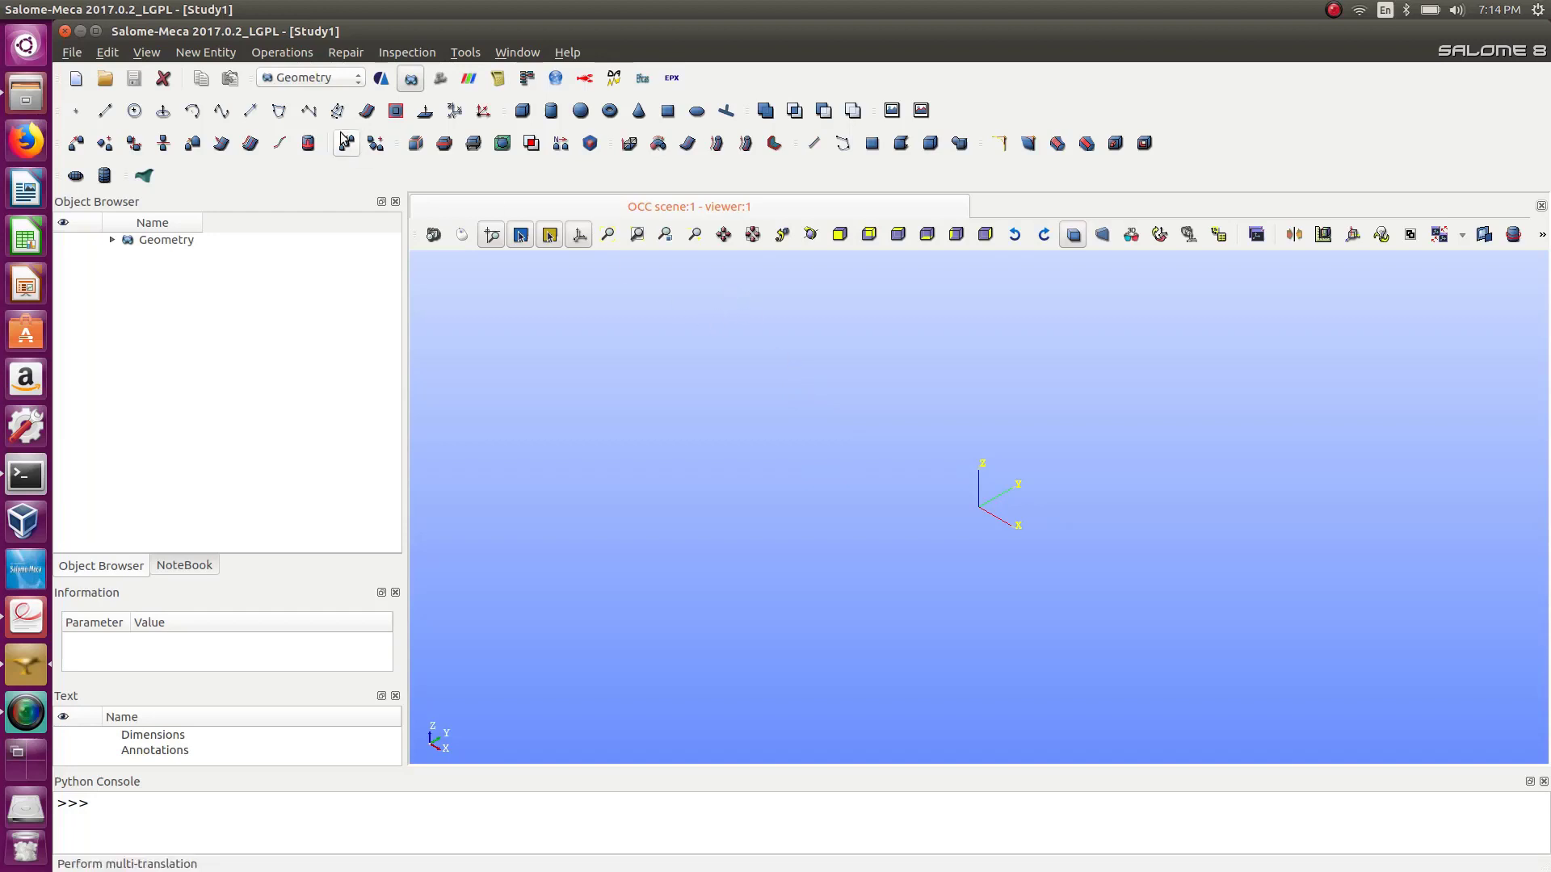
Create a rectangular face at the origin with height 100 and width 100 in the OXY orientation.
left_click(665, 111)
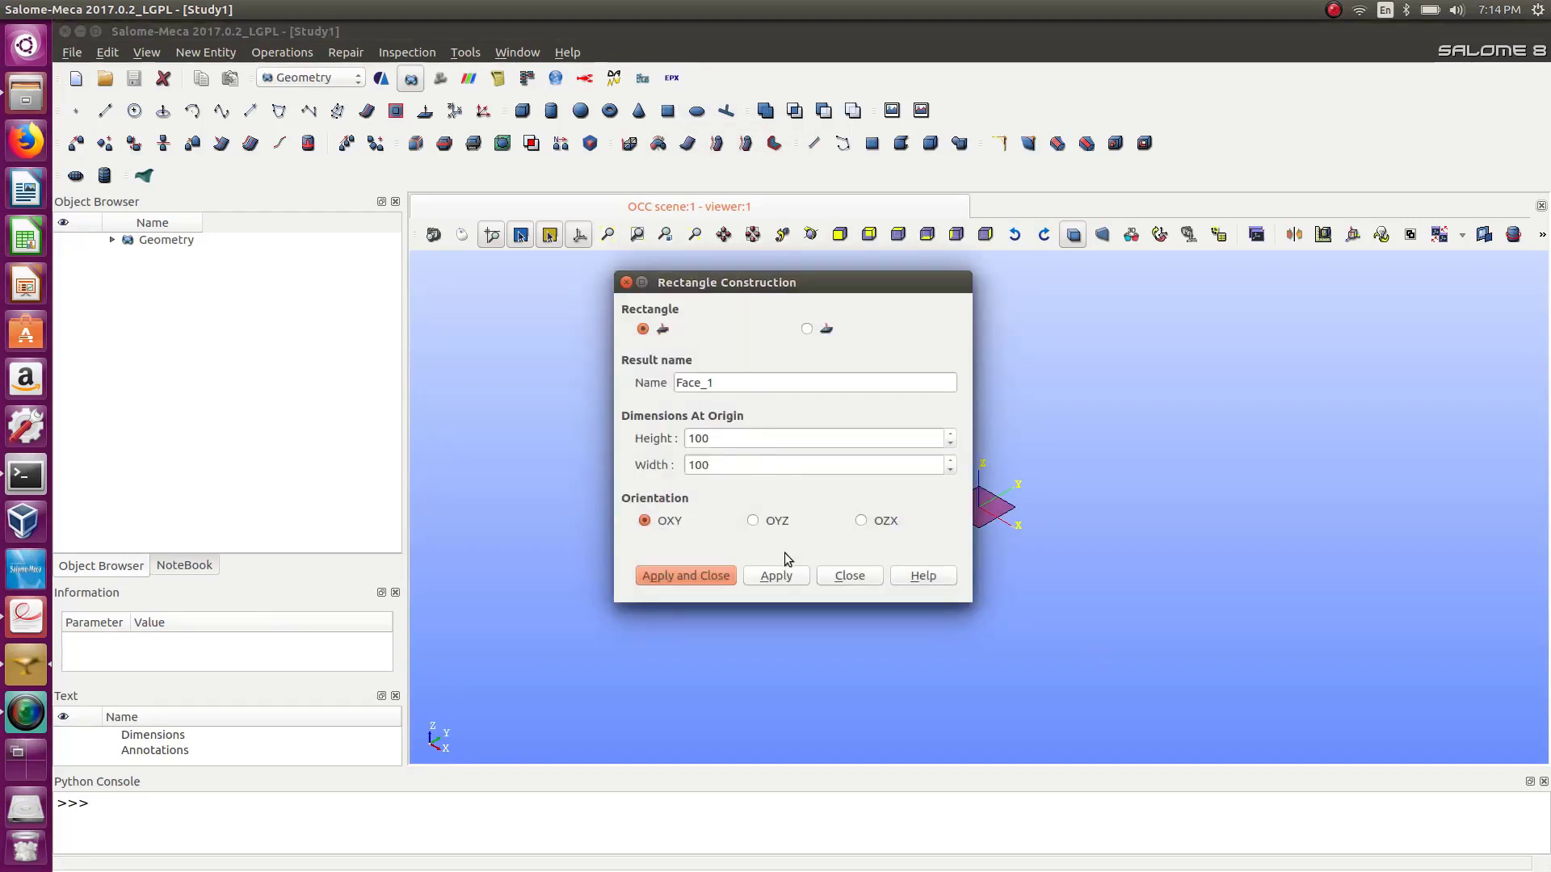
left_click(777, 577)
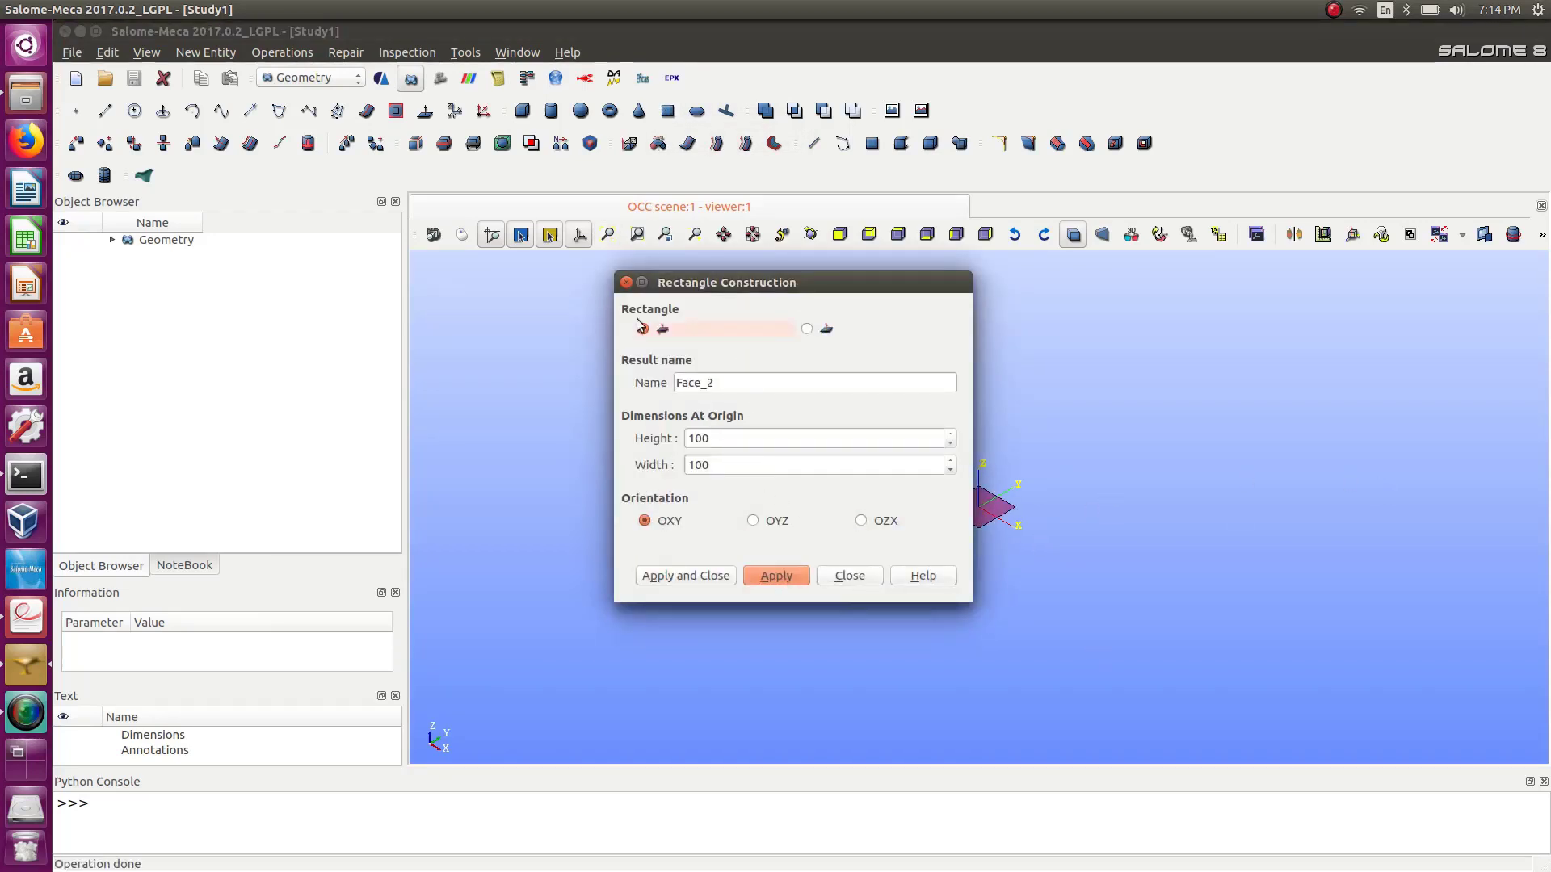
left_click(626, 283)
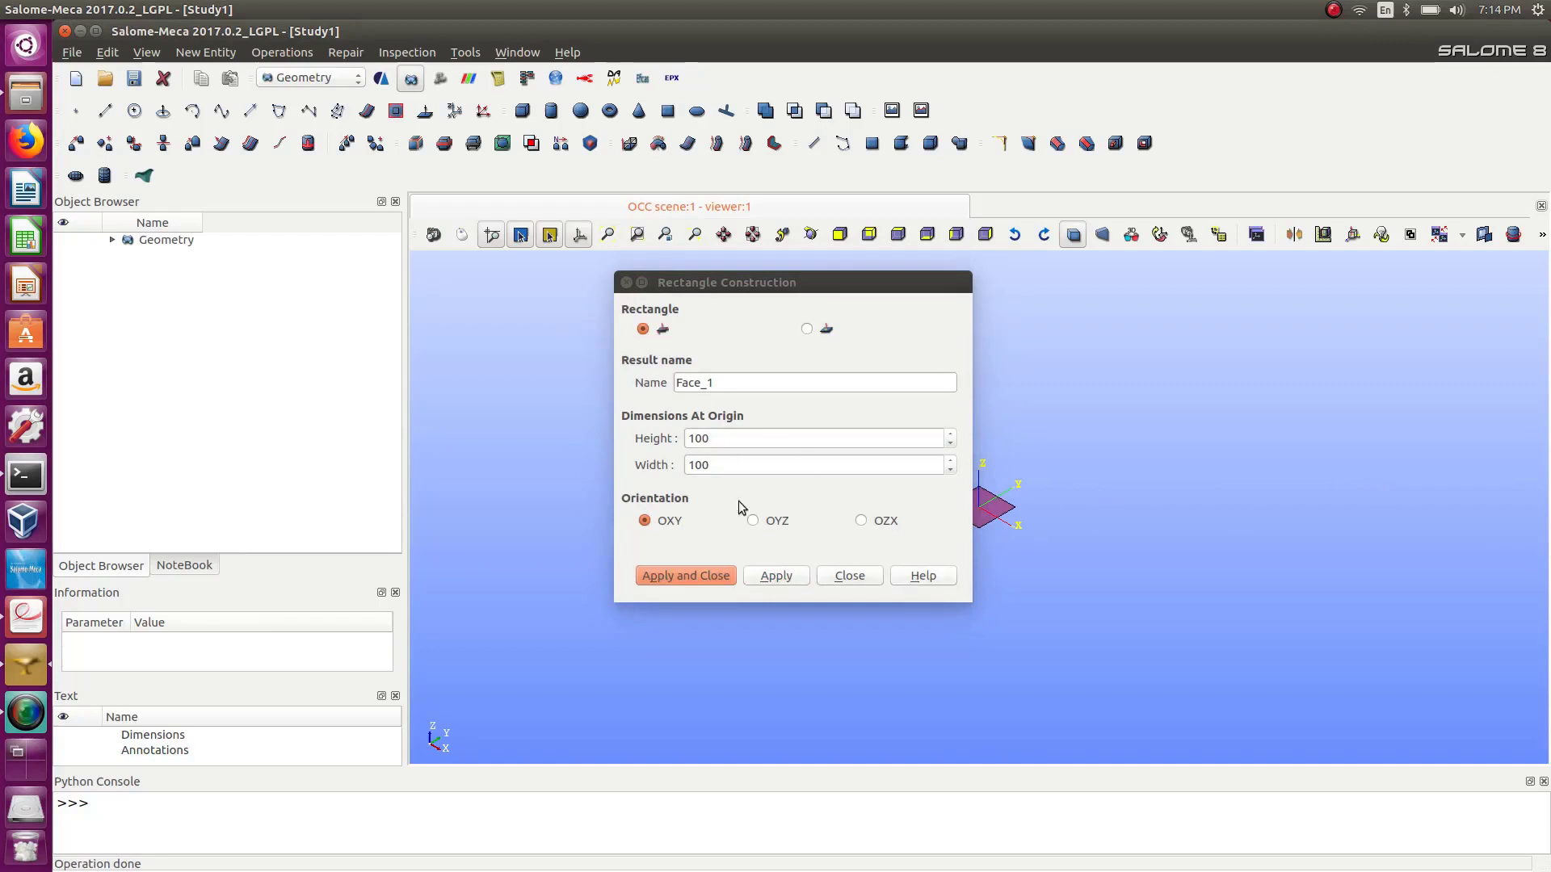
left_click(848, 575)
Create a box at the origin with Dx, Dy and Dz all set to 20.
scroll(969, 485, "up", 5)
scroll(957, 495, "up", 2)
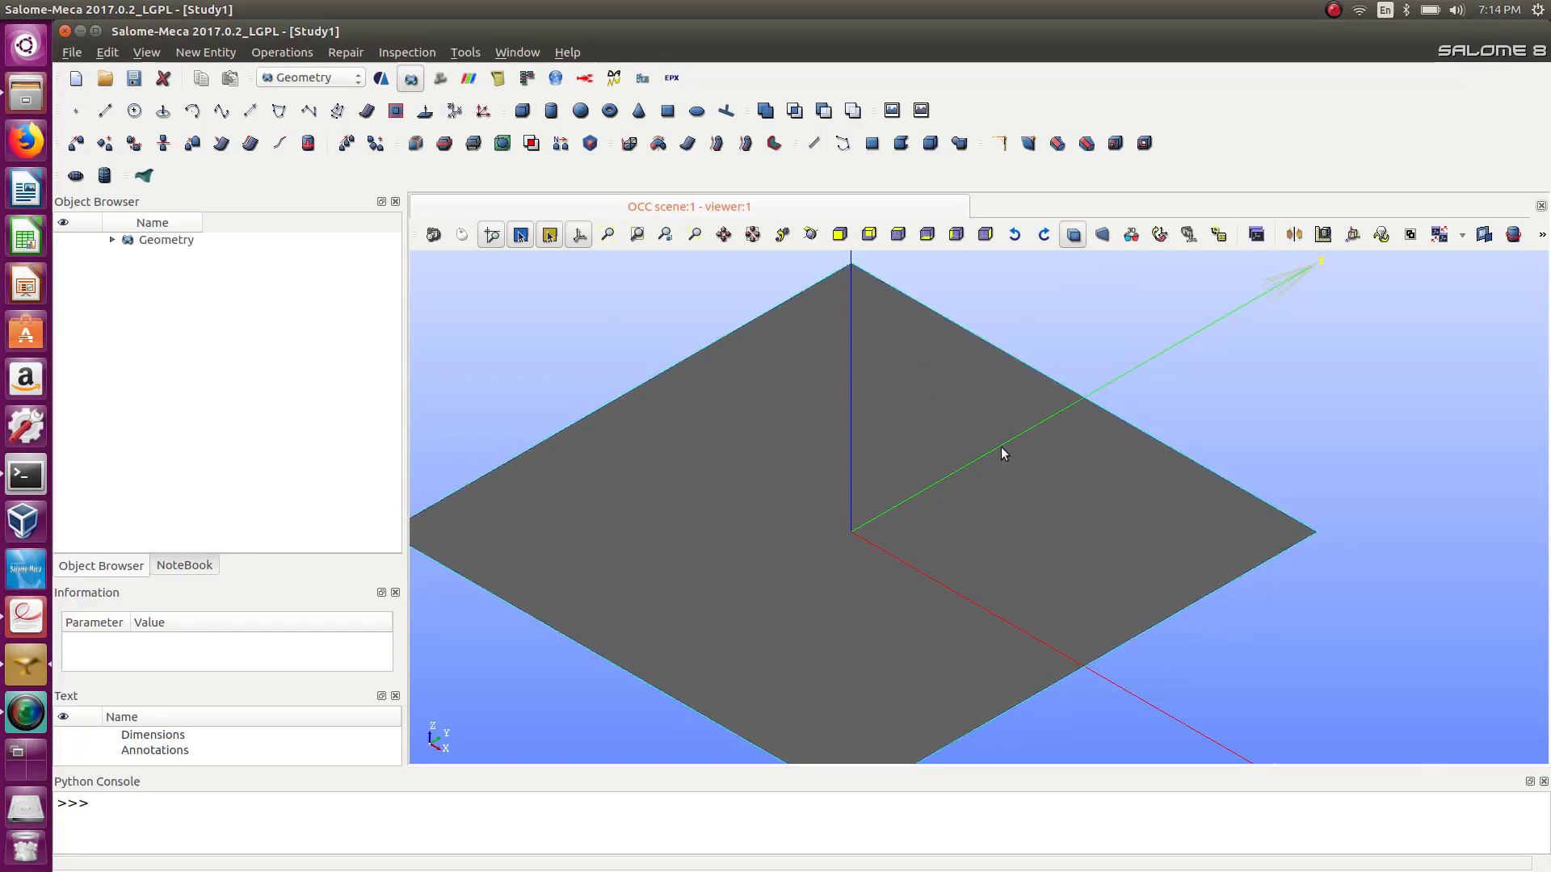
scroll(1000, 452, "down", 5)
scroll(974, 494, "up", 3)
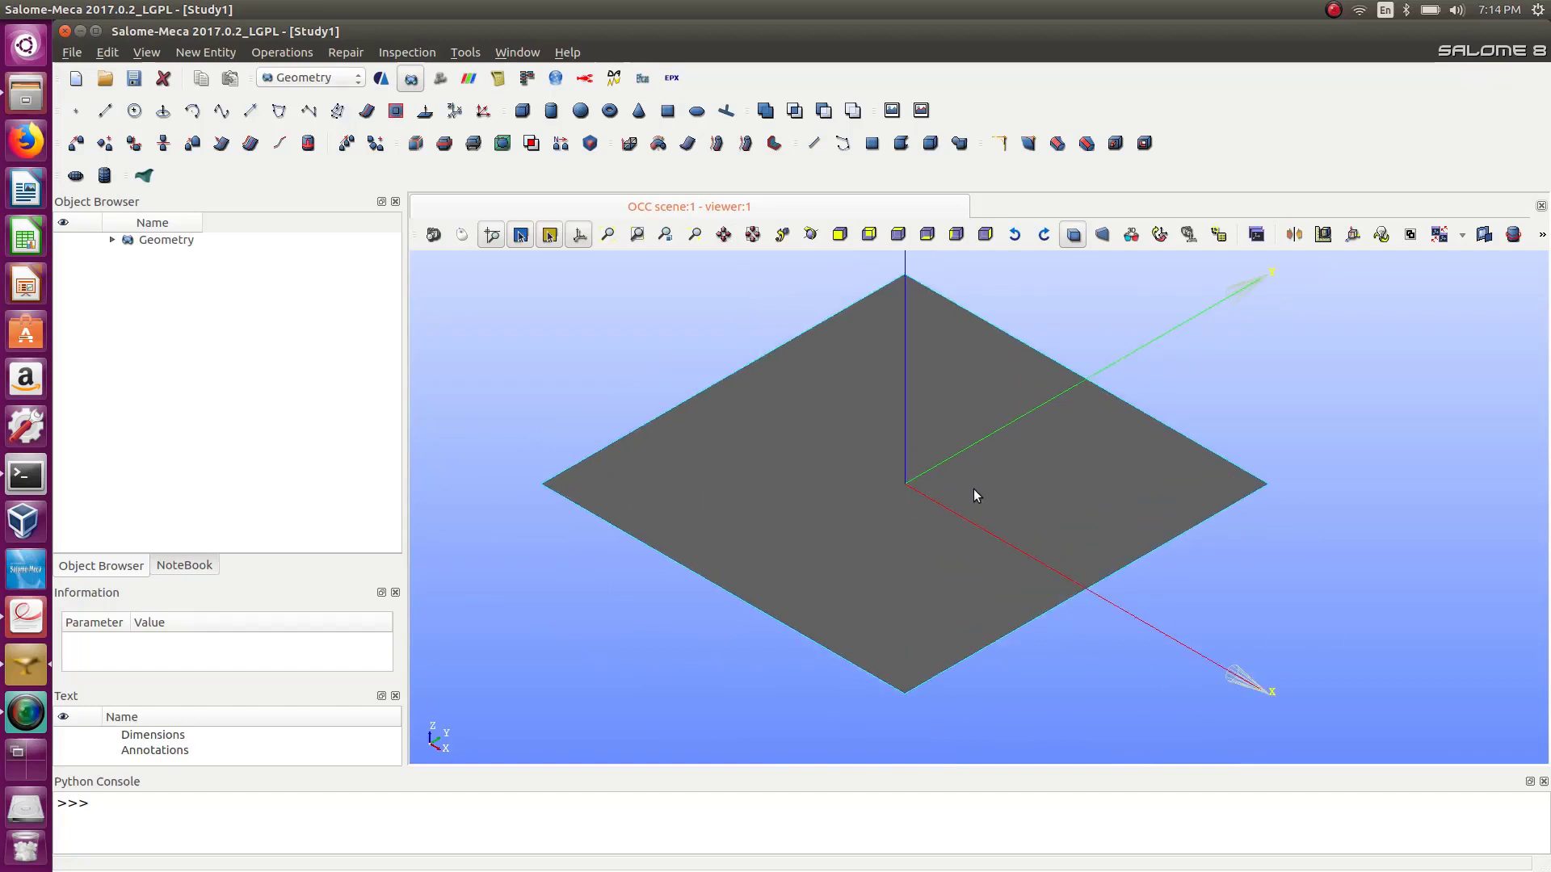
left_click(522, 110)
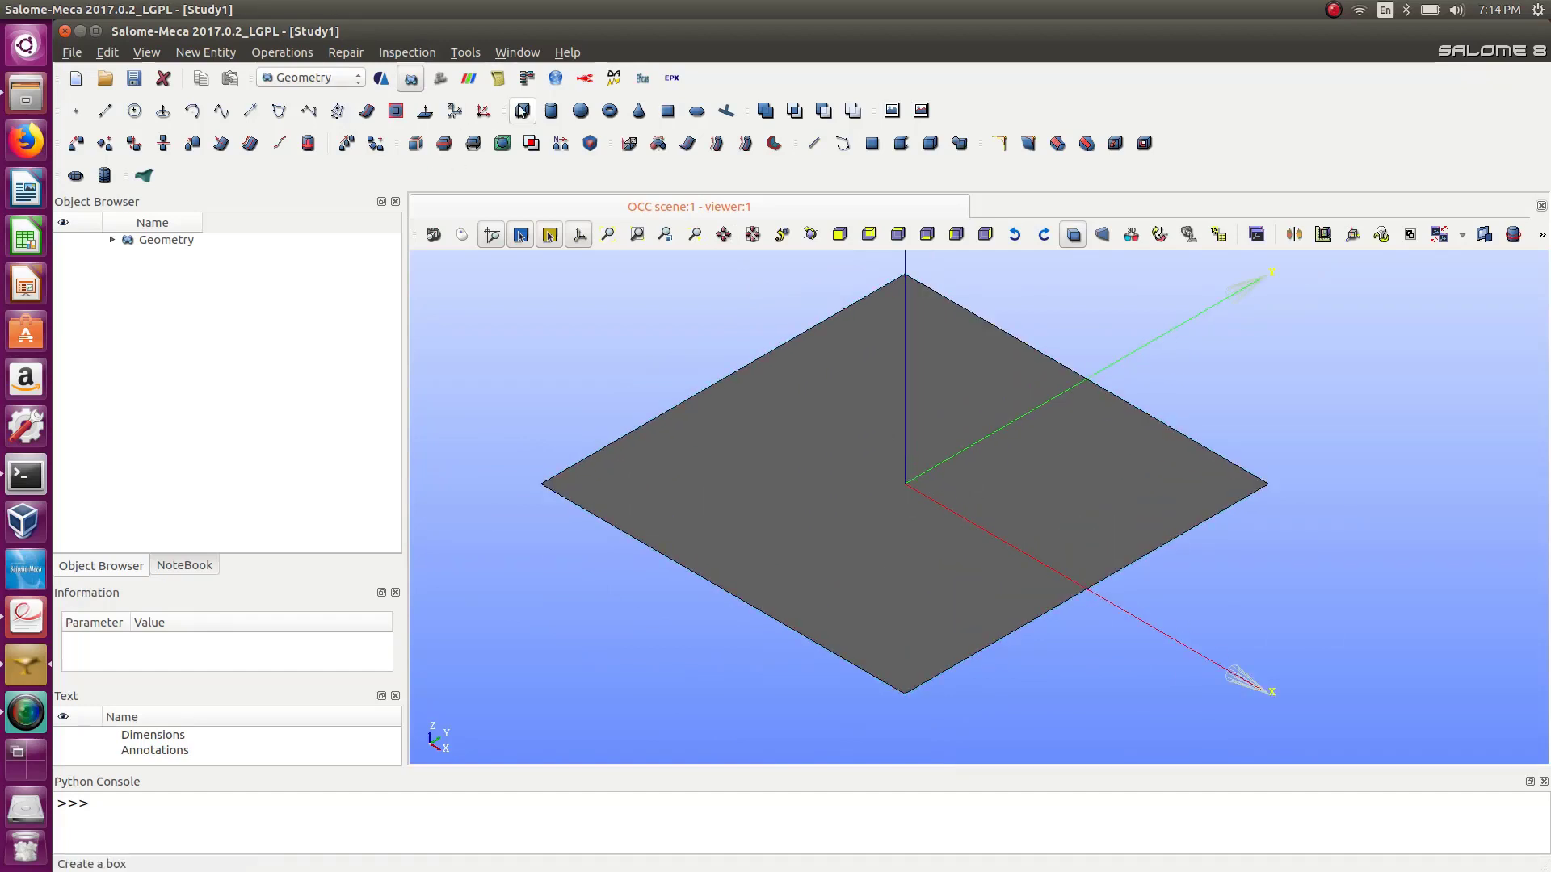
left_click_drag(807, 309, 714, 331)
left_click(599, 474)
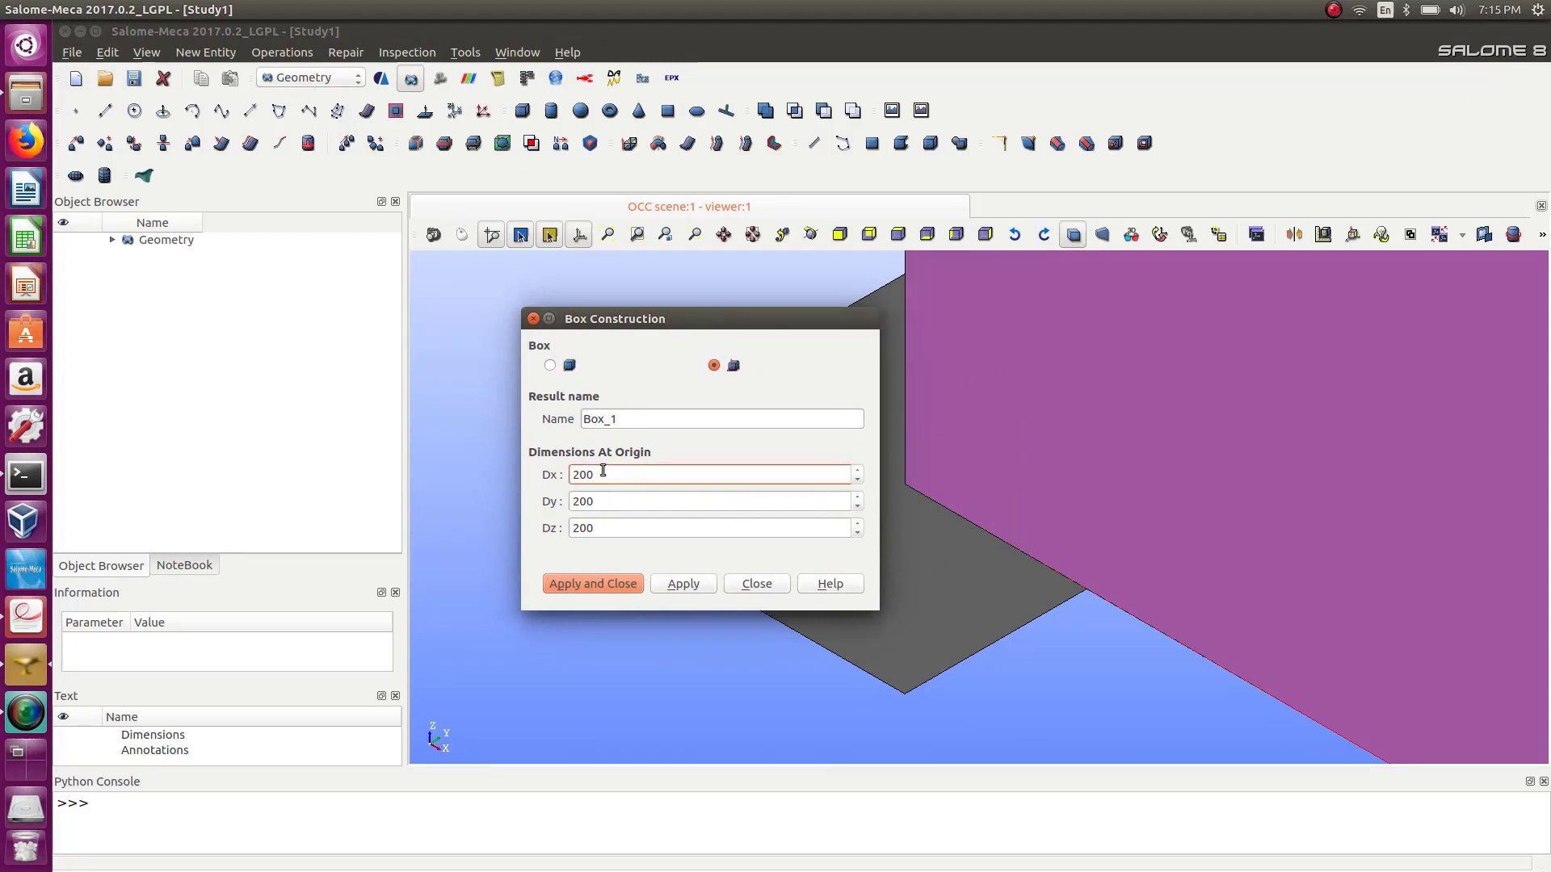
key("BackSpace")
left_click(610, 492)
key("BackSpace")
left_click(716, 527)
key("BackSpace")
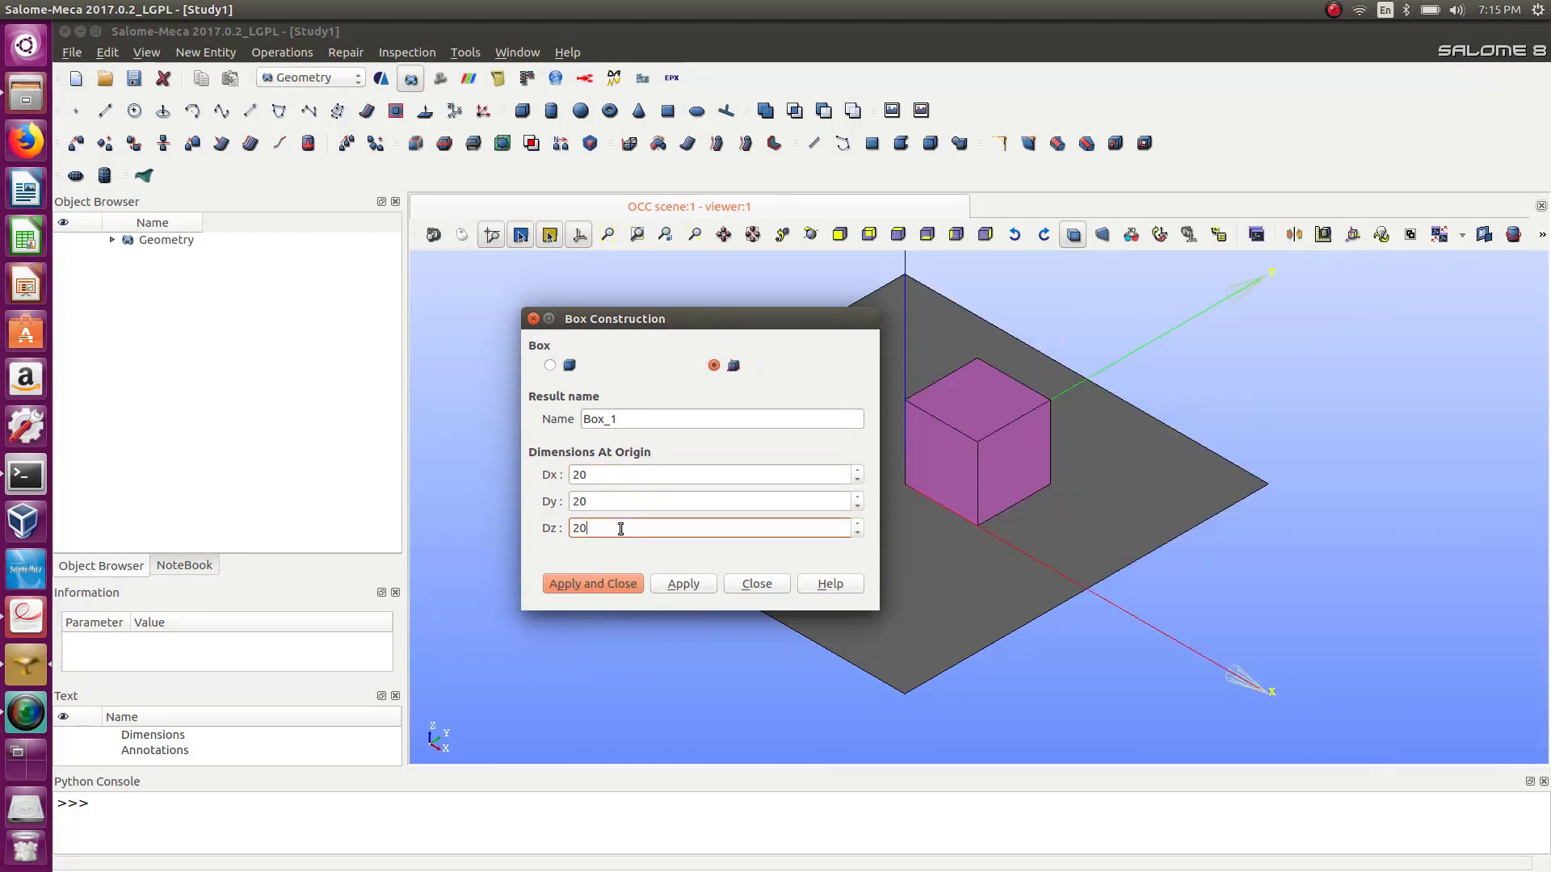
left_click(619, 584)
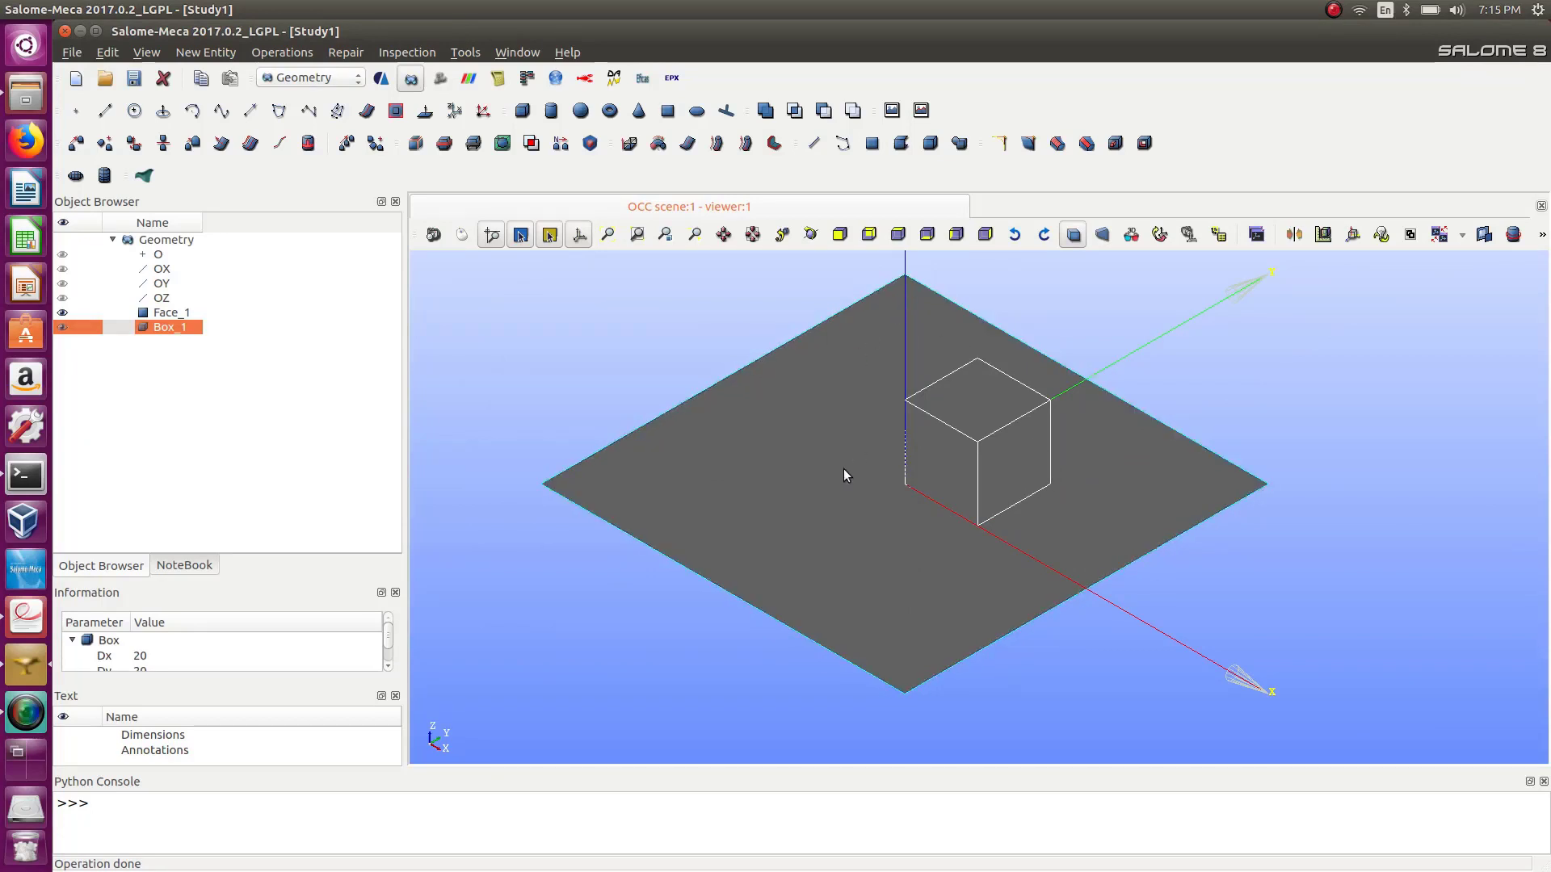
Toggle the visibility of Box_1 off and on to compare the face with and without it, leaving it shown.
left_click(63, 328)
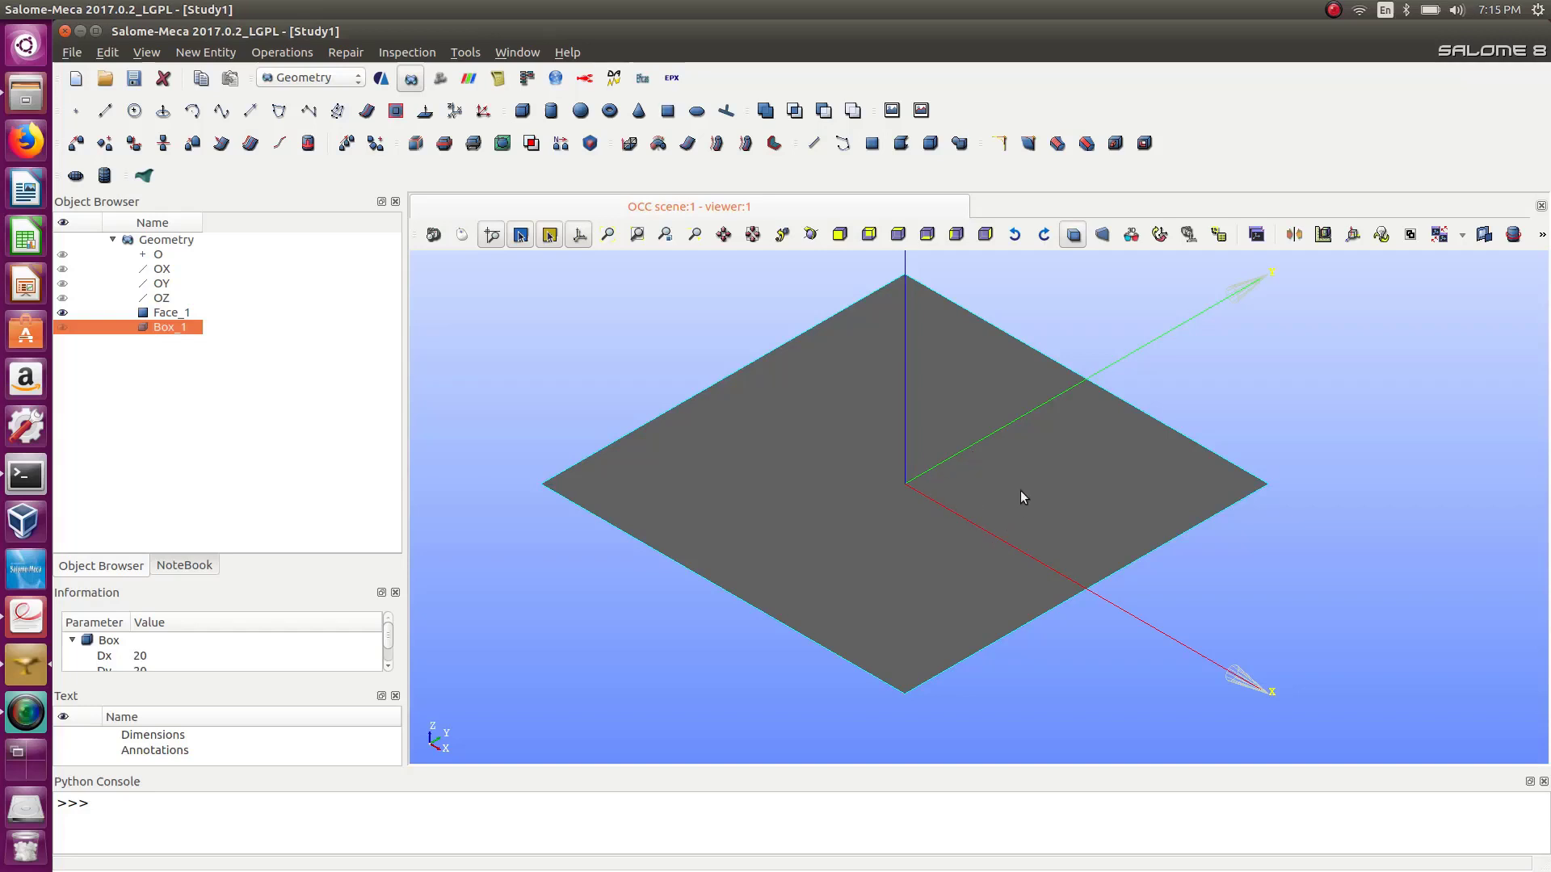
left_click(63, 327)
left_click(62, 327)
left_click(63, 327)
left_click(62, 327)
left_click(62, 327)
Partition Face_1 with Box_1 as the tool object, using resulting type Wire and keeping shapes of lower type.
left_click(285, 51)
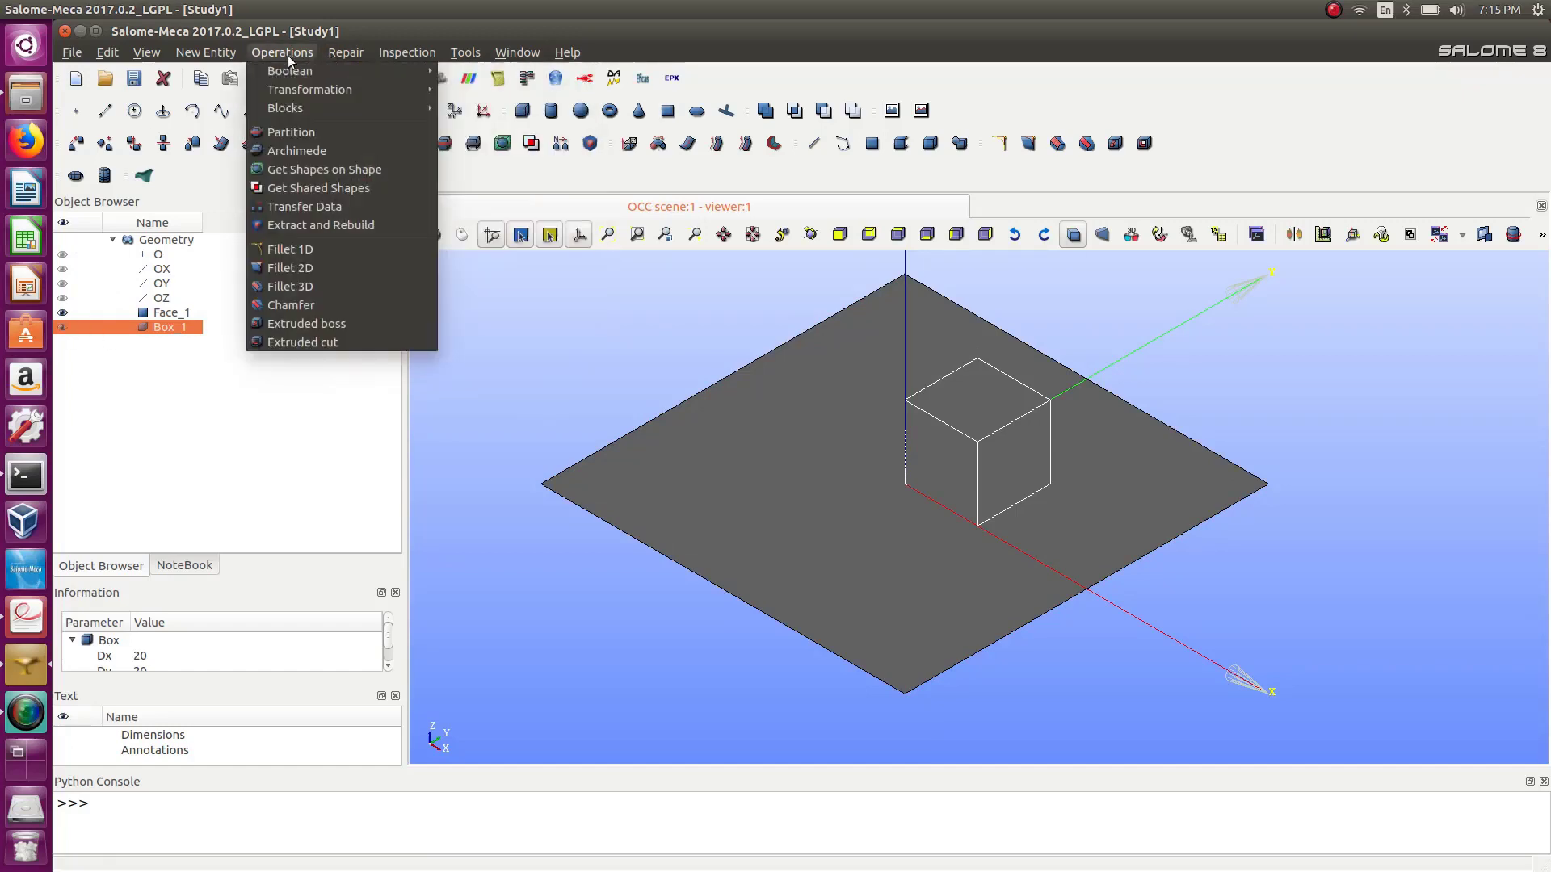
left_click(304, 130)
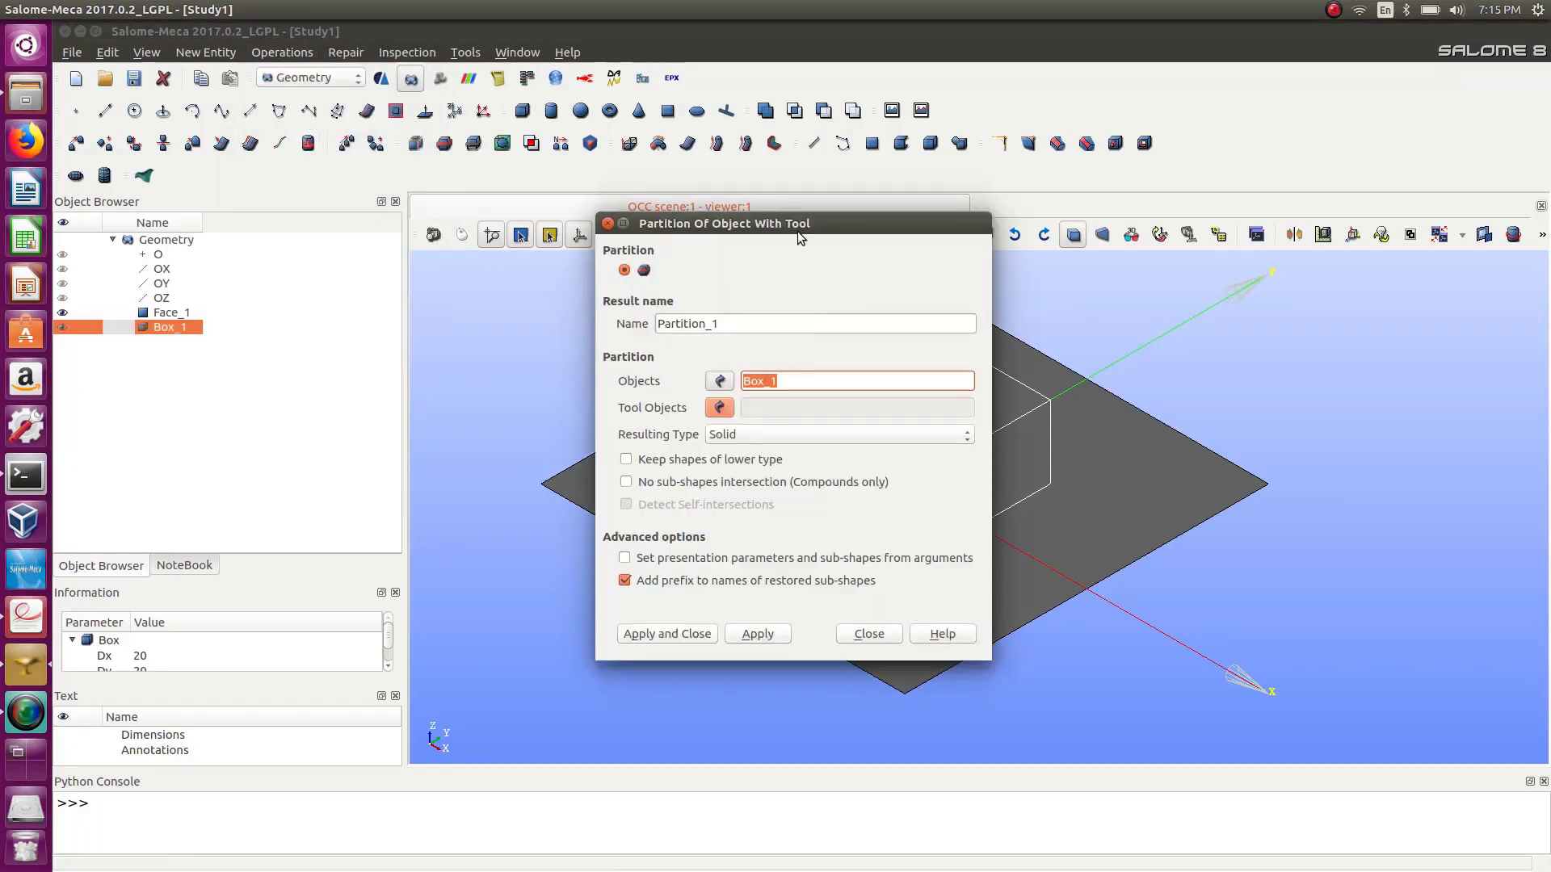
left_click_drag(797, 230, 1230, 219)
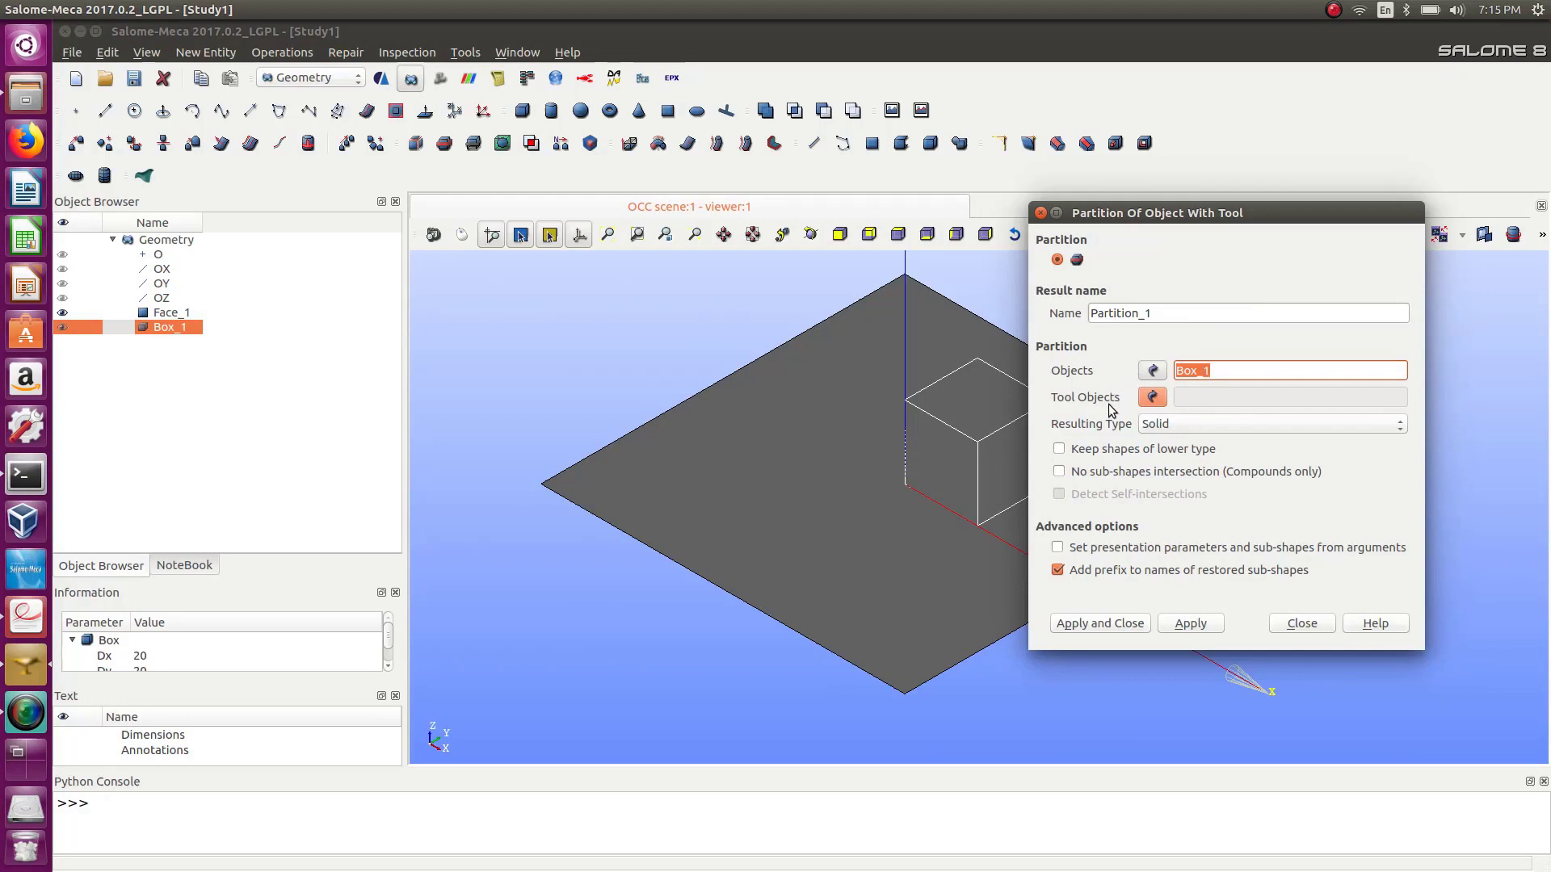
left_click(794, 540)
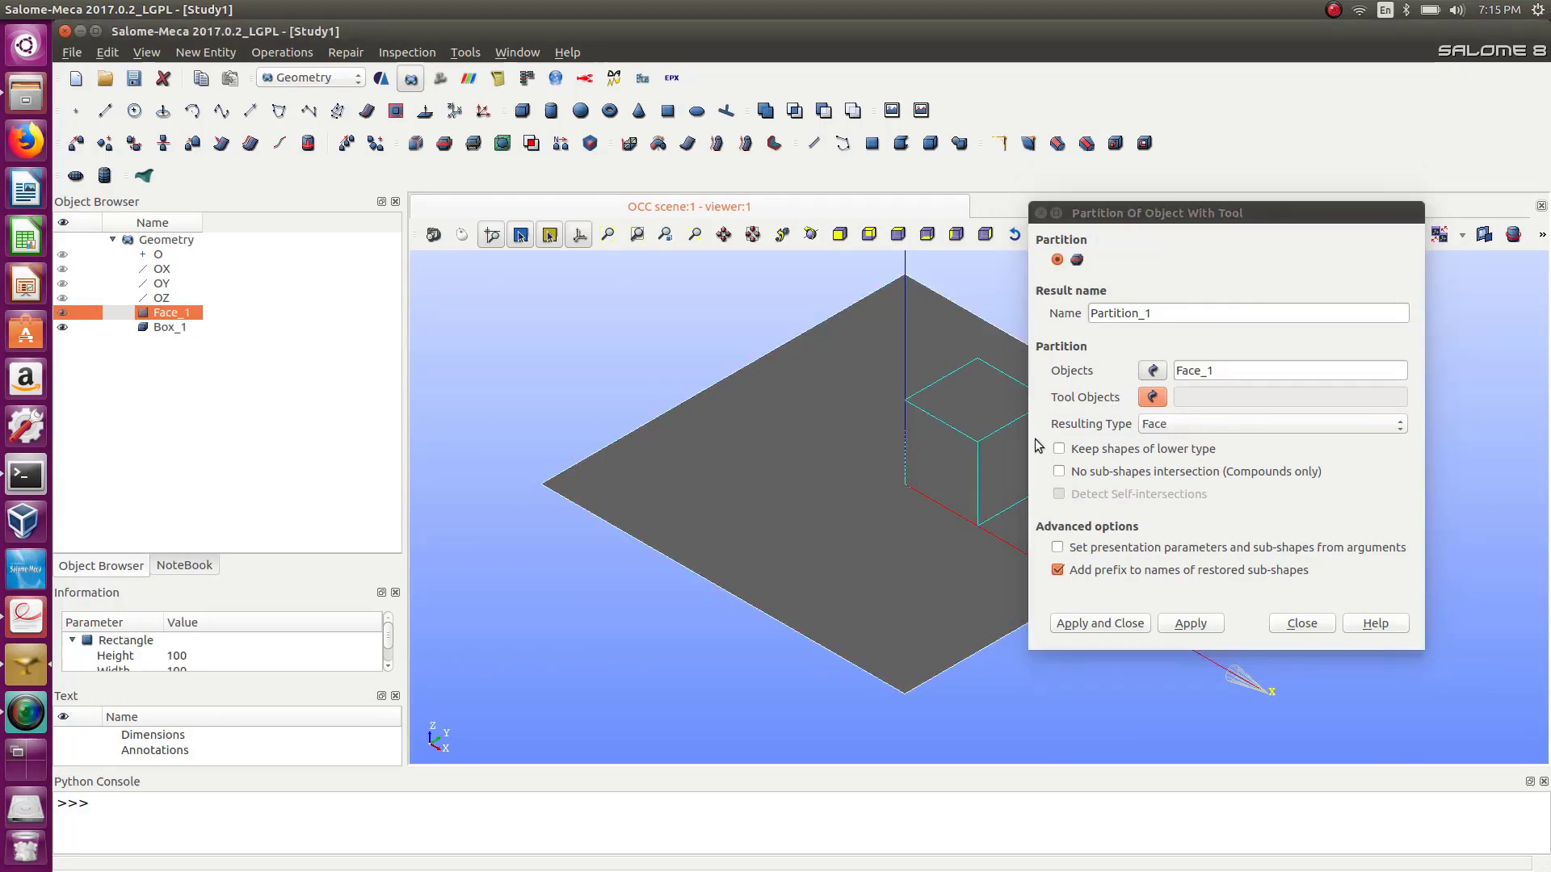
left_click(1151, 397)
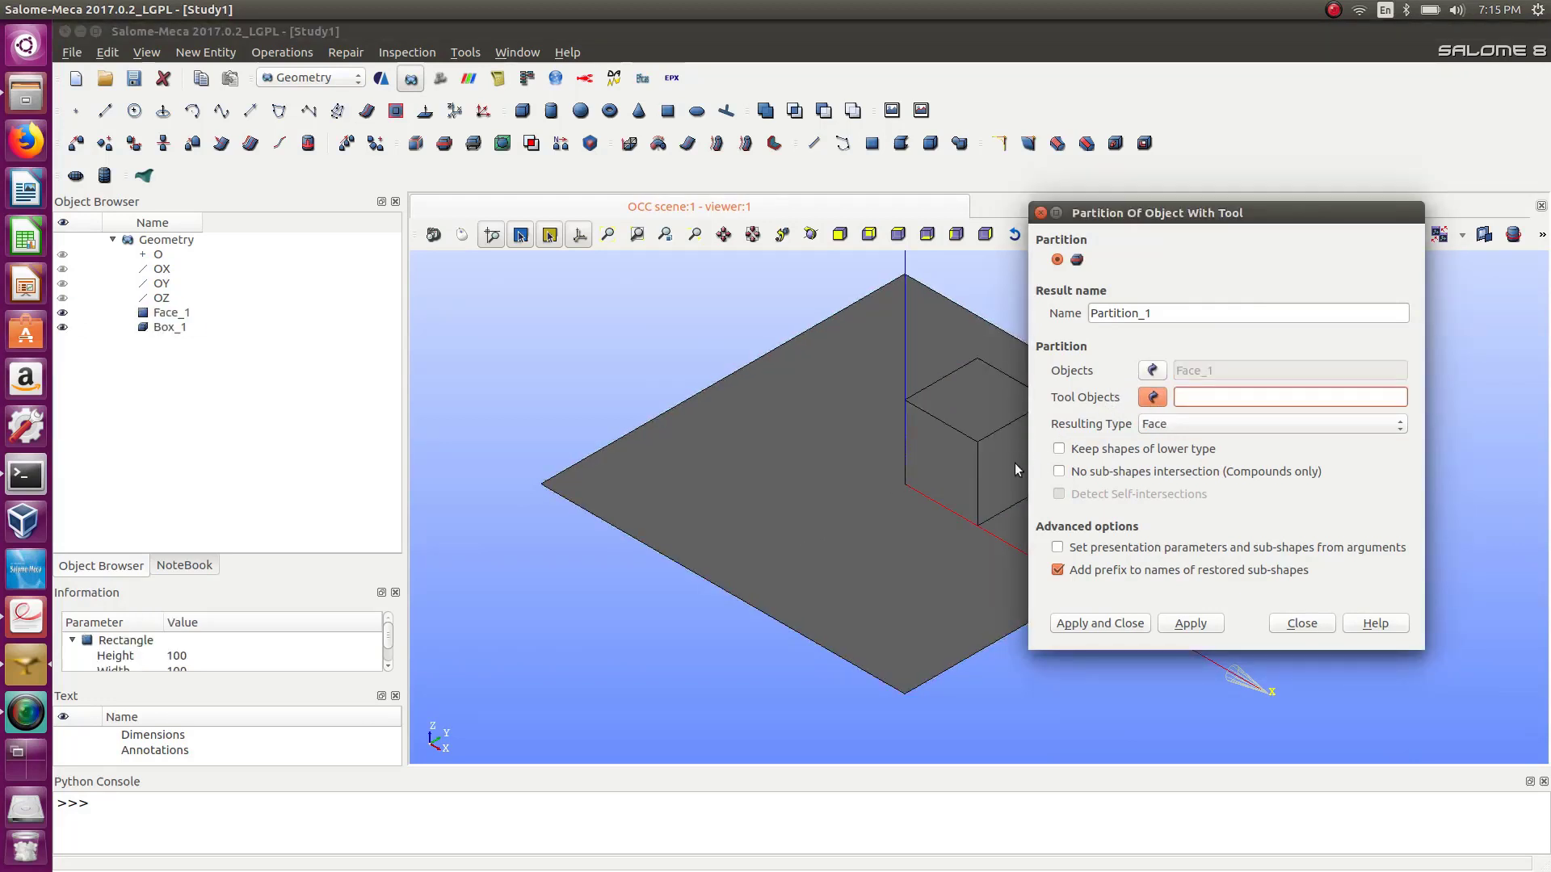
left_click(970, 462)
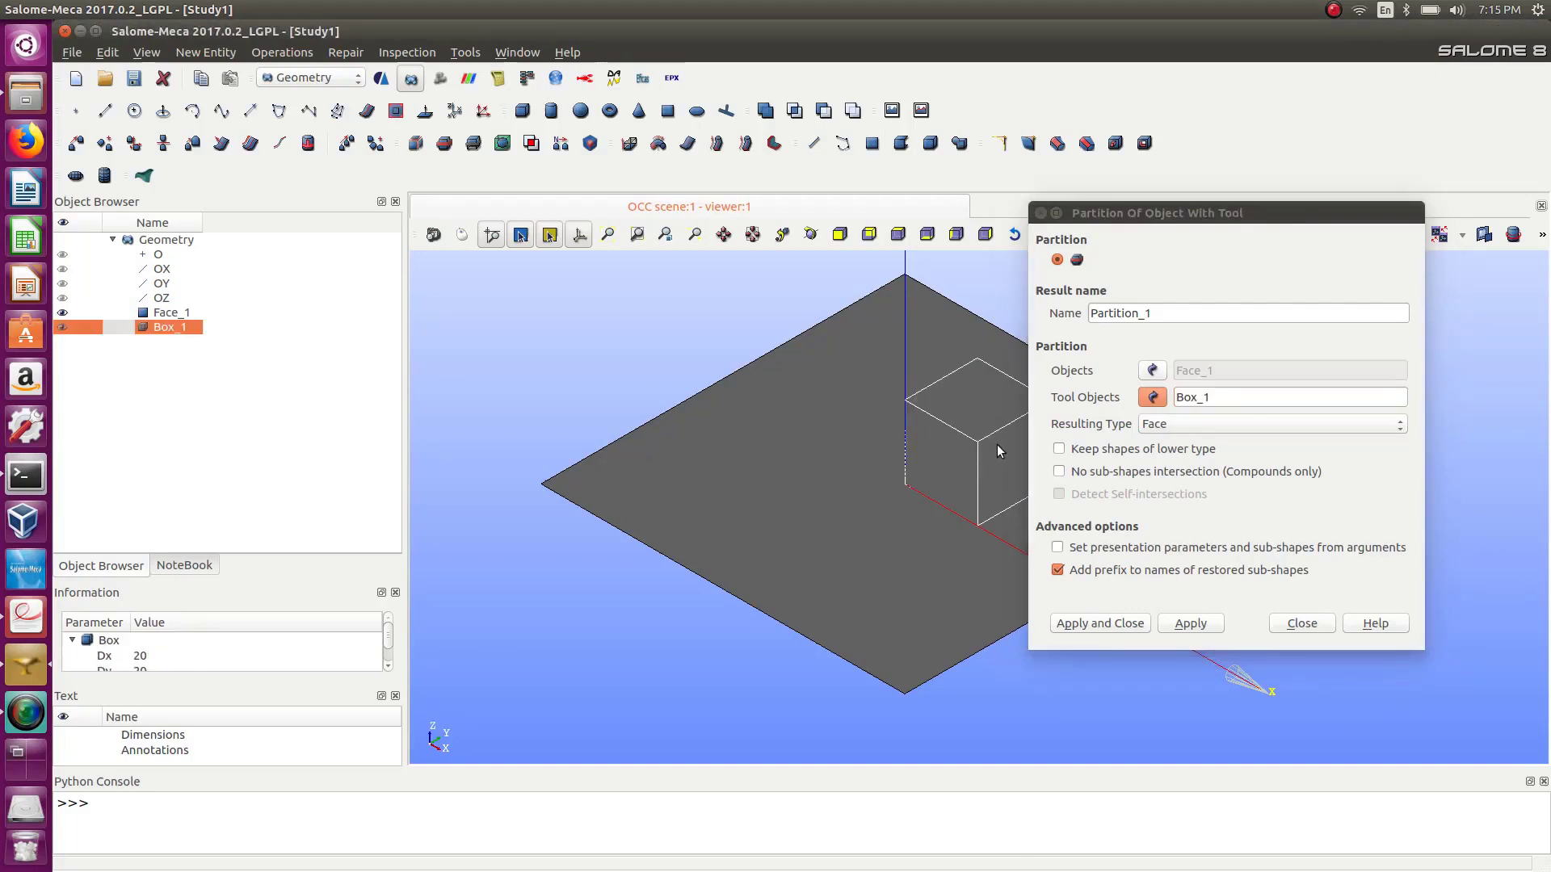
left_click(1164, 429)
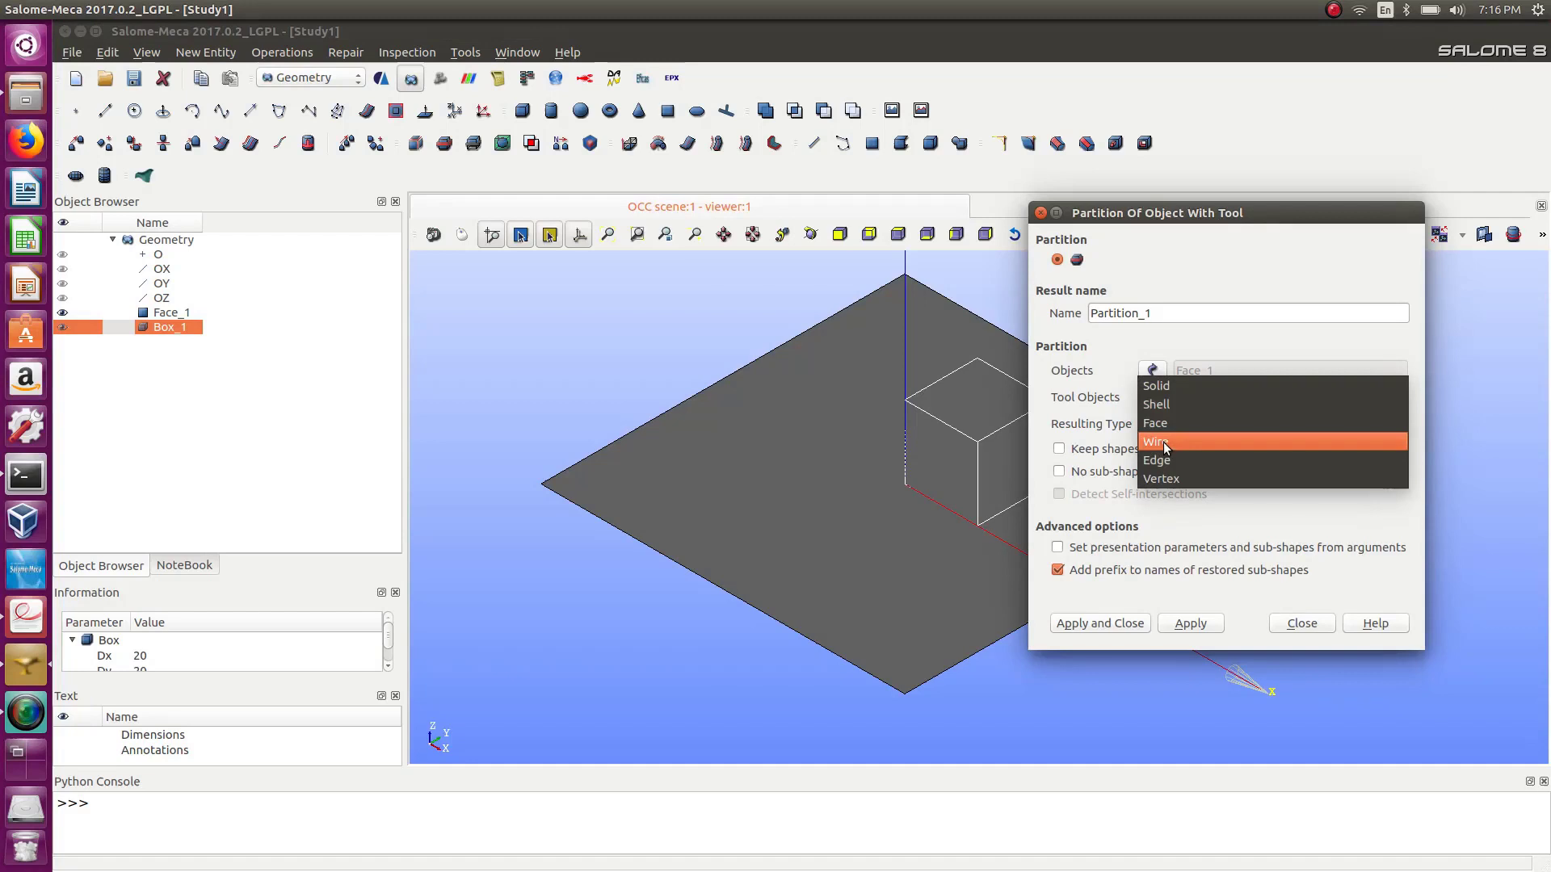
left_click(1163, 442)
left_click(1164, 446)
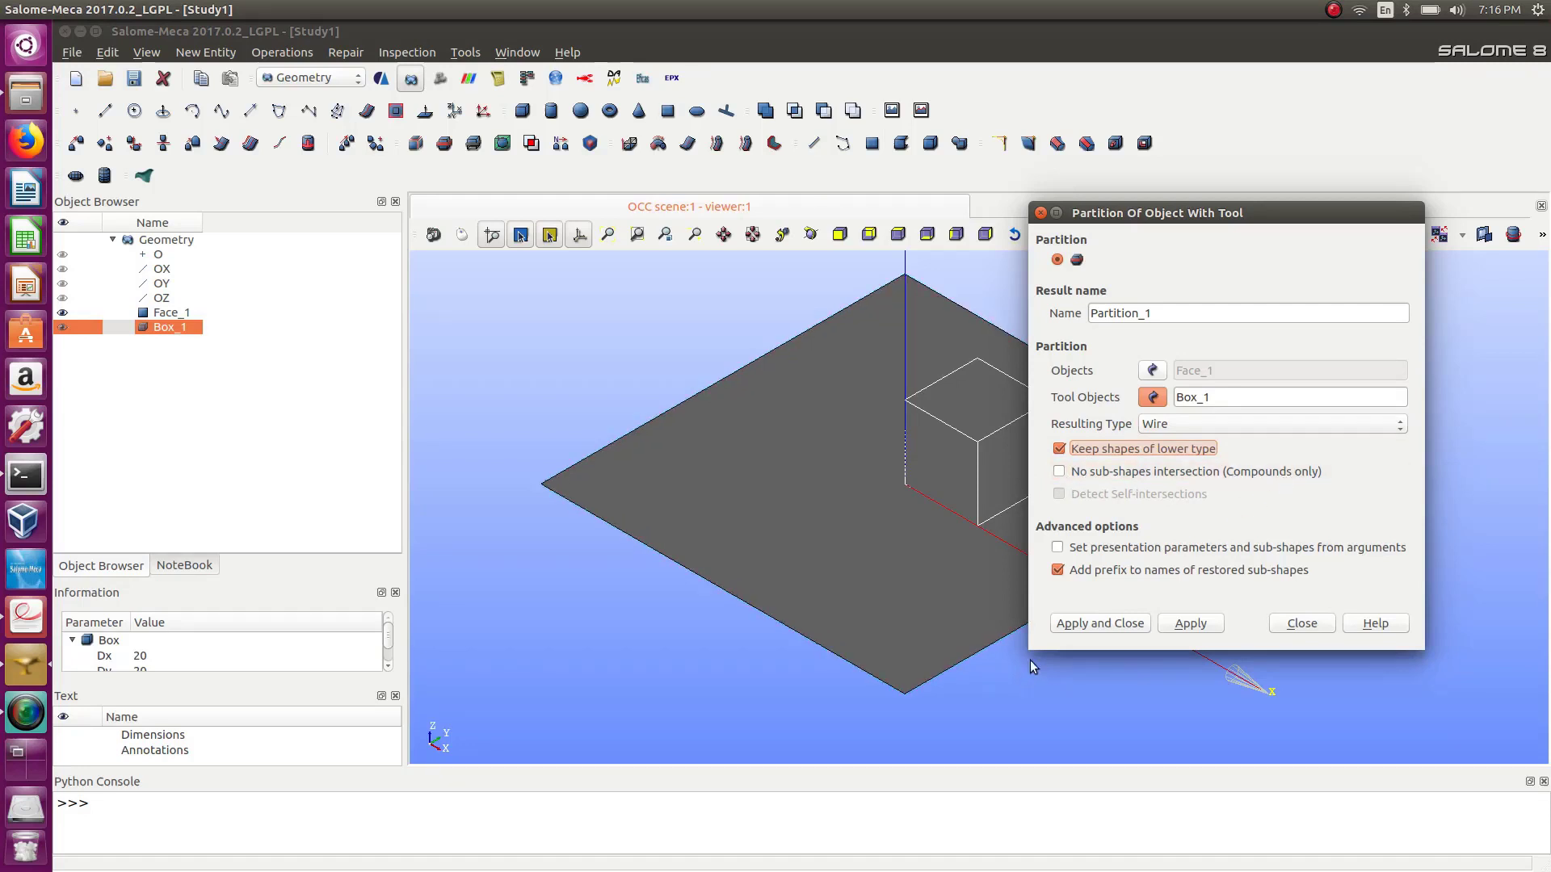
left_click(1122, 624)
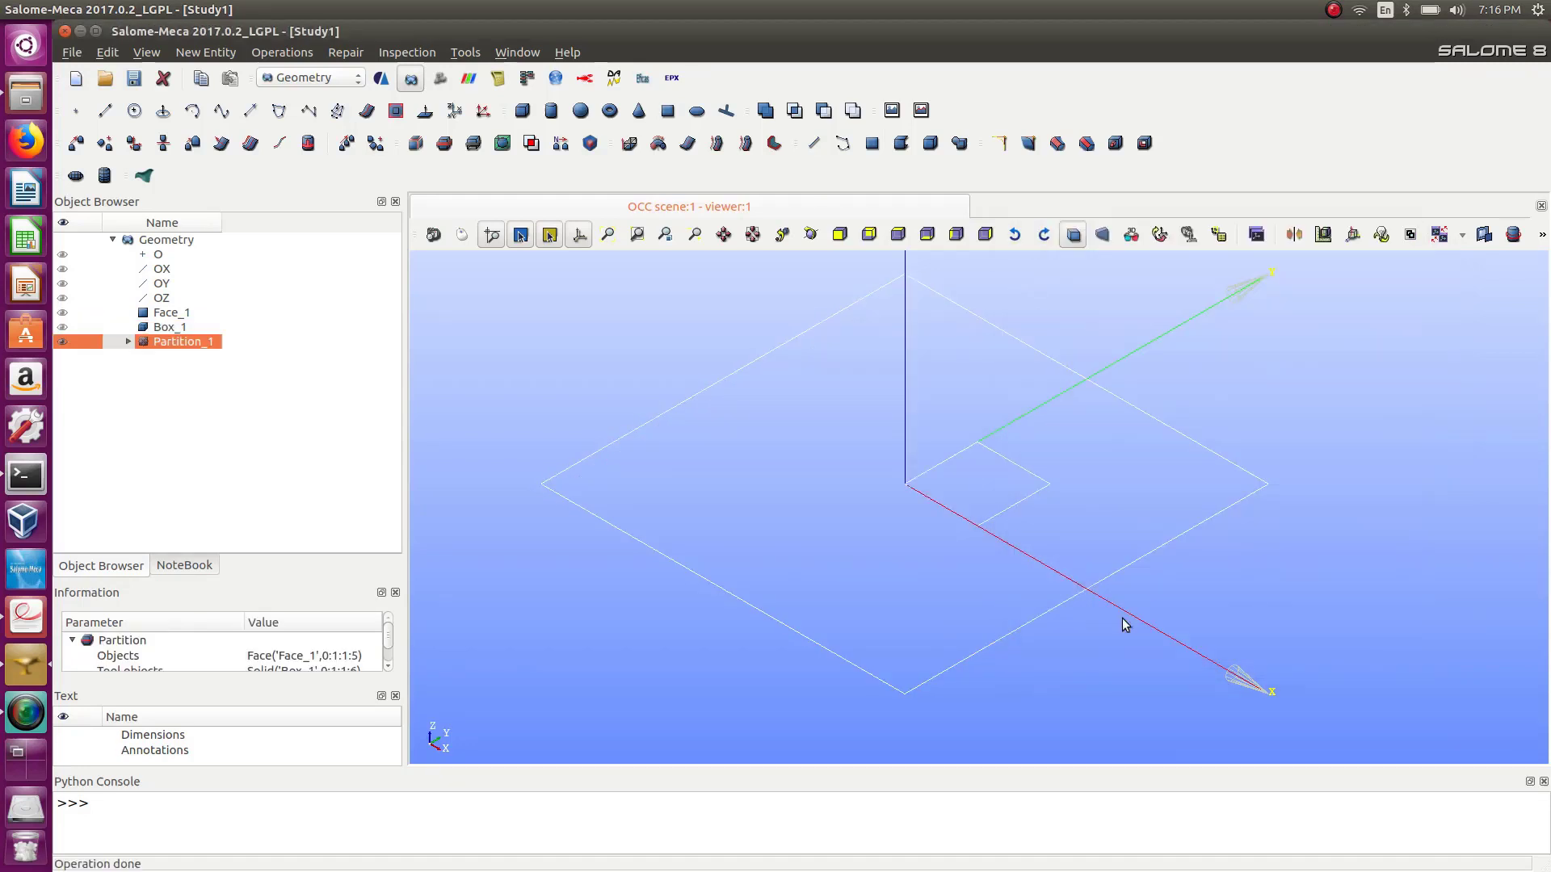
Hide and show Partition_1 to examine the outlines it contains in the viewer.
double_click(63, 343)
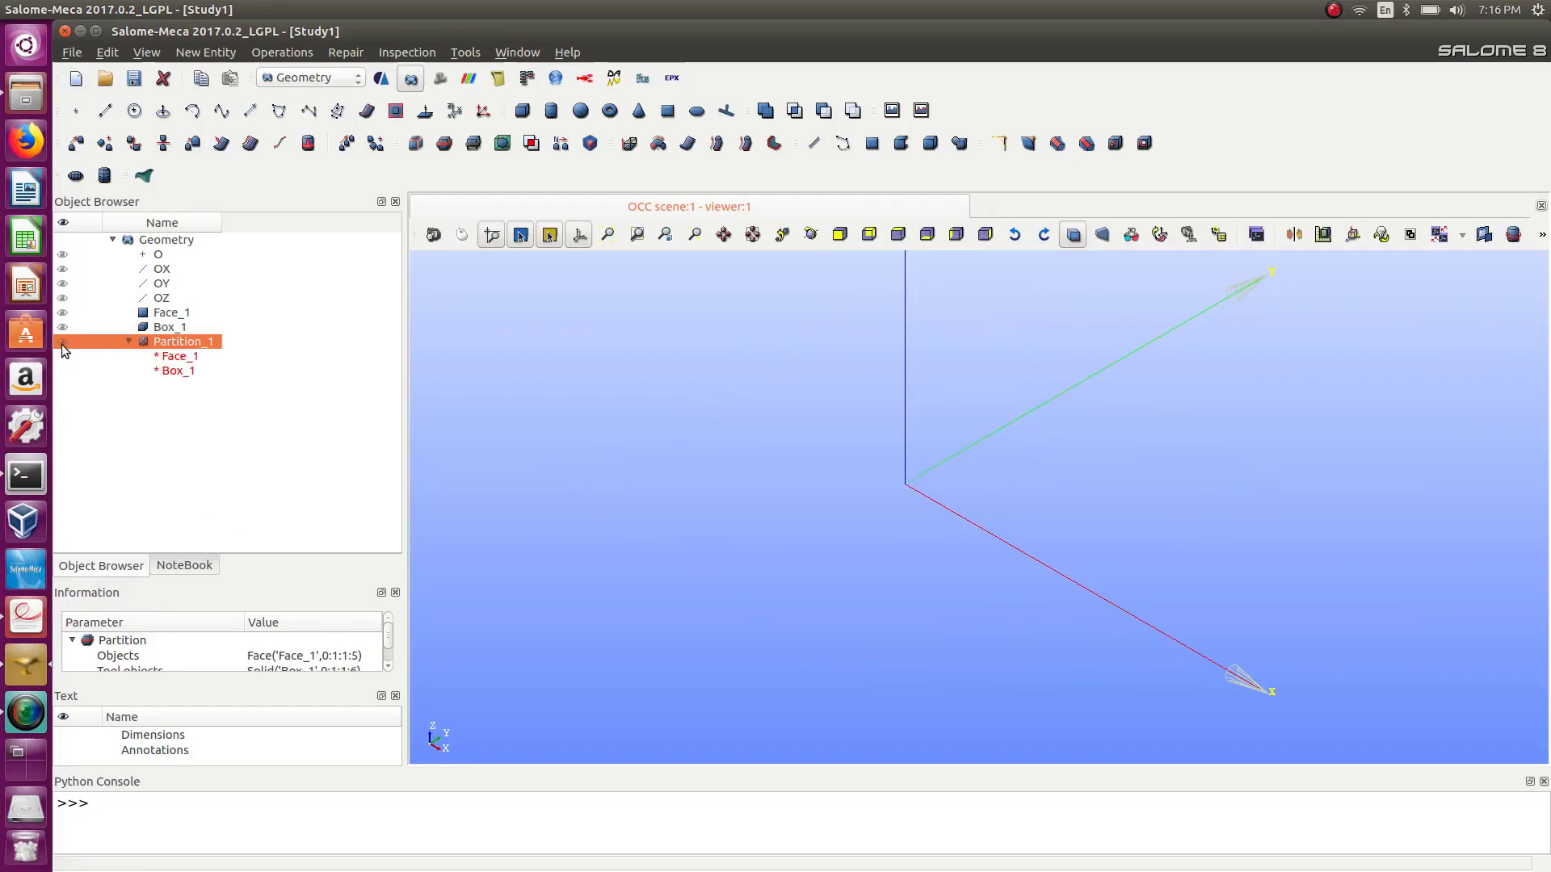
left_click(62, 343)
left_click_drag(813, 426, 1082, 622)
left_click(919, 570)
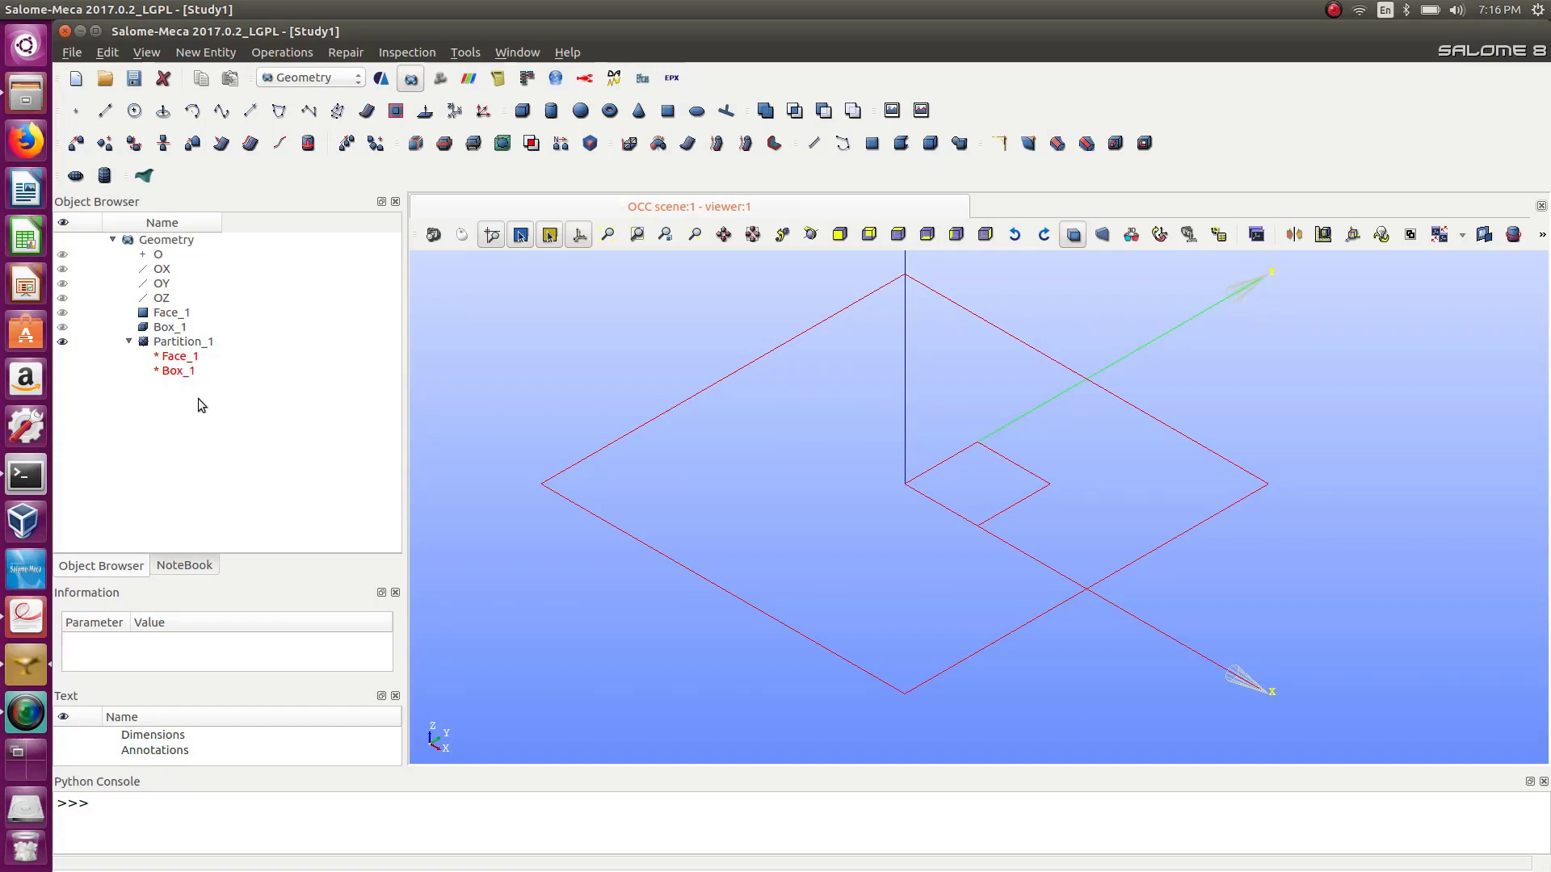
Delete the wire-type Partition_1 and show Face_1 and Box_1 again.
left_click(189, 344)
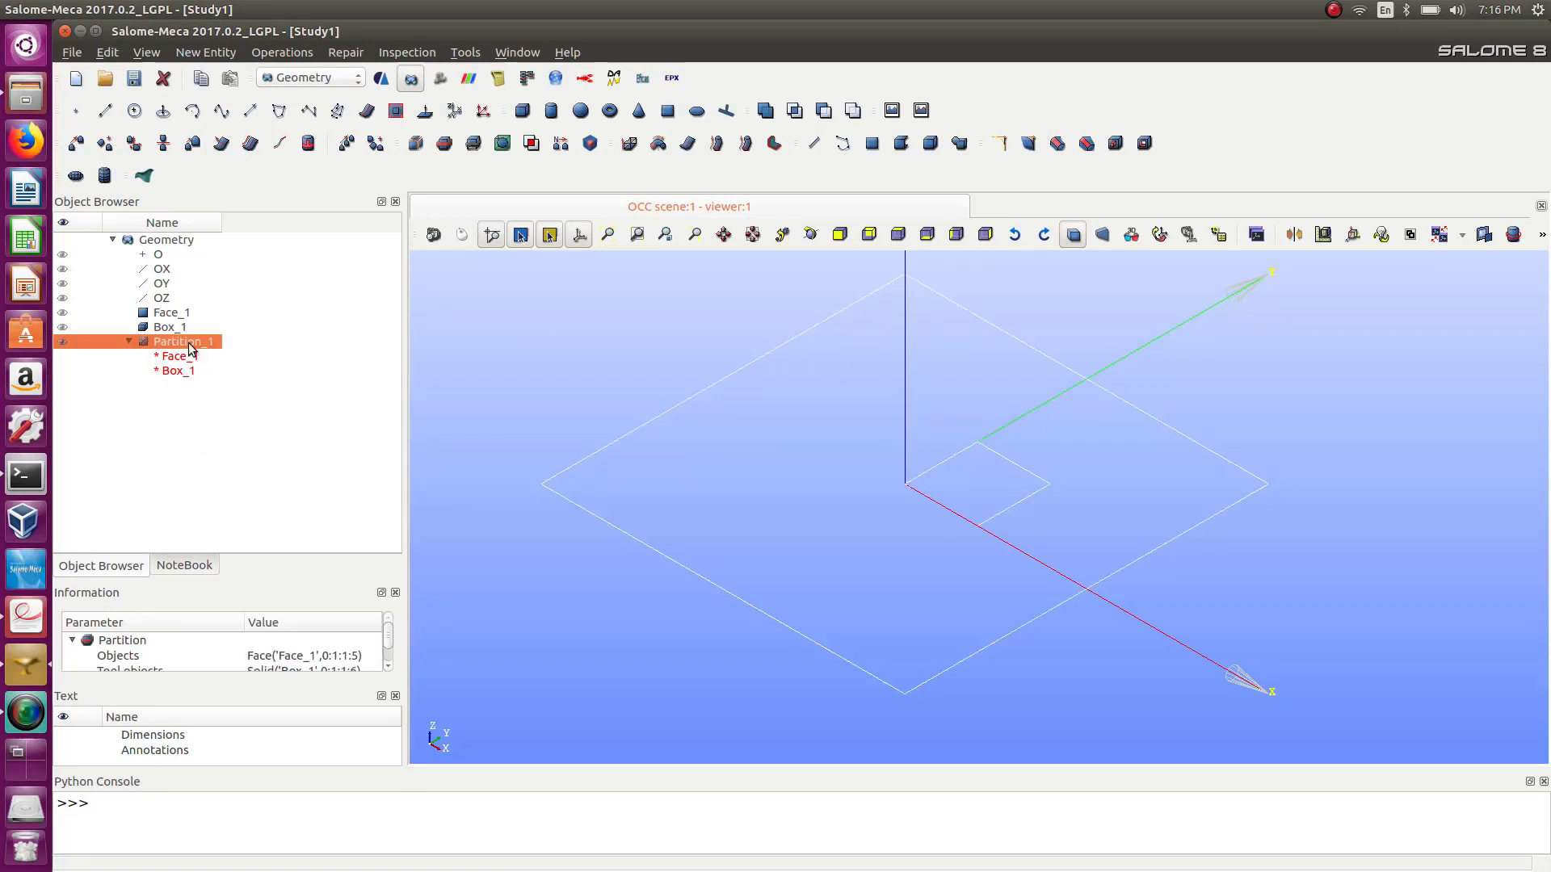
right_click(191, 348)
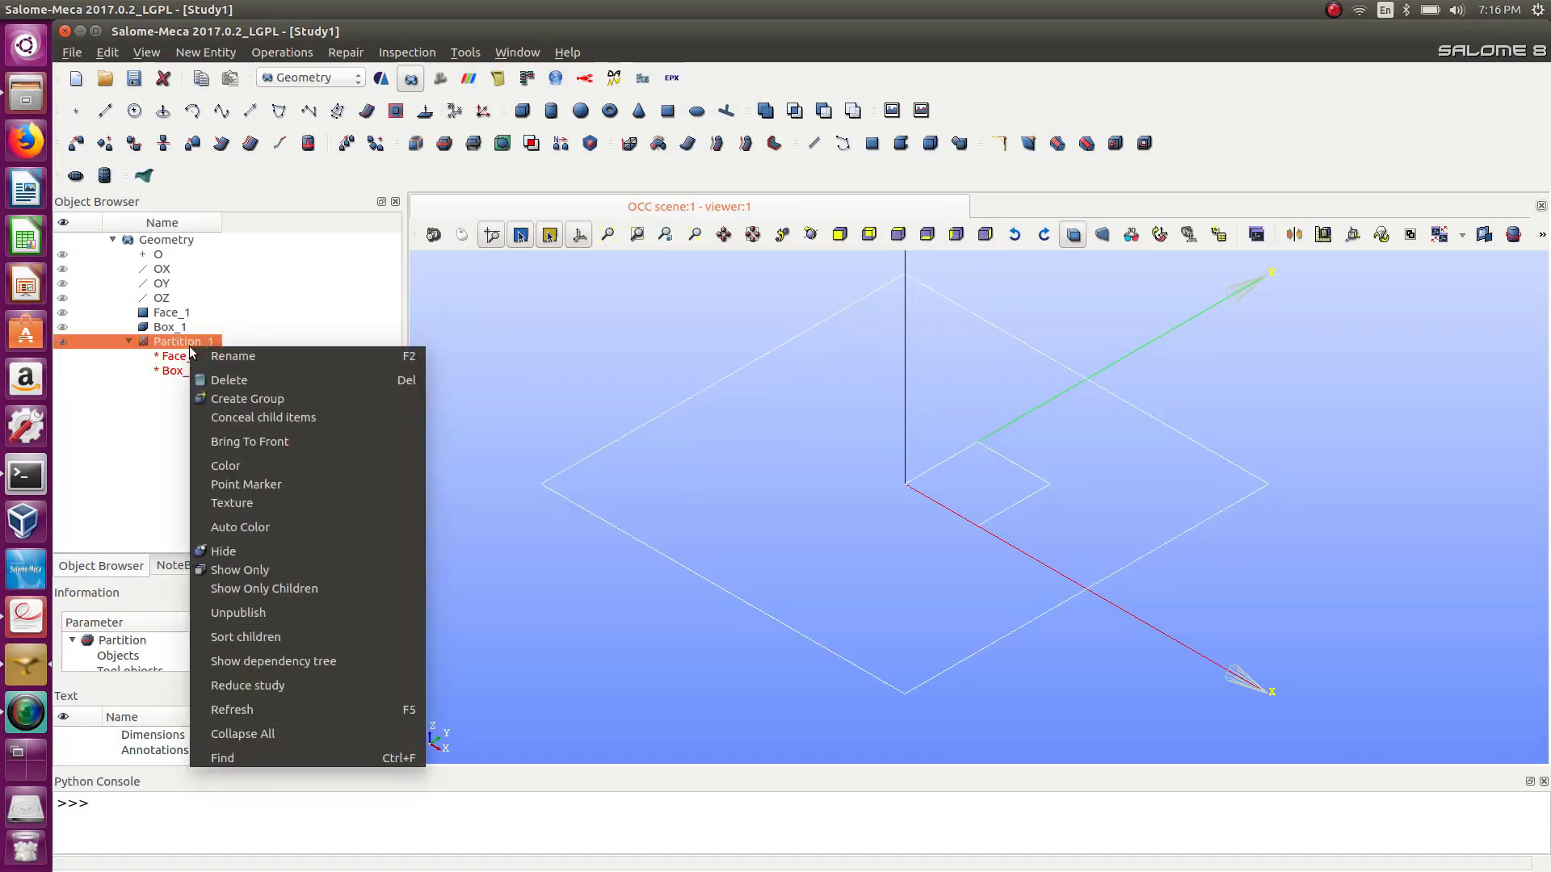
left_click(218, 380)
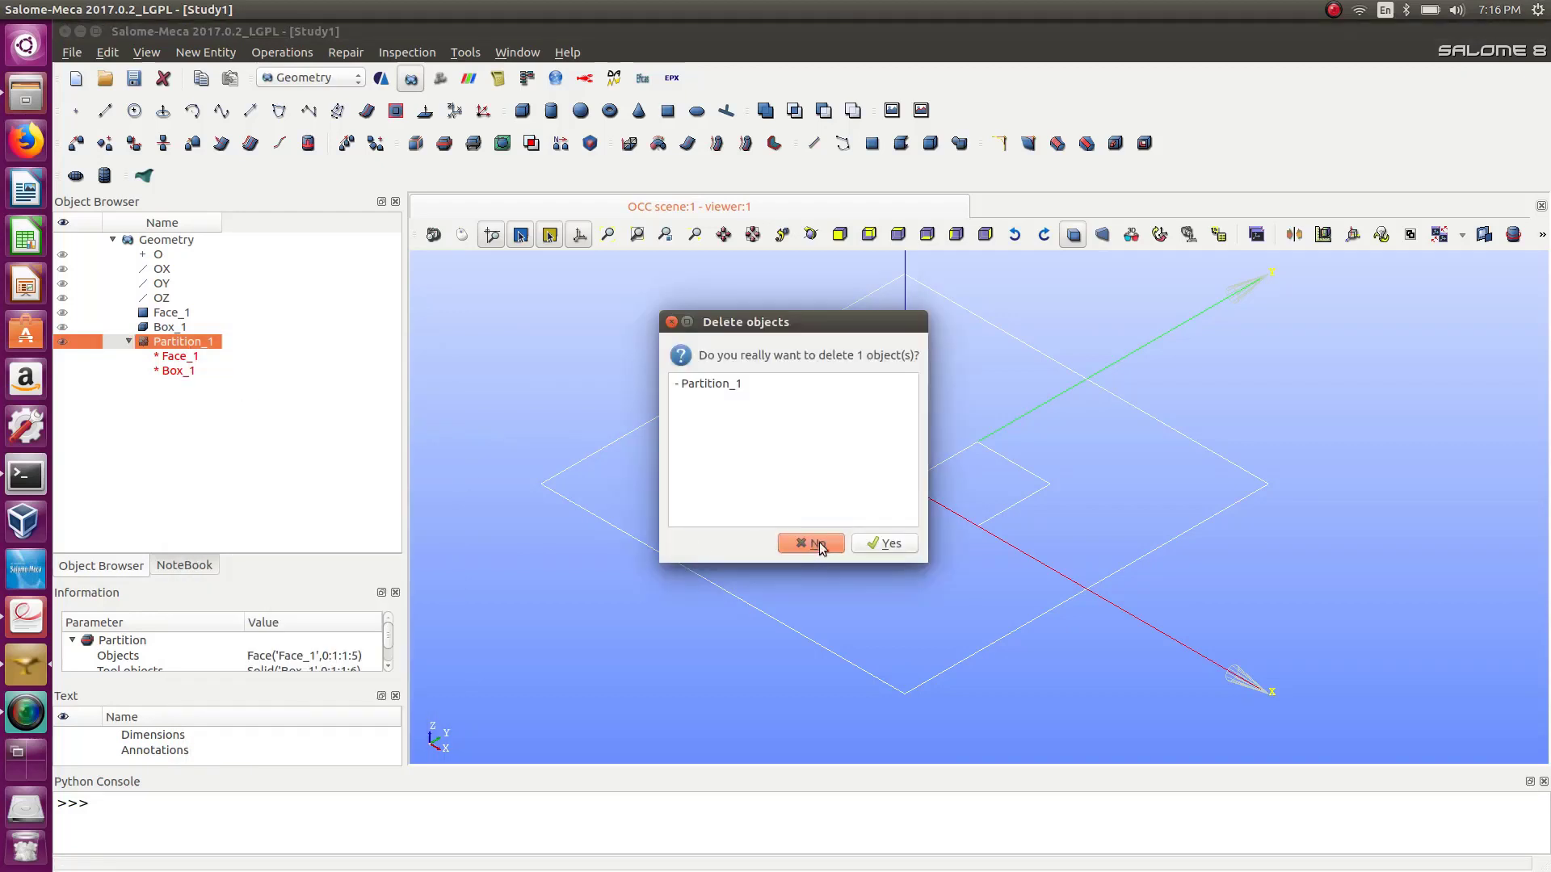
left_click(884, 543)
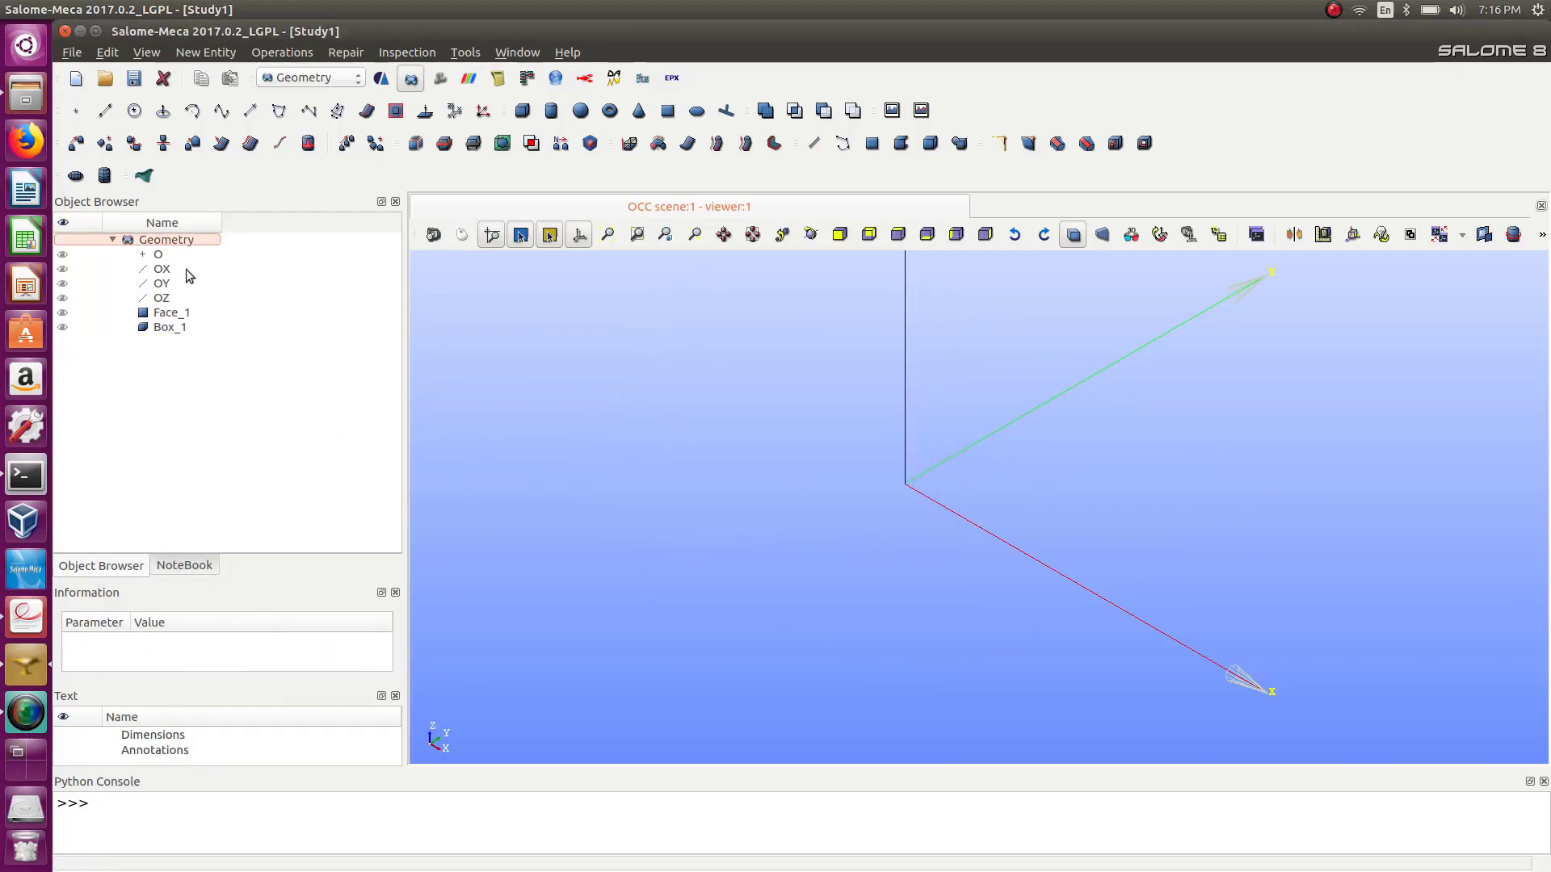
left_click(63, 314)
left_click(65, 328)
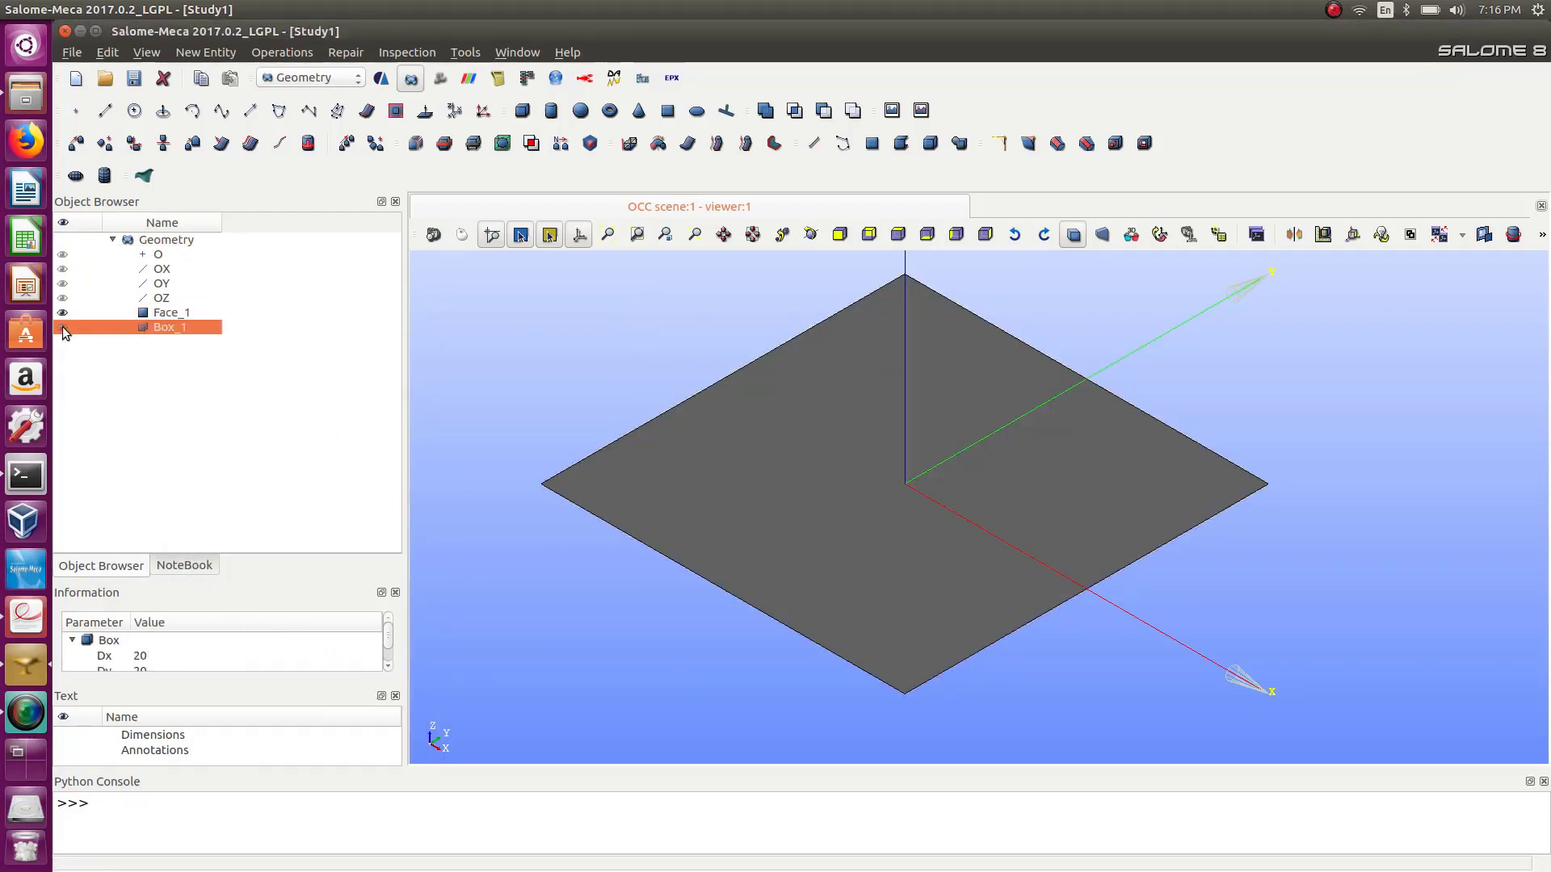
left_click(63, 327)
Partition Face_1 with Box_1 as the tool object, using resulting type Face.
left_click(297, 52)
left_click(311, 132)
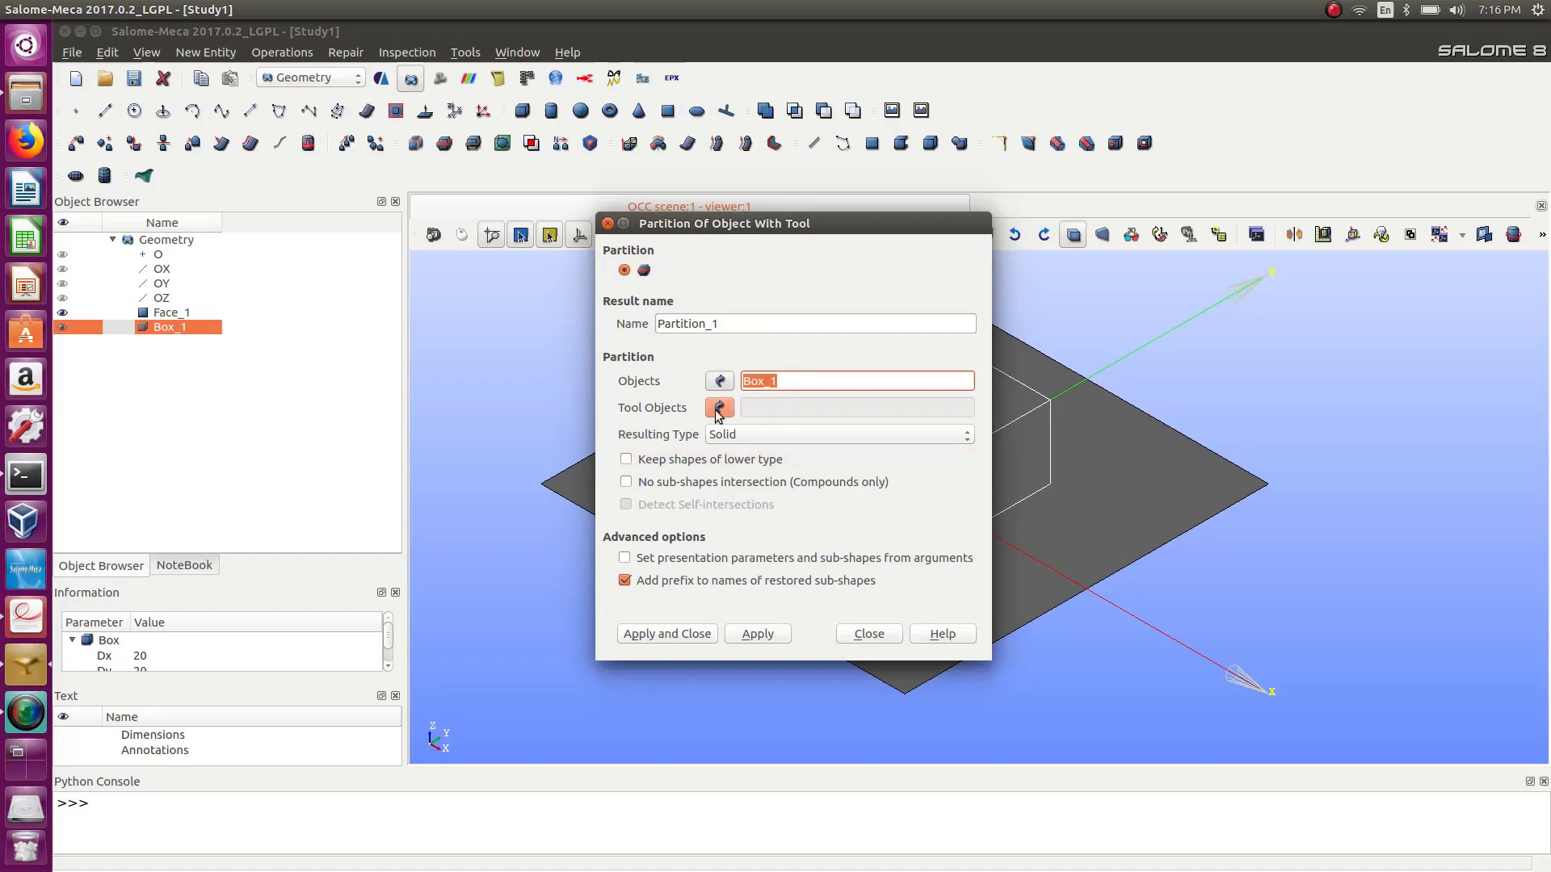
left_click(1108, 493)
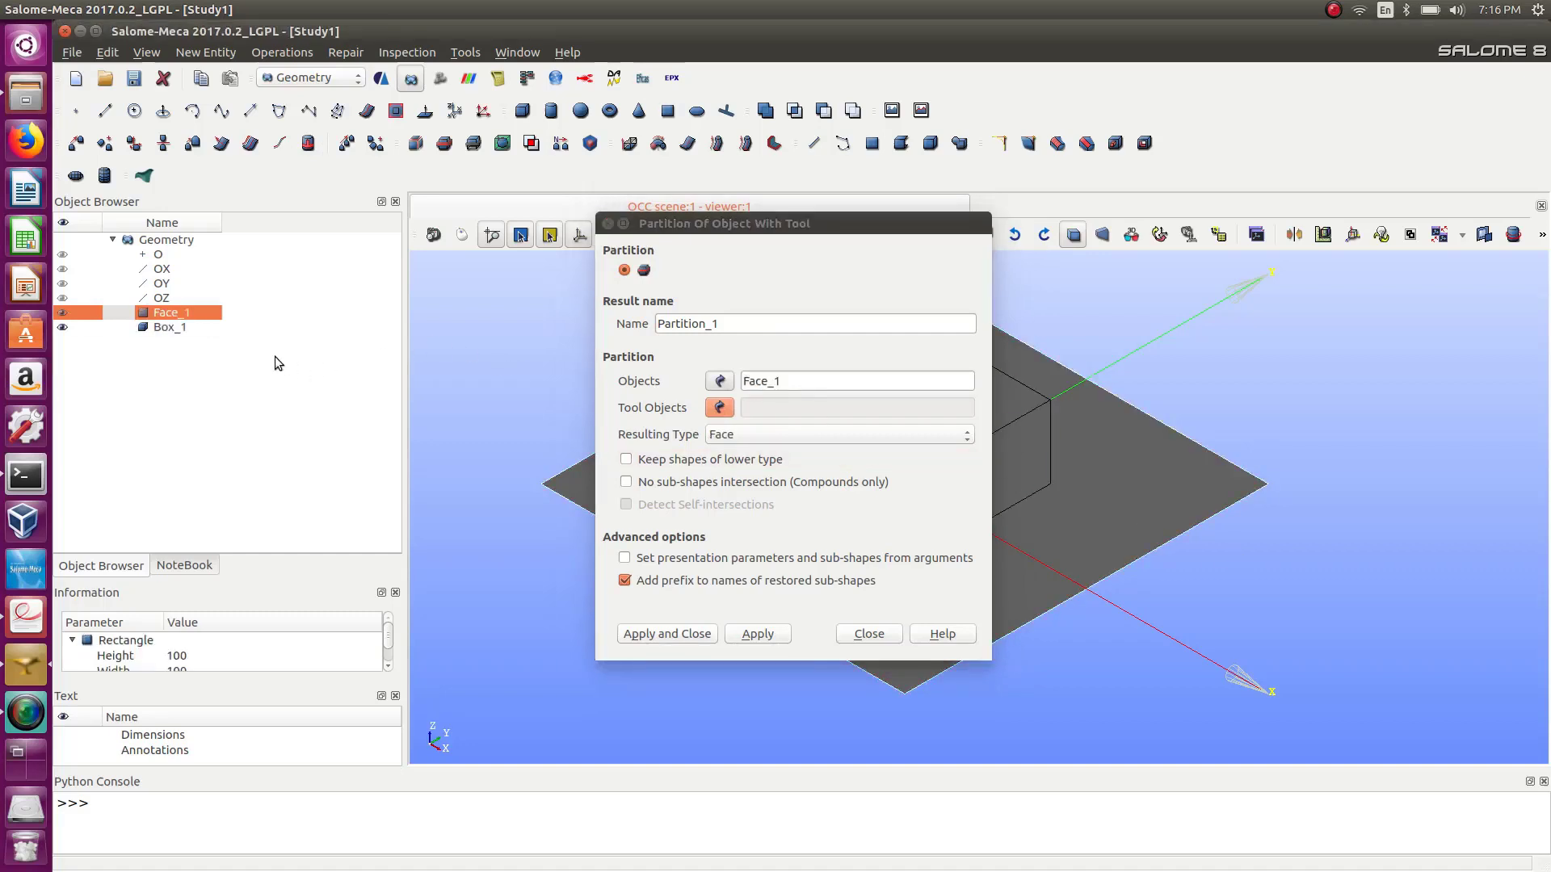
left_click(162, 326)
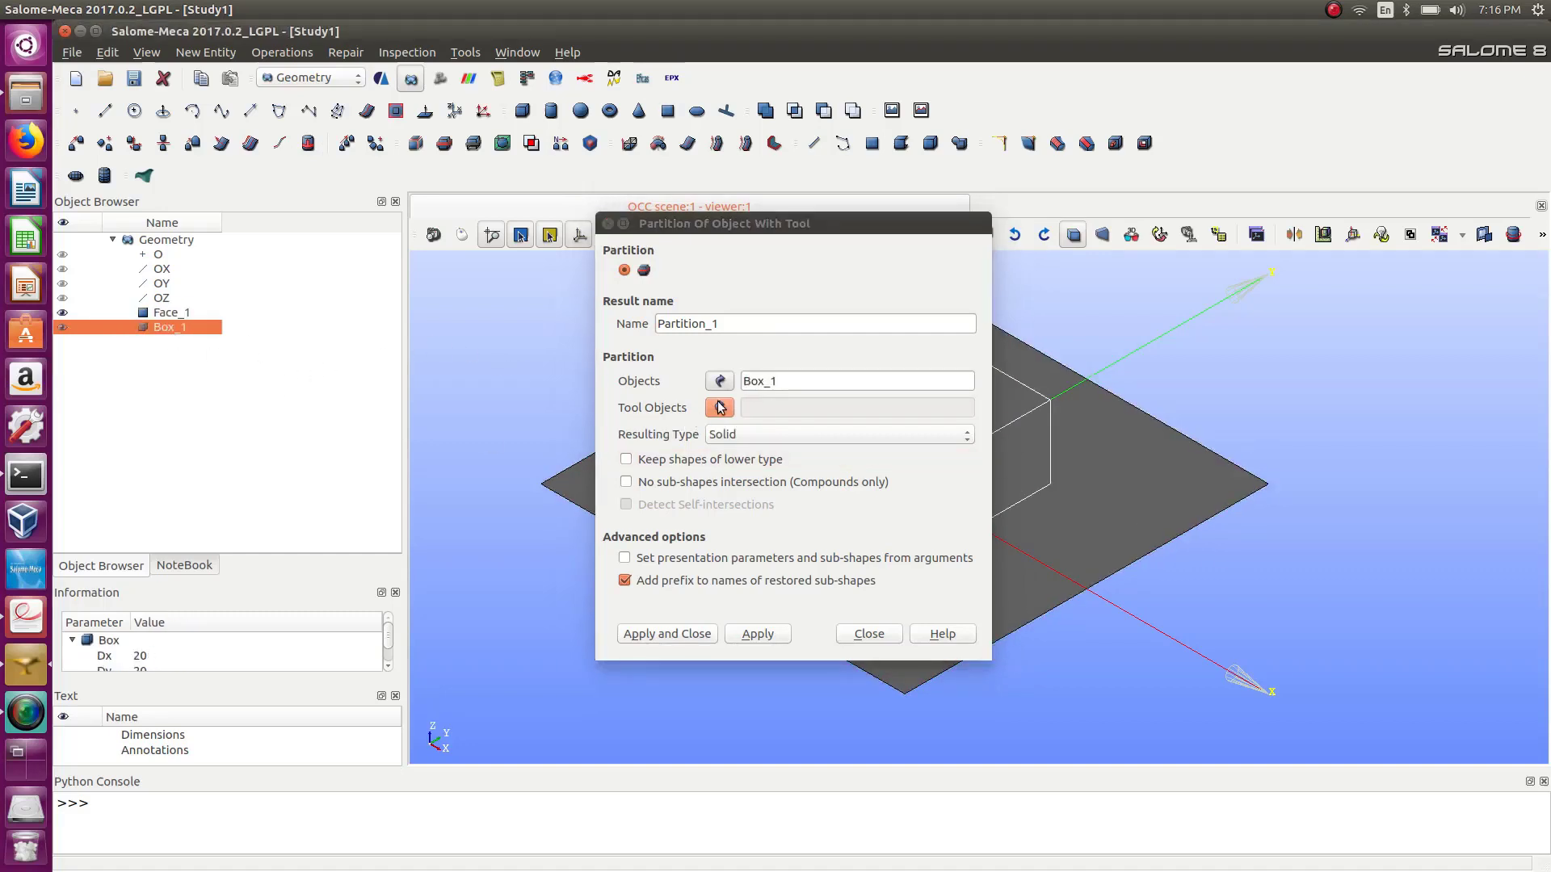
left_click(172, 315)
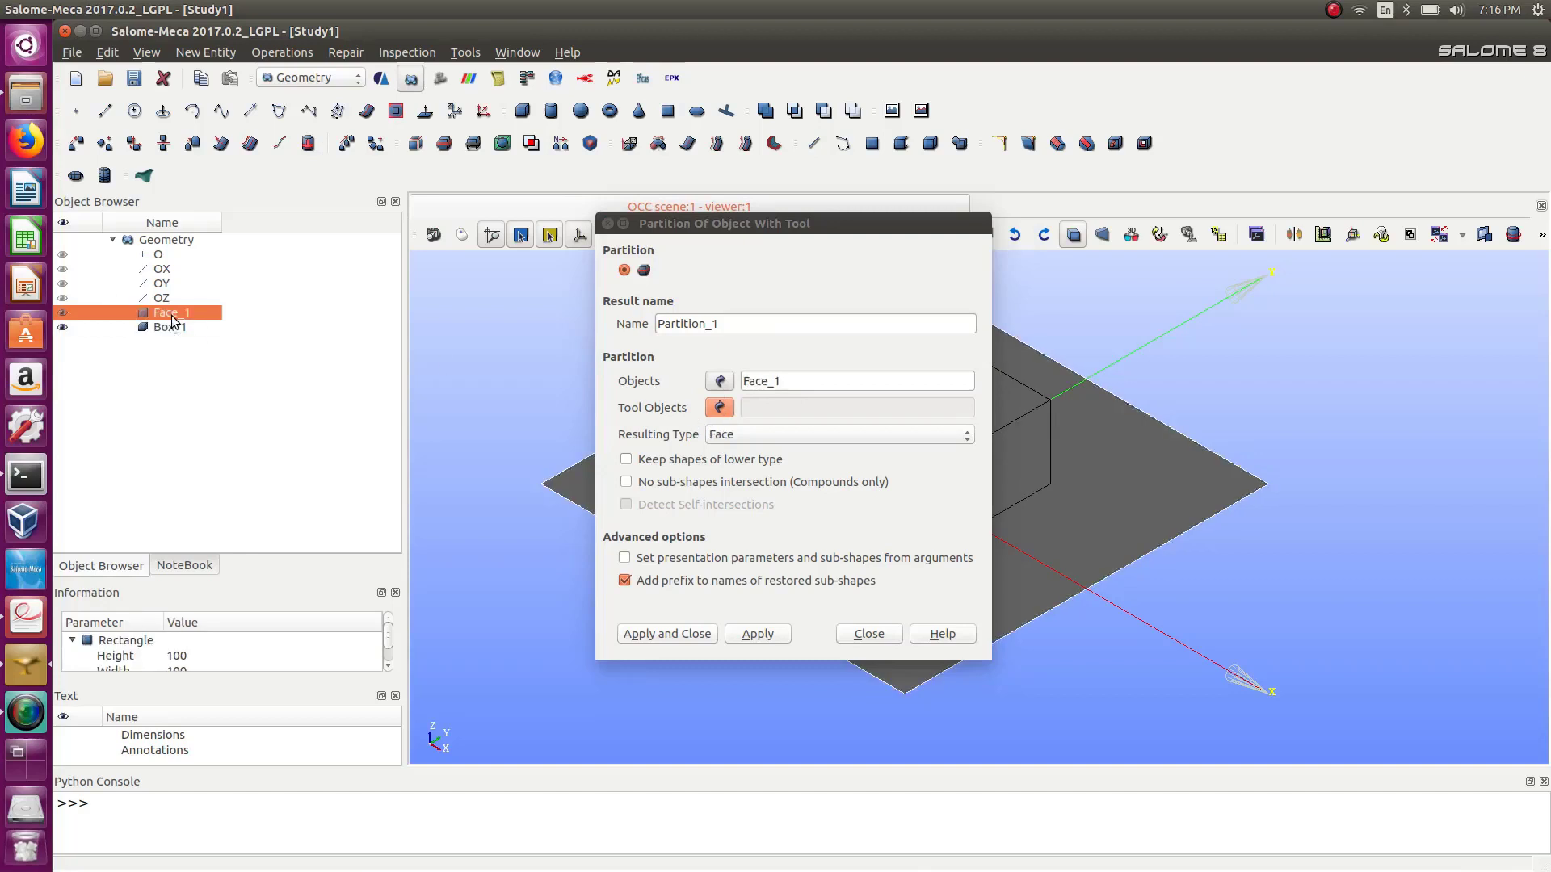
left_click(718, 410)
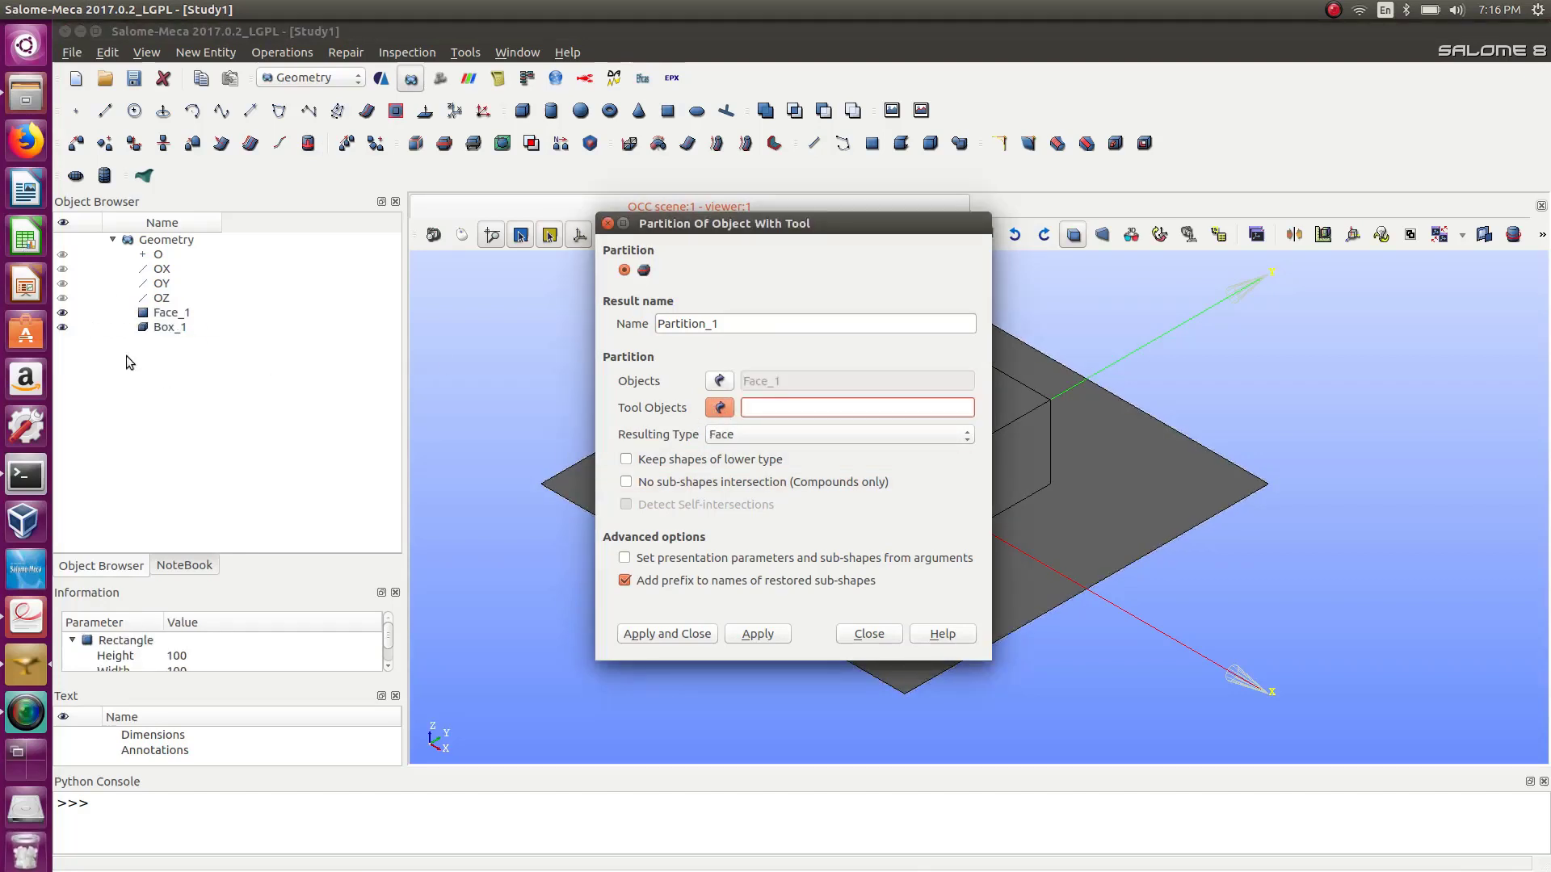
left_click(162, 327)
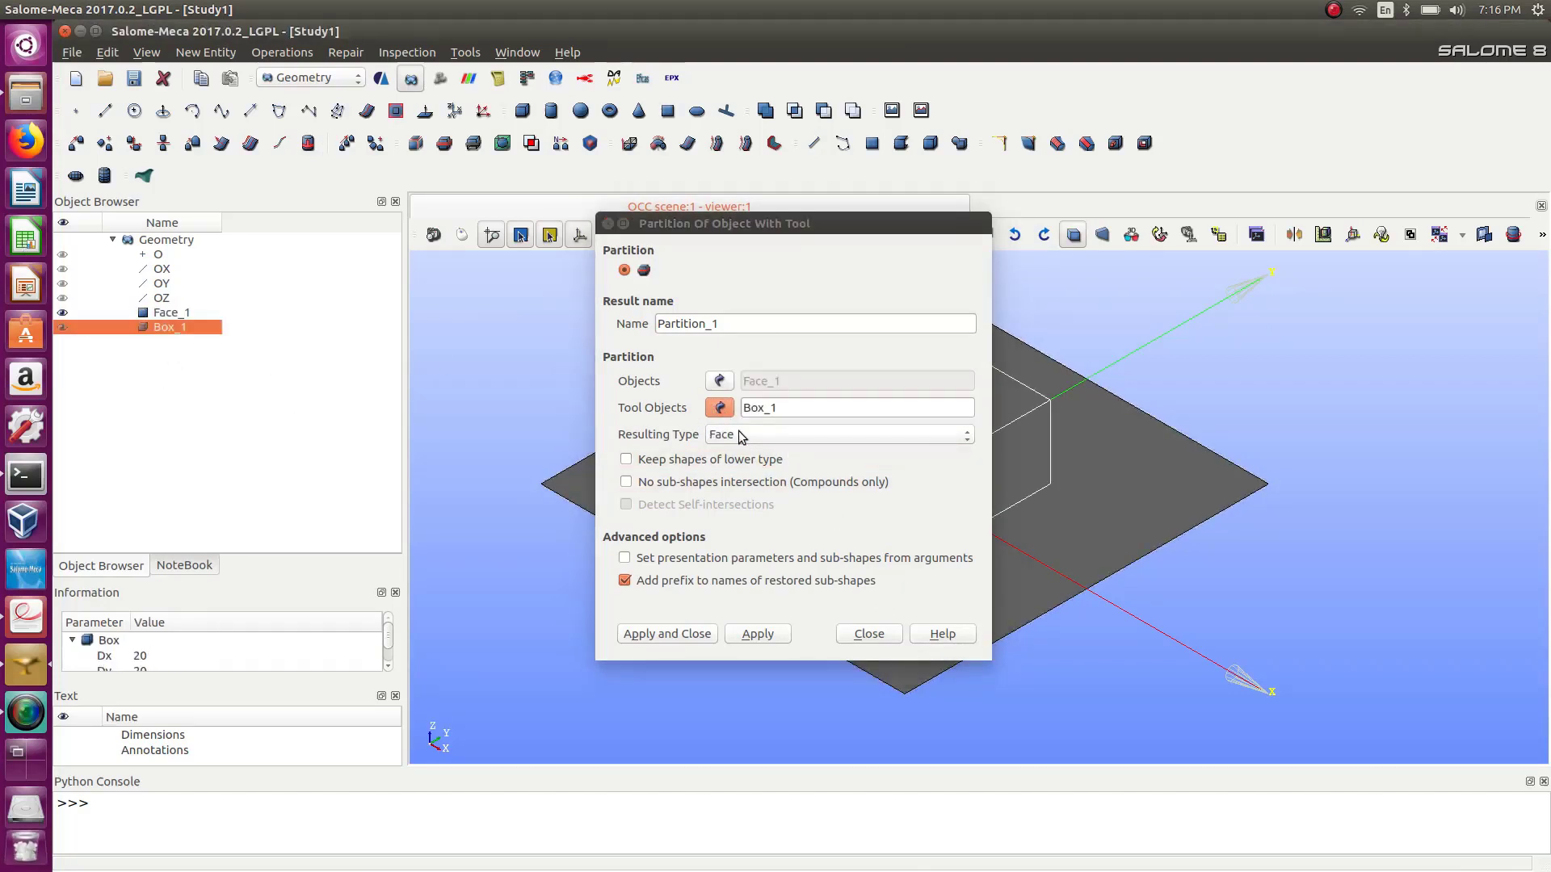
left_click(650, 634)
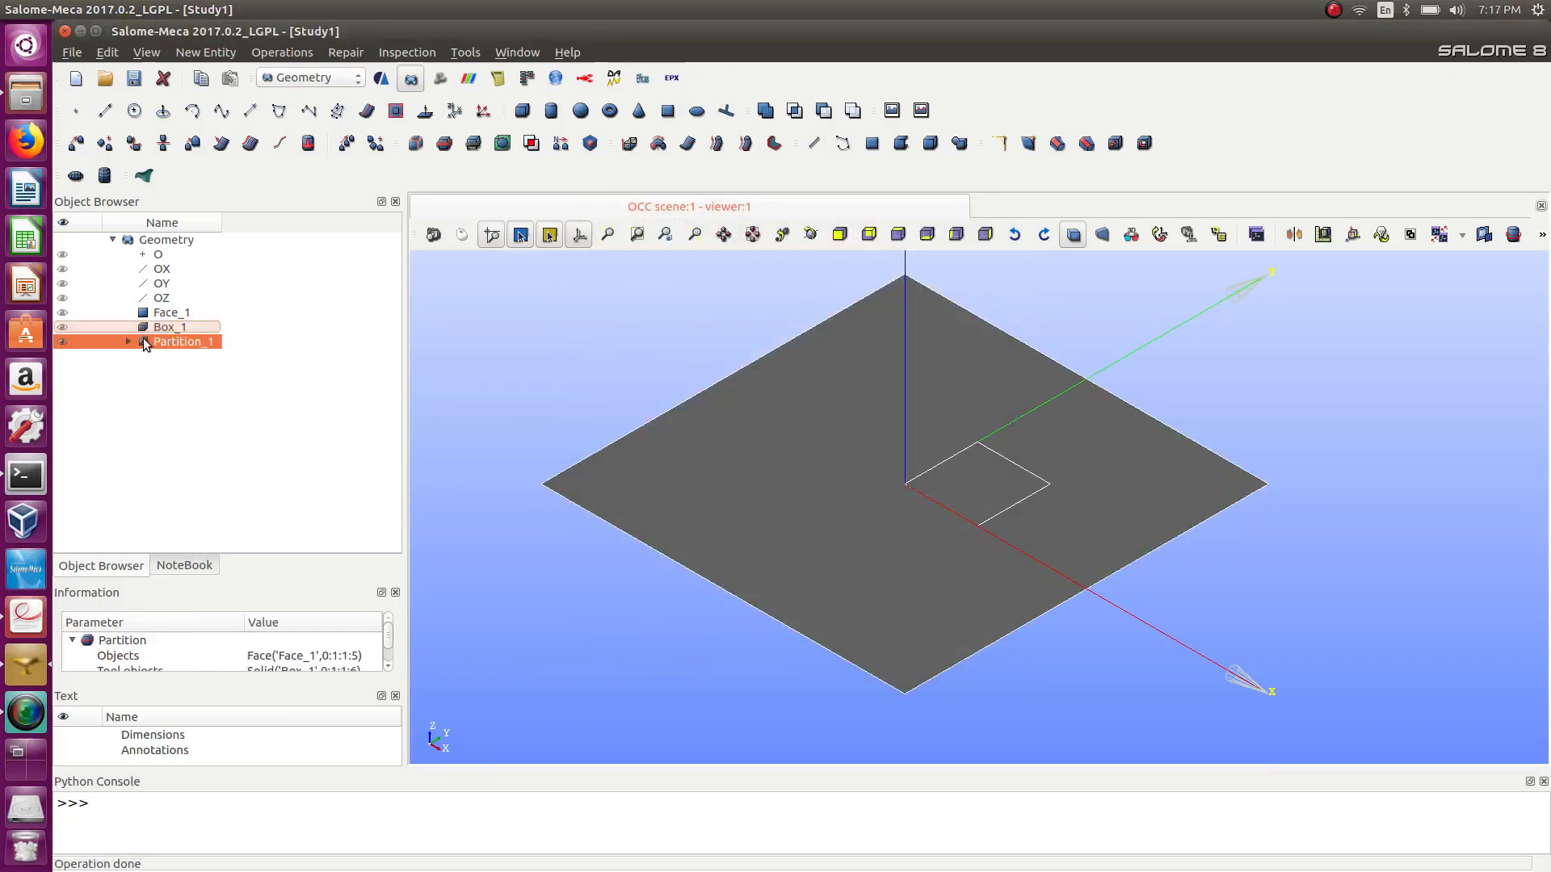
Delete Face_1 and inspect the object references listed under Partition_1.
left_click(128, 342)
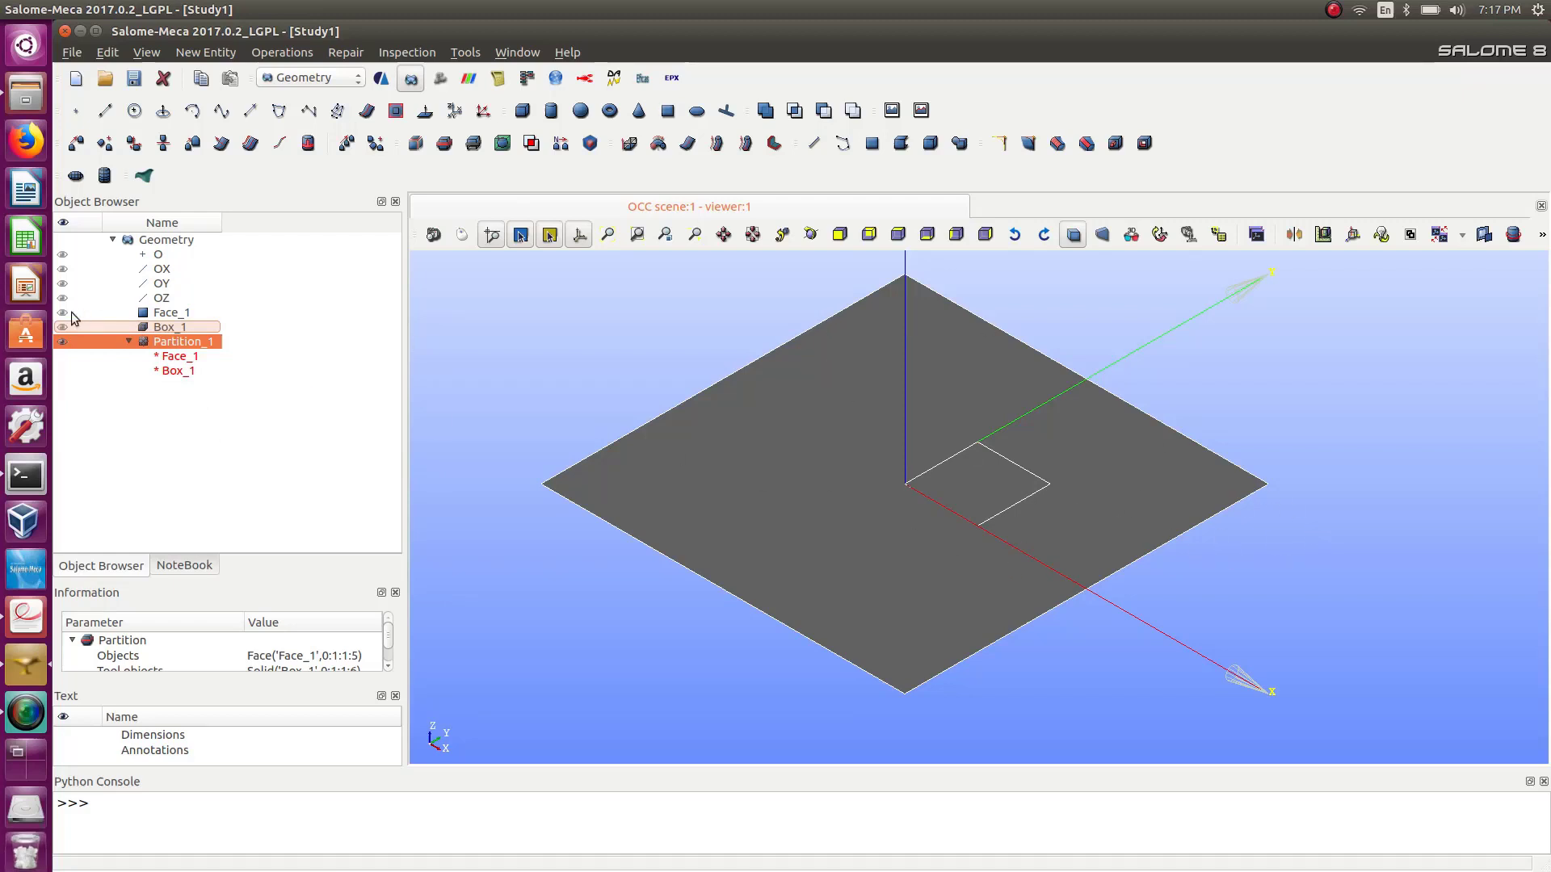
right_click(161, 315)
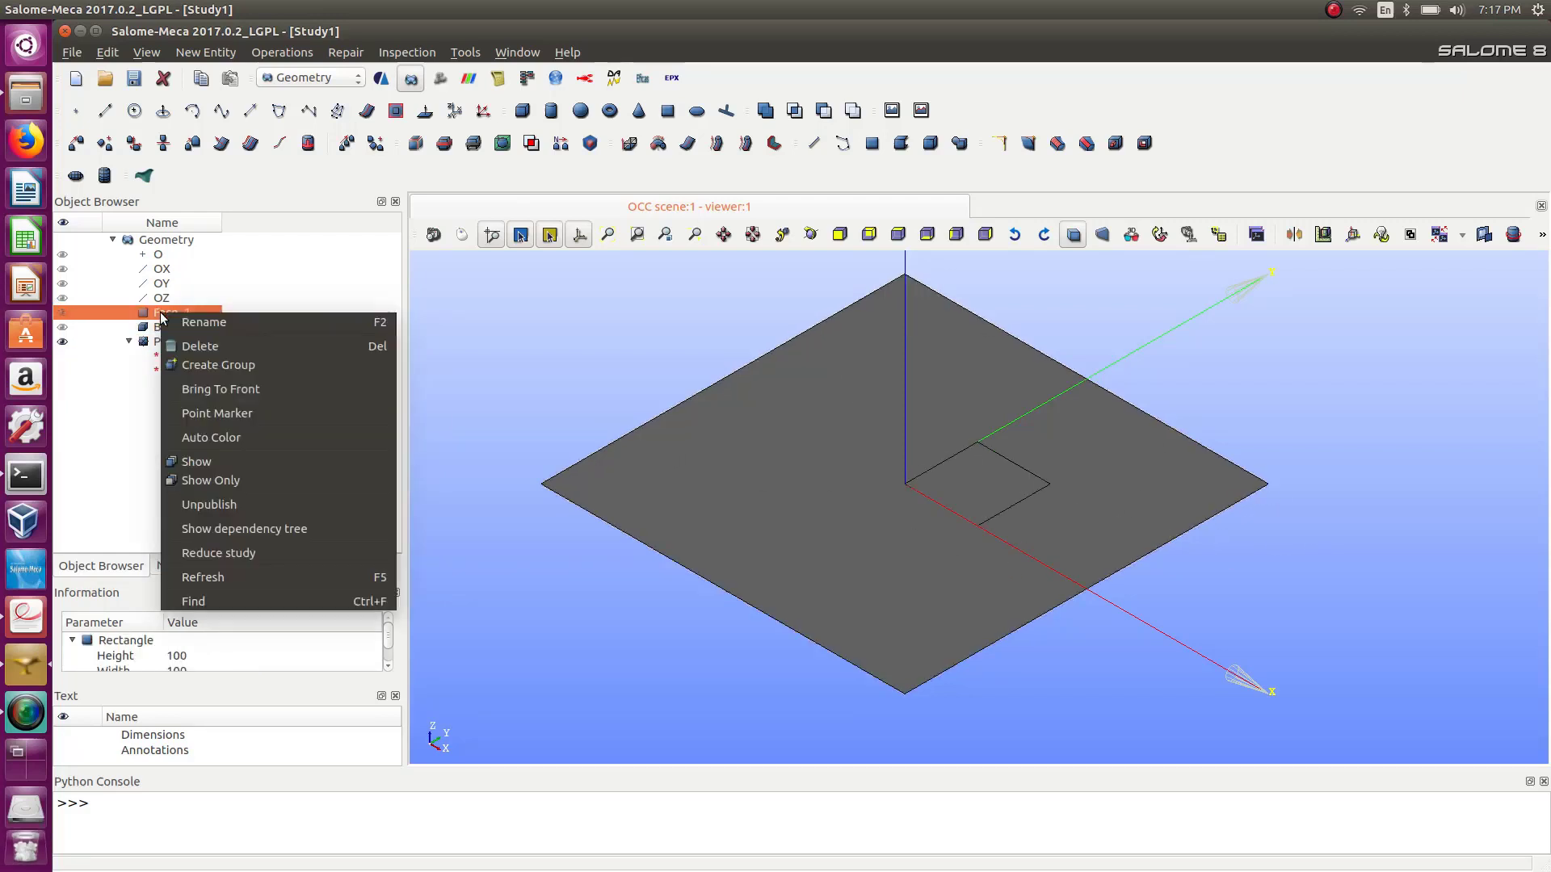
left_click(194, 345)
left_click(885, 543)
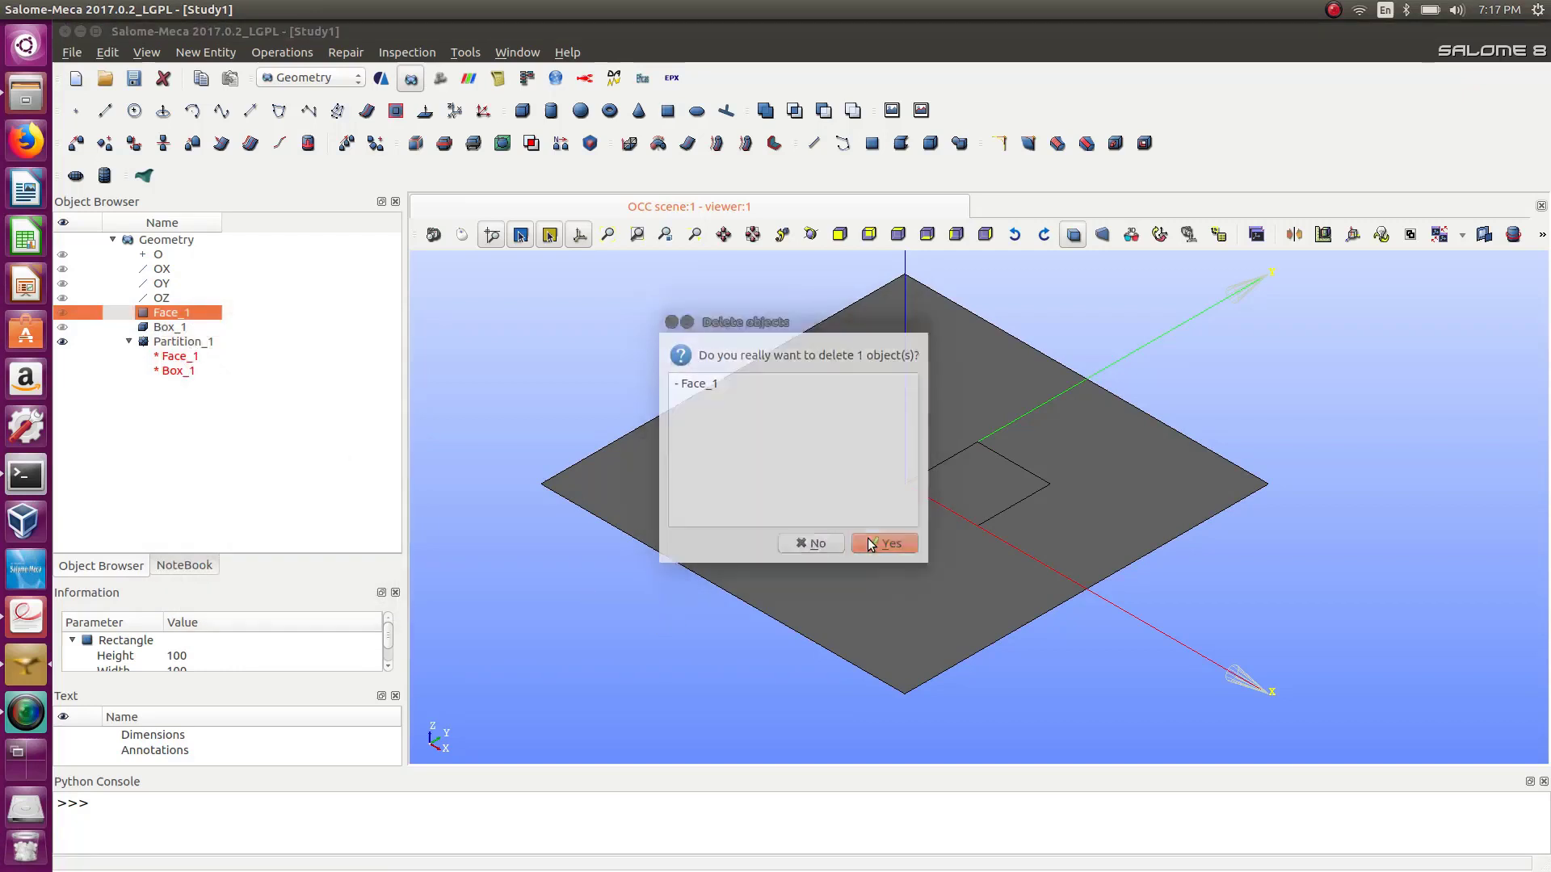
left_click(958, 489)
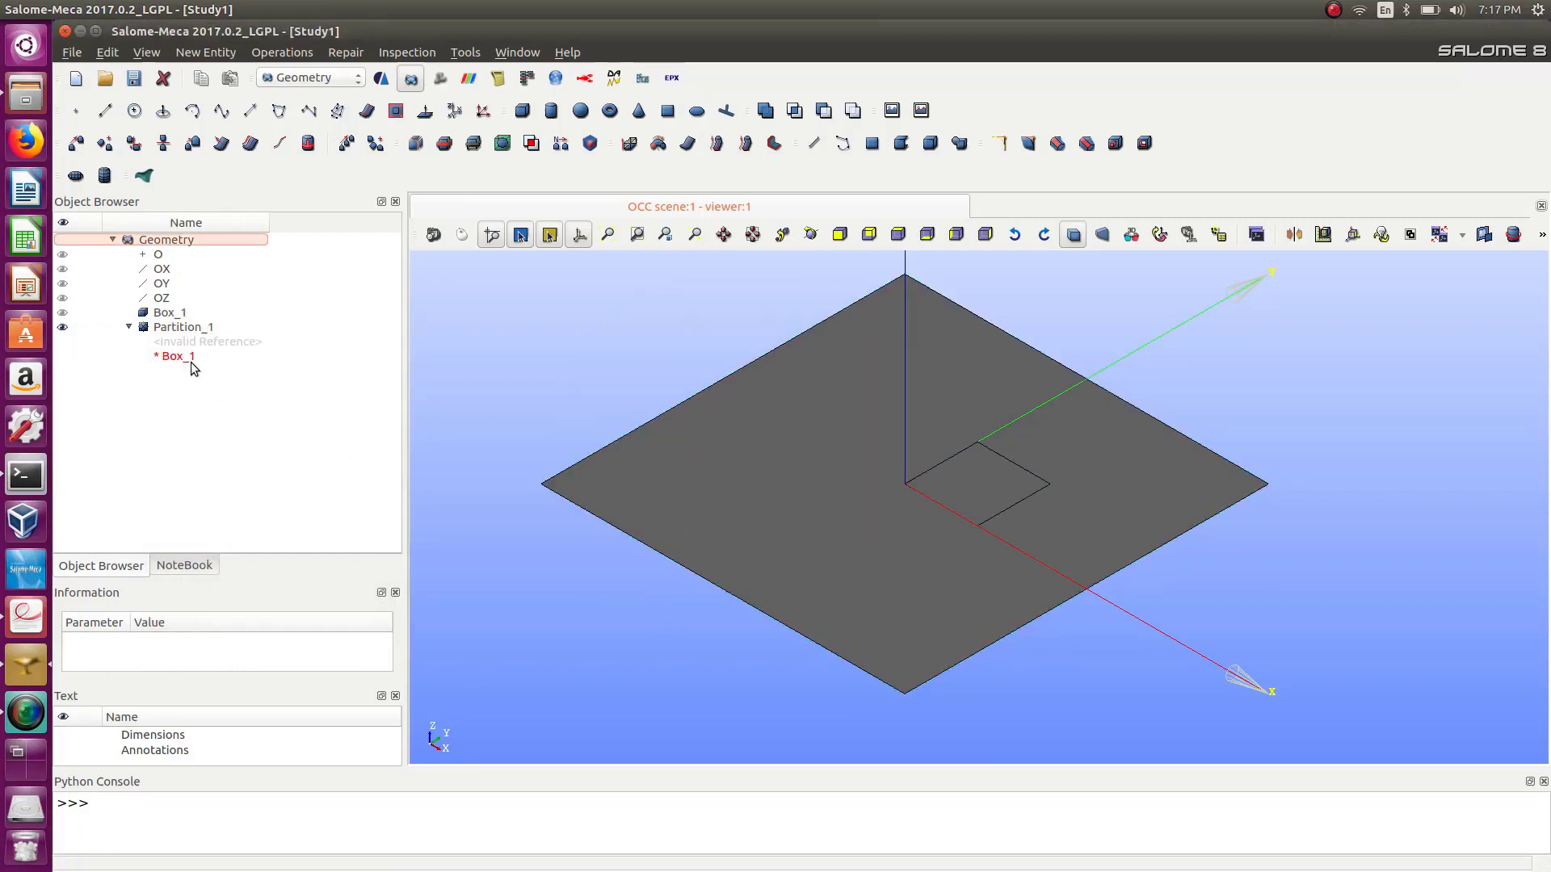
left_click(192, 342)
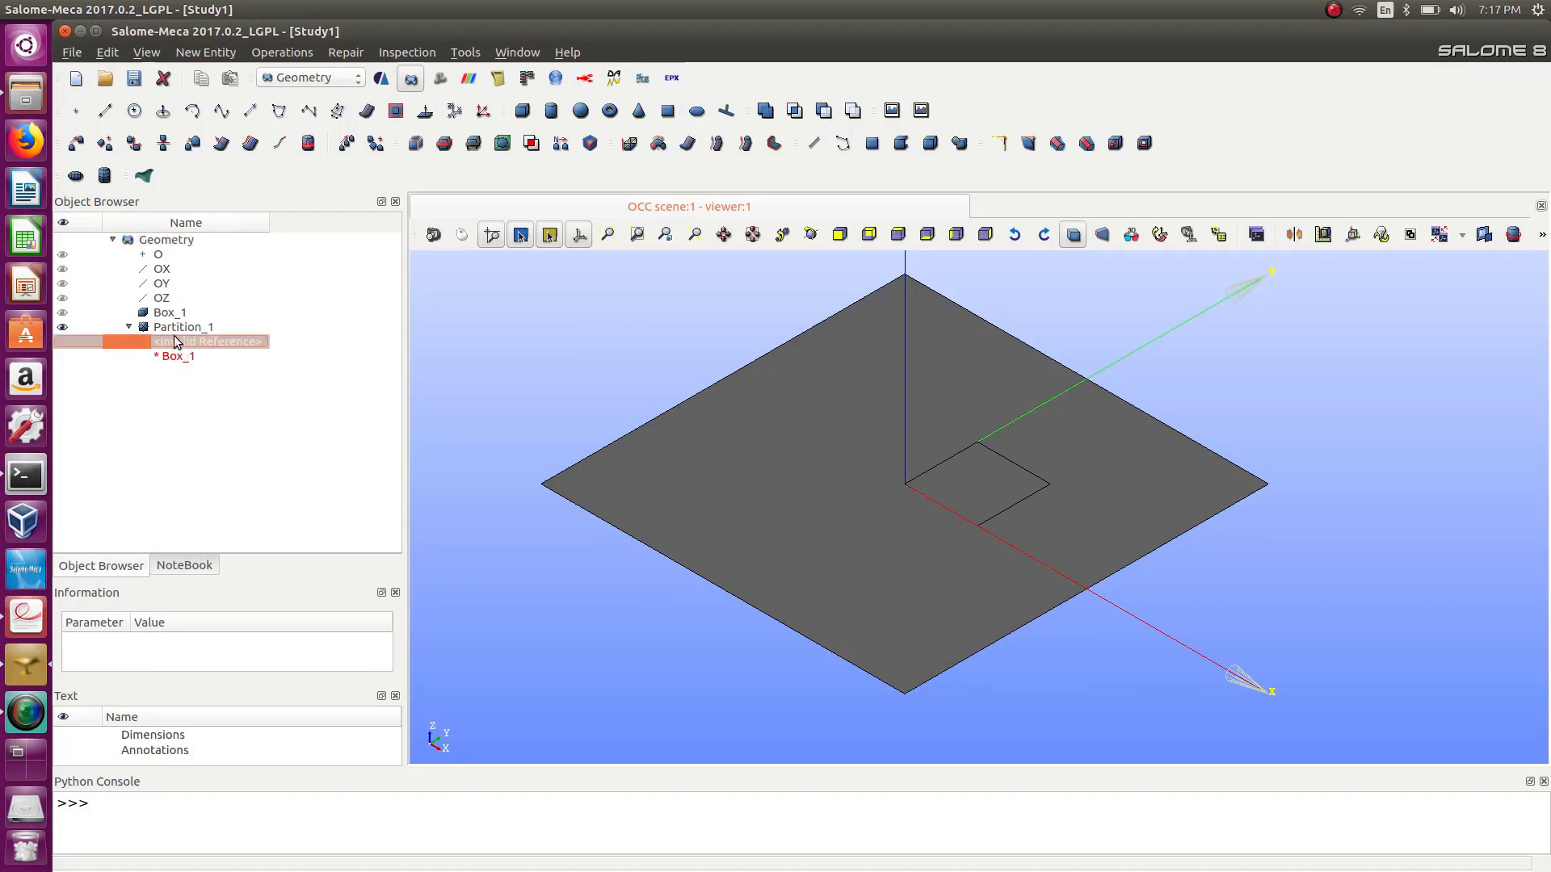
left_click(178, 360)
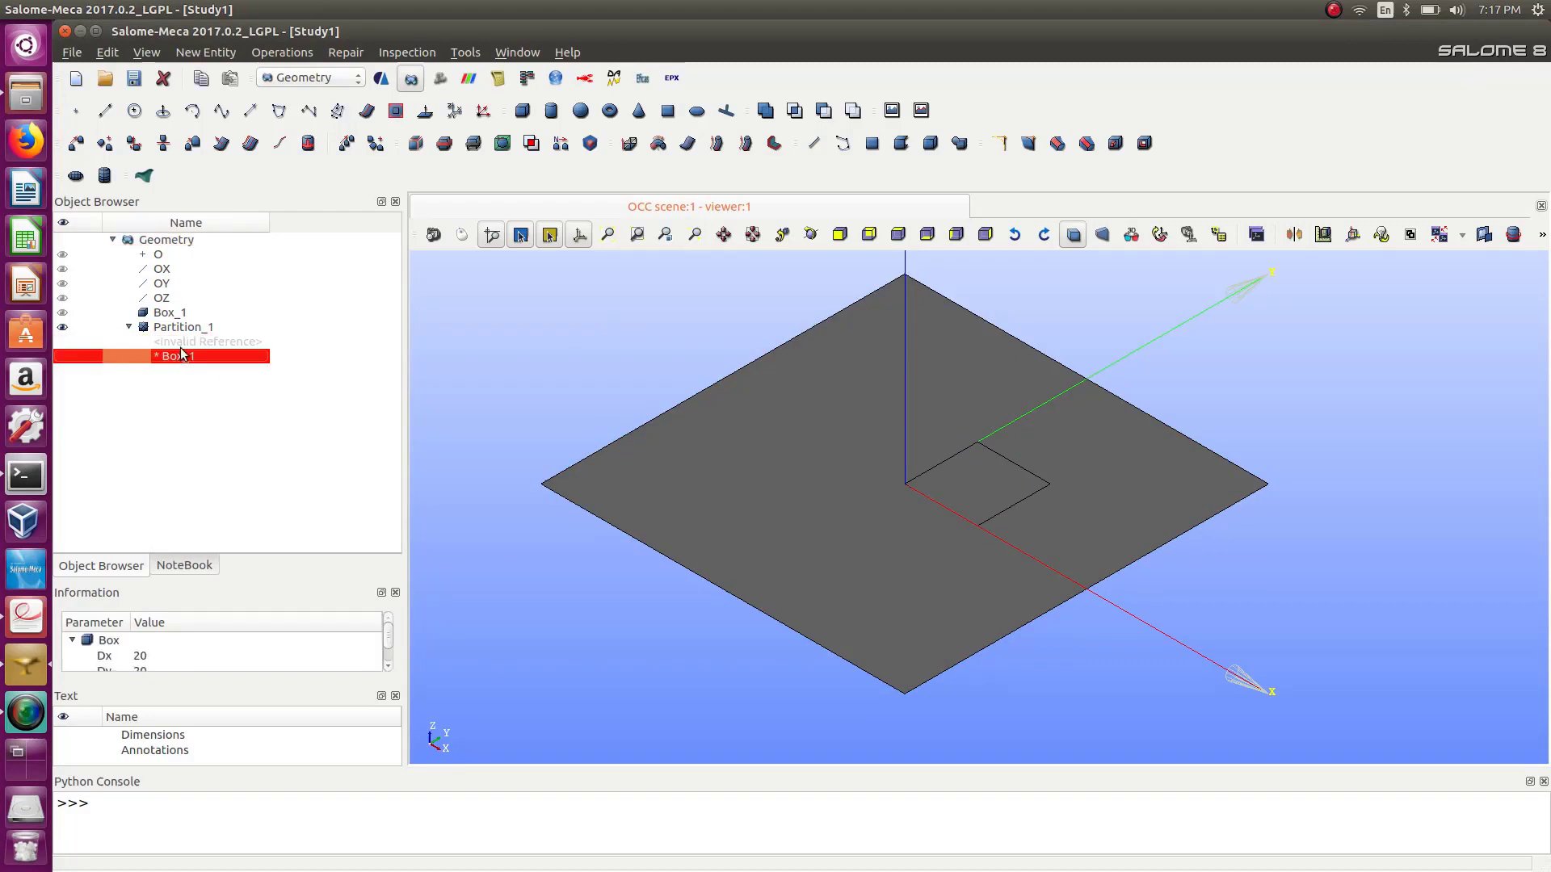
left_click(180, 345)
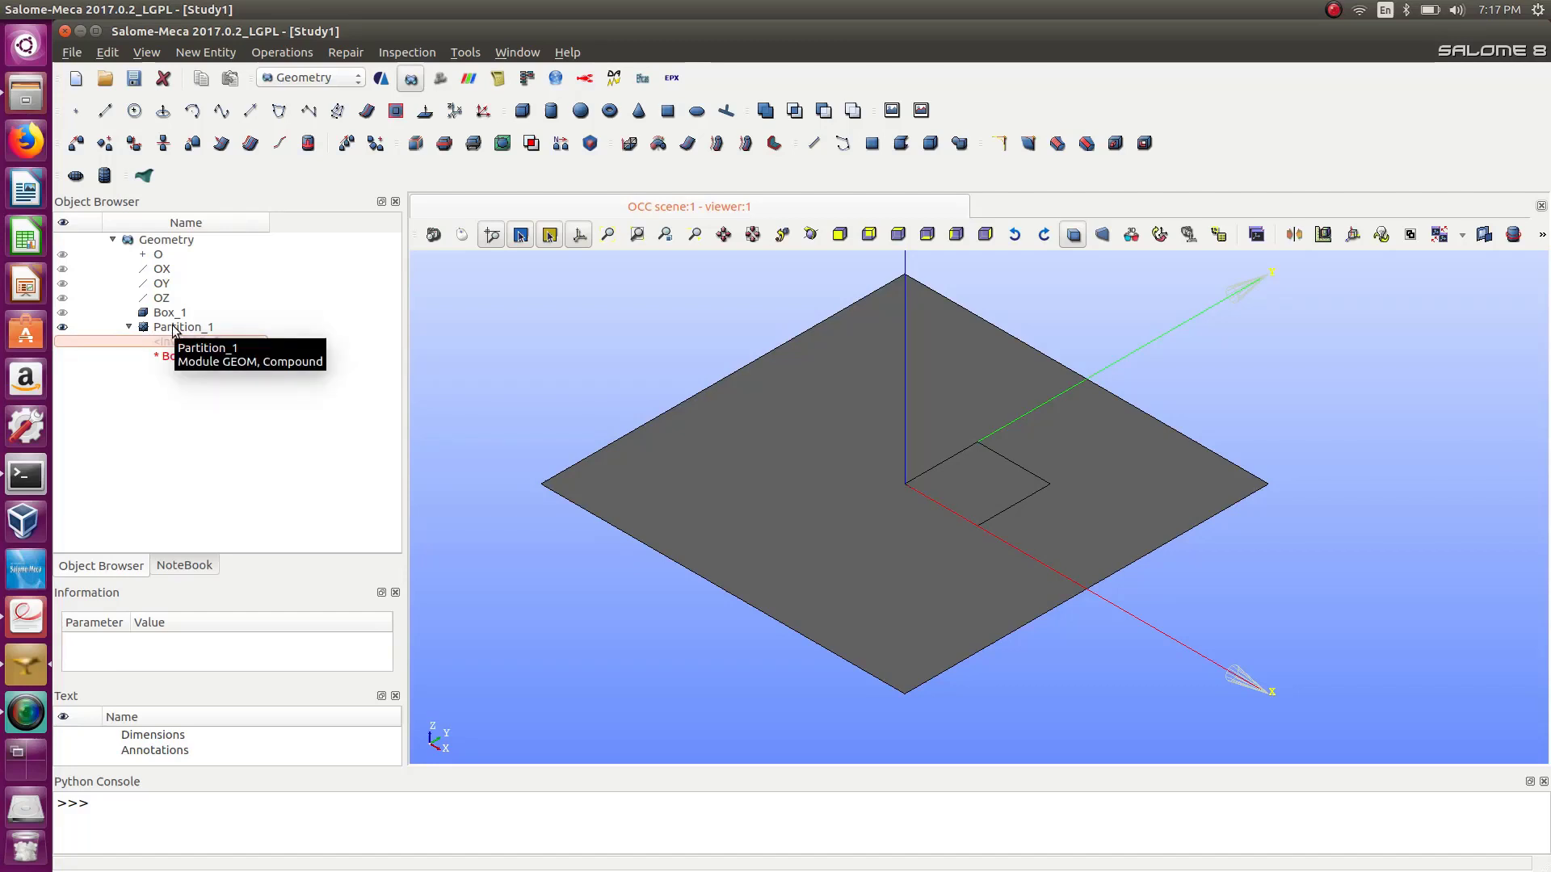
Delete Partition_1 from the study.
left_click(173, 327)
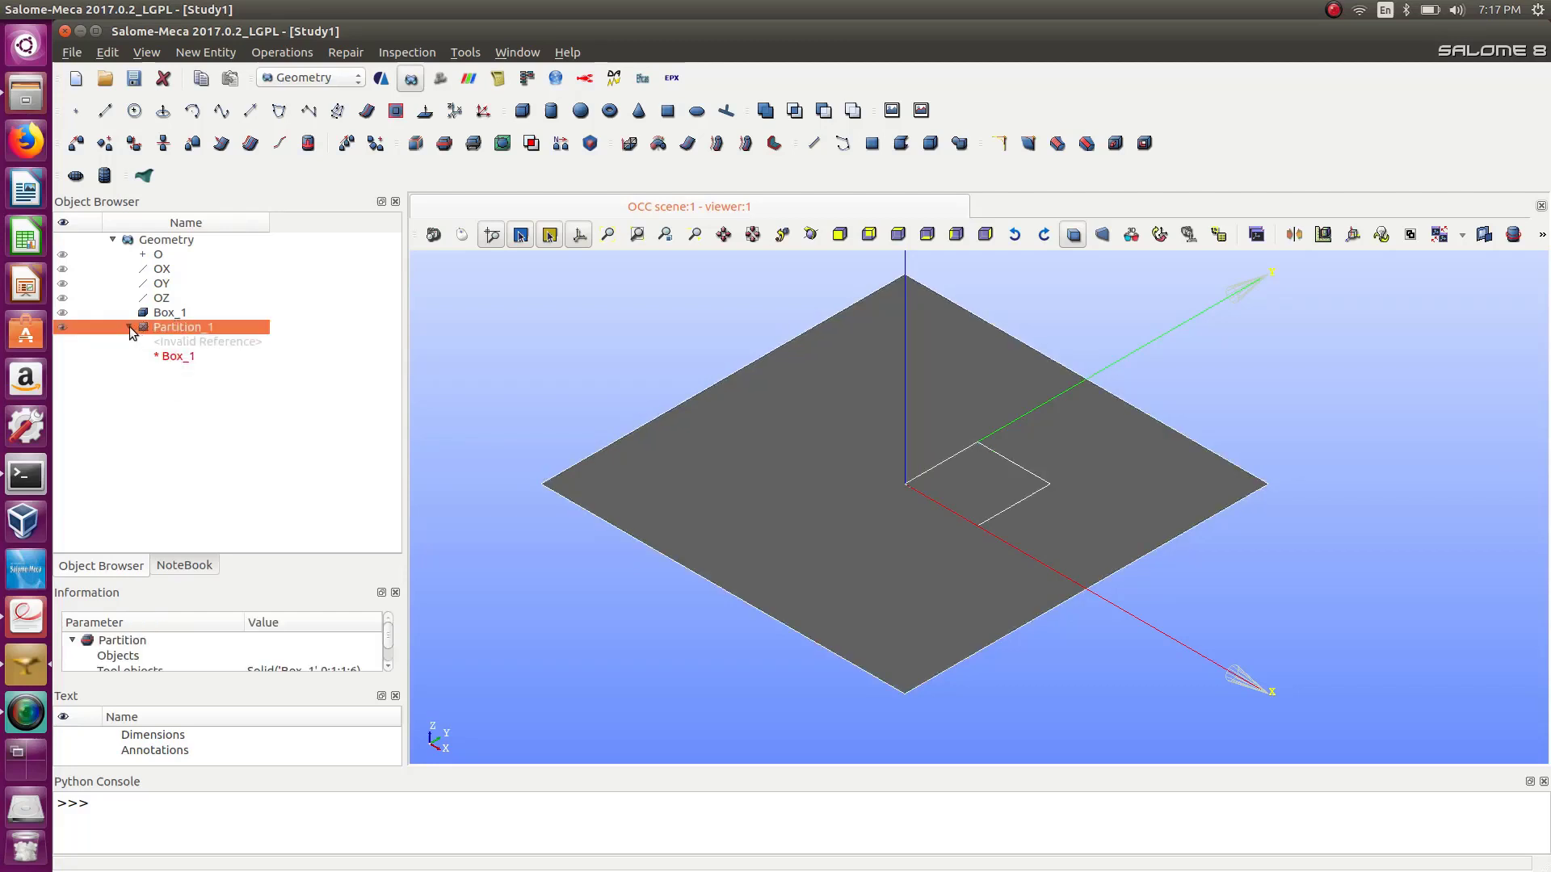
right_click(161, 332)
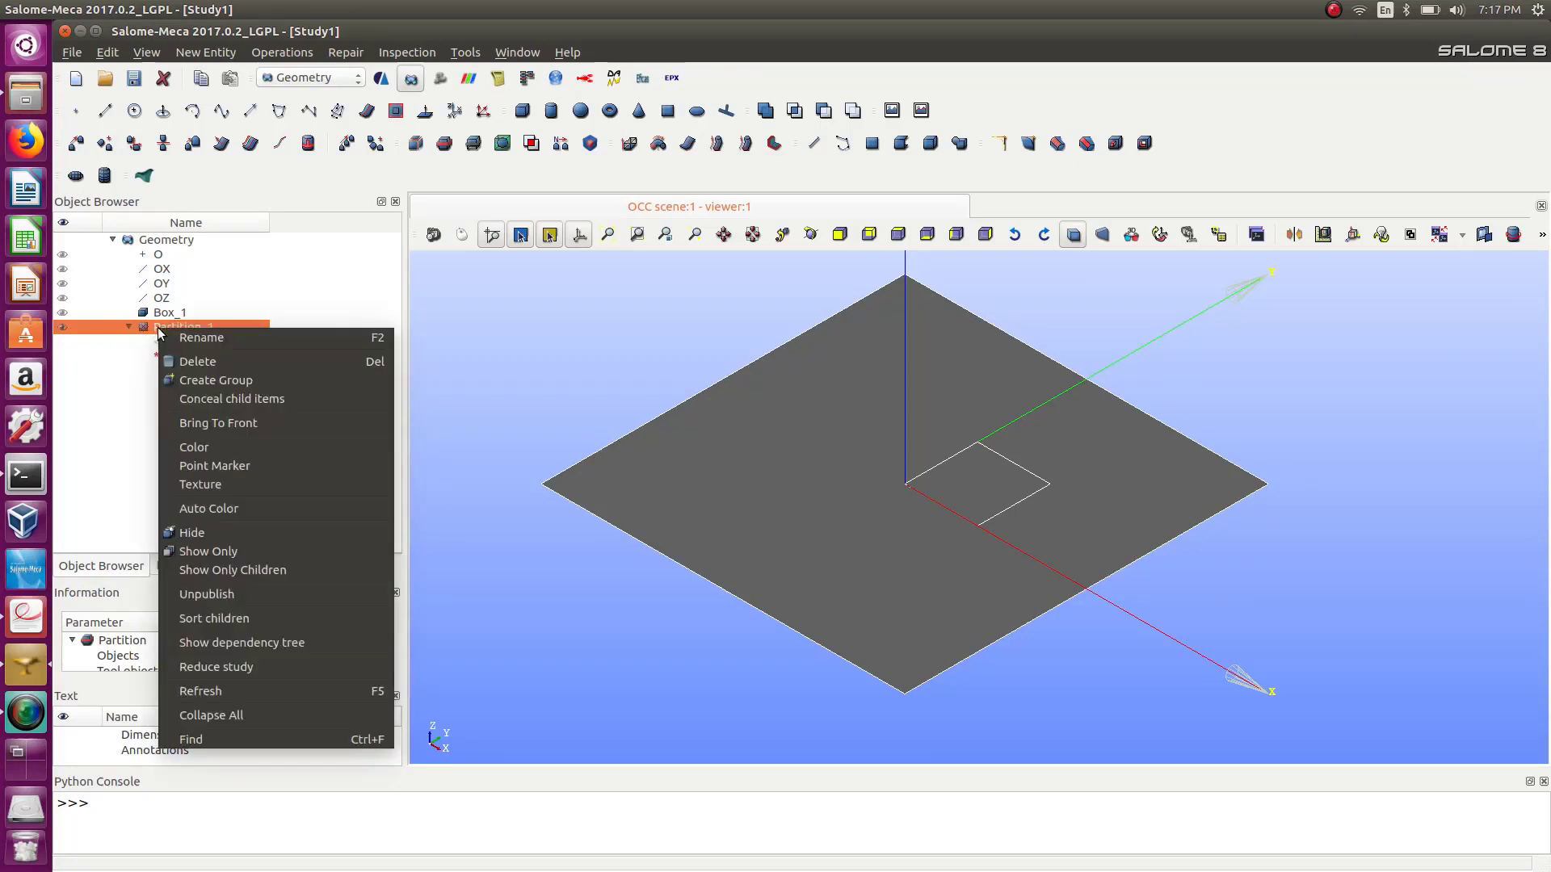
left_click(153, 328)
right_click(148, 327)
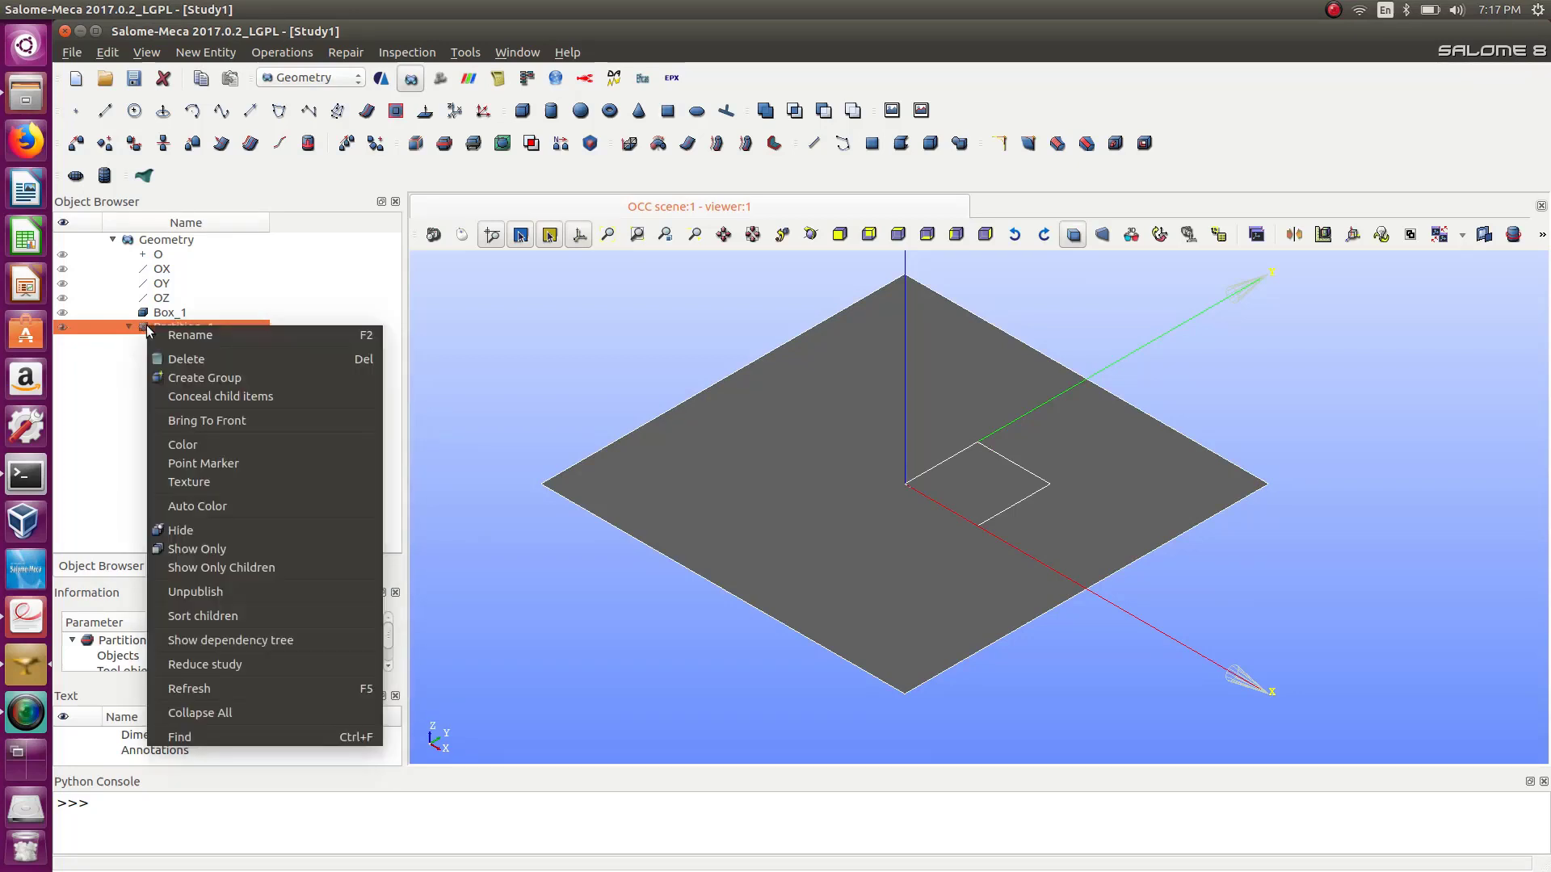
left_click(183, 359)
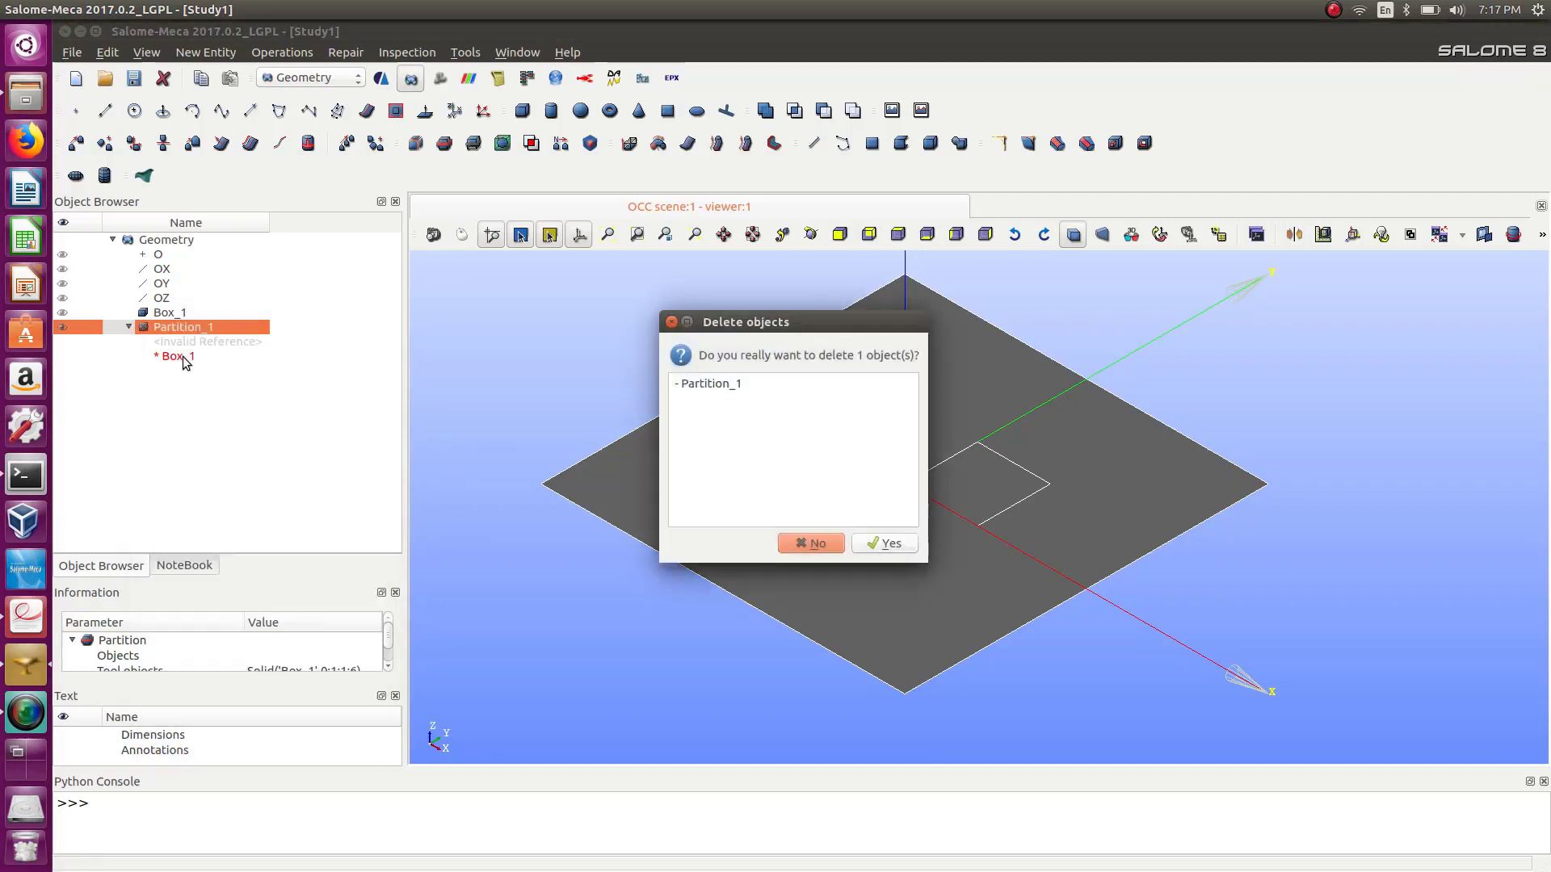
left_click(882, 551)
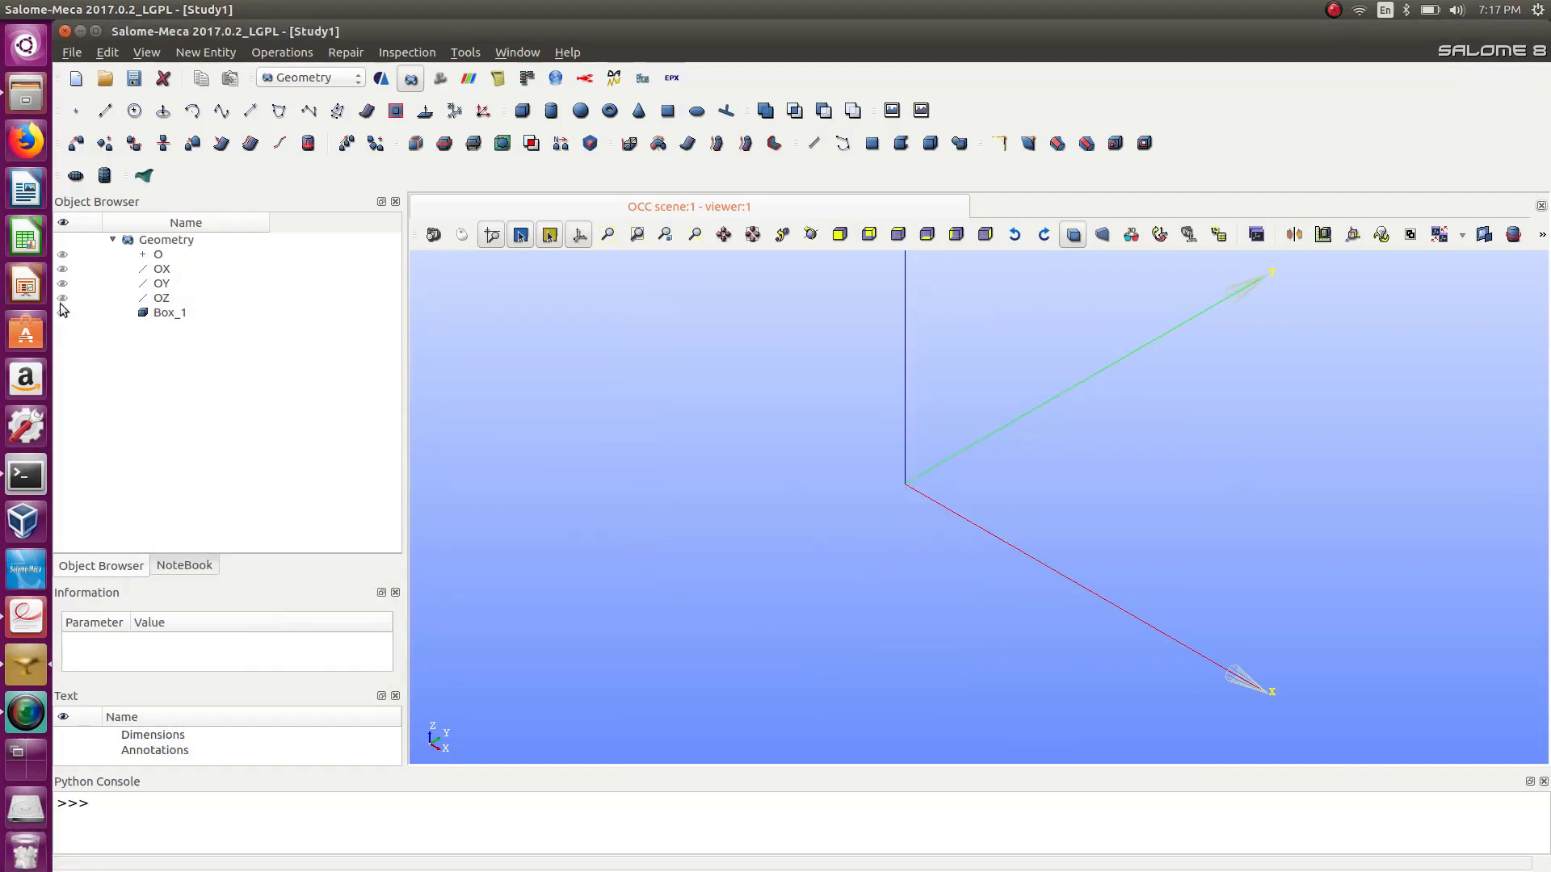
Create a 100 by 100 rectangular face named Face_1 in the OXY orientation and show Box_1 in the viewer.
left_click(159, 314)
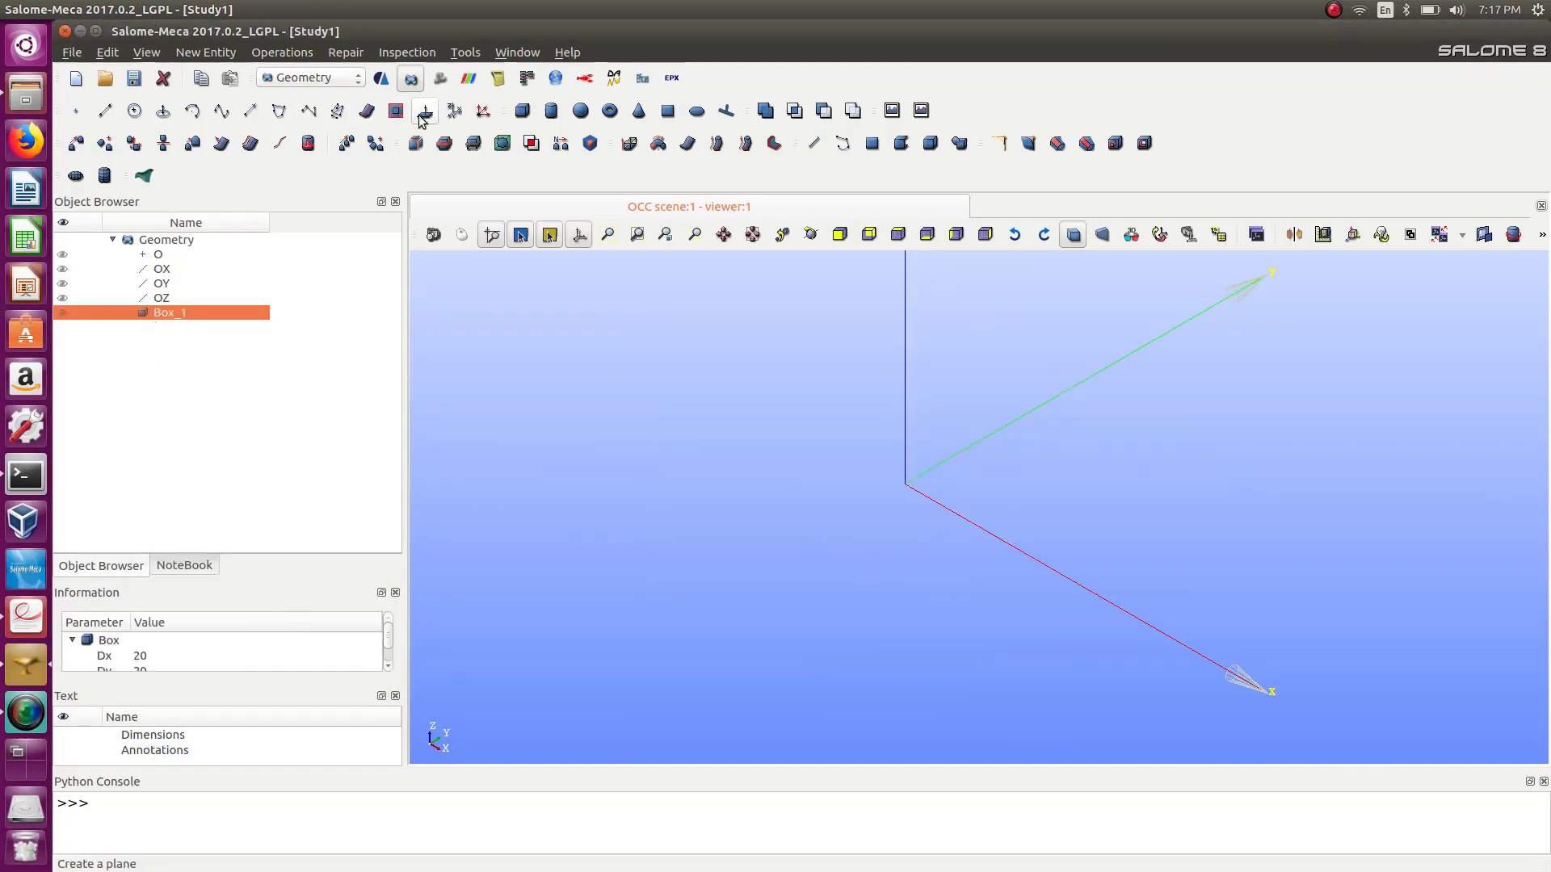
left_click(667, 111)
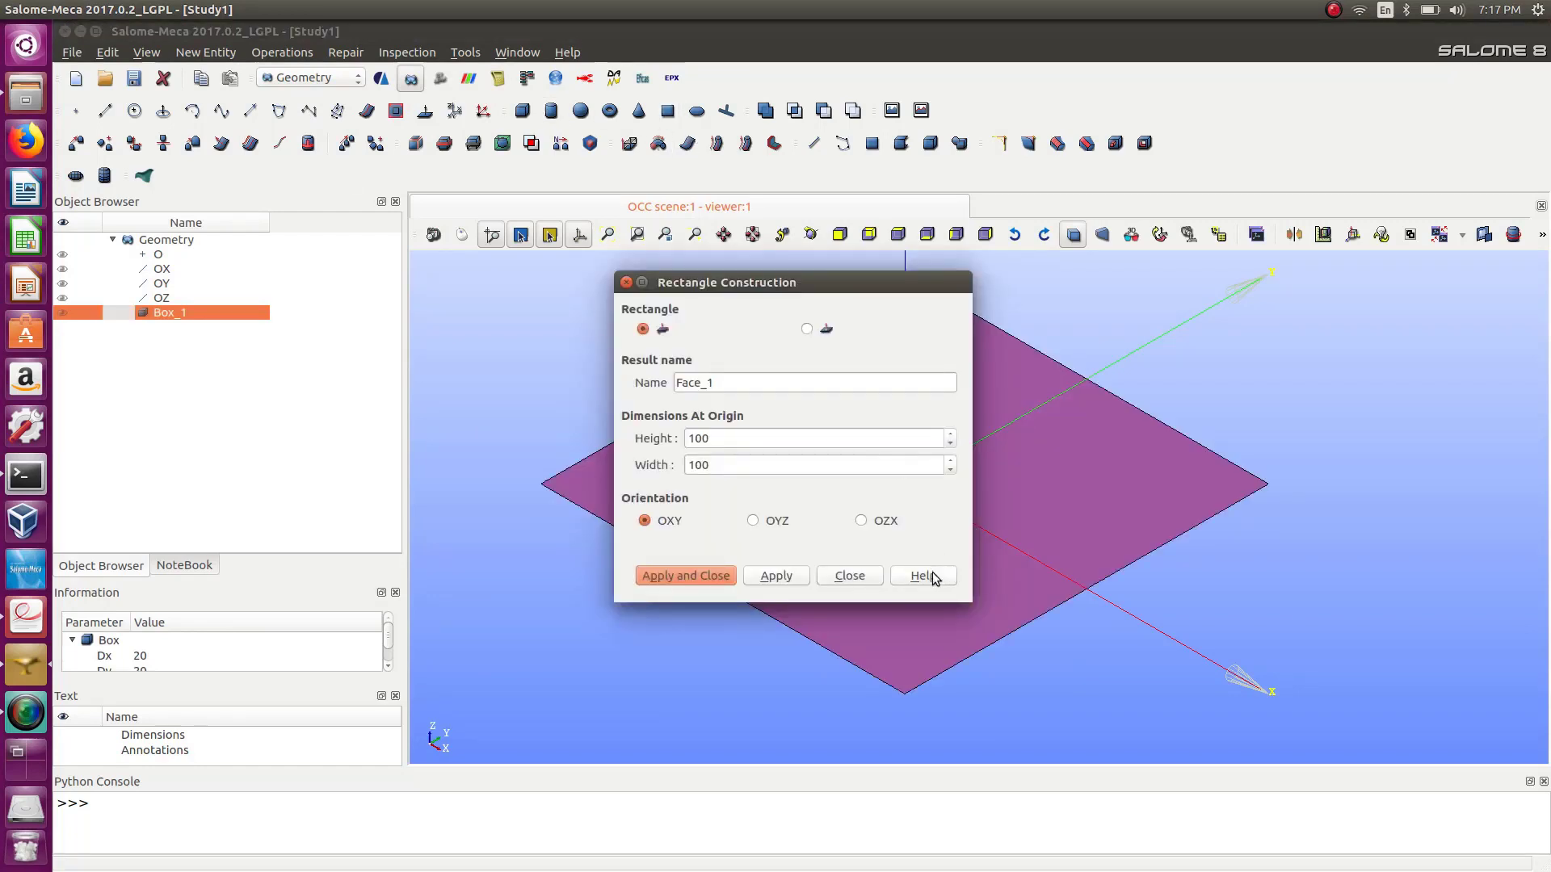
left_click(723, 576)
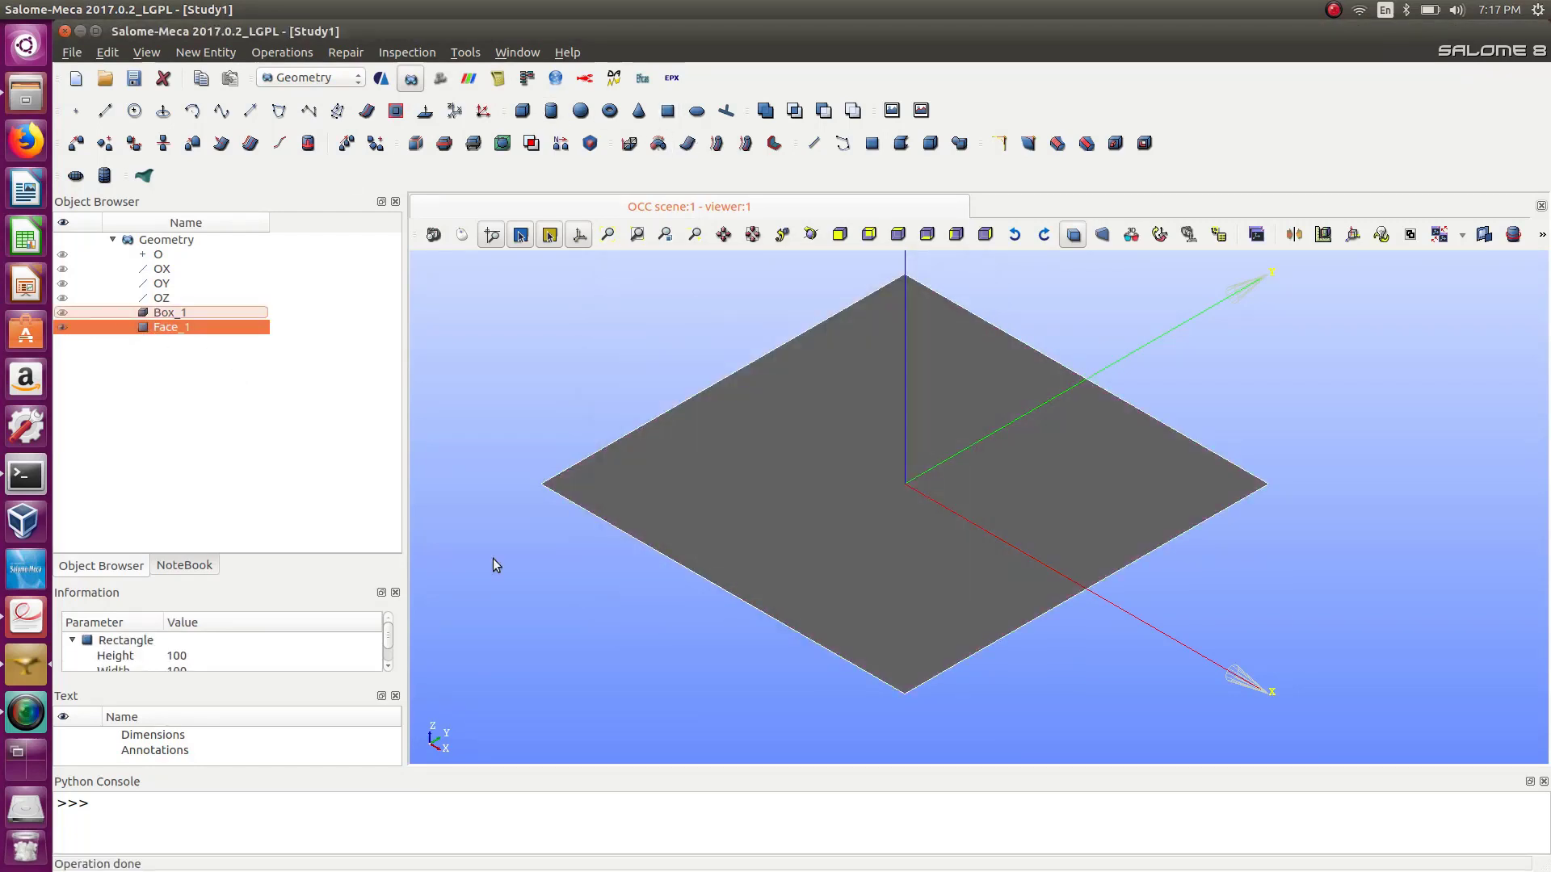
left_click(63, 313)
left_click(62, 313)
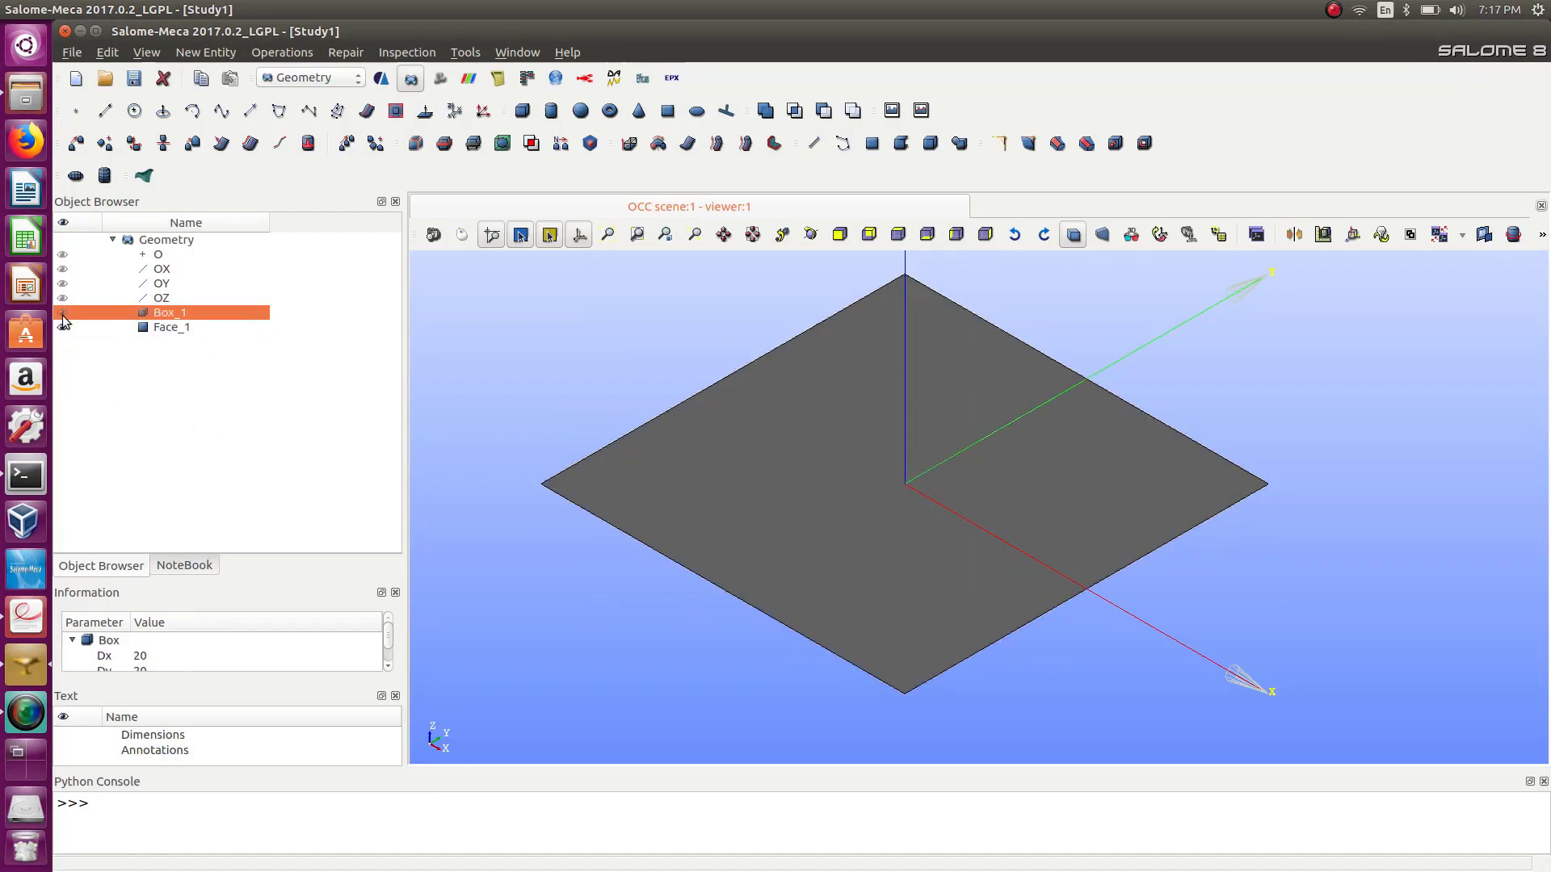
double_click(63, 313)
left_click(62, 313)
Partition Face_1 with Box_1 as the tool object, using resulting type Face and result name Partition_1.
left_click(345, 53)
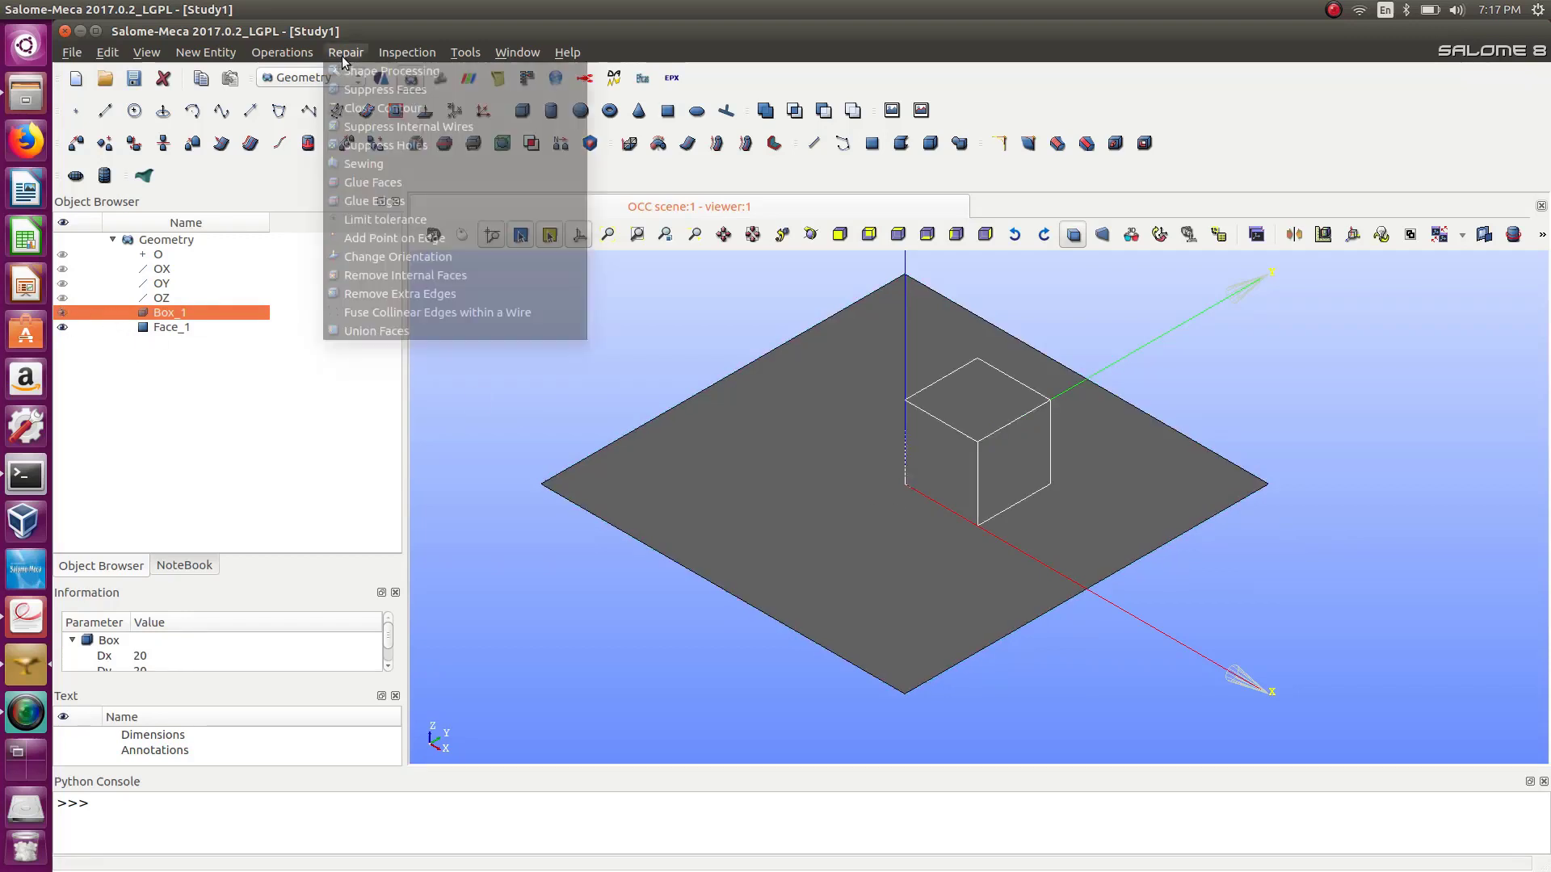
mouse_move(282, 52)
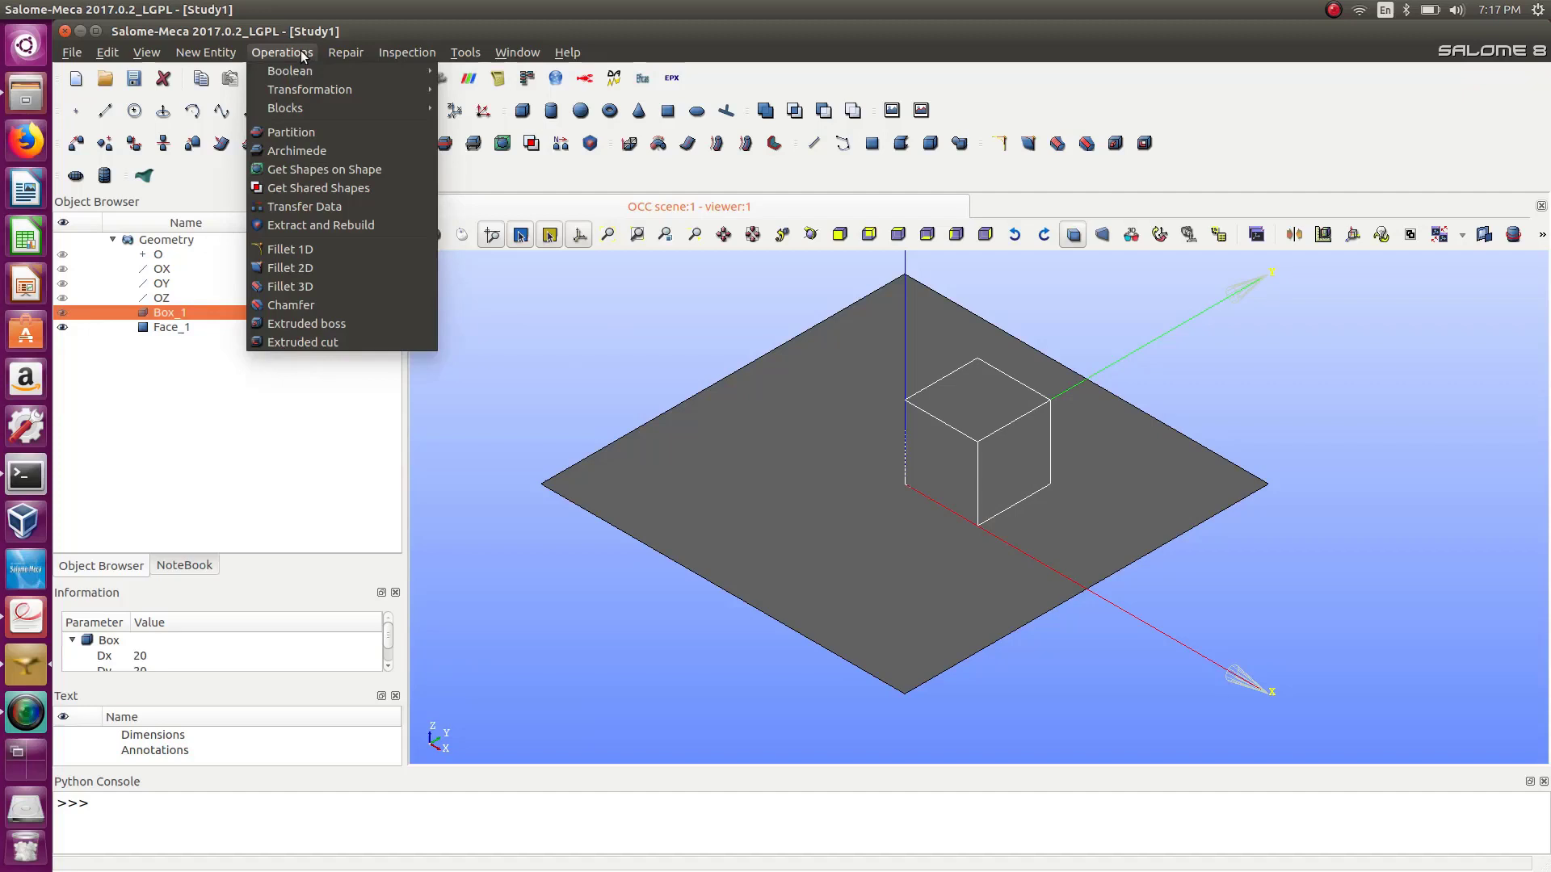
left_click(322, 134)
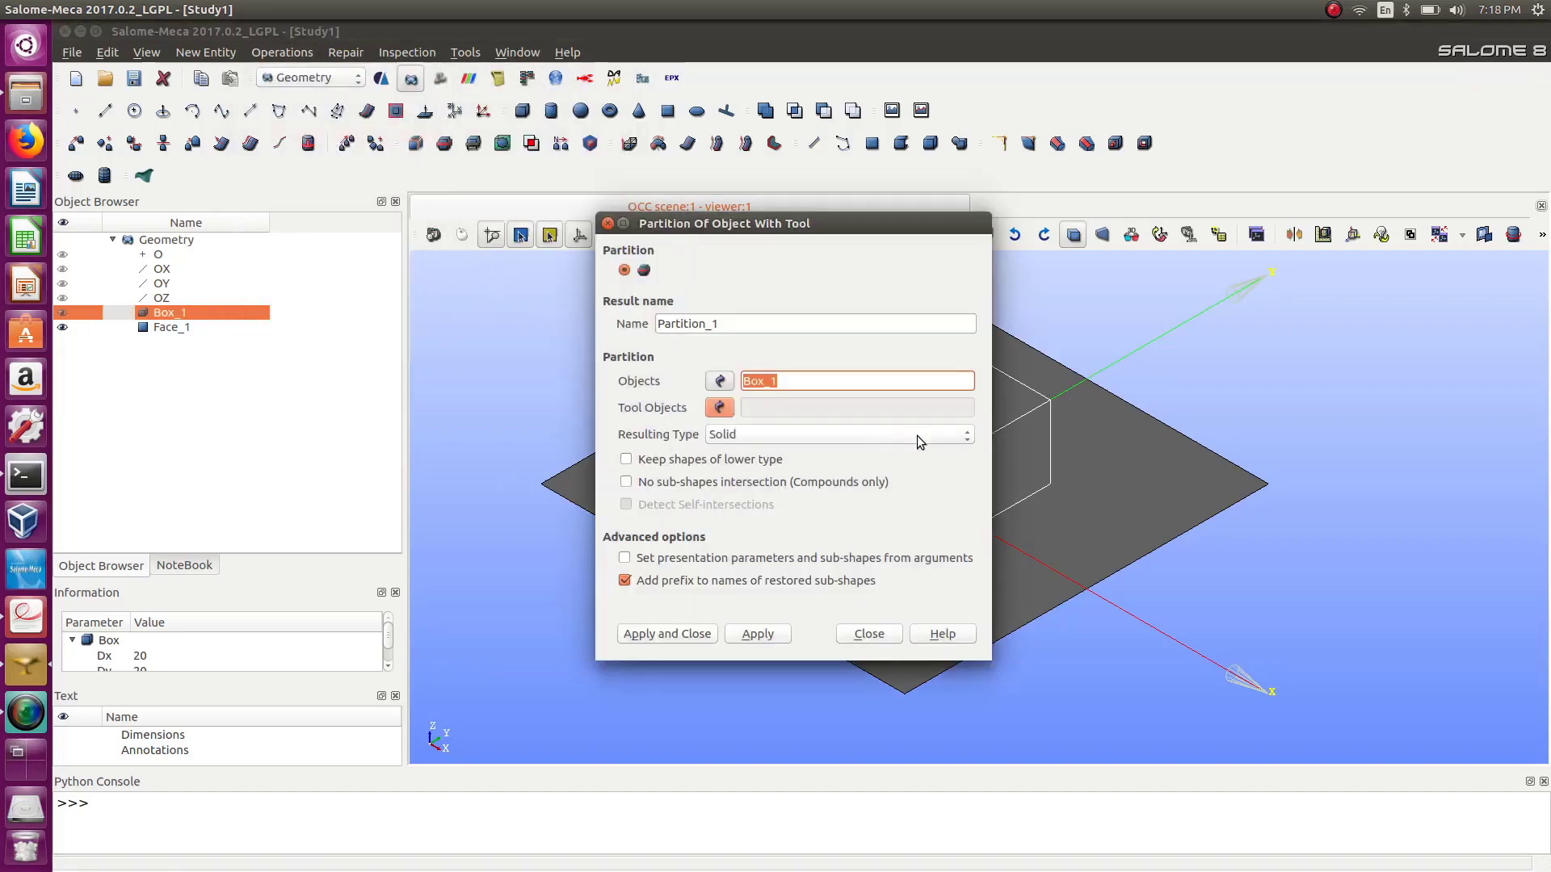
left_click(1166, 520)
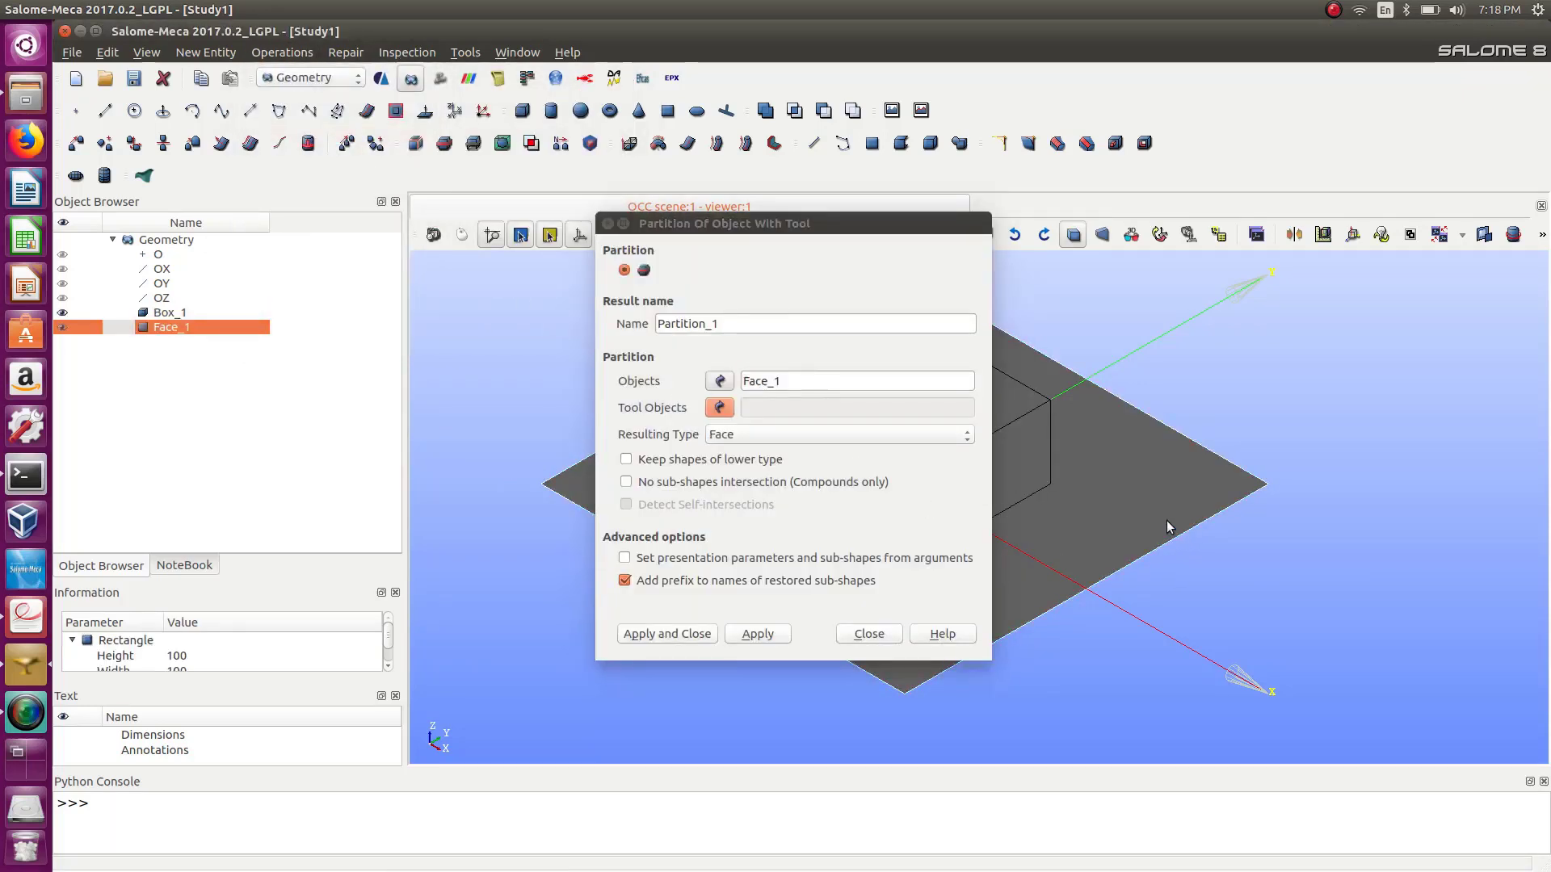
left_click(732, 412)
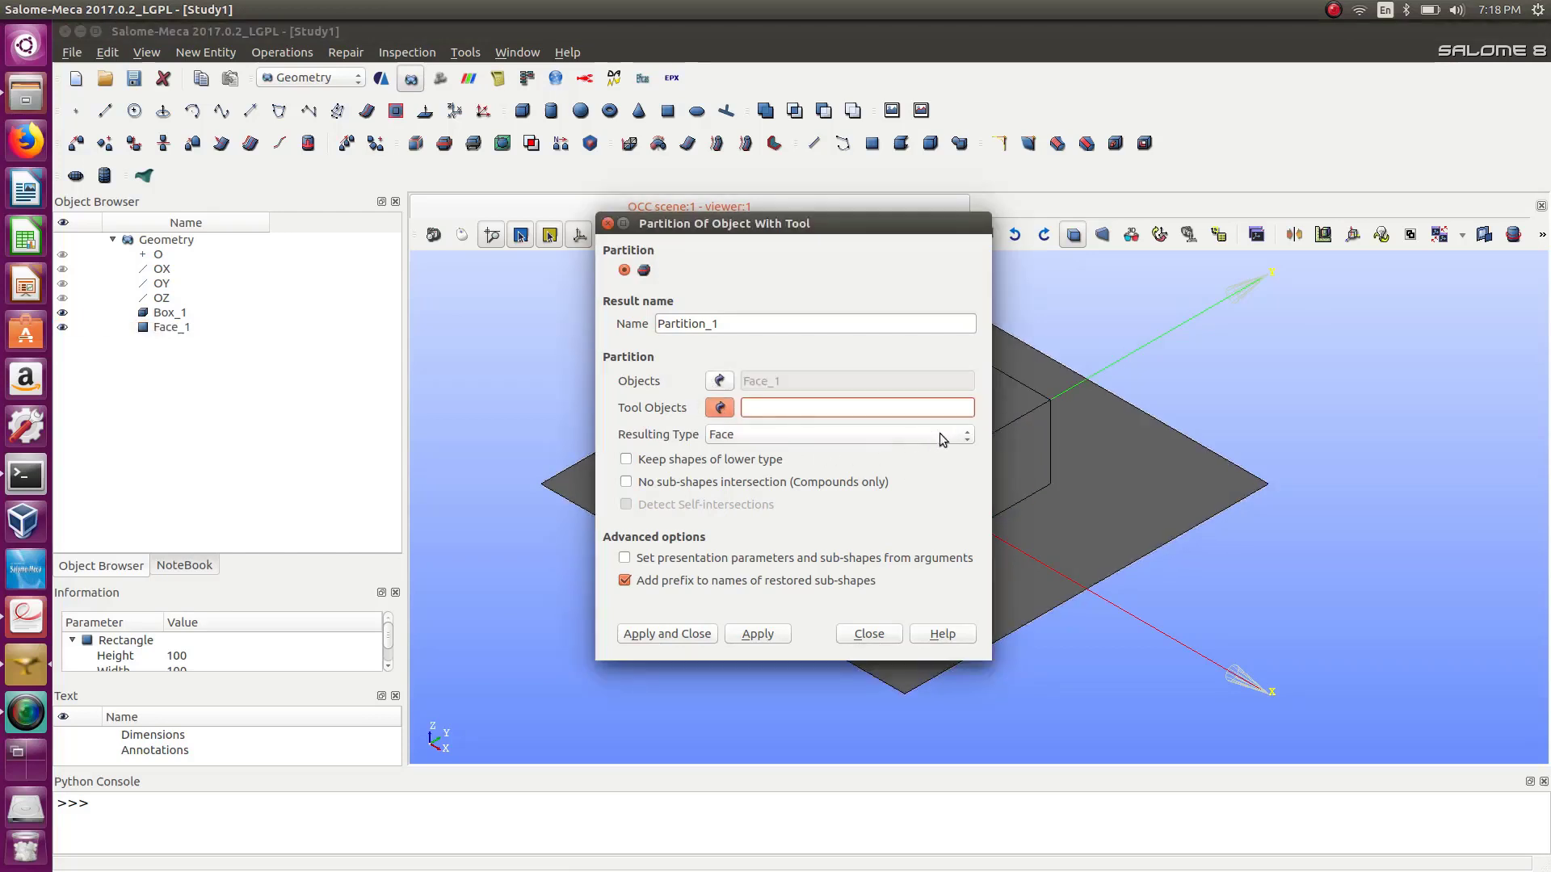
left_click(1043, 428)
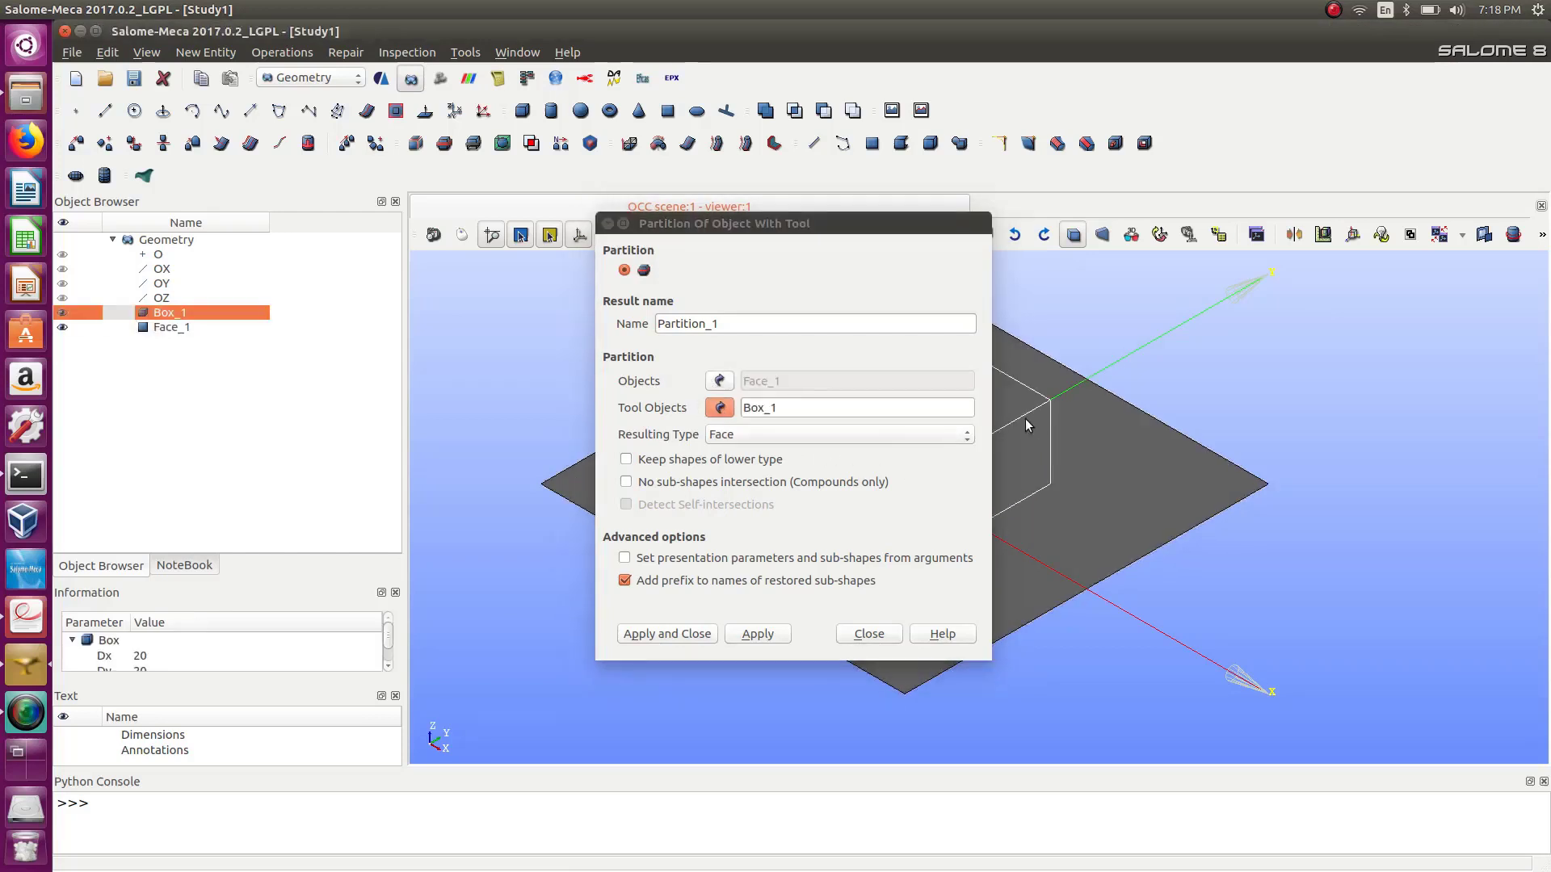
left_click(677, 634)
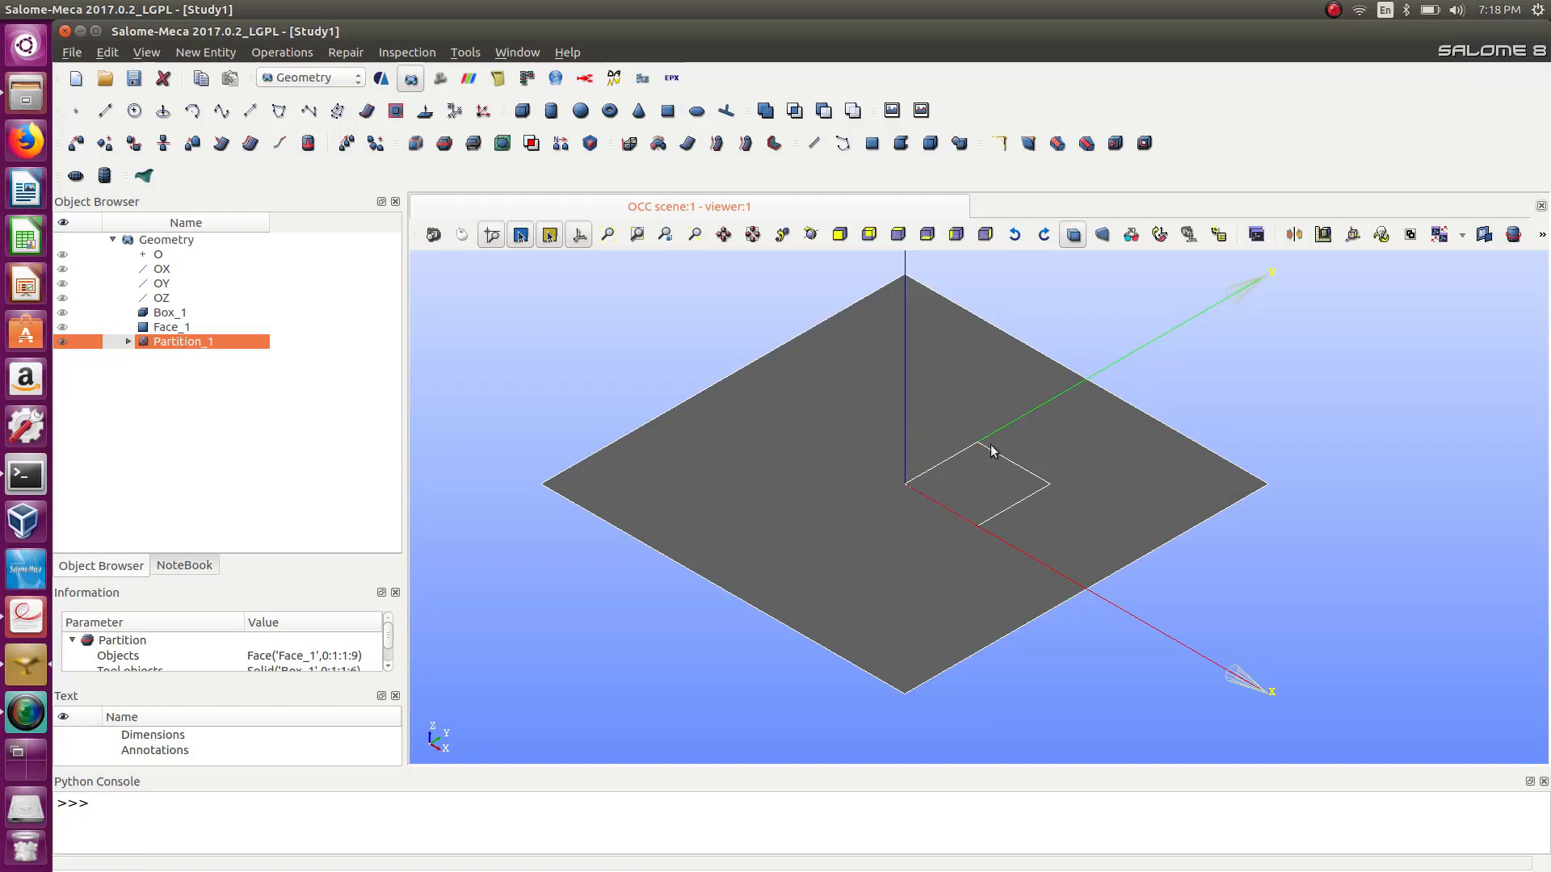
scroll(990, 489, "up", 3)
scroll(993, 507, "down", 5)
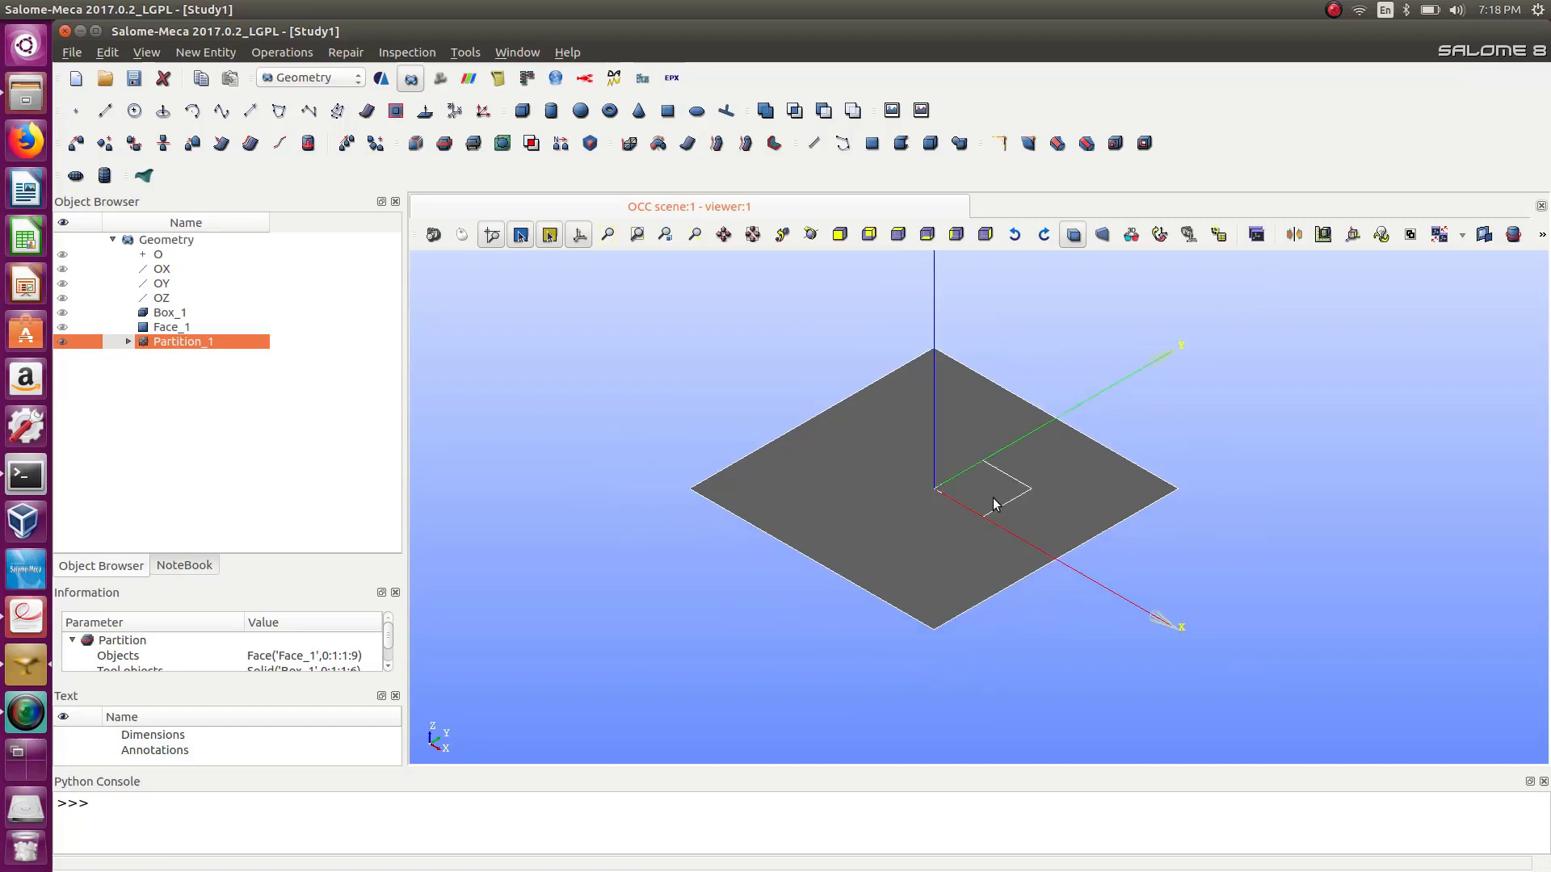
scroll(993, 507, "up", 4)
scroll(993, 502, "down", 2)
scroll(997, 507, "down", 2)
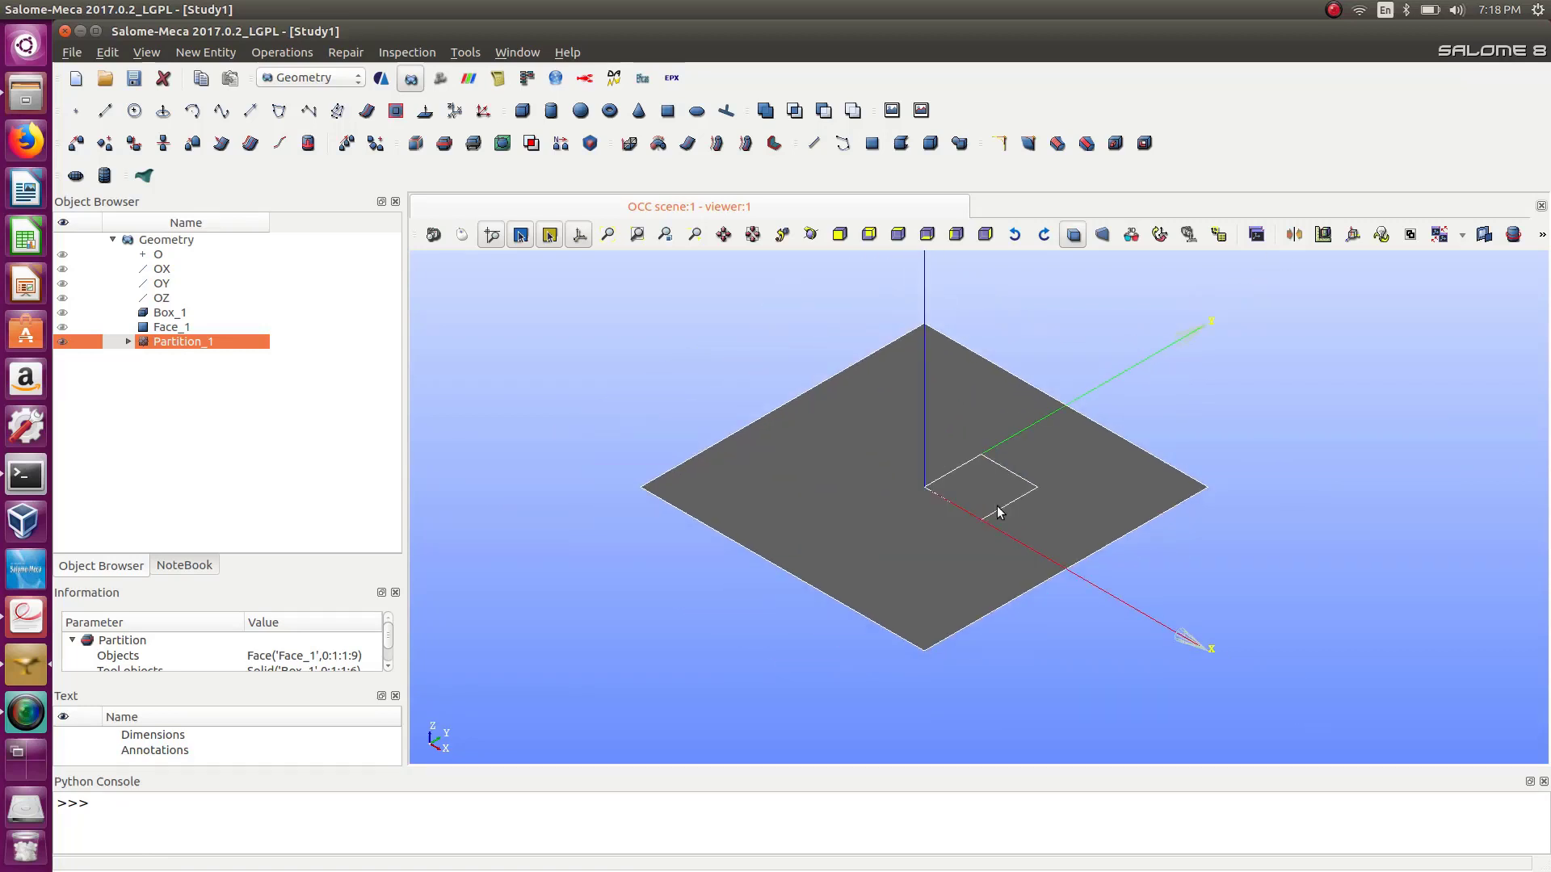
Start an edge group on Partition_1 and add the four outer edges of the large face to it.
left_click(200, 52)
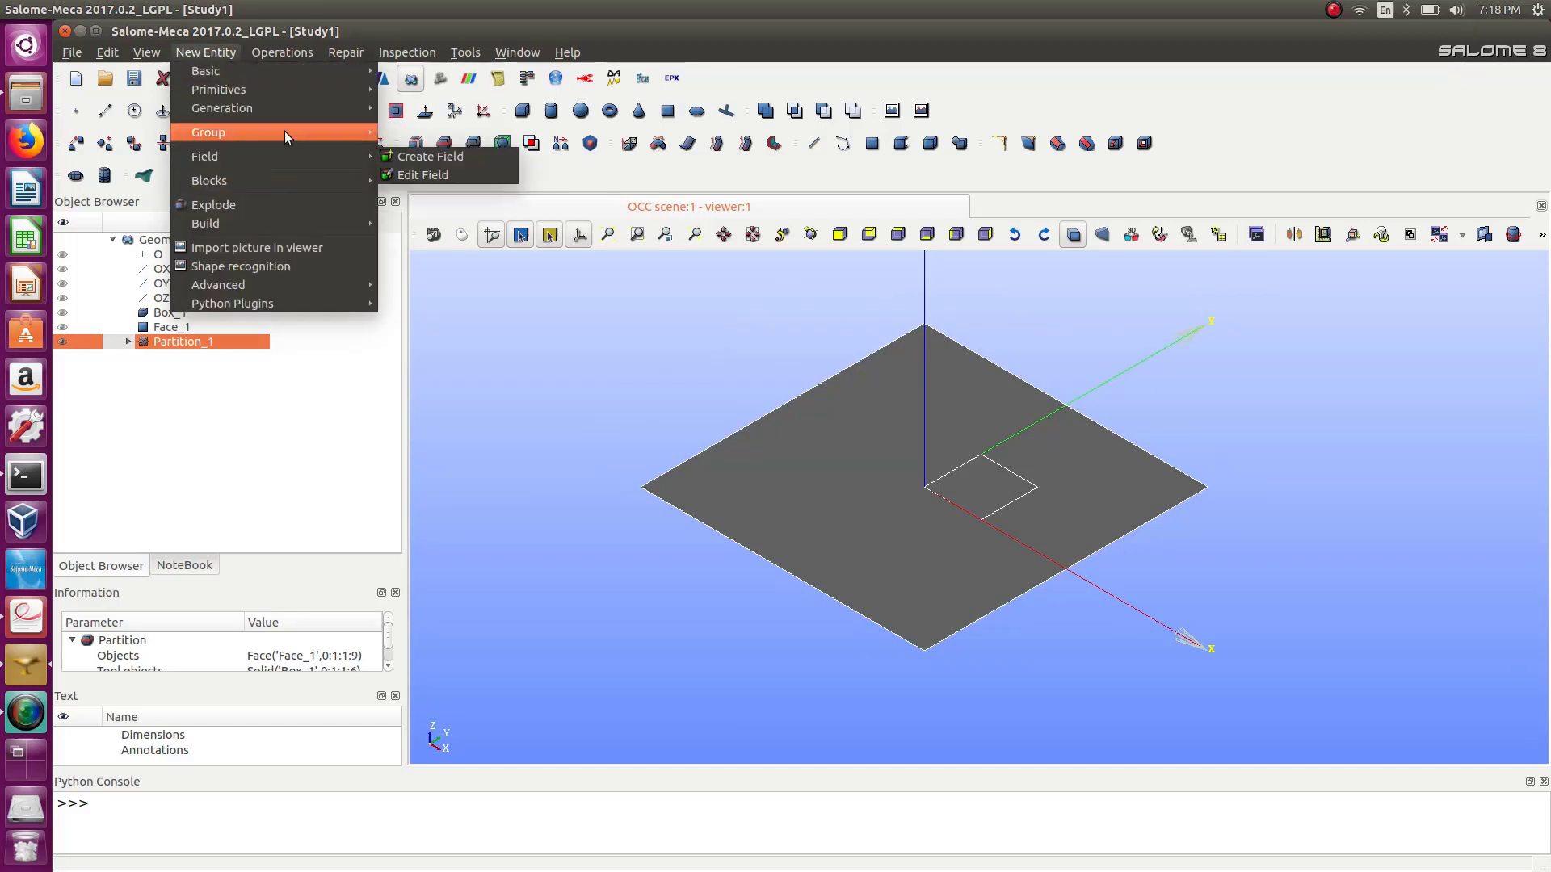
mouse_move(284, 131)
left_click(428, 132)
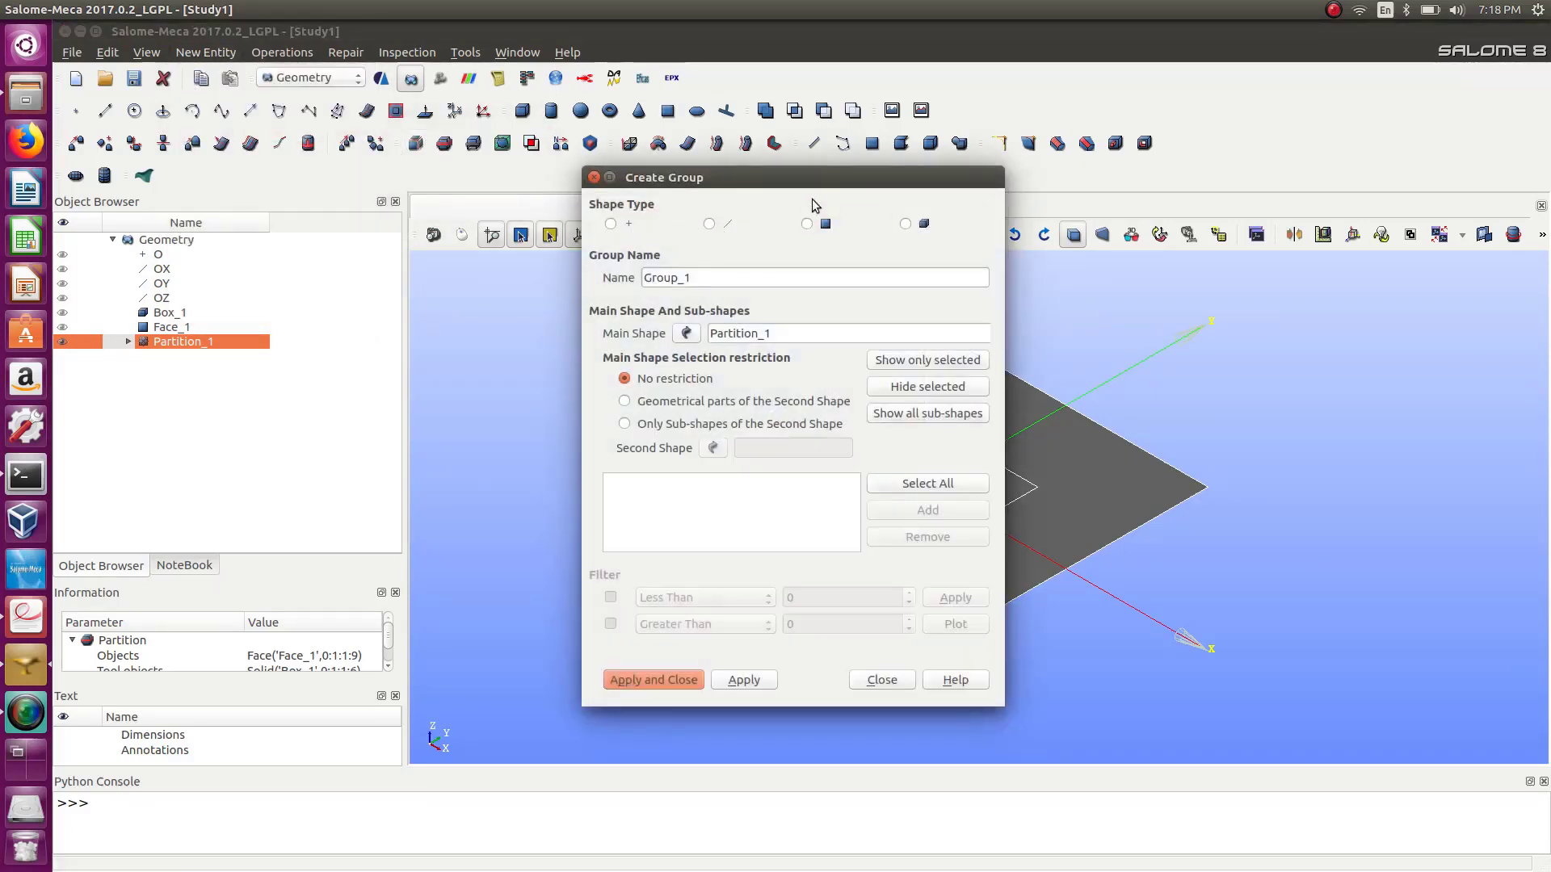
left_click_drag(803, 176, 436, 152)
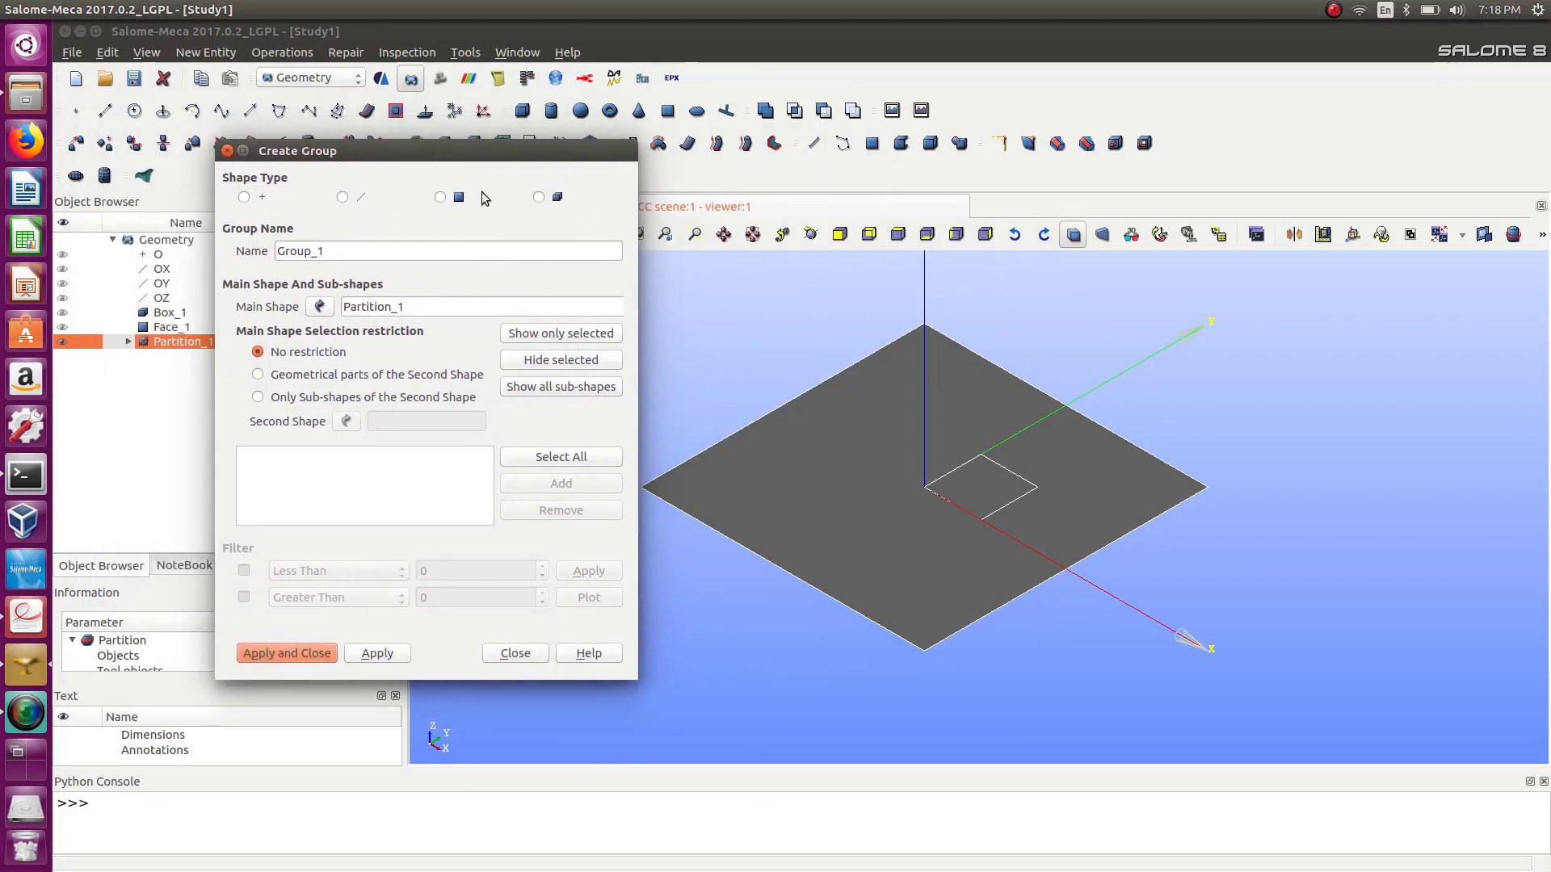
left_click(342, 197)
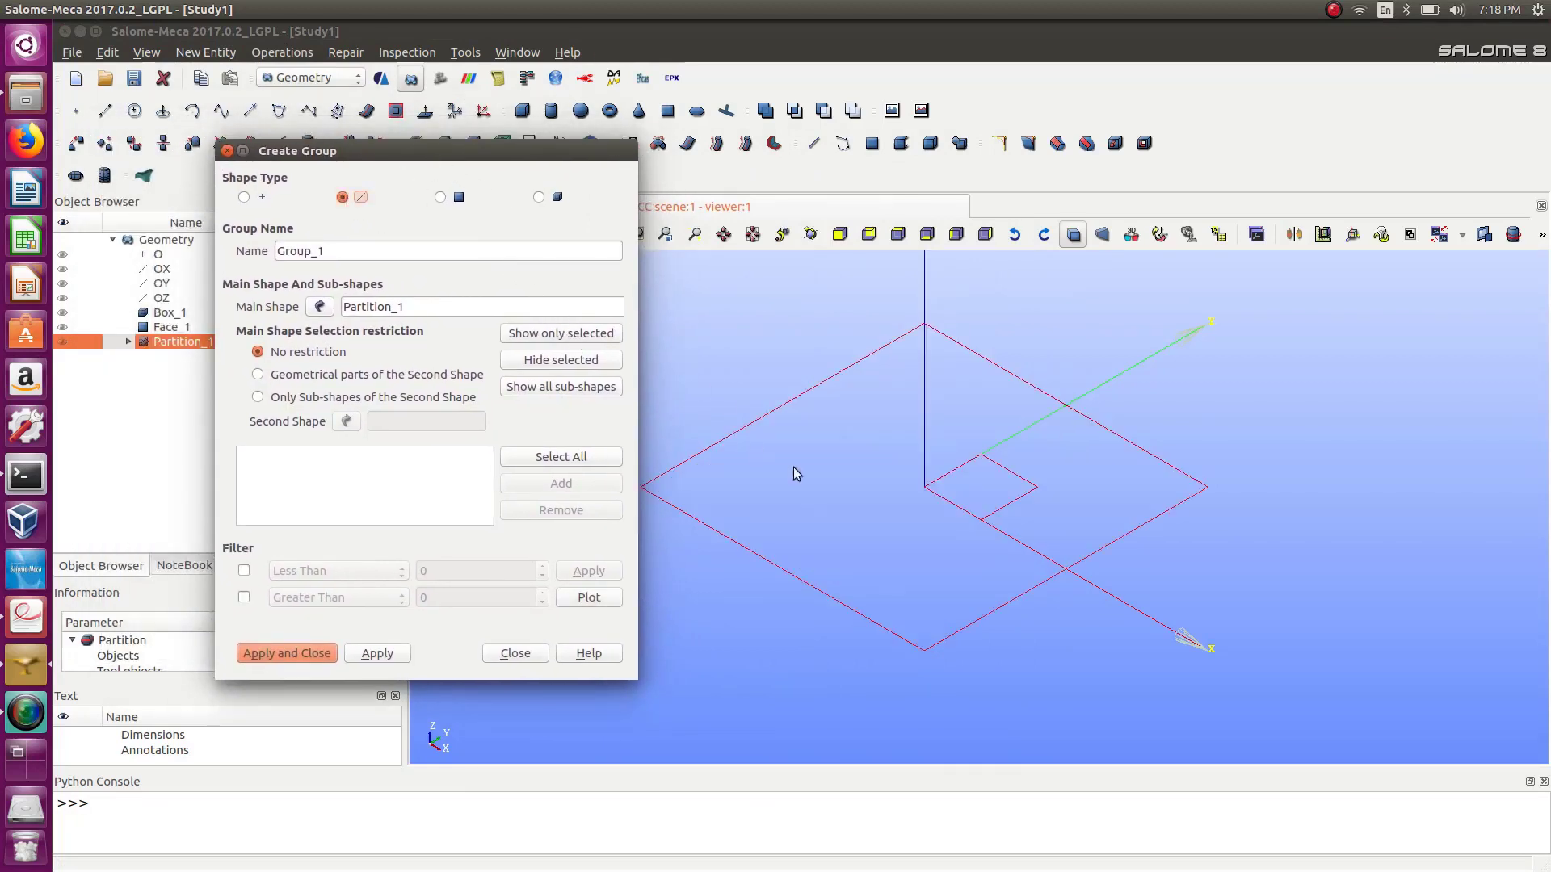
left_click(829, 377)
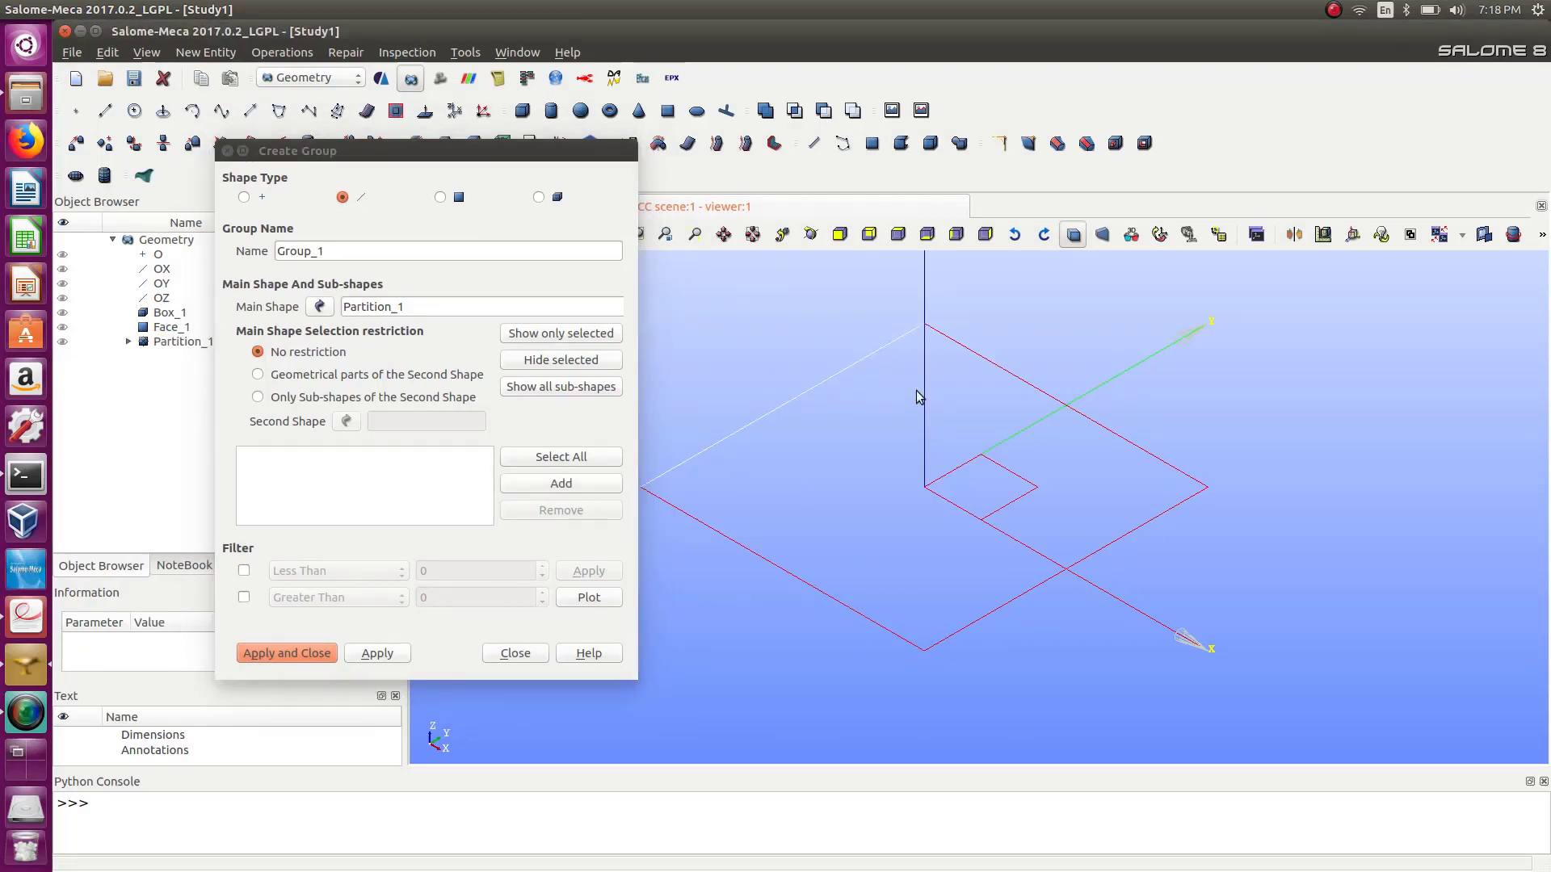
left_click(1002, 365, "shift")
left_click(1165, 510, "shift")
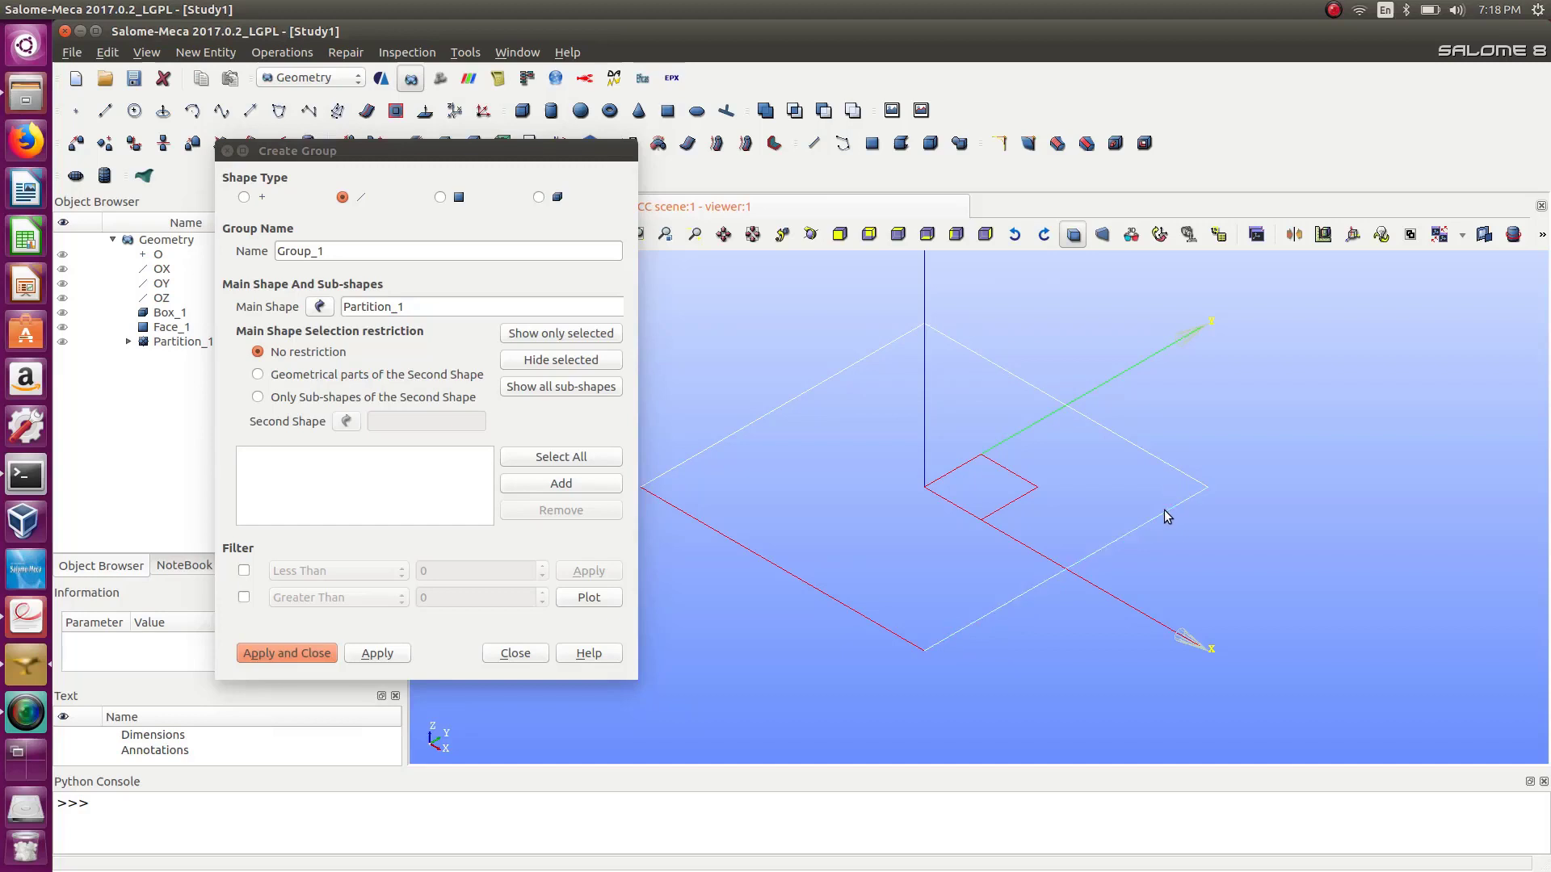
left_click(856, 611, "shift")
left_click(562, 487)
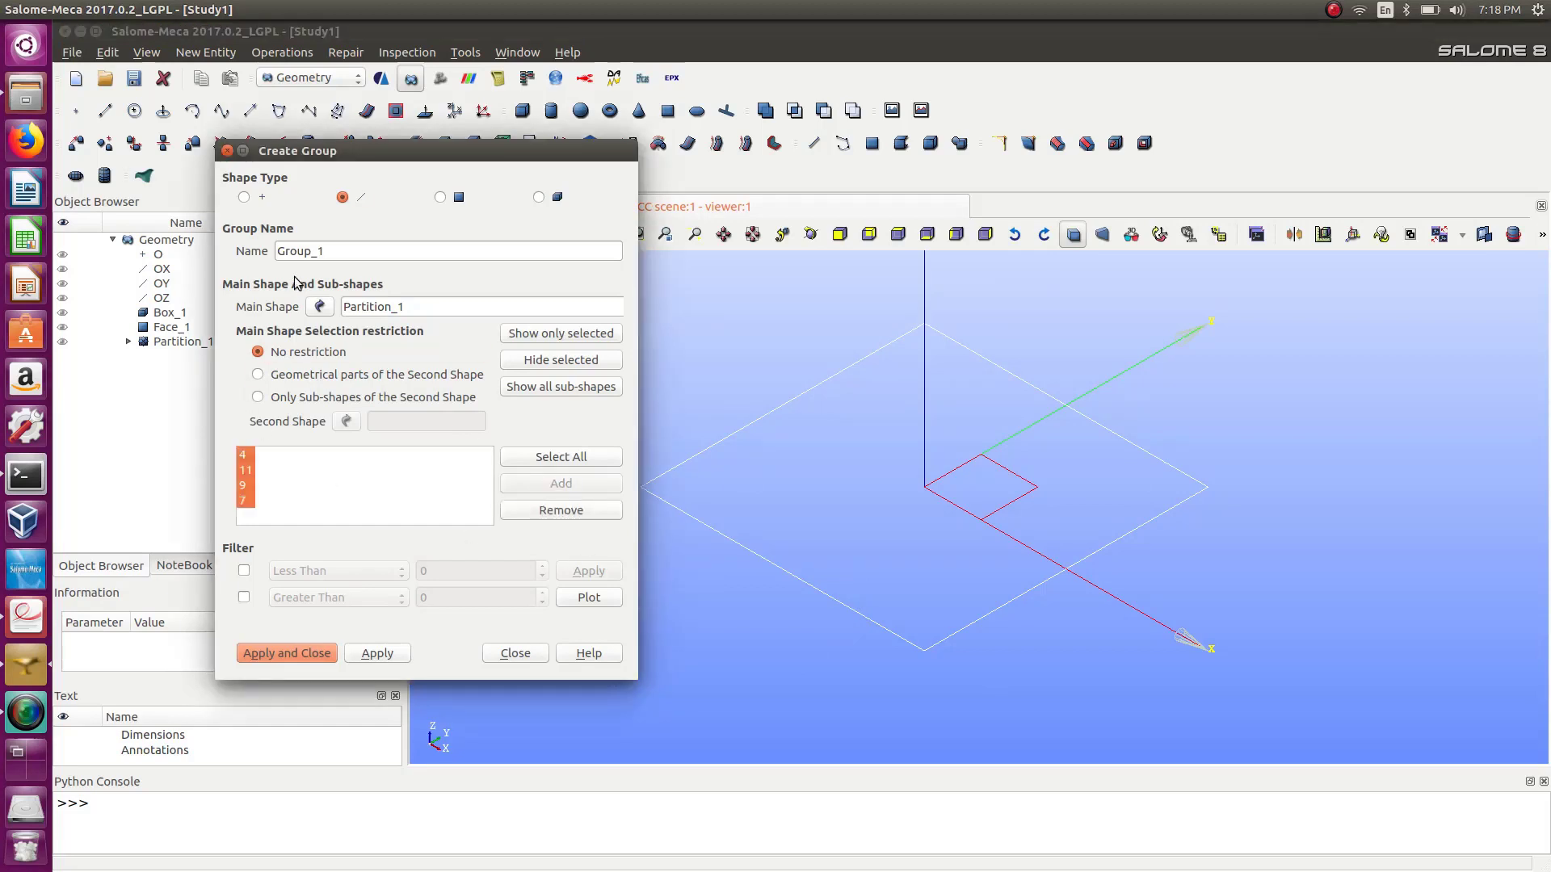
Name the group face-edges, create it while keeping group creation open, and expand Partition_1 in the object tree.
left_click_drag(349, 251, 269, 253)
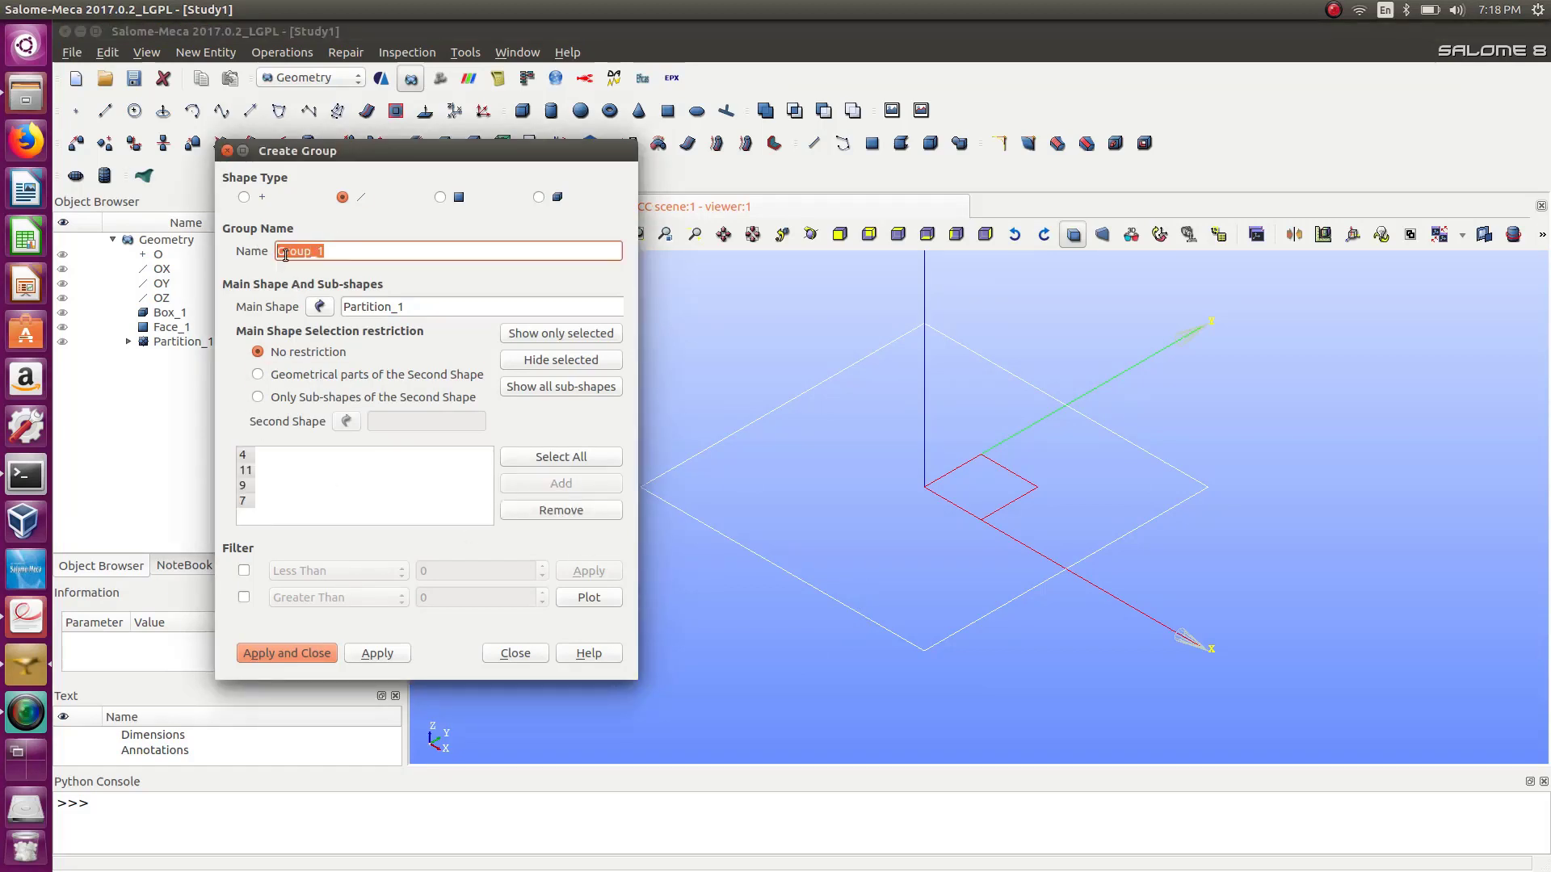
type("face-edges")
left_click(375, 653)
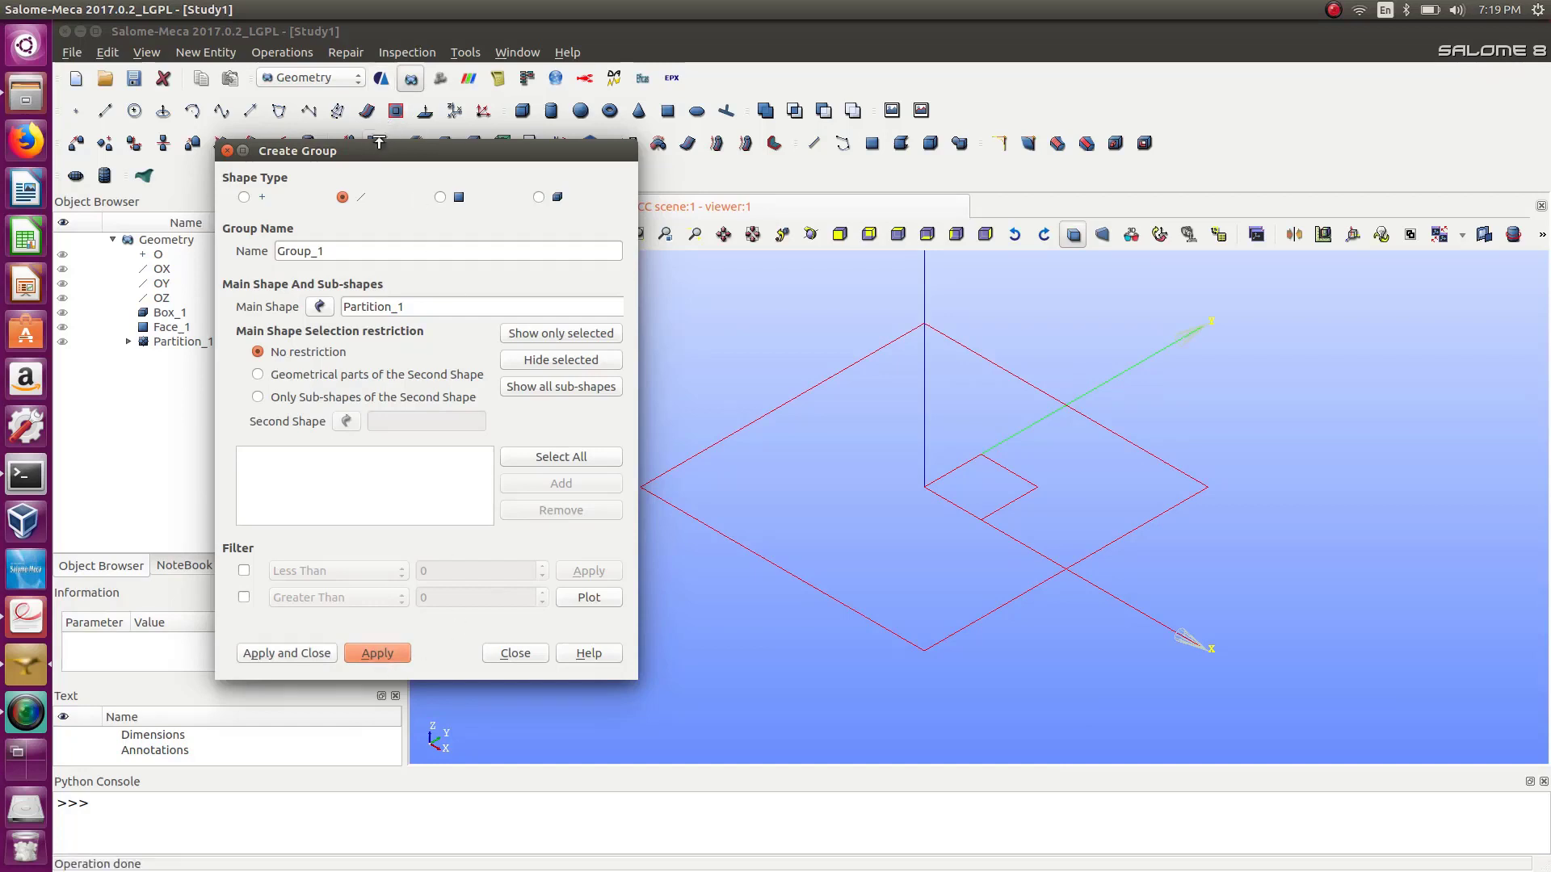
left_click(129, 341)
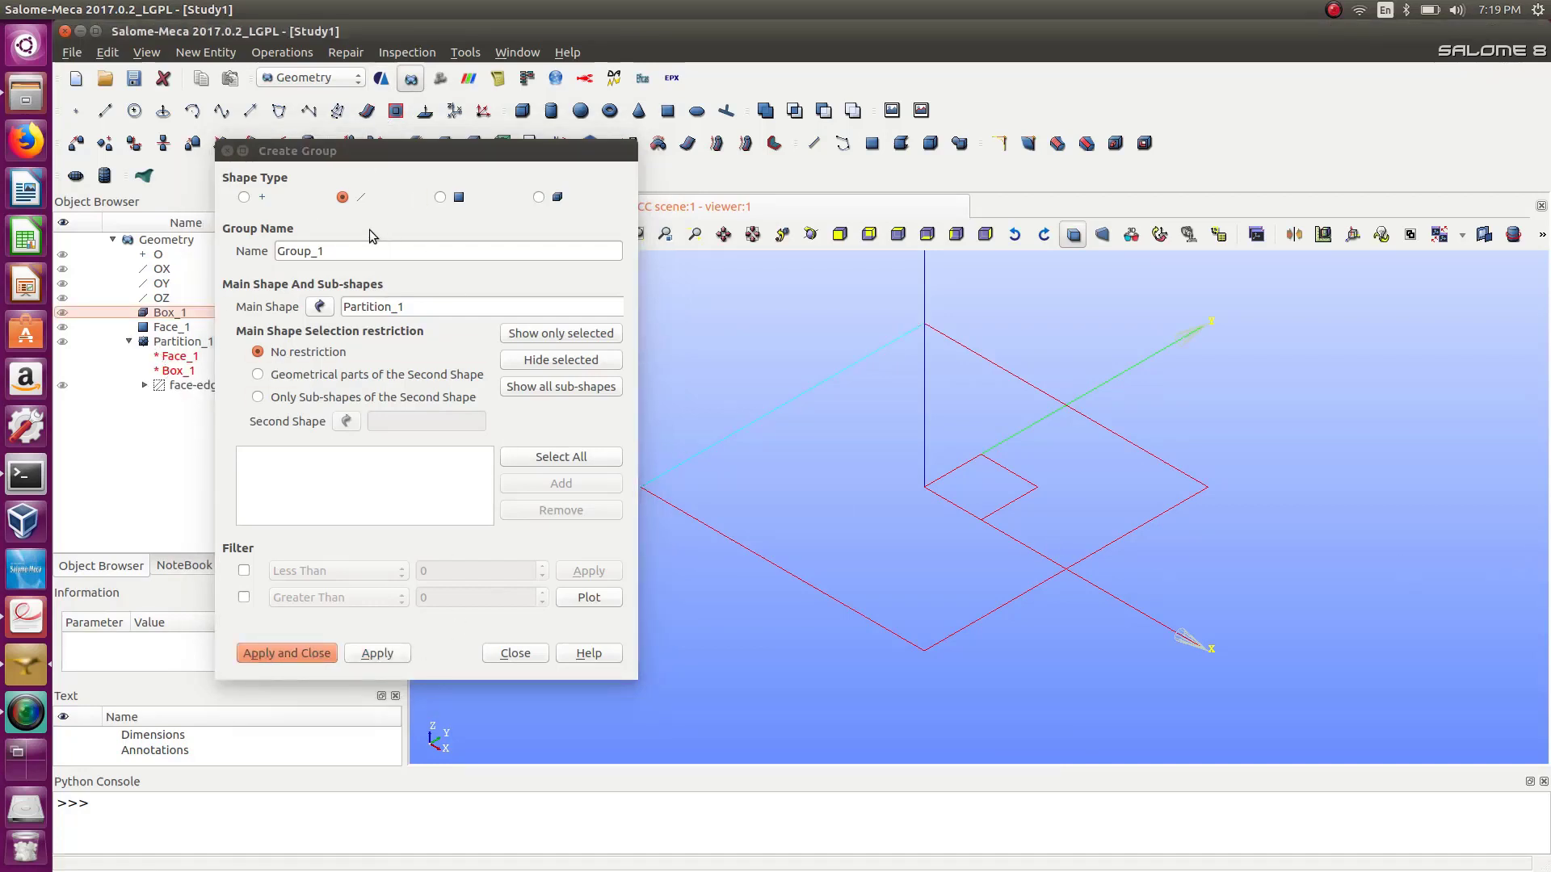
Create a face group named contact1 on Partition_1 containing the small square face of the box footprint, keeping group creation open.
left_click(440, 197)
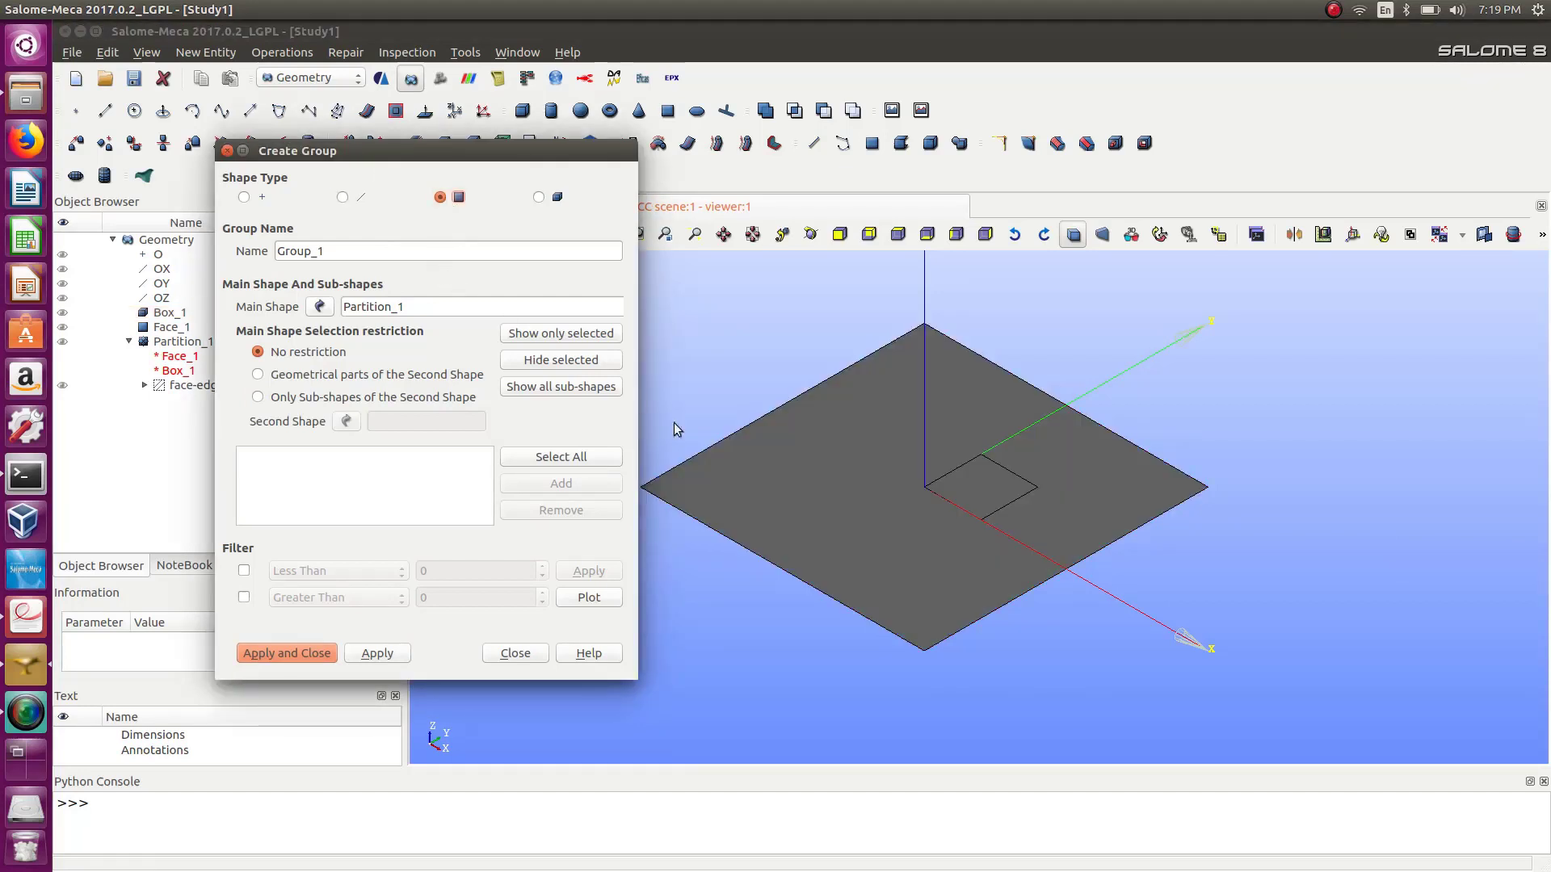
left_click_drag(918, 442, 1056, 558)
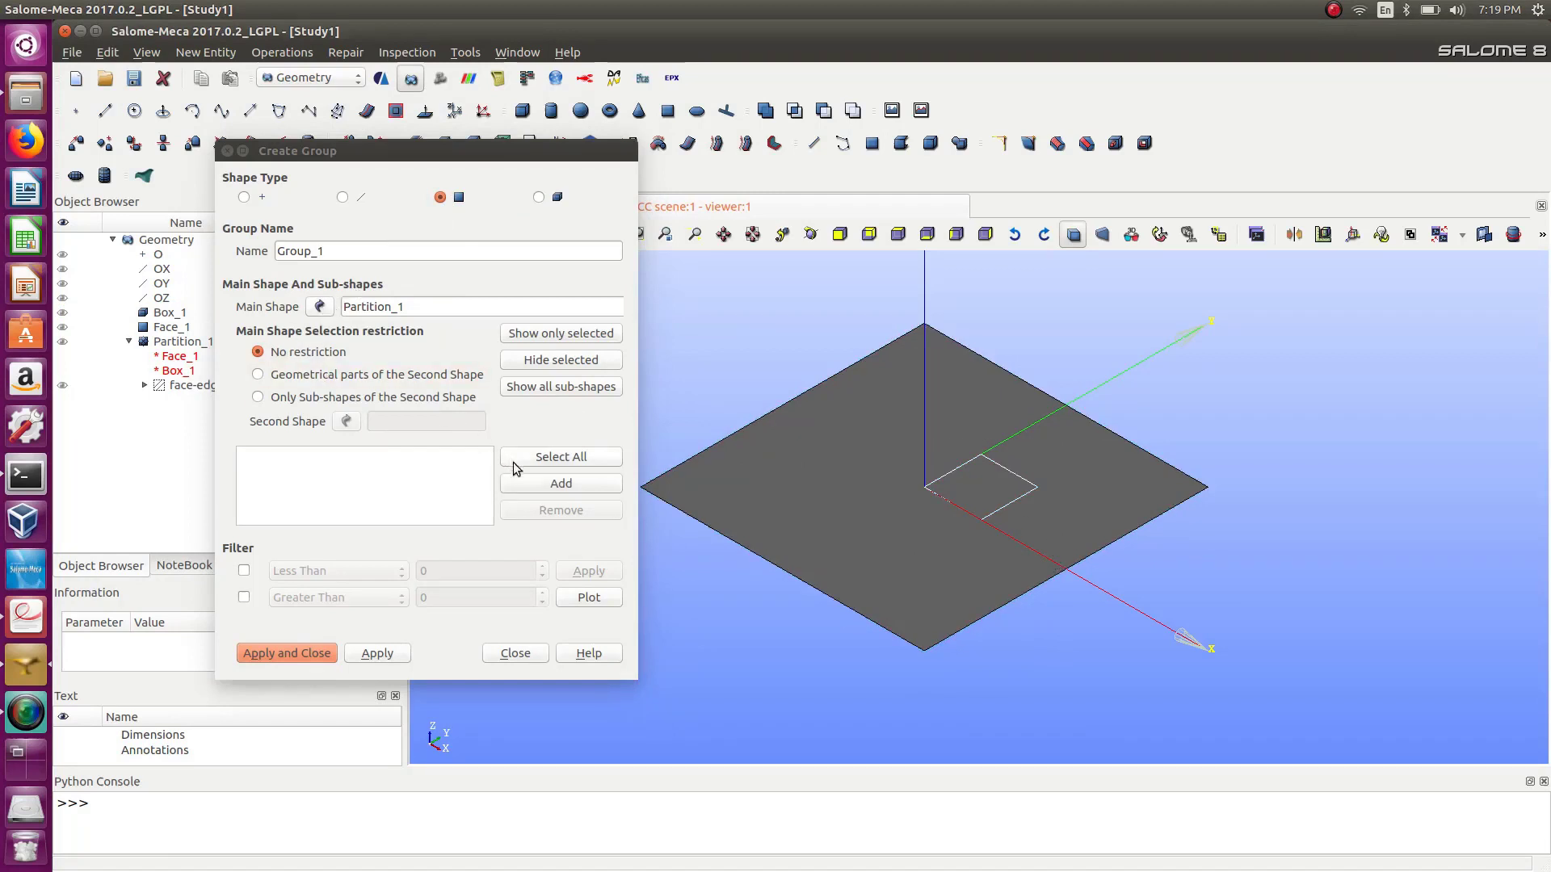
left_click(536, 483)
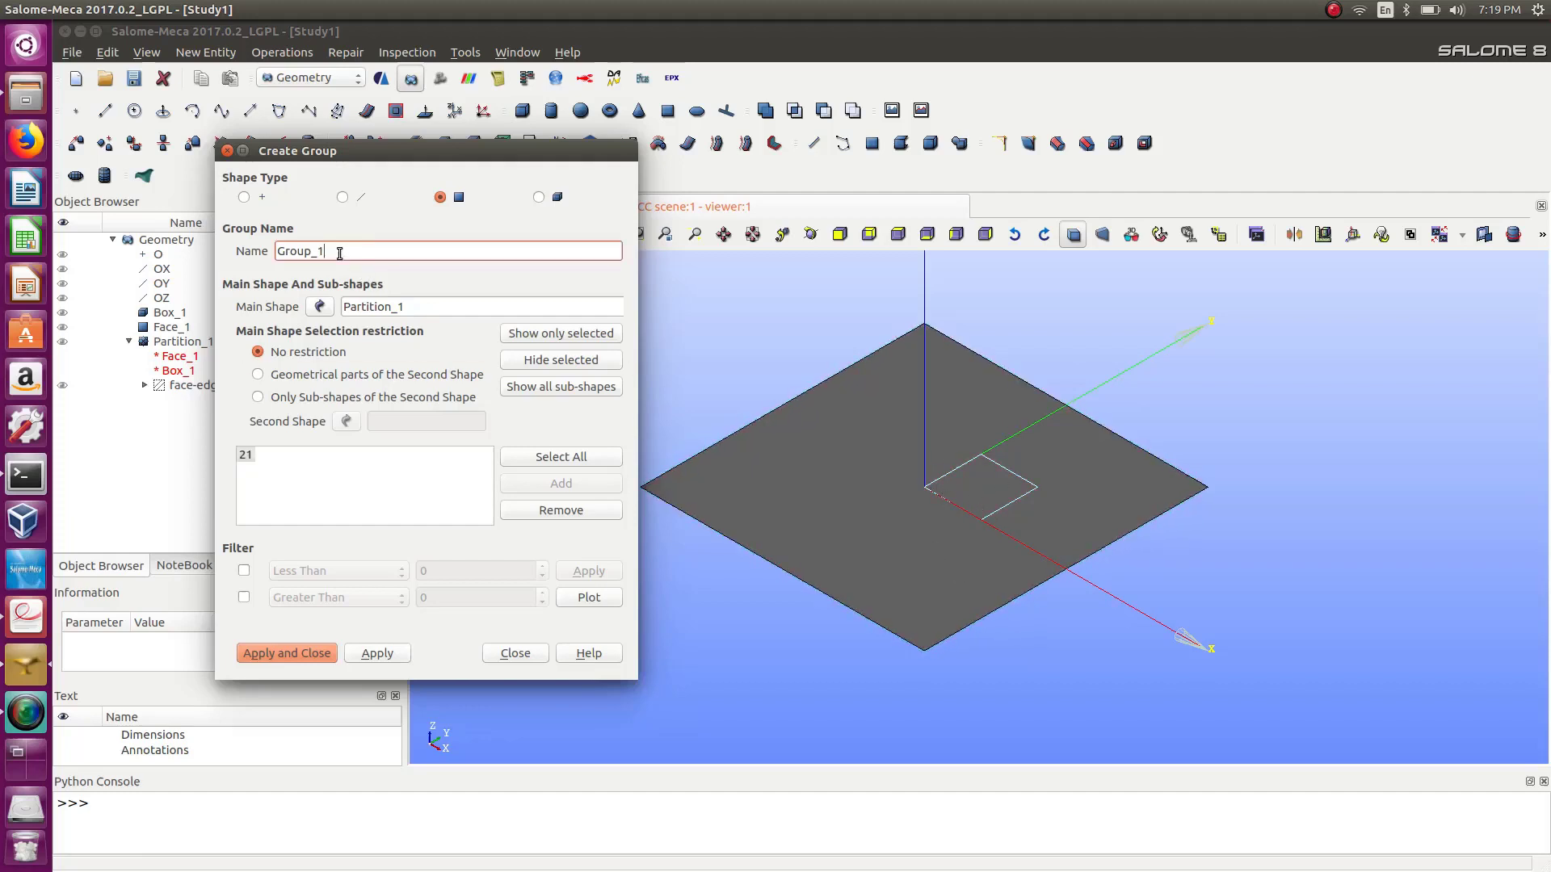
left_click_drag(339, 252, 276, 251)
type("contact1")
left_click(381, 656)
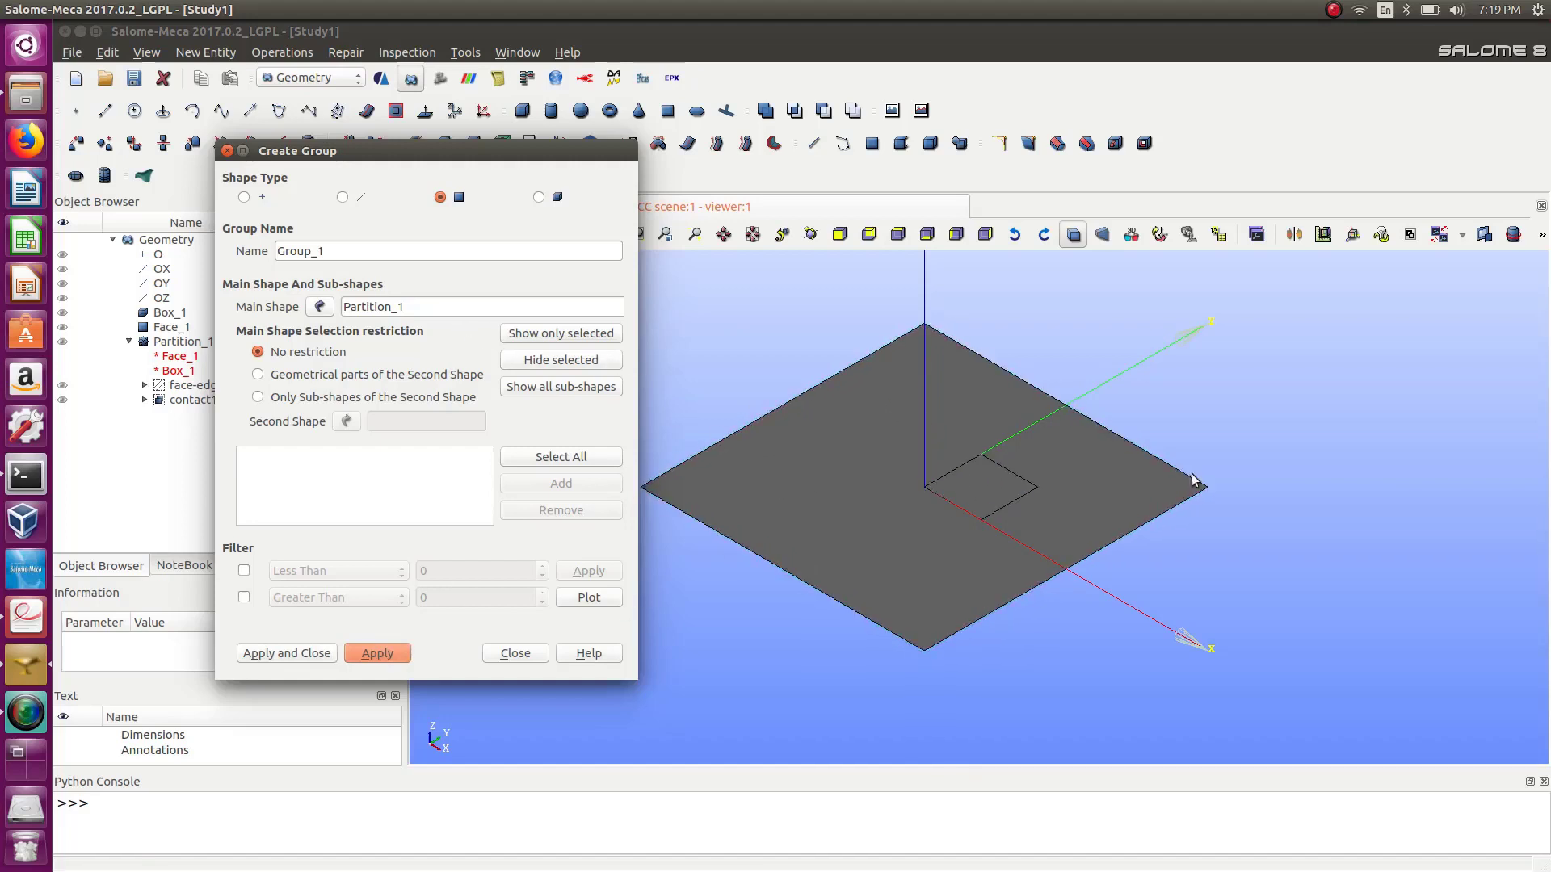
Create a face group named plate-face on Partition_1 containing both the small square face and the large surrounding face.
left_click(999, 505)
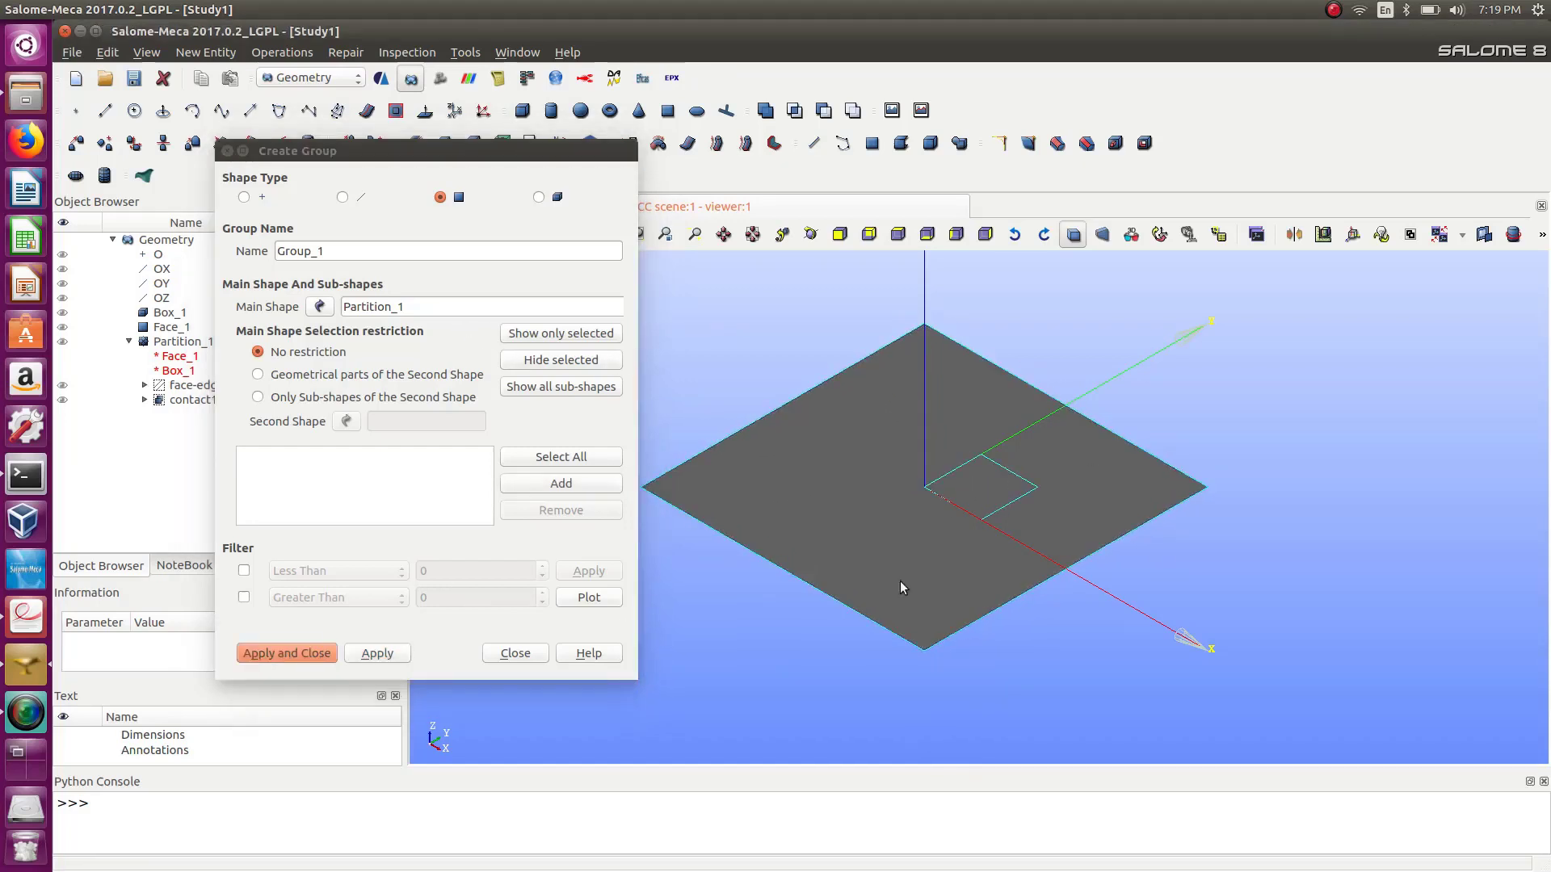
left_click(614, 483)
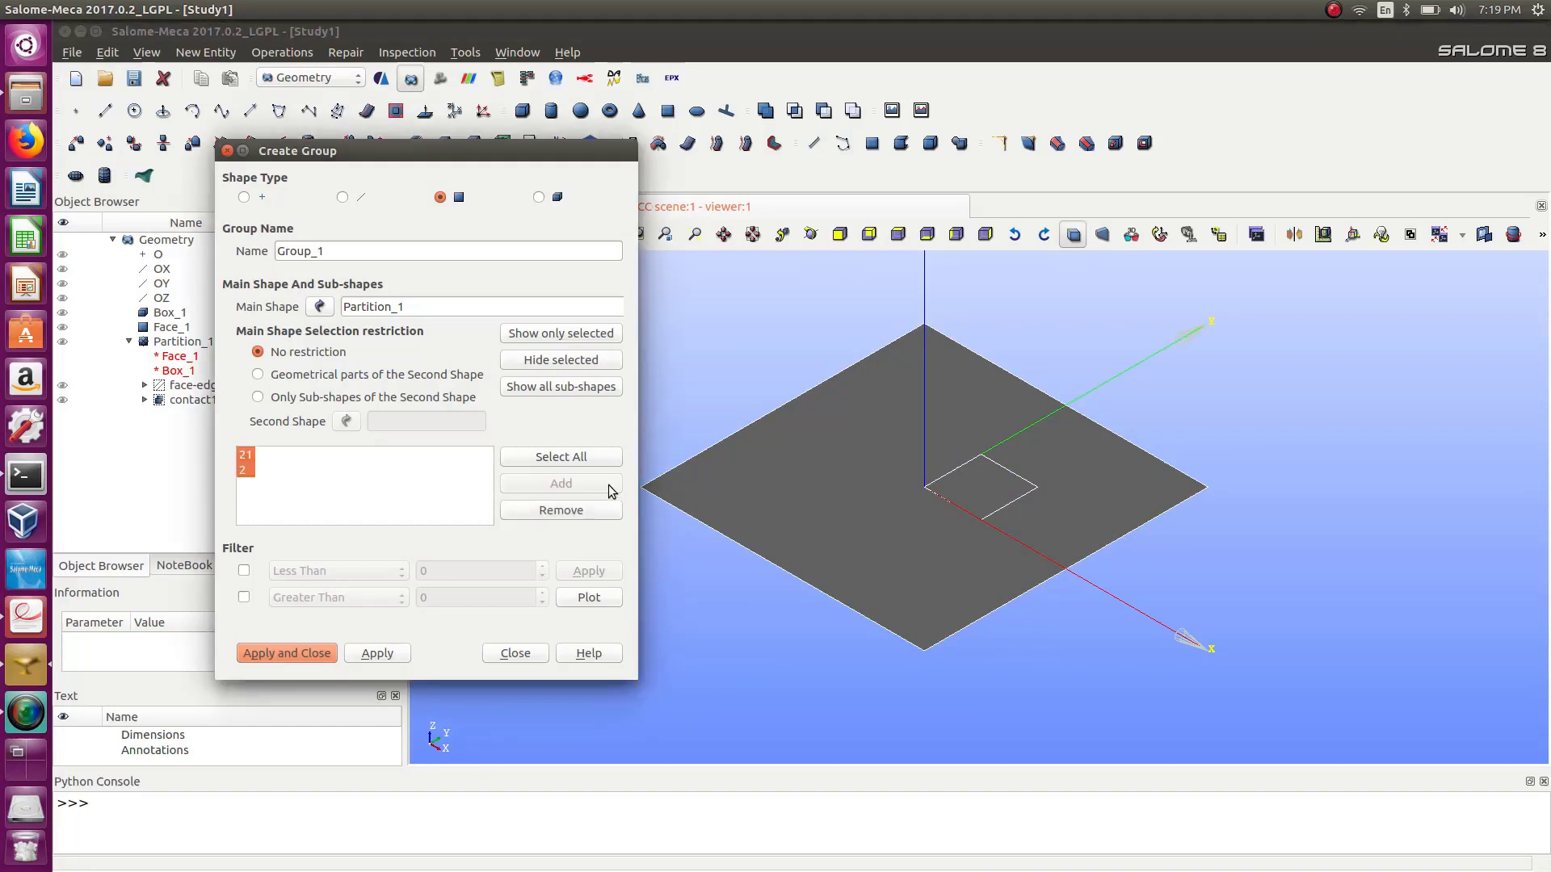
left_click_drag(332, 249, 263, 250)
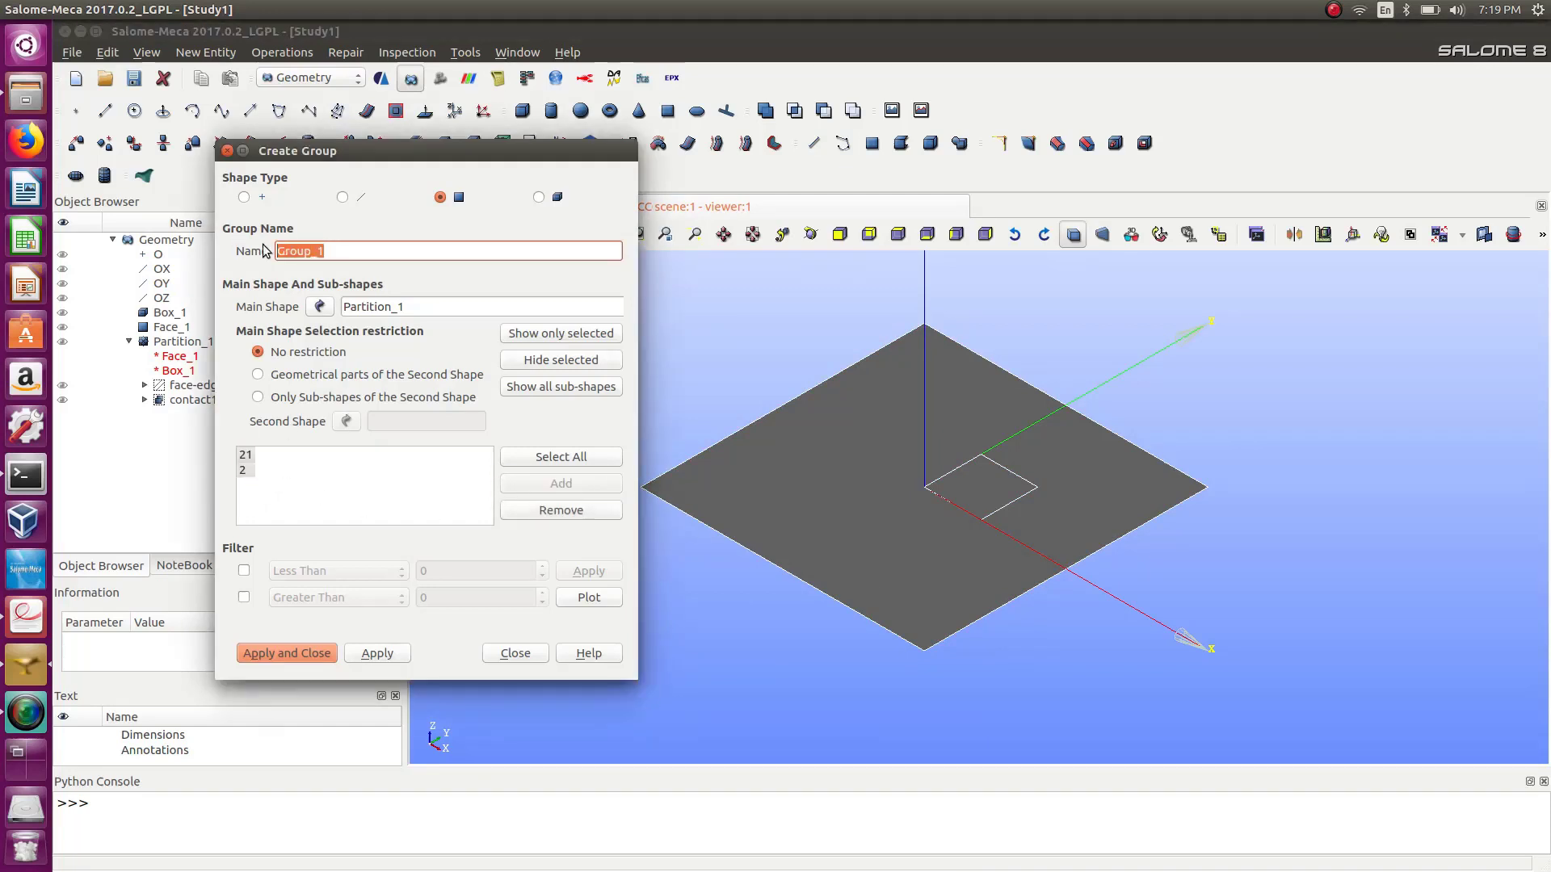
type("plate-")
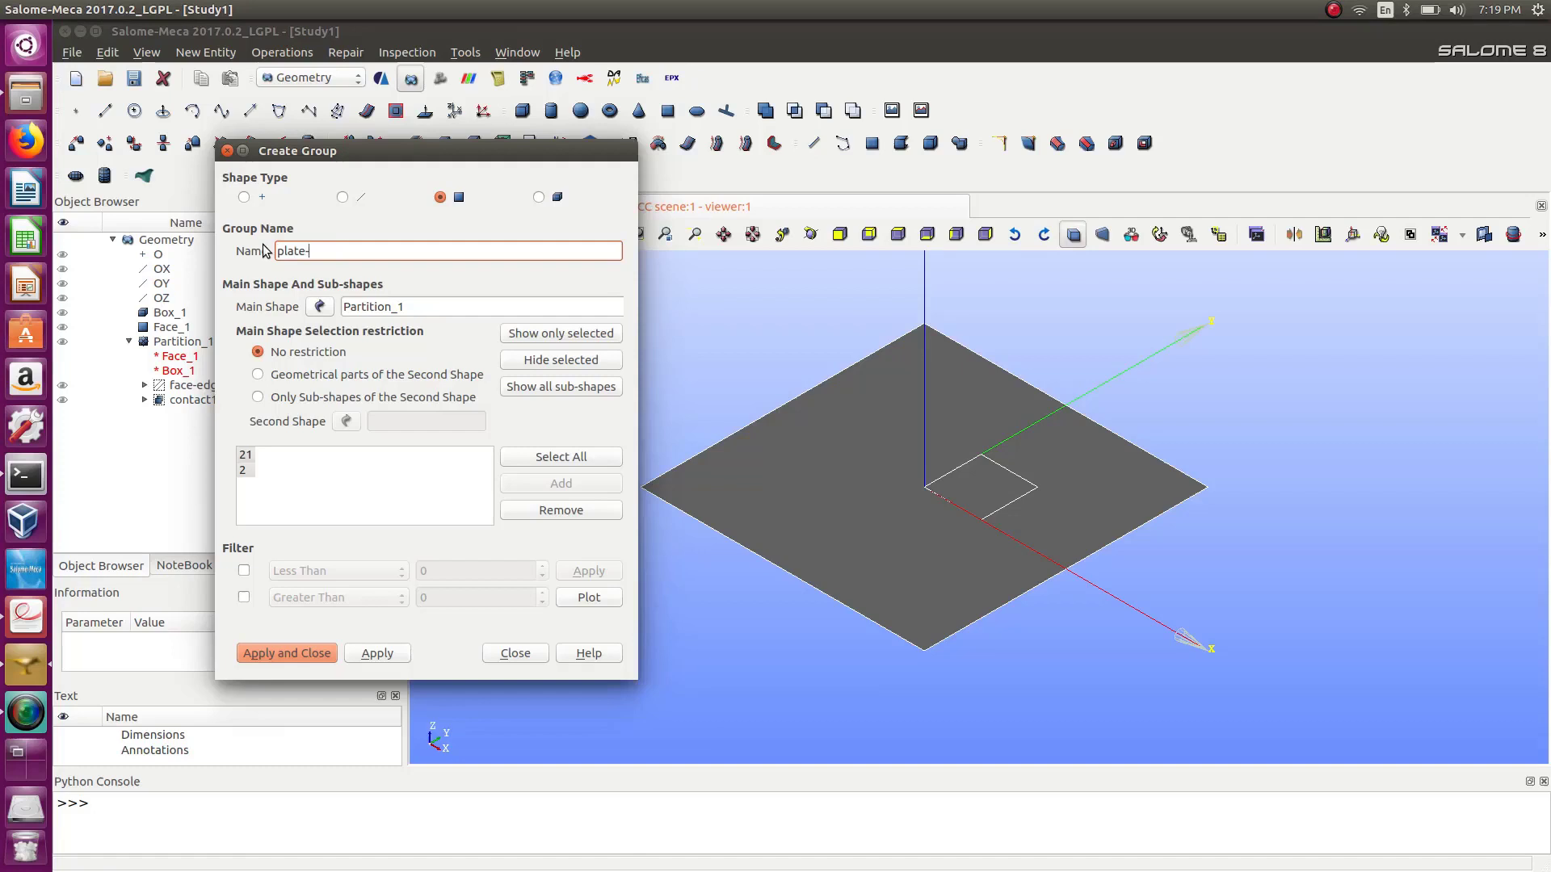
type("face")
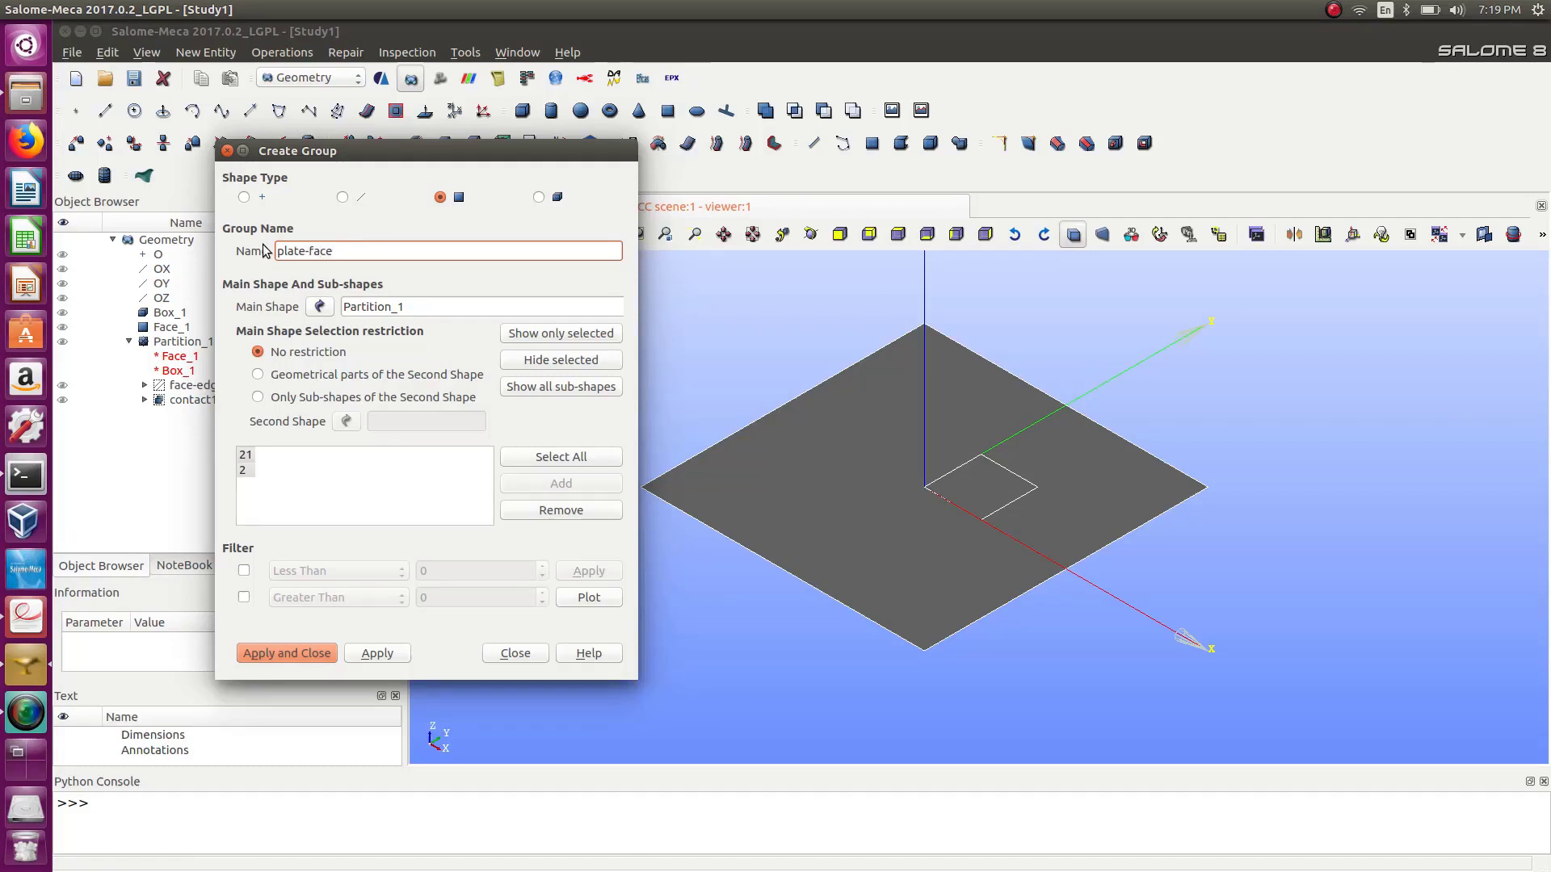
left_click(377, 653)
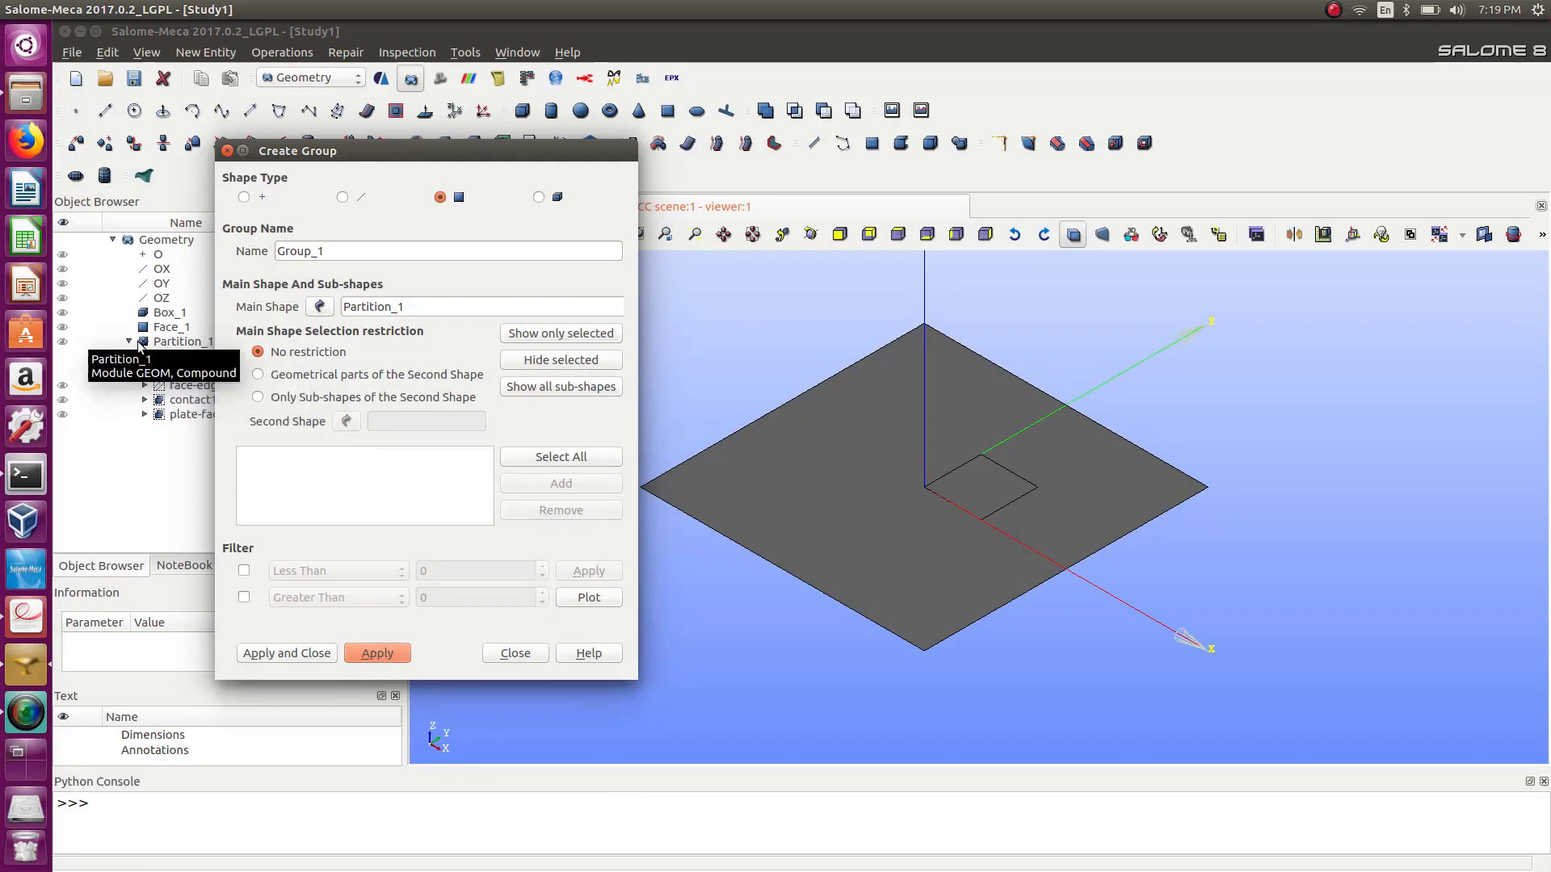
Show only Box_1 in the viewer by hiding Partition_1, and close group creation.
left_click(71, 313)
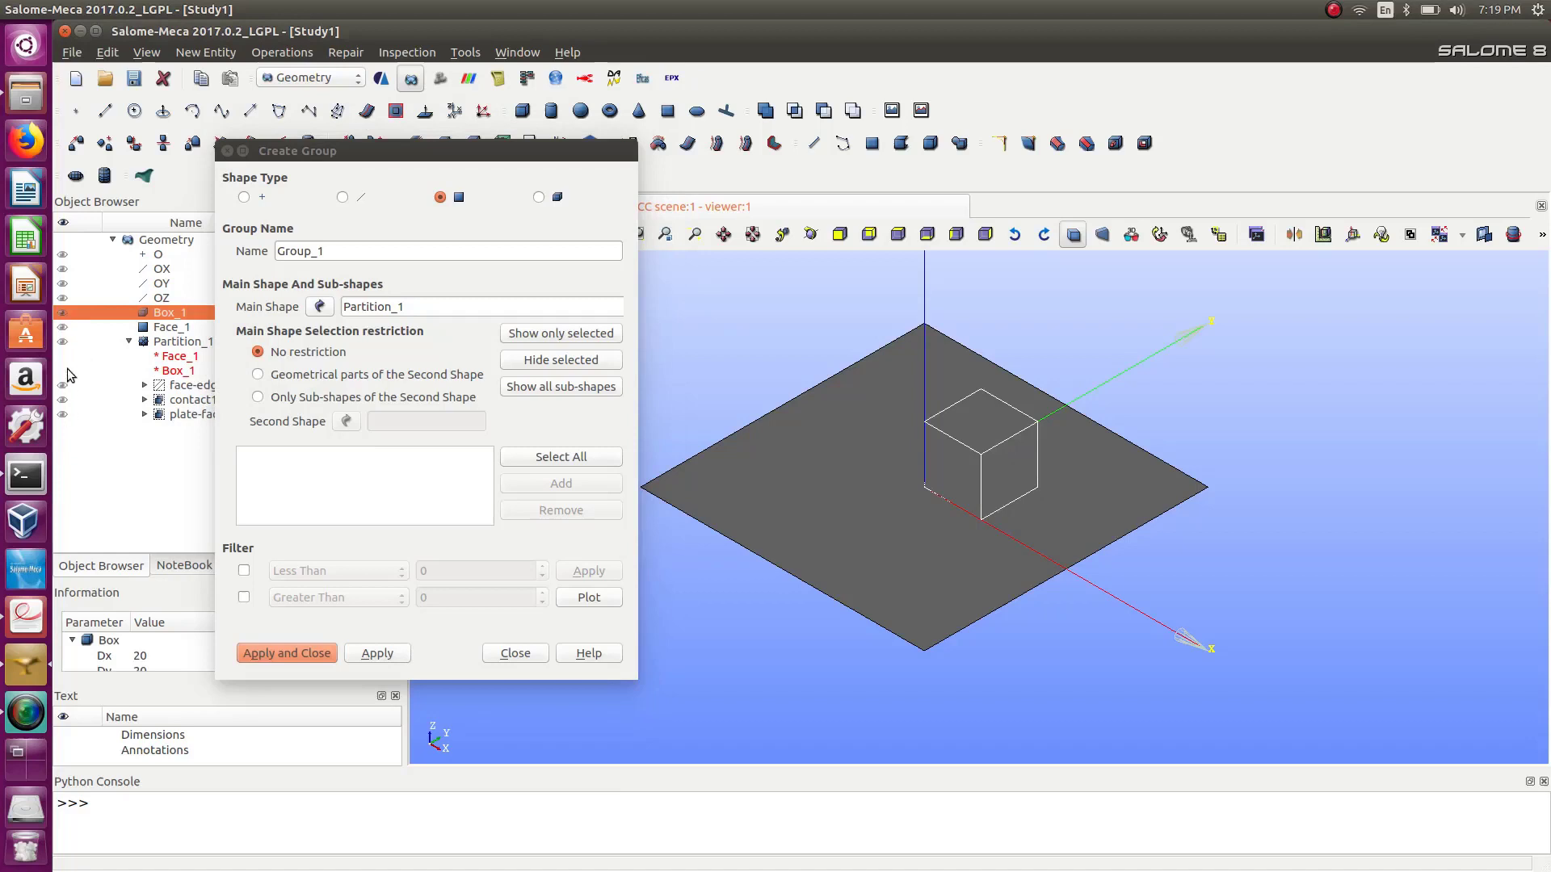
left_click(68, 342)
left_click(129, 341)
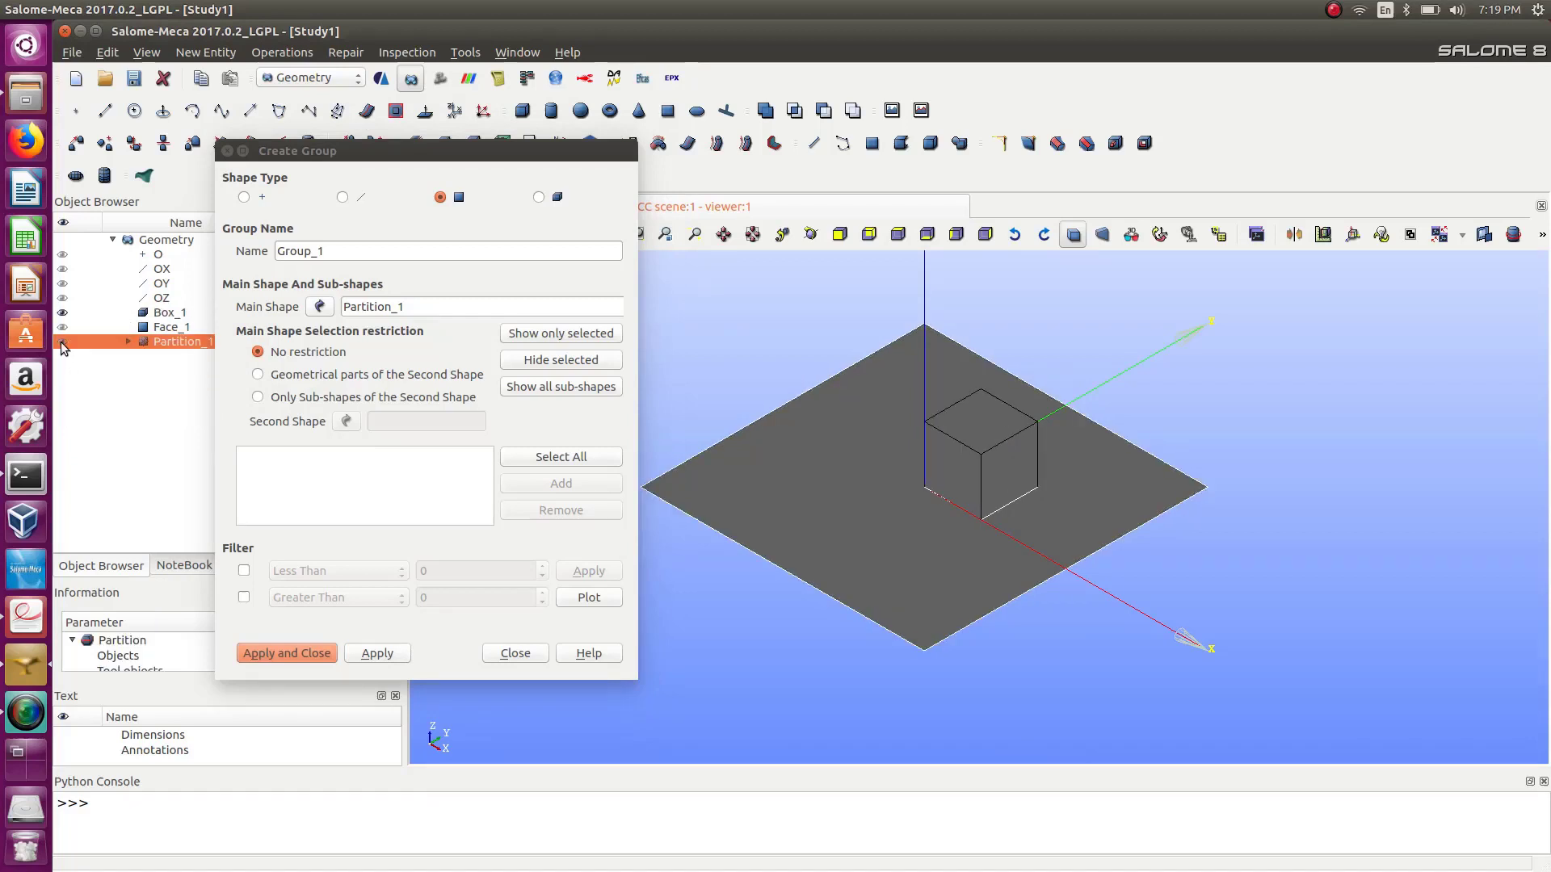
left_click(227, 151)
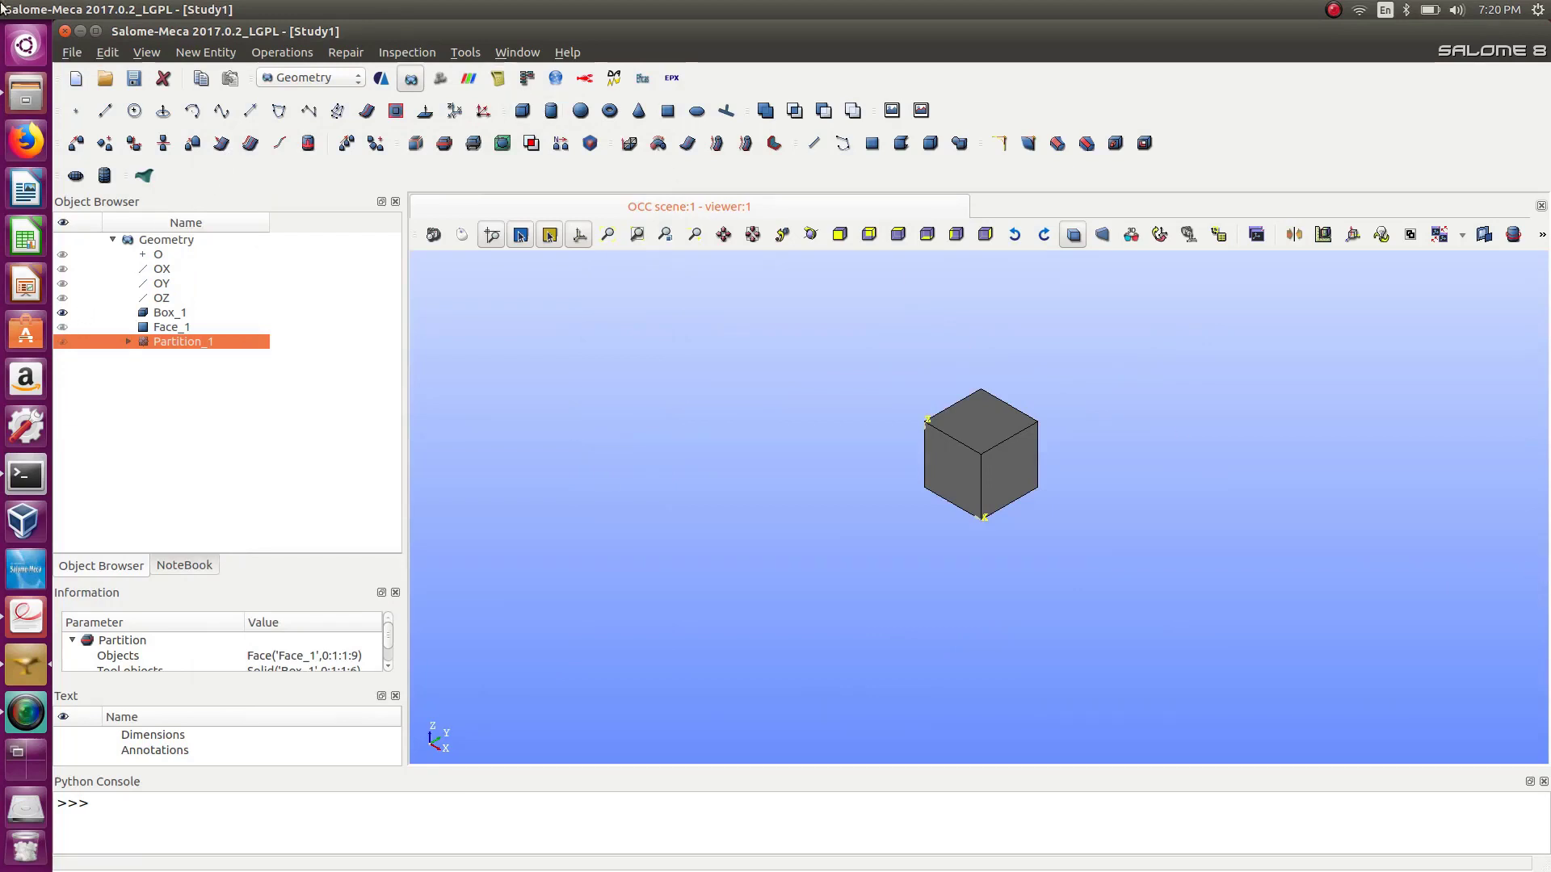
left_click(206, 52)
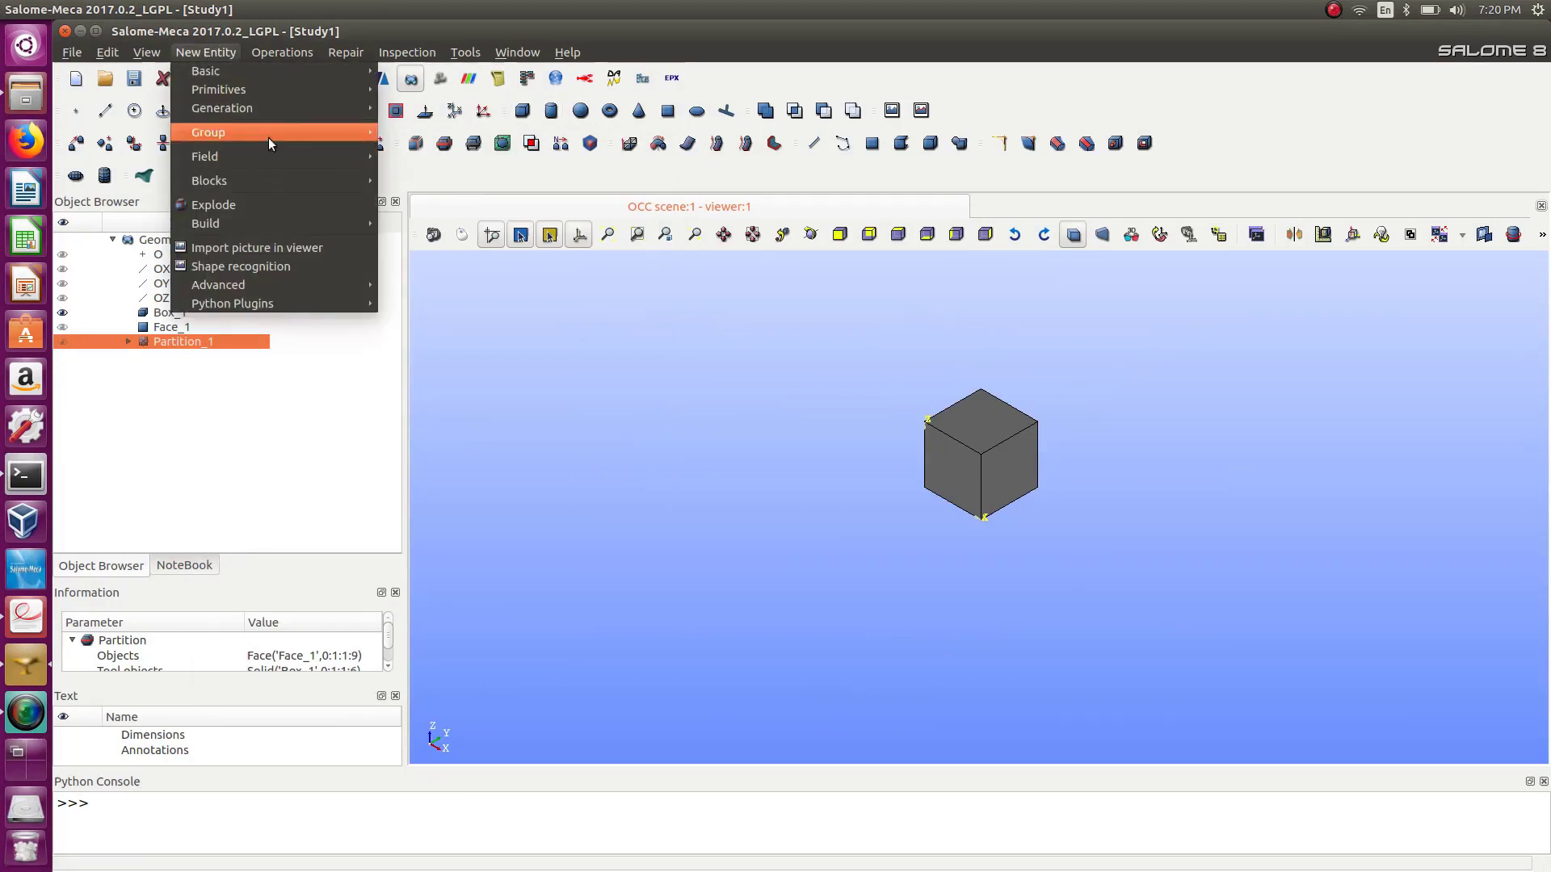
mouse_move(268, 133)
left_click(417, 132)
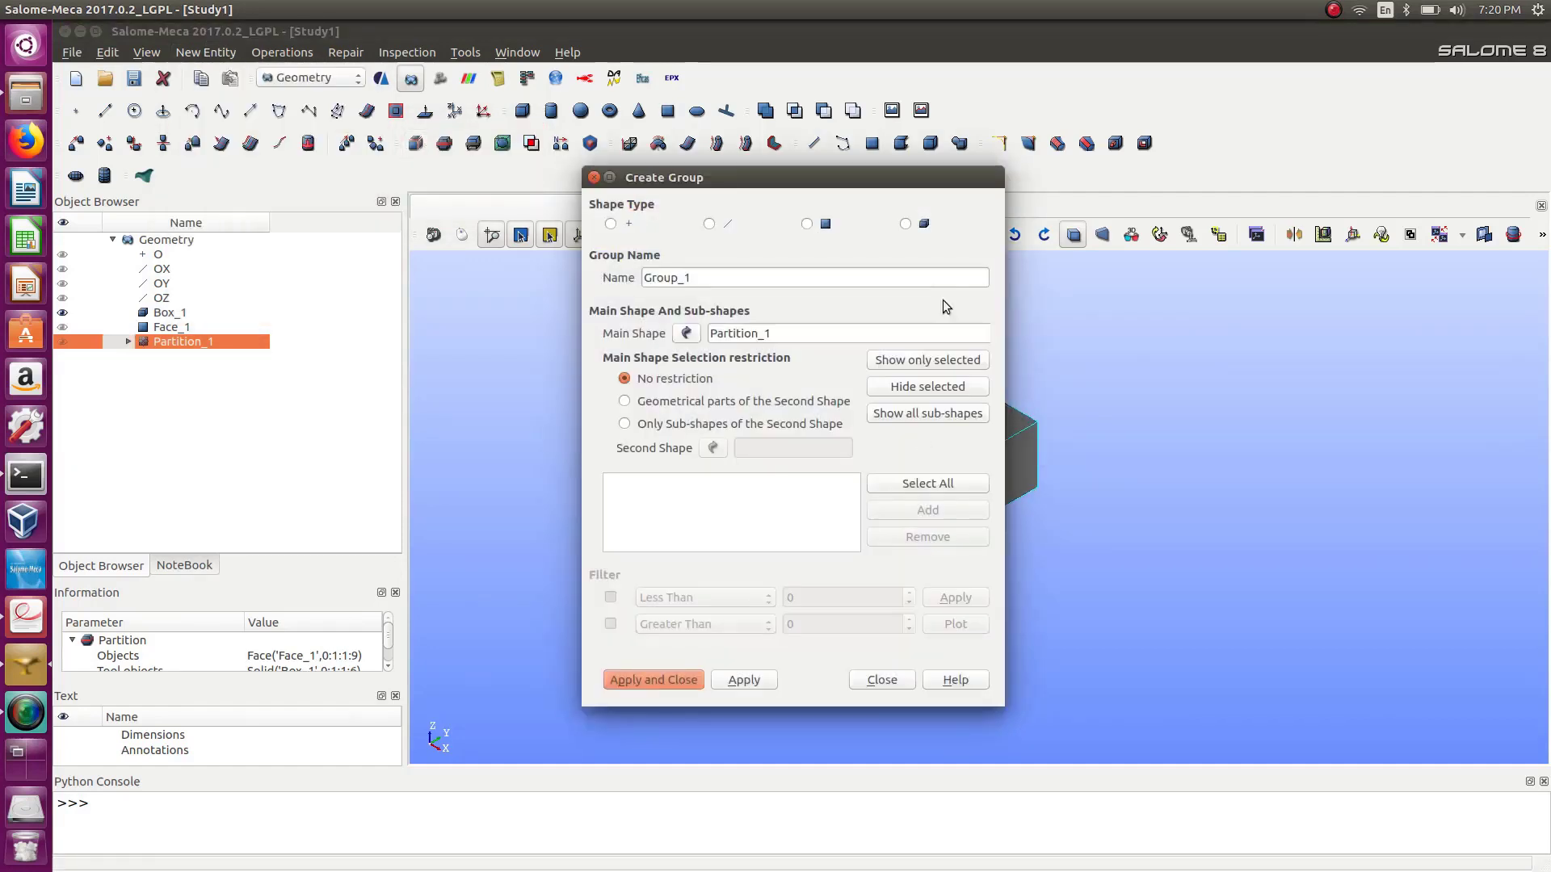
left_click_drag(764, 168, 575, 202)
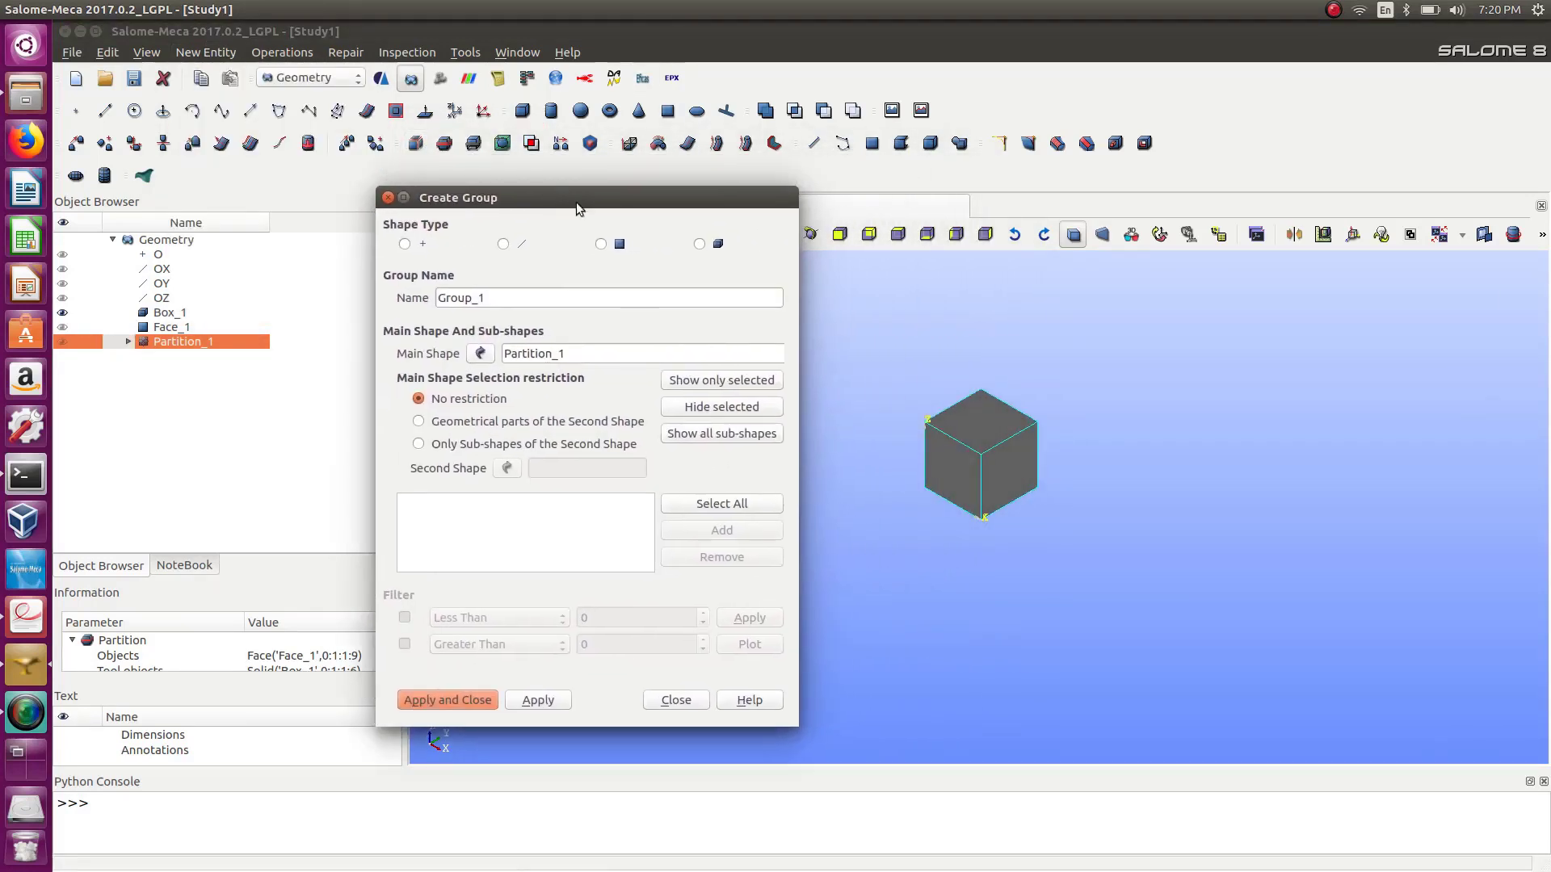
left_click(601, 244)
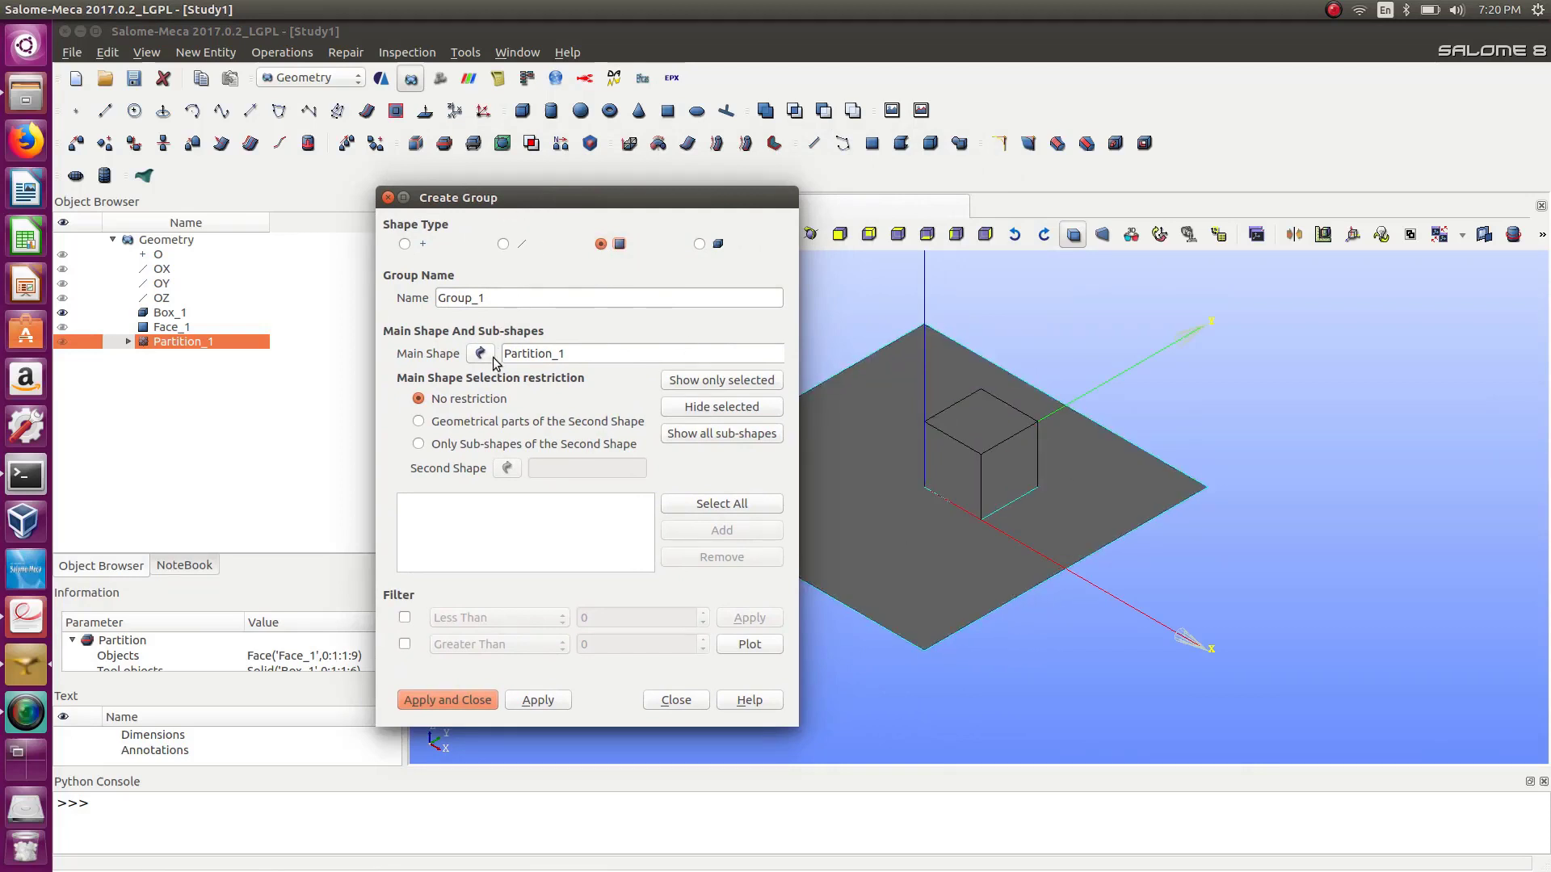
left_click(481, 356)
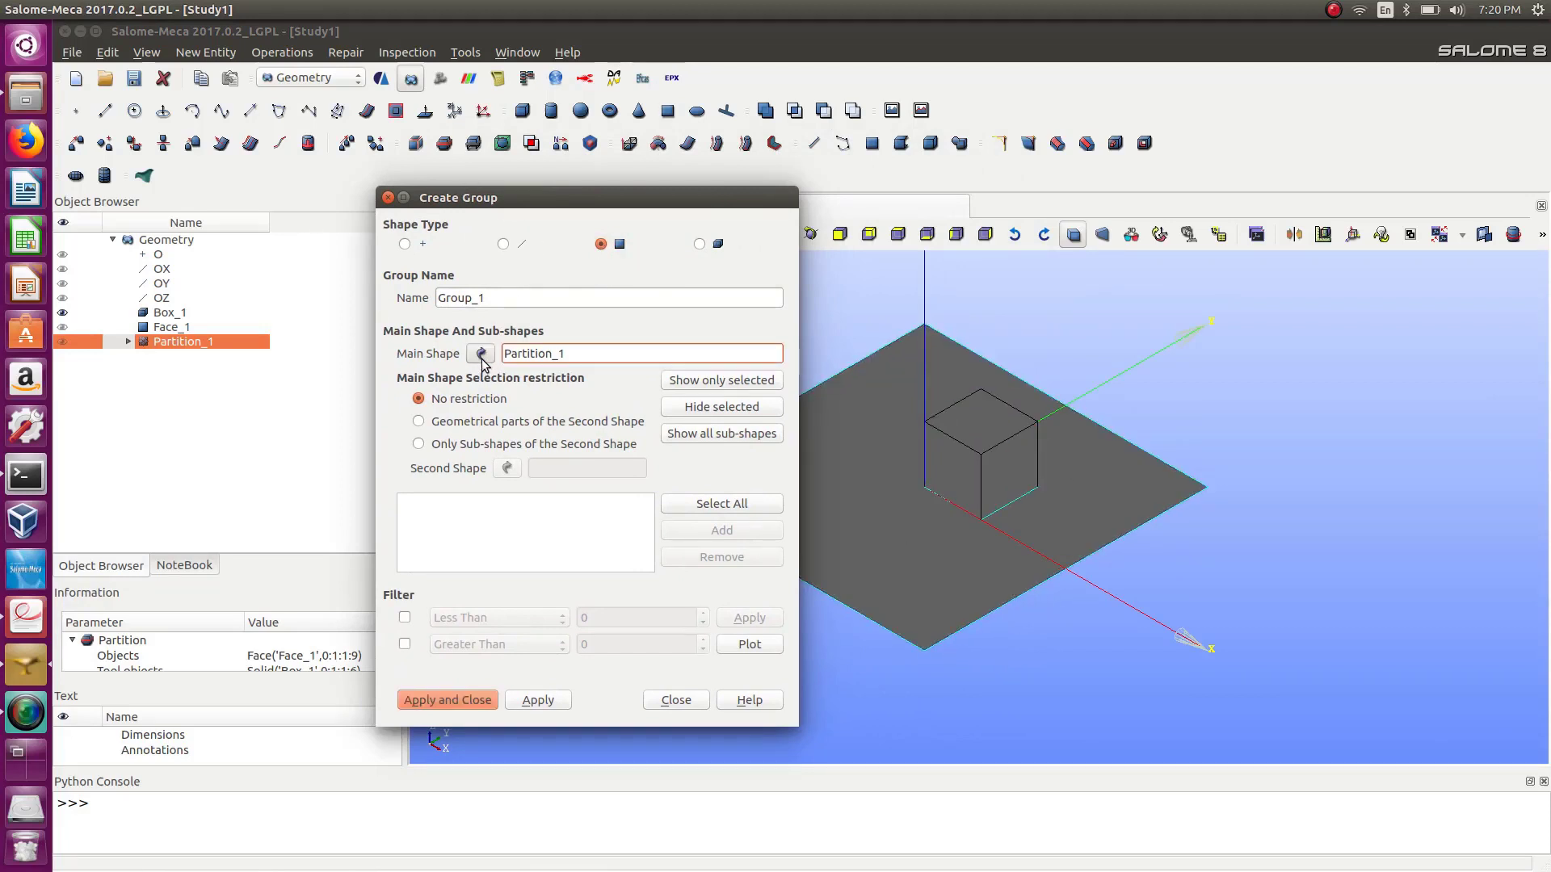
left_click(182, 312)
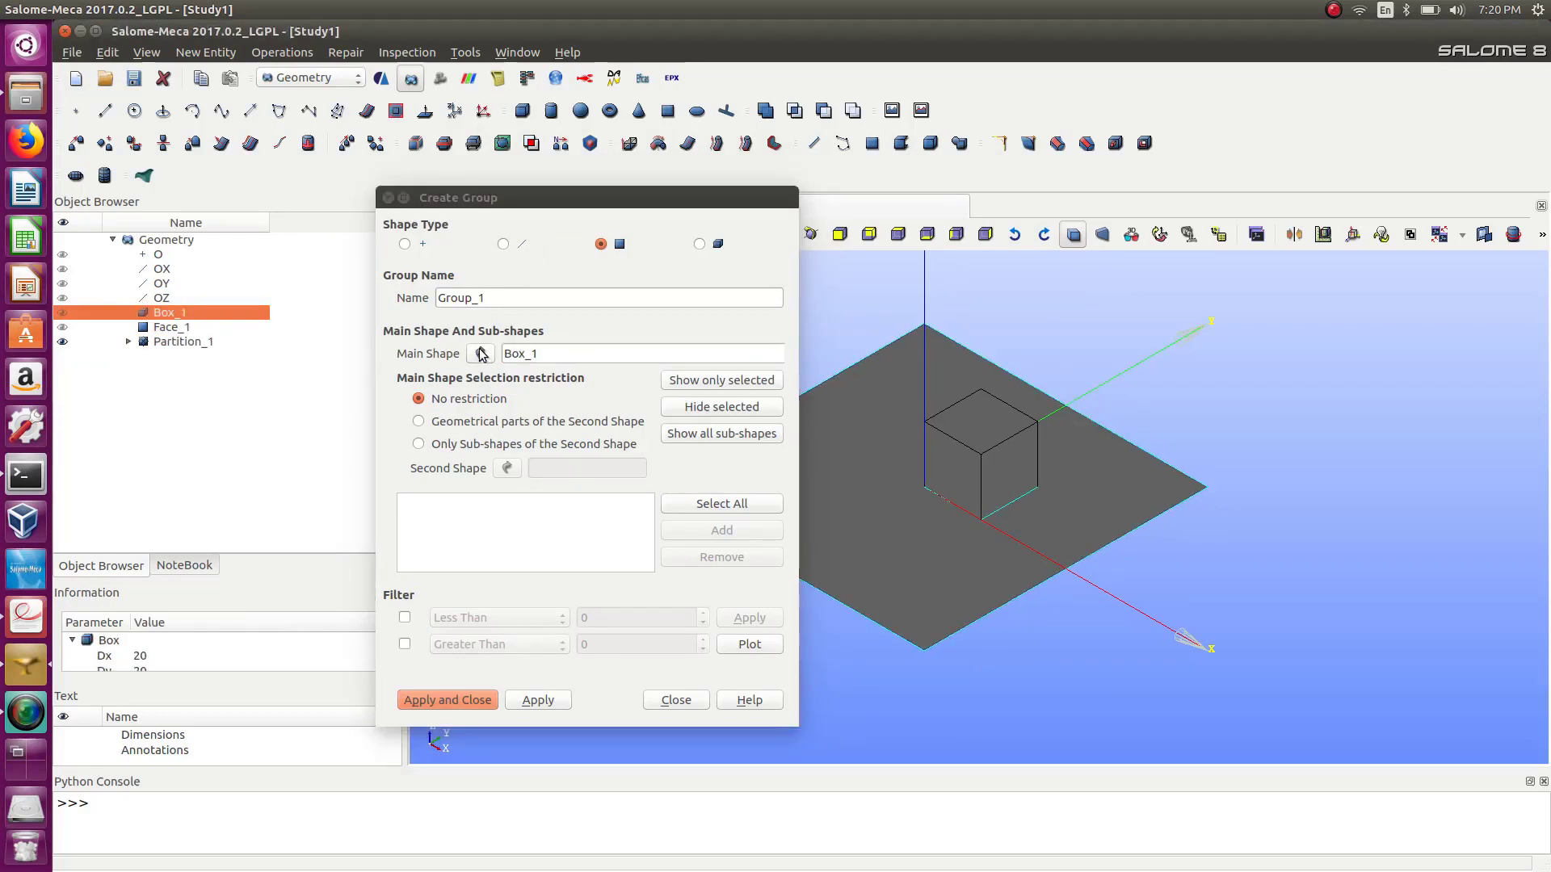
left_click(388, 198)
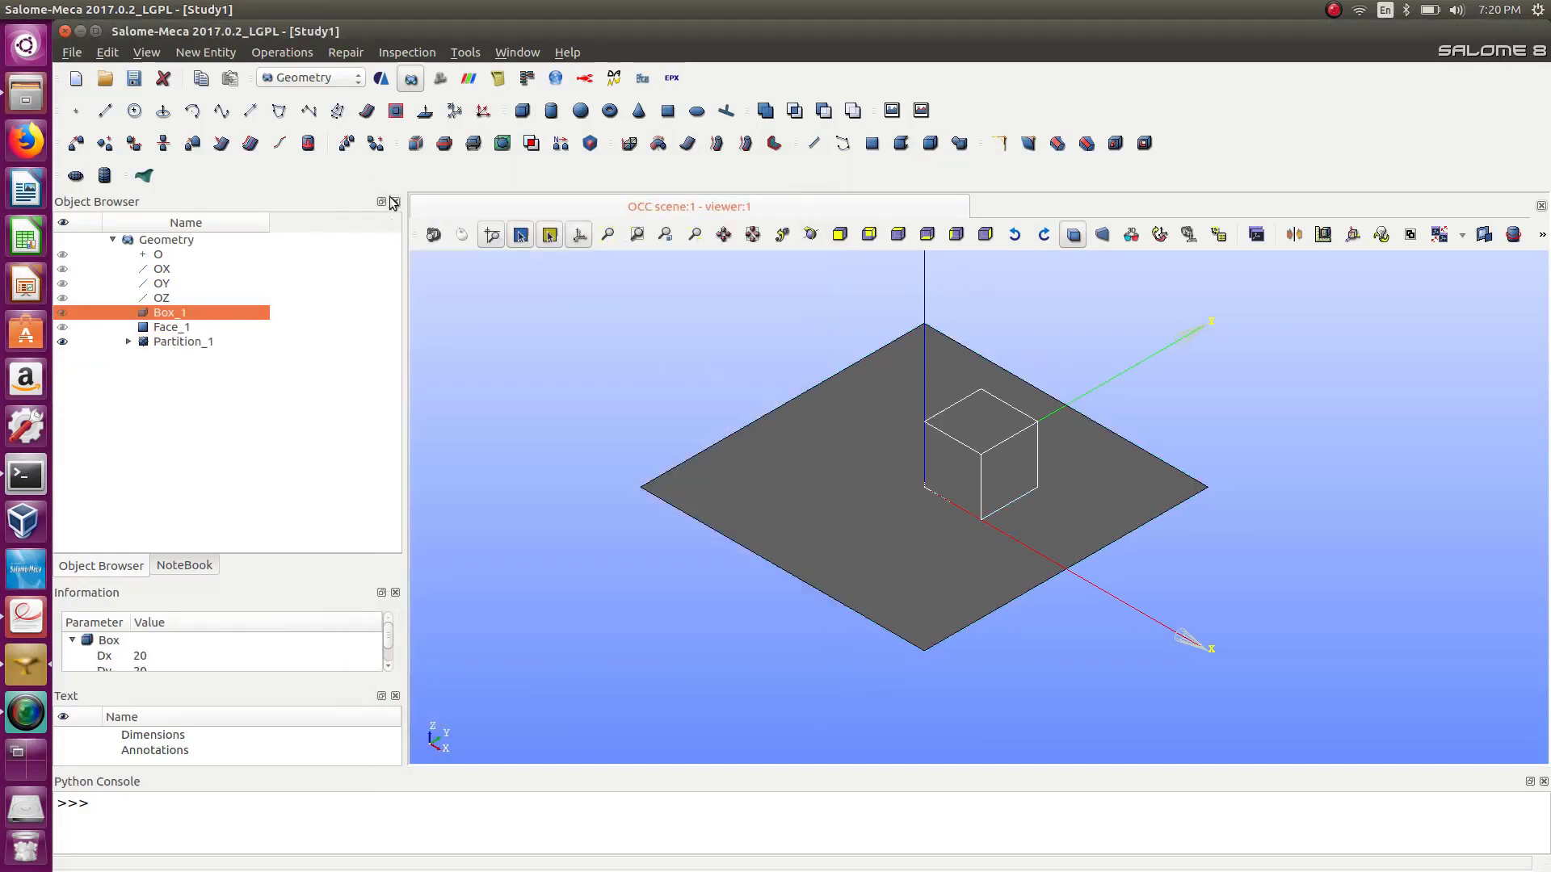
double_click(62, 343)
left_click(63, 342)
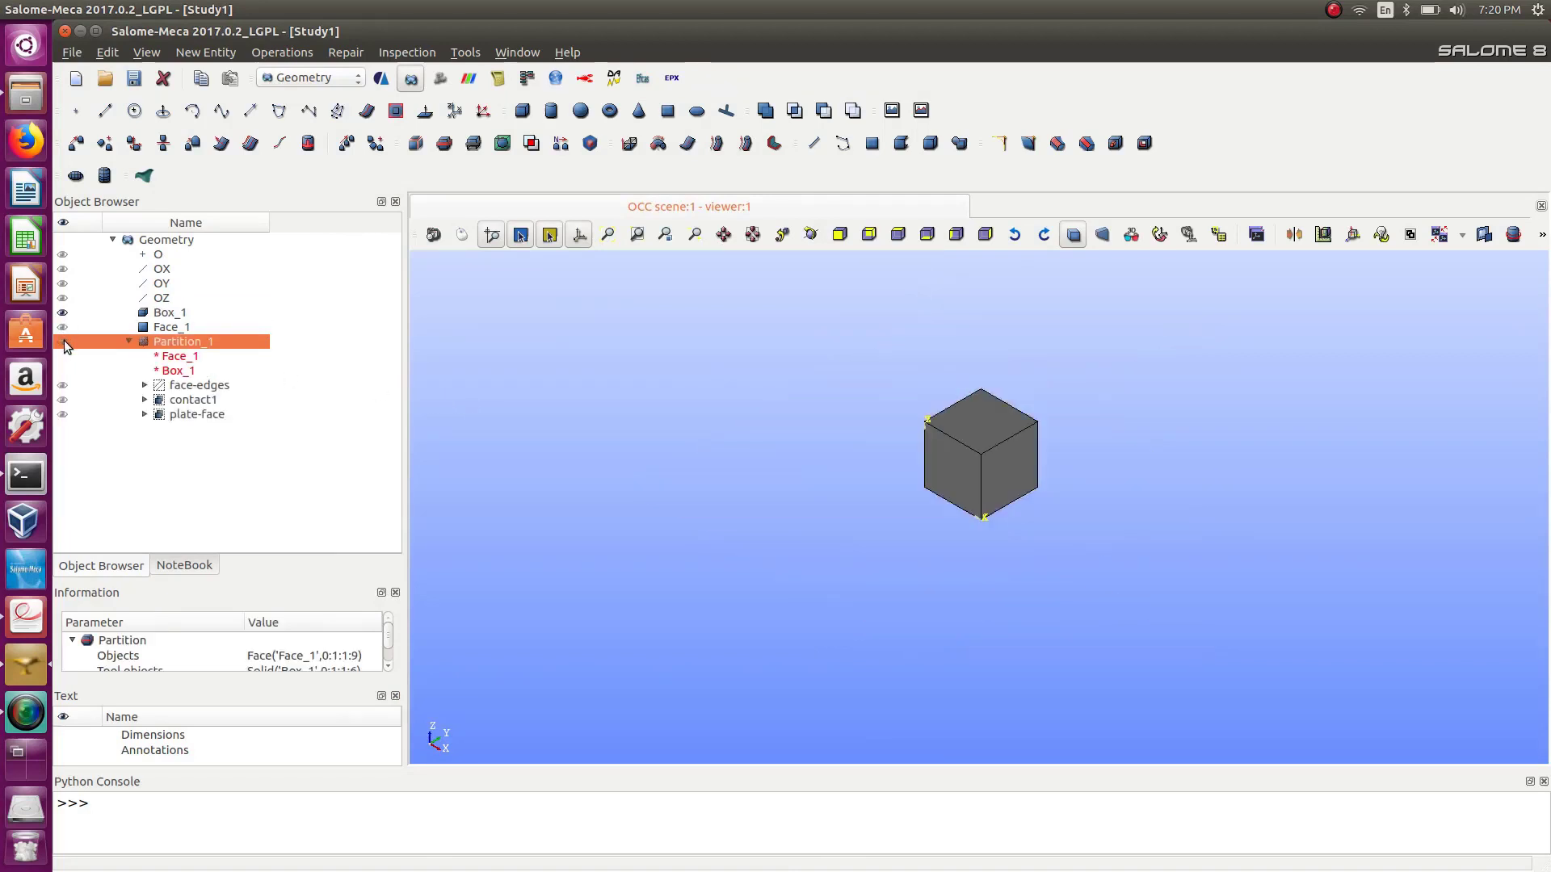
Create a face group named top-face on Box_1 containing the box's top face, keeping group creation open.
left_click(161, 313)
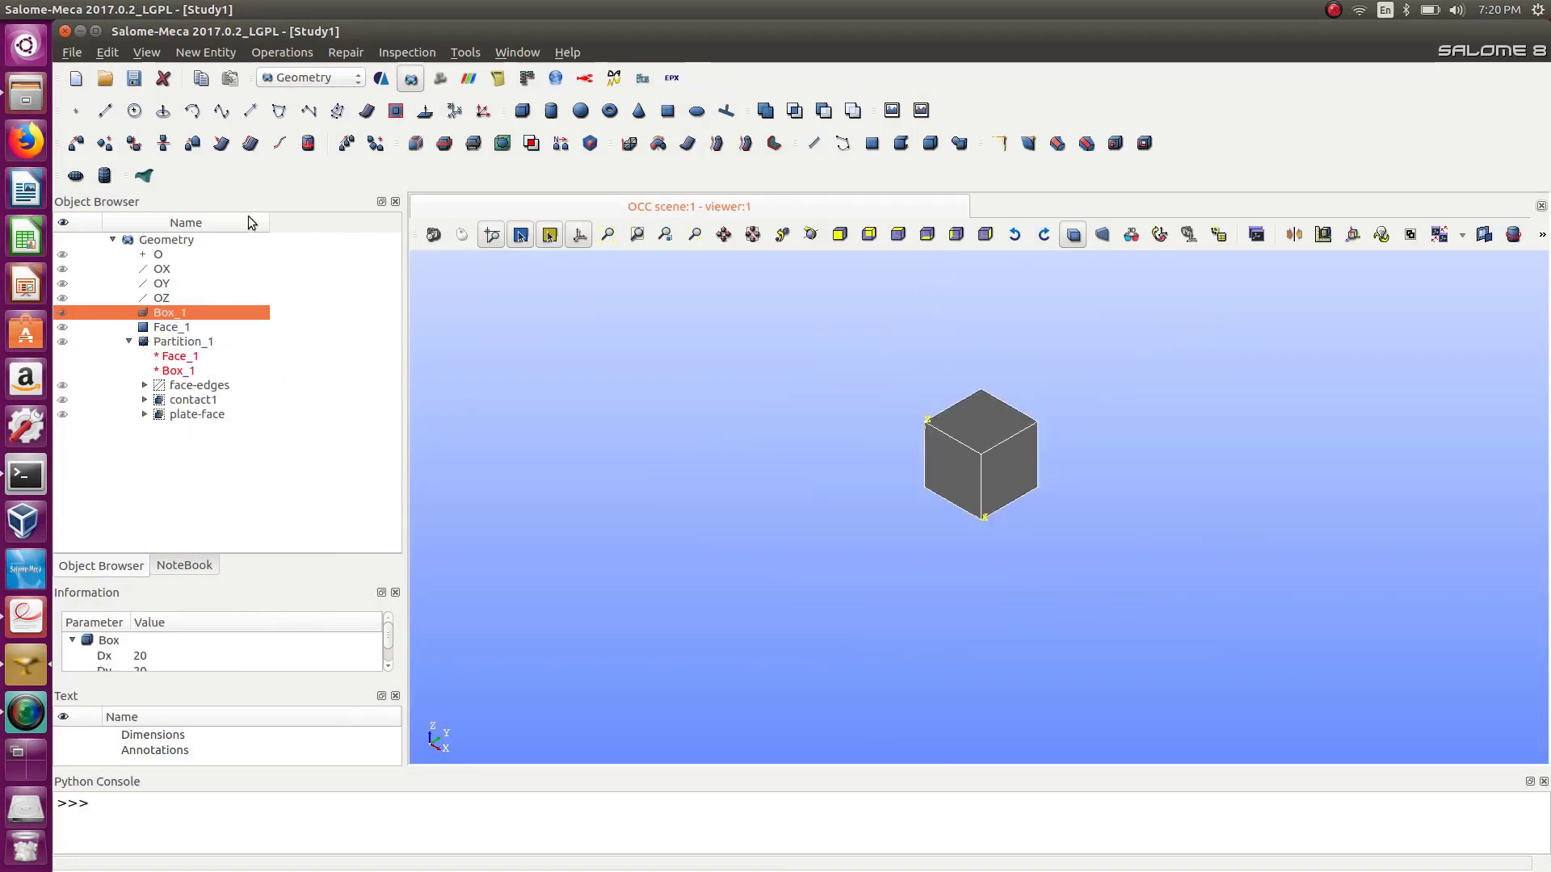
left_click(208, 53)
mouse_move(243, 129)
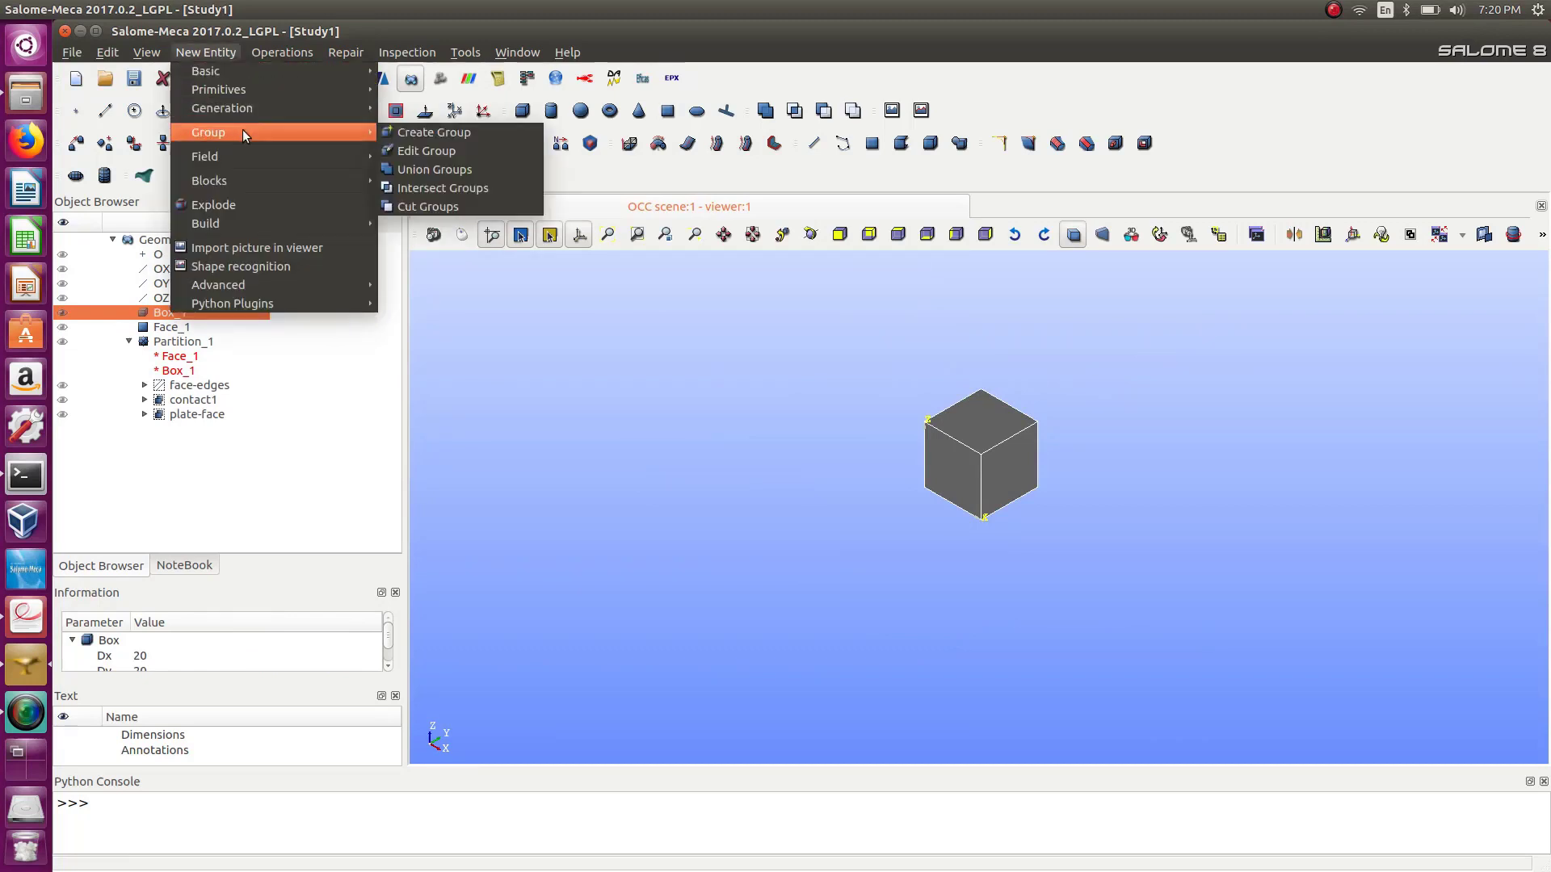
left_click(464, 135)
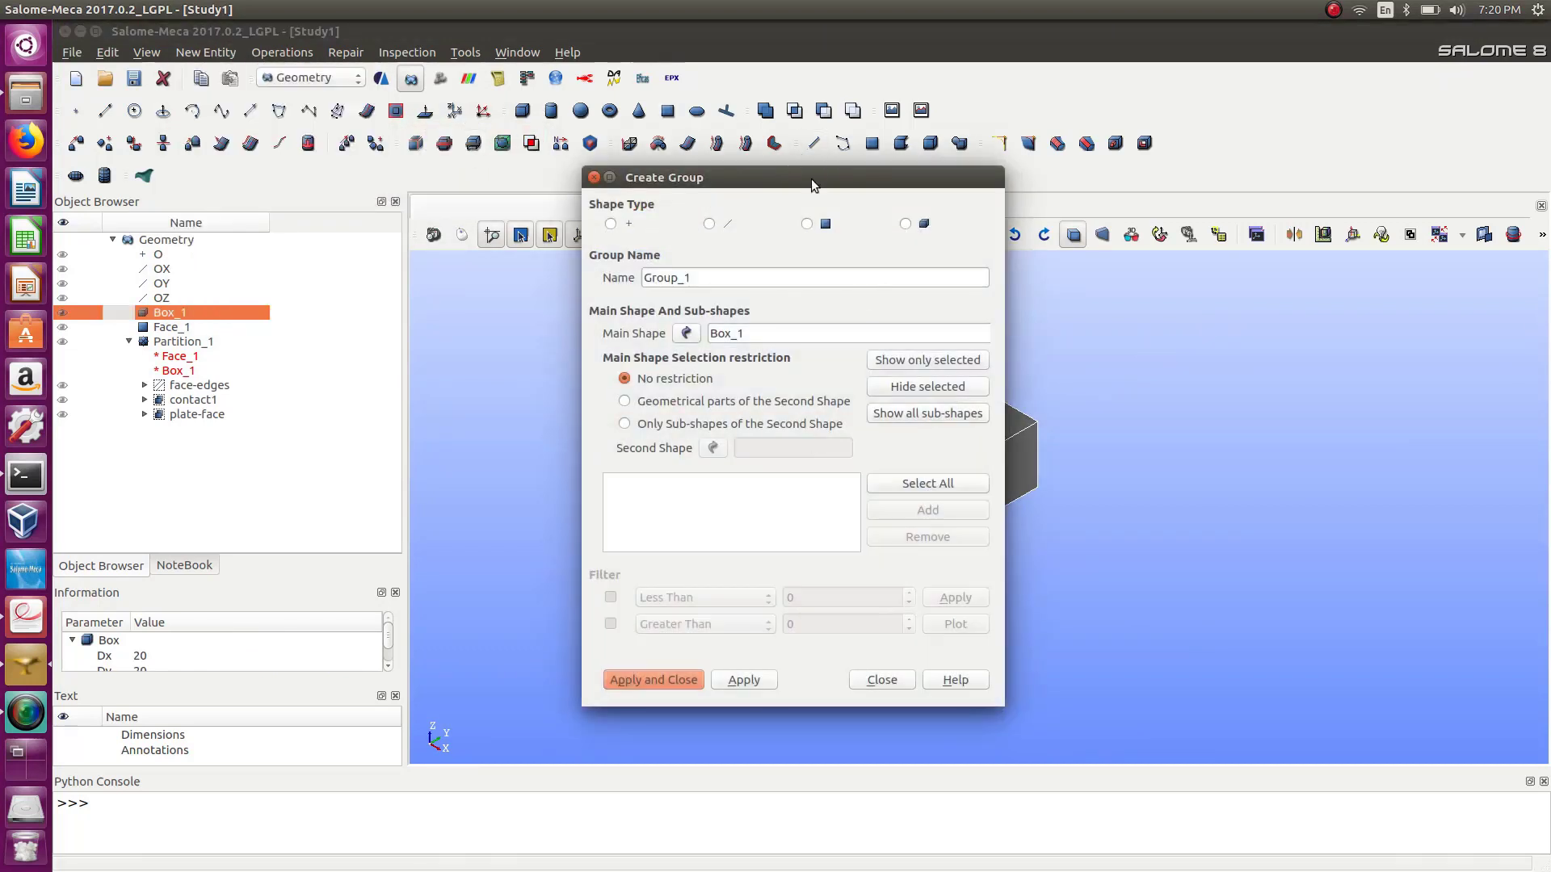
left_click_drag(811, 178, 560, 198)
left_click(557, 245)
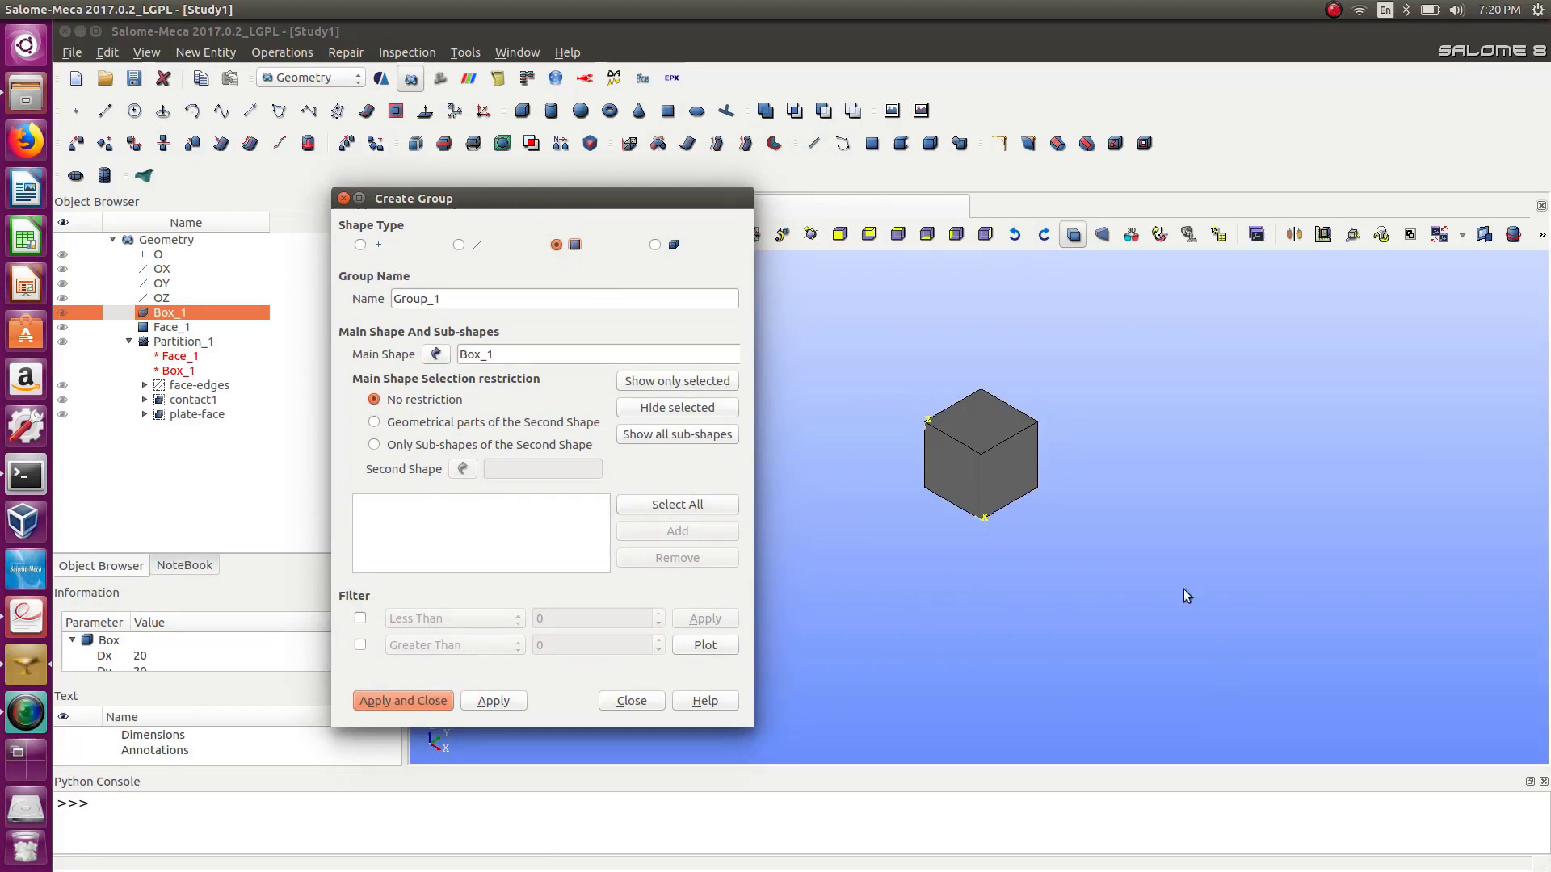
left_click(984, 444)
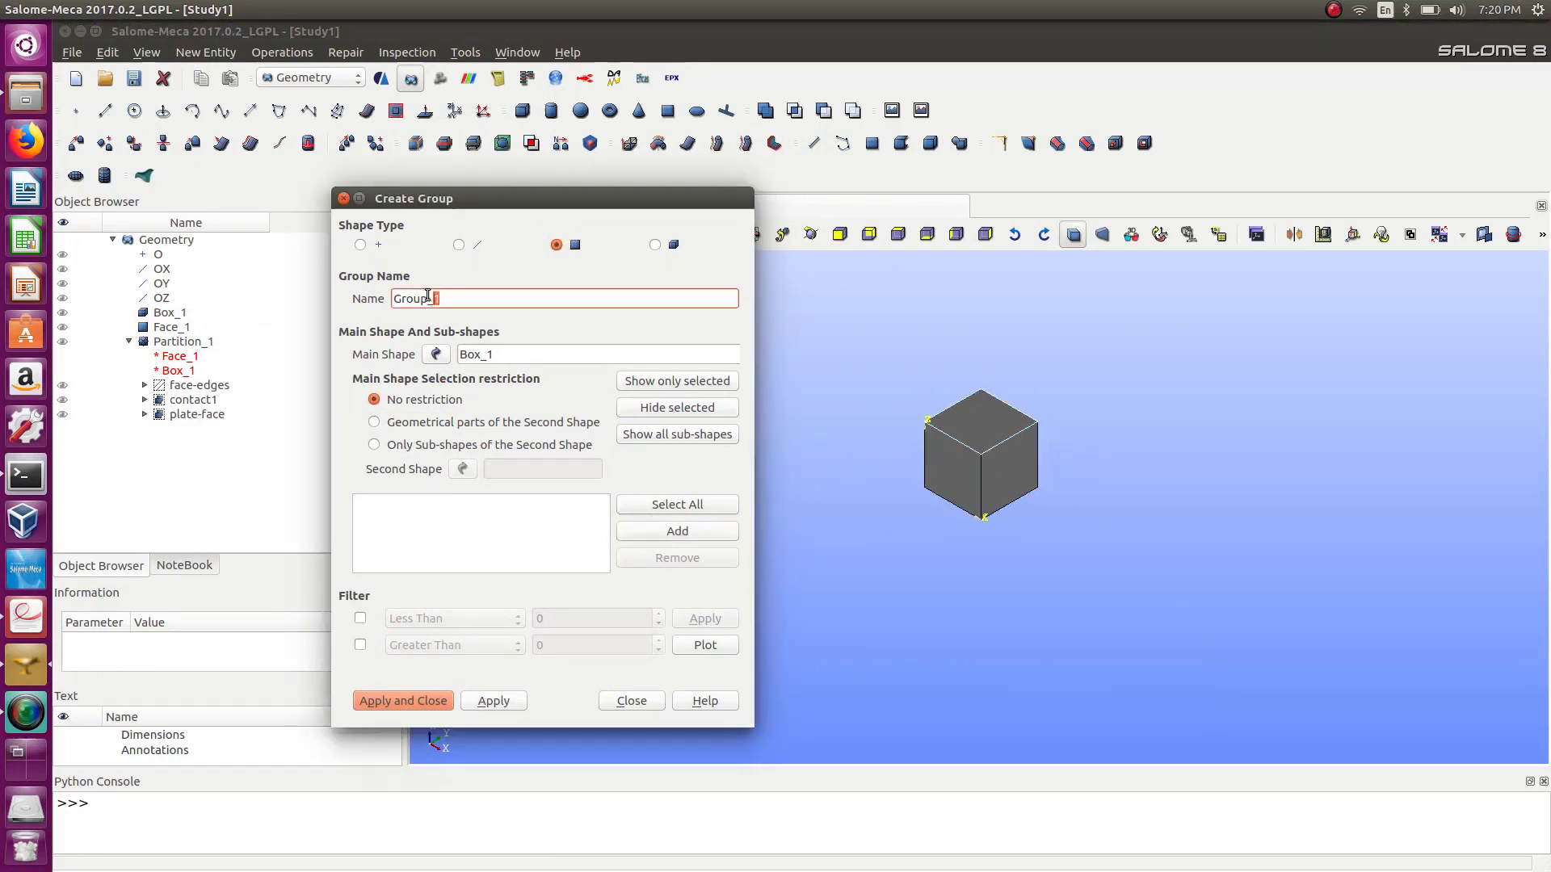
double_click(394, 298)
key("BackSpace")
type("top-face")
left_click(667, 531)
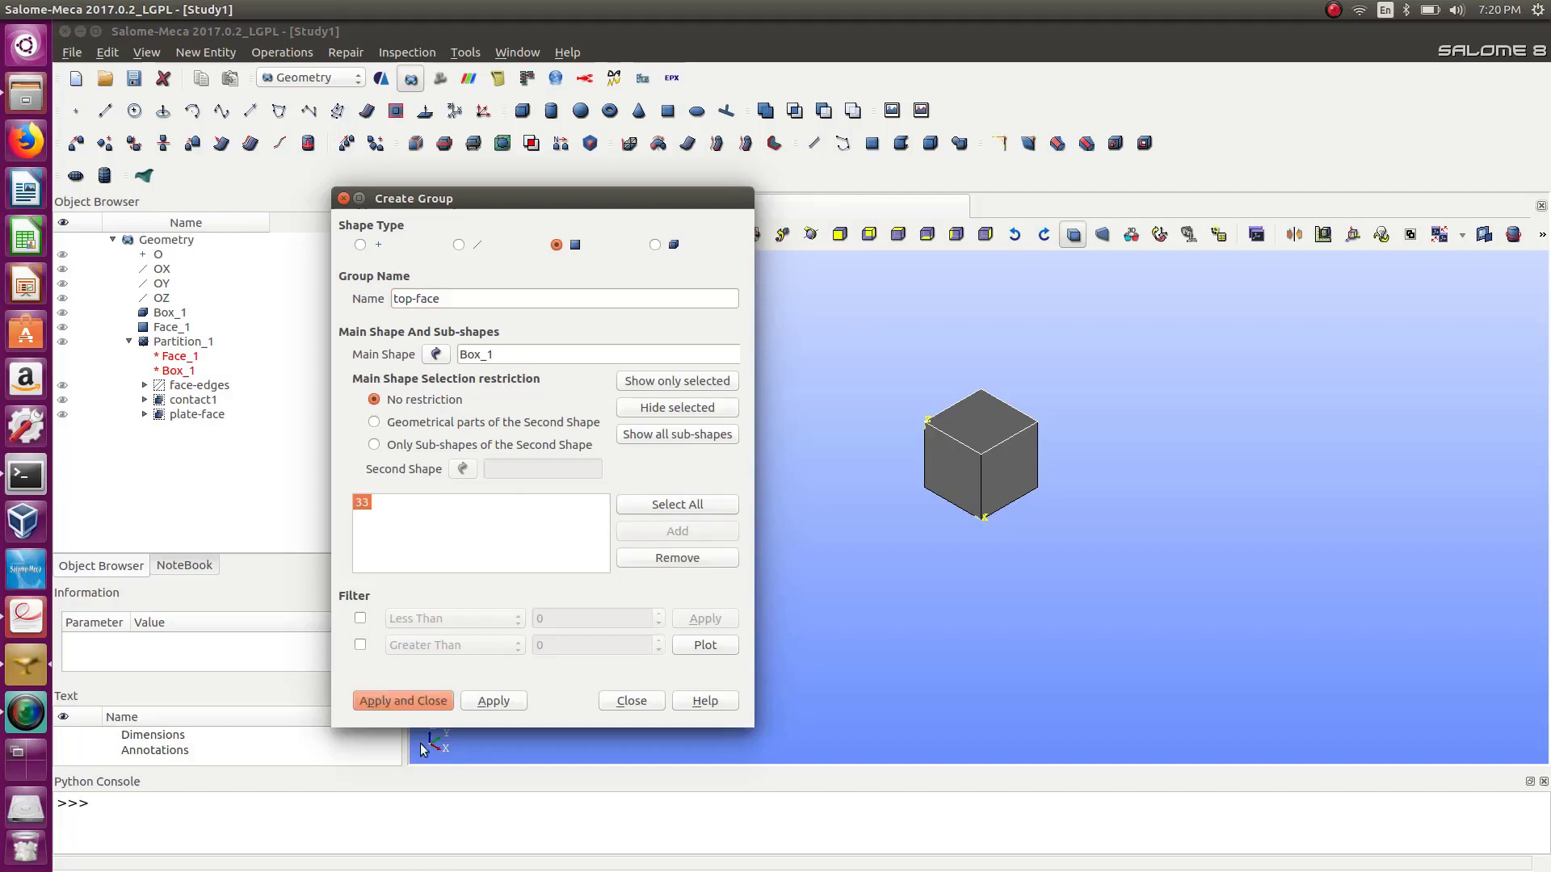
left_click(492, 701)
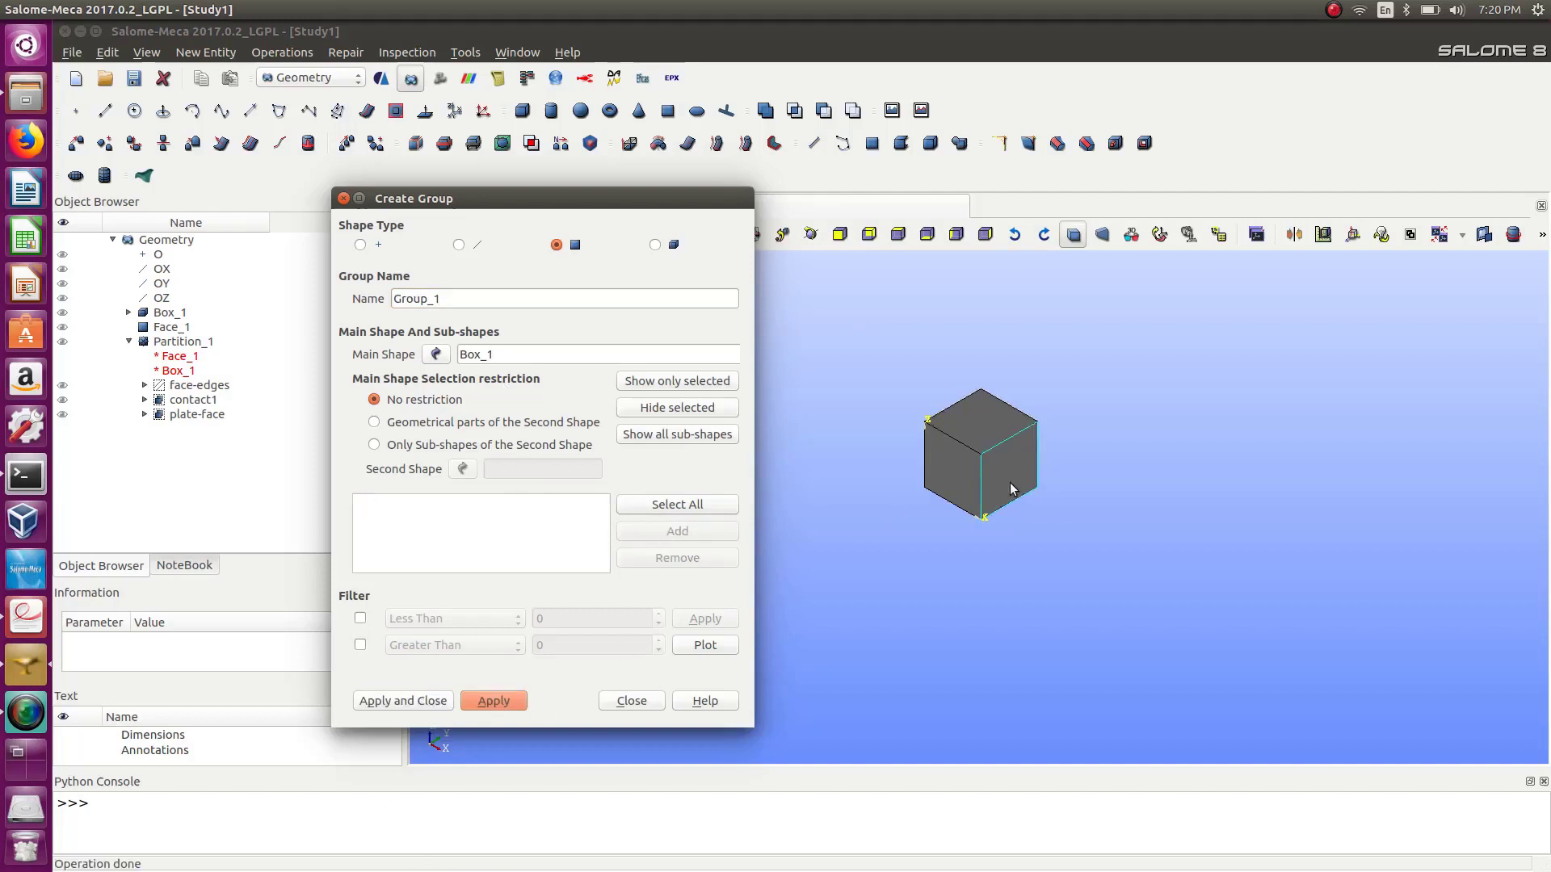
Create a face group named contact2 on Box_1 containing the box's bottom face.
right_click_drag(1000, 498, 1045, 307, "ctrl")
left_click(995, 455)
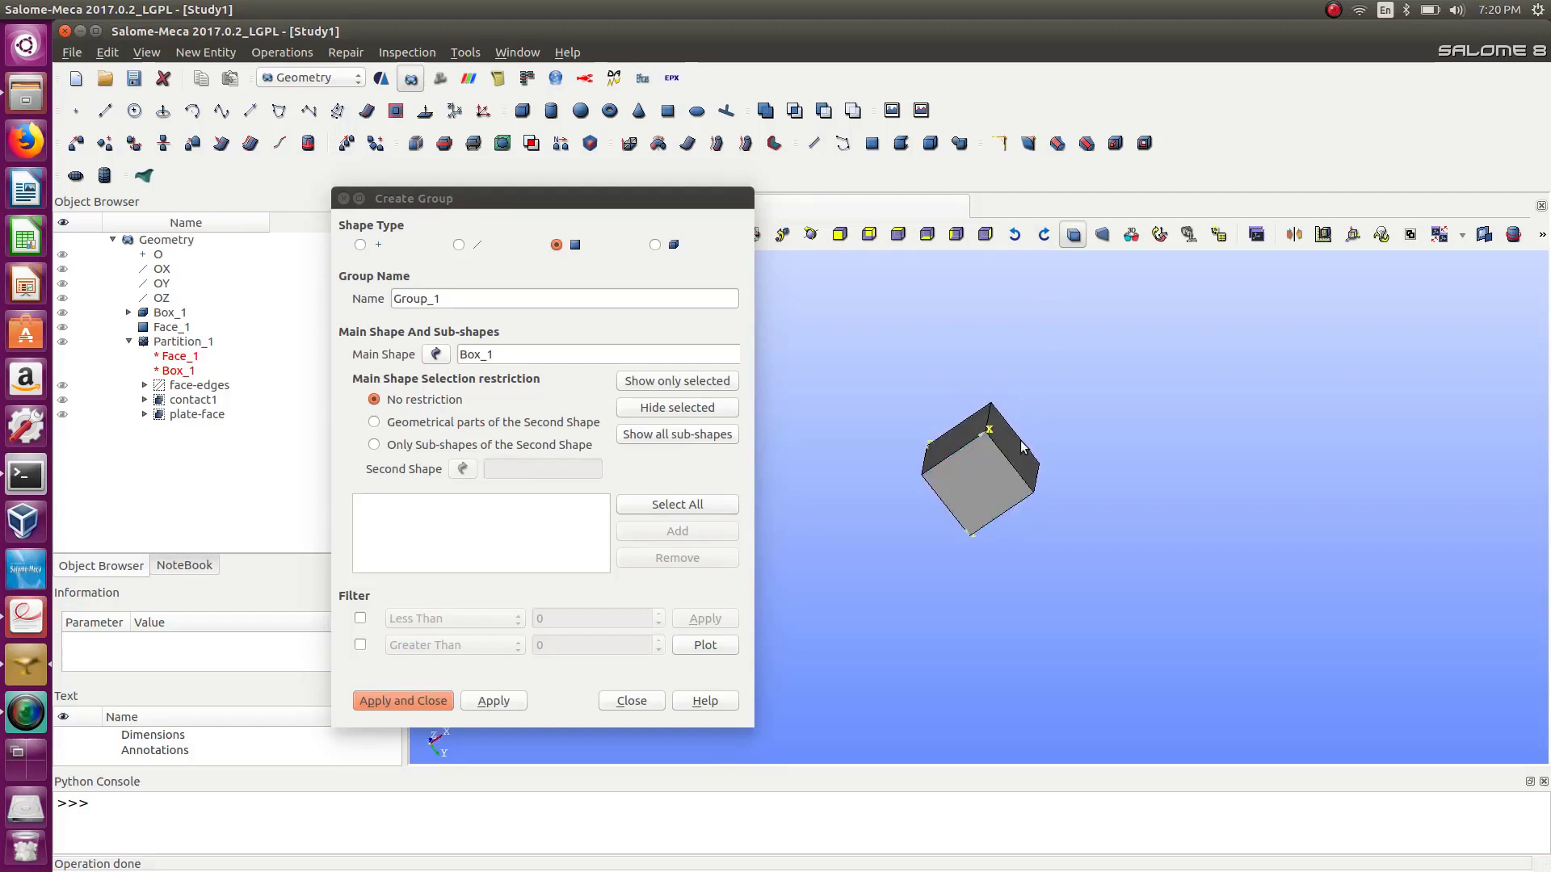
left_click(705, 539)
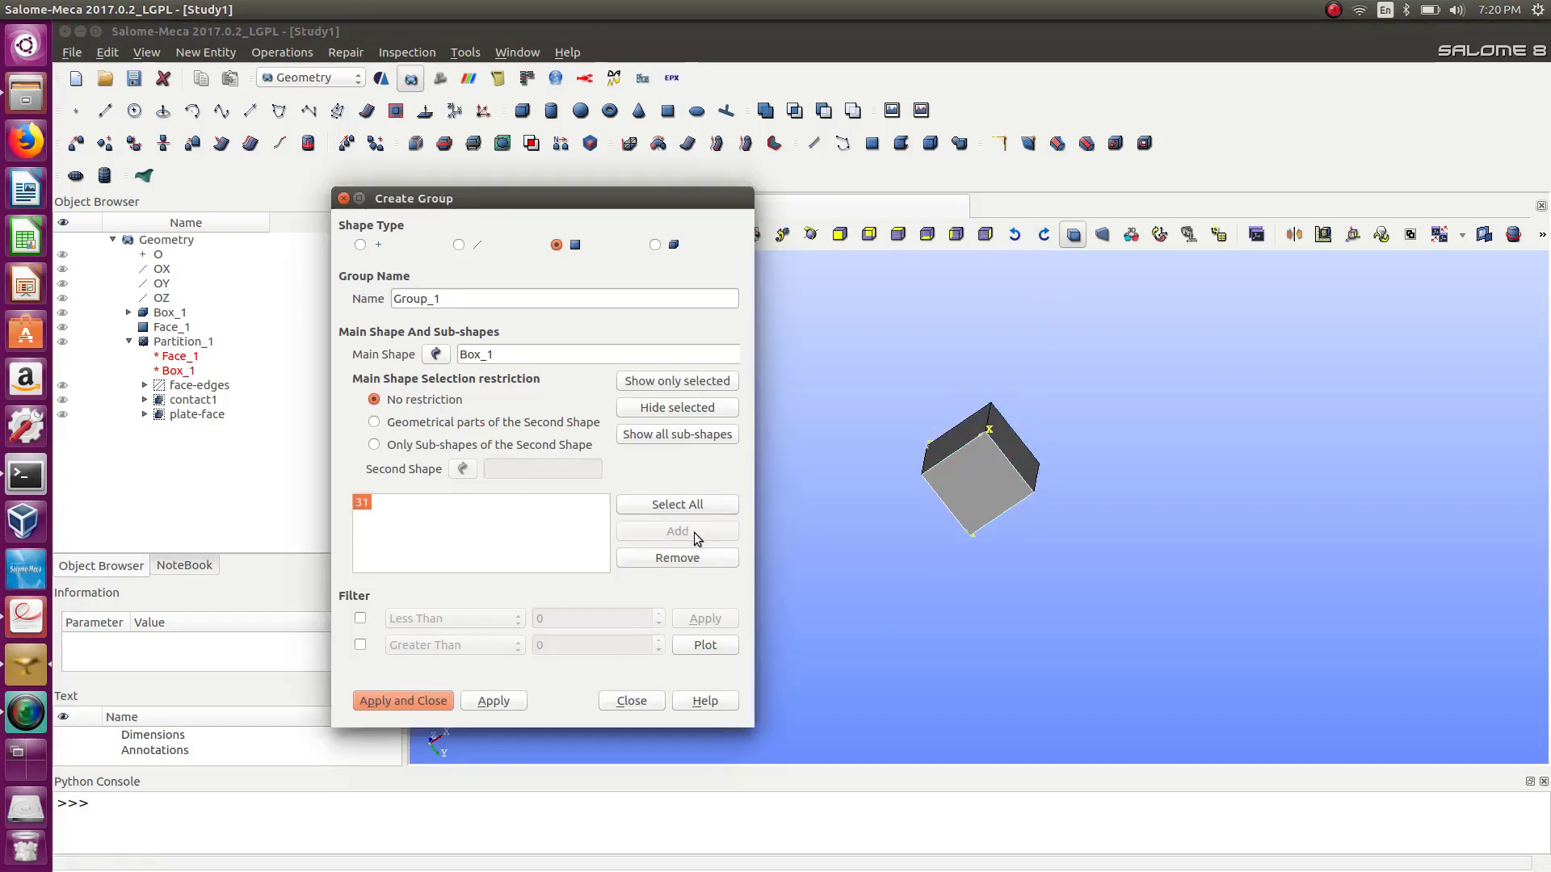
double_click(404, 298)
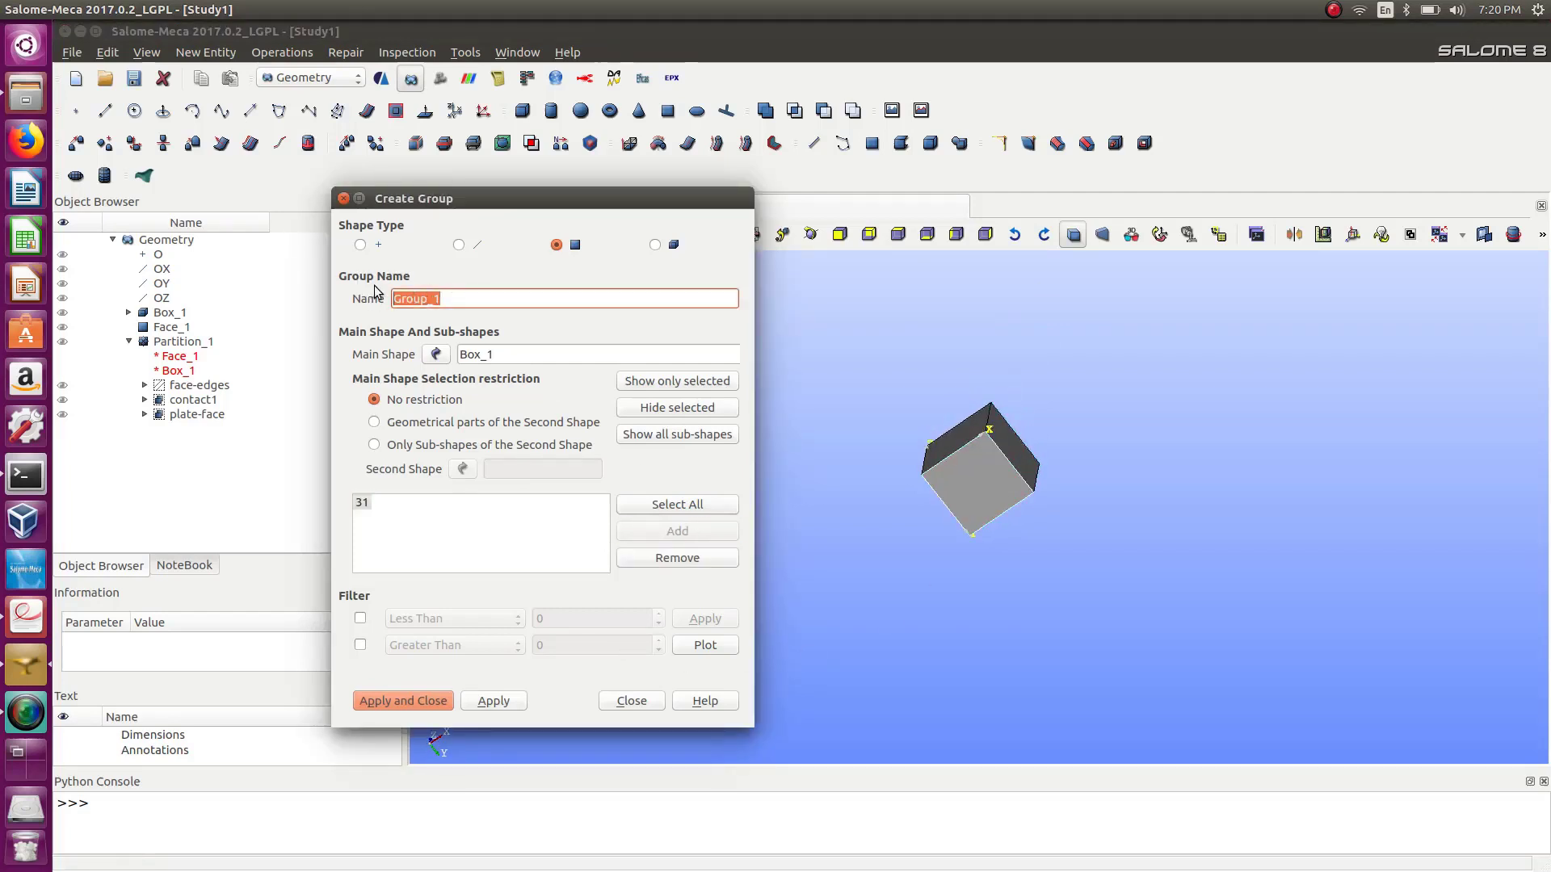
type("b")
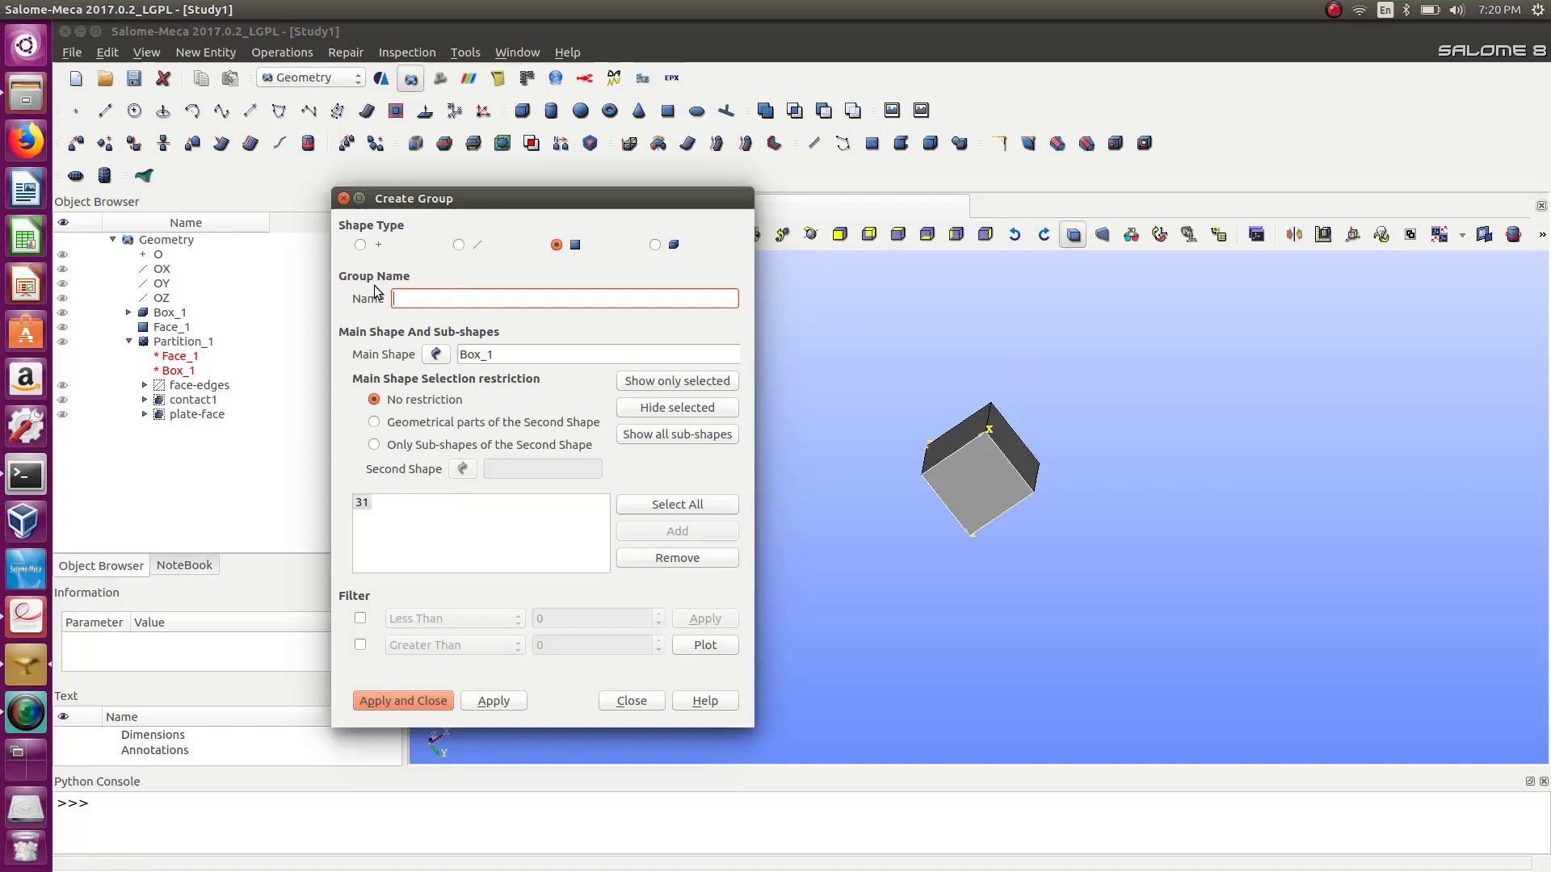
type("ontact2")
left_click(495, 701)
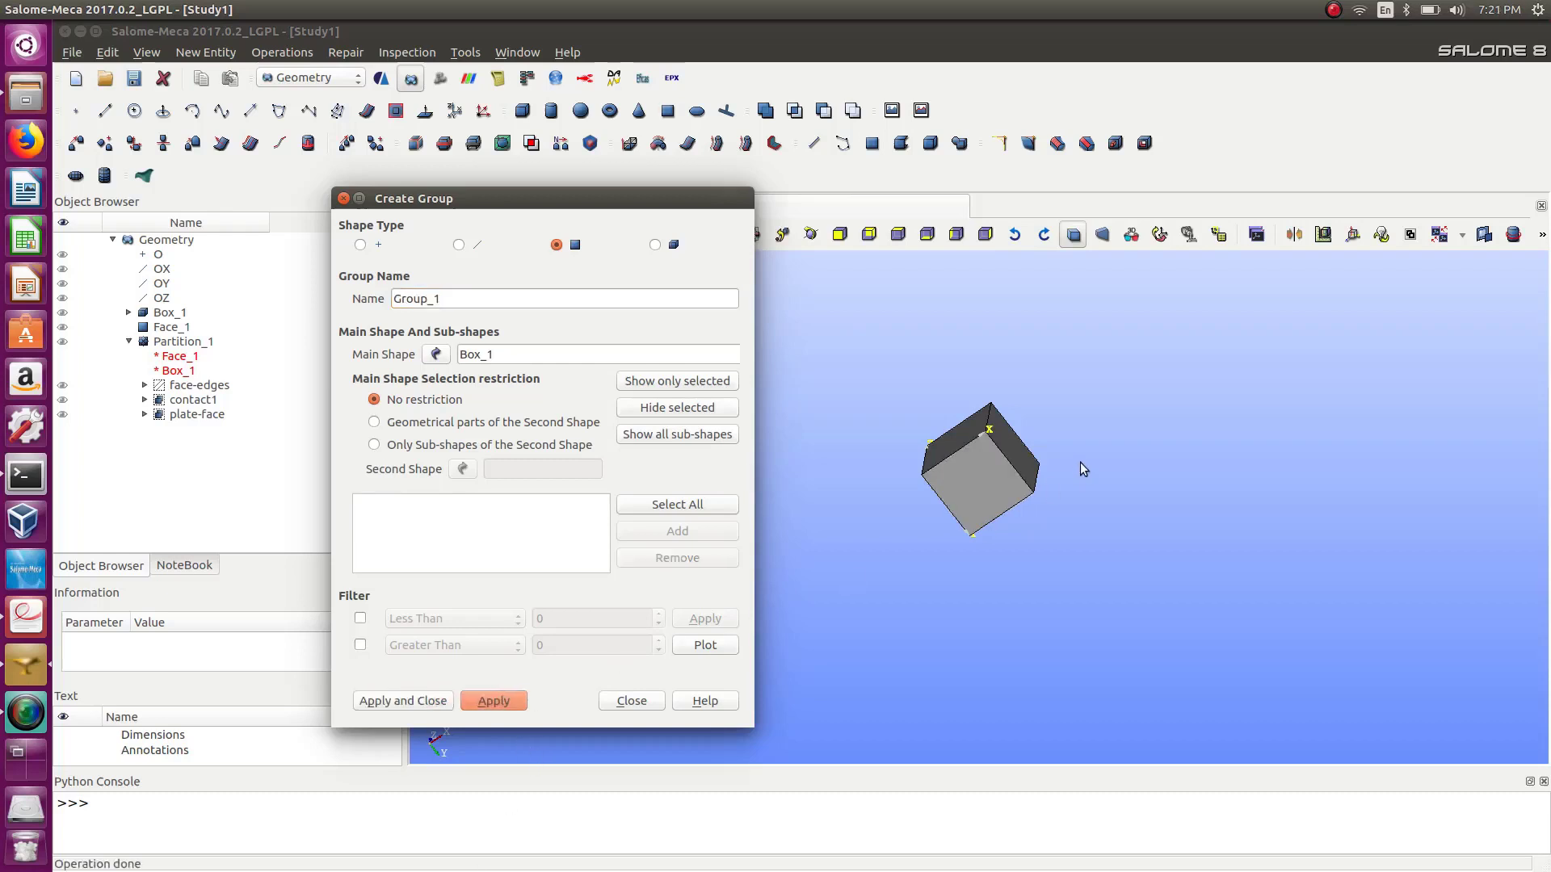
Create a solid group named box on Box_1 containing the whole box, and close group creation.
right_click_drag(1044, 450, 910, 367, "ctrl")
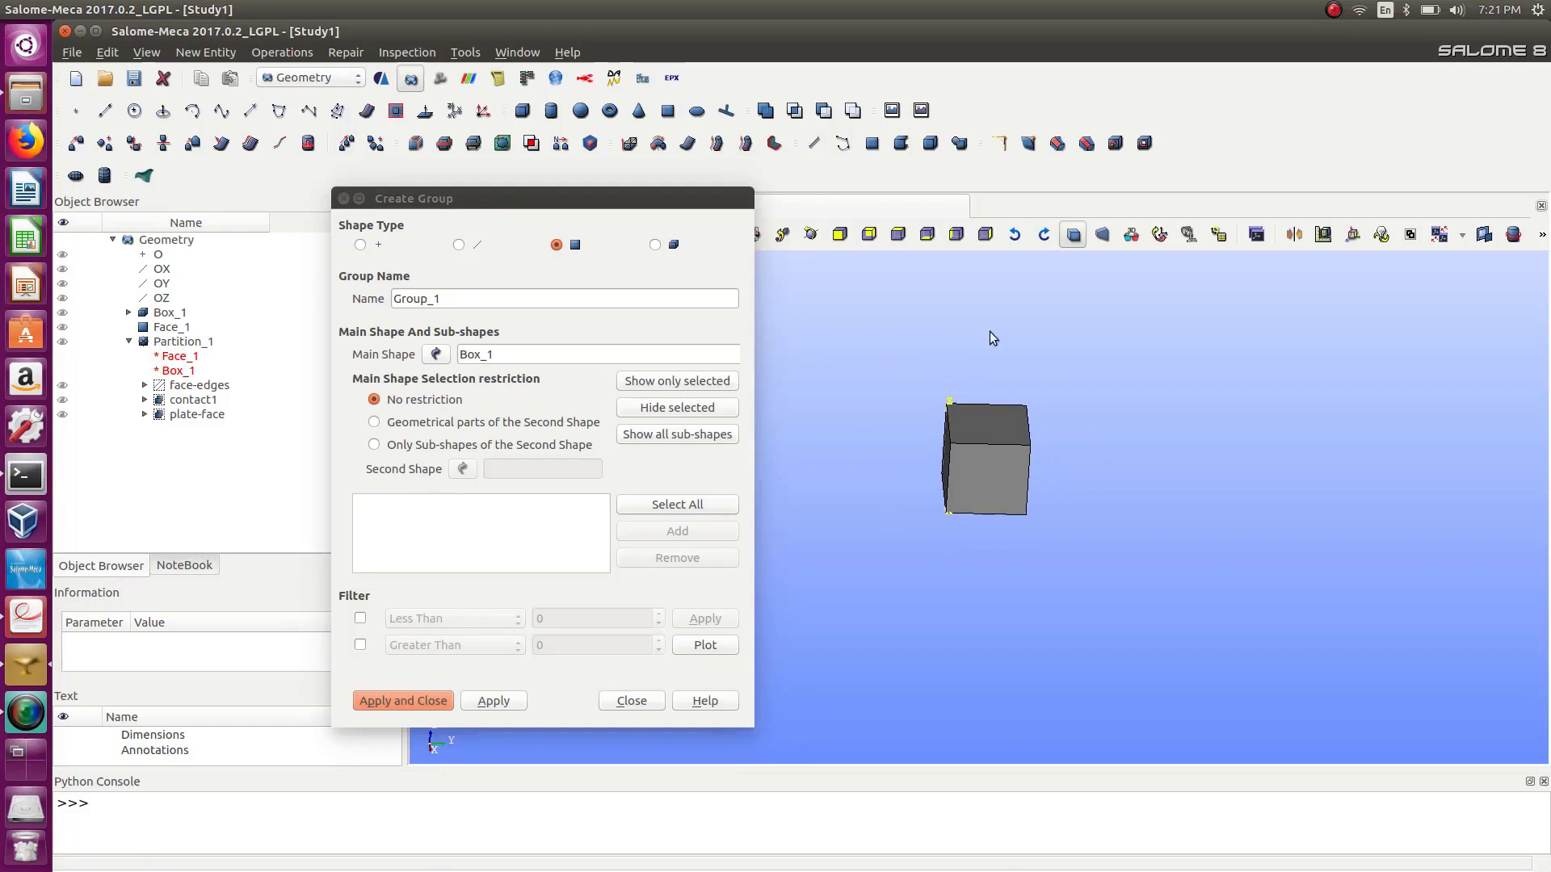
left_click(654, 245)
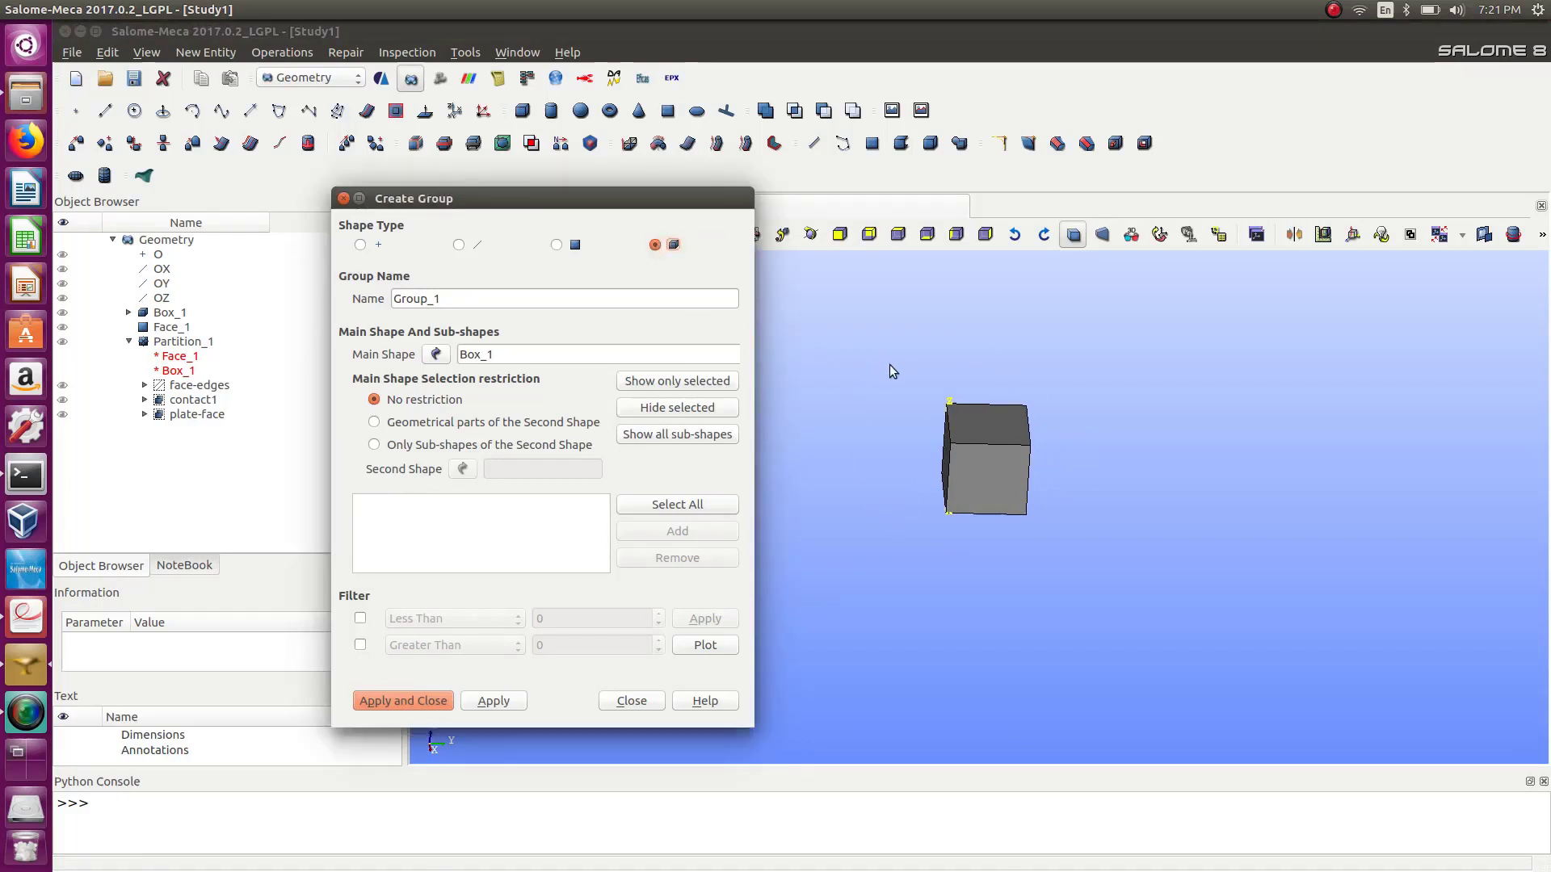
left_click_drag(893, 371, 1176, 678)
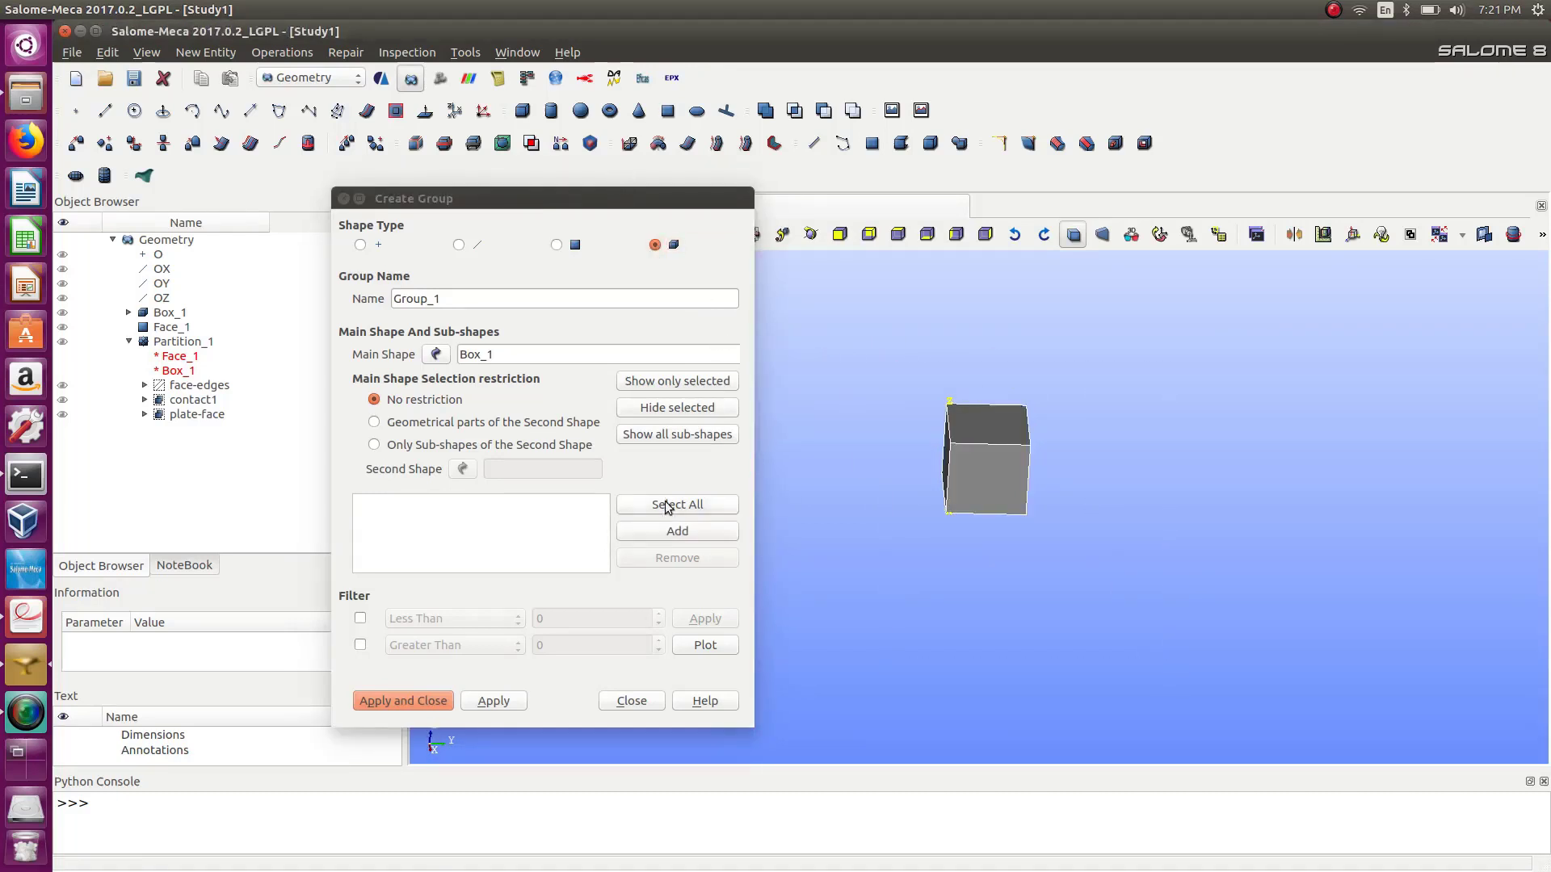
left_click(671, 533)
left_click_drag(461, 297, 370, 273)
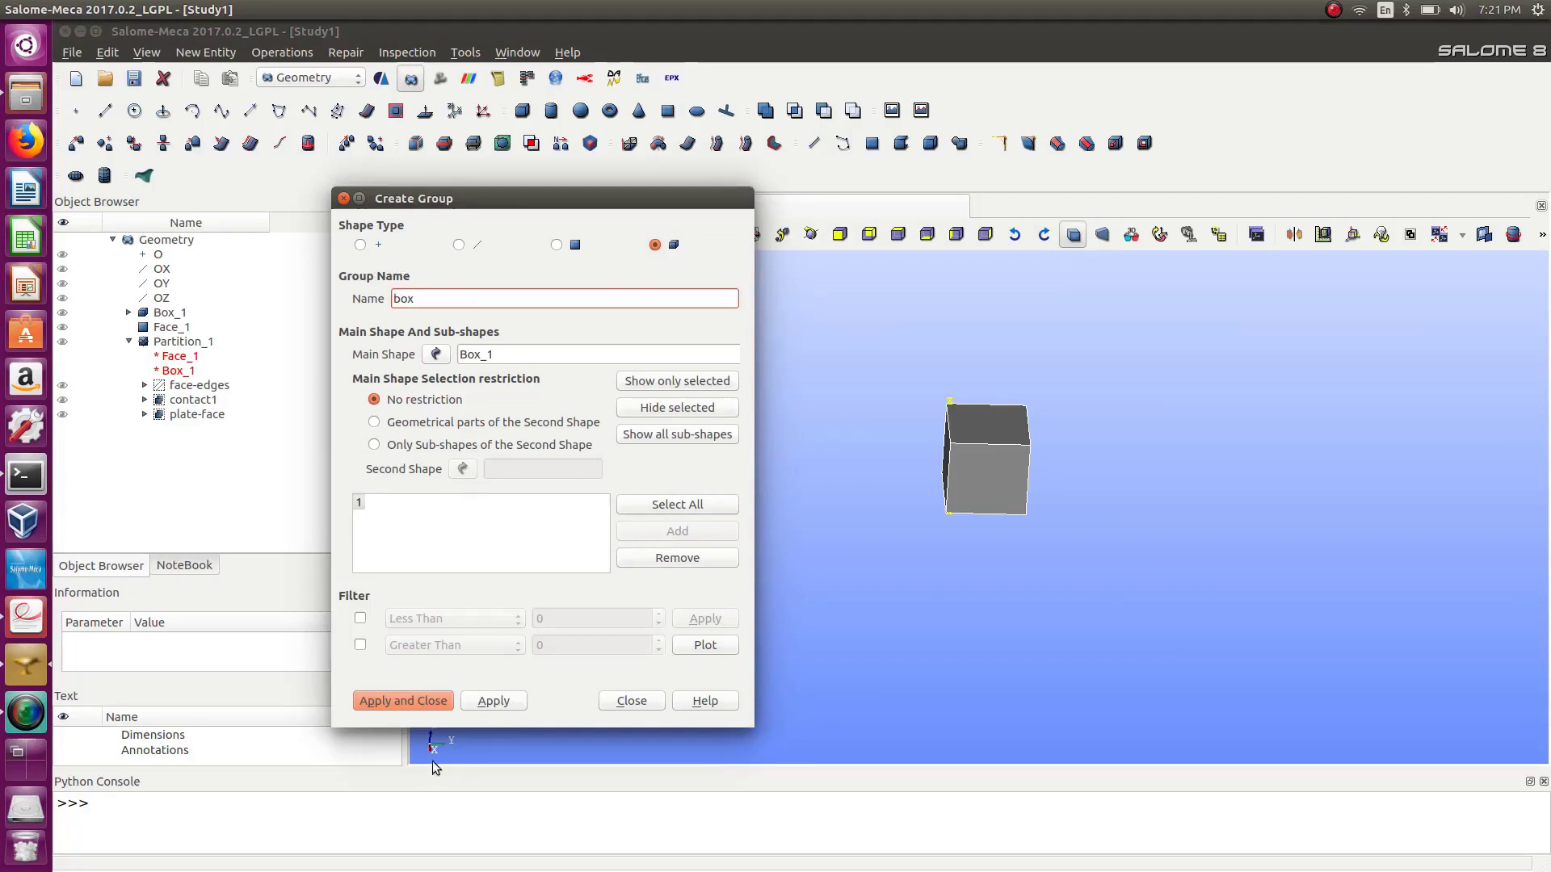
left_click(499, 701)
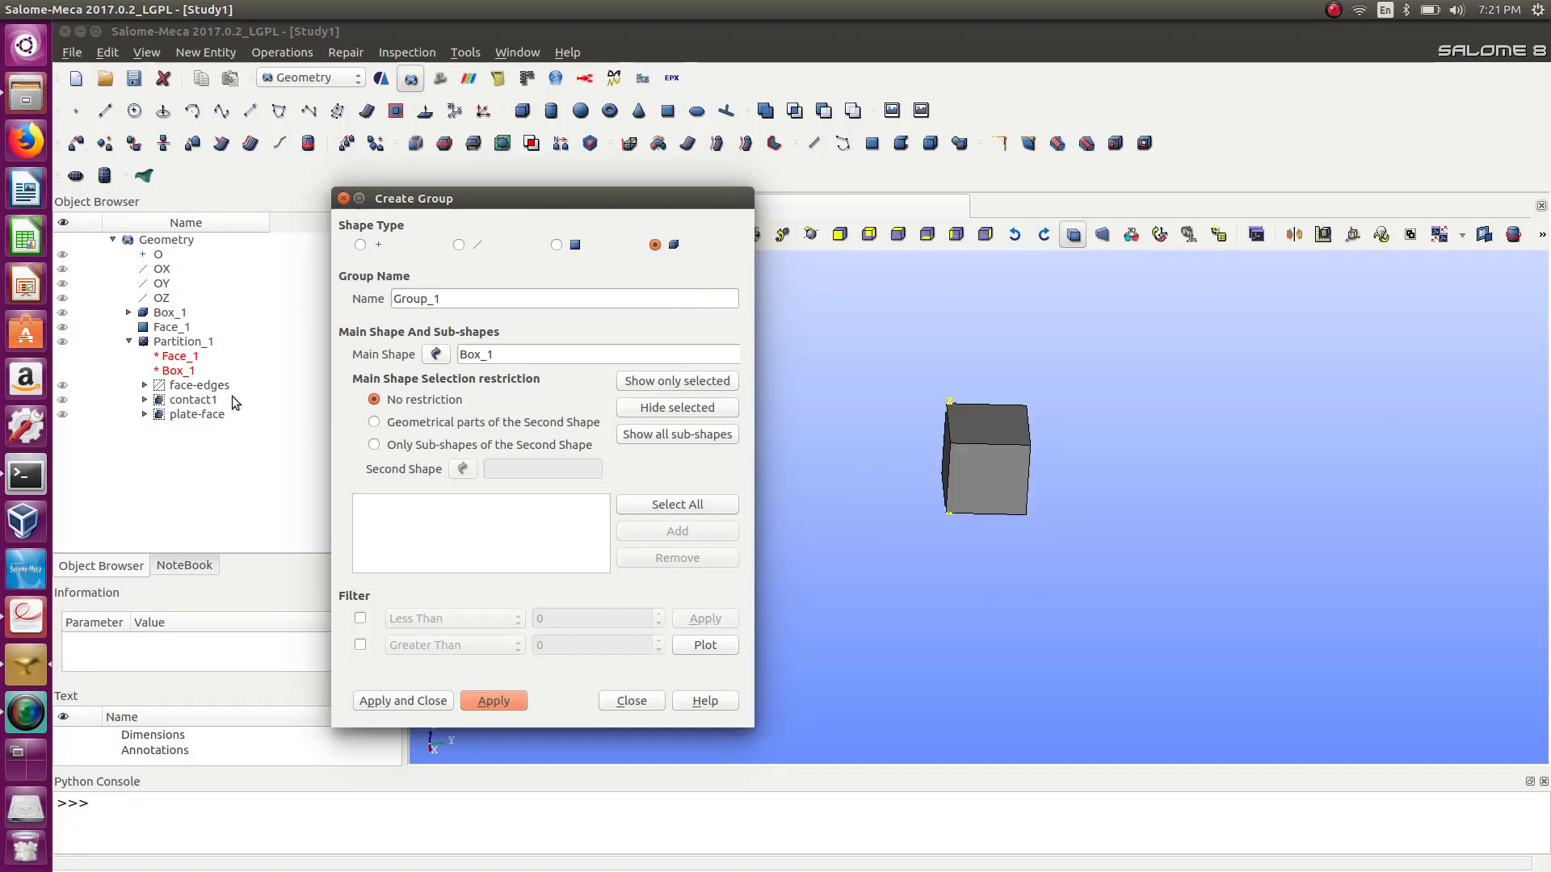
left_click(343, 198)
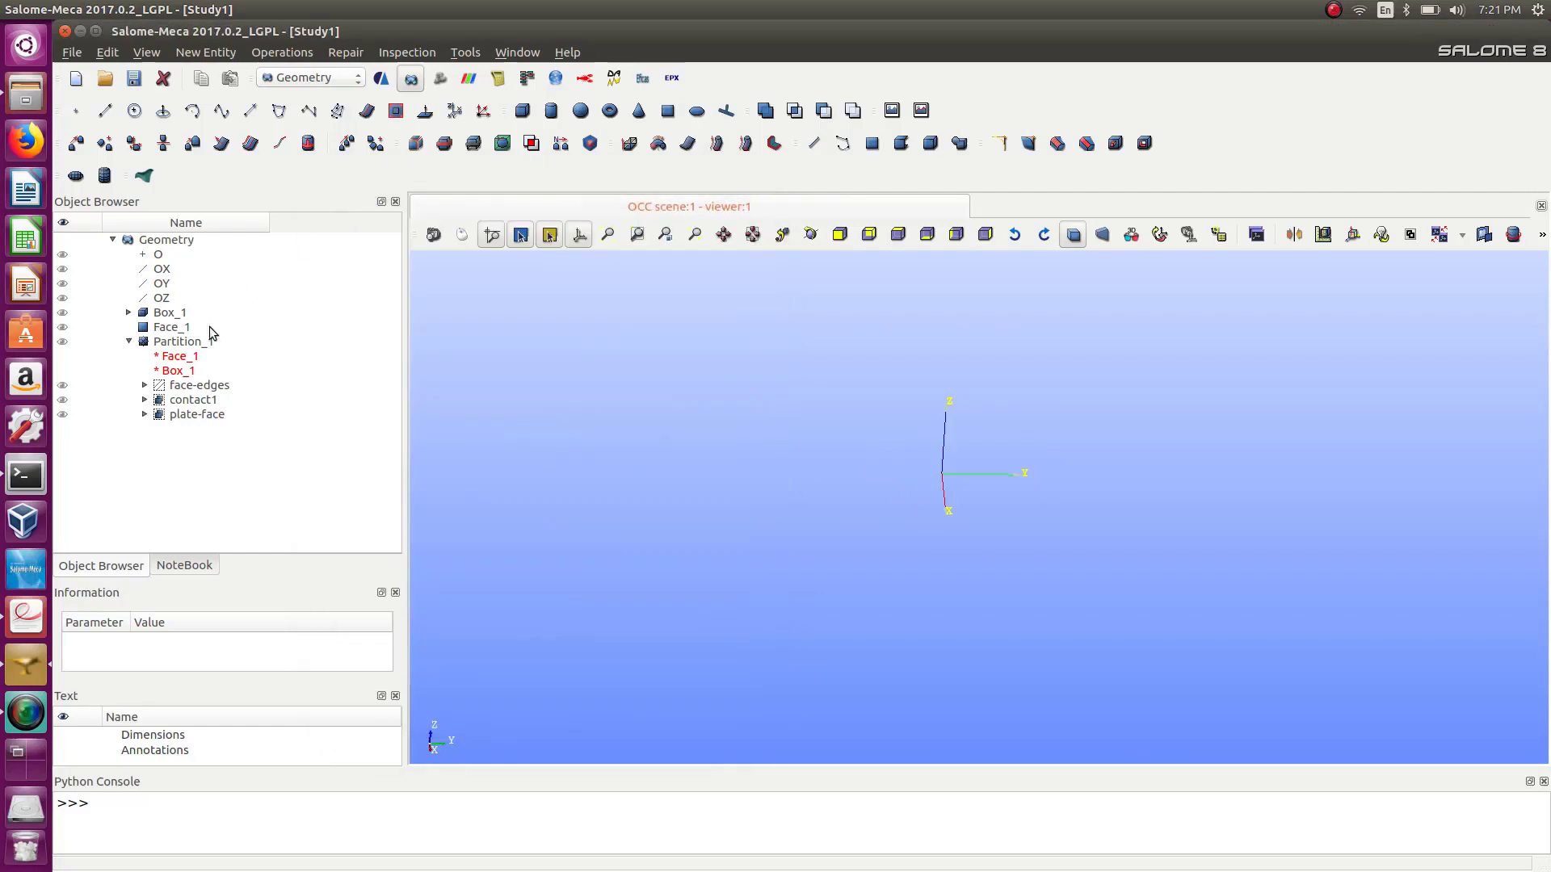
Show Partition_1 in the geometry viewer and expand Box_1 to list its groups.
left_click(63, 341)
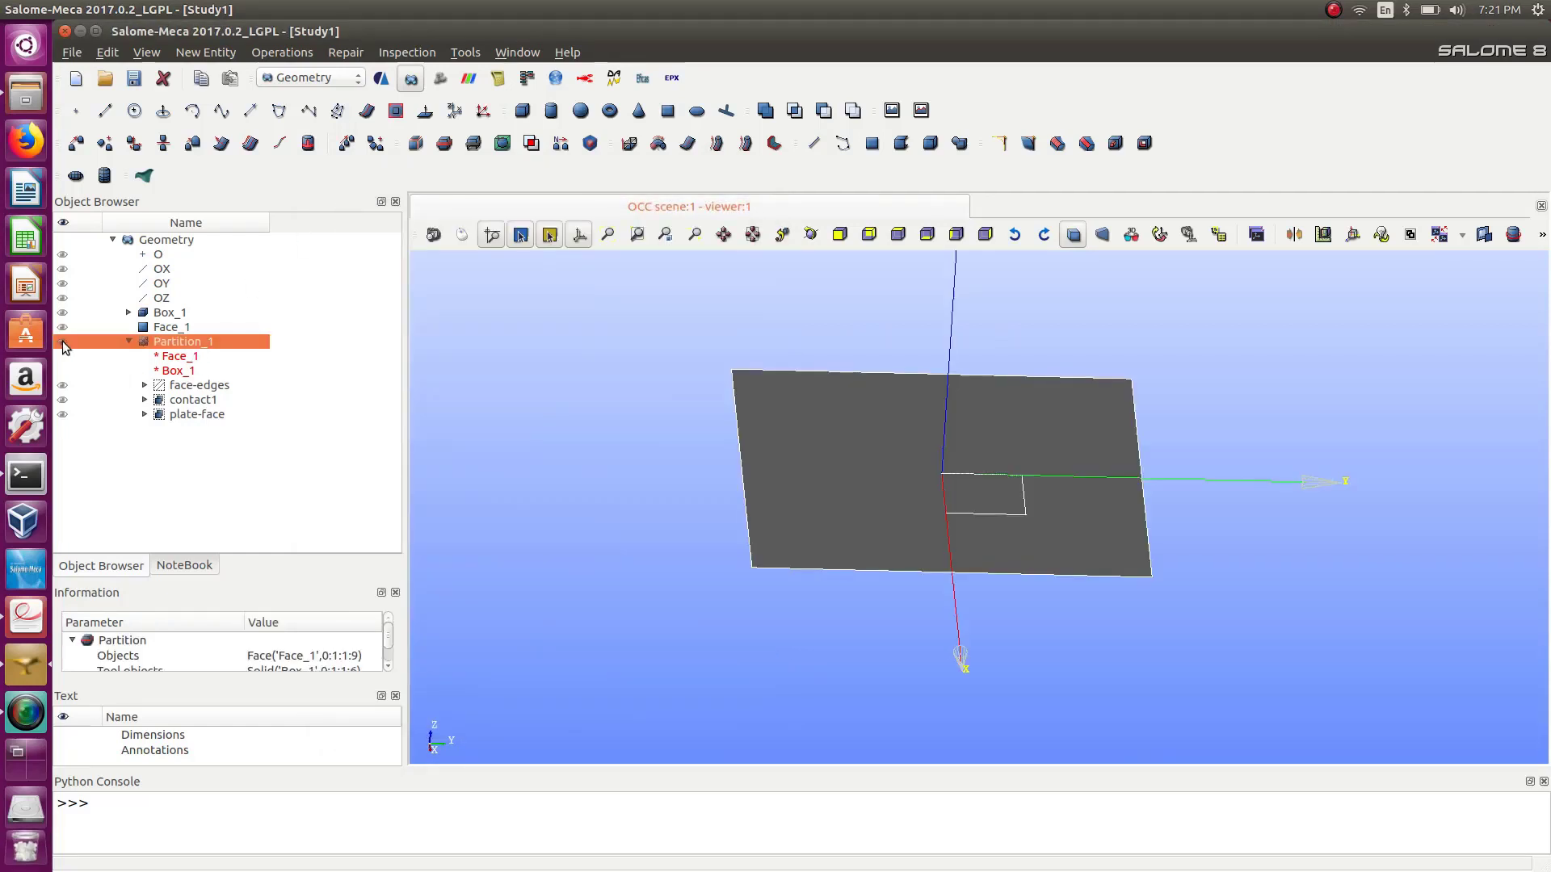
left_click(215, 55)
mouse_move(246, 128)
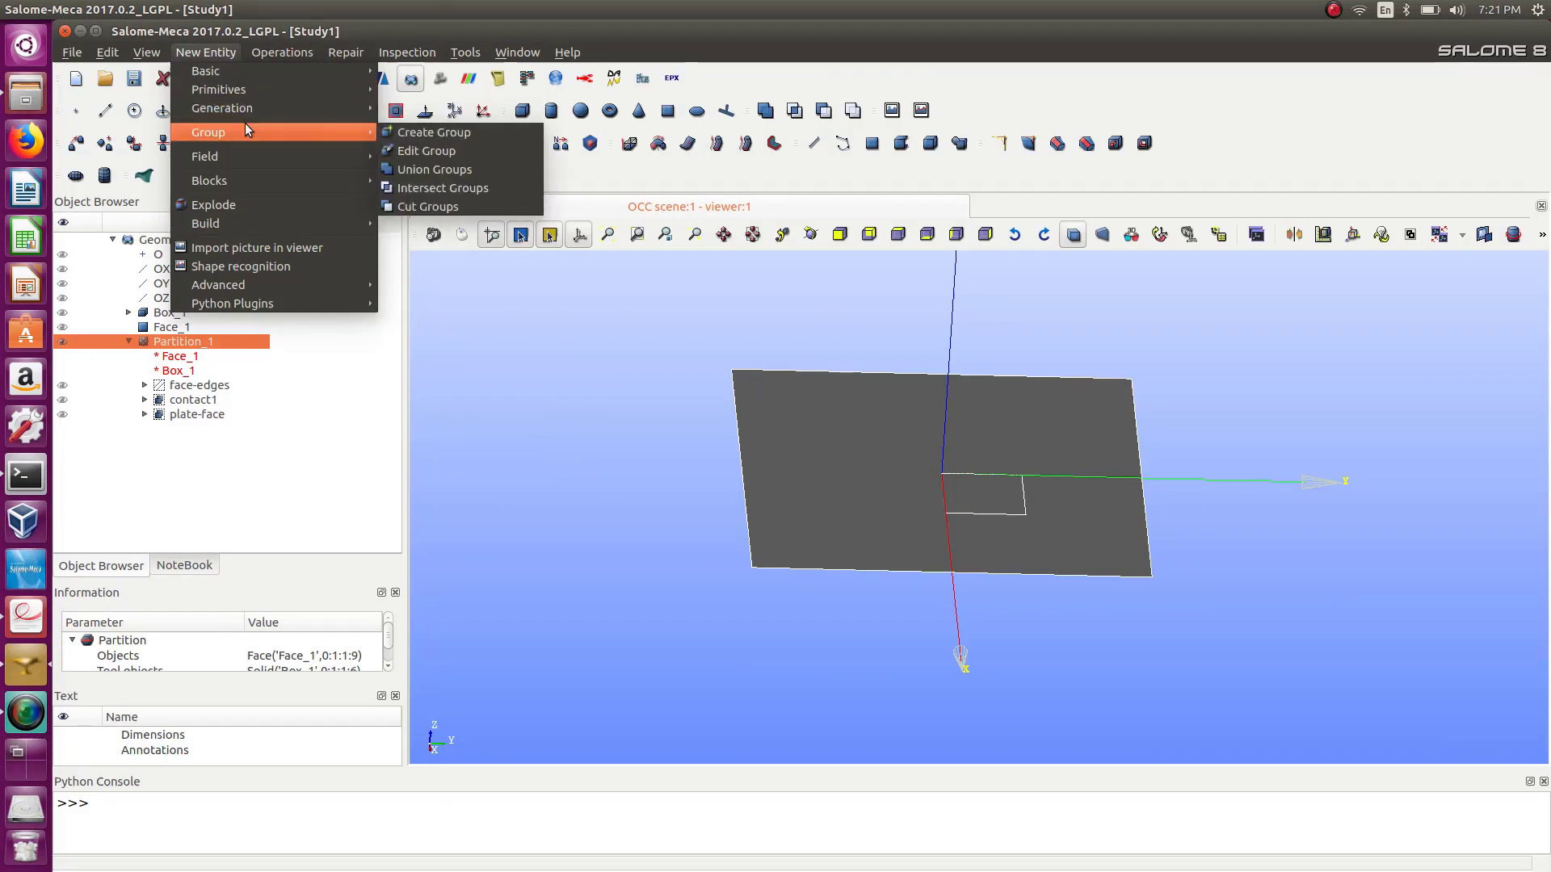
left_click(212, 51)
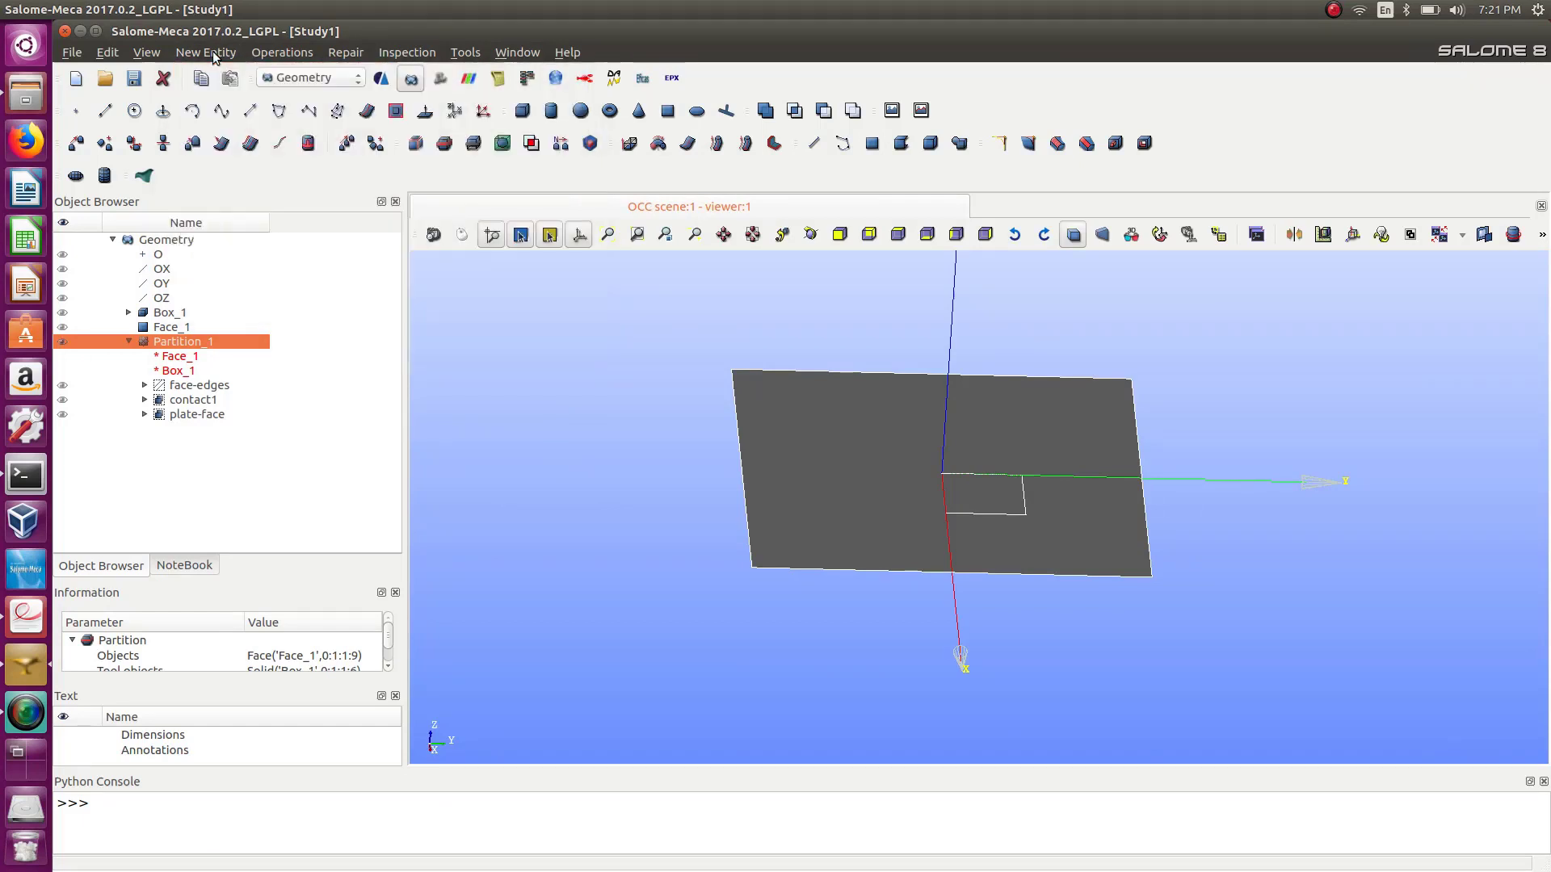
left_click(128, 313)
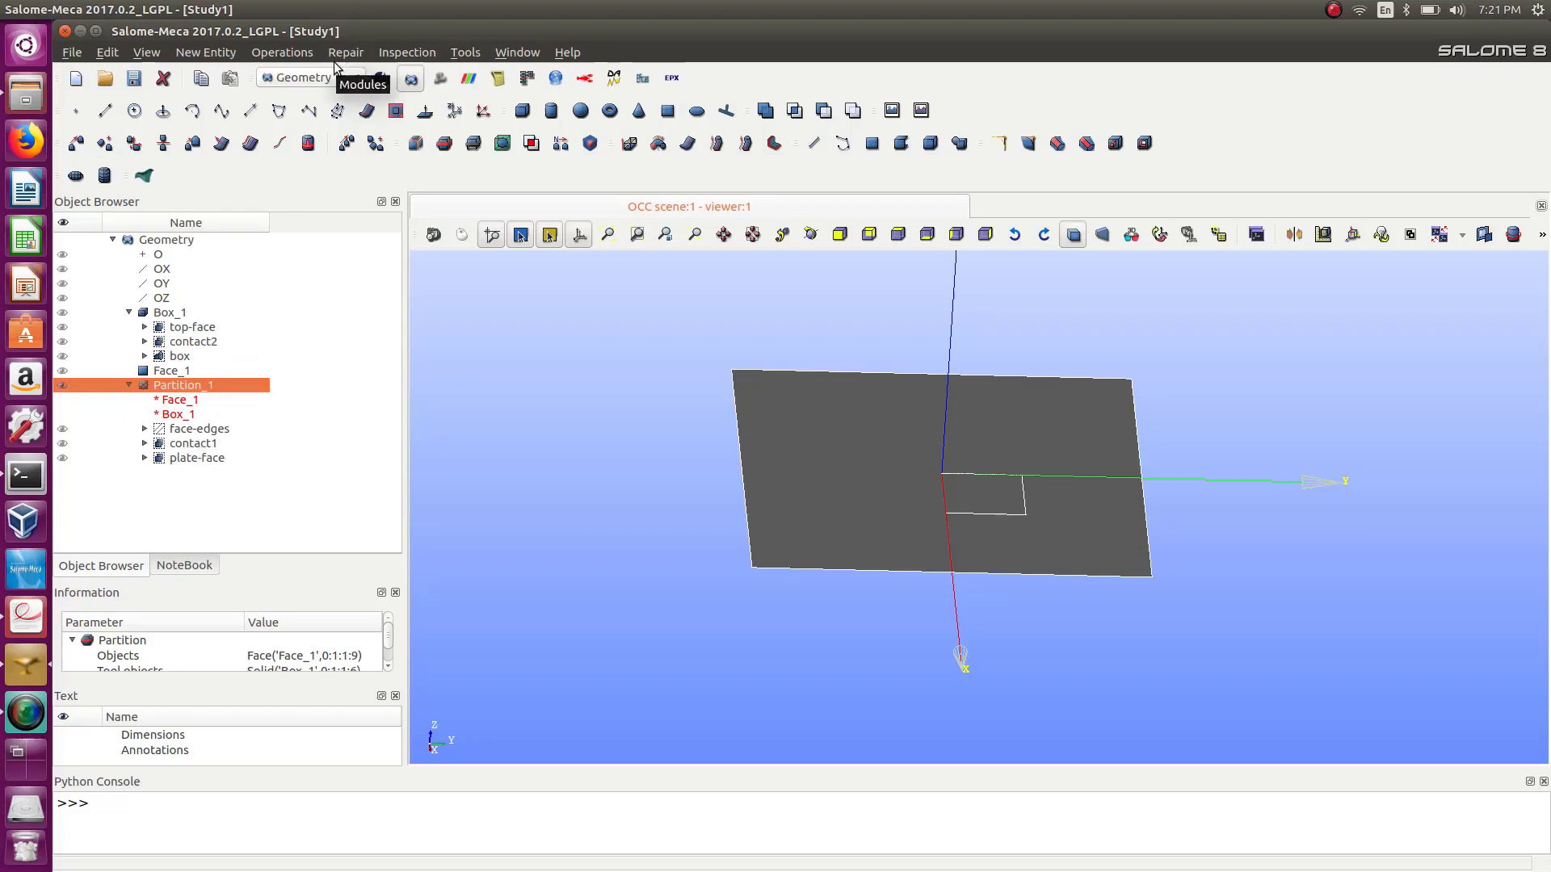
Switch to the Mesh module and save the study.
left_click(326, 80)
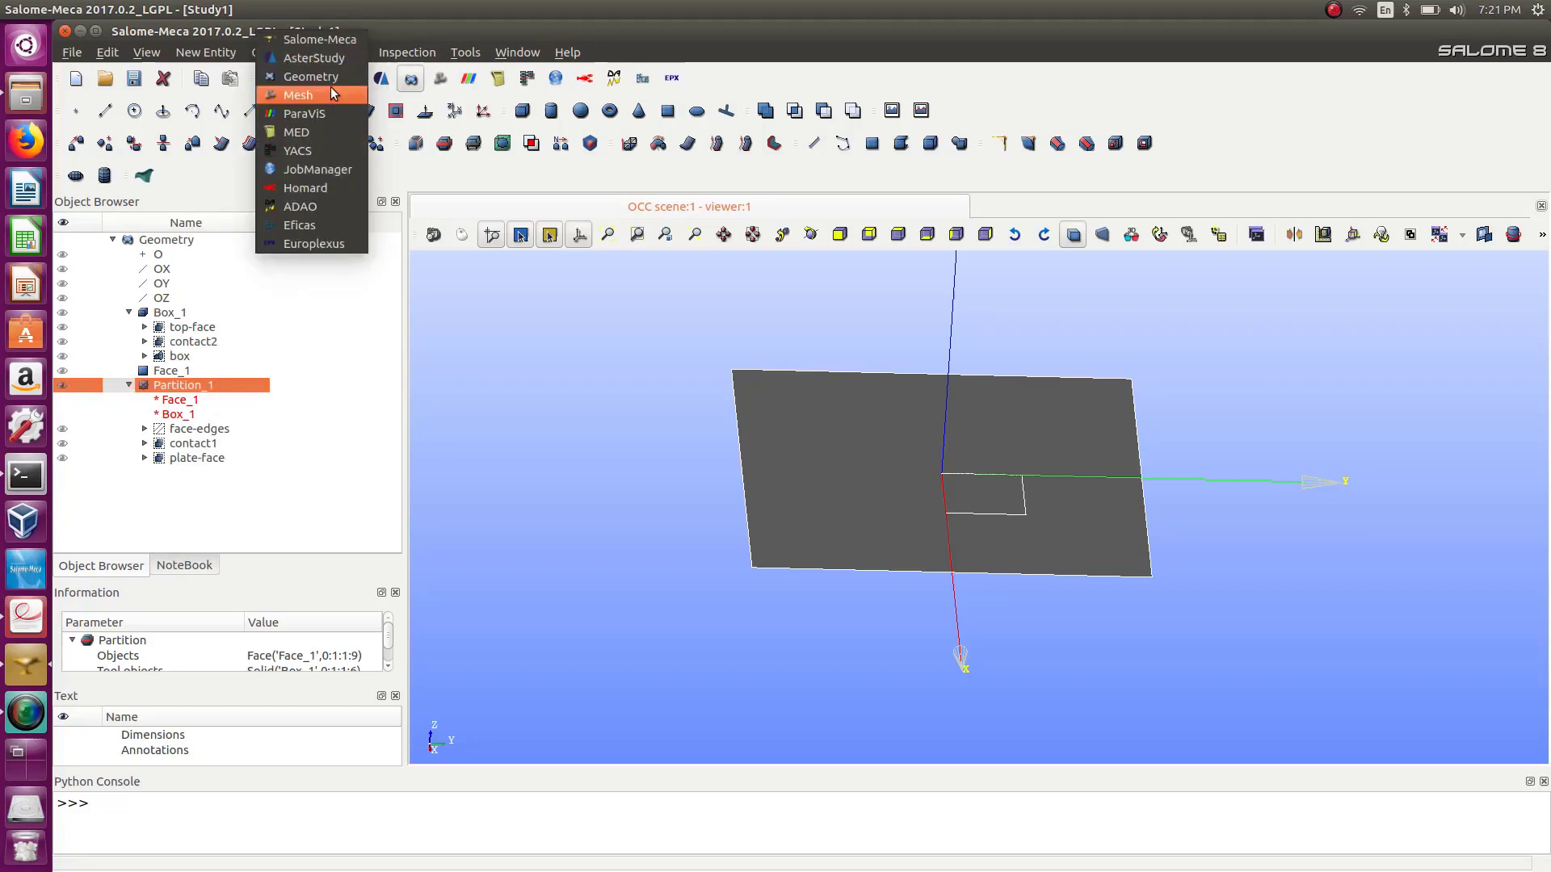
left_click(331, 92)
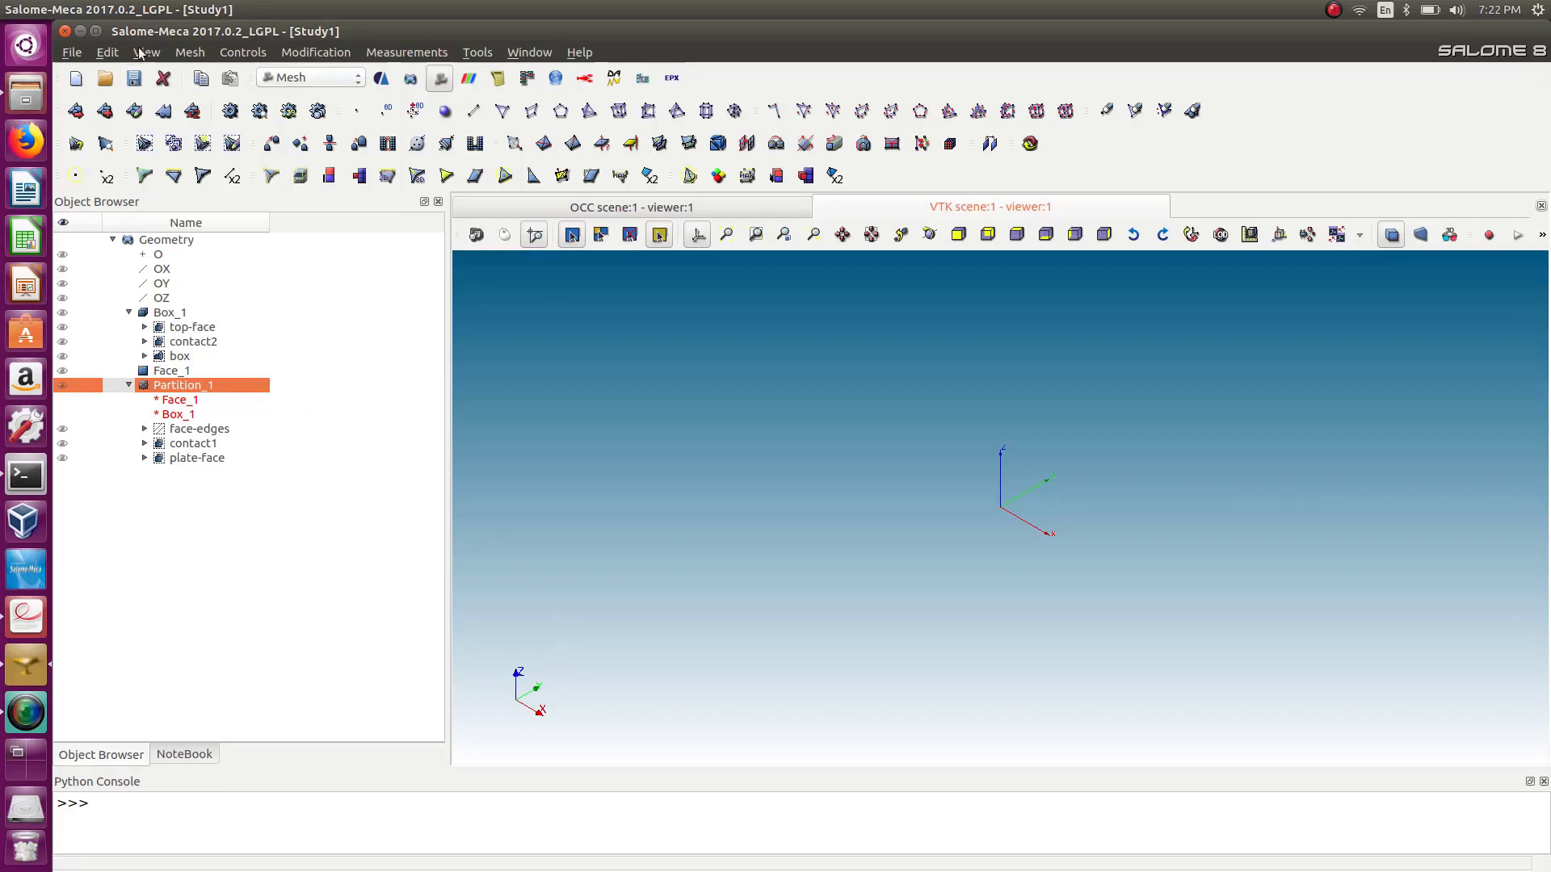
left_click(135, 77)
Start a new mesh on Partition_1 named platemesh, using the NETGEN 1D-2D algorithm.
left_click(77, 111)
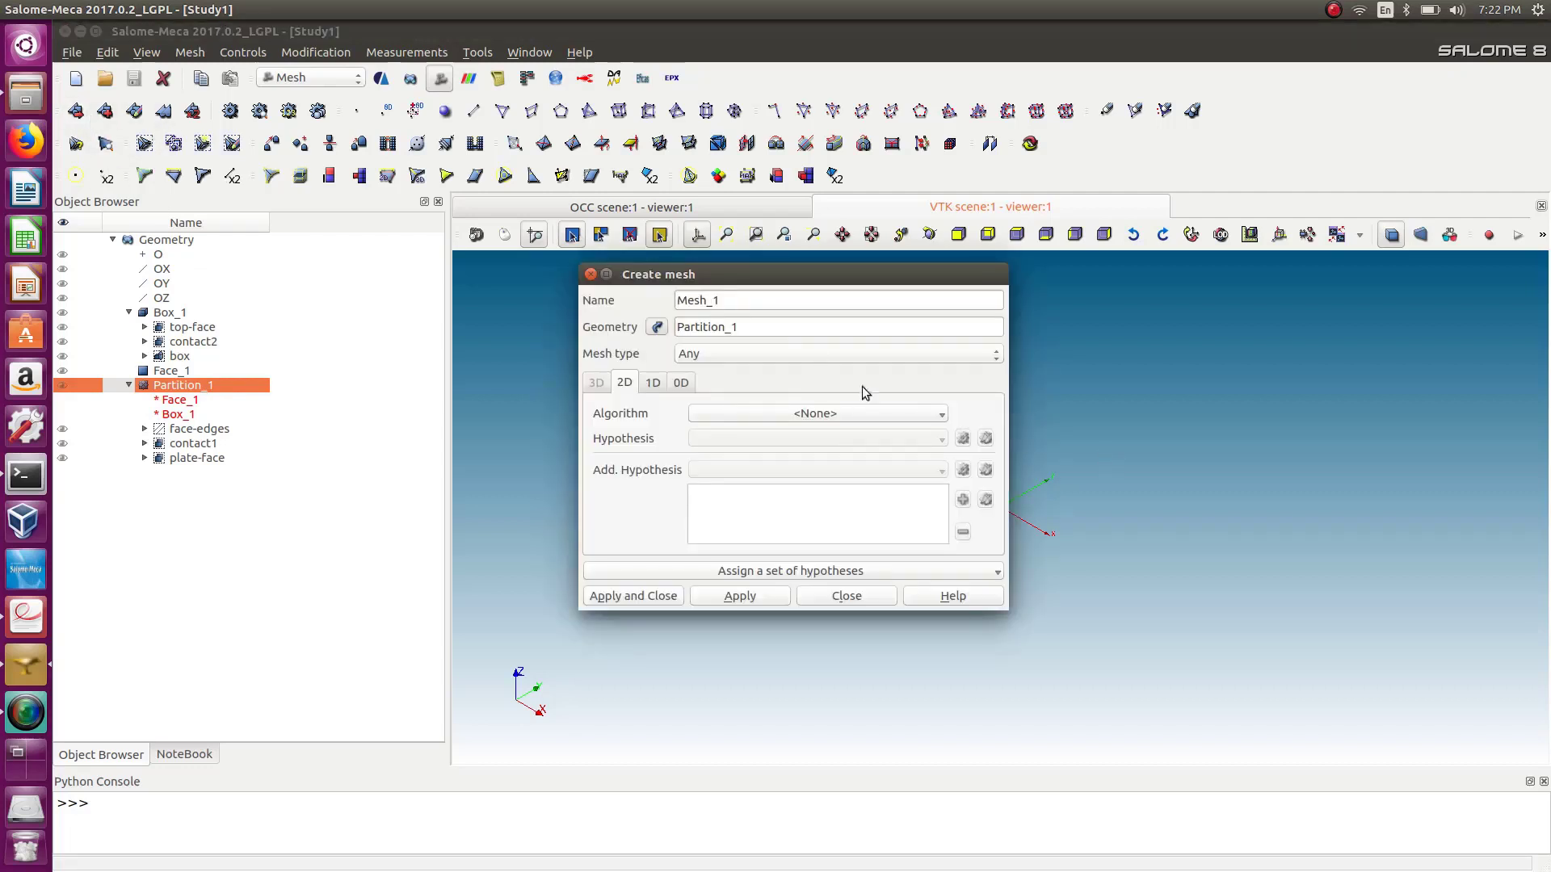
left_click(798, 413)
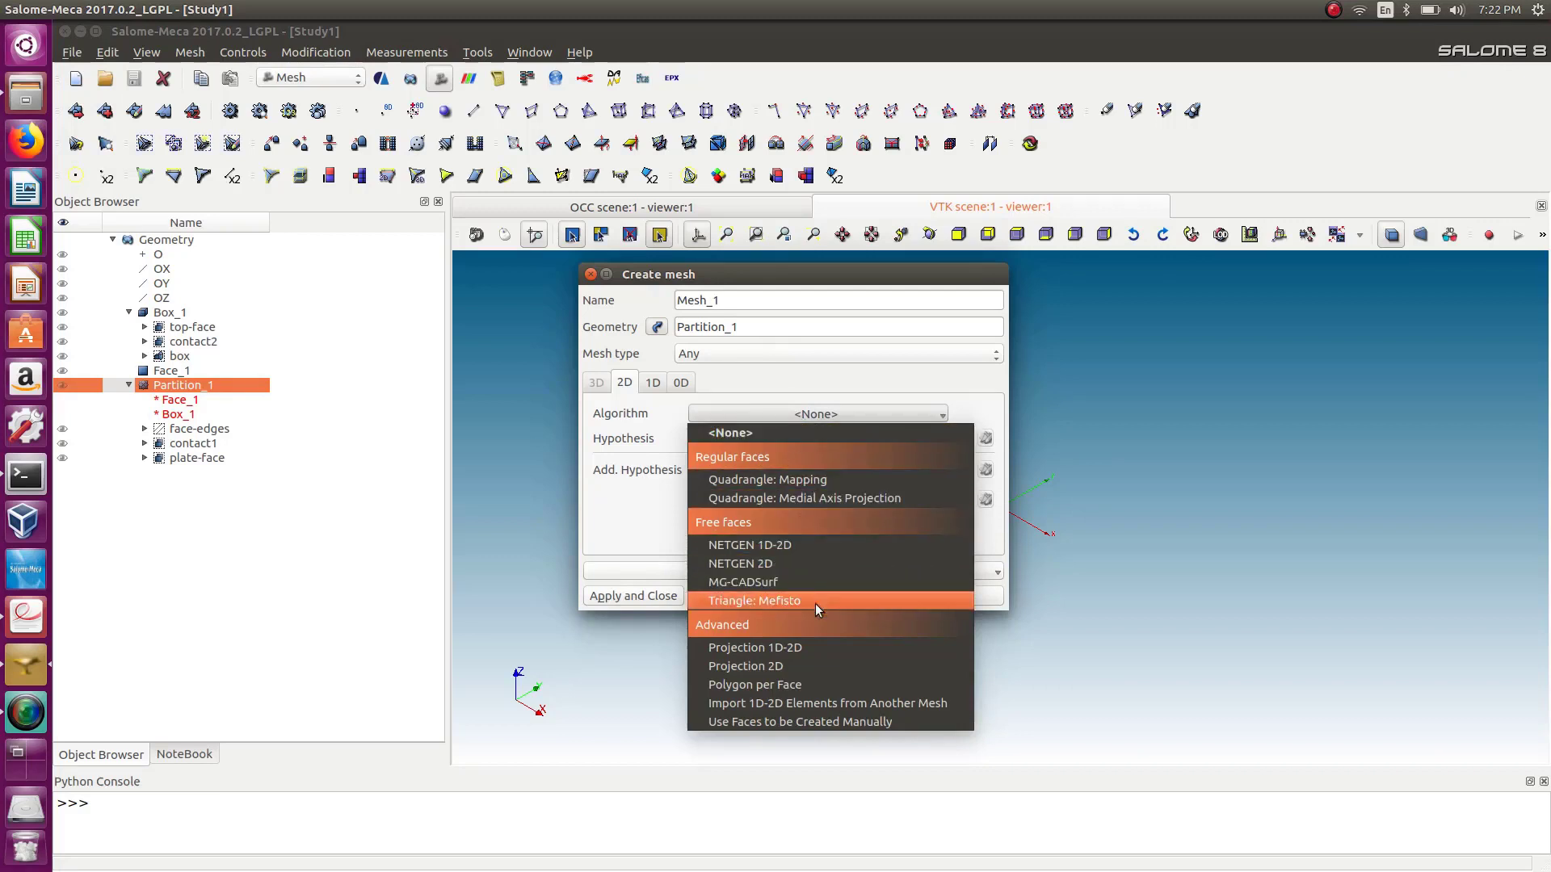
left_click(808, 544)
left_click_drag(745, 303, 645, 288)
type("platemesh")
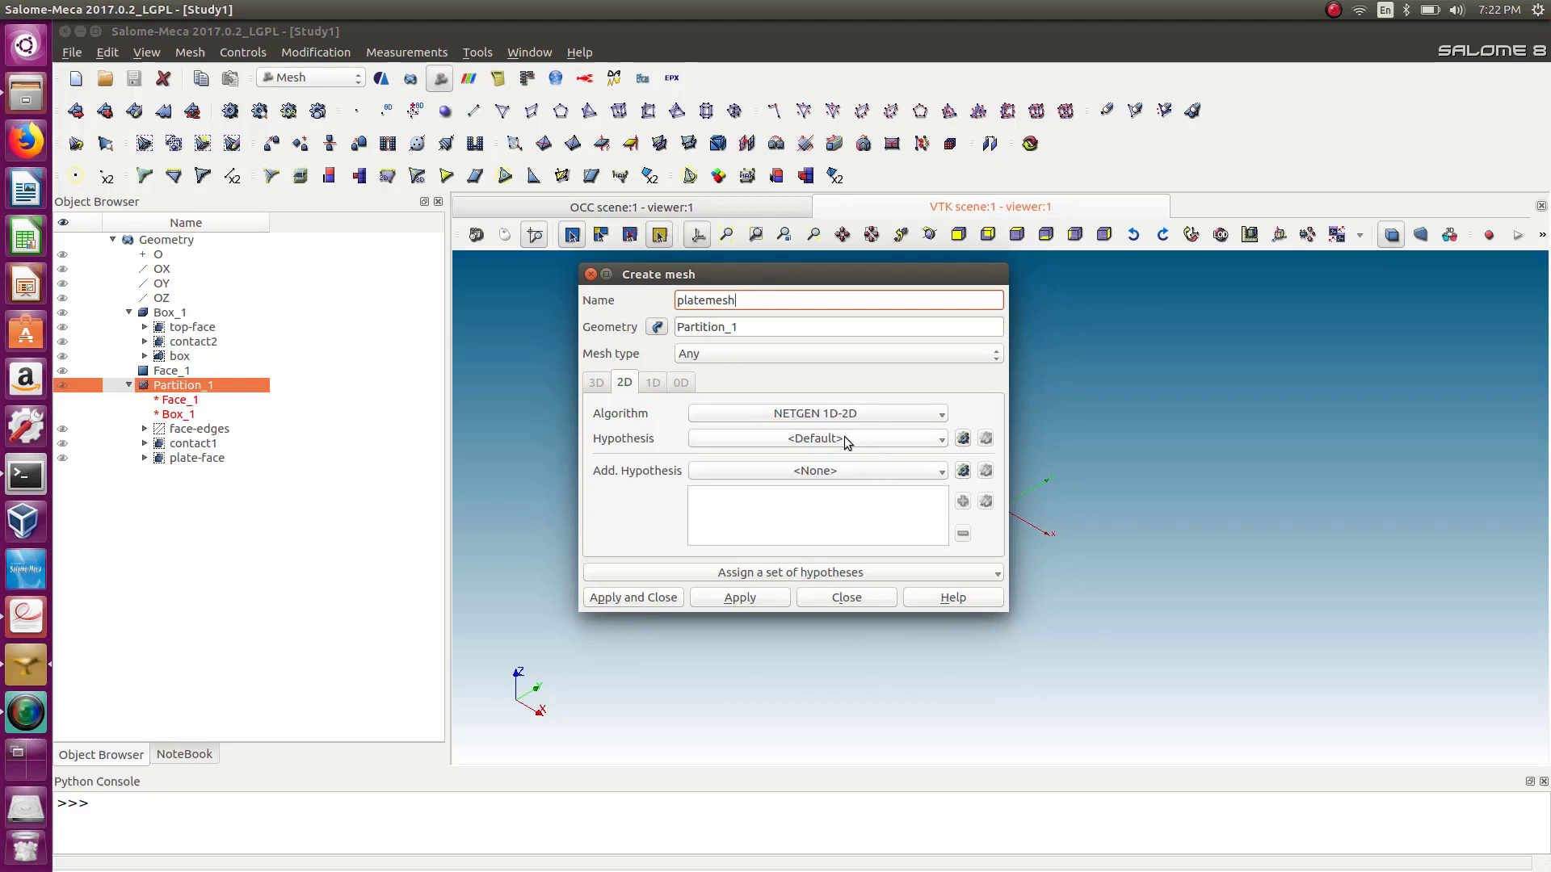
Add a NETGEN 2D Parameters hypothesis to platemesh and open its local size settings.
left_click(964, 438)
left_click(1050, 443)
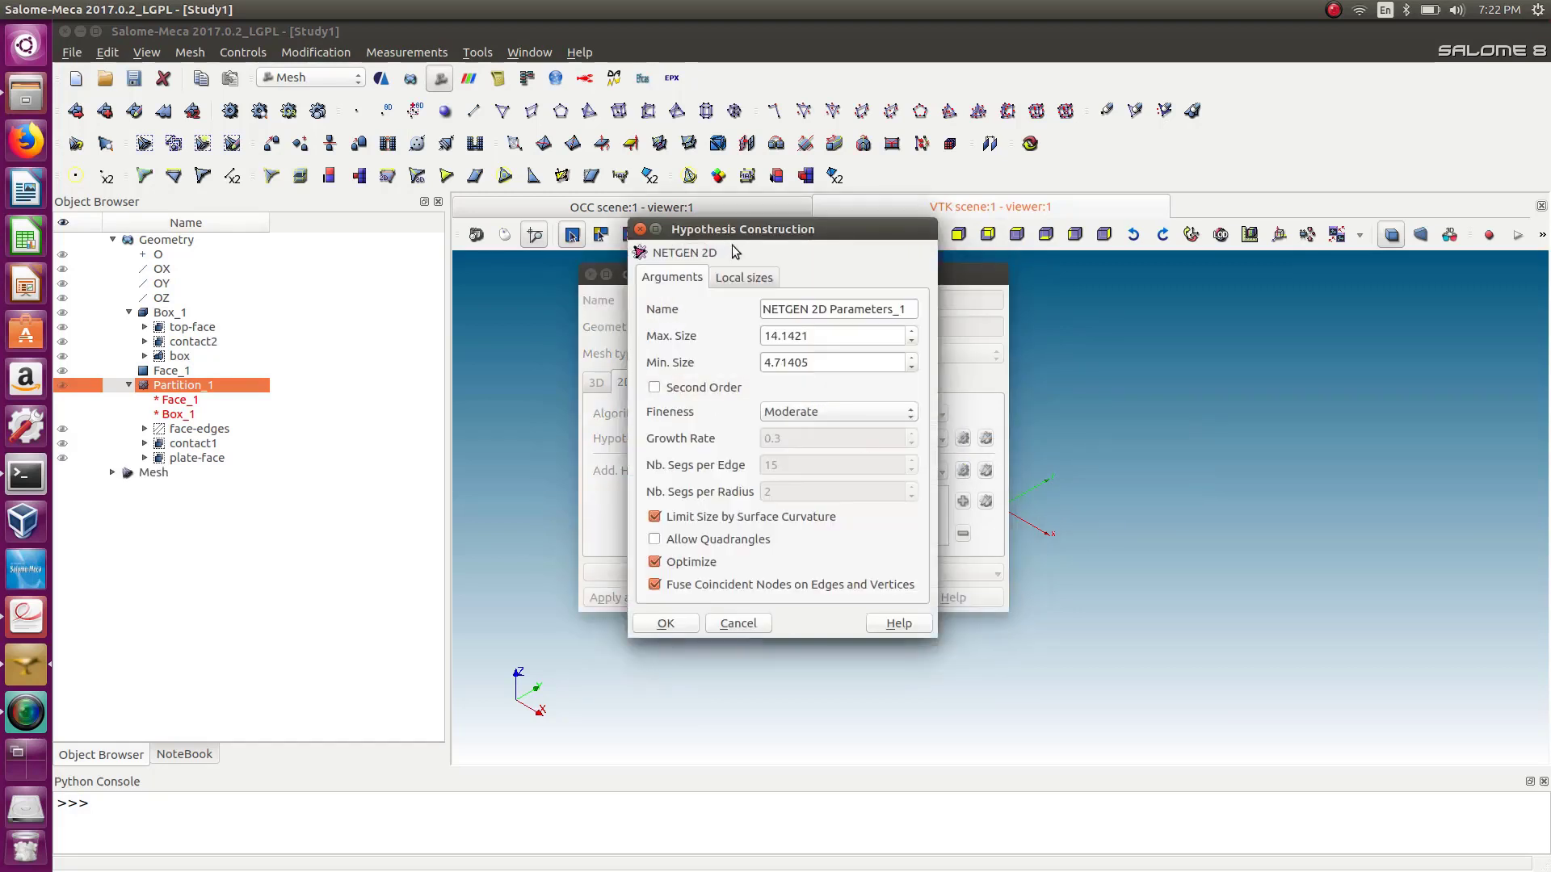
double_click(749, 235)
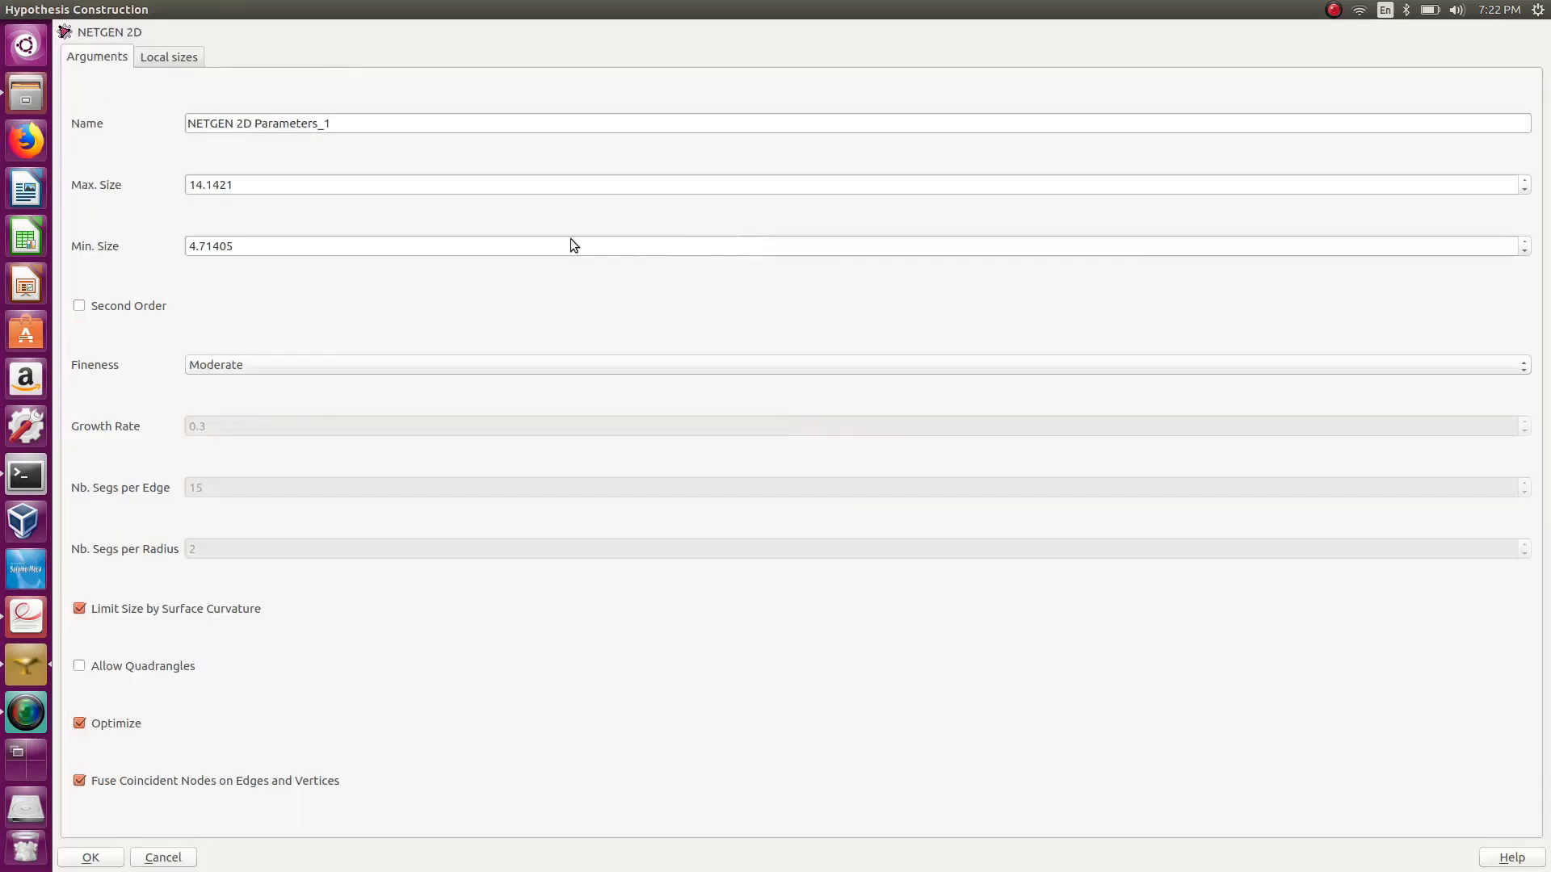
left_click_drag(867, 12, 502, 186)
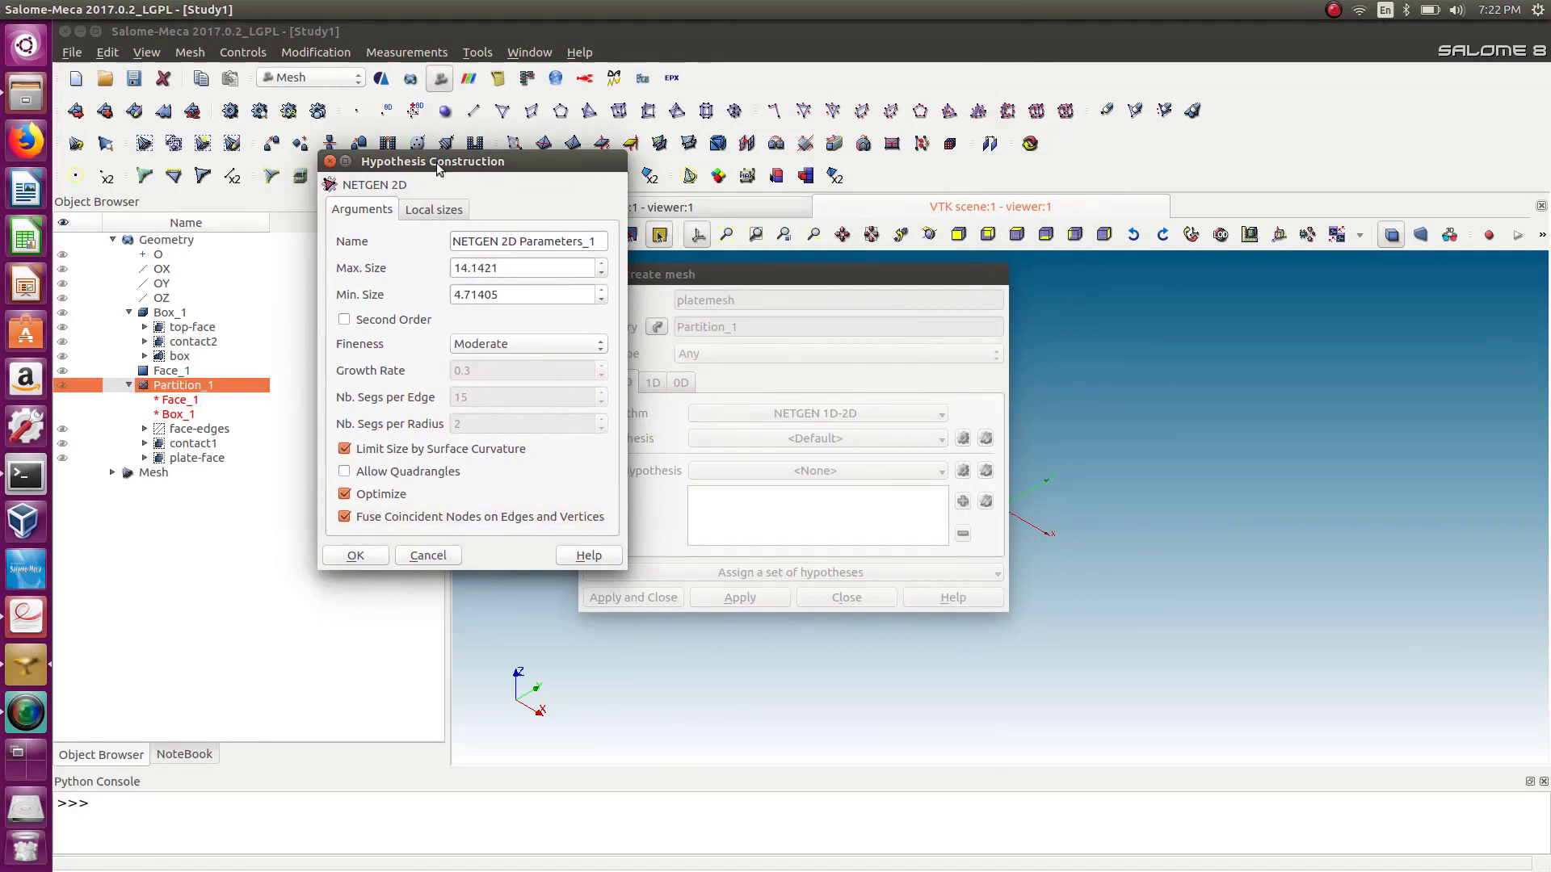
left_click(434, 210)
left_click_drag(806, 268, 636, 253)
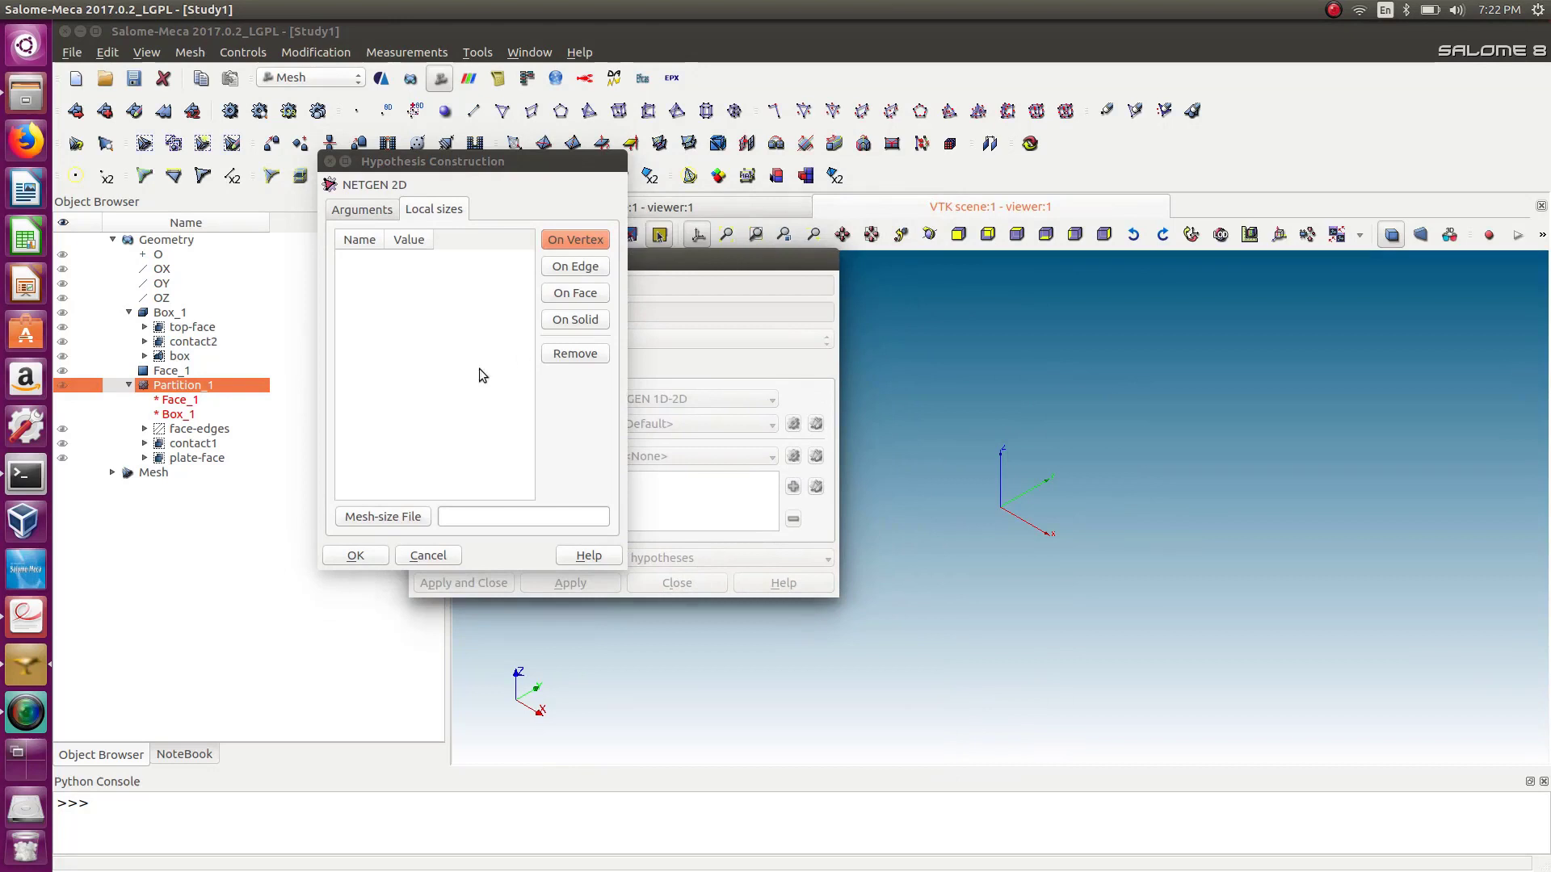
Display Partition_1 in the mesh viewer while keeping the hypothesis settings open.
left_click(63, 385)
left_click(1086, 549)
scroll(1024, 510, "up", 8)
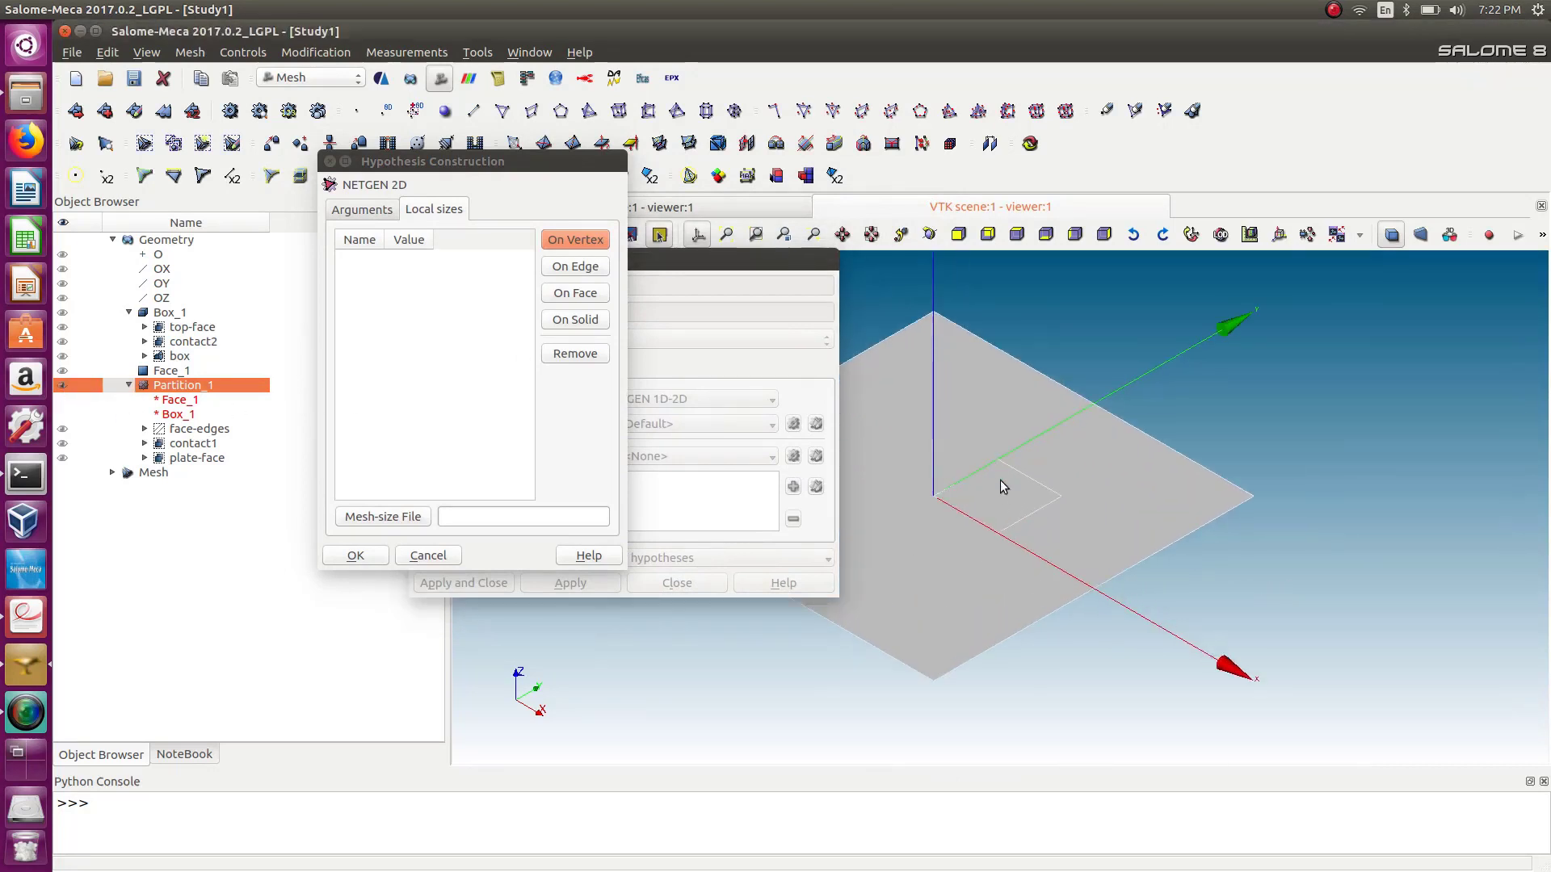
scroll(1000, 486, "up", 2)
scroll(1011, 454, "up", 1)
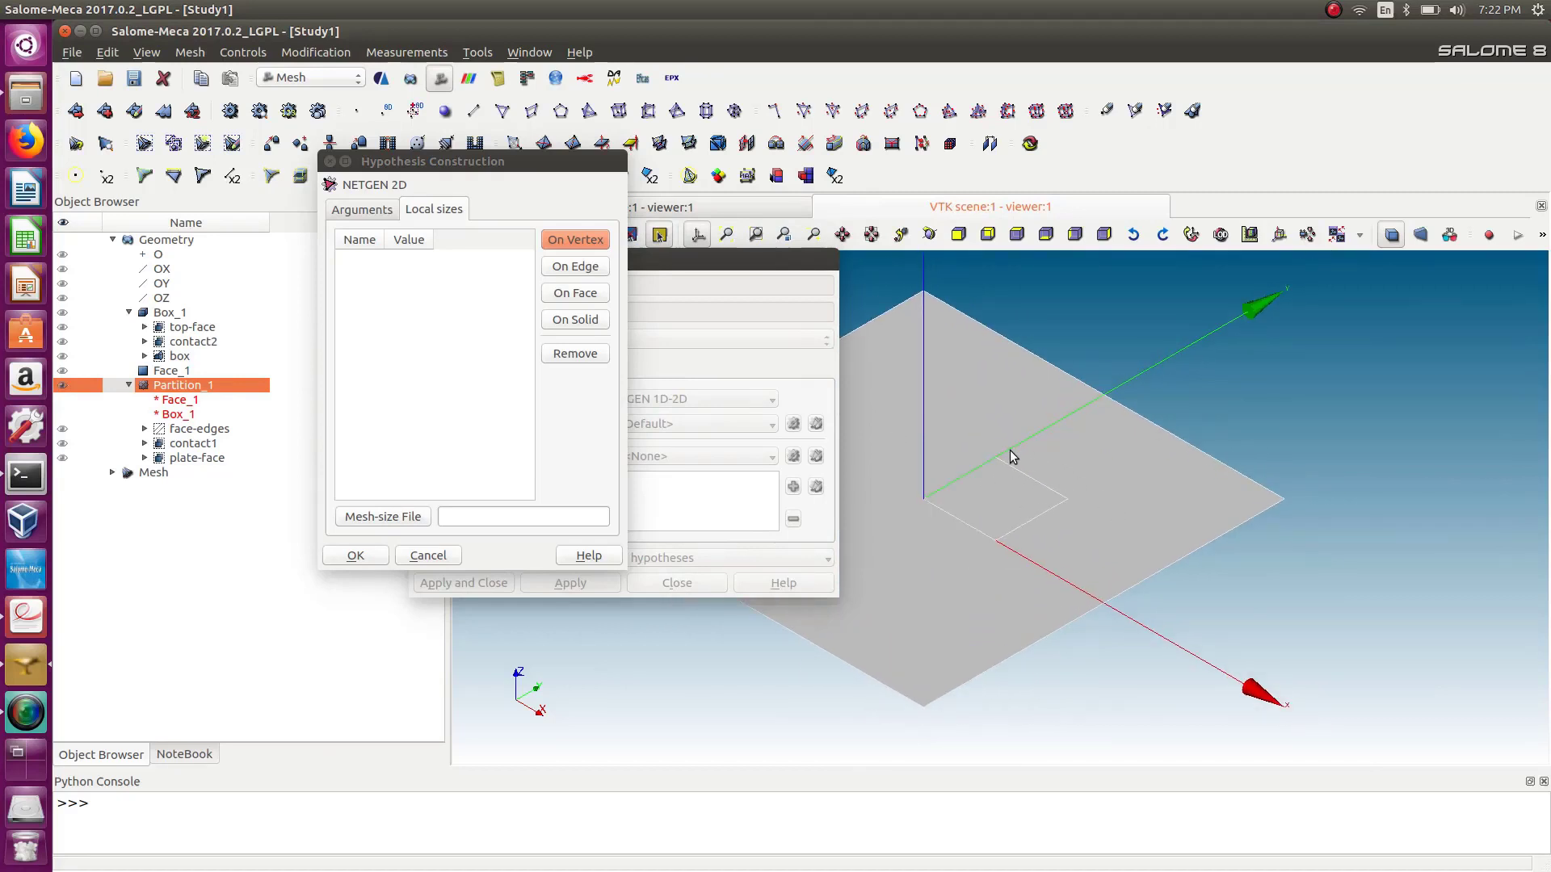
Add the contact1 face group to the local sizes and remove the unwanted Partition_1 entry.
left_click(580, 295)
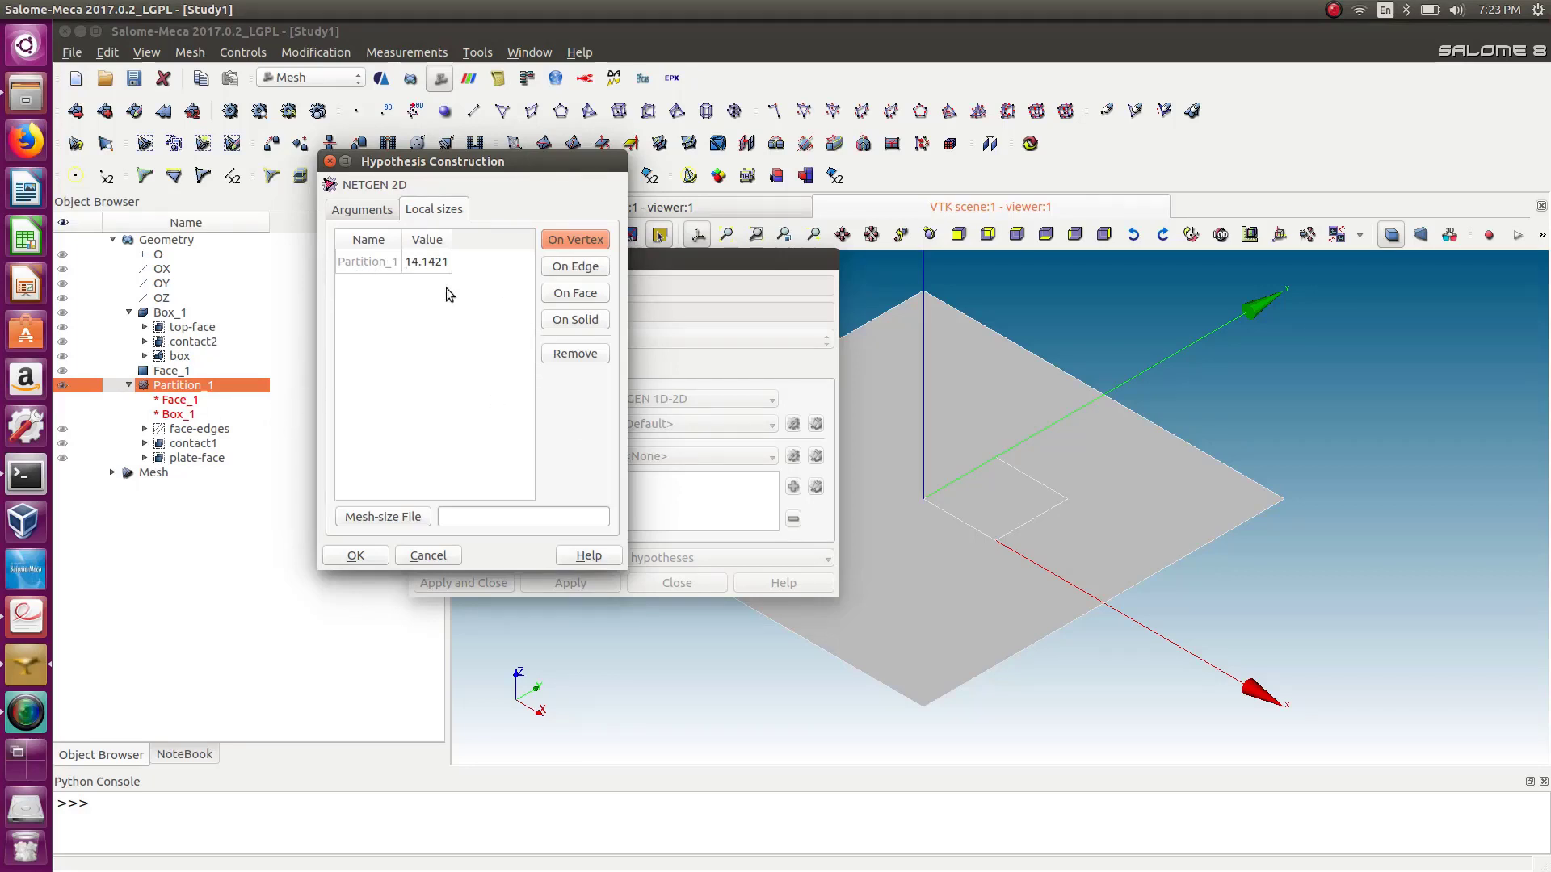
left_click(191, 444)
left_click(161, 448)
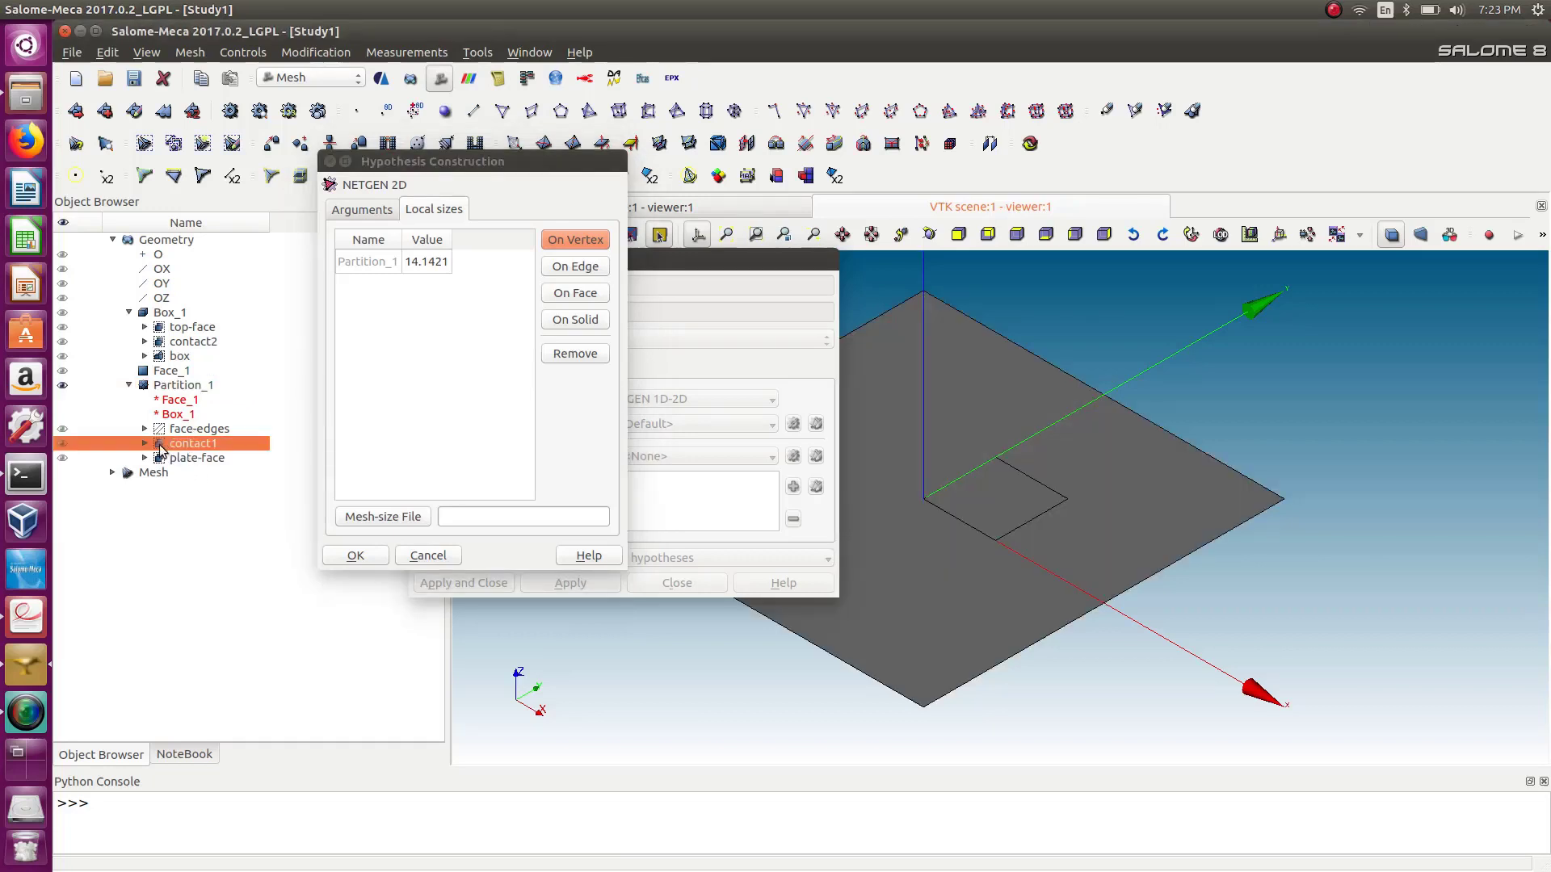
left_click(575, 292)
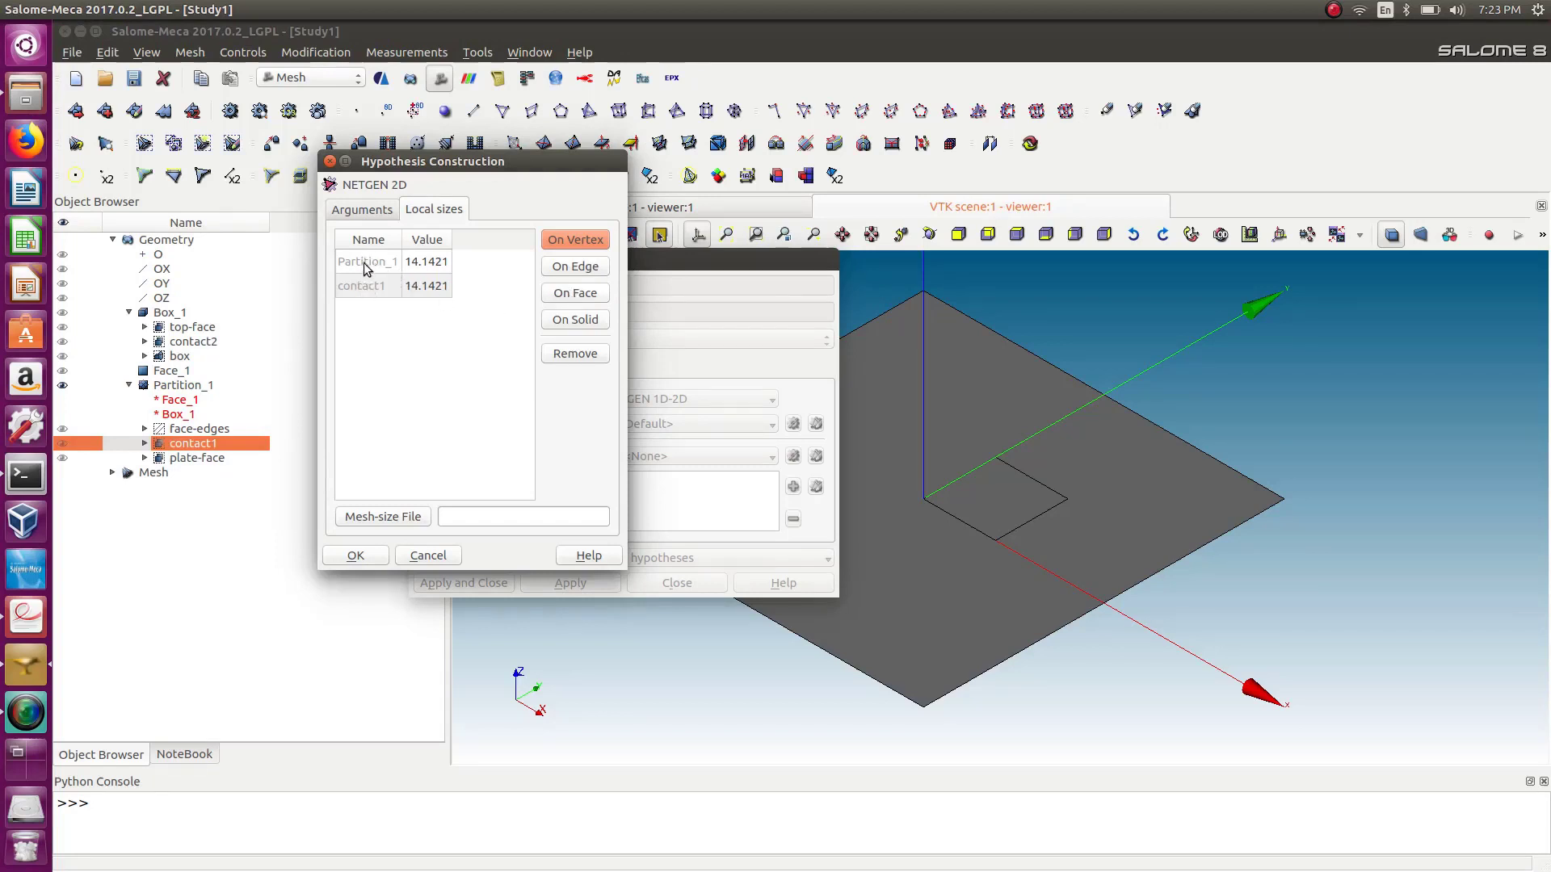
left_click(576, 351)
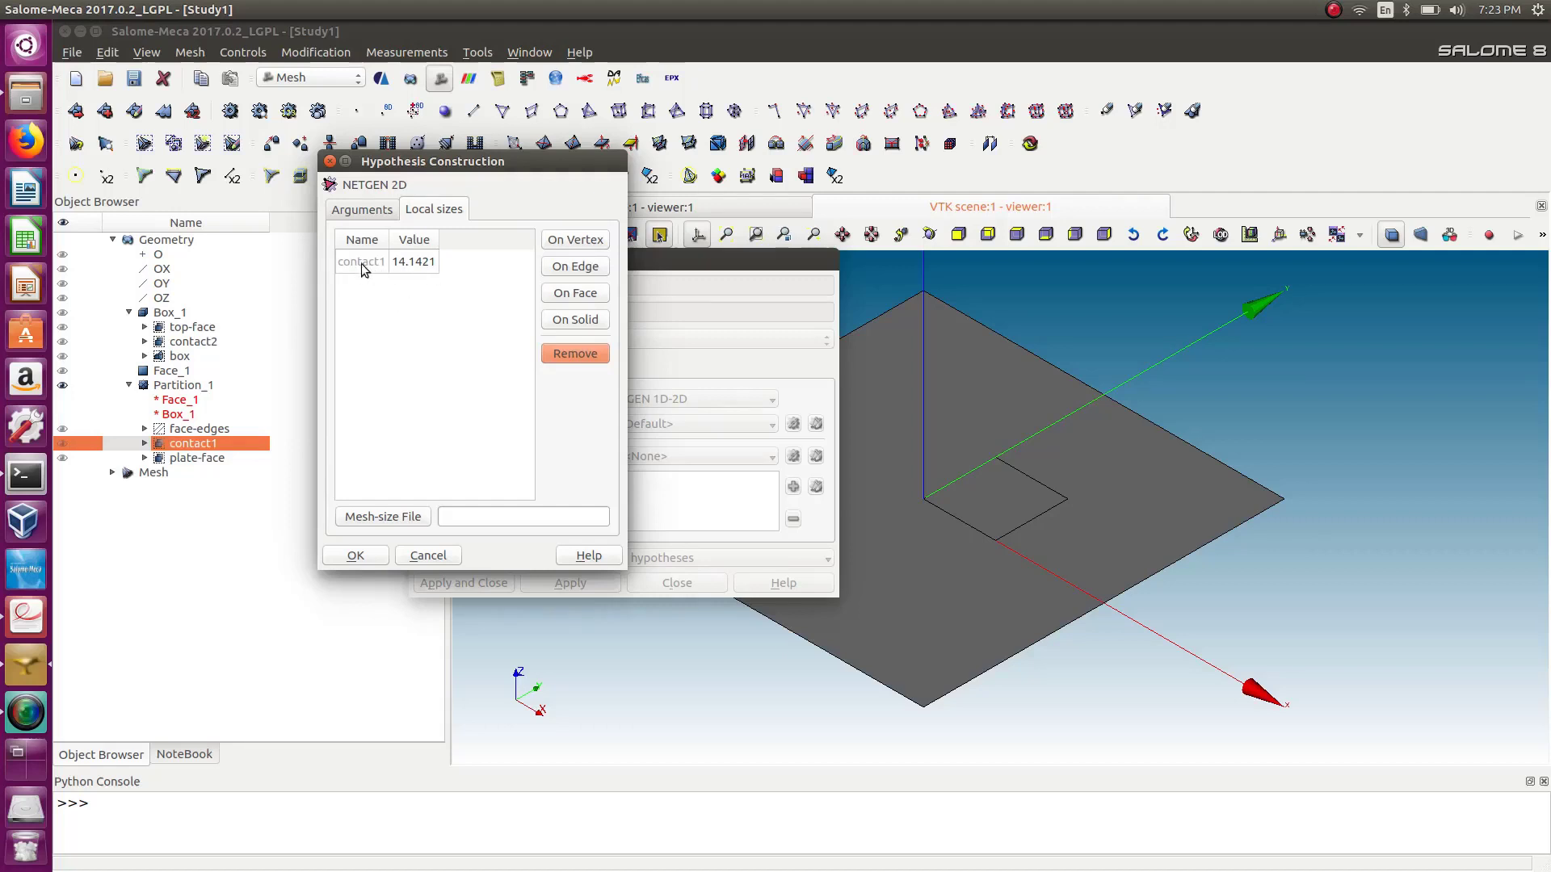
Set contact1's local size to 2, accept the hypothesis and create platemesh.
double_click(414, 265)
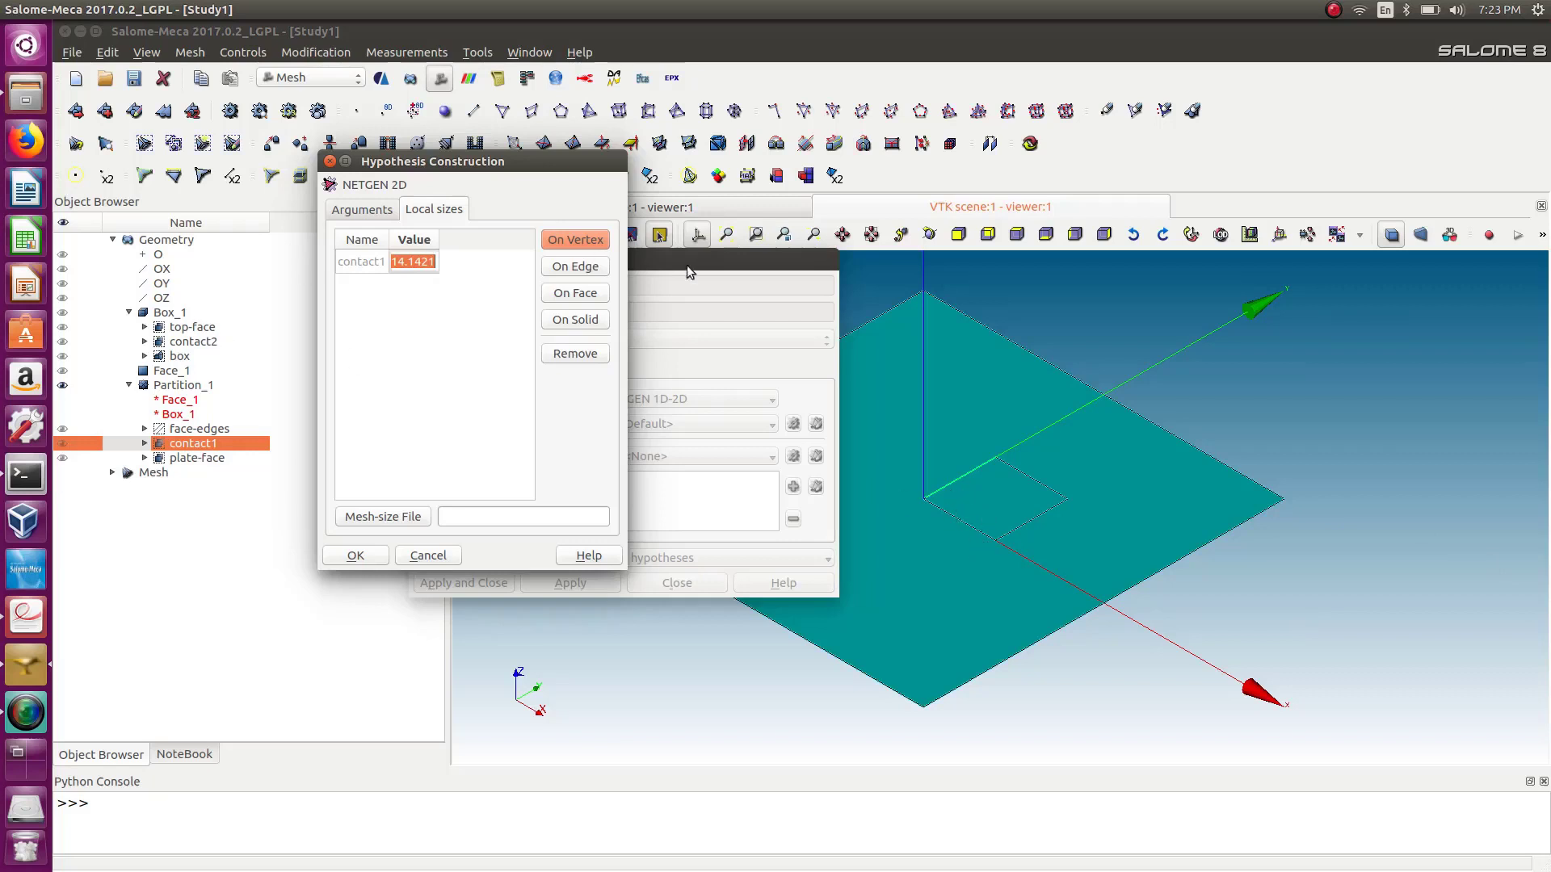
type("2")
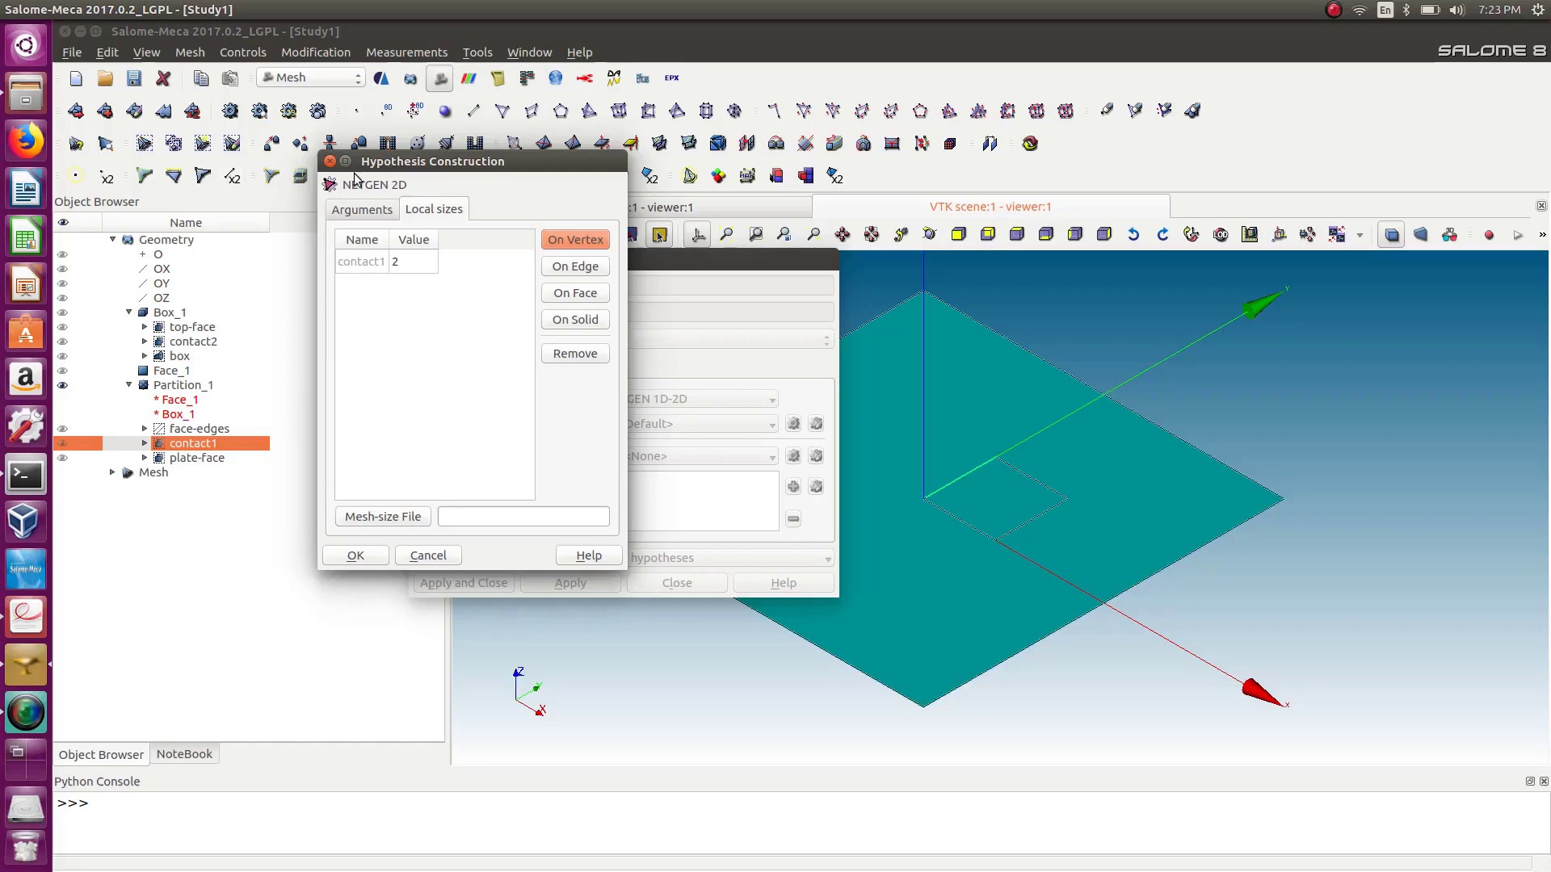
left_click(365, 560)
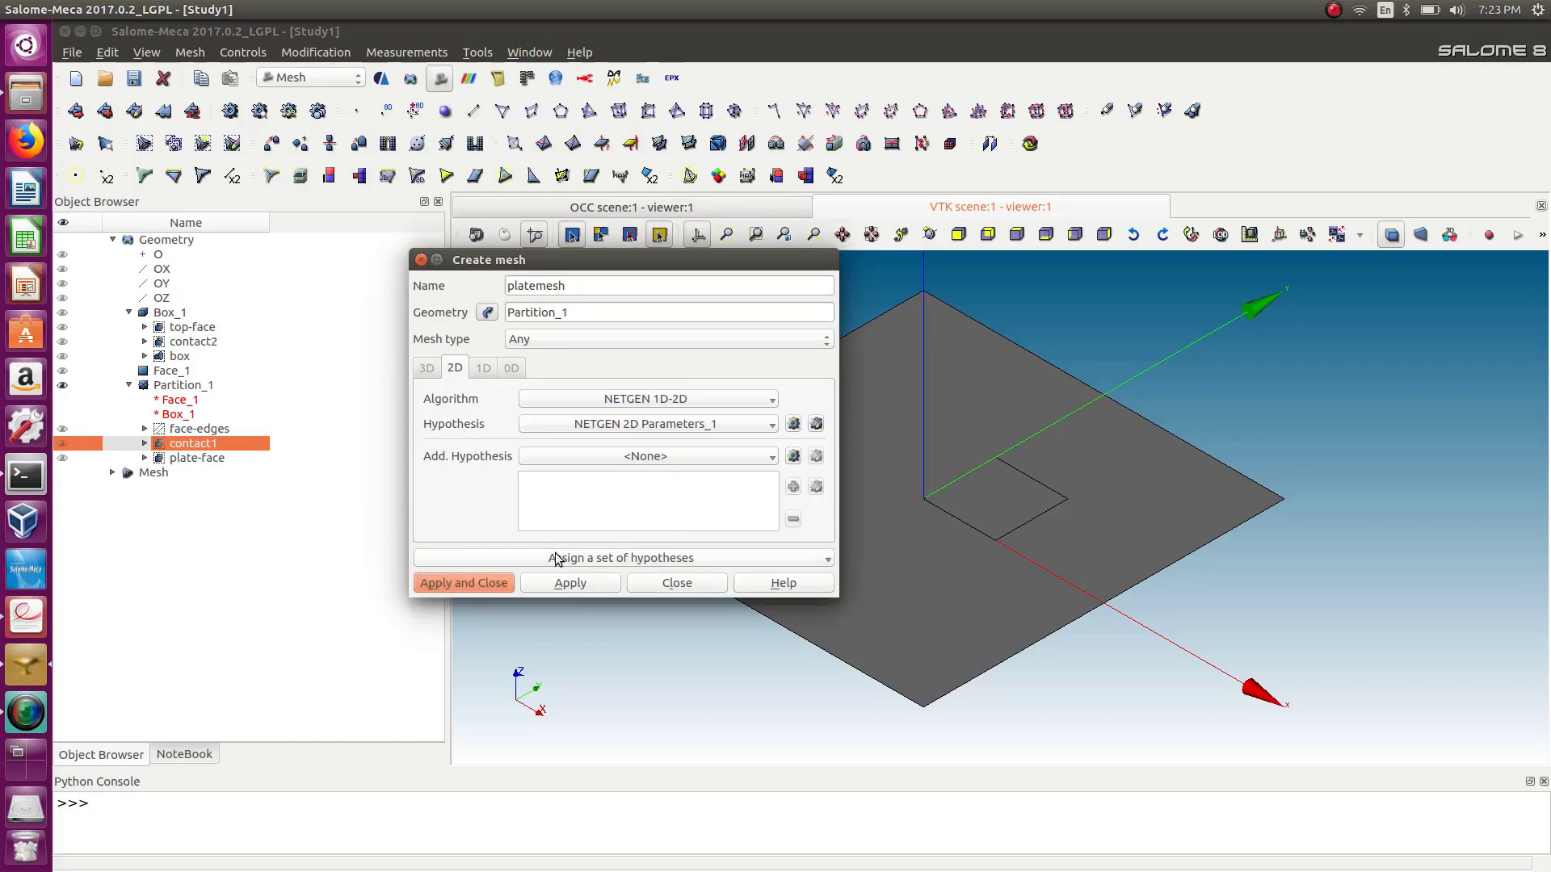
left_click(486, 583)
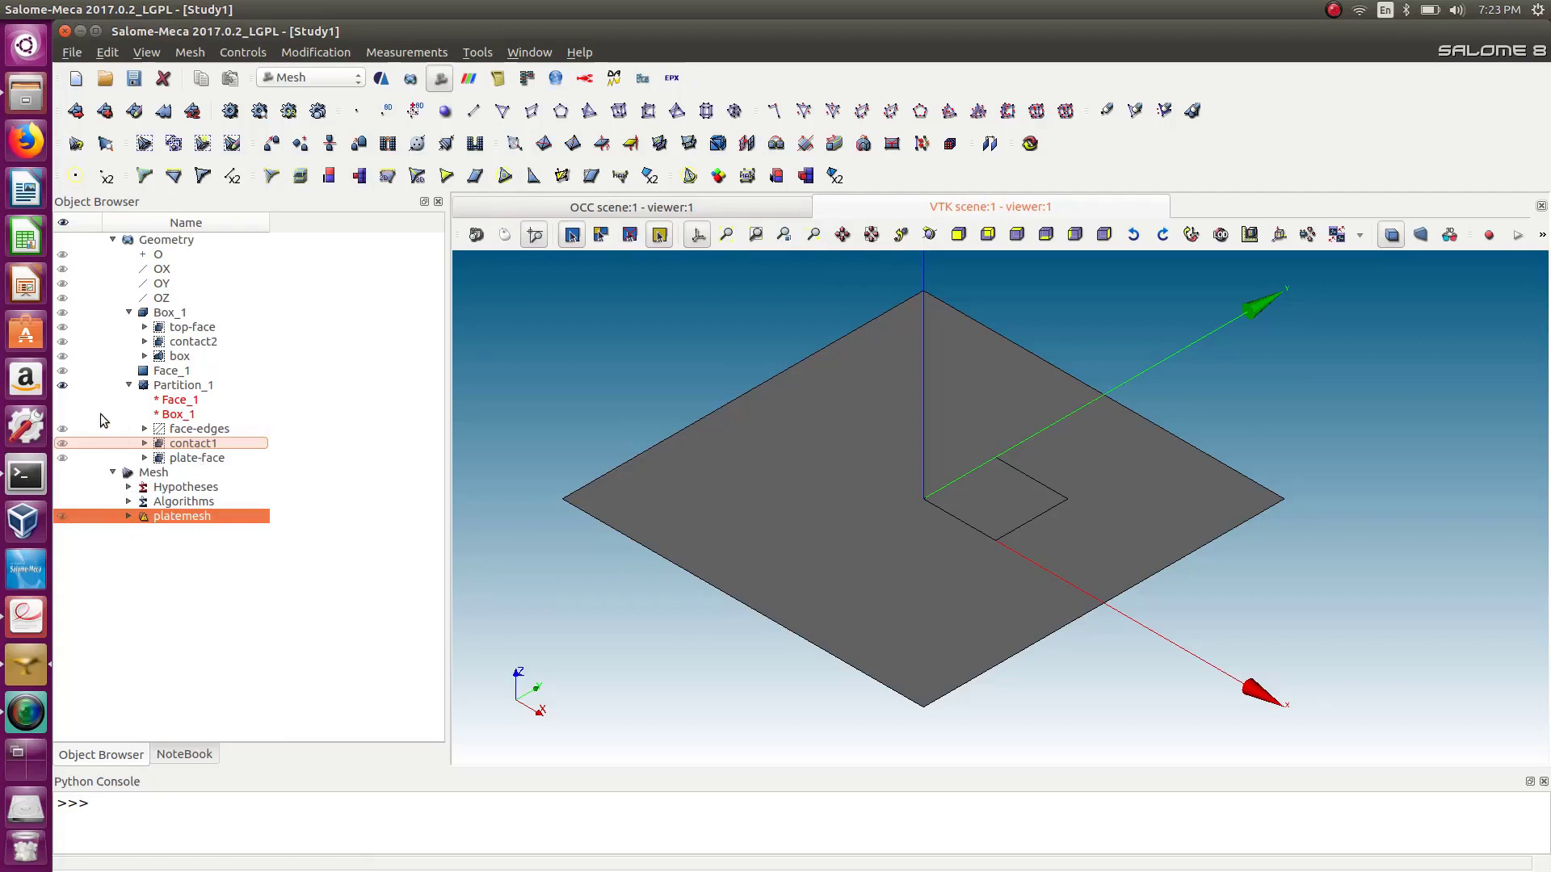
Compute platemesh, close the mesh summary and inspect the refinement around the contact1 area.
right_click(166, 515)
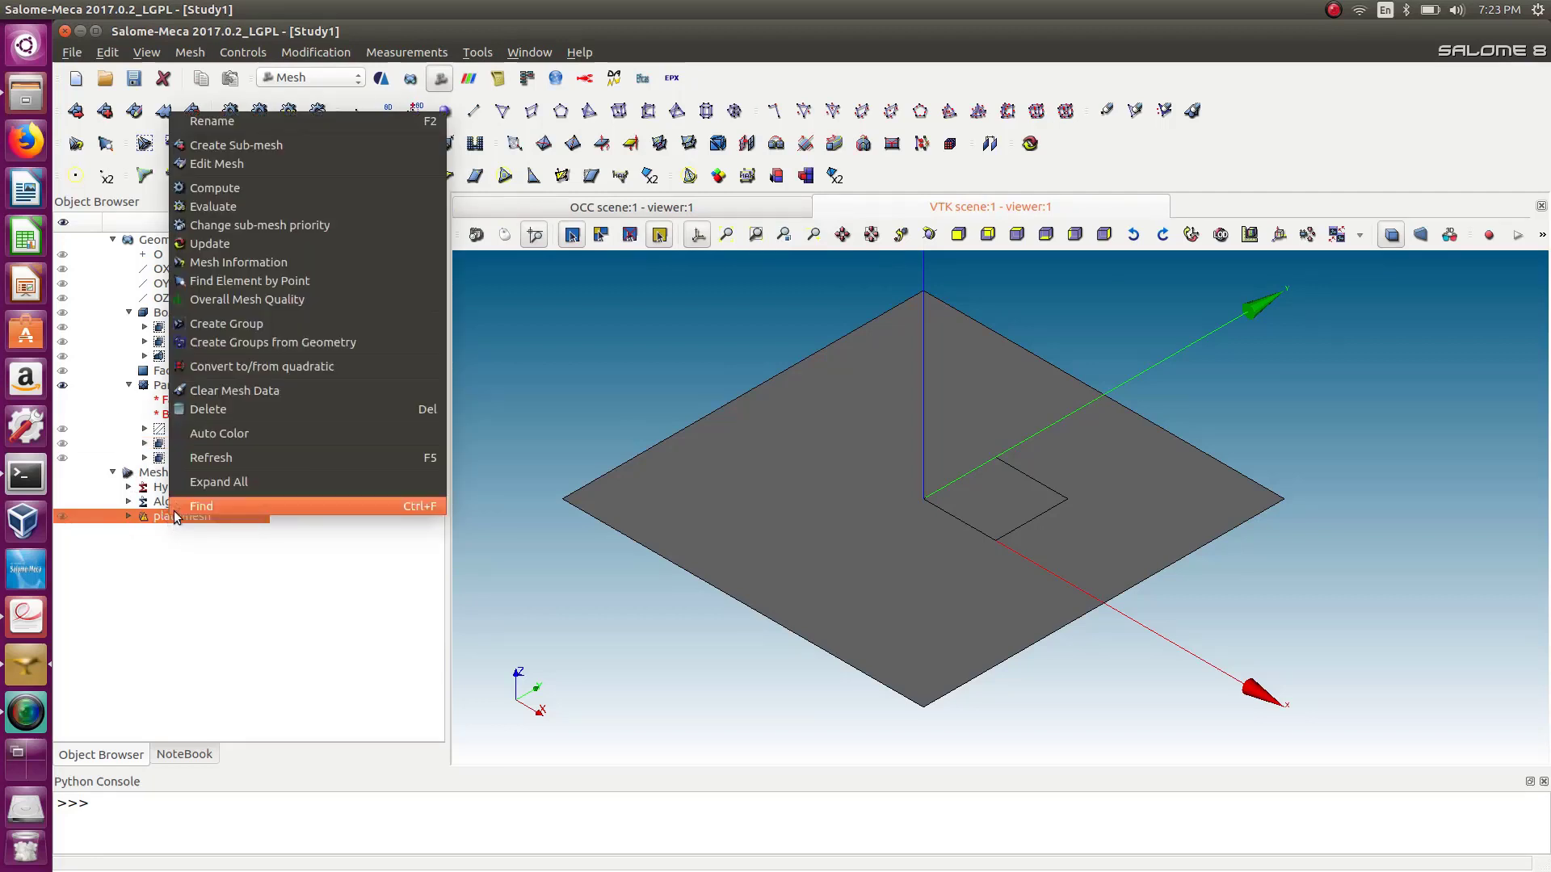
left_click(233, 192)
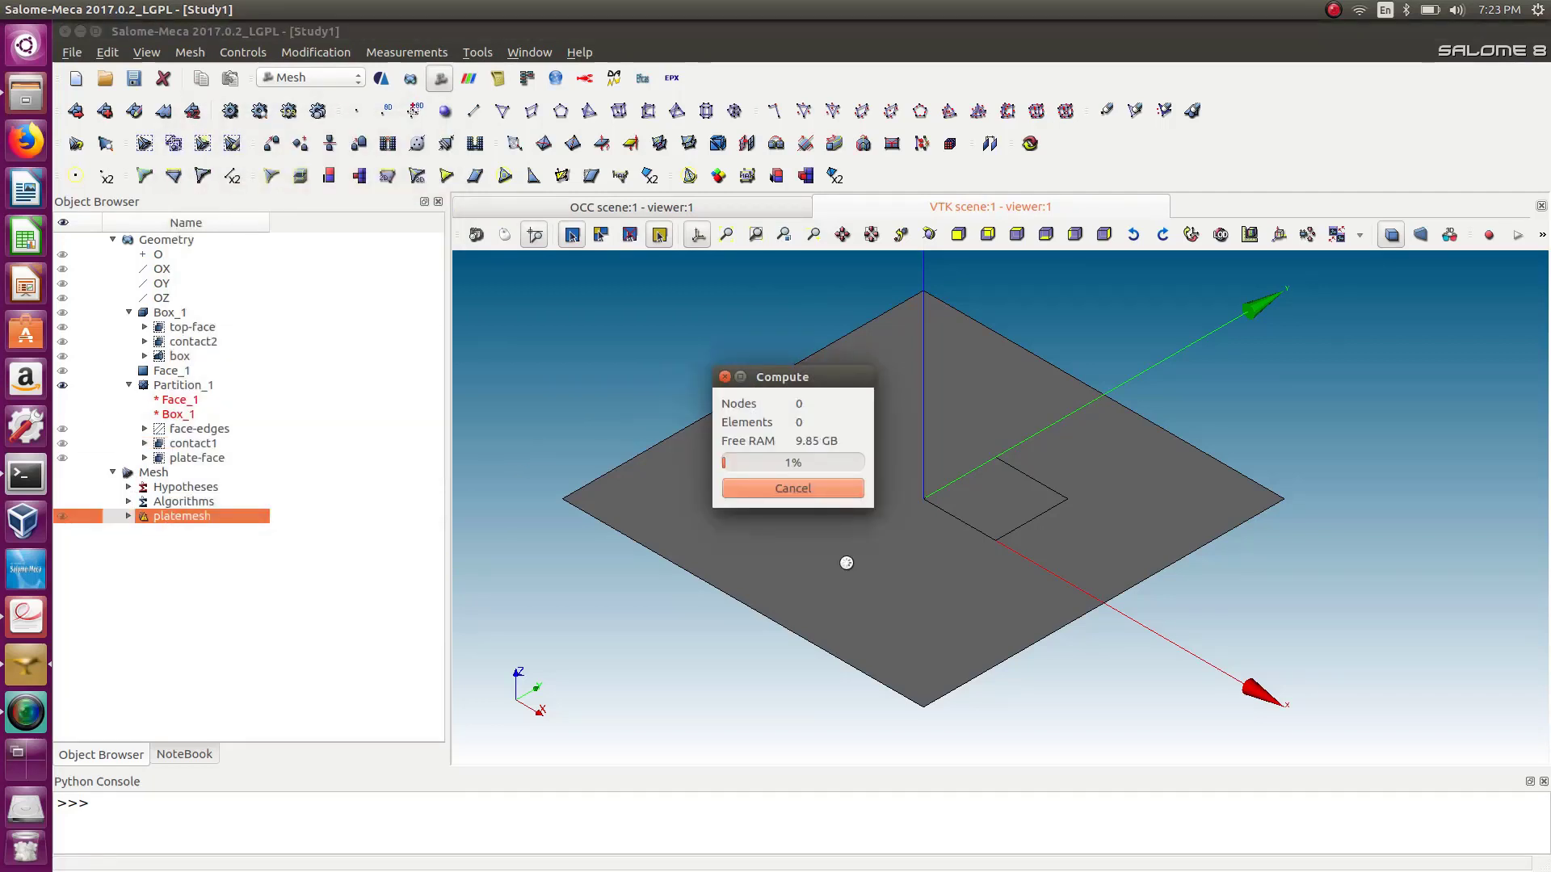
left_click(945, 693)
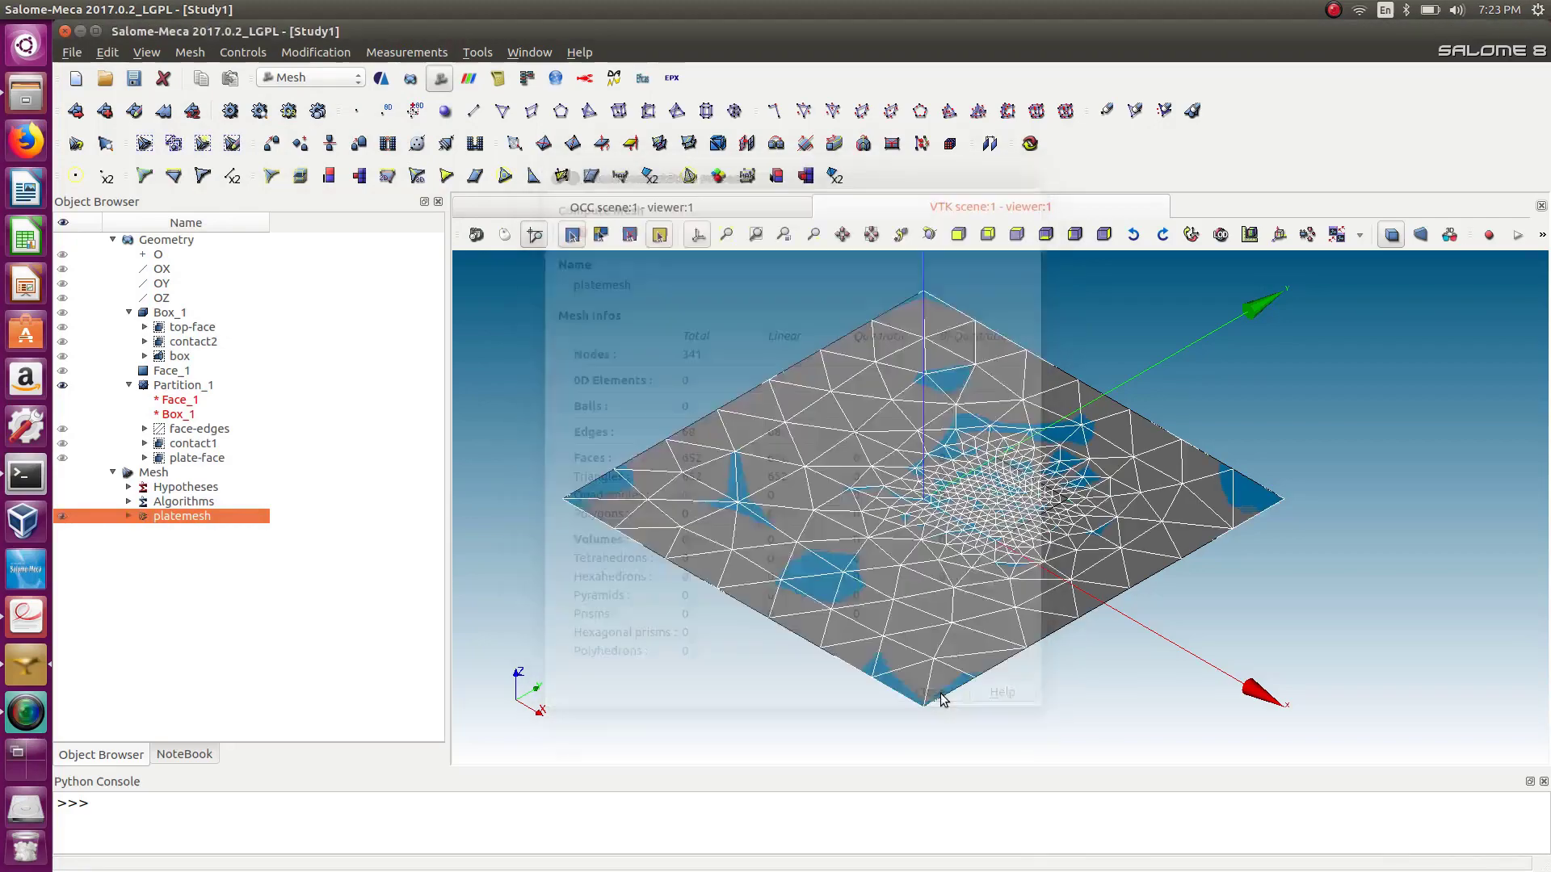
scroll(1274, 538, "up", 5)
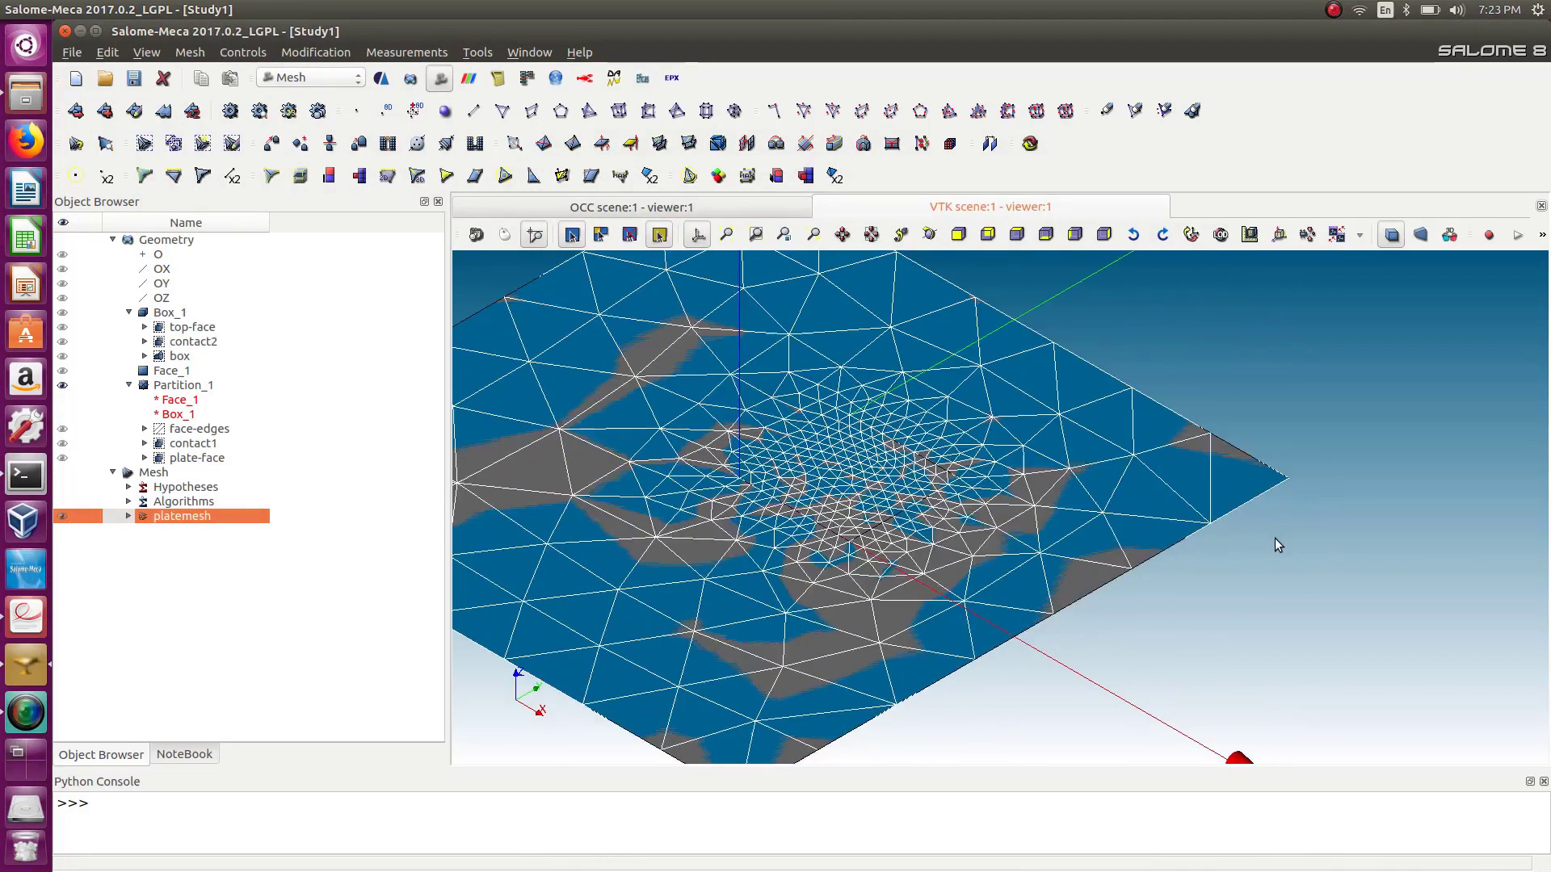
scroll(841, 343, "down", 5)
scroll(822, 489, "down", 3)
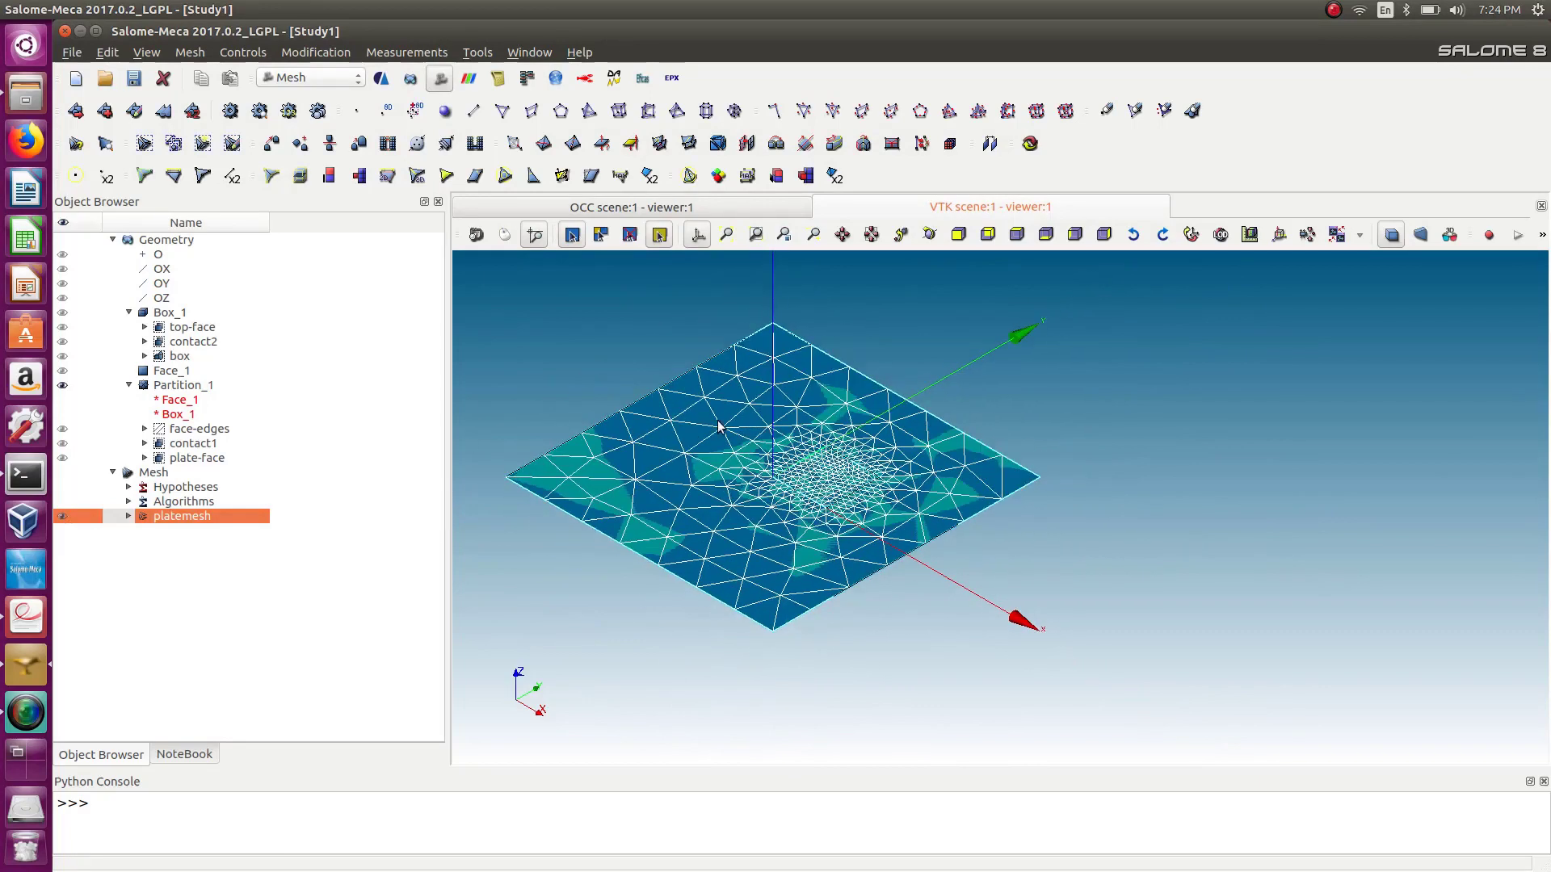
scroll(485, 338, "up", 3)
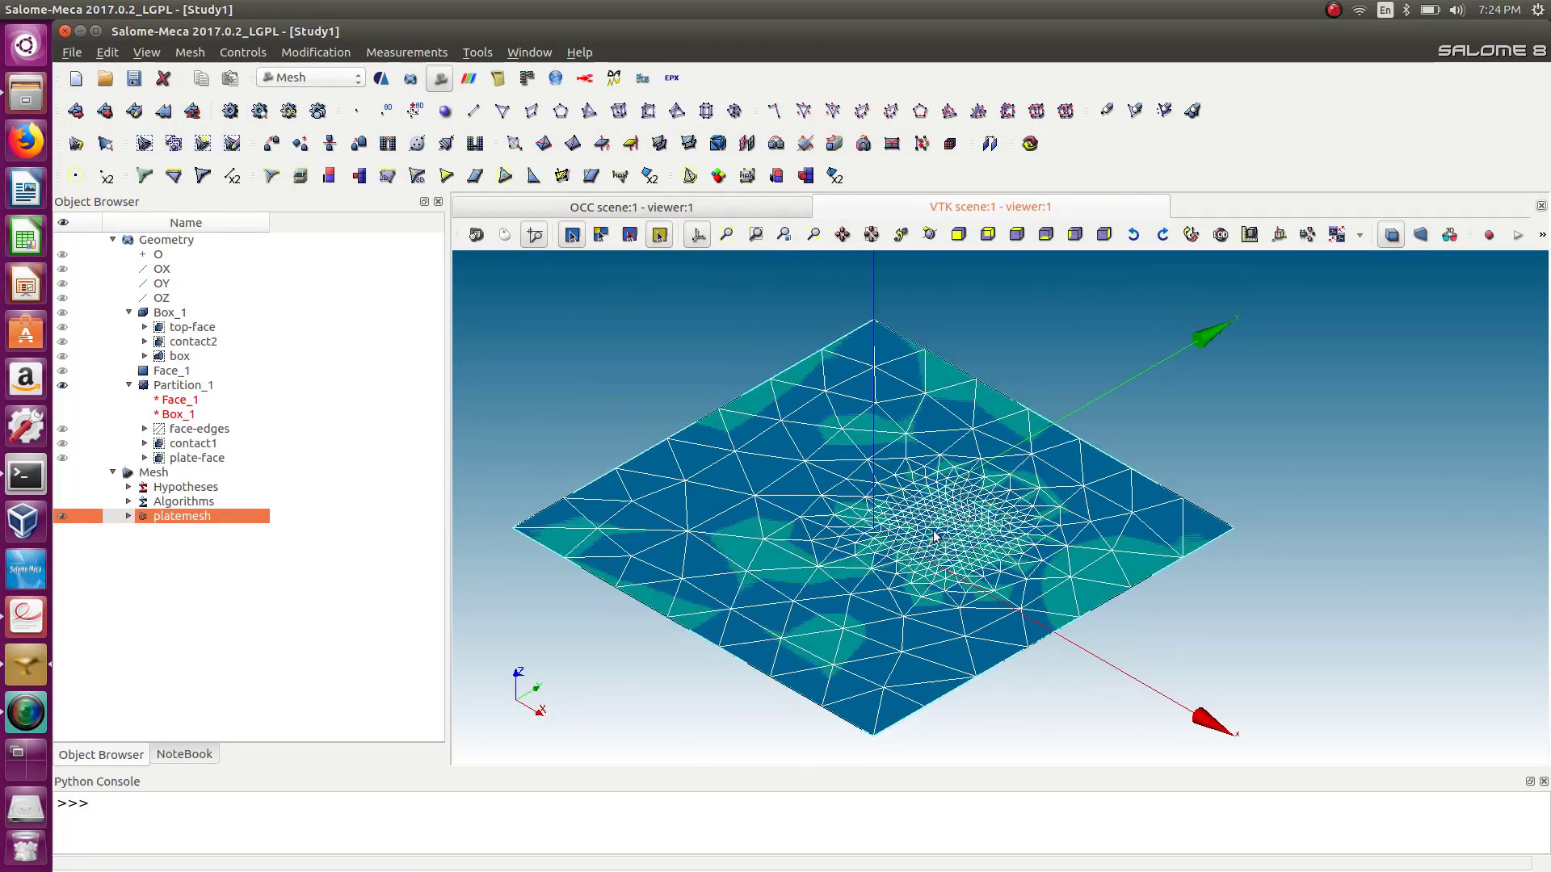
scroll(925, 537, "up", 2)
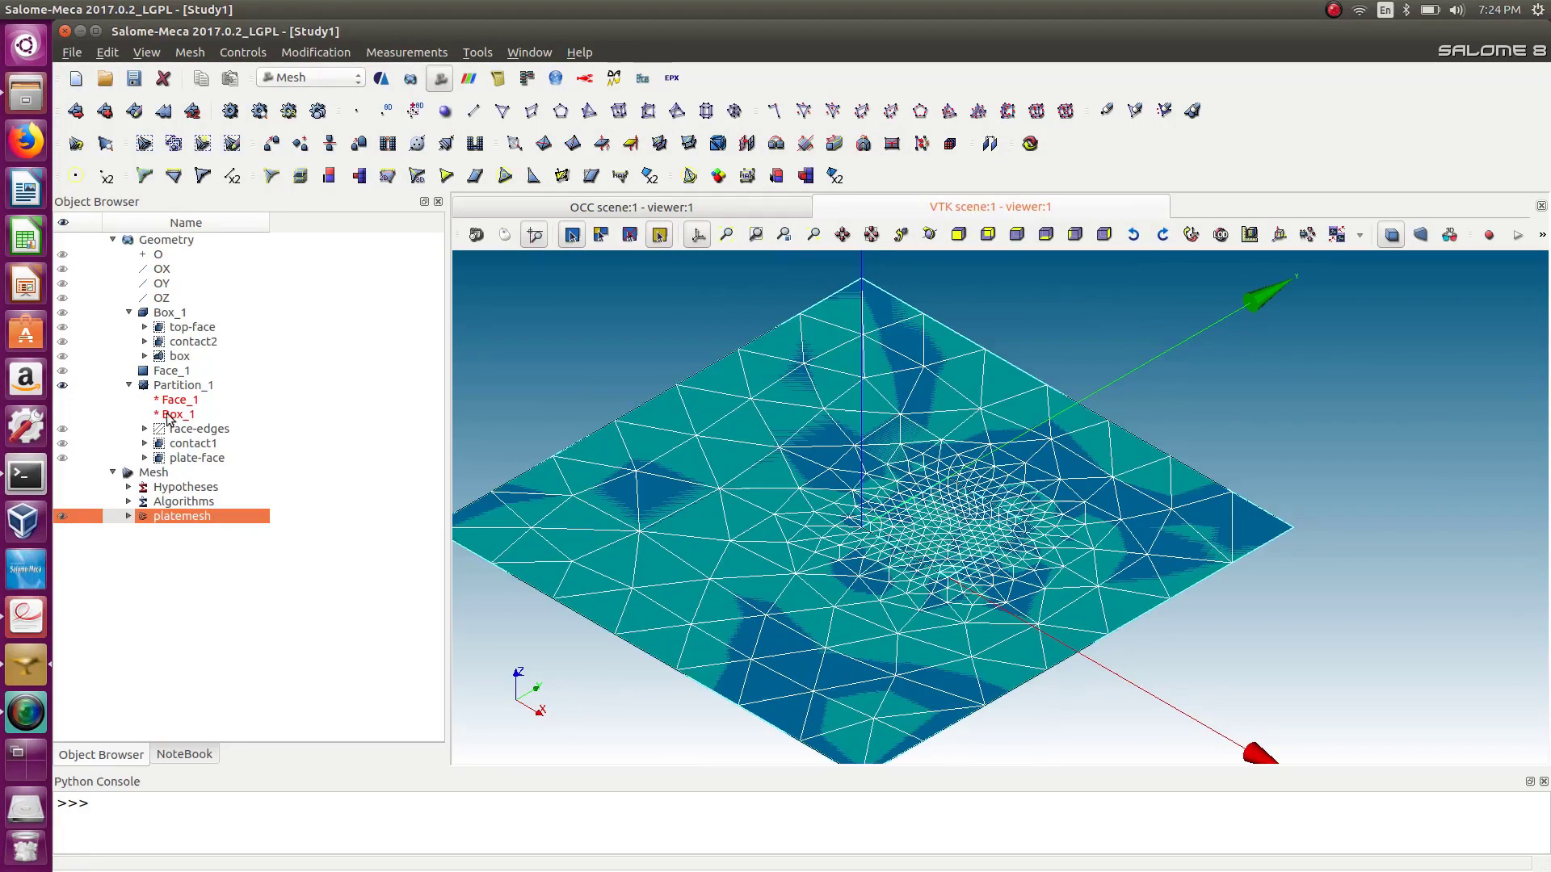
left_click(164, 314)
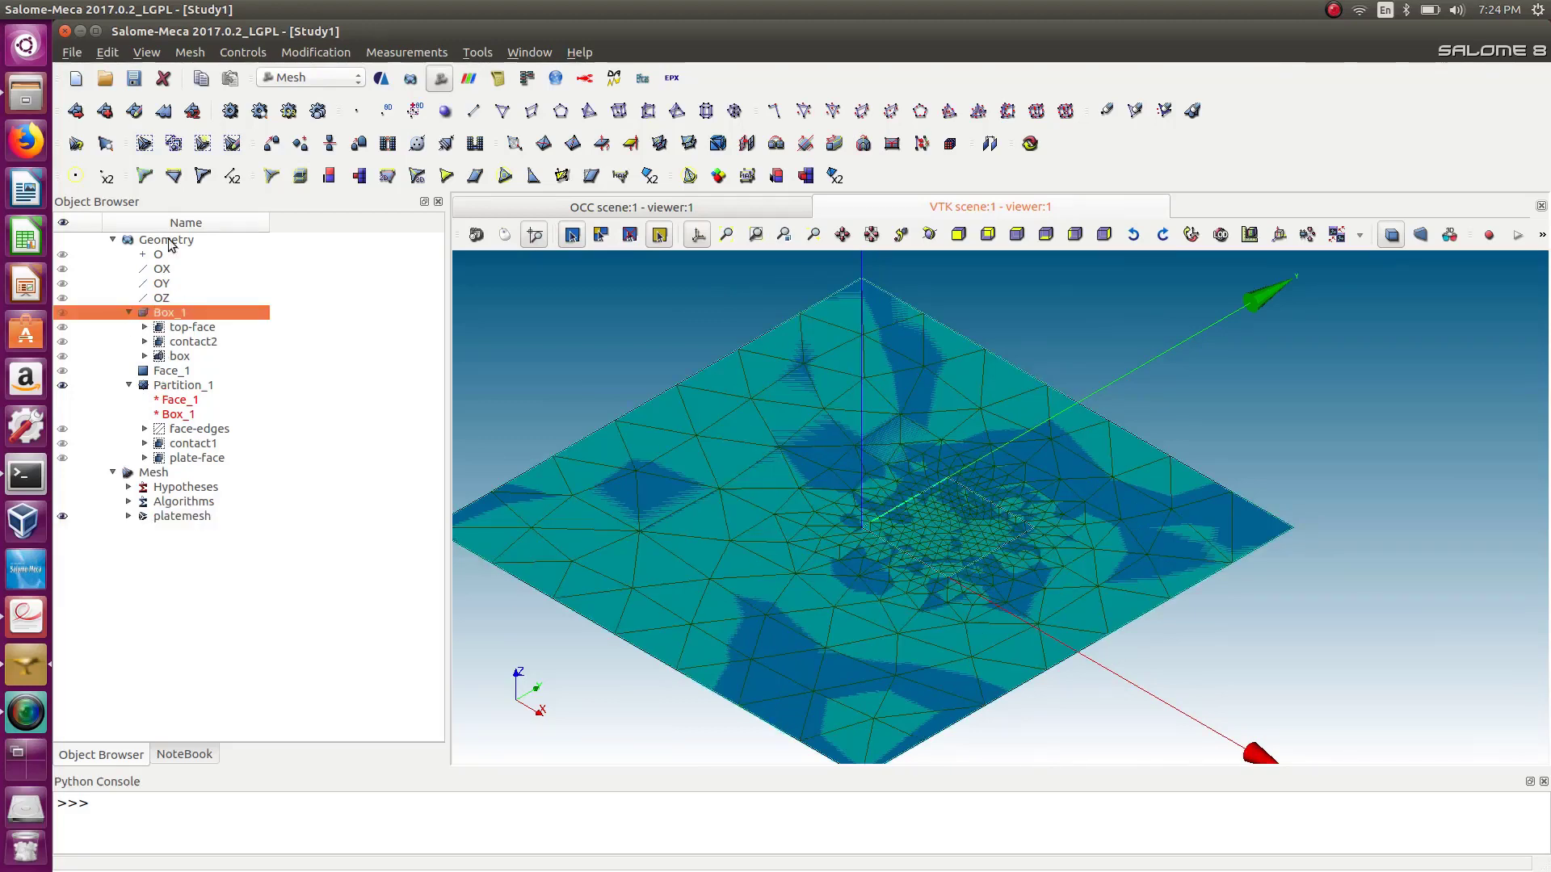
left_click(75, 111)
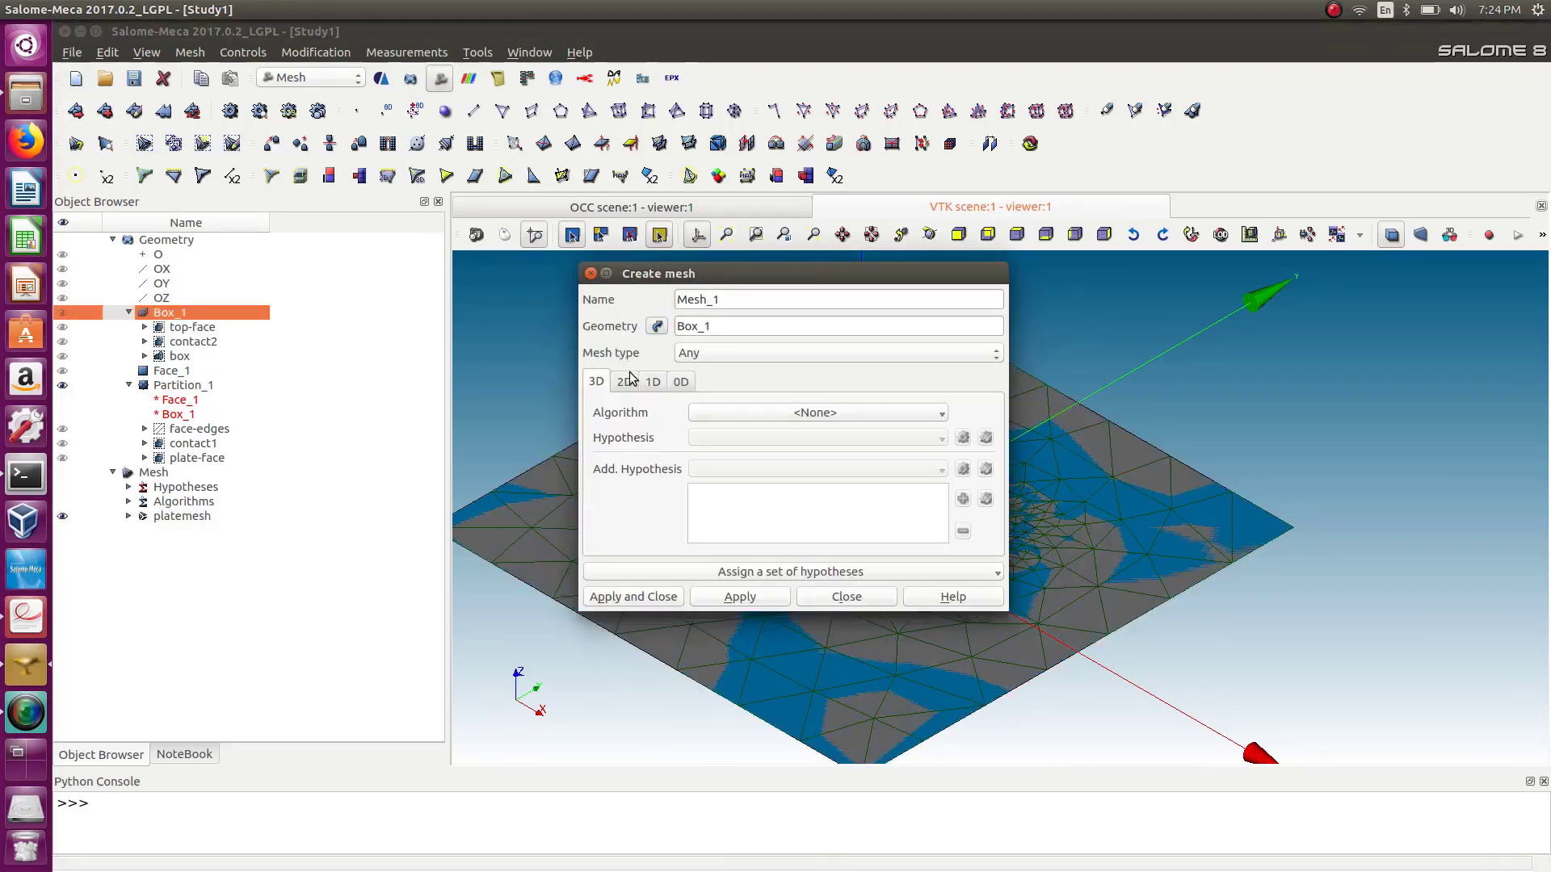
left_click(769, 411)
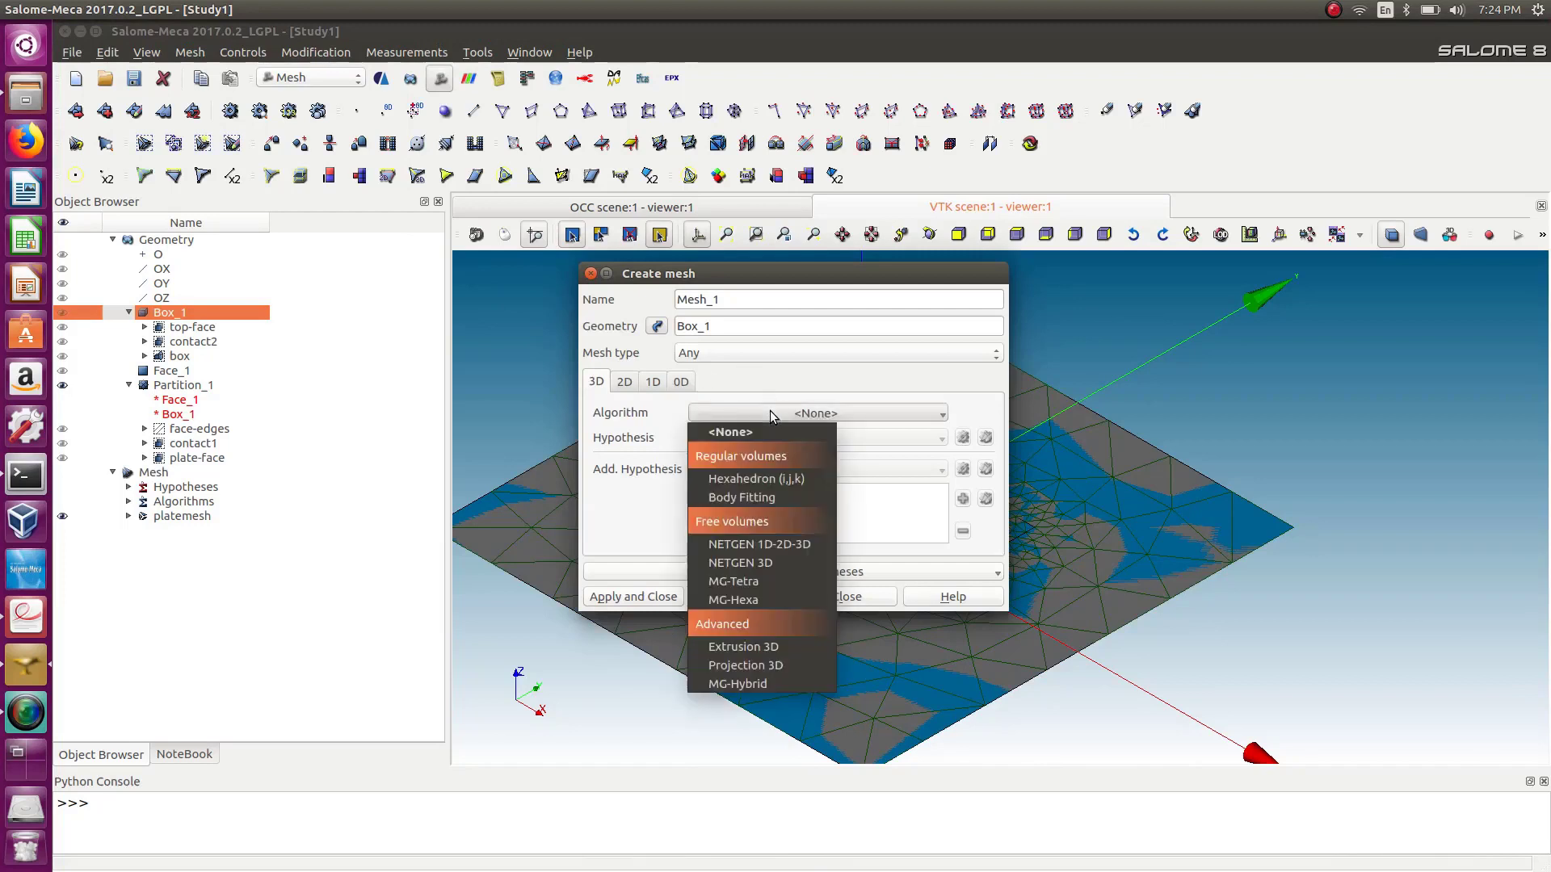
left_click(762, 545)
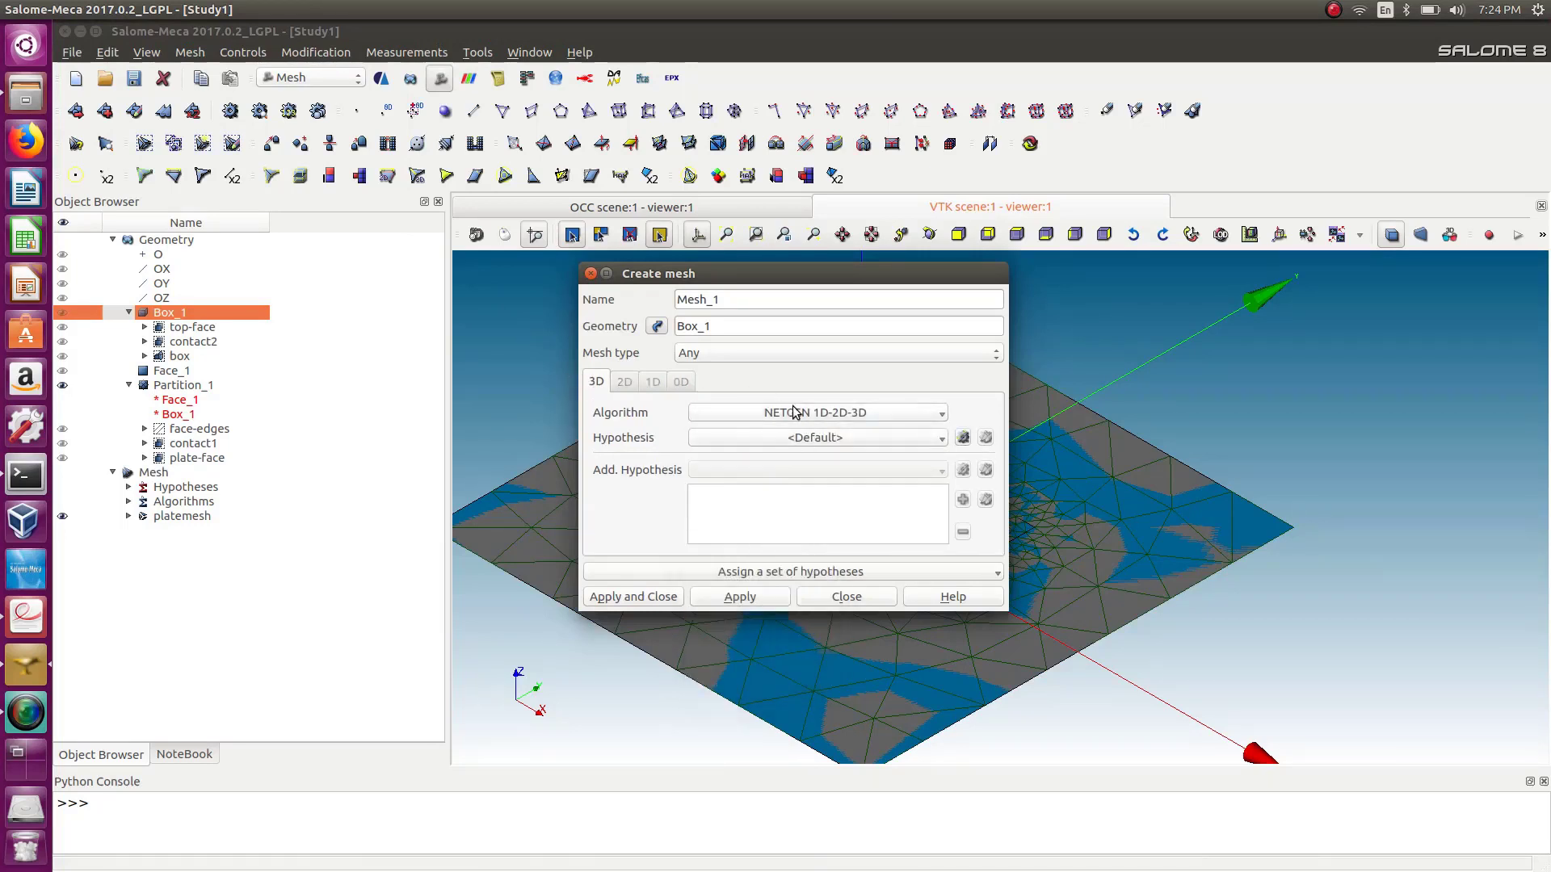
left_click_drag(732, 300, 653, 300)
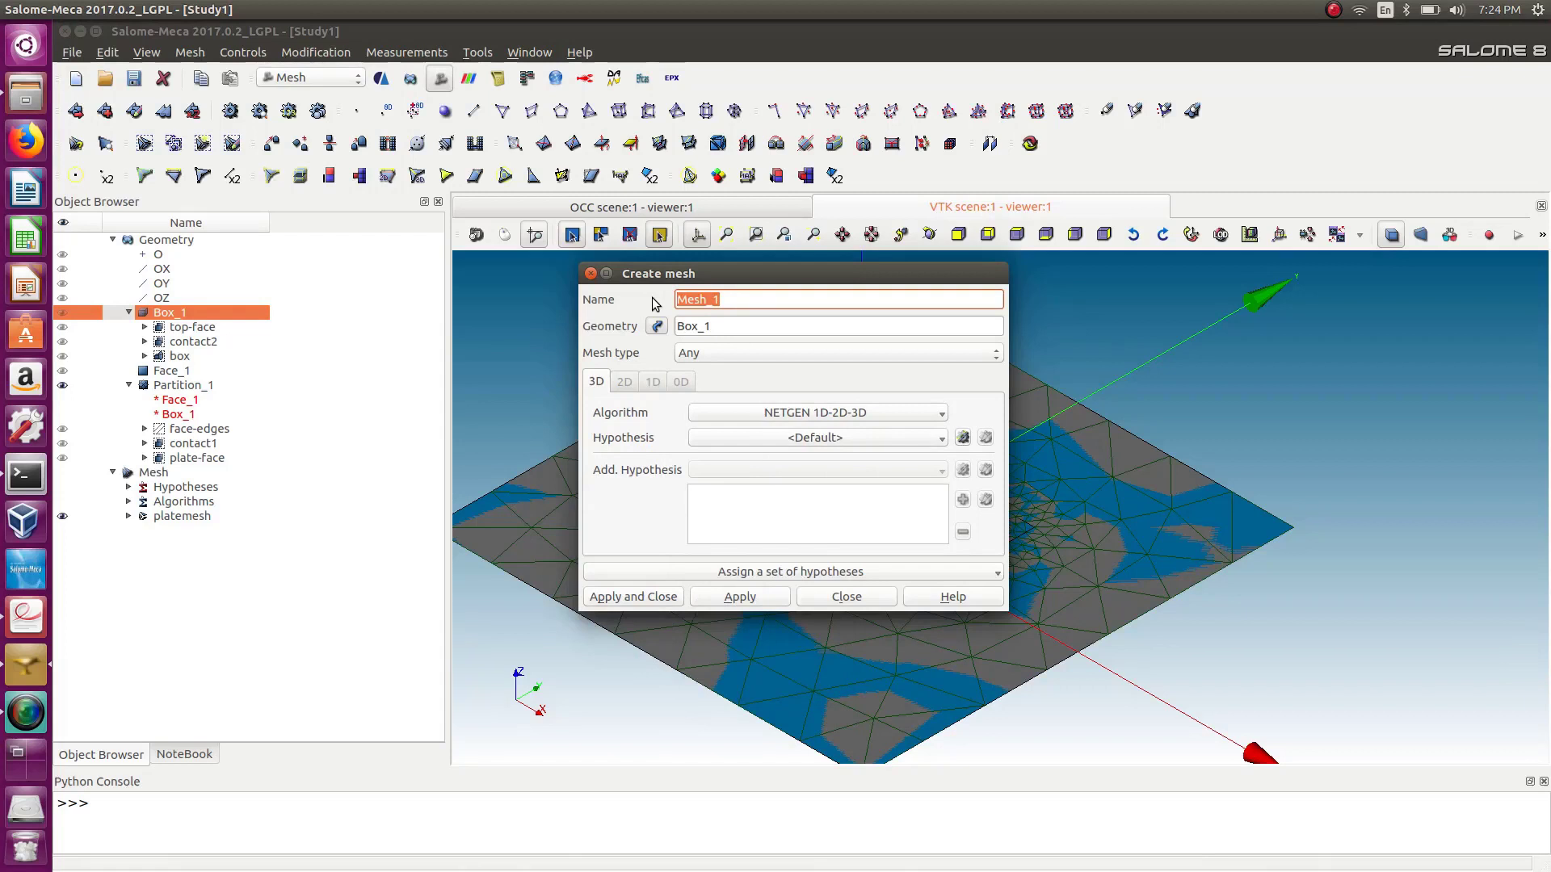
type("boxm")
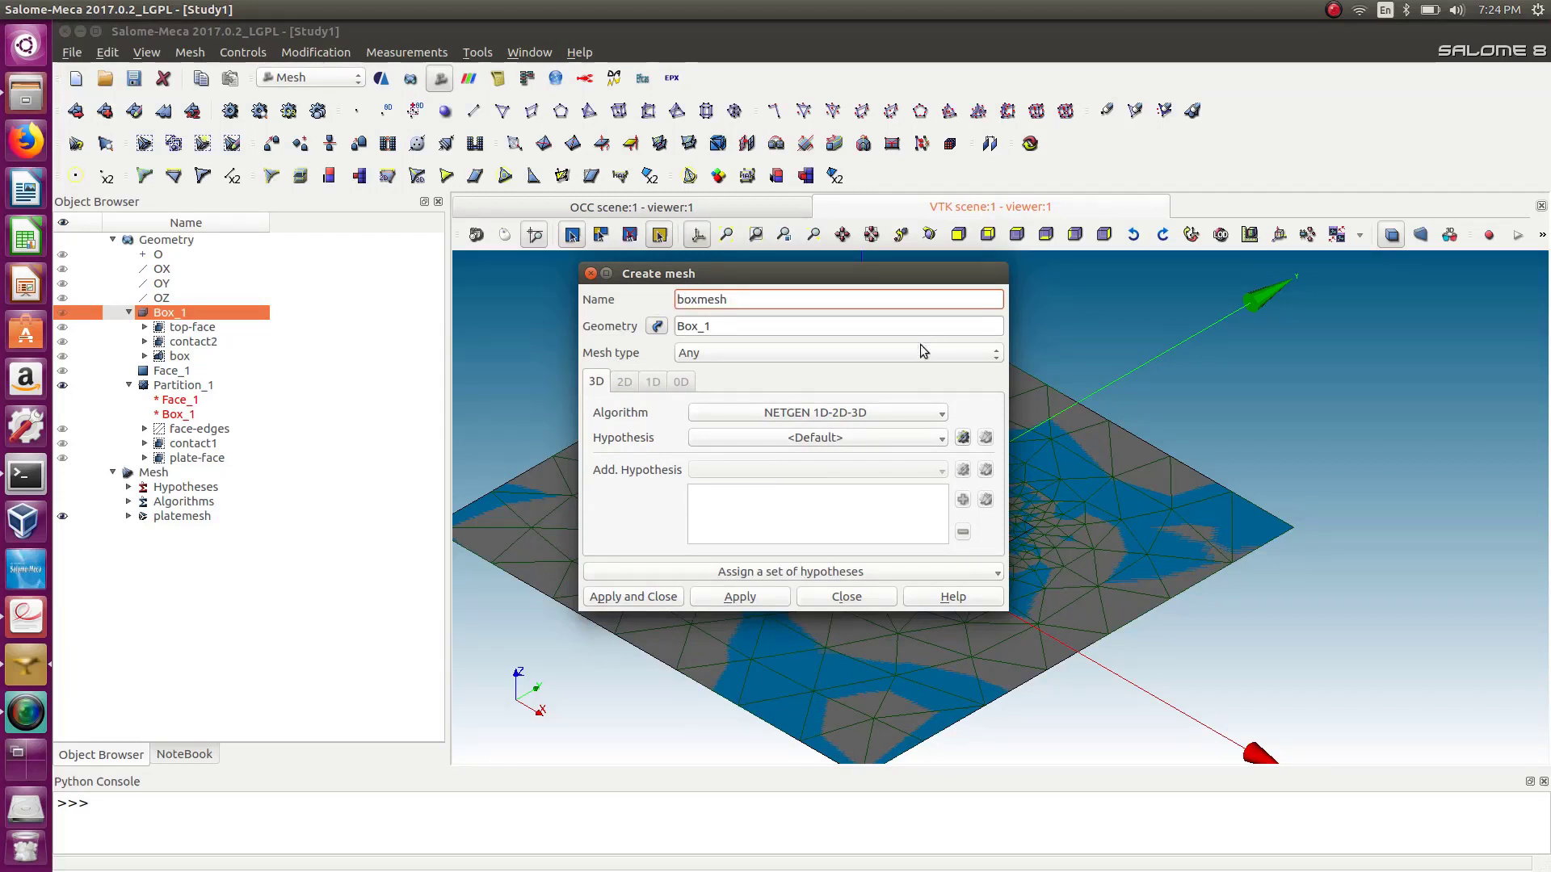
left_click(933, 444)
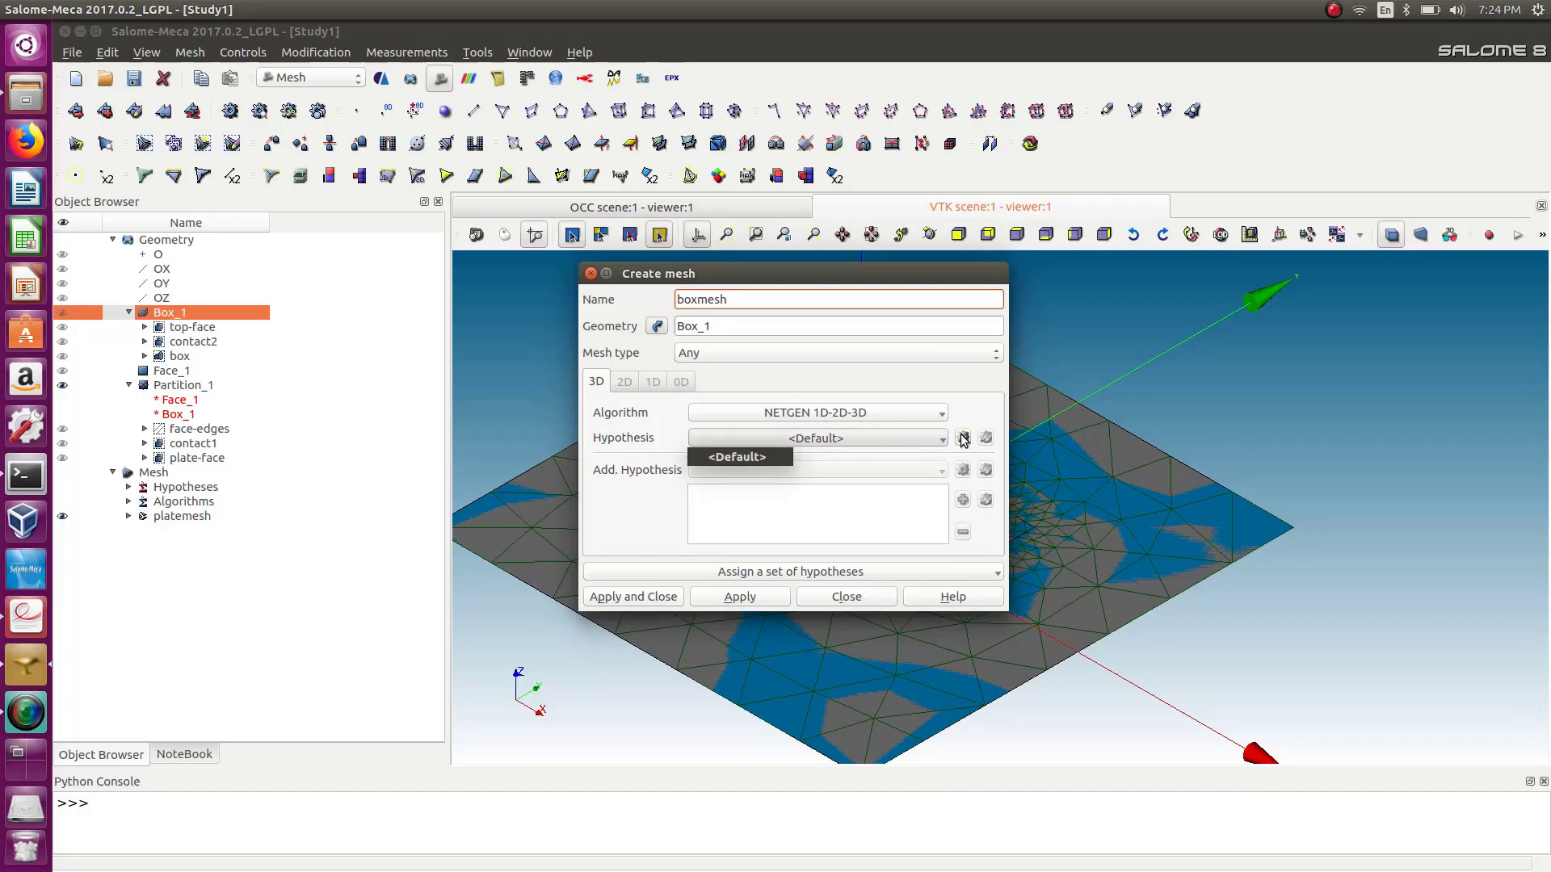
left_click(962, 437)
left_click(963, 437)
left_click(991, 446)
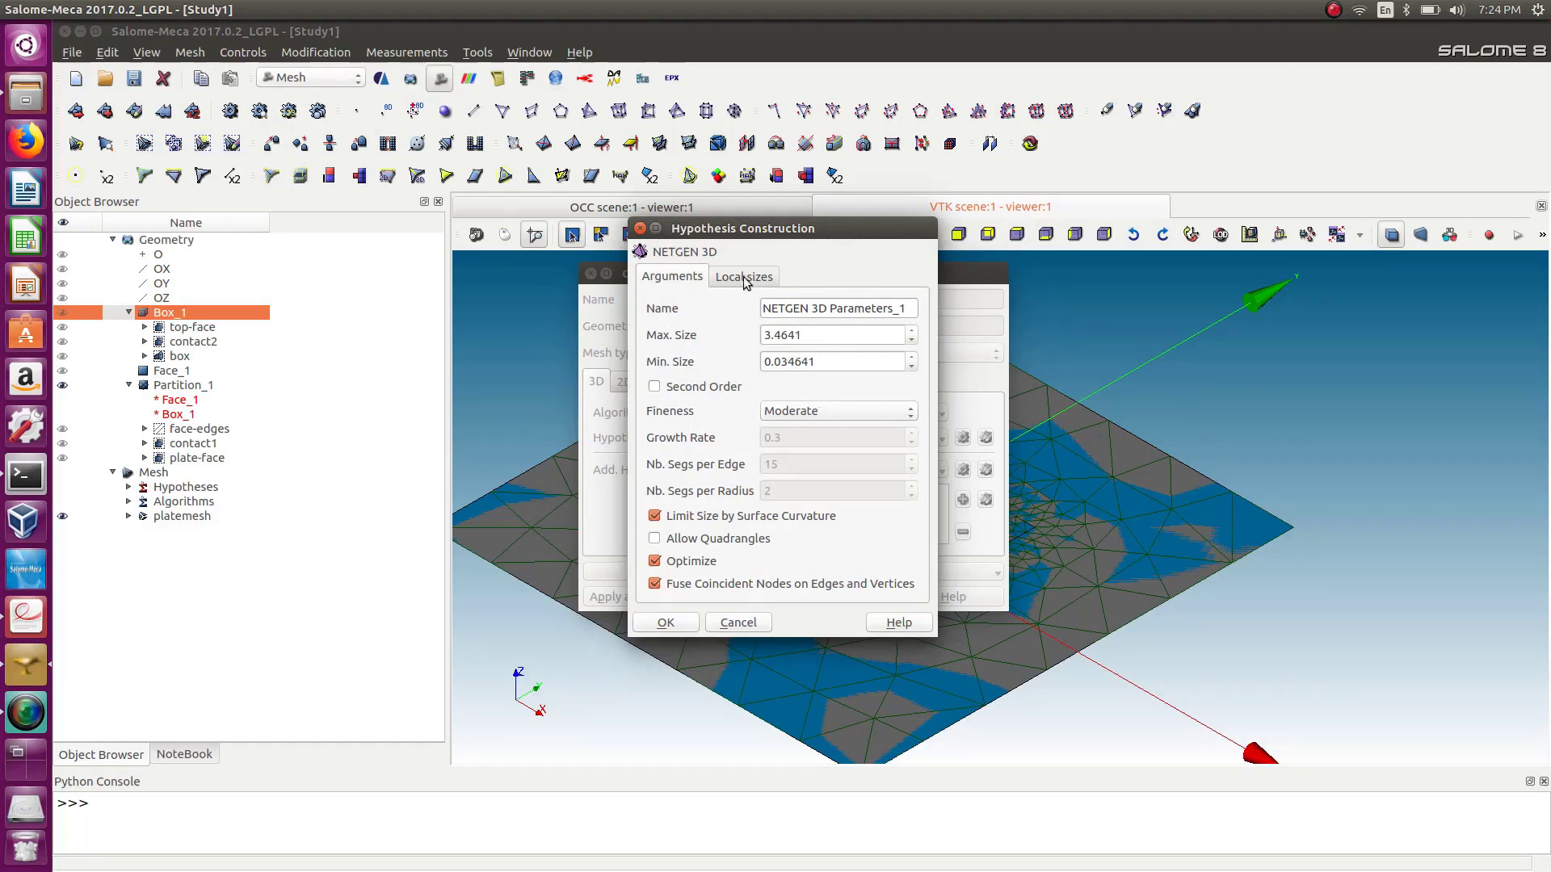
left_click_drag(773, 227, 475, 237)
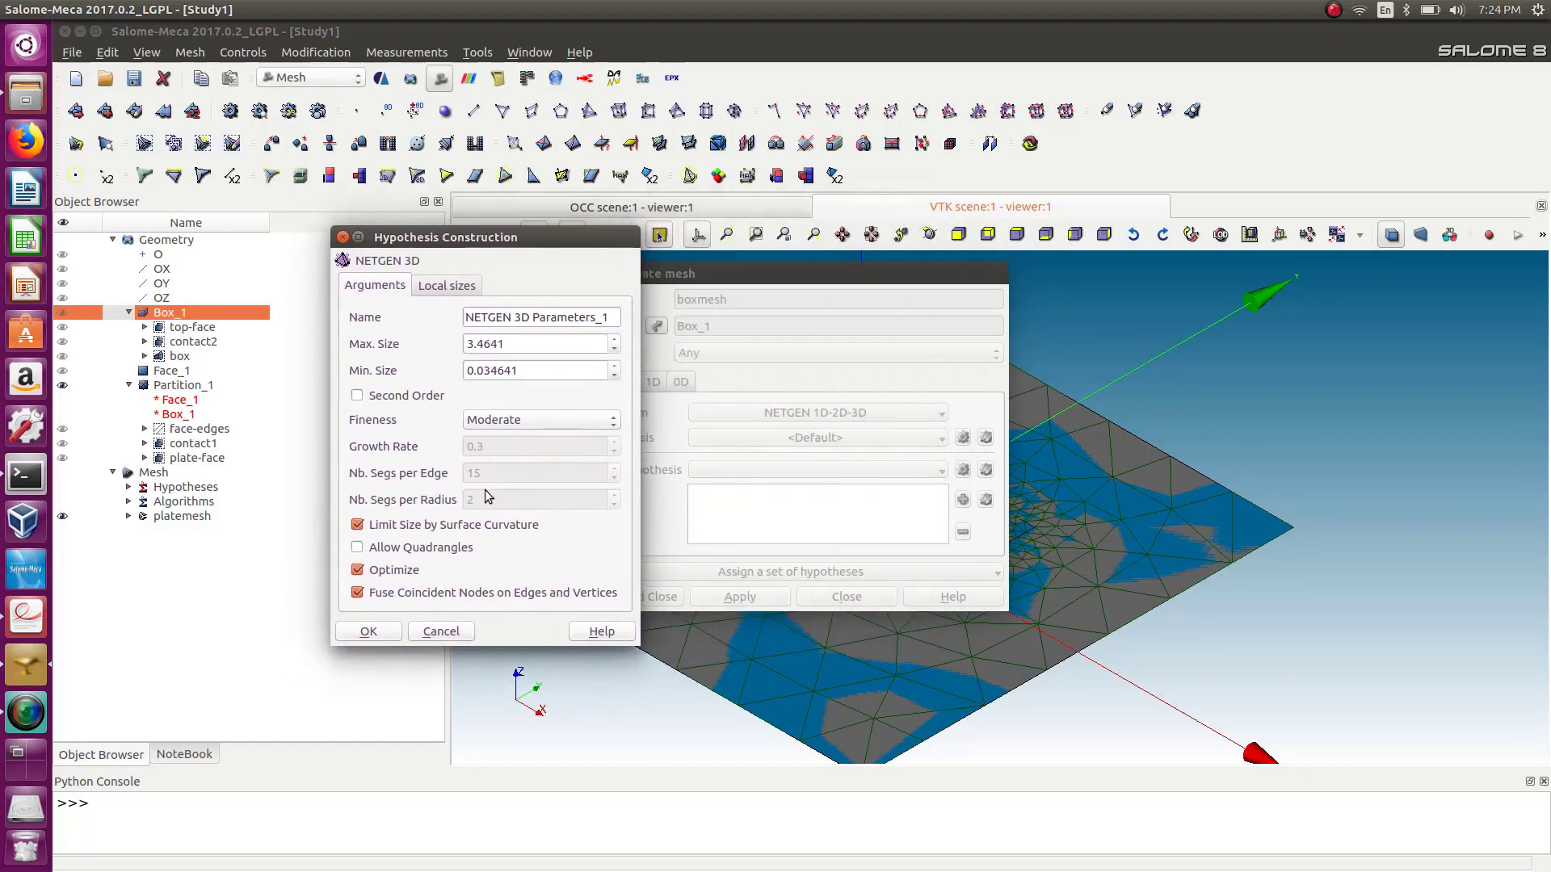
left_click(368, 632)
left_click_drag(848, 282, 596, 178)
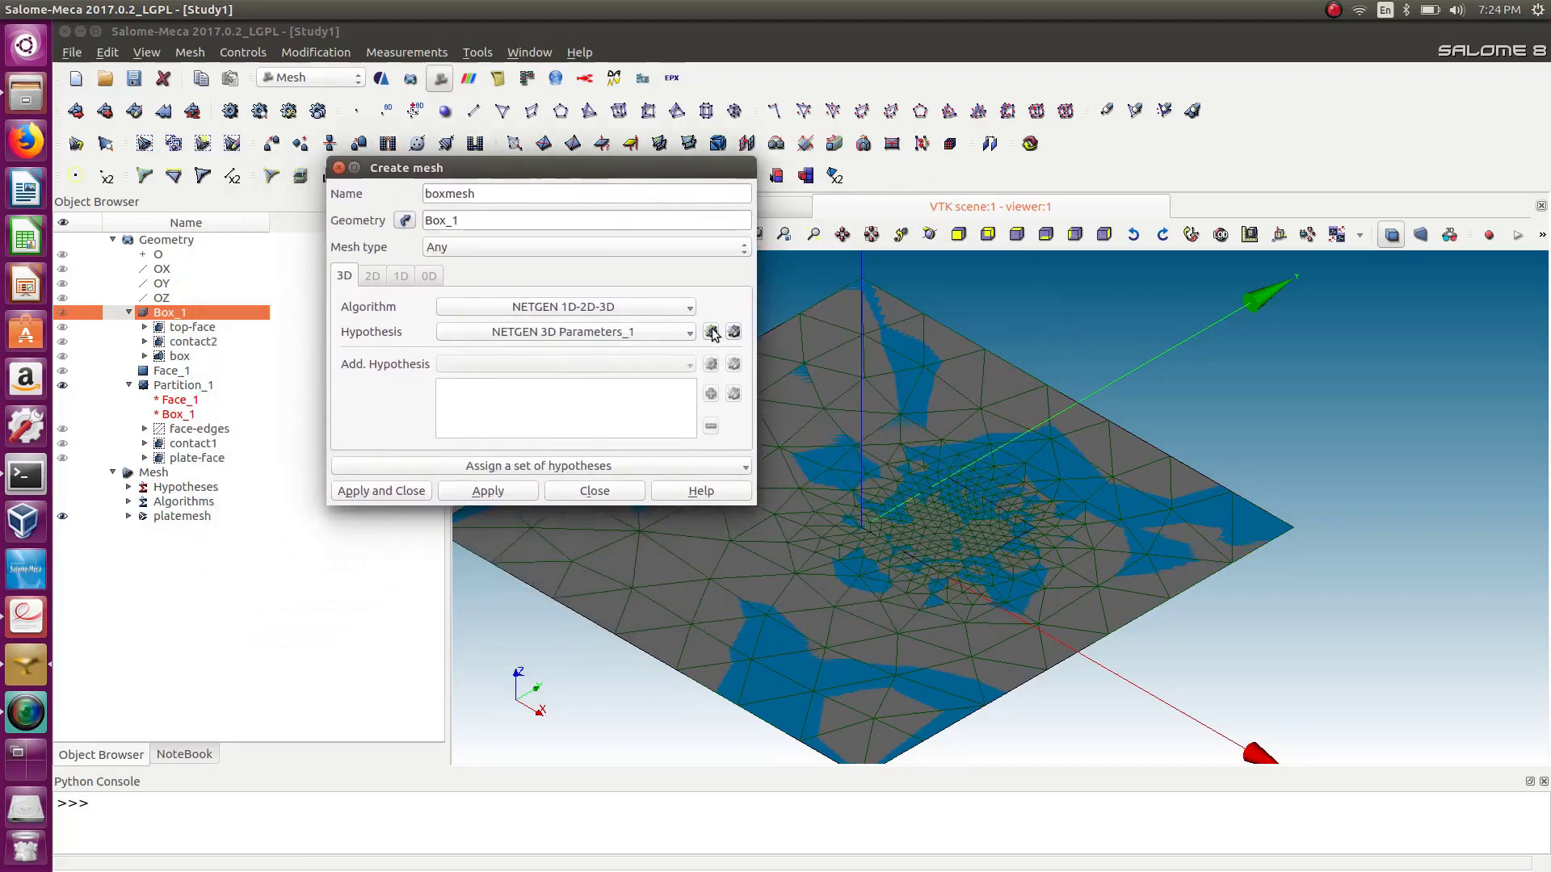
Leave only Box_1 displayed in the viewer by hiding Partition_1 and platemesh, and discard the unfinished mesh definition.
left_click(62, 312)
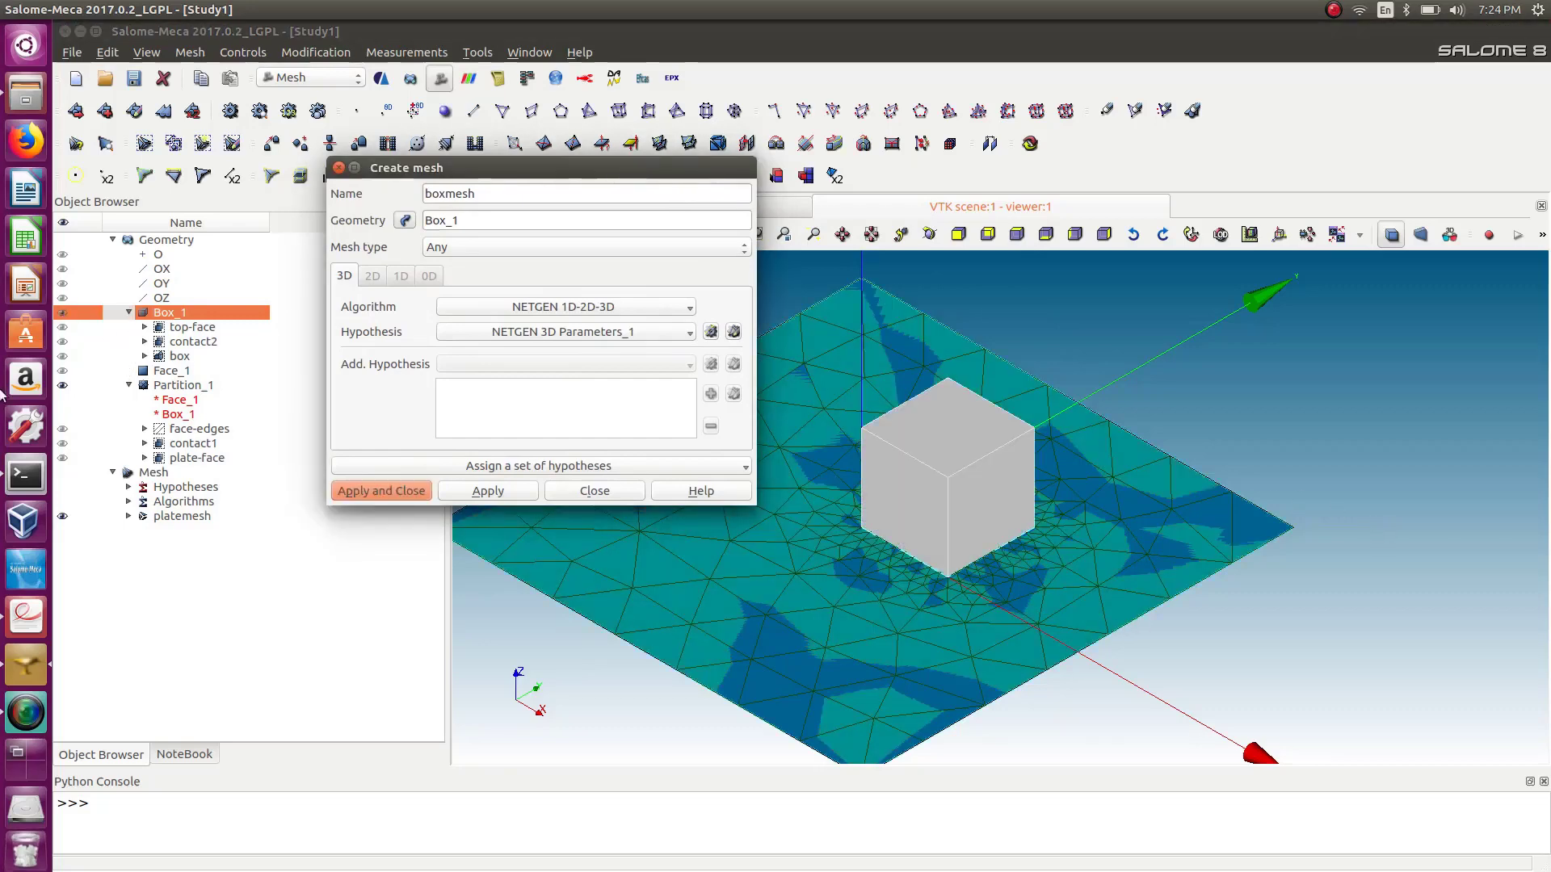
left_click(65, 392)
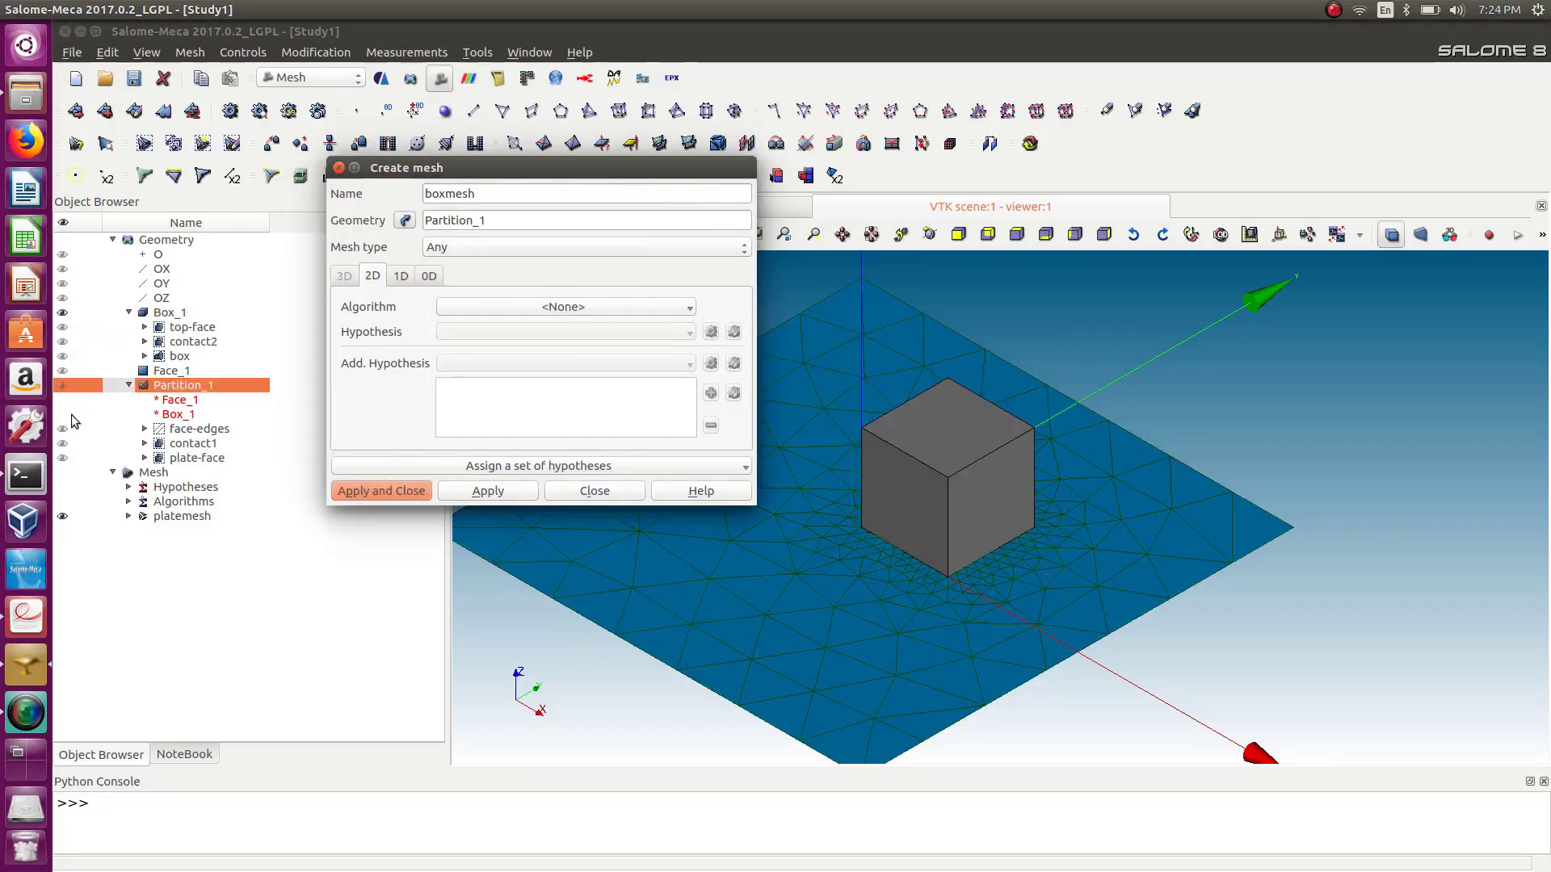
left_click(63, 520)
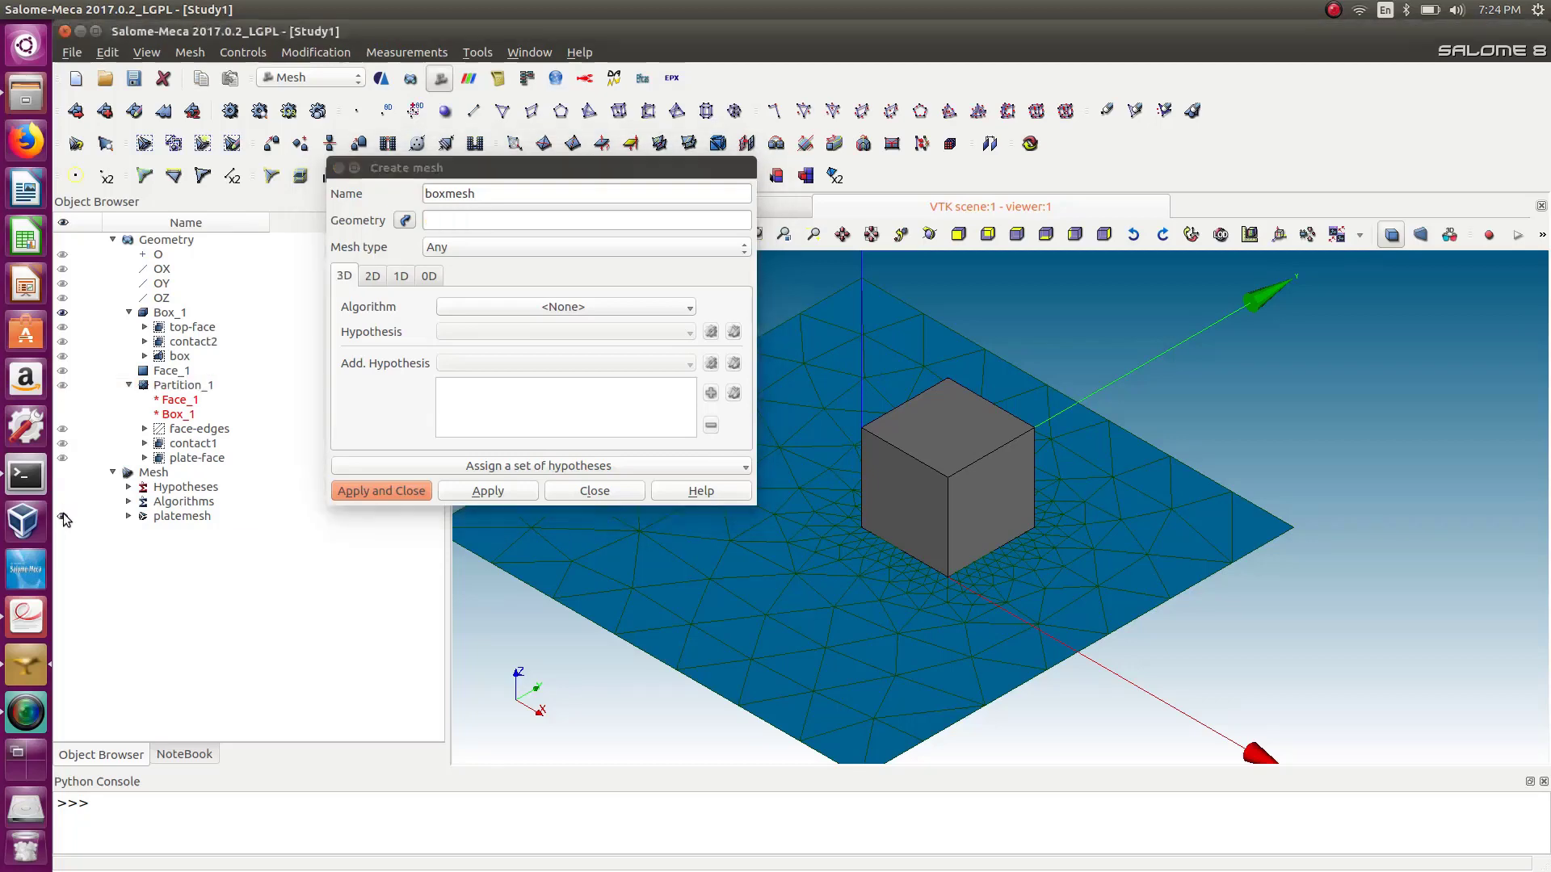
double_click(64, 517)
double_click(64, 517)
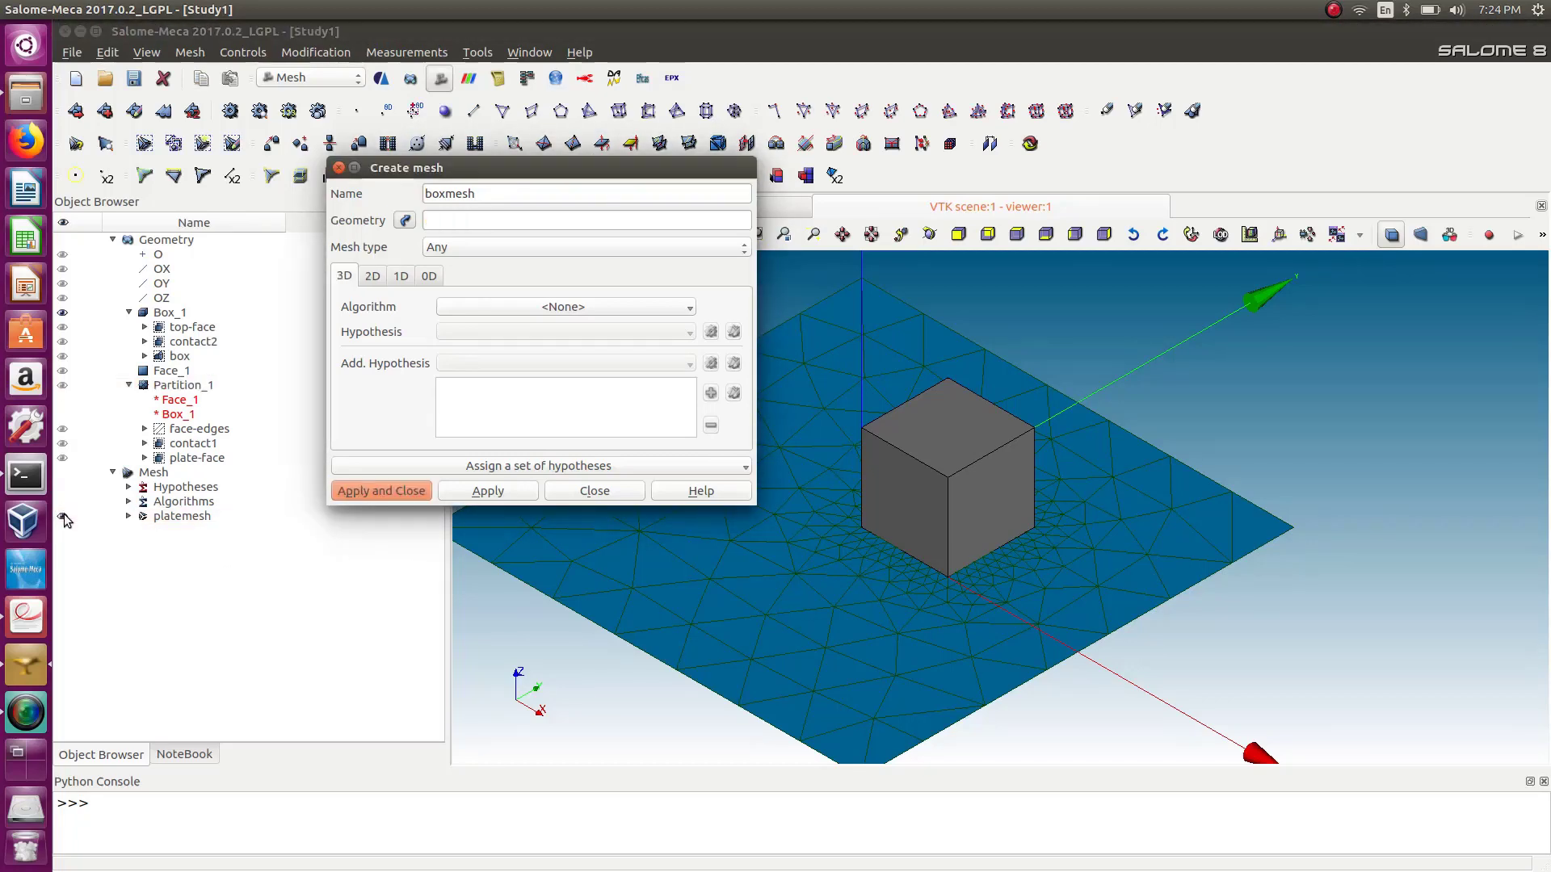
left_click(63, 517)
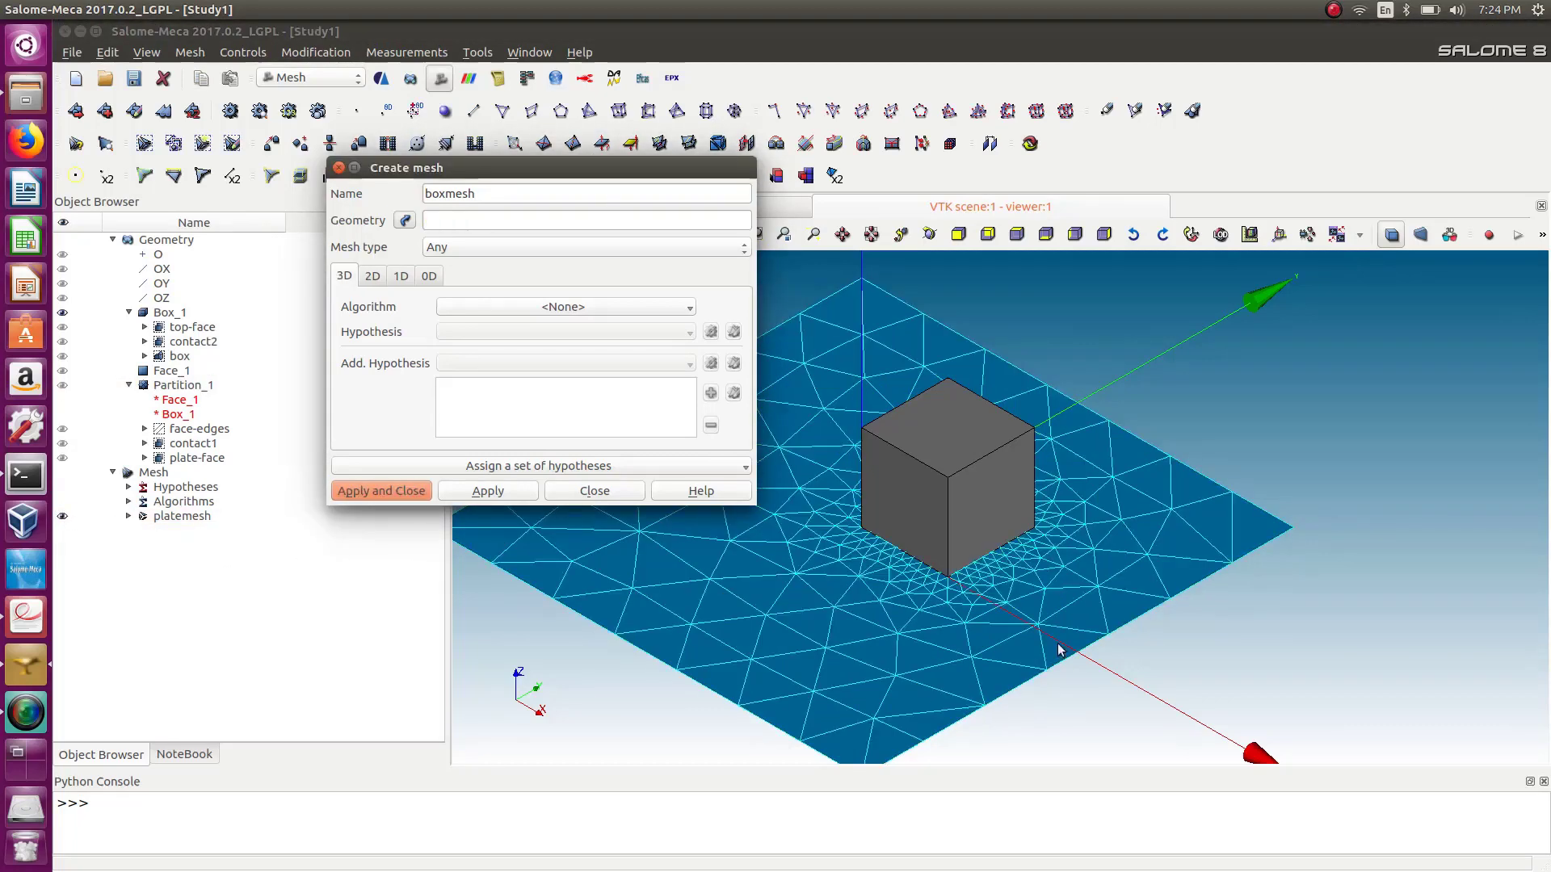
left_click(613, 493)
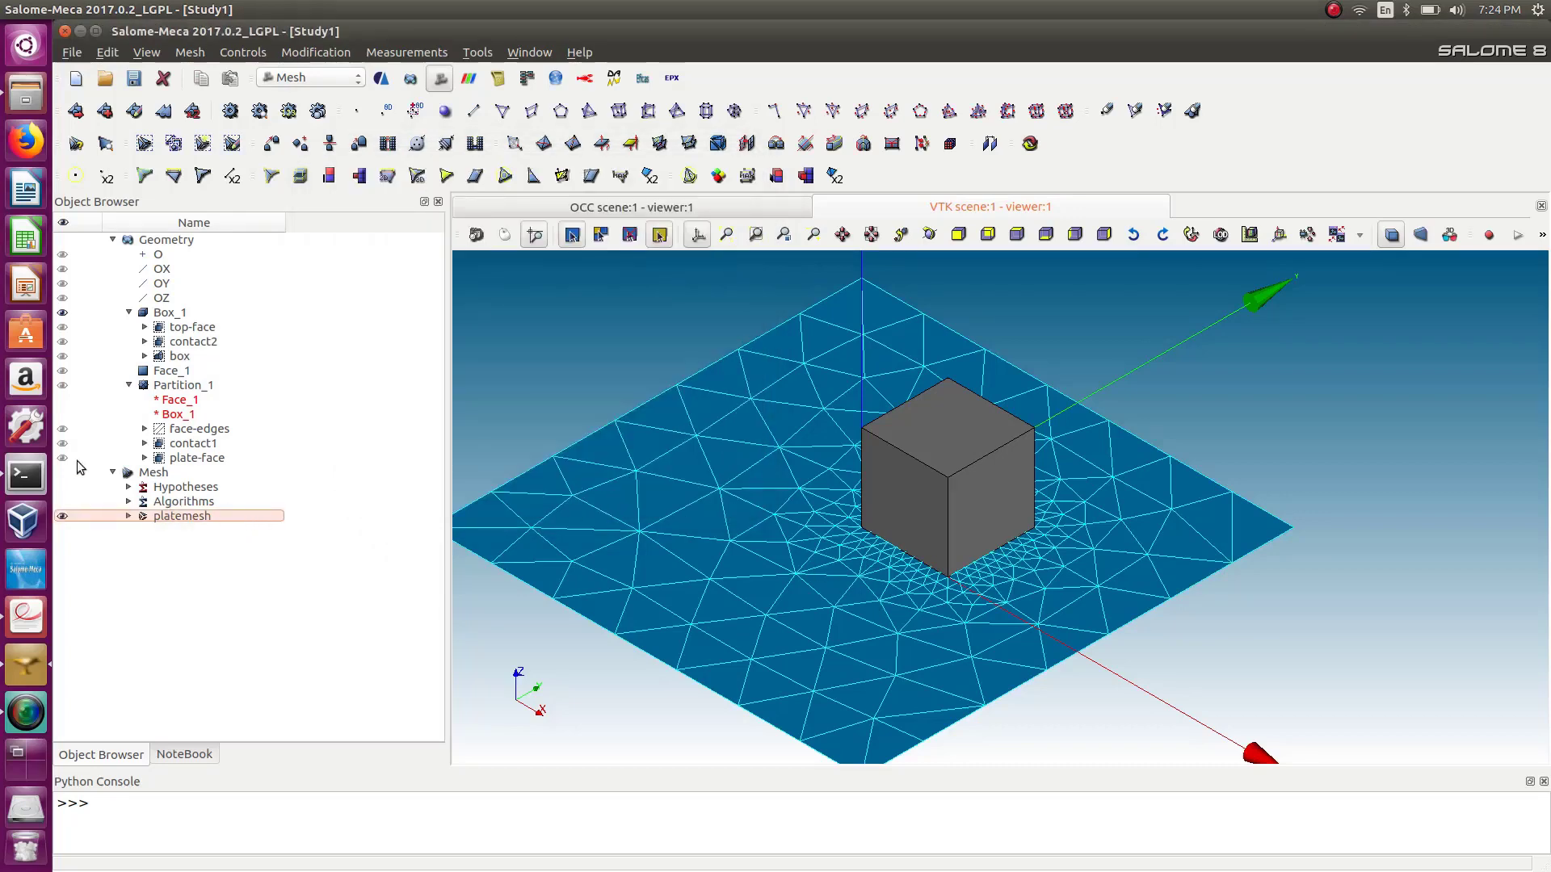
double_click(64, 515)
double_click(65, 515)
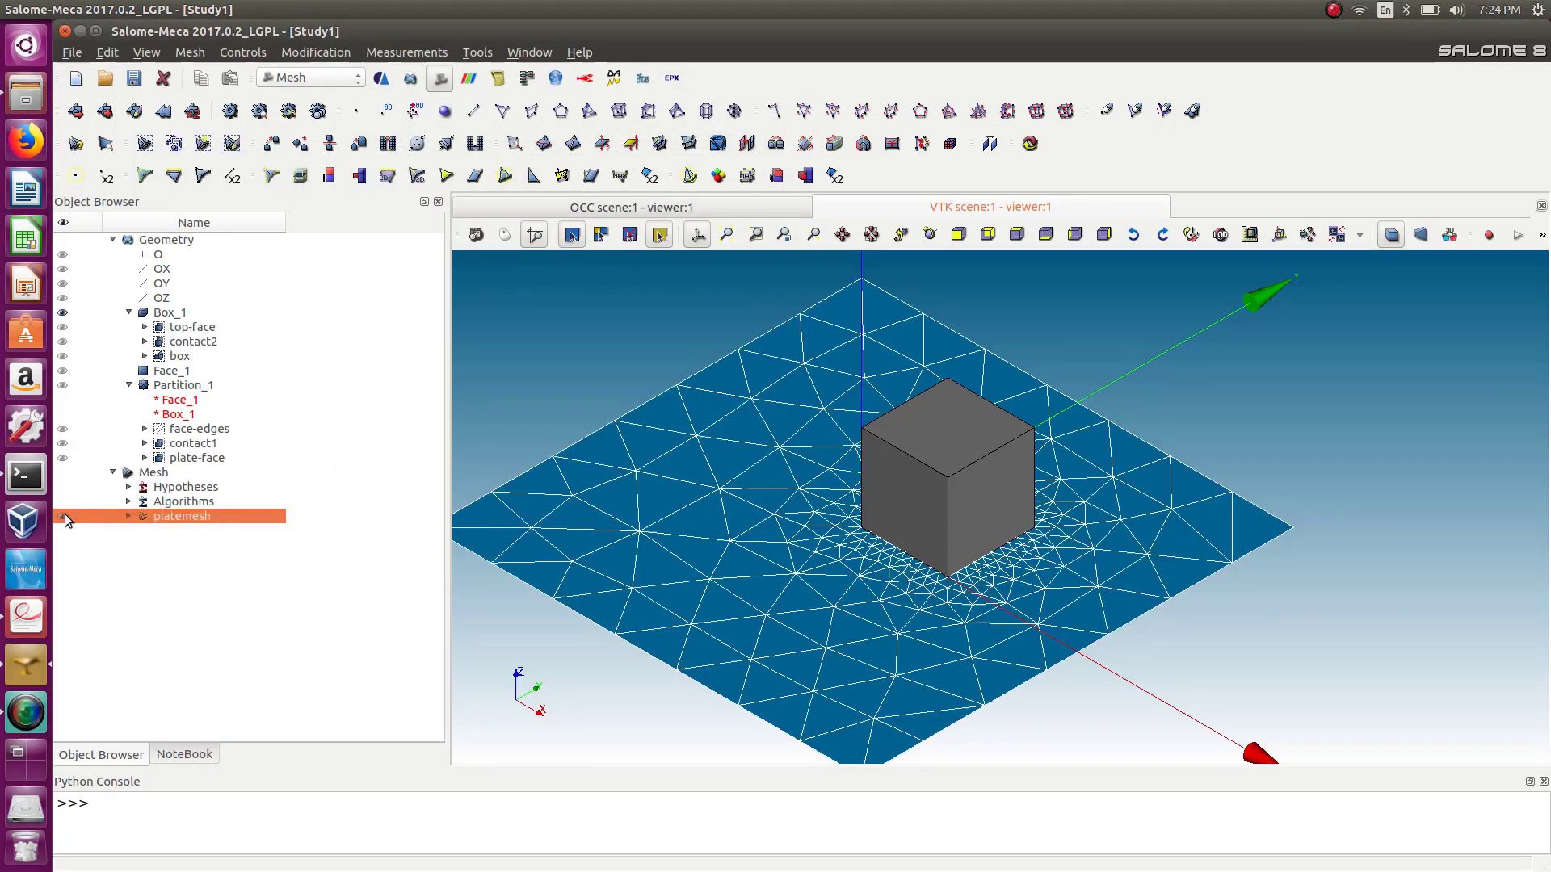
left_click(63, 516)
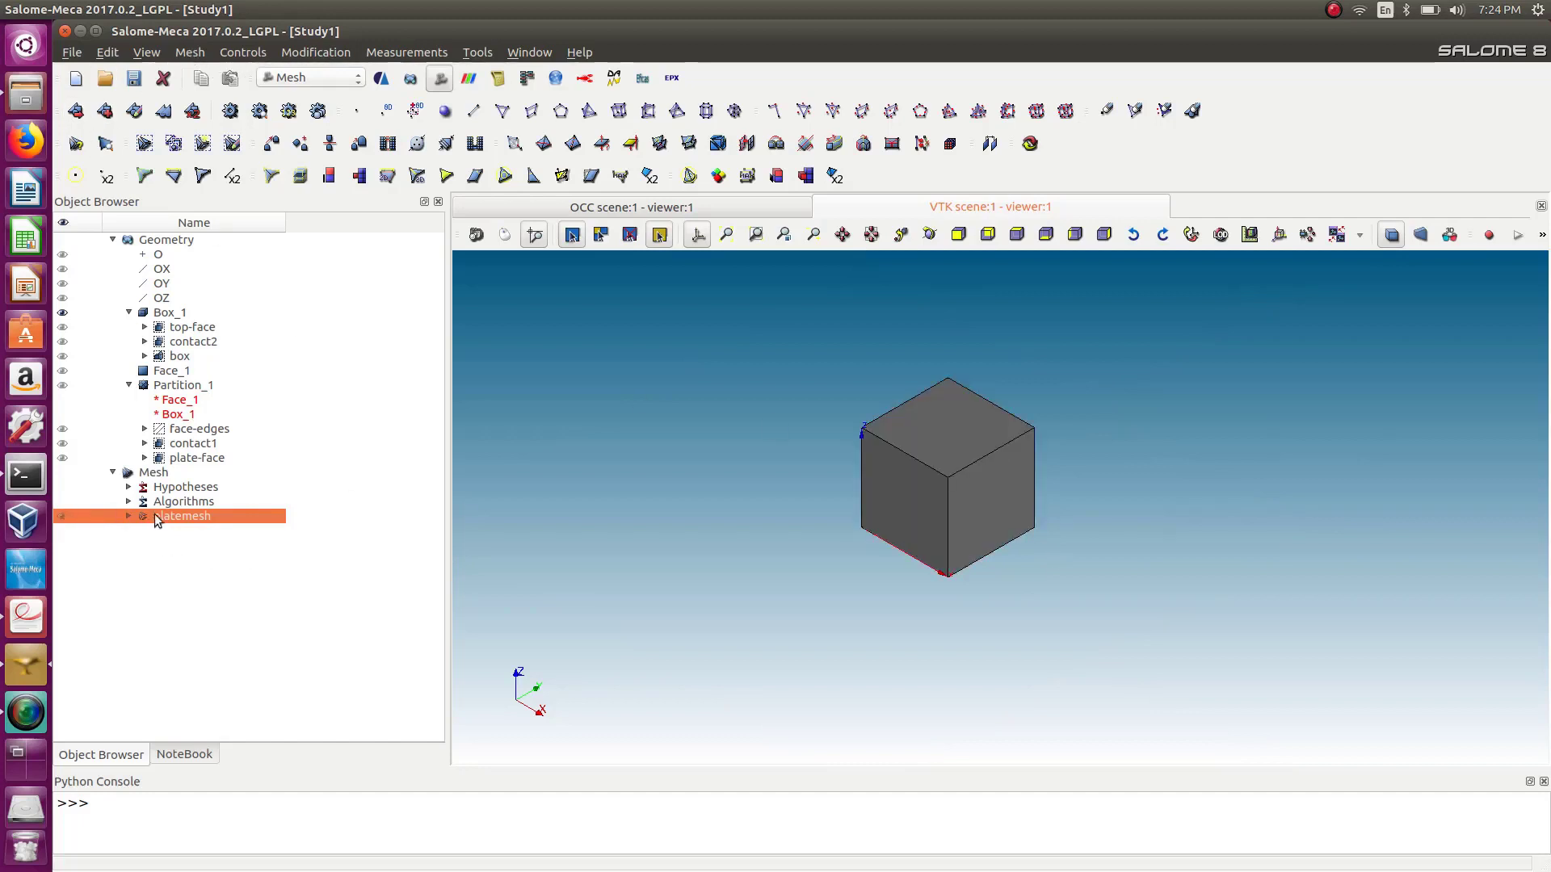
Start a new mesh on Box_1 with the NETGEN 1D-2D-3D algorithm.
left_click(171, 314)
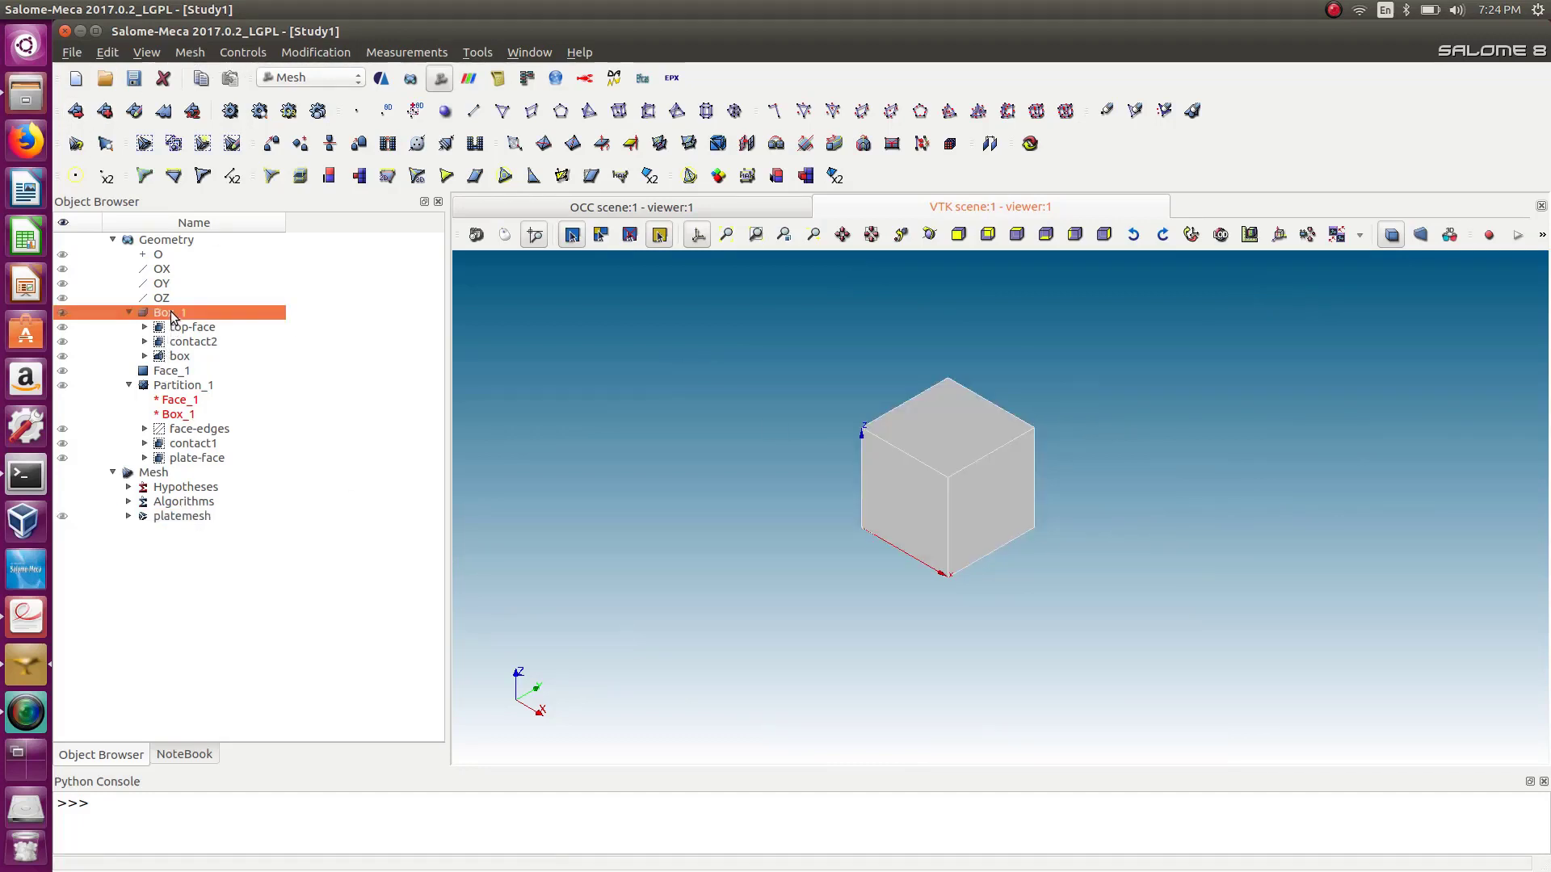
left_click(77, 112)
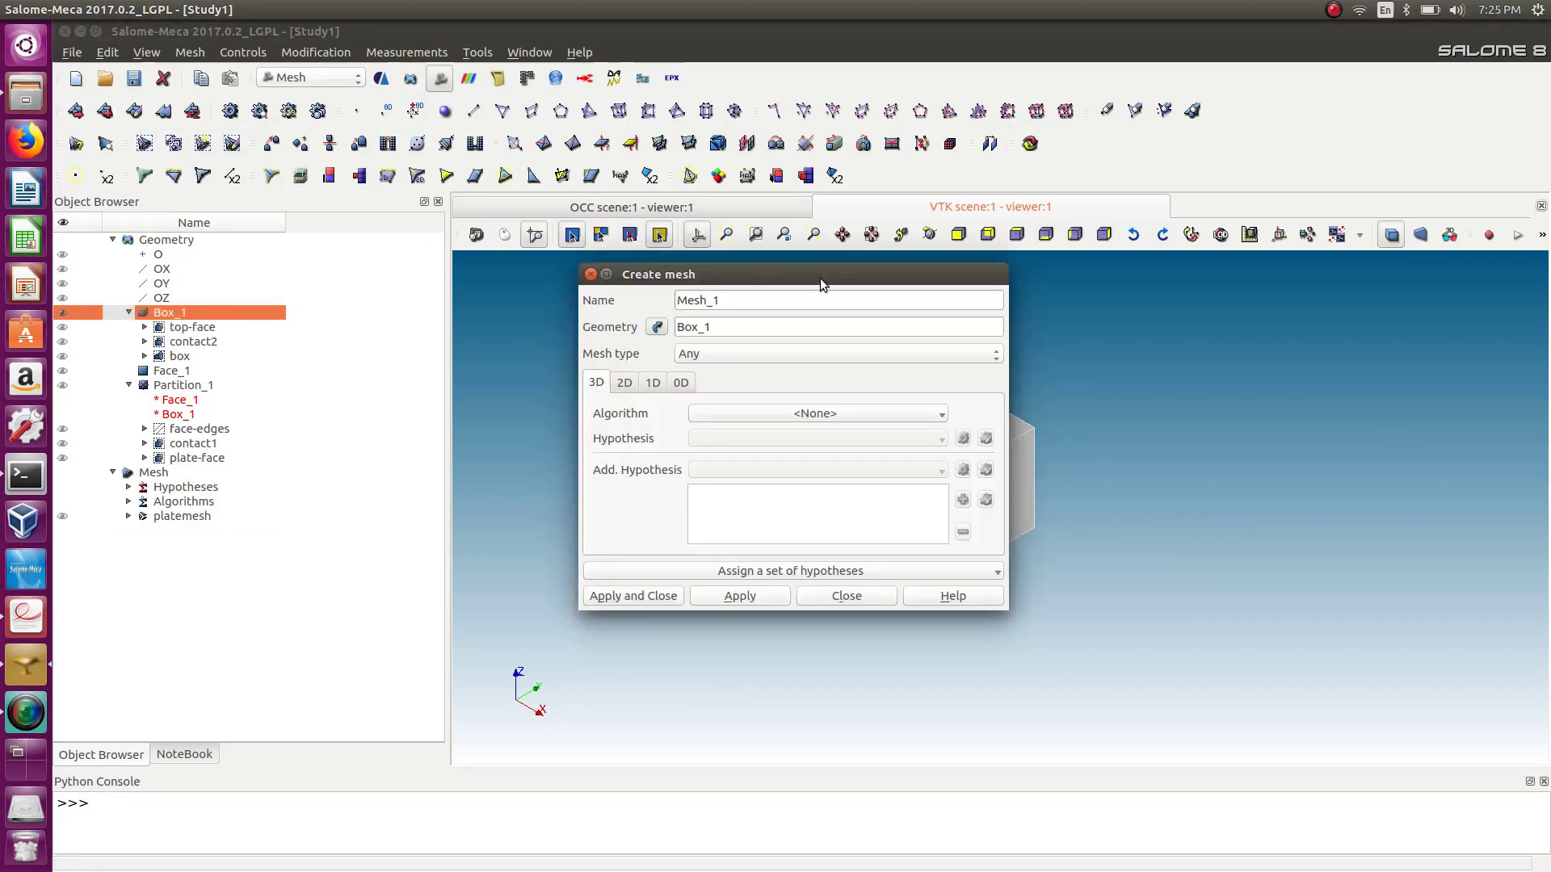
left_click_drag(814, 274, 566, 282)
left_click(559, 431)
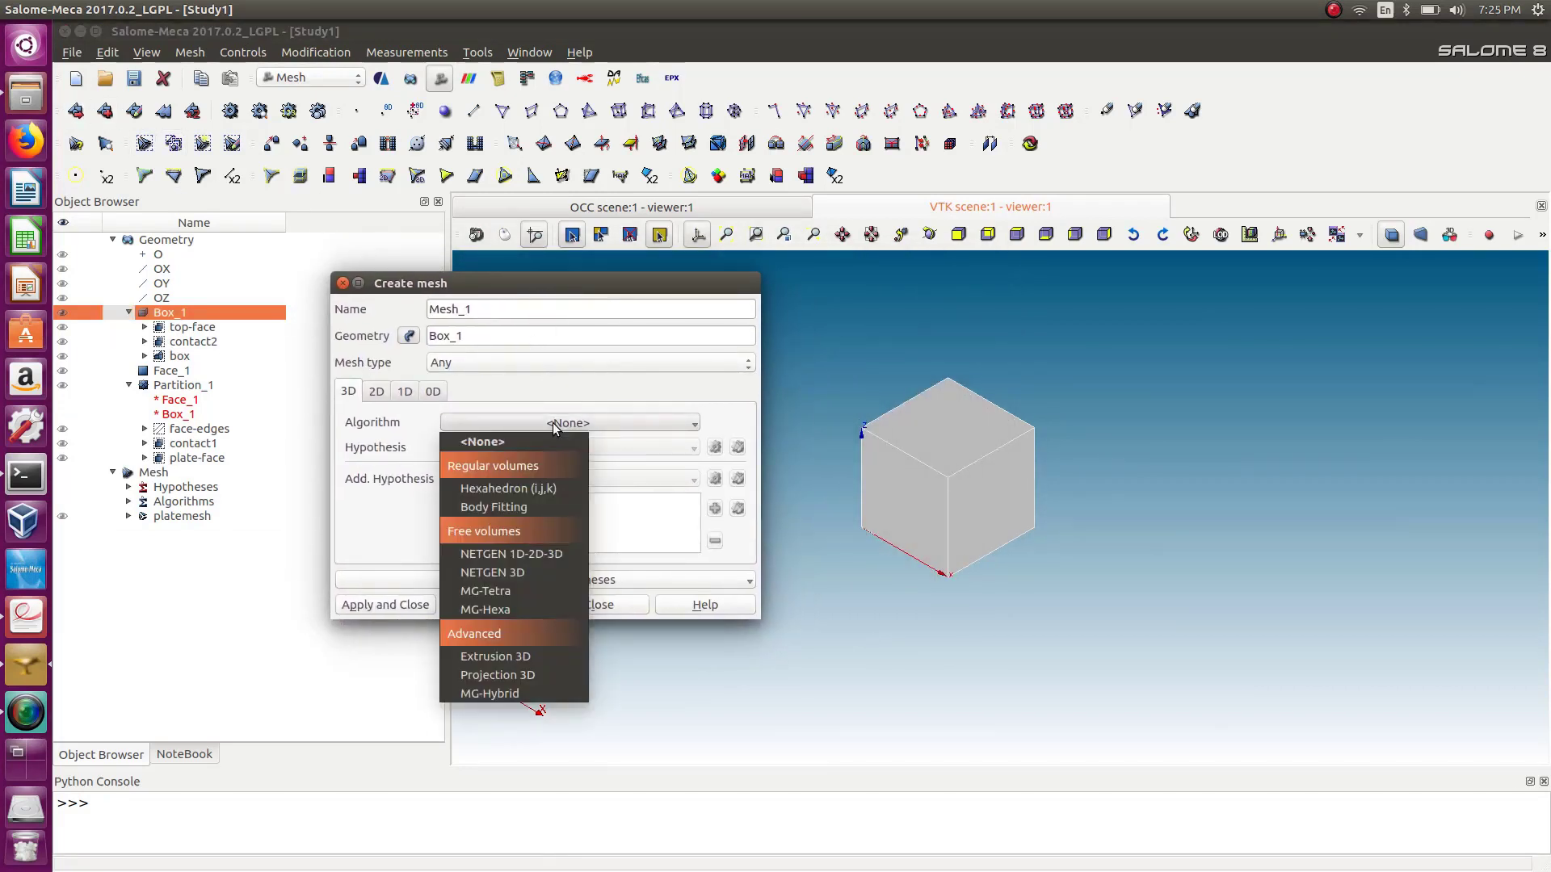
left_click(523, 547)
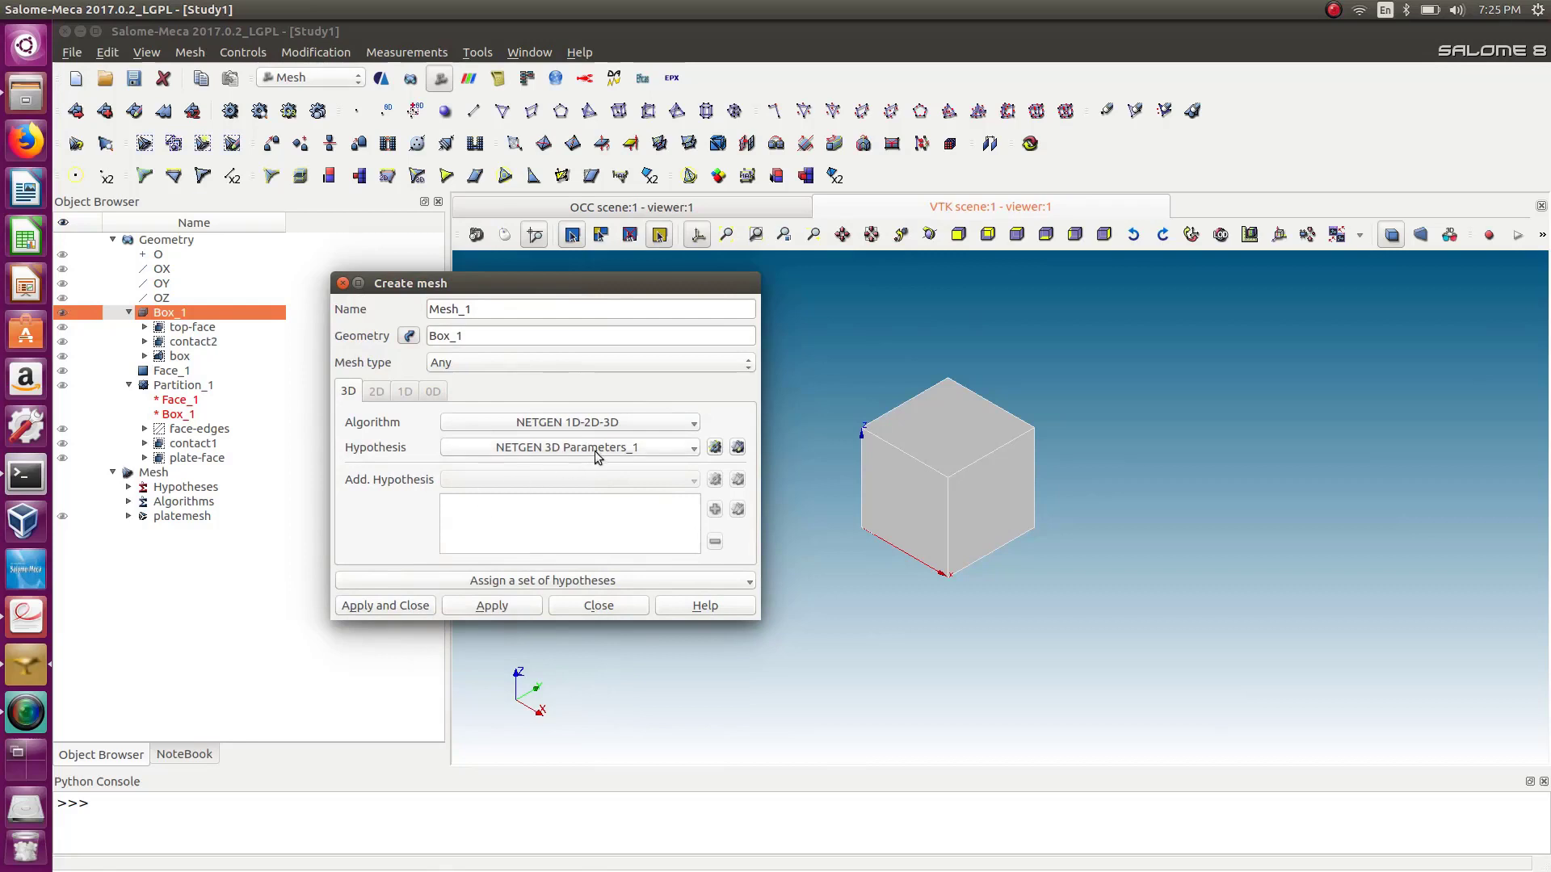
Add a new NETGEN 3D Parameters hypothesis with a local size of 2 on the contact2 face, and create the mesh.
left_click(715, 448)
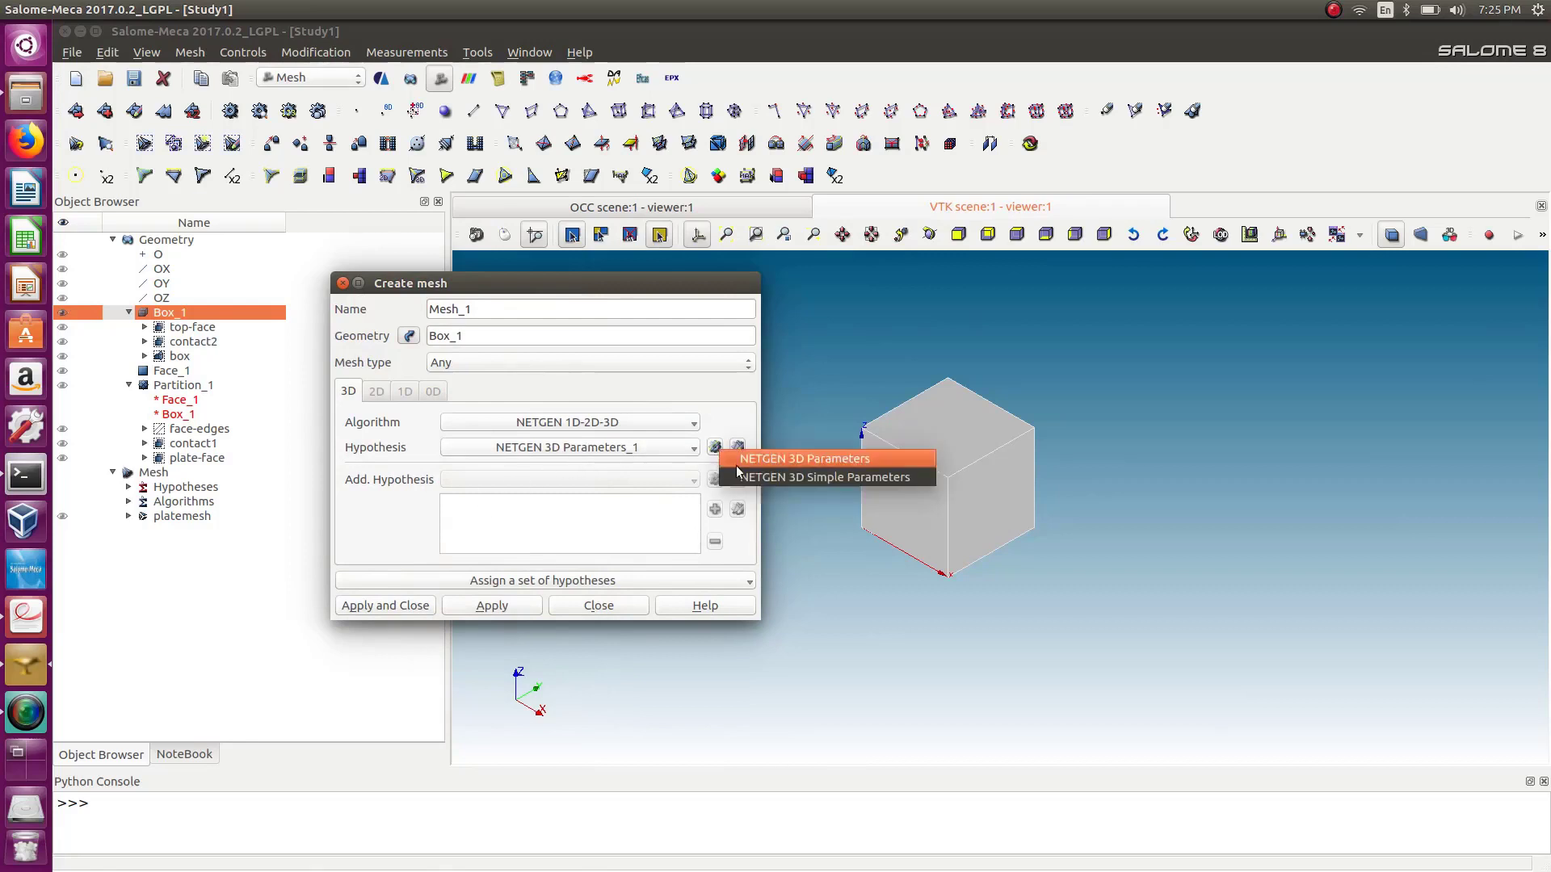
left_click(739, 462)
left_click(494, 287)
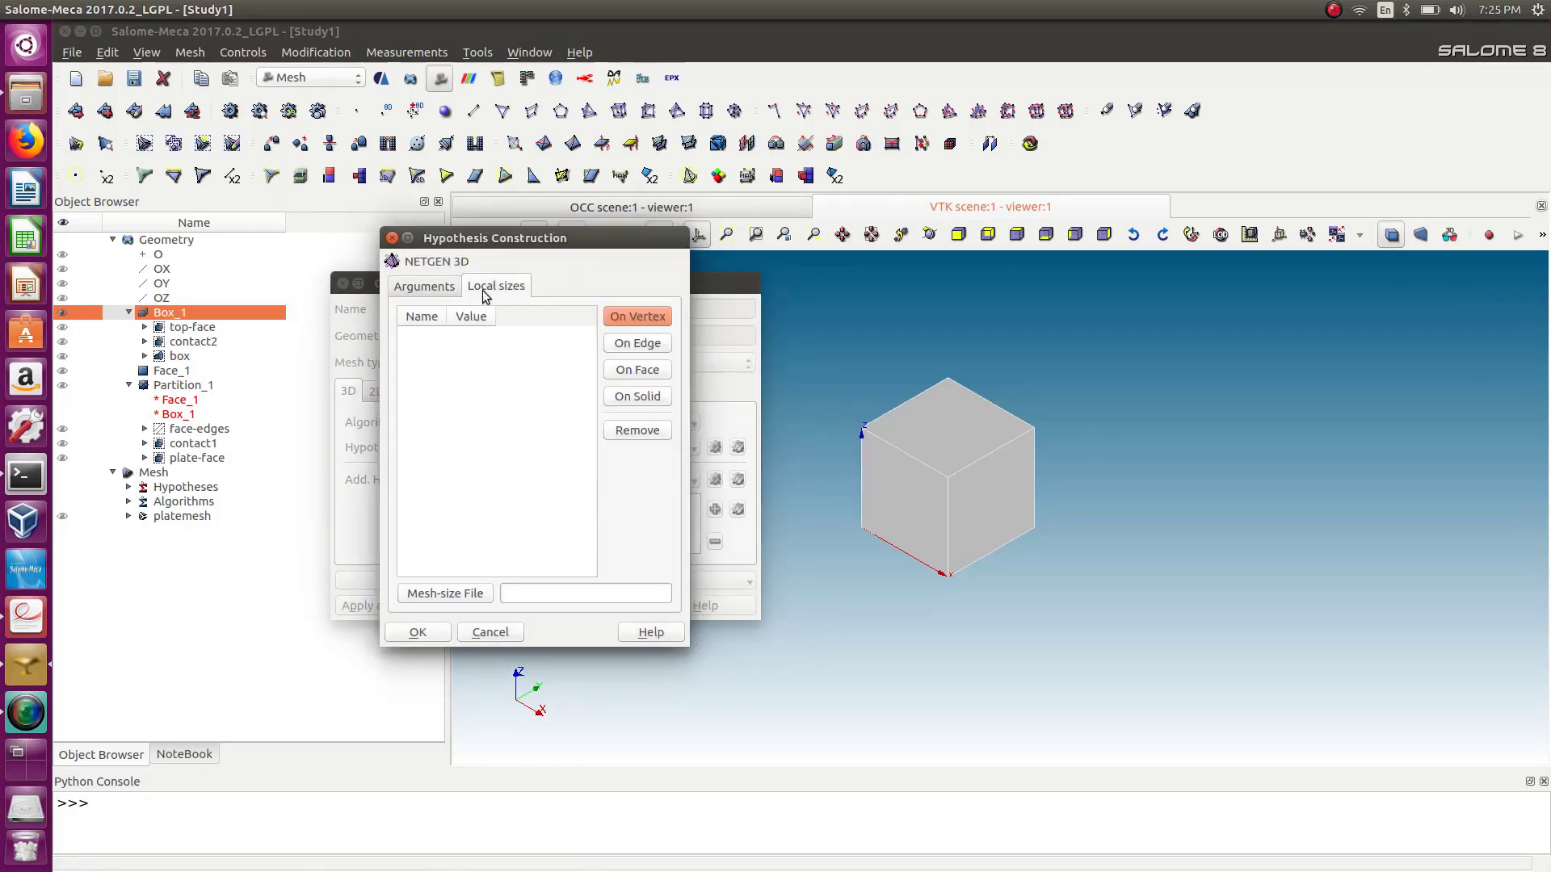
left_click(184, 343)
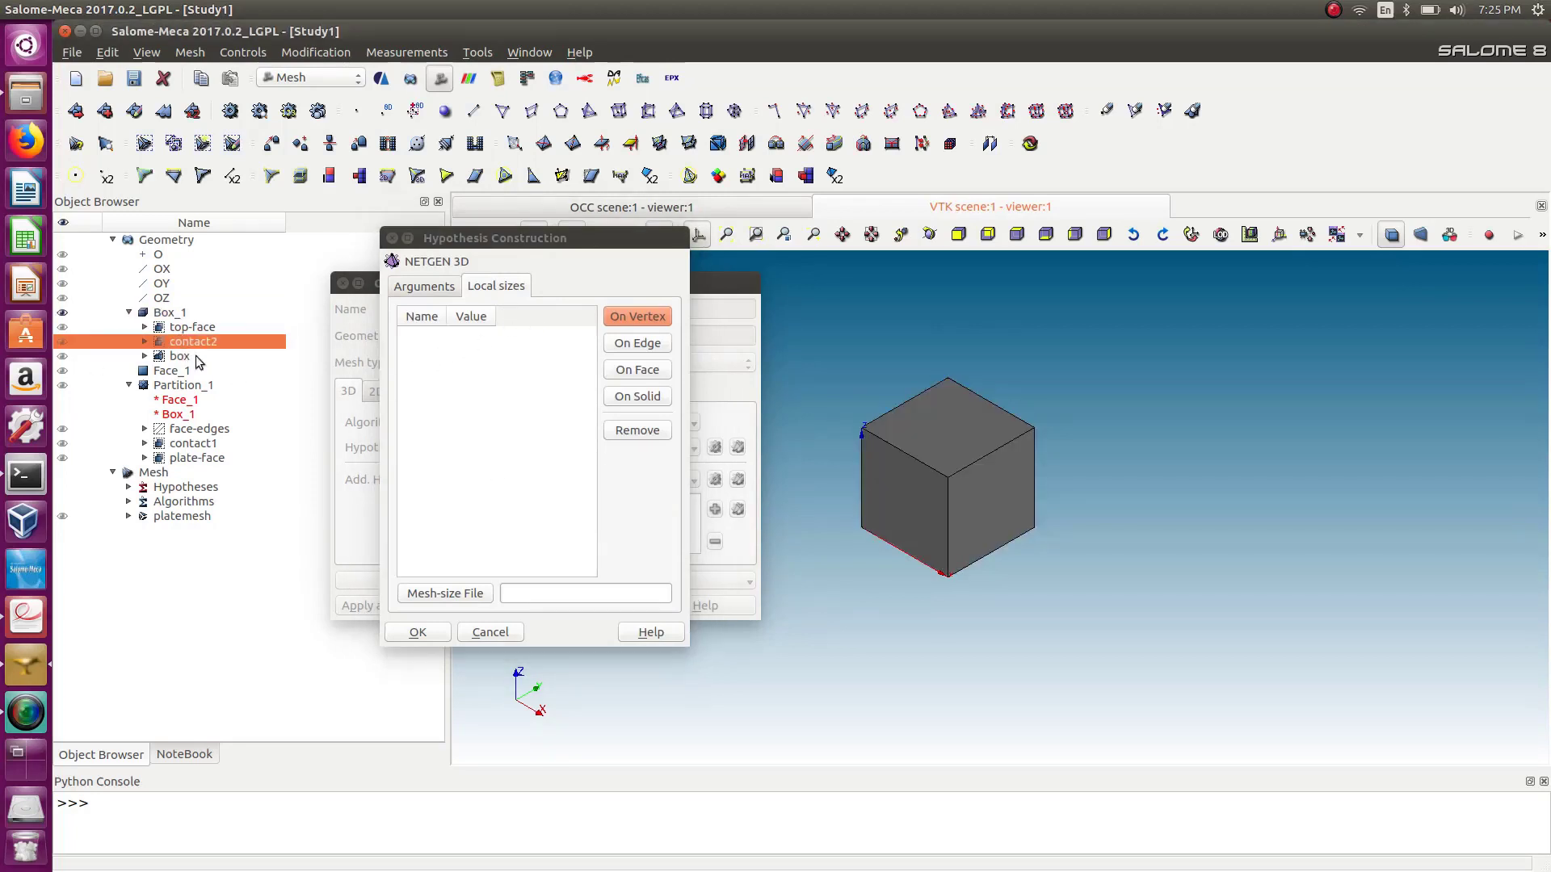
left_click(638, 367)
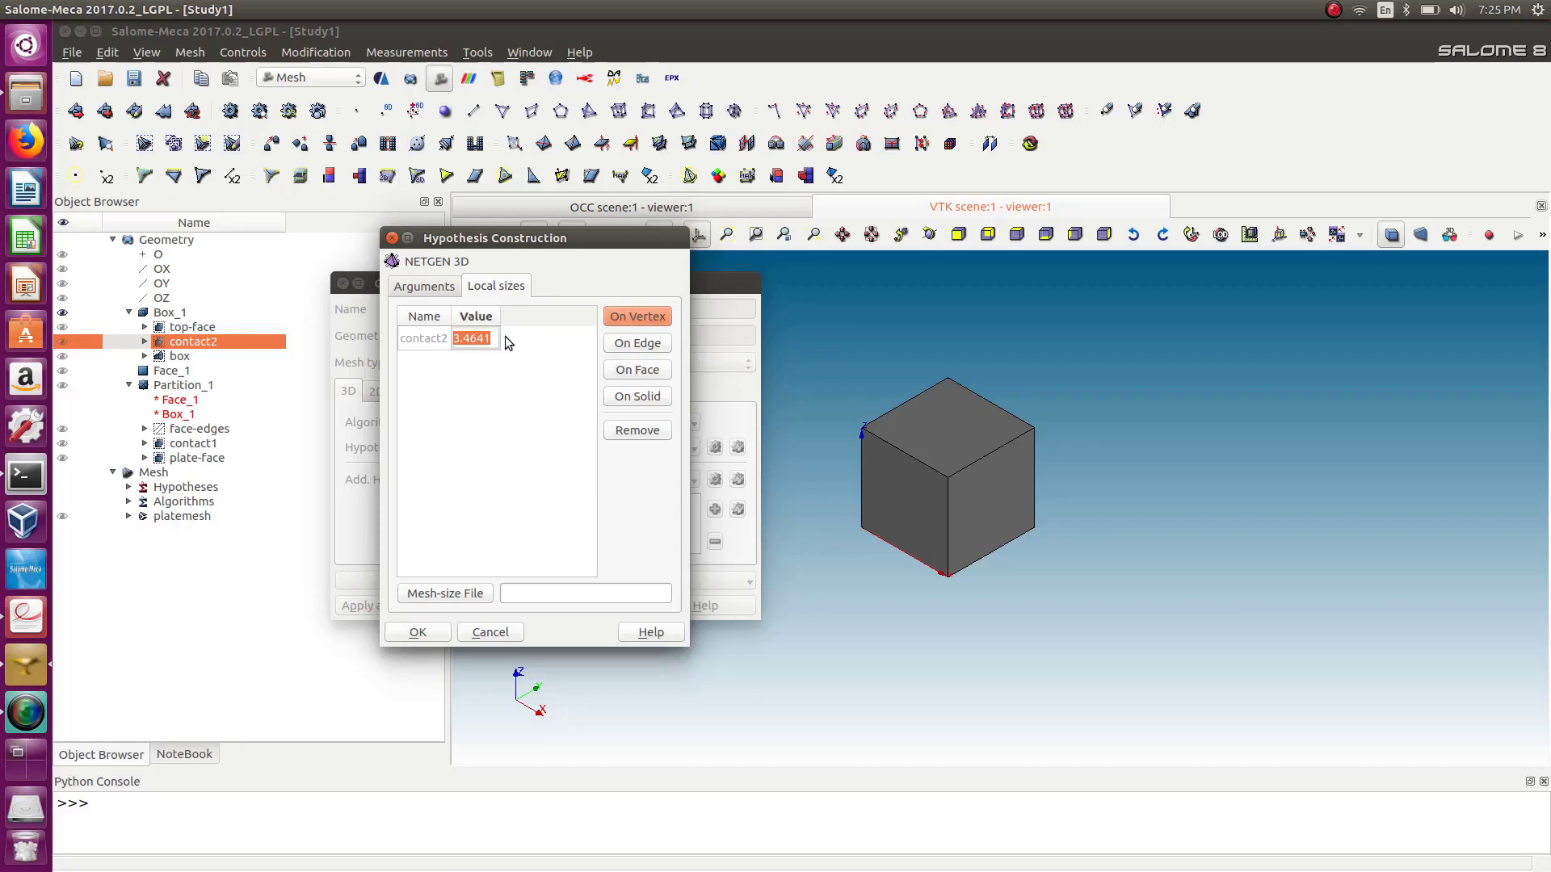
type("2")
key("Return")
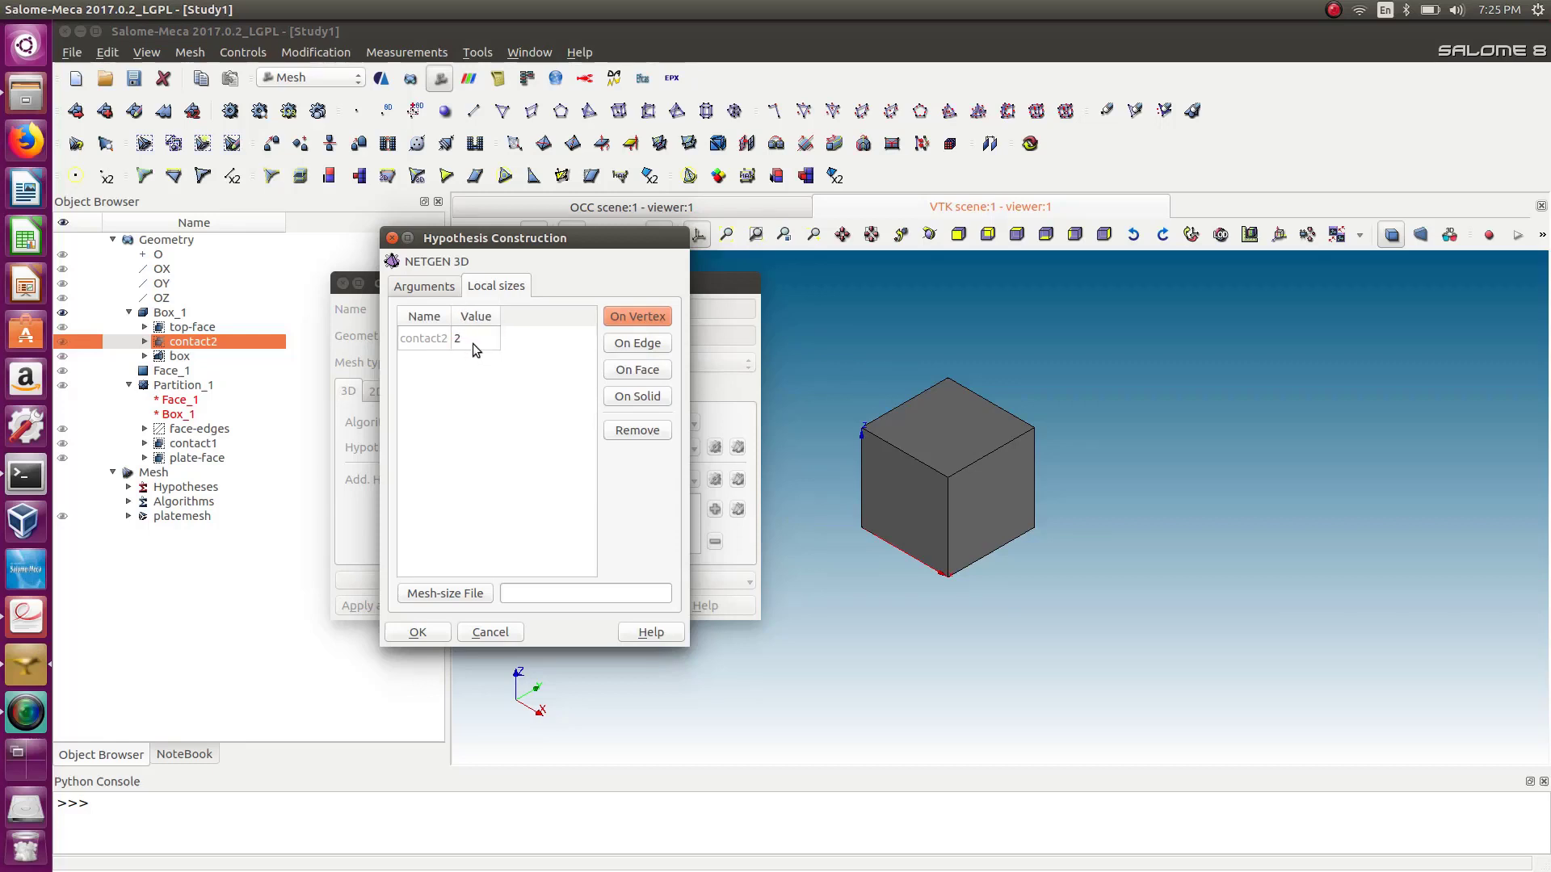
left_click(440, 634)
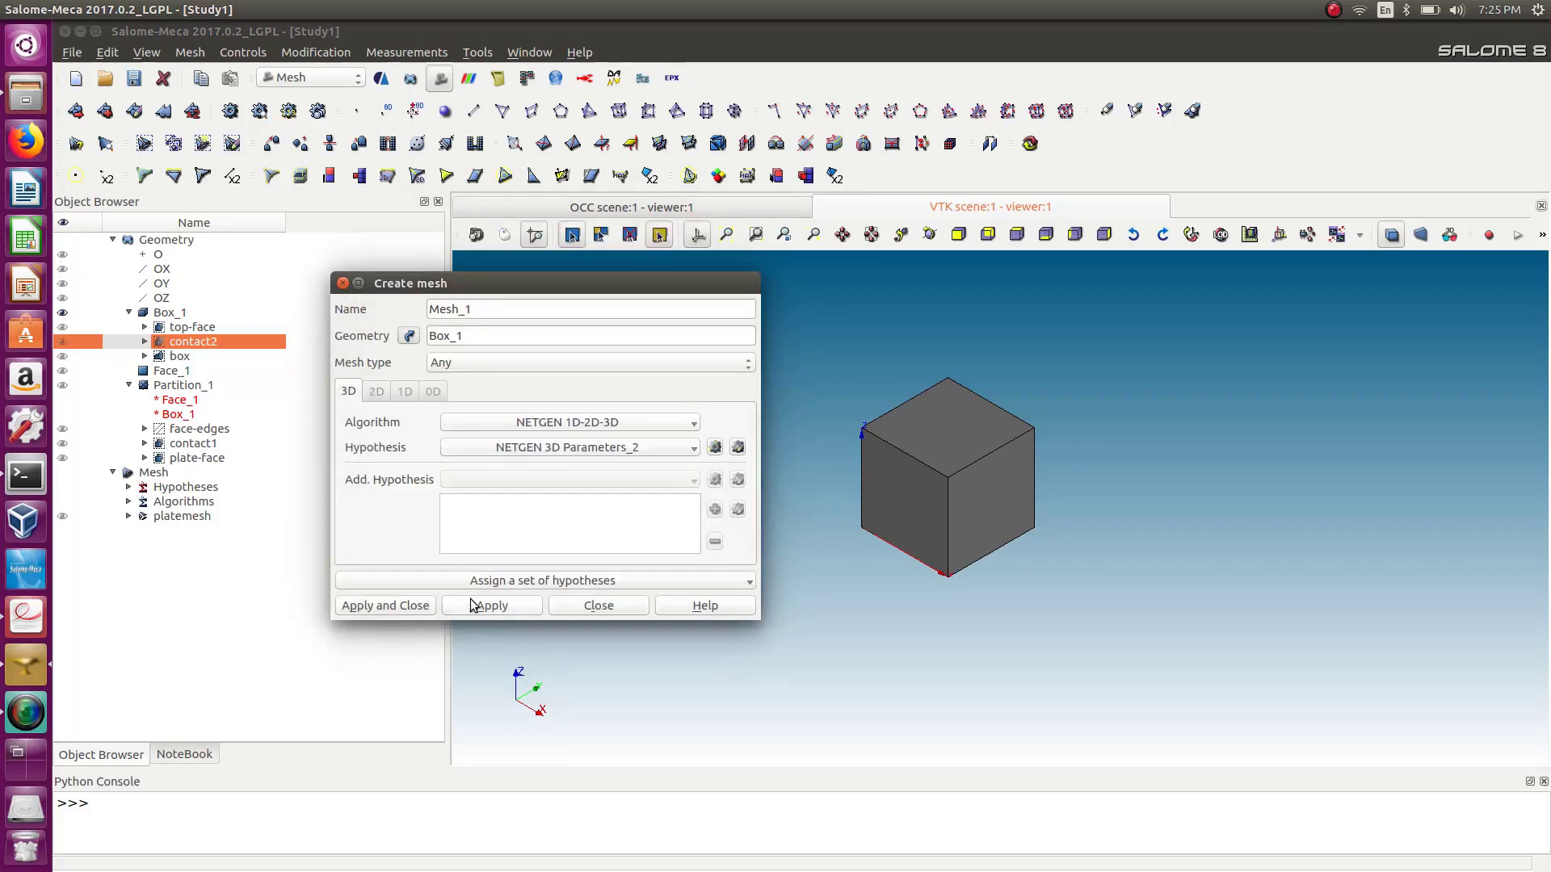
left_click(414, 607)
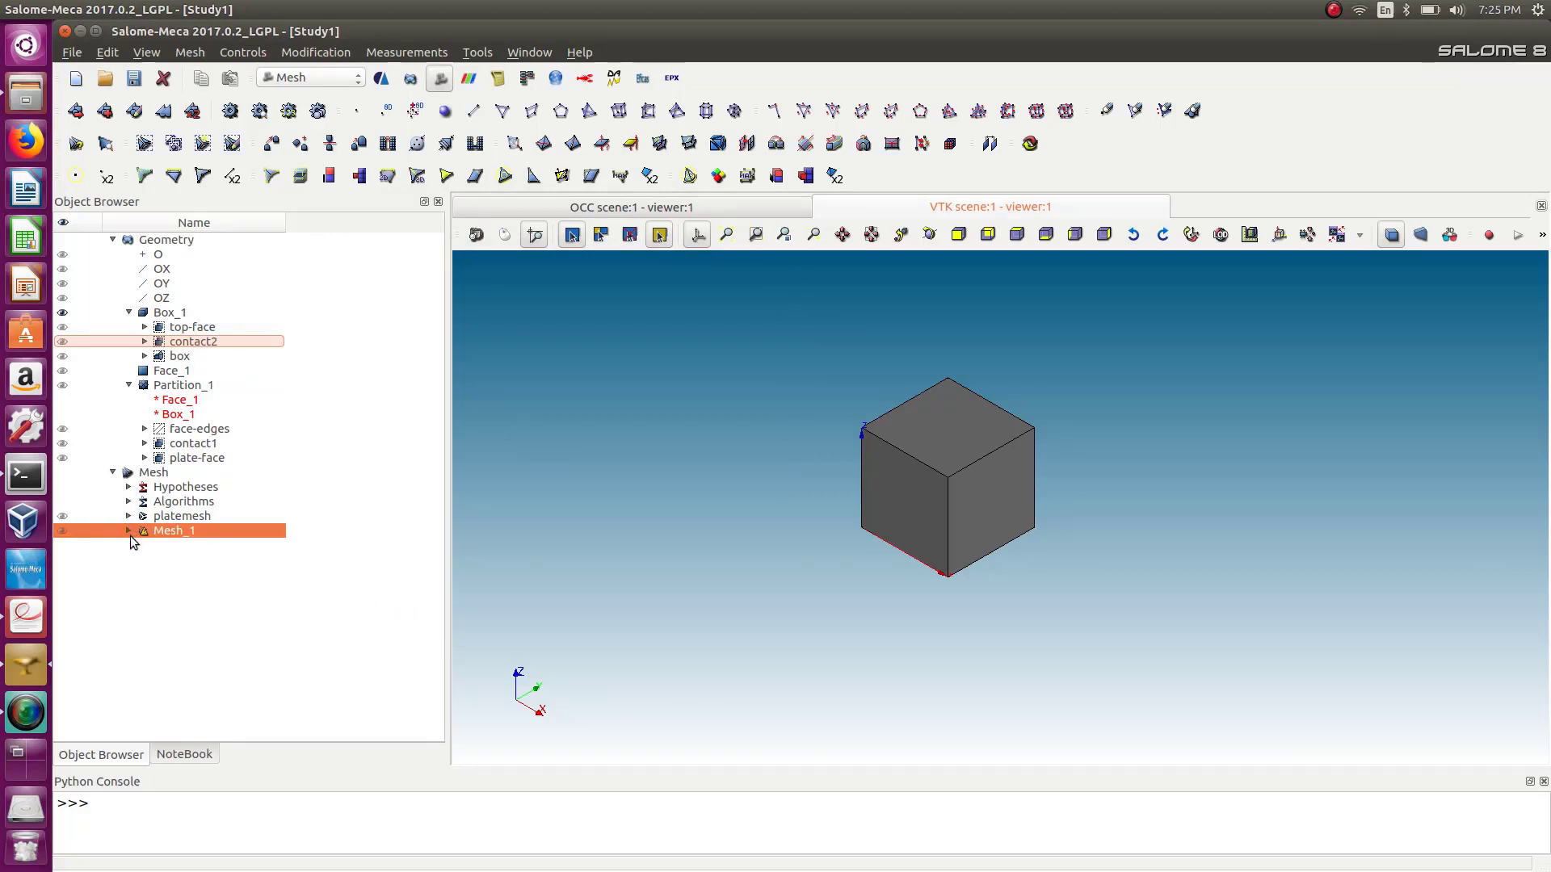
Rename the new Box_1 mesh as boxmesh.
right_click(157, 527)
double_click(164, 534)
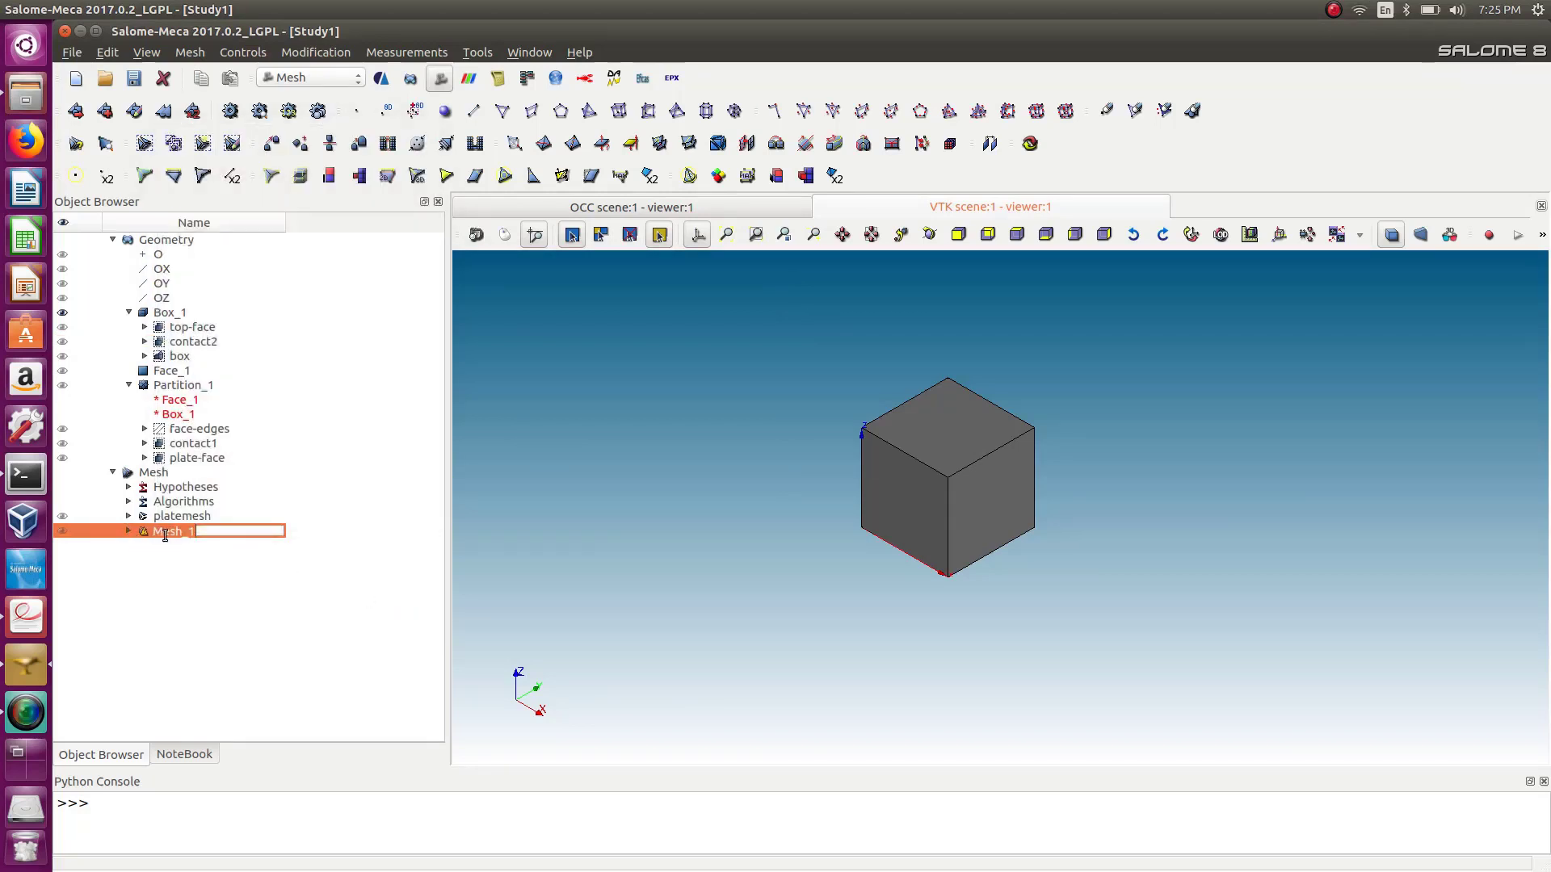
type("boxm")
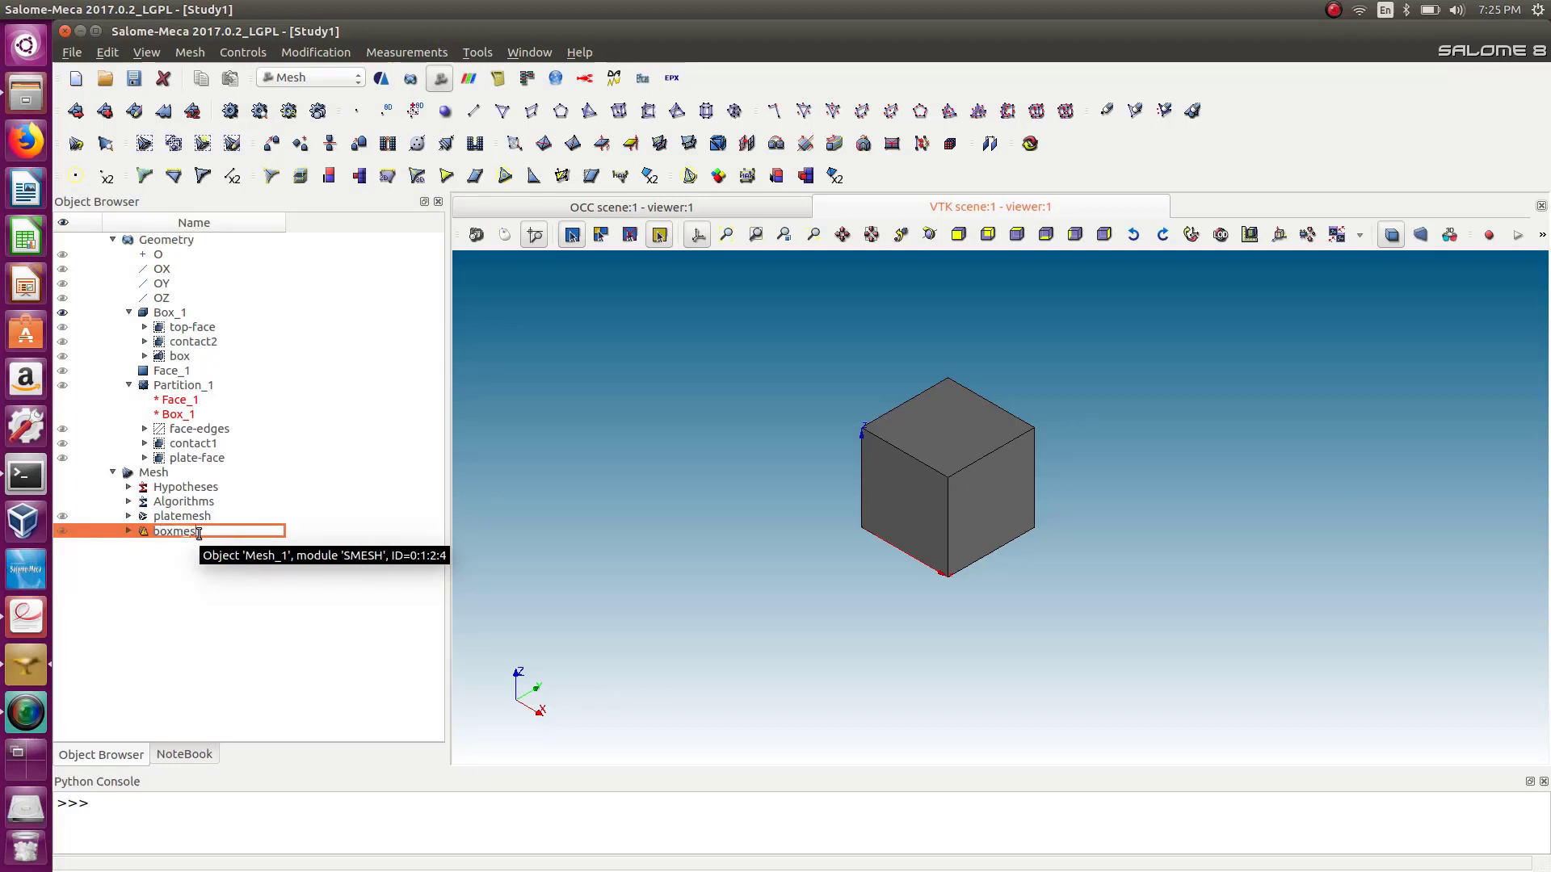
type("esh")
key("Return")
Compute boxmesh and close the mesh summary to view the meshed box.
right_click(197, 531)
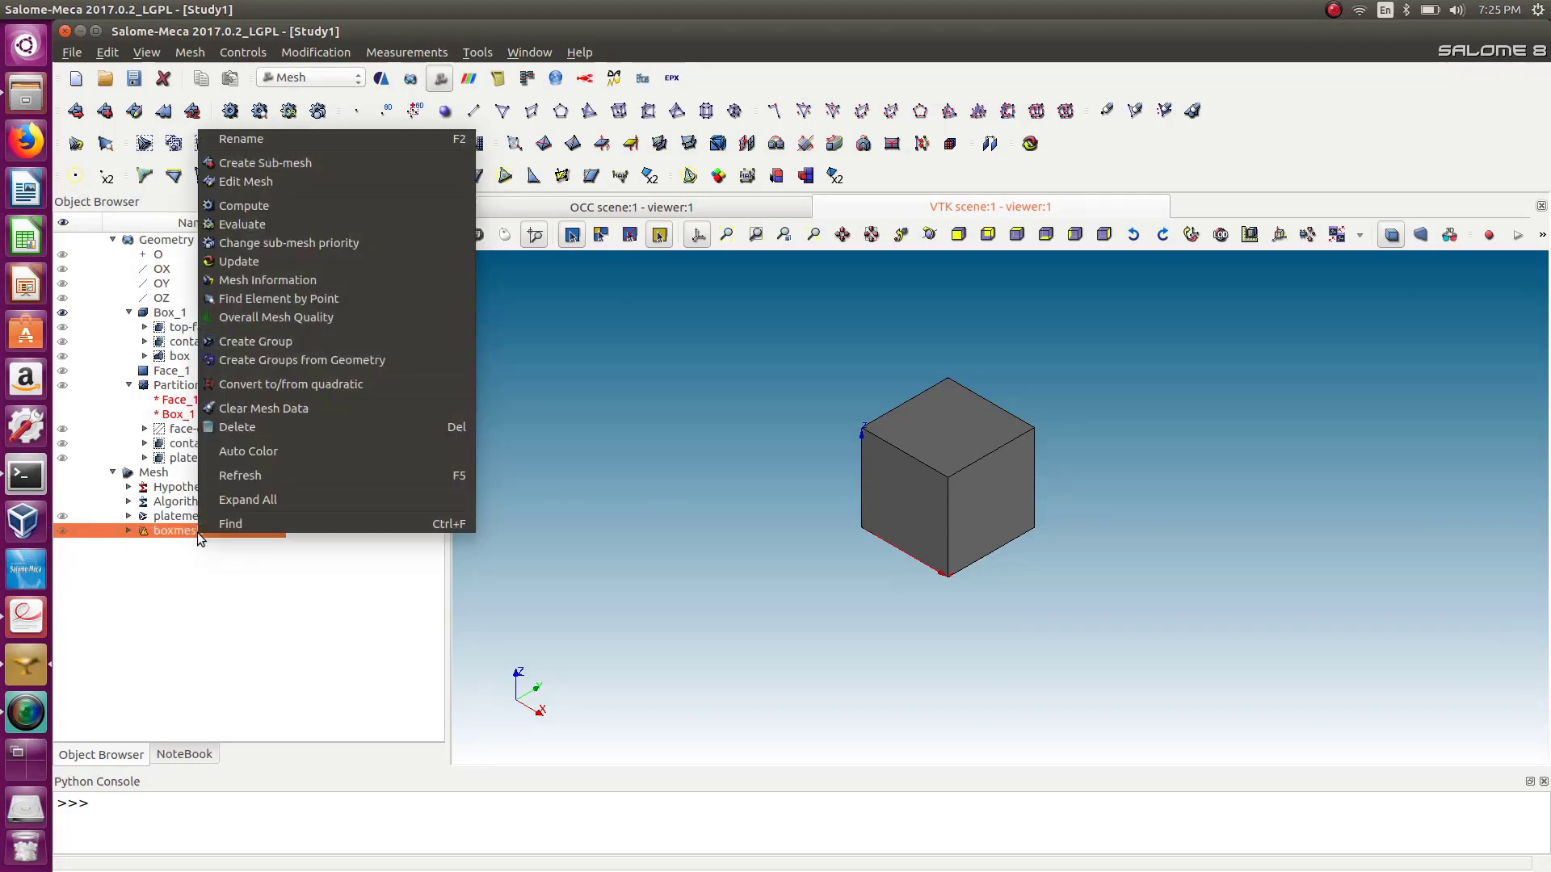
left_click(278, 208)
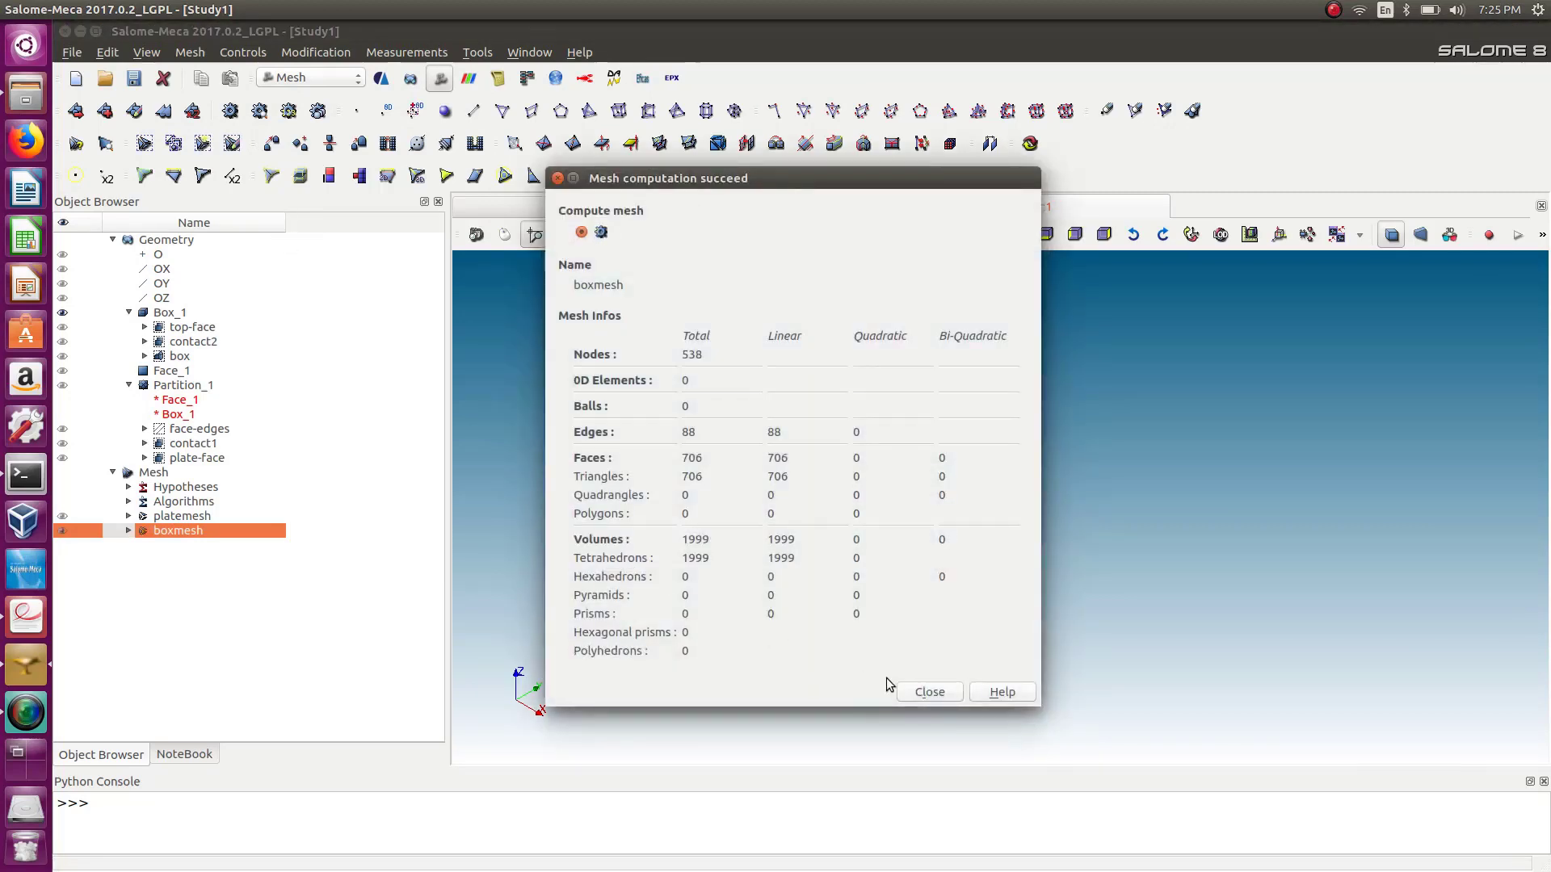
left_click(925, 692)
scroll(894, 537, "up", 2)
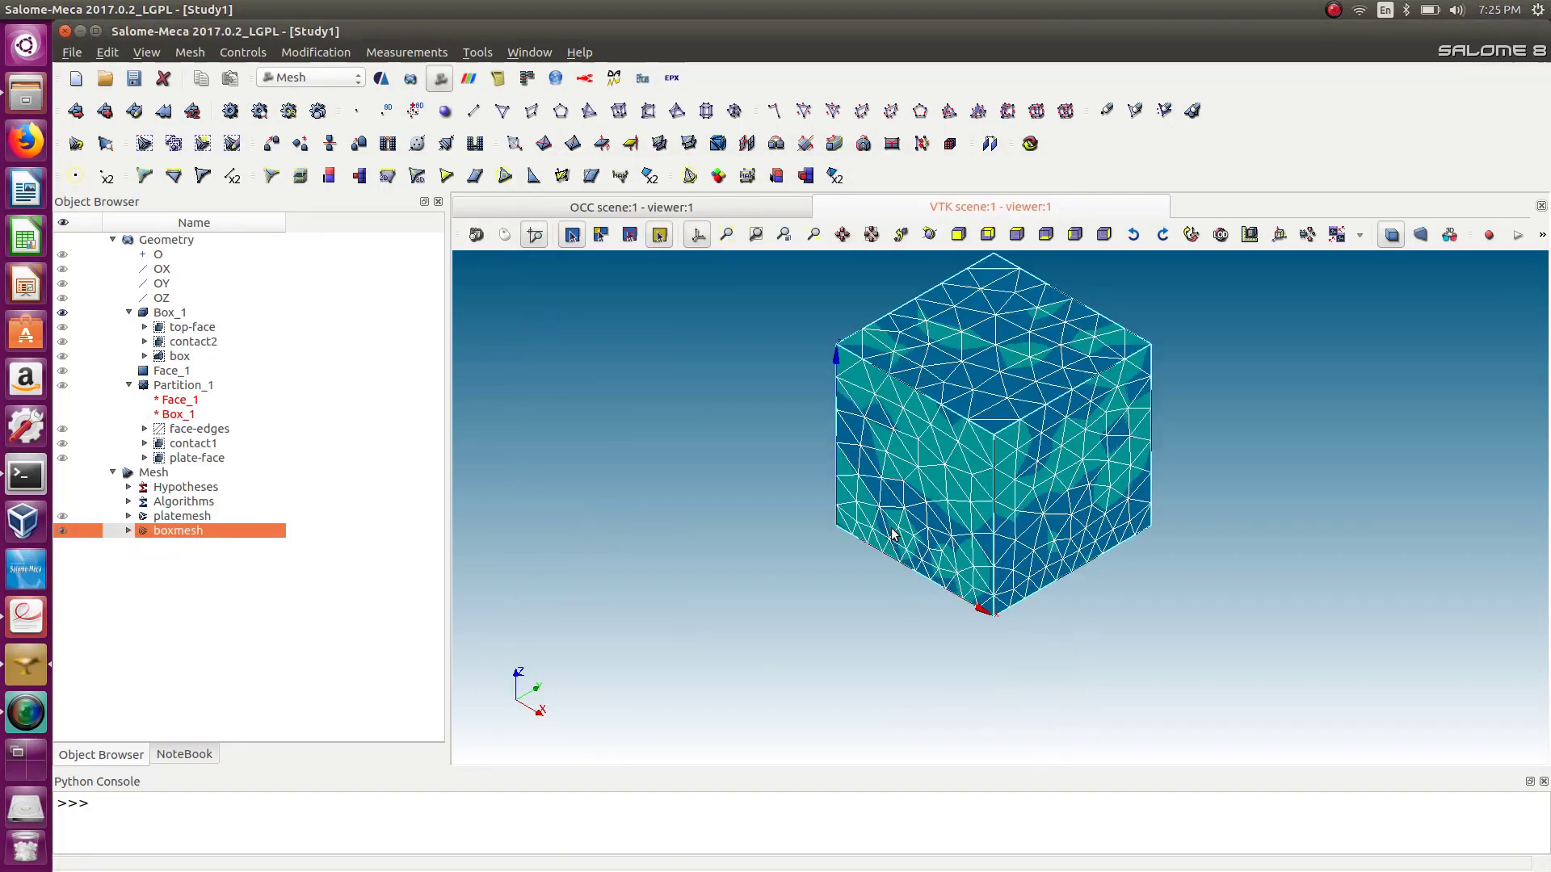
Display platemesh together with boxmesh, hide the Box_1 geometry, and save the study.
scroll(909, 557, "up", 3)
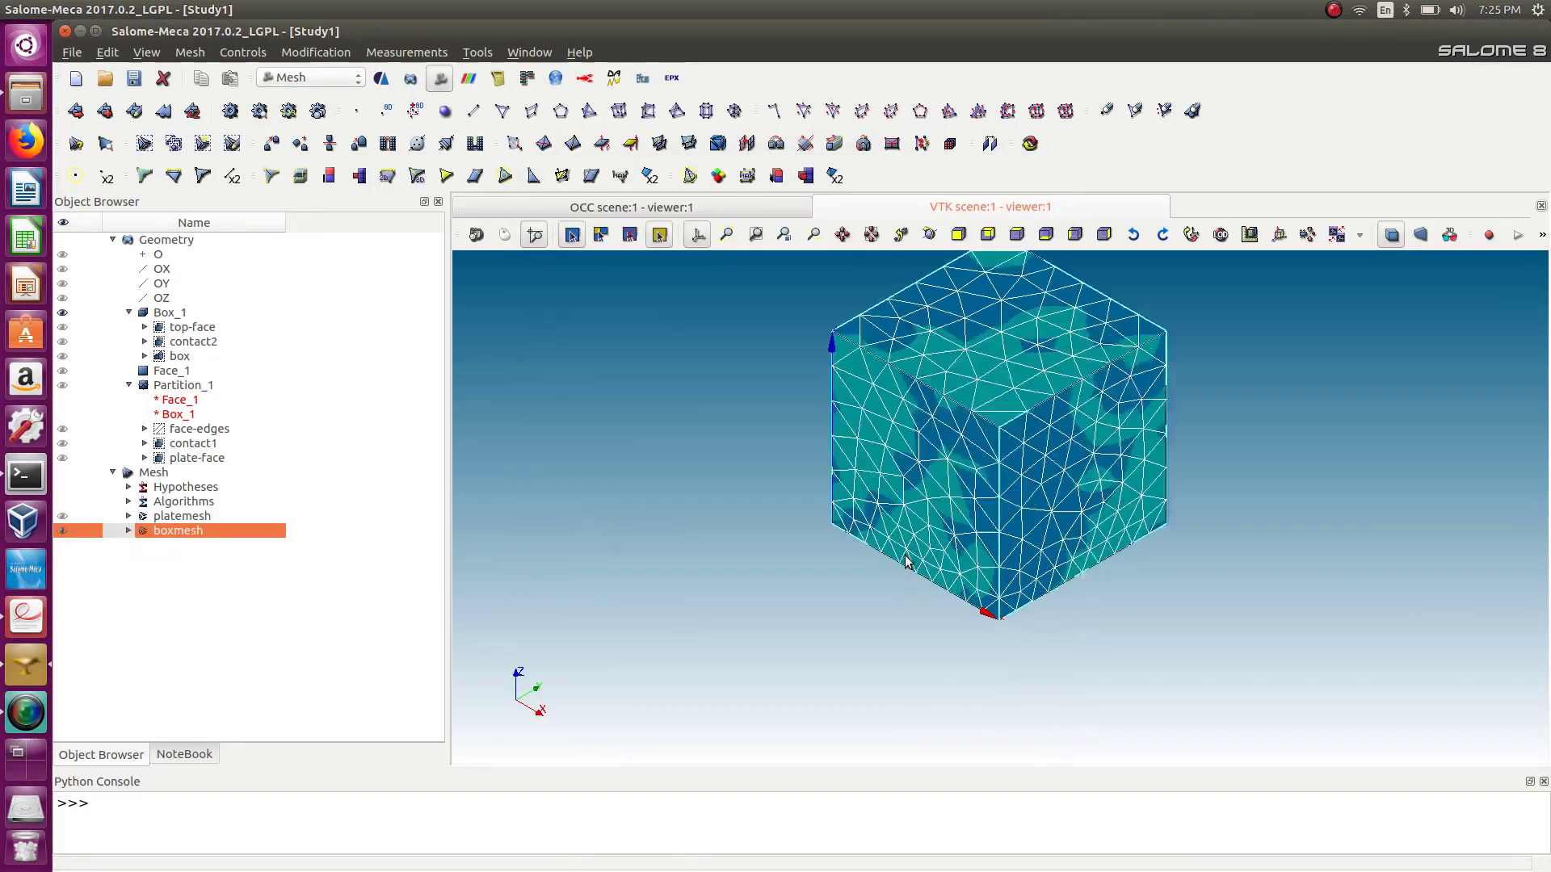
scroll(887, 530, "down", 7)
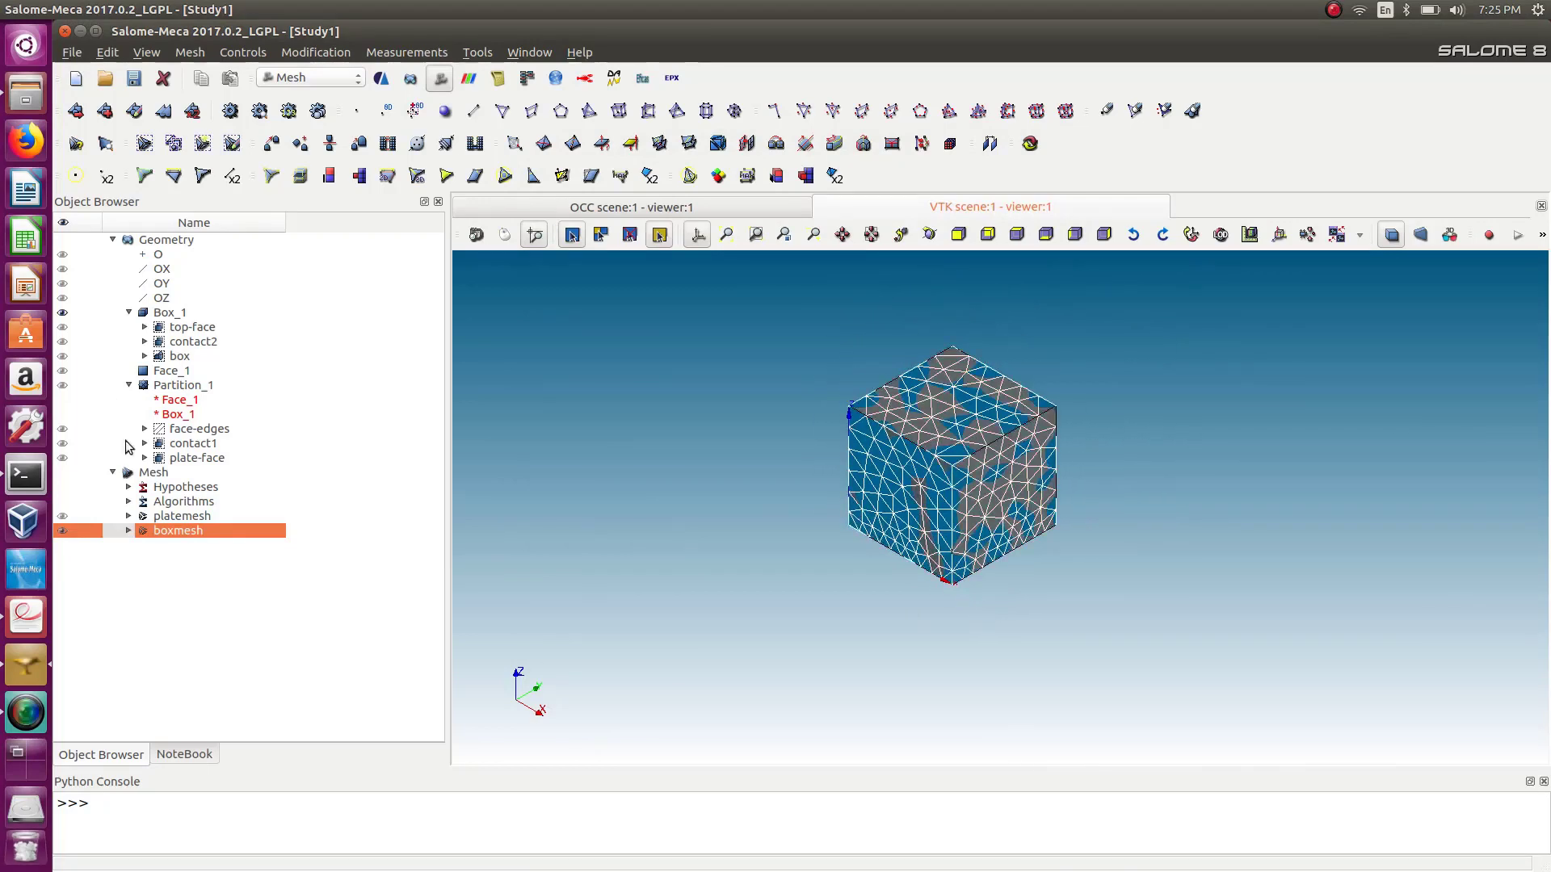
double_click(79, 384)
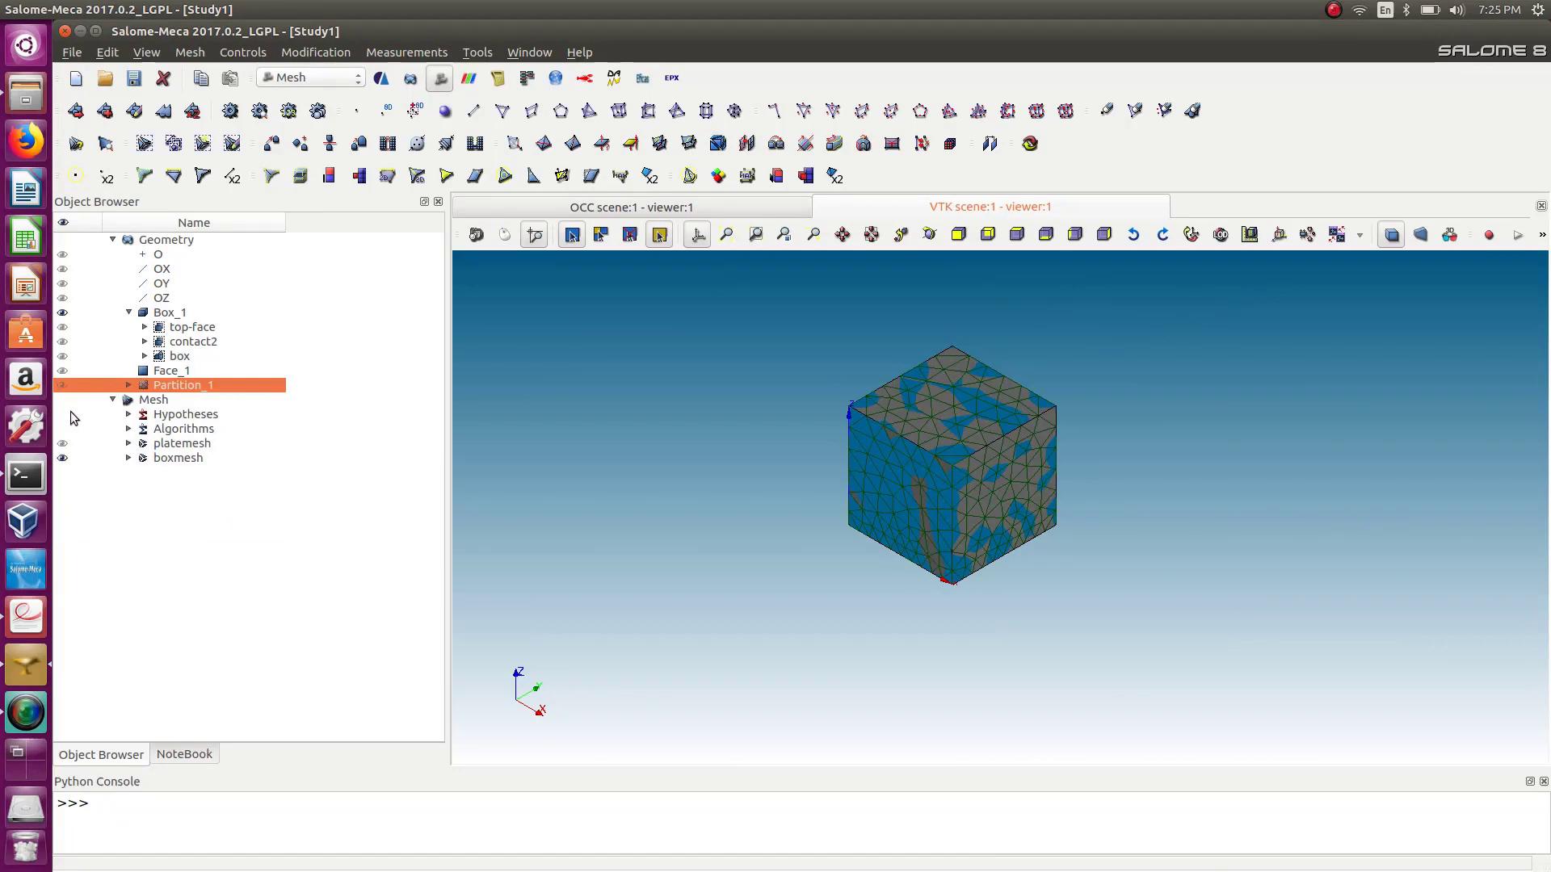
left_click(62, 444)
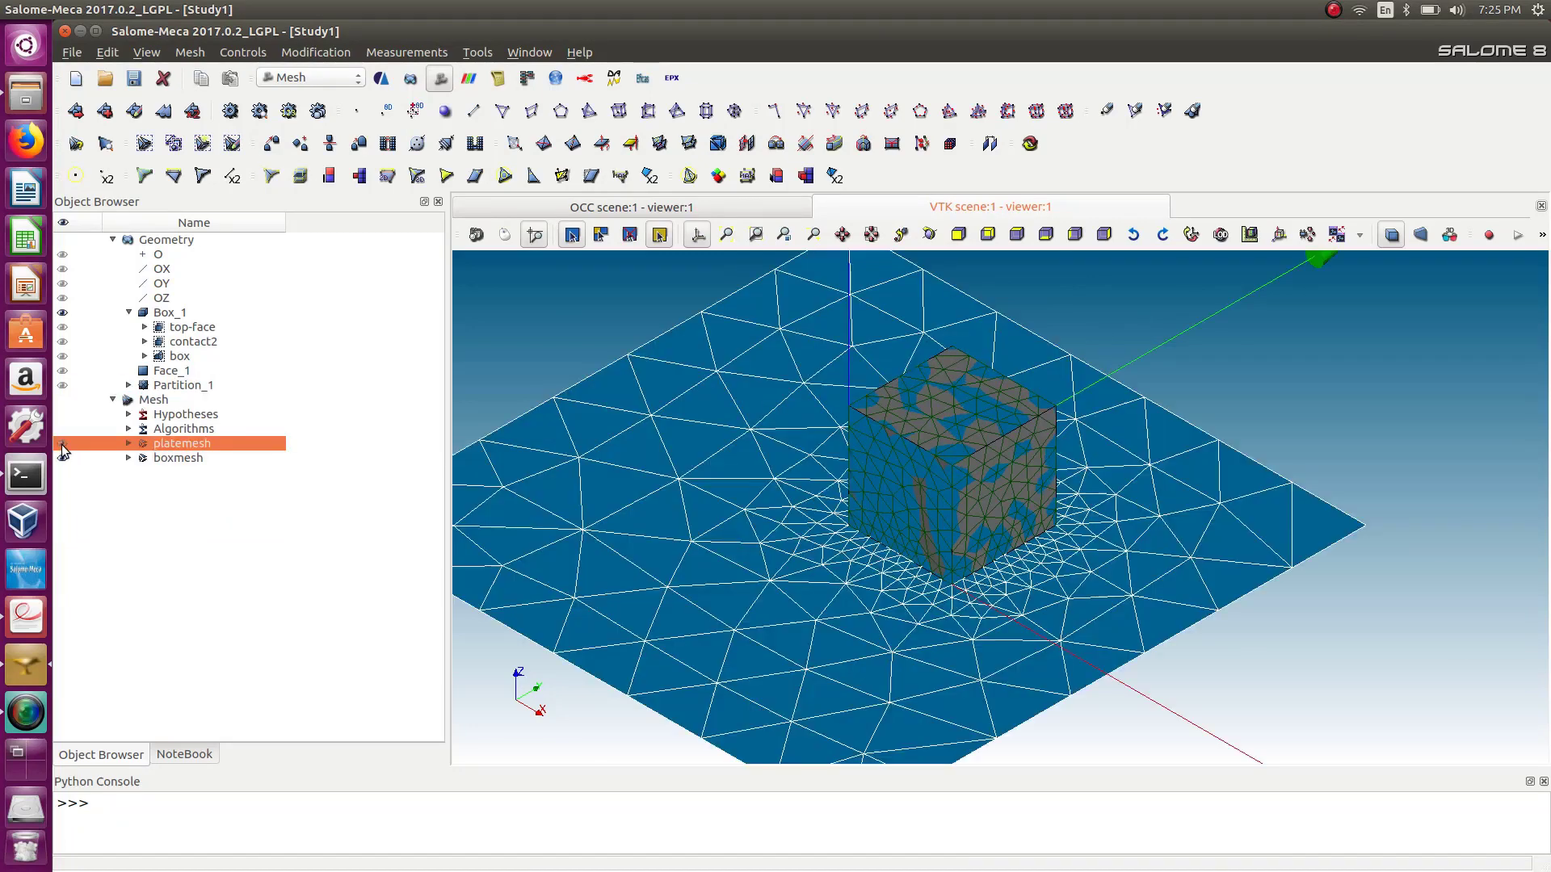
left_click(62, 313)
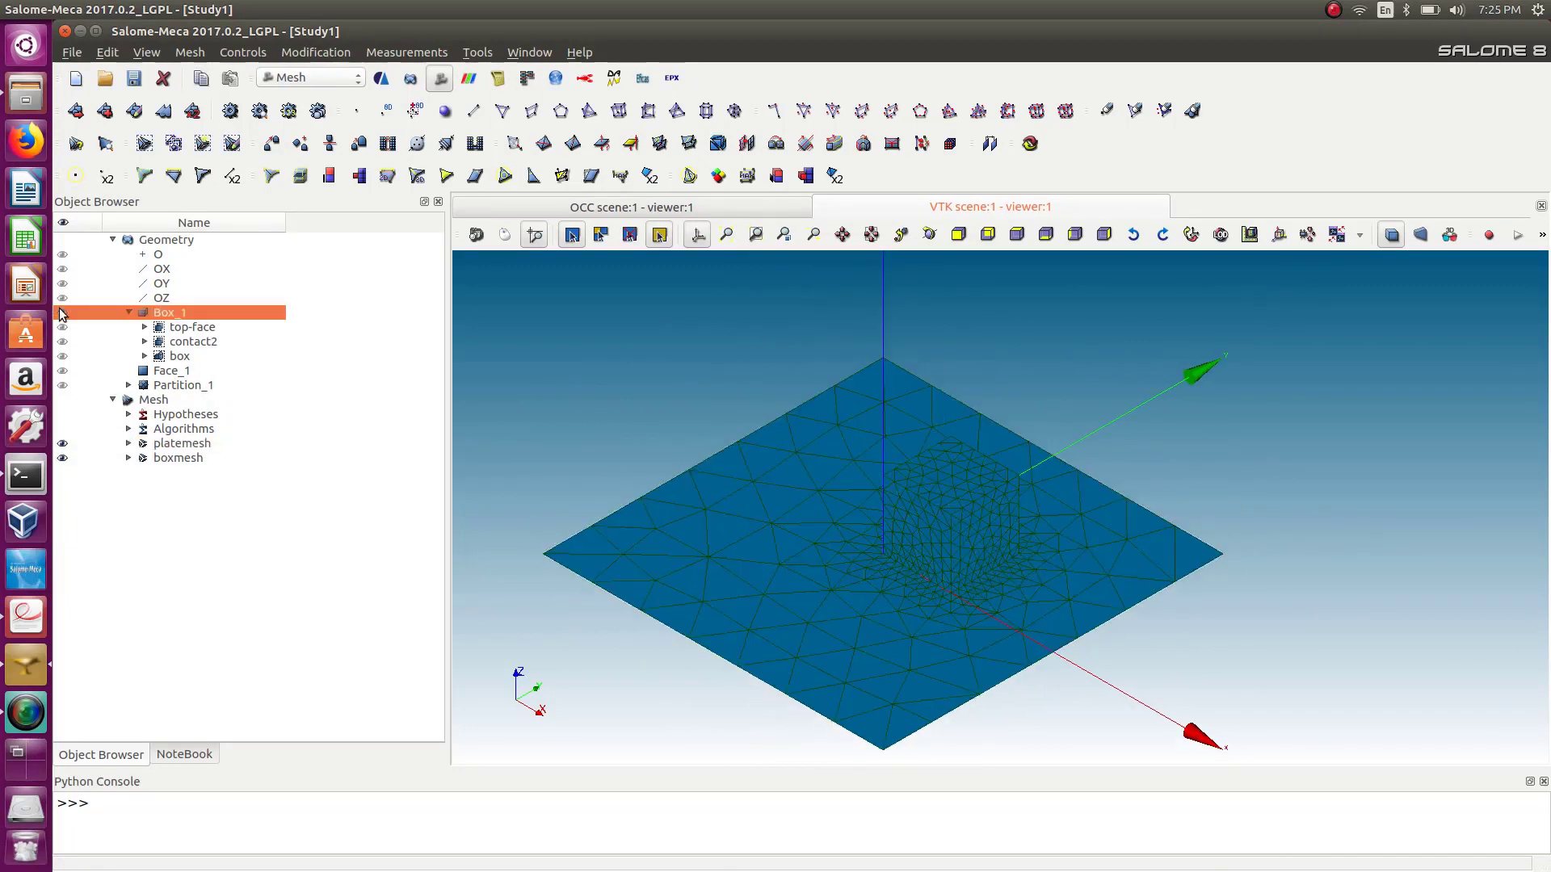
left_click(134, 78)
Start creating groups from geometry on platemesh, with face-edges, contact1 and plate-face of Partition_1 as element groups.
left_click(128, 458)
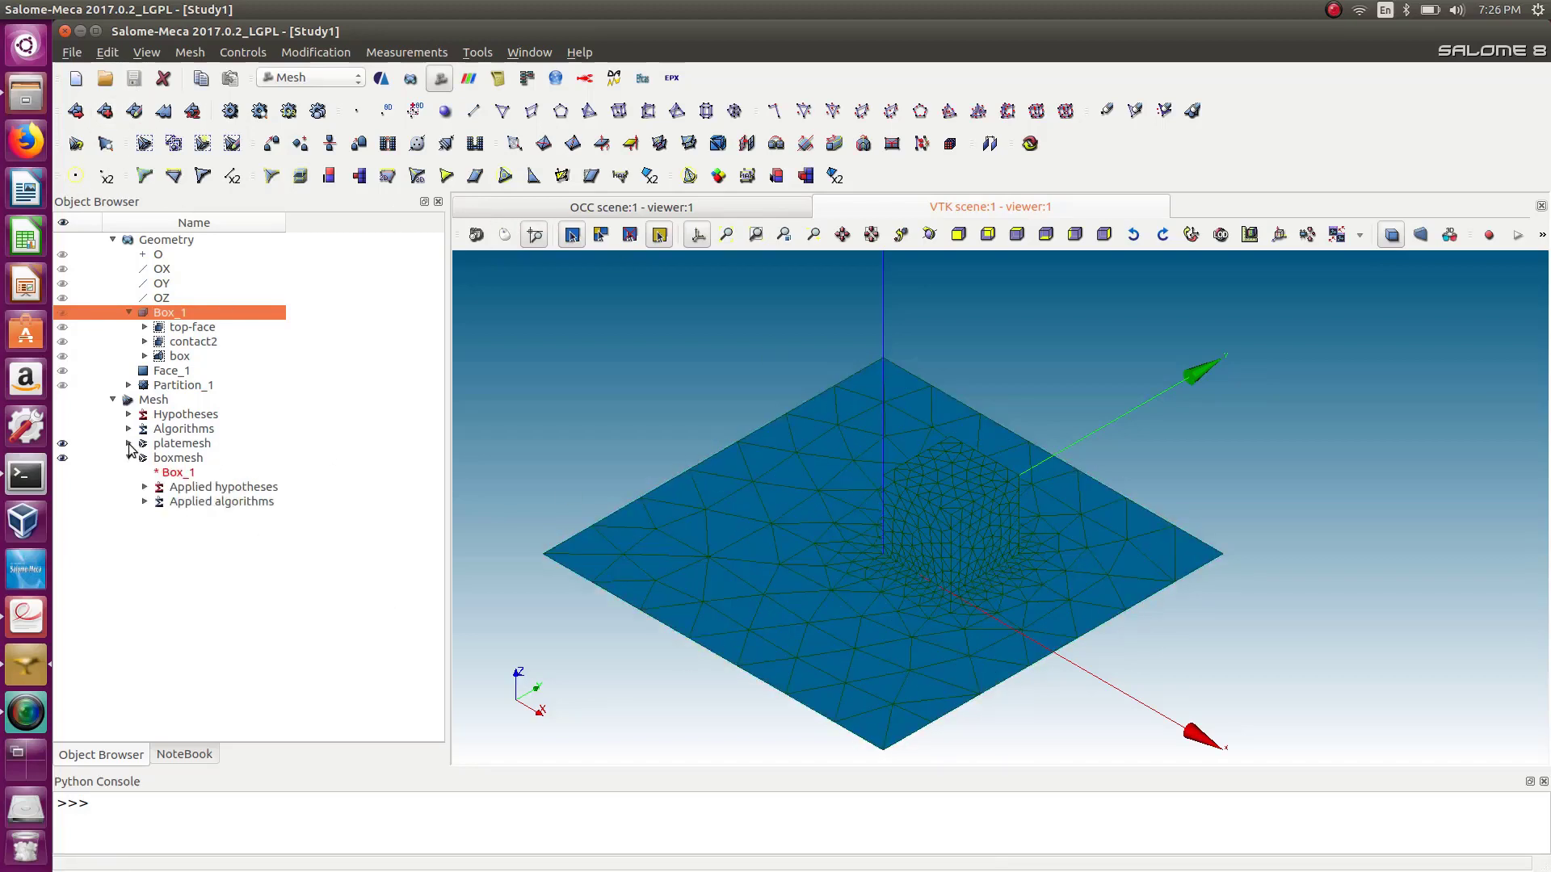
left_click(128, 443)
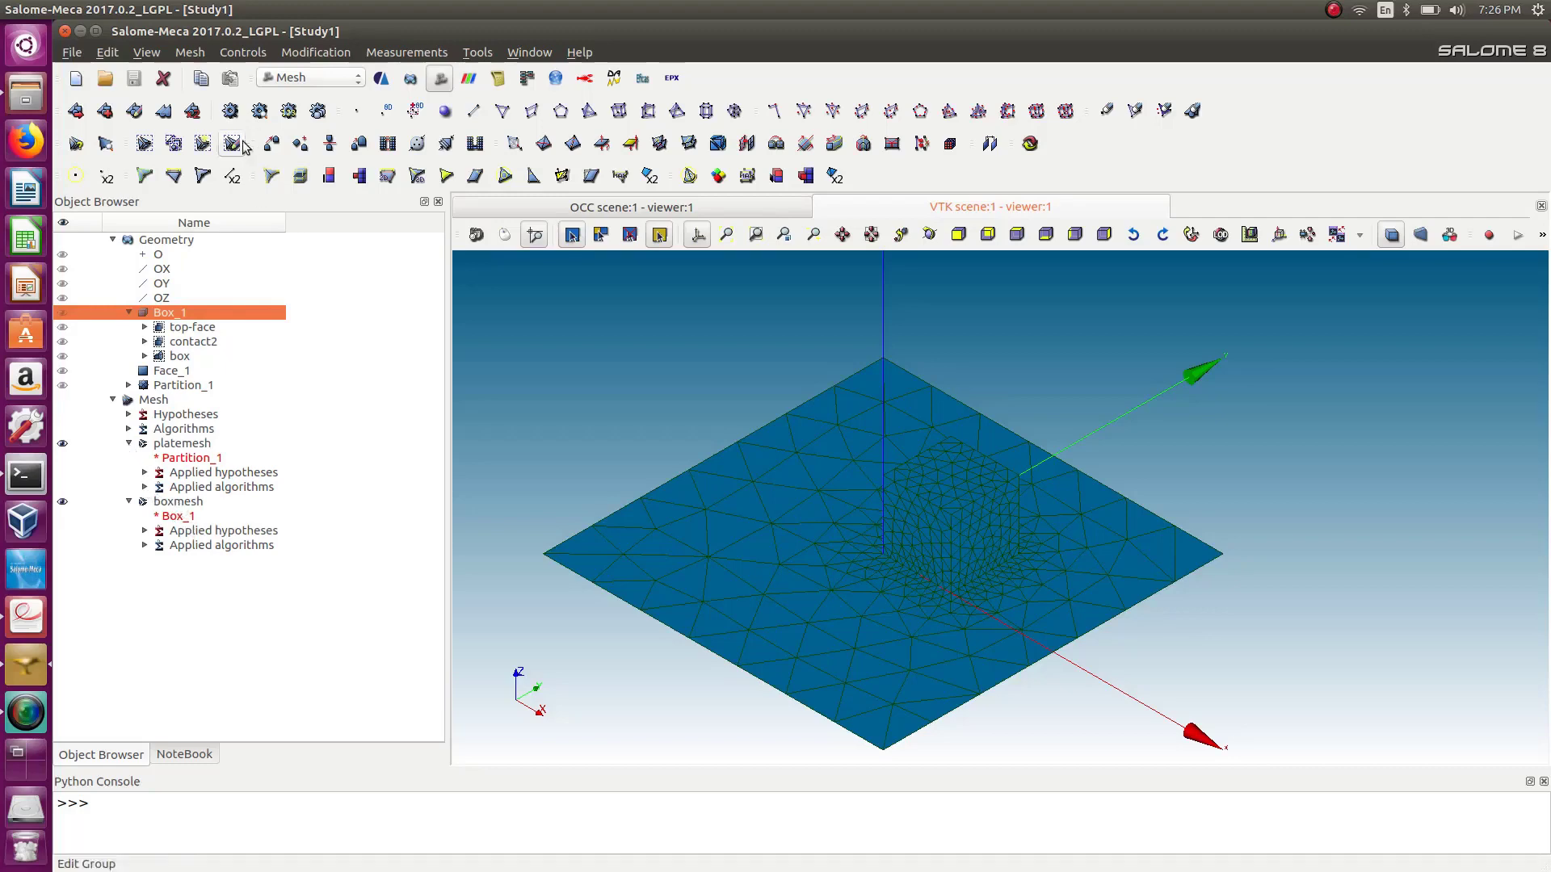
left_click(198, 55)
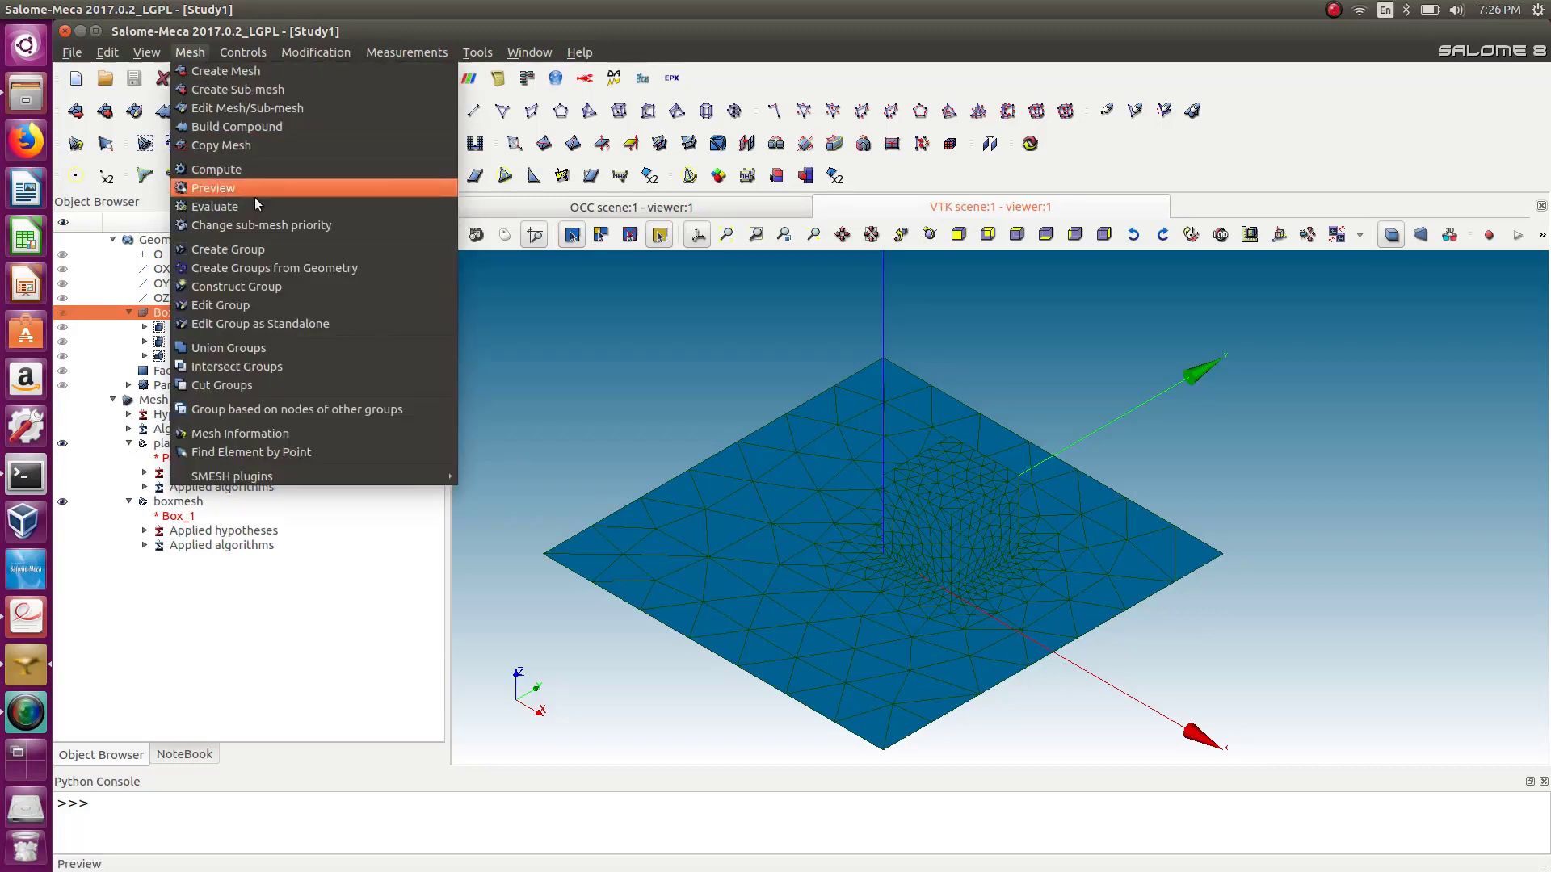
left_click(251, 267)
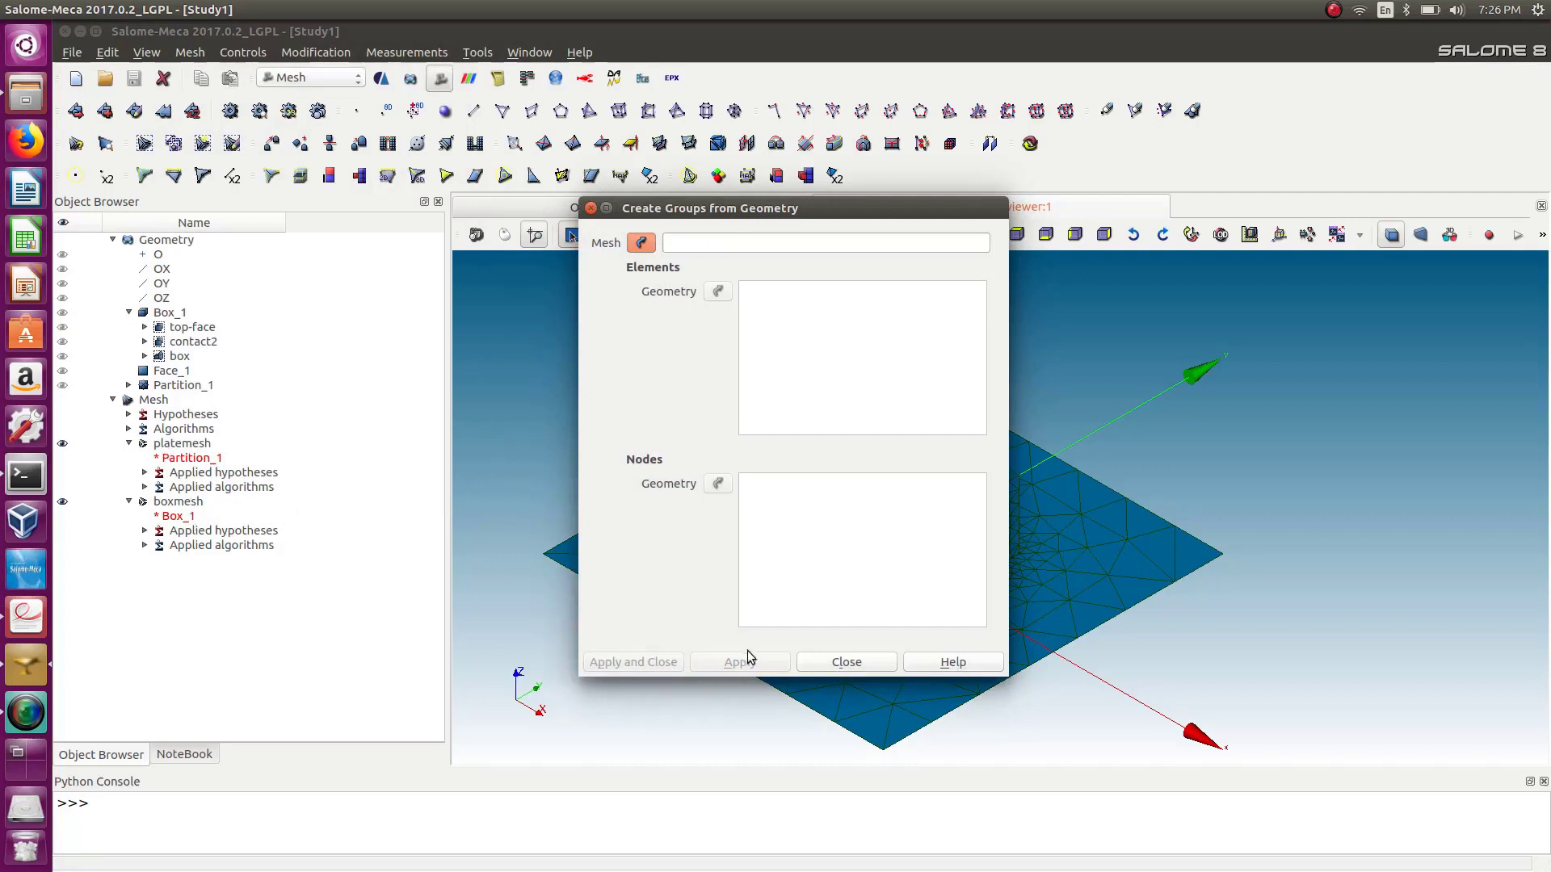
left_click(190, 447)
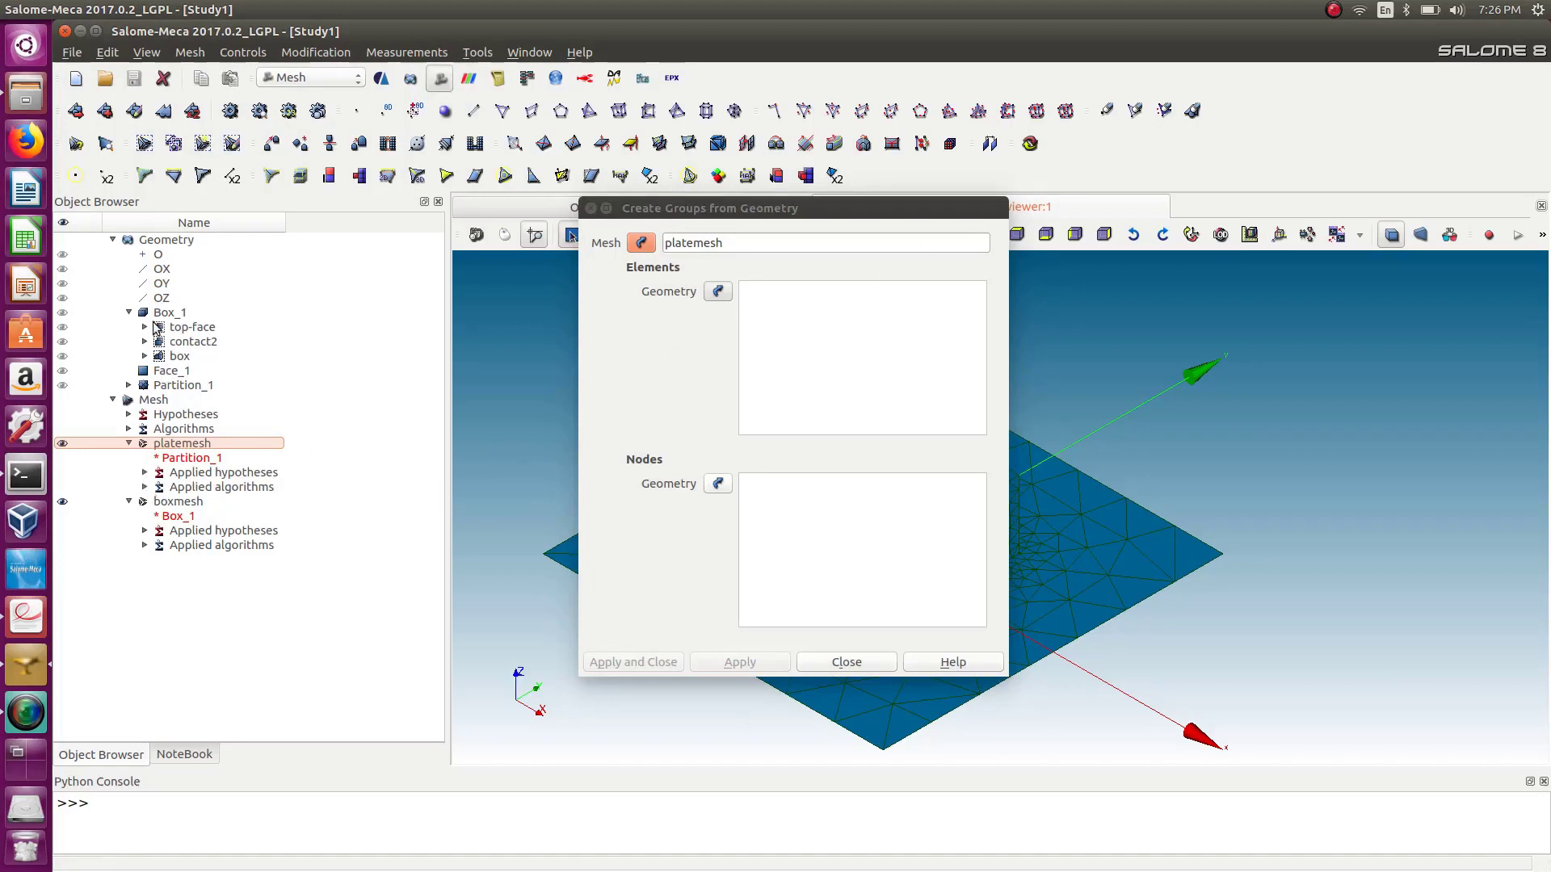
left_click(129, 385)
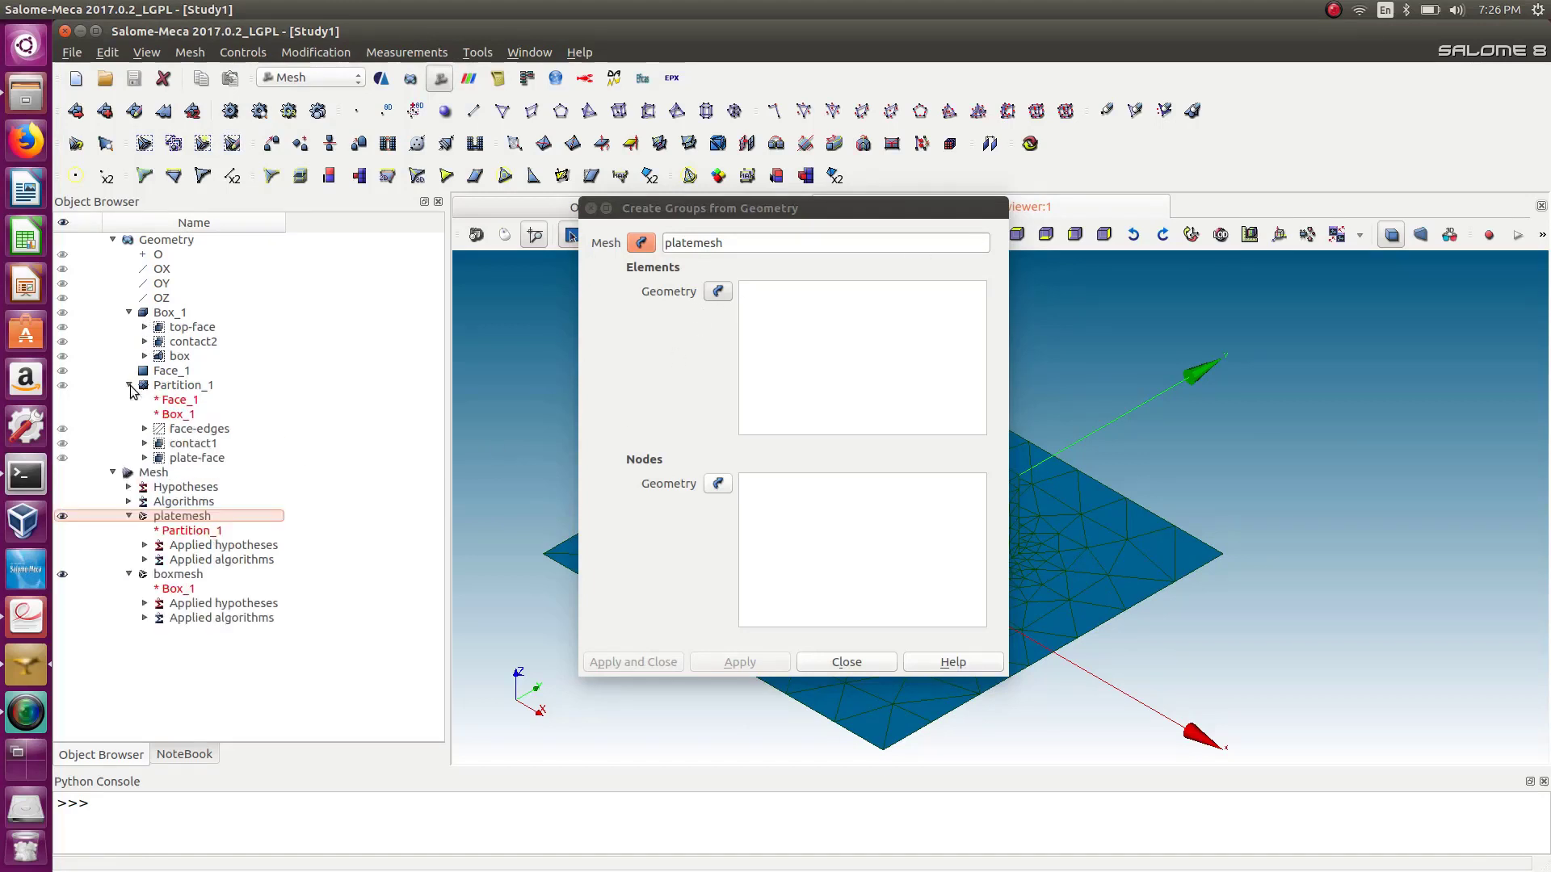
left_click(185, 429)
left_click(182, 459, "shift")
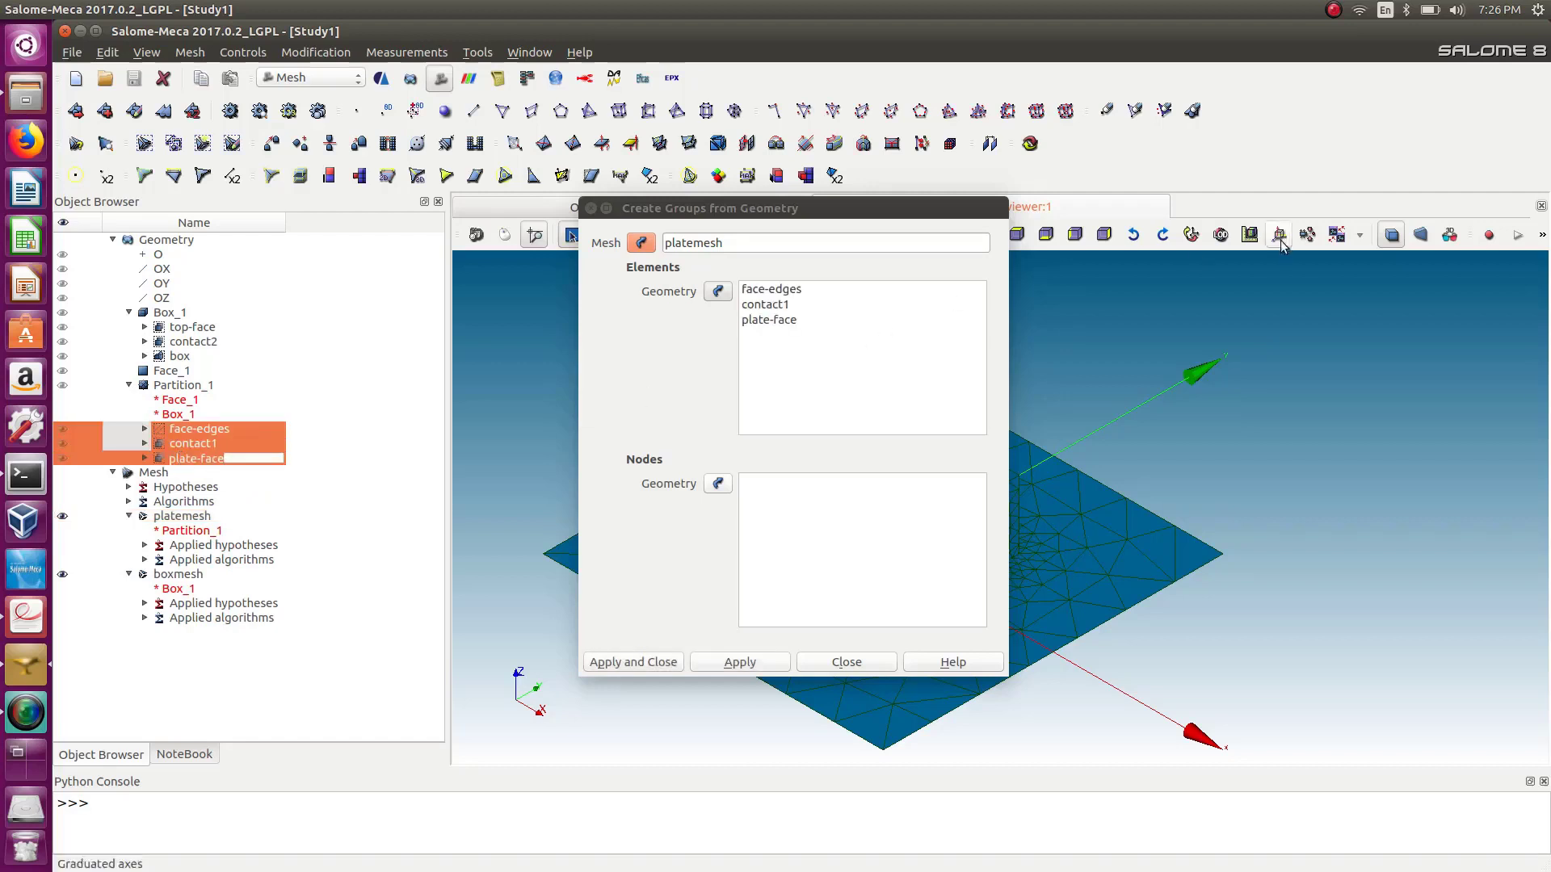
Add only contact1 as a node group, create the platemesh groups, and expand the node, edge and face group folders.
left_click(718, 484)
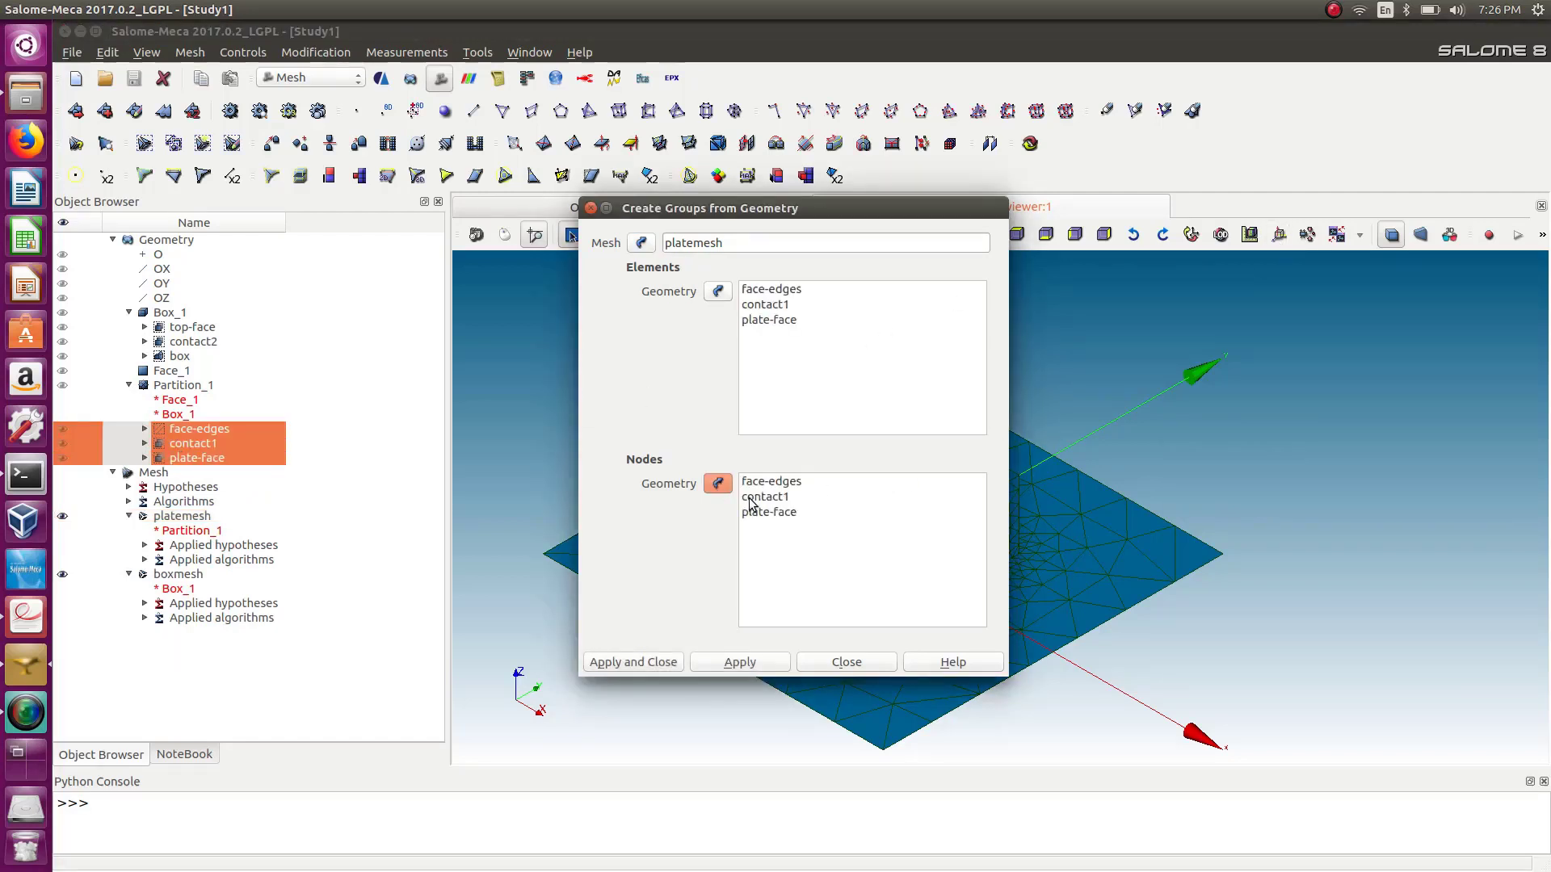
left_click(184, 445)
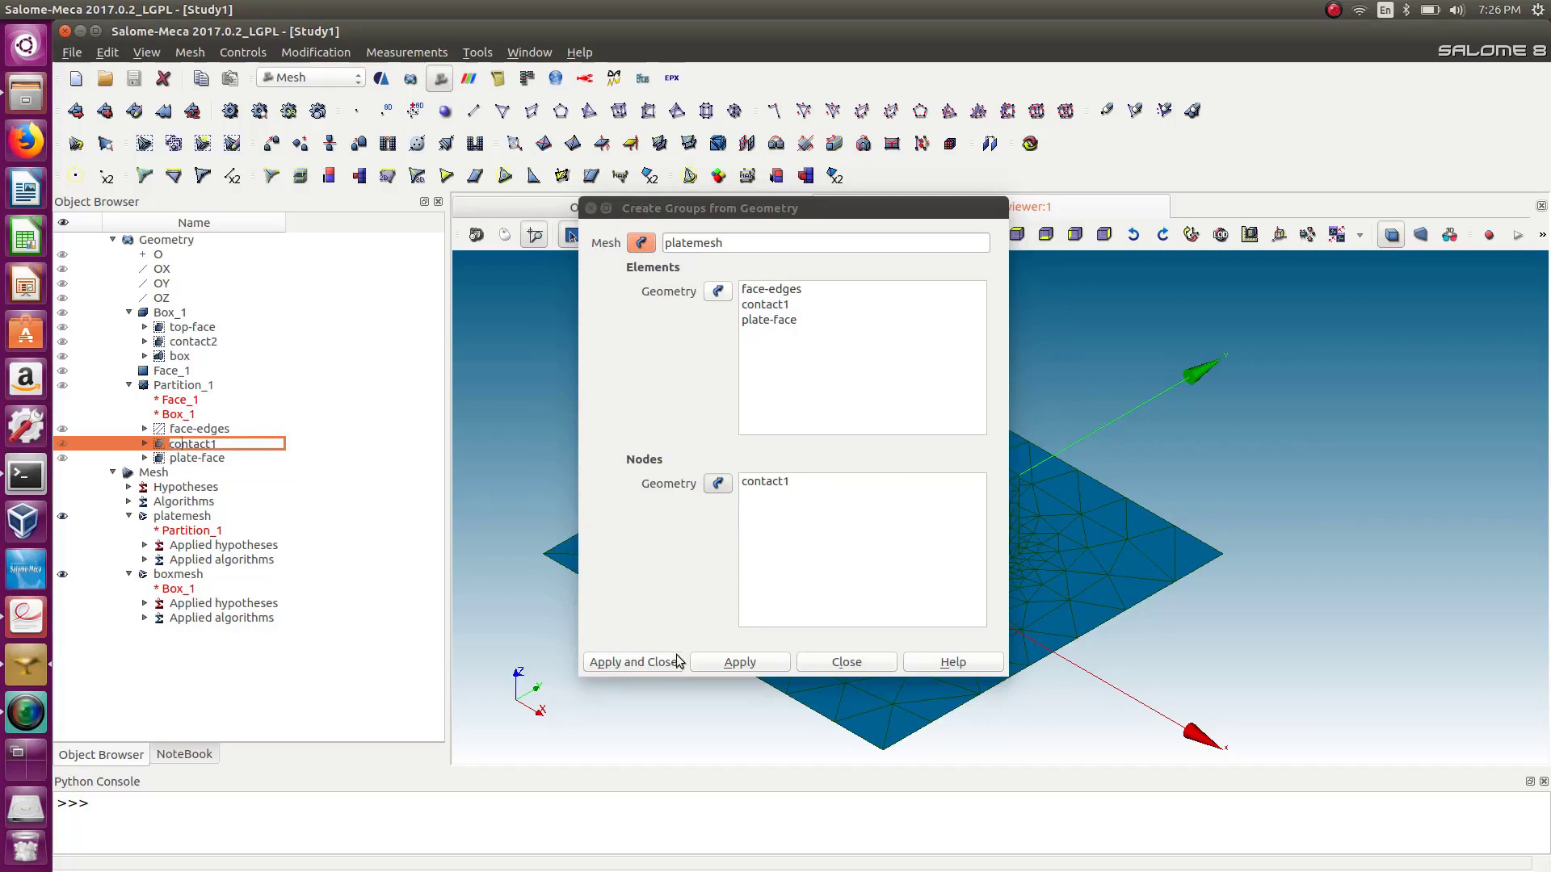
left_click(725, 663)
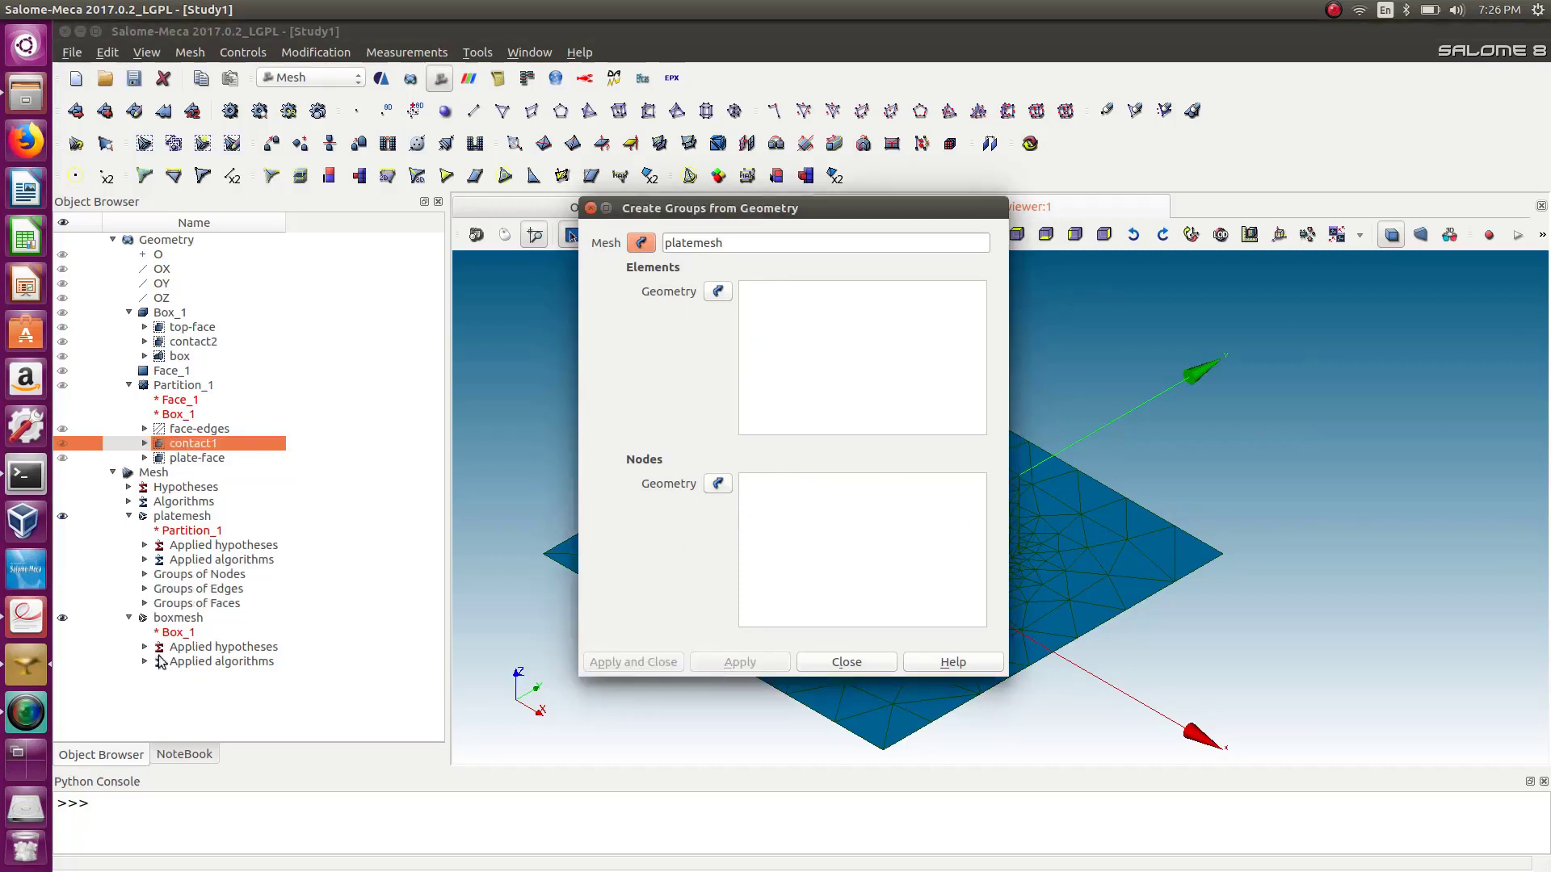
left_click(145, 603)
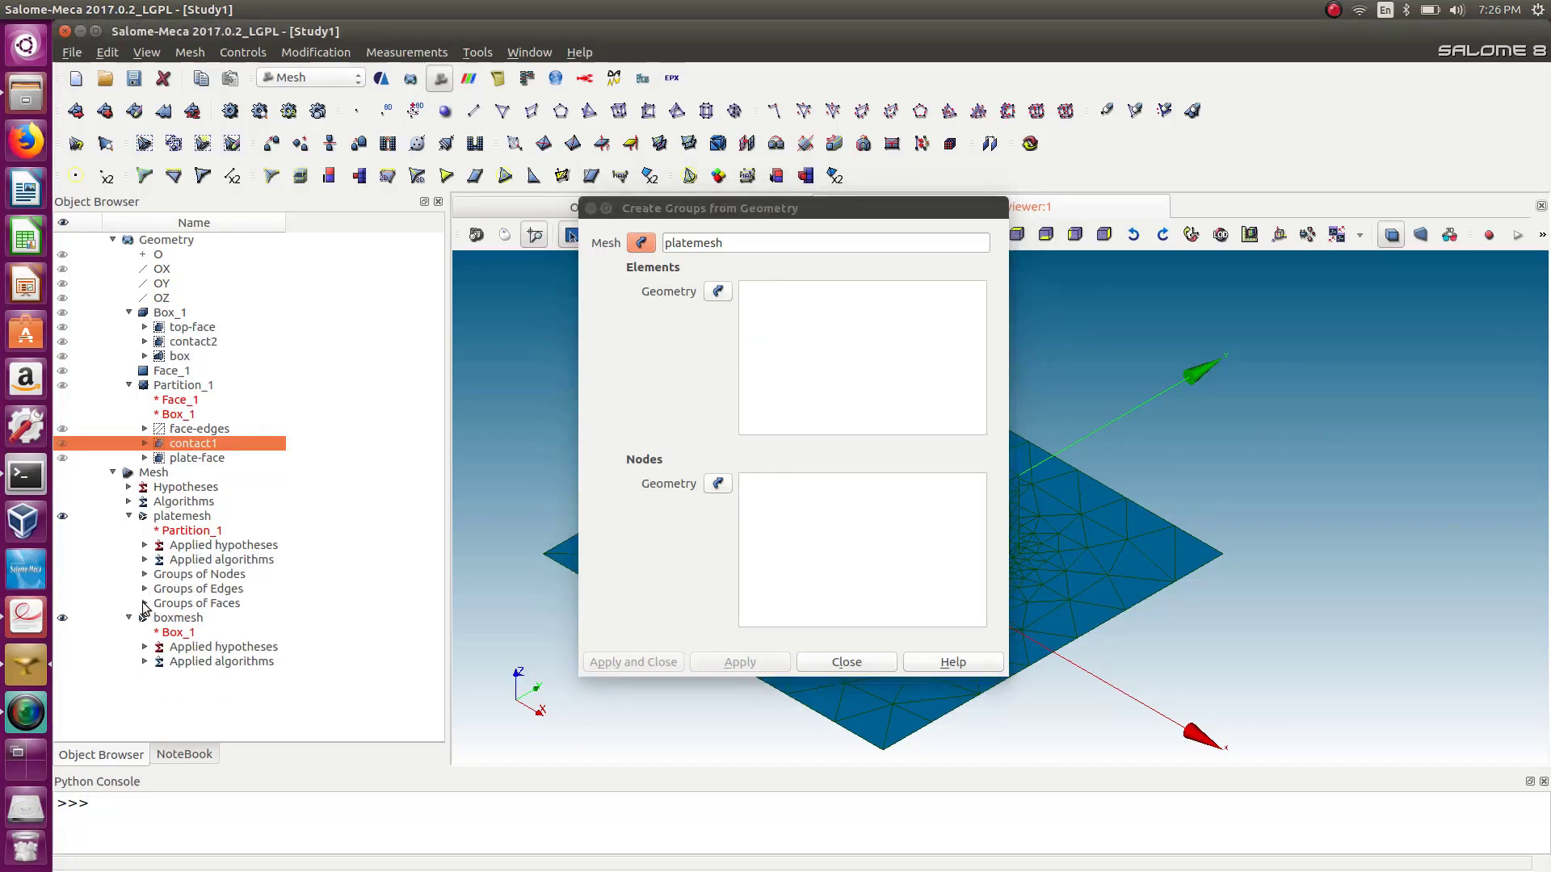
left_click(145, 603)
left_click(145, 590)
left_click(146, 575)
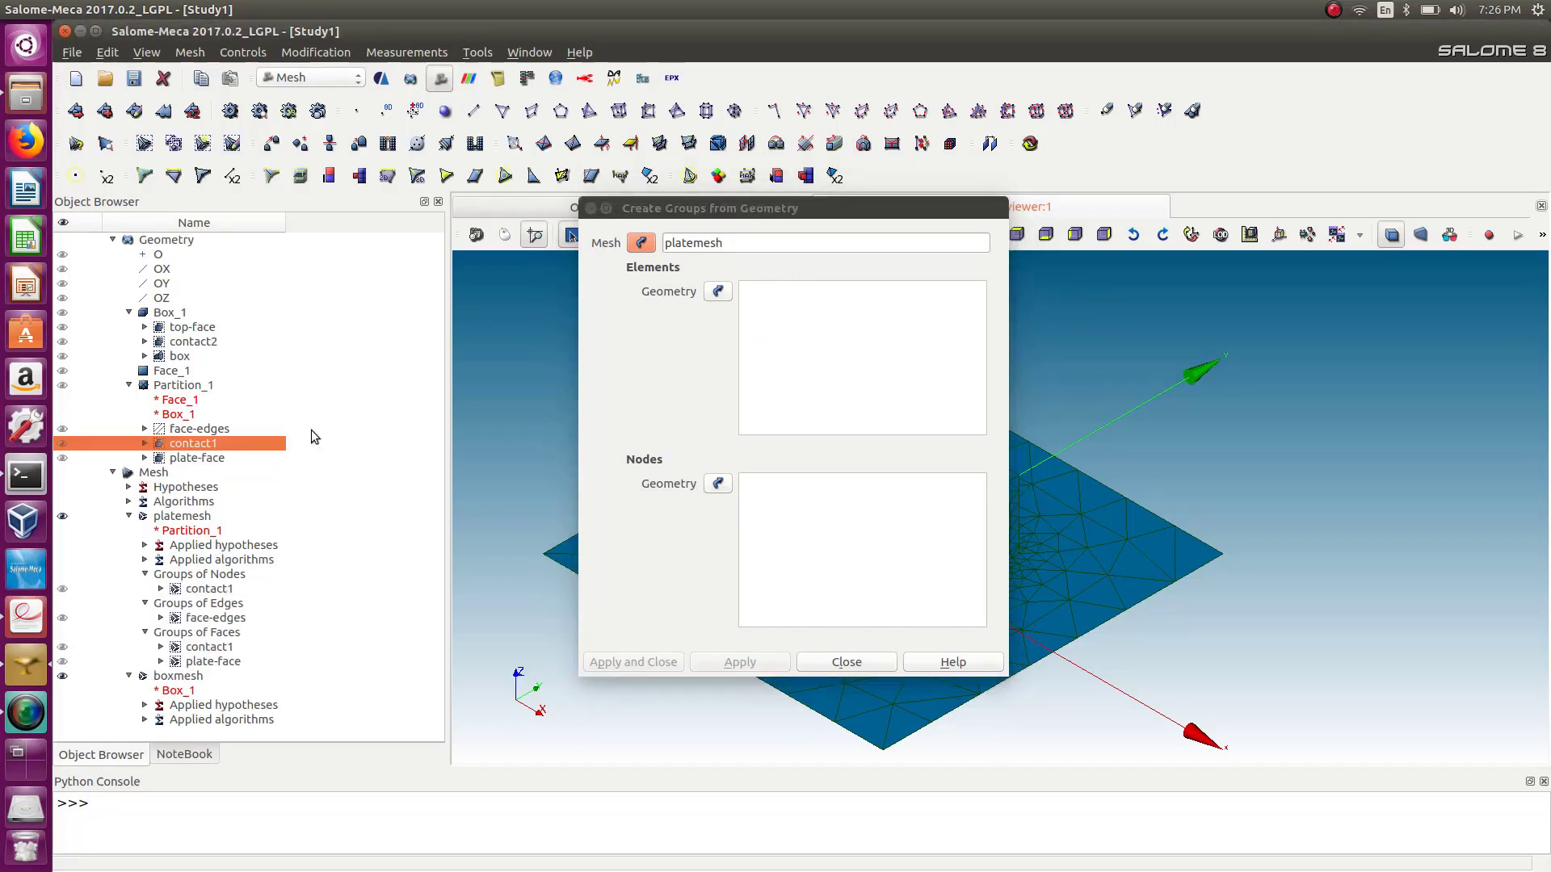
Create element groups on boxmesh from the top-face, contact2 and box geometry groups, and save the study.
left_click(640, 246)
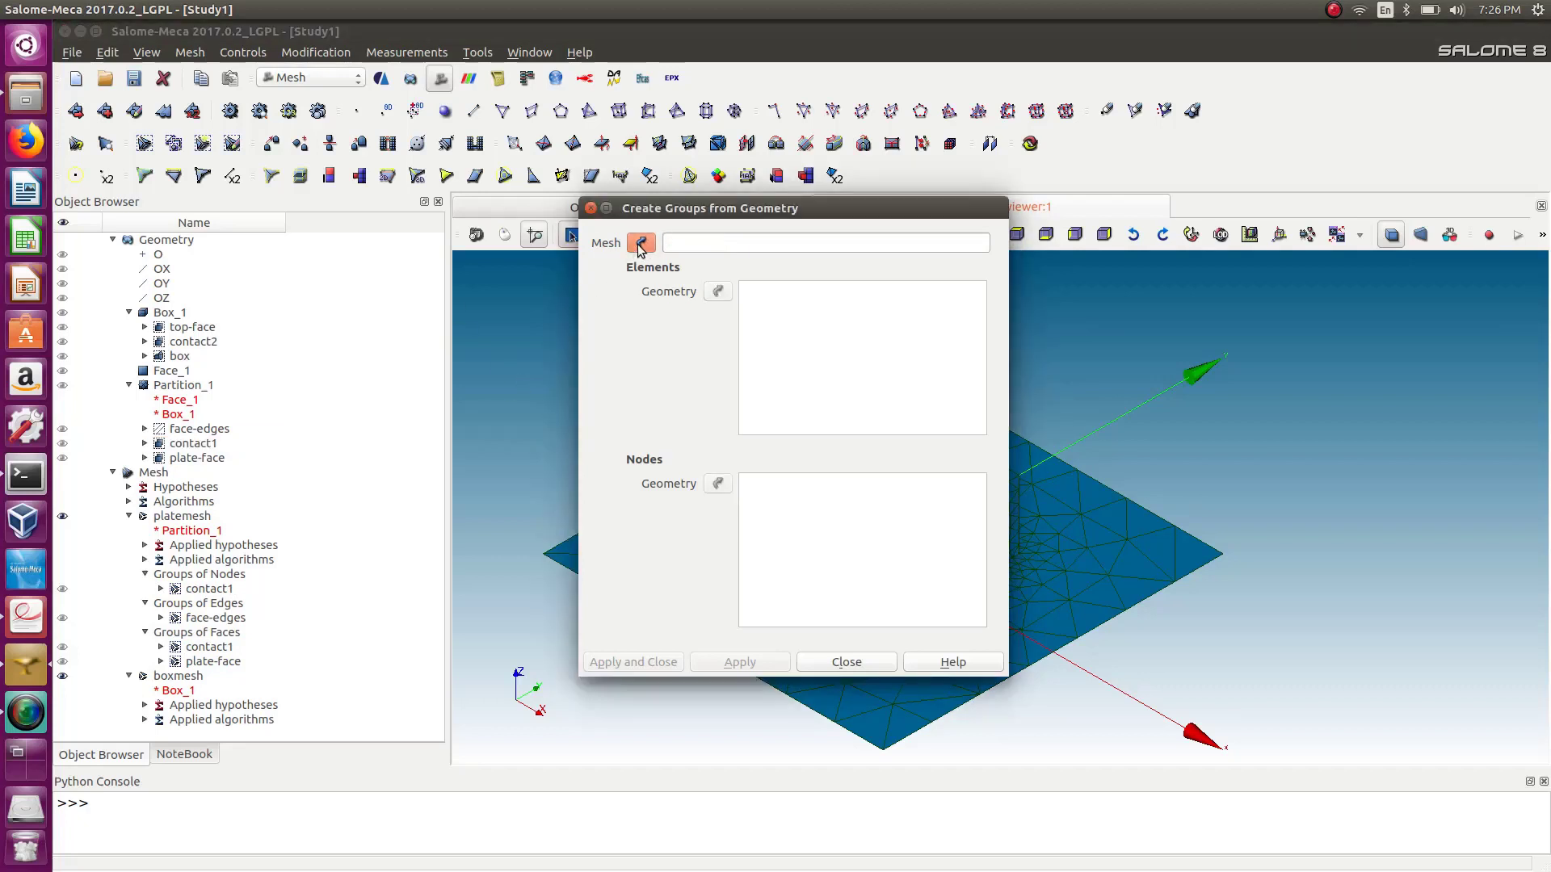
left_click(172, 678)
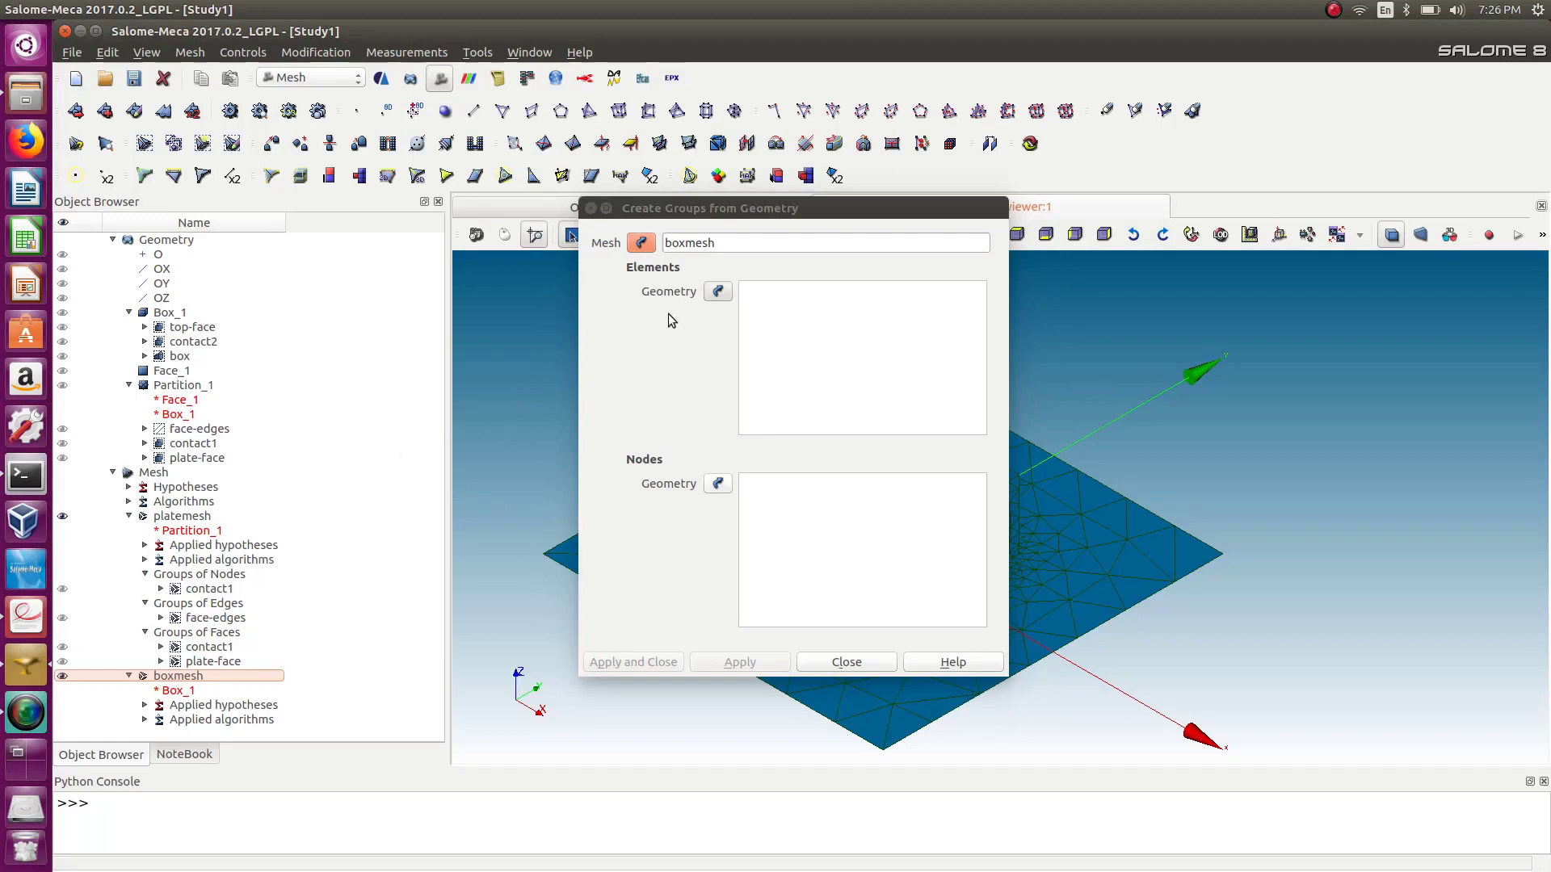
left_click(716, 293)
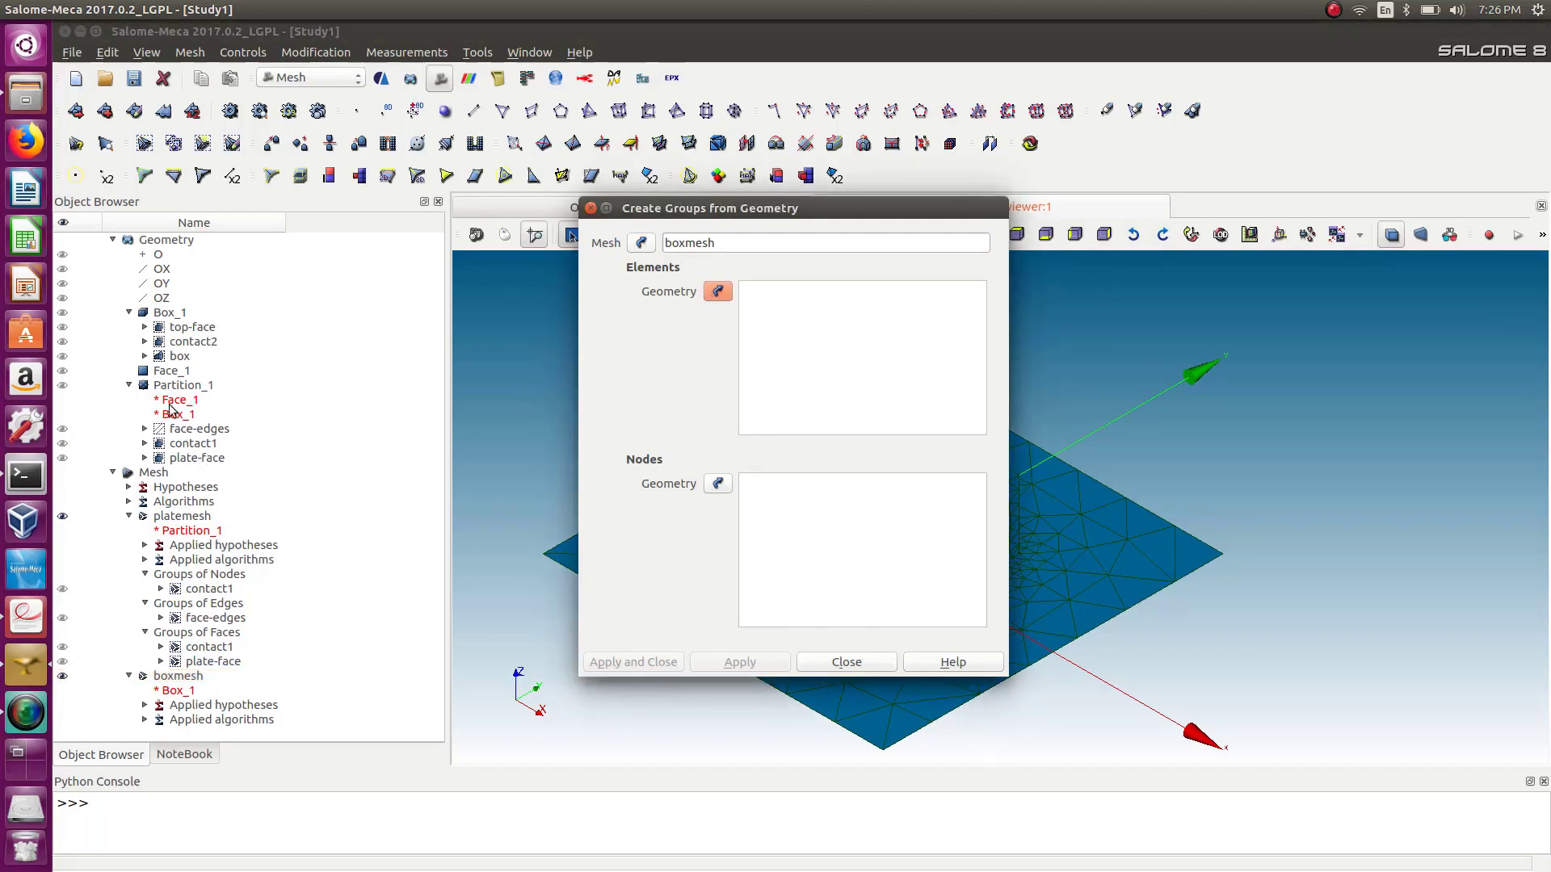
left_click(173, 329)
left_click(173, 355, "shift")
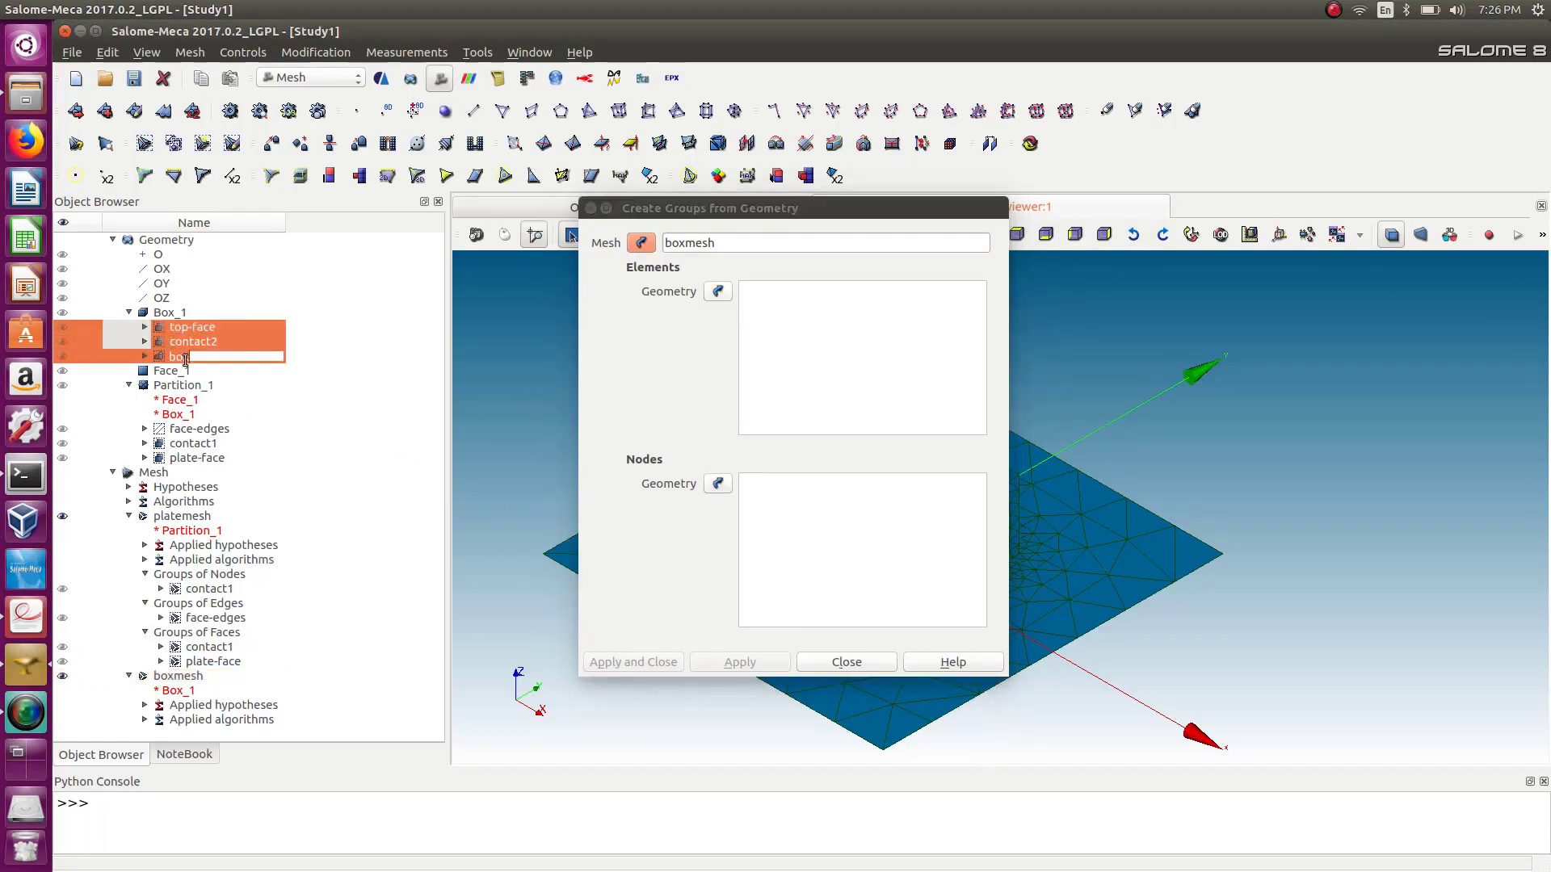
left_click(751, 326)
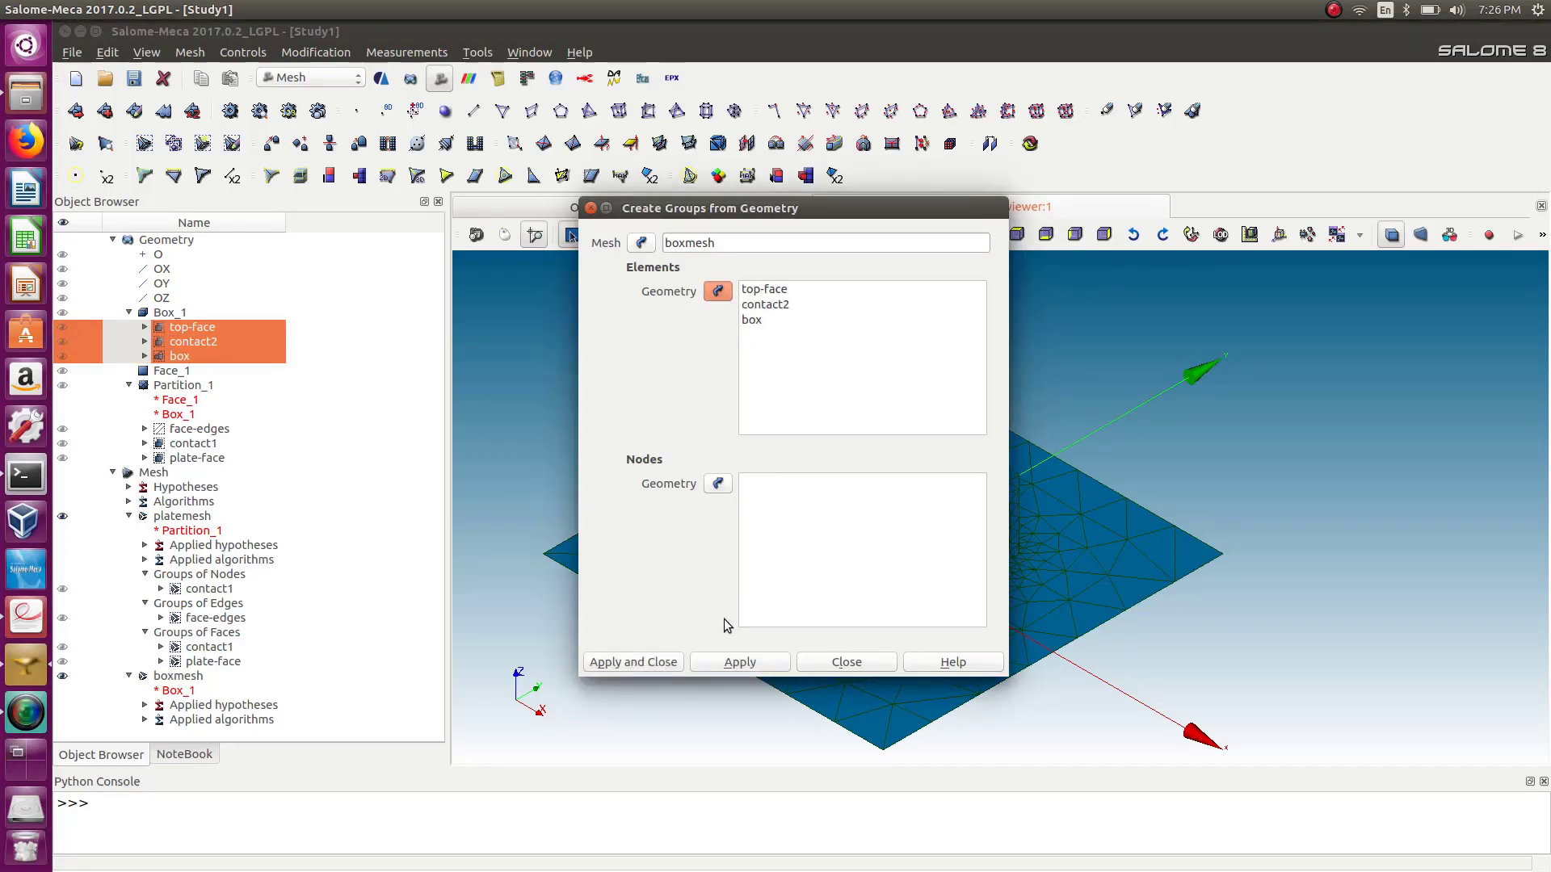
left_click(659, 663)
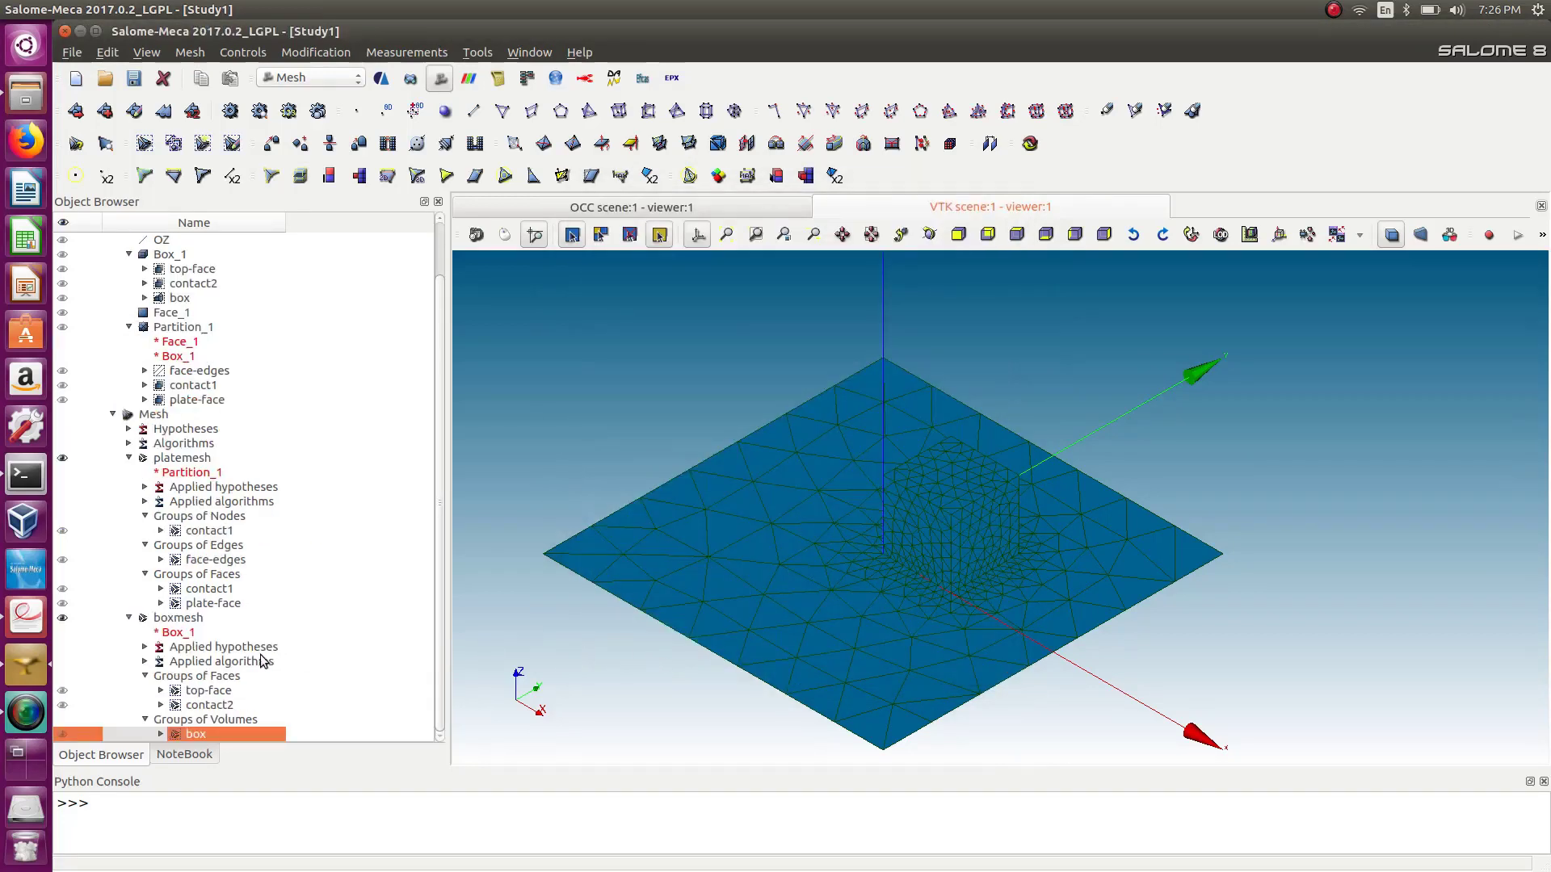
left_click(135, 78)
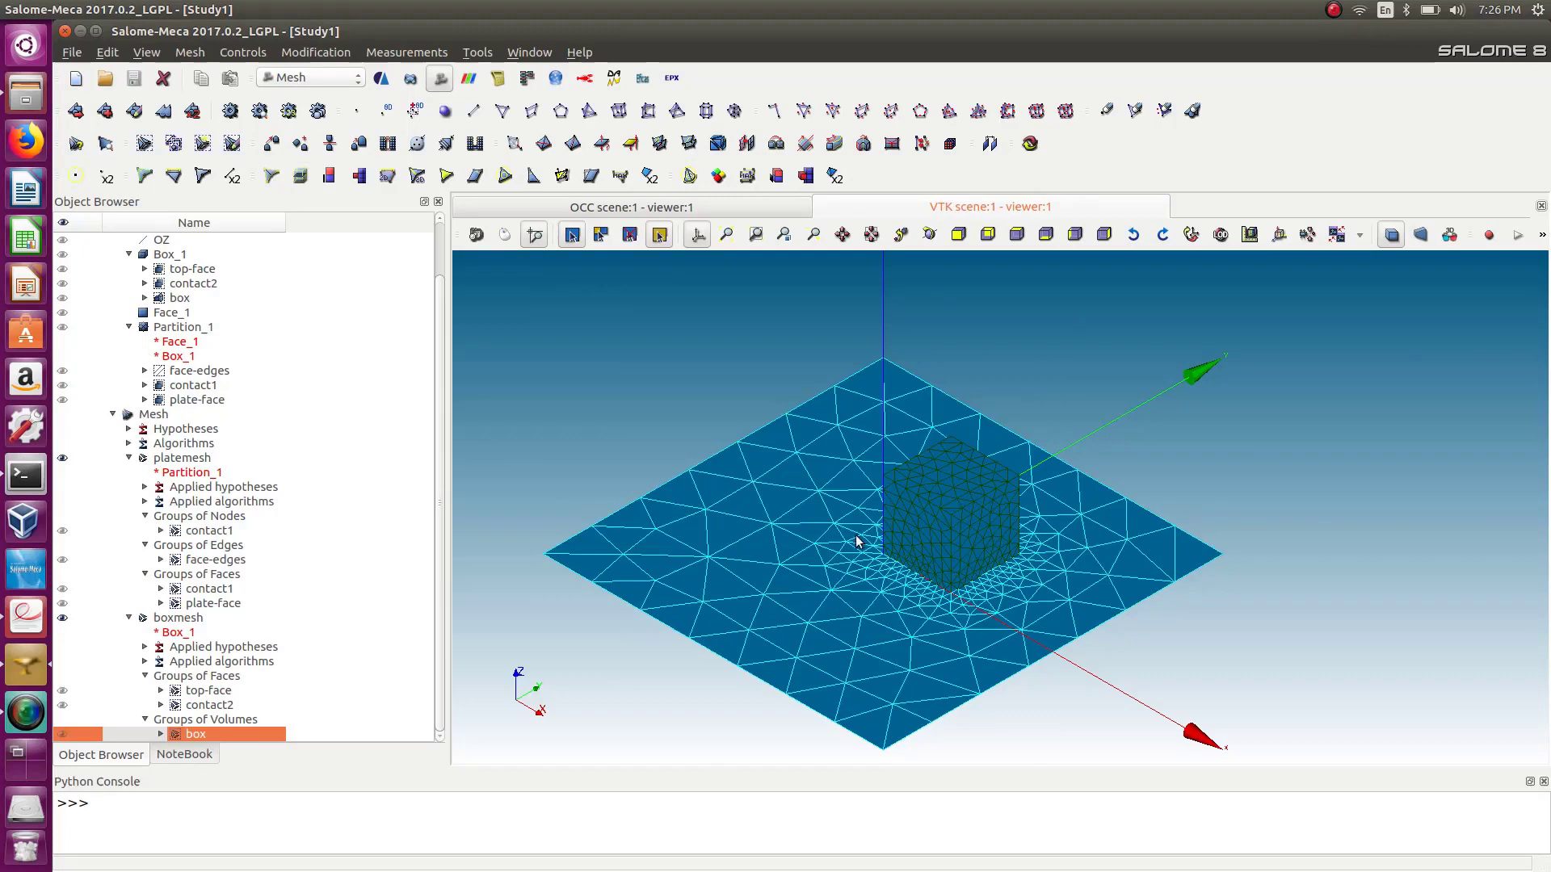
Switch to the AsterStudy module and add a stage to Case_1.
left_click(328, 79)
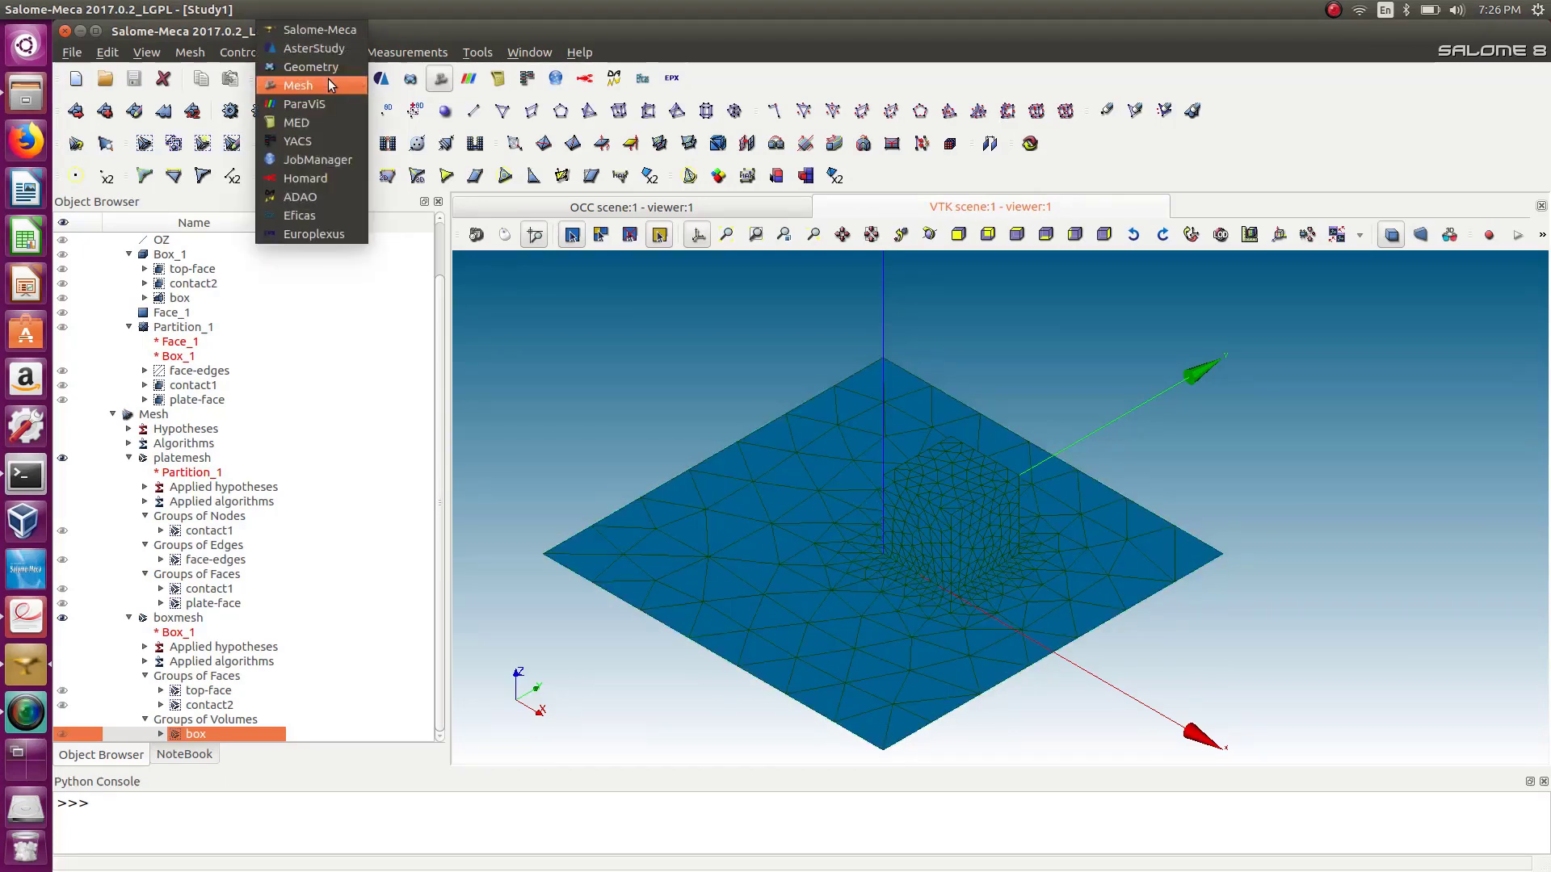
left_click(319, 48)
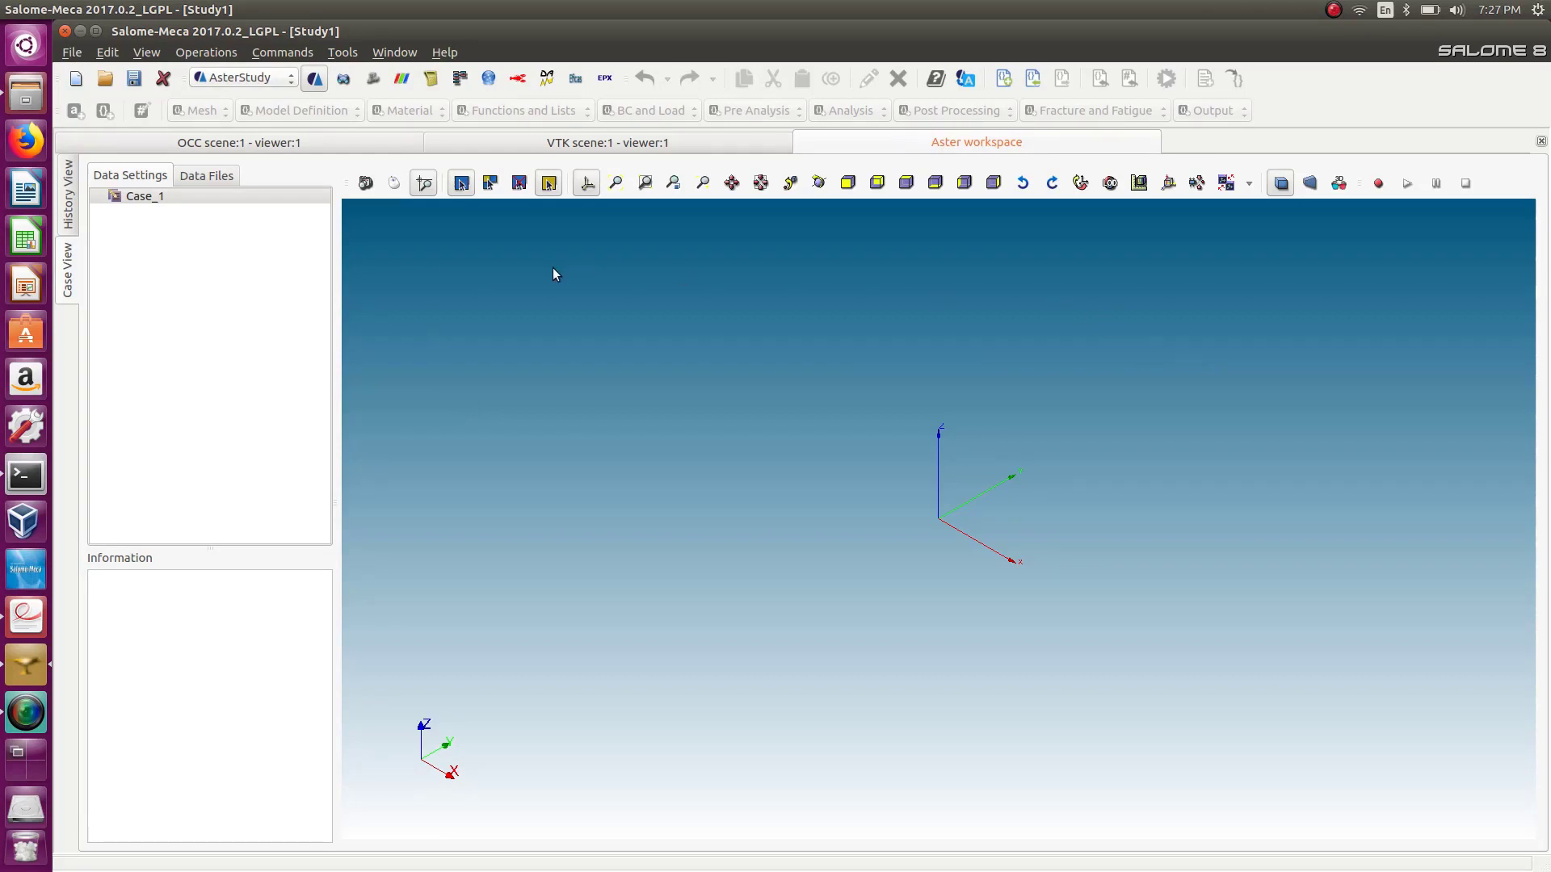
right_click(128, 198)
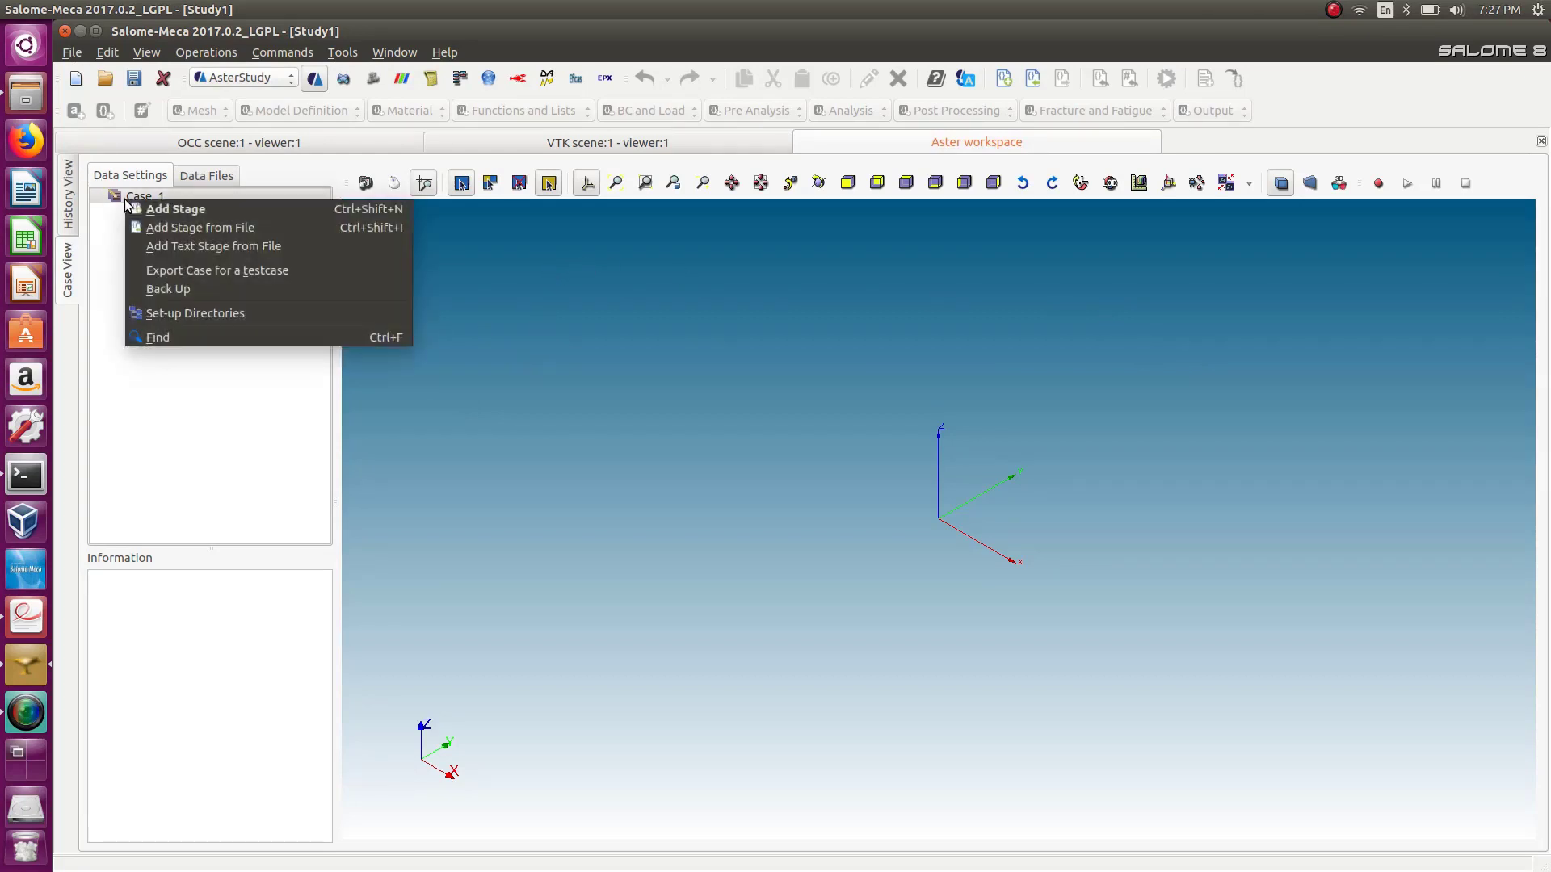
left_click(148, 209)
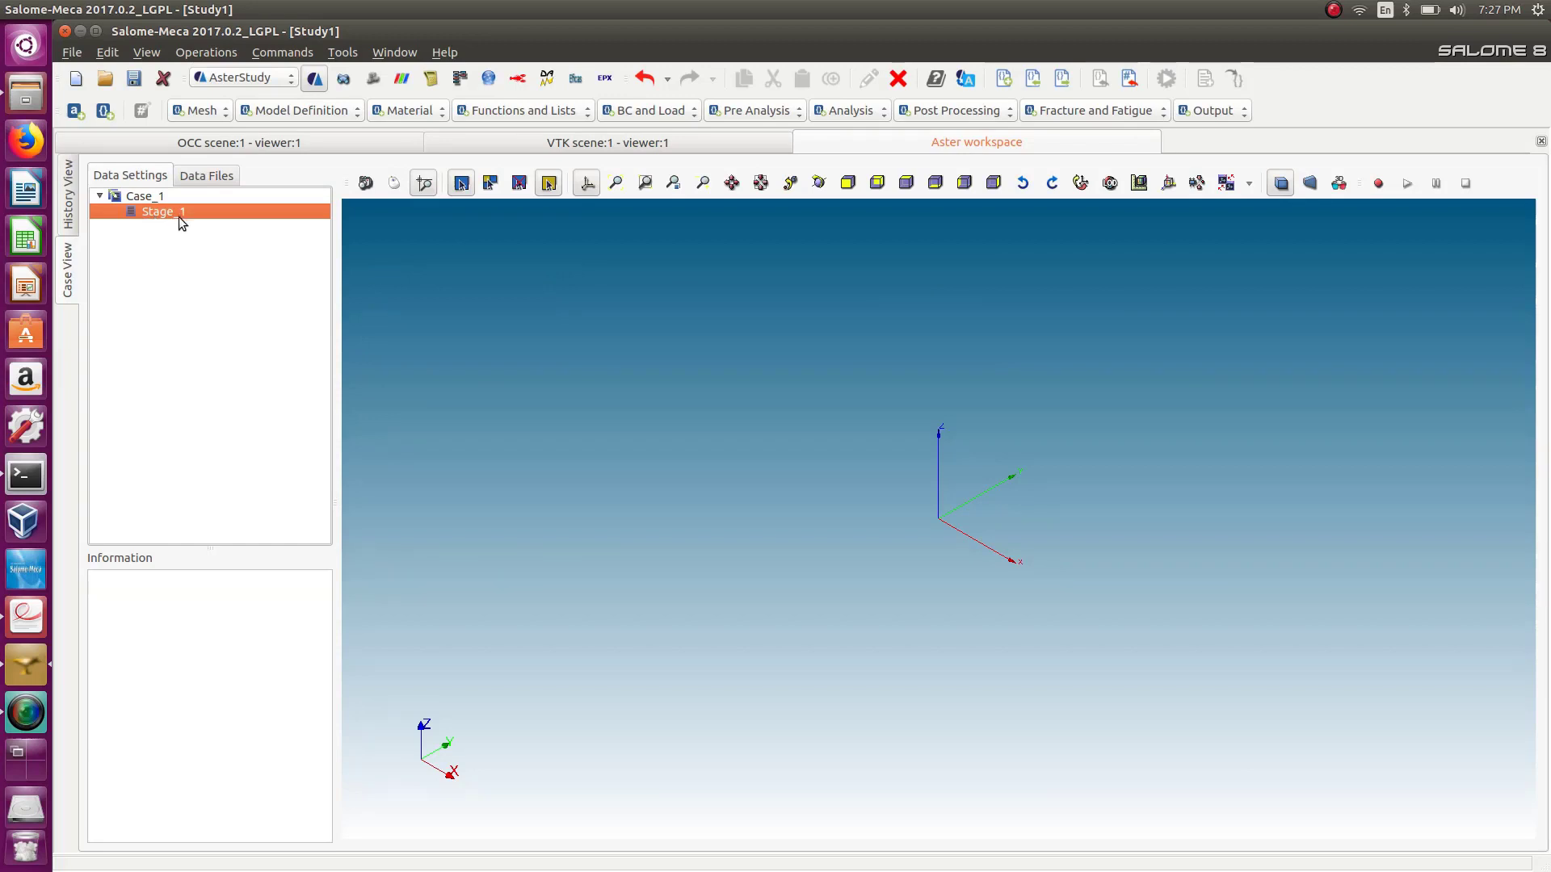
Add a Read a mesh command to Stage_1 with platemesh as its mesh file.
left_click(198, 111)
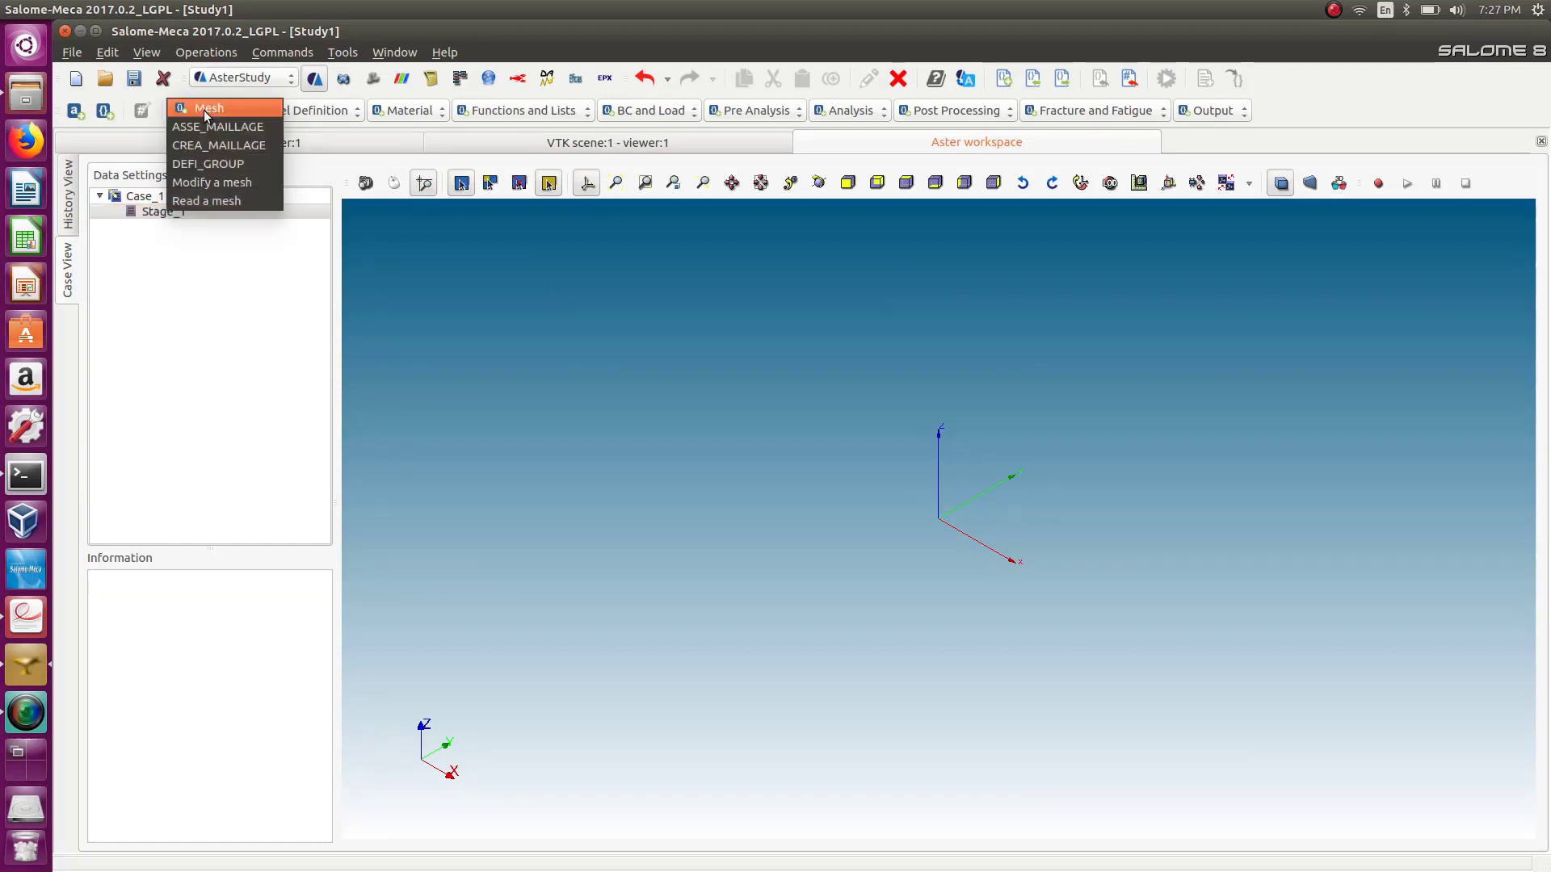
left_click(226, 202)
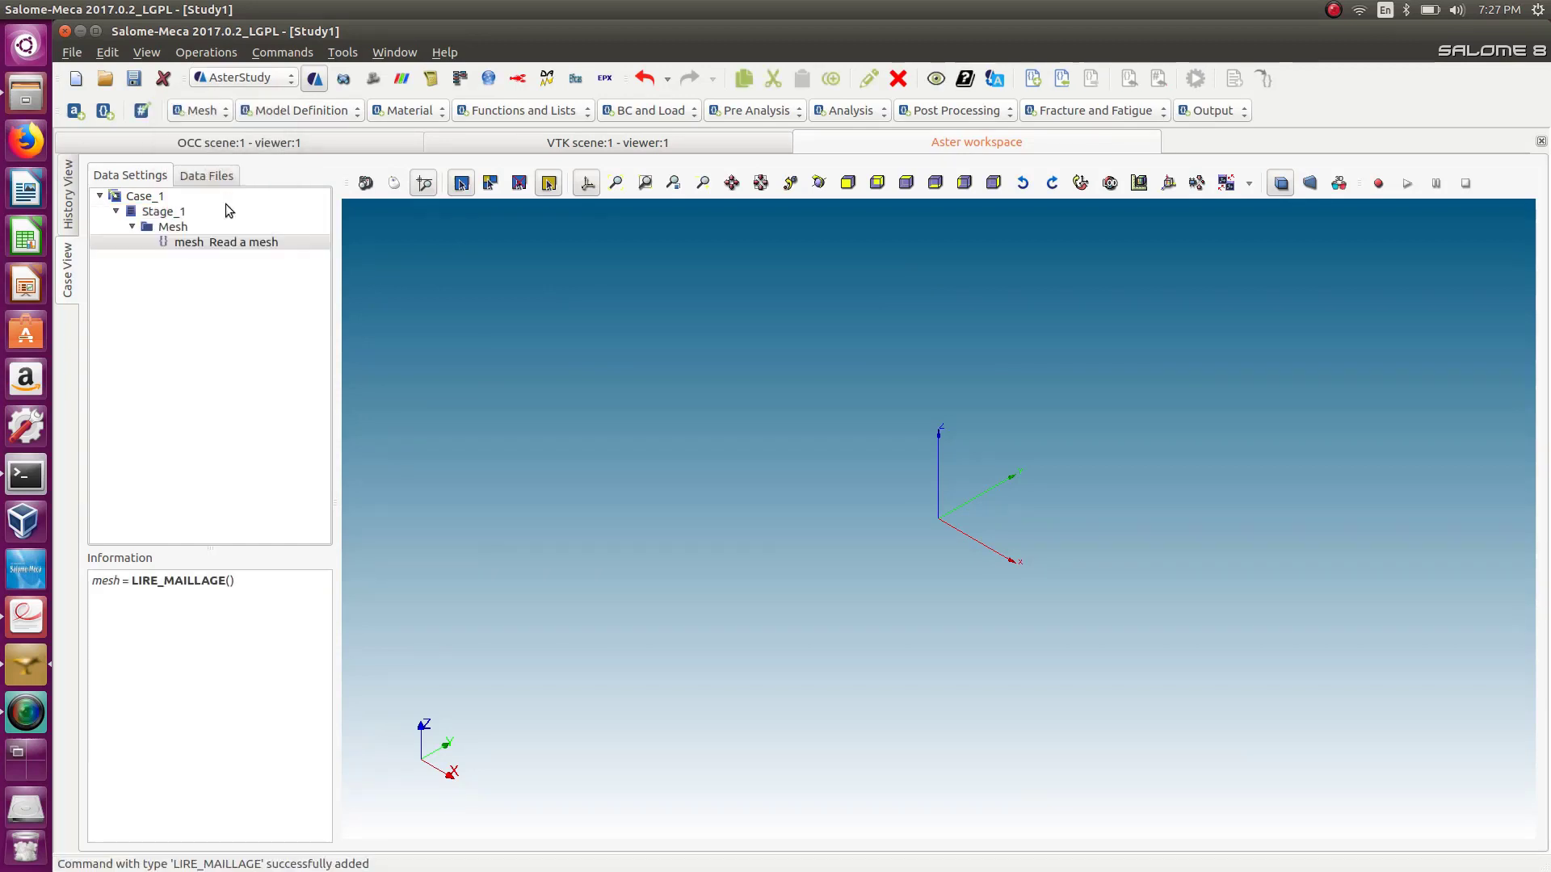
left_click(1379, 325)
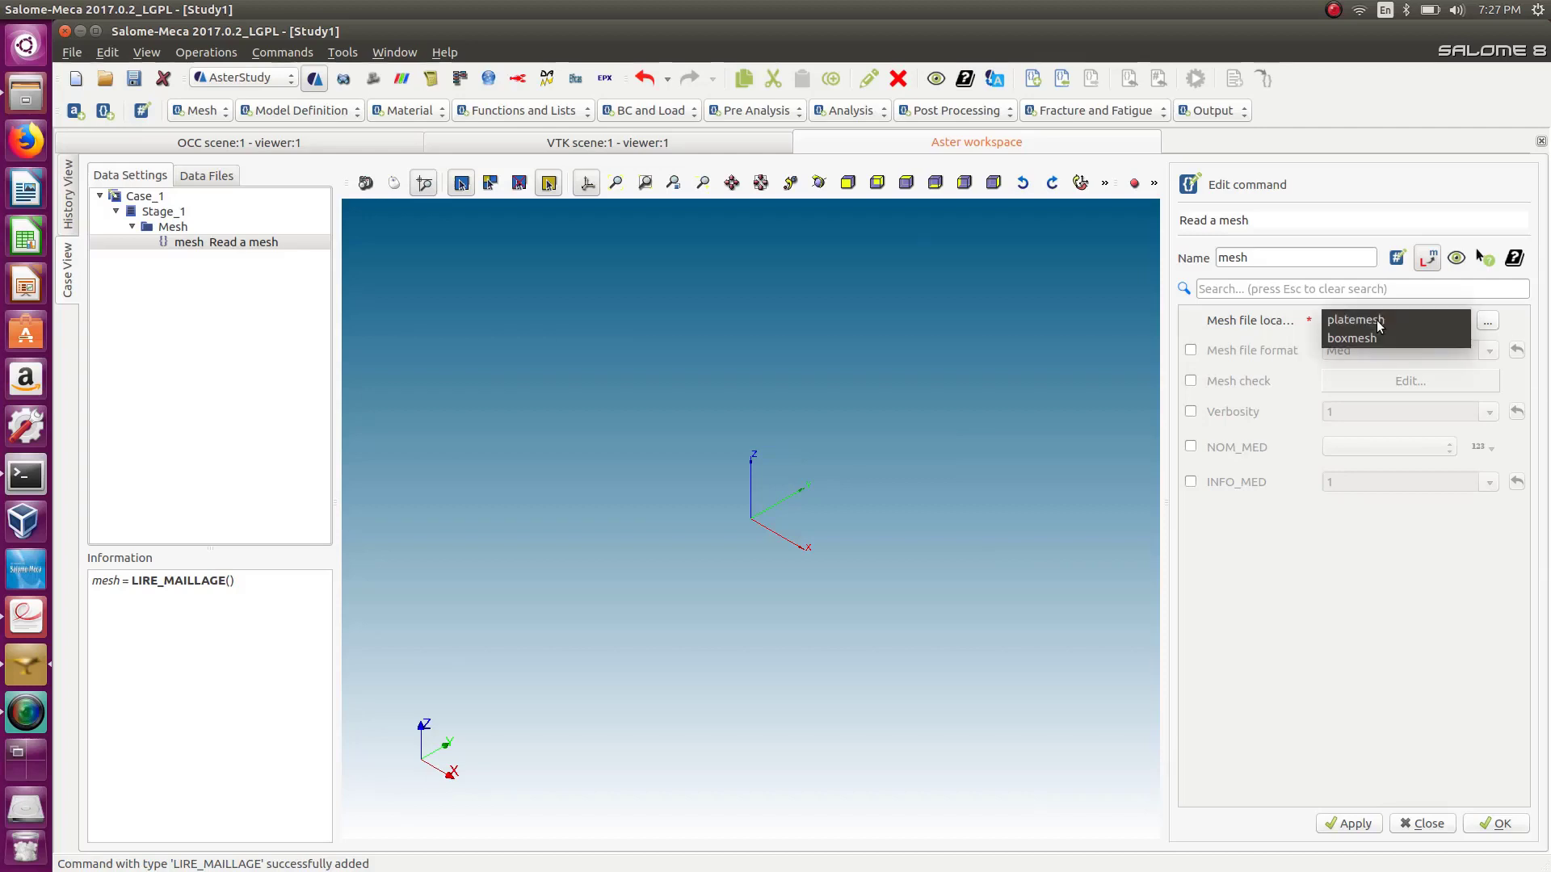
left_click(1379, 323)
Name the platemesh reading command Pmesh and store it.
left_click(1223, 256)
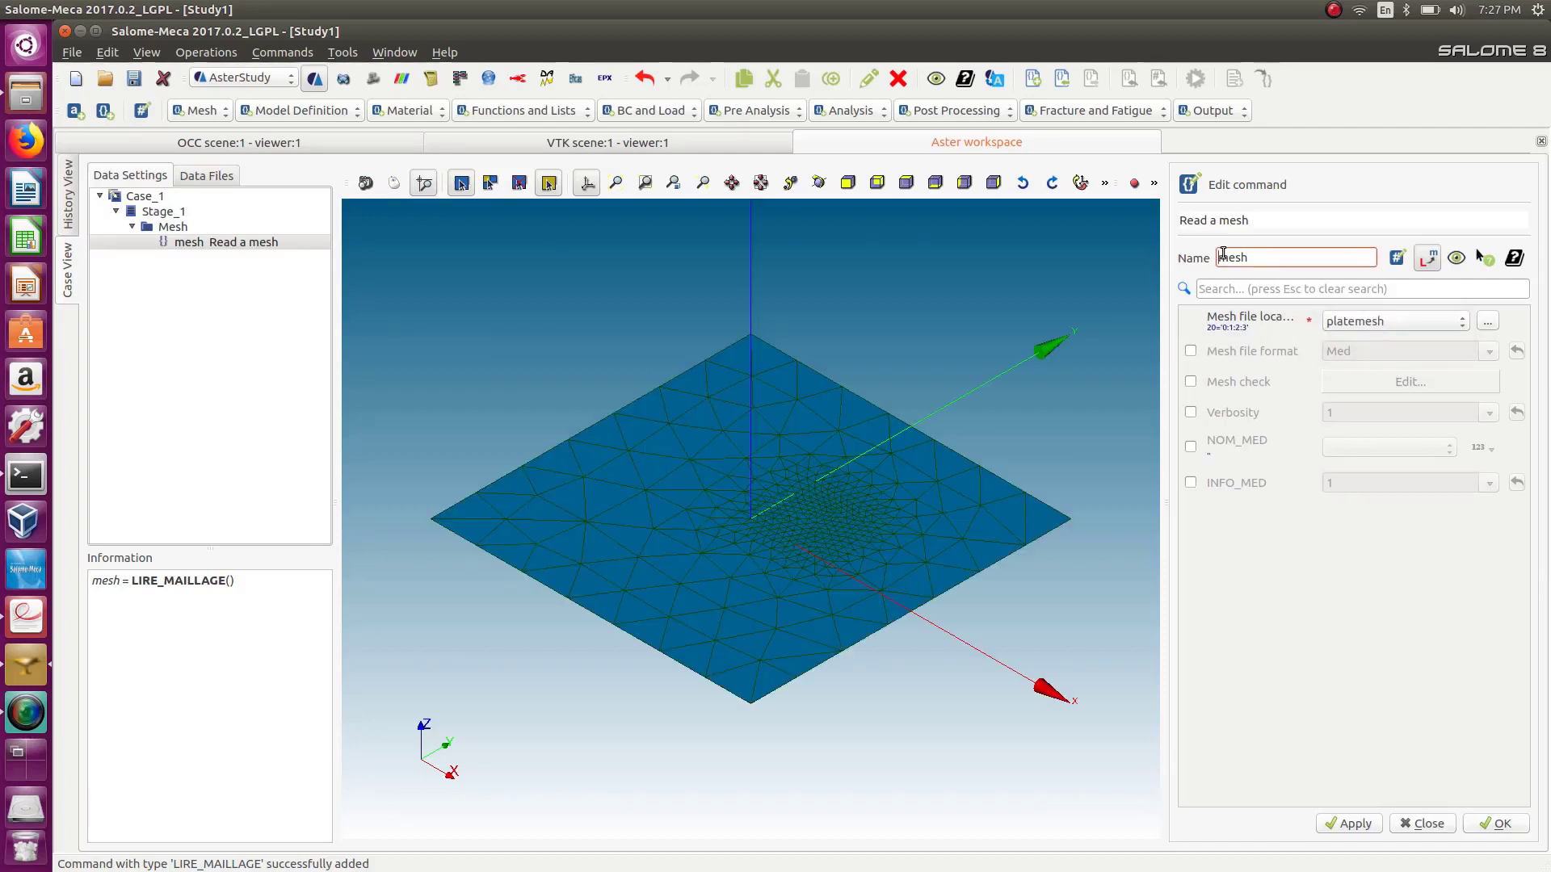
type("plat")
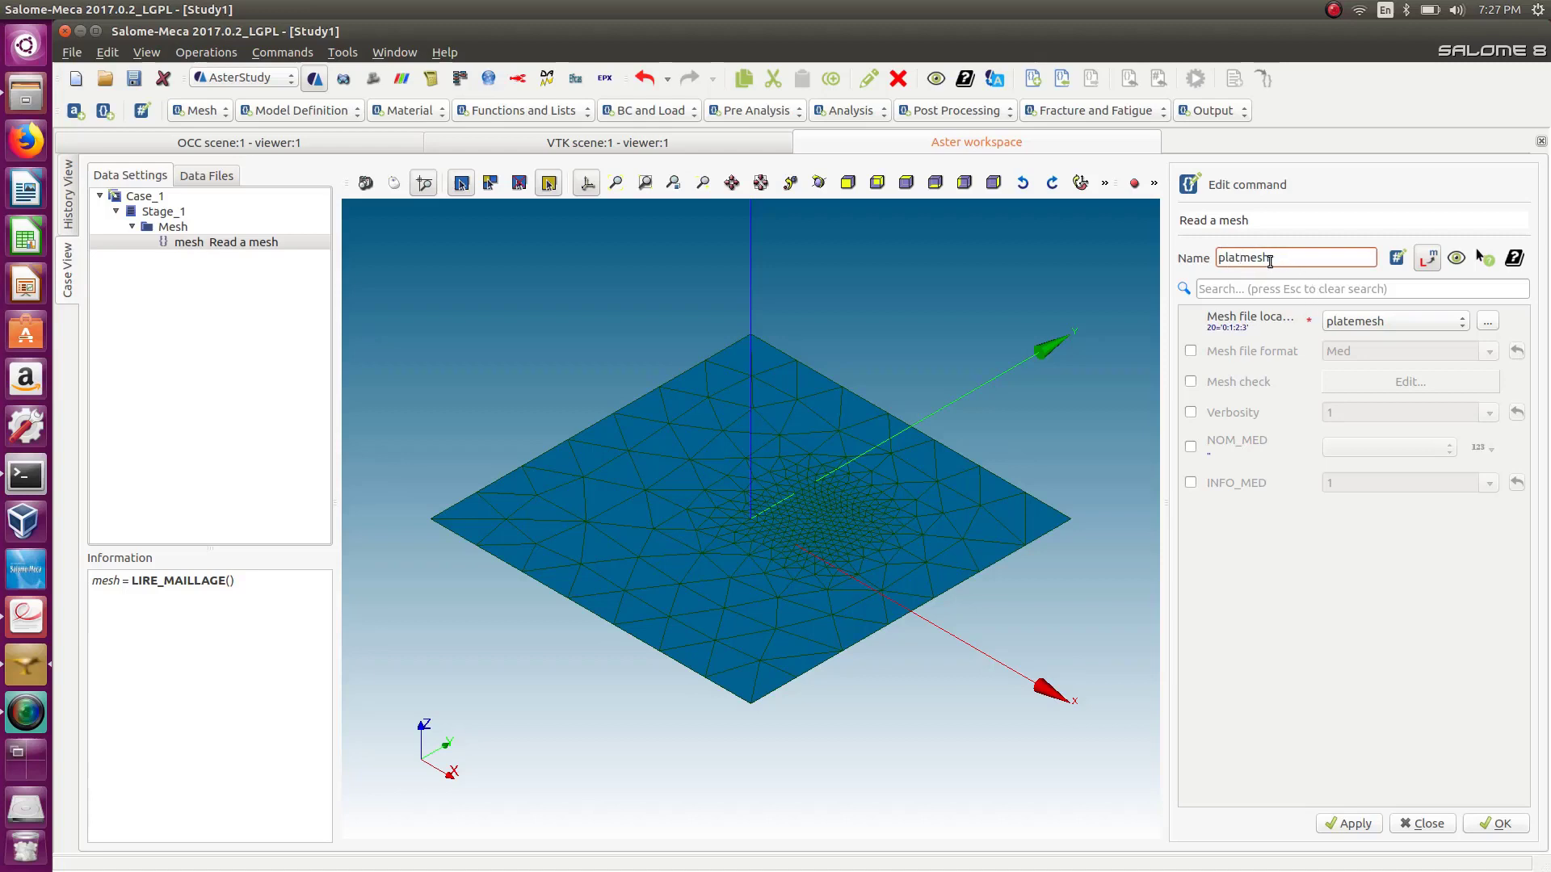
left_click_drag(1270, 261, 1246, 260)
left_click_drag(1241, 259, 1209, 265)
type("P")
left_click(1495, 824)
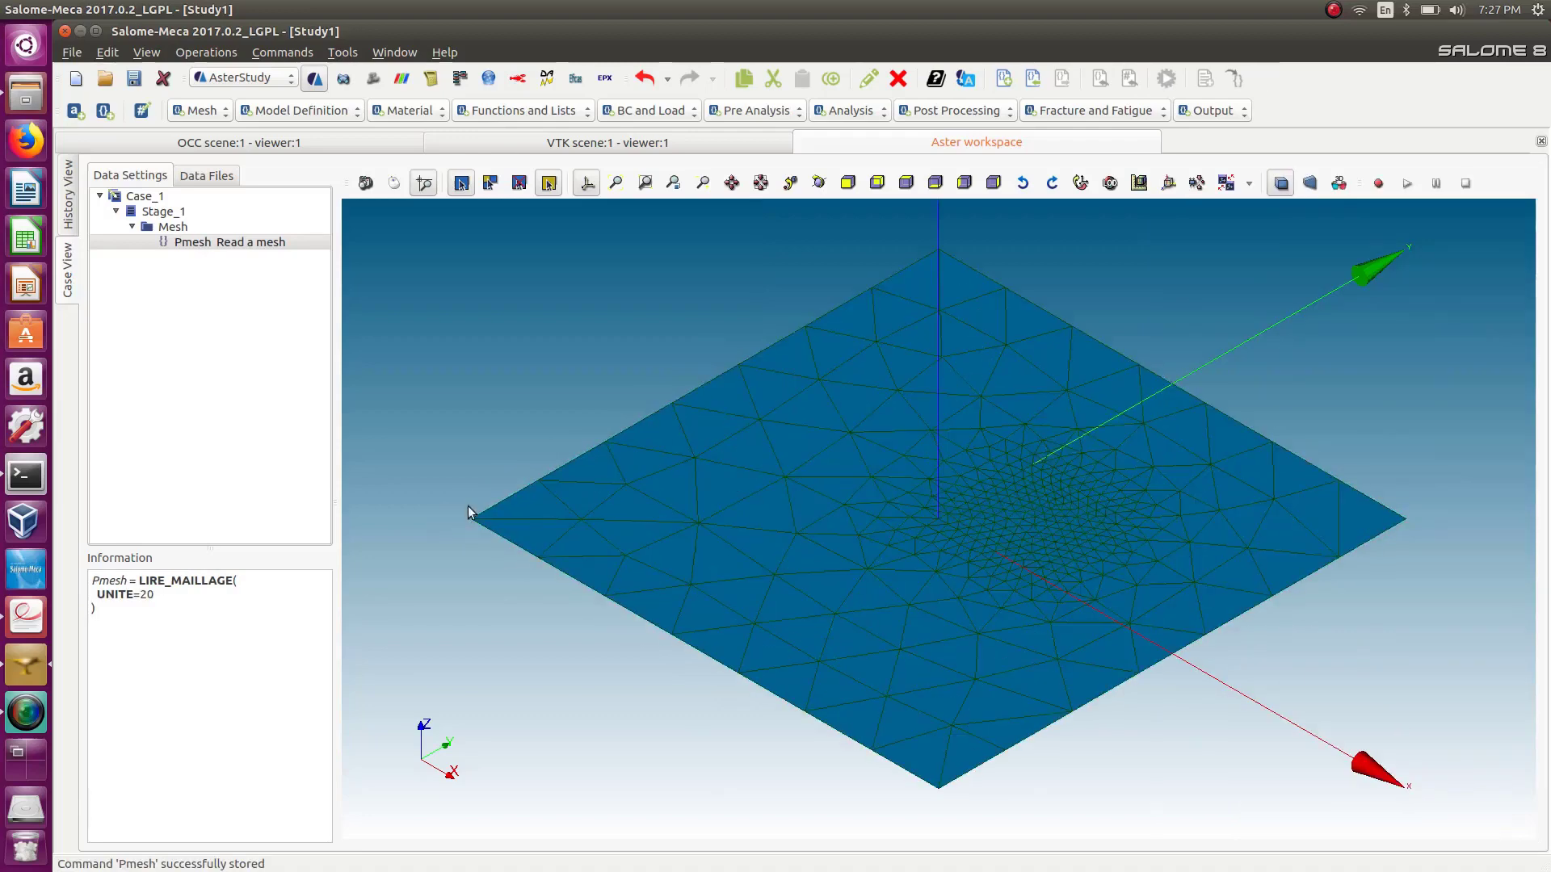
Add a second Read a mesh command to Stage_1 with boxmesh as its mesh file.
left_click(194, 109)
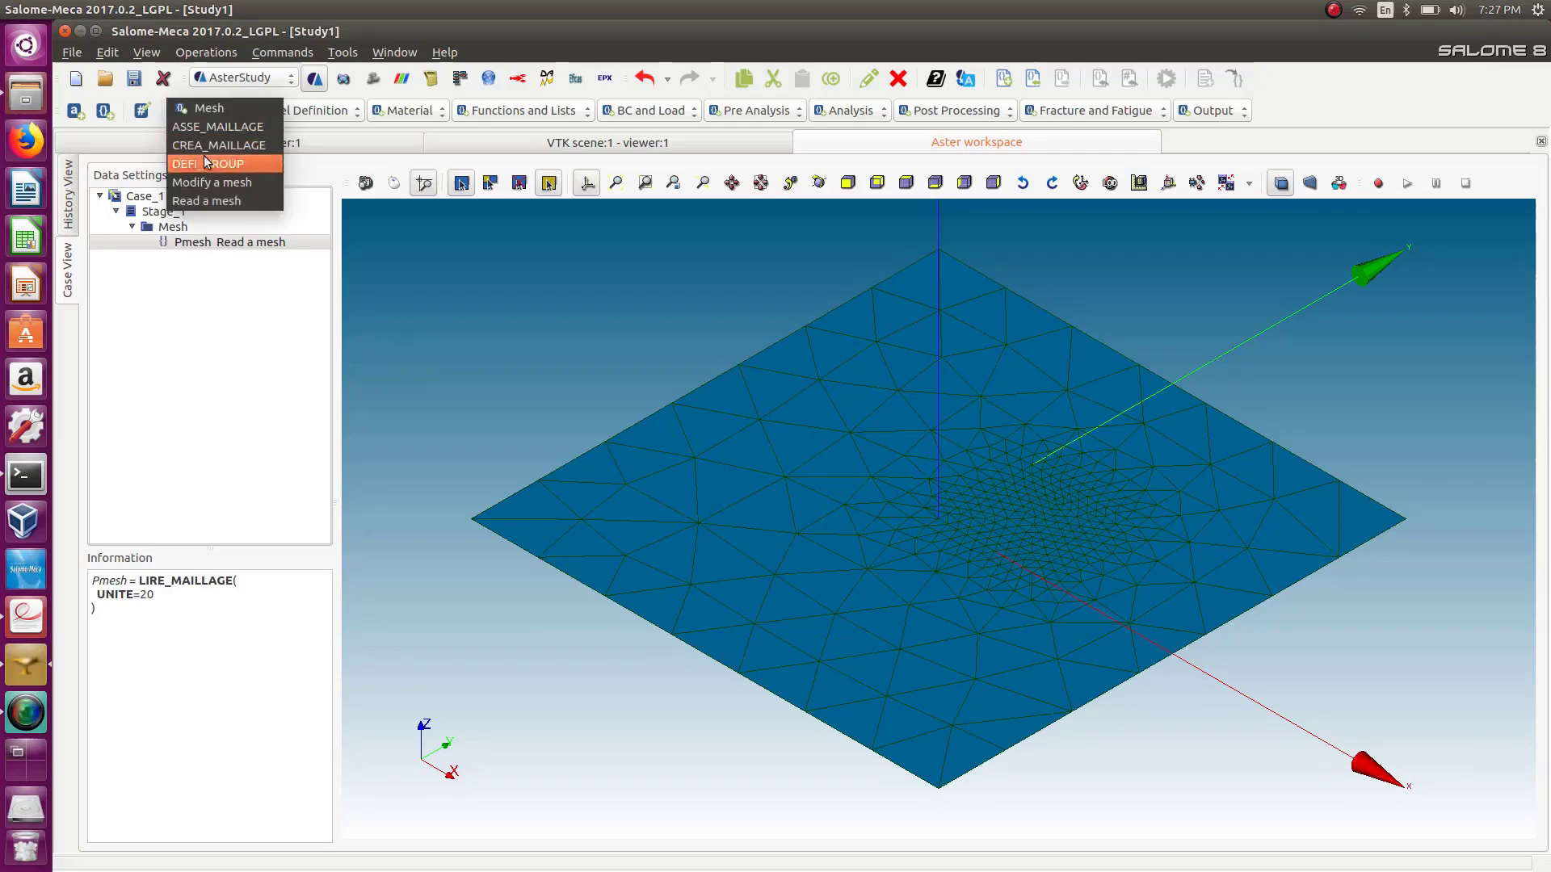
left_click(213, 200)
left_click(1393, 321)
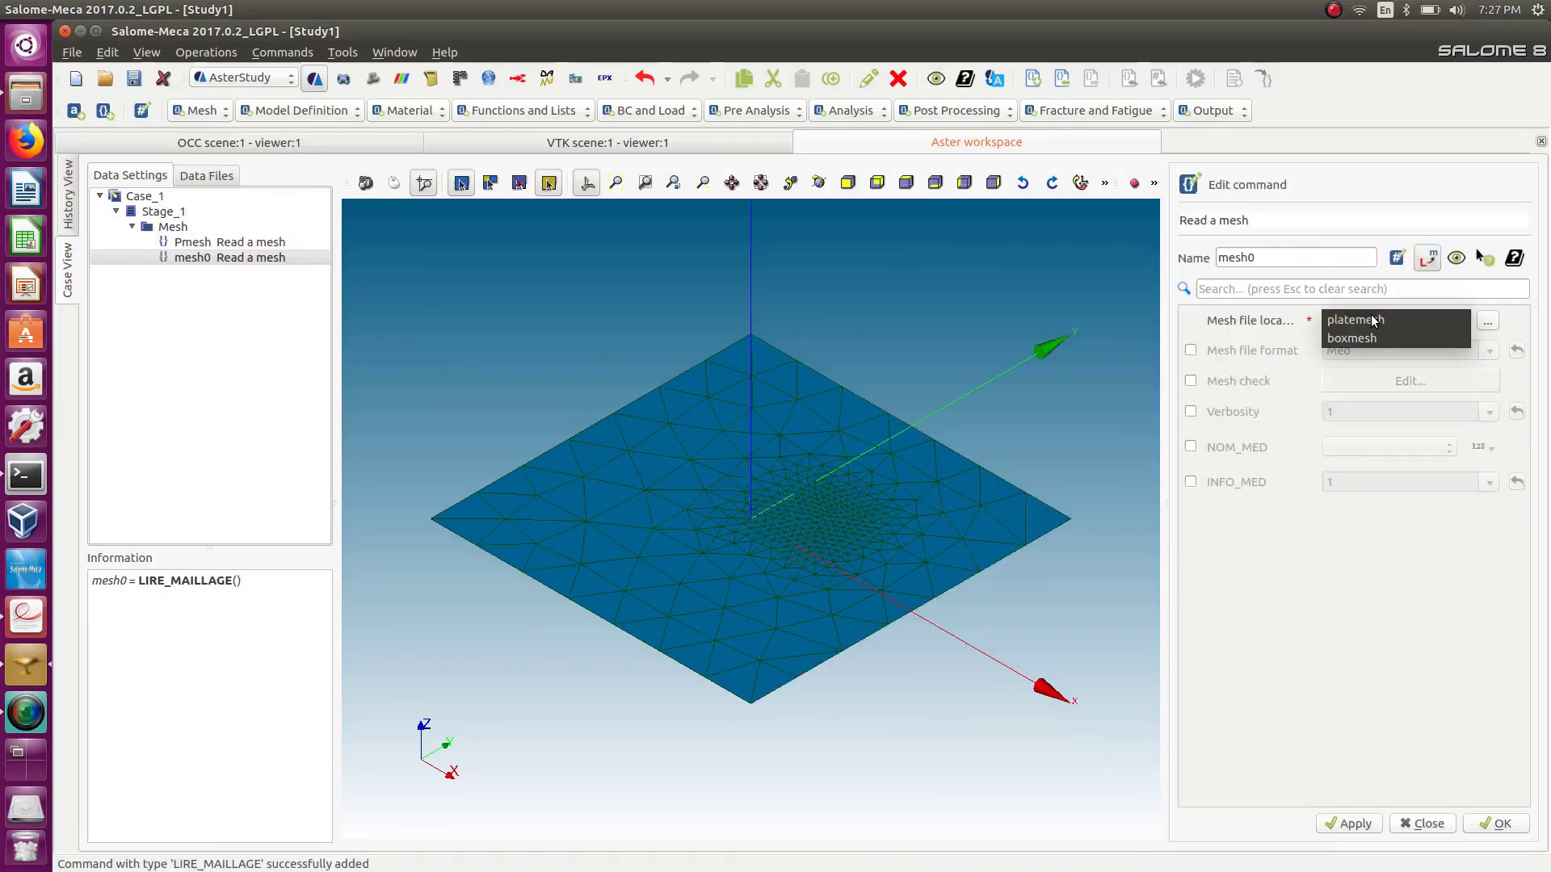
left_click(1365, 335)
Name the boxmesh reading command Bmesh and store it.
double_click(1245, 256)
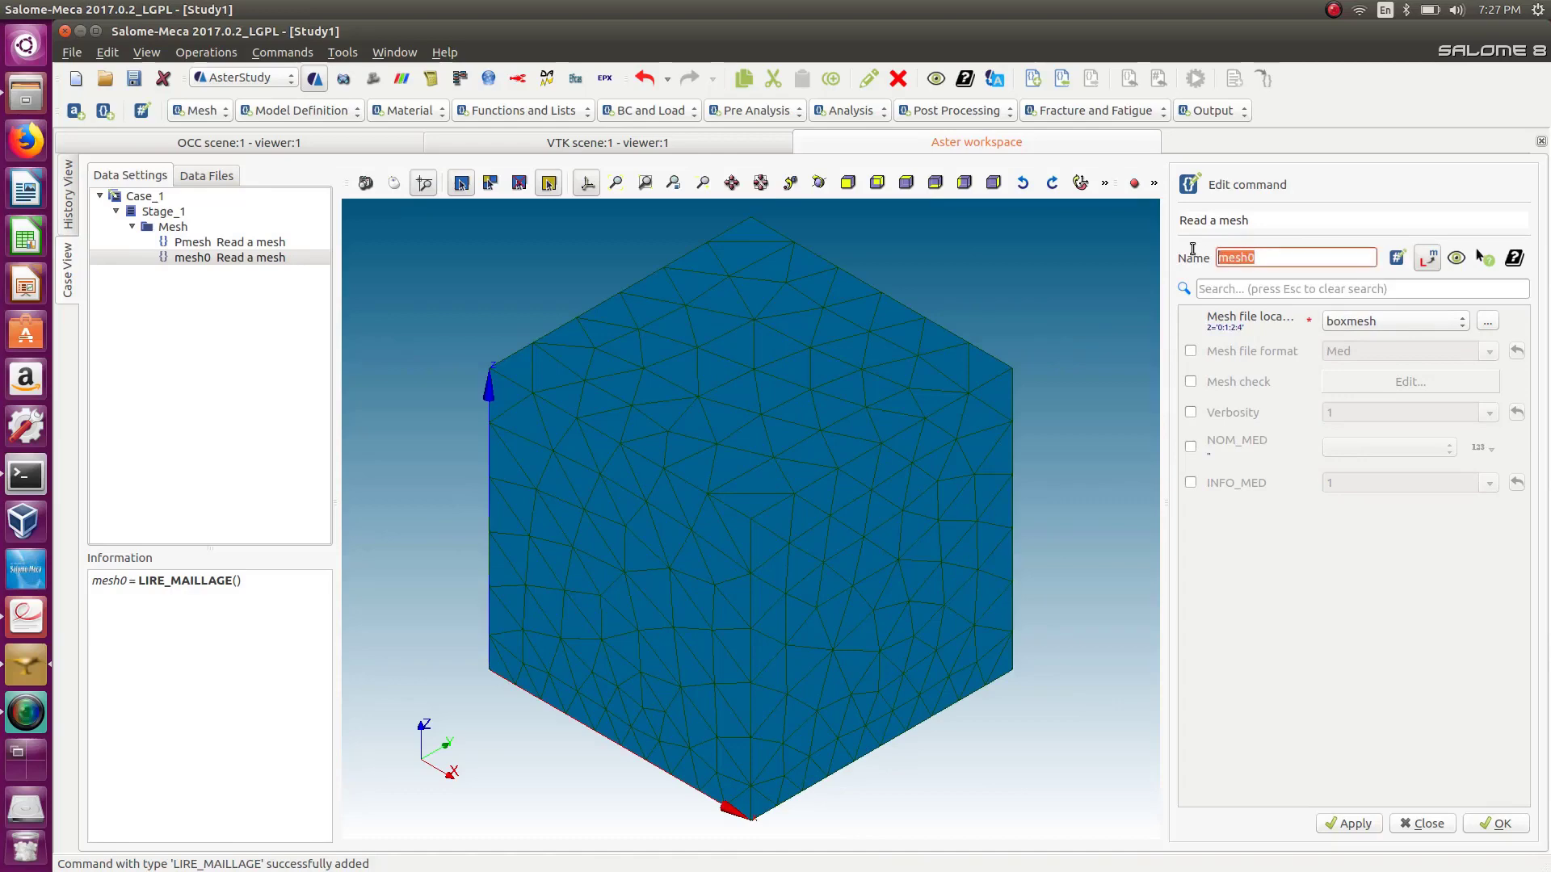
type("Bm")
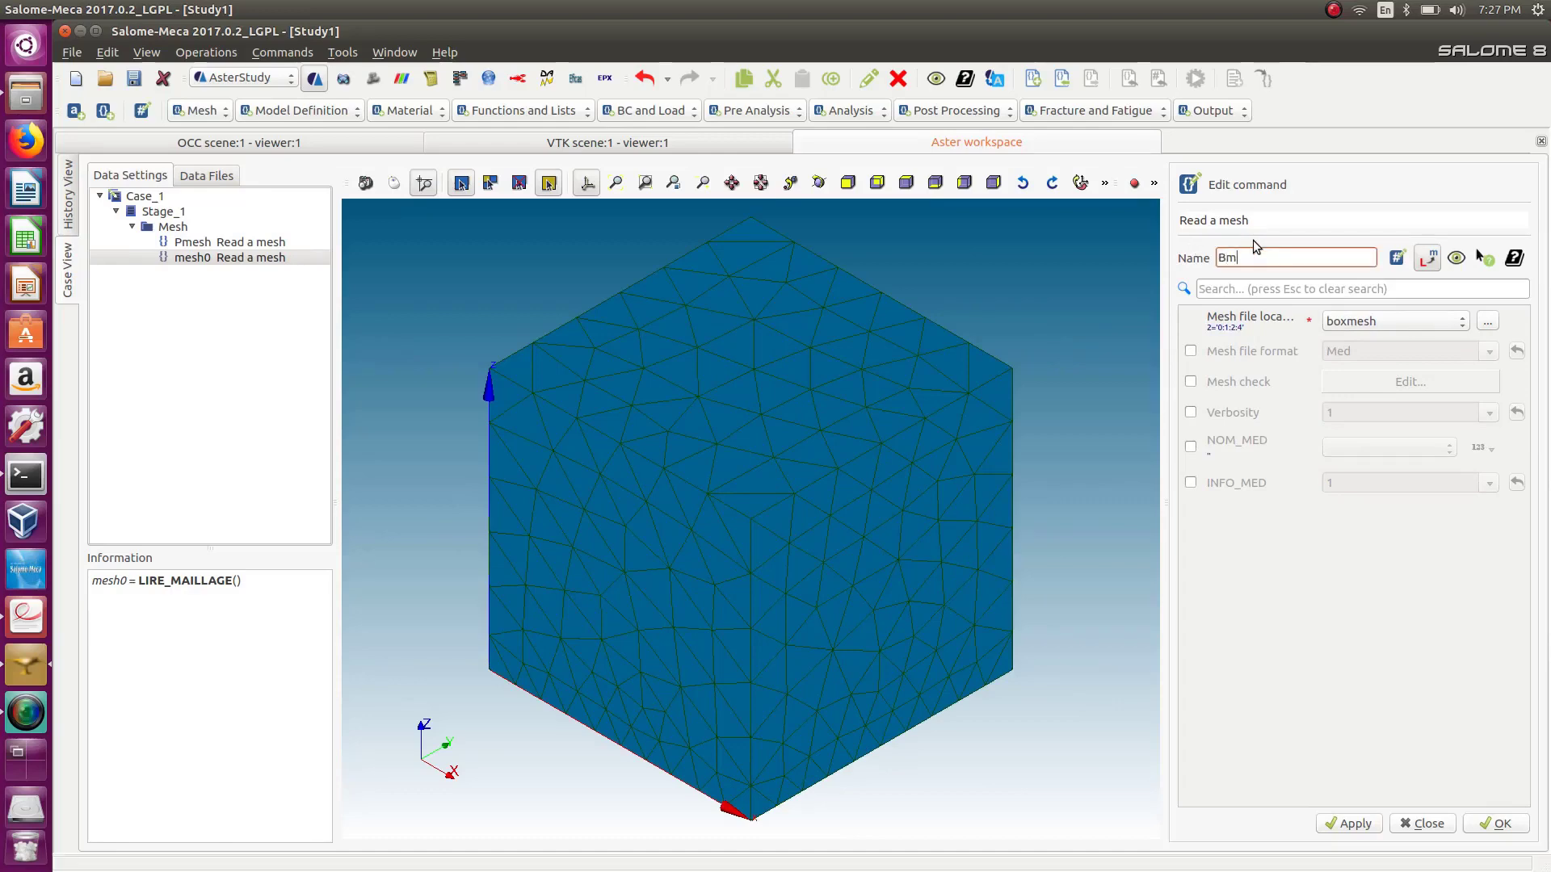
type("esh")
left_click(1502, 824)
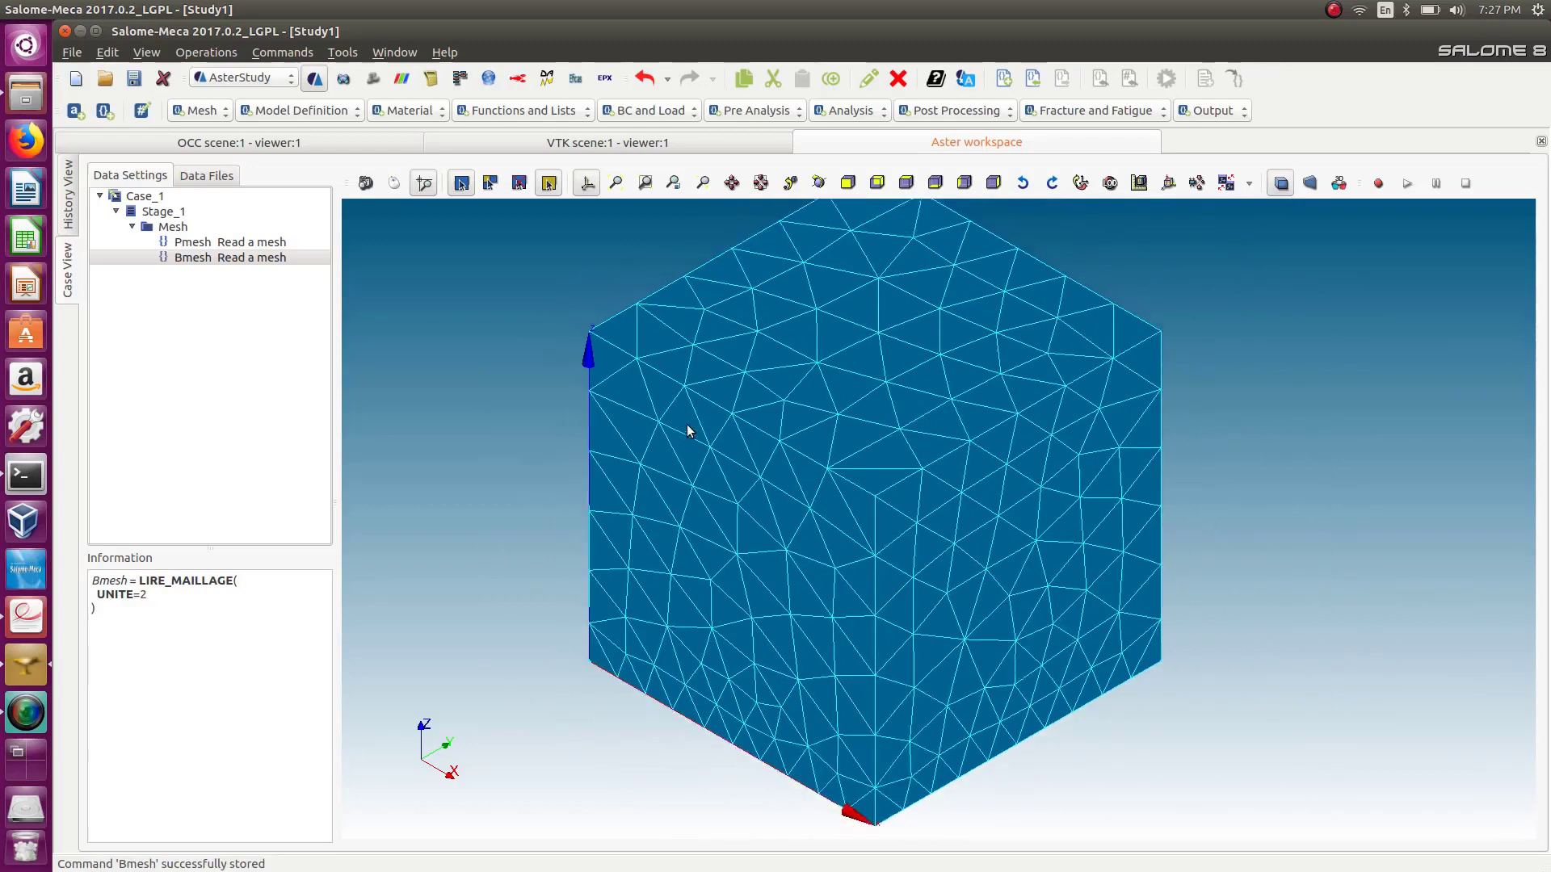
Add an ASSE_MAILLAGE command with Bmesh as MAILLAGE_1 and Pmesh as MAILLAGE_2.
left_click(202, 111)
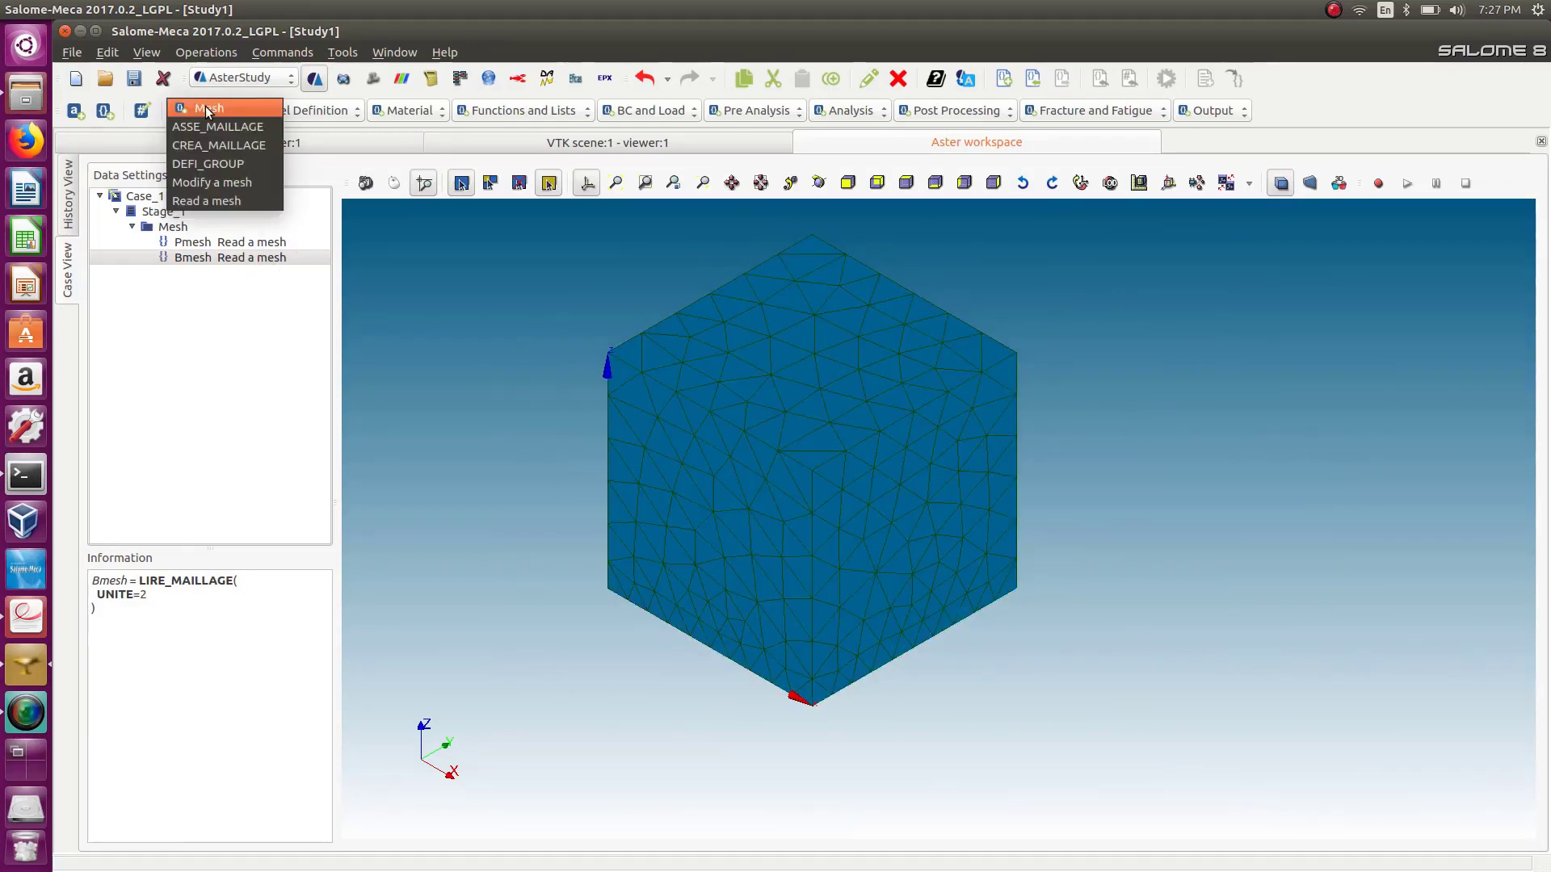
left_click(216, 128)
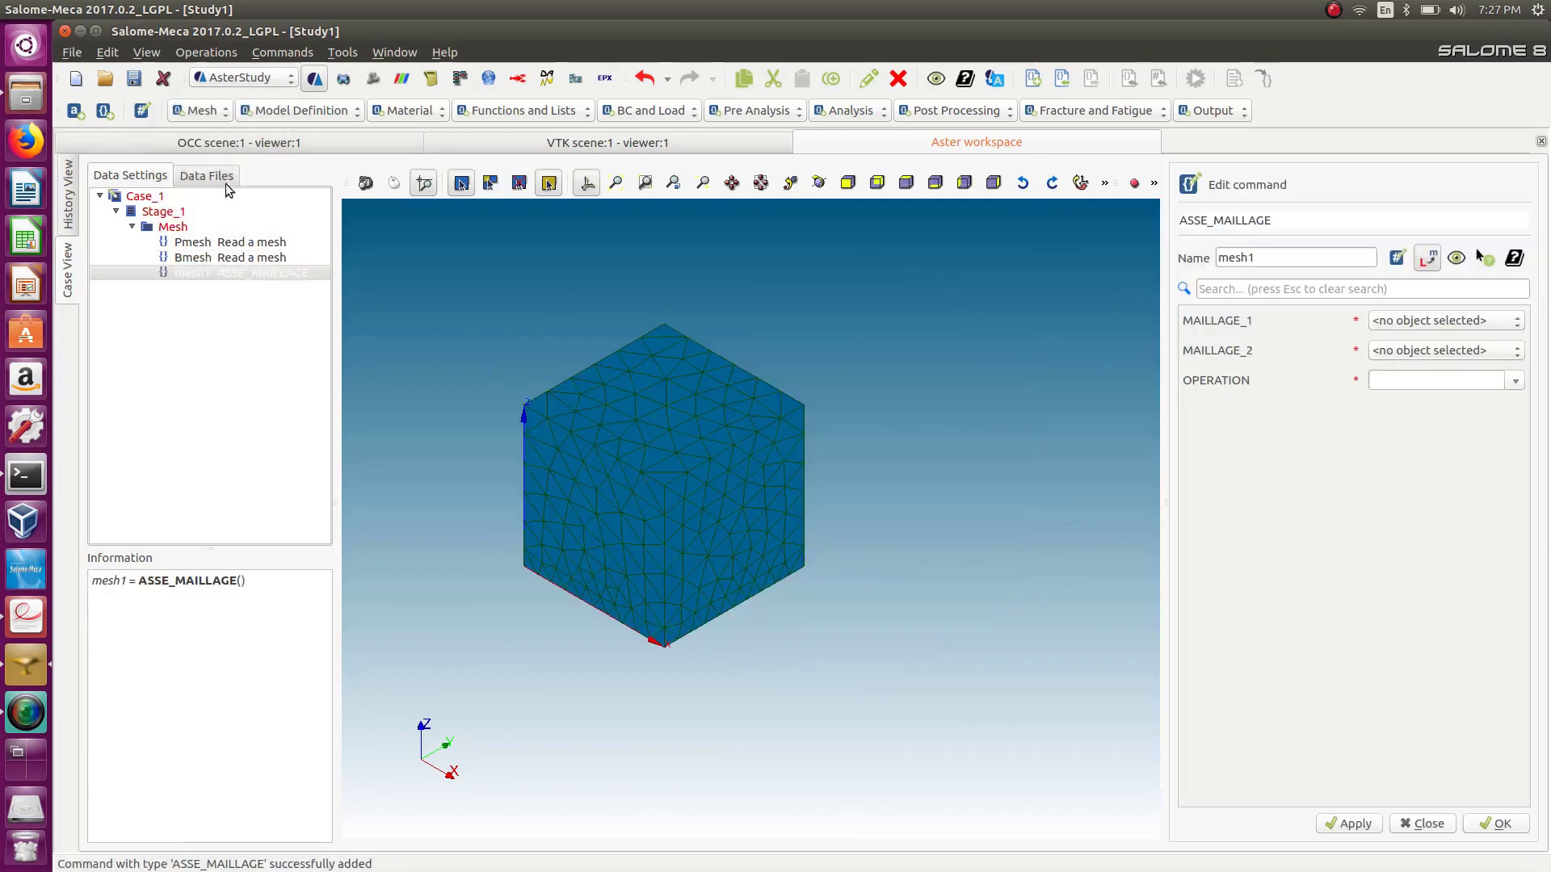
left_click(1453, 323)
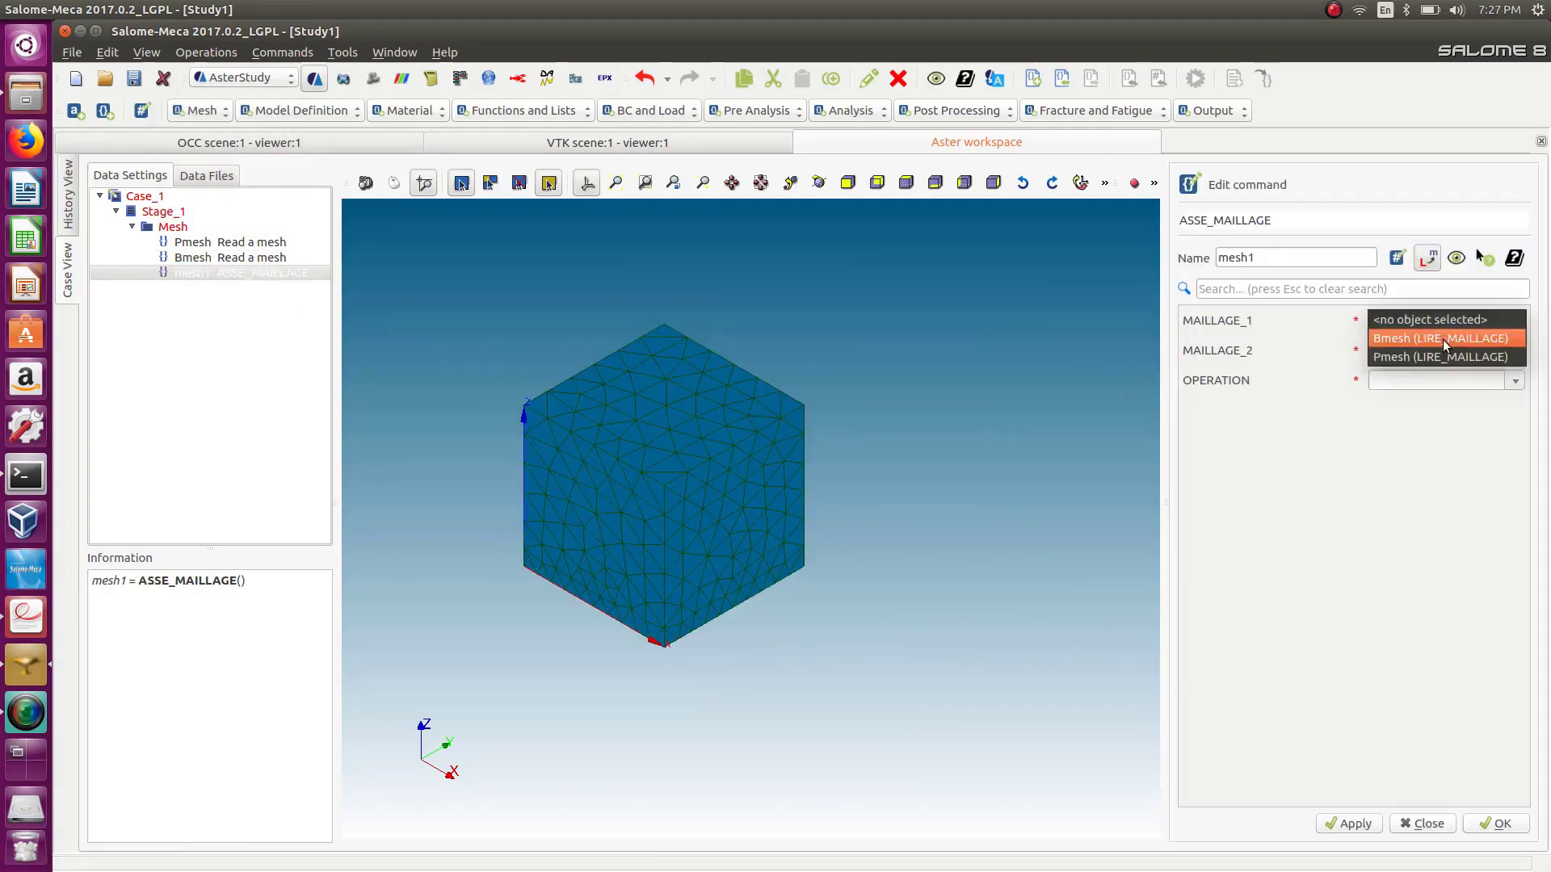
left_click(1446, 340)
left_click(1437, 352)
left_click(1426, 387)
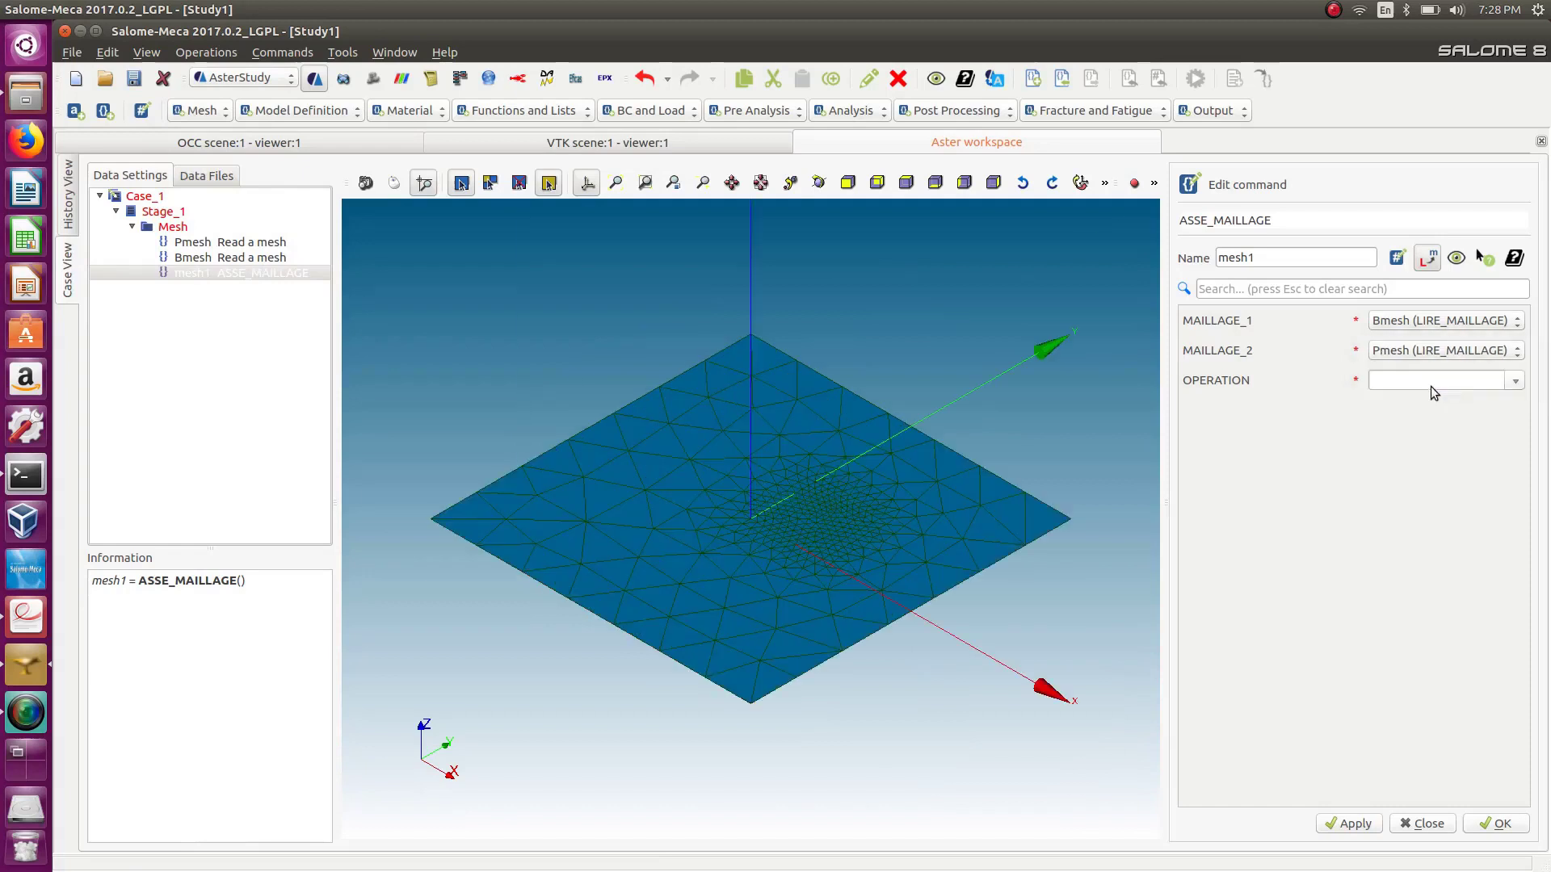
Set the mesh assembly's operation to SUPERPOSE, name the command mesh and store it.
left_click(1516, 381)
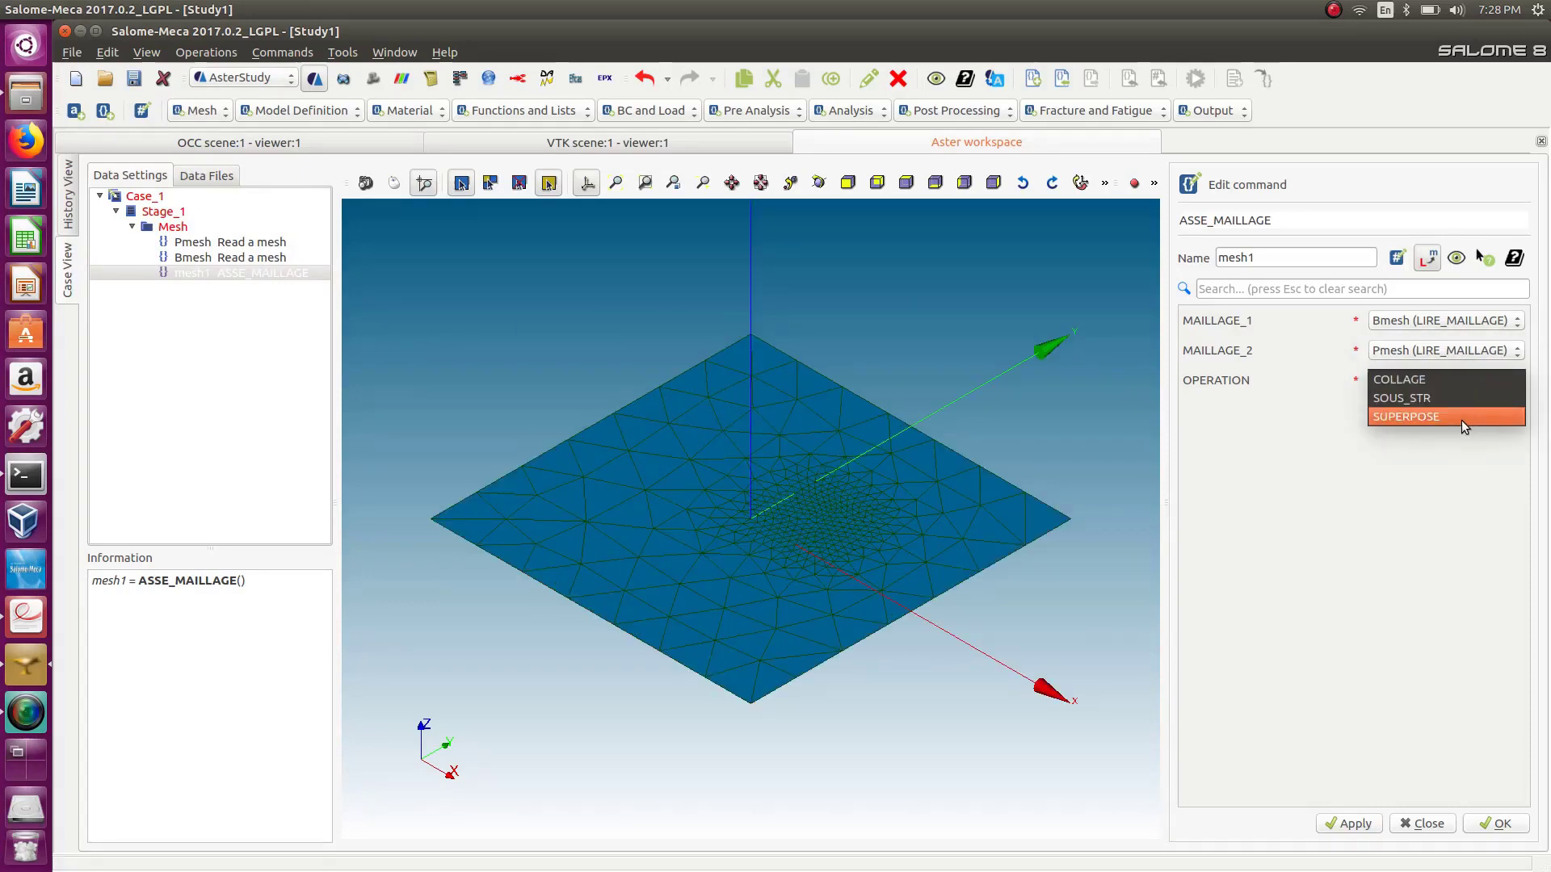
left_click(1422, 417)
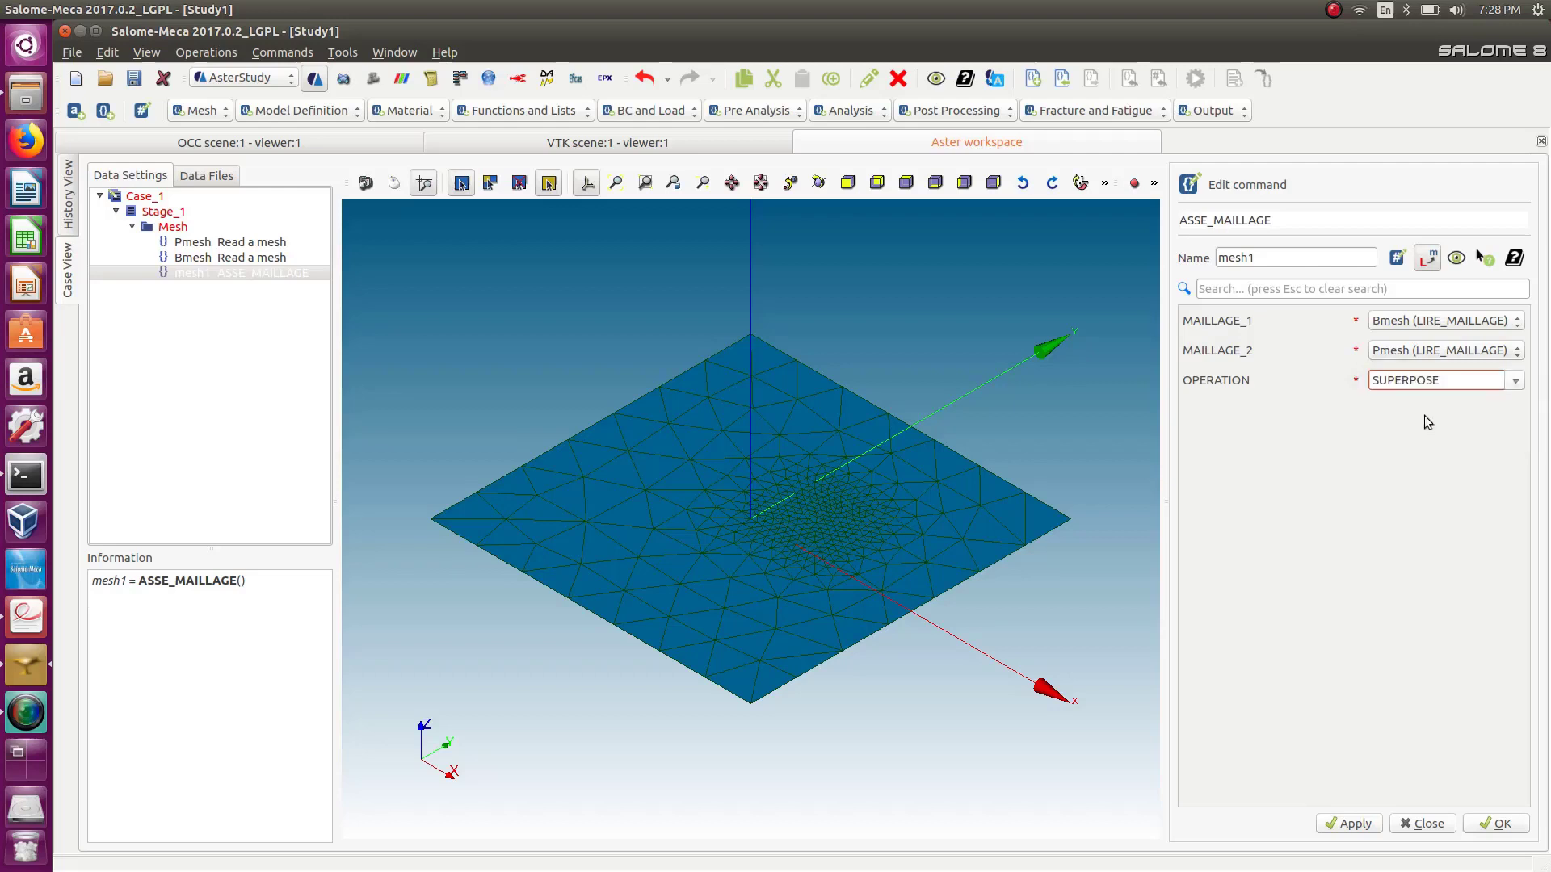
left_click(1516, 382)
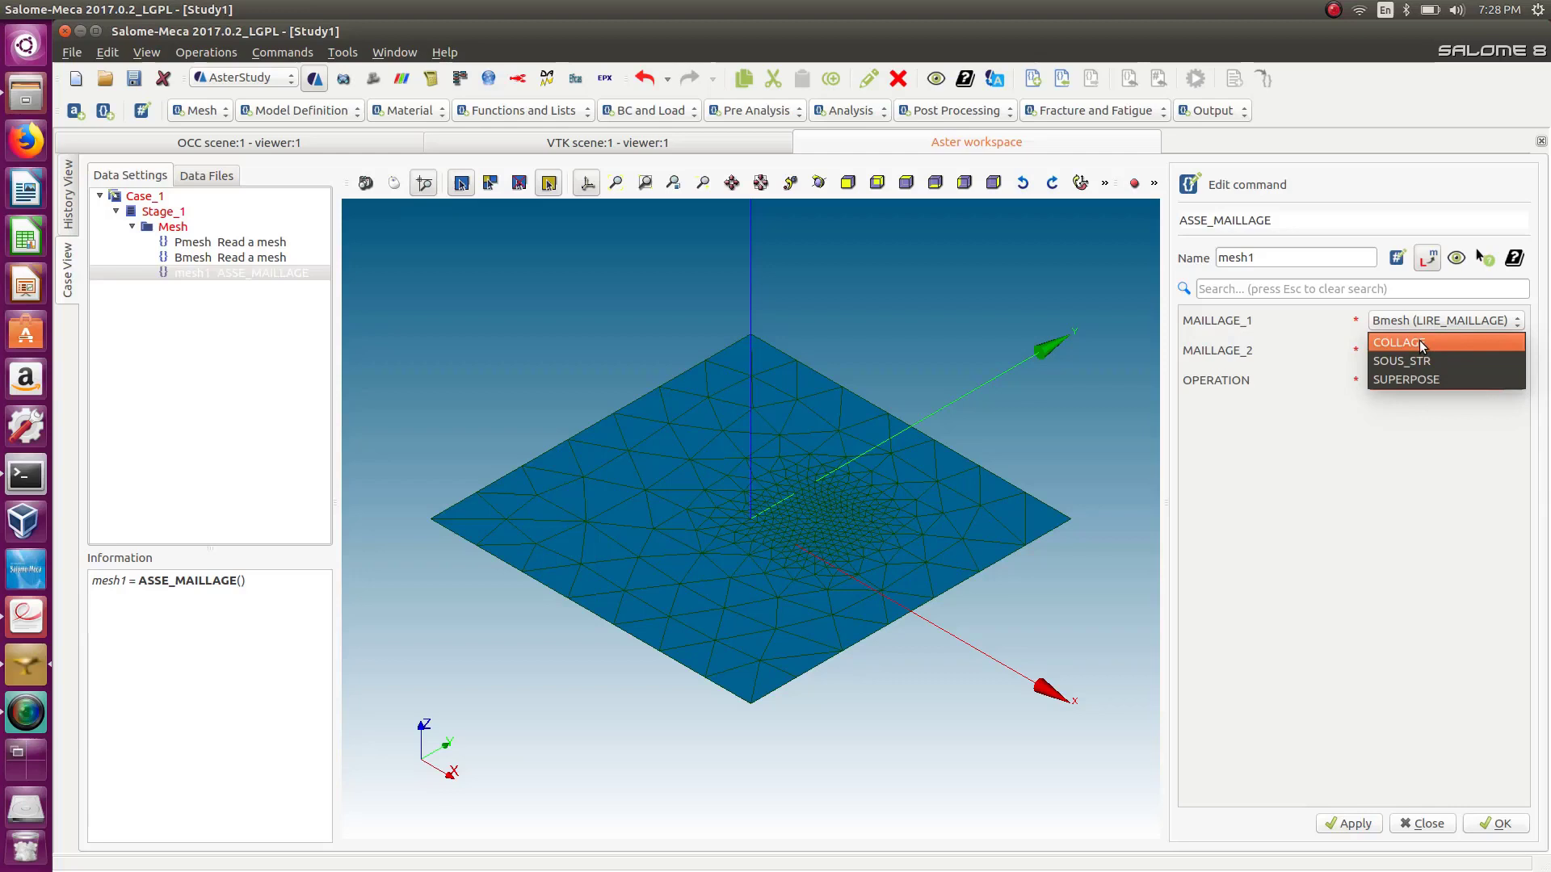
left_click(1407, 379)
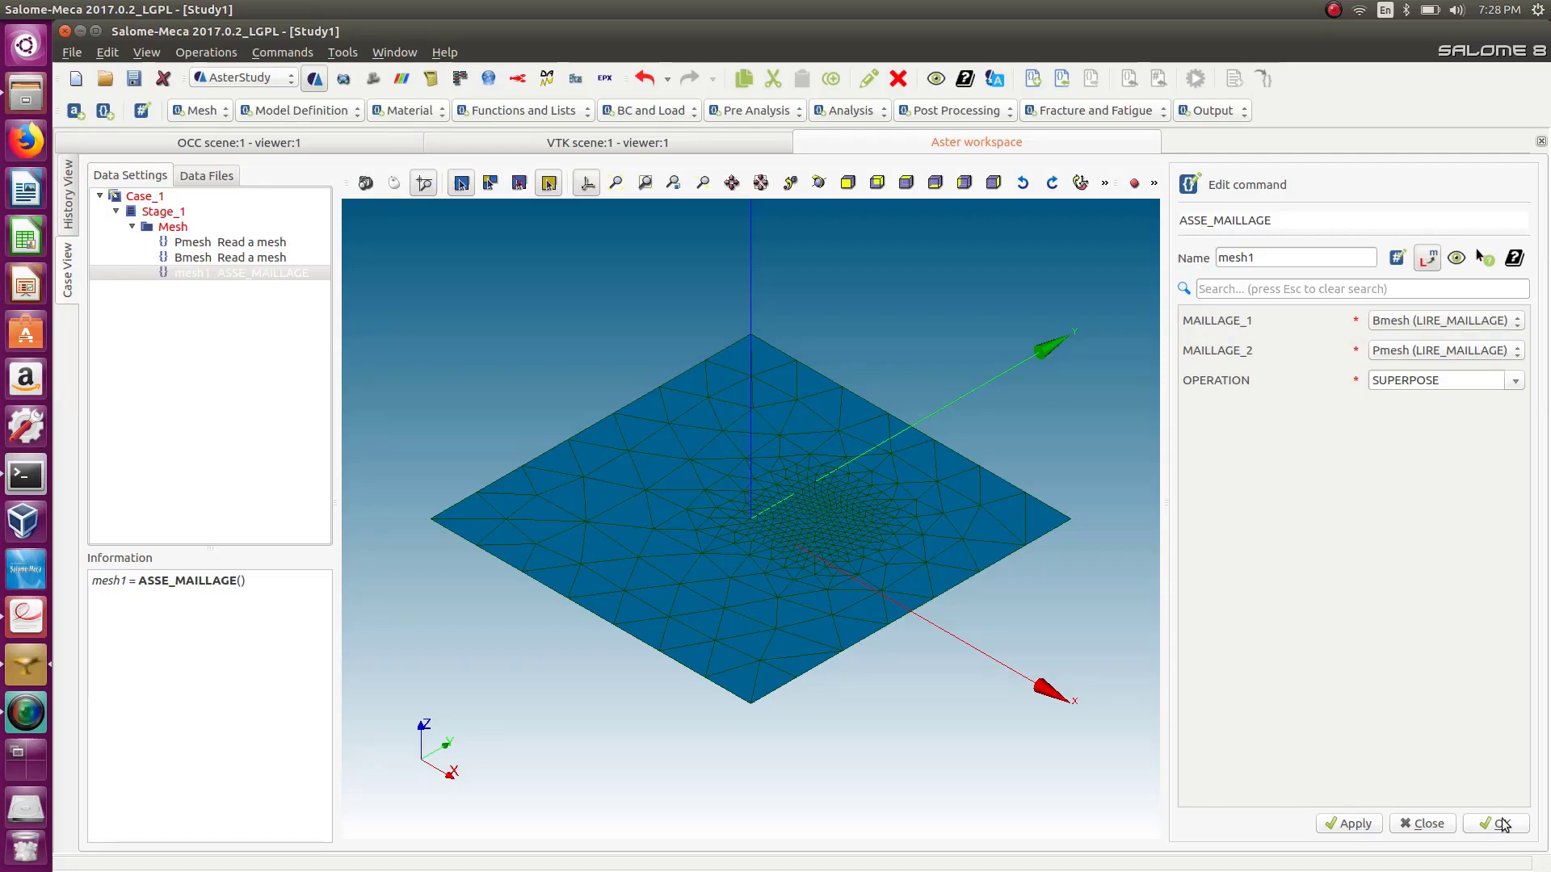
left_click(1289, 255)
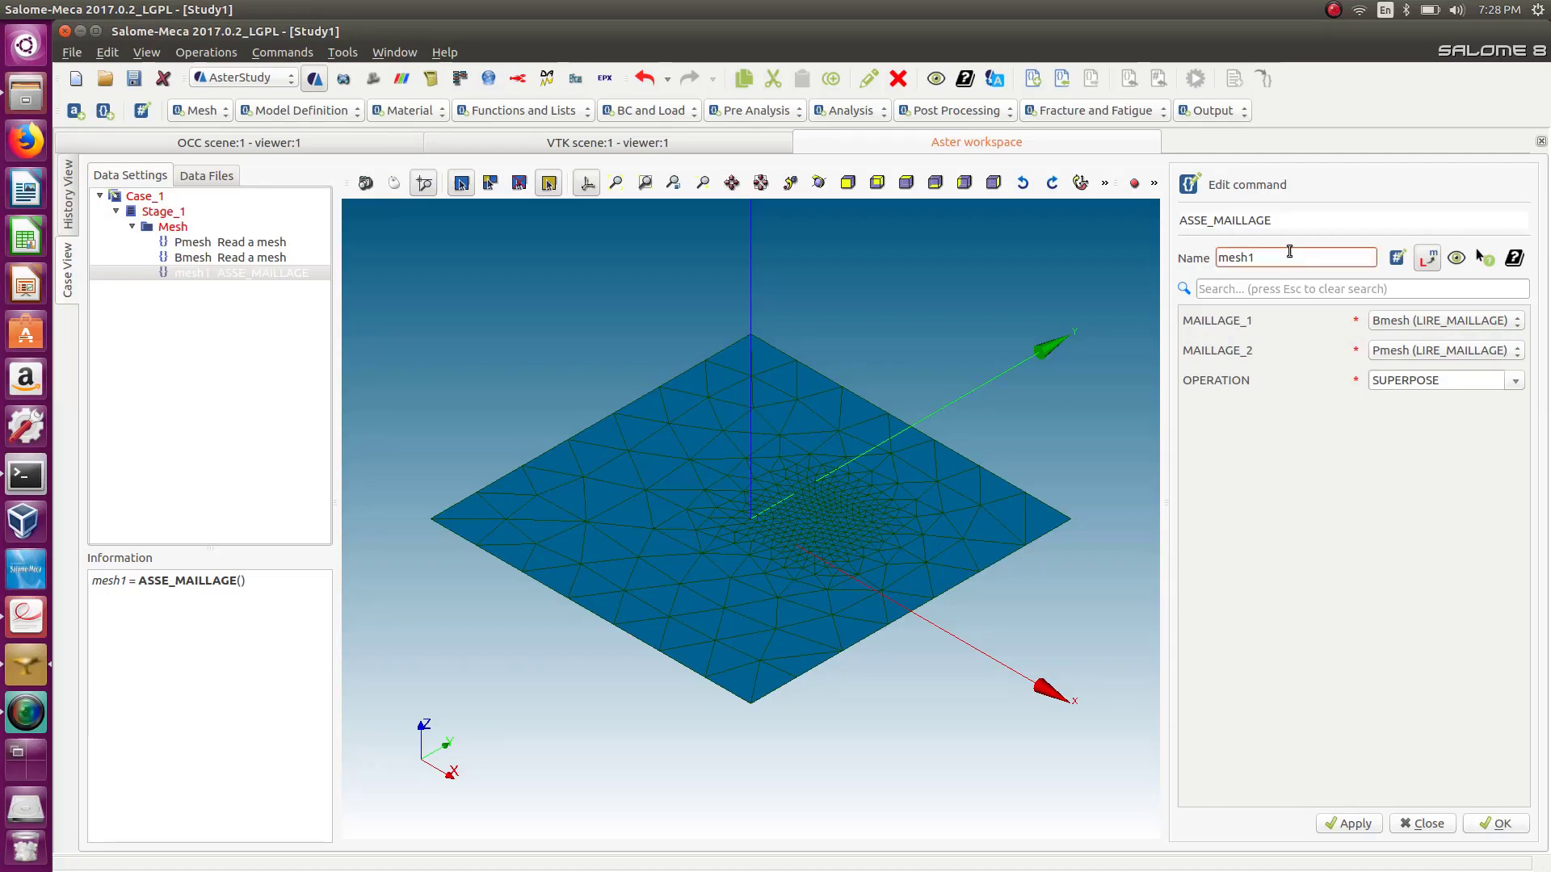
left_click(1493, 821)
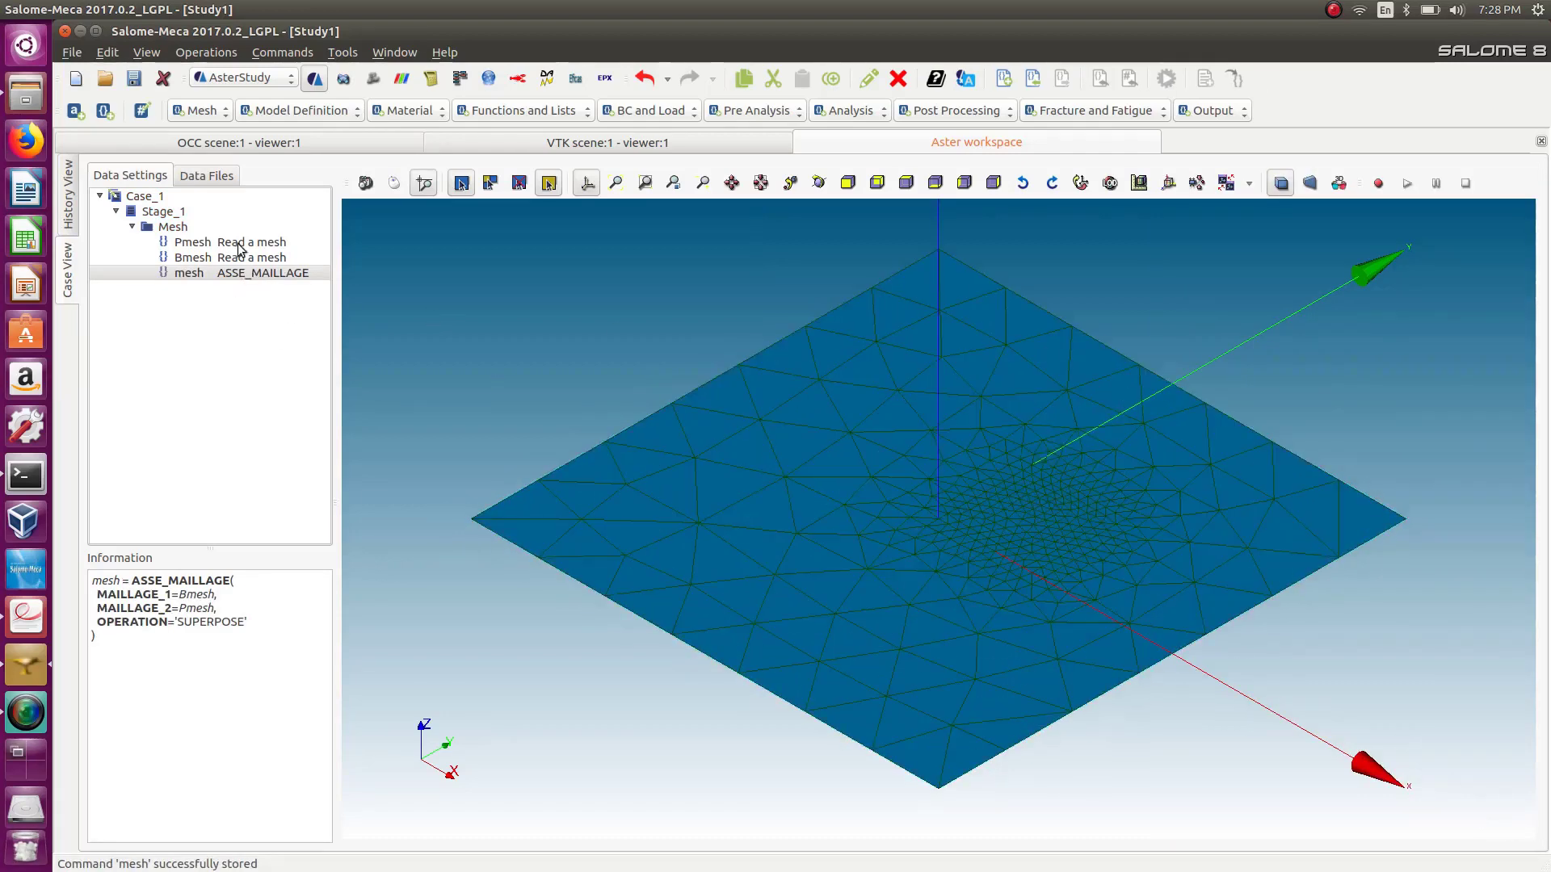
left_click(223, 114)
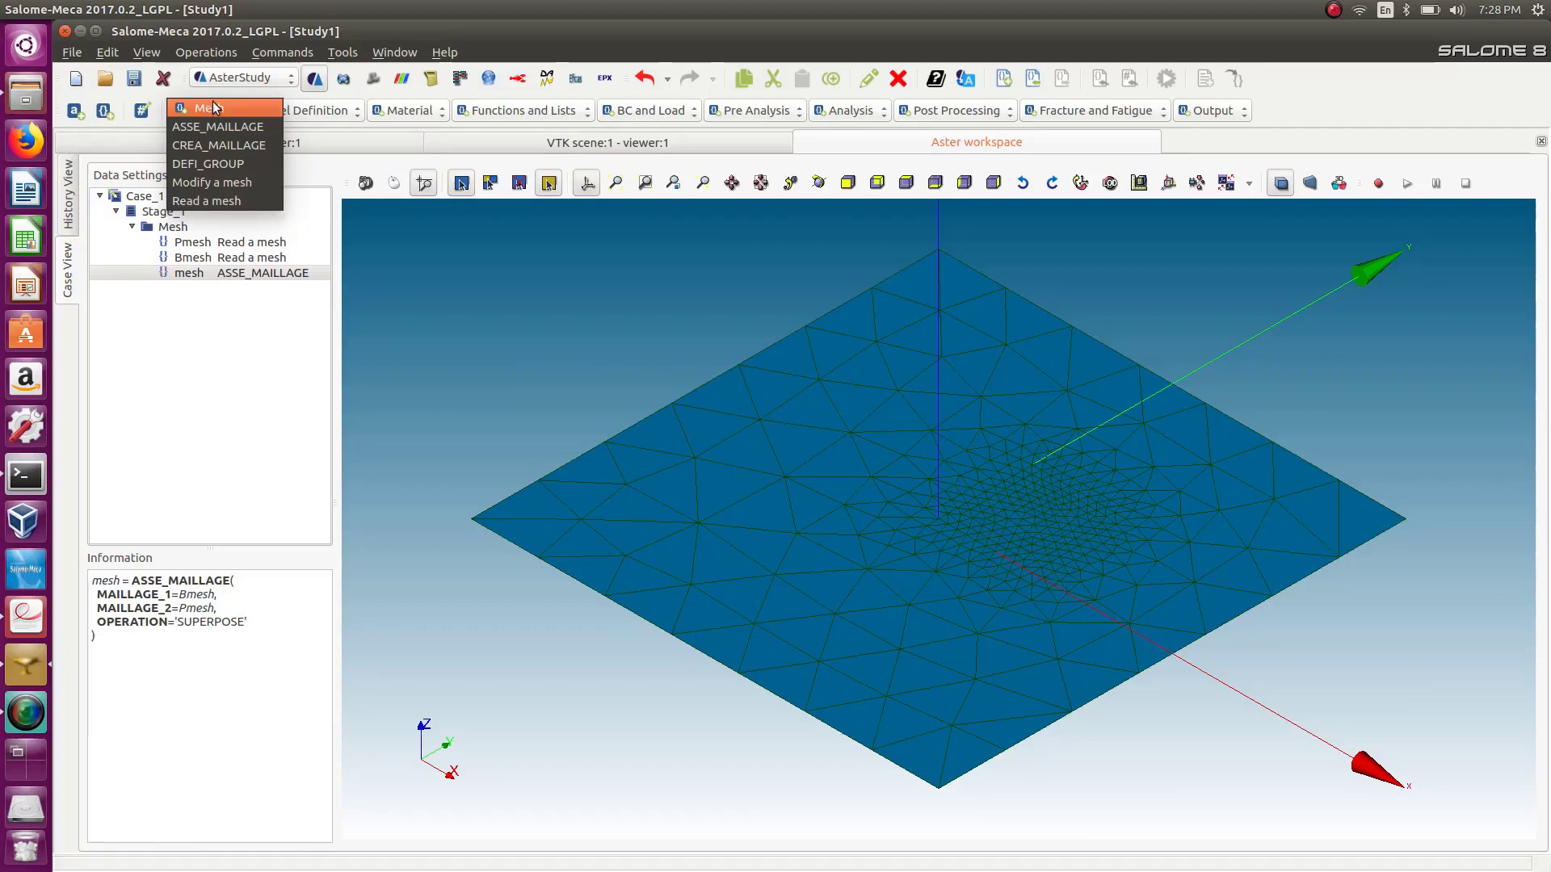
left_click(216, 92)
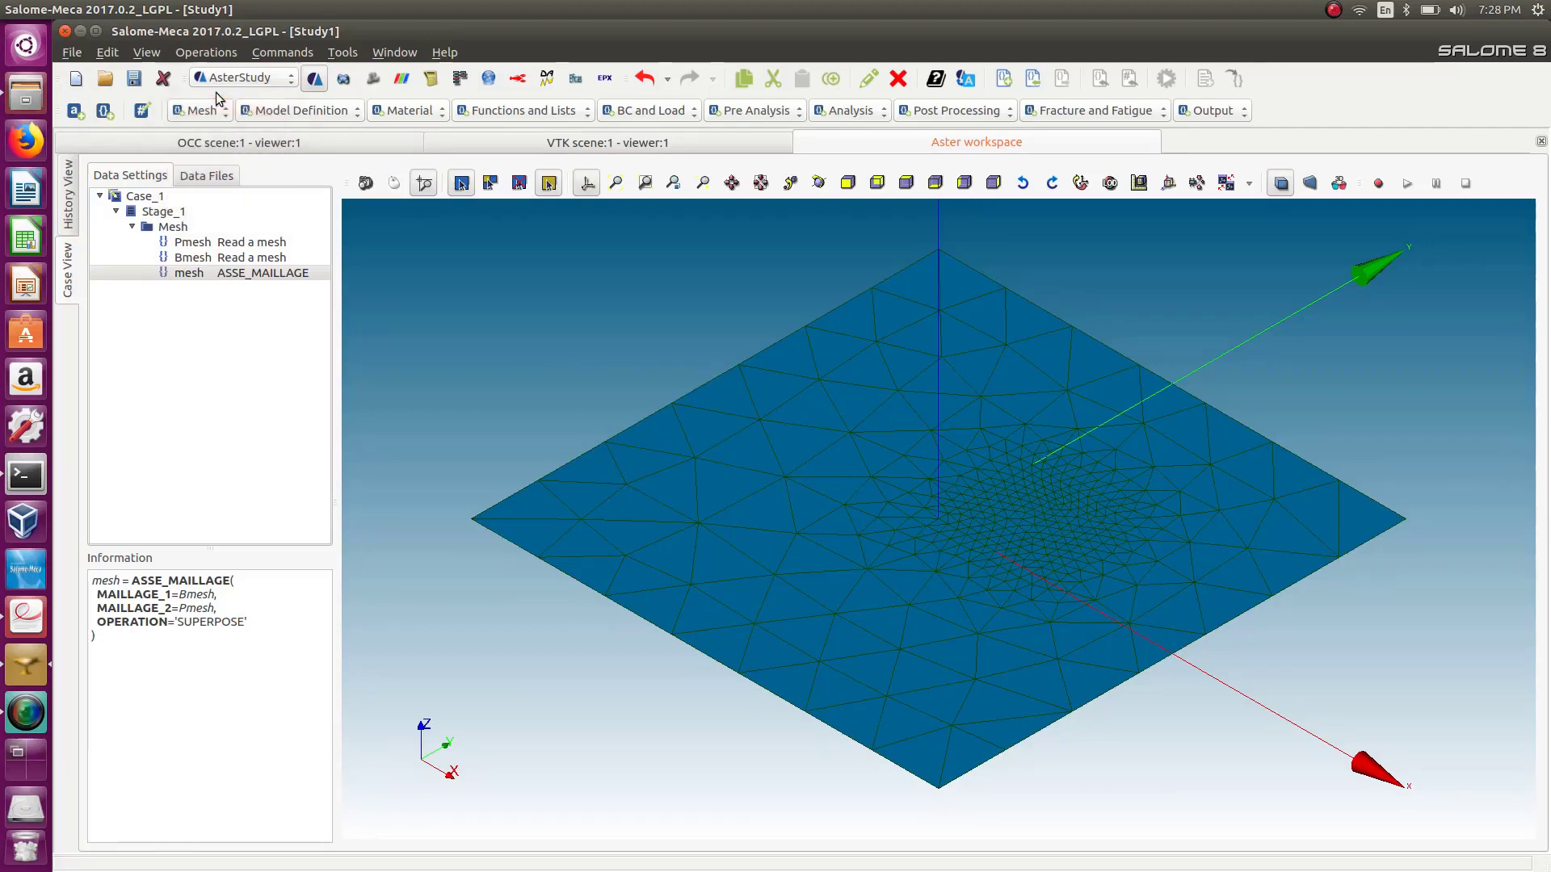
left_click(284, 113)
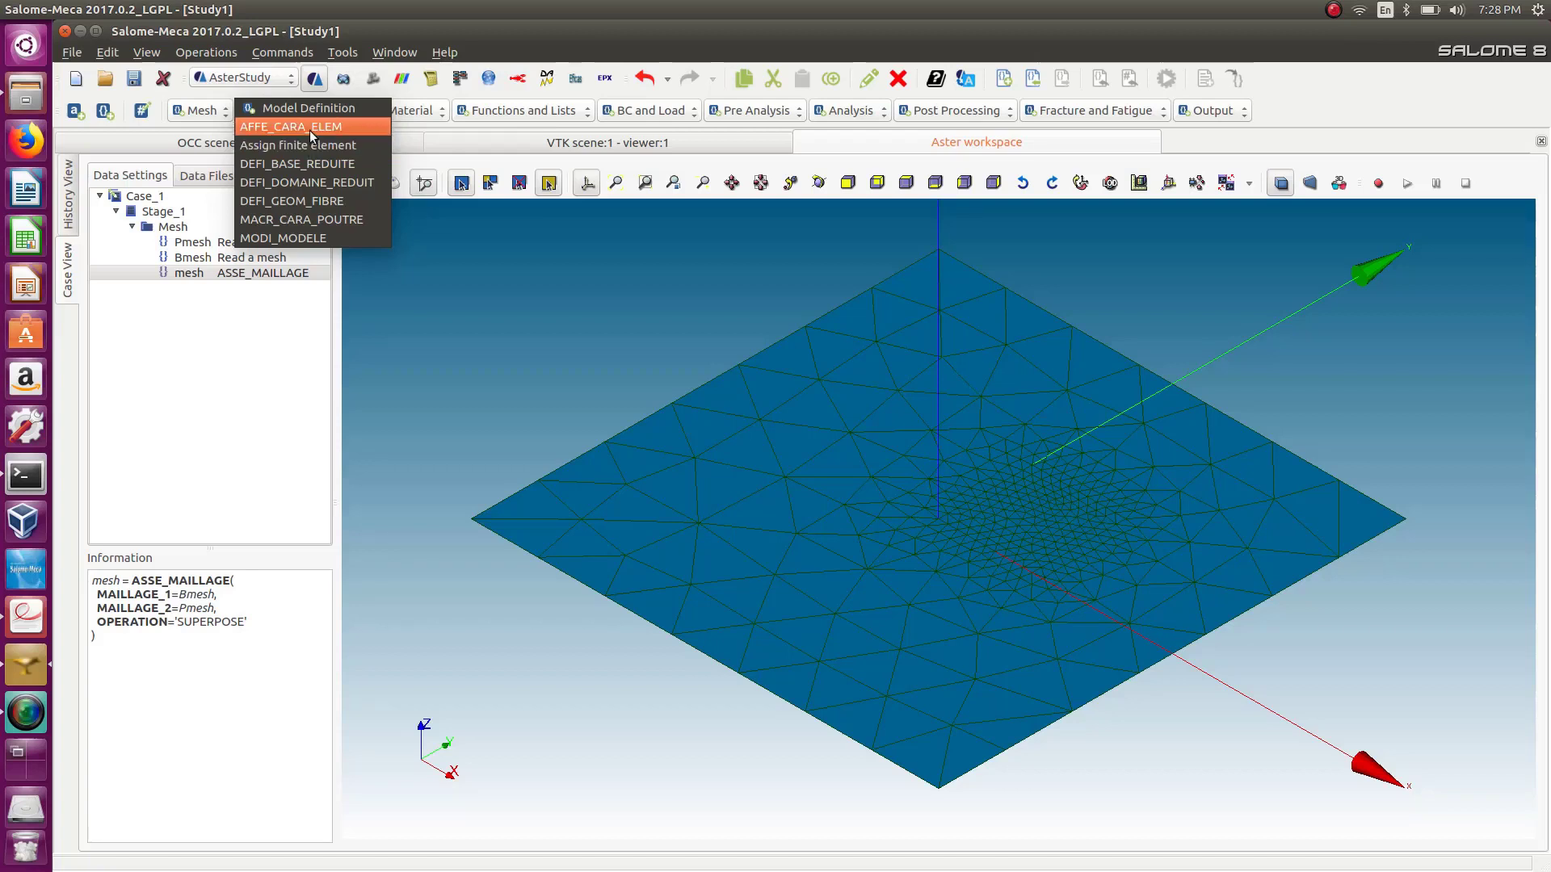
left_click(308, 127)
left_click(321, 141)
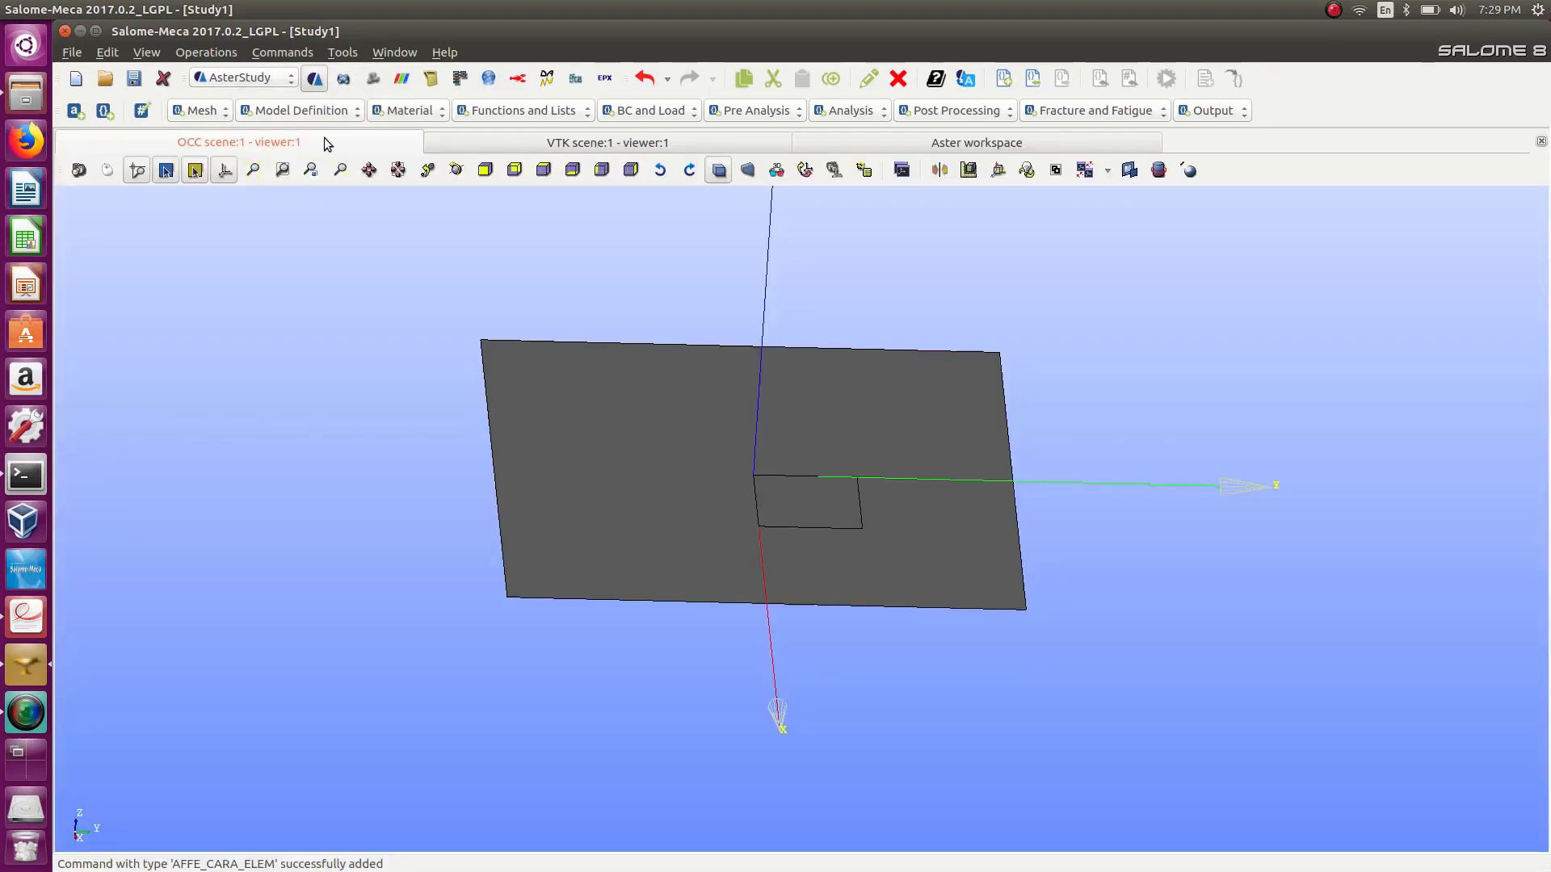
Return from the OCC scene viewer to the Aster workspace with the case tree.
left_click(248, 77)
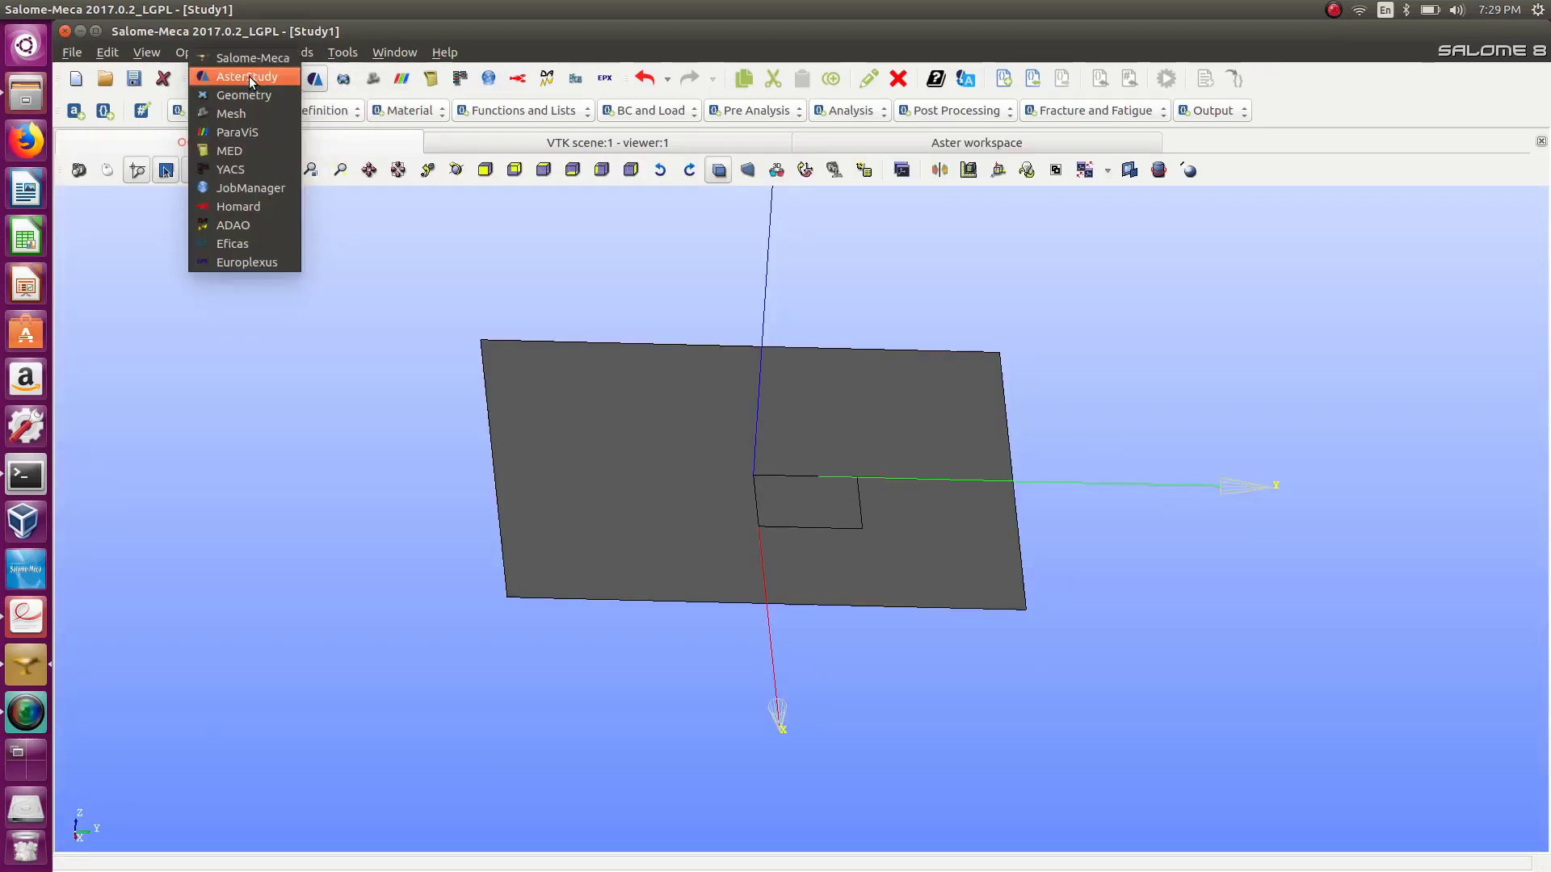
left_click(249, 81)
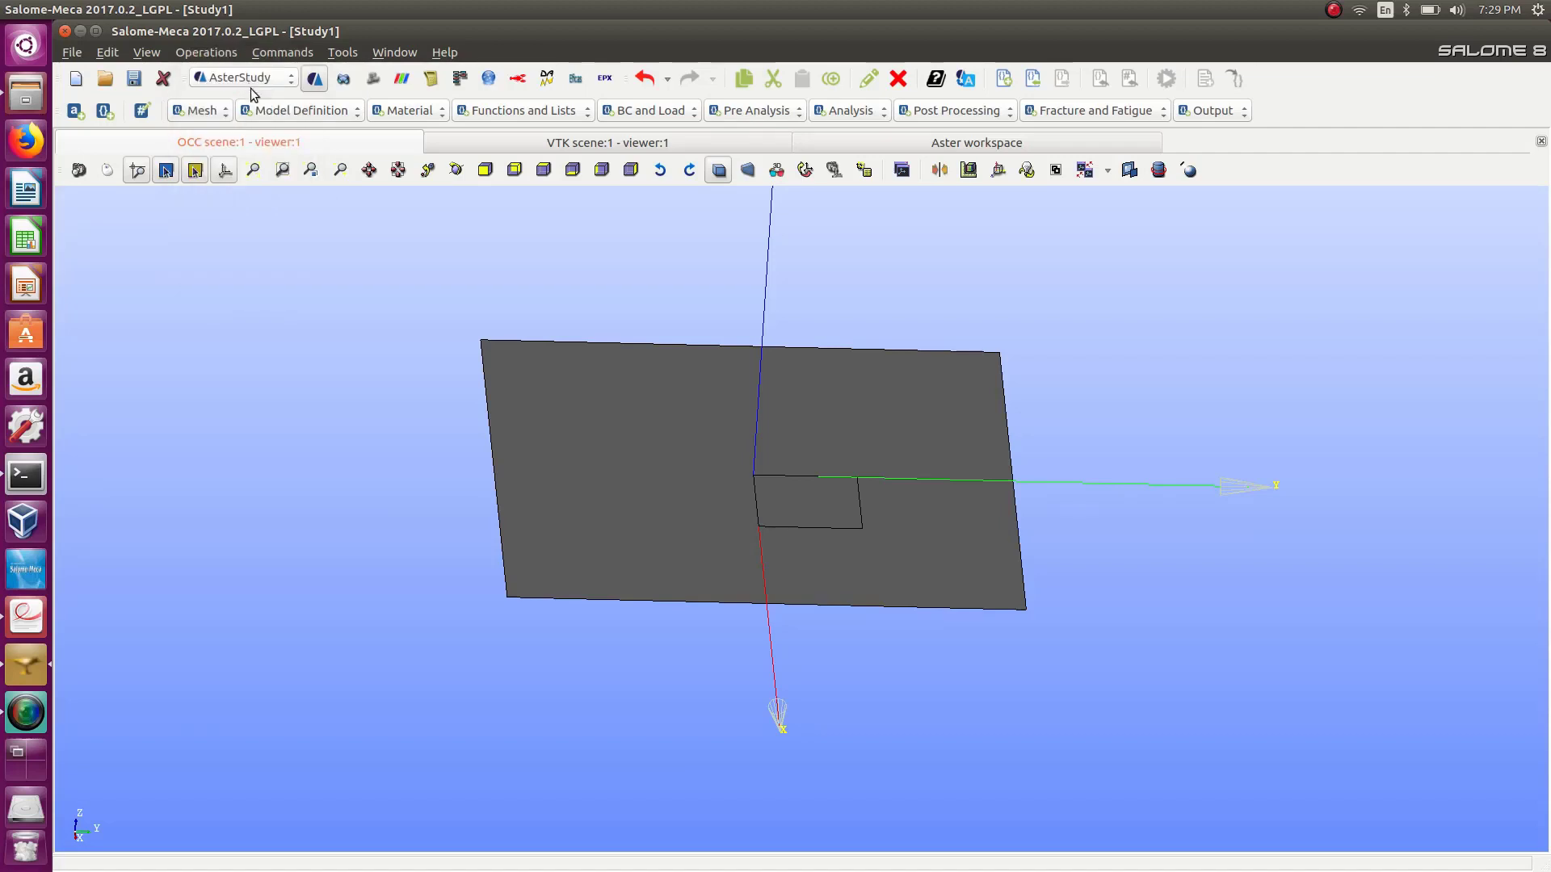
left_click(557, 144)
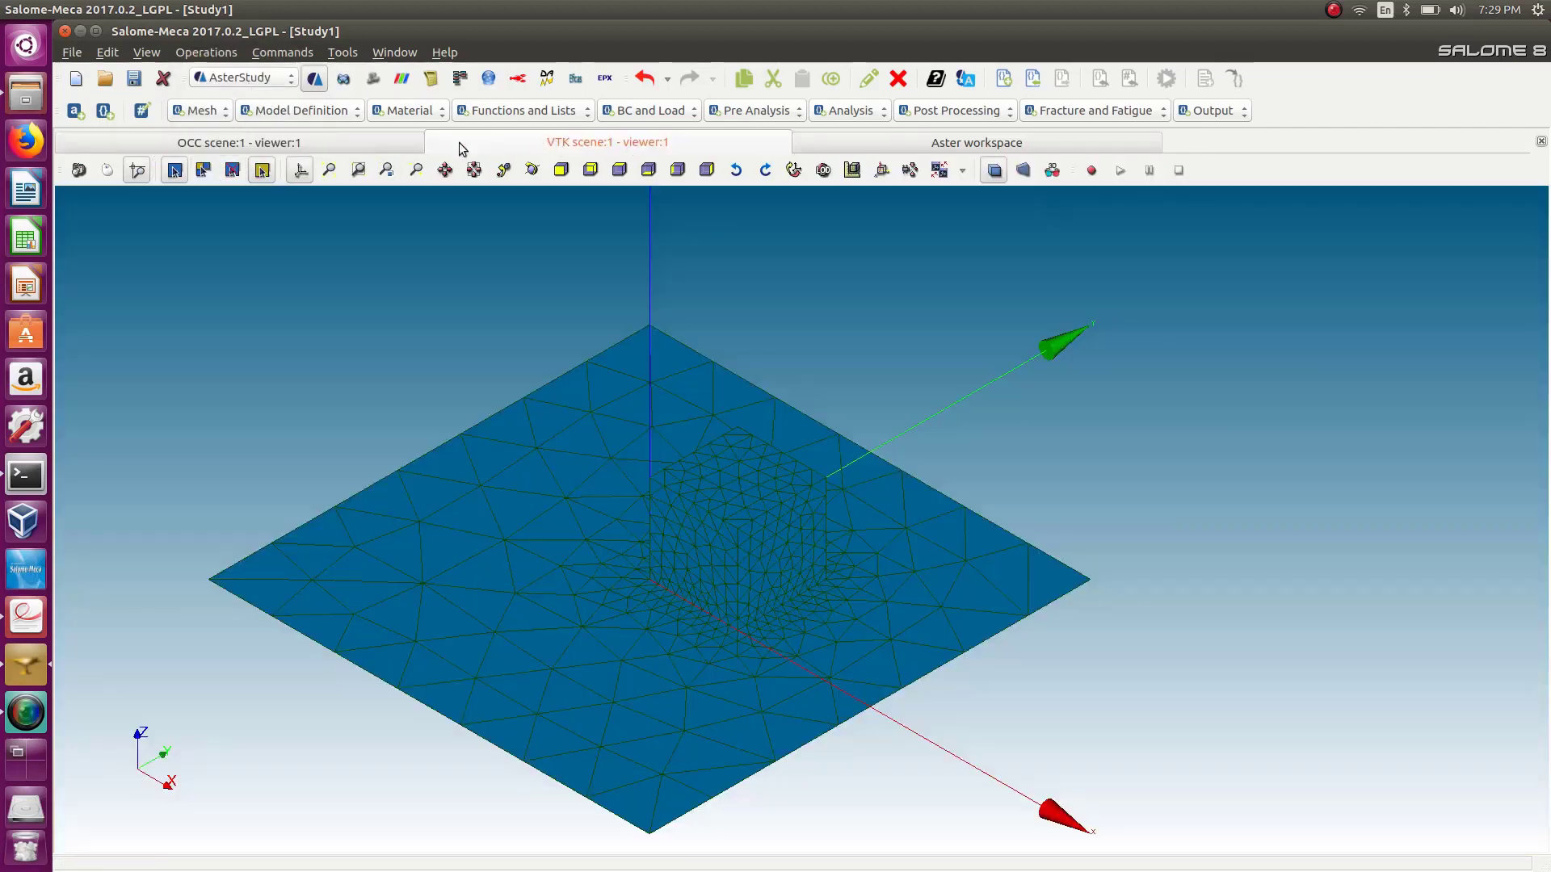
left_click(234, 146)
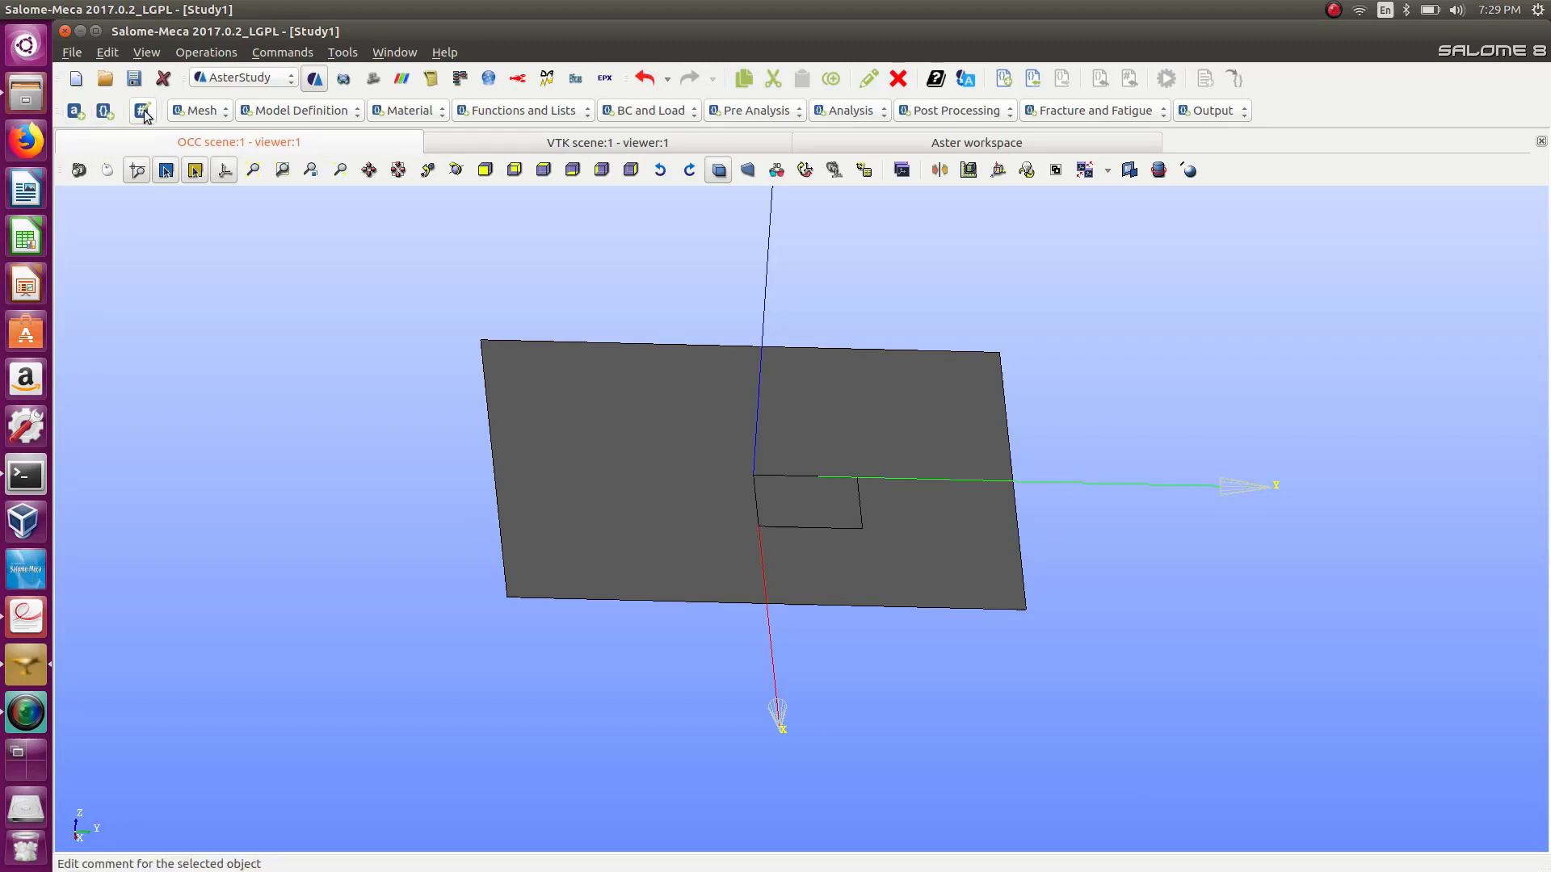
left_click(146, 53)
mouse_move(185, 70)
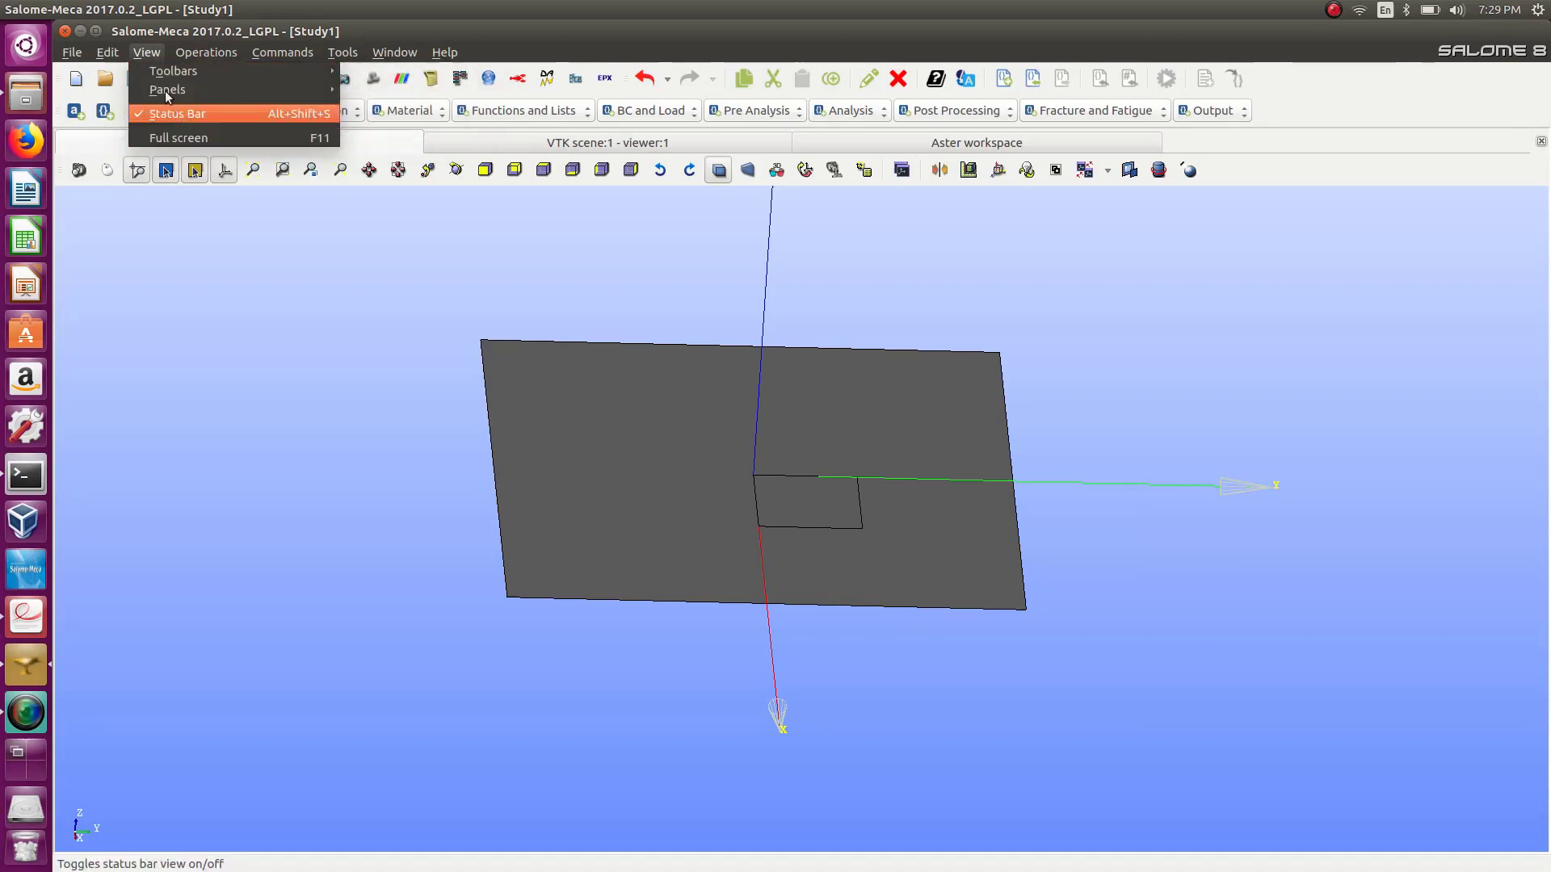
left_click(97, 36)
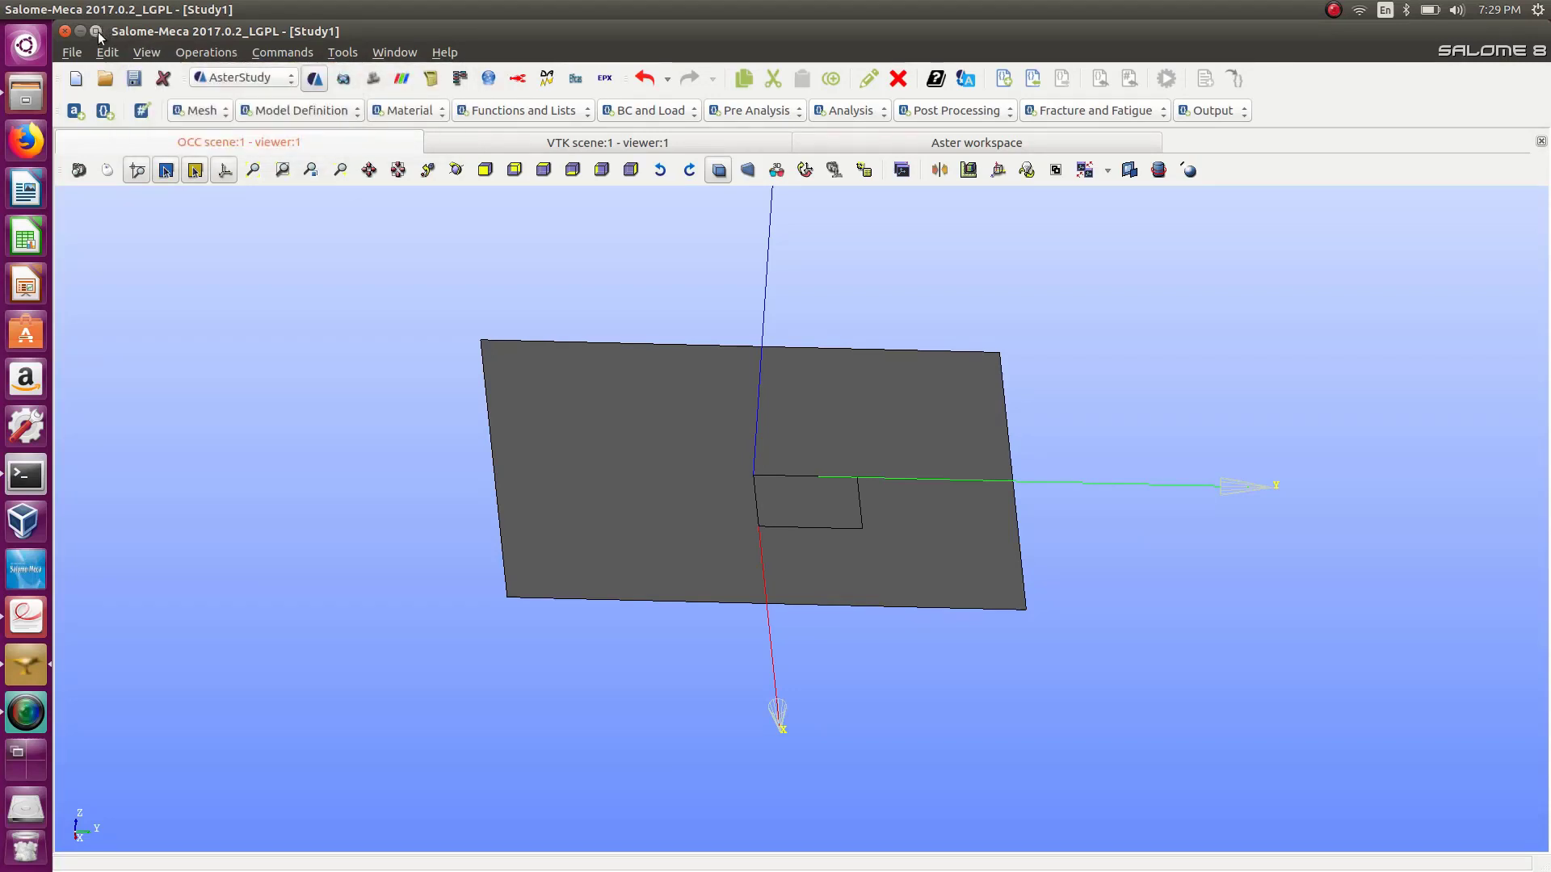
left_click(96, 31)
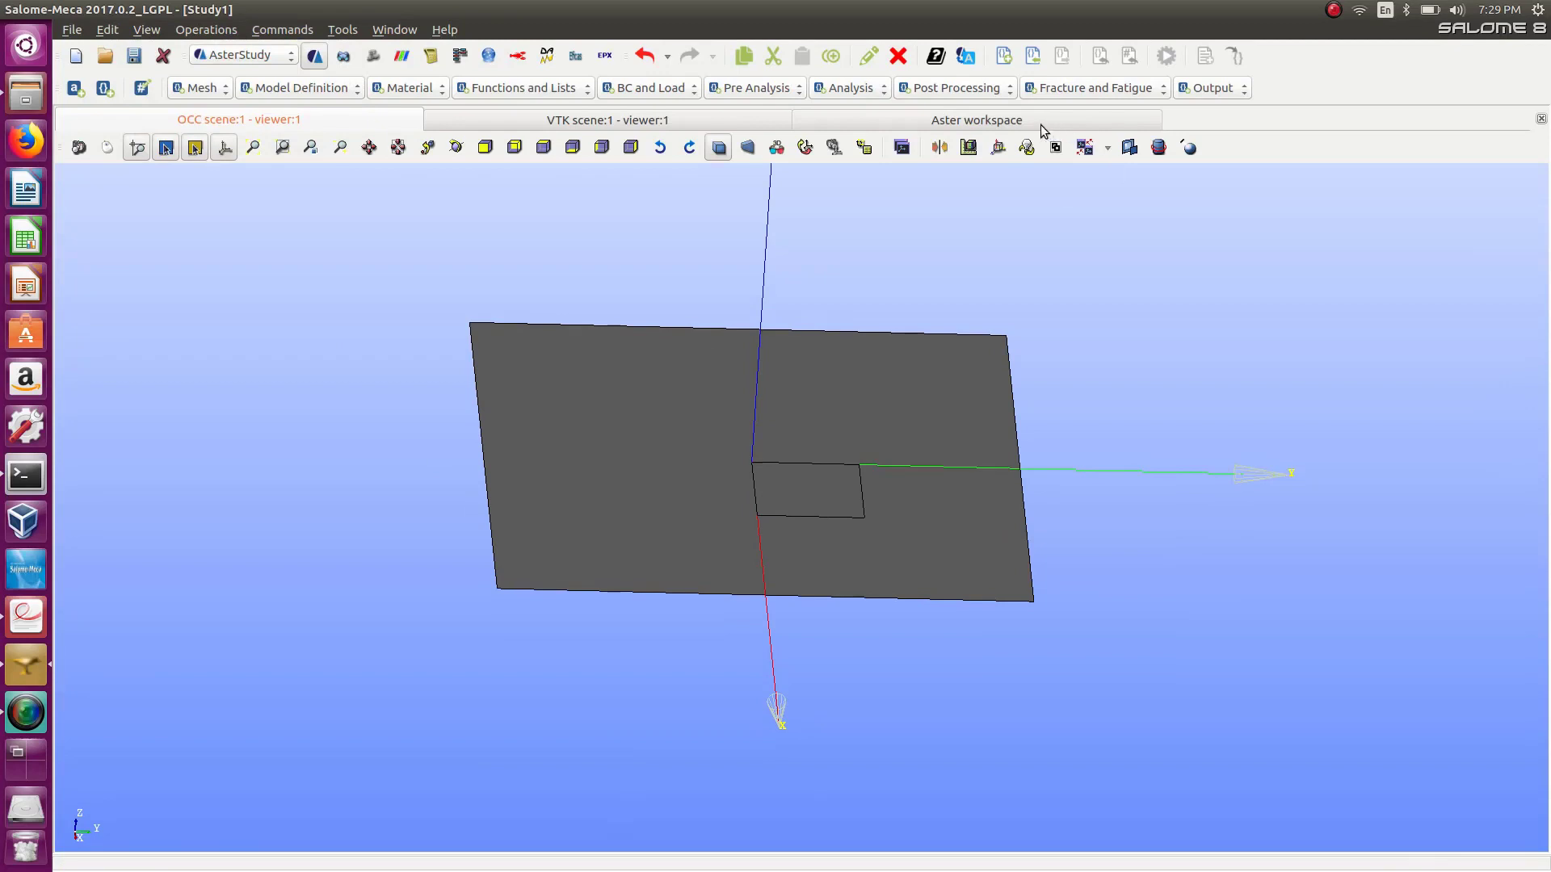
left_click(1040, 126)
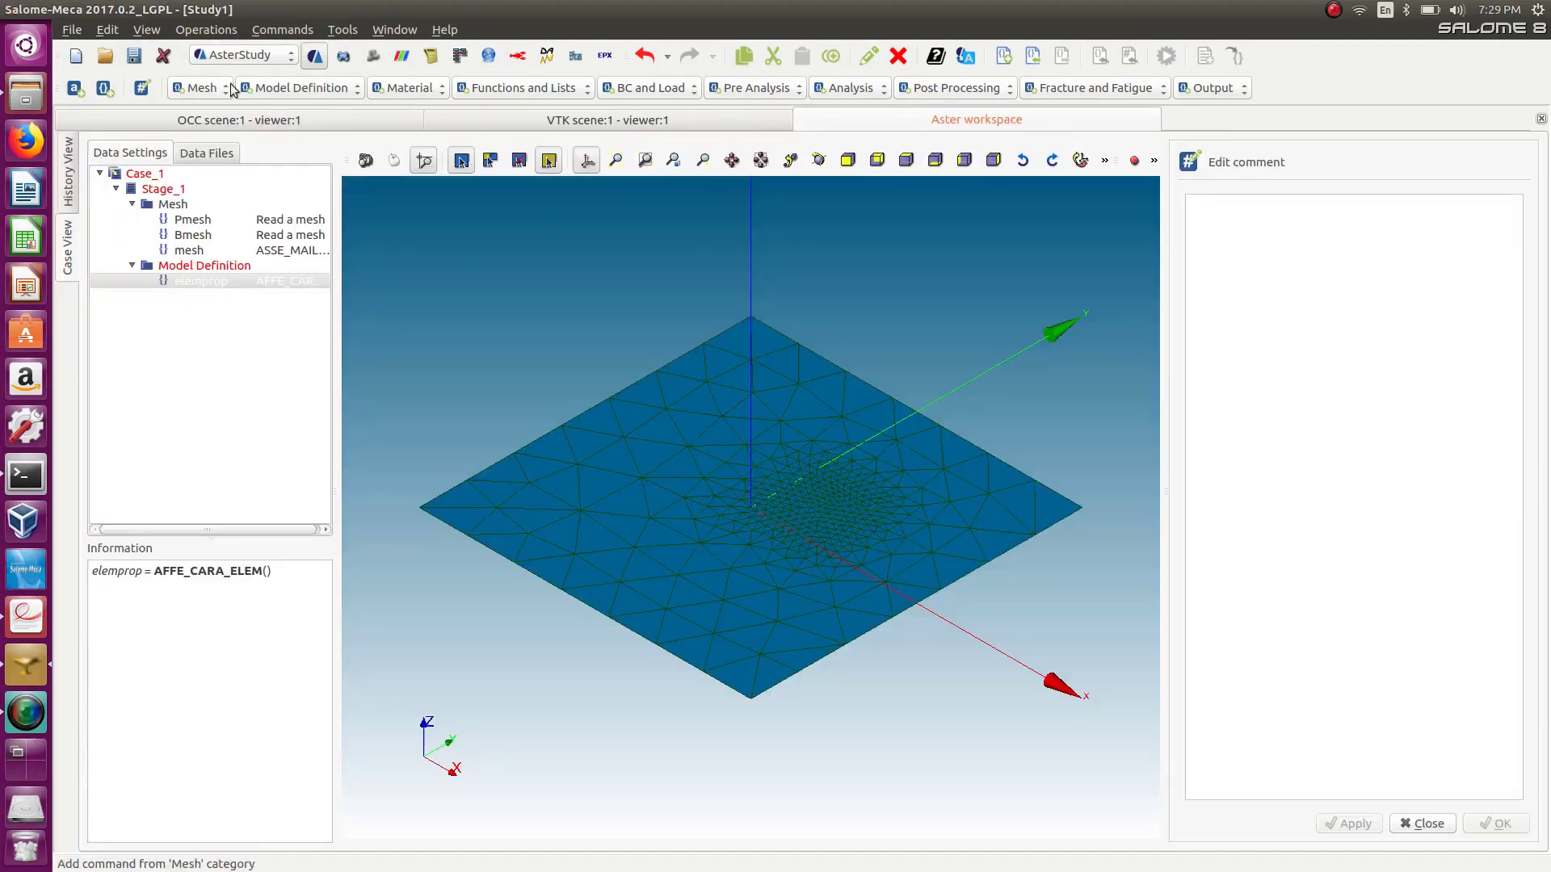
Look through the parameters of the elemprop AFFE_CARA_ELEM command and delete the command from Stage_1.
double_click(231, 281)
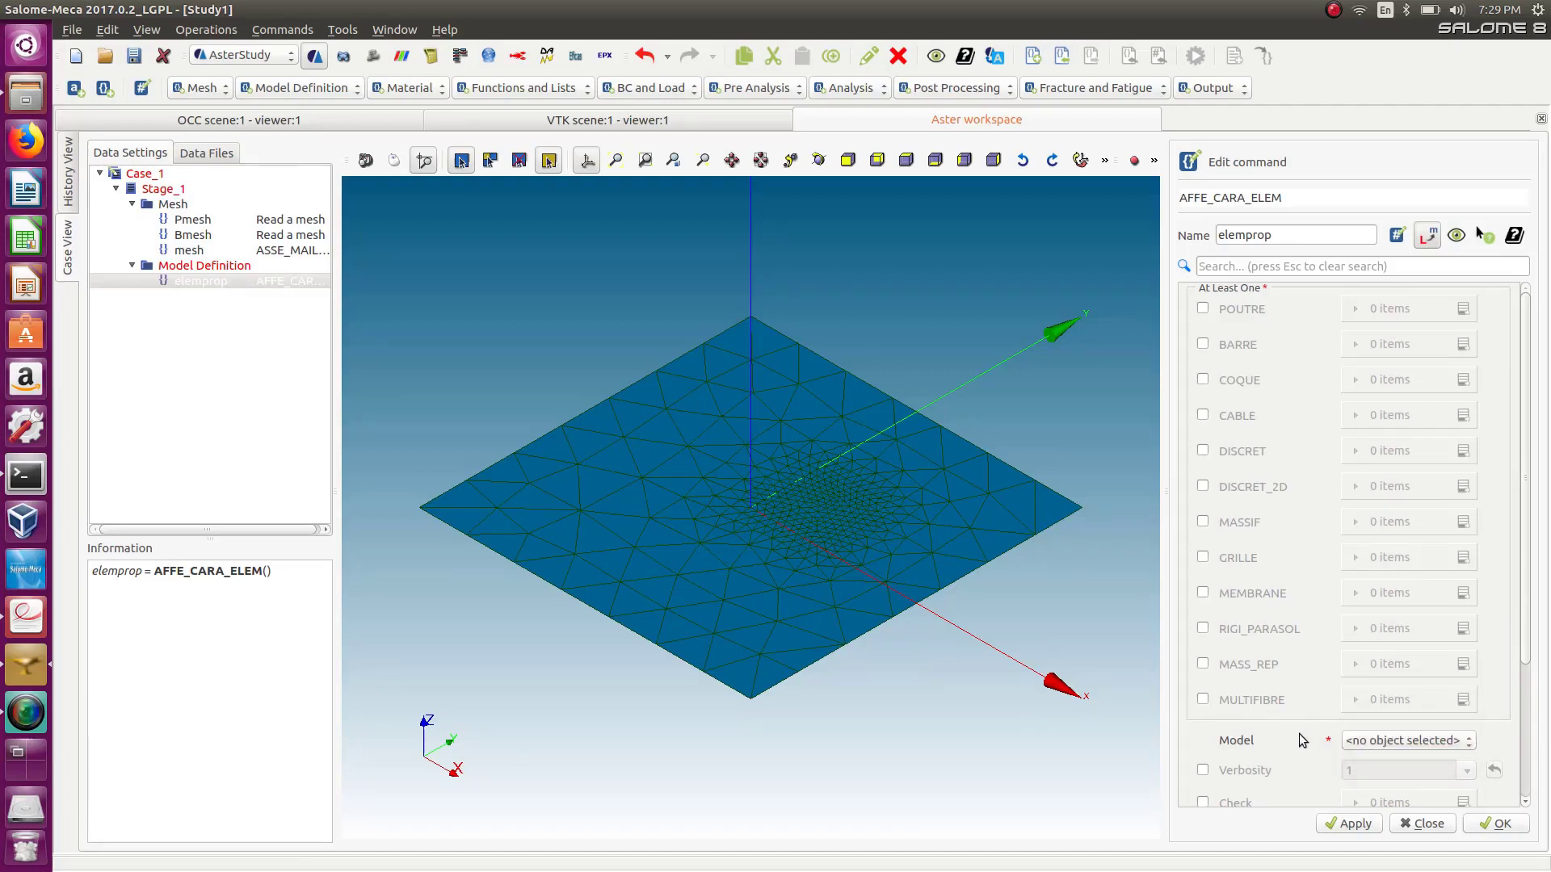
scroll(1301, 736, "down", 5)
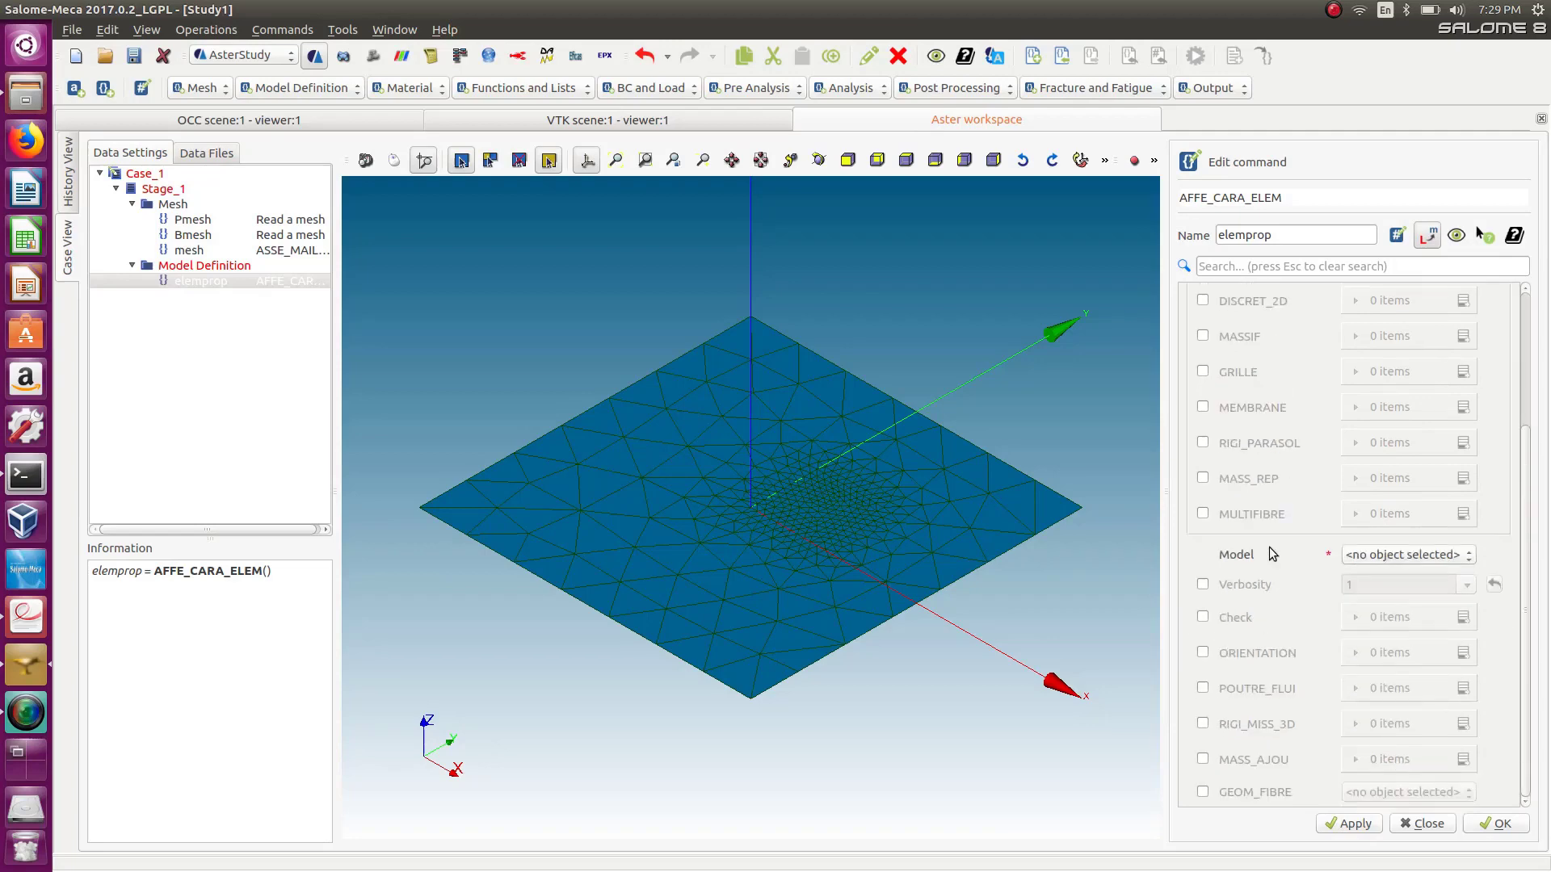
left_click(1424, 824)
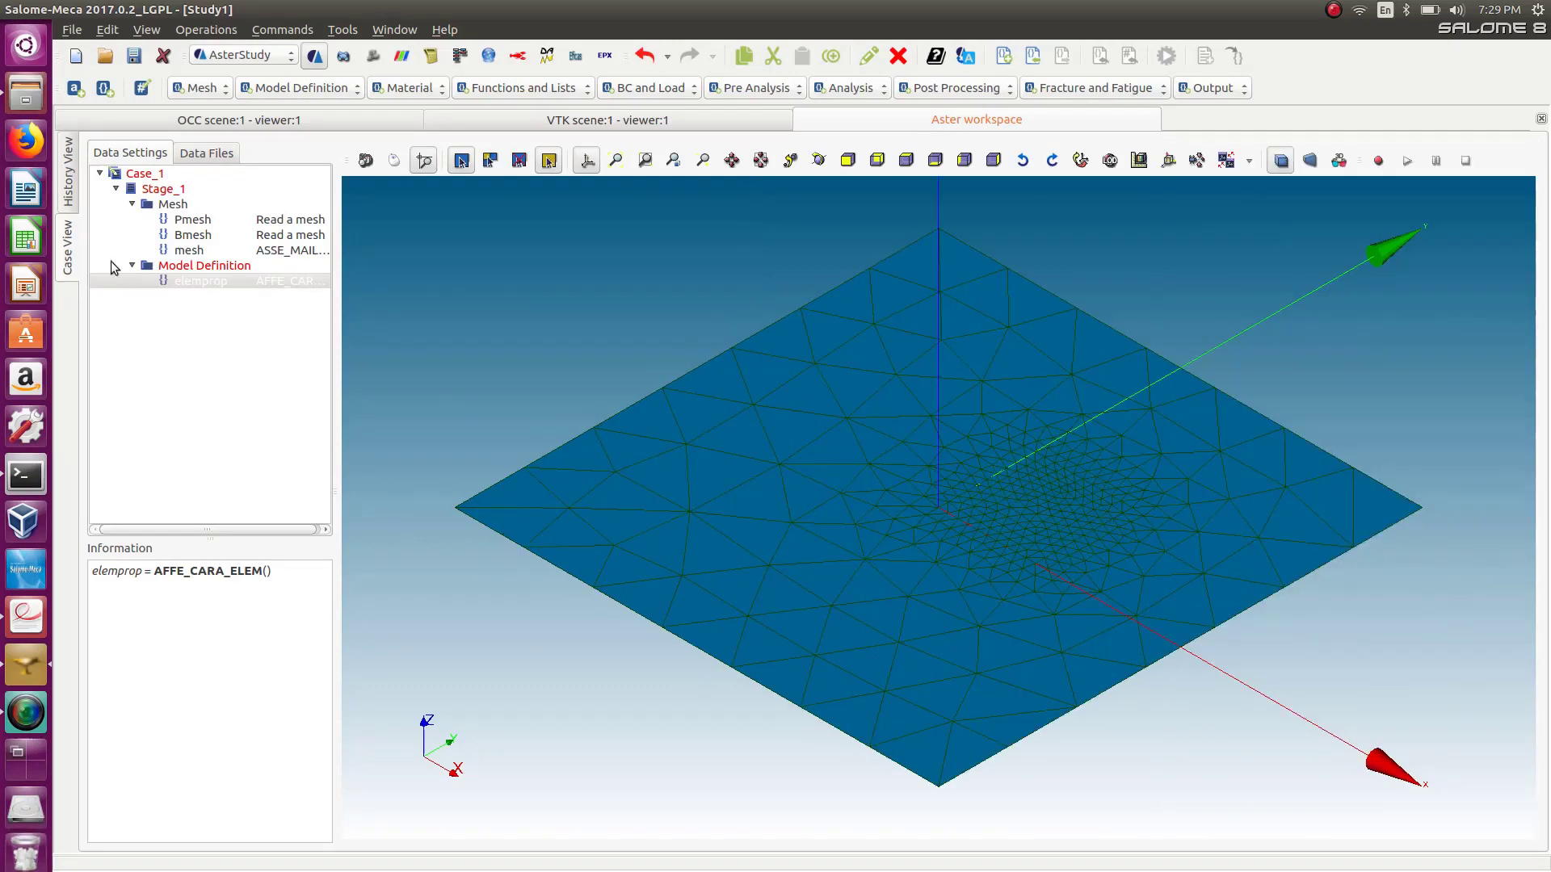
left_click(194, 281)
right_click(194, 282)
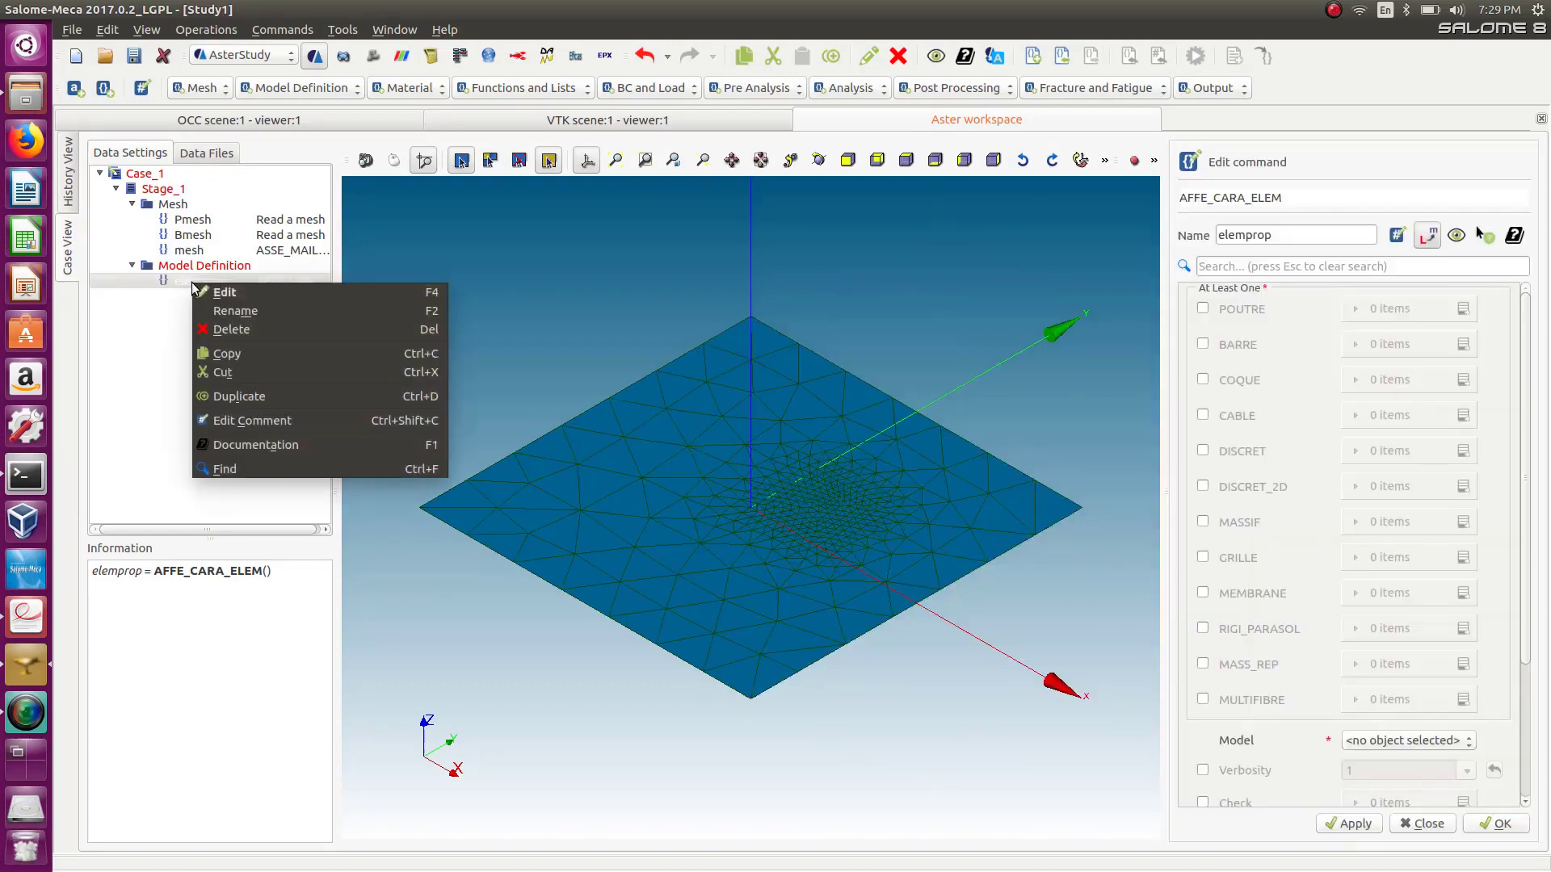
left_click(228, 329)
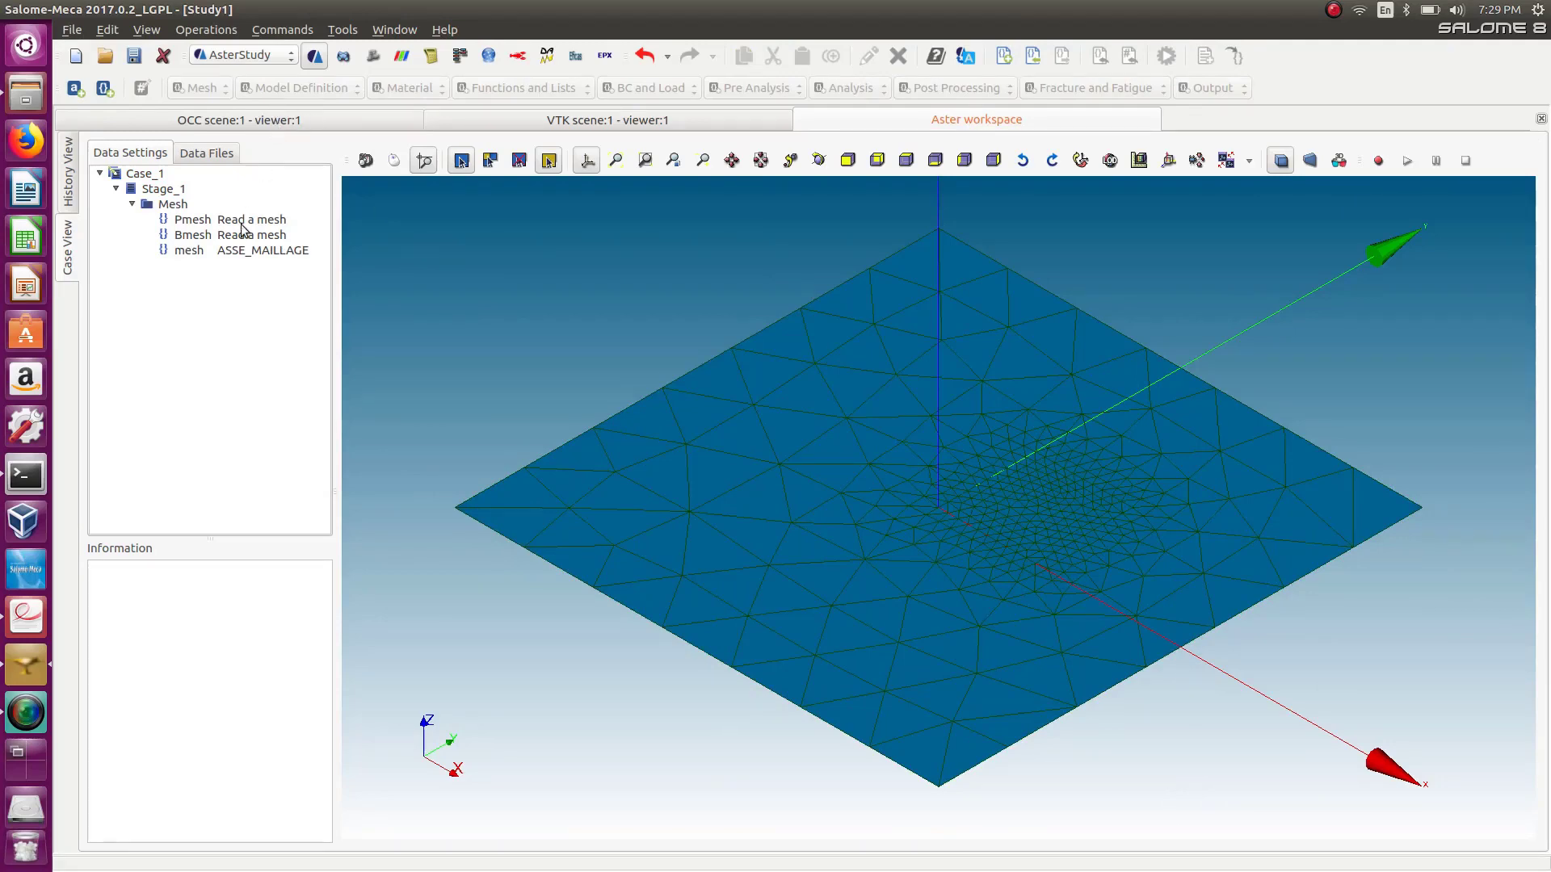
Add an Assign finite element command to the stage and set its mesh to the assembled mesh (ASSE_MAILLAGE).
left_click(236, 250)
left_click(298, 87)
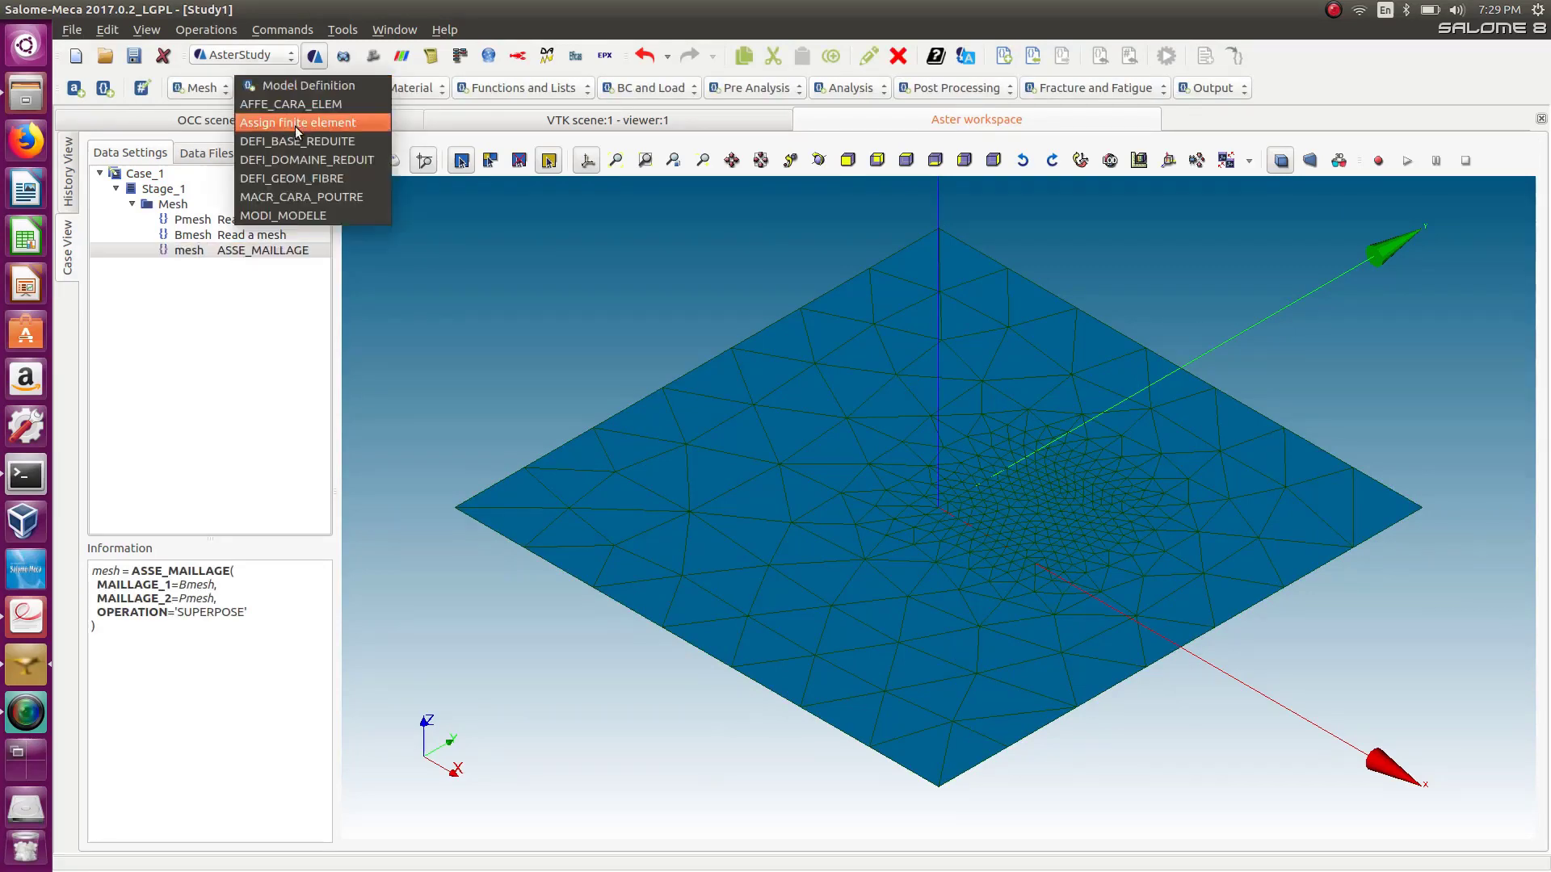
left_click(294, 124)
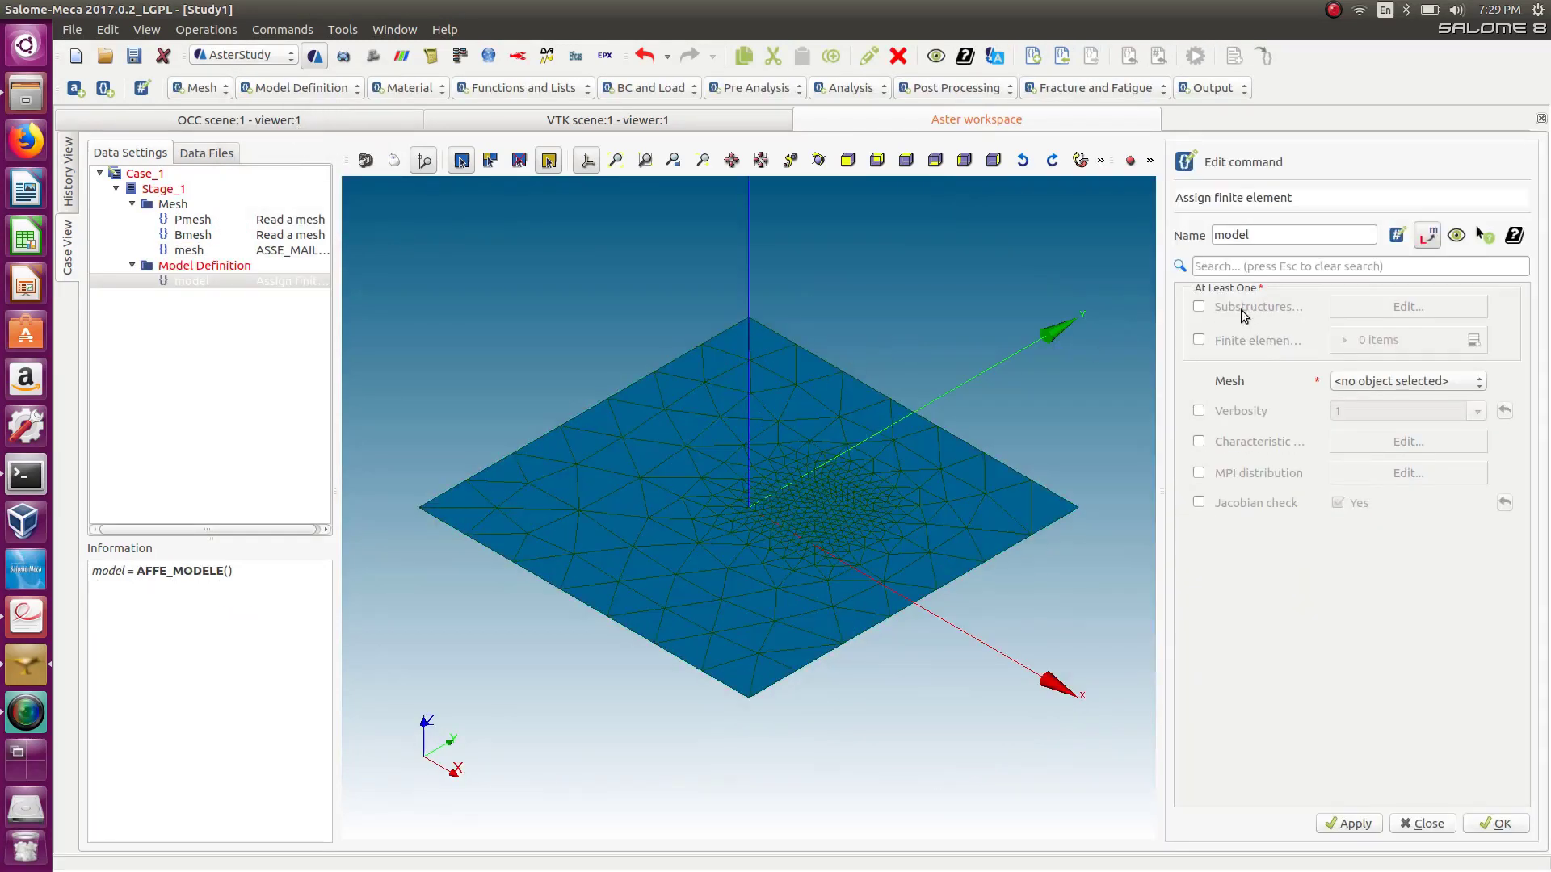
left_click(1368, 379)
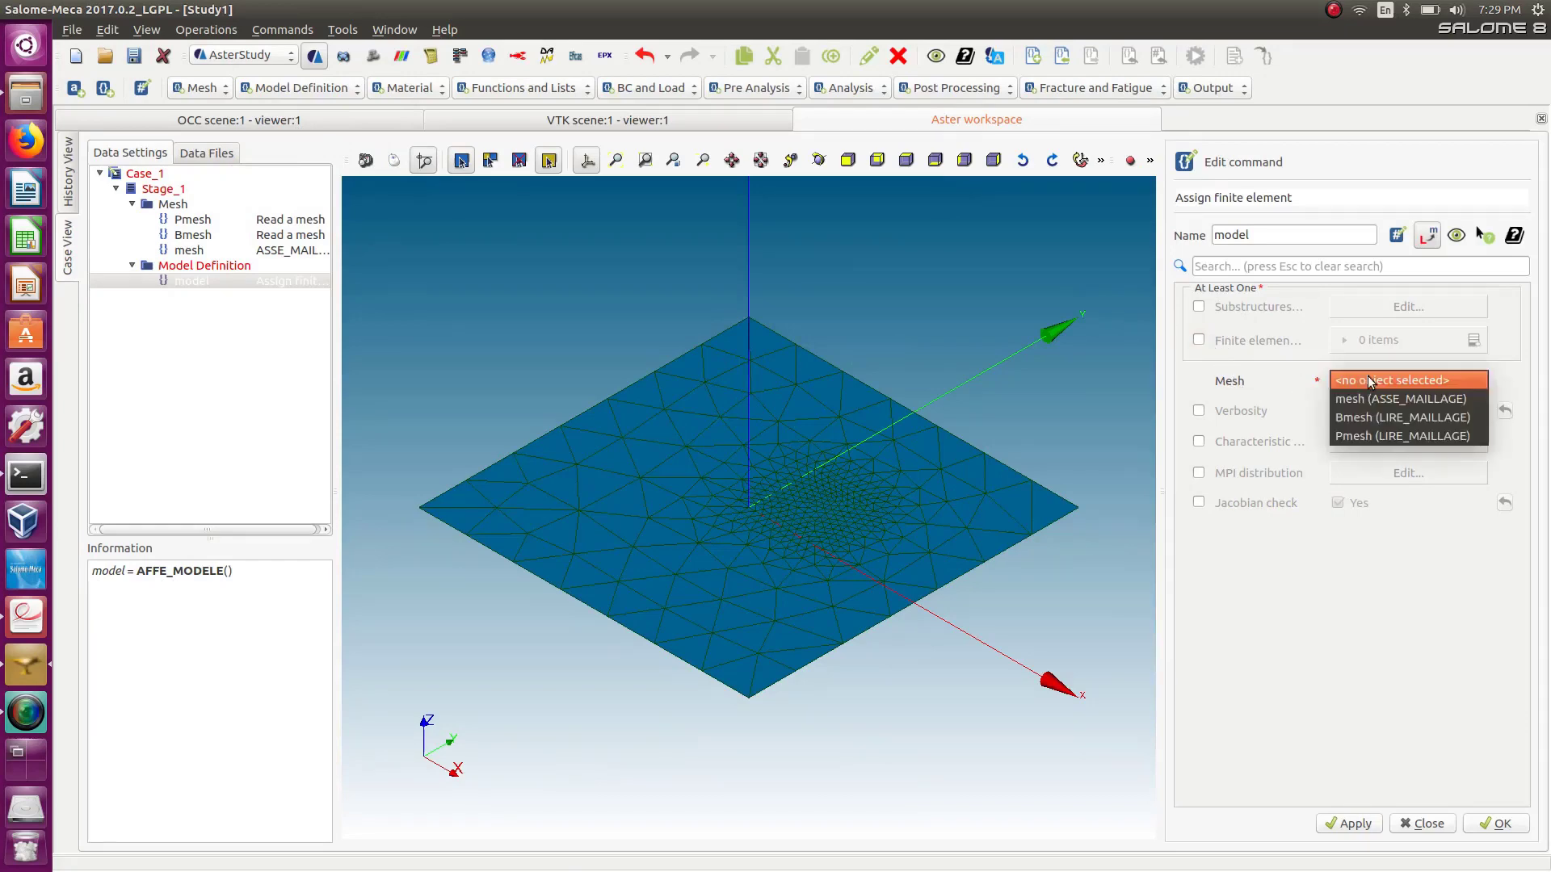
left_click(1362, 396)
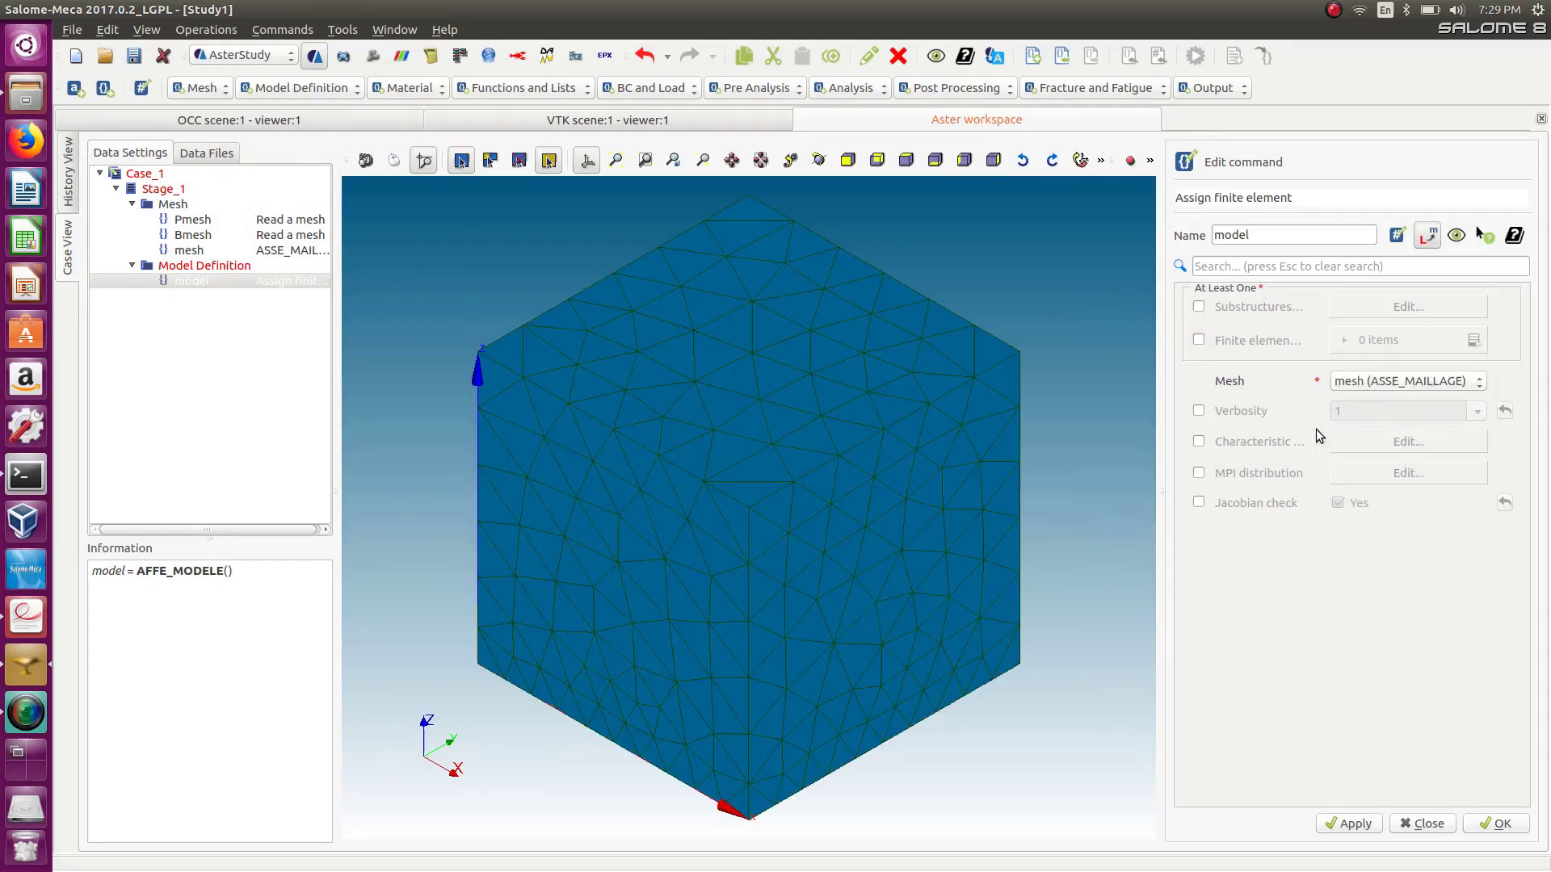
Add a first finite element assignment and limit it to the box element group from Bmesh.
left_click(1202, 338)
left_click(1473, 340)
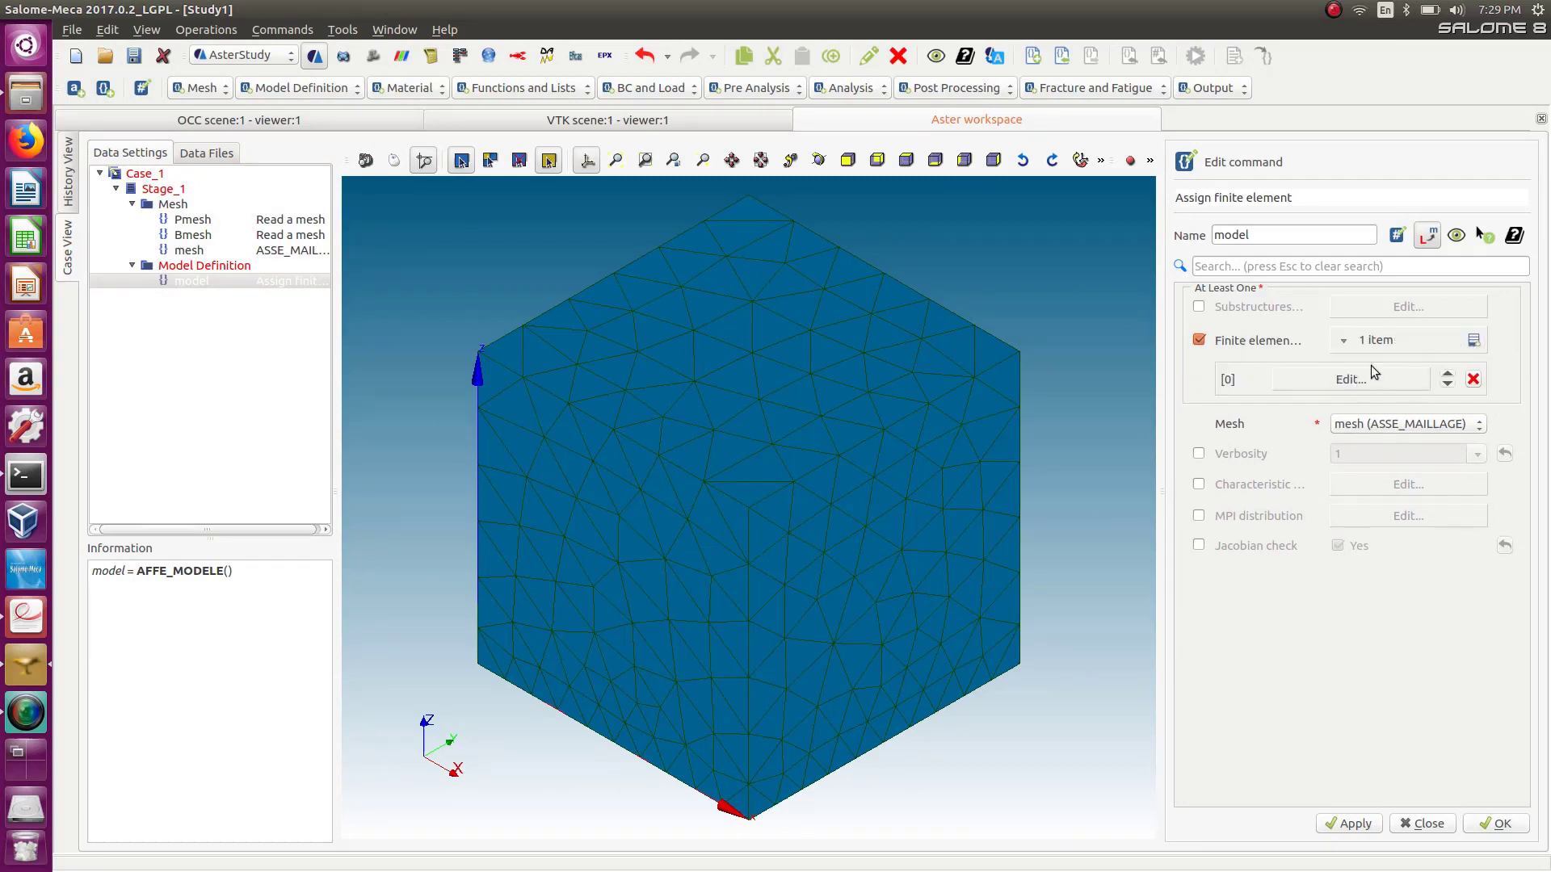
left_click(1325, 379)
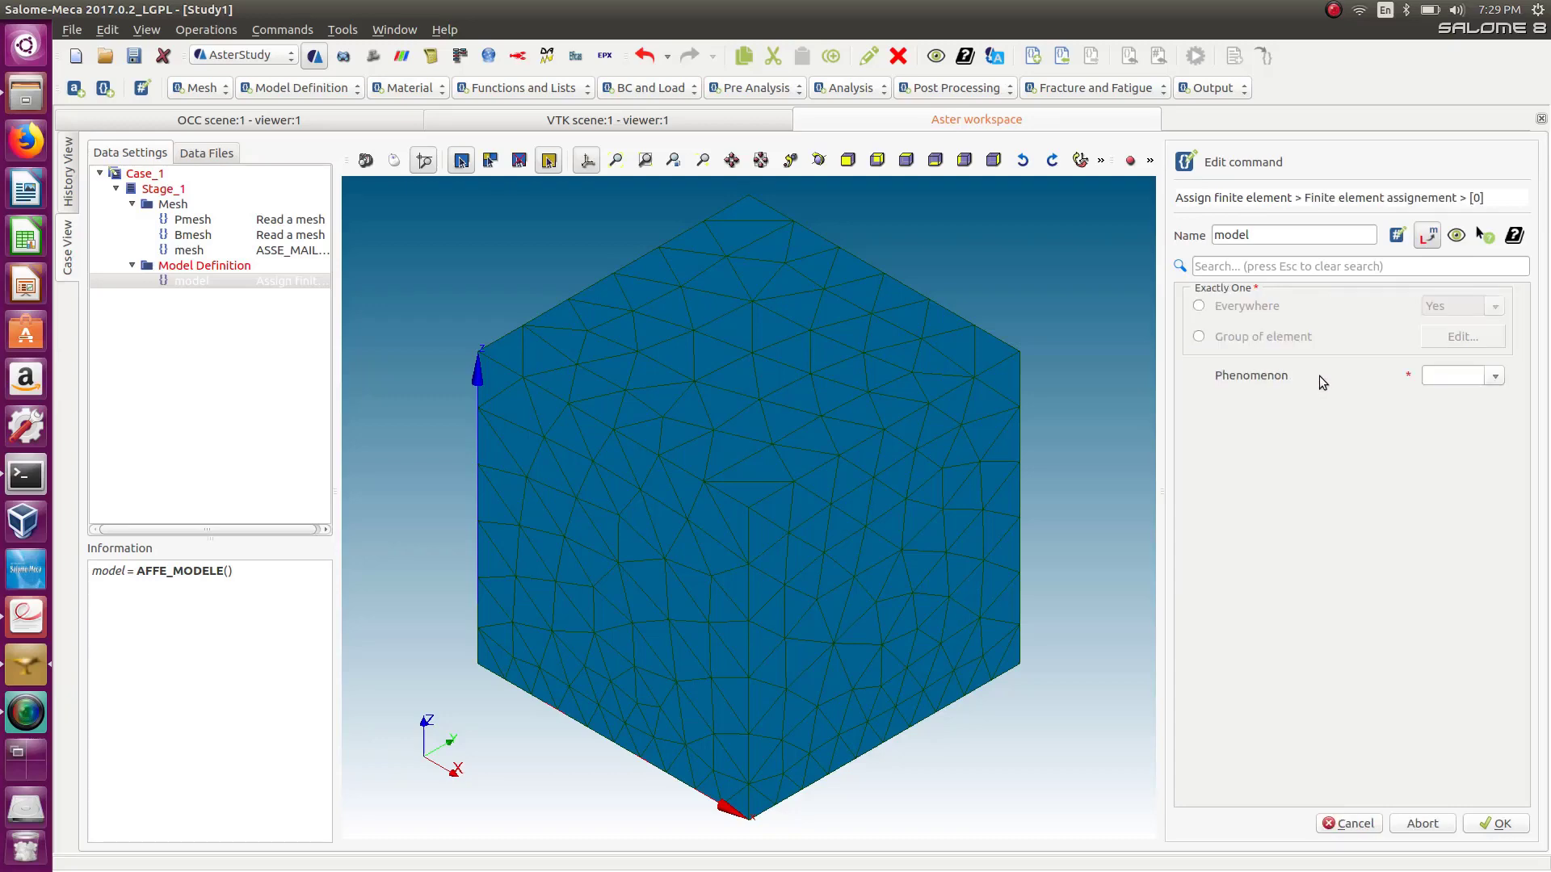
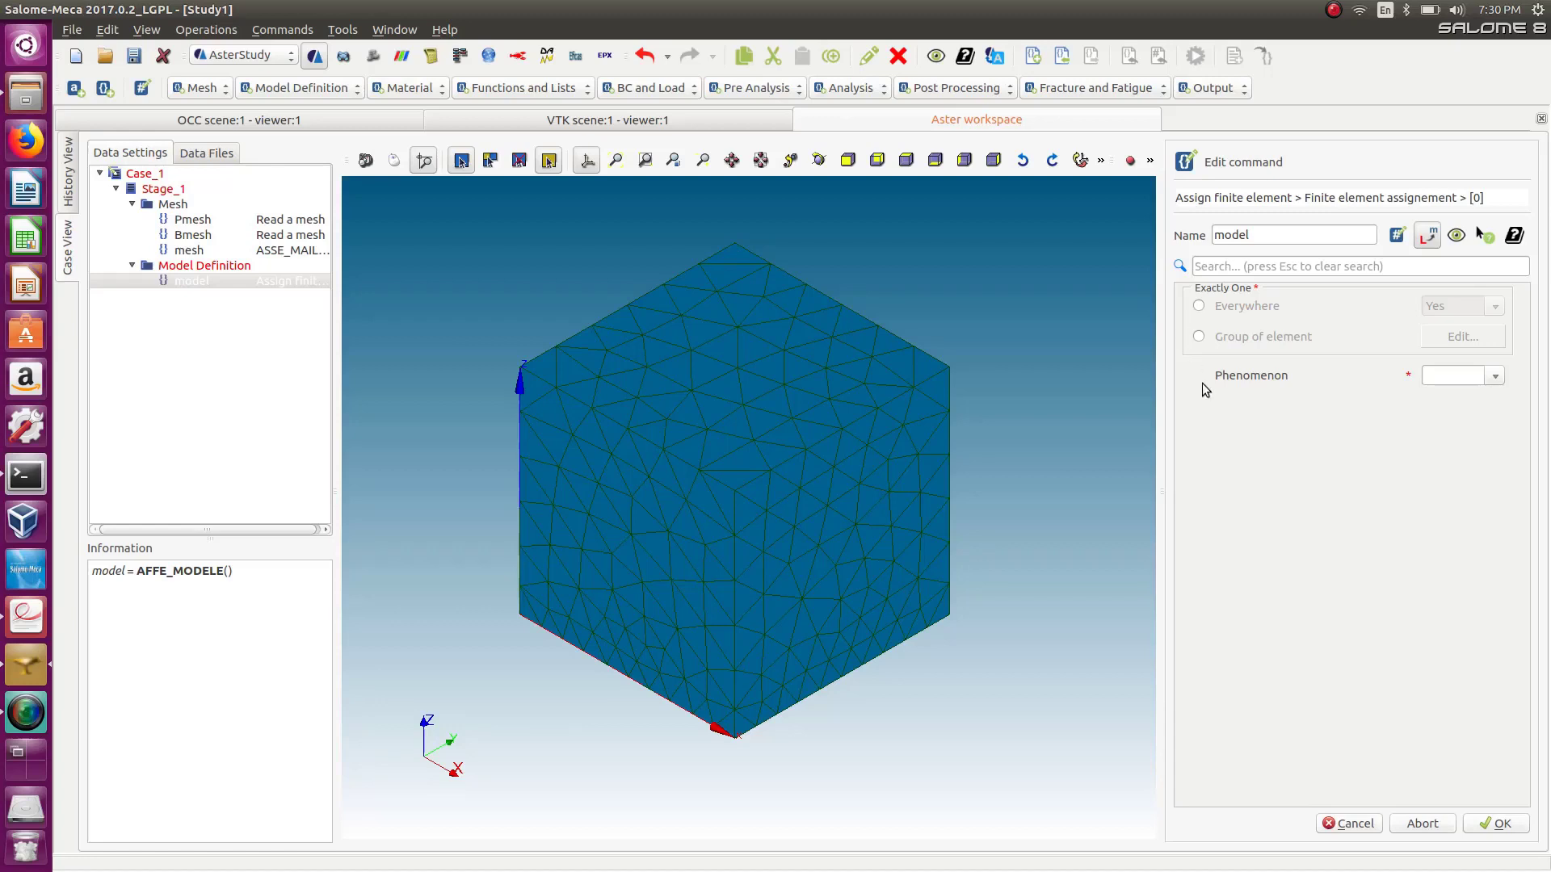
left_click(1200, 337)
left_click(1491, 334)
left_click(1205, 300)
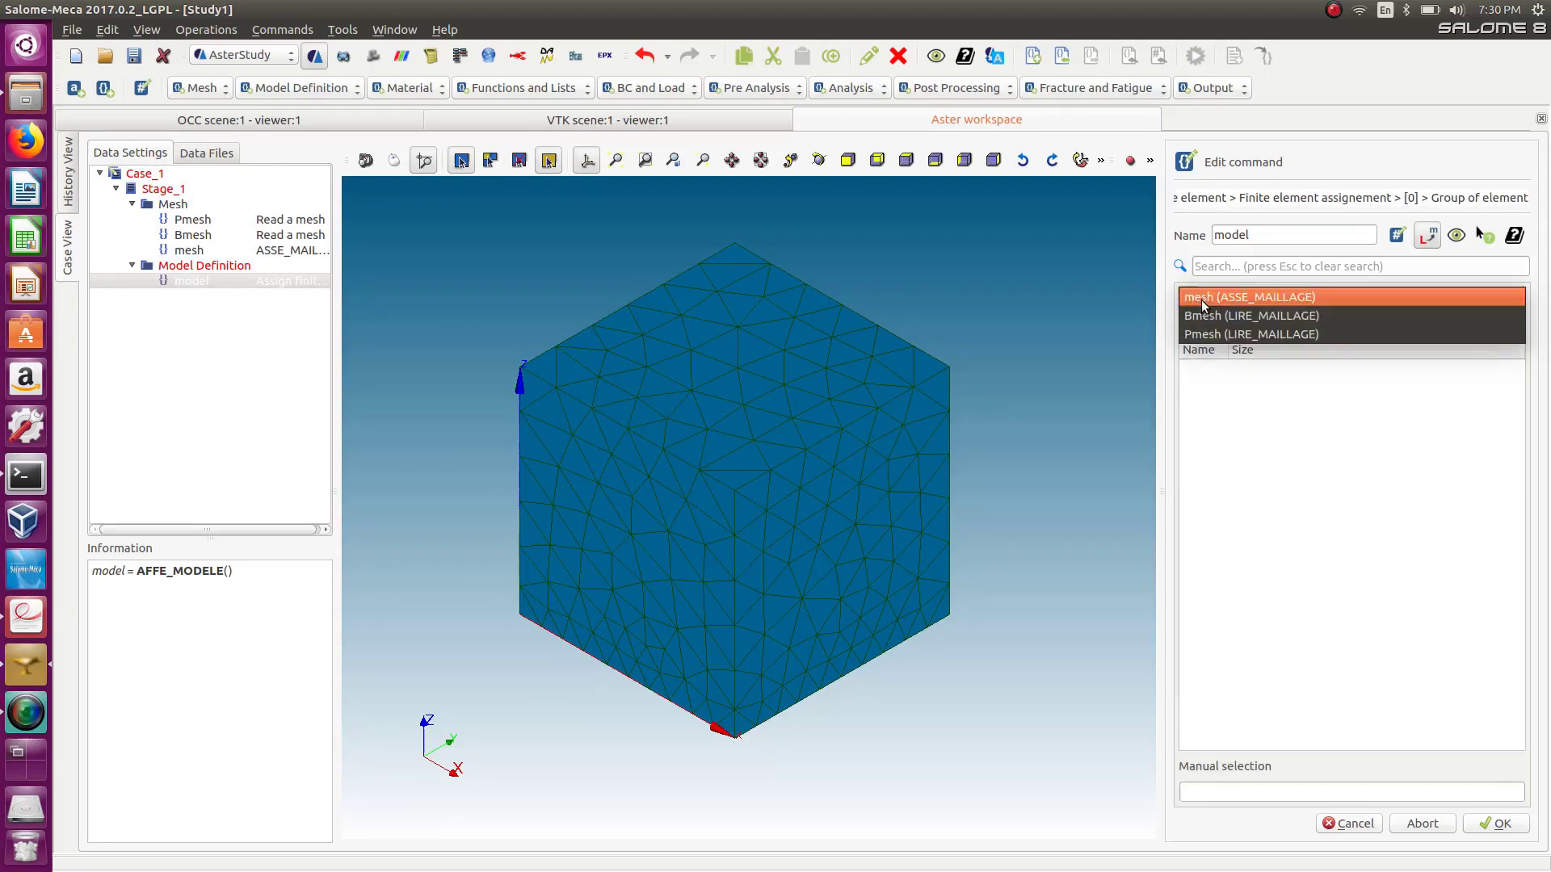
left_click(1244, 315)
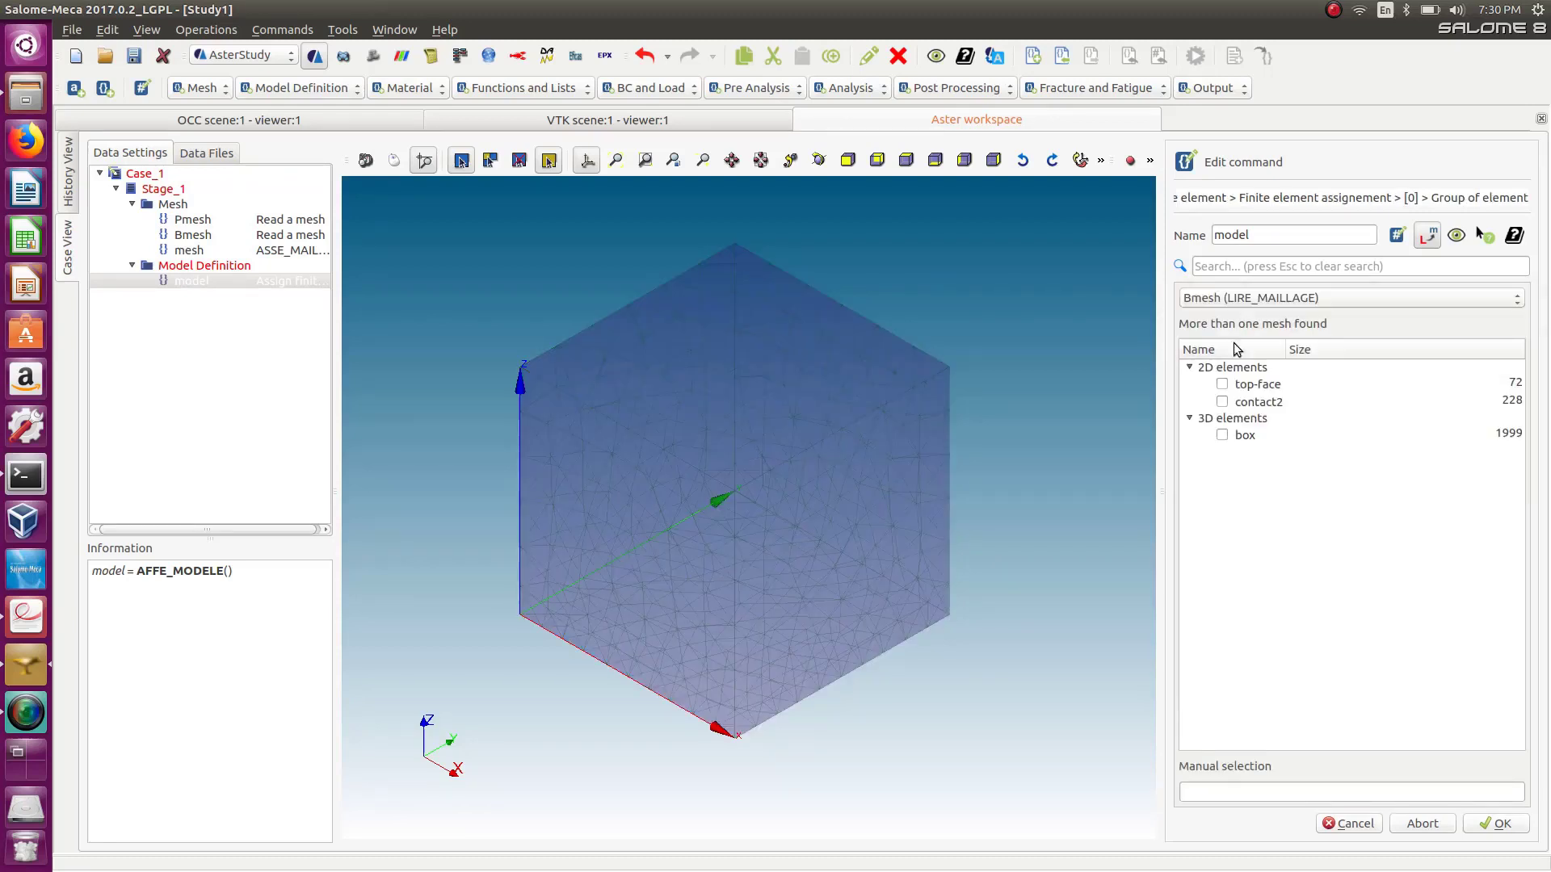
left_click(1223, 435)
left_click(1478, 824)
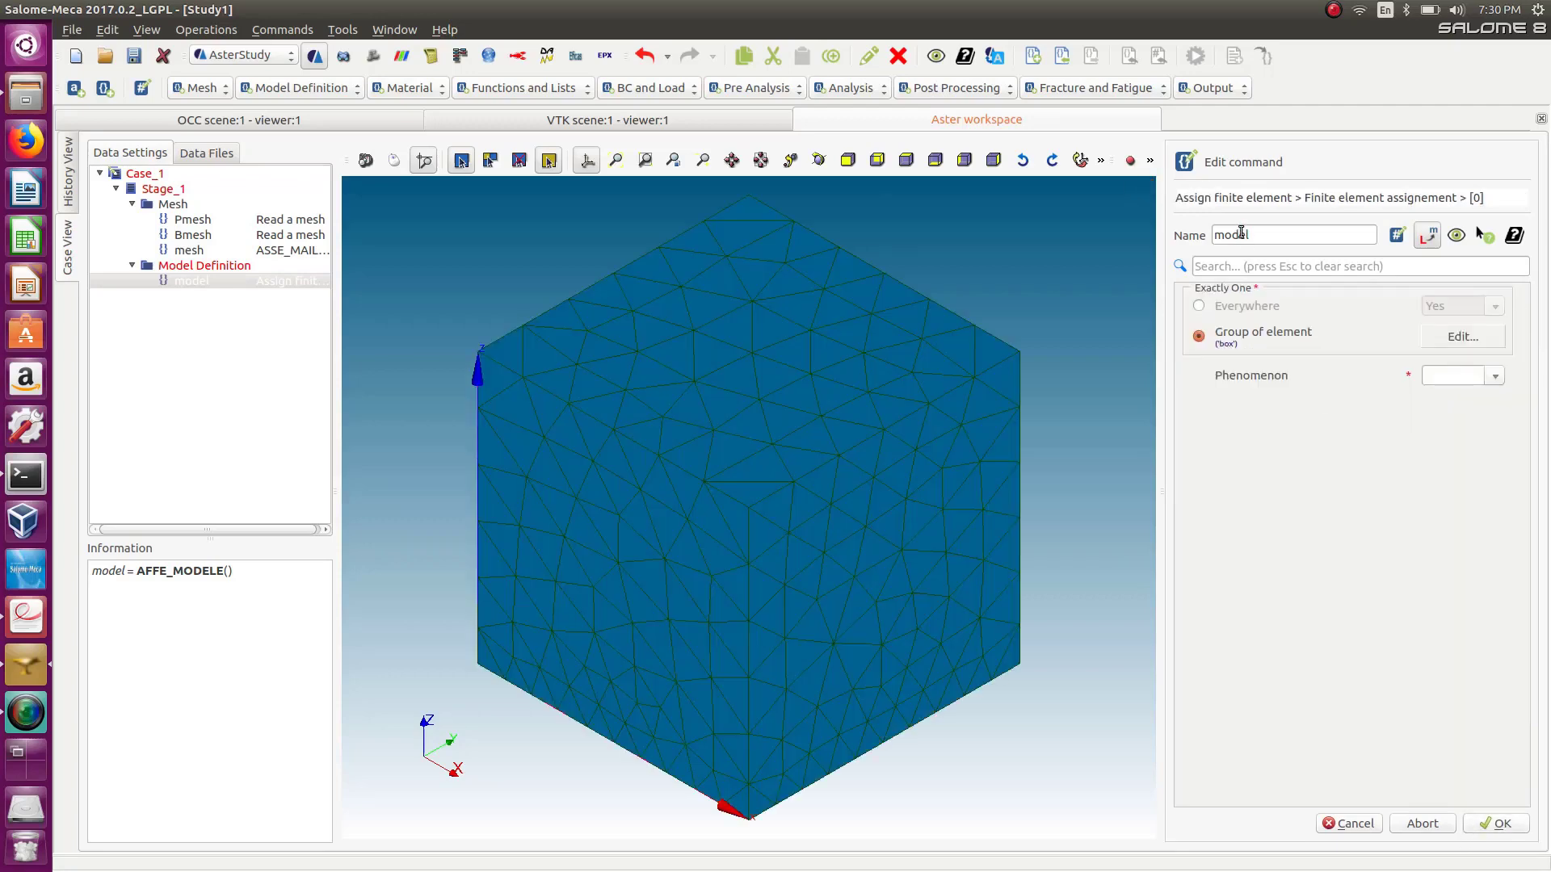
Set the box assignment's phenomenon to Mechanic with a single 3D modelisation and confirm it.
left_click(1495, 376)
left_click(1474, 395)
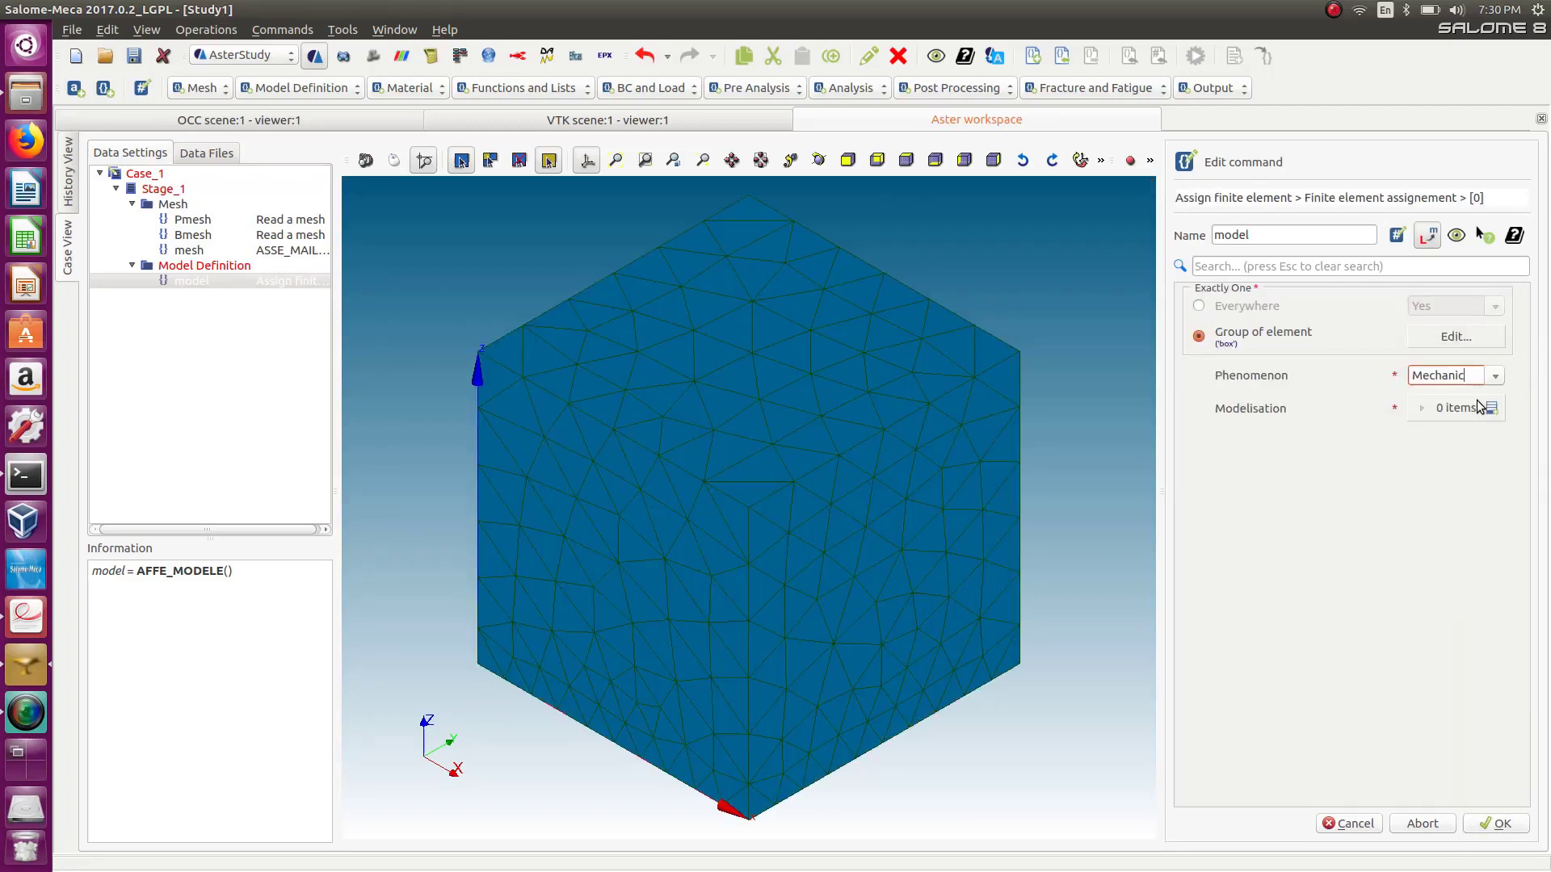
left_click(1492, 407)
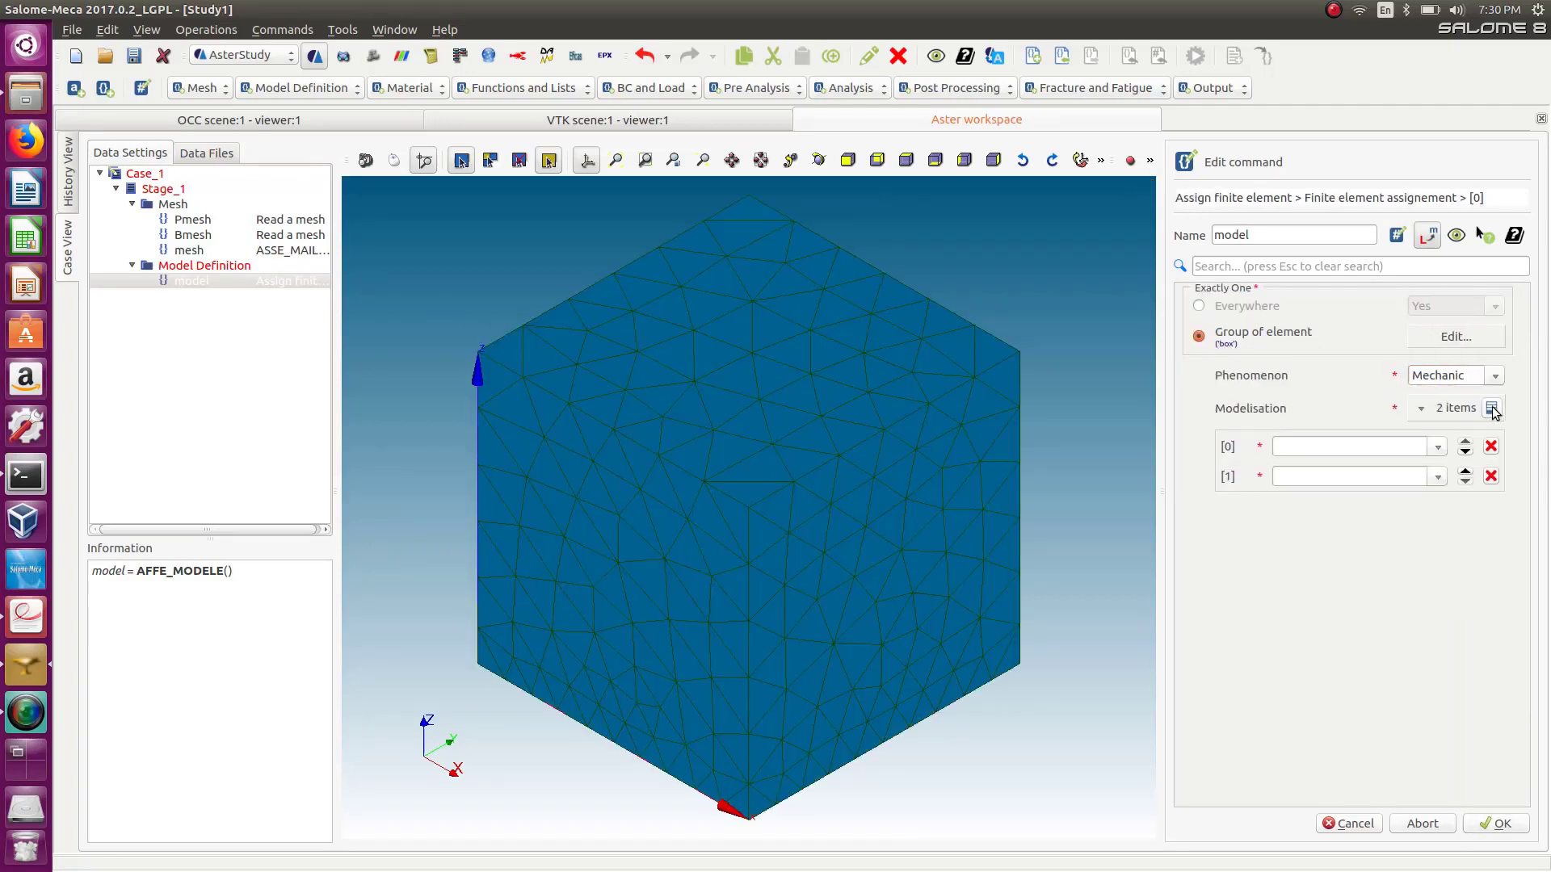
left_click(1492, 477)
left_click(1435, 448)
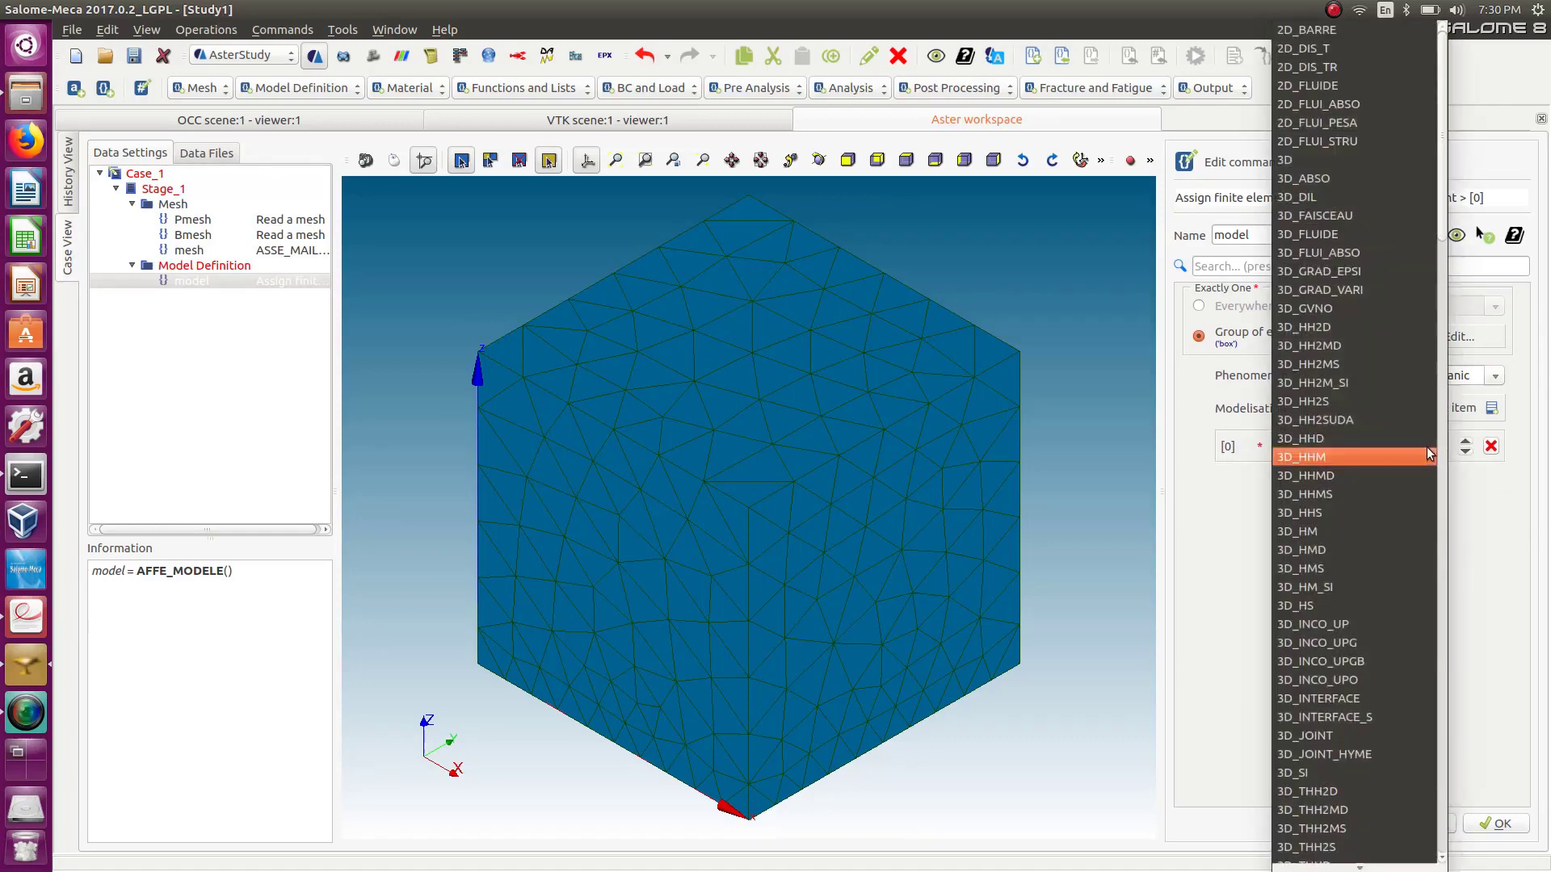
left_click(1282, 161)
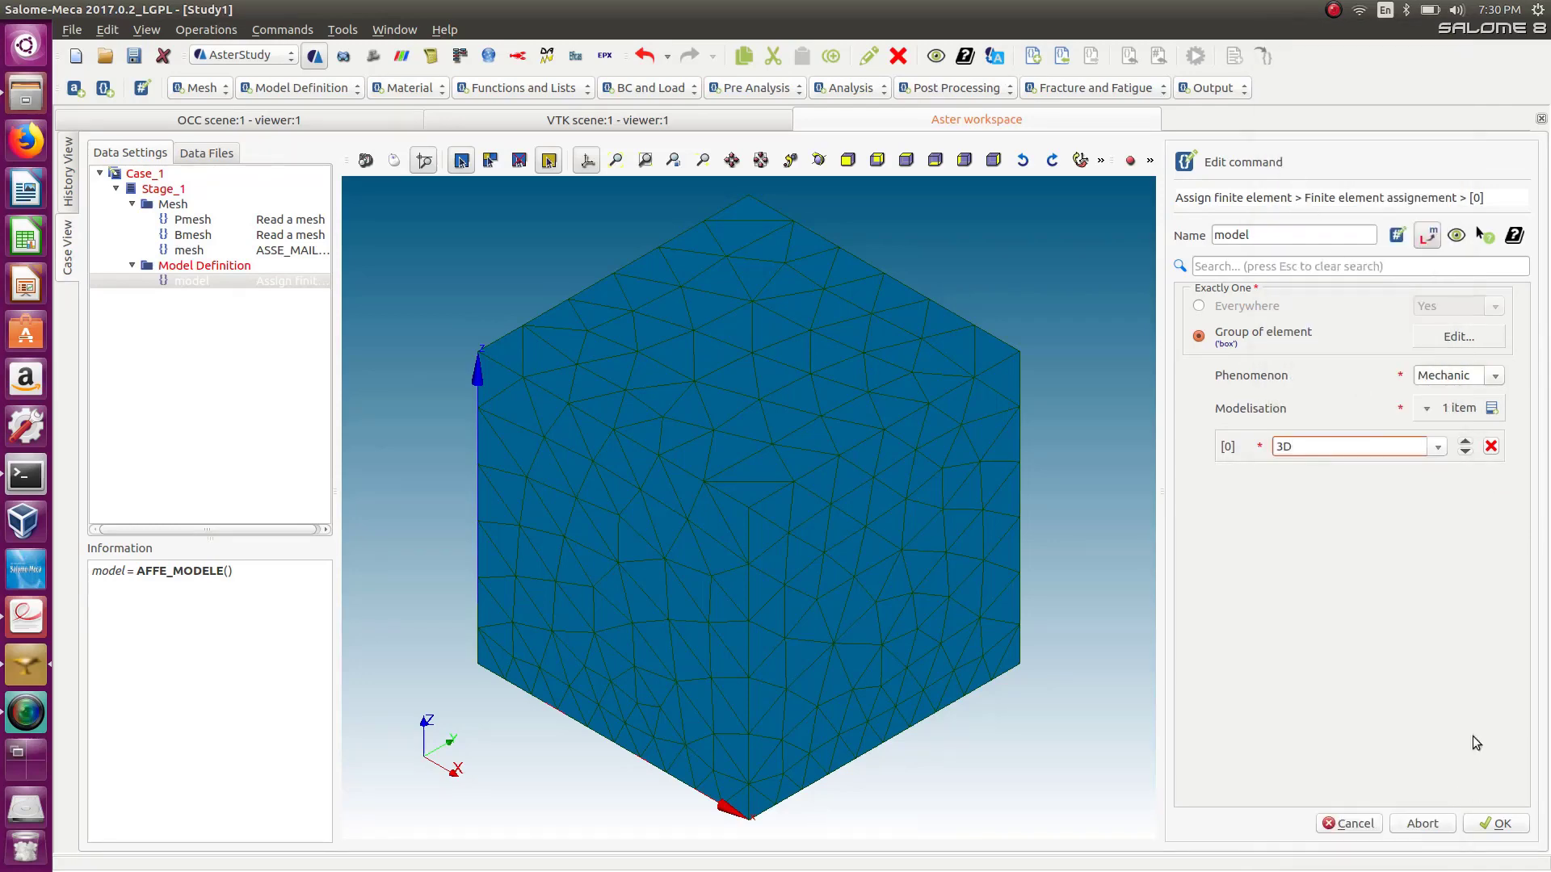
left_click(1496, 824)
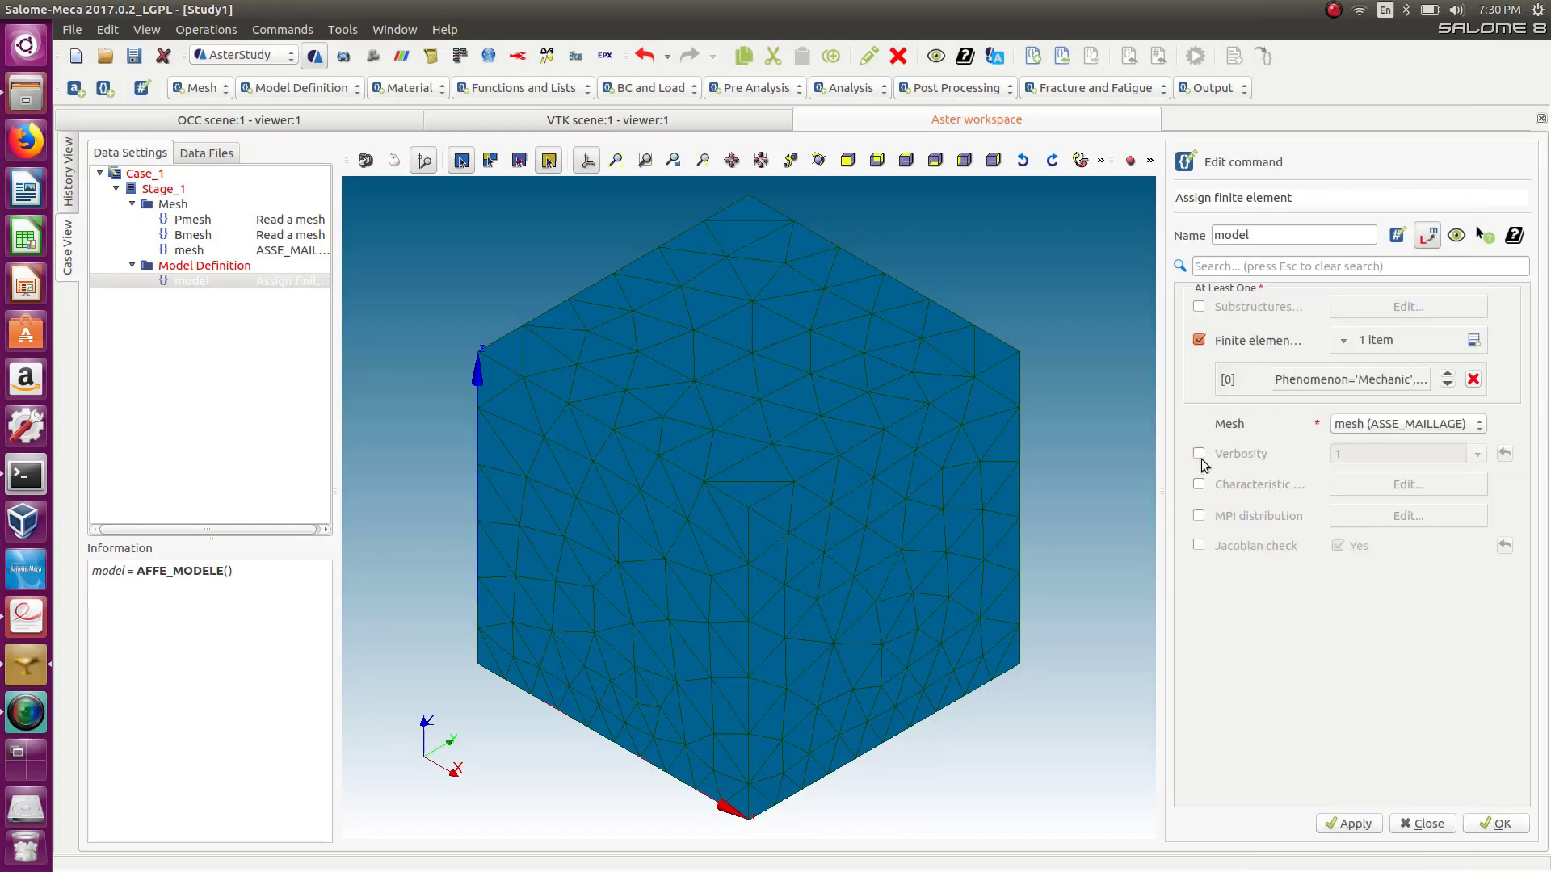
Add a second finite element assignment and limit it to the plate-face element group from Pmesh.
double_click(1473, 346)
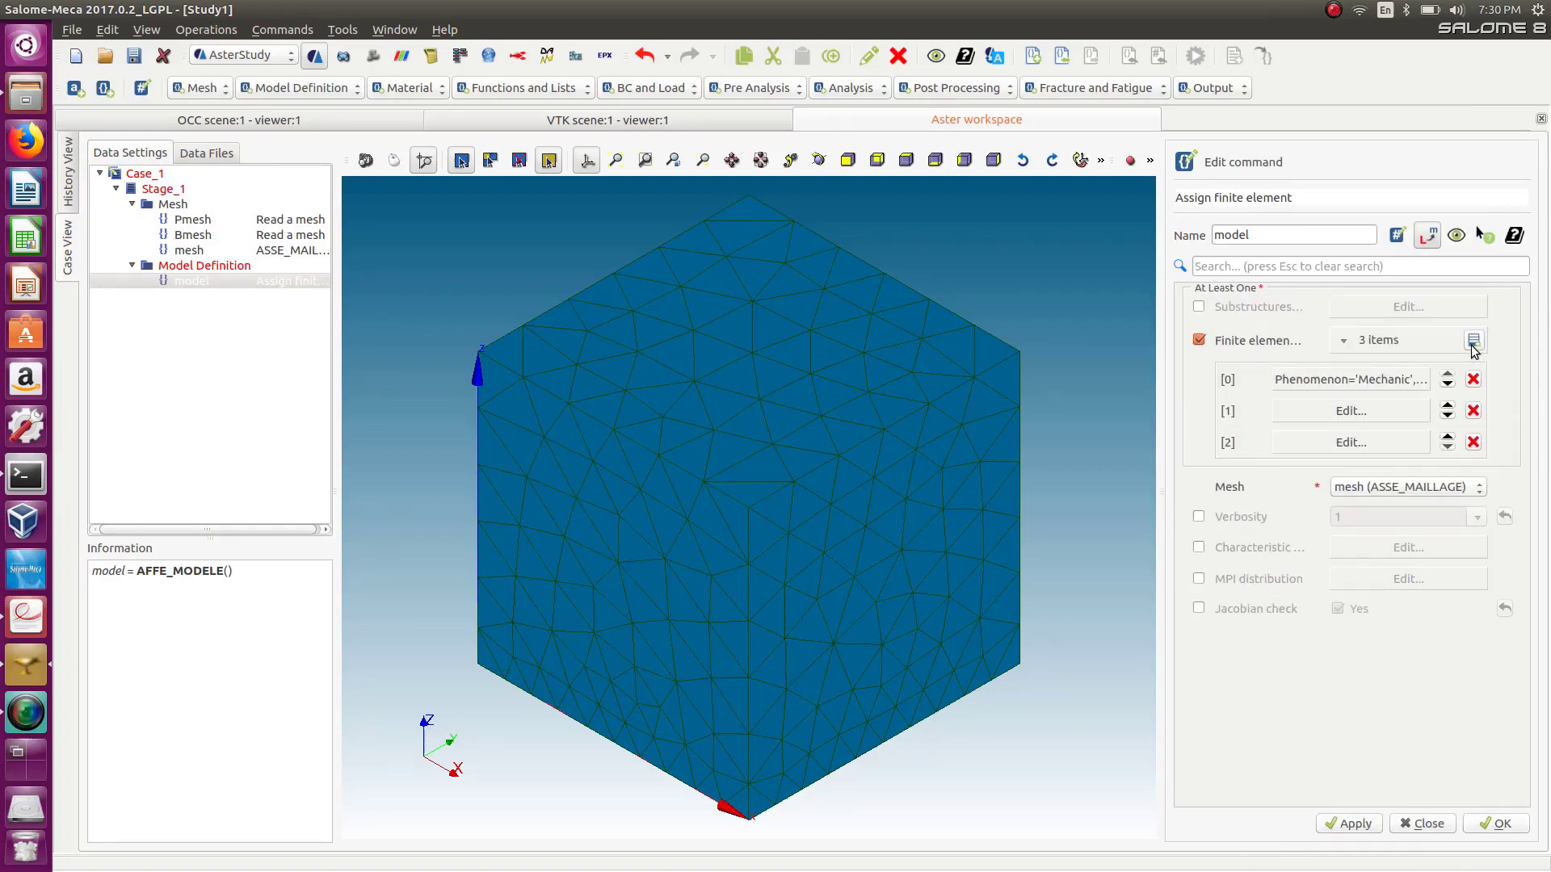
left_click(1473, 441)
left_click(1413, 410)
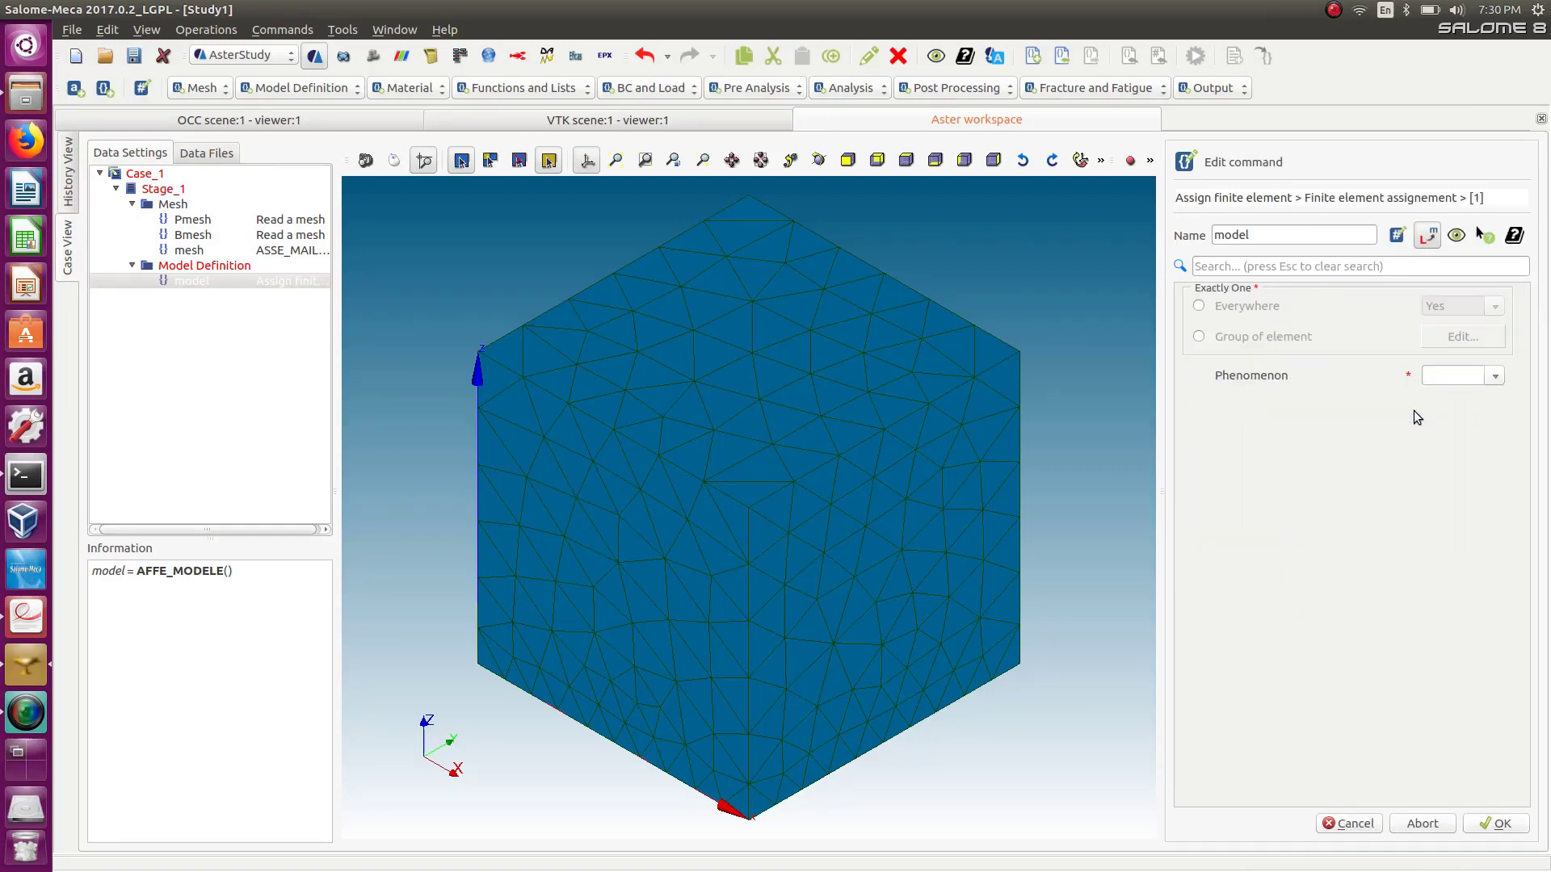
left_click(1198, 337)
left_click(1463, 337)
left_click(1359, 295)
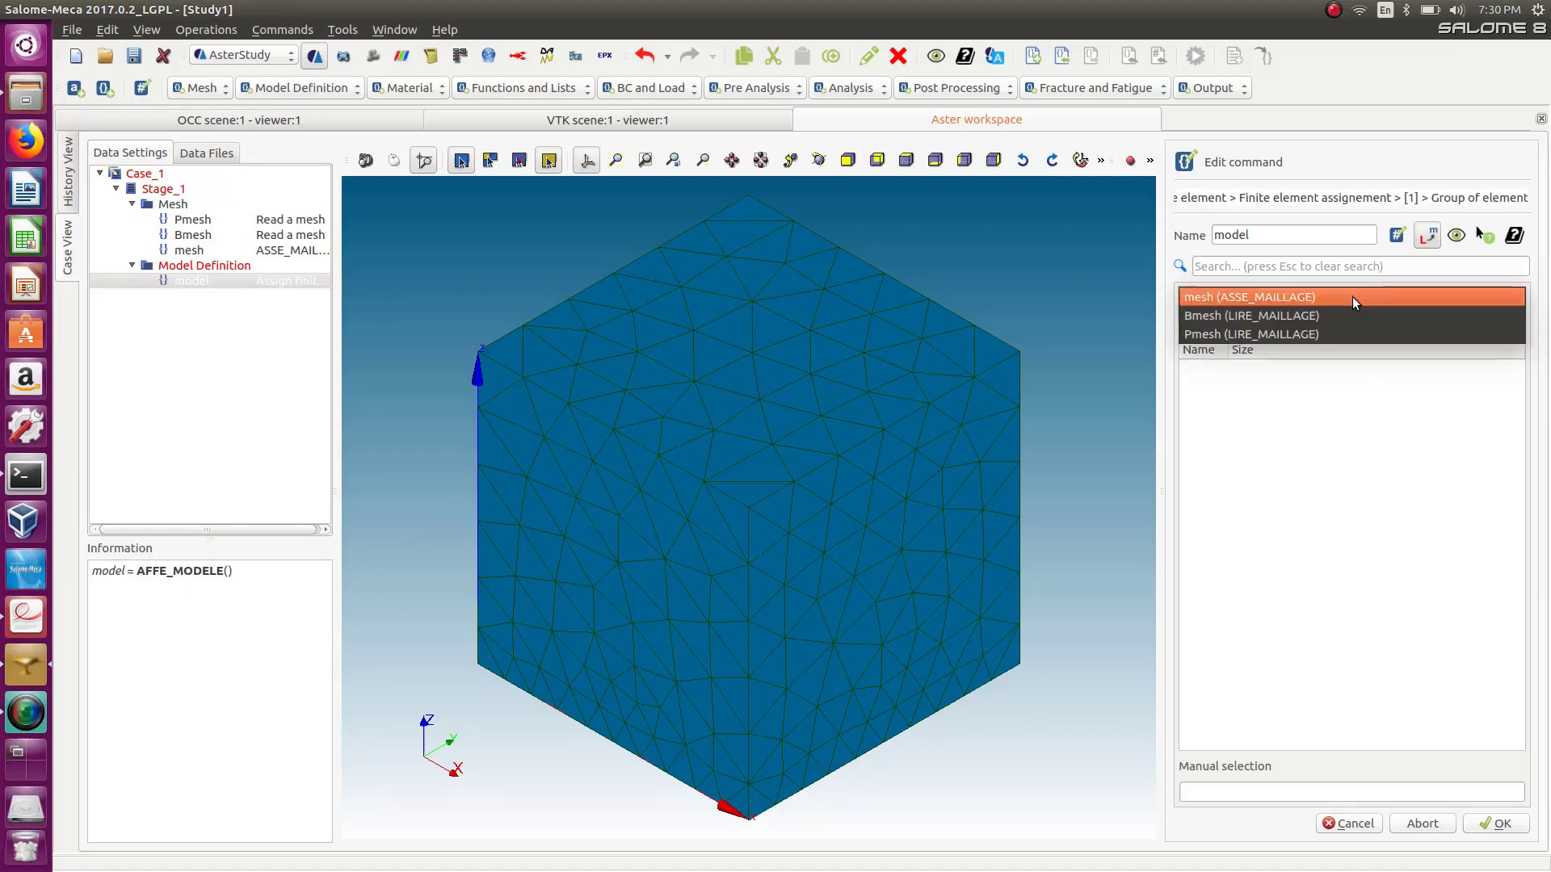
left_click(1359, 331)
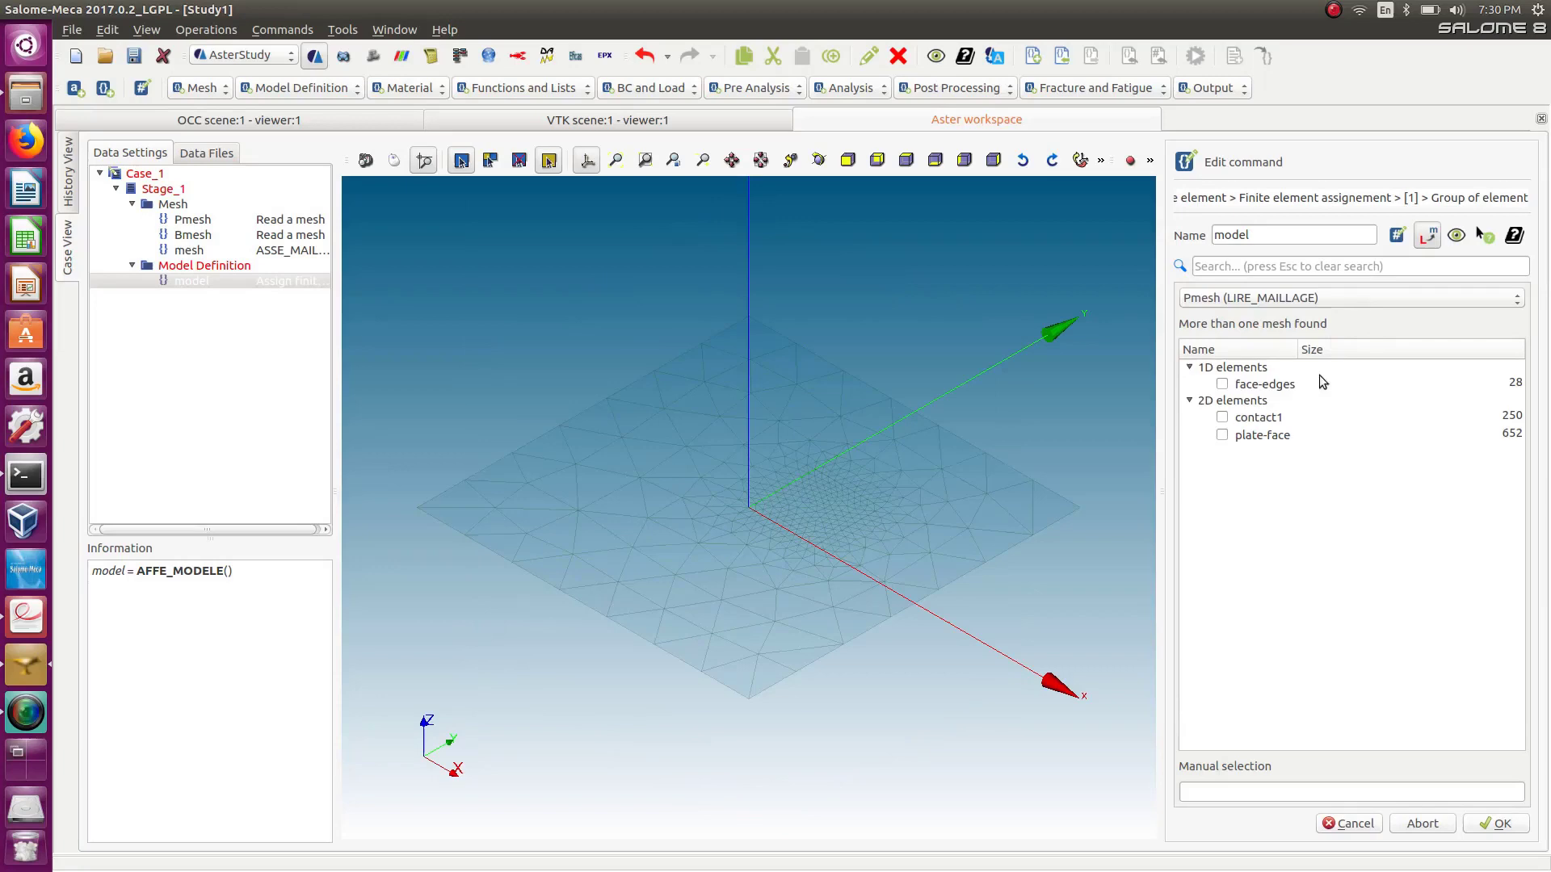
left_click(1223, 436)
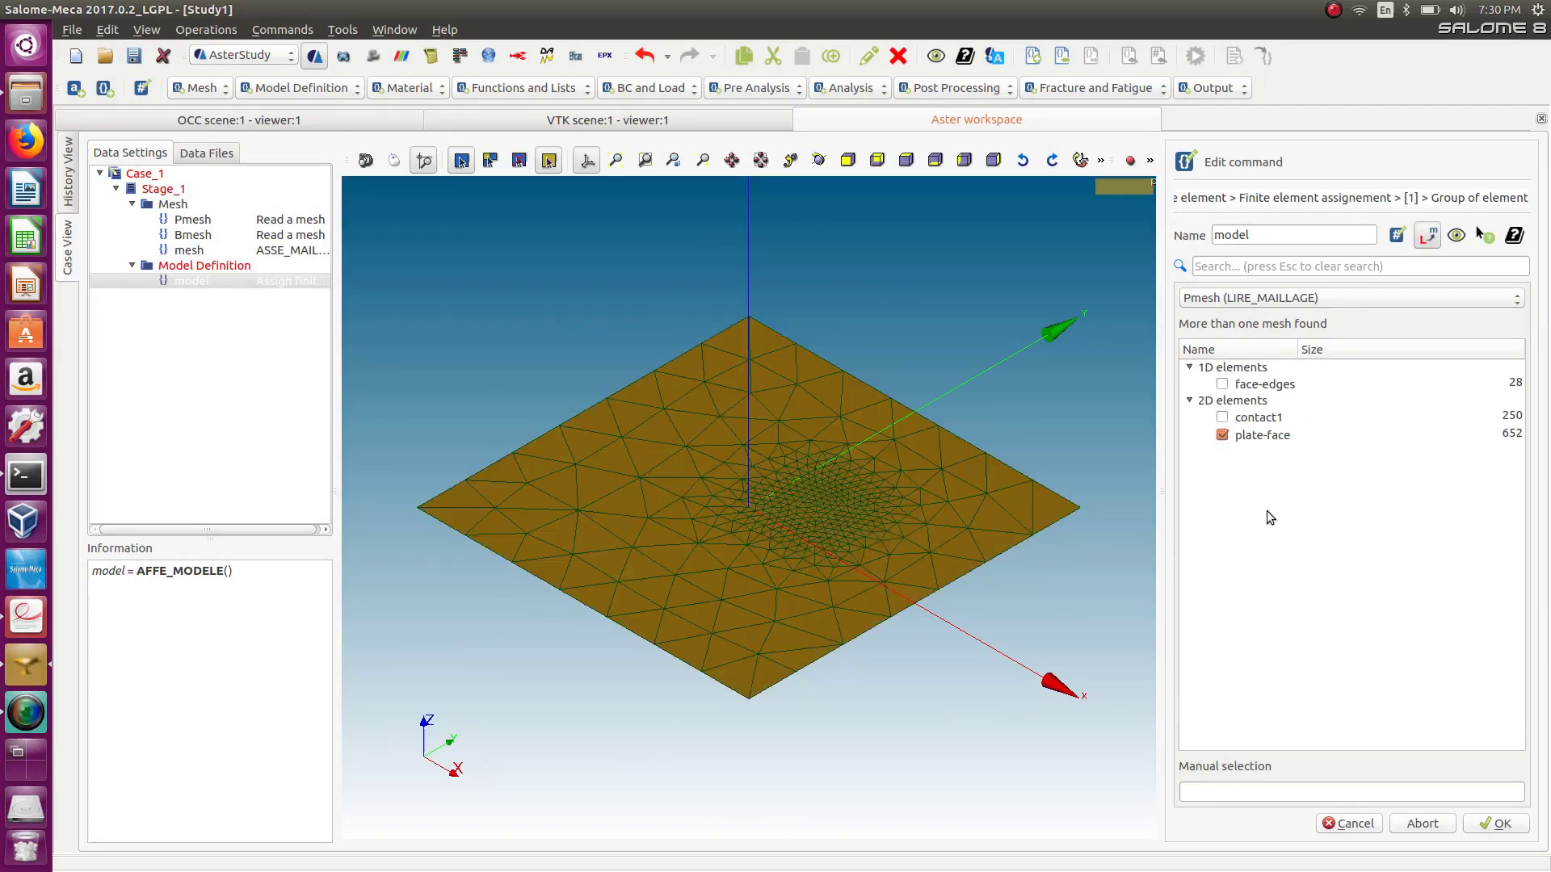
left_click(1494, 824)
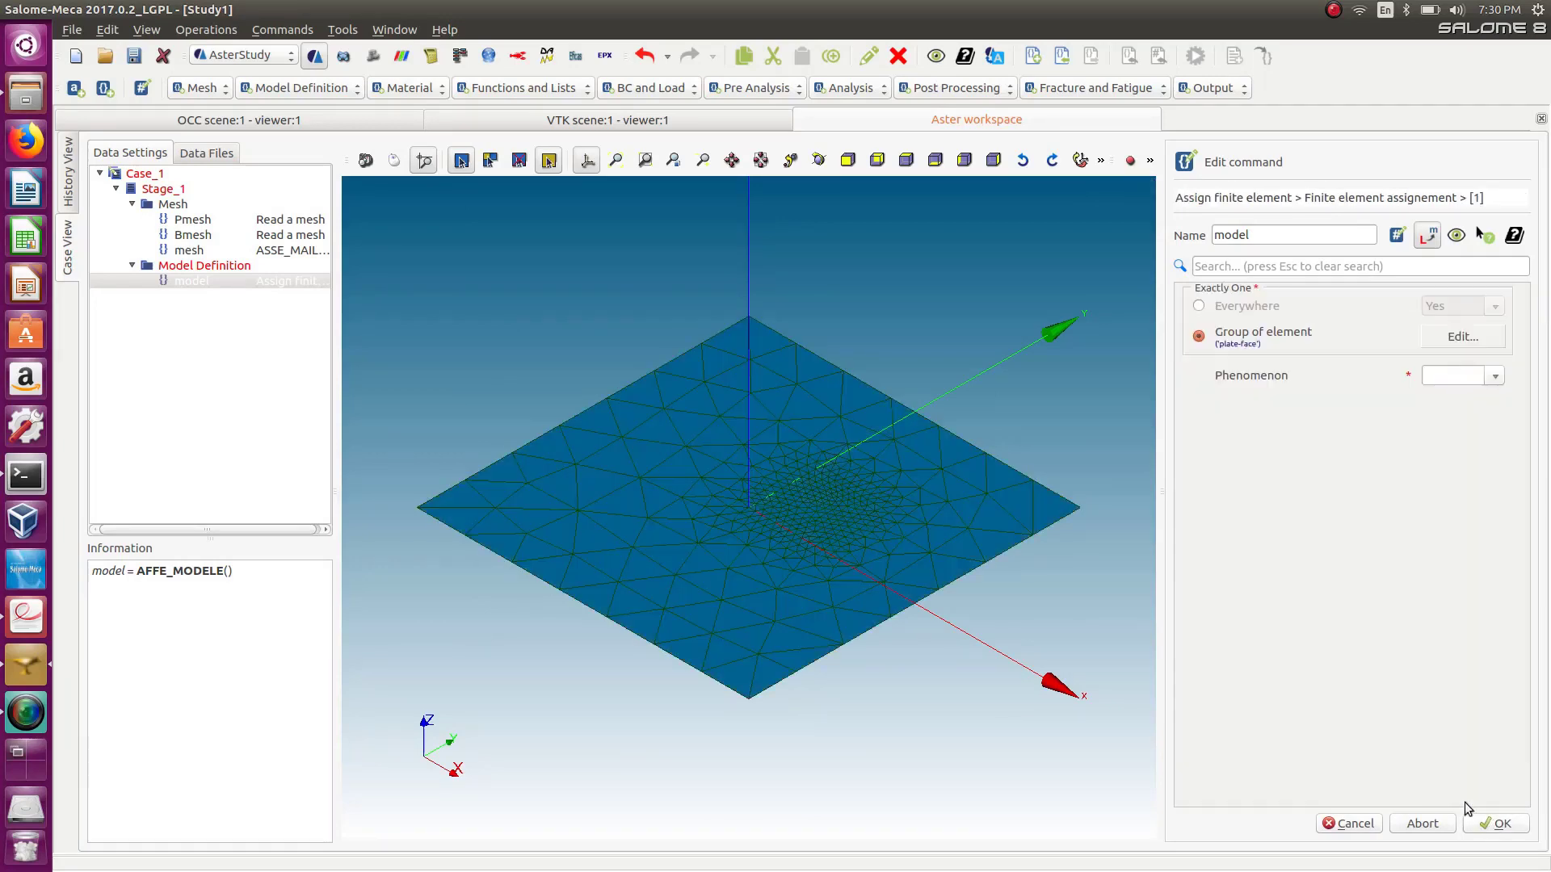
Set the plate-face assignment to Mechanic with the DKT modelisation, and store the finite element command.
left_click(1490, 375)
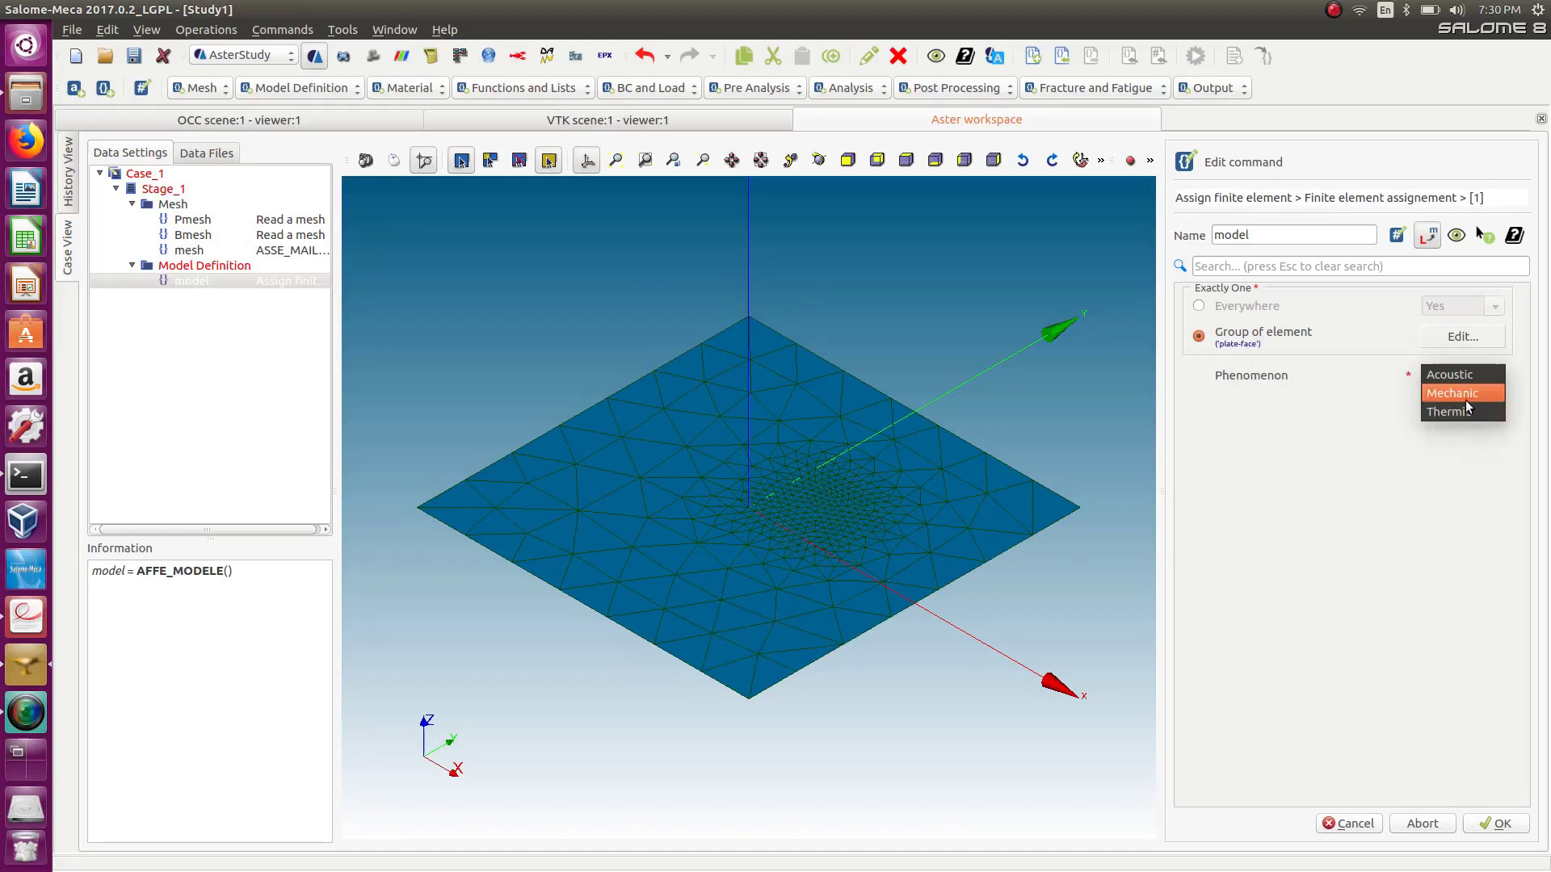
left_click(1465, 396)
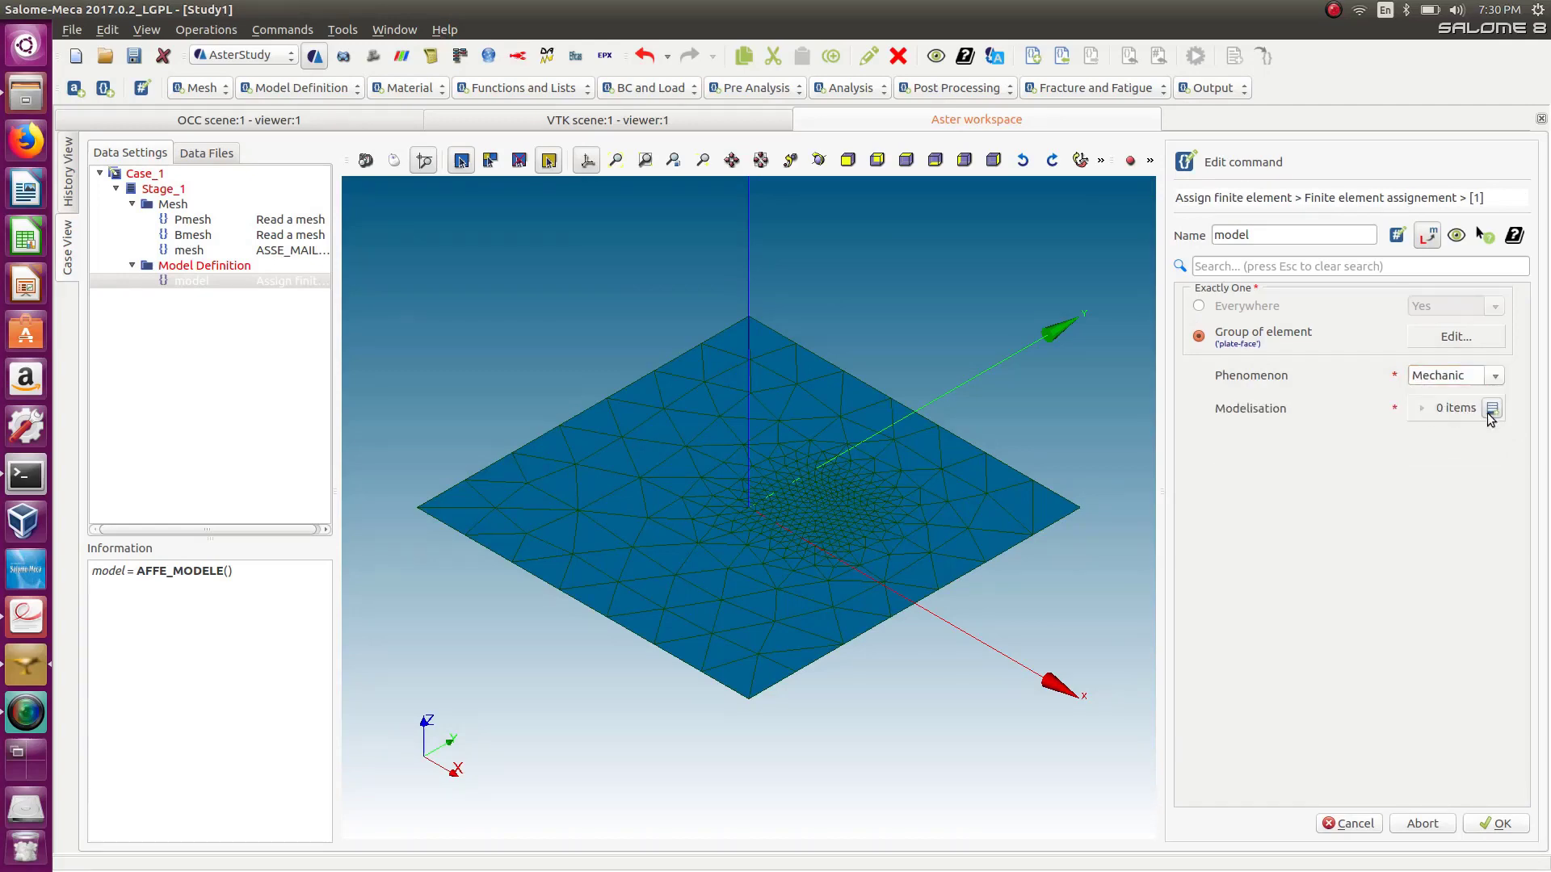
left_click(1491, 408)
left_click(1445, 446)
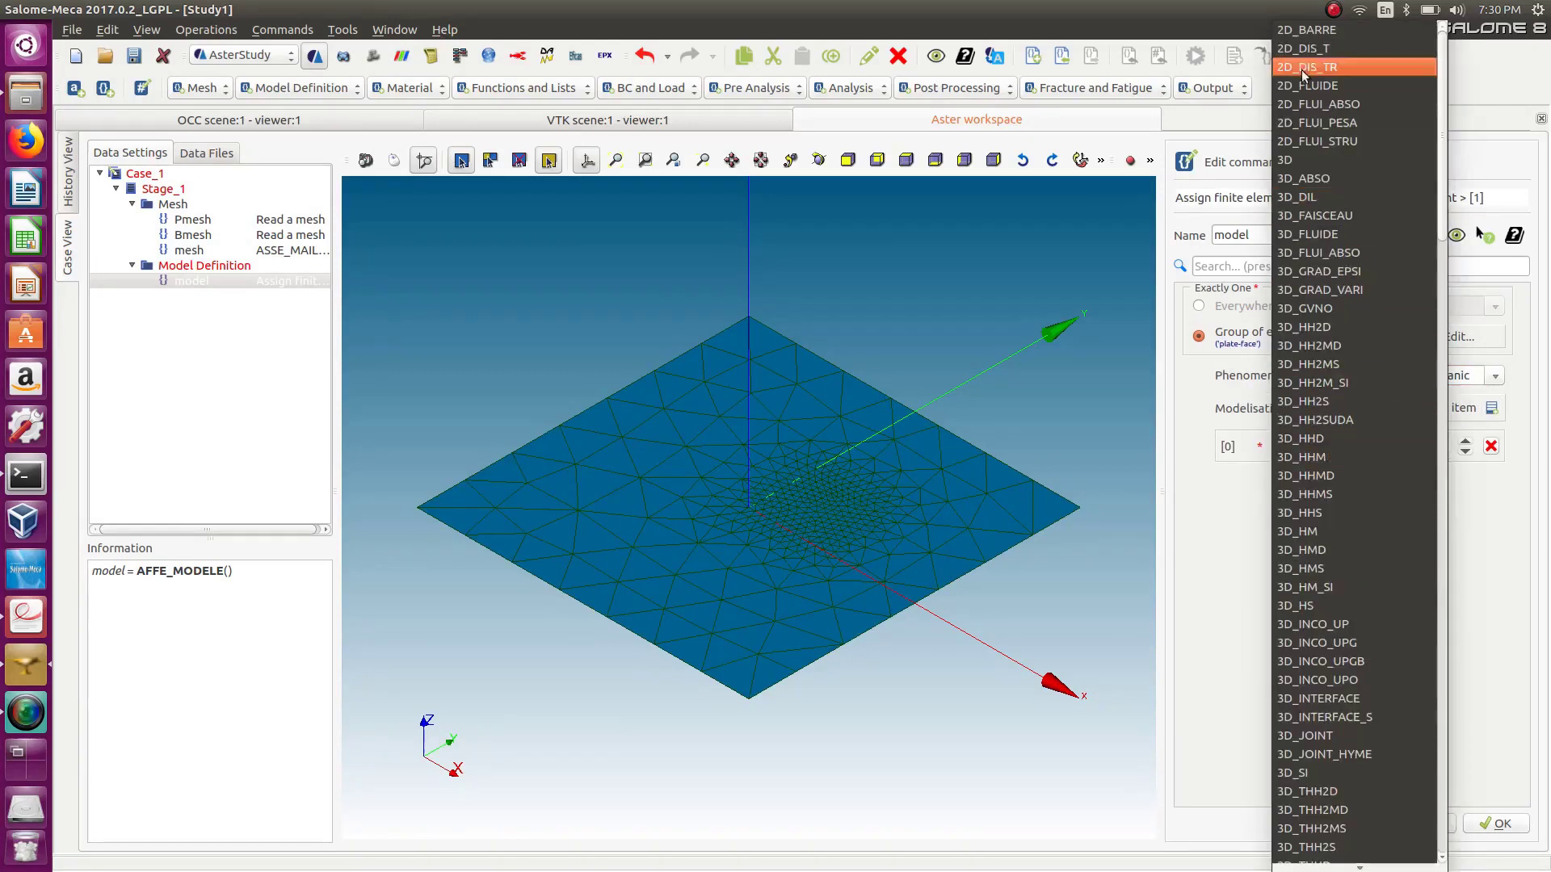
scroll(1359, 840, "down", 20)
scroll(1360, 856, "down", 10)
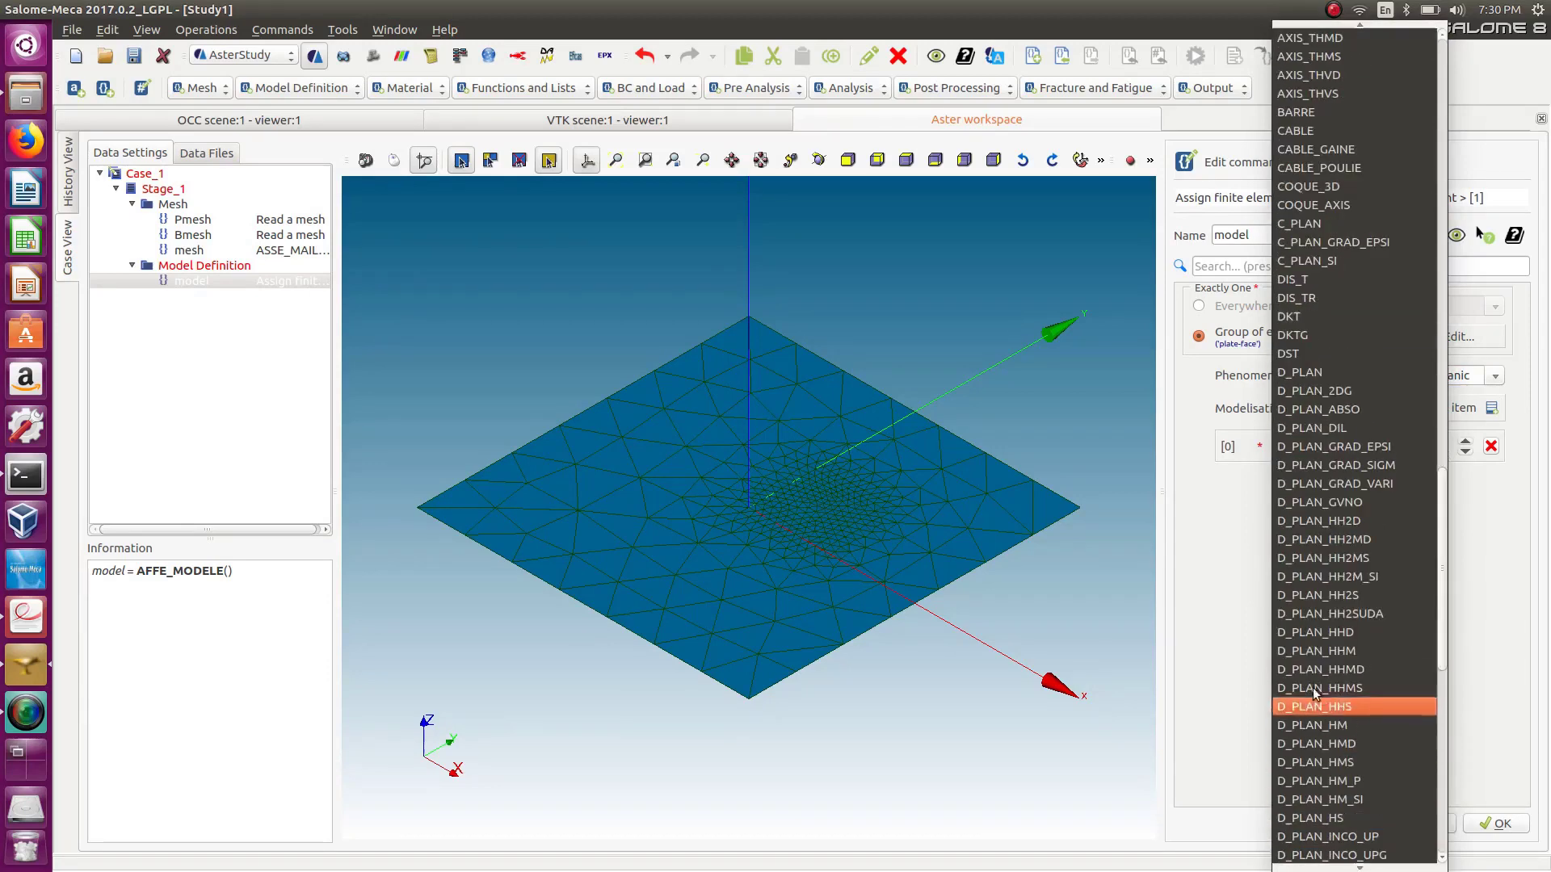
left_click(1296, 317)
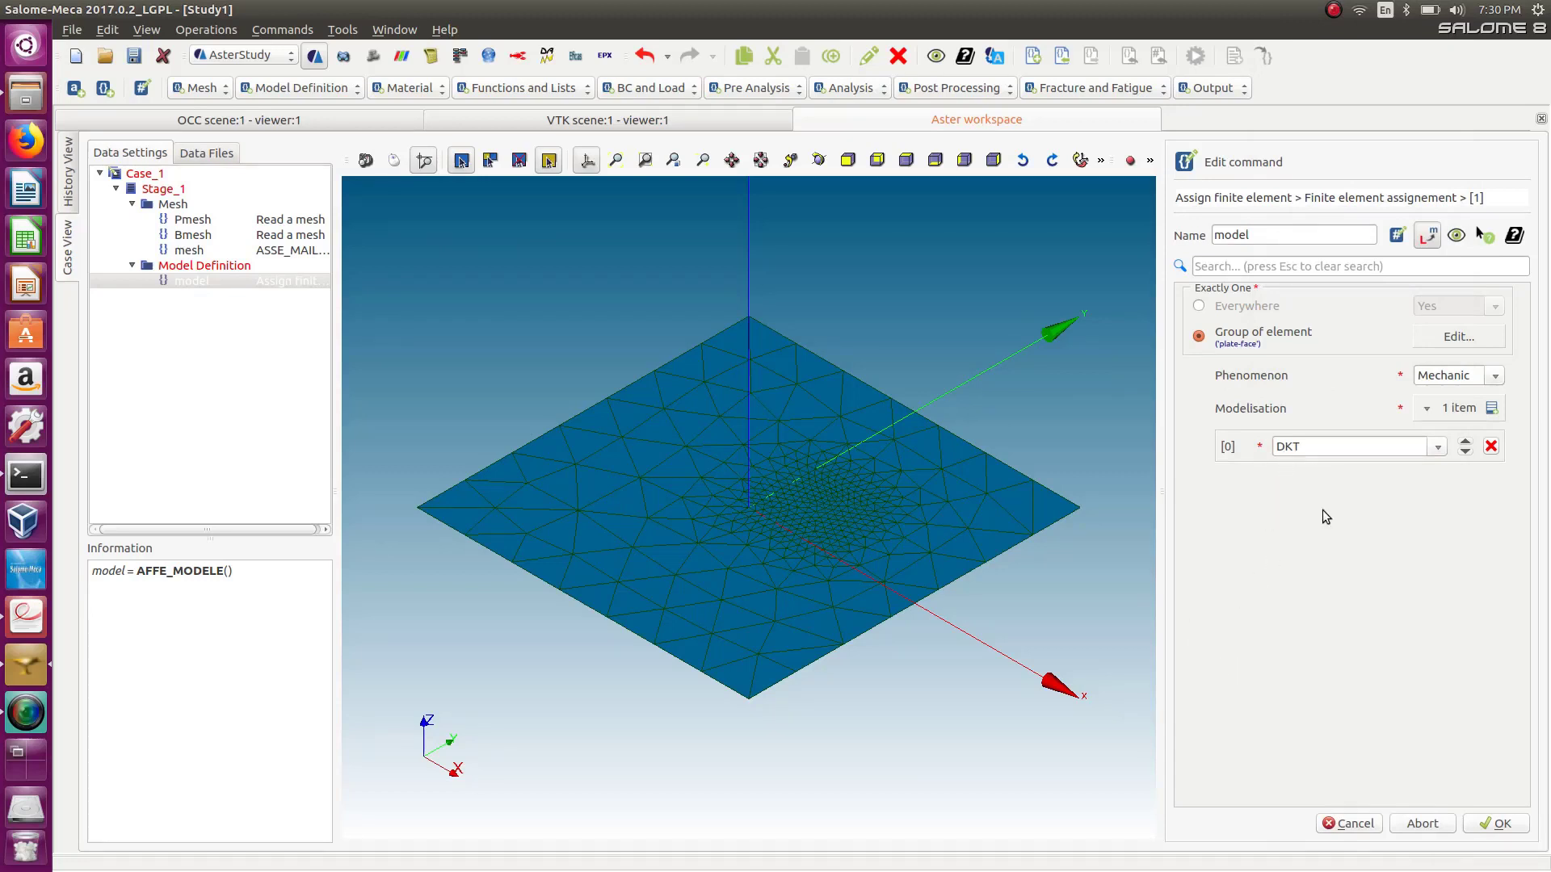
left_click(1500, 832)
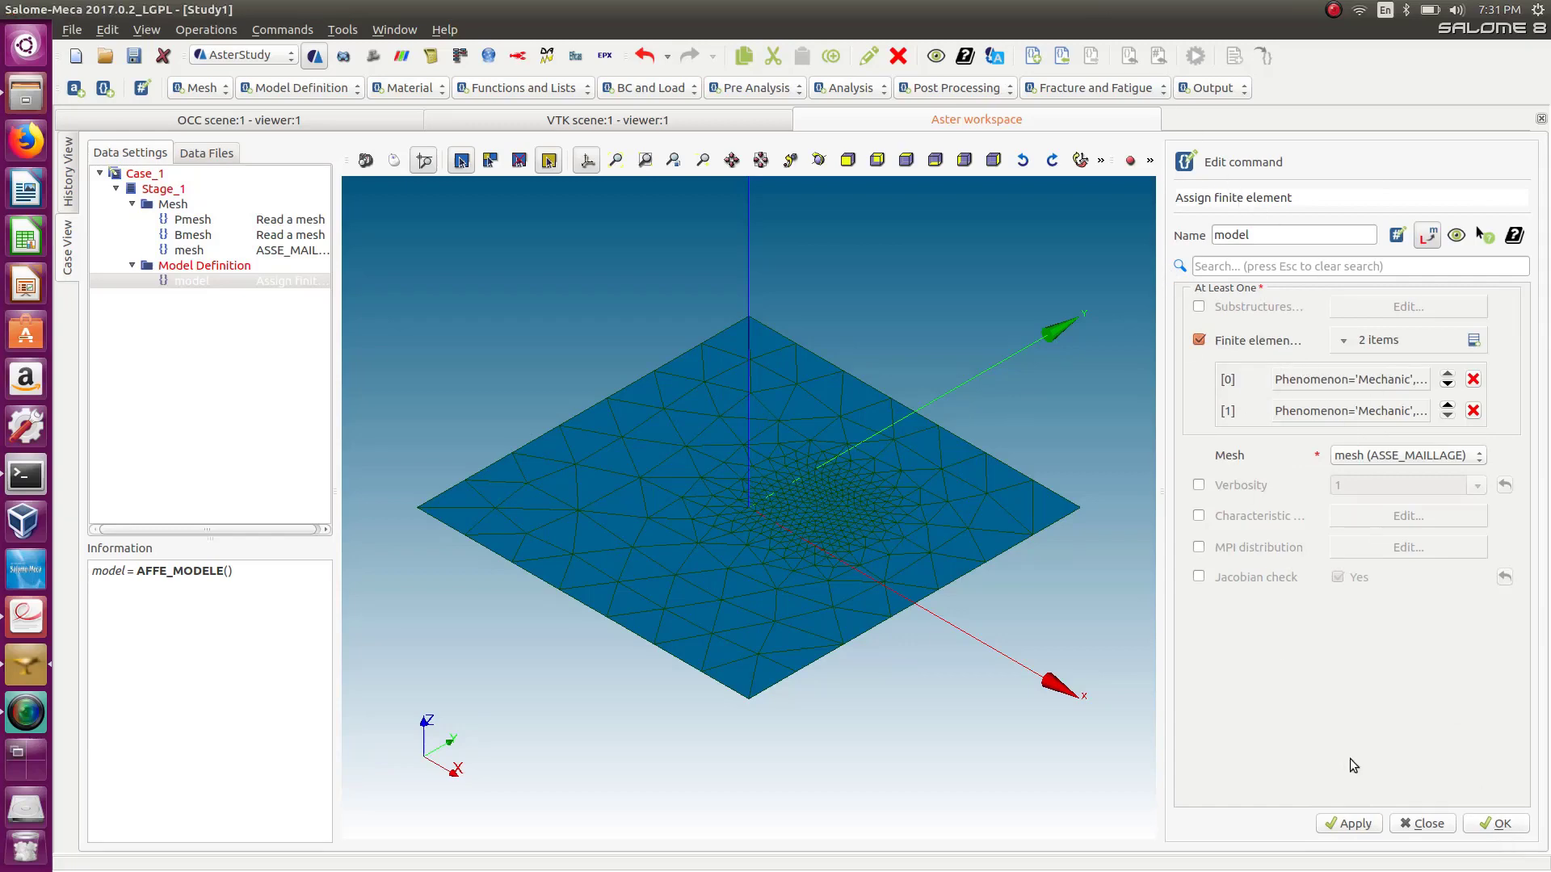
left_click(1484, 826)
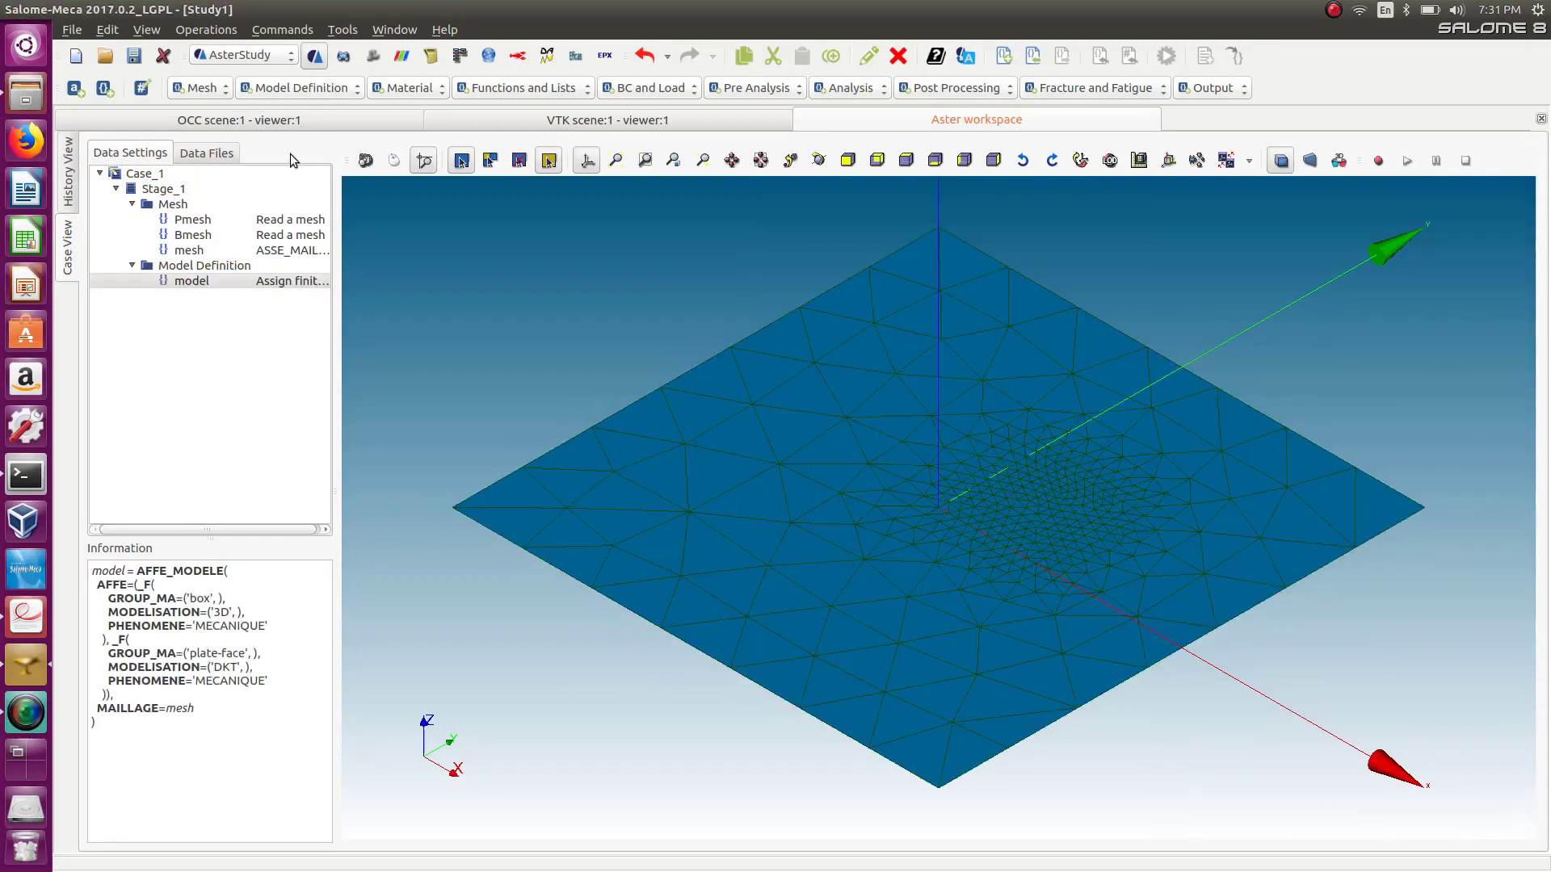
Add an AFFE_CARA_ELEM command with one COQUE item and open that item for editing.
left_click(300, 87)
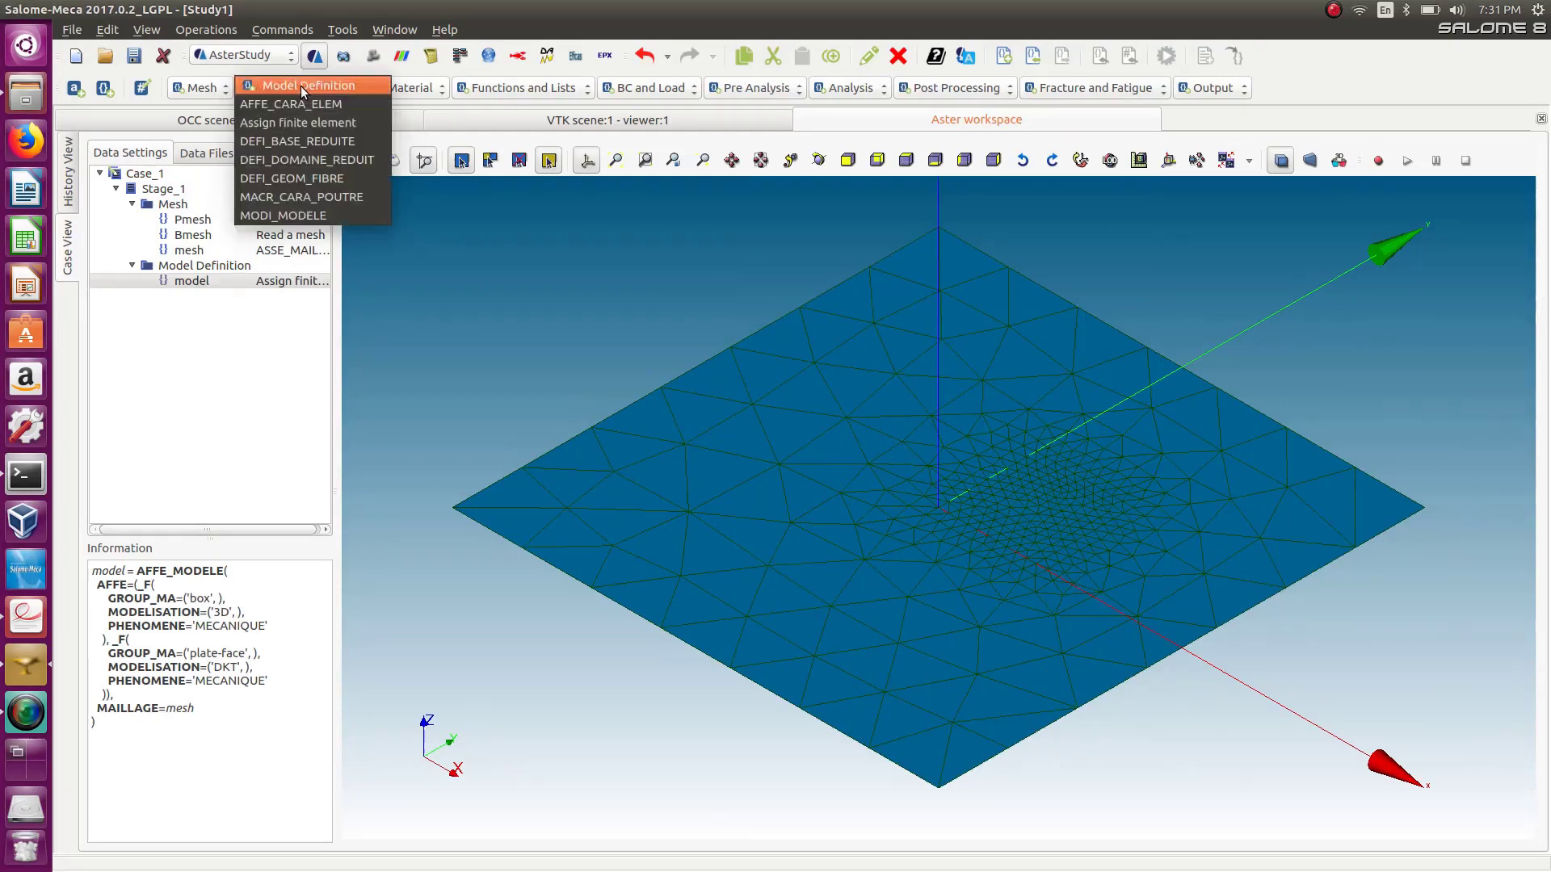
left_click(285, 106)
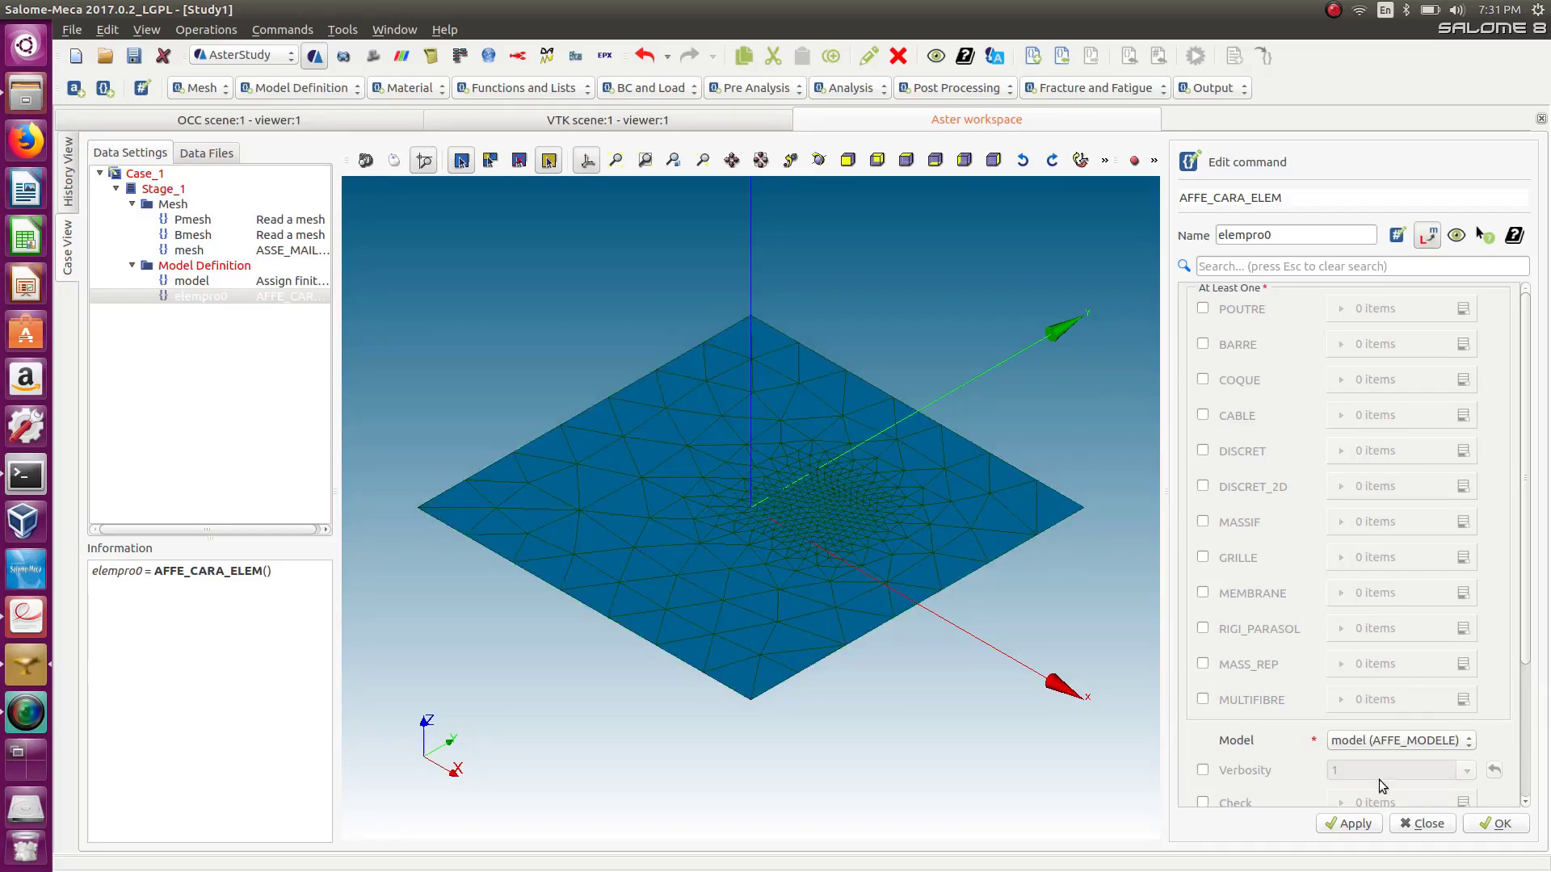
left_click(1202, 379)
left_click(1463, 378)
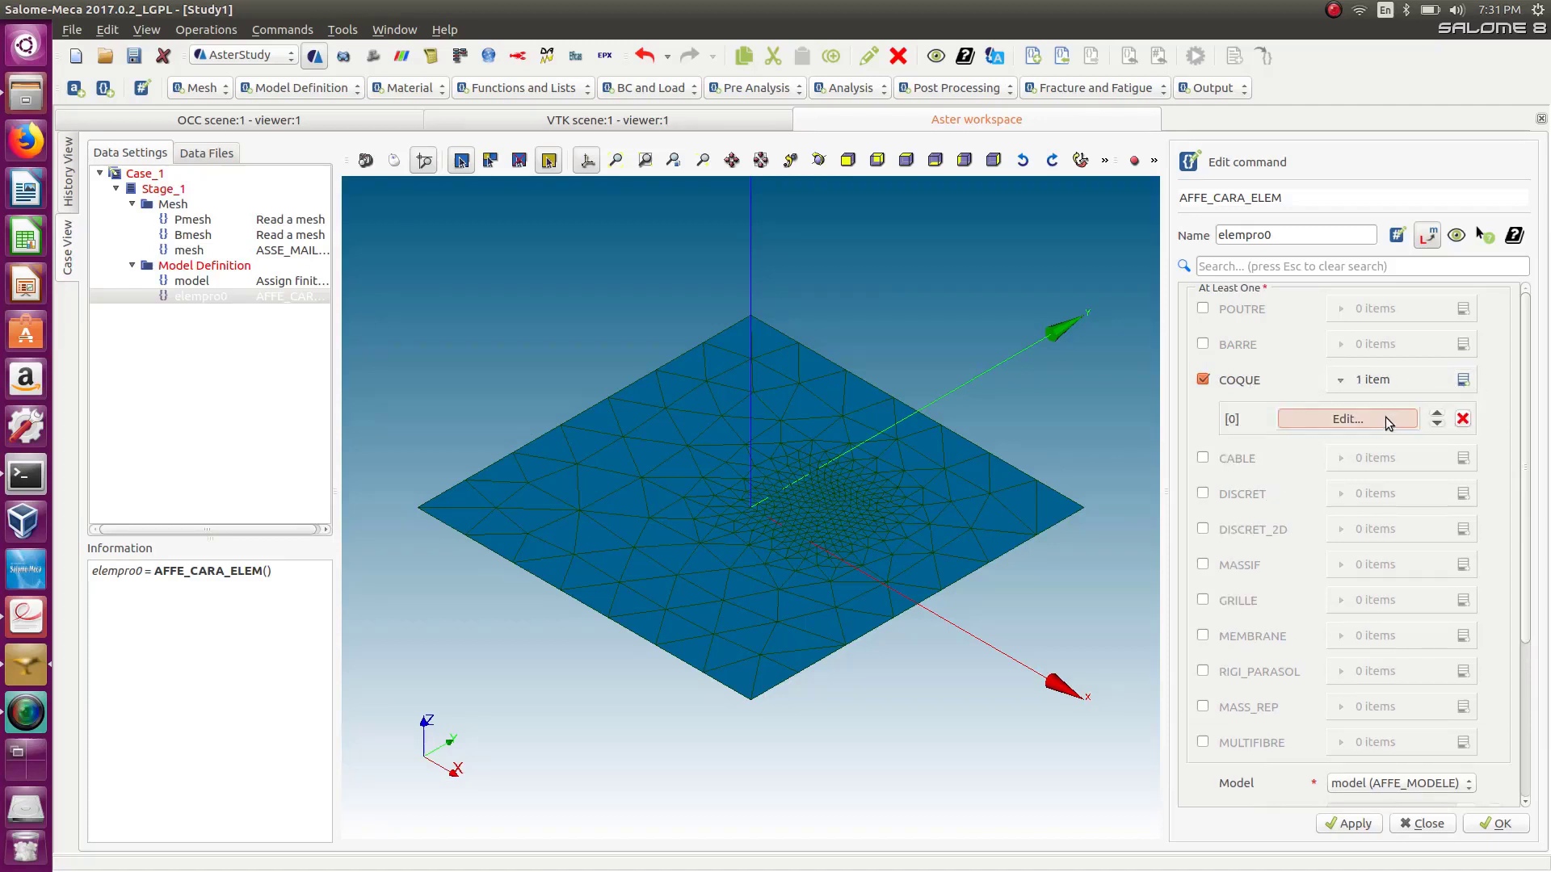
left_click(1384, 418)
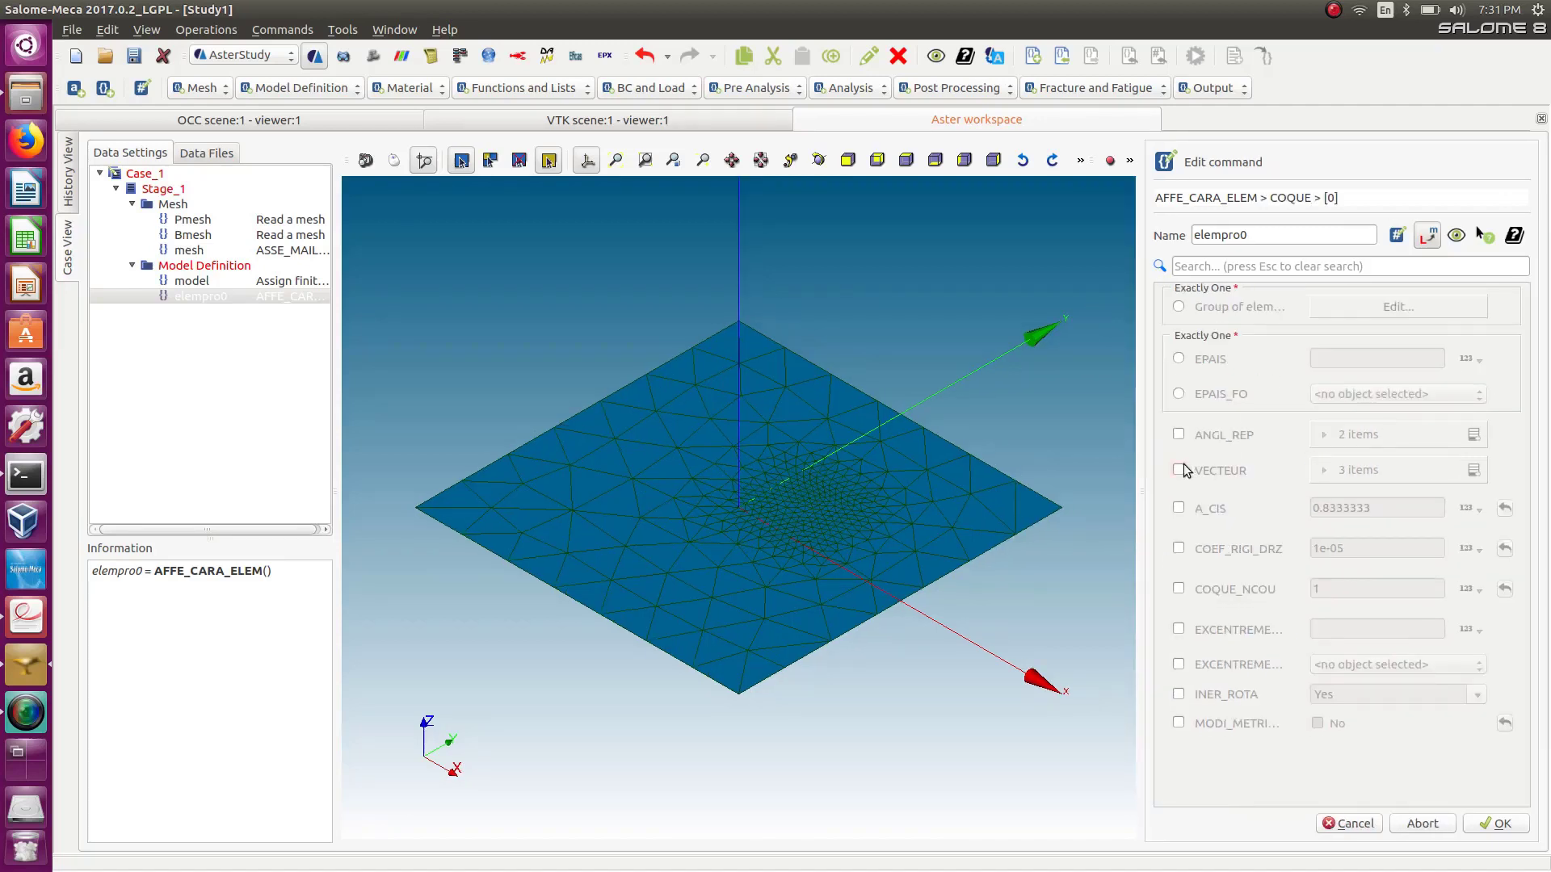
Apply the COQUE item to the plate-face element group from Pmesh.
left_click(1178, 307)
left_click(1406, 310)
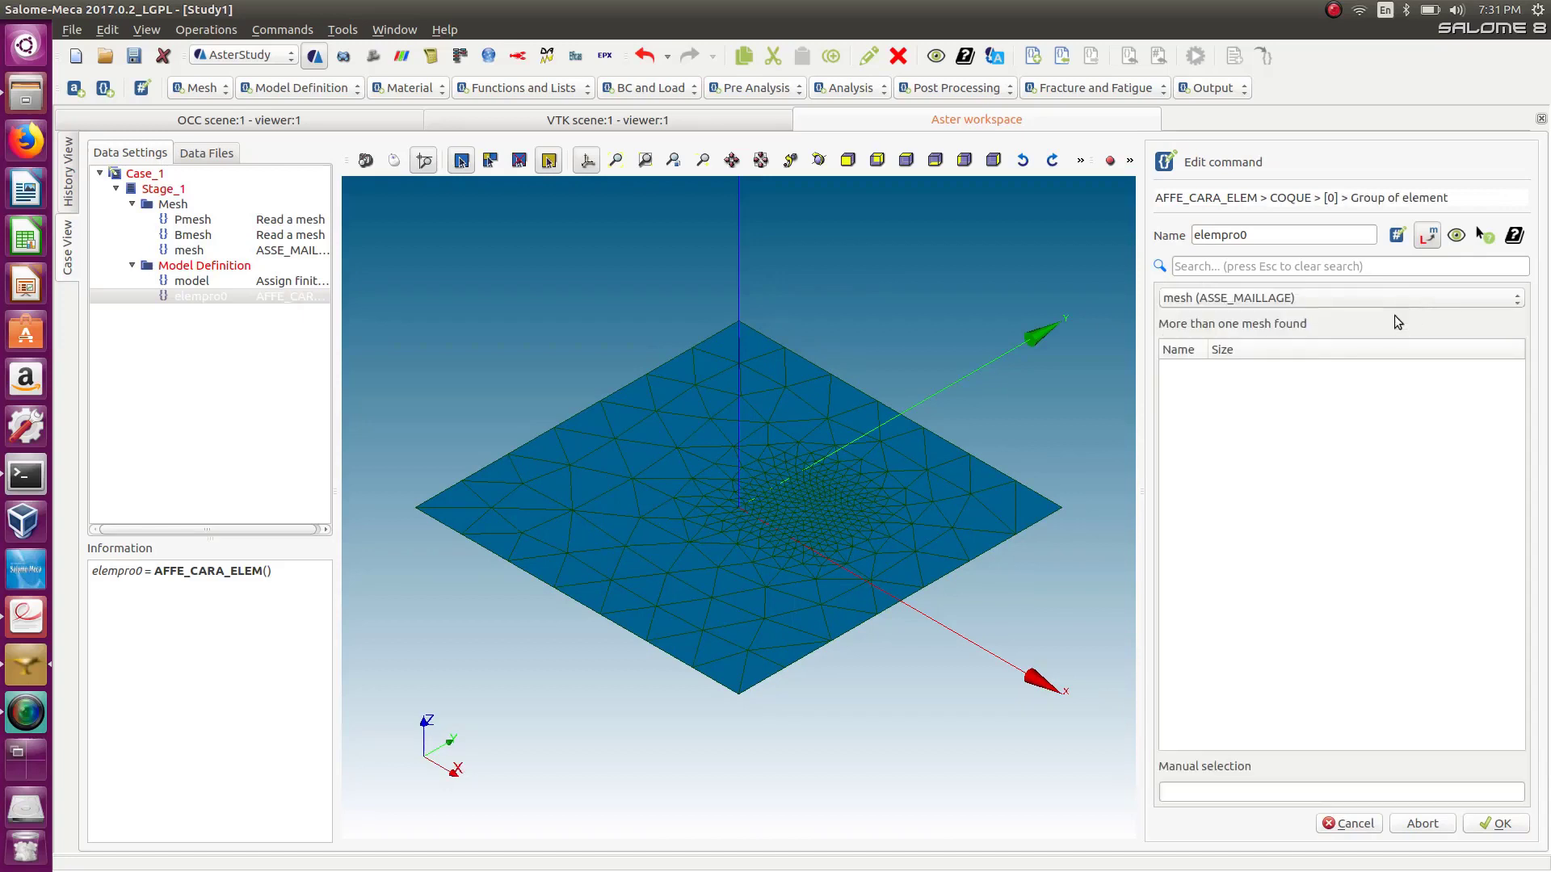
left_click(1272, 302)
left_click(1239, 329)
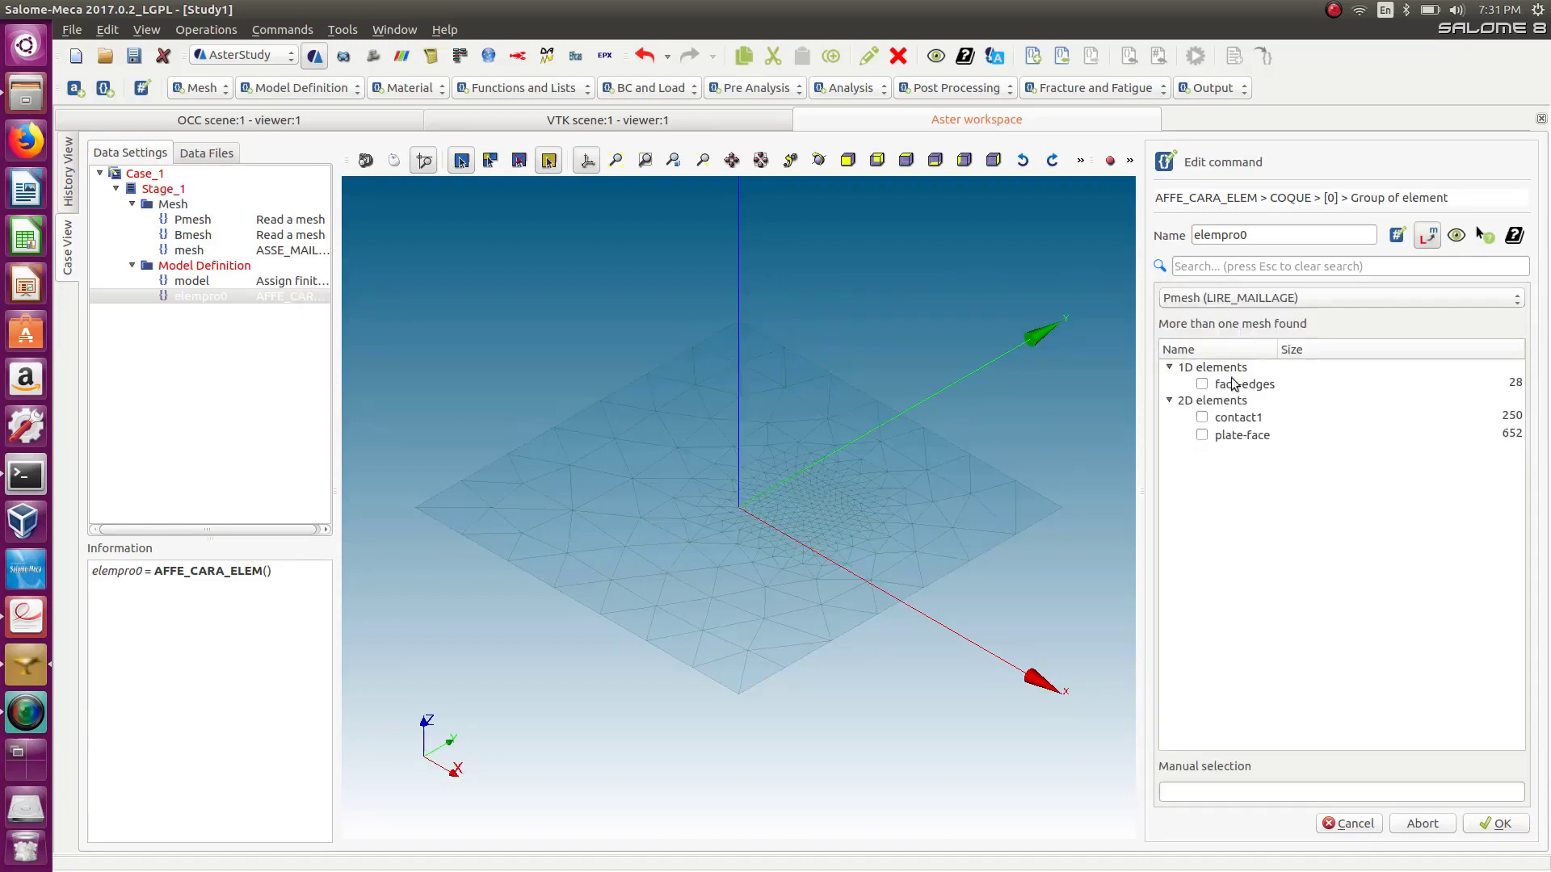
left_click(1201, 436)
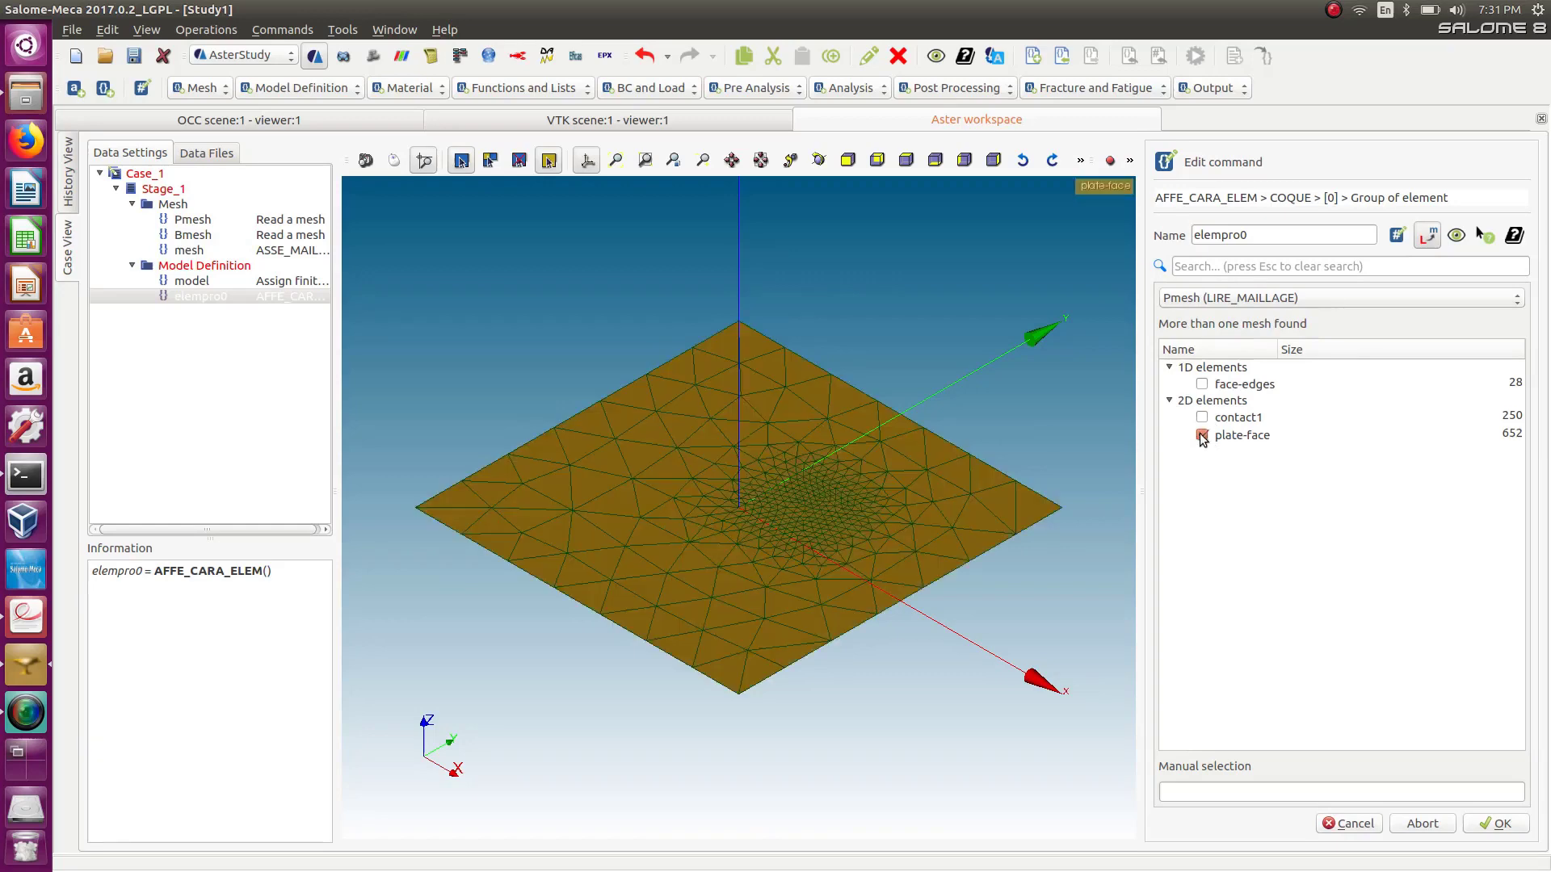
left_click(1480, 824)
Set the shell thickness EPAIS to 0.01 and store the AFFE_CARA_ELEM command.
left_click(1178, 360)
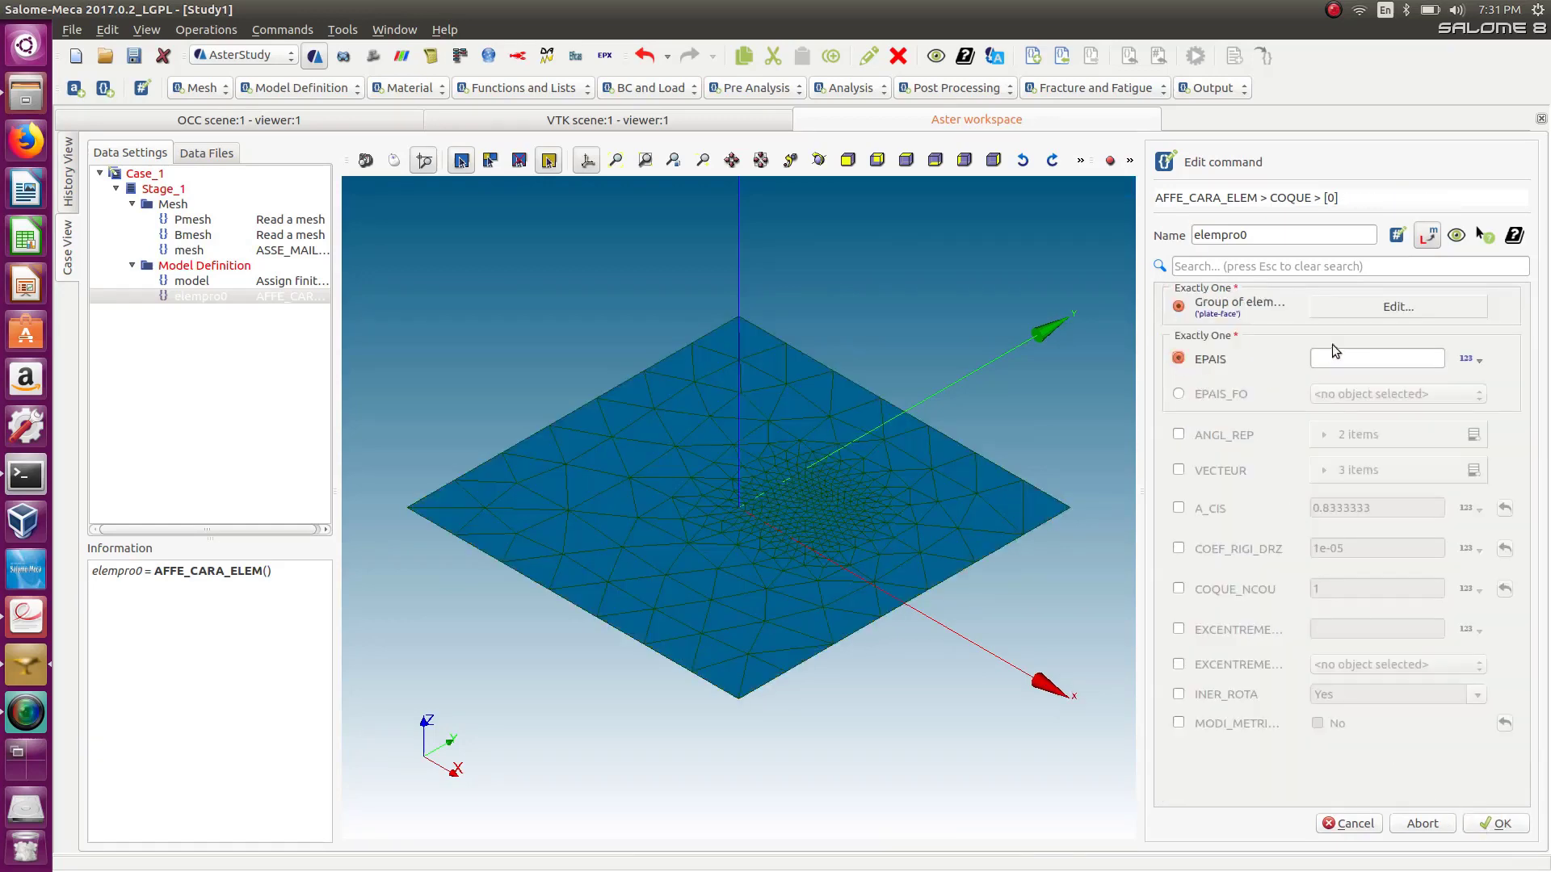
left_click(1331, 356)
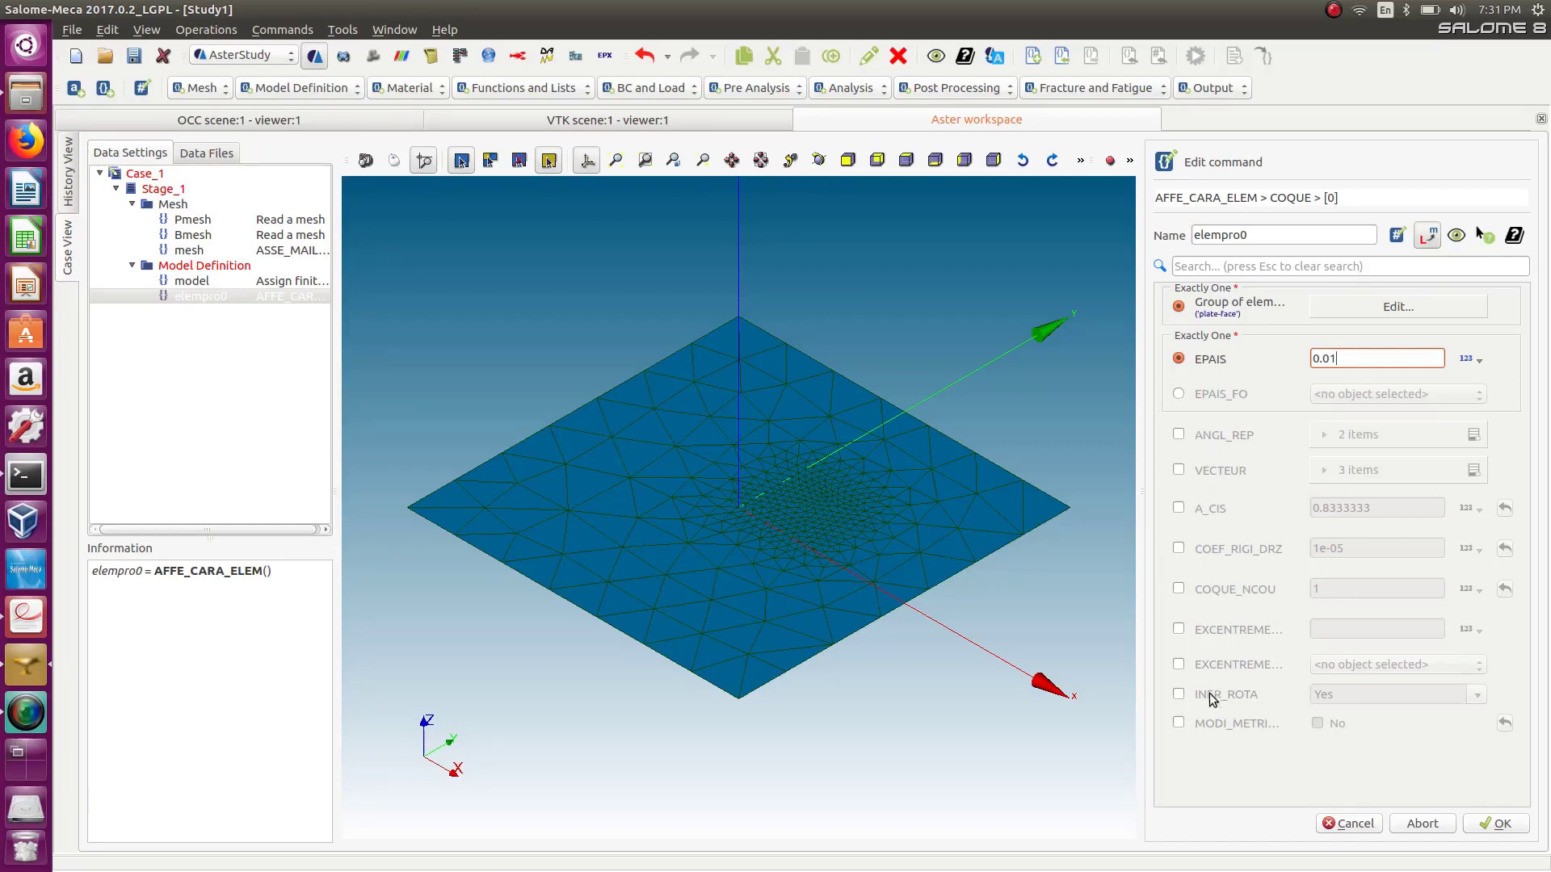
left_click(1492, 823)
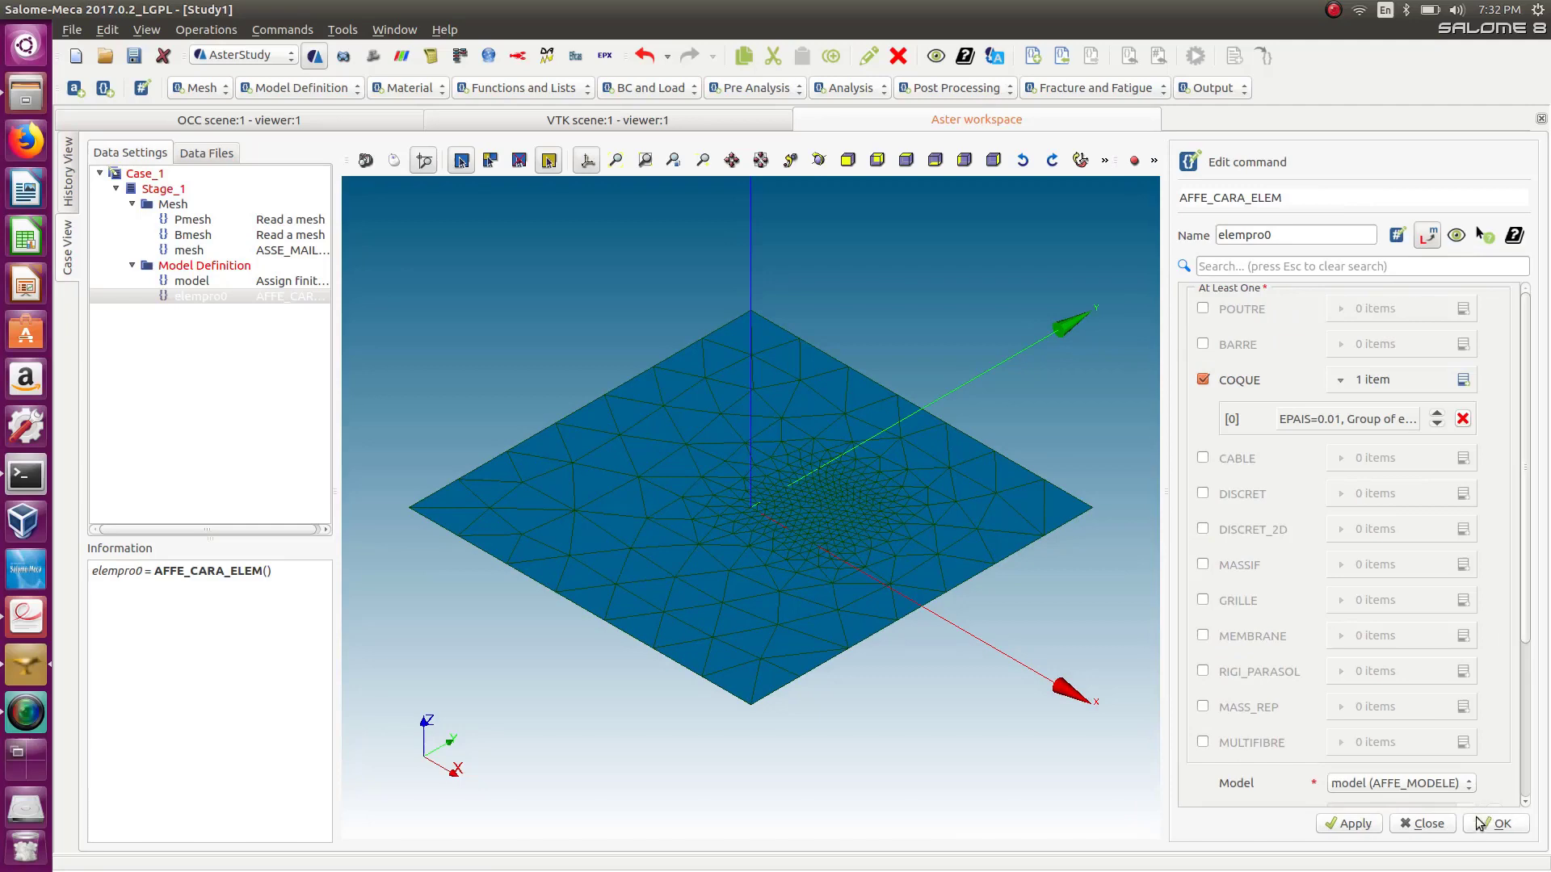
left_click(1491, 824)
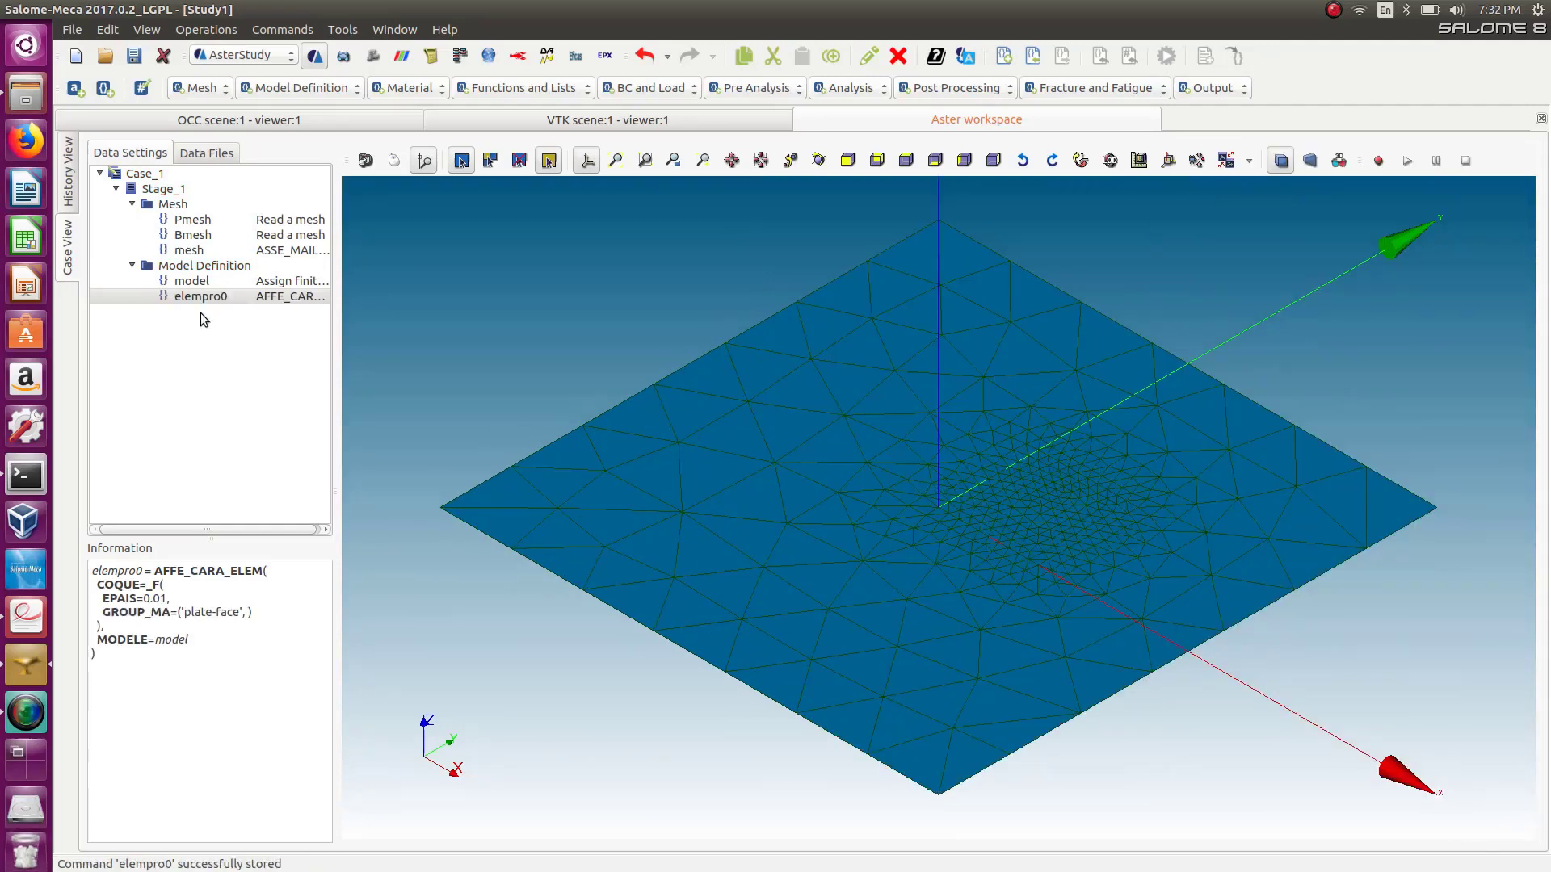
Define a material with linear isotropic elasticity, using a Young's modulus of 200000 and a Poisson's ratio of 0.3.
left_click(337, 86)
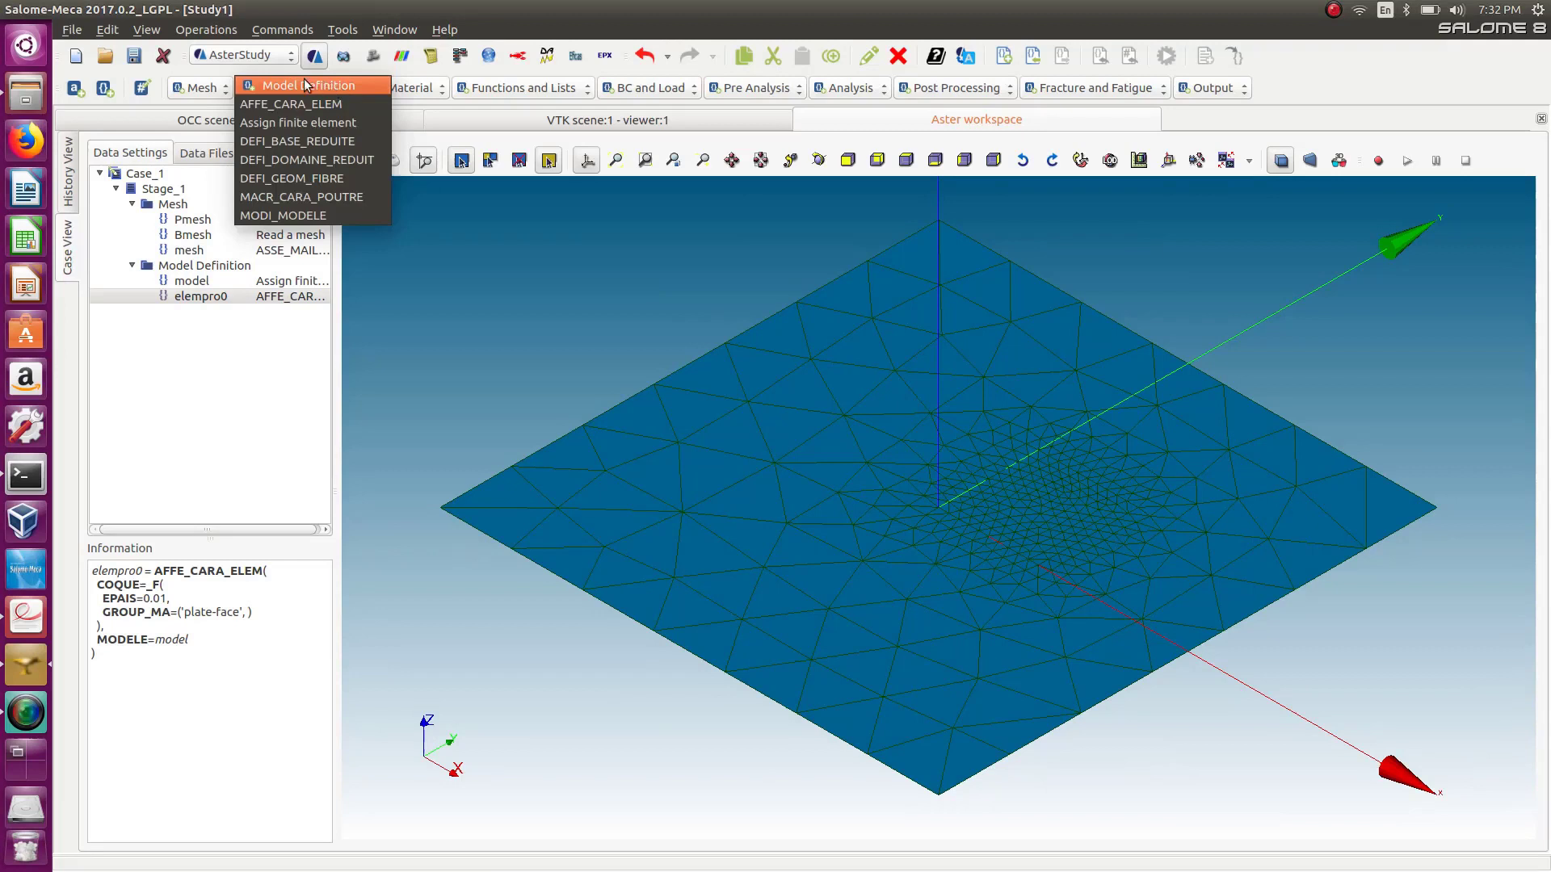
left_click(304, 80)
left_click(402, 89)
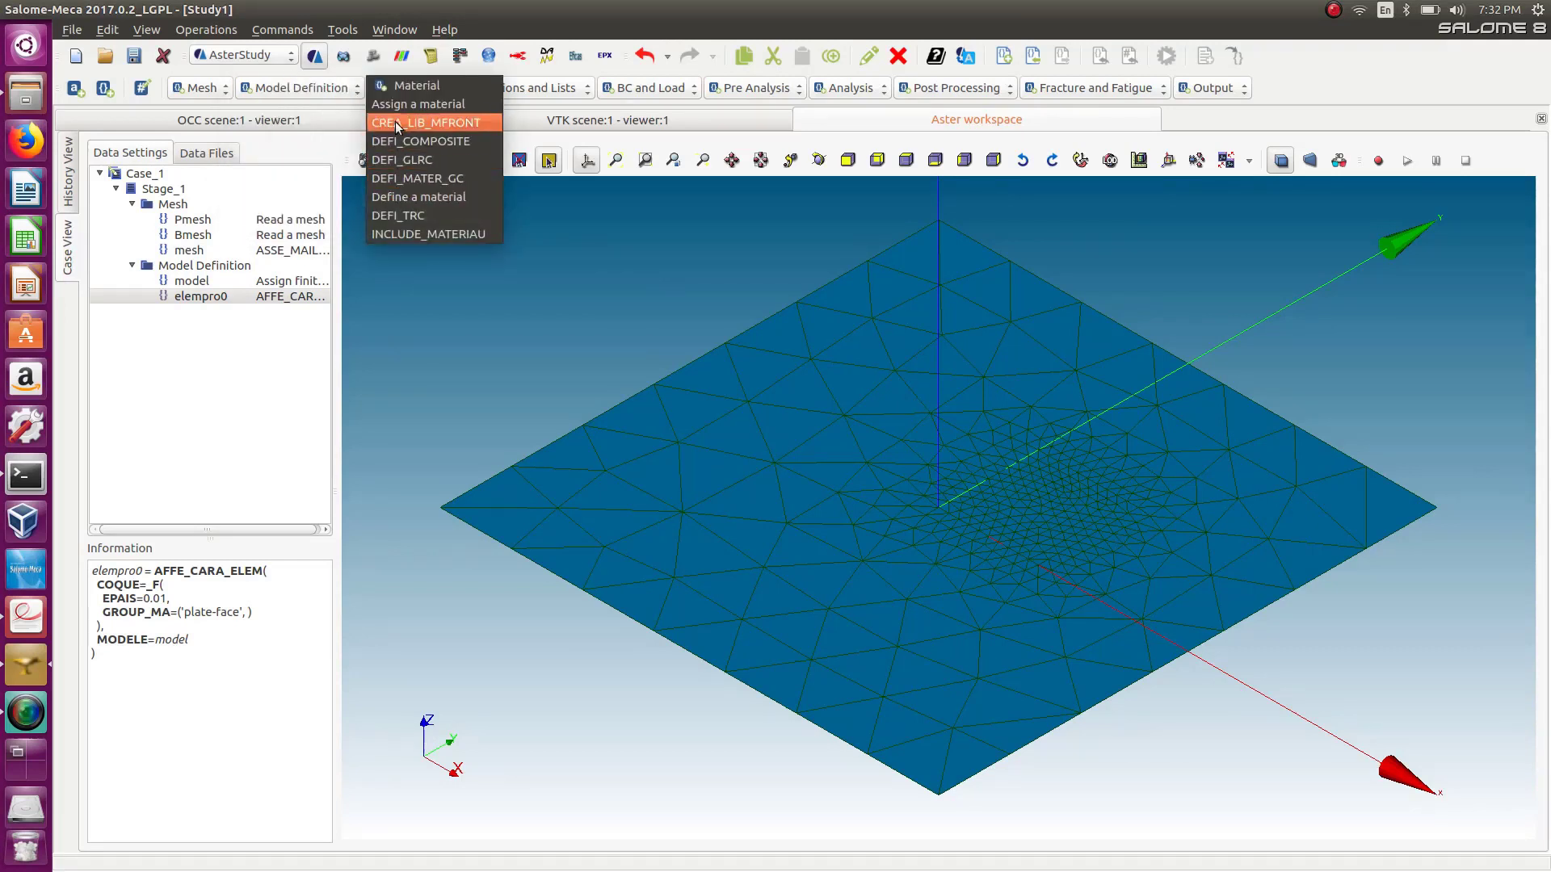
left_click(405, 198)
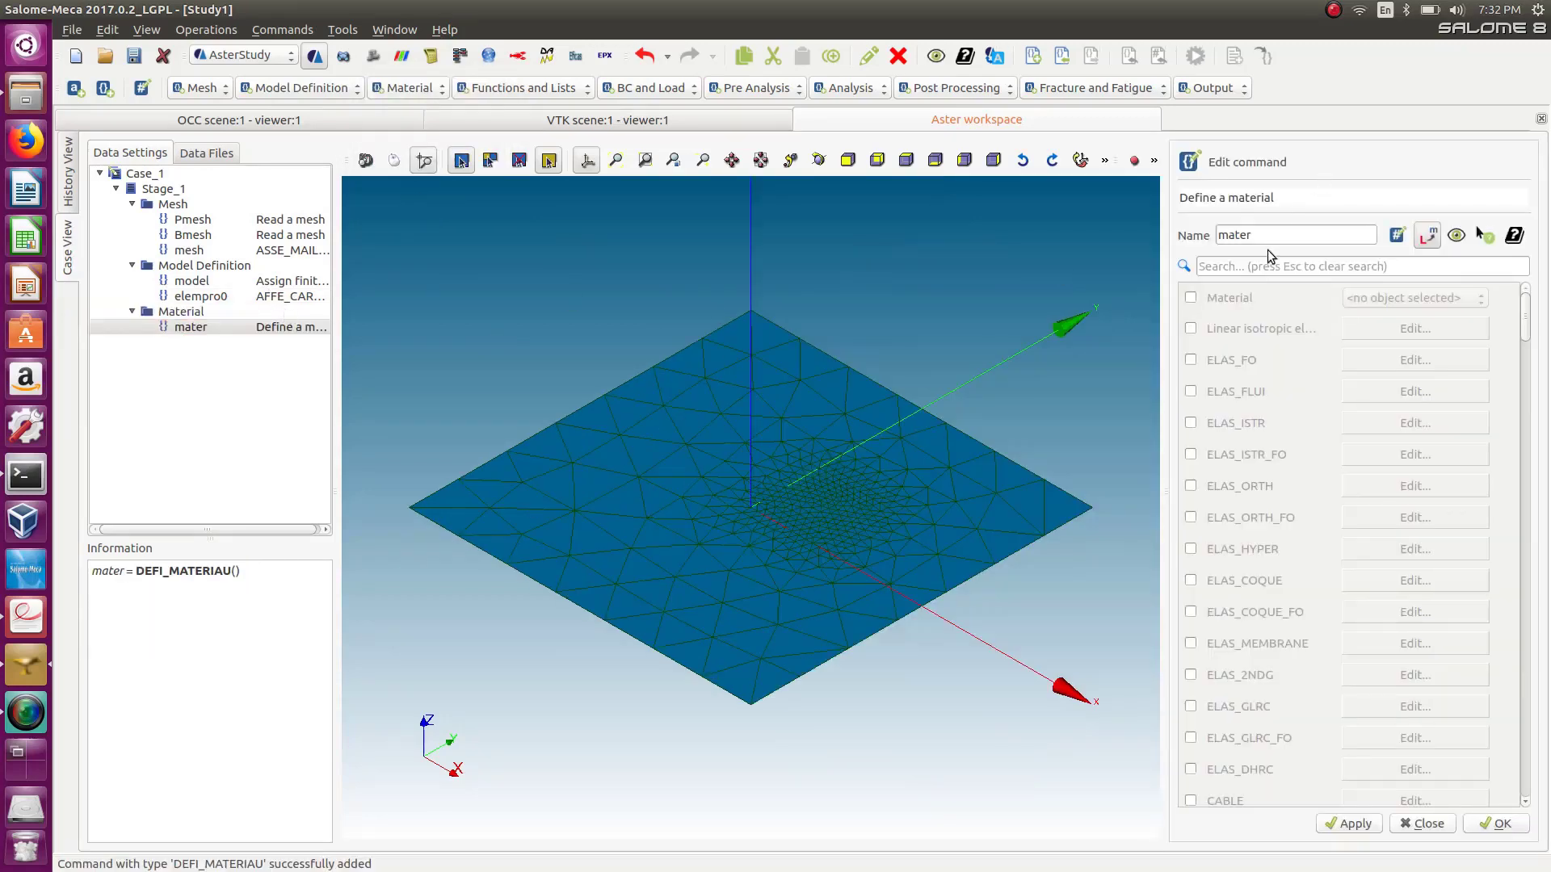
left_click(1192, 330)
left_click(1359, 328)
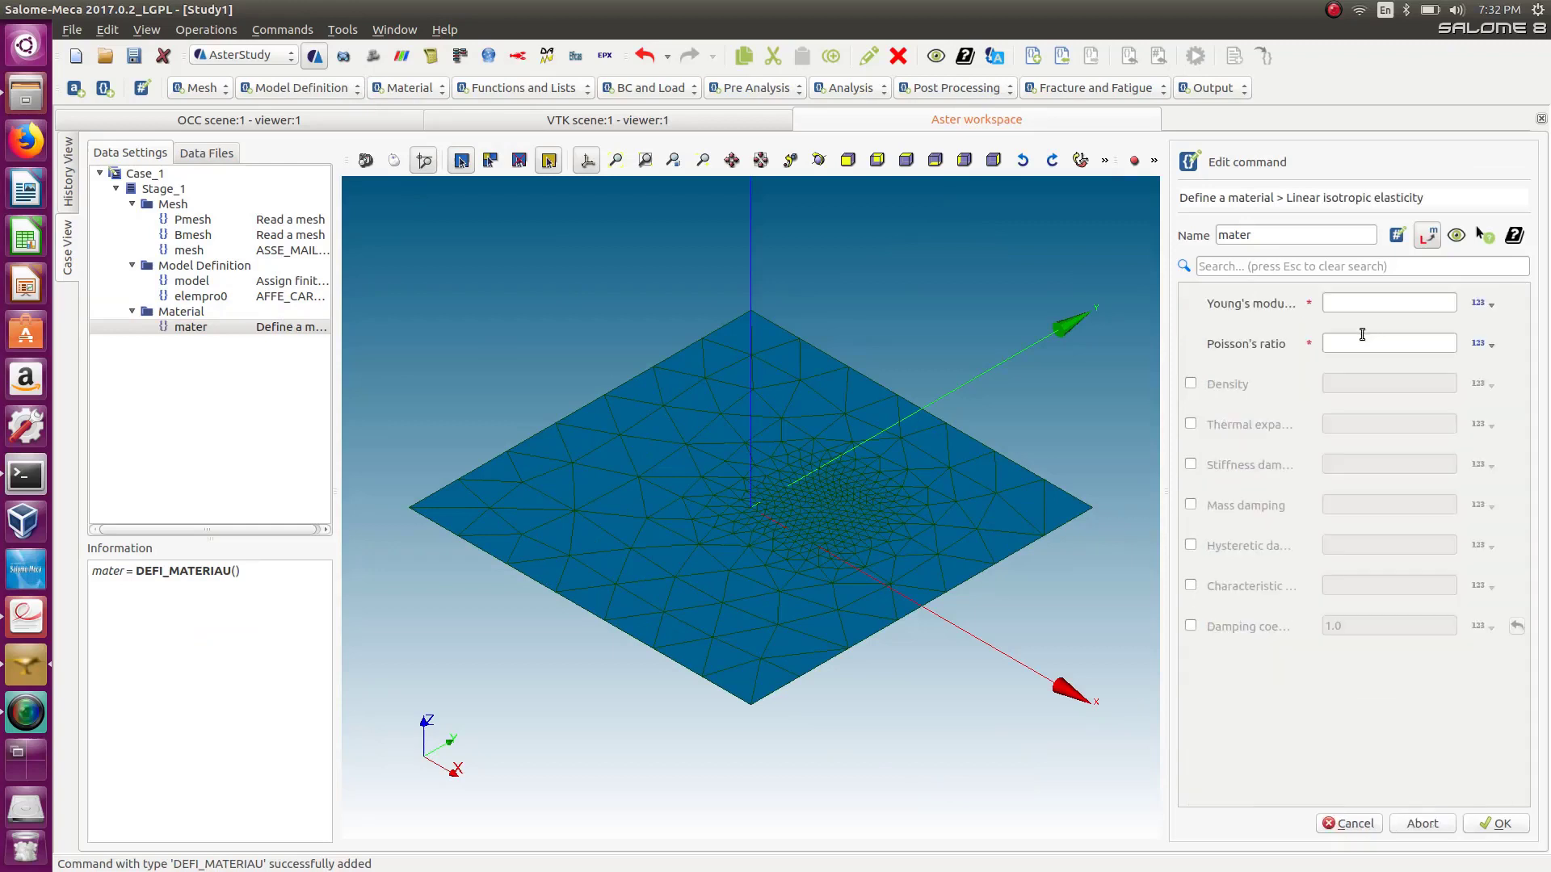
left_click(1341, 303)
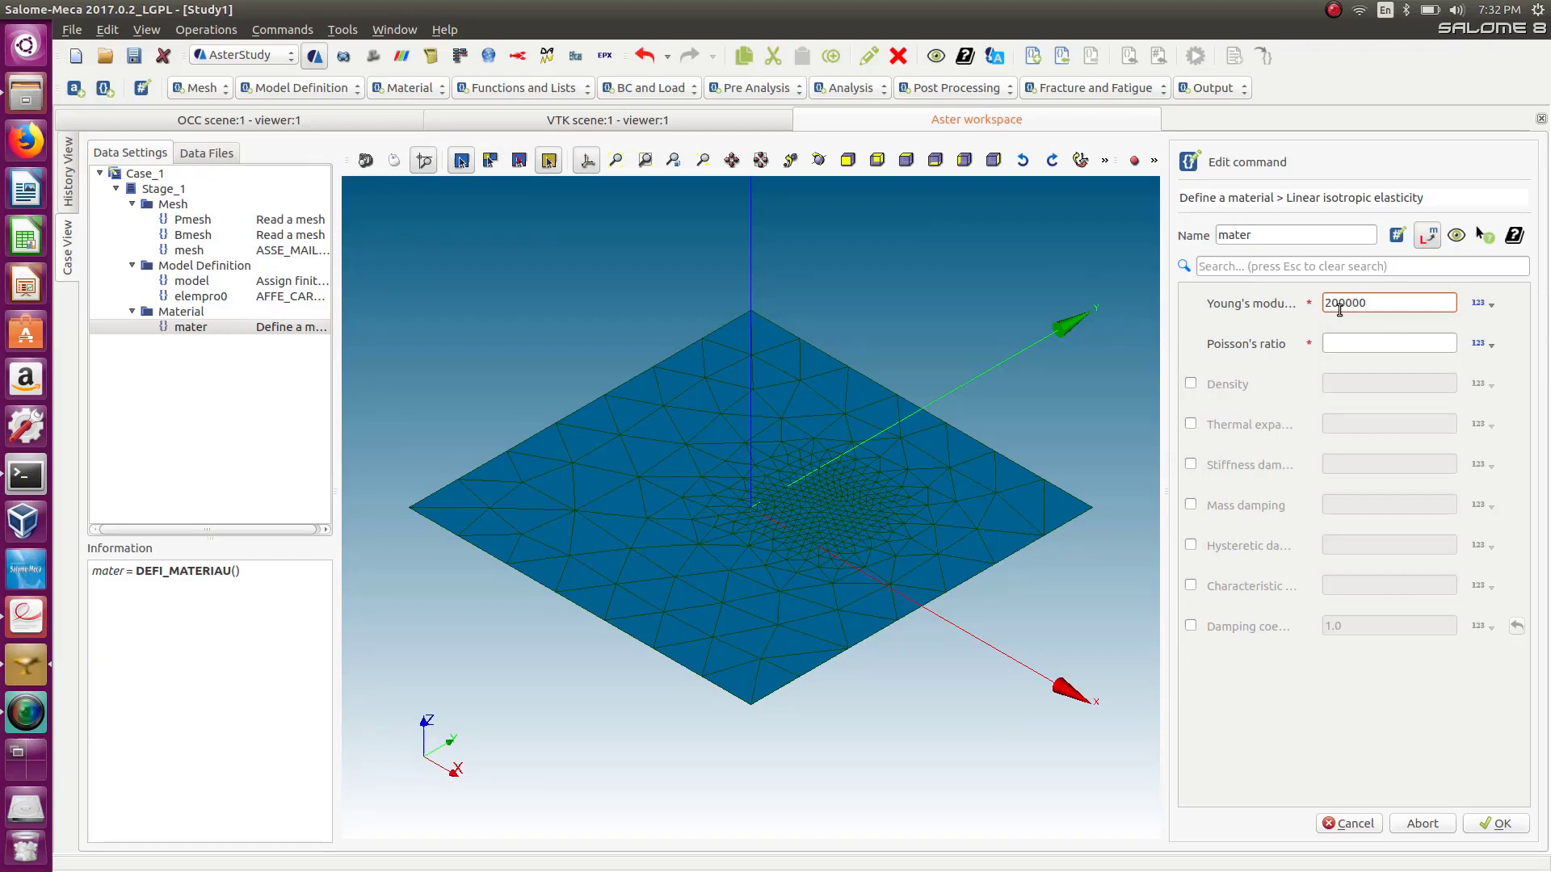
left_click(1345, 350)
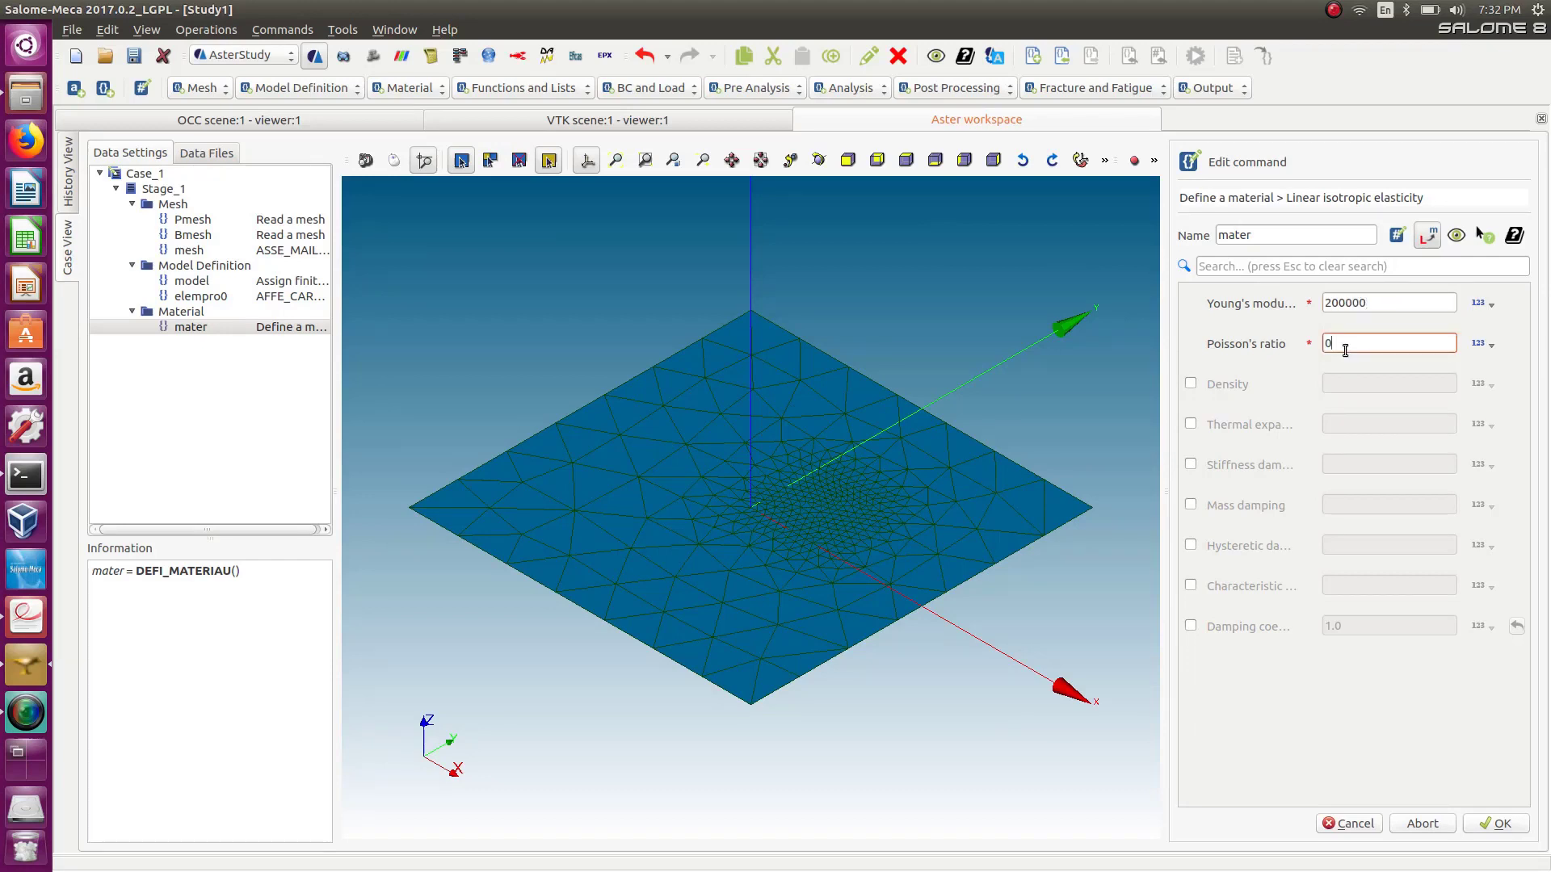
type("0.3")
Name the new material steel and store its definition.
double_click(1265, 236)
type("steel")
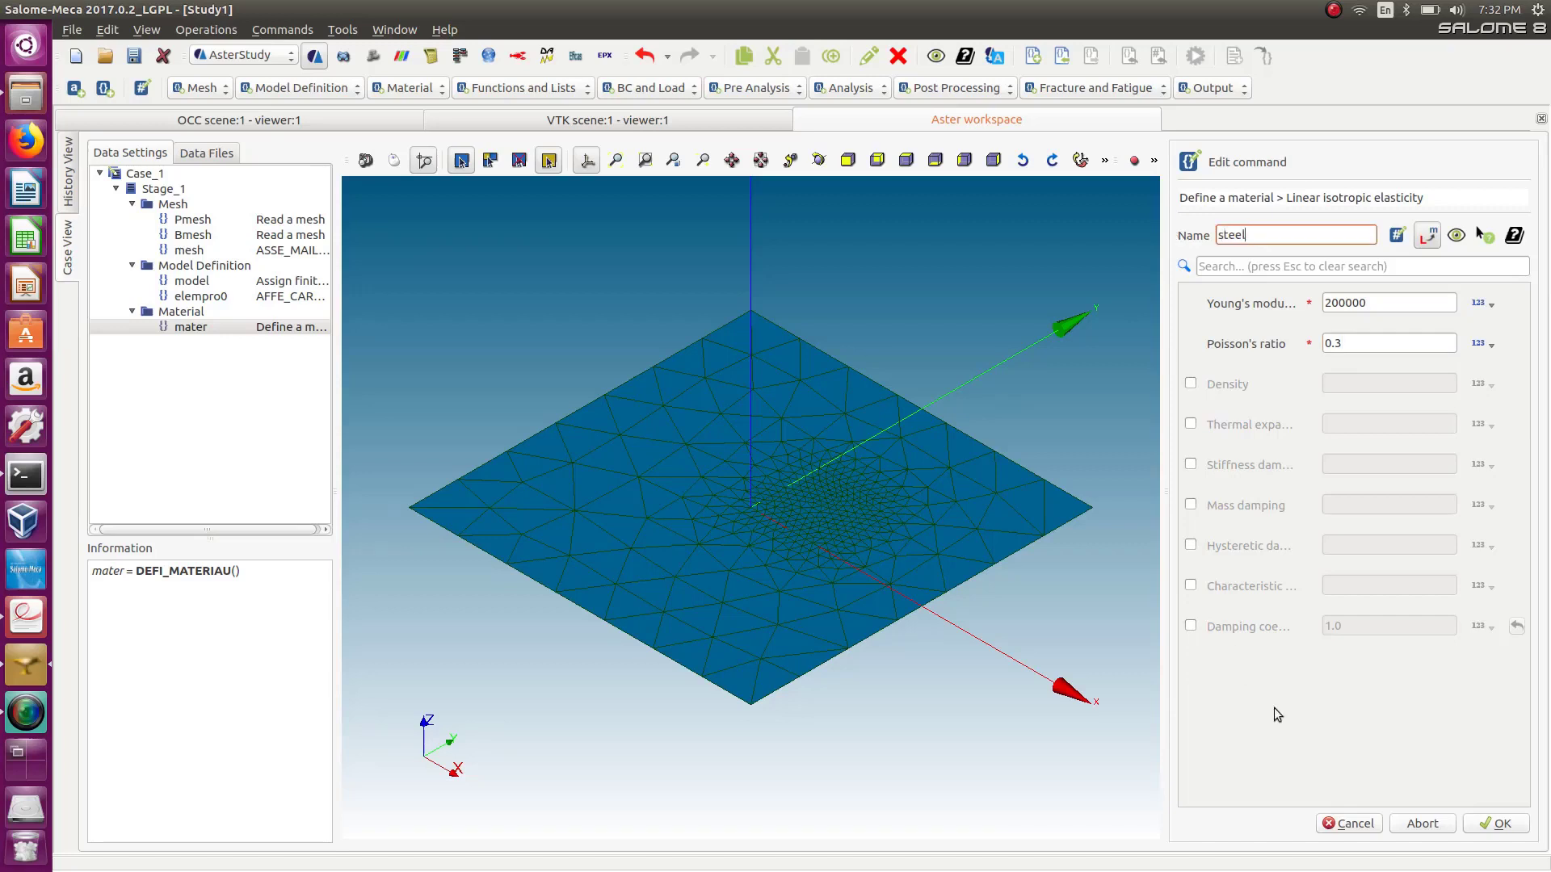
left_click(1496, 825)
left_click(1496, 824)
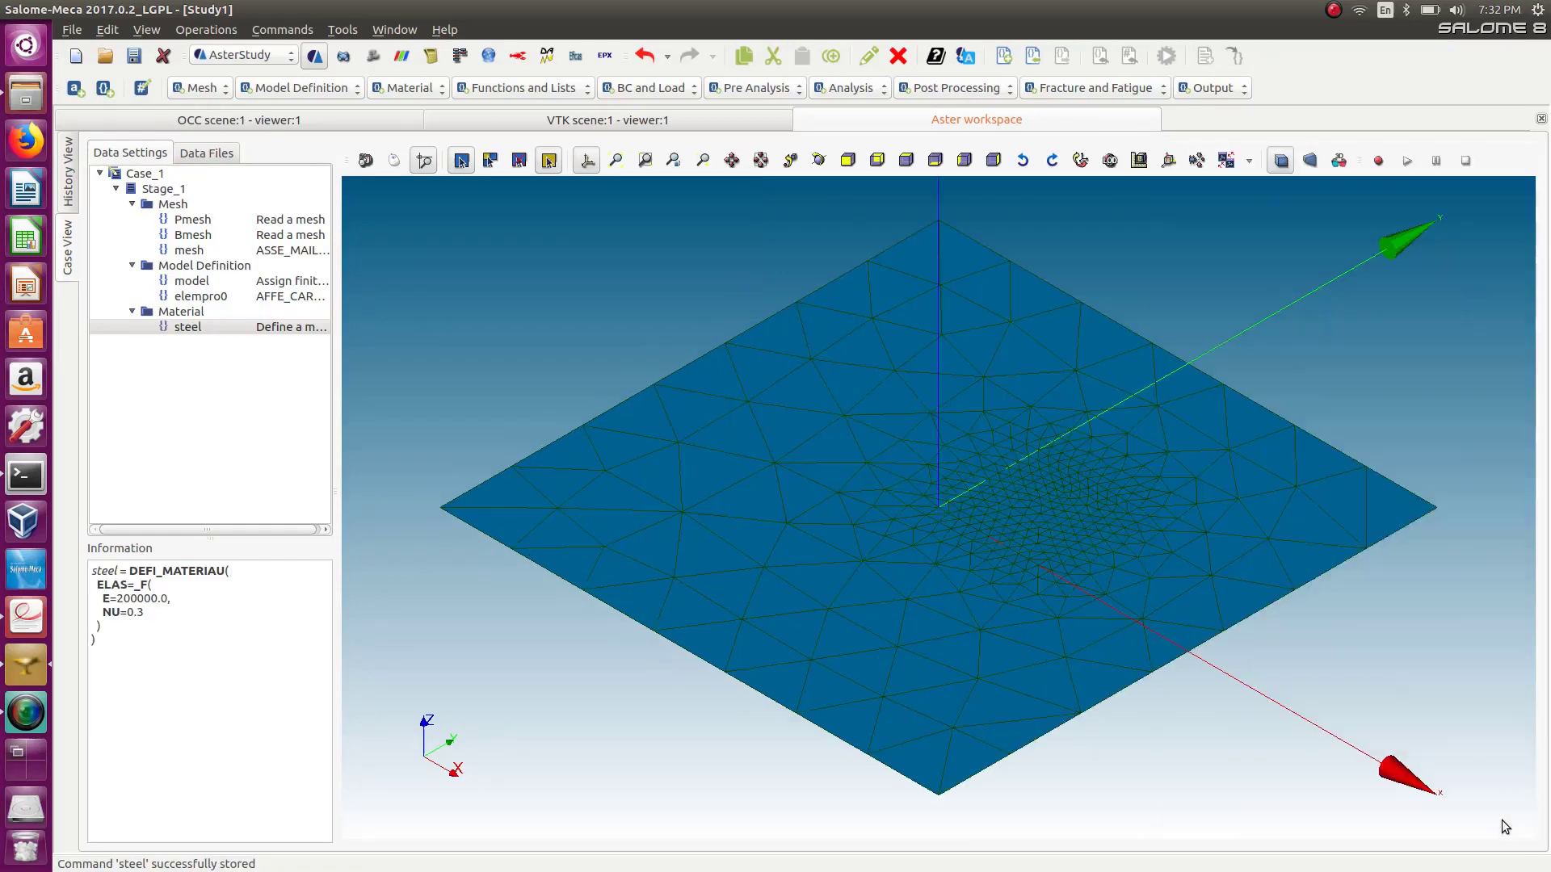
Create a material assignment command and base it on the existing finite element model.
left_click(413, 89)
left_click(417, 104)
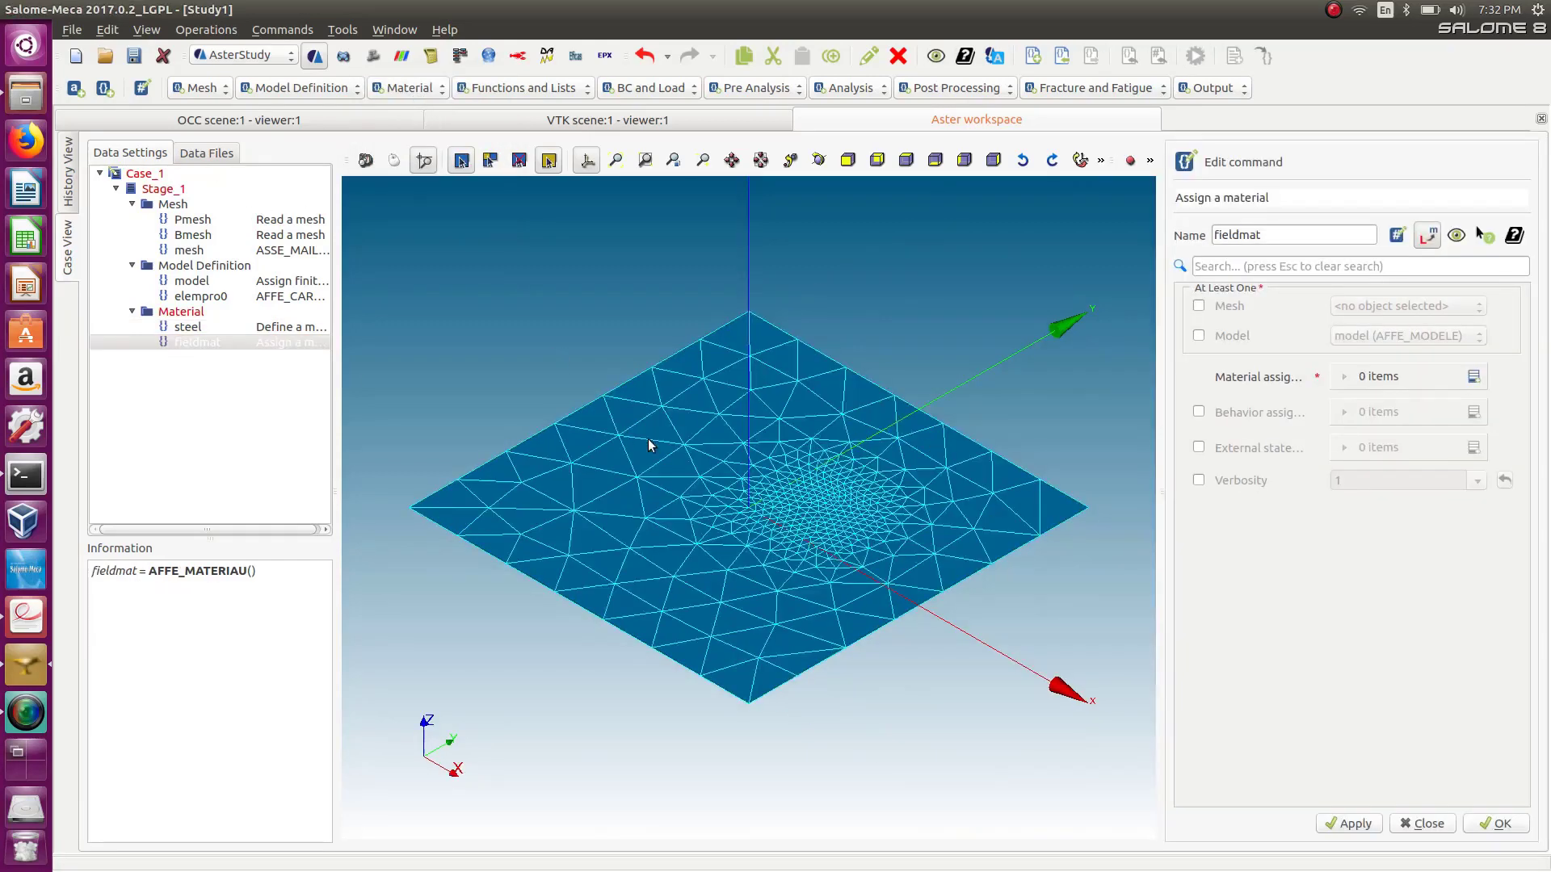
left_click(1200, 336)
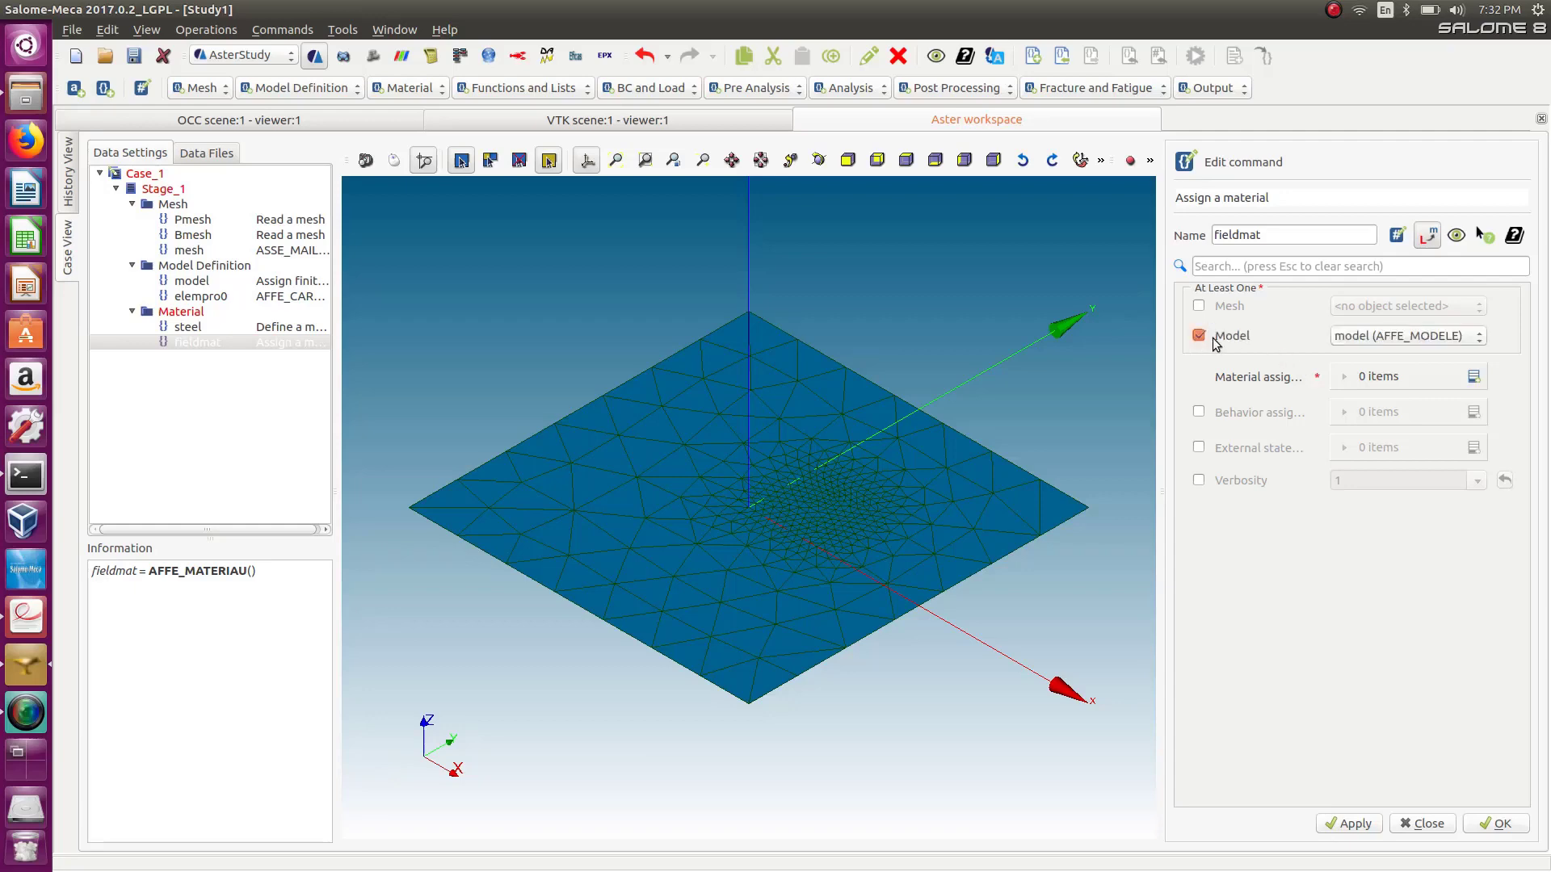
left_click(1373, 336)
left_click(1370, 334)
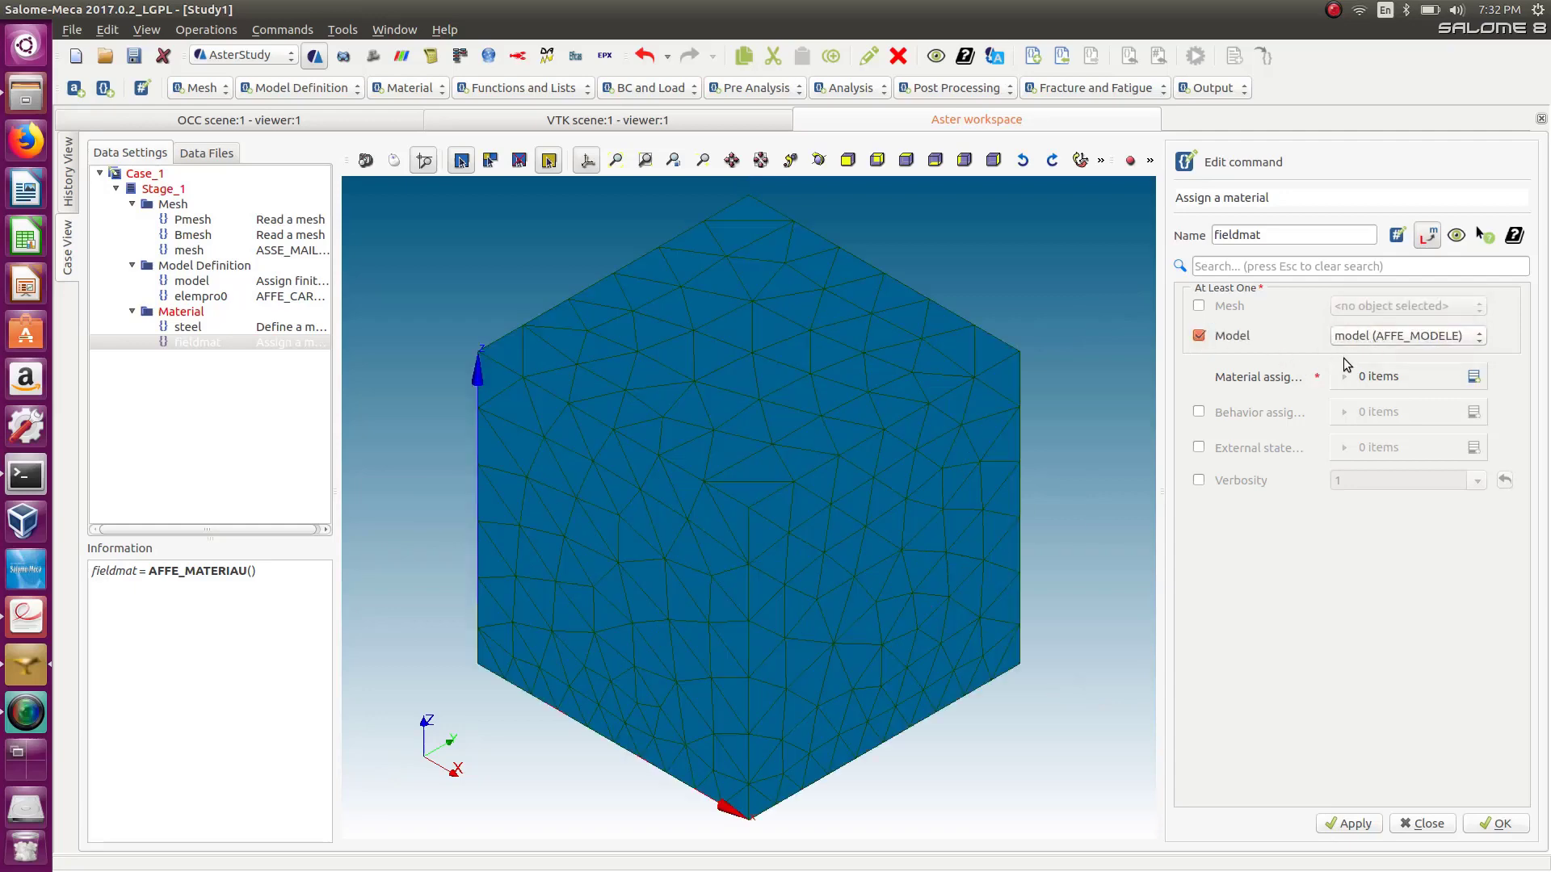
Add a material assignment entry that applies steel everywhere, and store the command.
left_click(1472, 376)
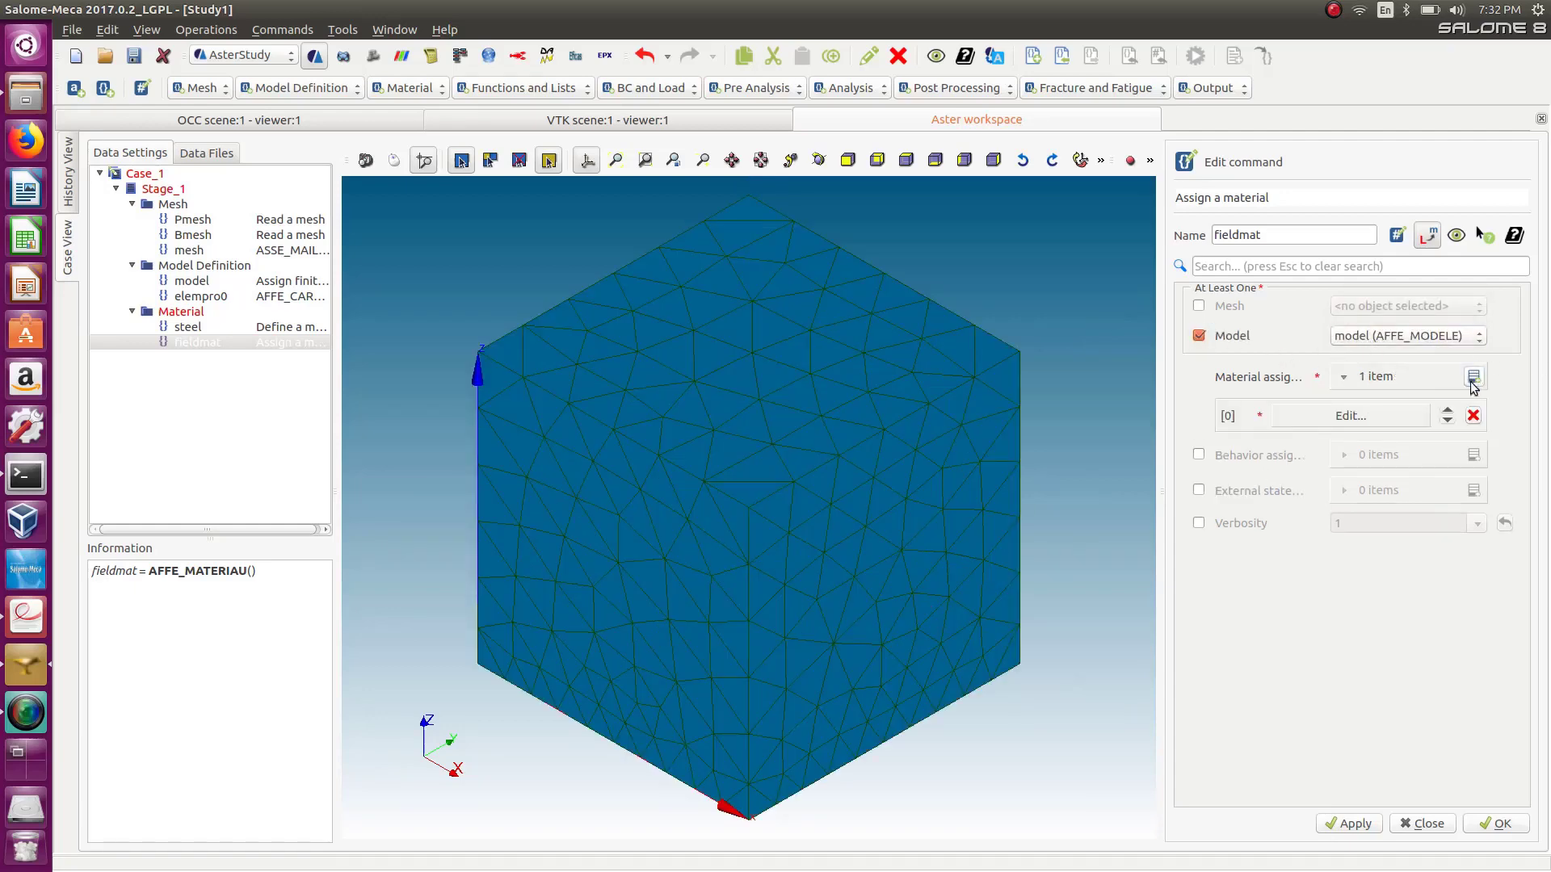
left_click(1399, 415)
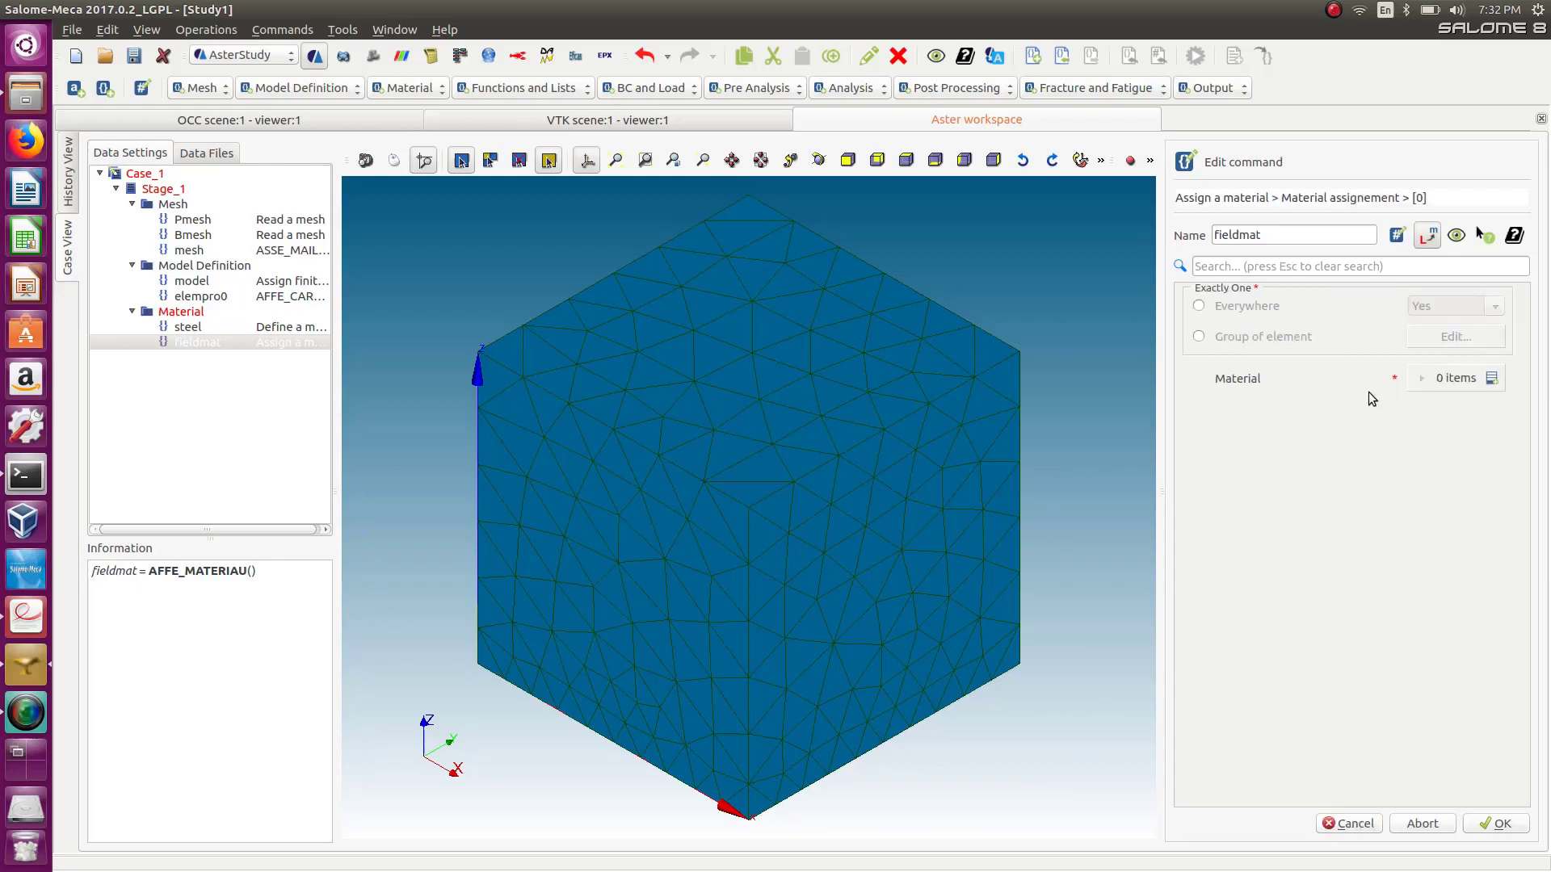
left_click(1199, 307)
left_click(1491, 378)
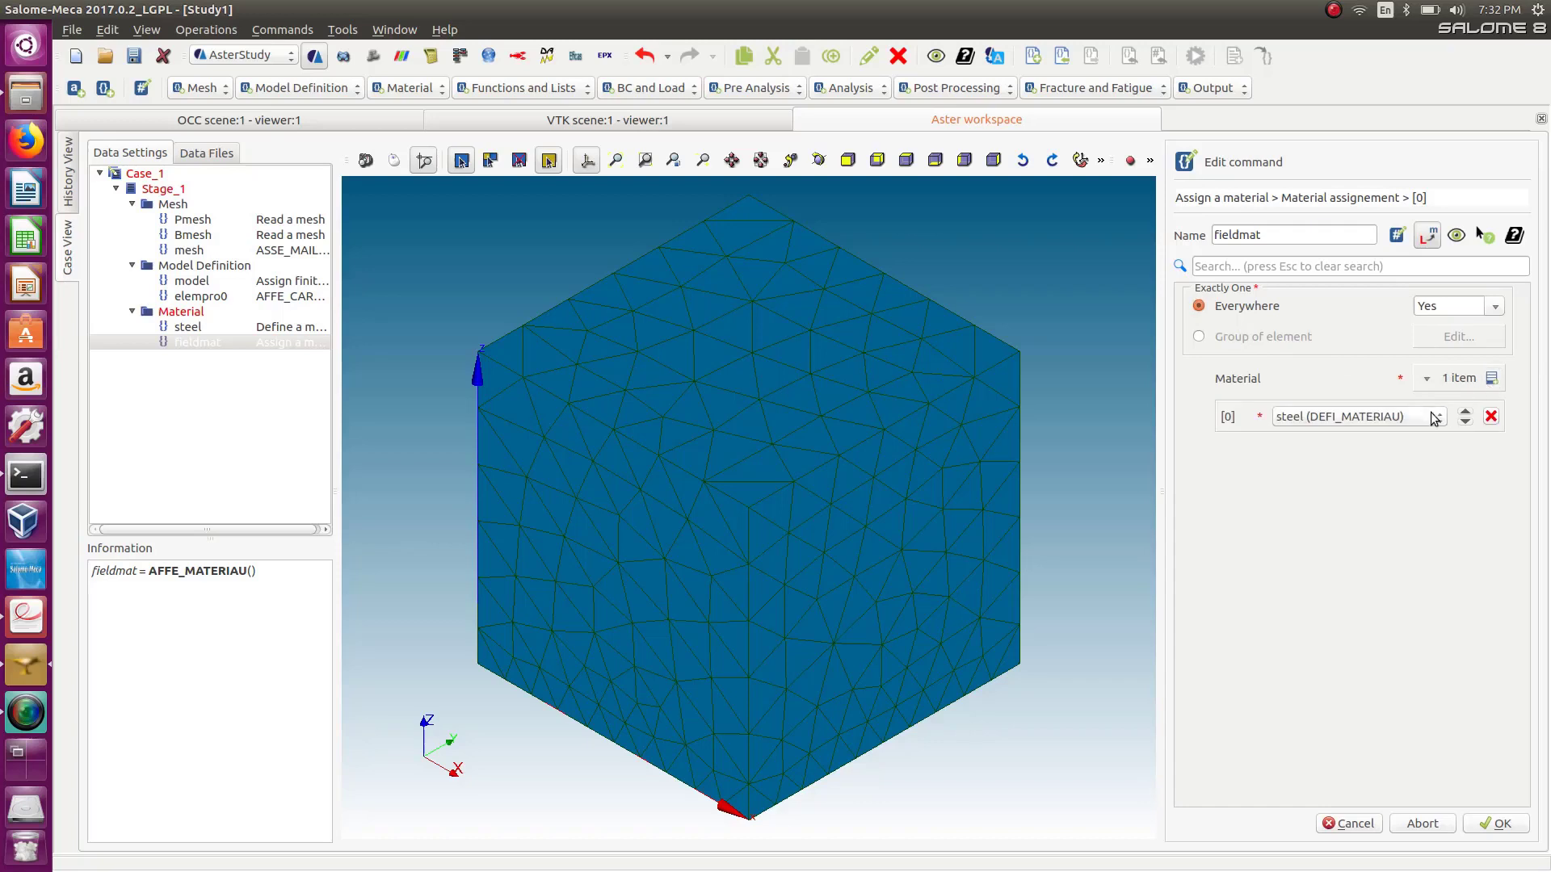
left_click(1497, 824)
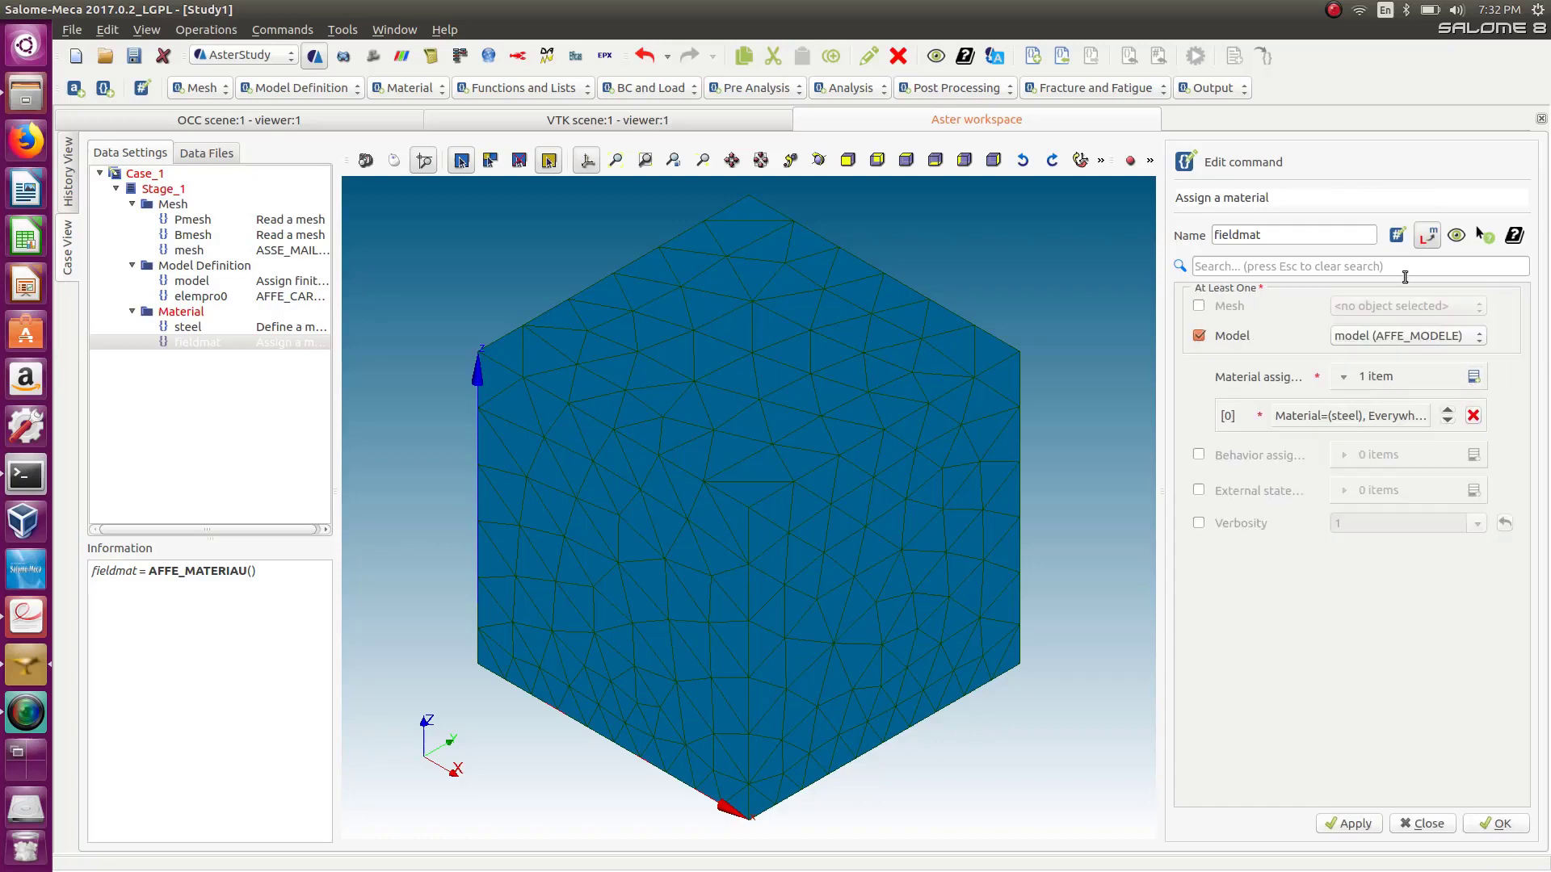
left_click(1334, 11)
left_click(1407, 29)
left_click(1493, 826)
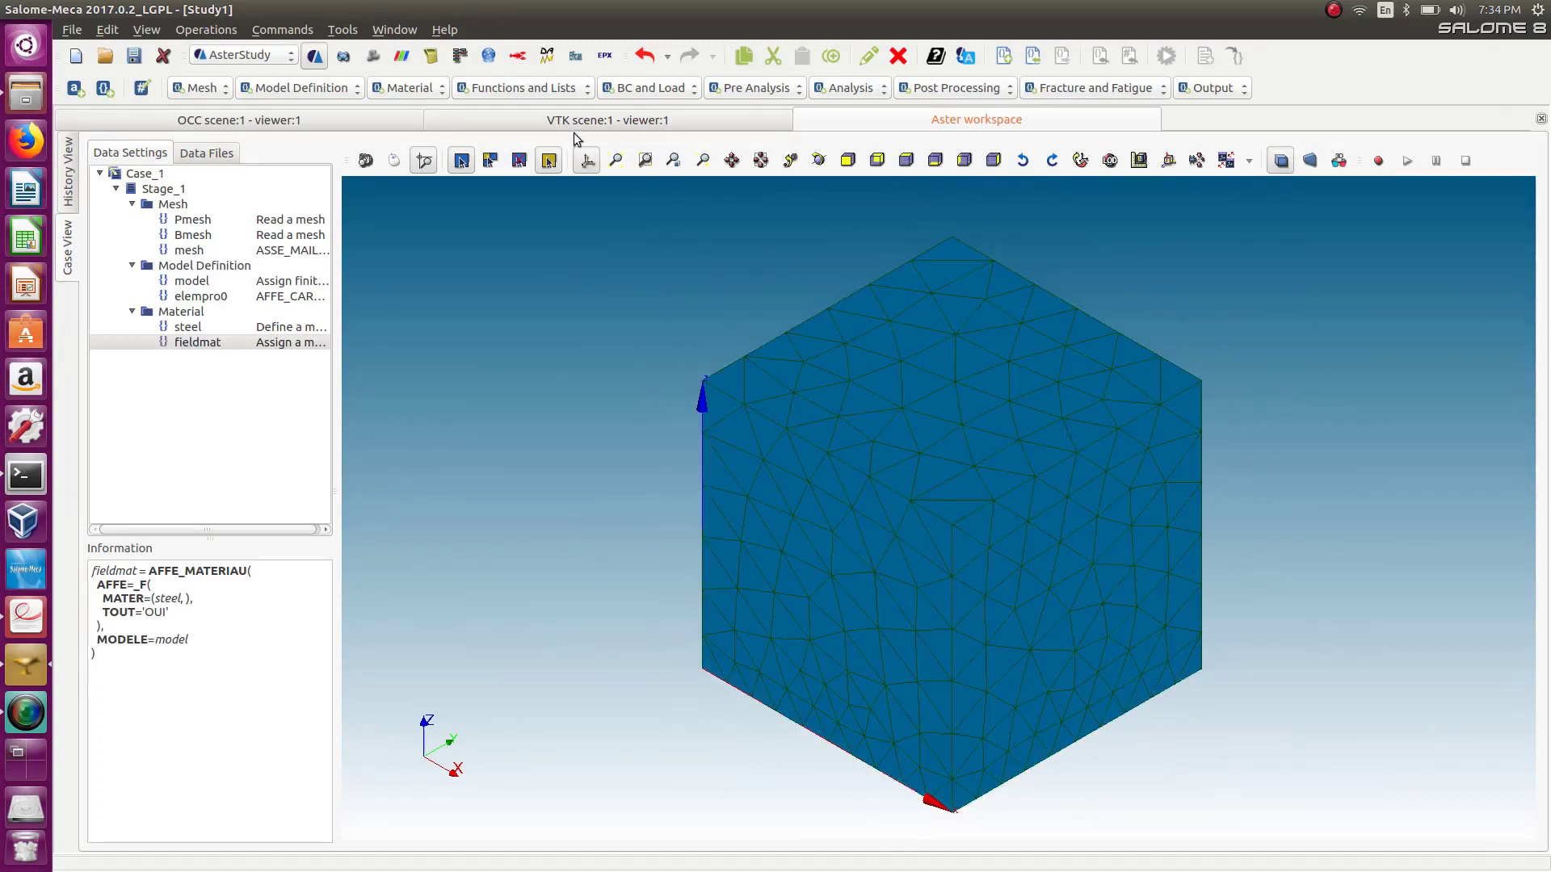
Create an Assign mechanical load command and set its model to model (AFFE_MODELE).
left_click(628, 89)
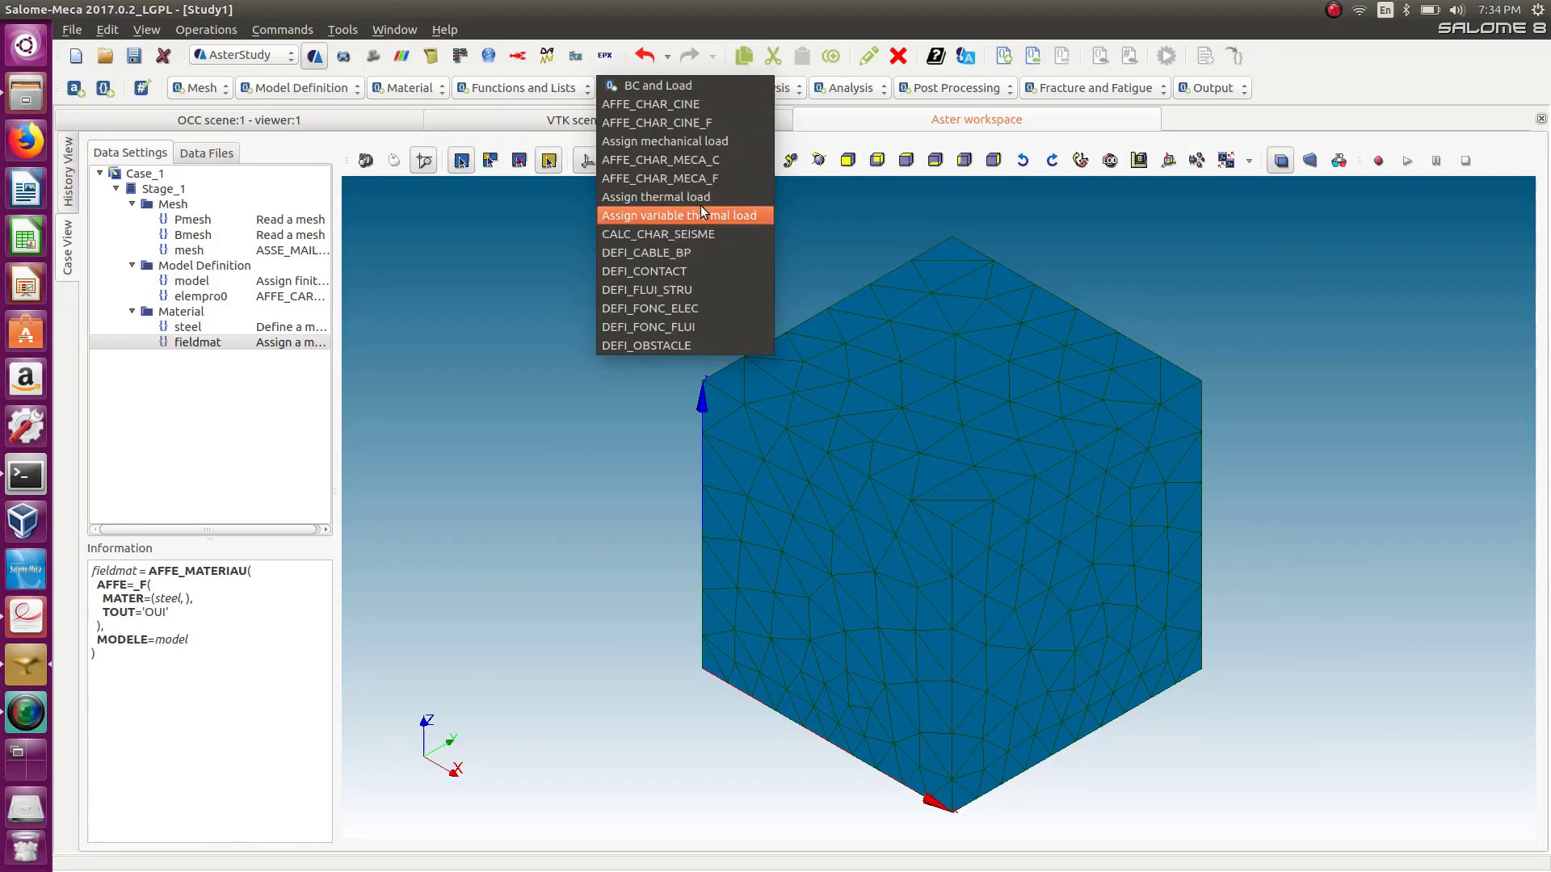
left_click(687, 142)
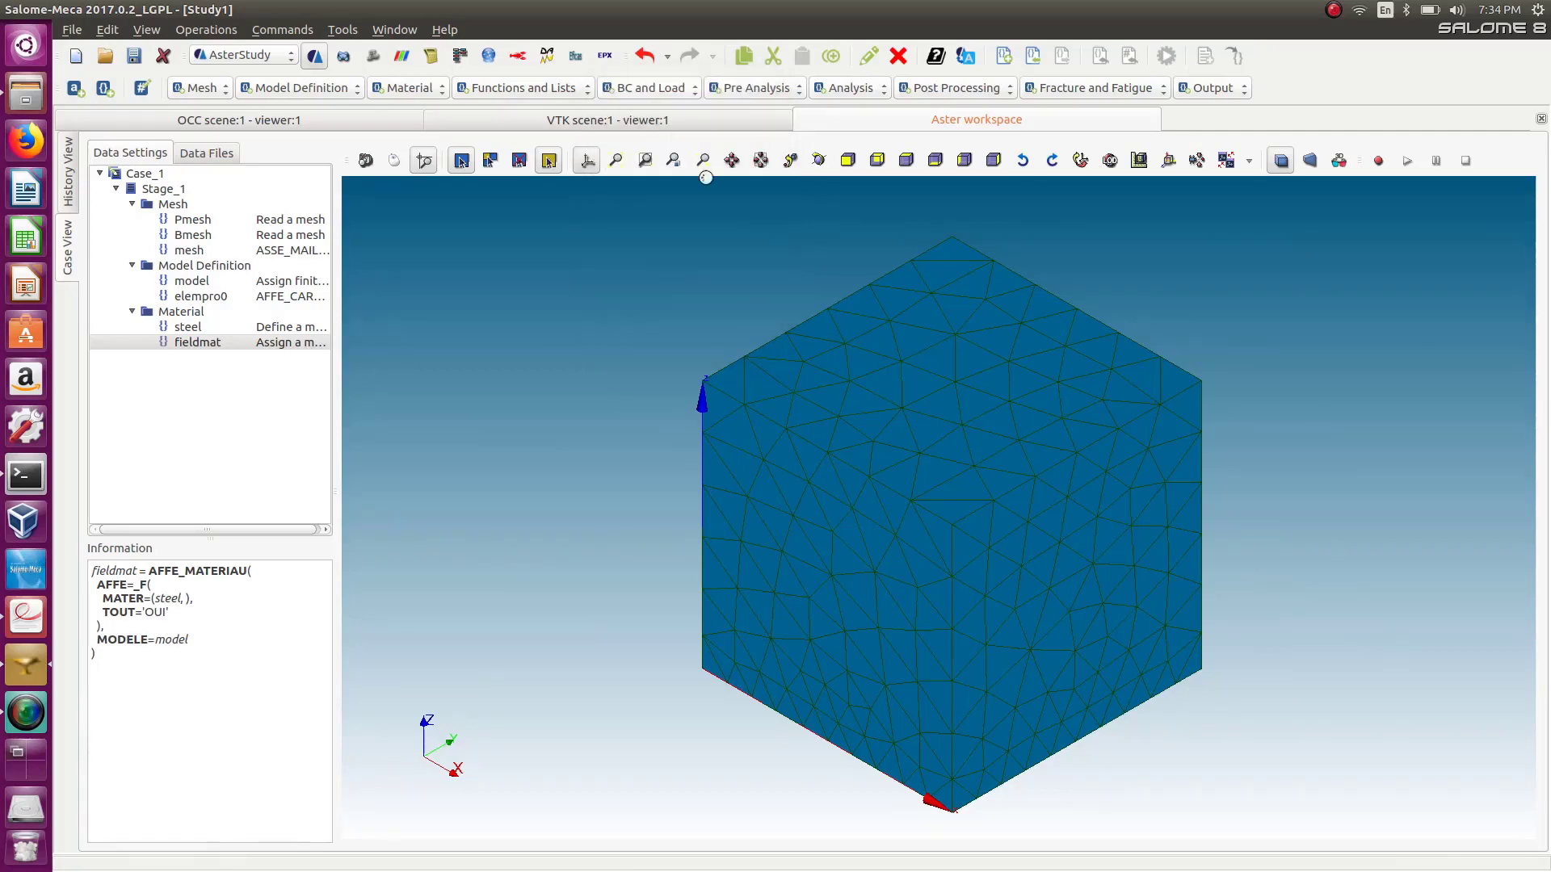
scroll(861, 512, "down", 3)
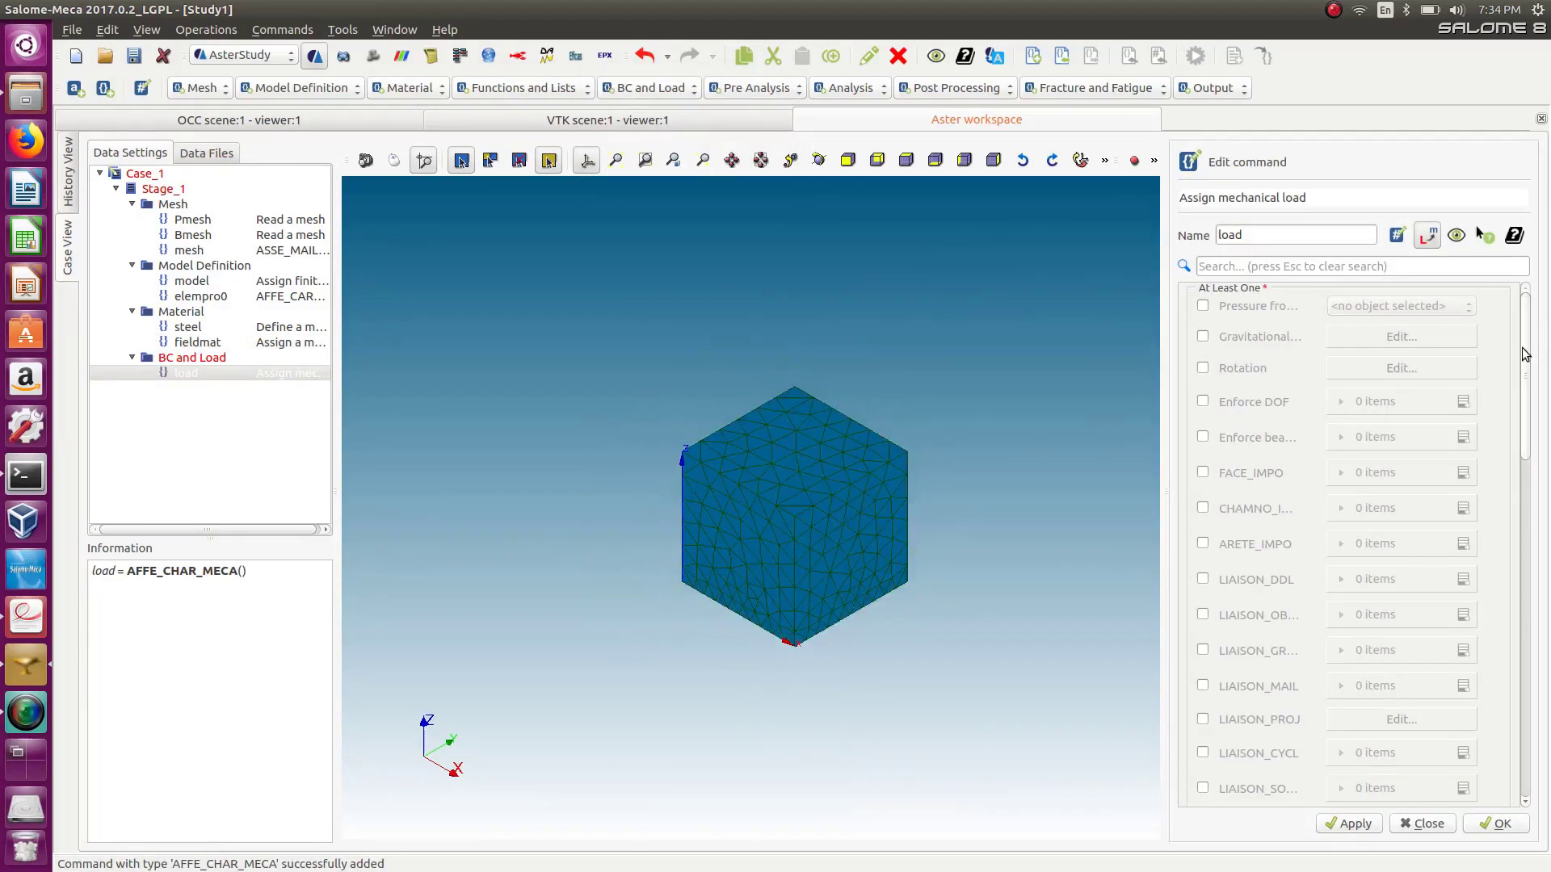
left_click_drag(1525, 371, 1514, 775)
left_click(1438, 733)
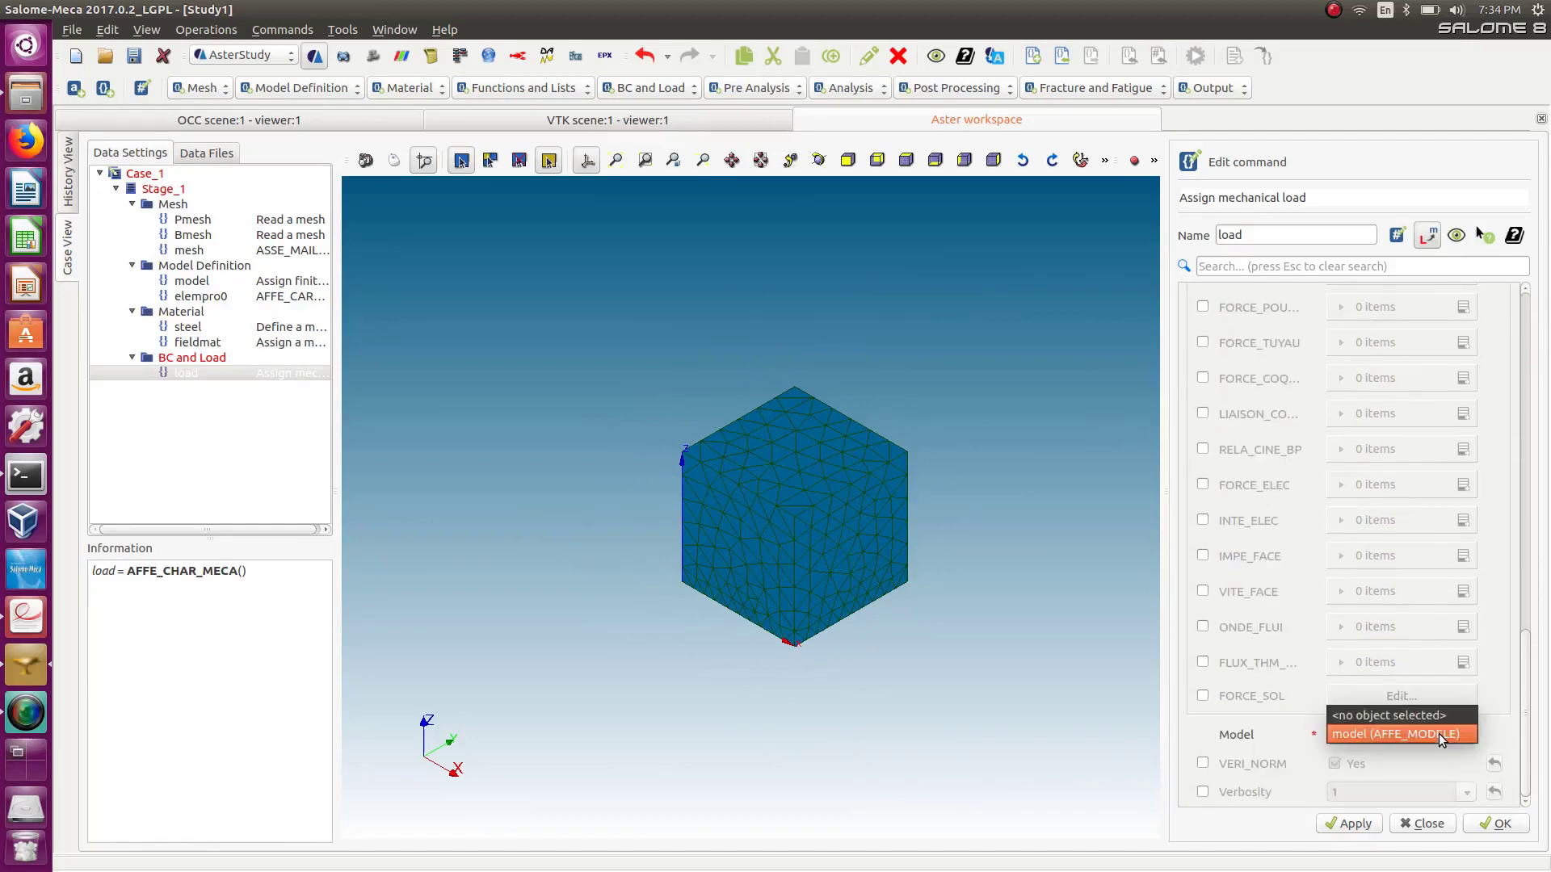
left_click(1427, 734)
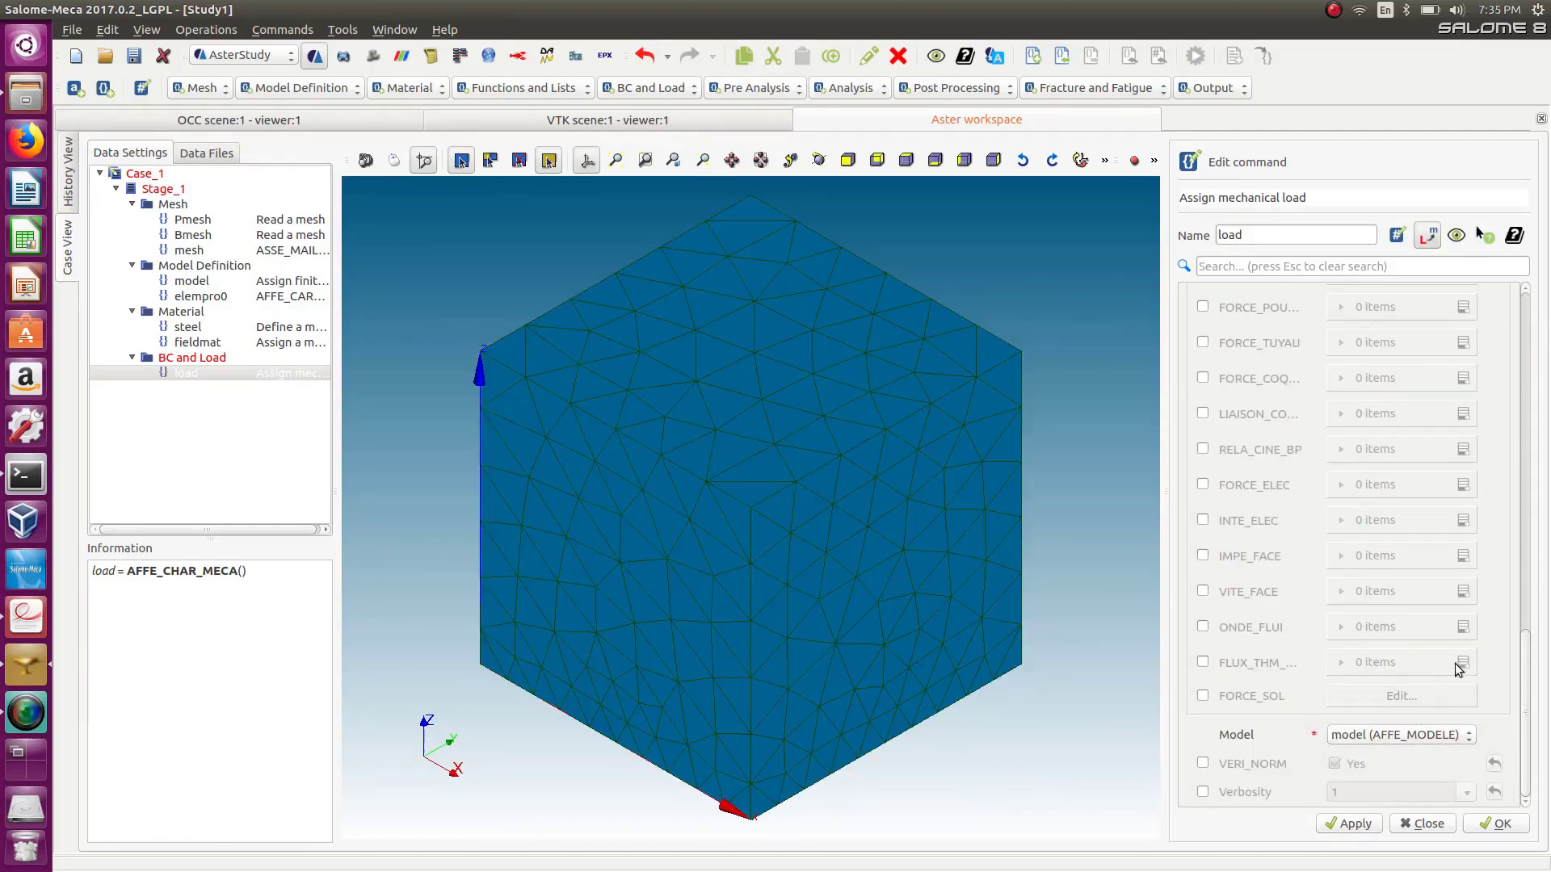
Add an Enforce DOF entry to the load and apply it to the face-edges element group of Pmesh.
left_click_drag(1527, 687, 1524, 307)
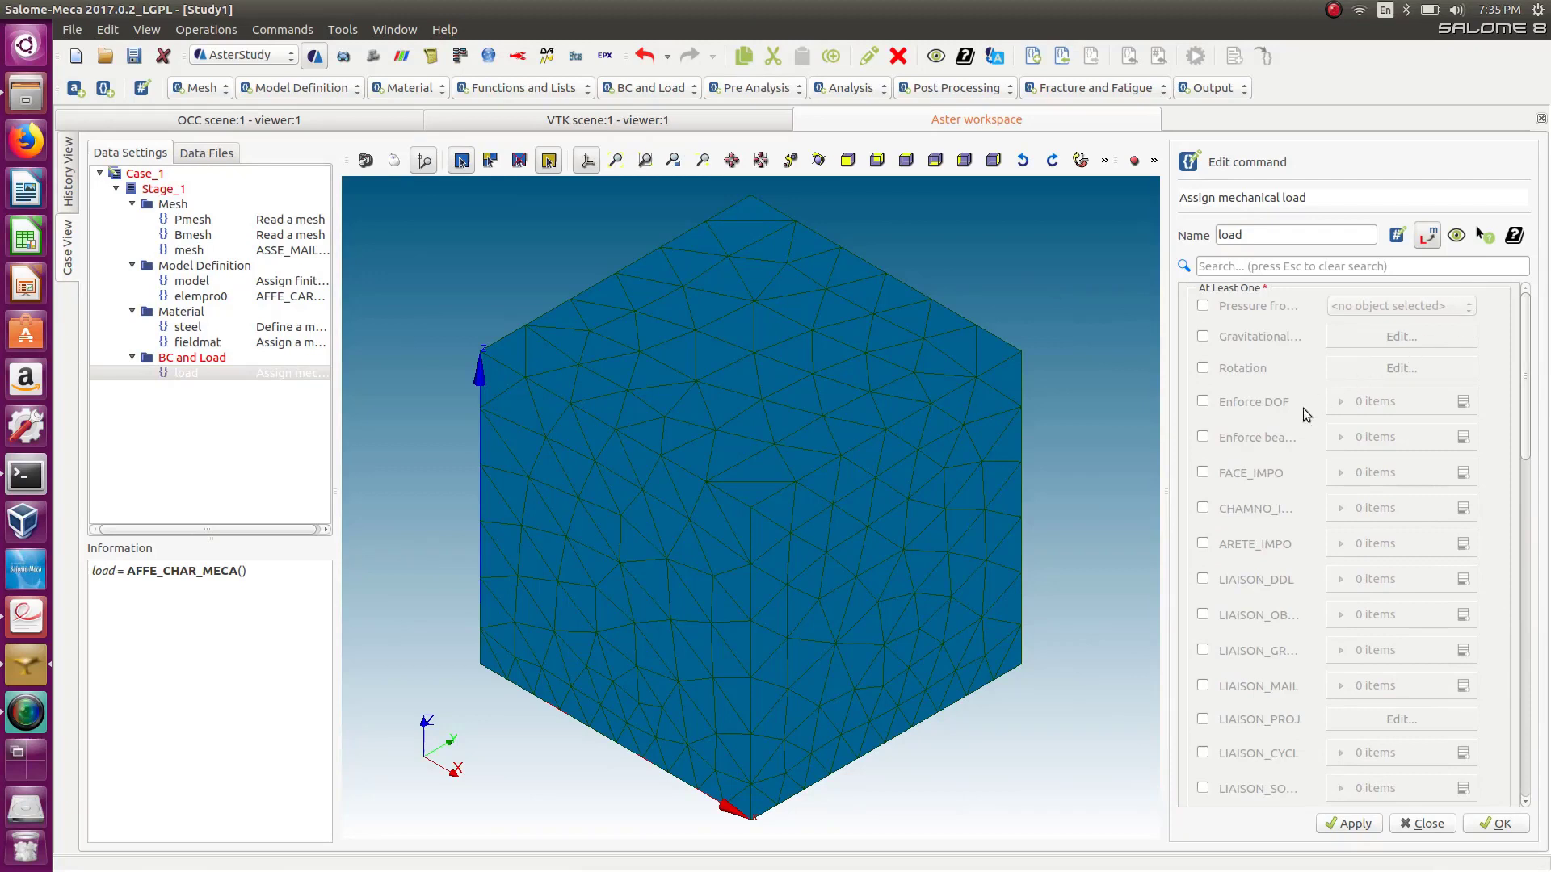
left_click(1204, 403)
left_click(1464, 407)
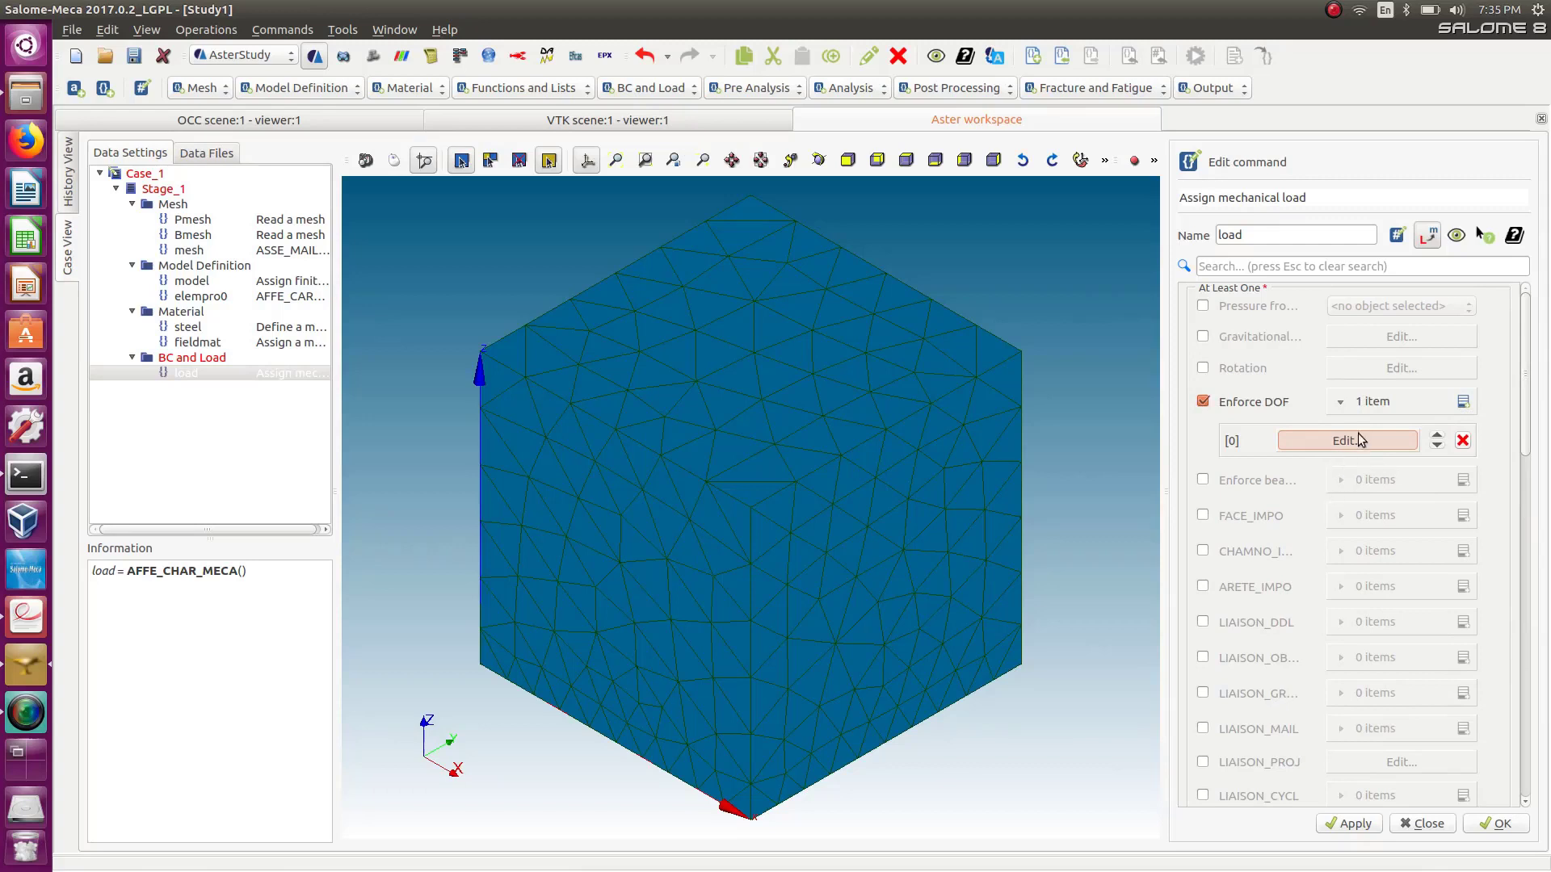
left_click(1331, 443)
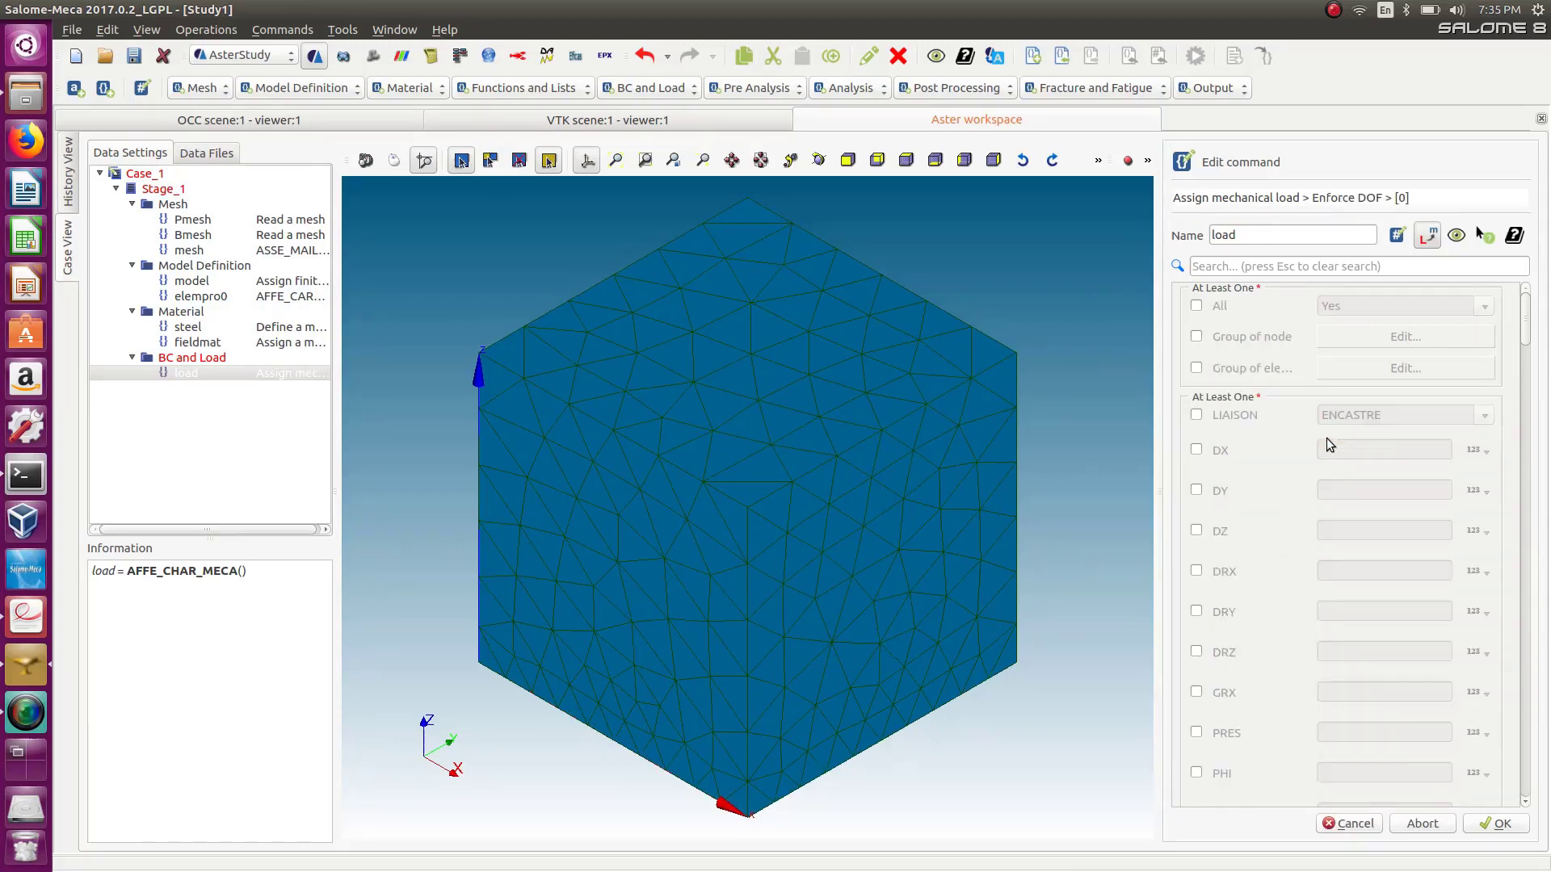
left_click(1196, 368)
left_click(1441, 371)
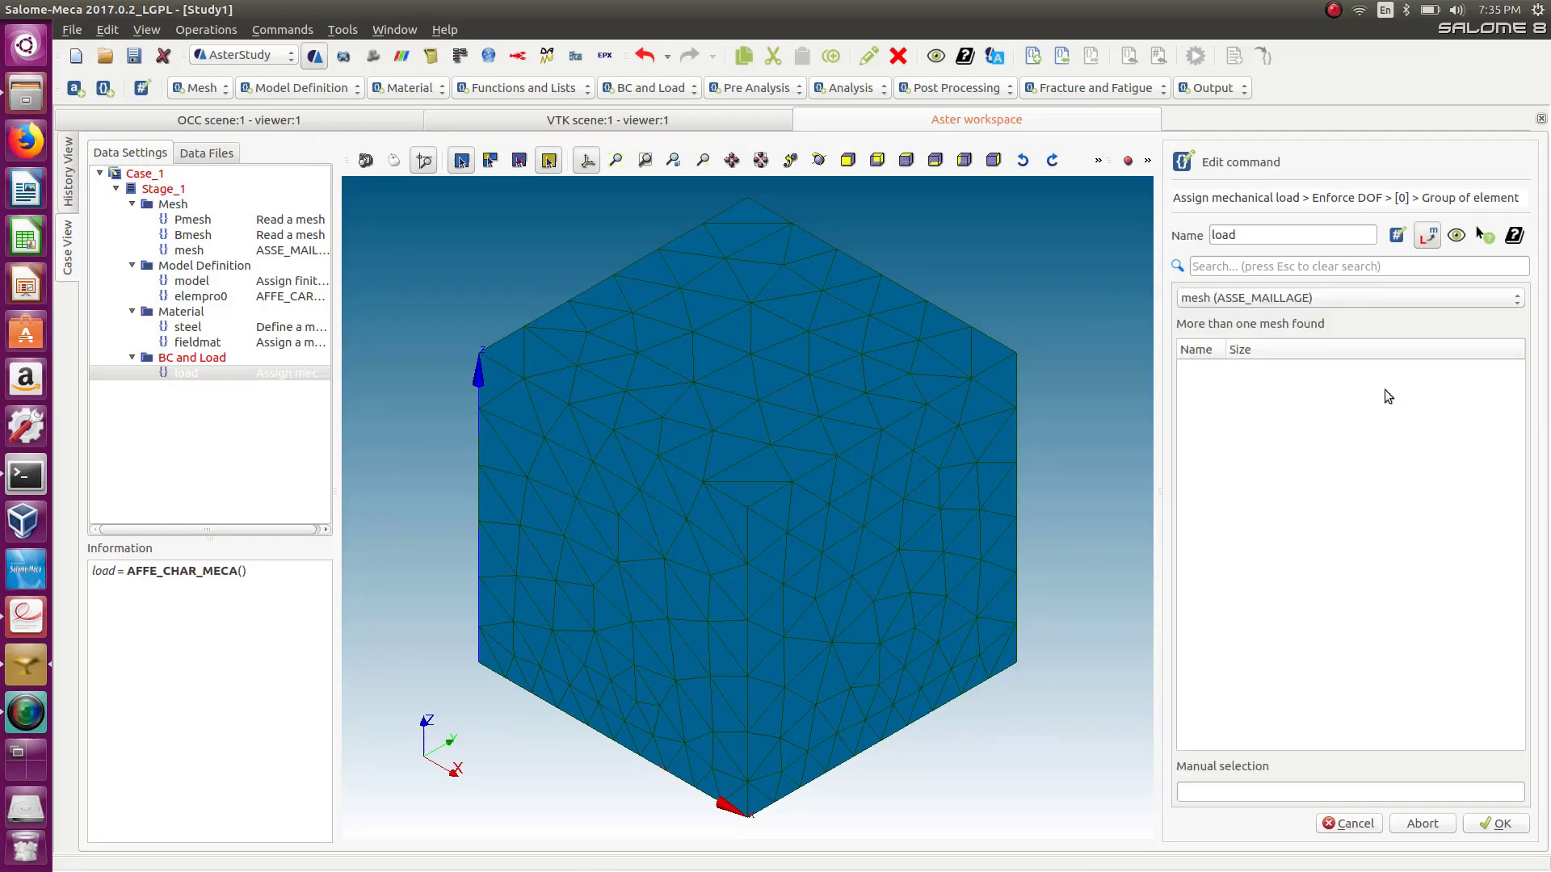
left_click(1288, 296)
left_click(1296, 332)
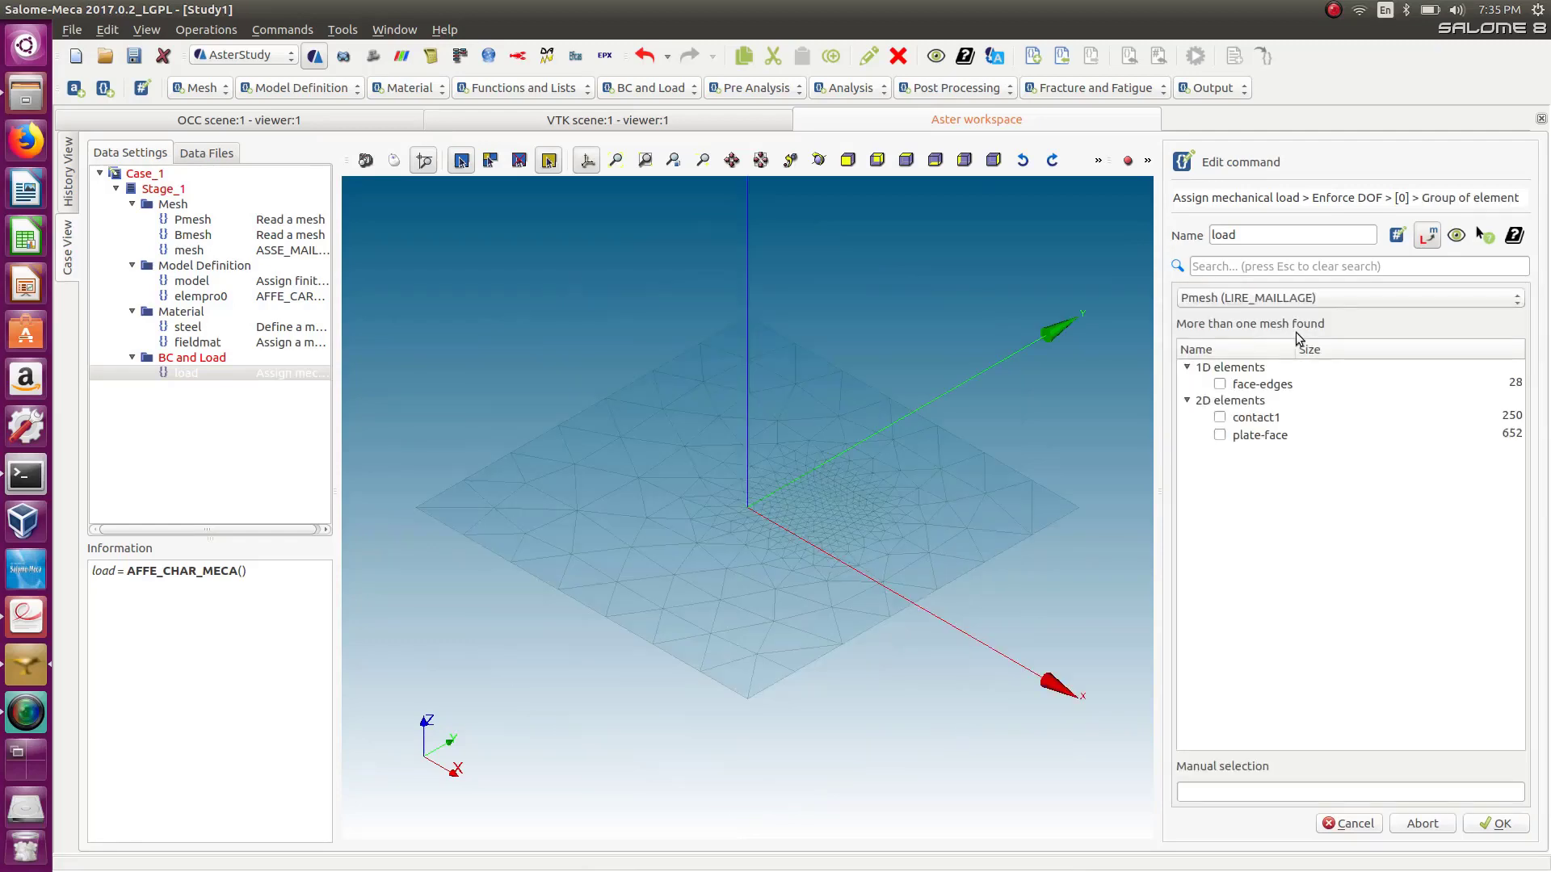
left_click(1220, 385)
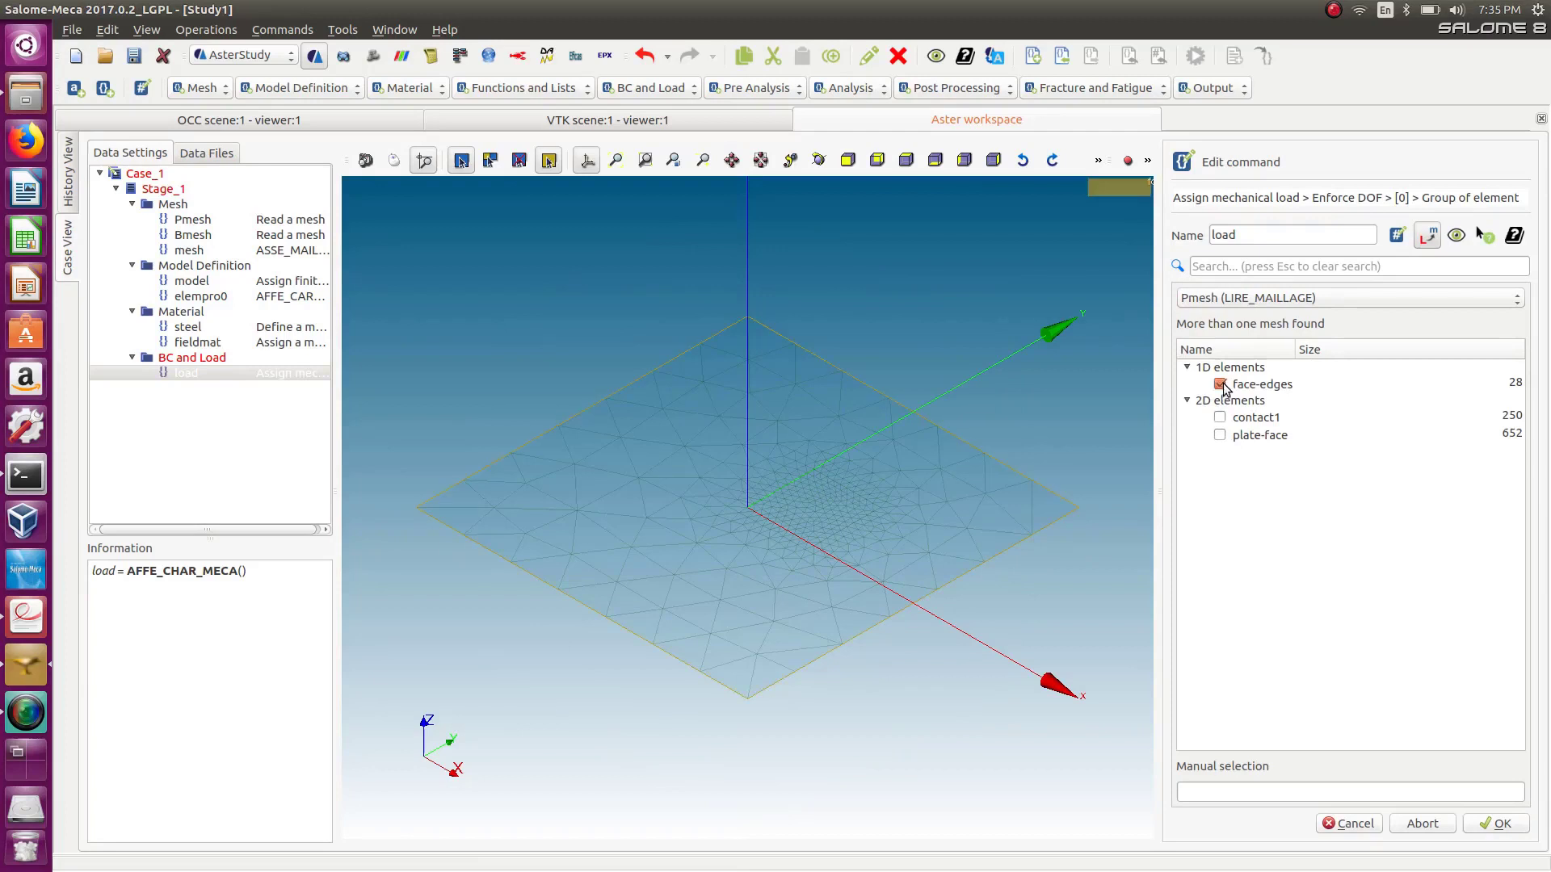
left_click(1499, 823)
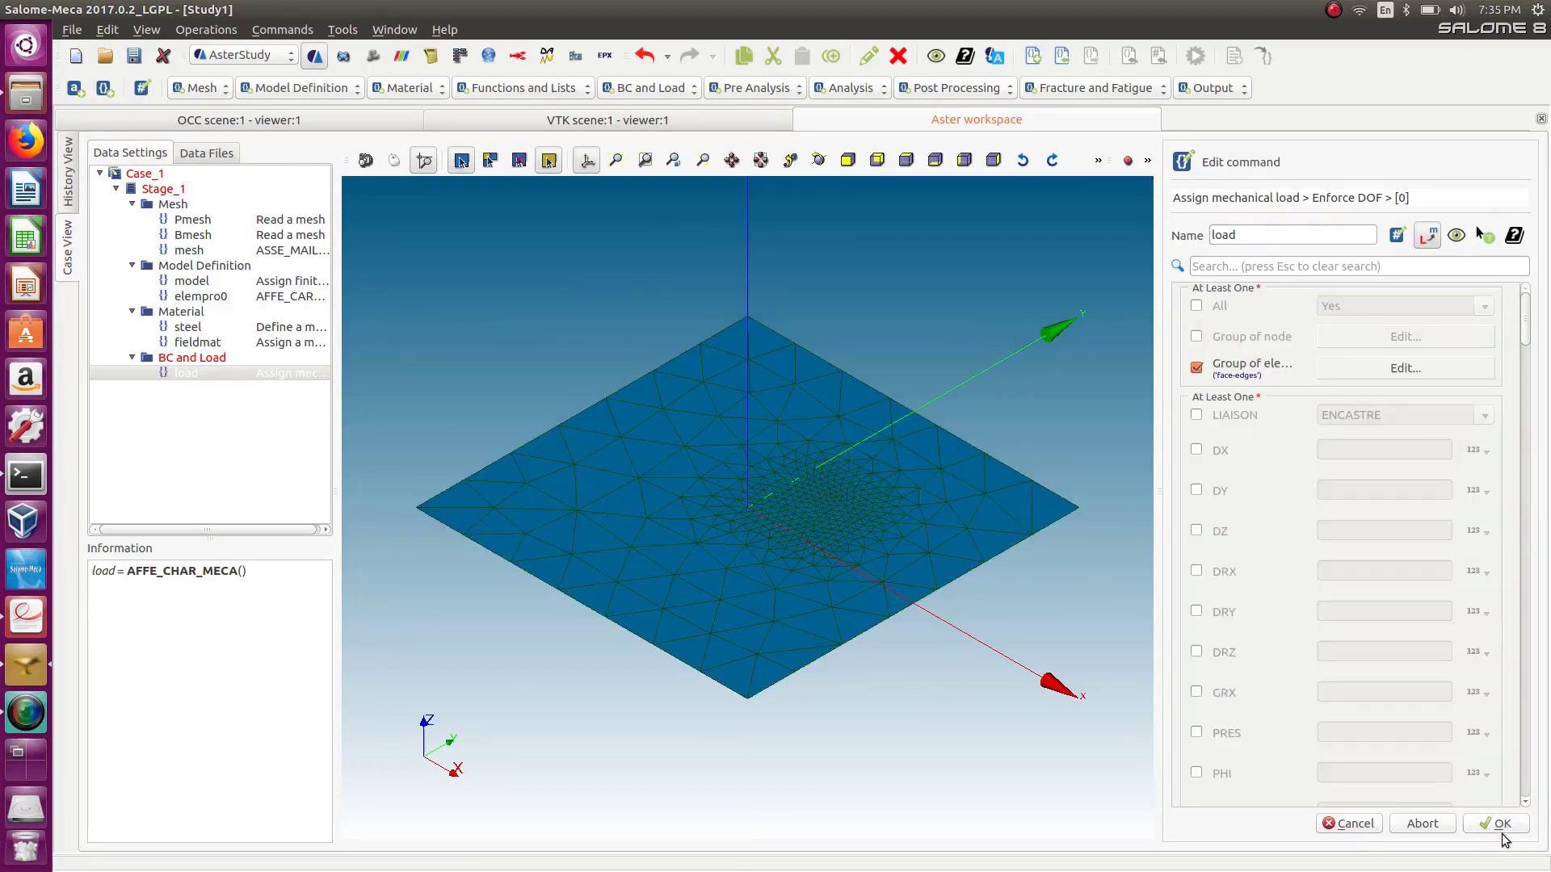
Constrain DX, DY, DZ, DRX, DRY and DRZ of the face-edges group to 0 and accept the Enforce DOF entry.
left_click(1196, 452)
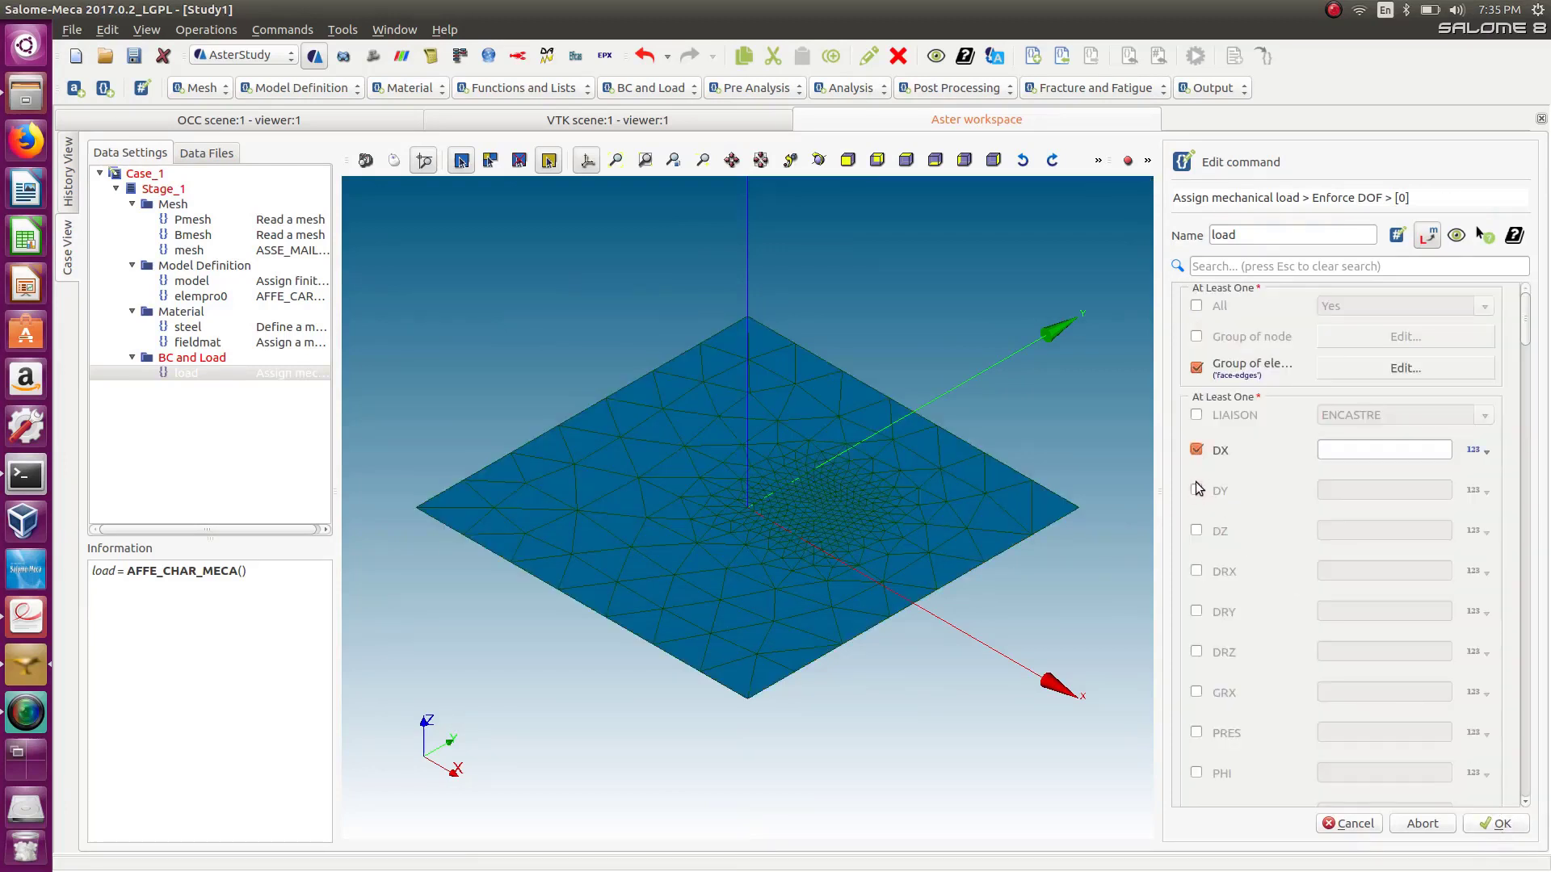
left_click(1198, 531)
left_click(1197, 571)
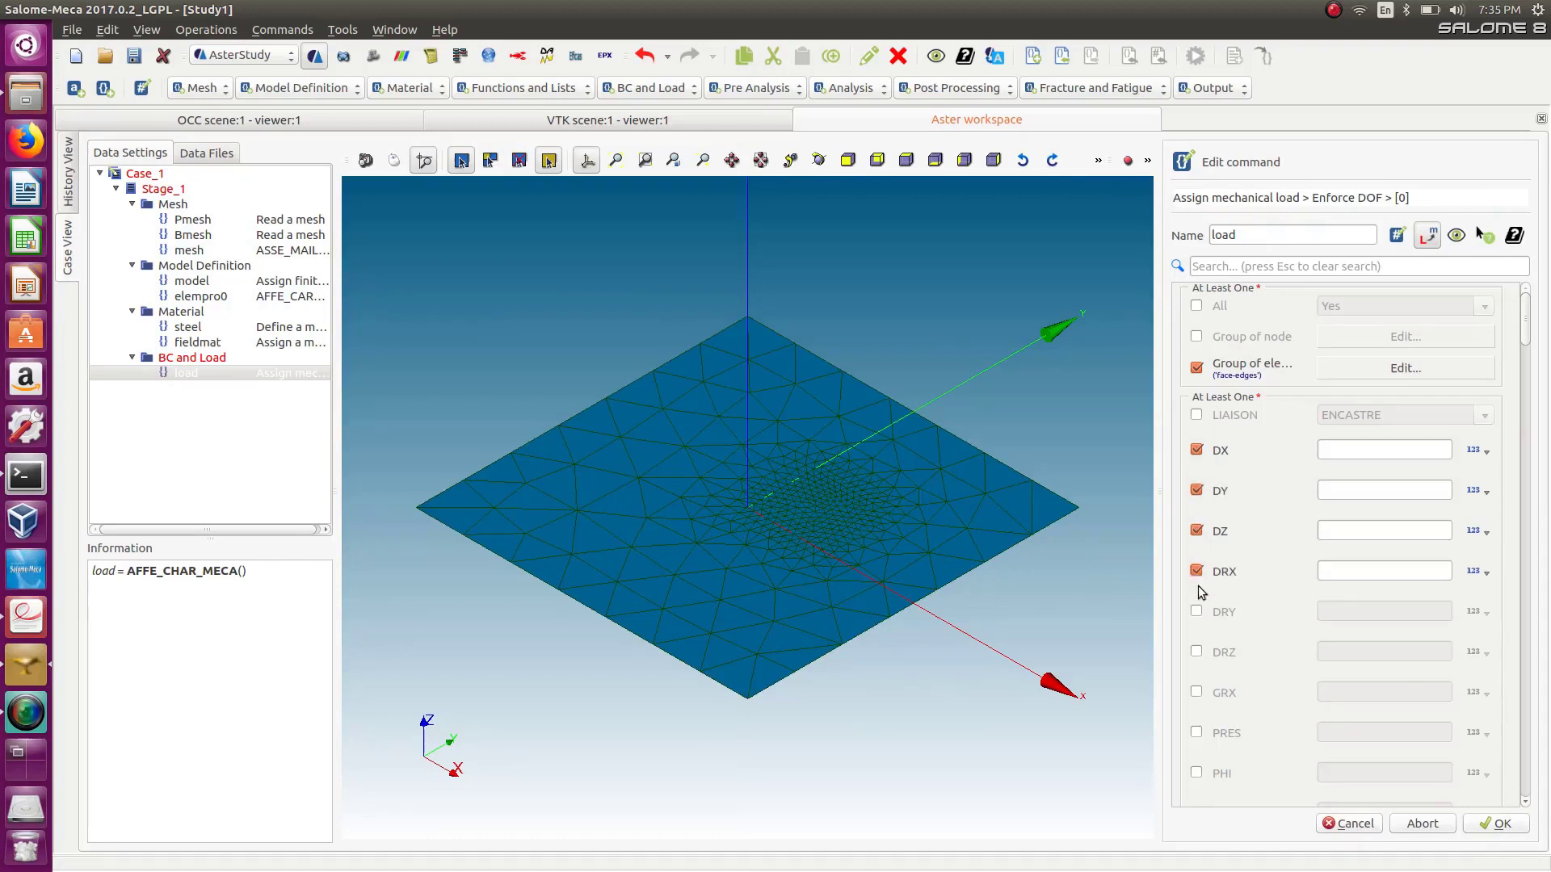
left_click(1196, 612)
left_click(1196, 652)
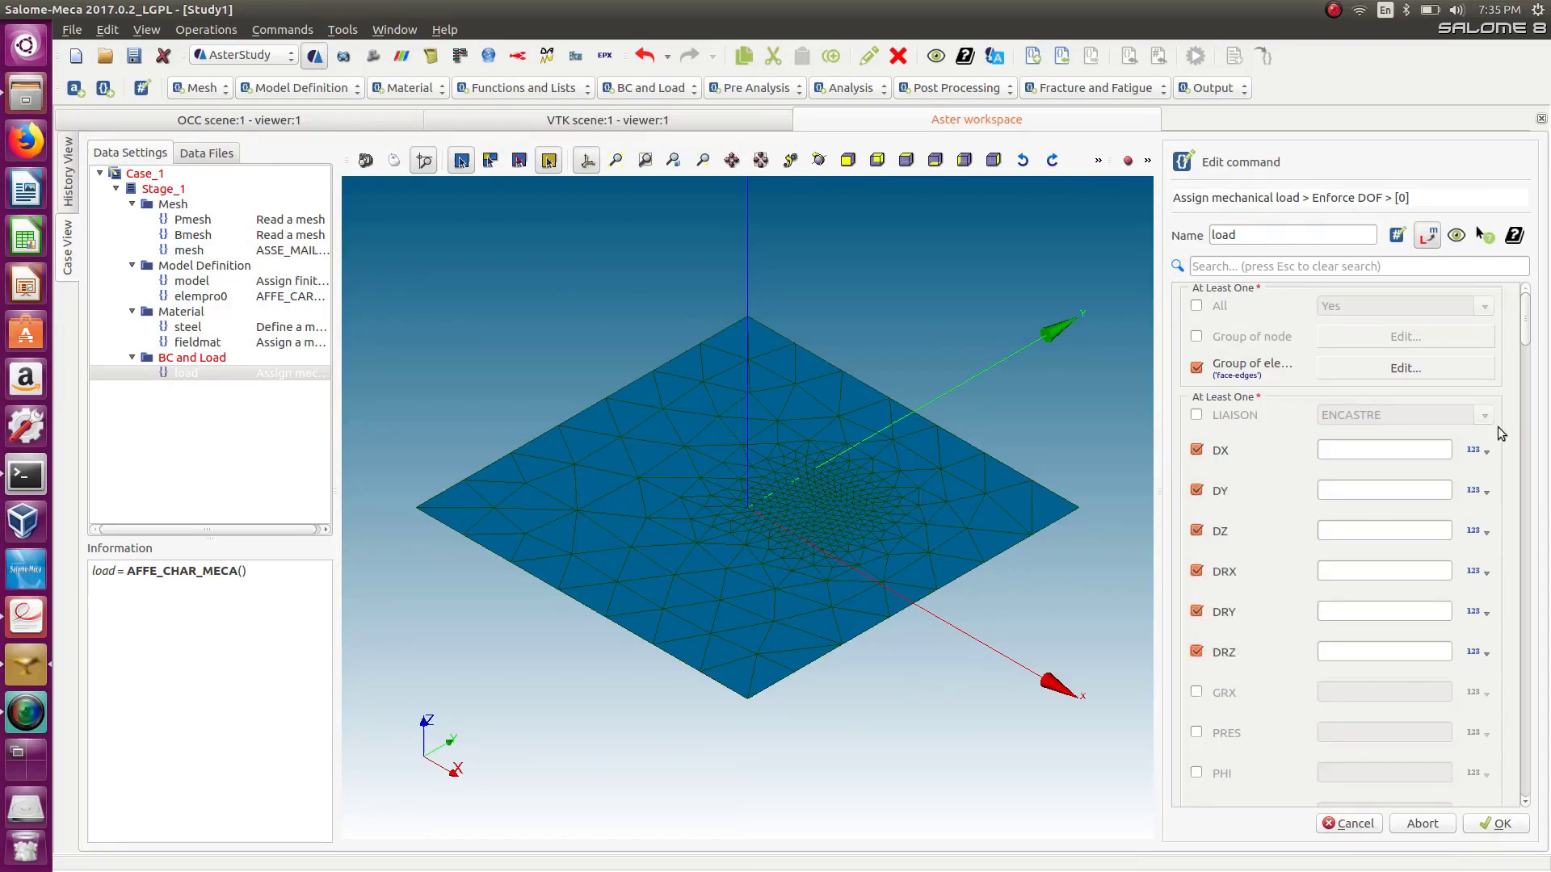
left_click(1440, 448)
left_click(1422, 488)
type("0")
left_click(1412, 521)
type("0")
left_click(1392, 572)
type("0")
left_click(1387, 610)
type("0")
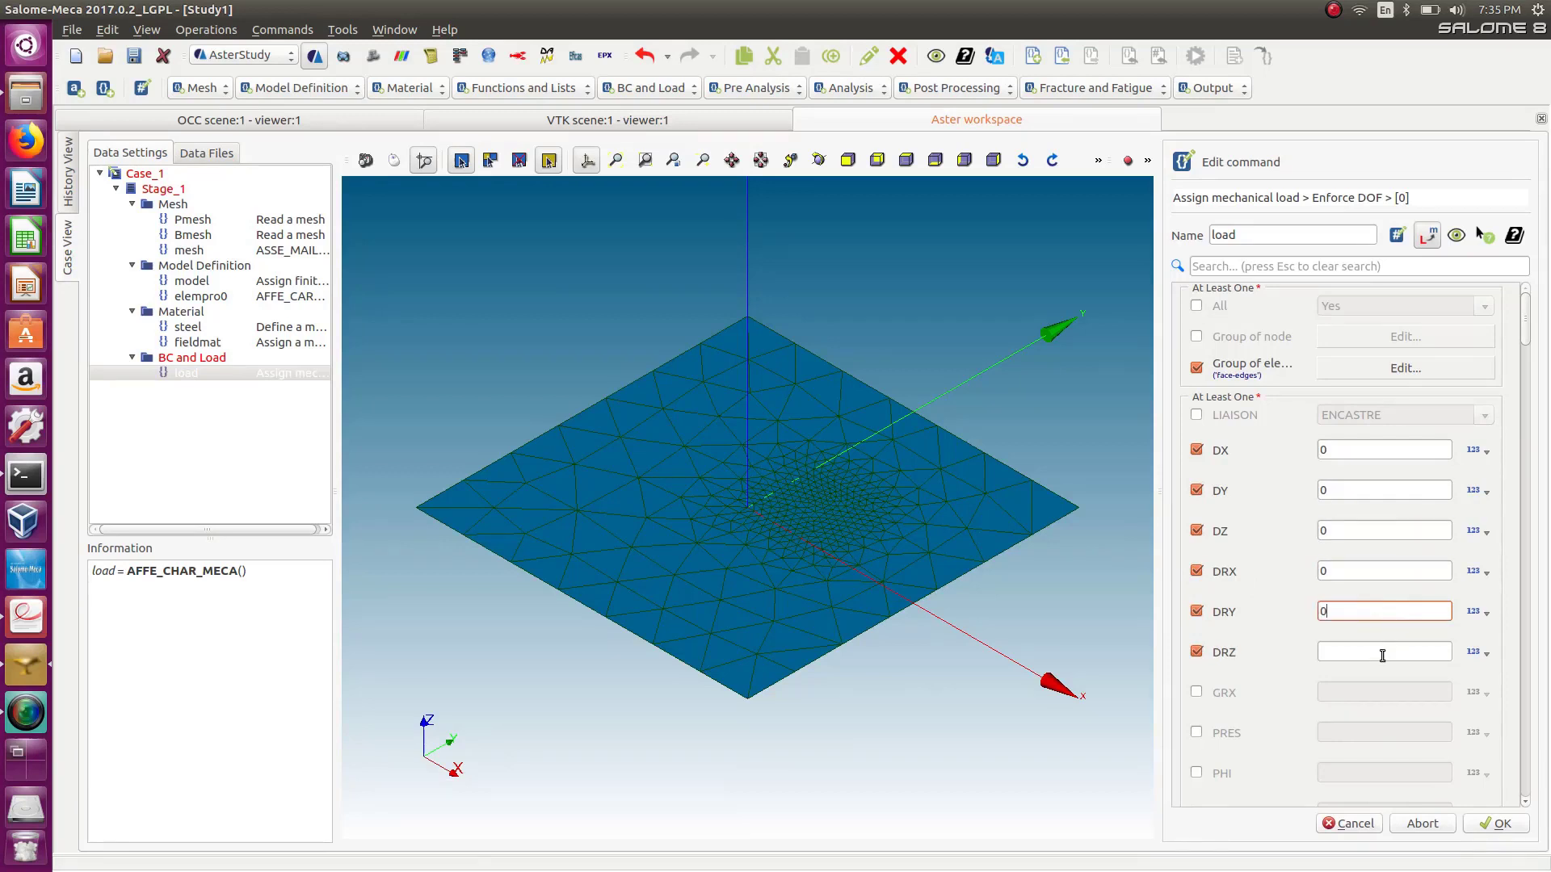
left_click(1382, 653)
type("0")
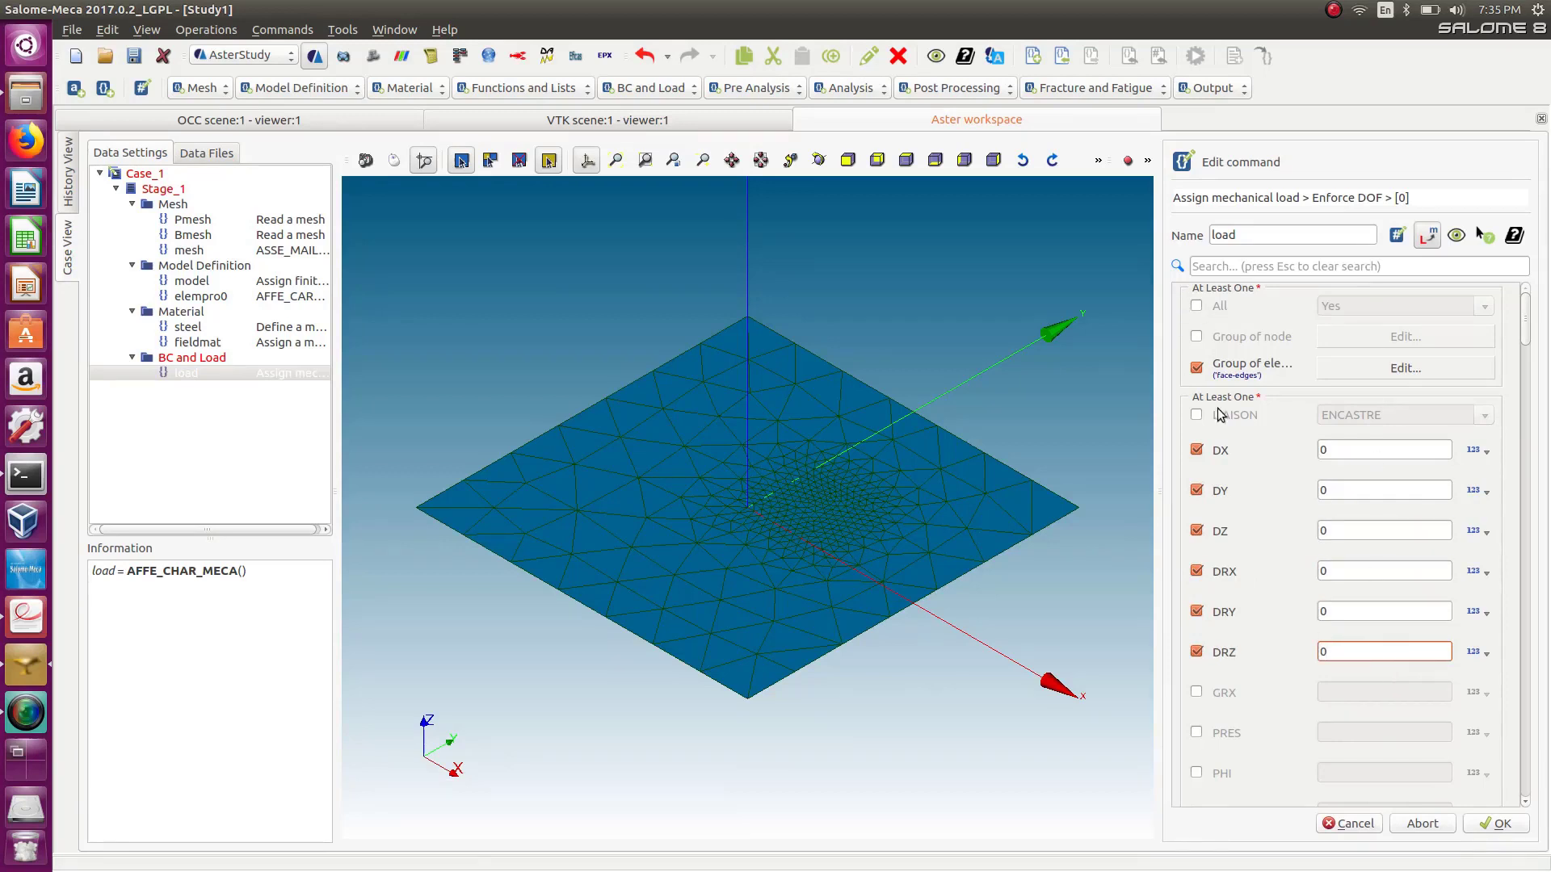
left_click(1498, 824)
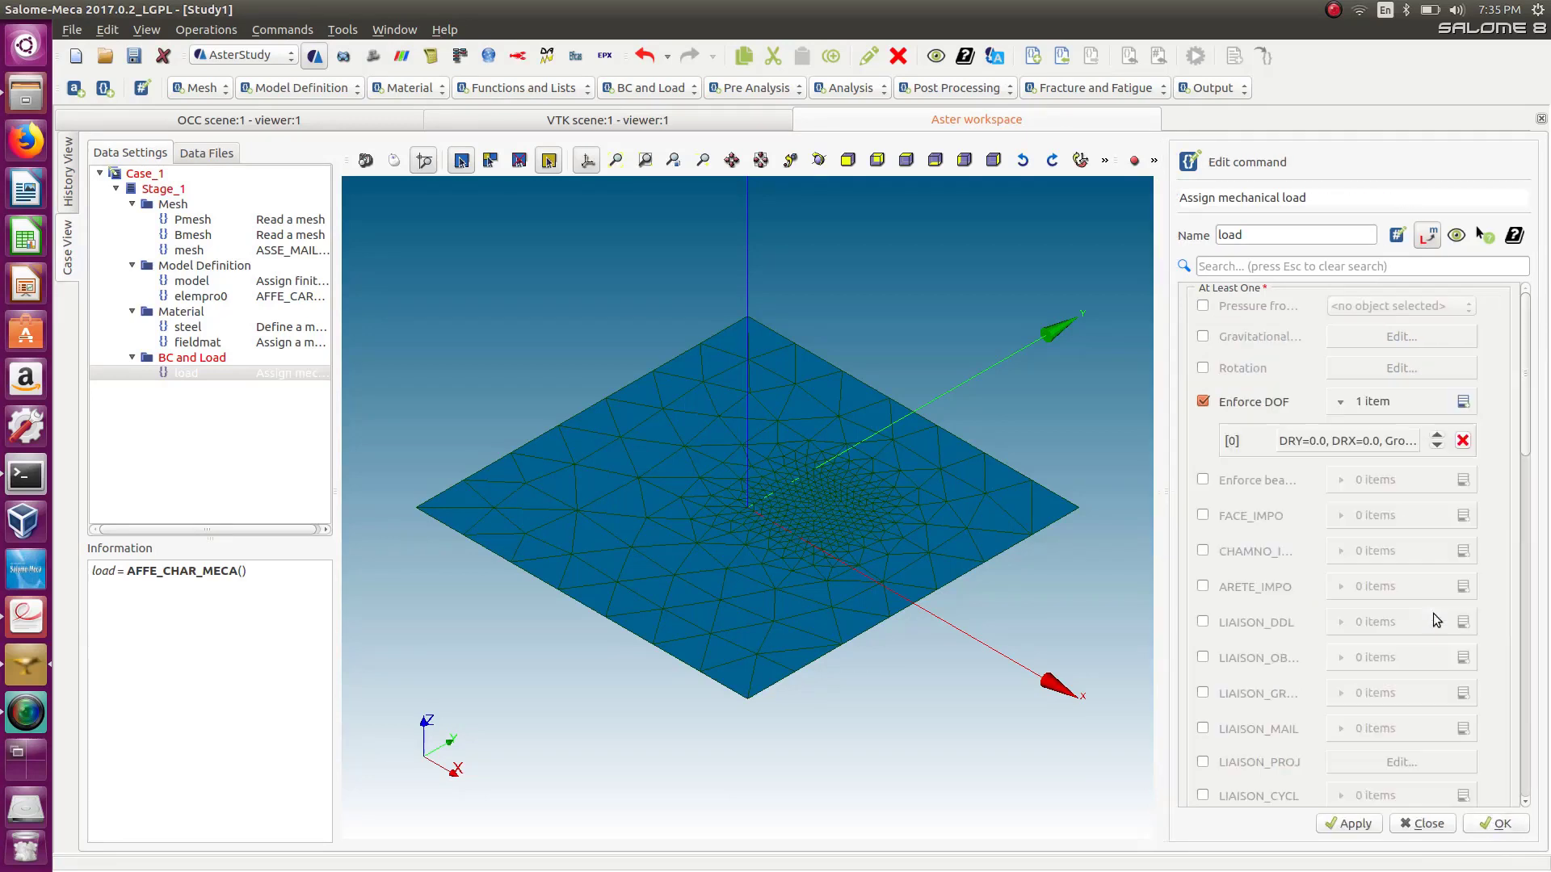
Add a FACE_IMPO entry to the mechanical load and open it for editing.
left_click_drag(1521, 431, 1532, 596)
left_click_drag(1531, 571, 1507, 759)
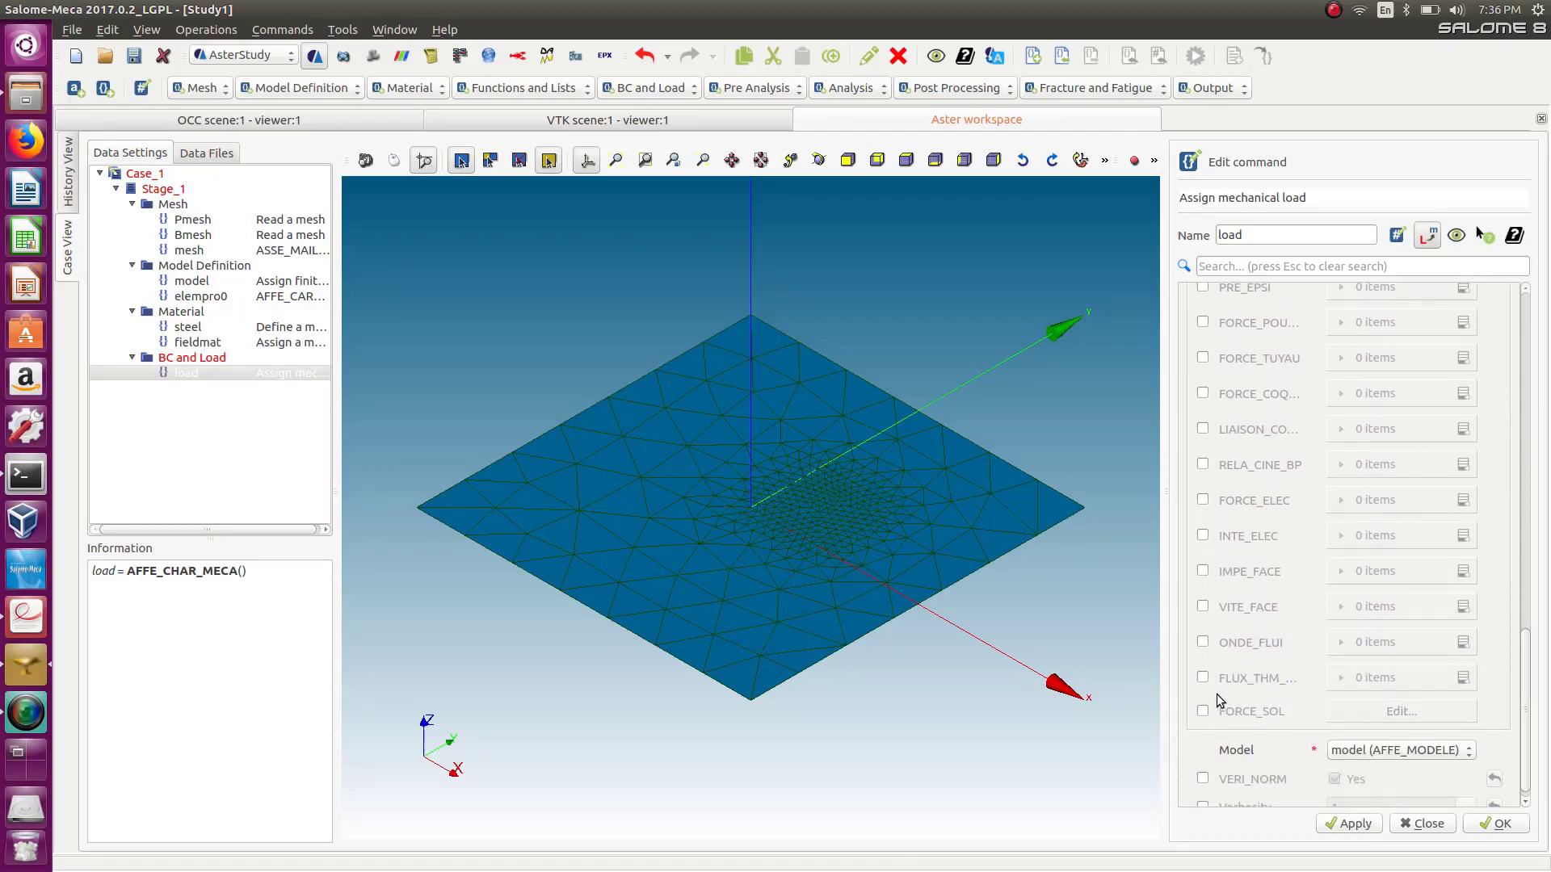
left_click_drag(1523, 706, 1515, 356)
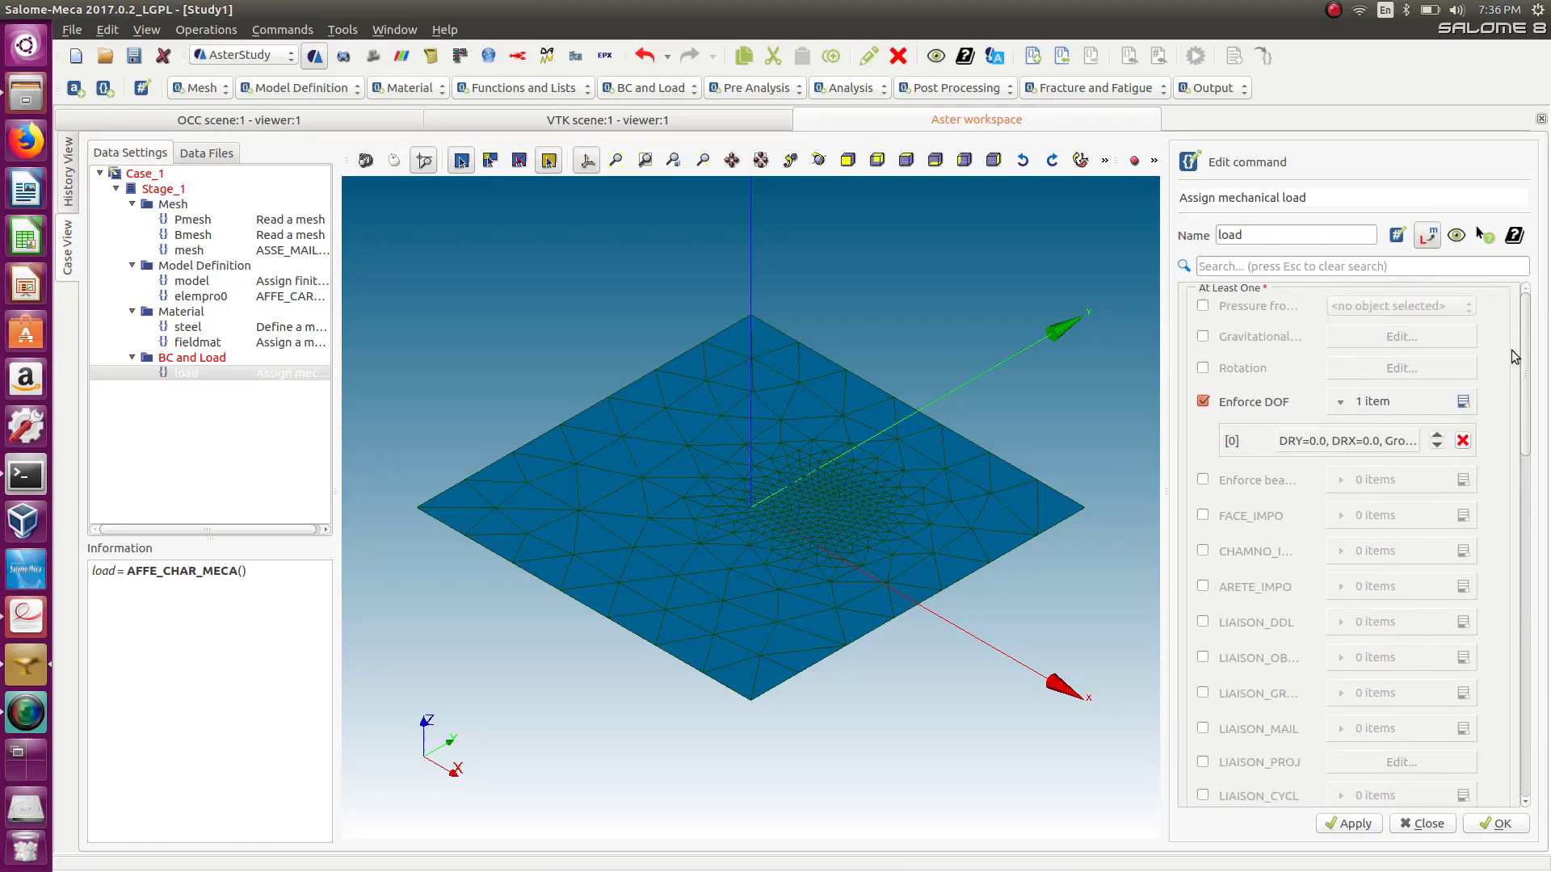
scroll(1514, 356, "down", 3)
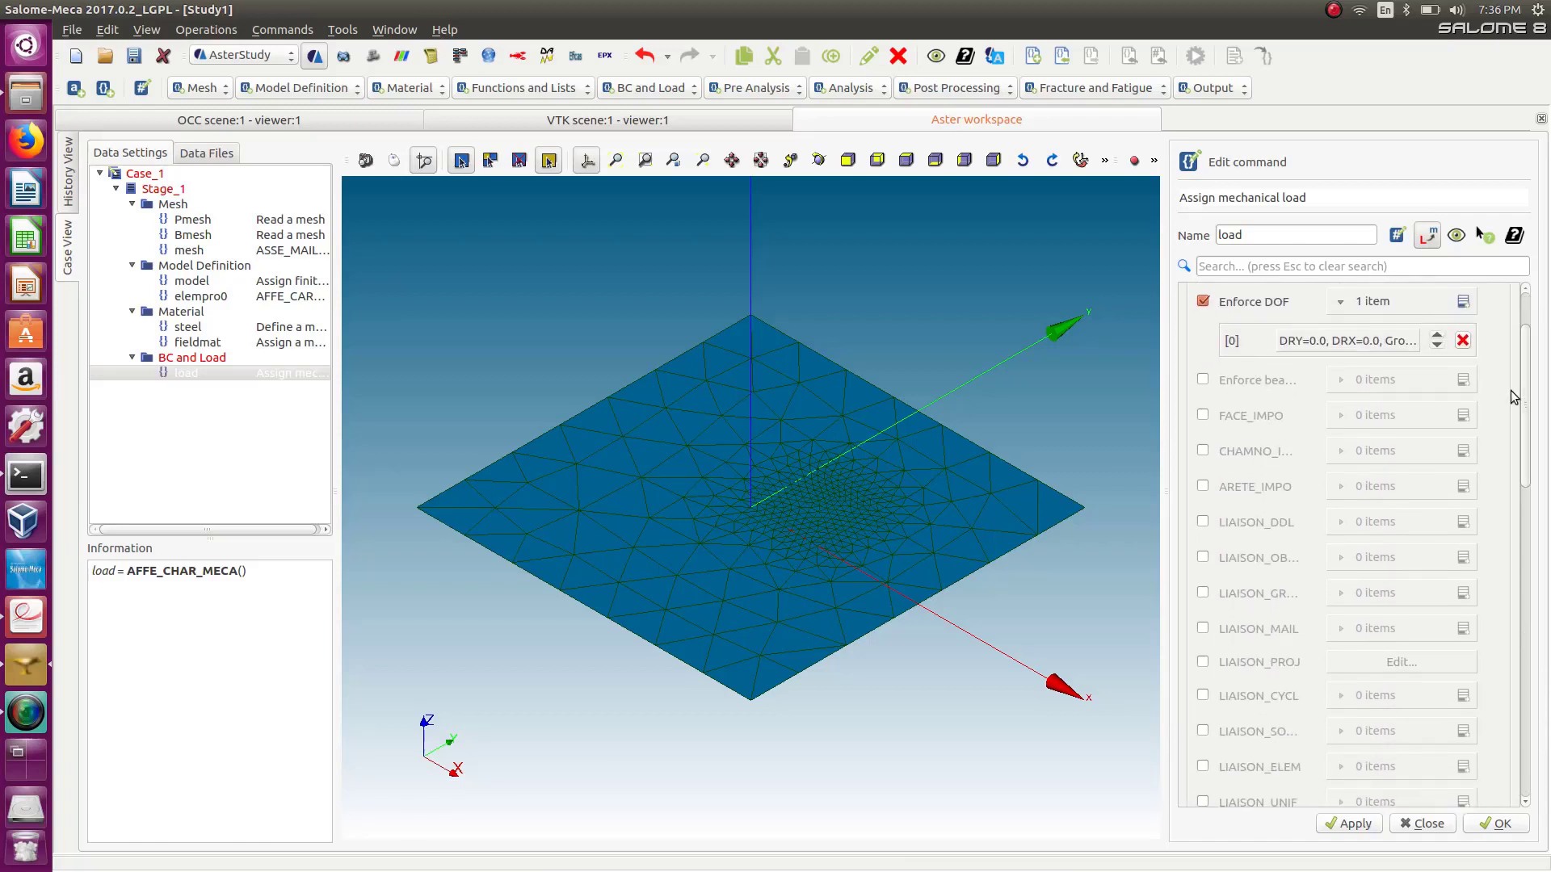
left_click(1203, 415)
left_click(1463, 416)
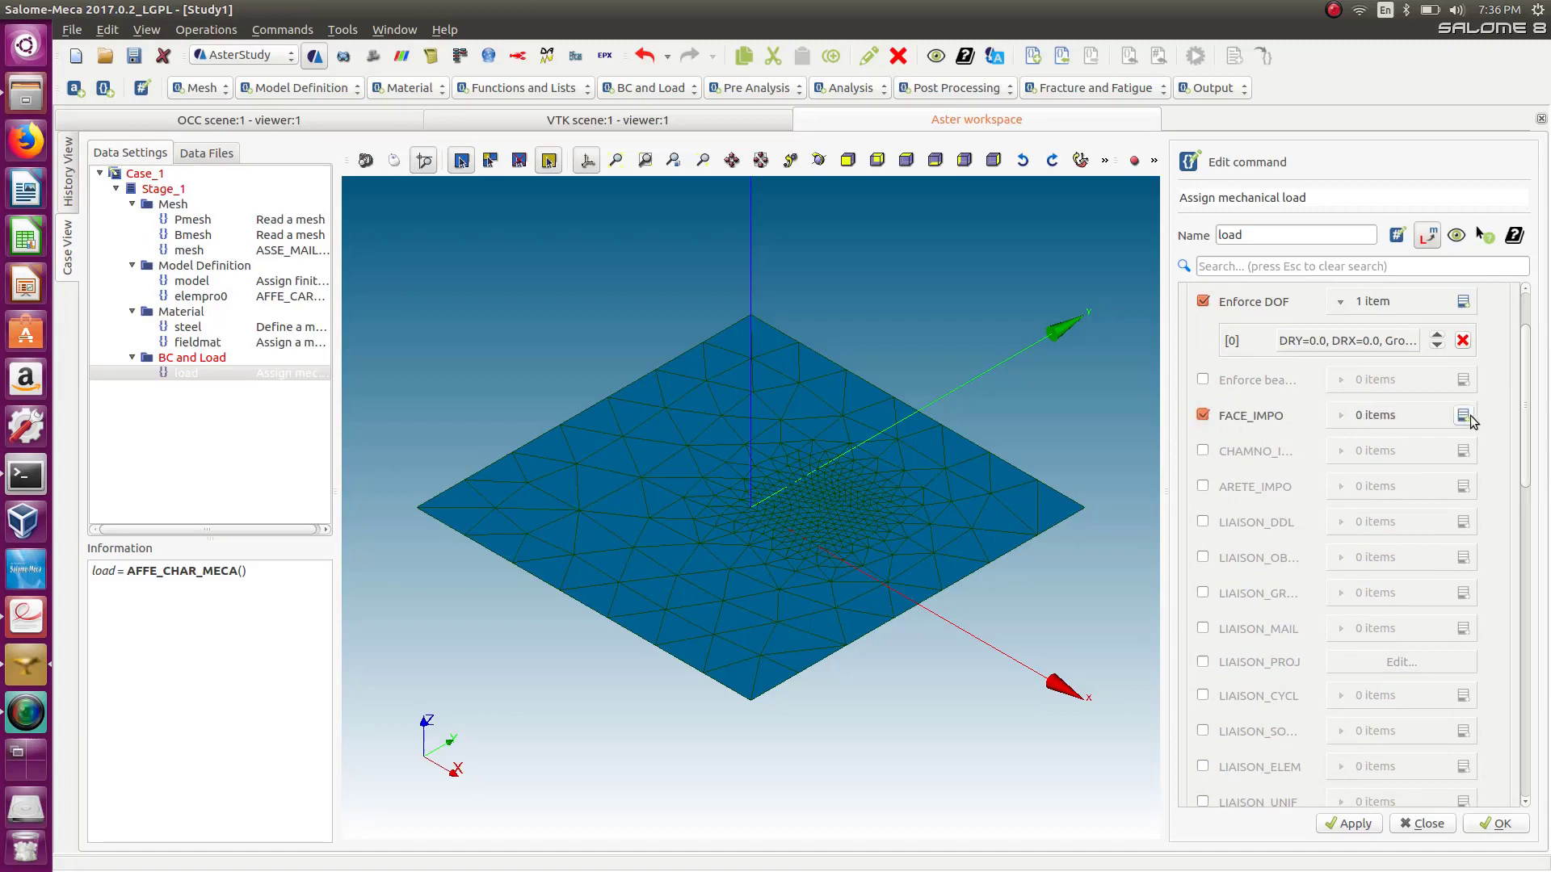
left_click(1382, 453)
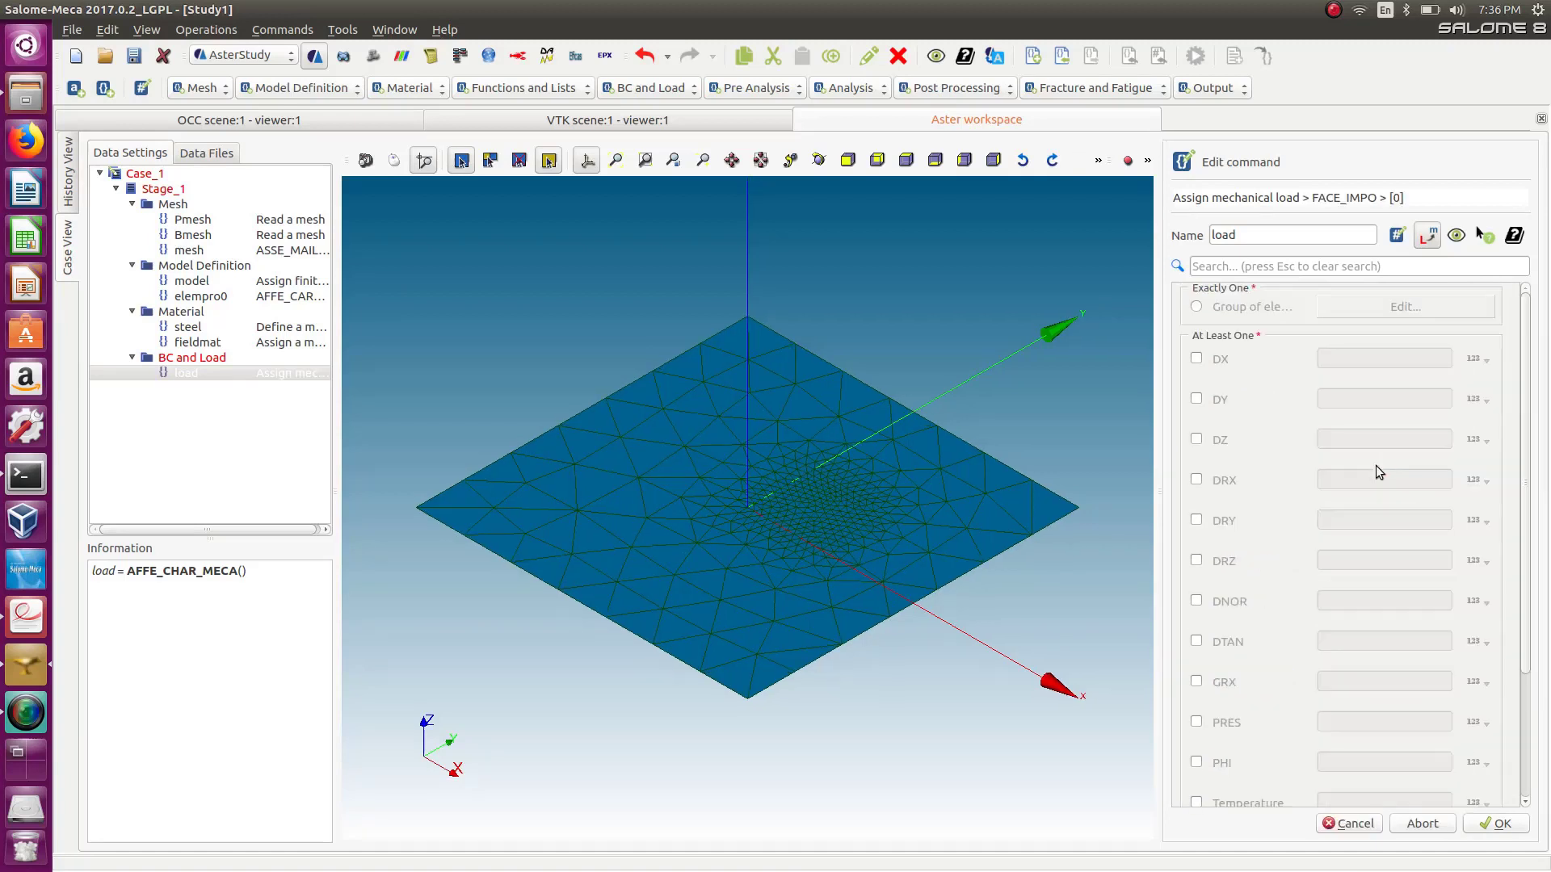
Apply the FACE_IMPO entry to the top-face element group of Bmesh.
left_click(1196, 306)
left_click(1347, 307)
left_click(1318, 308)
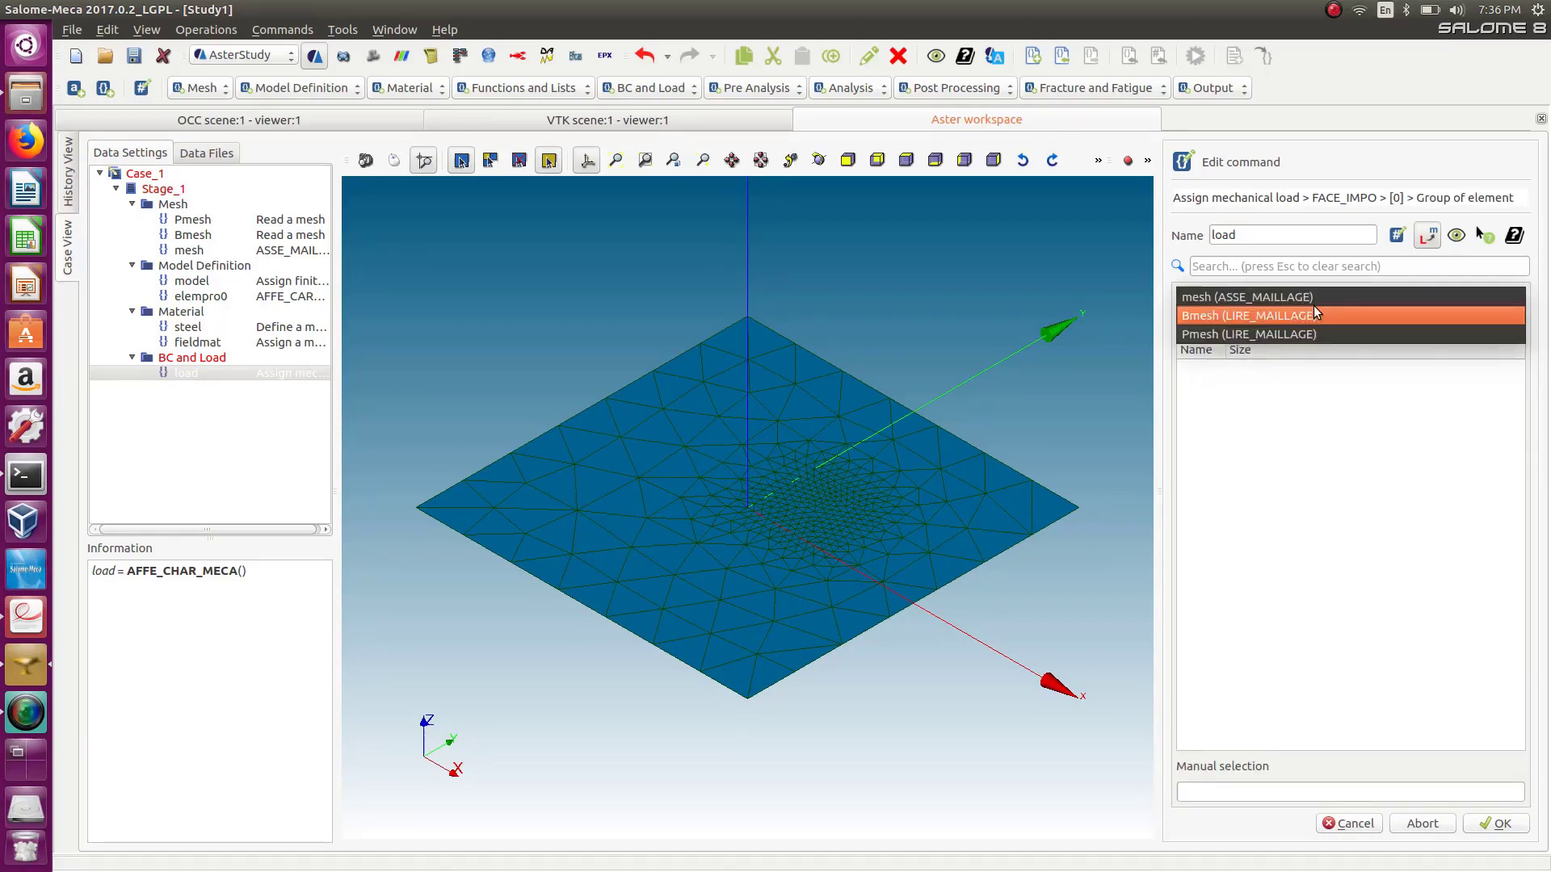
left_click(1302, 316)
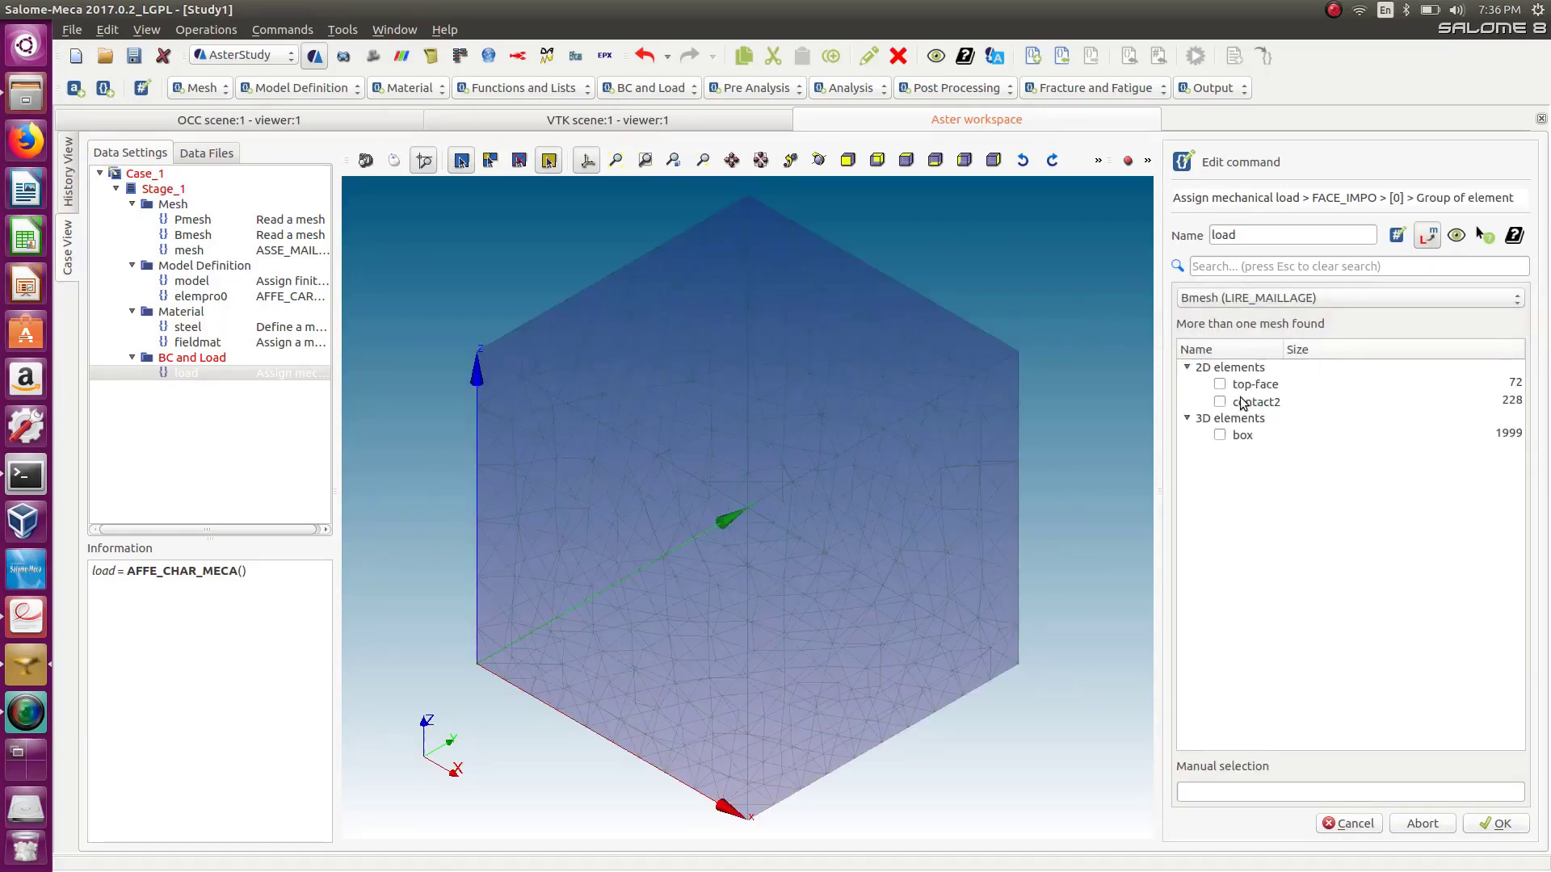
left_click(1221, 385)
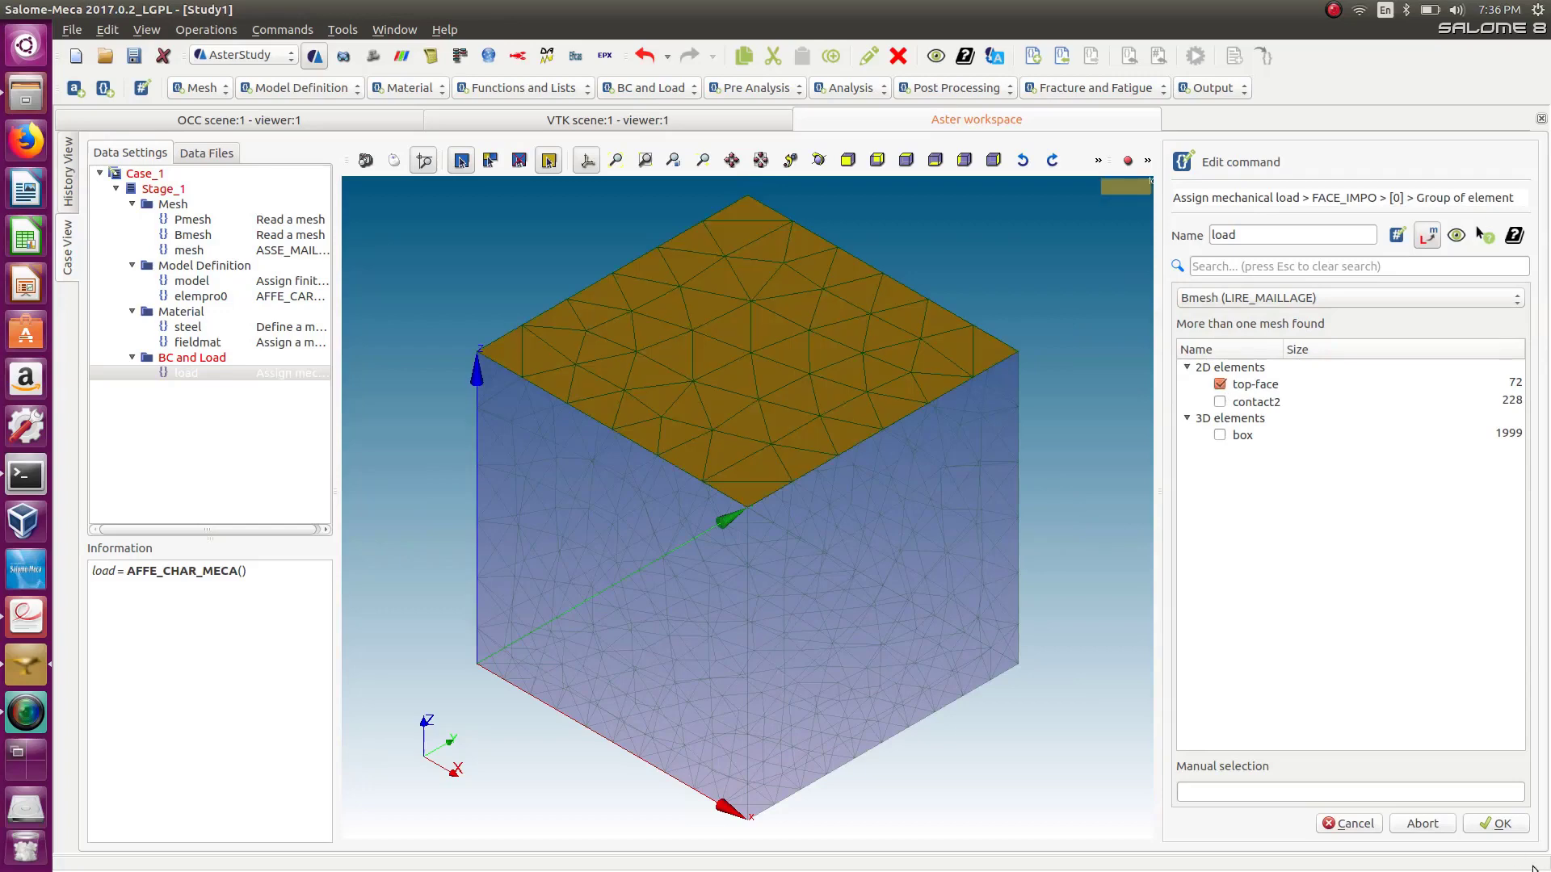
left_click(1517, 832)
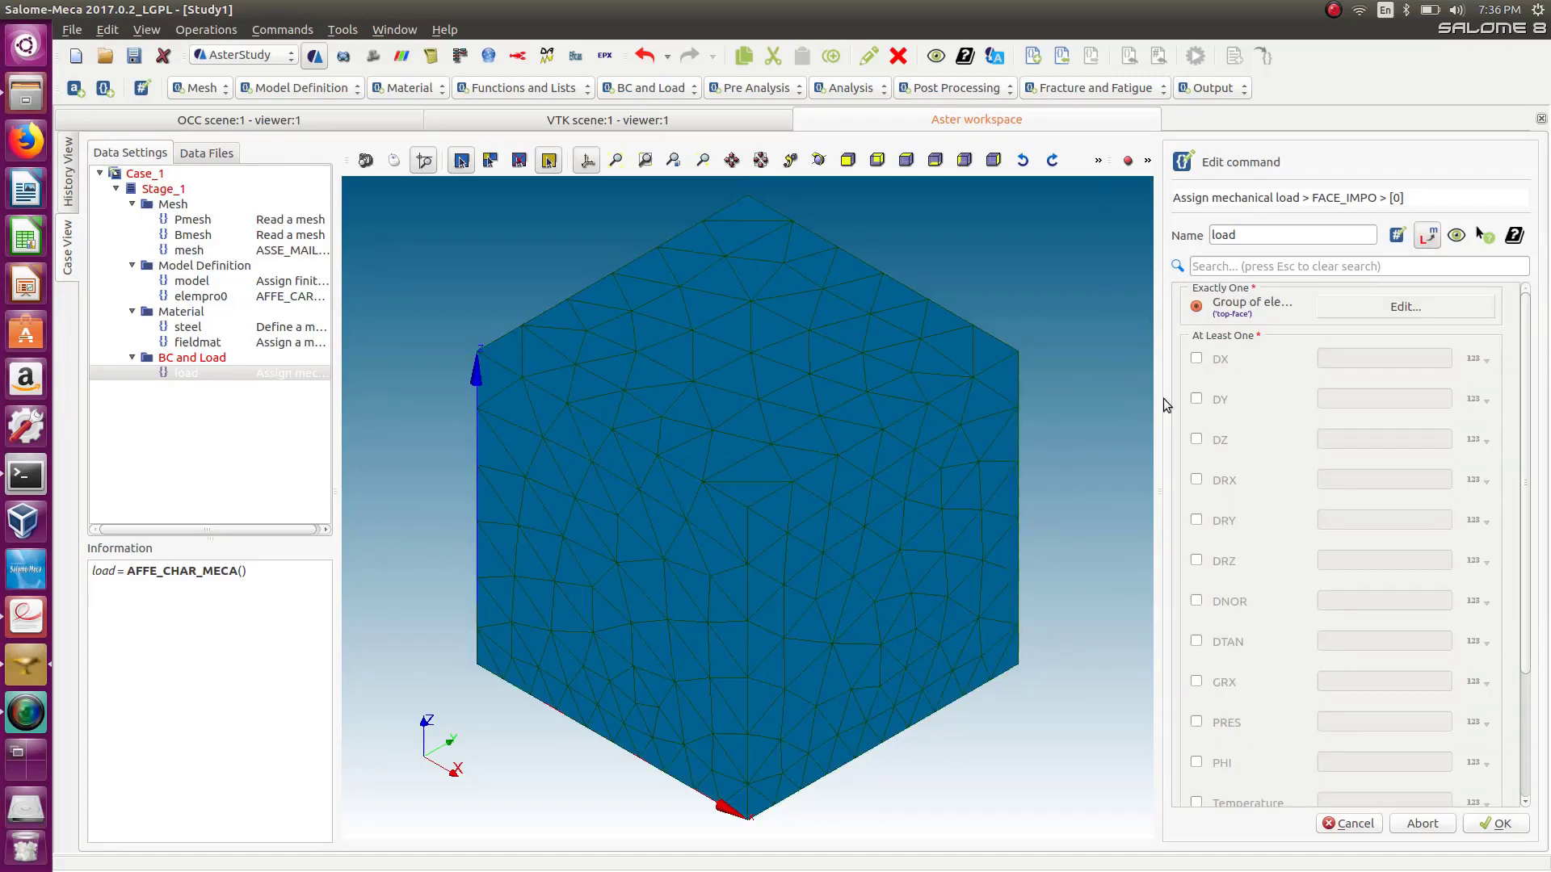
Set DZ of the top-face group to -1, accept the FACE_IMPO entry and store the load command.
left_click(1196, 440)
left_click(1352, 441)
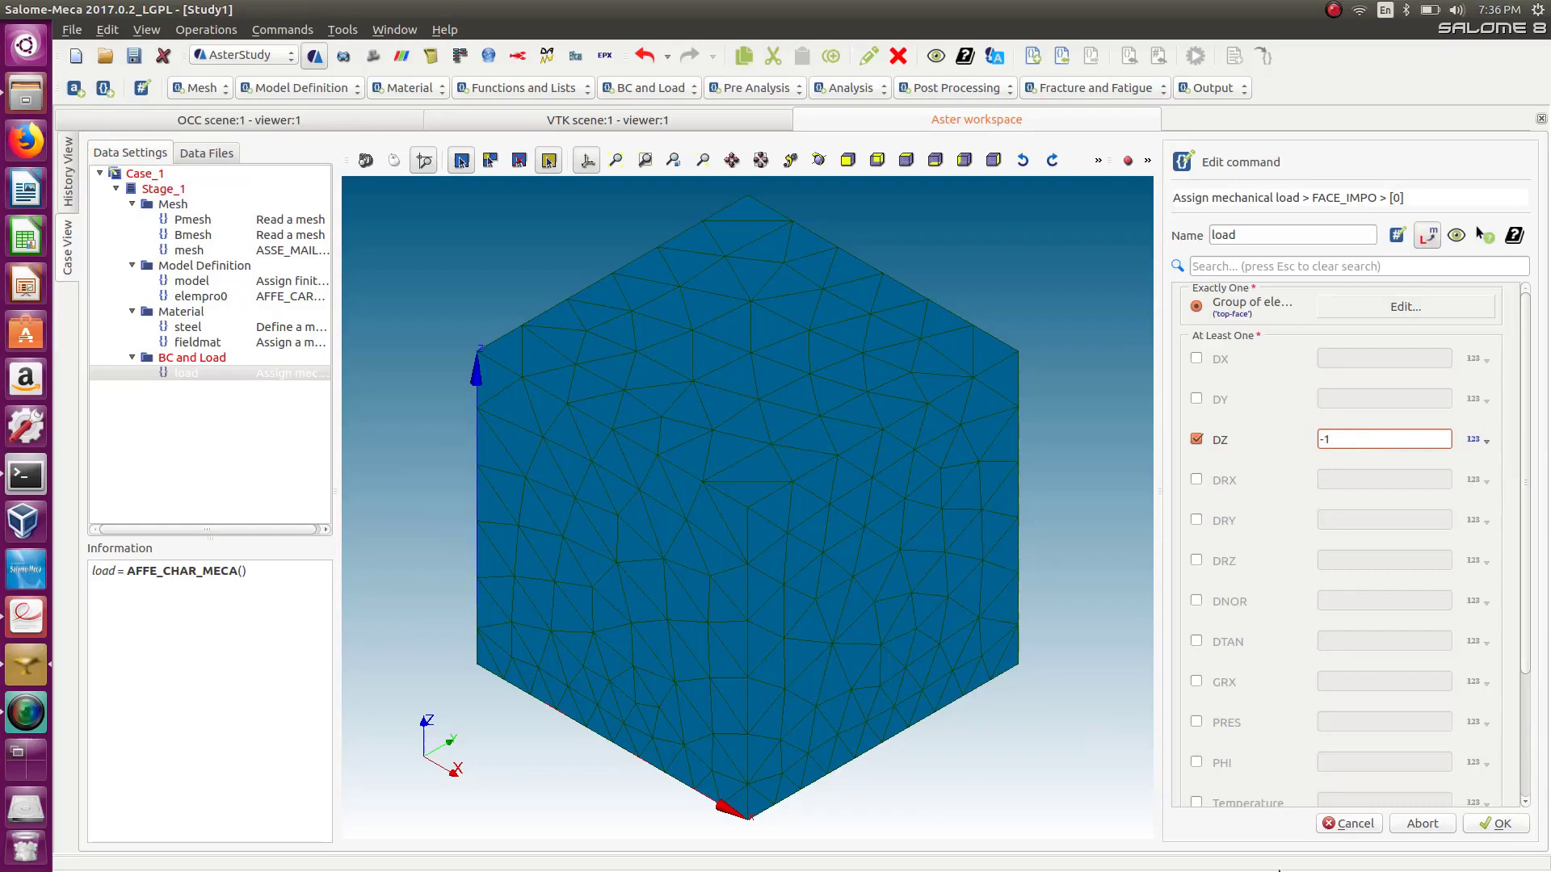
scroll(1527, 671, "down", 2)
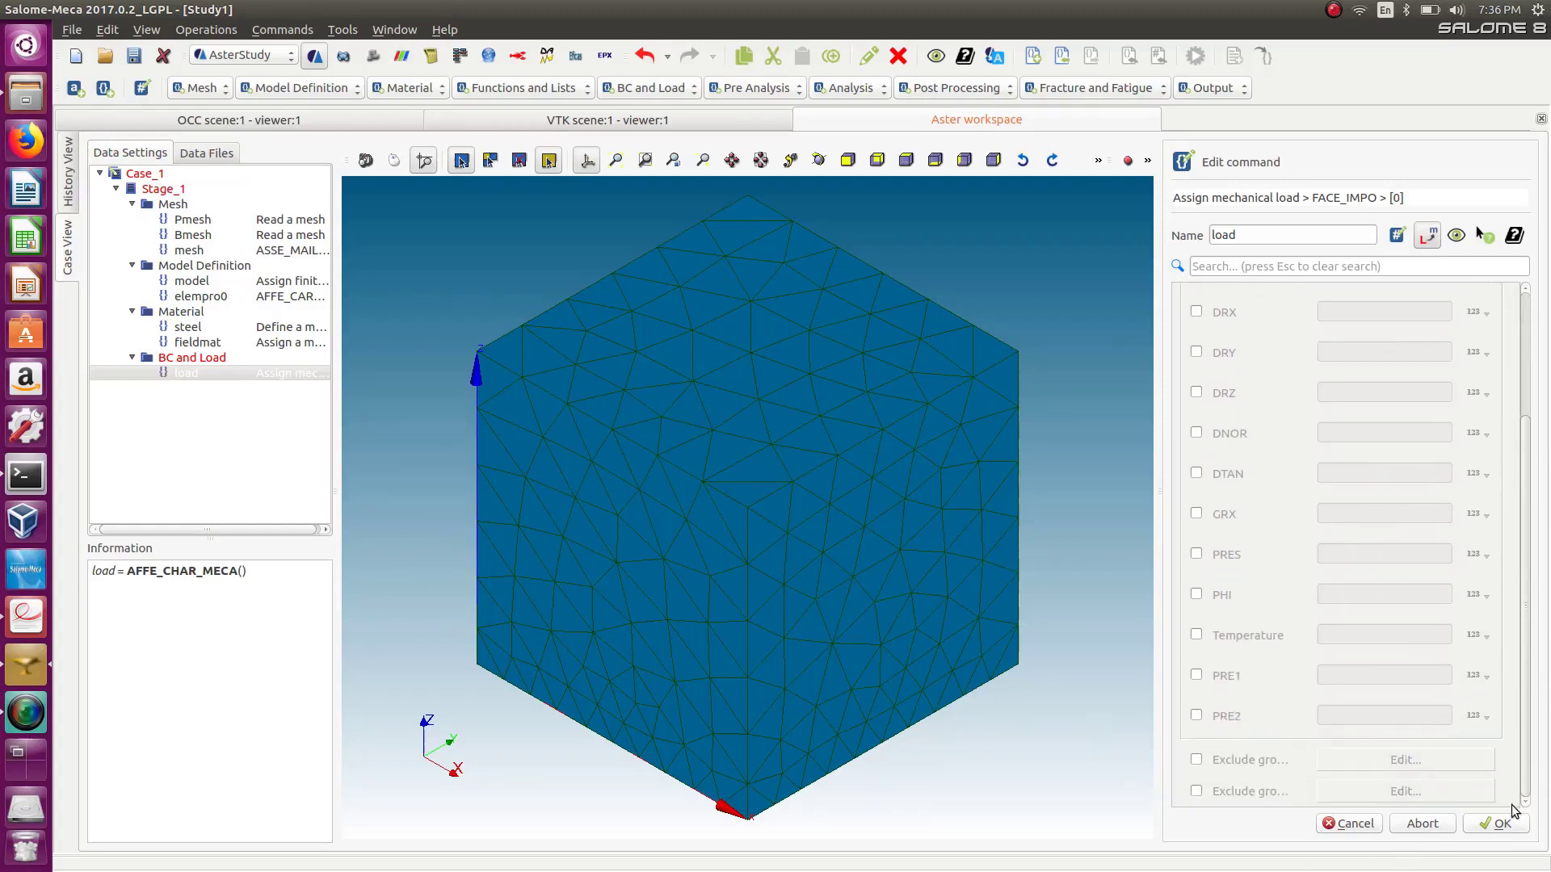
left_click(1490, 825)
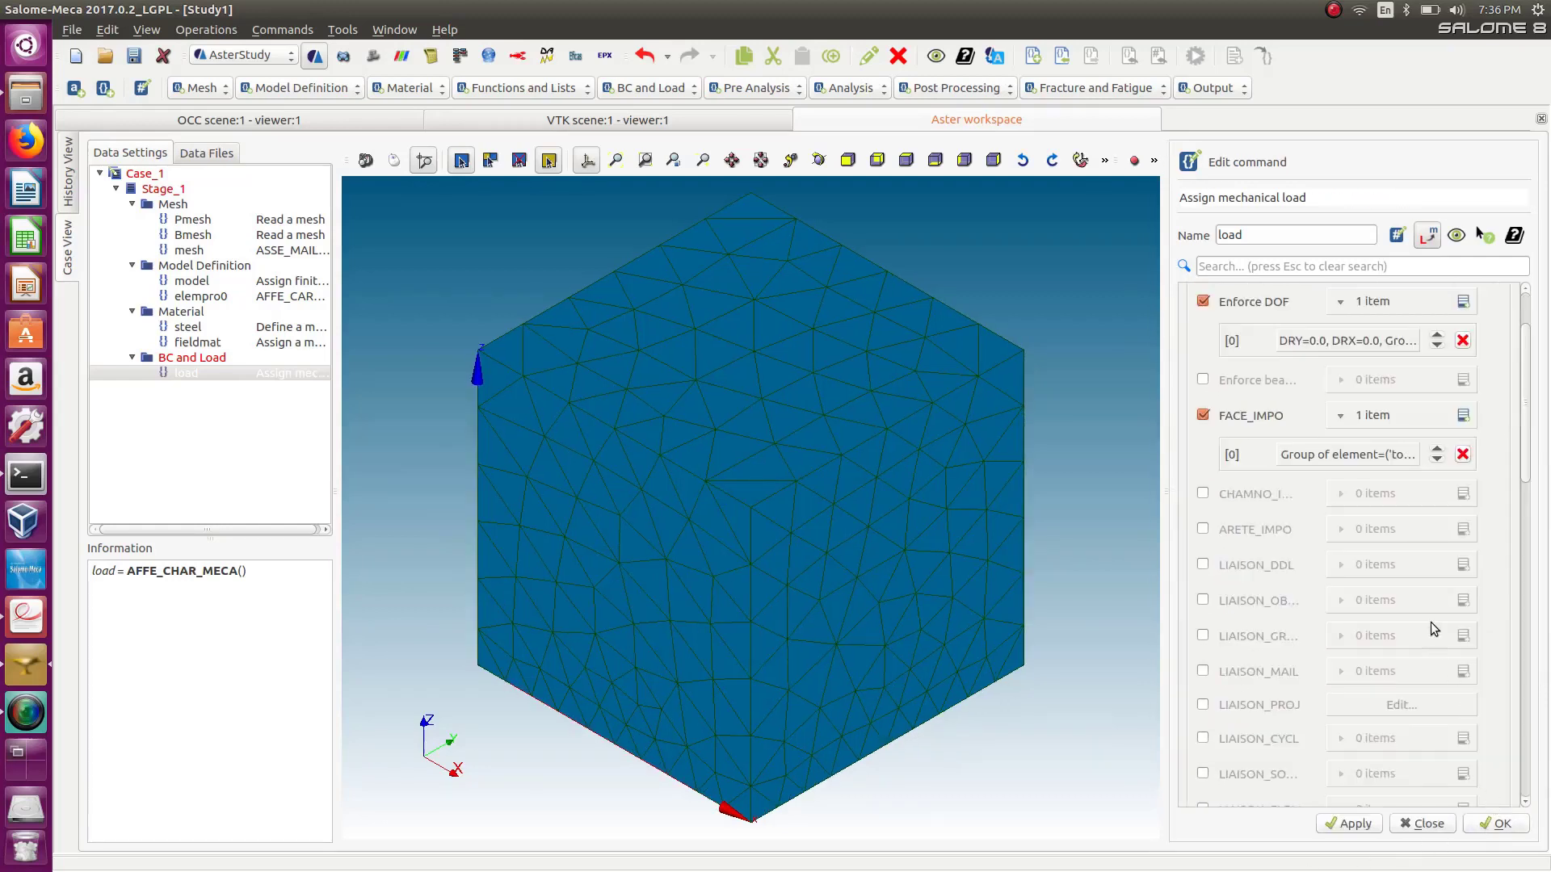
left_click_drag(1524, 477, 1504, 763)
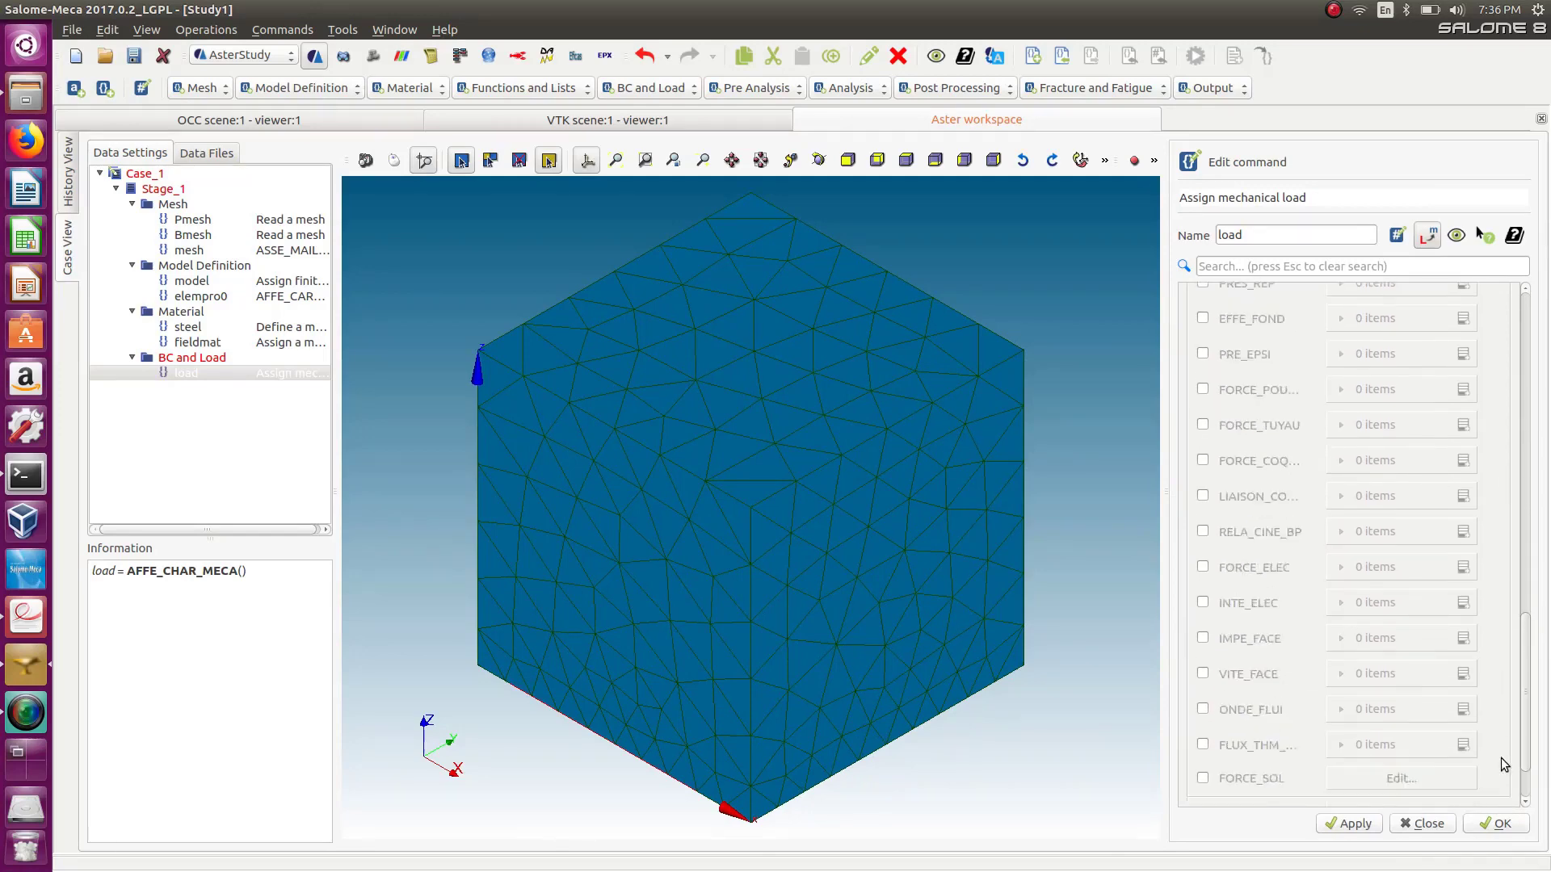
scroll(1504, 763, "down", 1)
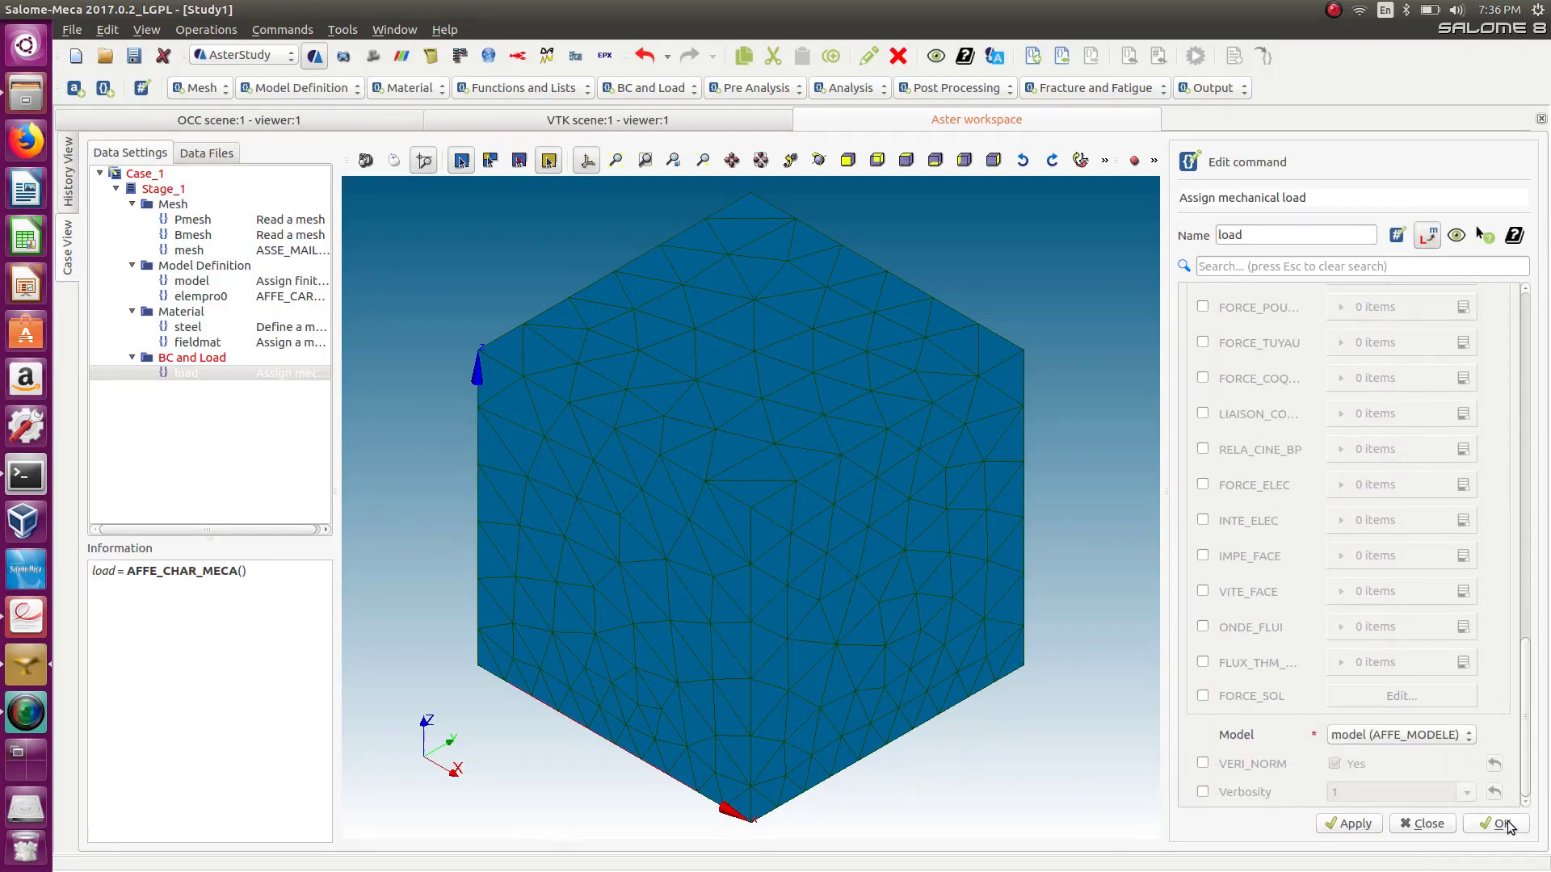
left_click(1504, 823)
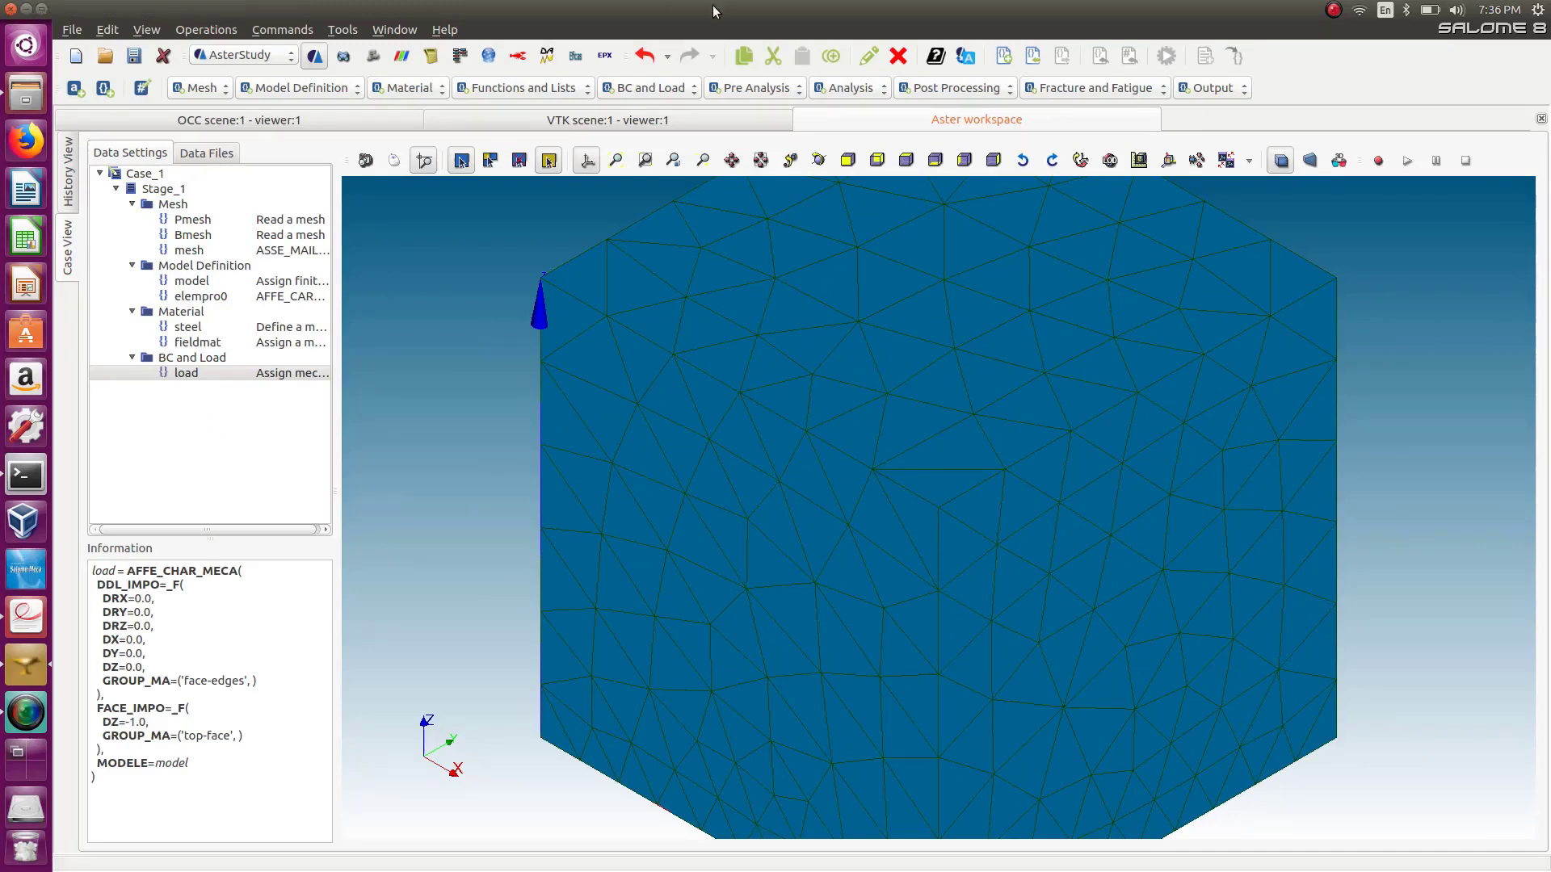
Save the study and create a second Assign mechanical load command.
scroll(756, 363, "down", 1)
scroll(756, 367, "down", 2)
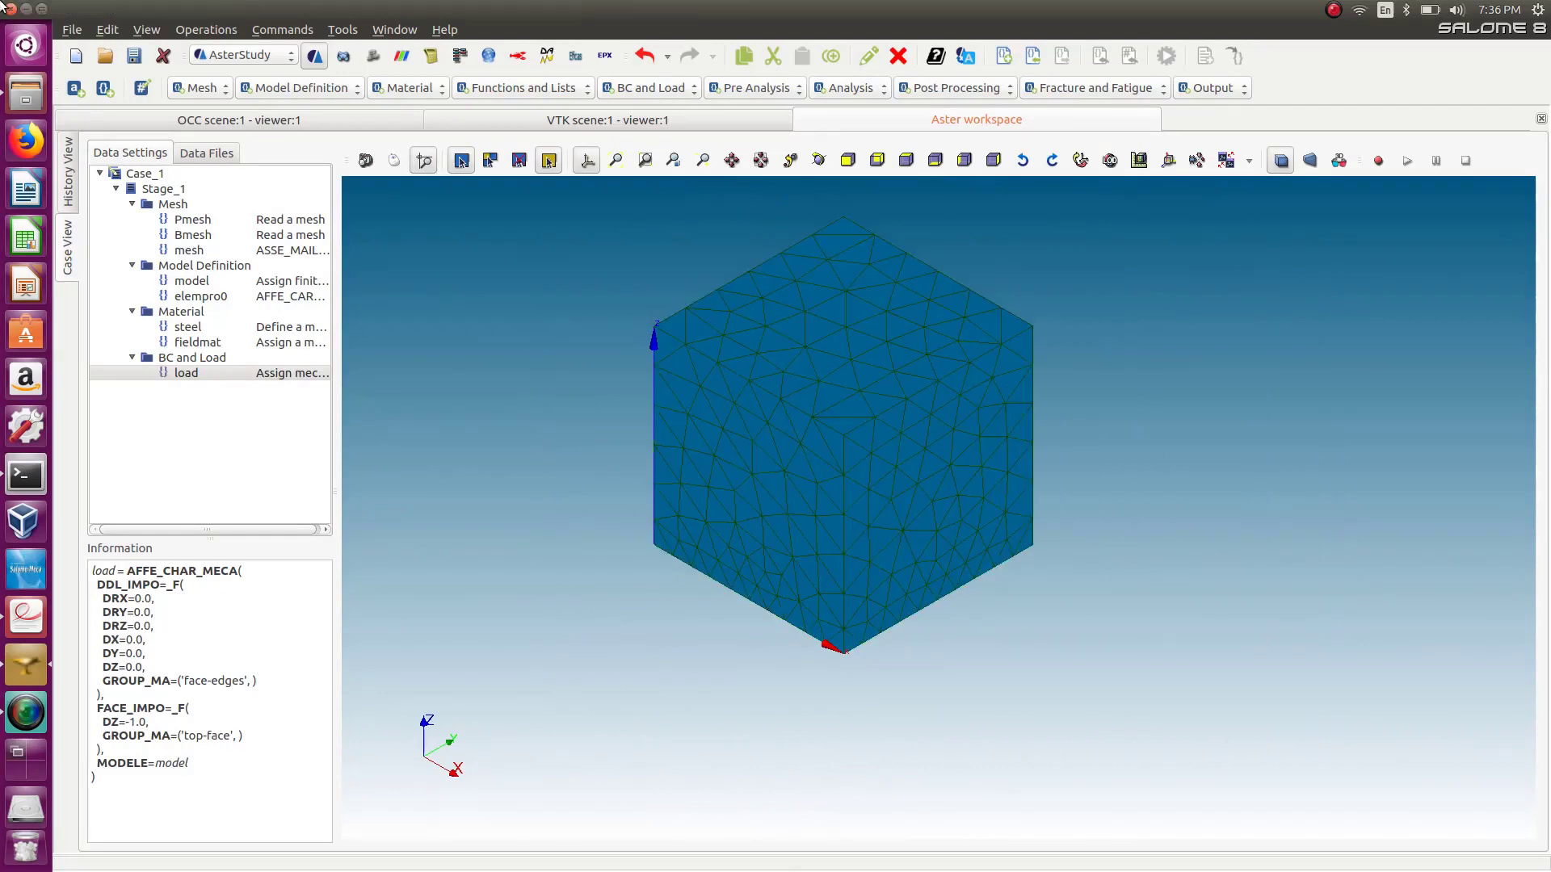
key("ctrl+s")
left_click(644, 88)
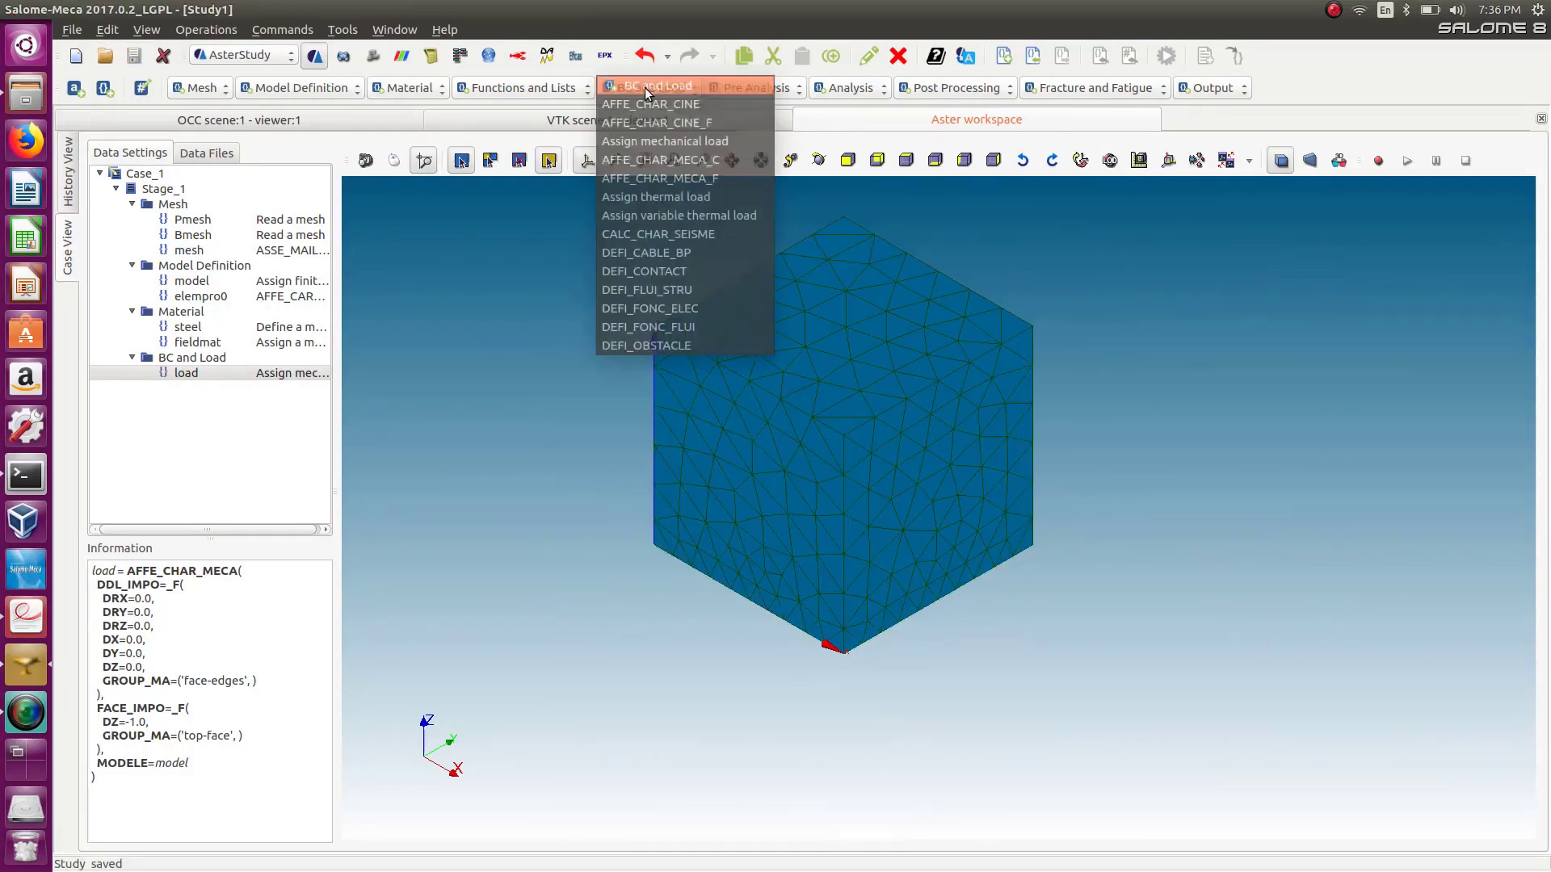
left_click(642, 141)
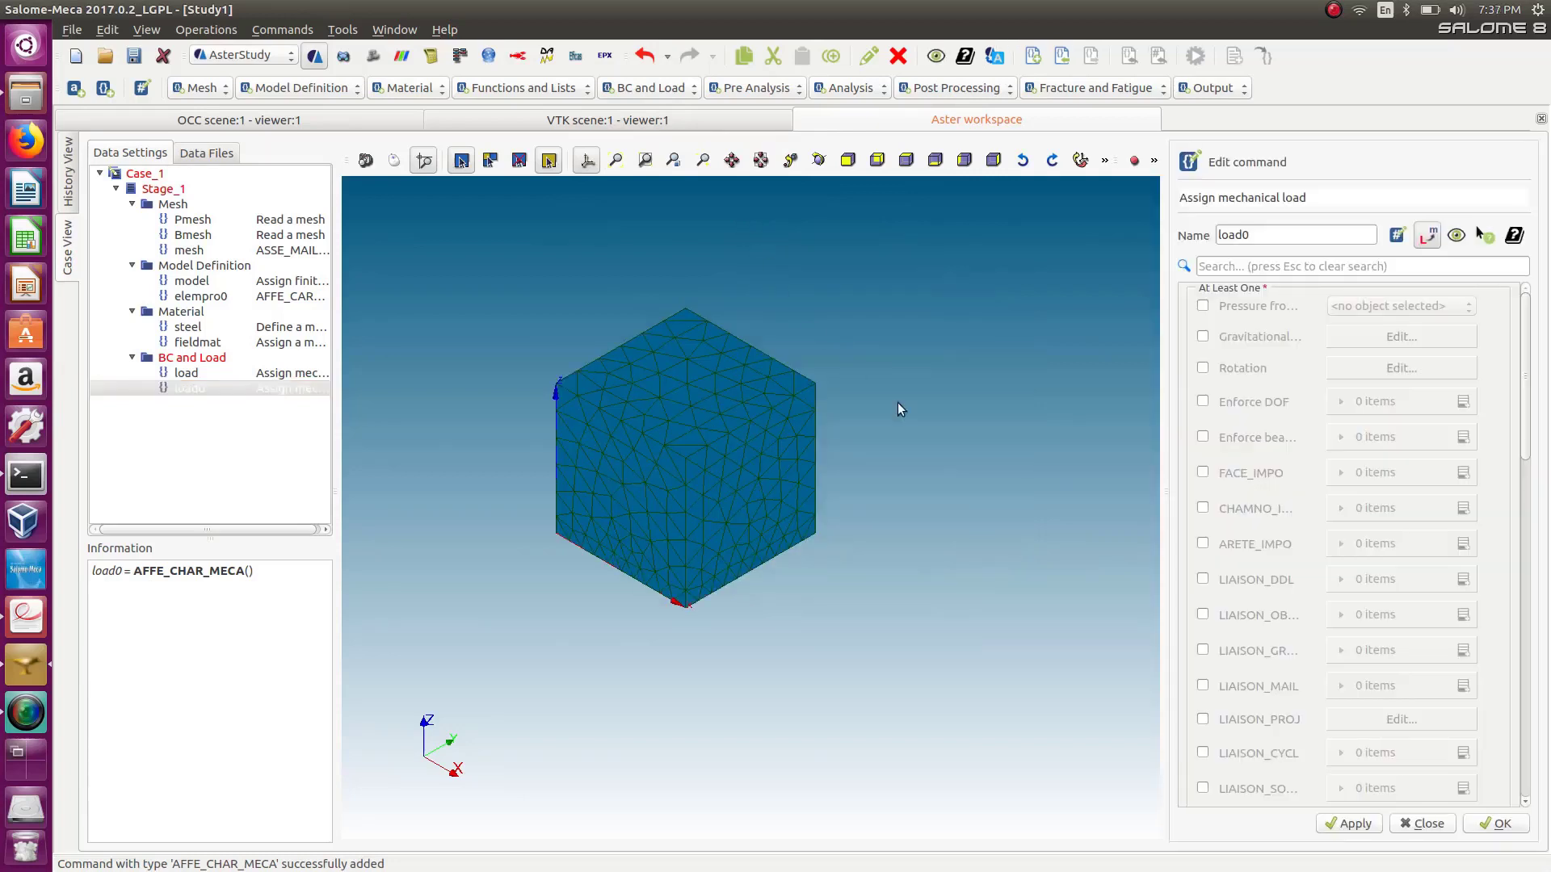
Add a LIAISON_MAIL entry to the second load and set its TYPE_RACCORD to COQUE_MASSIF.
left_click_drag(1526, 355, 1507, 869)
scroll(1486, 396, "up", 10)
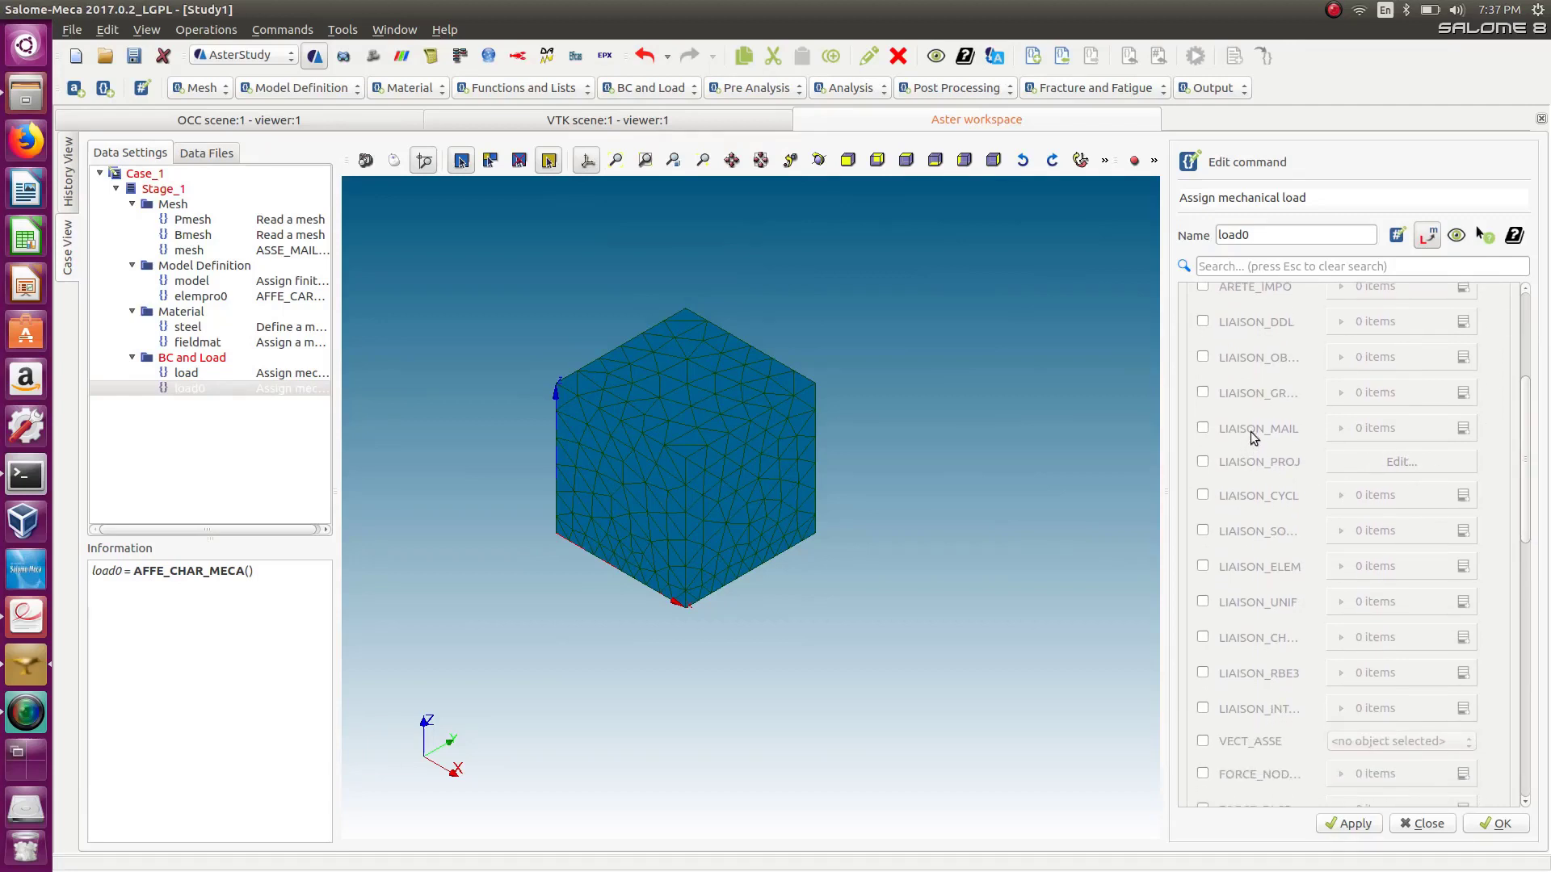
left_click(1203, 428)
left_click(1463, 428)
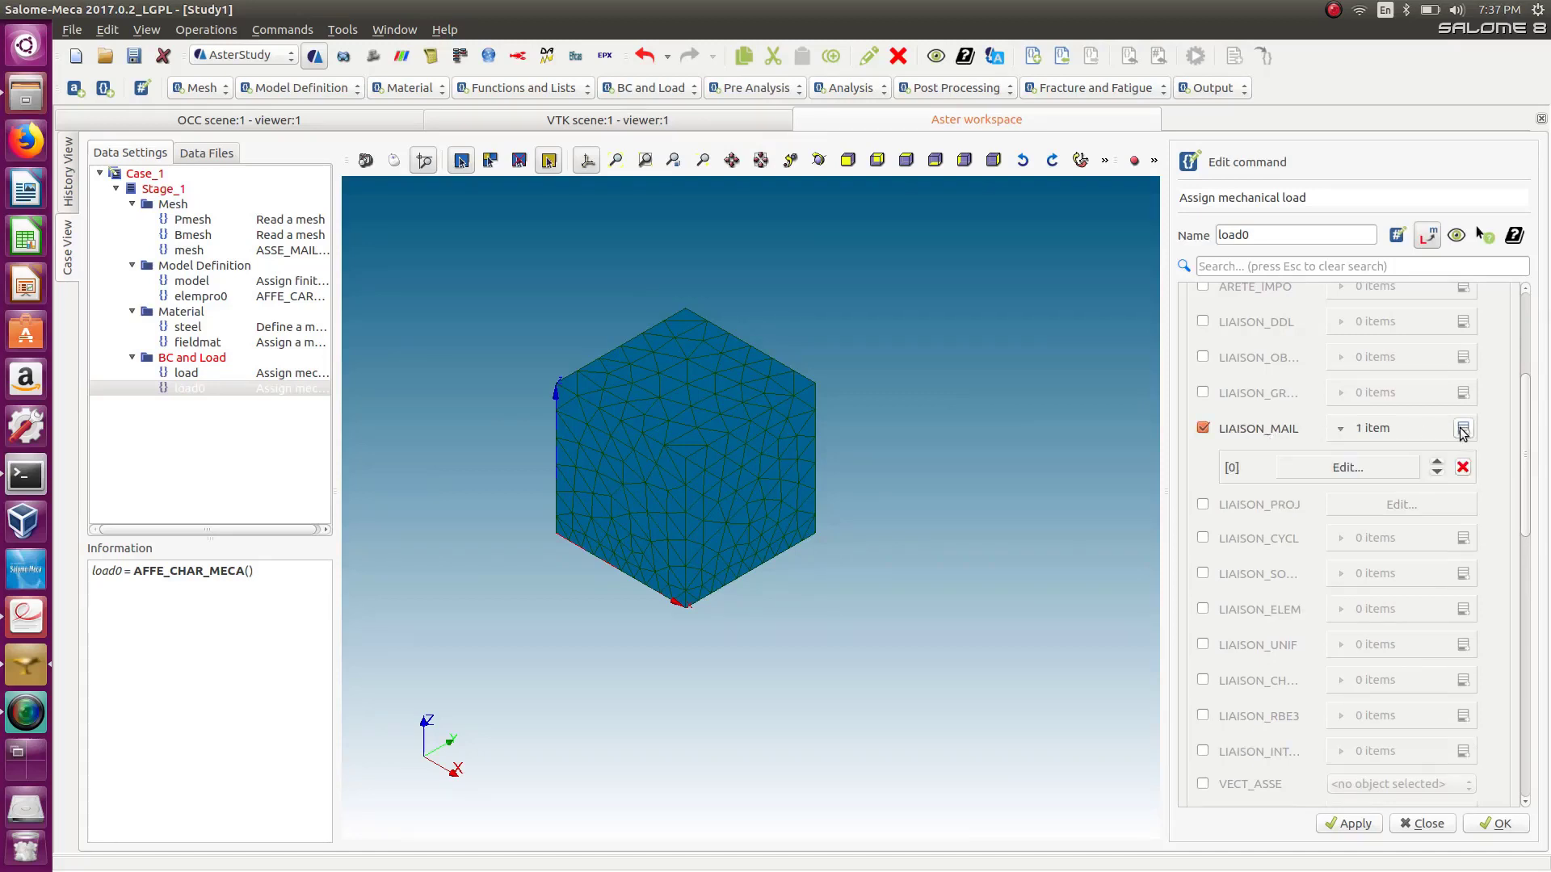
left_click(1406, 463)
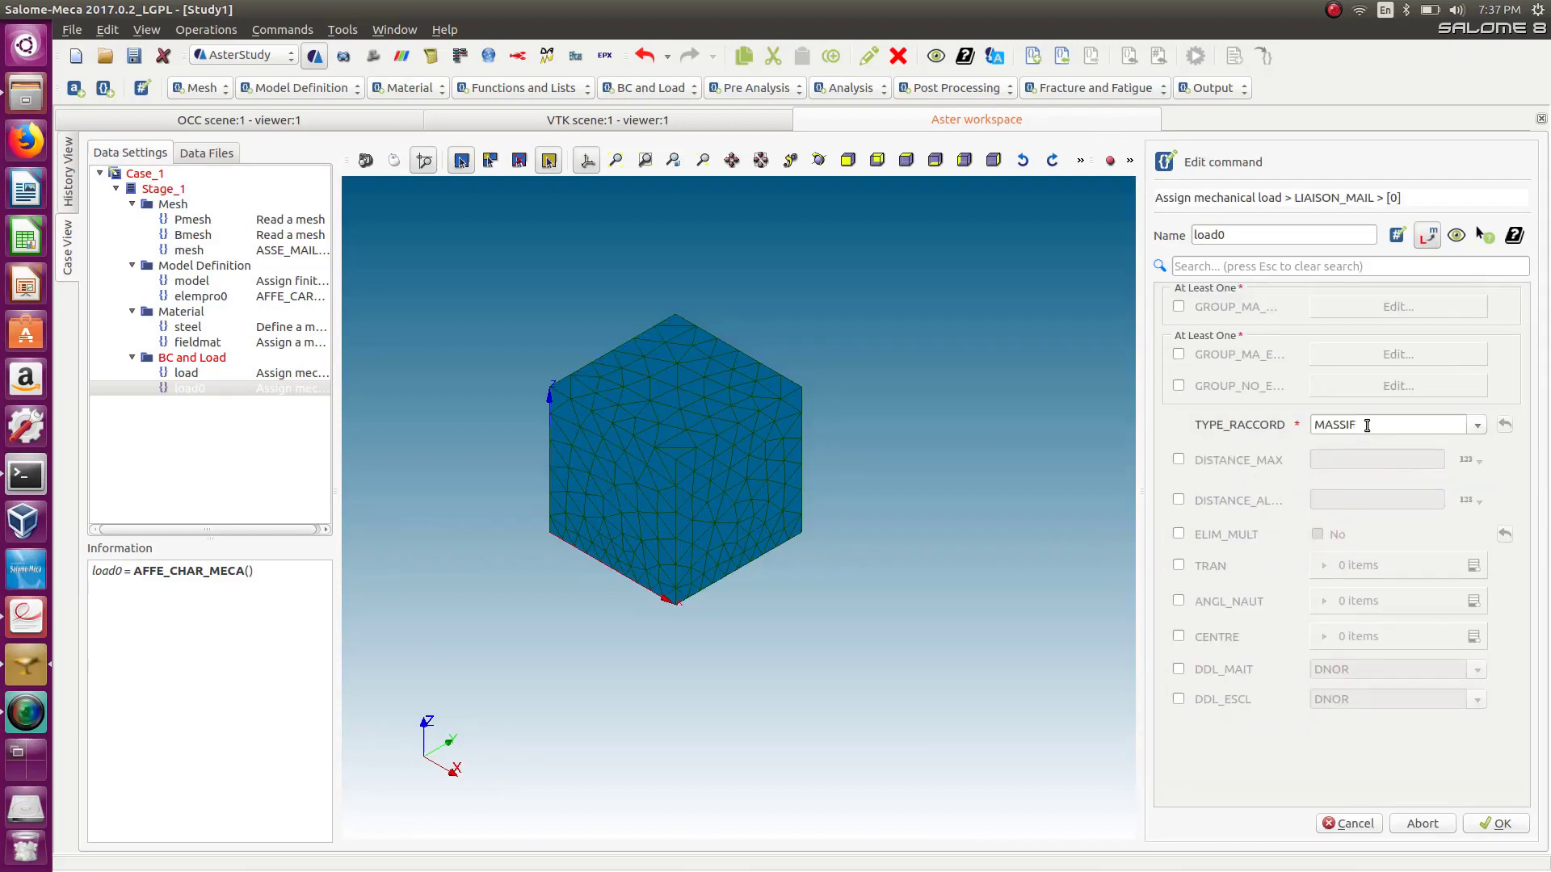
left_click(1481, 426)
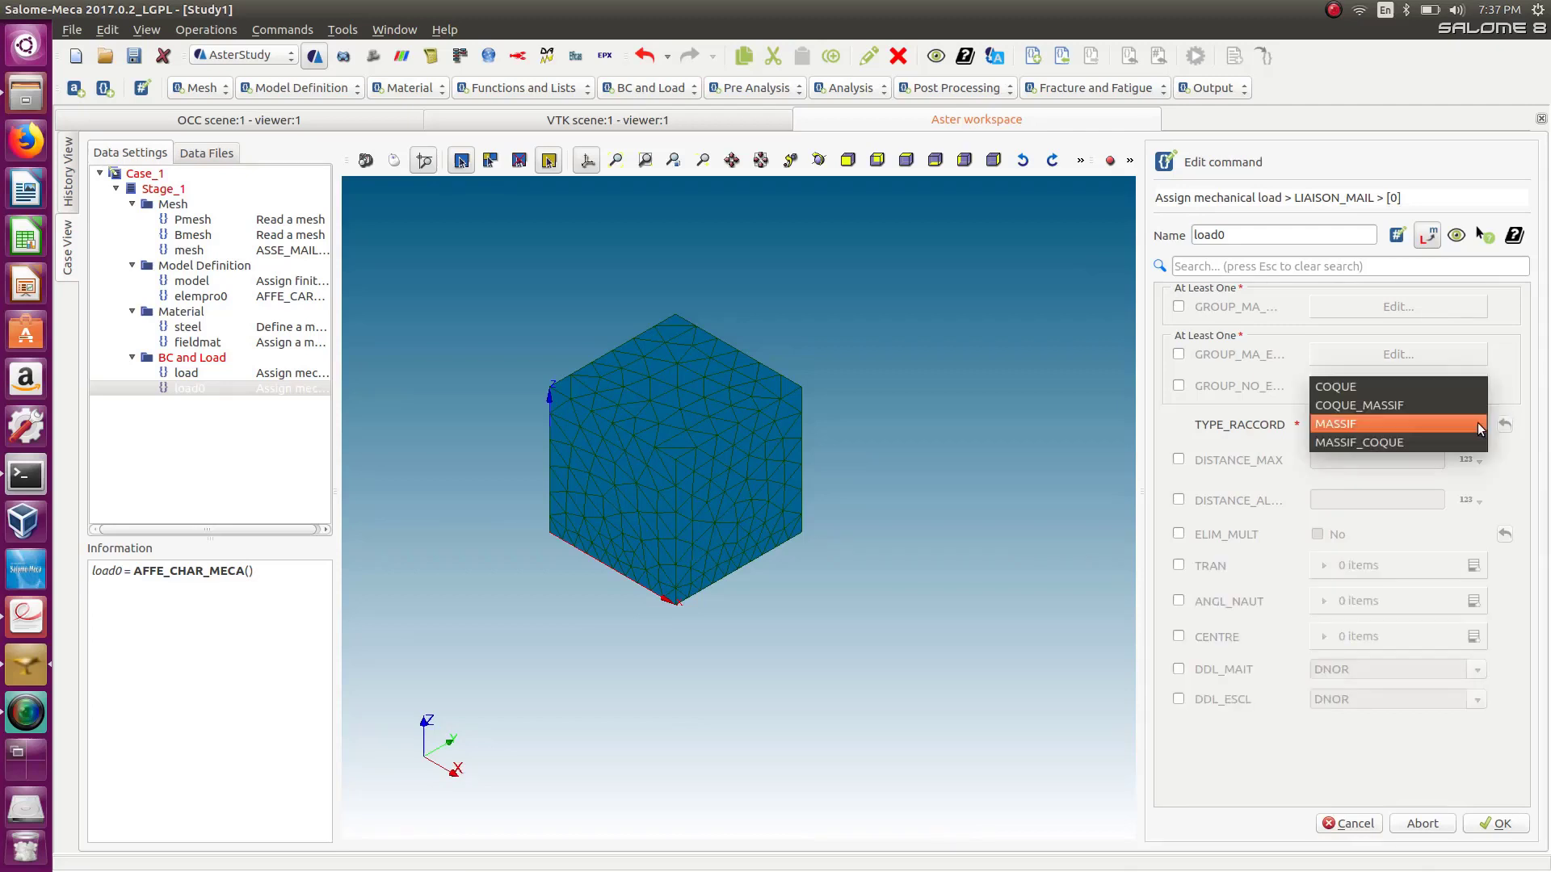
left_click(1351, 406)
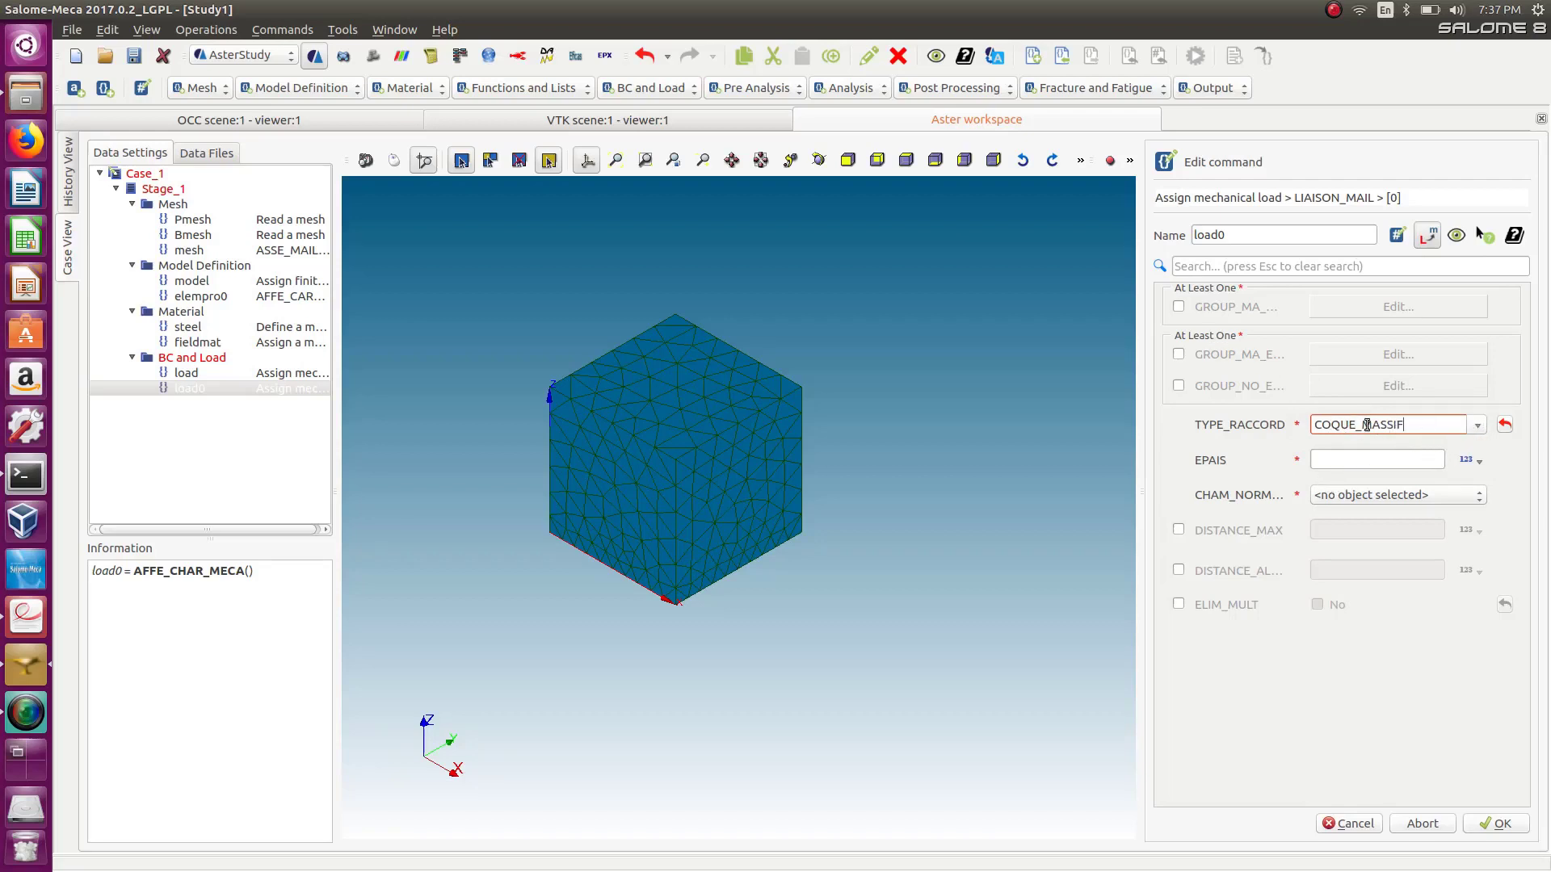
Assign the box element group of Bmesh as the connection's master group, GROUP_MA_MAIT.
left_click(1179, 306)
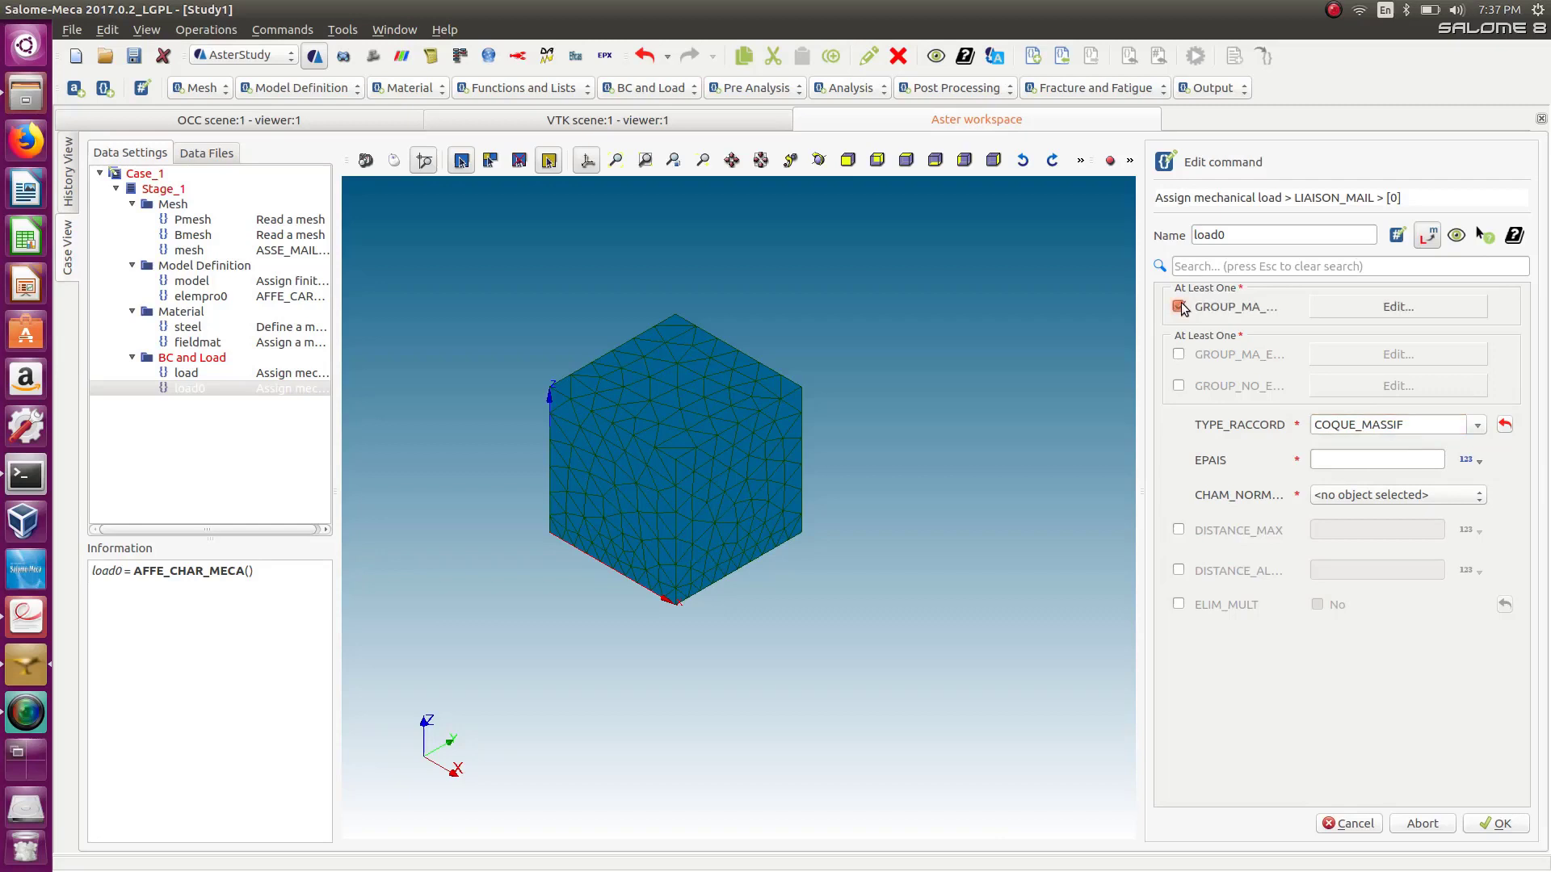
left_click(1362, 310)
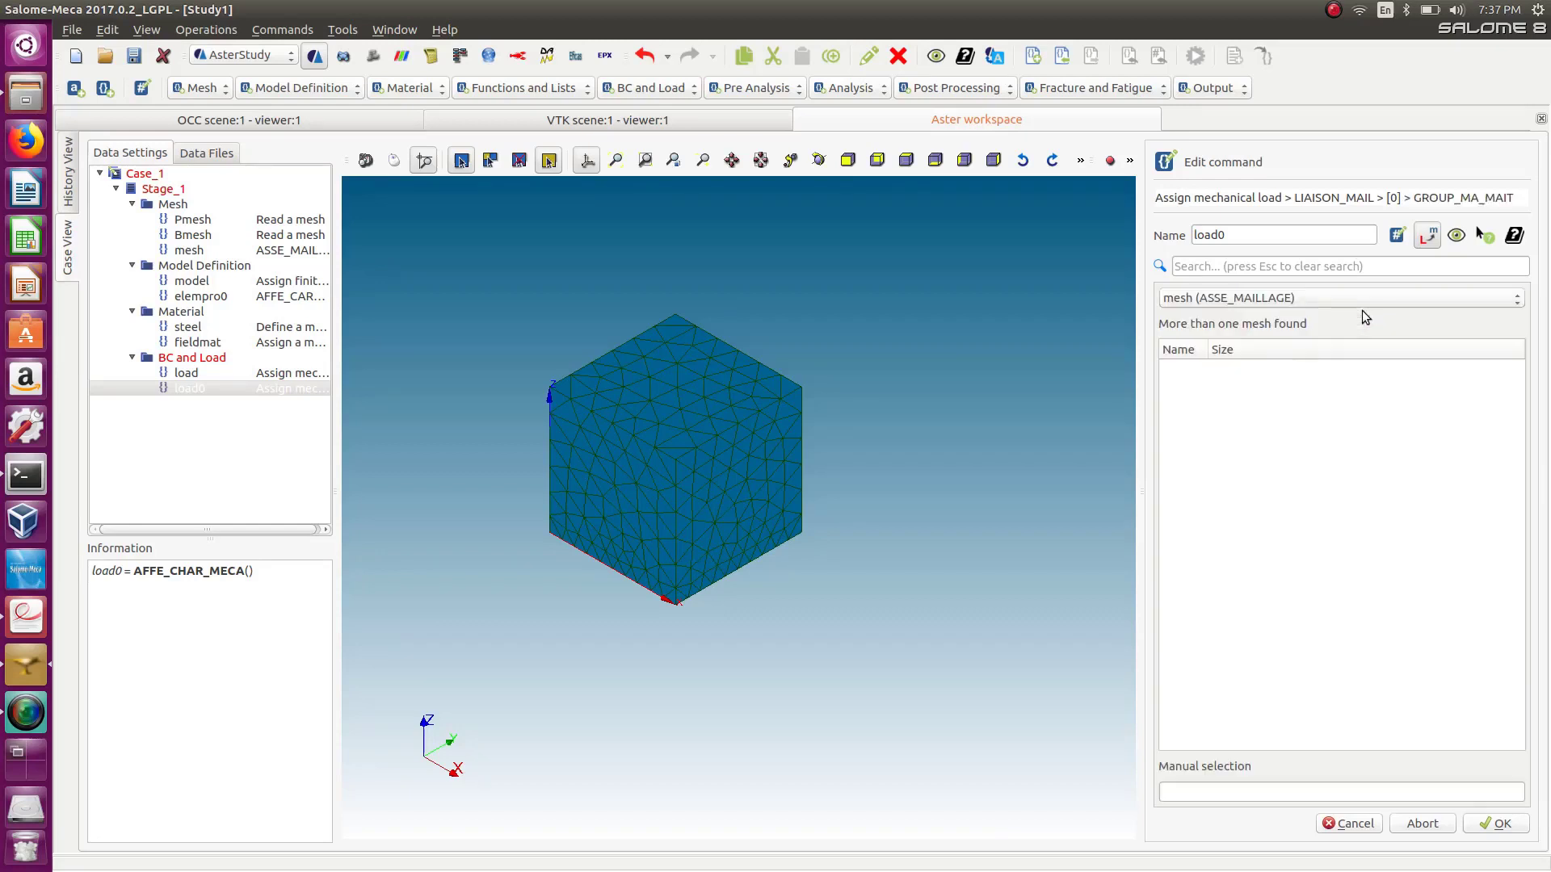
left_click(1209, 302)
left_click(1209, 316)
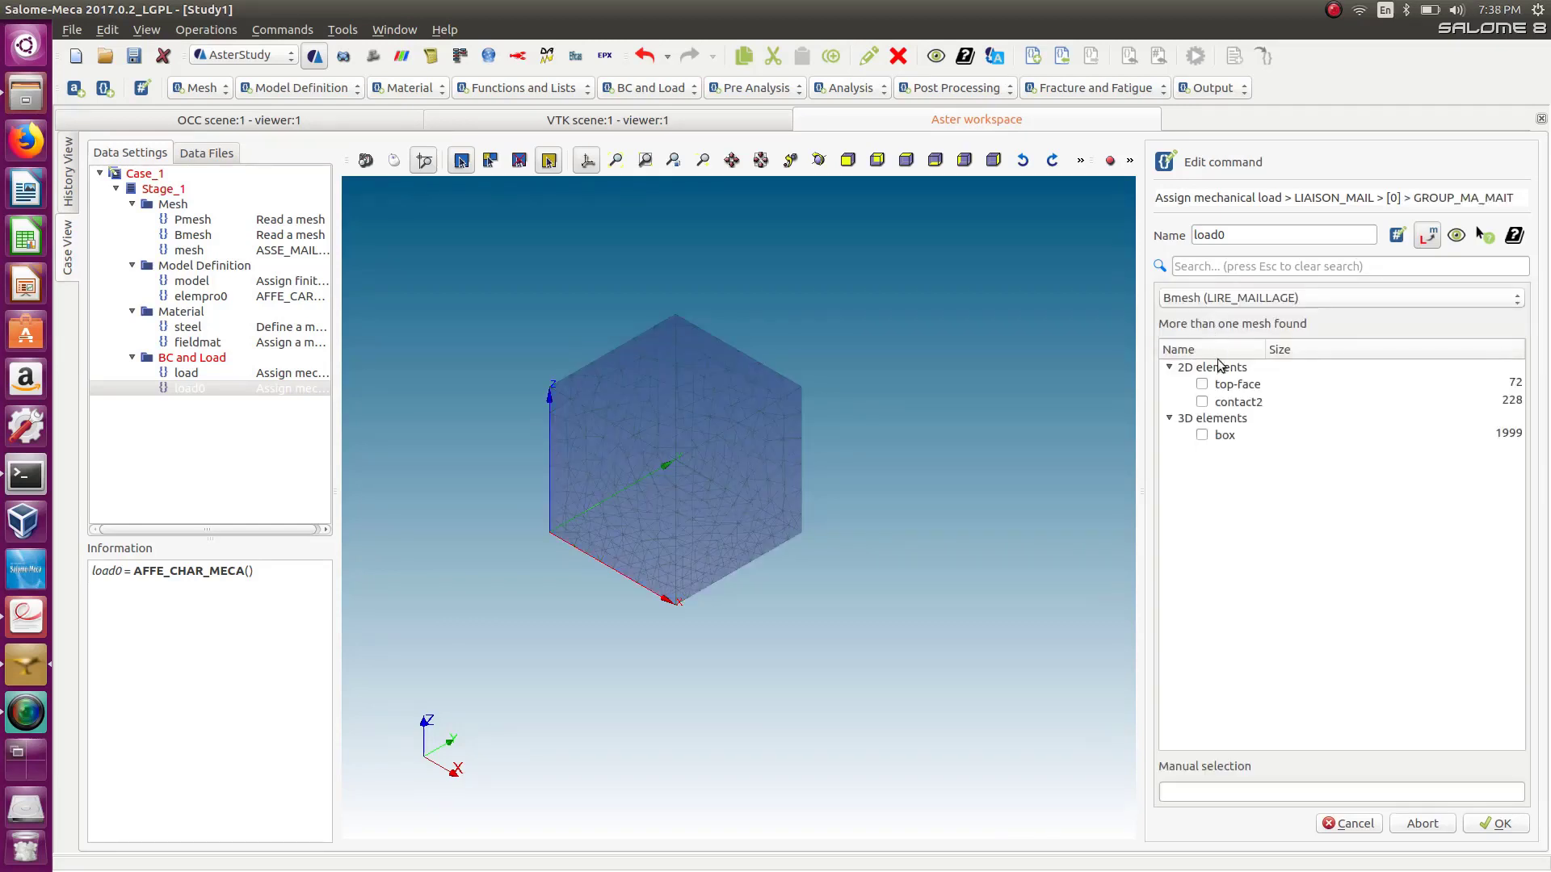
left_click(1202, 436)
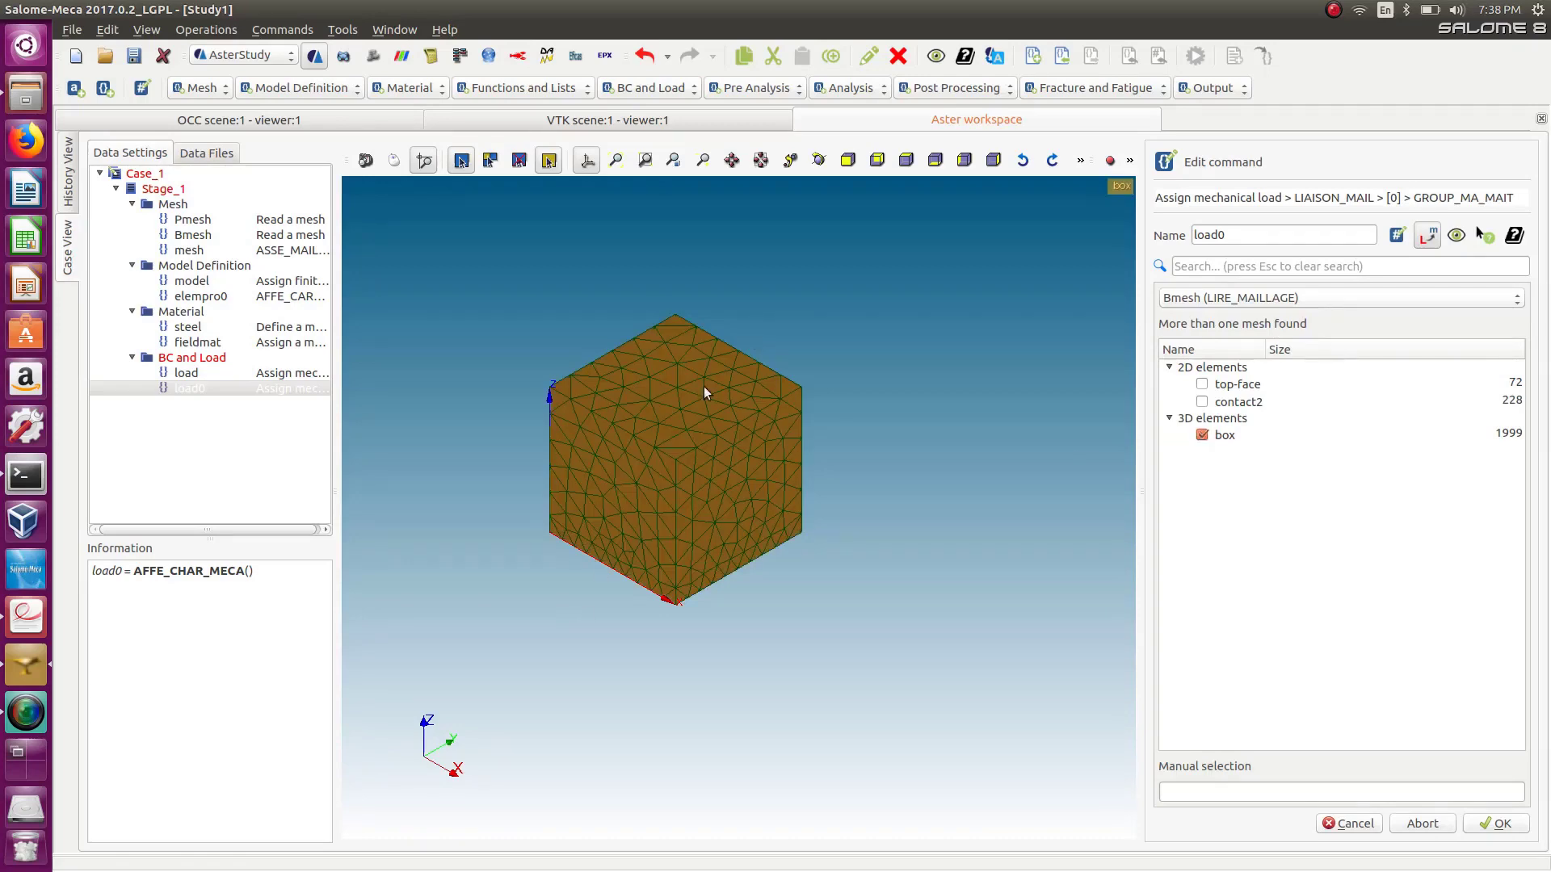
left_click(1496, 824)
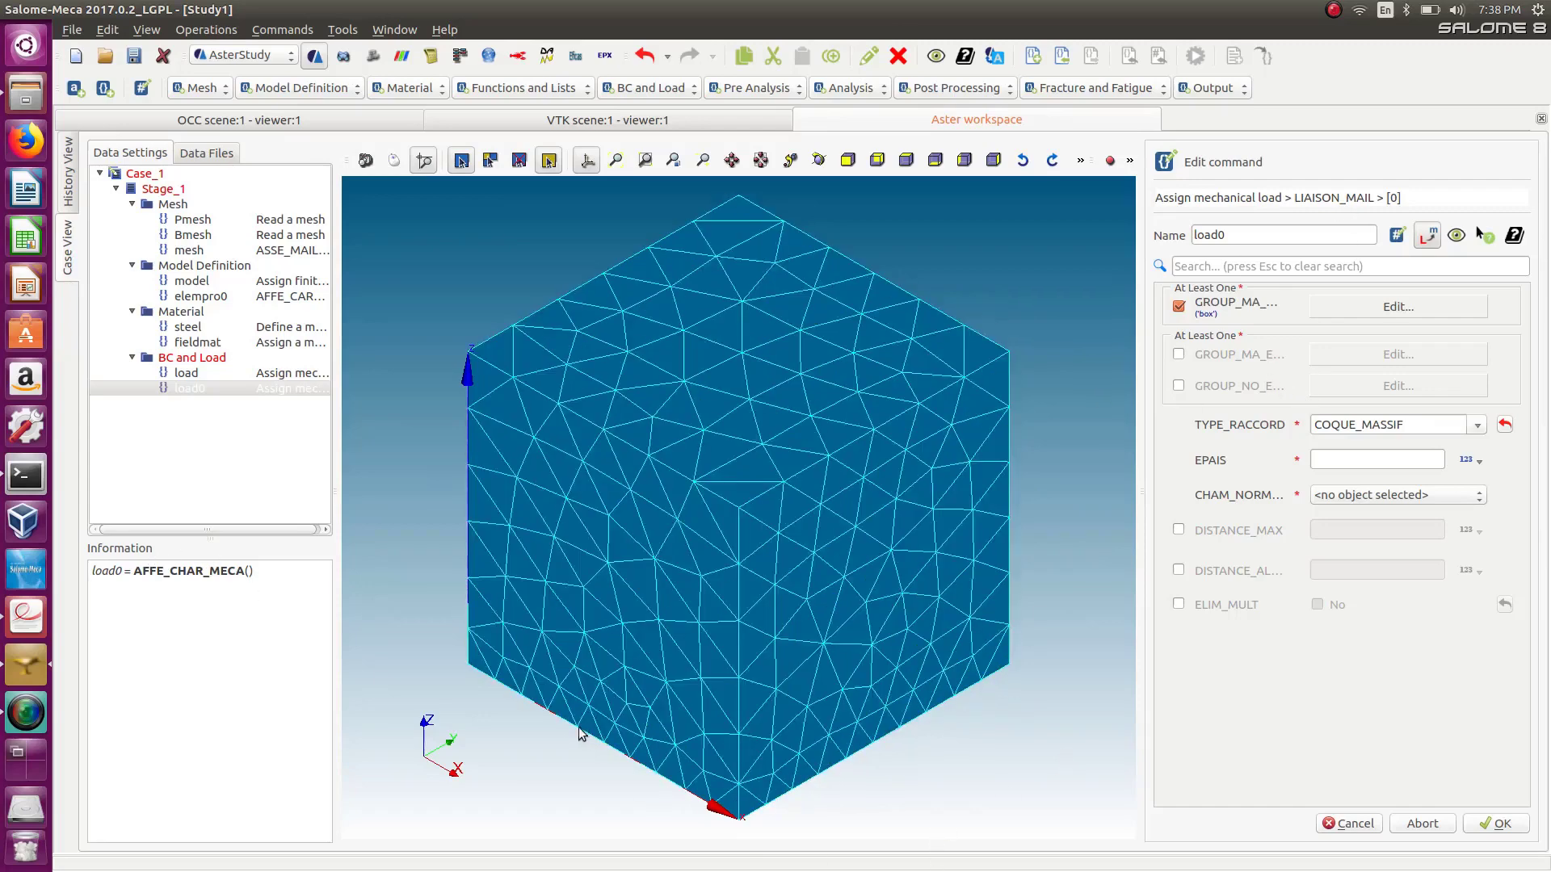
Assign the contact1 node group of Pmesh as the slave group, GROUP_NO_ESCL, and set EPAIS to 0.01.
scroll(960, 637, "down", 5)
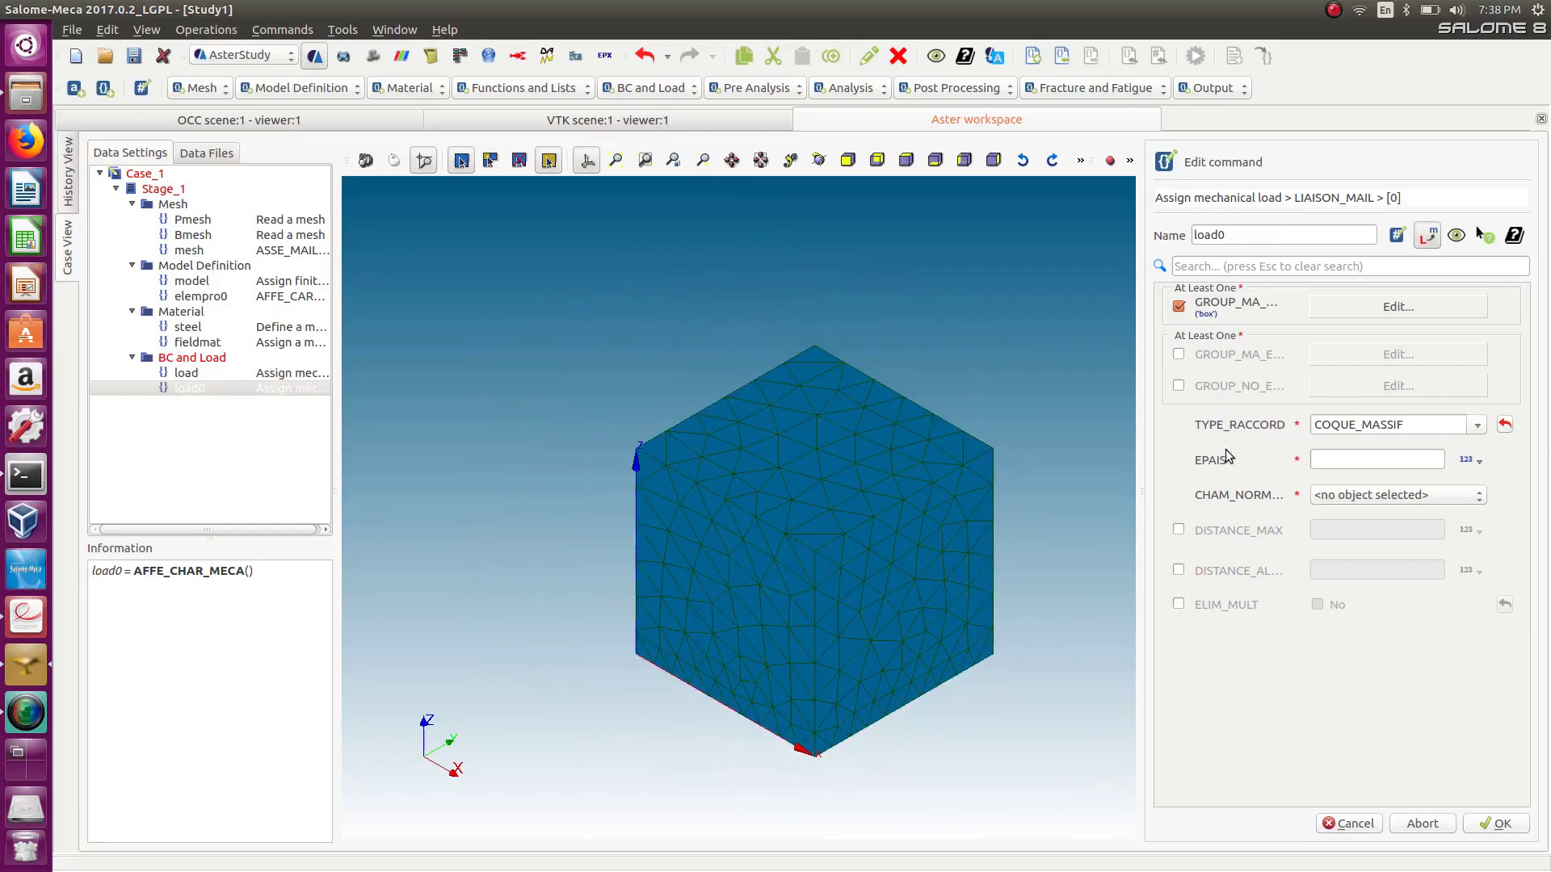
left_click(1179, 386)
left_click(1348, 387)
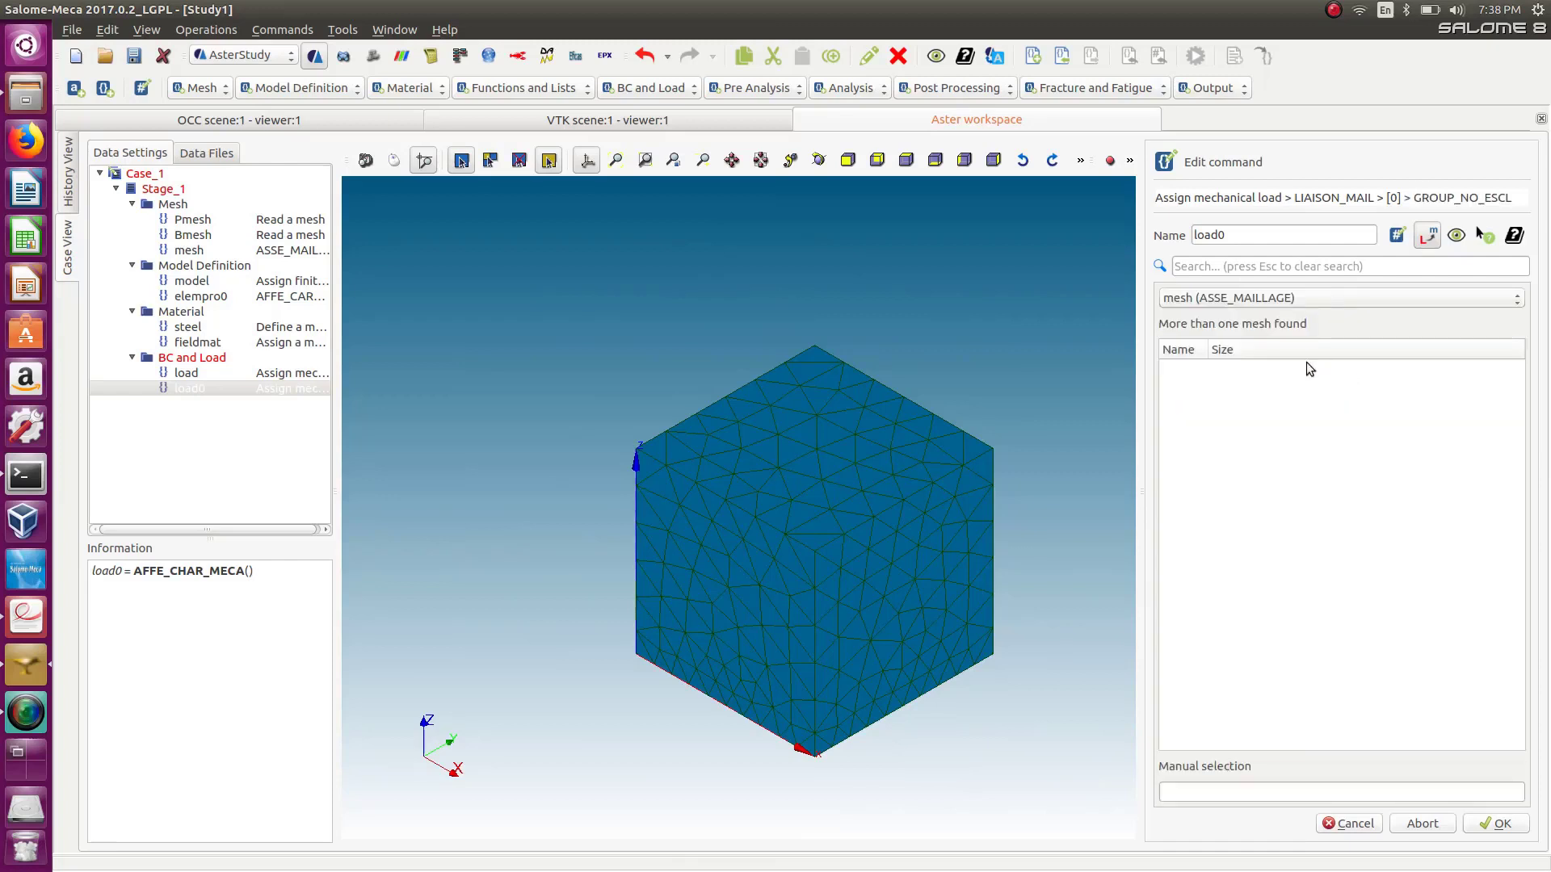
left_click(1201, 299)
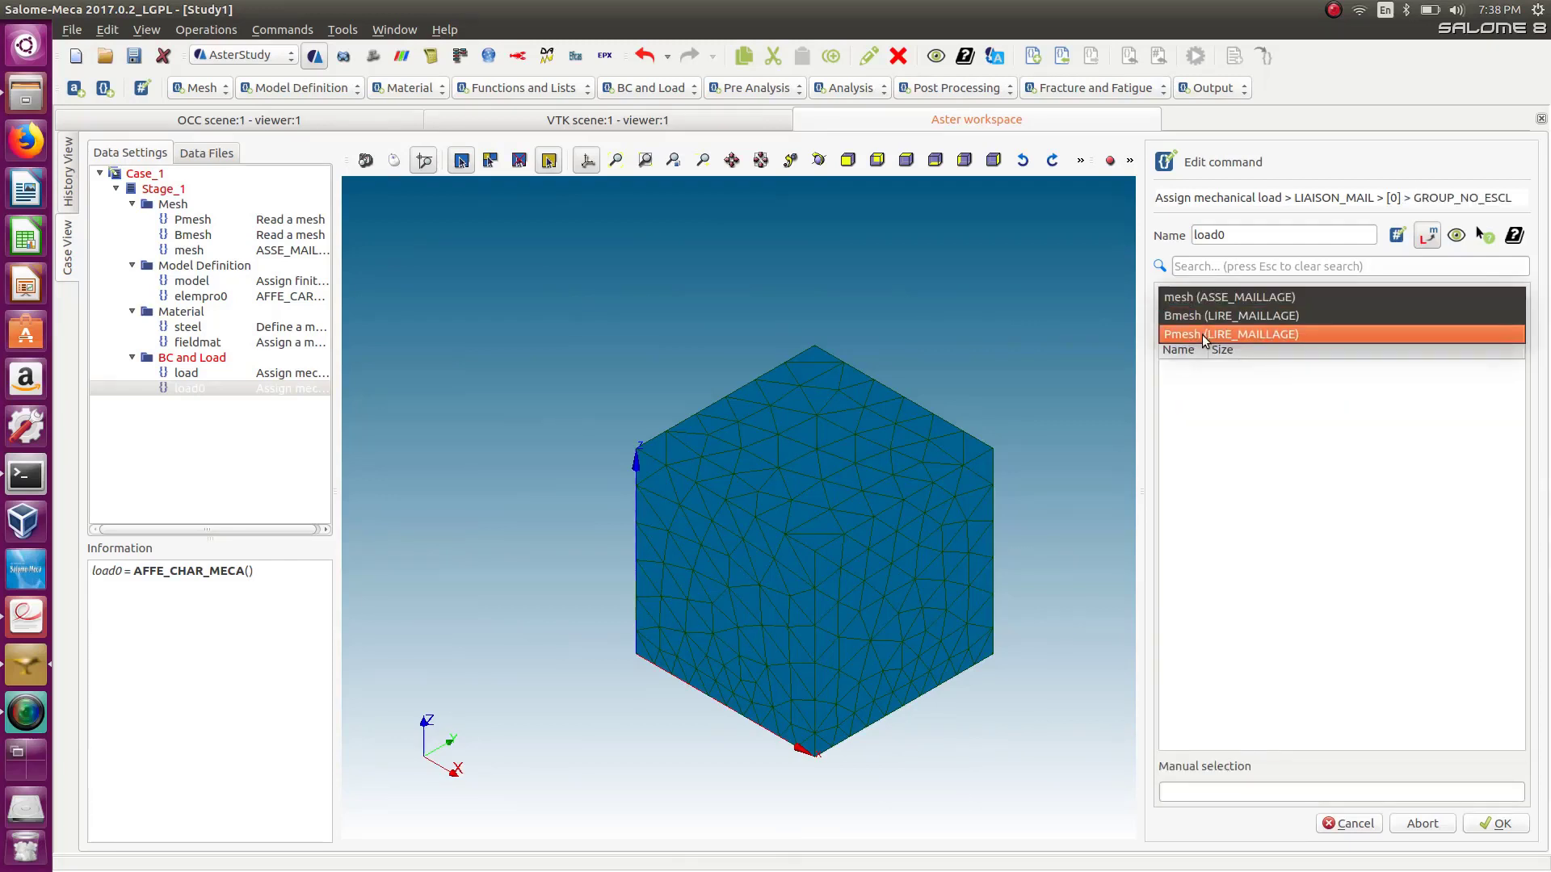
left_click(1204, 335)
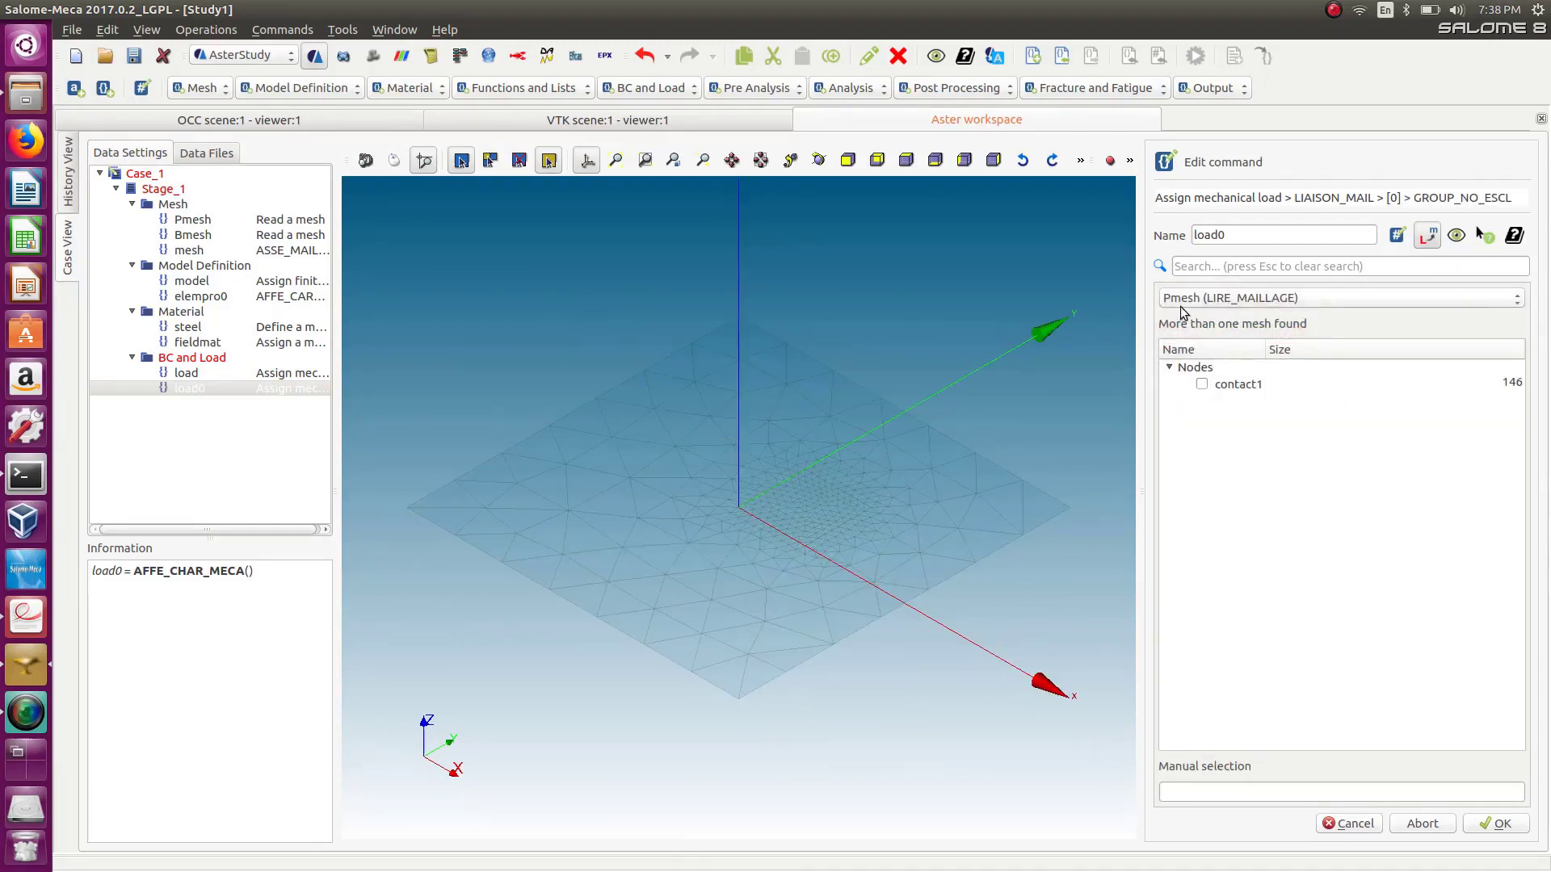
left_click(1203, 384)
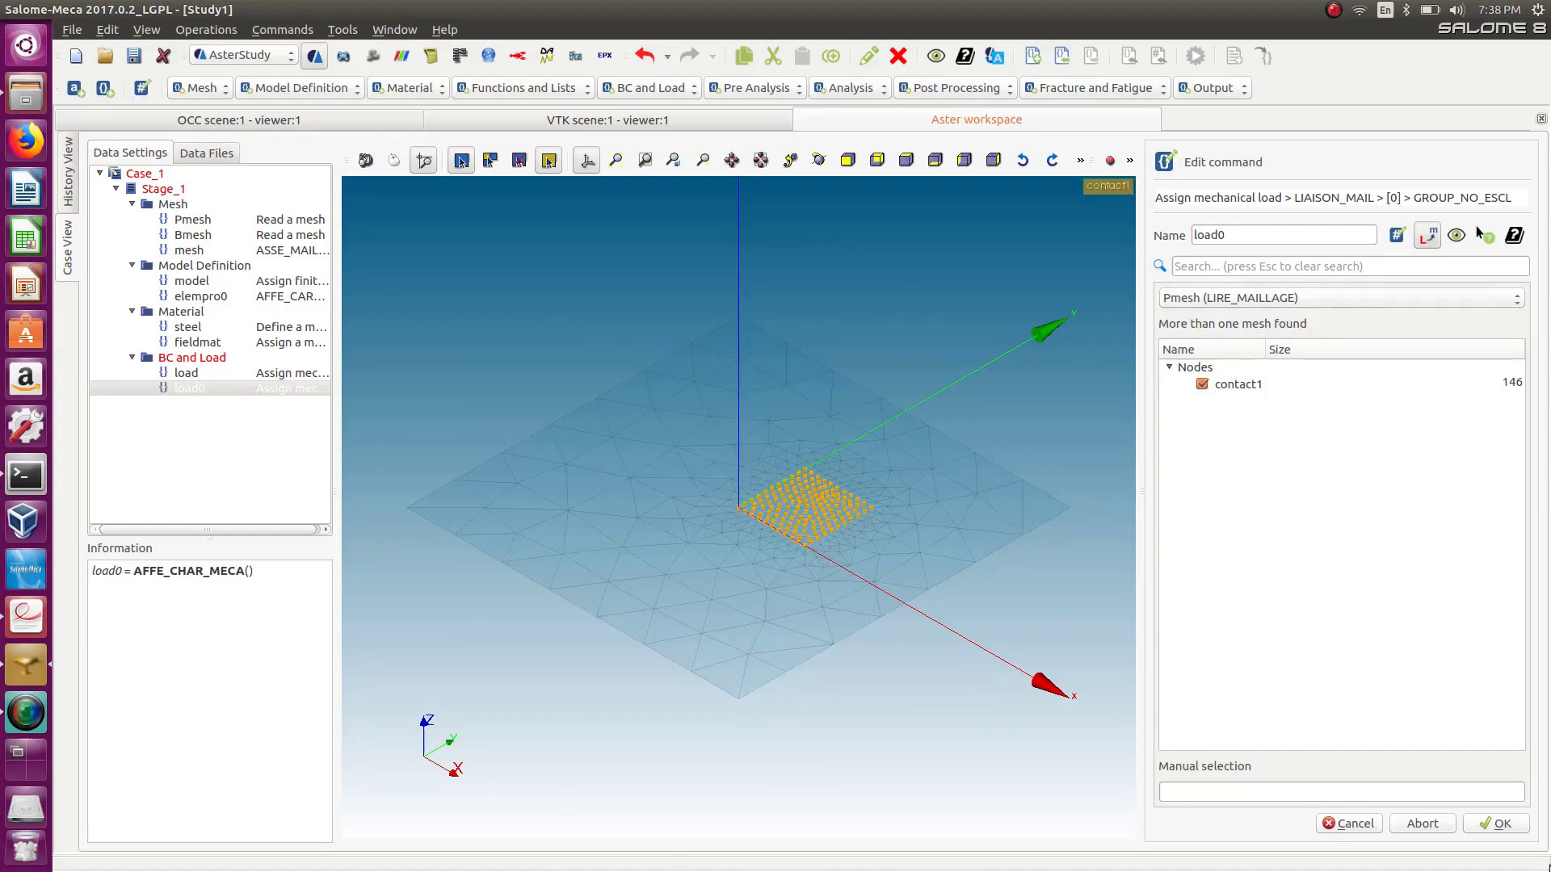
left_click(1504, 825)
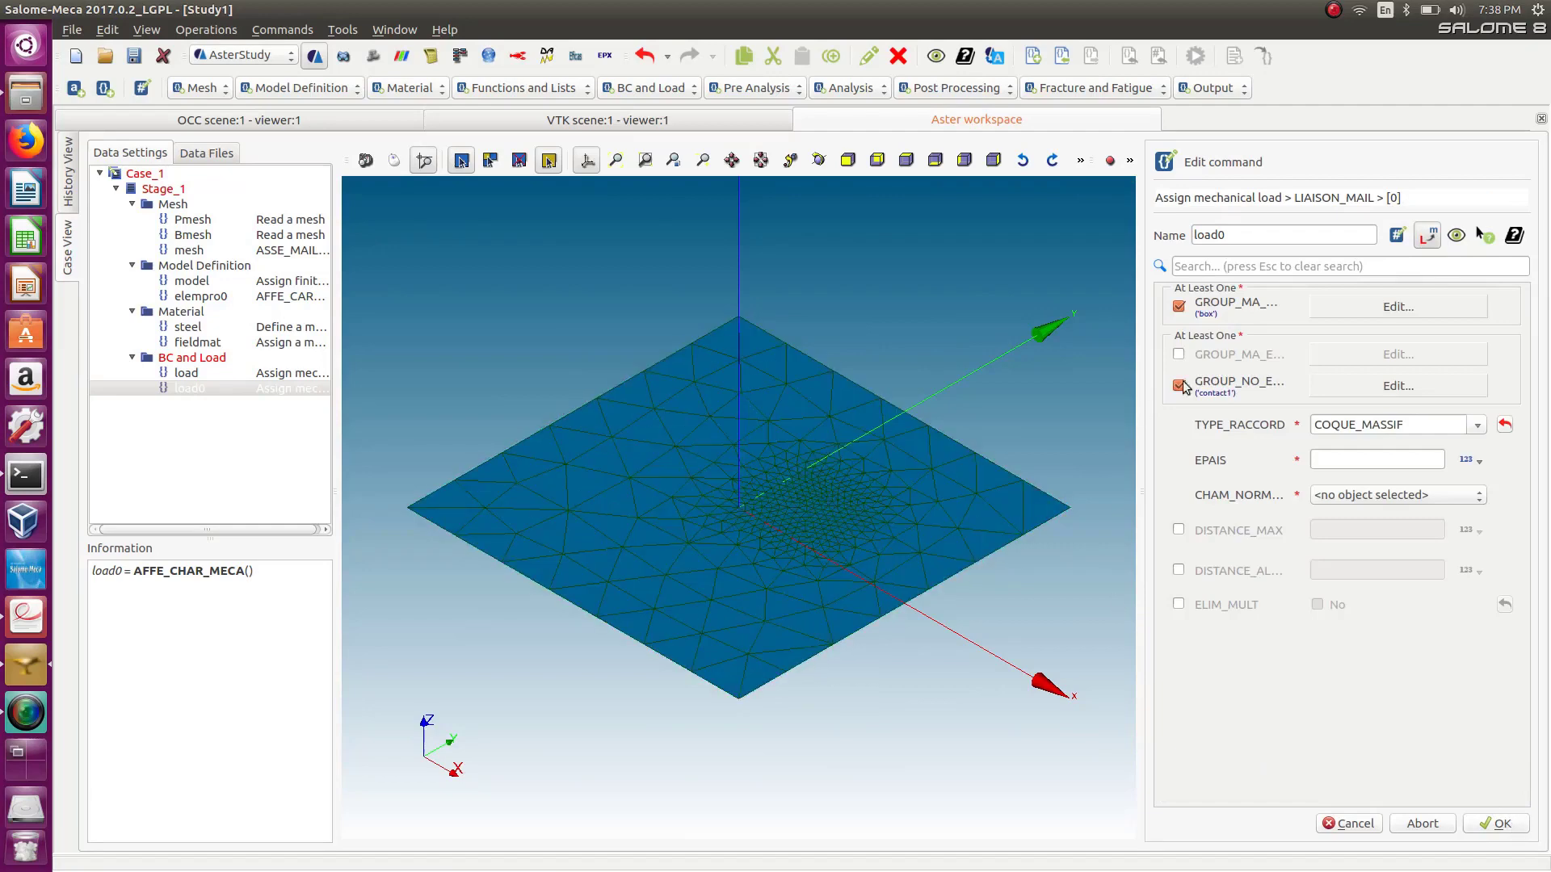
left_click(1329, 465)
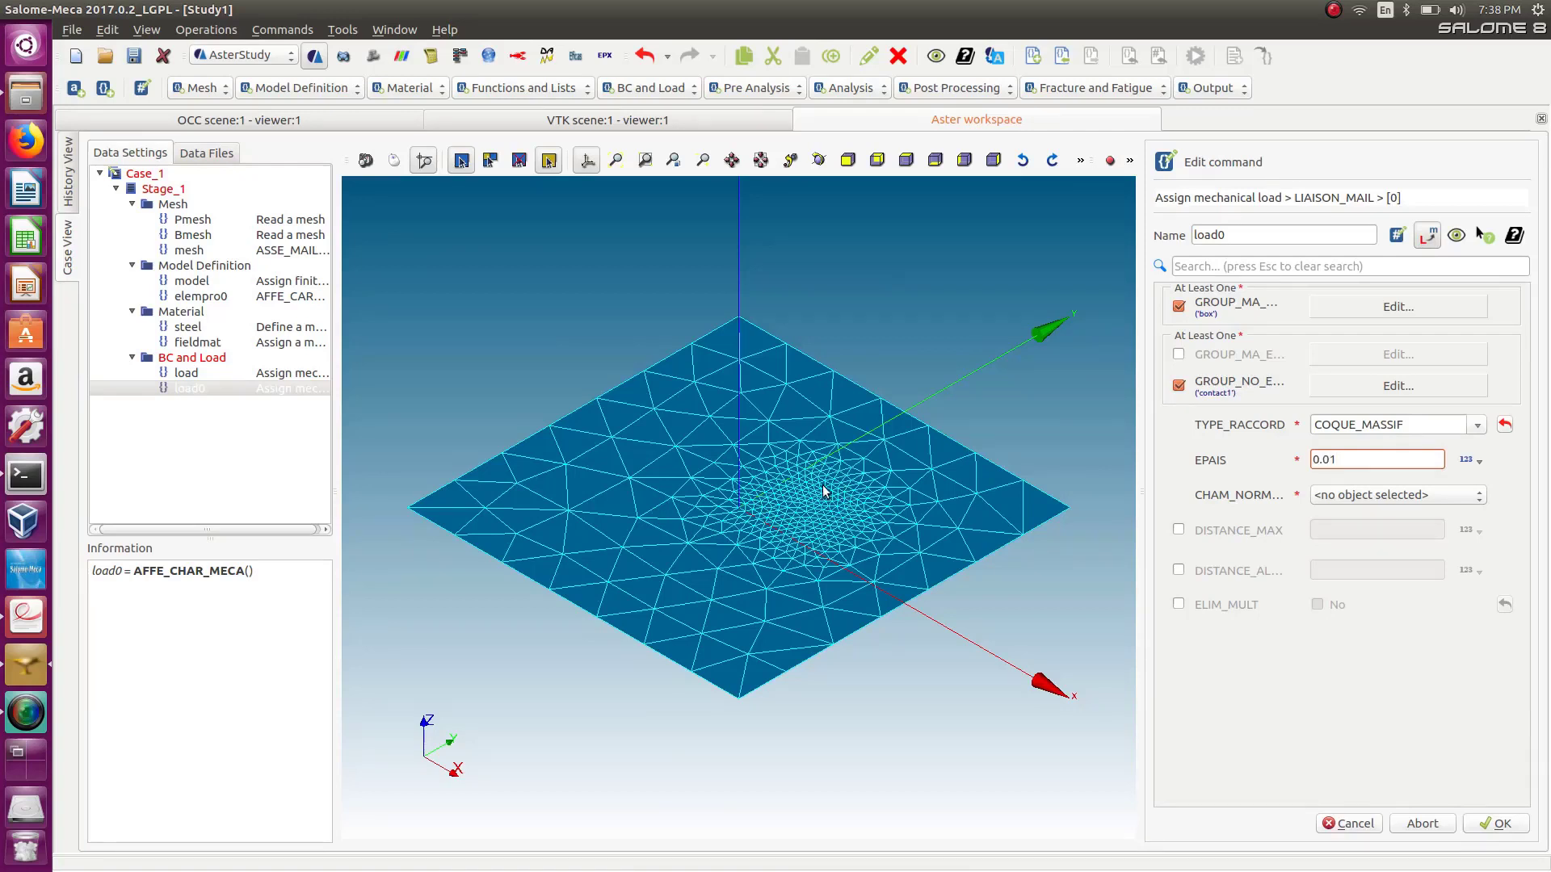
Check which objects are available for the connection's CHAM_NORMALE keyword.
left_click(1367, 495)
left_click(1371, 495)
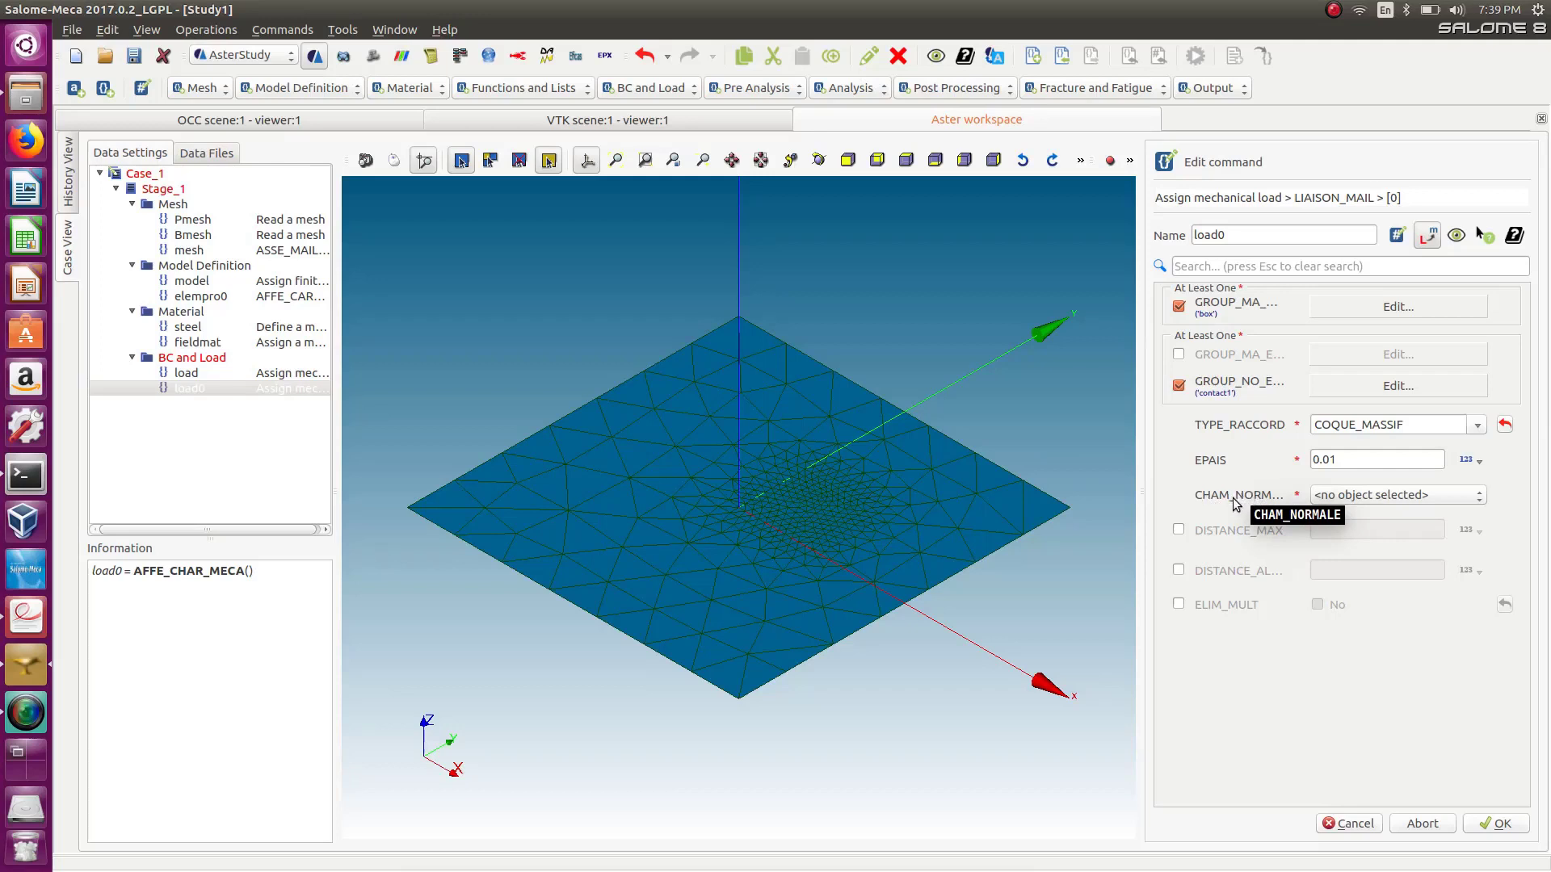
left_click(1384, 495)
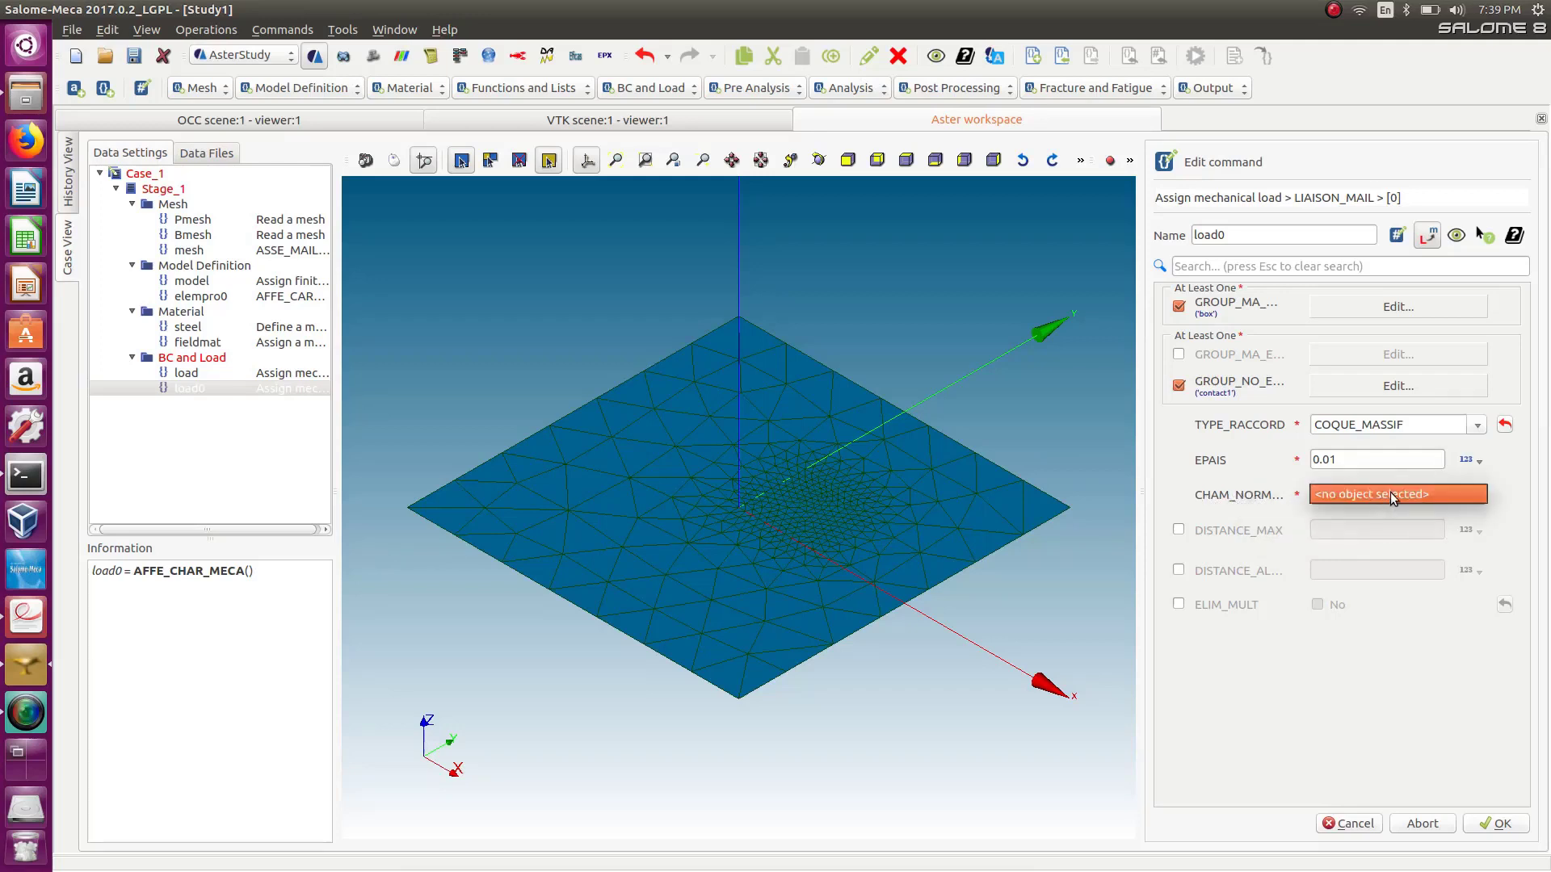
left_click(1389, 497)
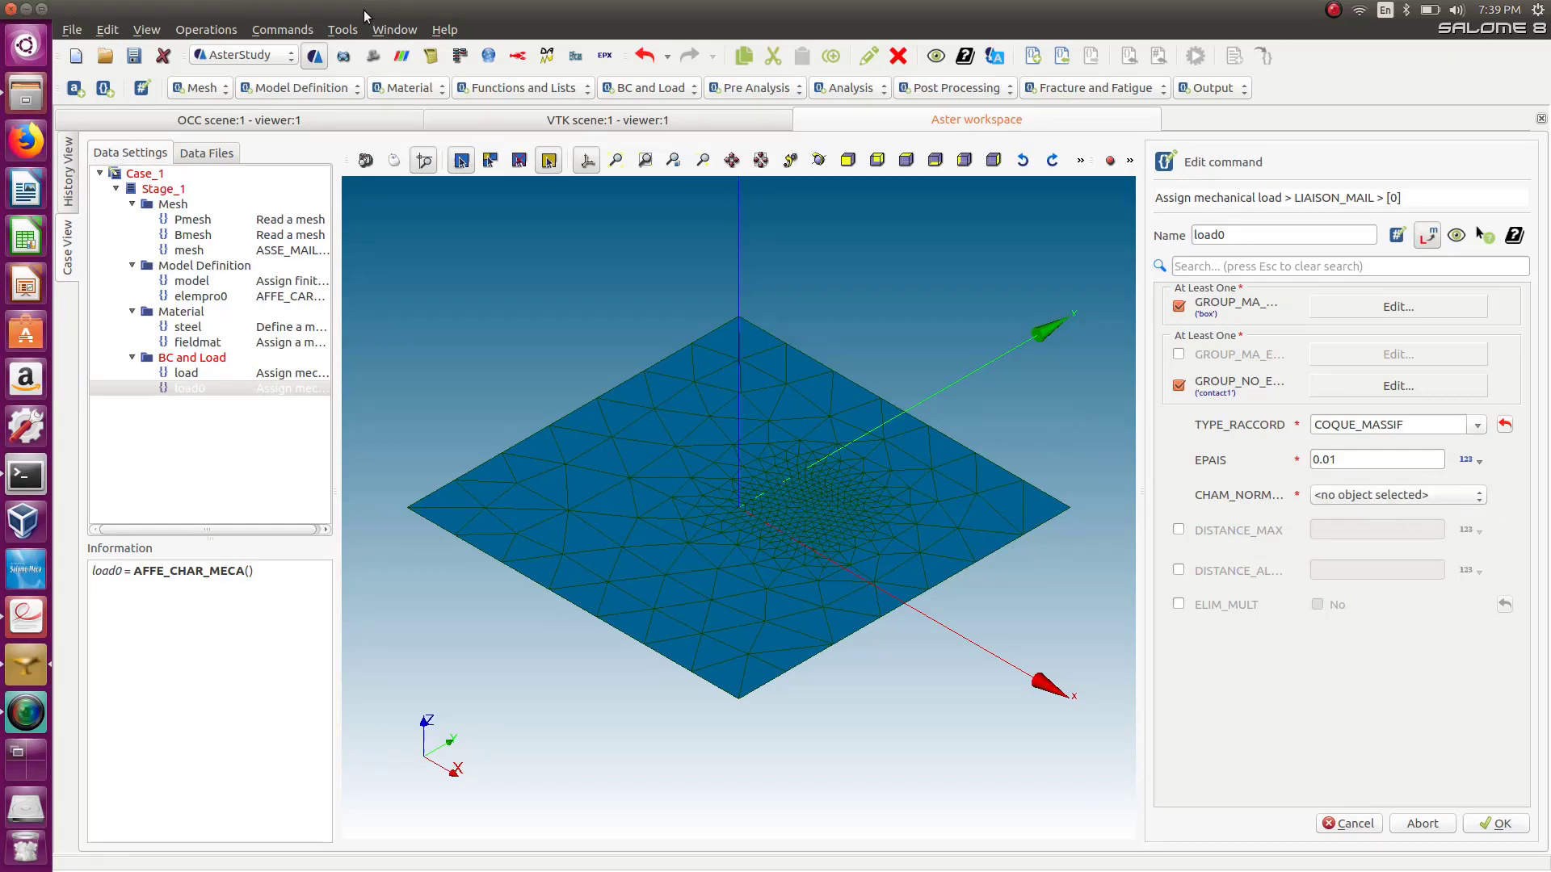
Open the u4.44.01.pdf manual from the desktop and look through it for the AFFE_CHAR_MECA operator and its LIAISON_MAIL keyword.
left_click_drag(366, 16, 509, 41)
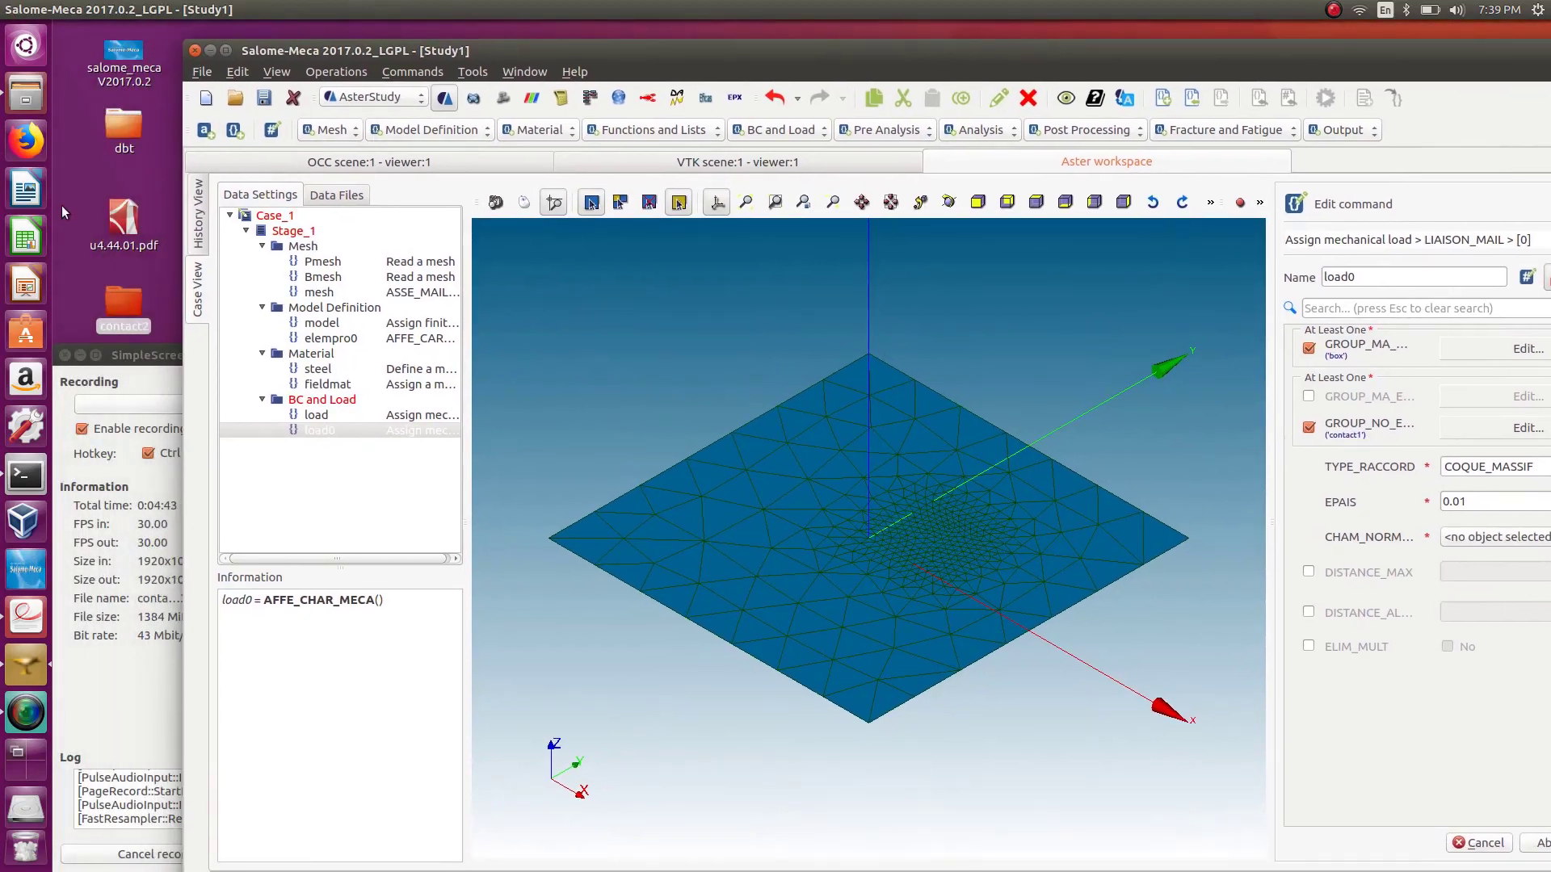
double_click(123, 220)
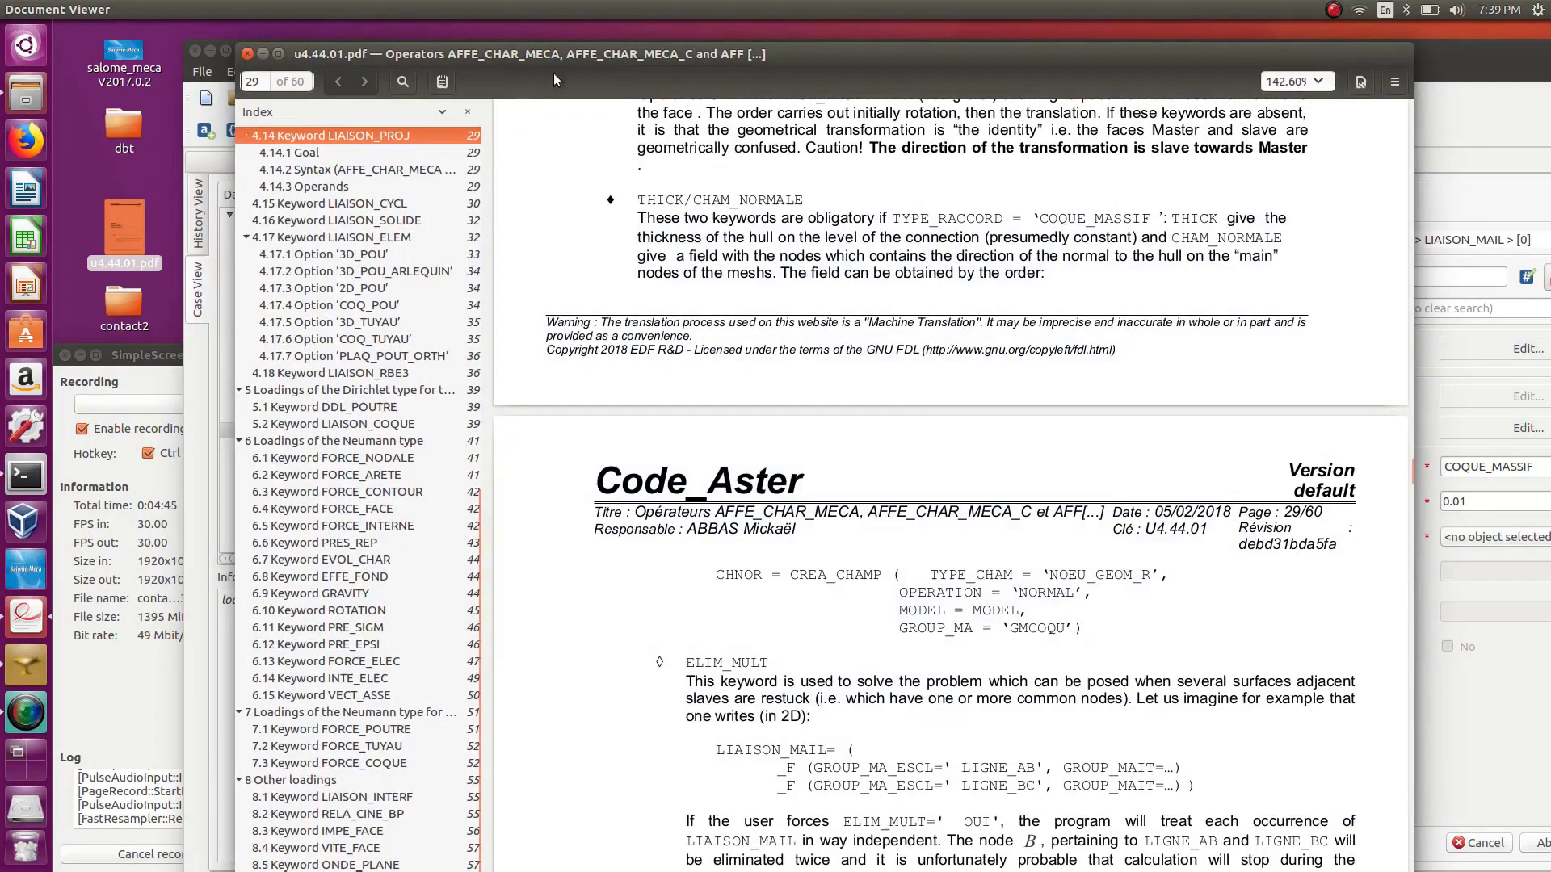
left_click_drag(547, 24, 385, 33)
scroll(525, 392, "up", 10)
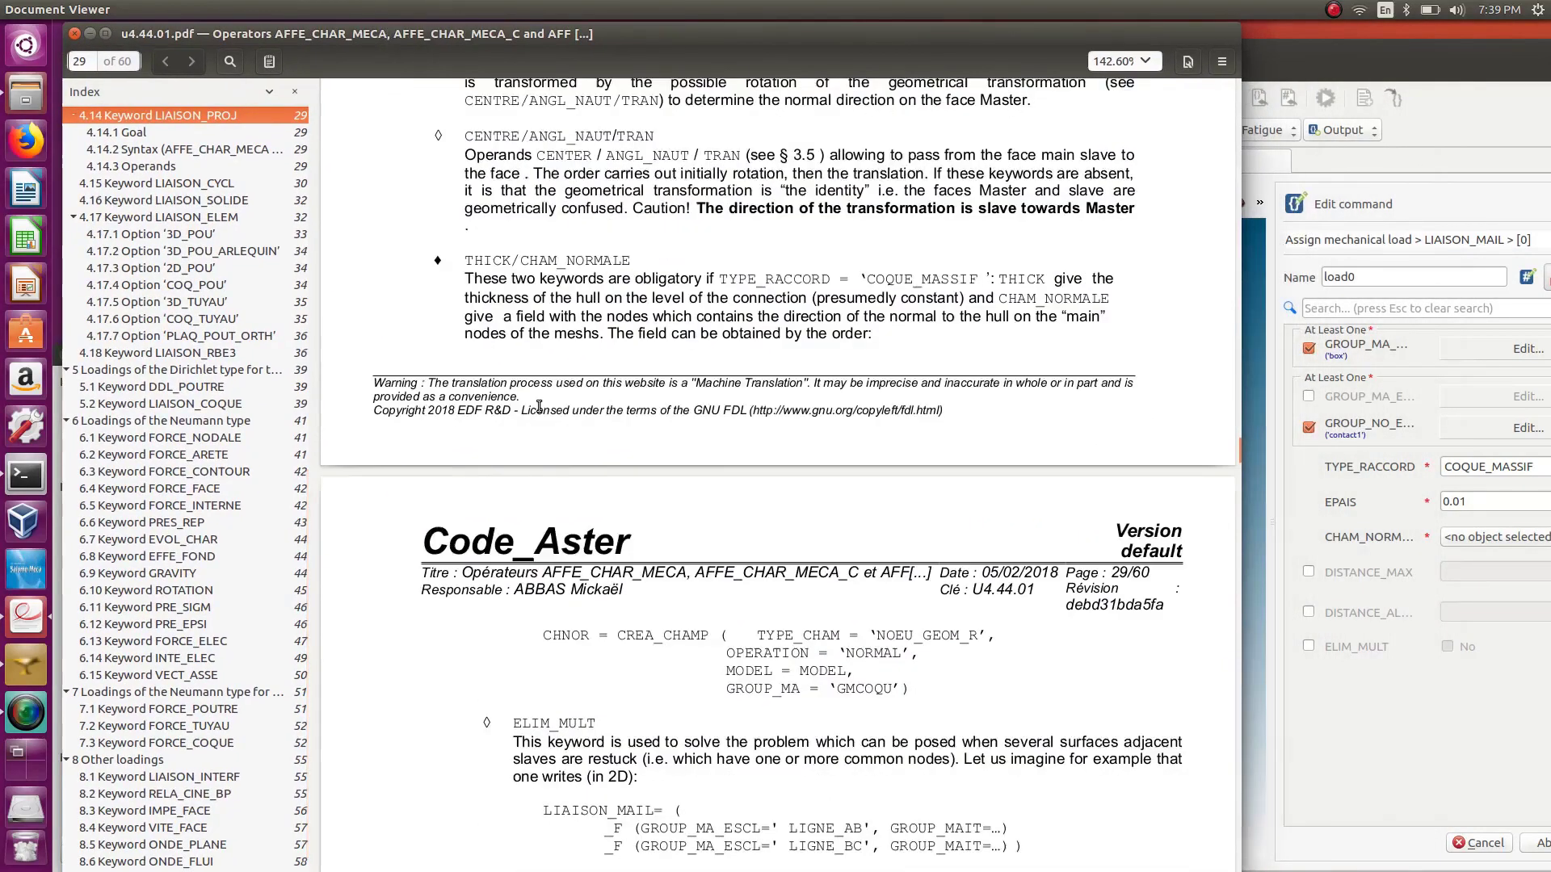
left_click_drag(1240, 433, 1236, 438)
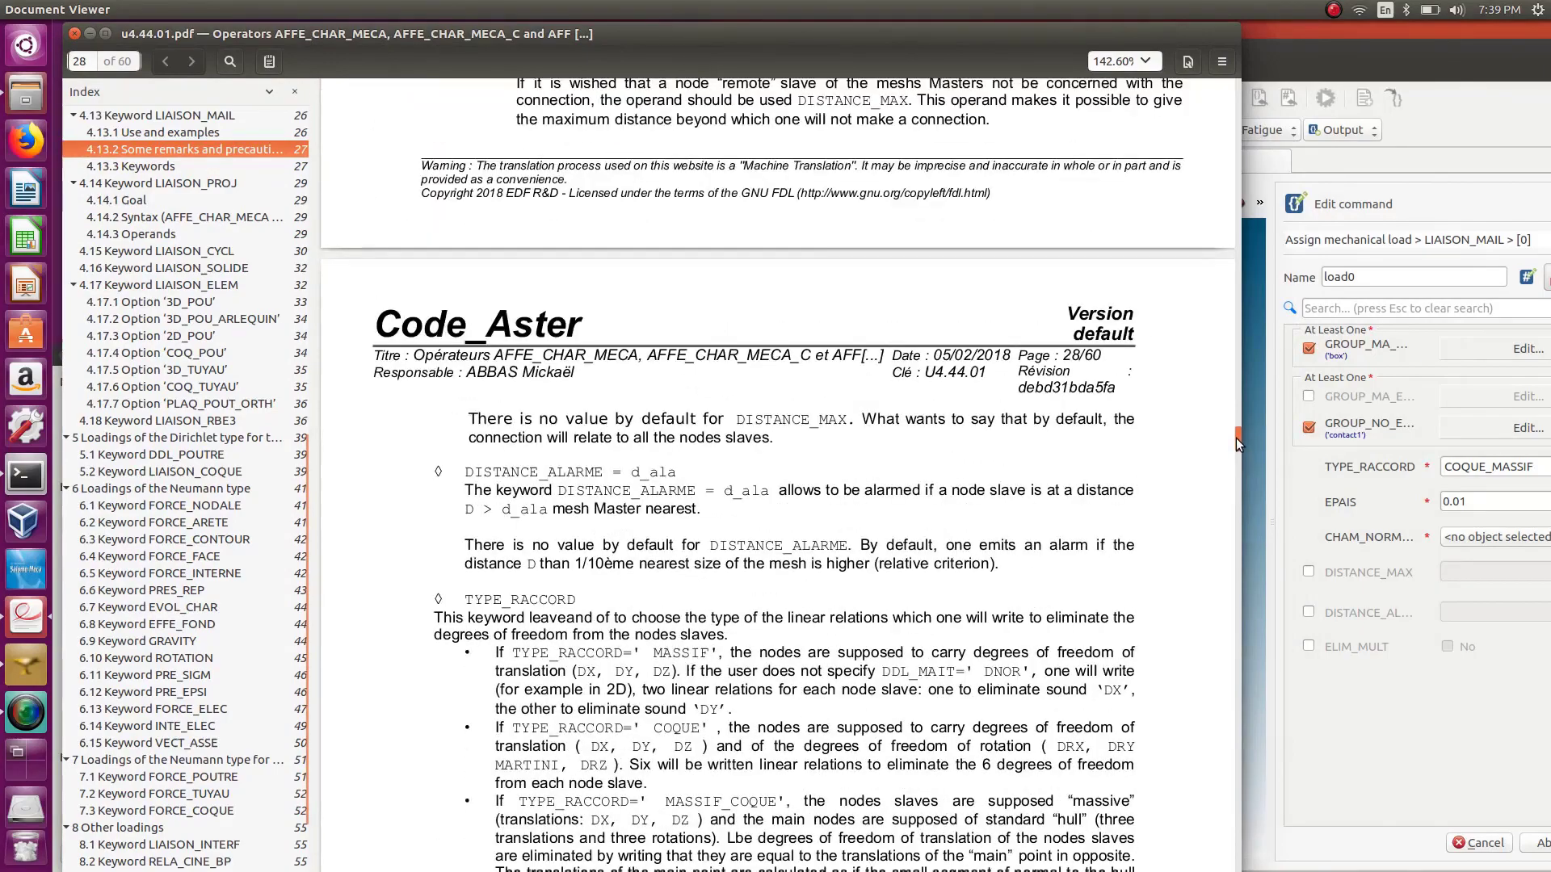
scroll(590, 491, "up", 5)
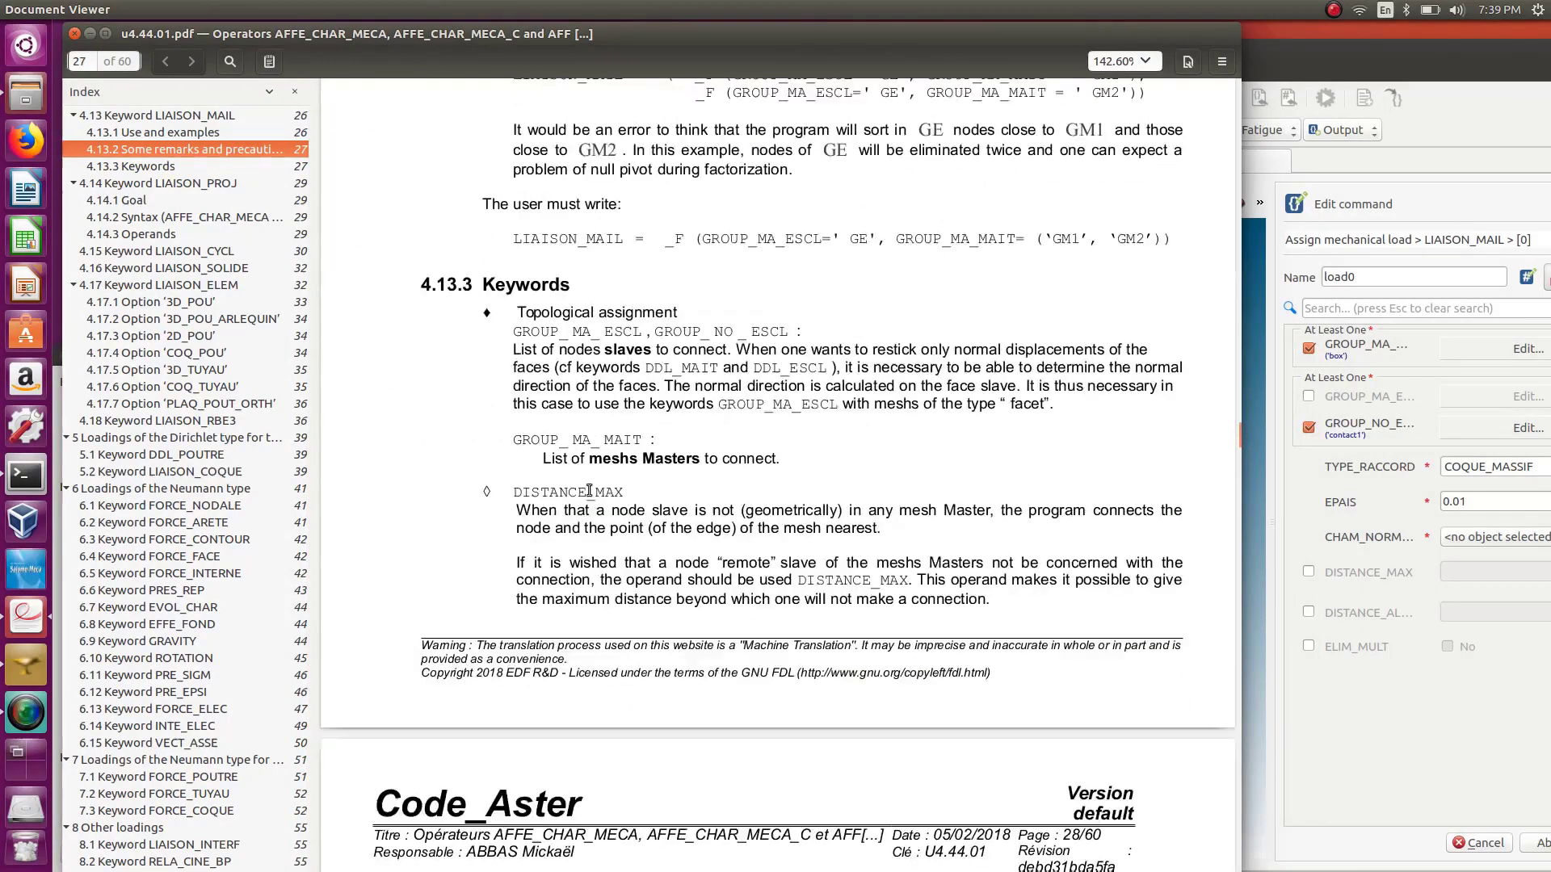
left_click_drag(1233, 421, 1236, 66)
scroll(794, 603, "down", 3)
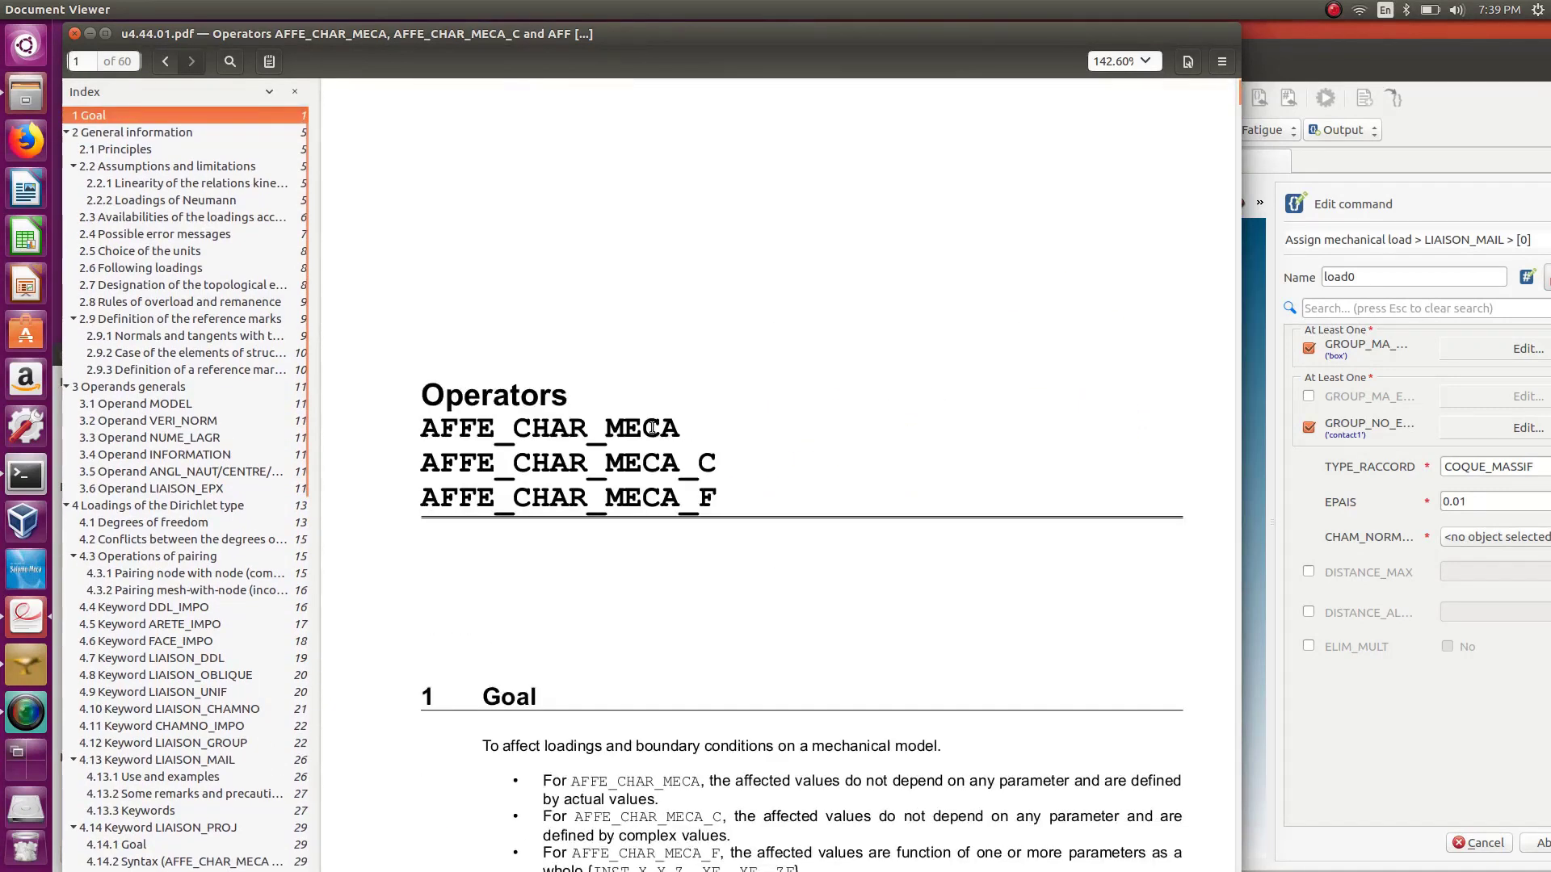
left_click_drag(428, 426, 682, 435)
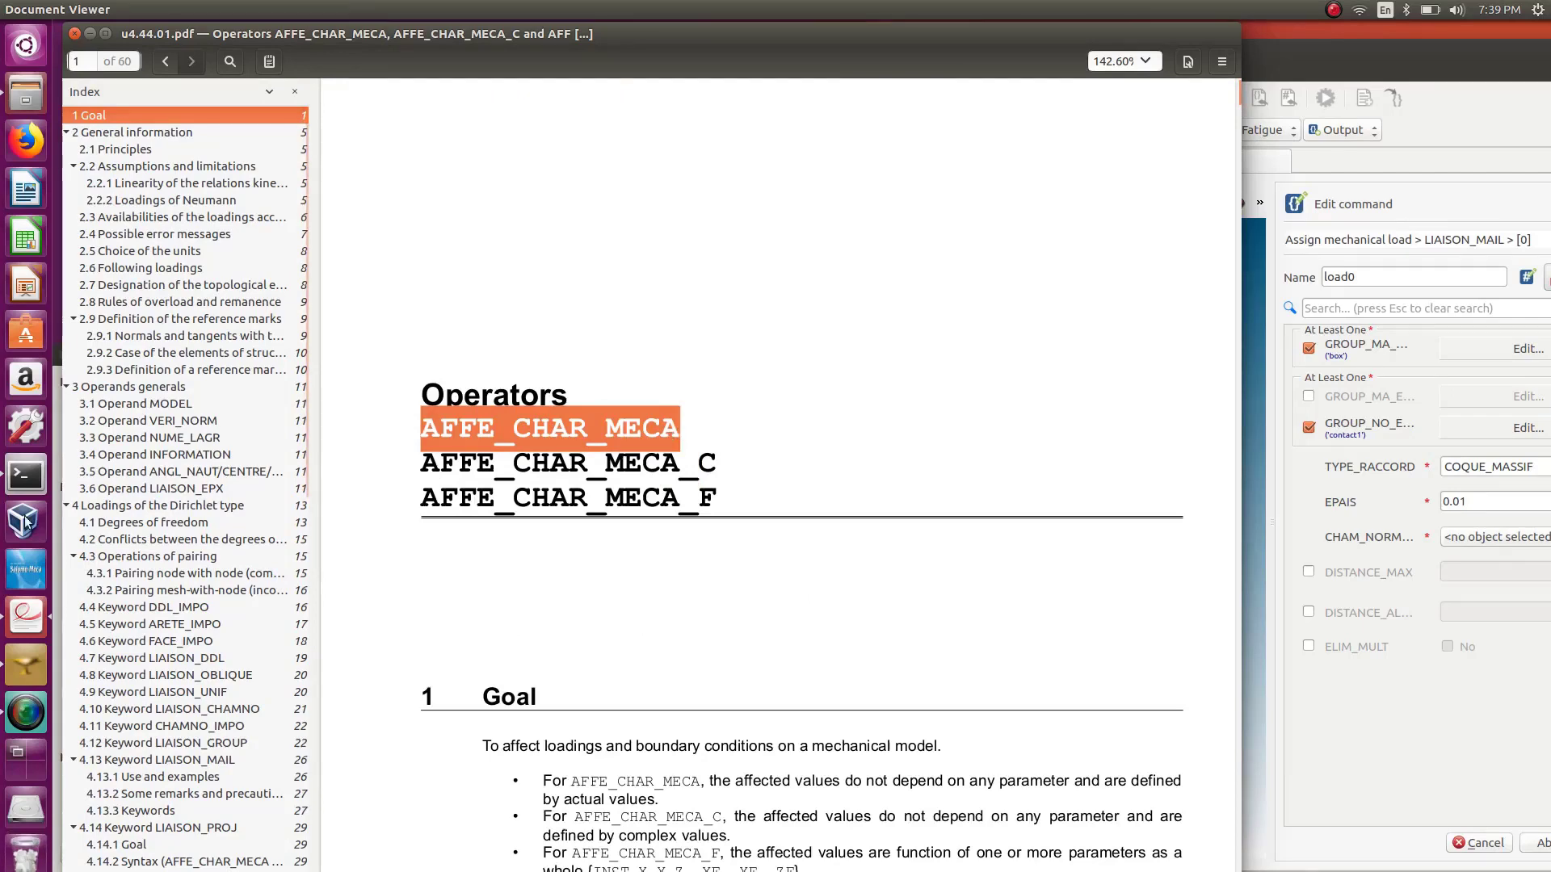
scroll(208, 548, "down", 3)
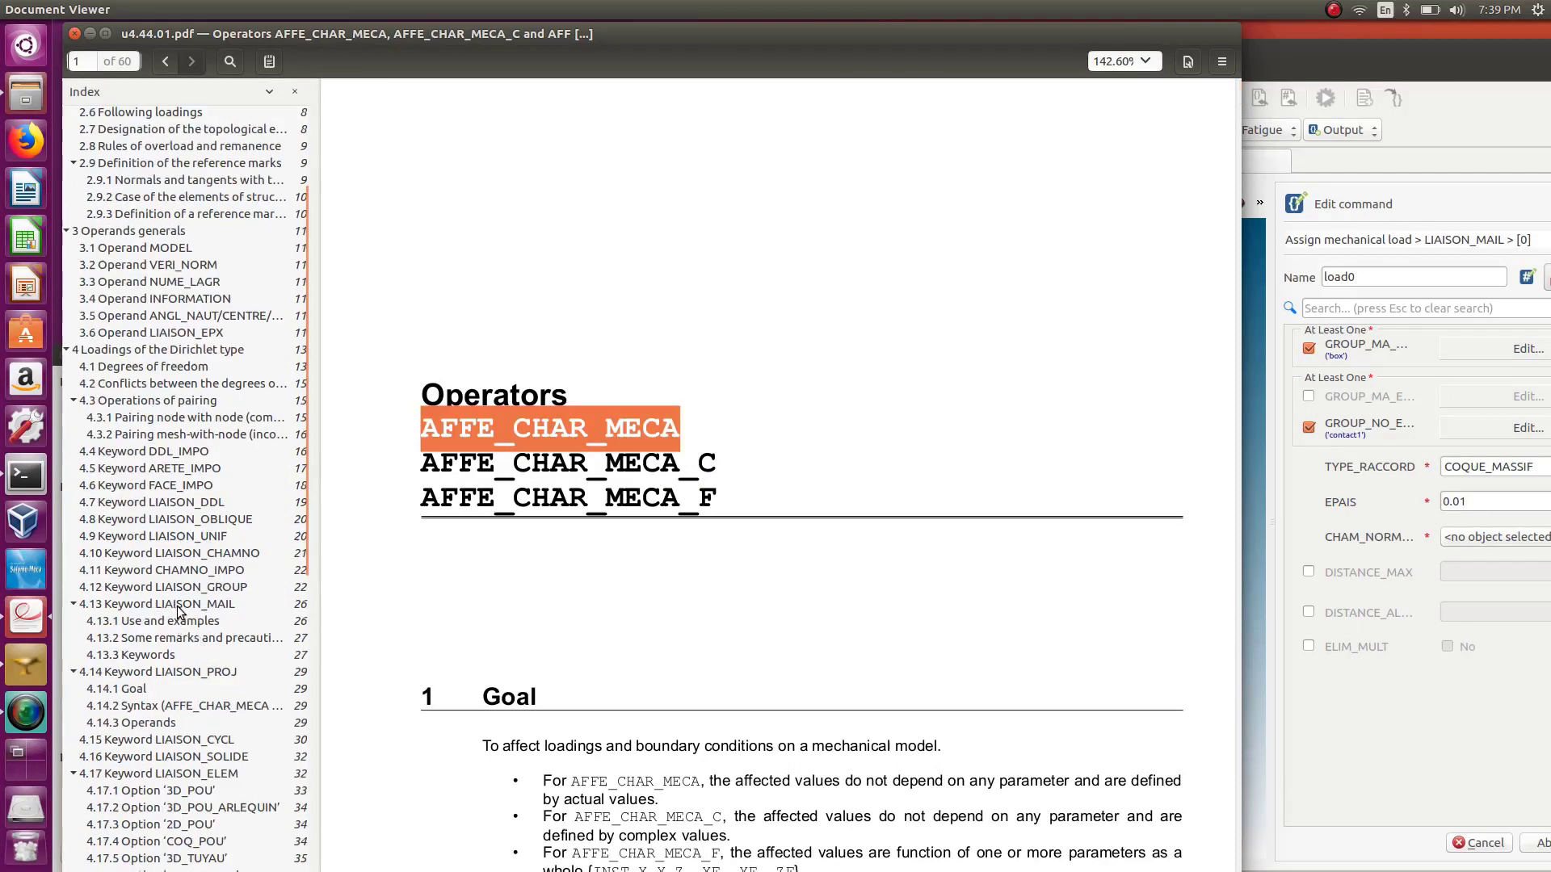
Go to section 4.13 Keyword LIAISON_MAIL of the manual and locate the THICK/CHAM_NORMALE entry.
left_click(180, 611)
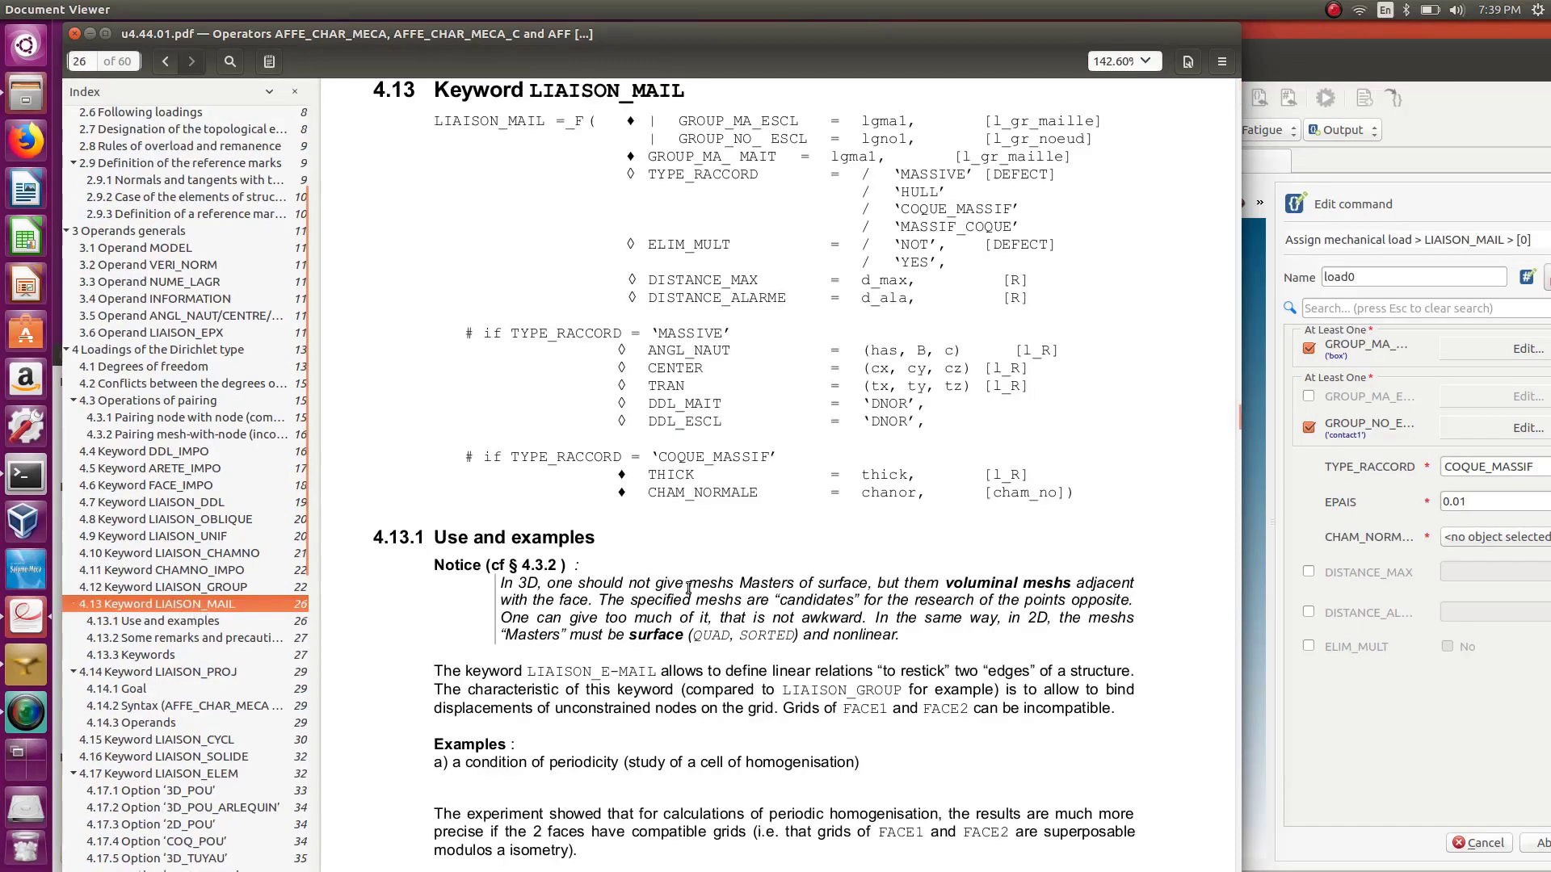
scroll(688, 587, "down", 10)
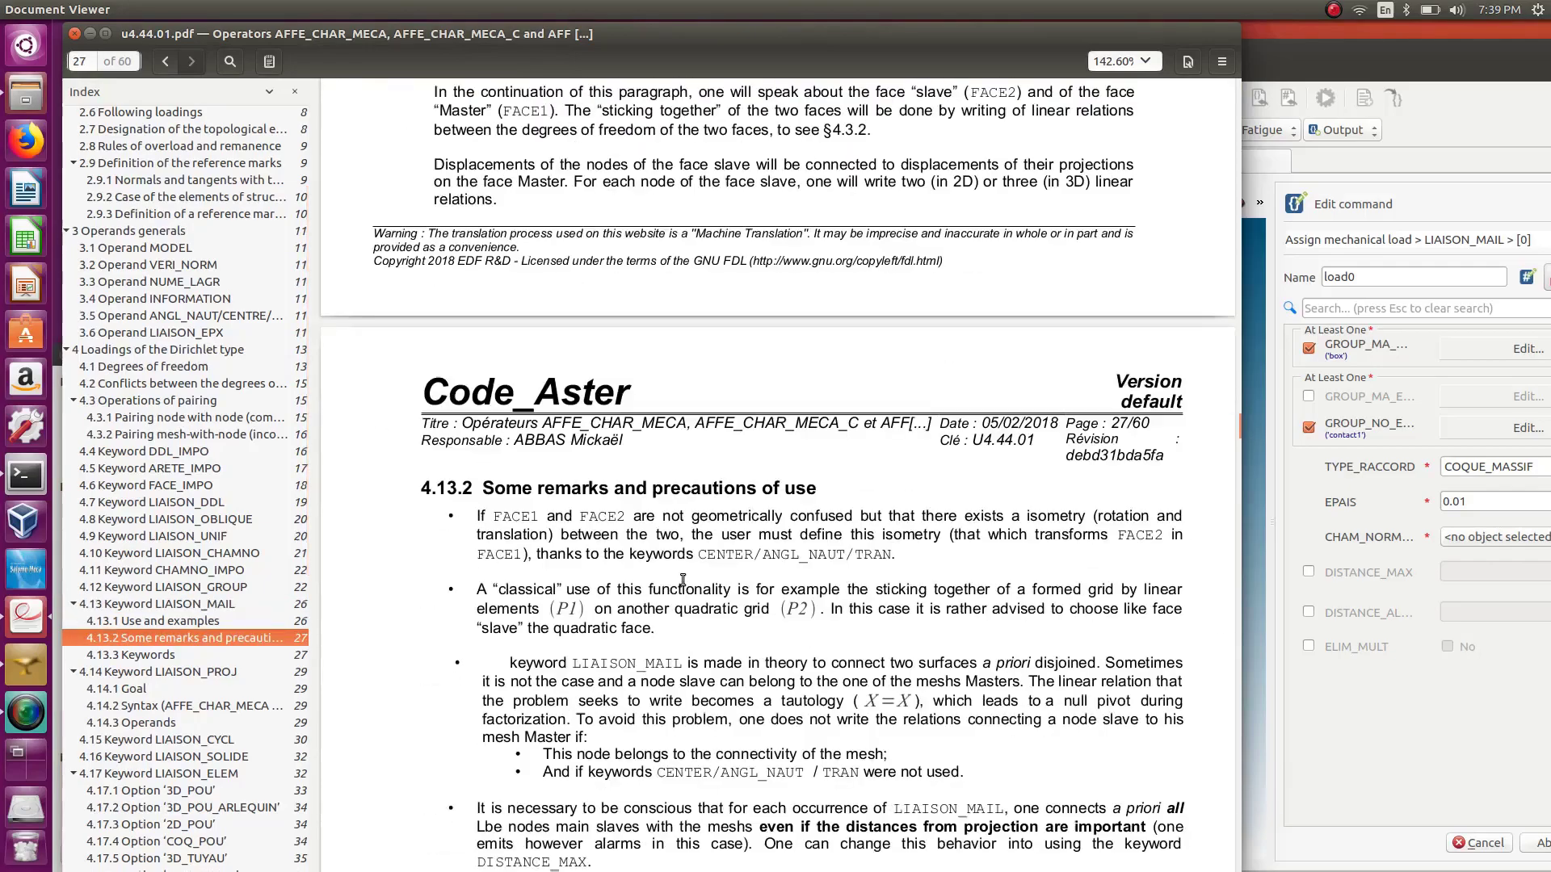
scroll(683, 580, "down", 15)
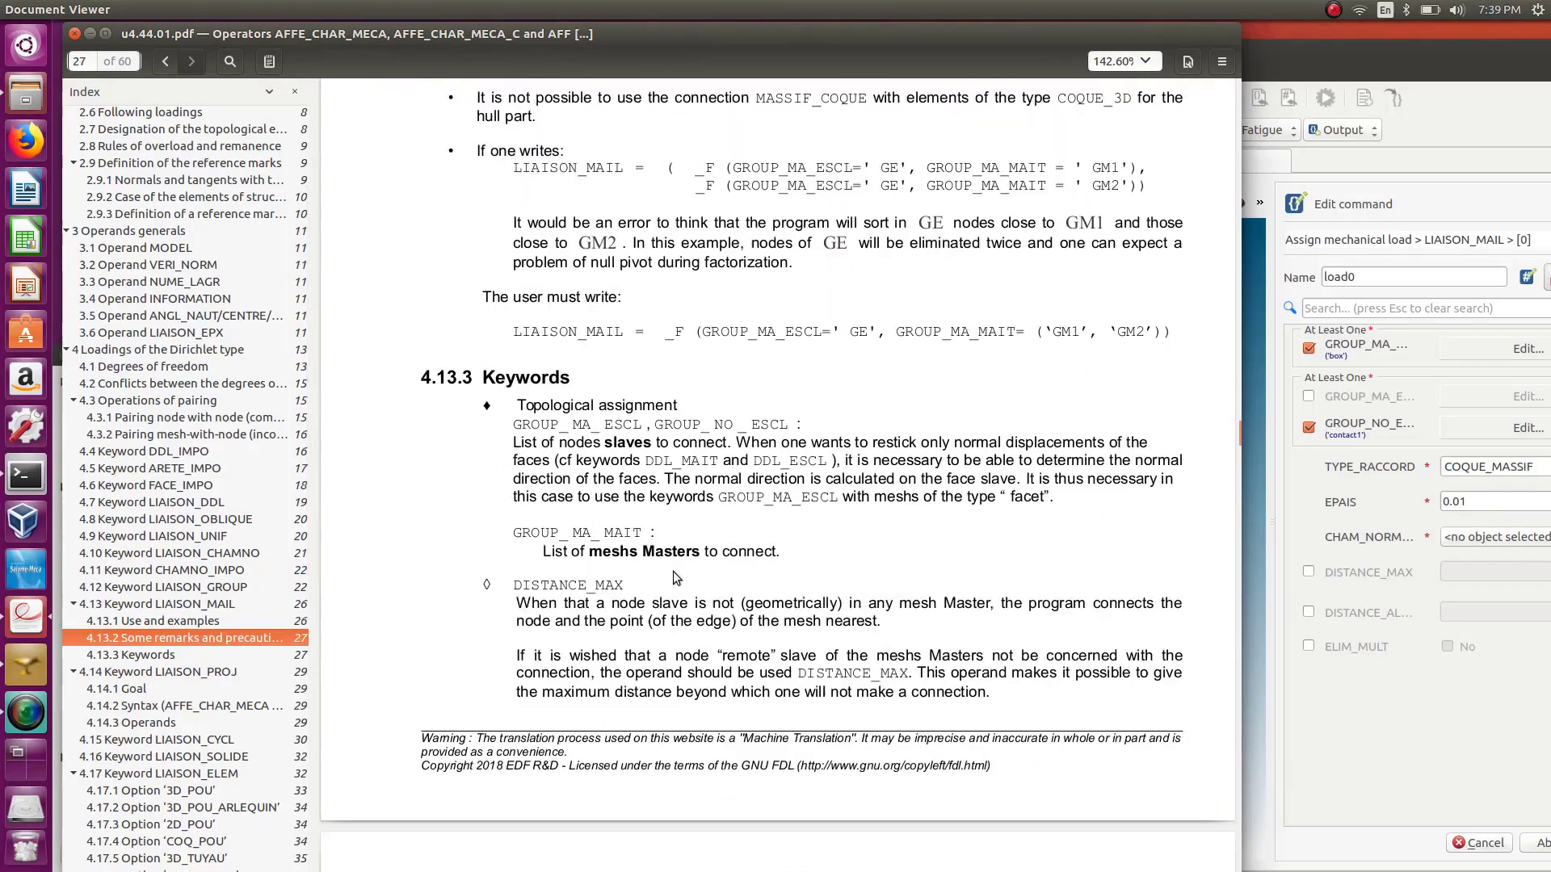
scroll(631, 553, "down", 10)
scroll(632, 554, "down", 18)
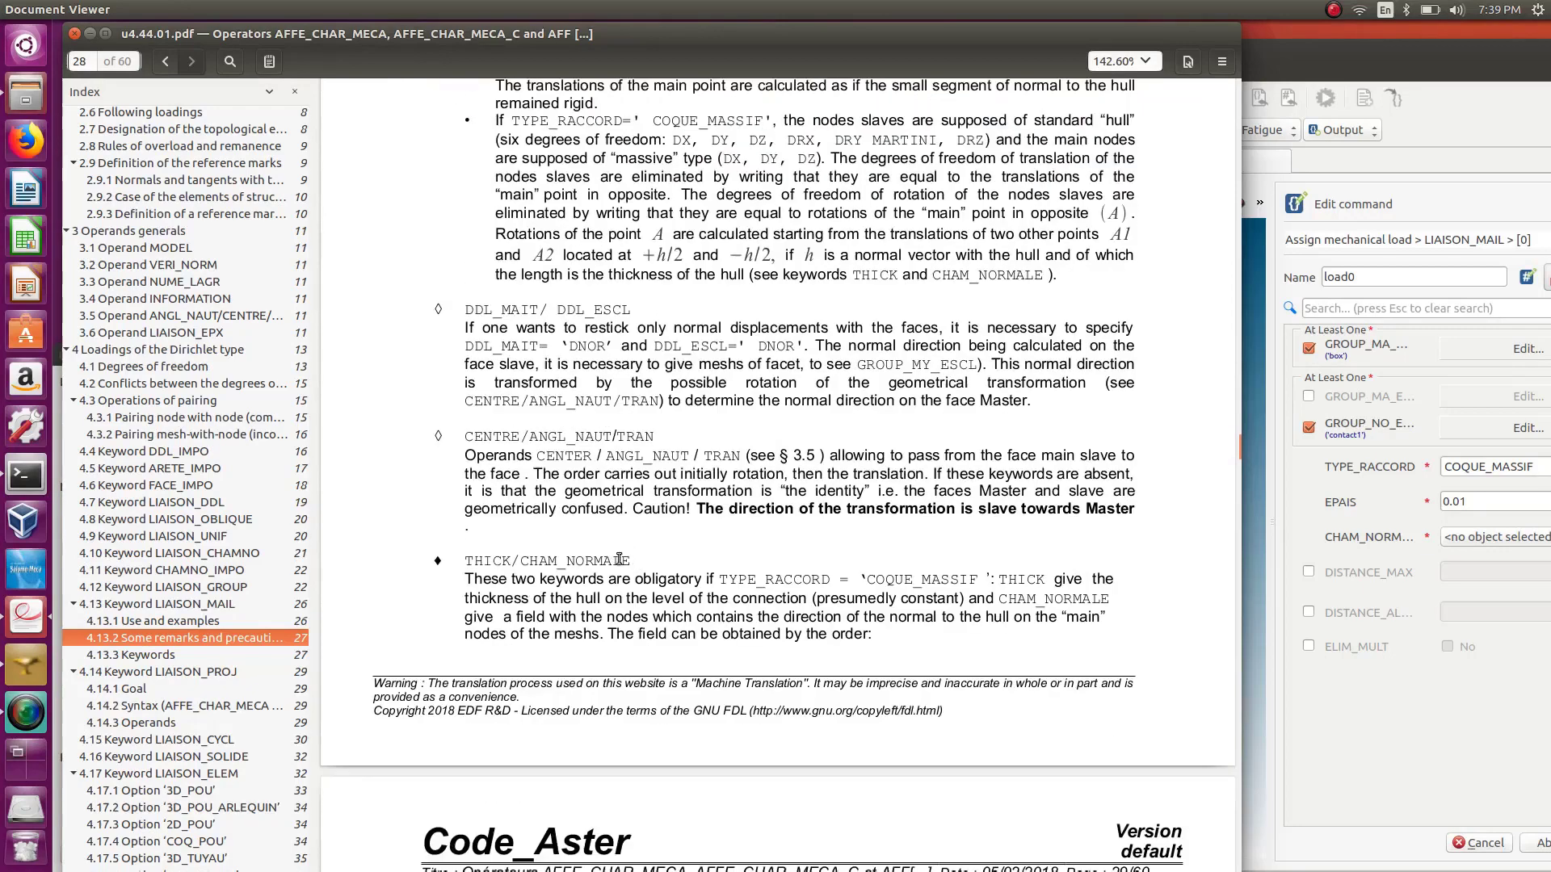
scroll(620, 559, "down", 5)
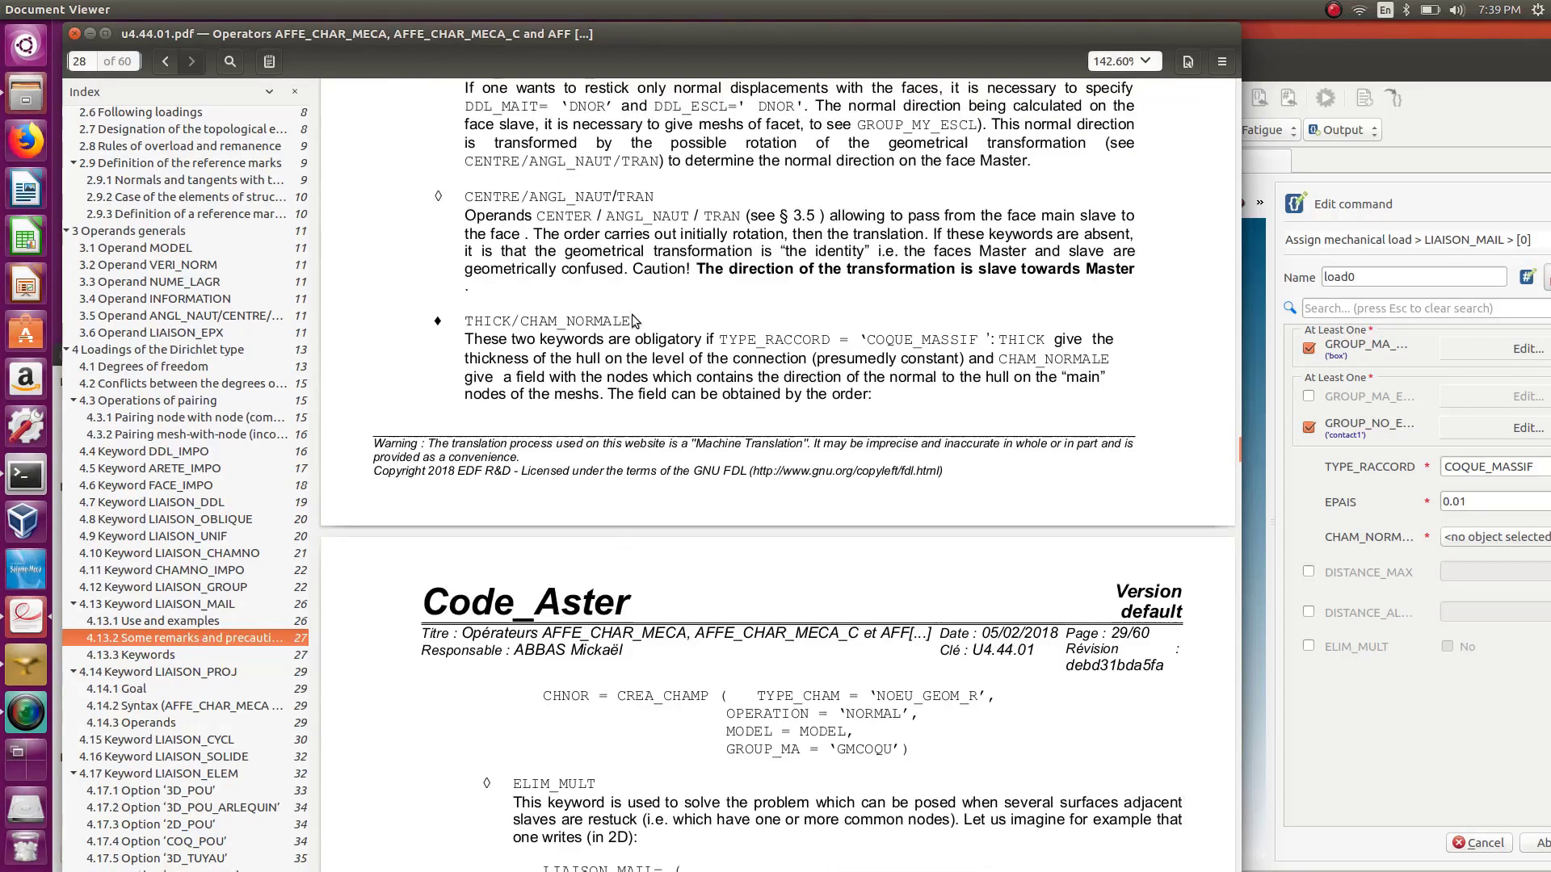
left_click_drag(630, 326, 519, 321)
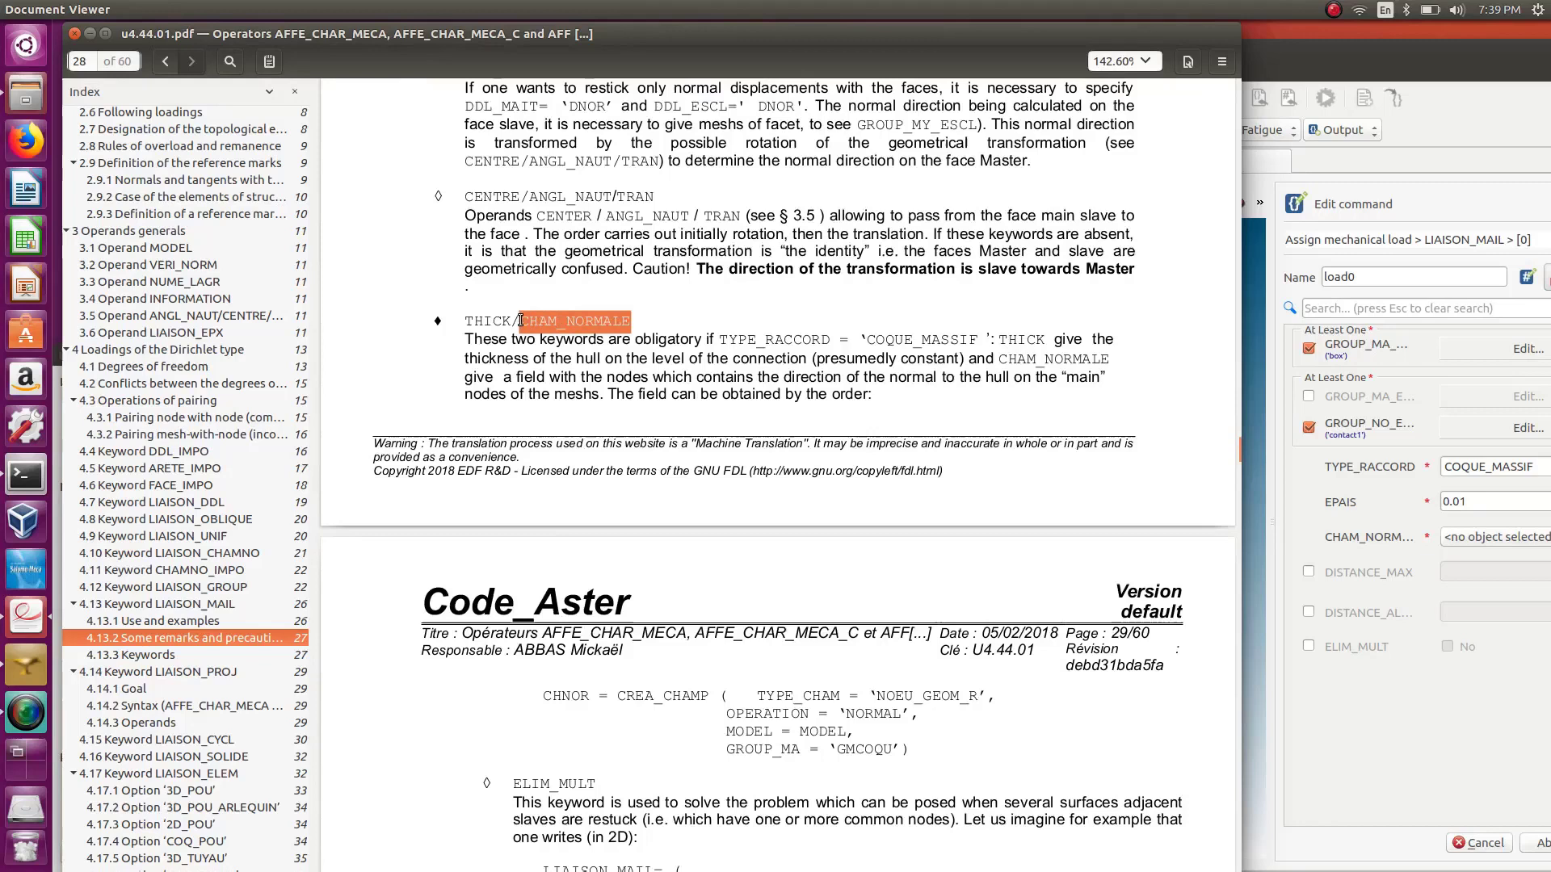
Read the THICK/CHAM_NORMALE description and the CHNOR = CREA_CHAMP example that follows it.
scroll(521, 323, "down", 3)
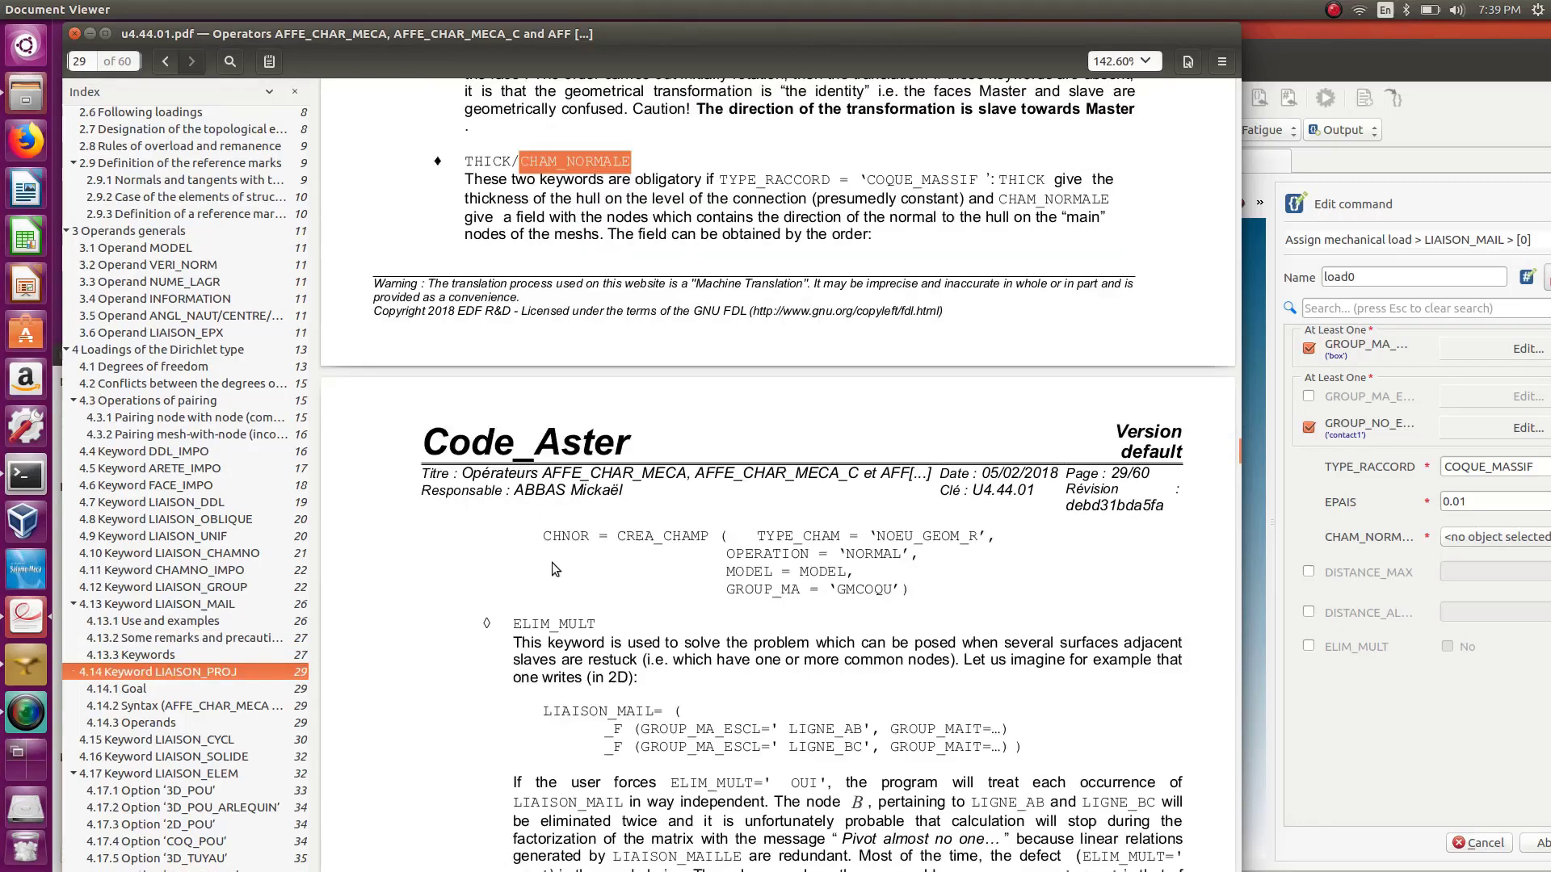
scroll(551, 568, "up", 3)
left_click_drag(465, 339, 707, 345)
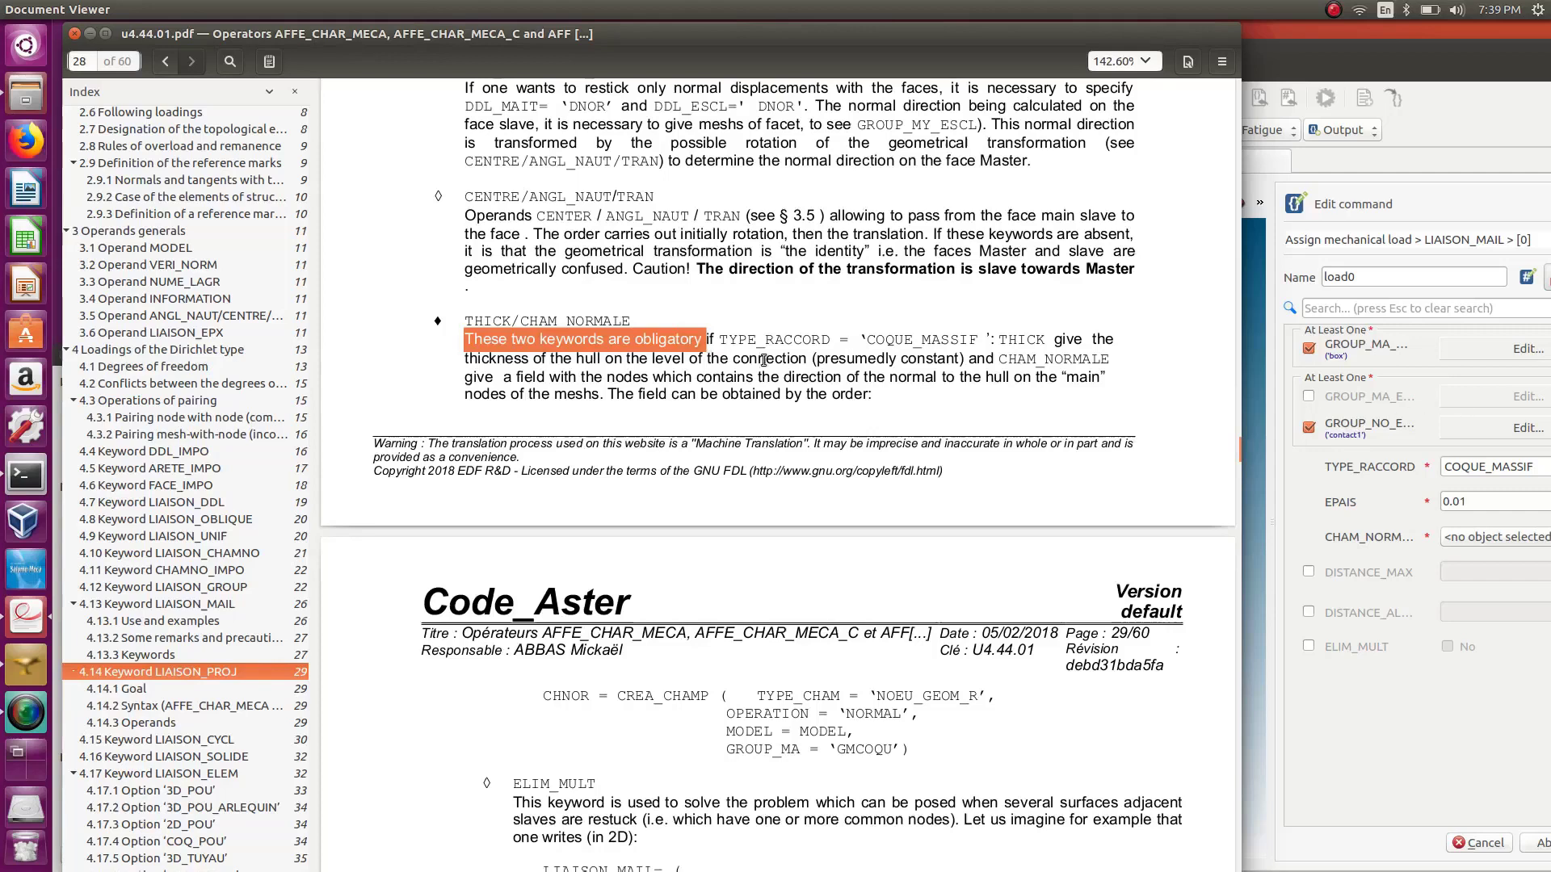
left_click_drag(560, 366, 981, 363)
left_click_drag(559, 377, 872, 396)
scroll(870, 393, "down", 3)
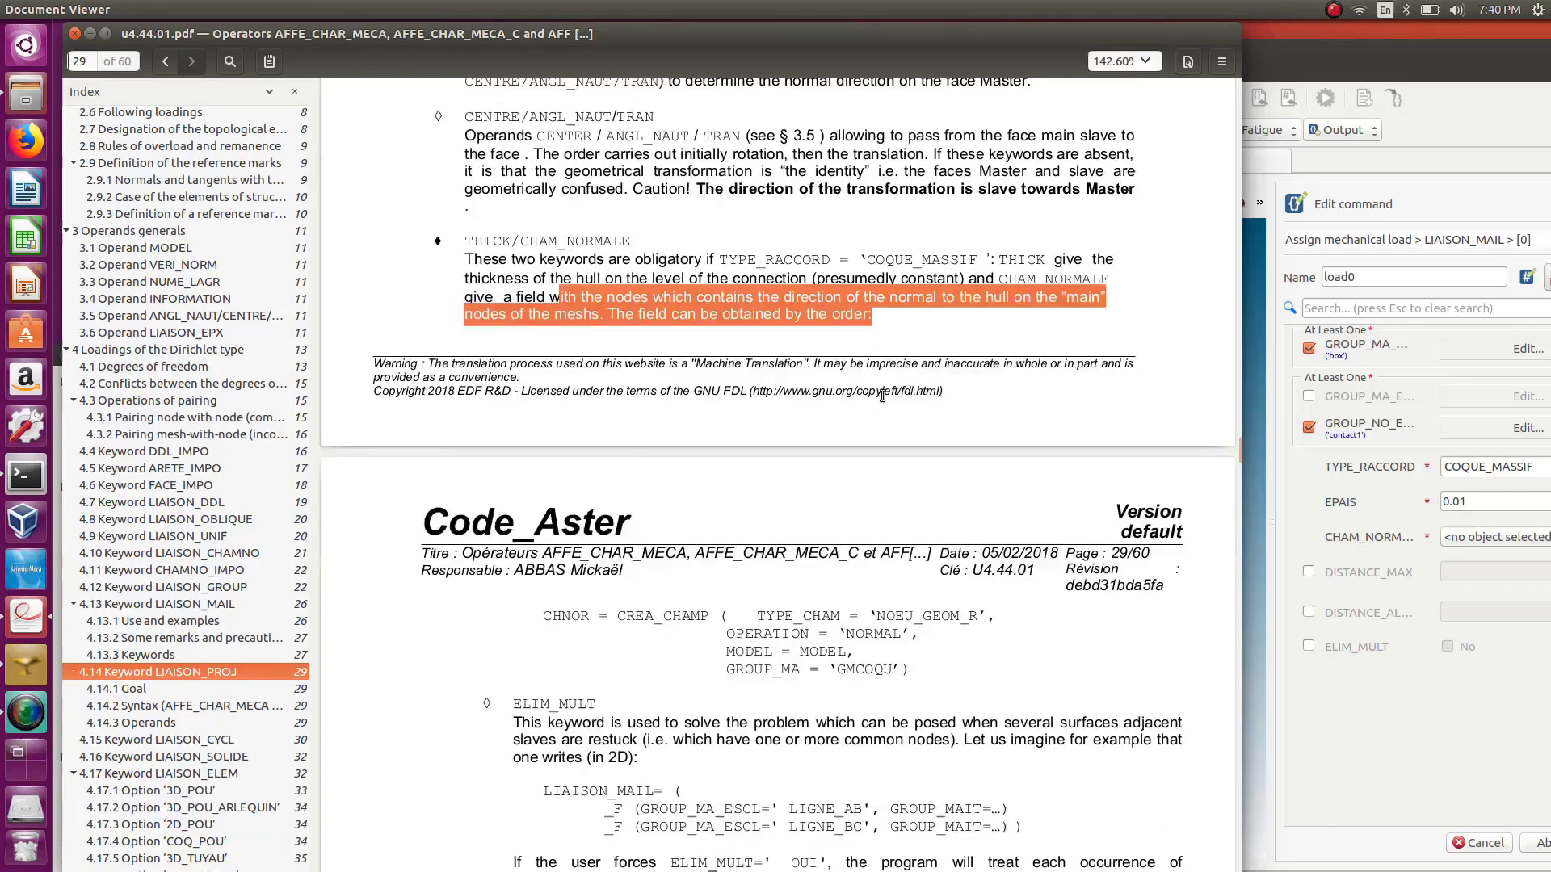
mouse_move(542, 457)
left_mouse_down()
mouse_move(973, 473)
mouse_move(938, 517)
mouse_move(808, 510)
mouse_move(626, 457)
mouse_move(533, 451)
left_mouse_up()
left_click(916, 516)
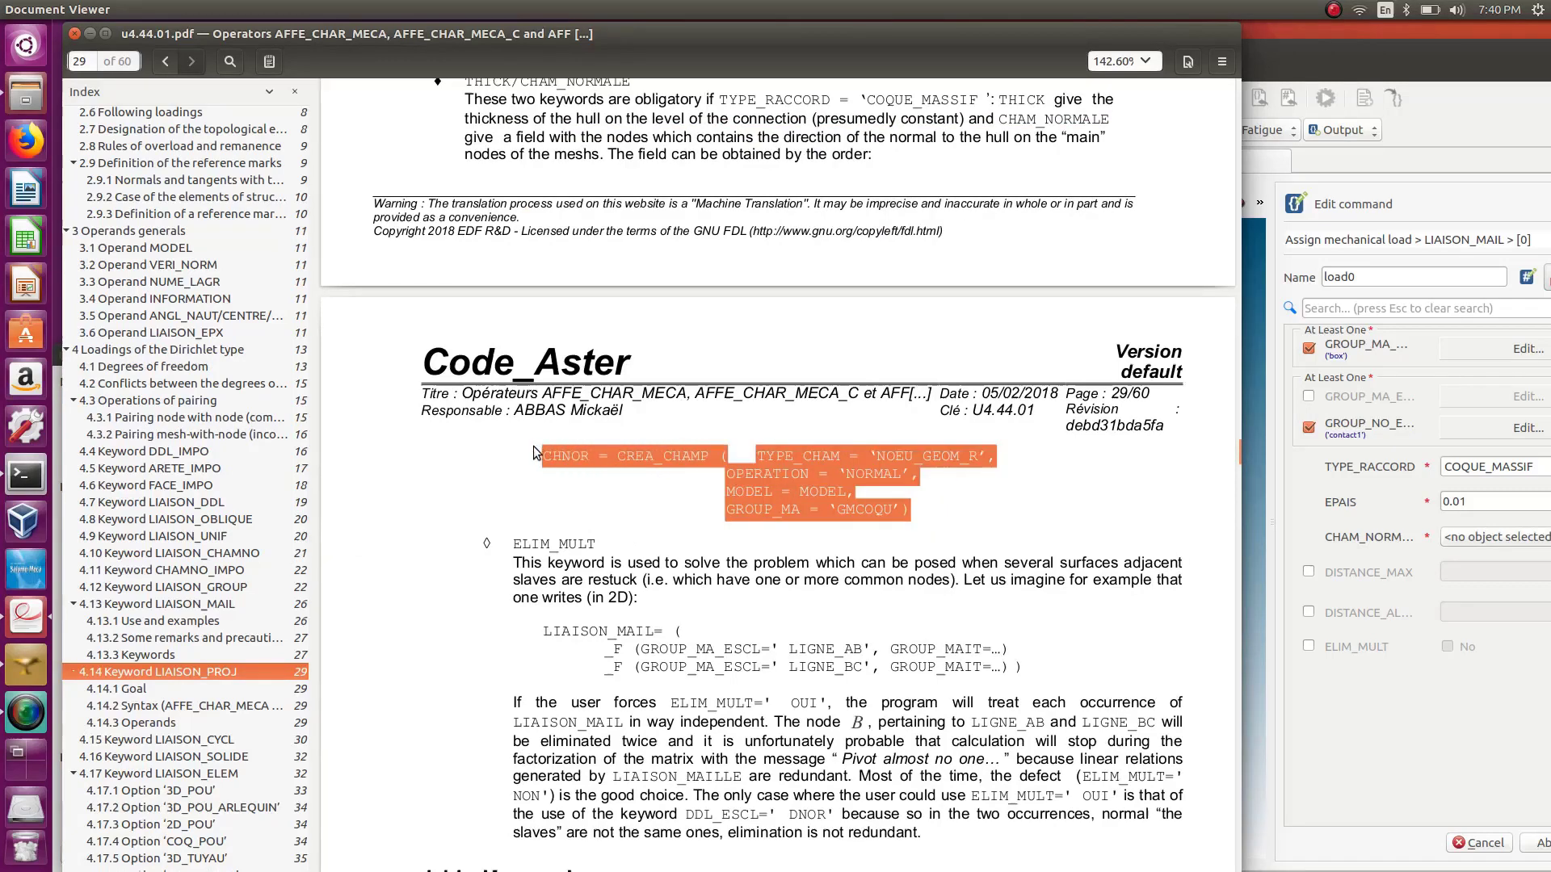
left_click(592, 480)
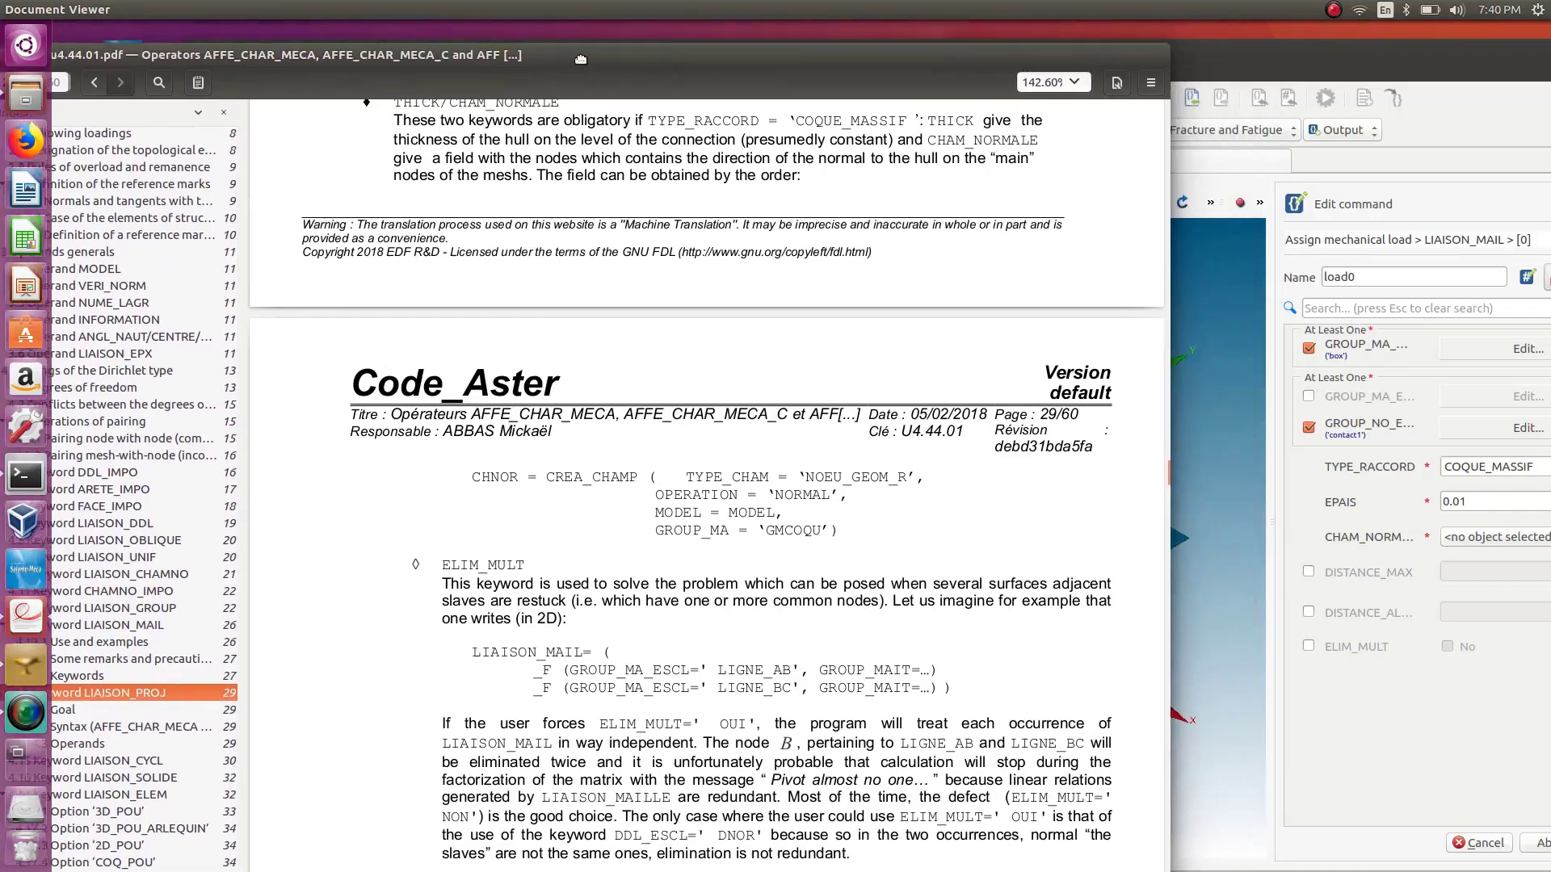
Switch back to Salome-Meca and save the LIAISON_MAIL entry with CHAM_NORMALE left unset.
left_click_drag(693, 35, 299, 28)
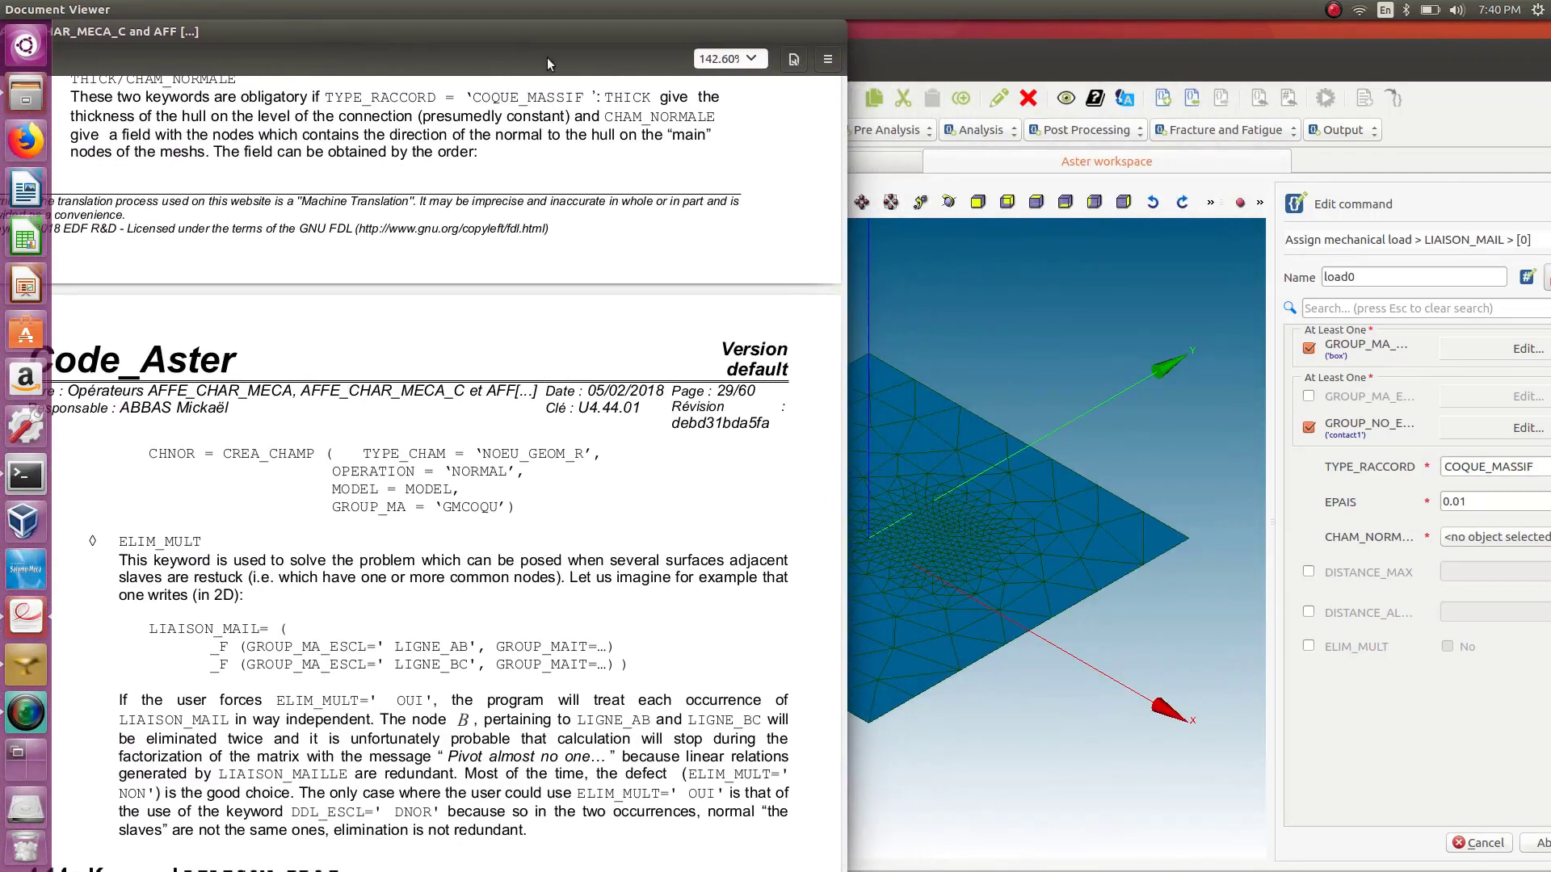
left_click(1140, 75)
left_click_drag(1092, 58, 962, 45)
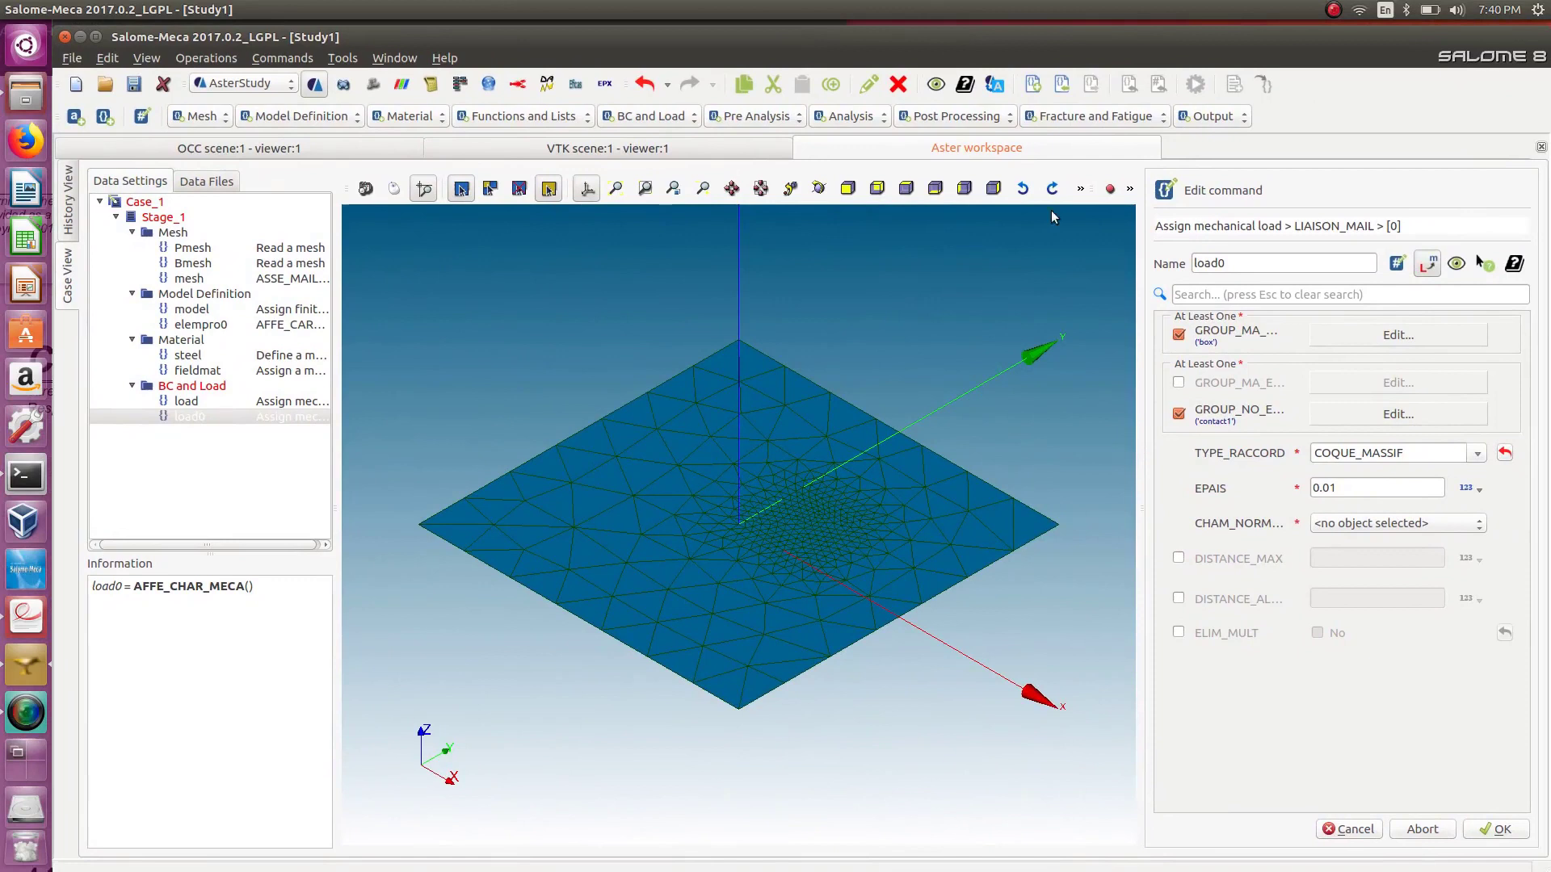
left_click(1488, 830)
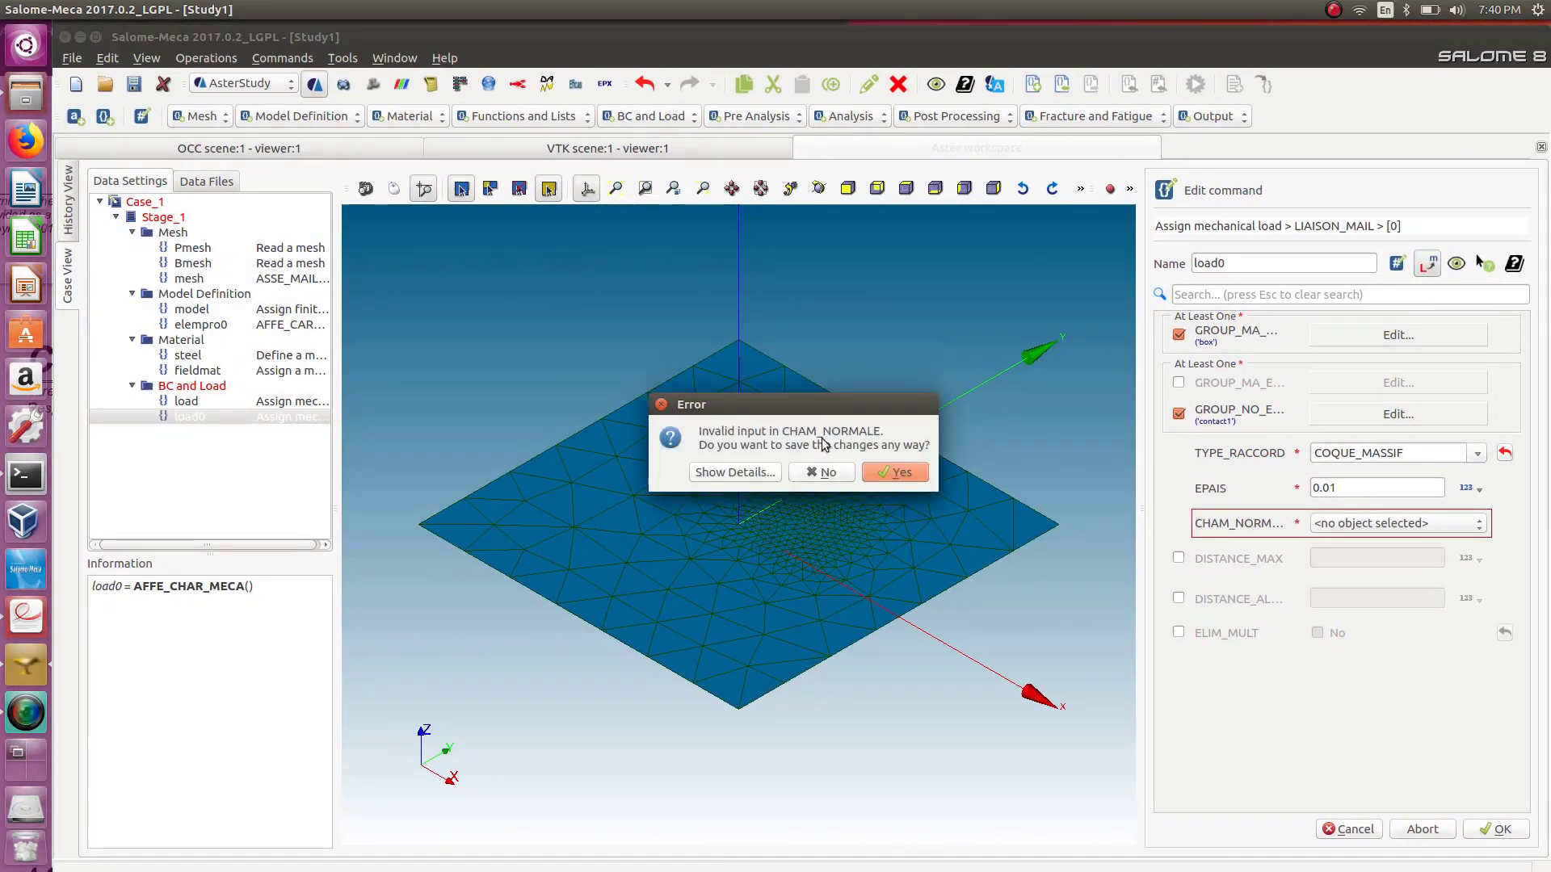
left_click(752, 470)
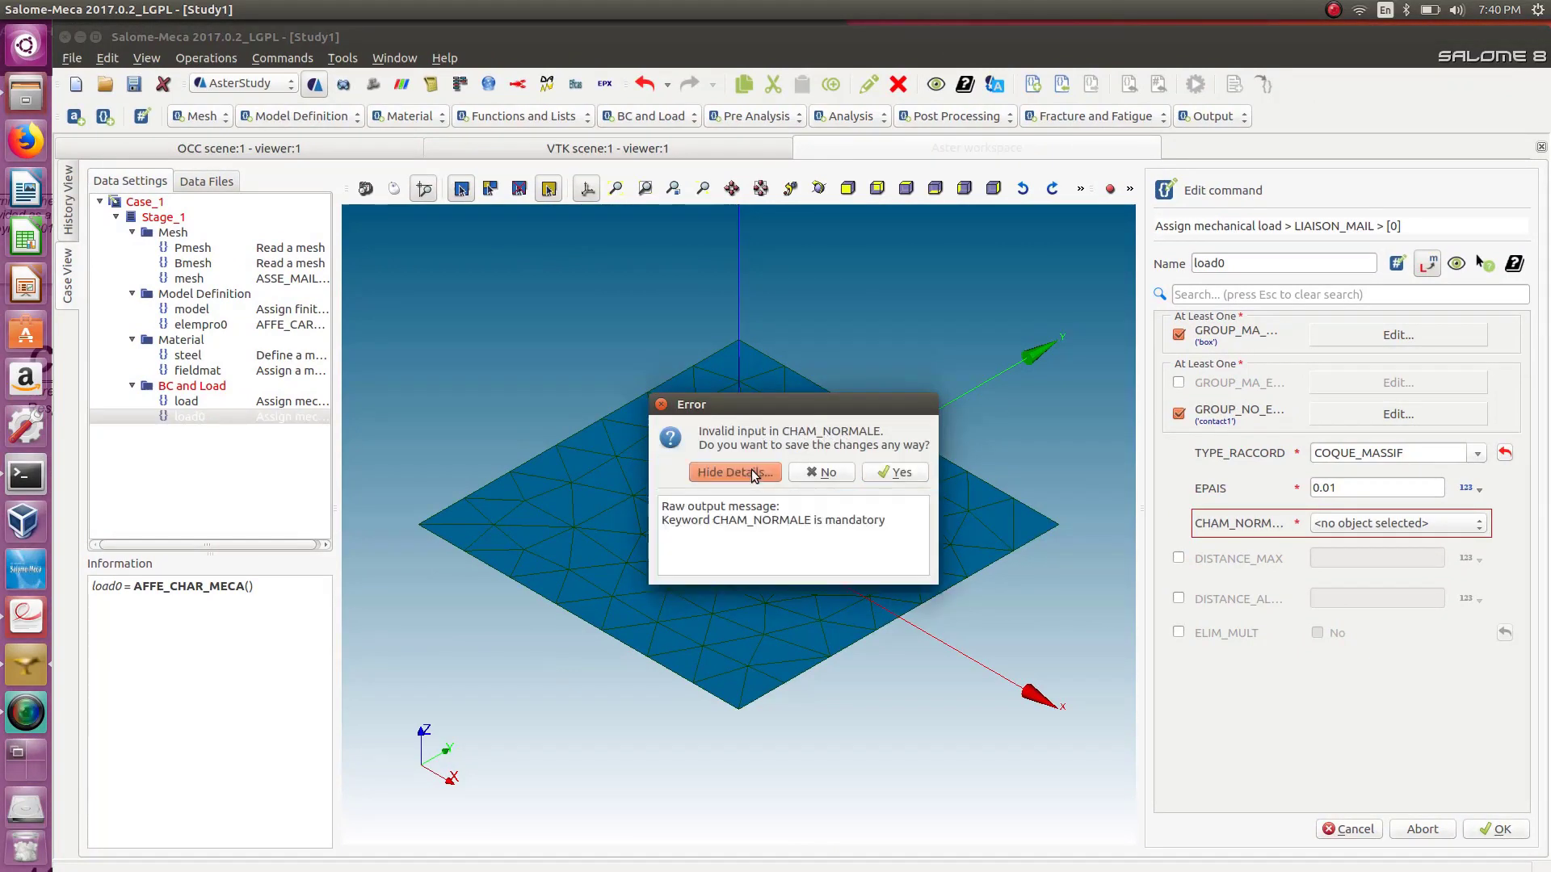
left_click(751, 471)
left_click(896, 475)
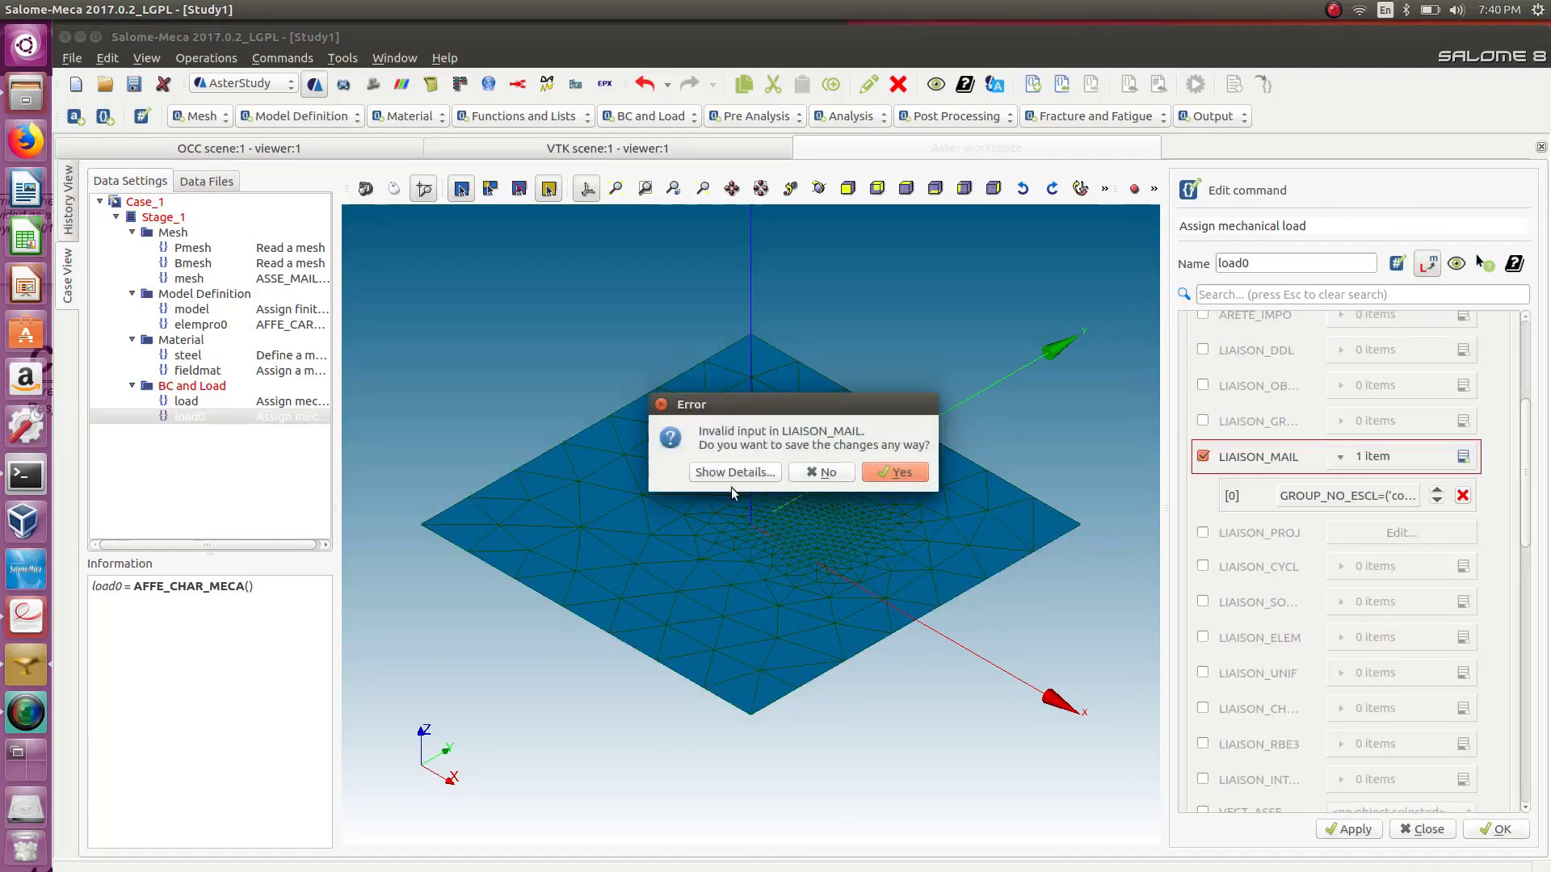
Rename the second mechanical load as contact and save it despite the incomplete LIAISON_MAIL entry.
left_click(815, 472)
double_click(1232, 263)
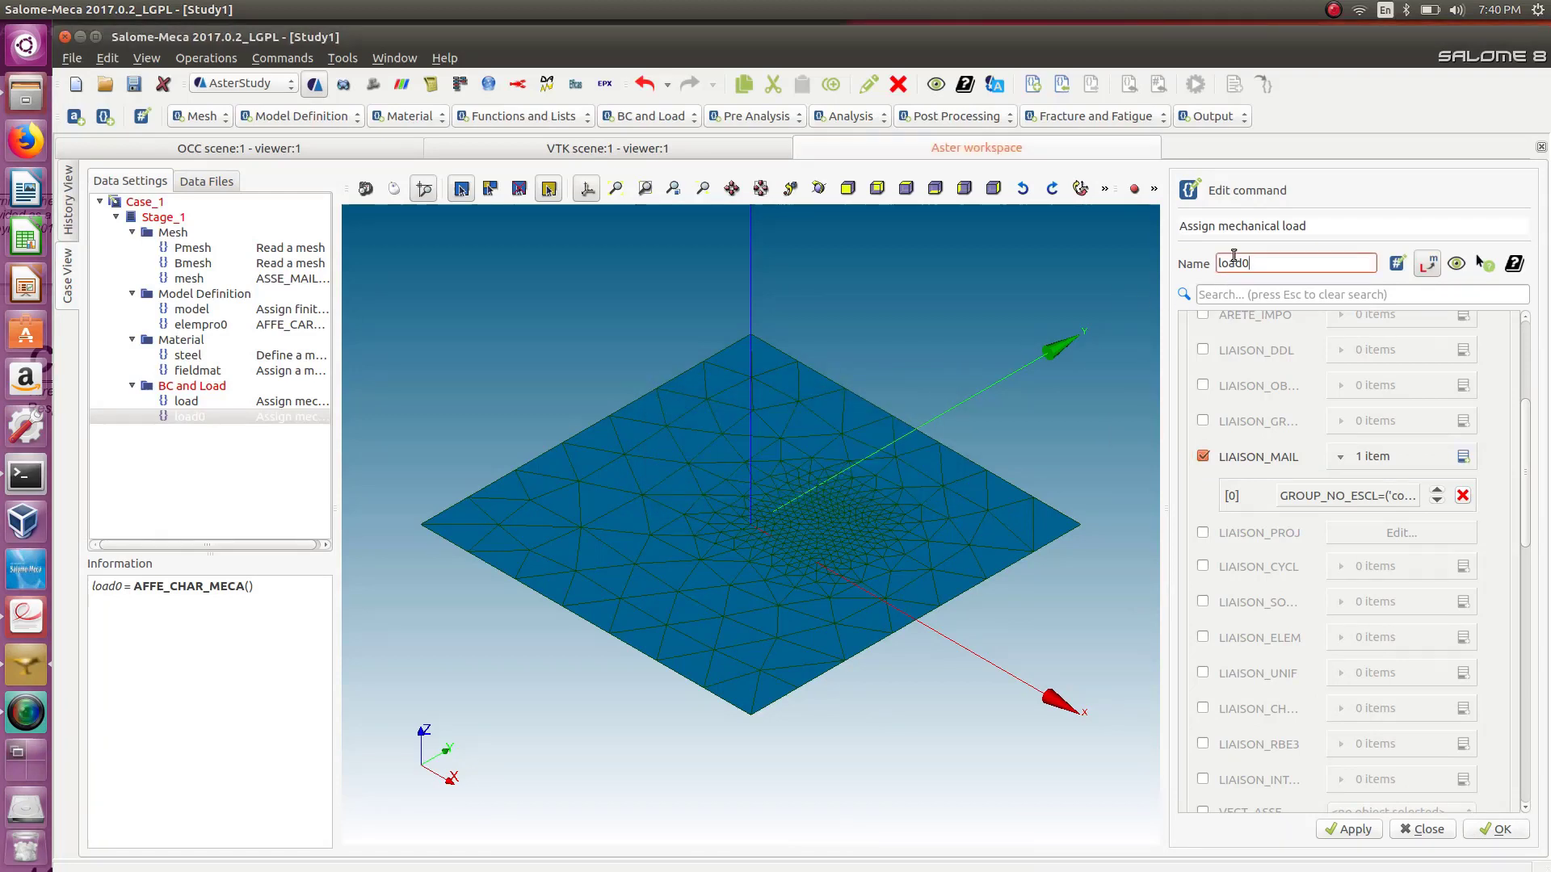
type("contact")
left_click(1501, 828)
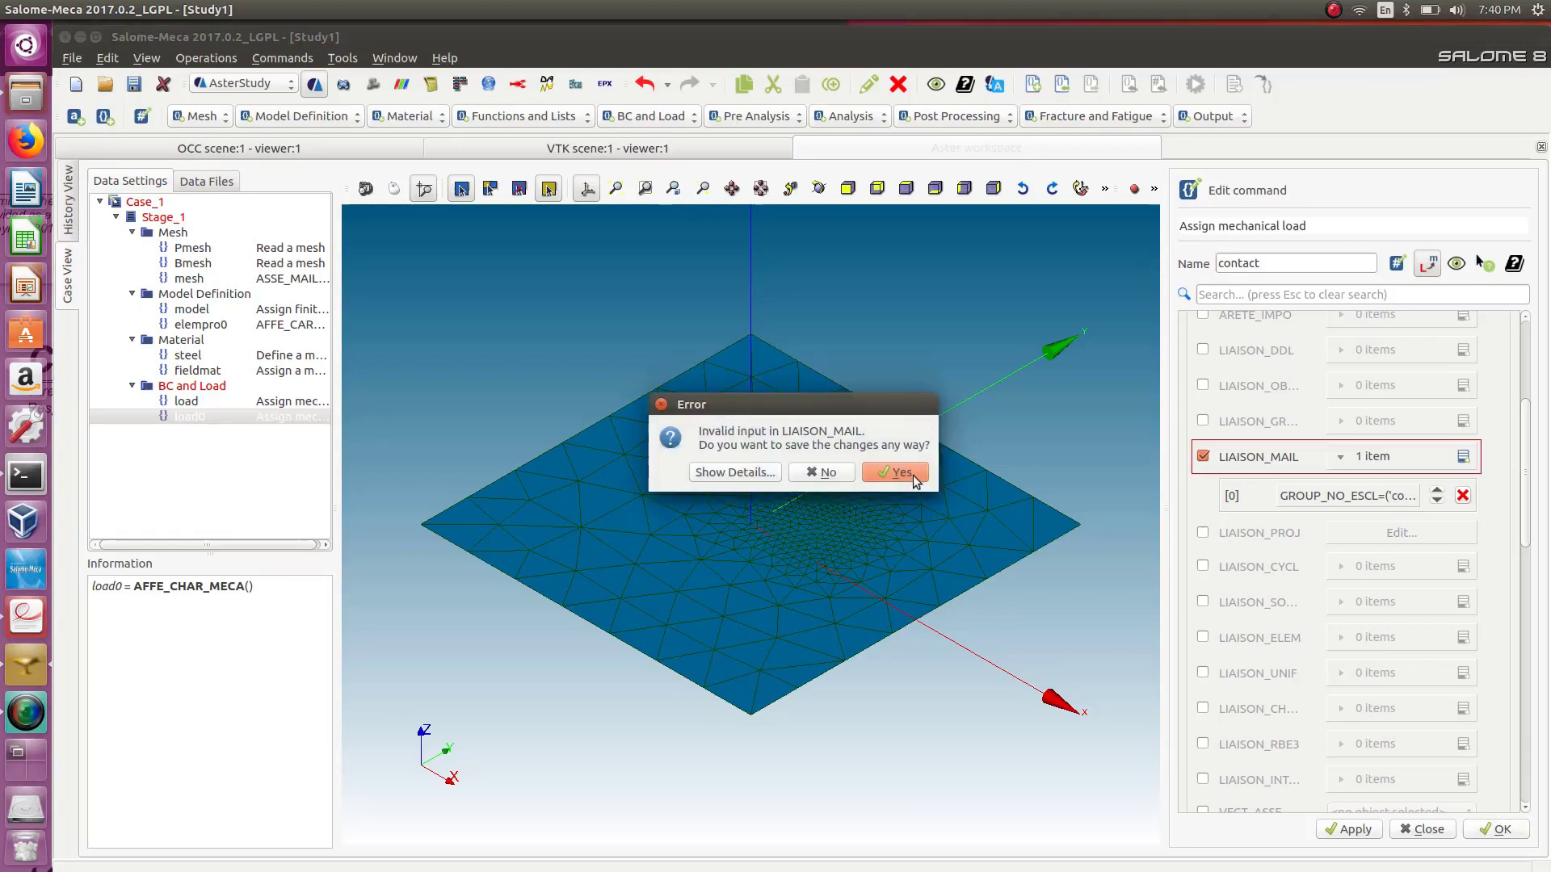
left_click(915, 479)
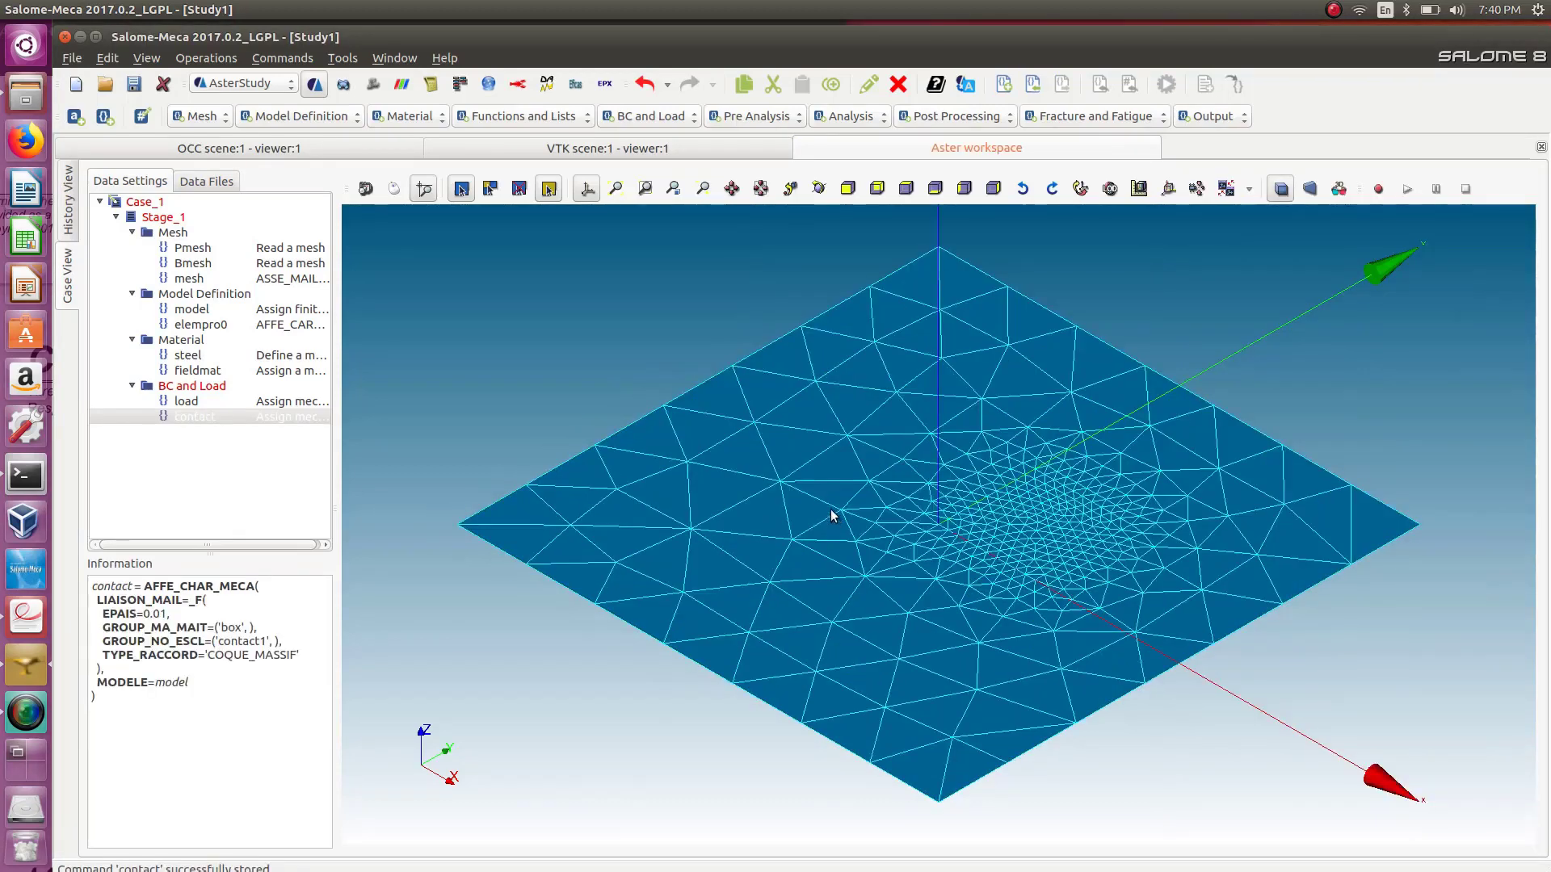
Create a CREA_CHAMP post-processing command and name it CHNOR, following the manual's example.
left_click(983, 114)
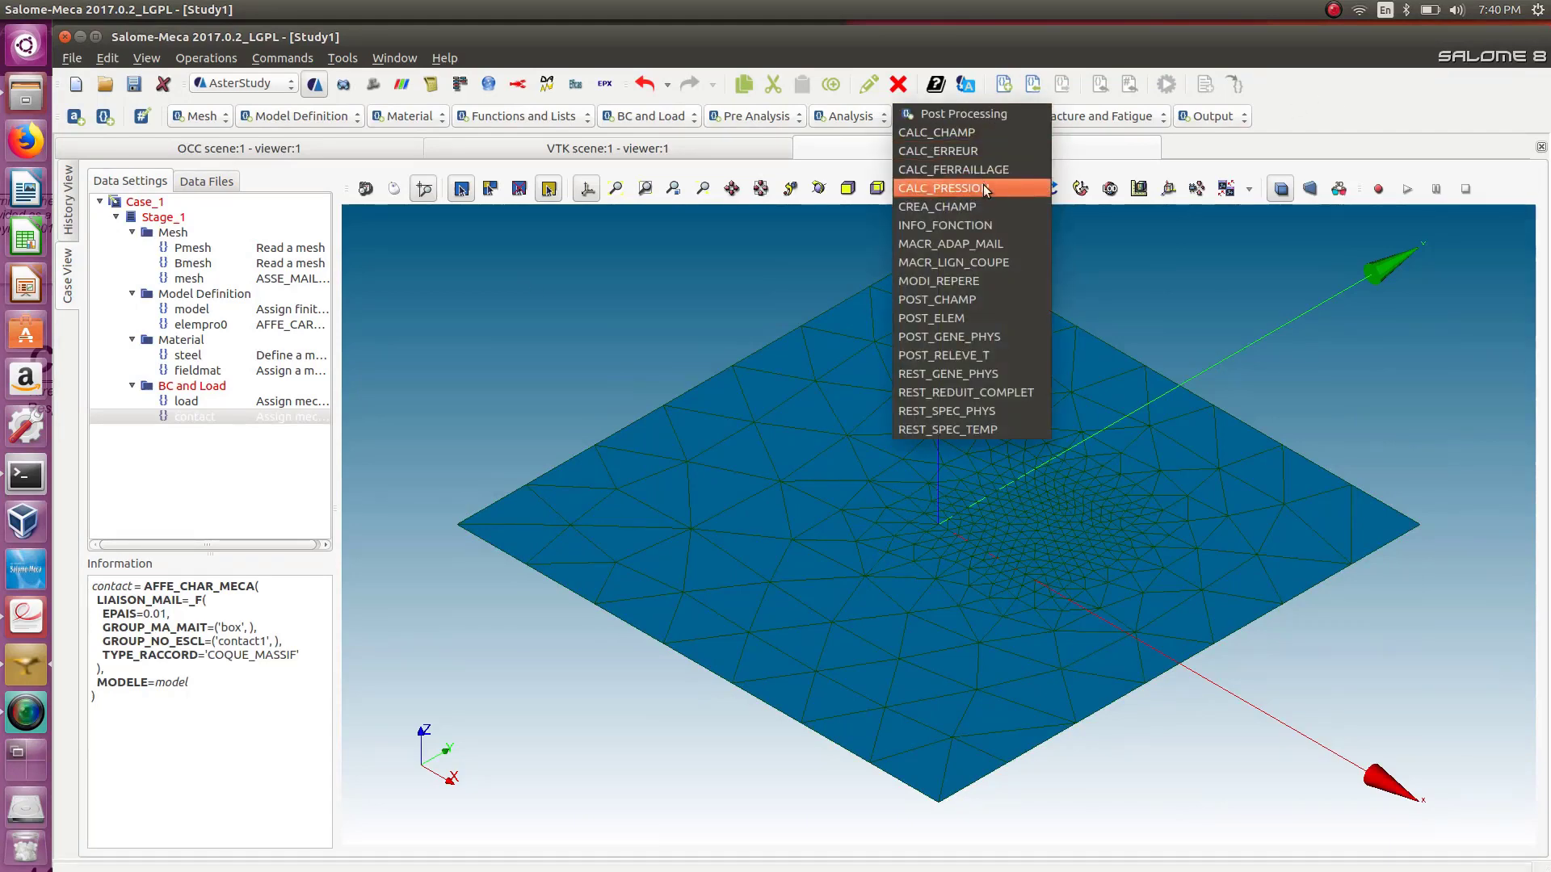
left_click(935, 209)
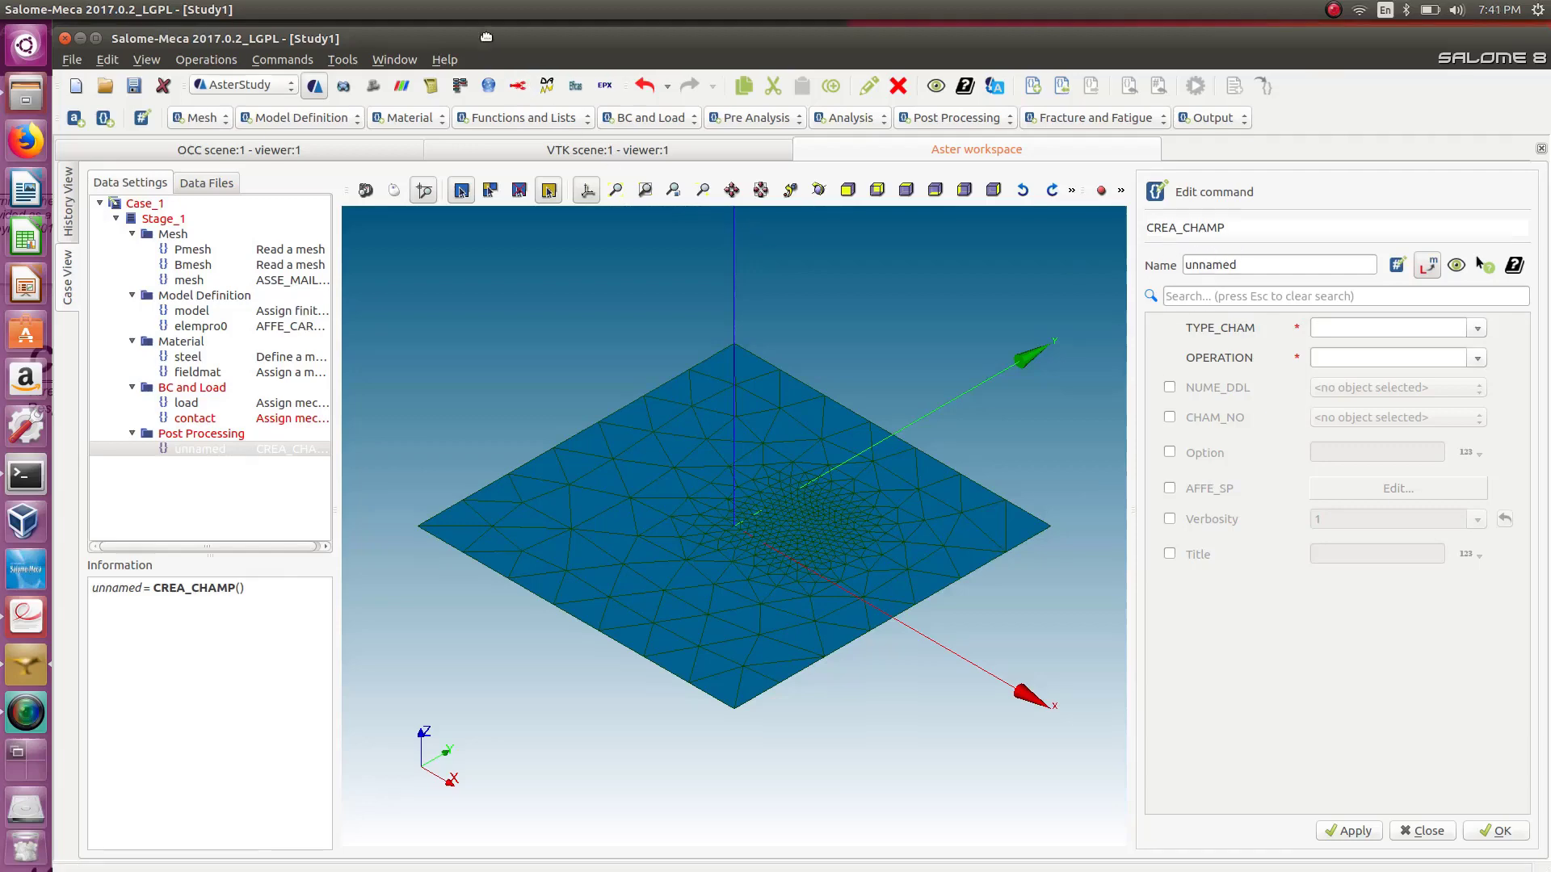
left_click_drag(474, 31, 560, 31)
left_click(95, 386)
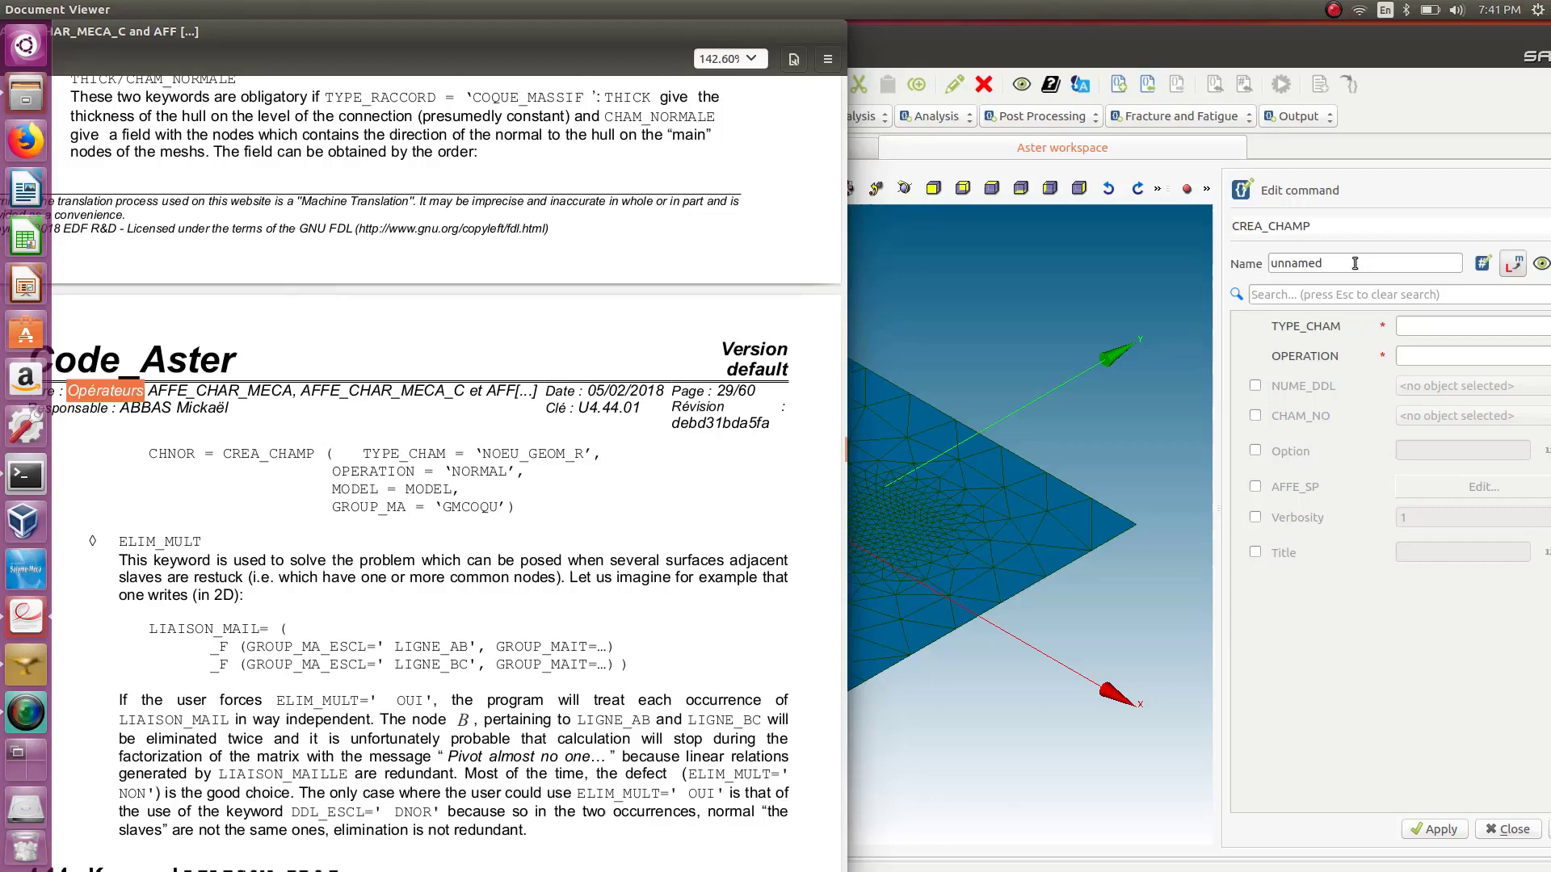
left_click_drag(1354, 264, 1266, 267)
type("c")
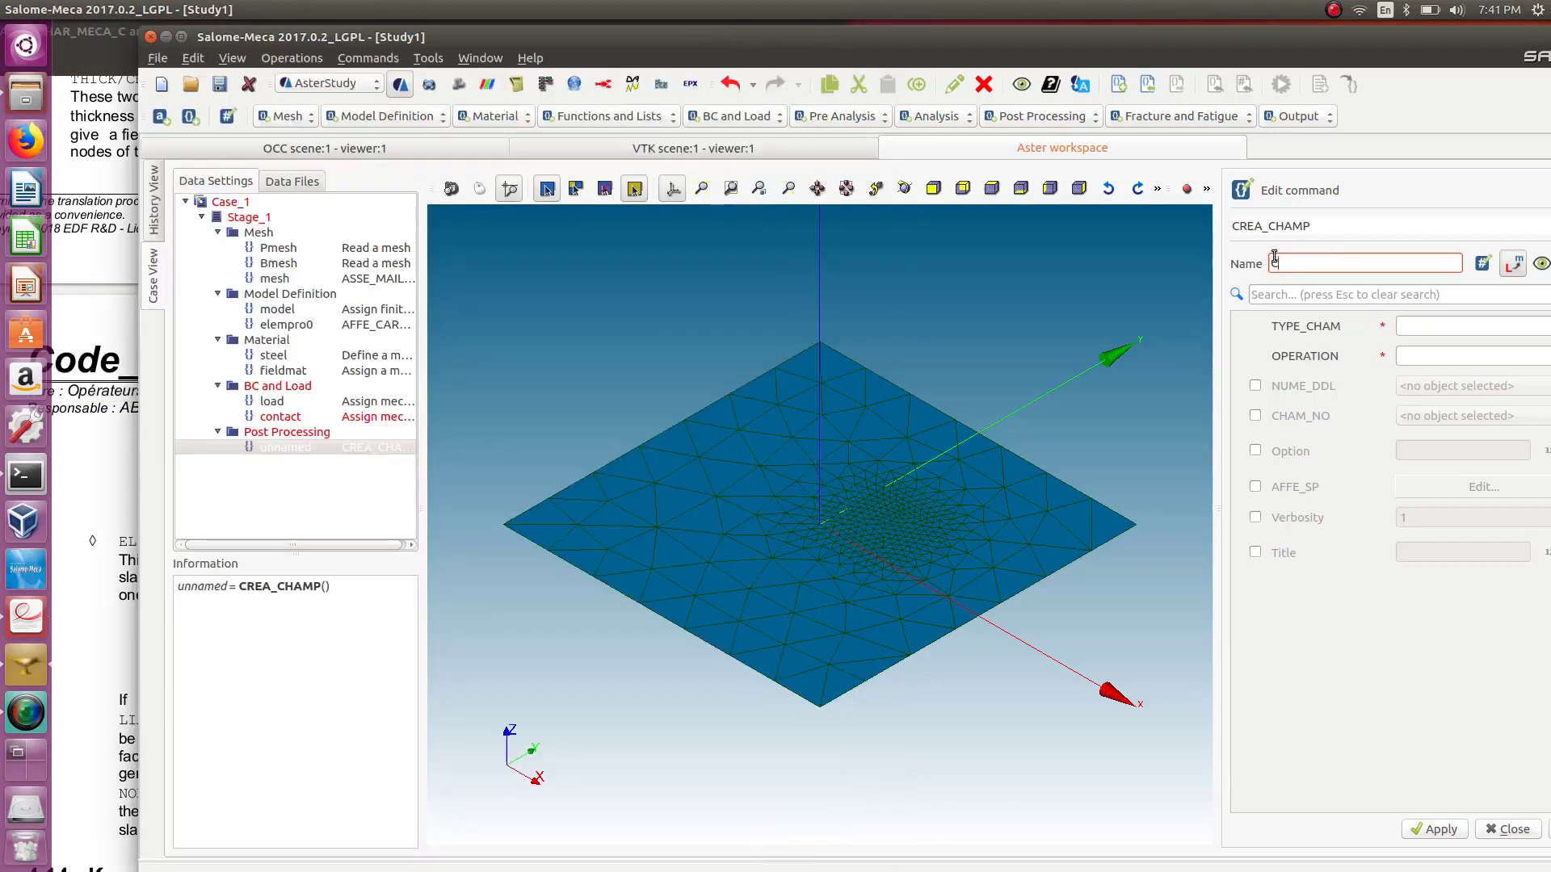
type("HNOR")
left_click(117, 588)
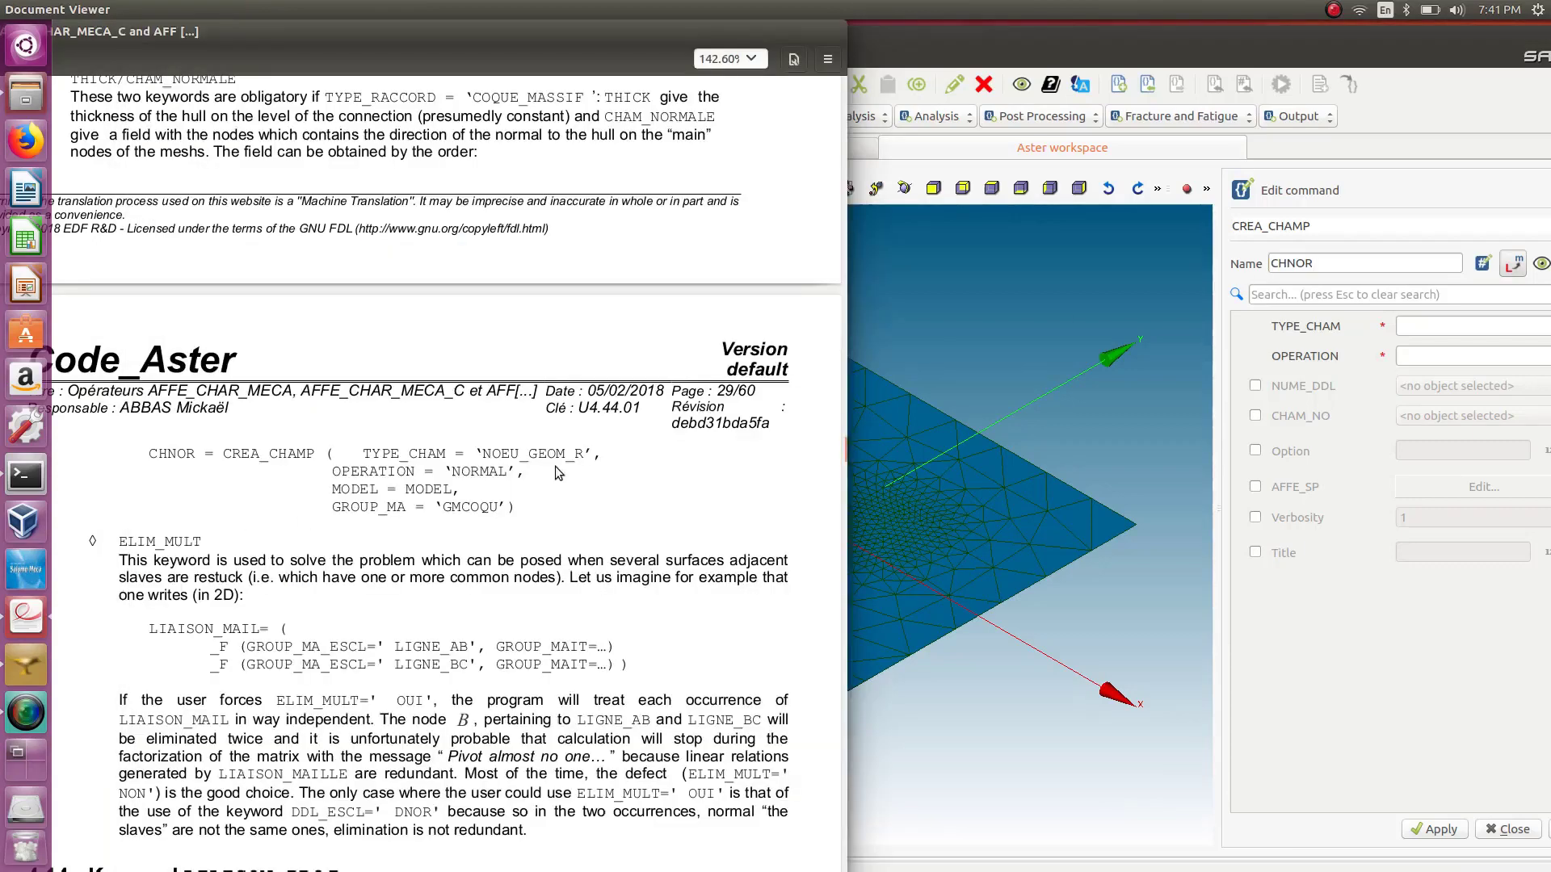
Set the TYPE_CHAM of the CHNOR field command to NOEU_GEOM_R.
left_click(1416, 327)
left_click_drag(1378, 35, 1052, 88)
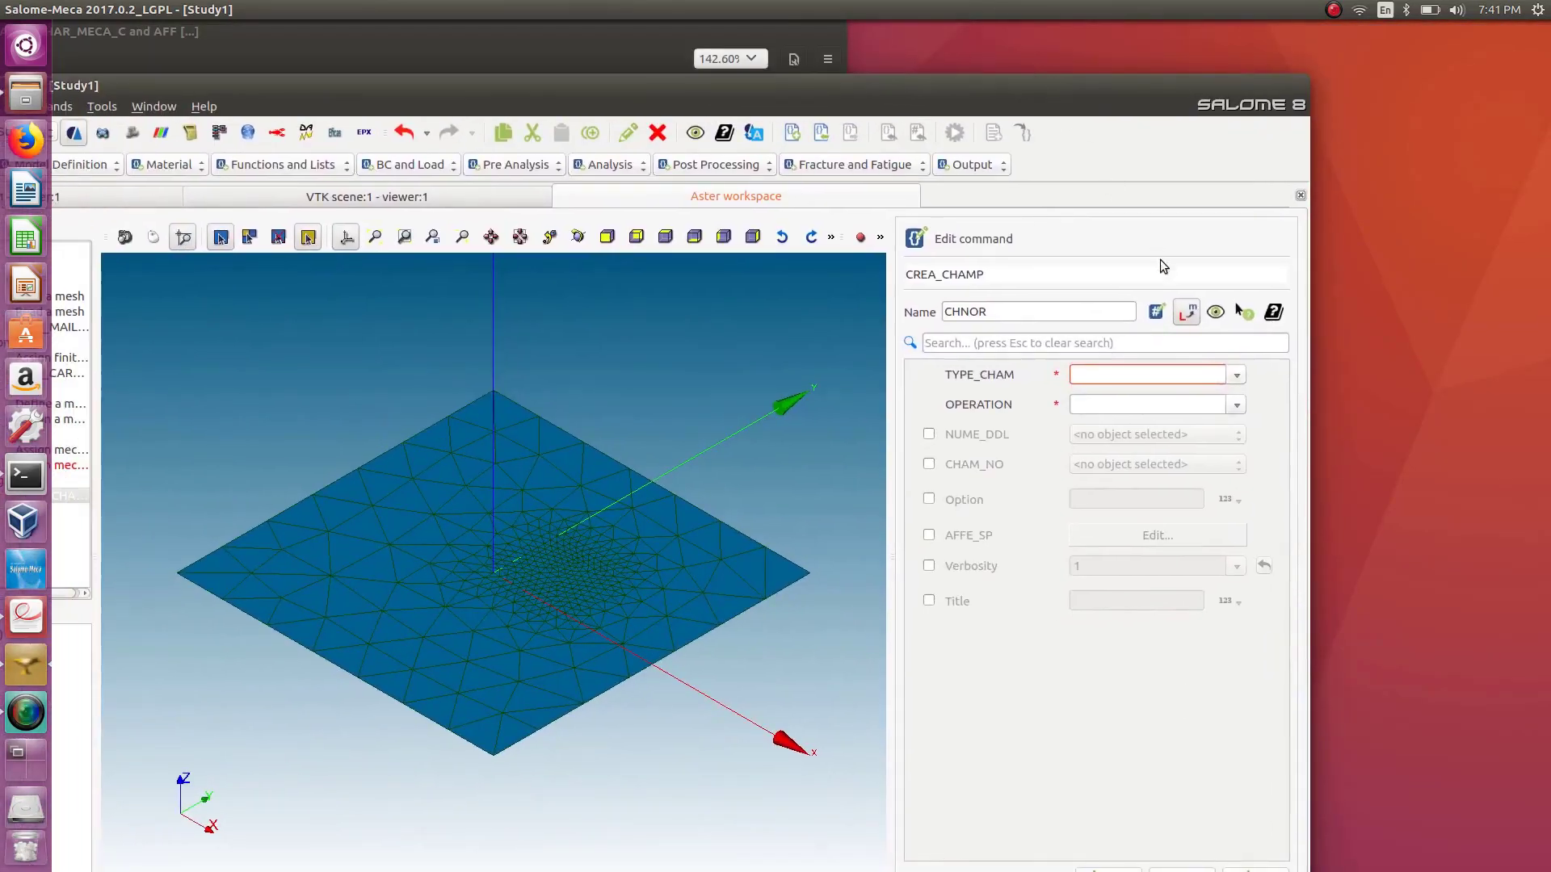
left_click(1237, 376)
scroll(1142, 356, "down", 10)
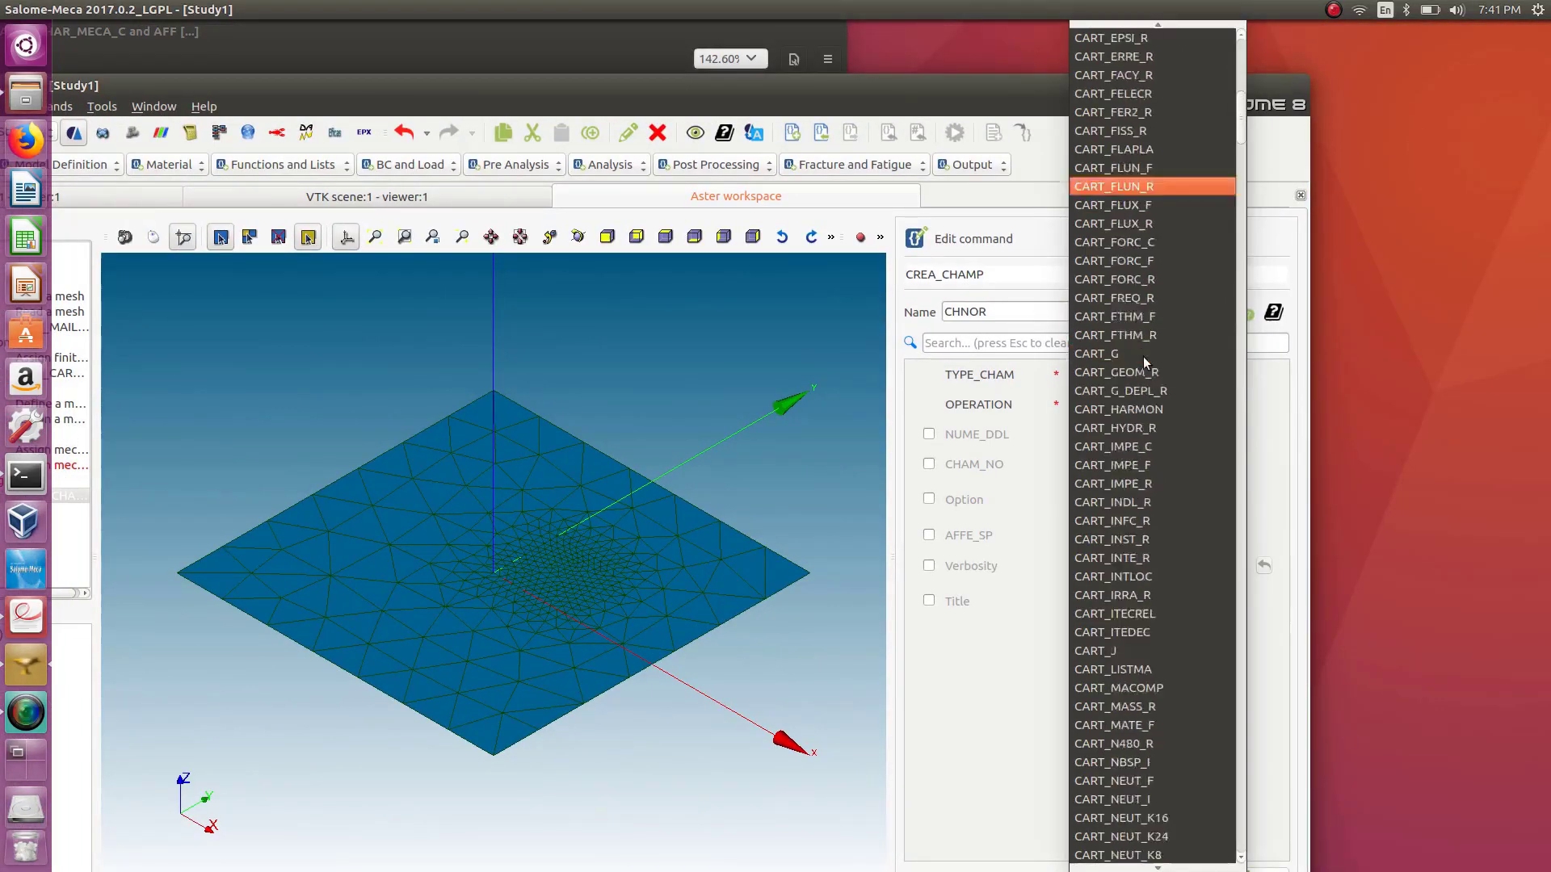
scroll(1139, 356, "down", 20)
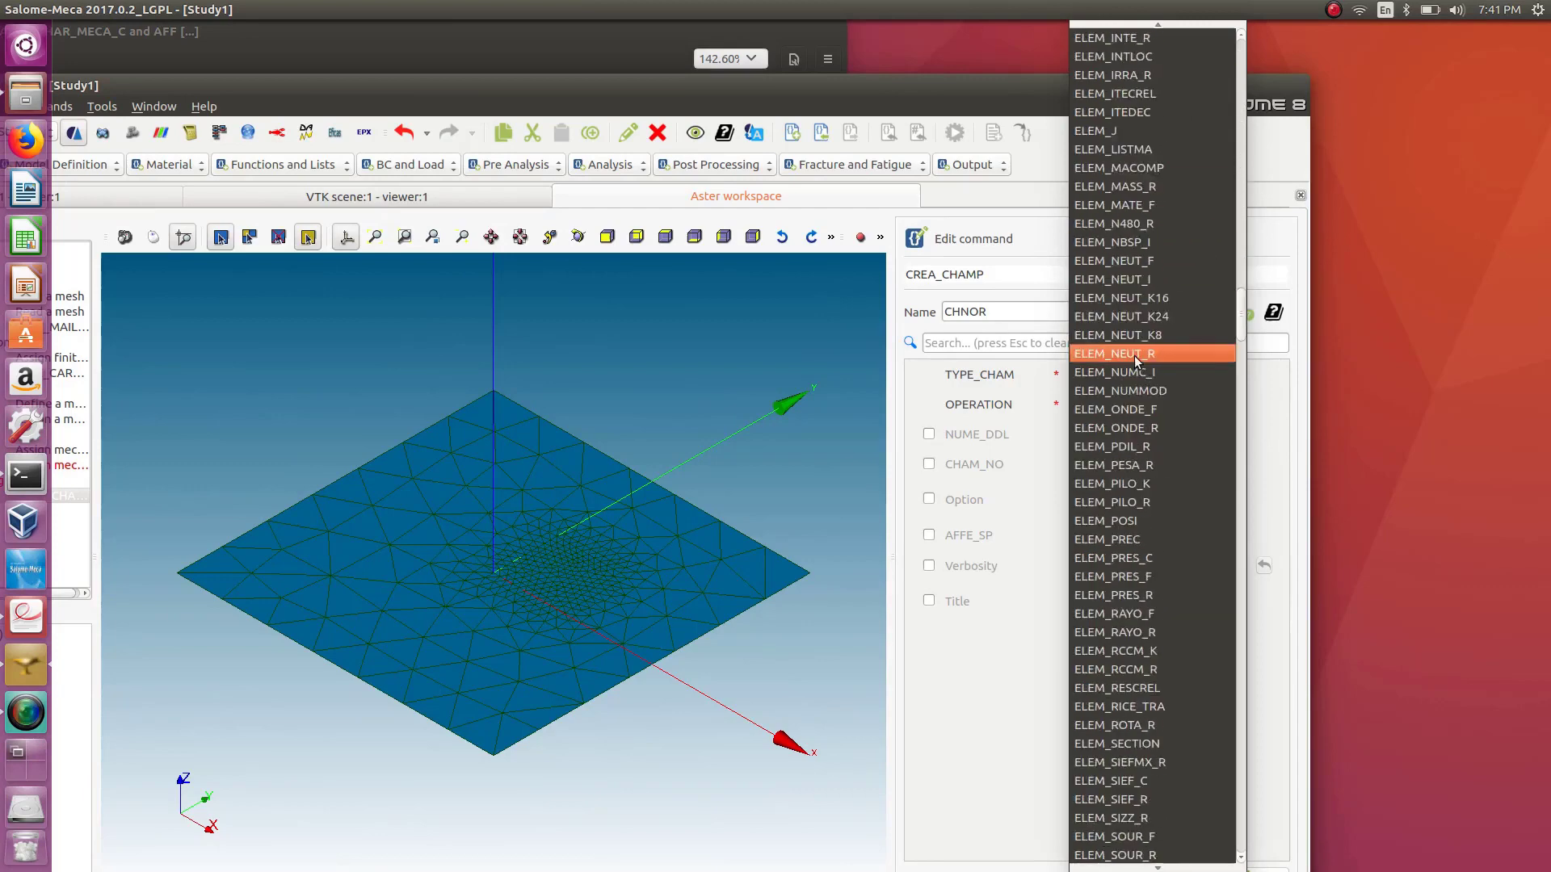
scroll(1127, 357, "down", 20)
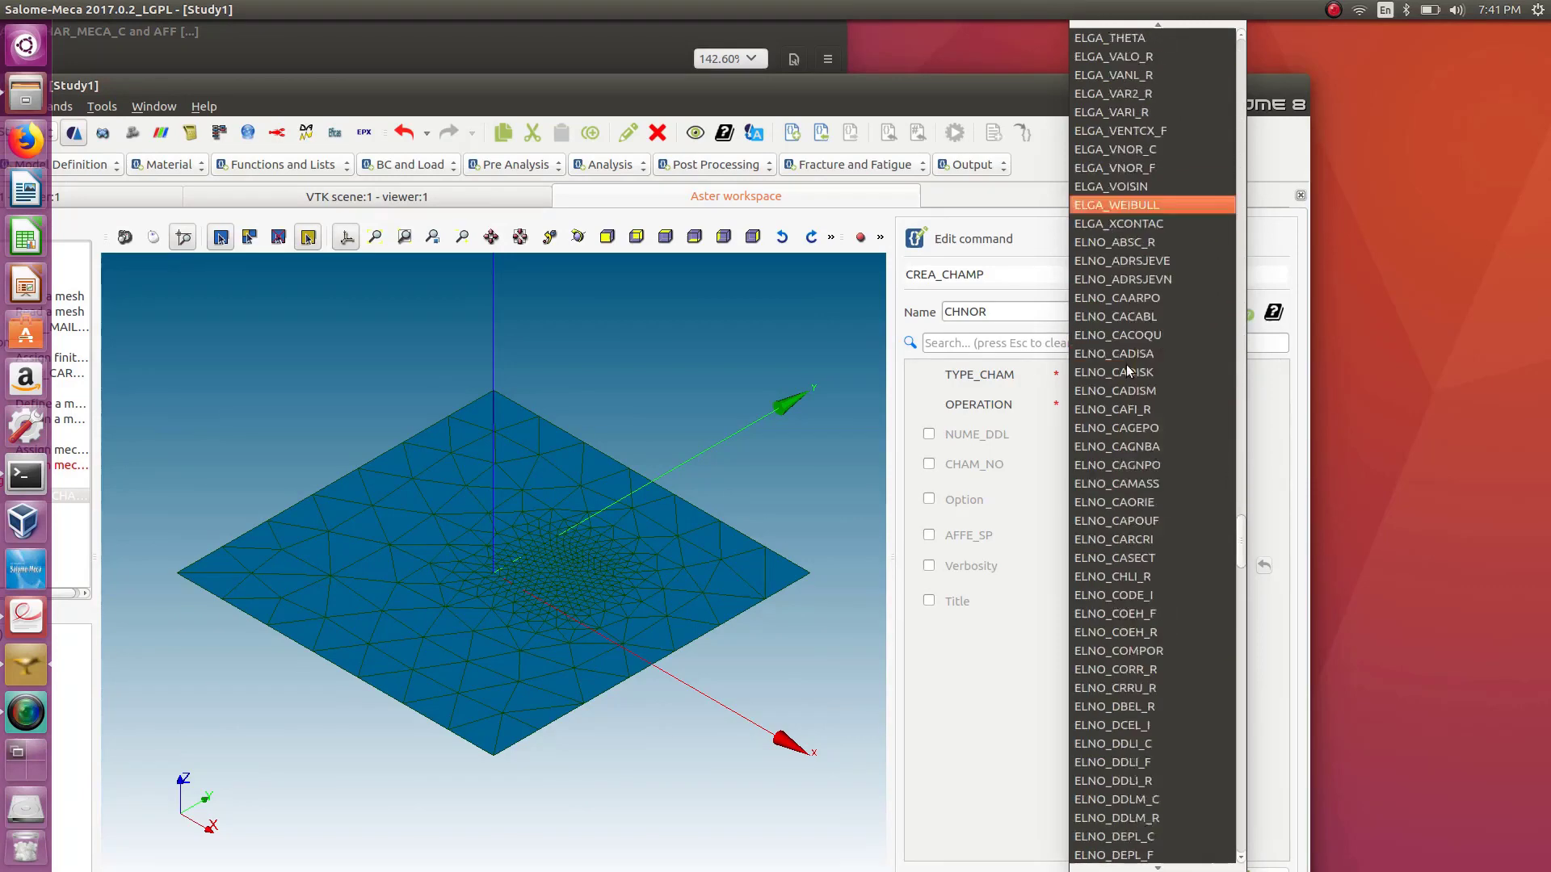
left_click_drag(1239, 540, 1204, 780)
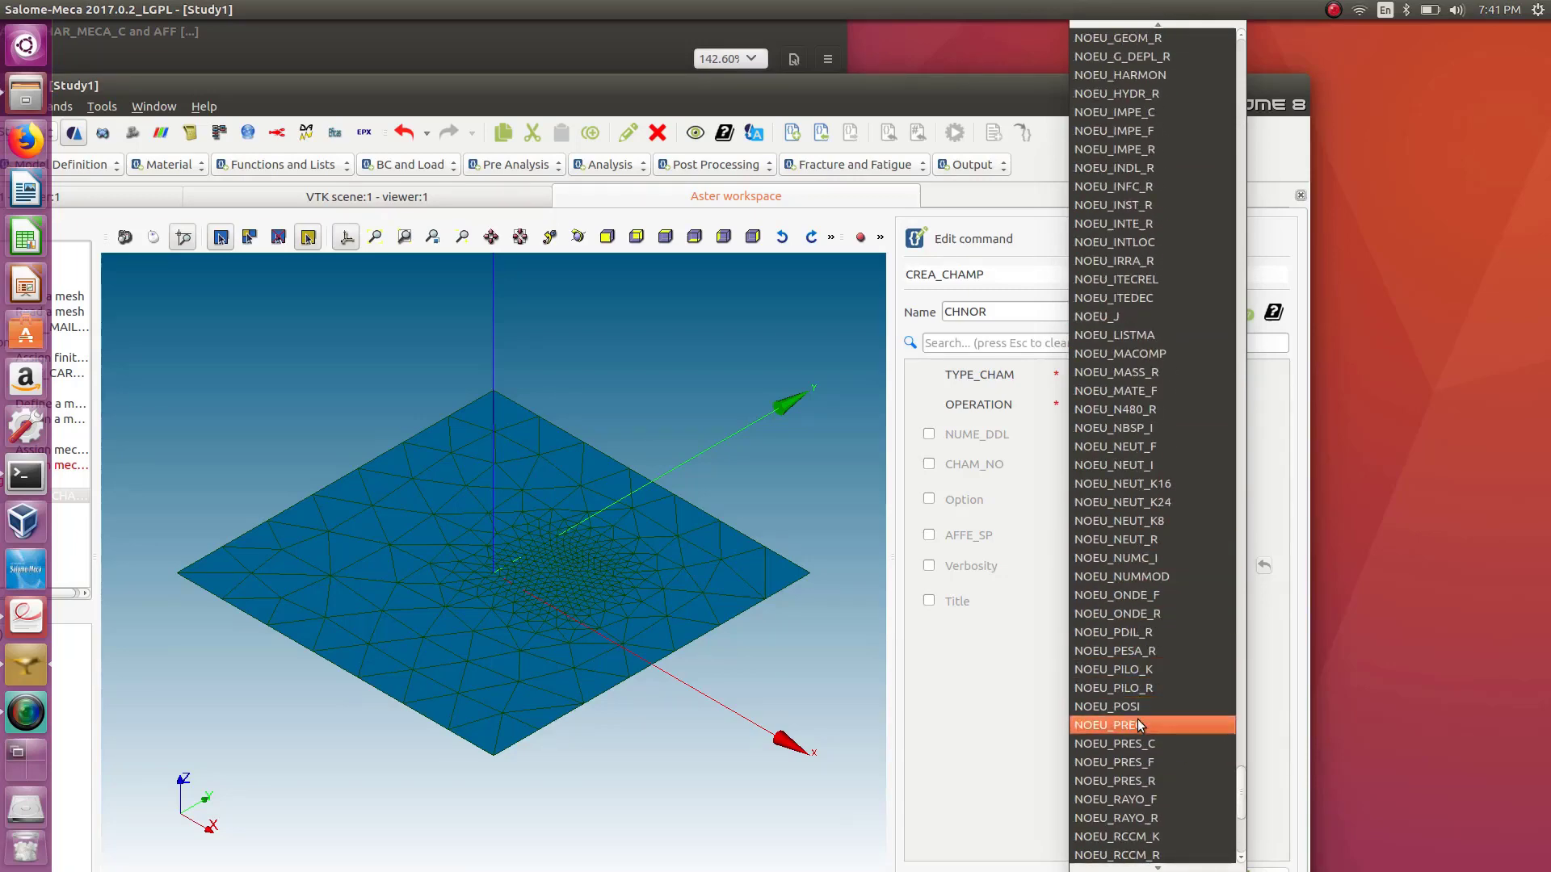
scroll(1140, 723, "down", 8)
scroll(1140, 723, "down", 1)
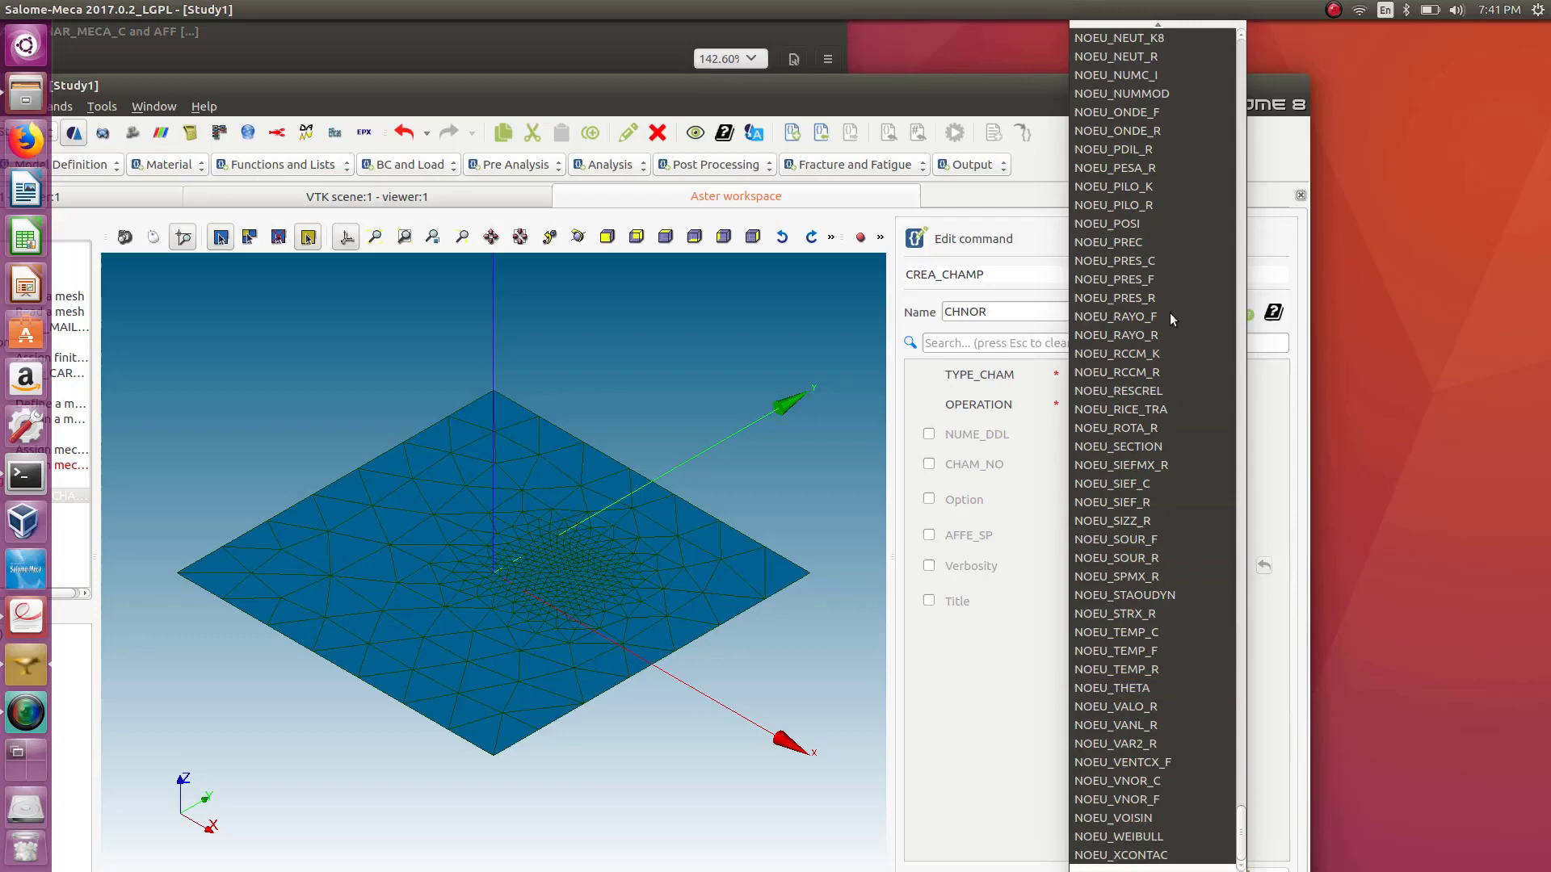
scroll(1163, 224, "up", 7)
scroll(1163, 223, "up", 17)
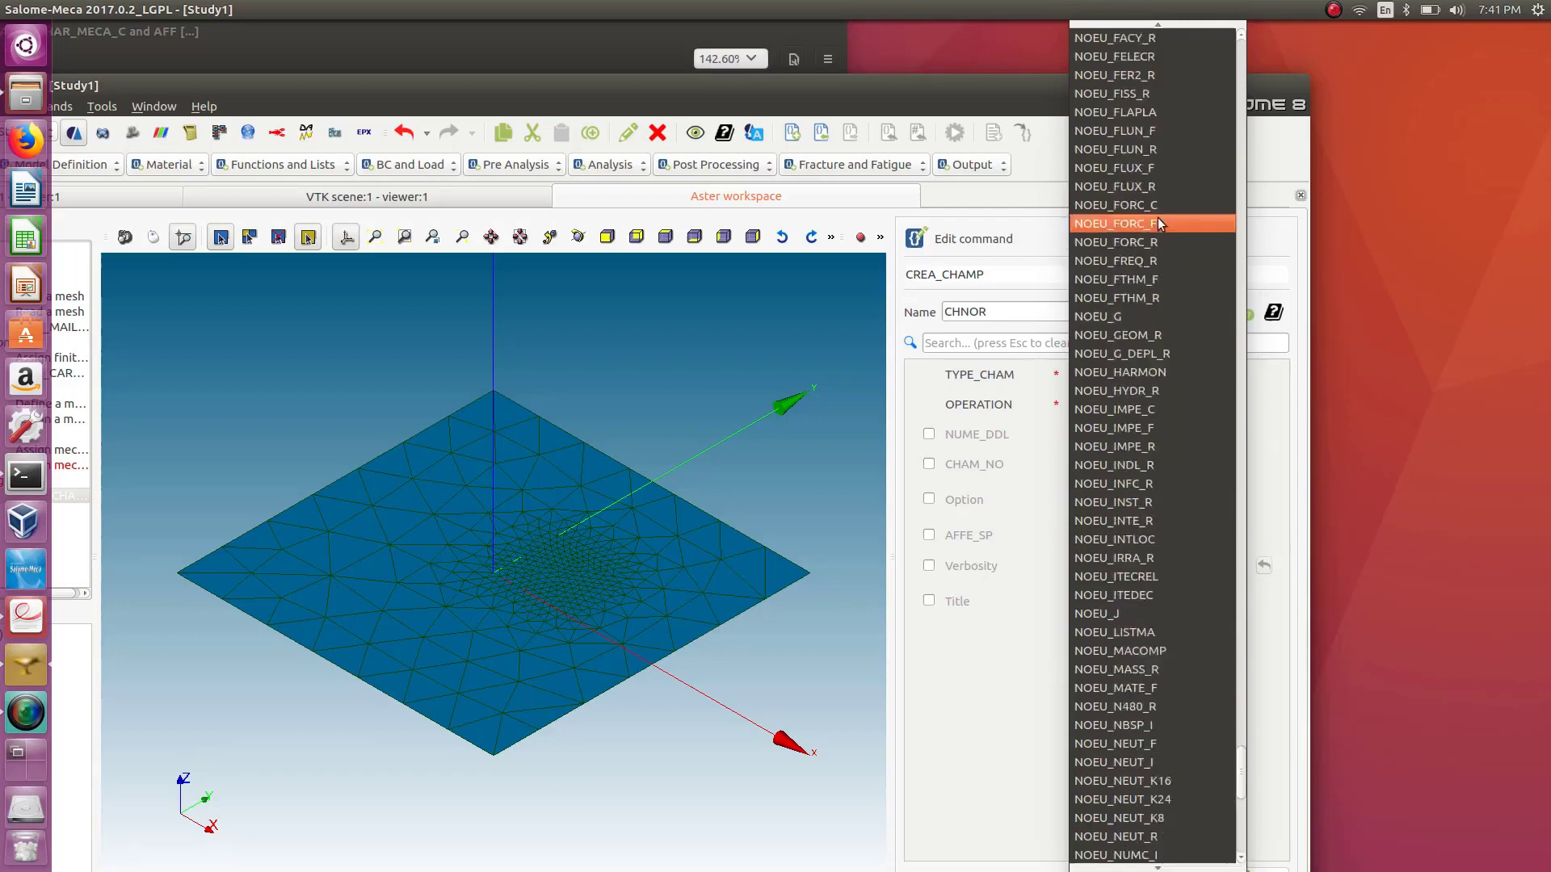
scroll(1160, 226, "down", 6)
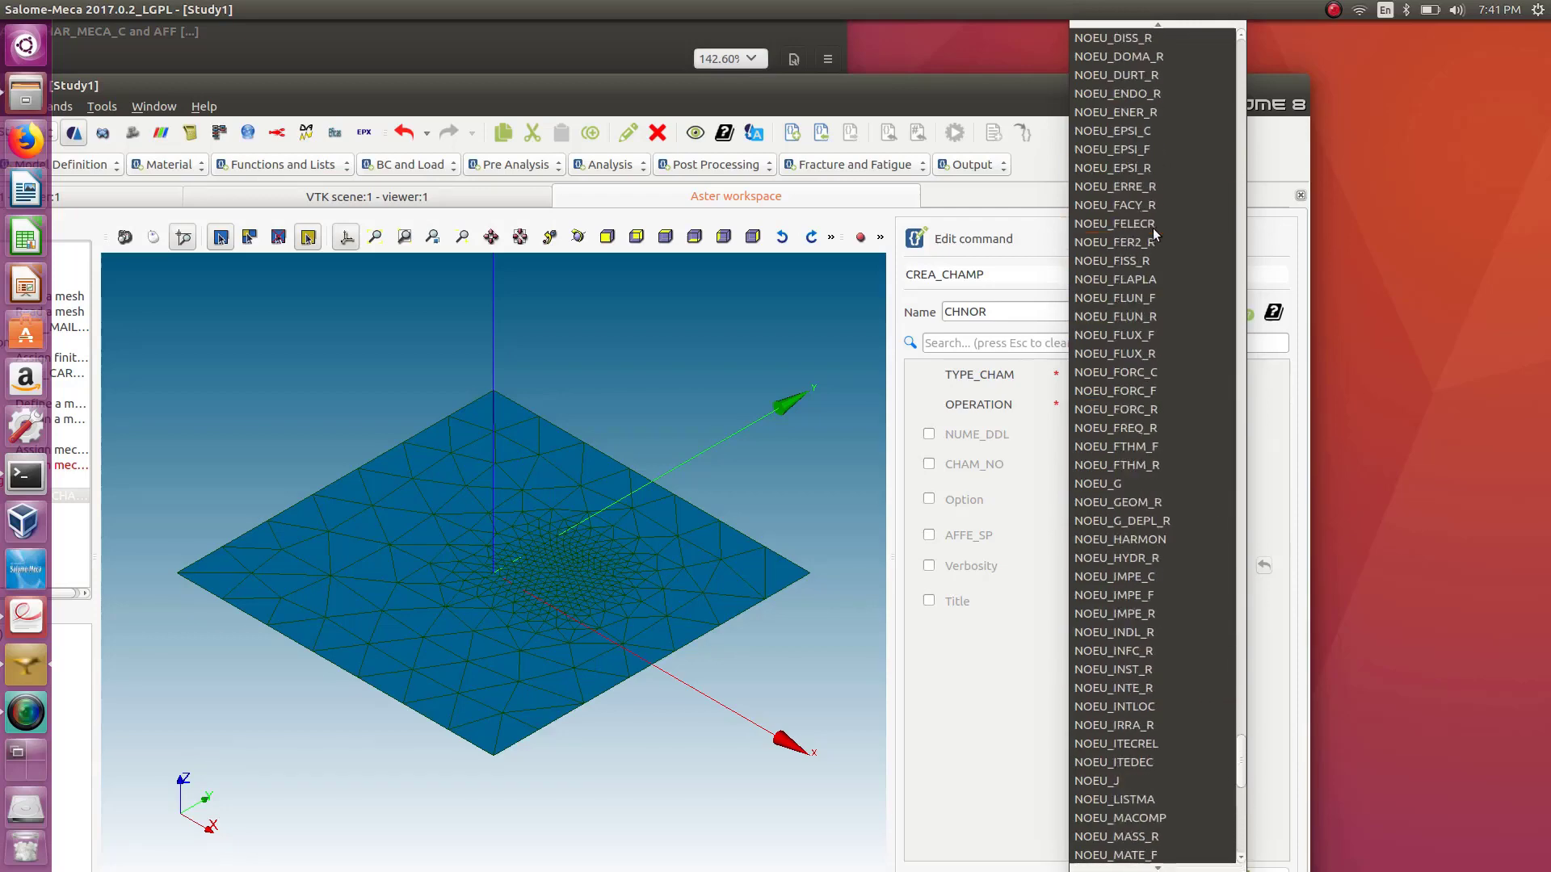
left_click(1124, 502)
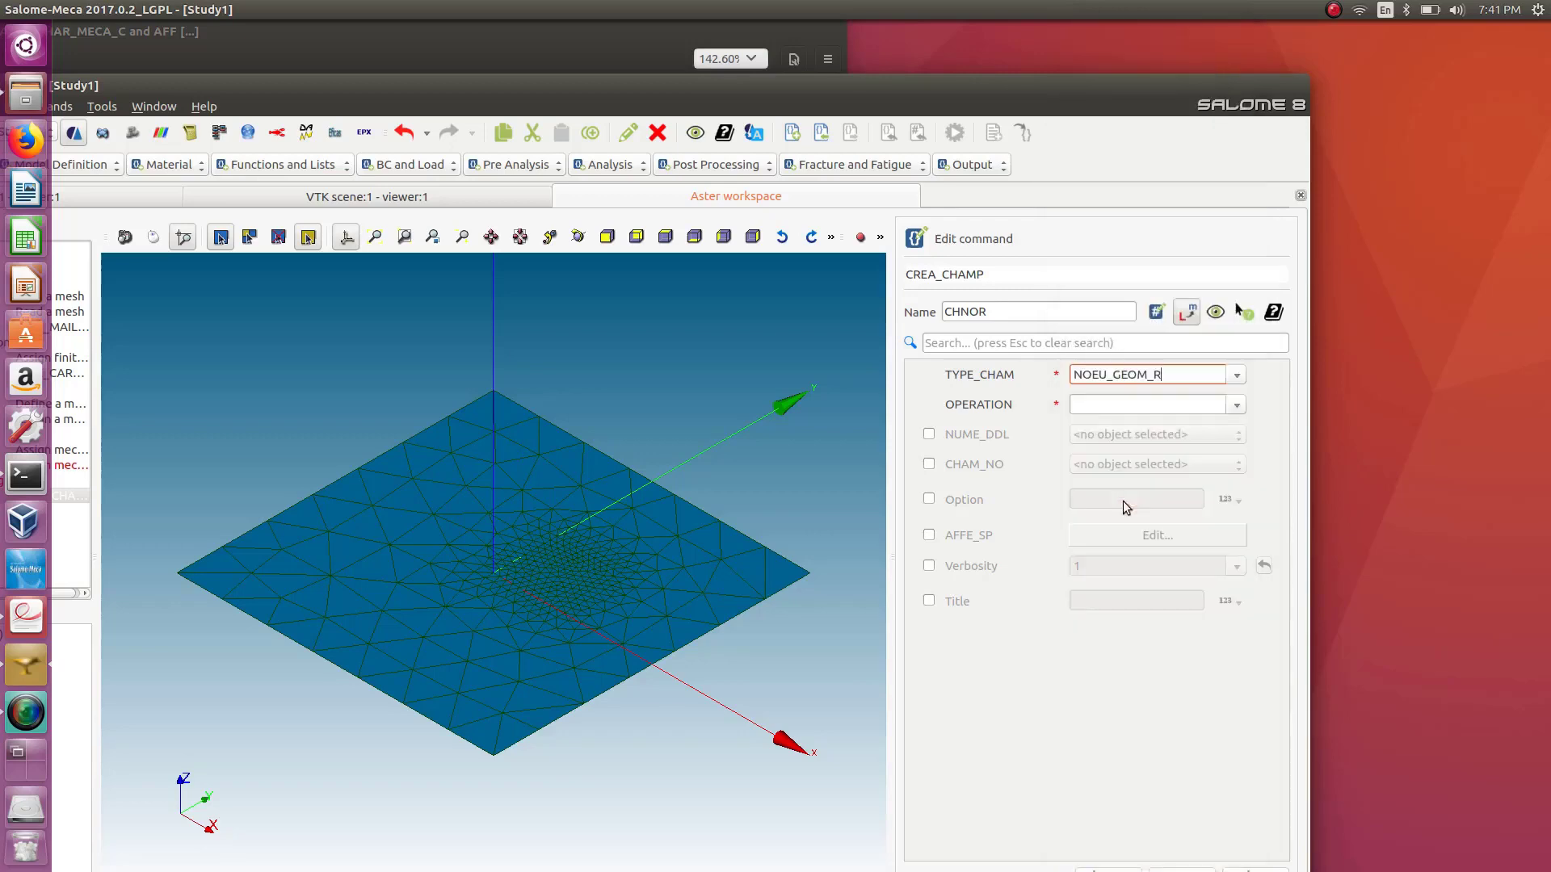
Set the OPERATION of the CHNOR field command to NORMALE.
left_click_drag(773, 90, 879, 57)
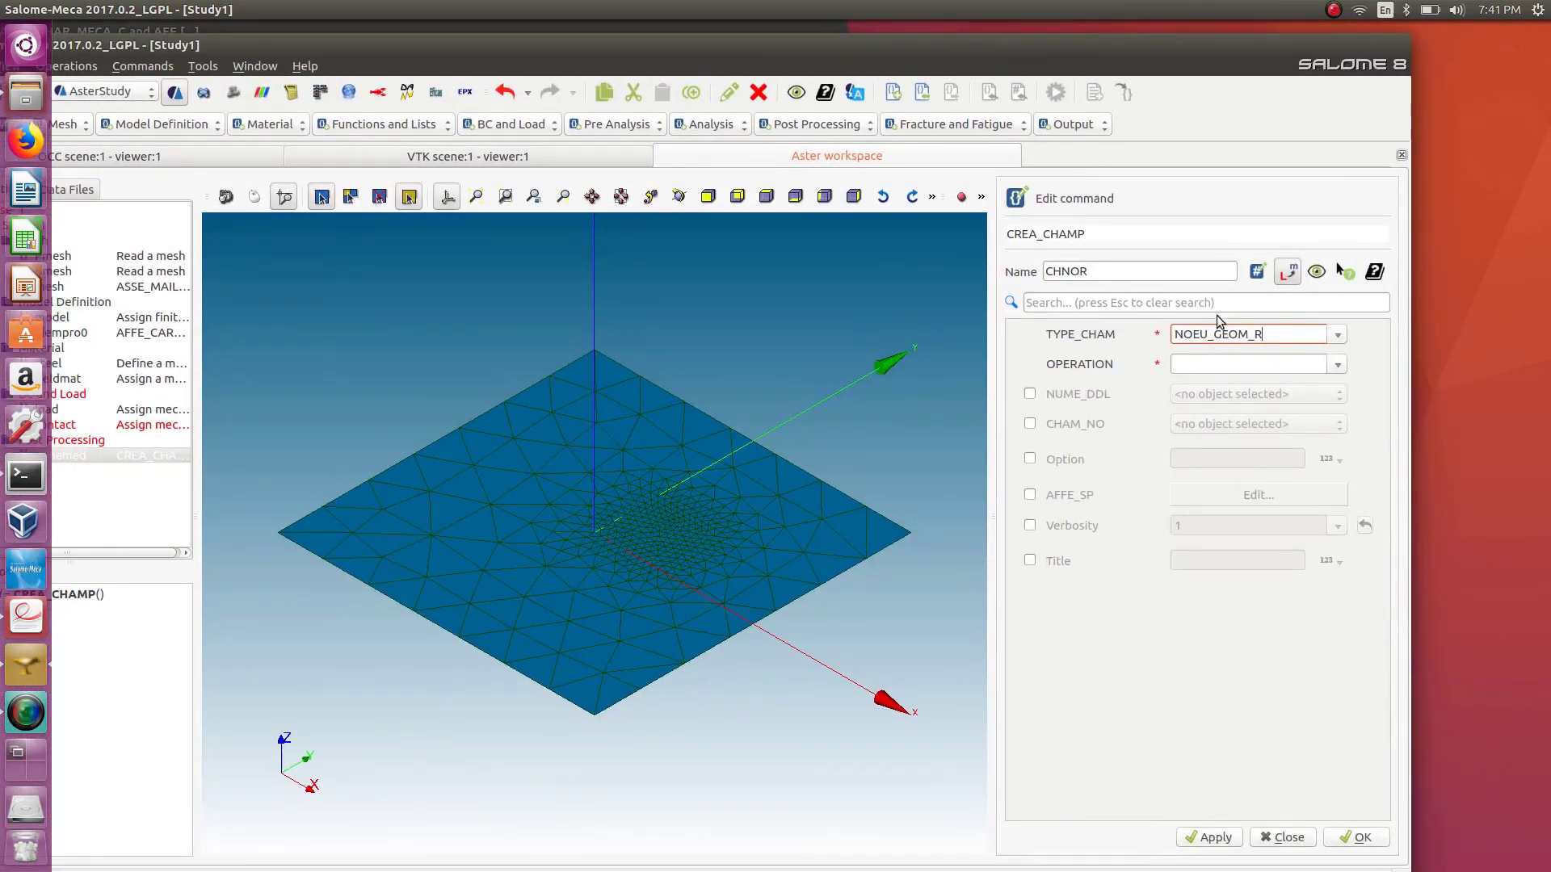
left_click(1338, 364)
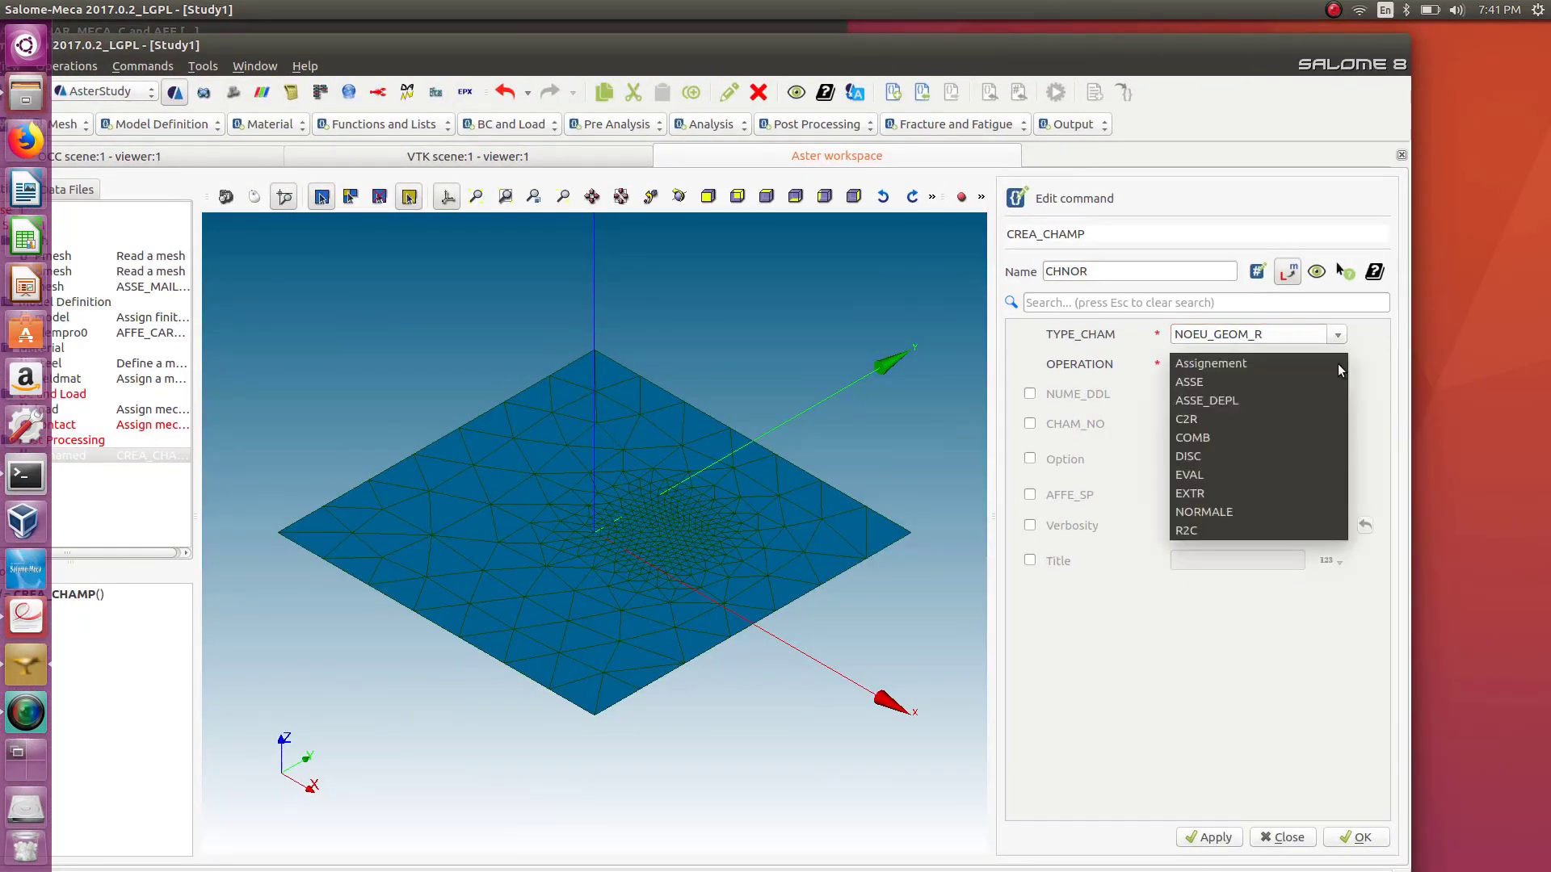
left_click(1221, 511)
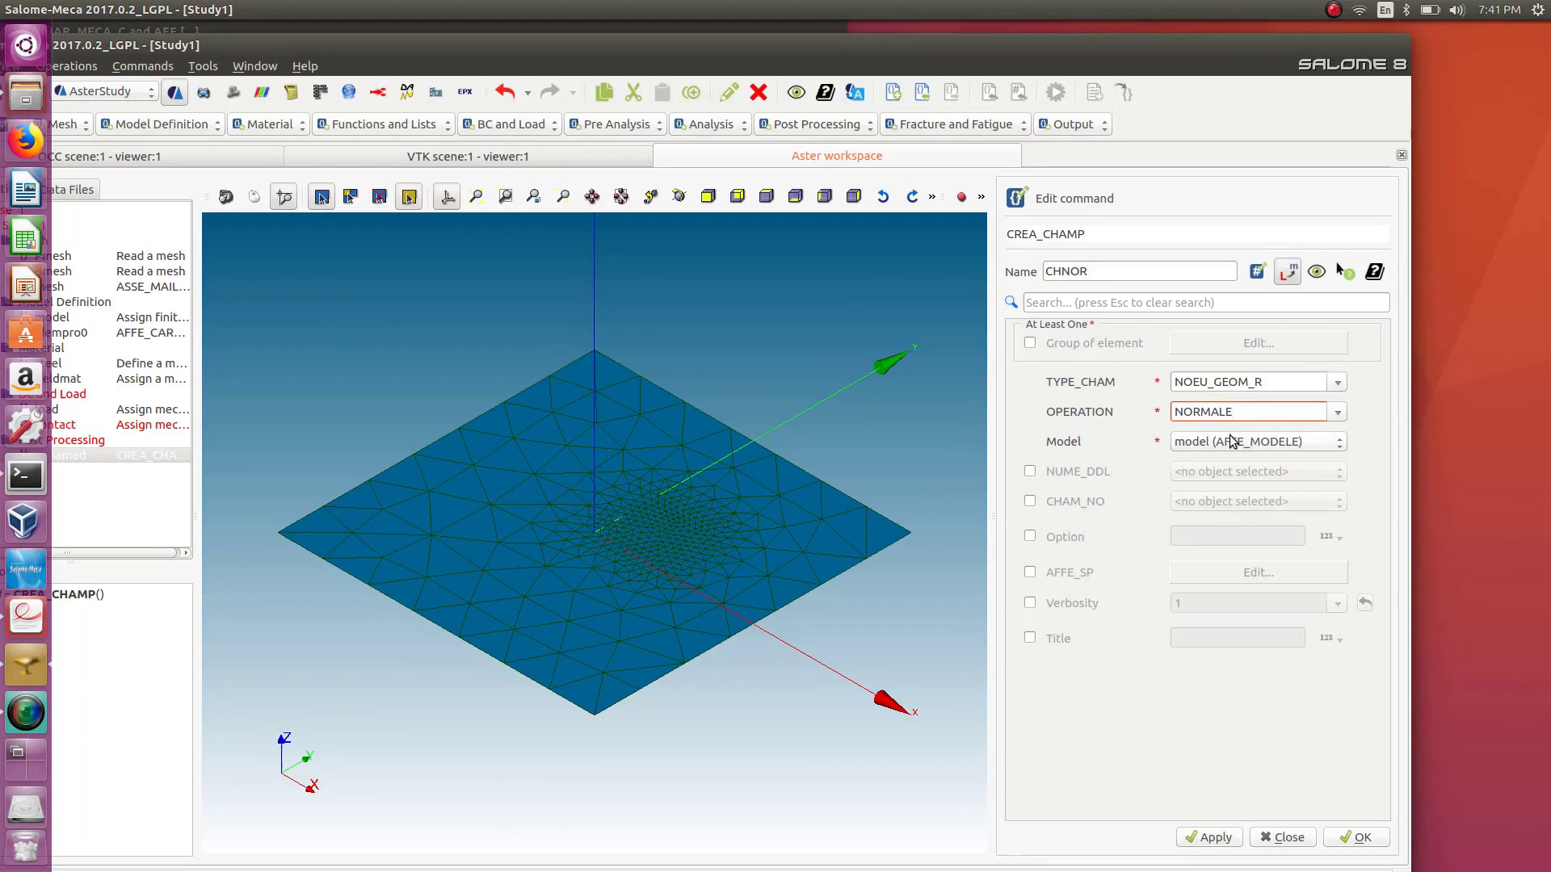
Enable the group of elements for CHNOR and choose Pmesh (LIRE_MAILLAGE) as the mesh to pick groups from.
left_click_drag(905, 50, 1032, 10)
left_click(1169, 307)
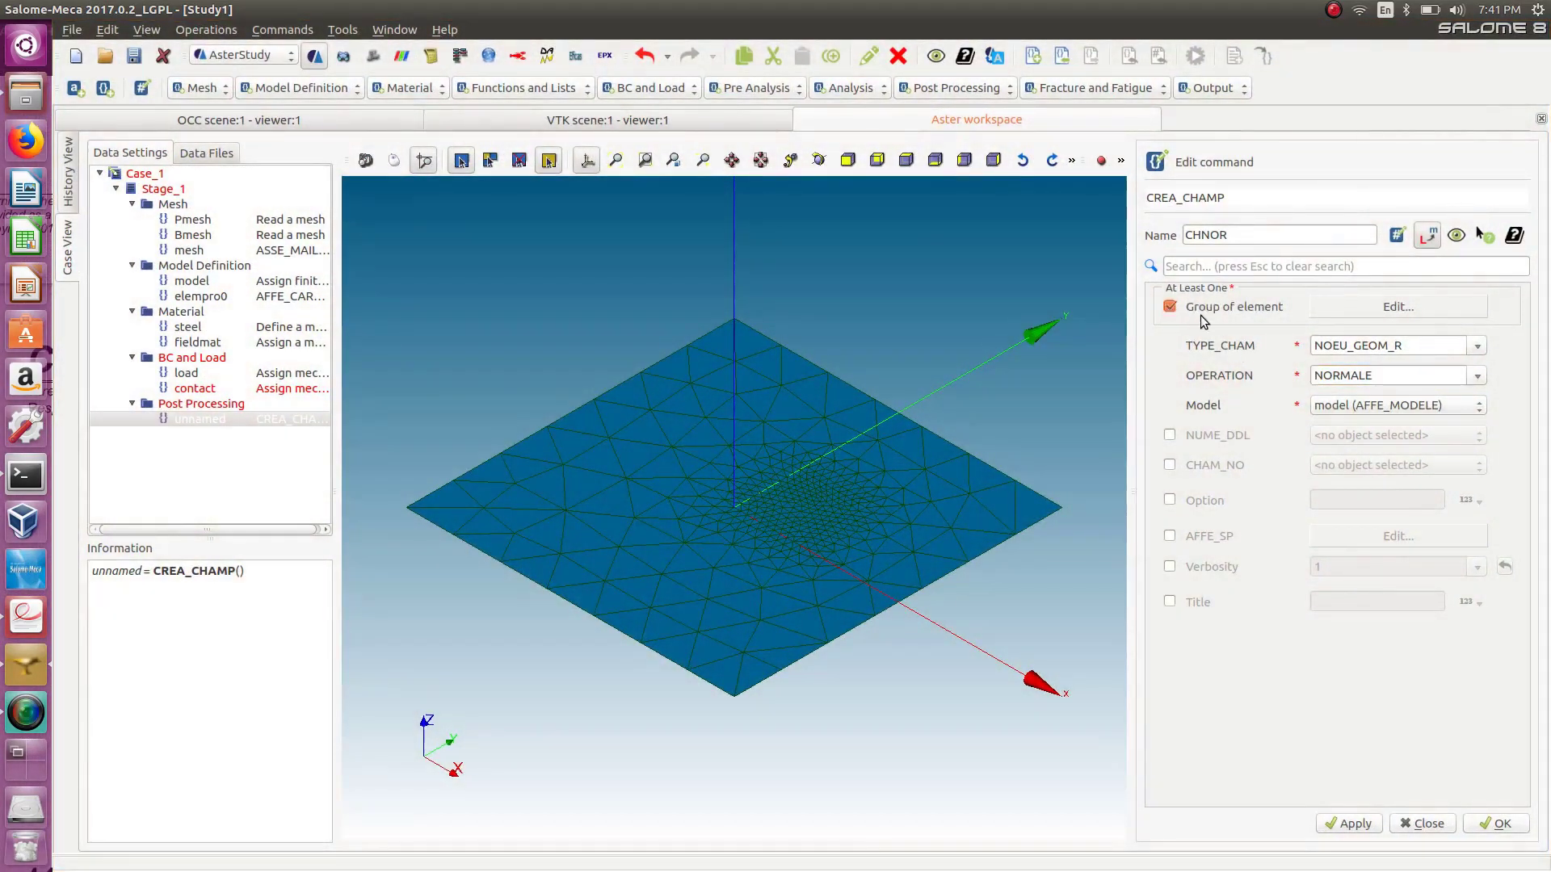
left_click(1434, 308)
left_click(1291, 297)
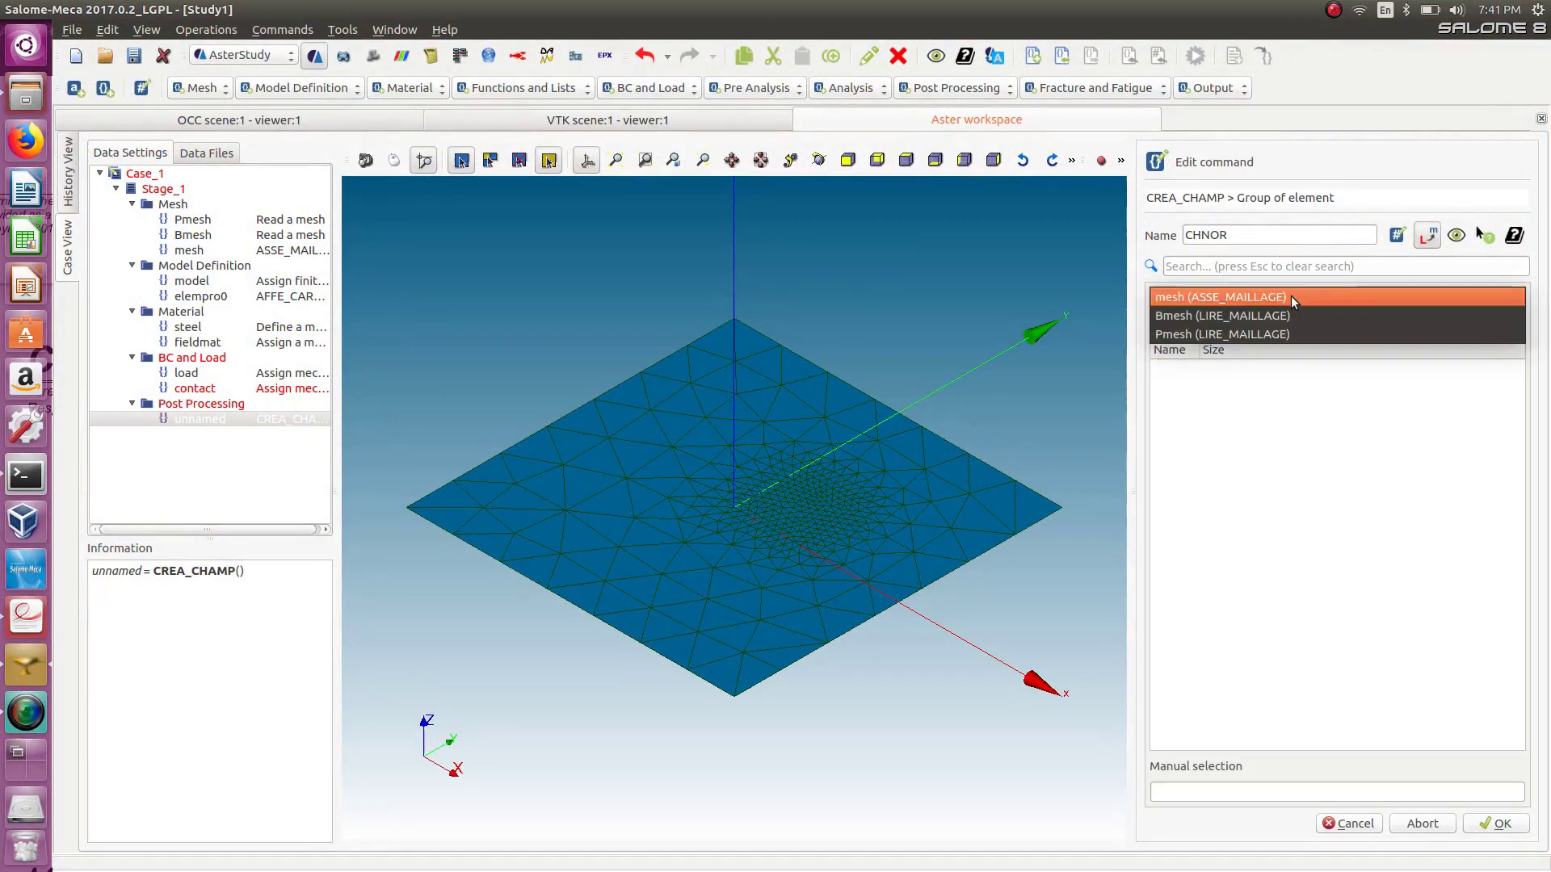
left_click(1273, 336)
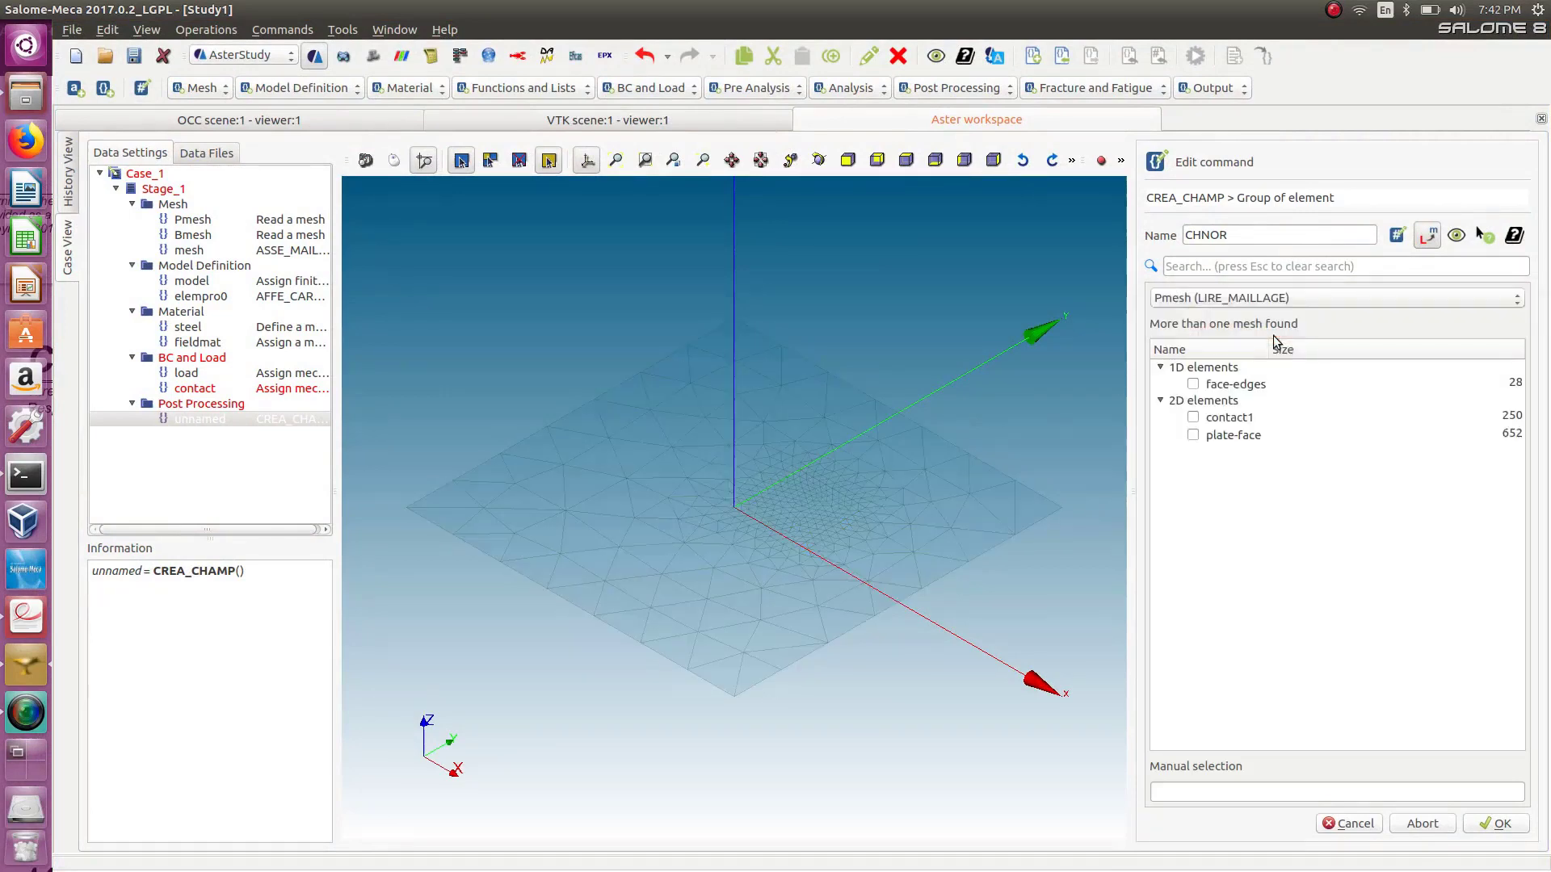
left_click(1192, 418)
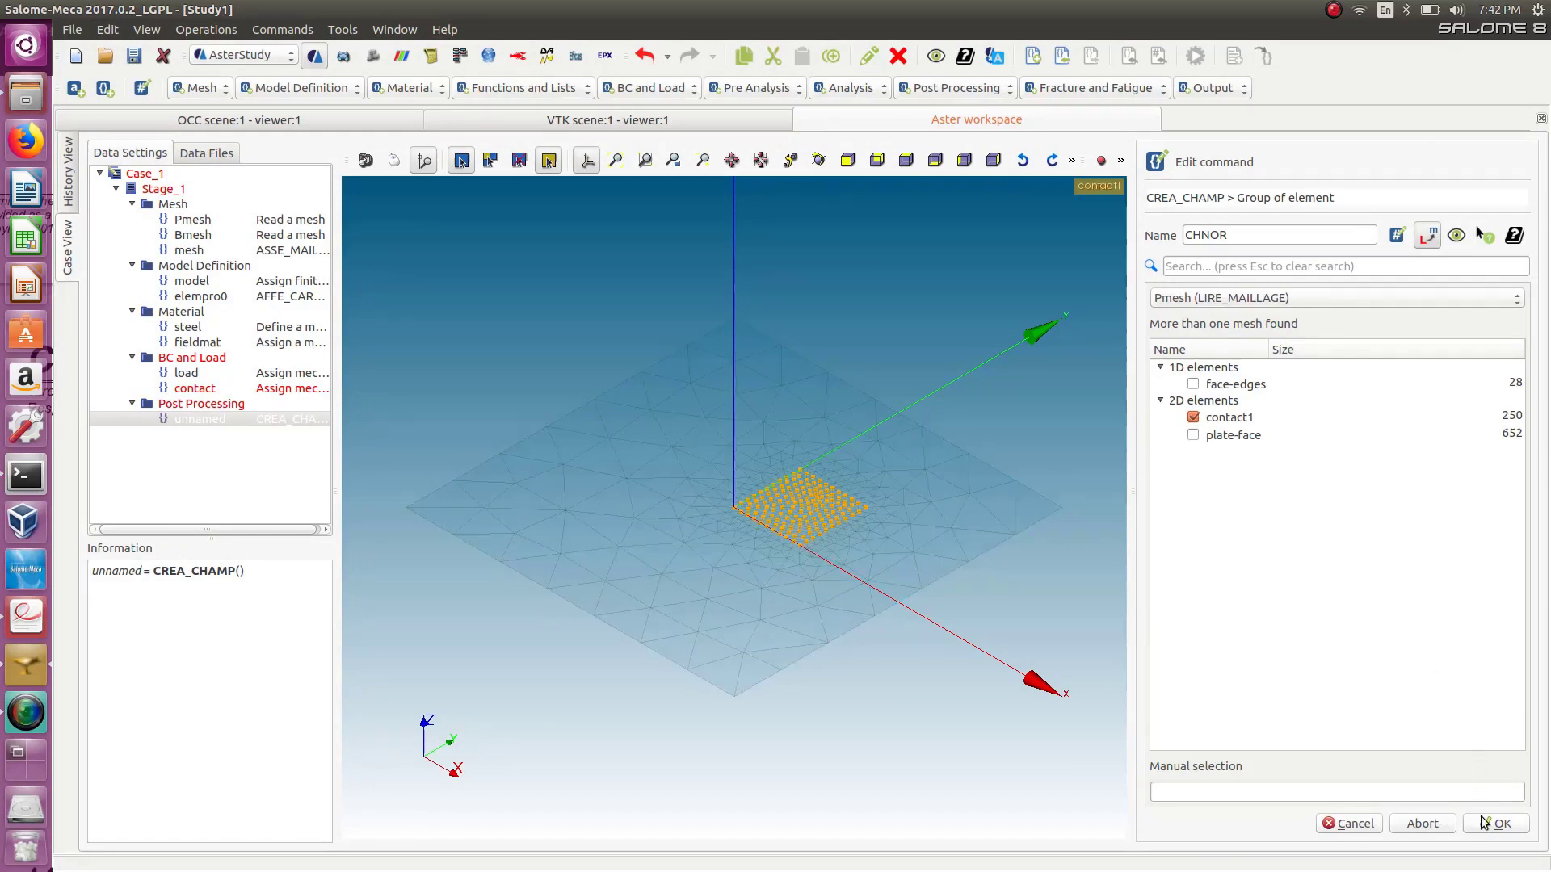
left_click(1193, 436)
left_click(1193, 419)
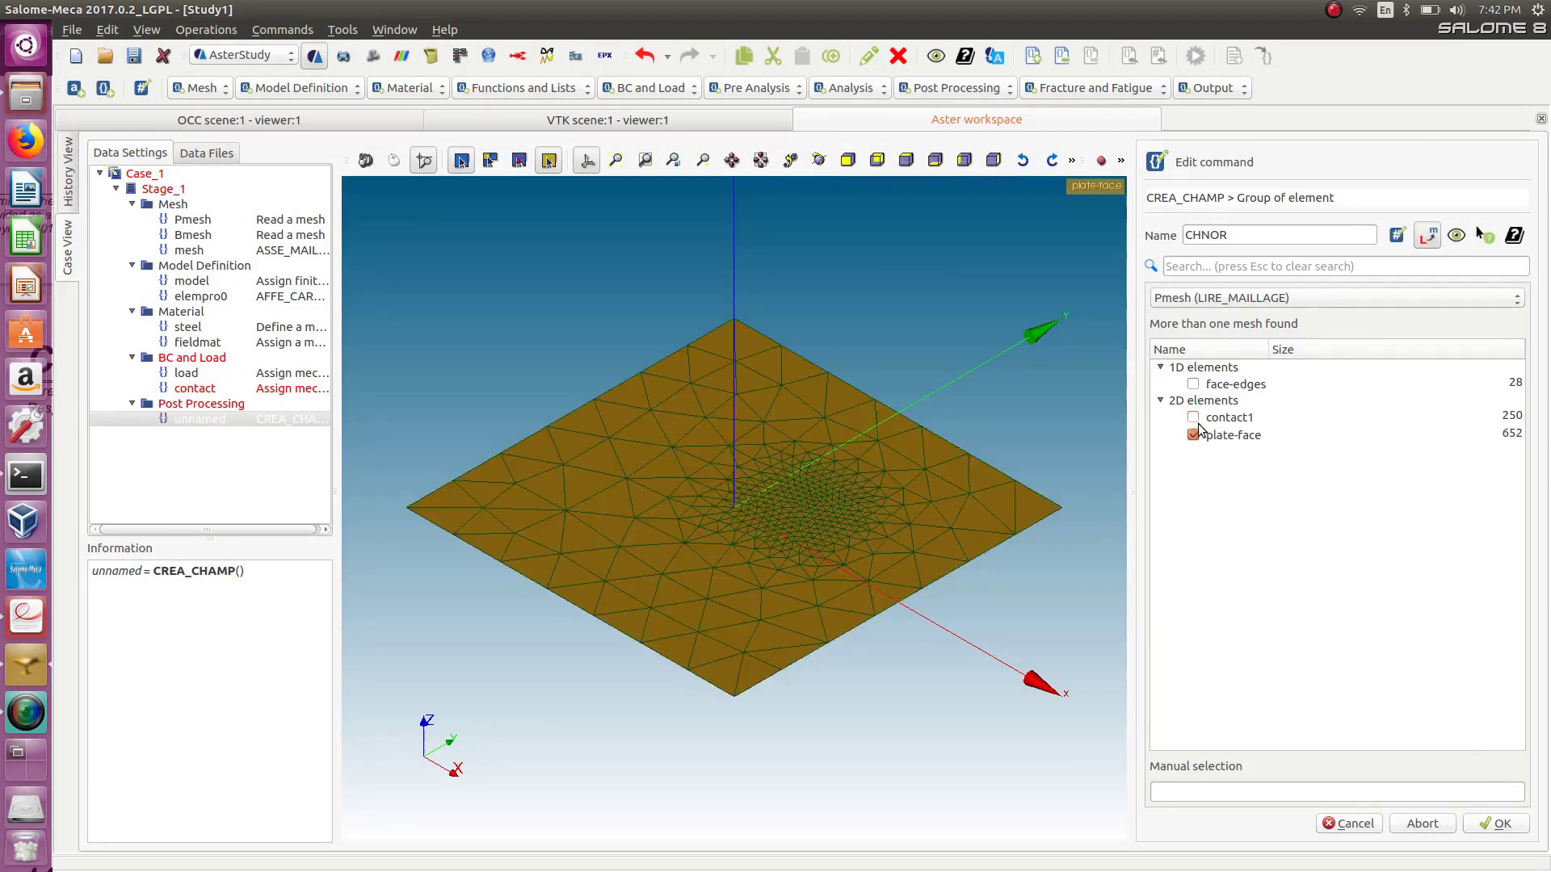
left_click(1193, 436)
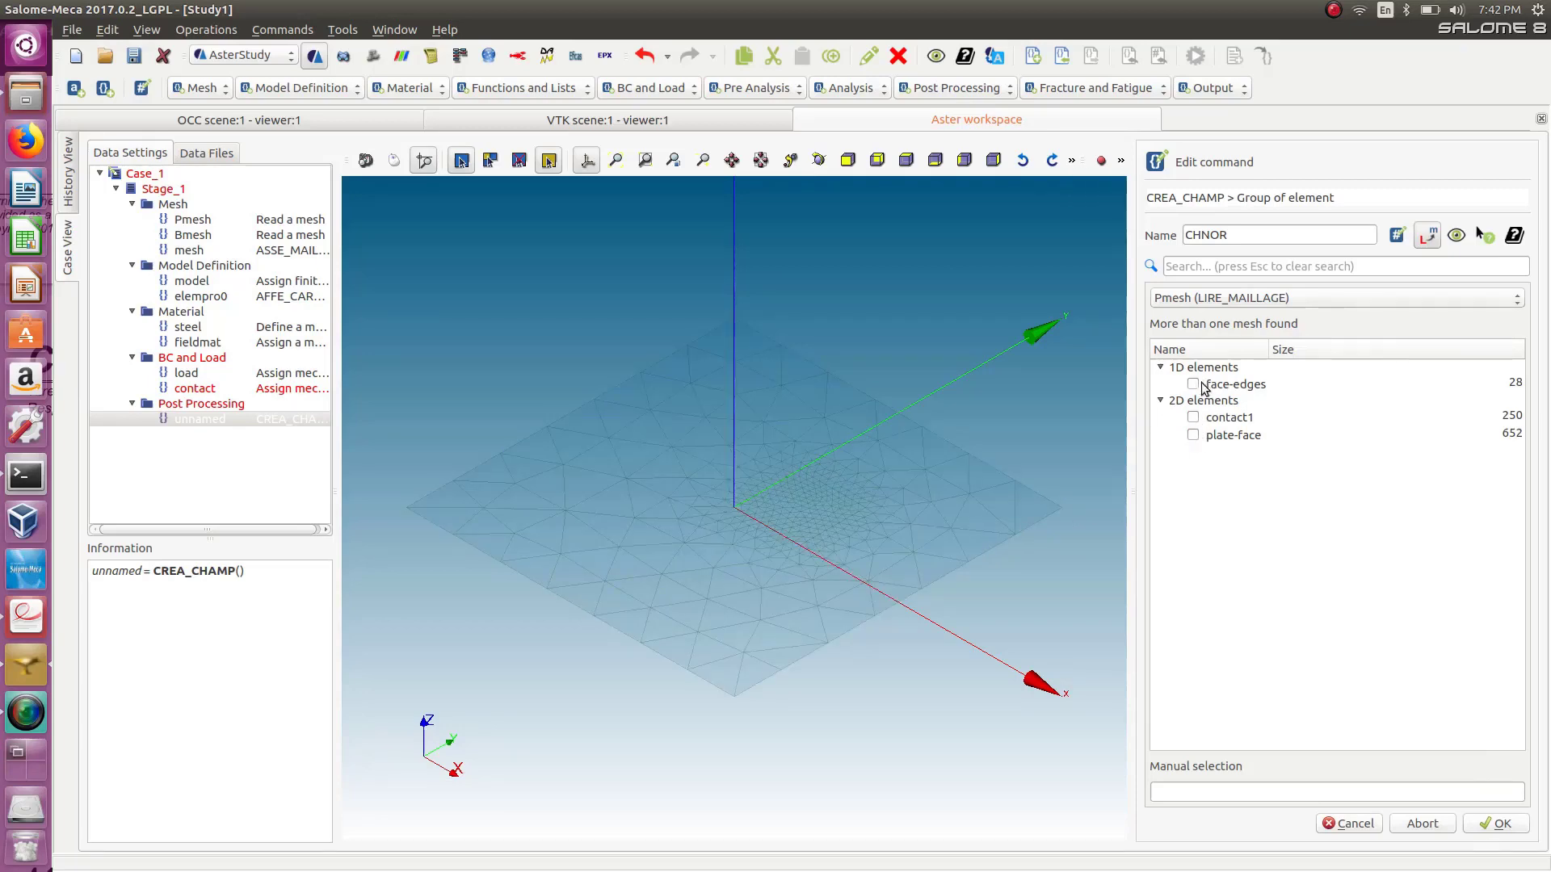
Assign the 2D group plate-face to CHNOR and save the command.
left_click(1193, 437)
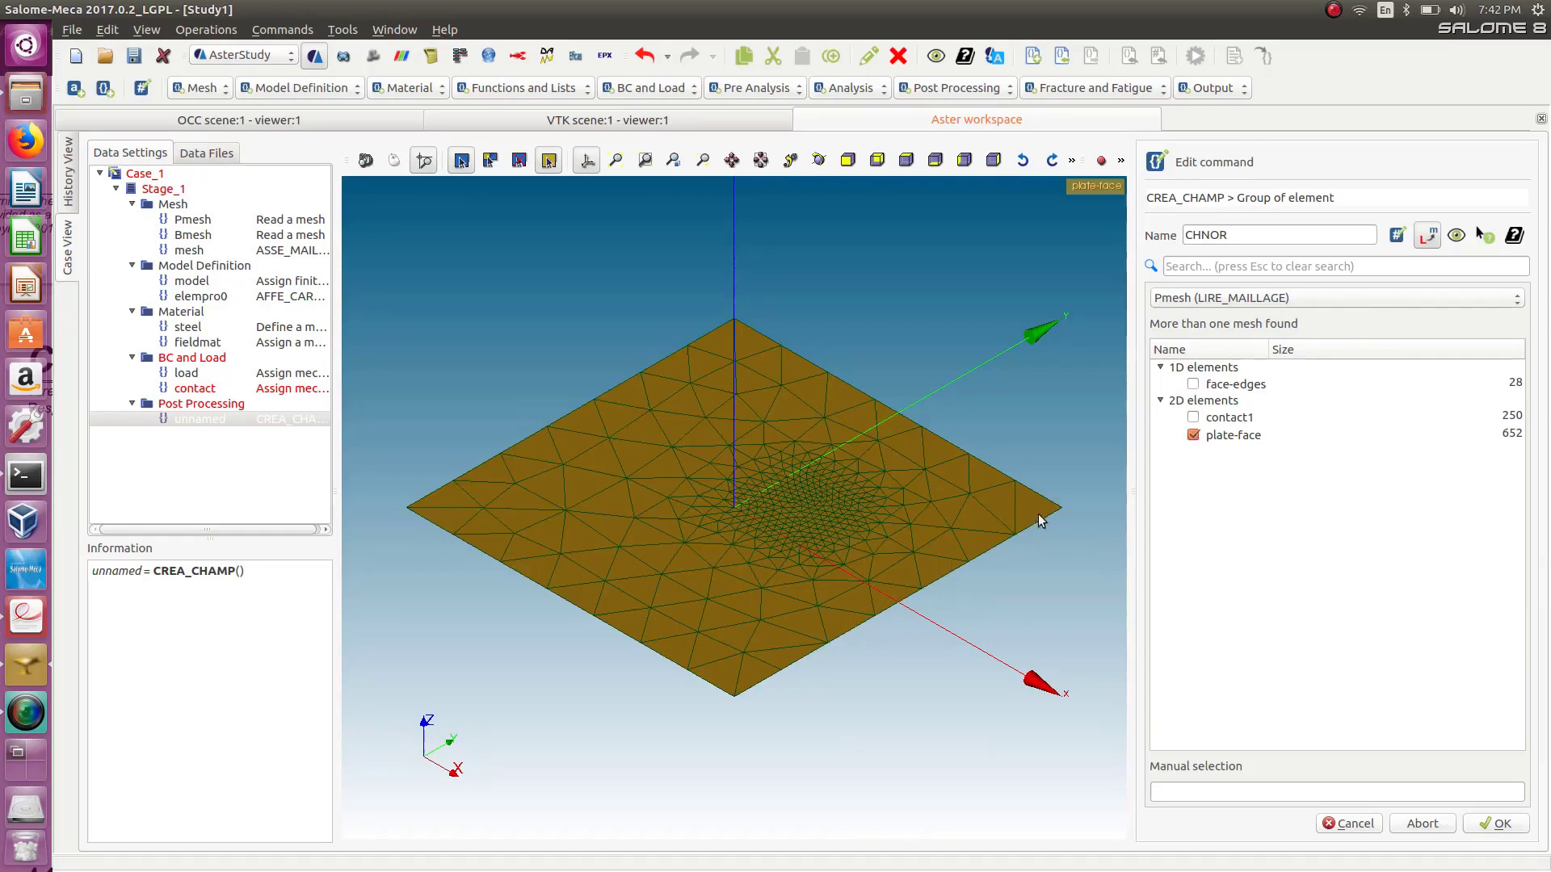
left_click(1493, 823)
left_click(1493, 825)
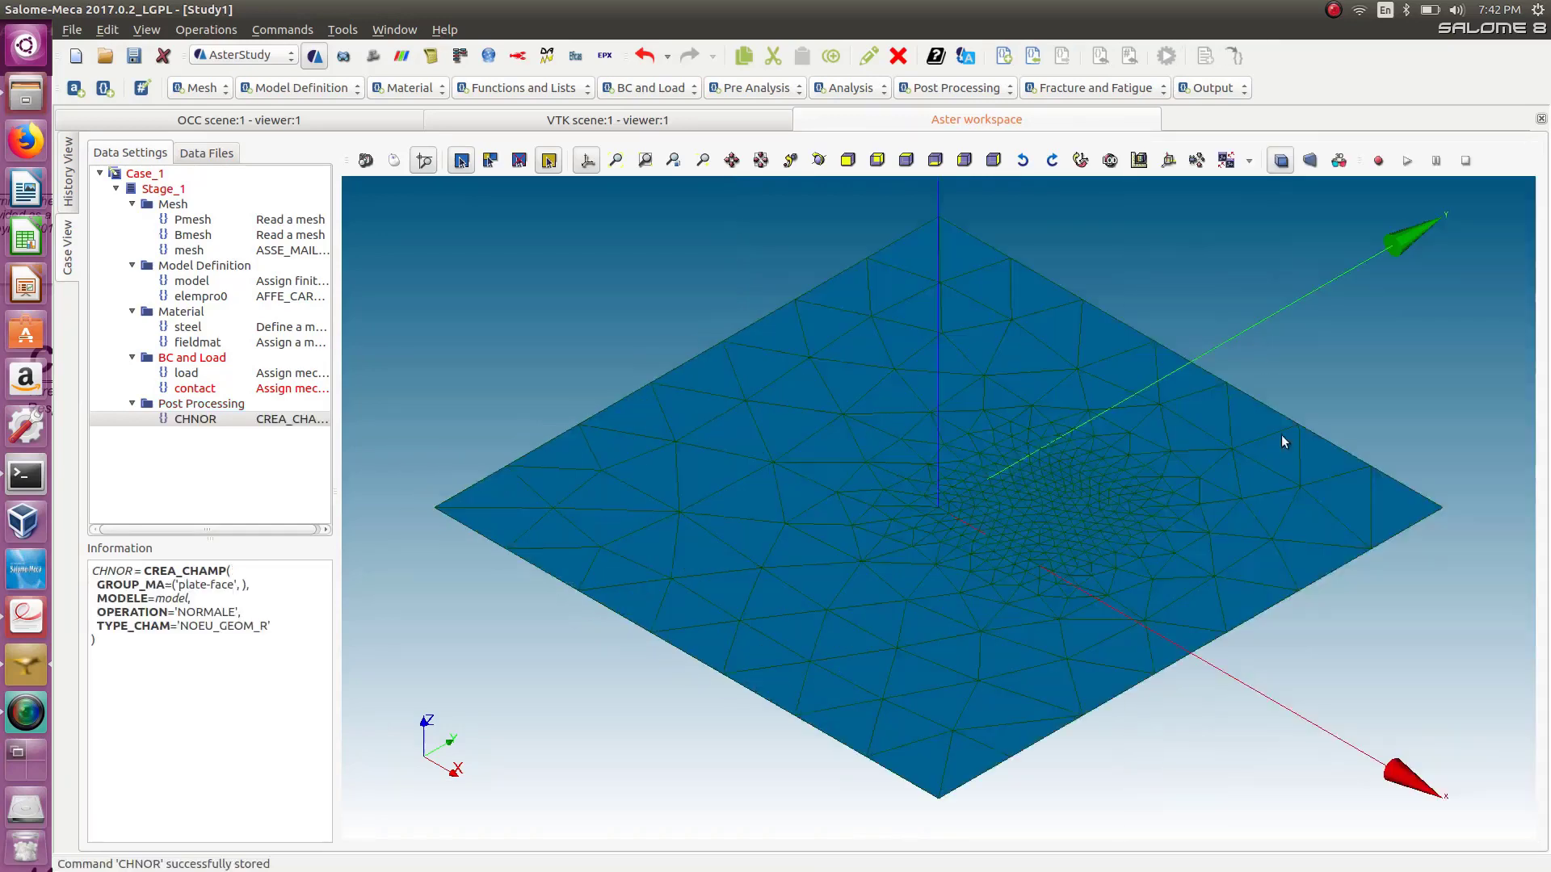
Reopen the contact load, set CHAM_NORMALE of its LIAISON_MAIL entry to CHNOR, and save the load.
scroll(962, 459, "down", 1)
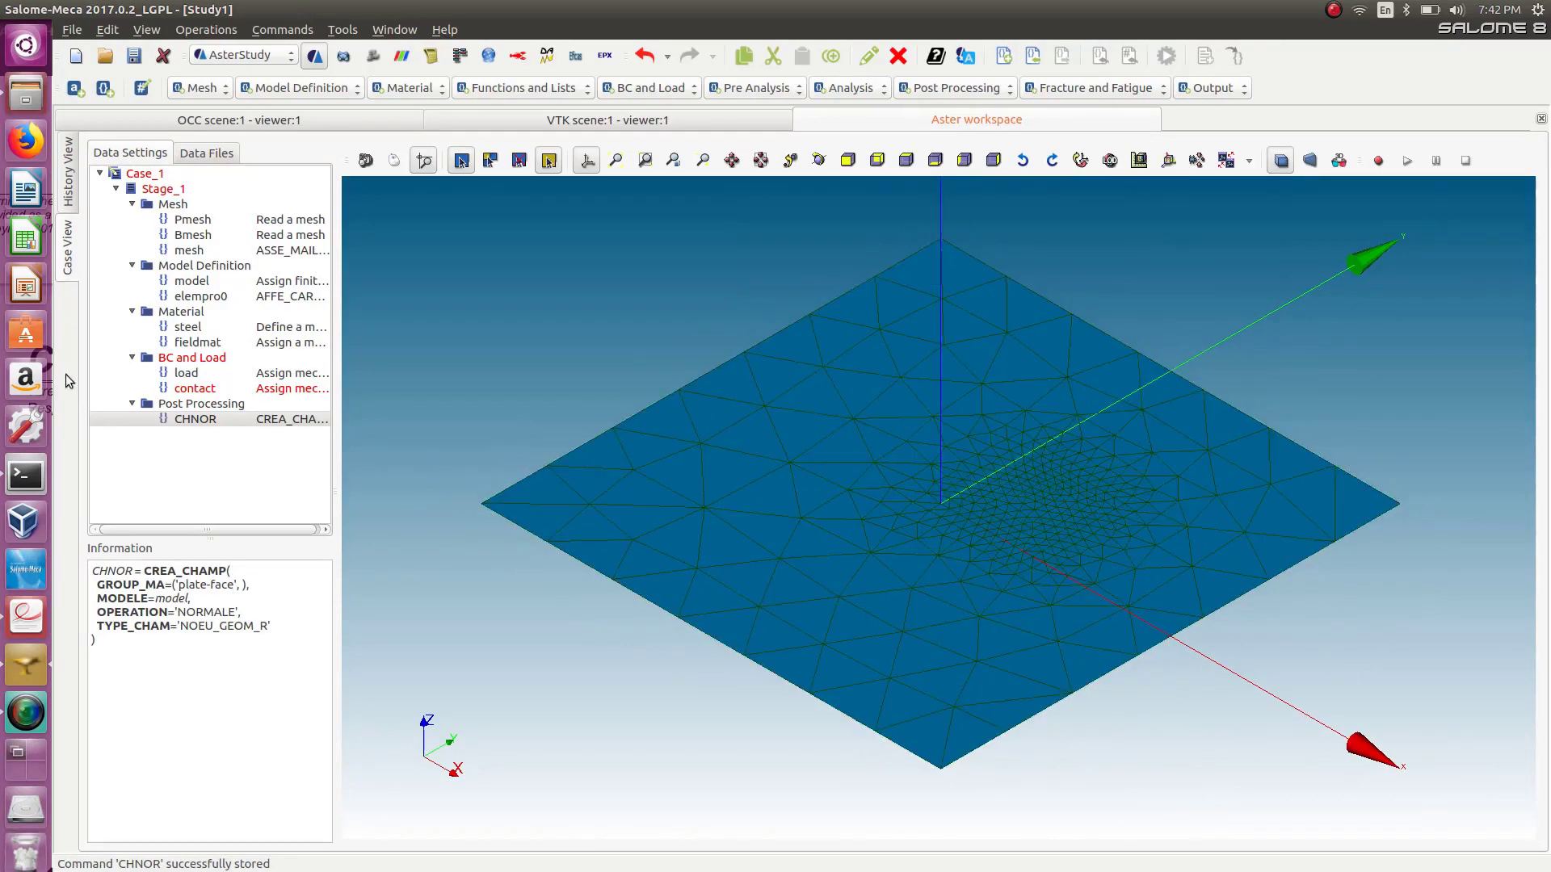
double_click(205, 389)
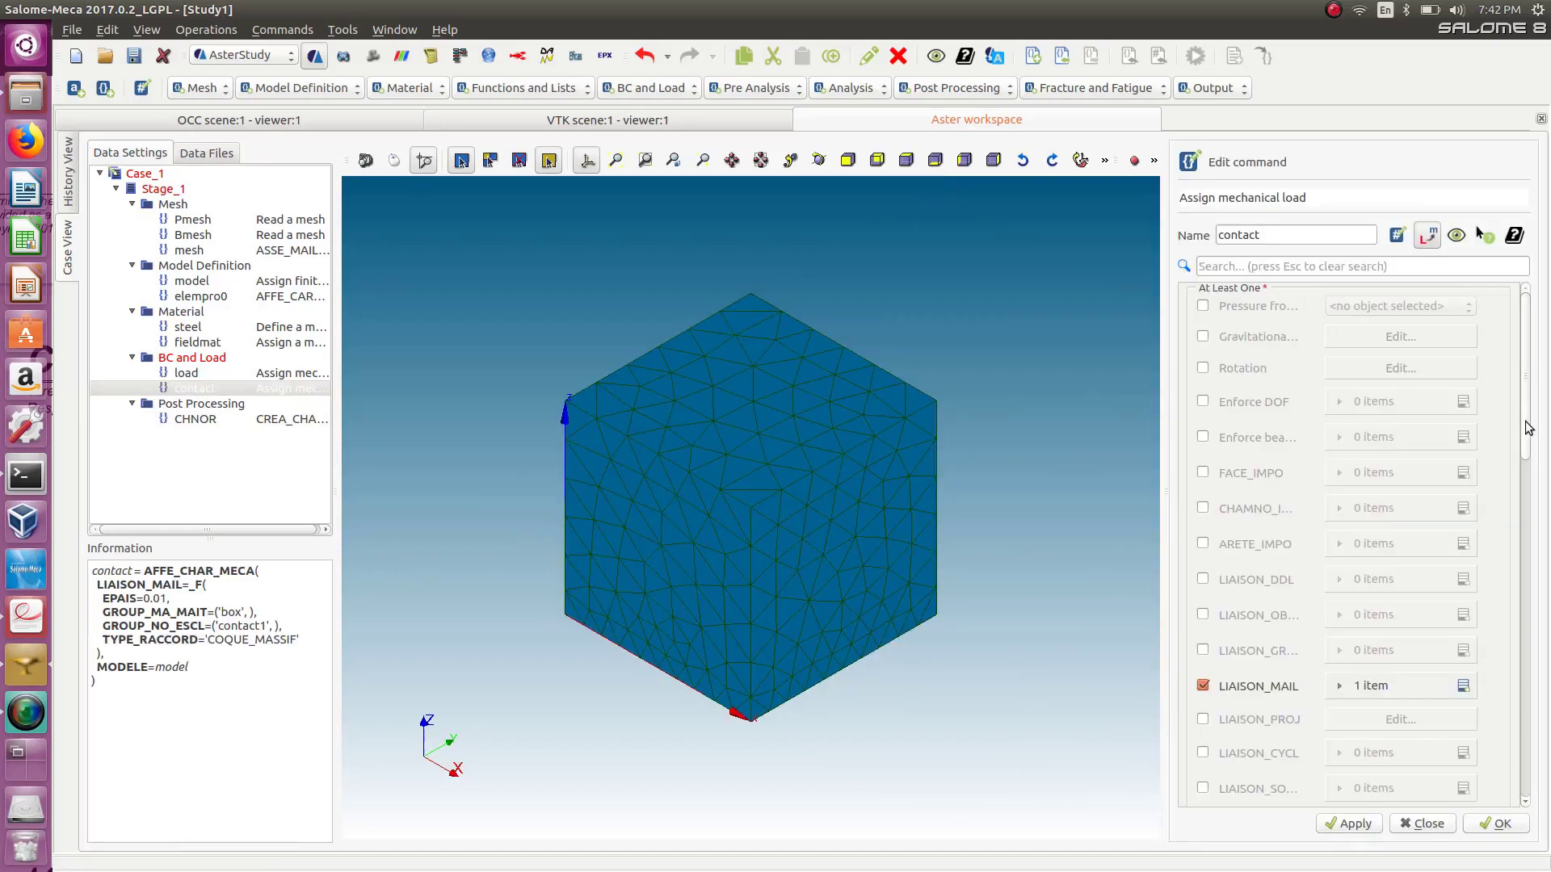
left_click_drag(1525, 427, 1533, 495)
scroll(1435, 482, "down", 1)
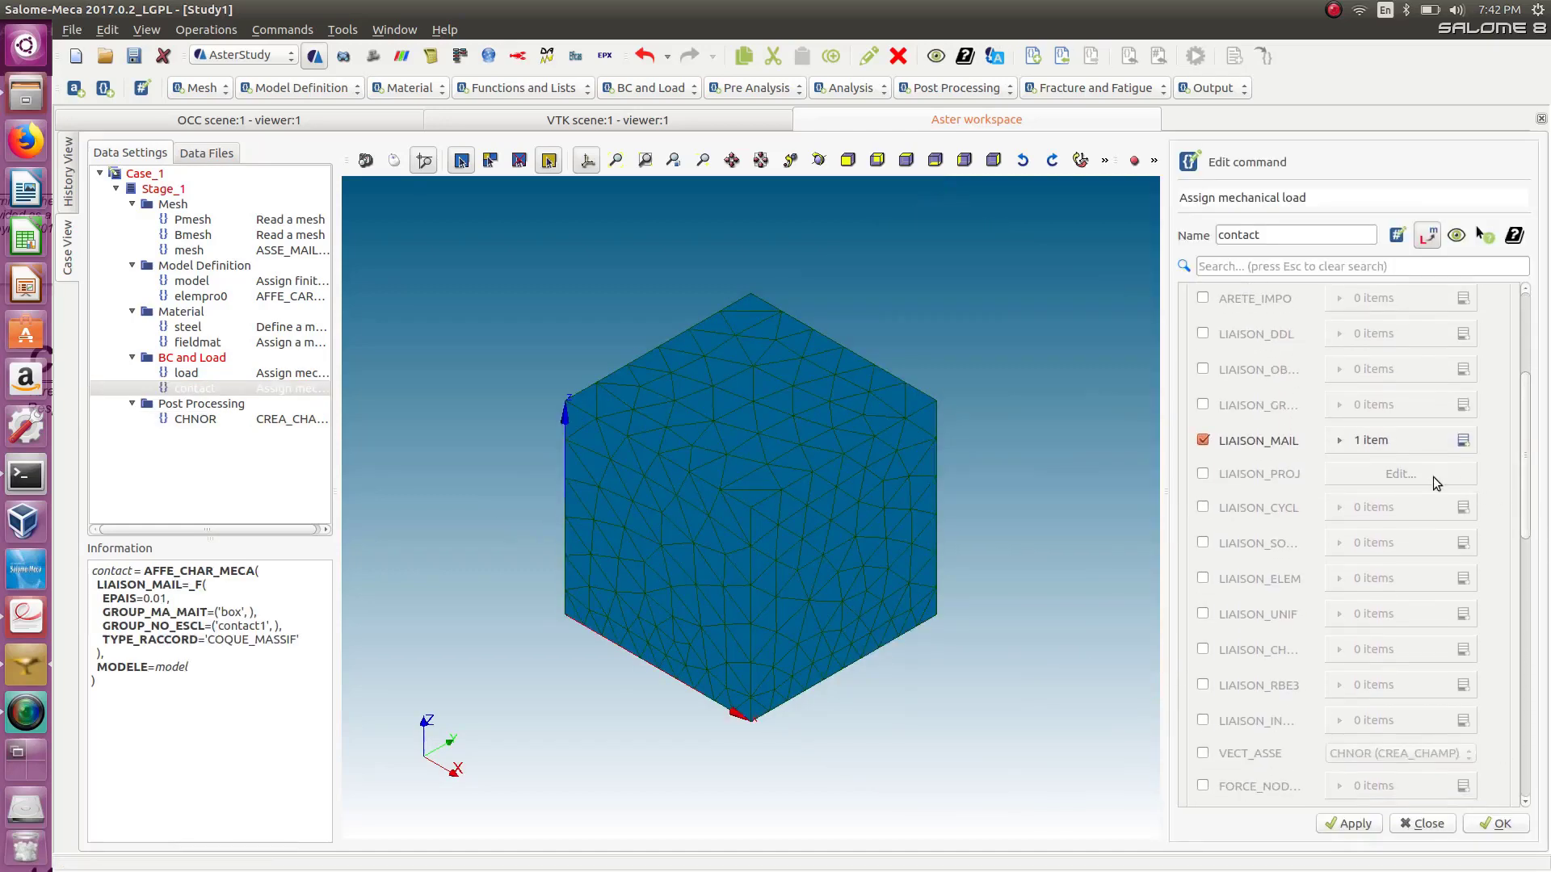
left_click(1345, 439)
left_click(1334, 482)
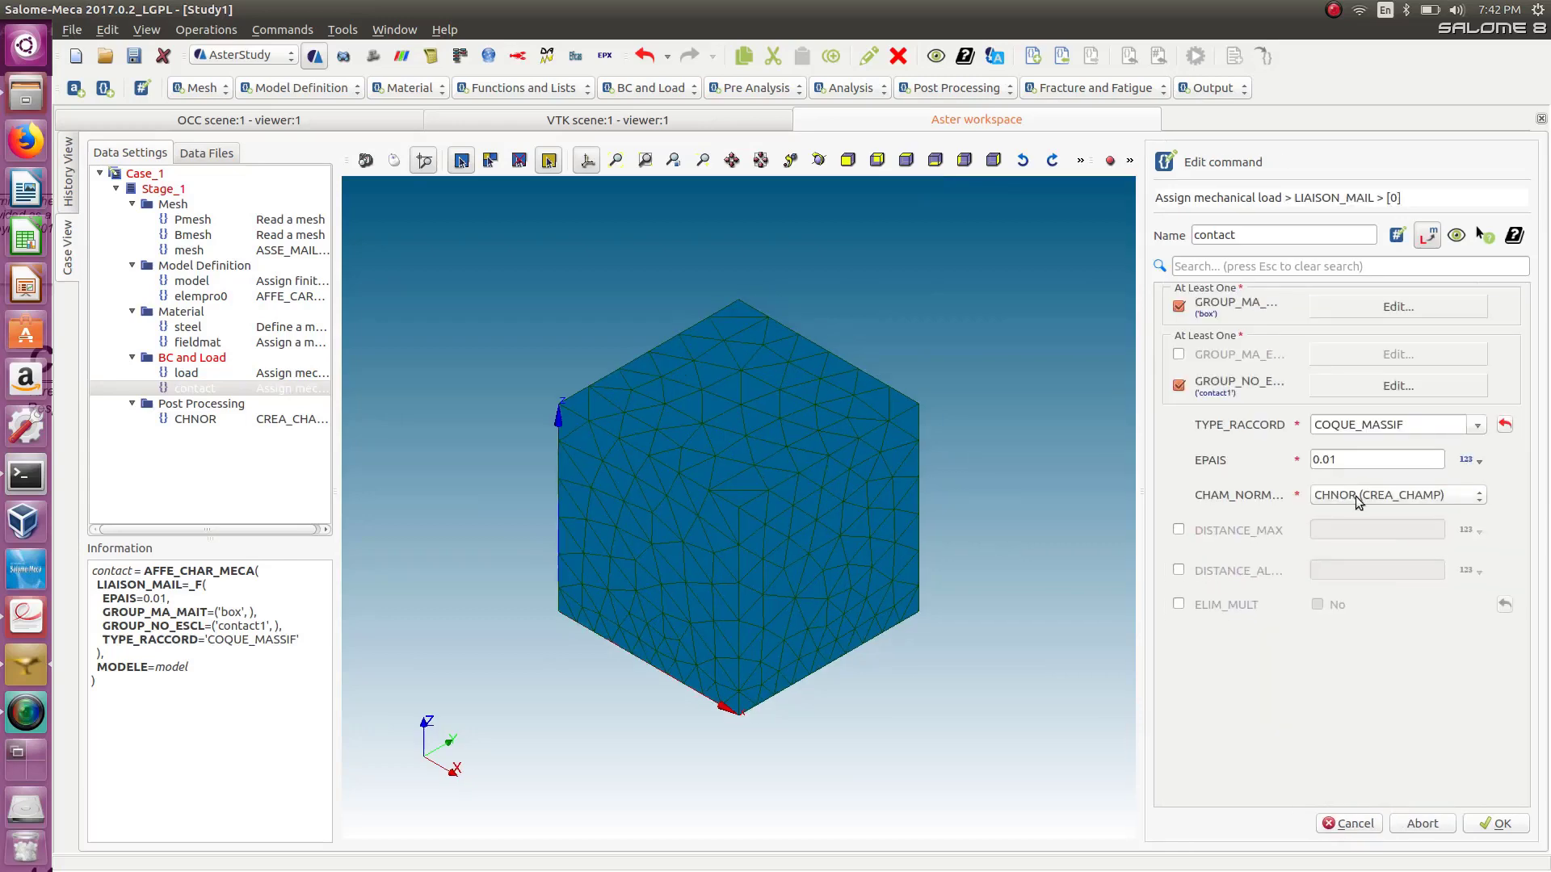
left_click(1350, 496)
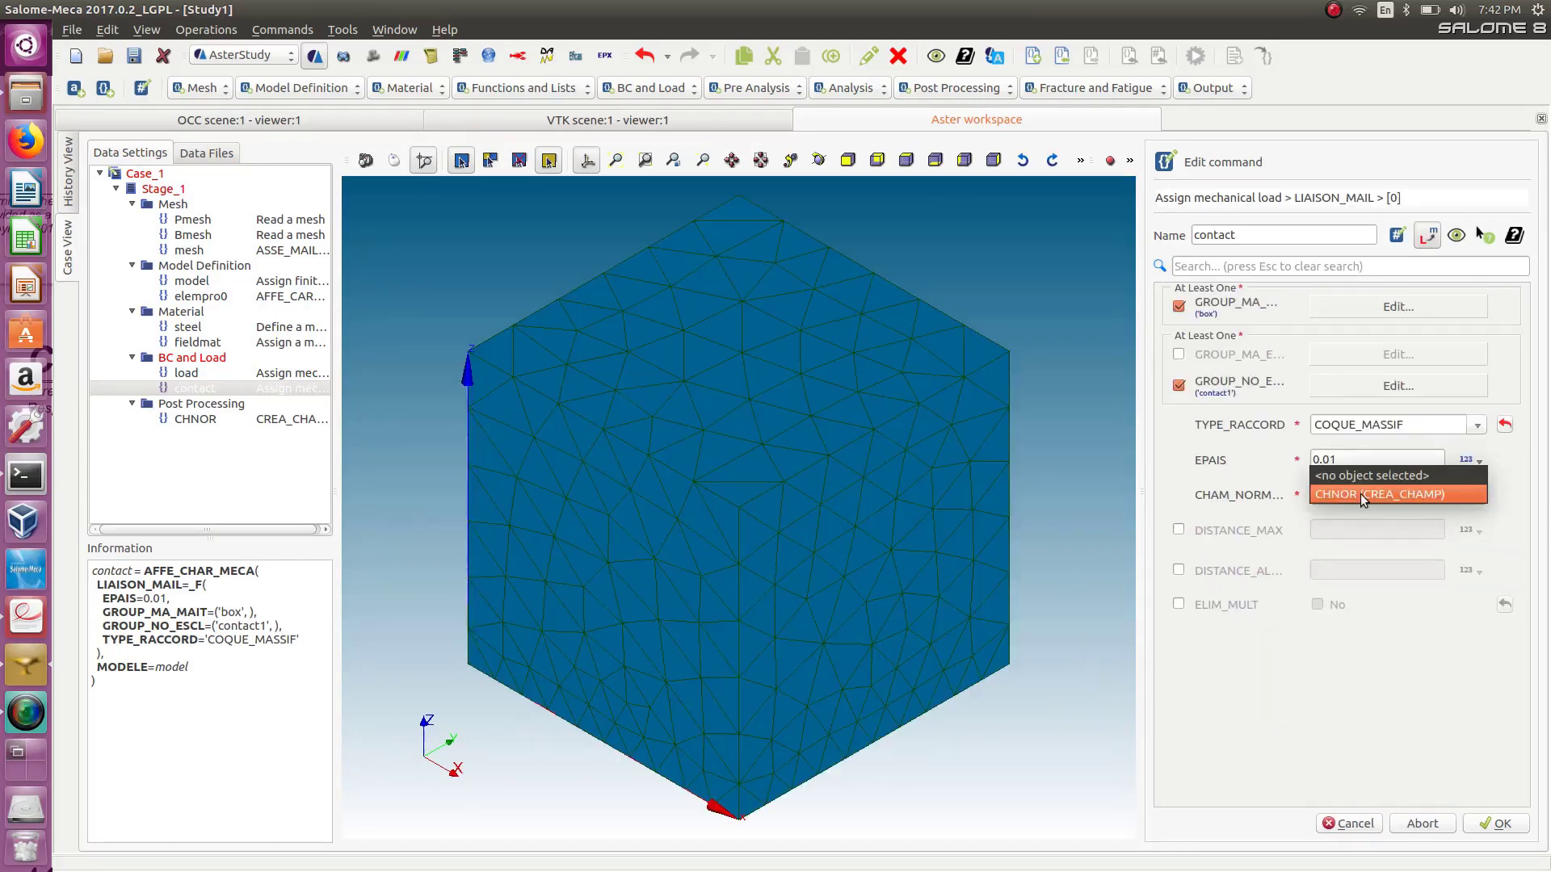
left_click(1360, 494)
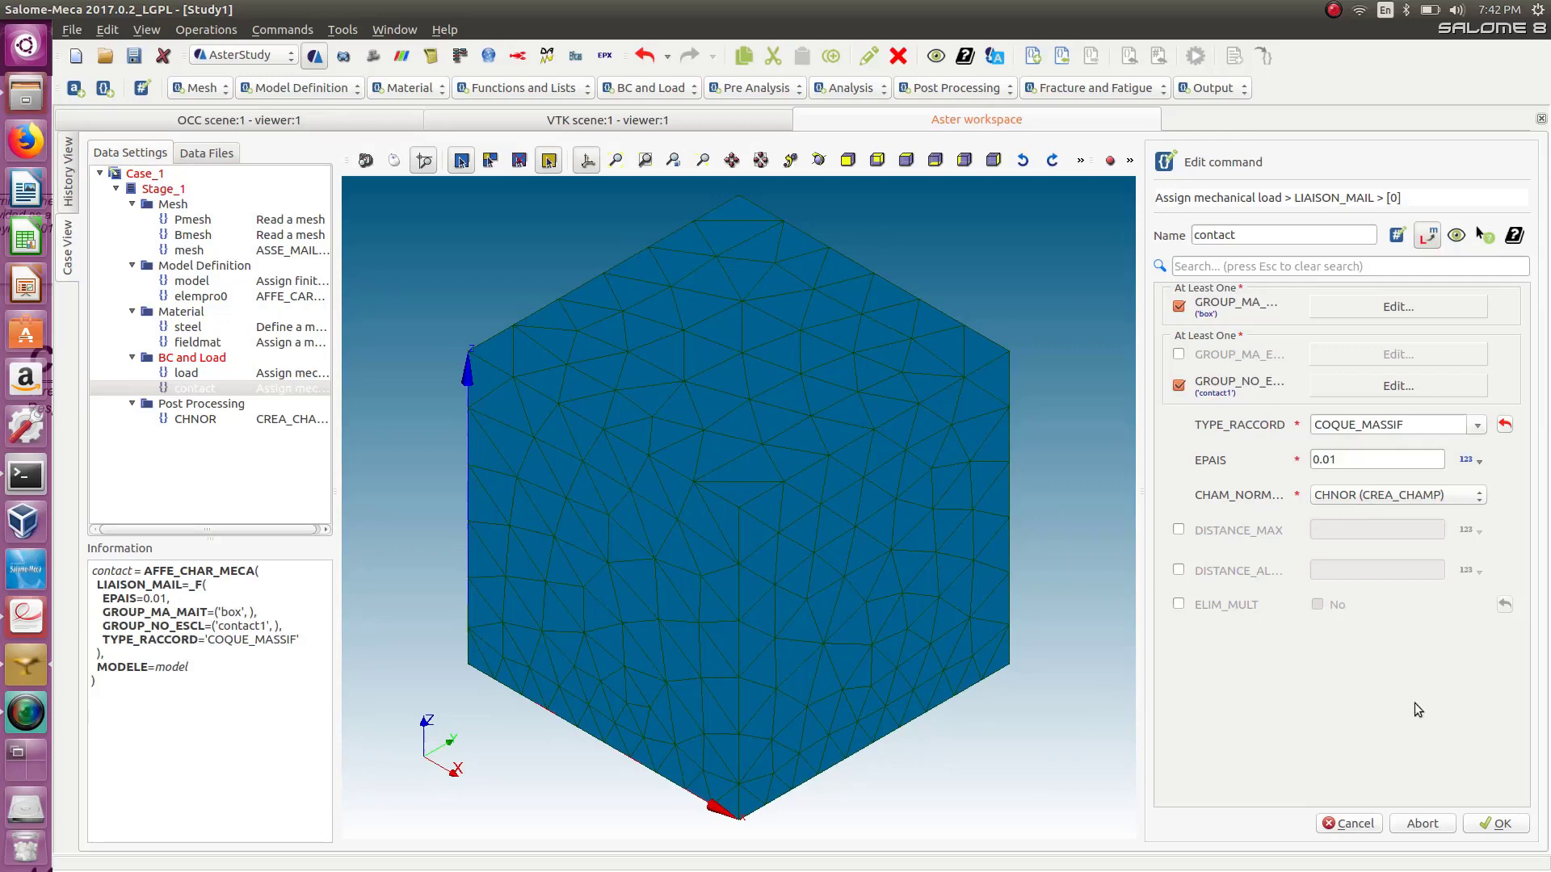
left_click(1499, 832)
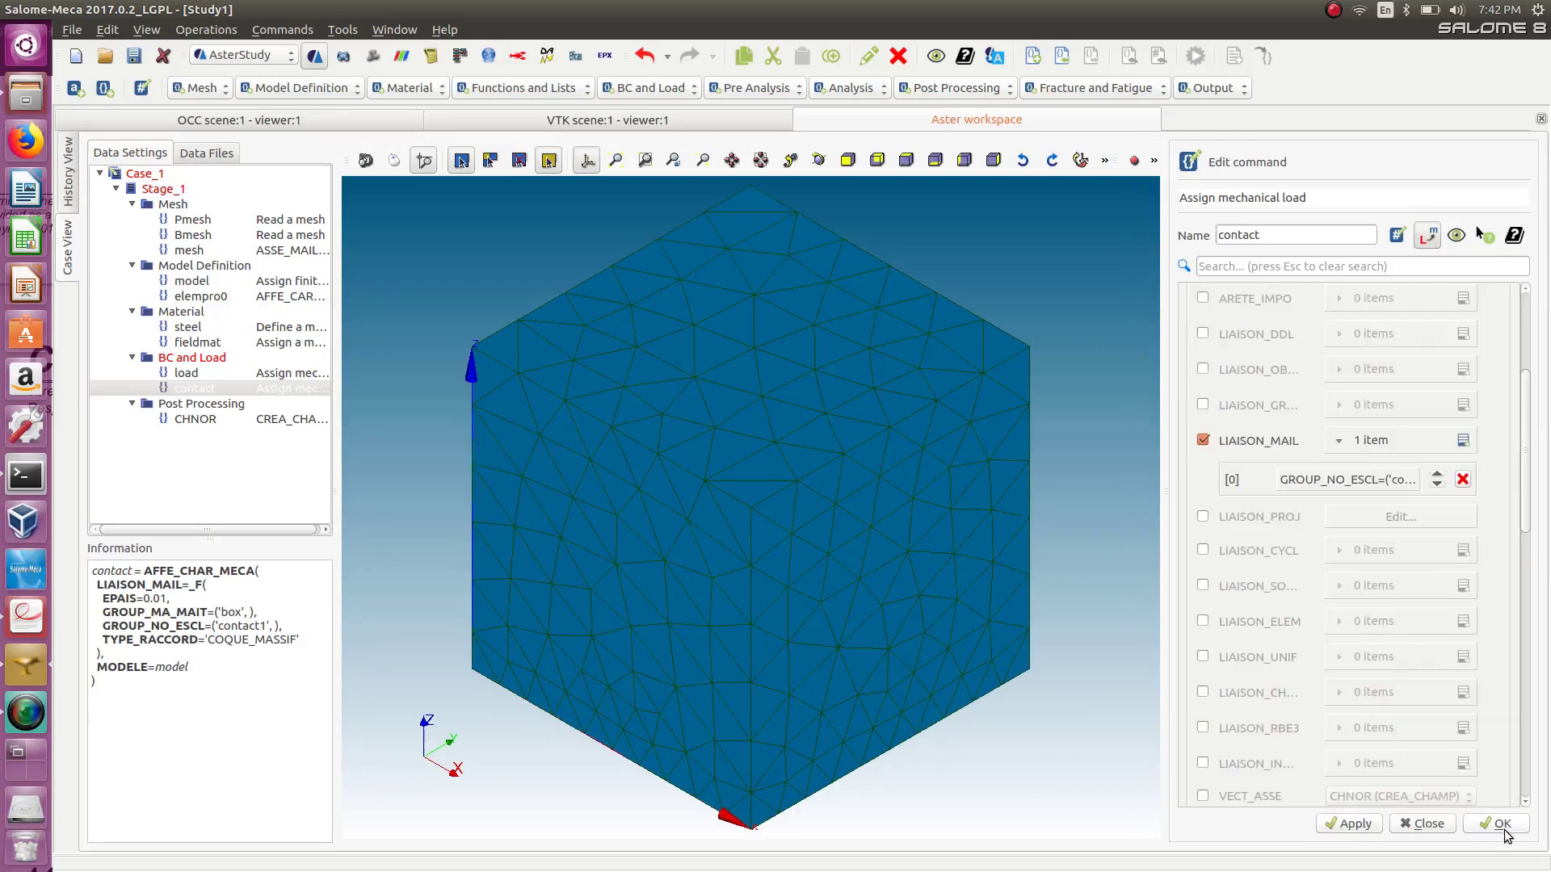
left_click(1499, 824)
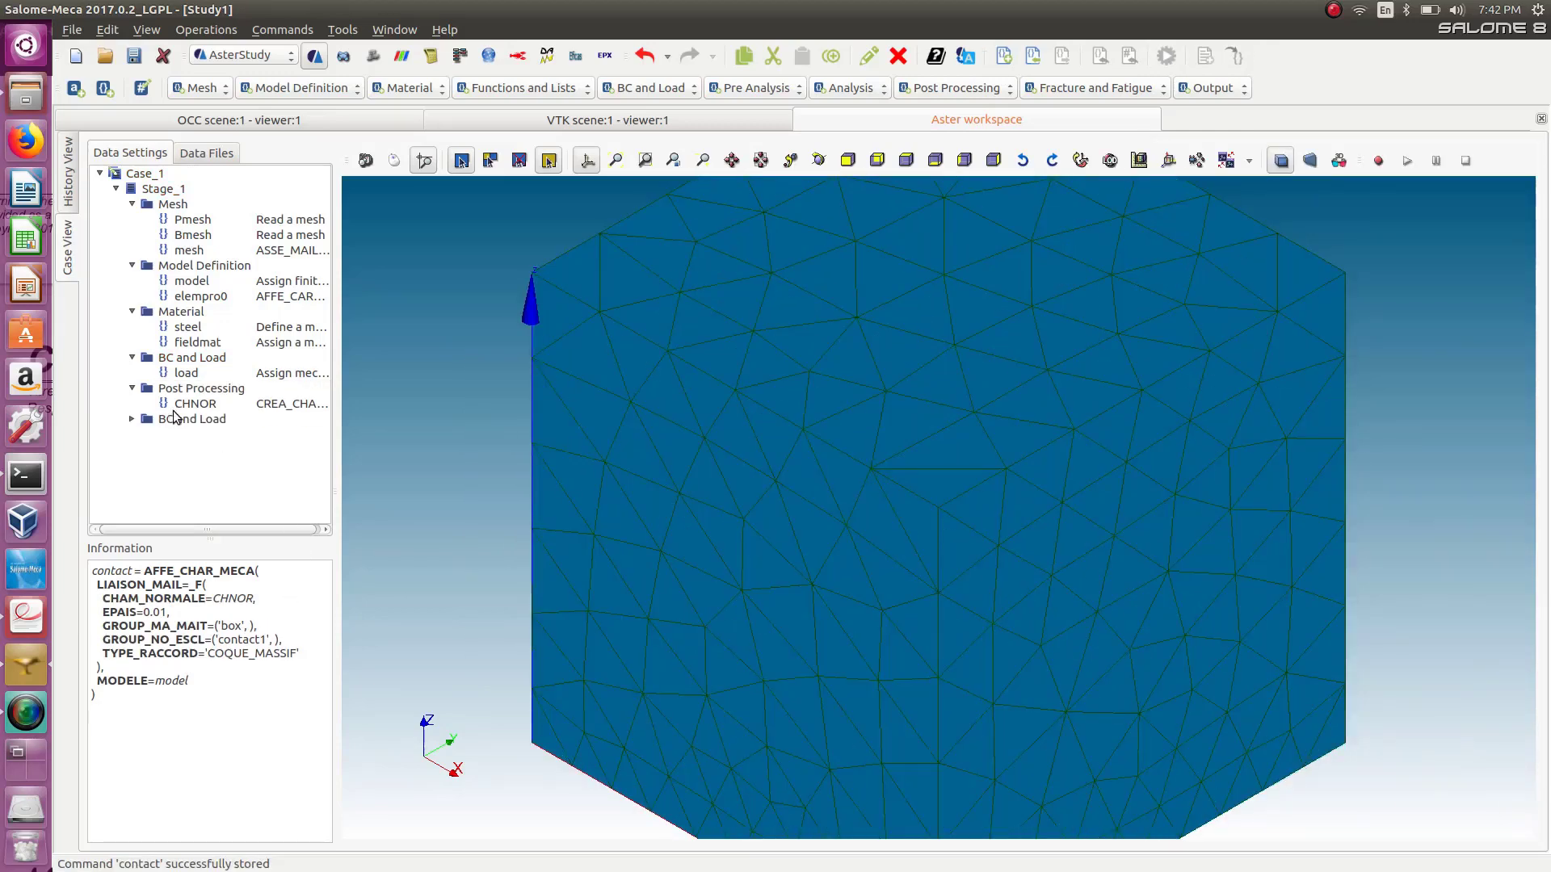
Save the study and widen the case tree to show full command types, with the second BC and Load group expanded.
left_click(132, 419)
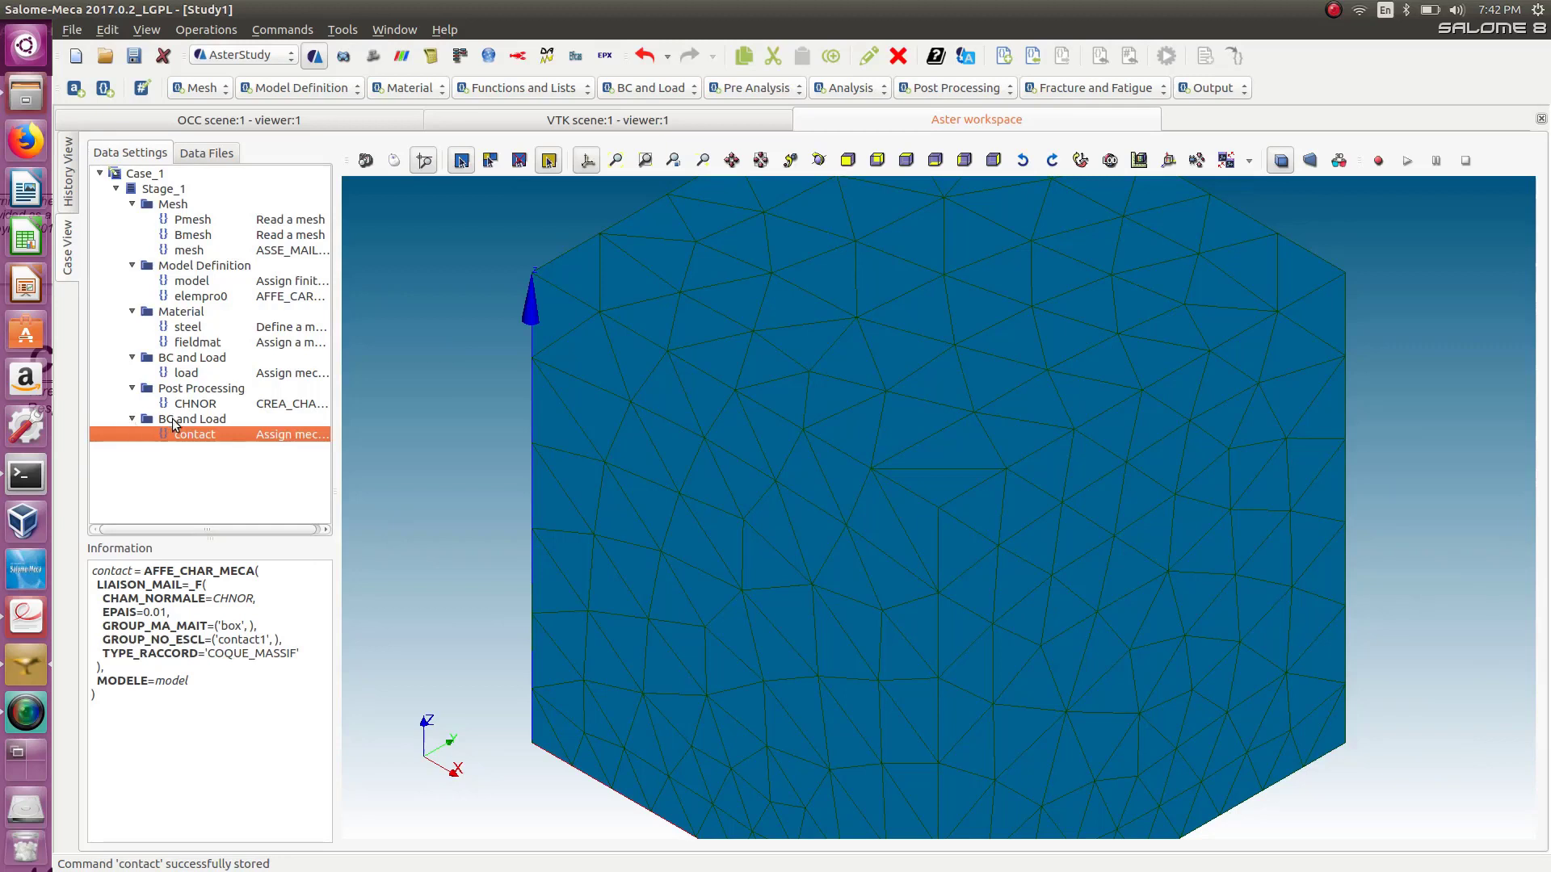
left_click(142, 53)
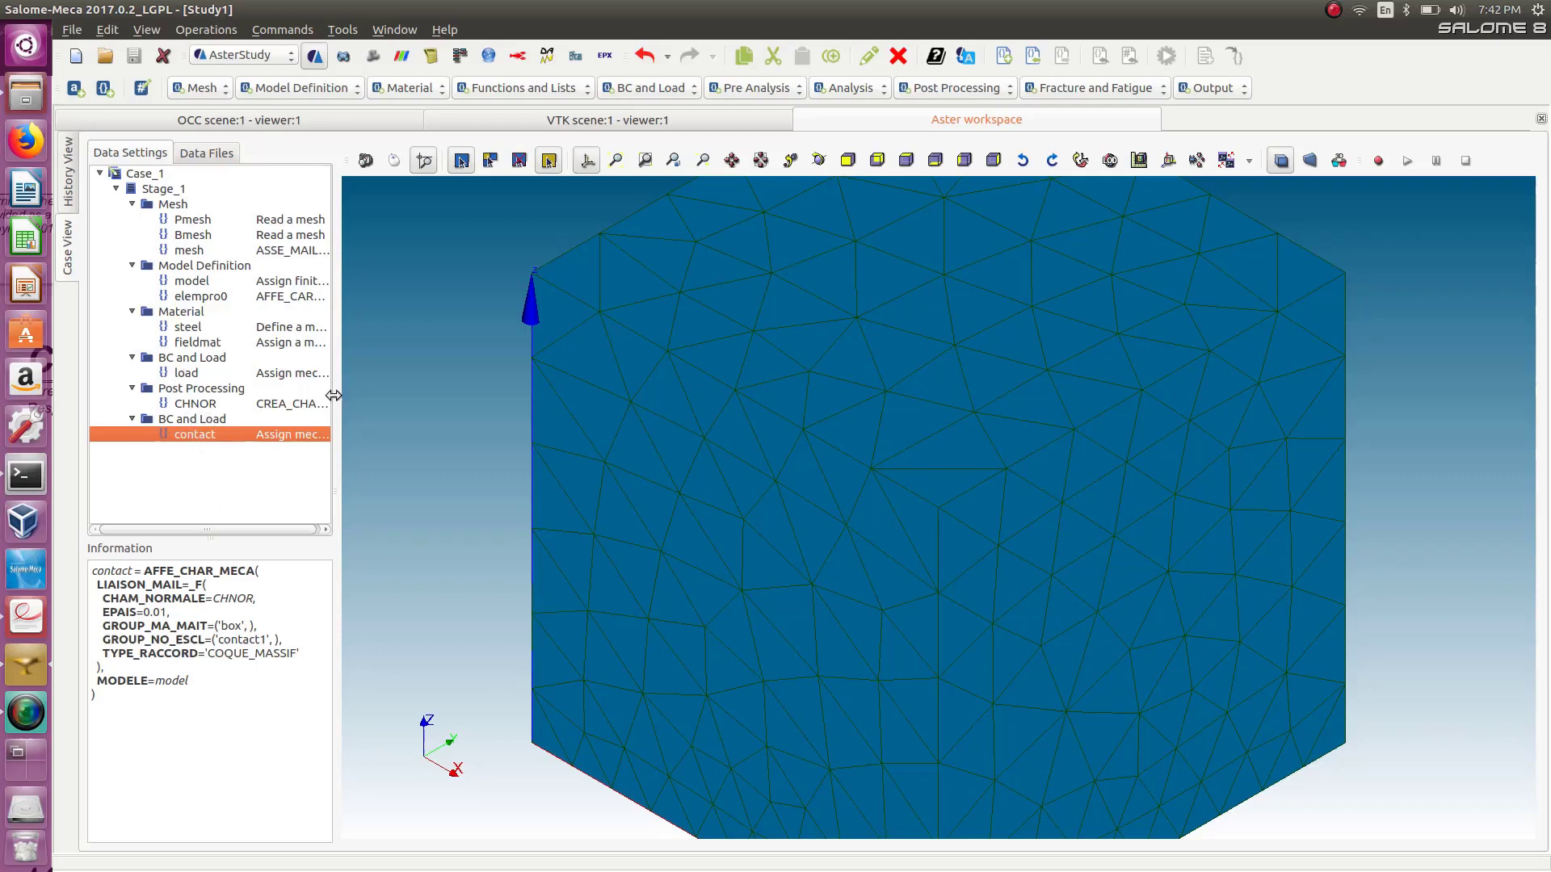
left_click_drag(334, 395, 403, 412)
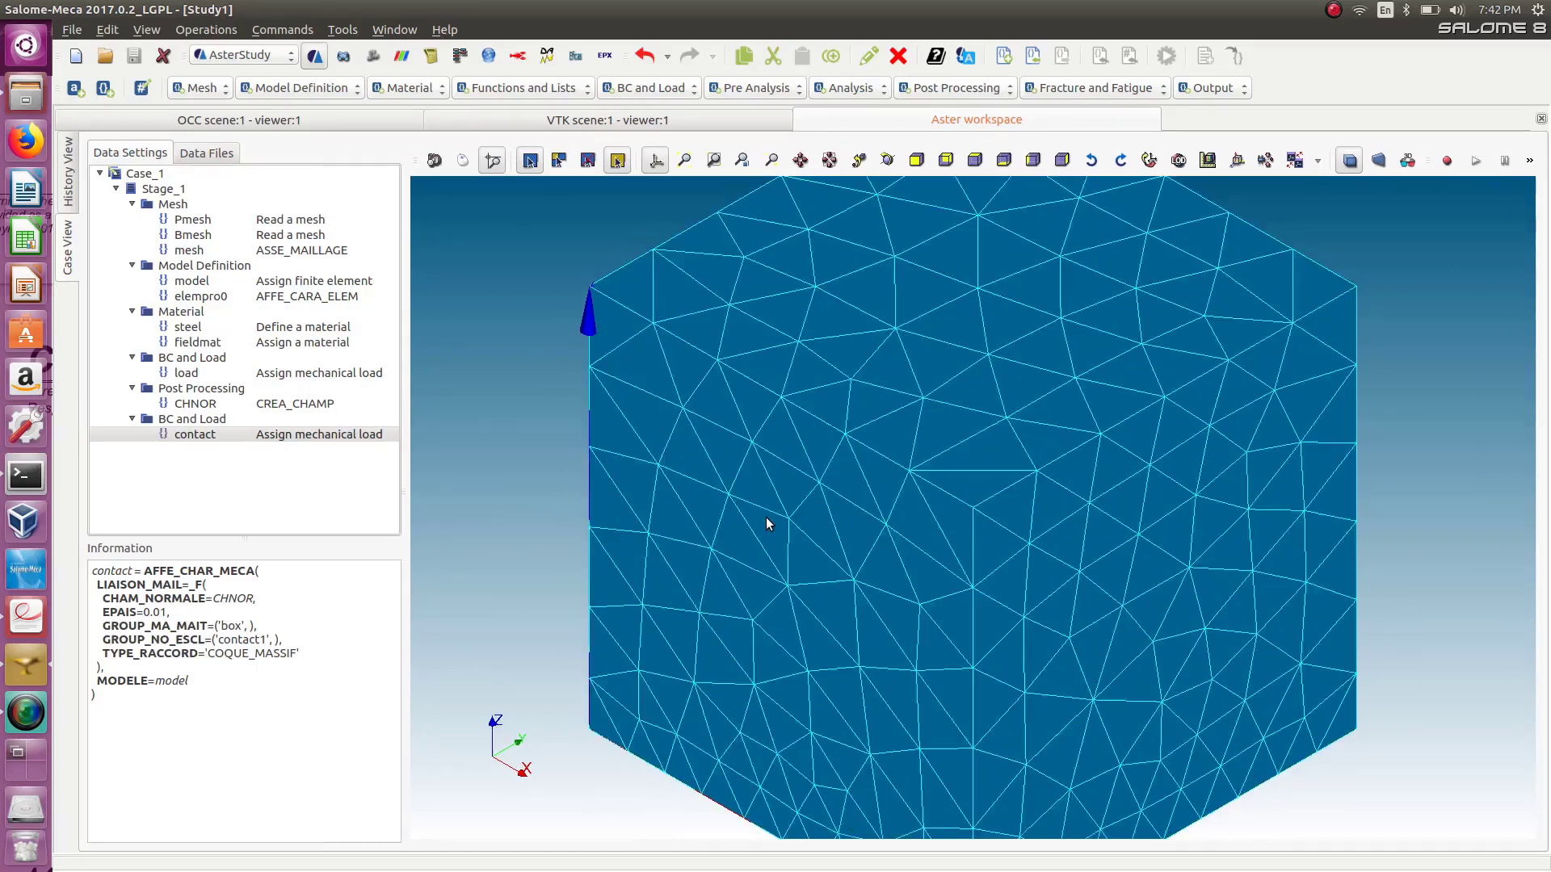
scroll(766, 517, "down", 5)
scroll(758, 497, "up", 1)
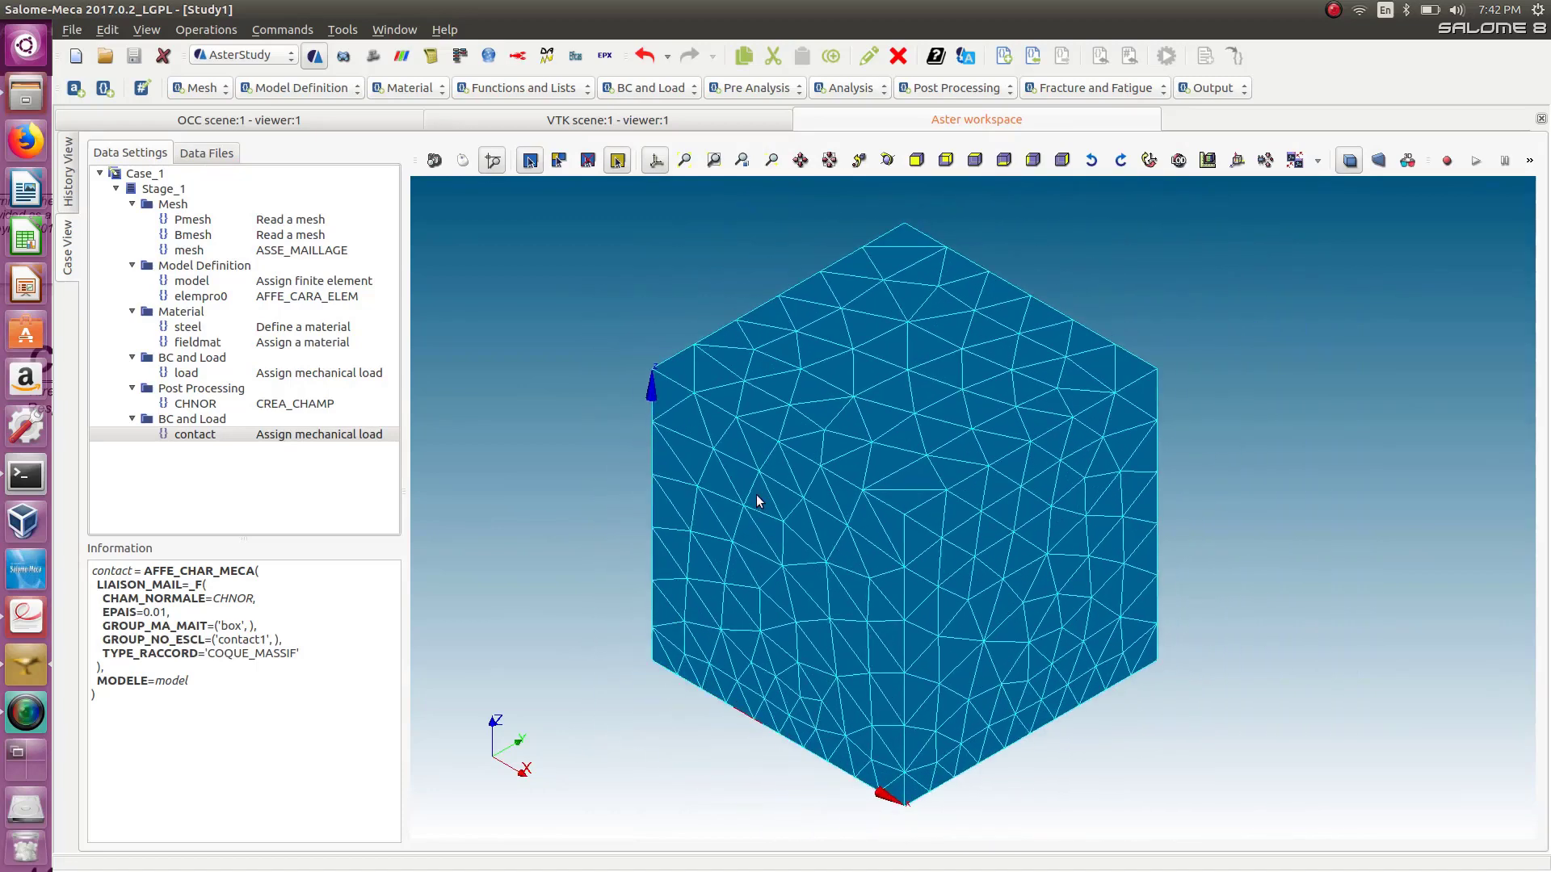
Add a static mechanical analysis and enable its material field fieldmat and structural elements elempro0.
left_click(865, 89)
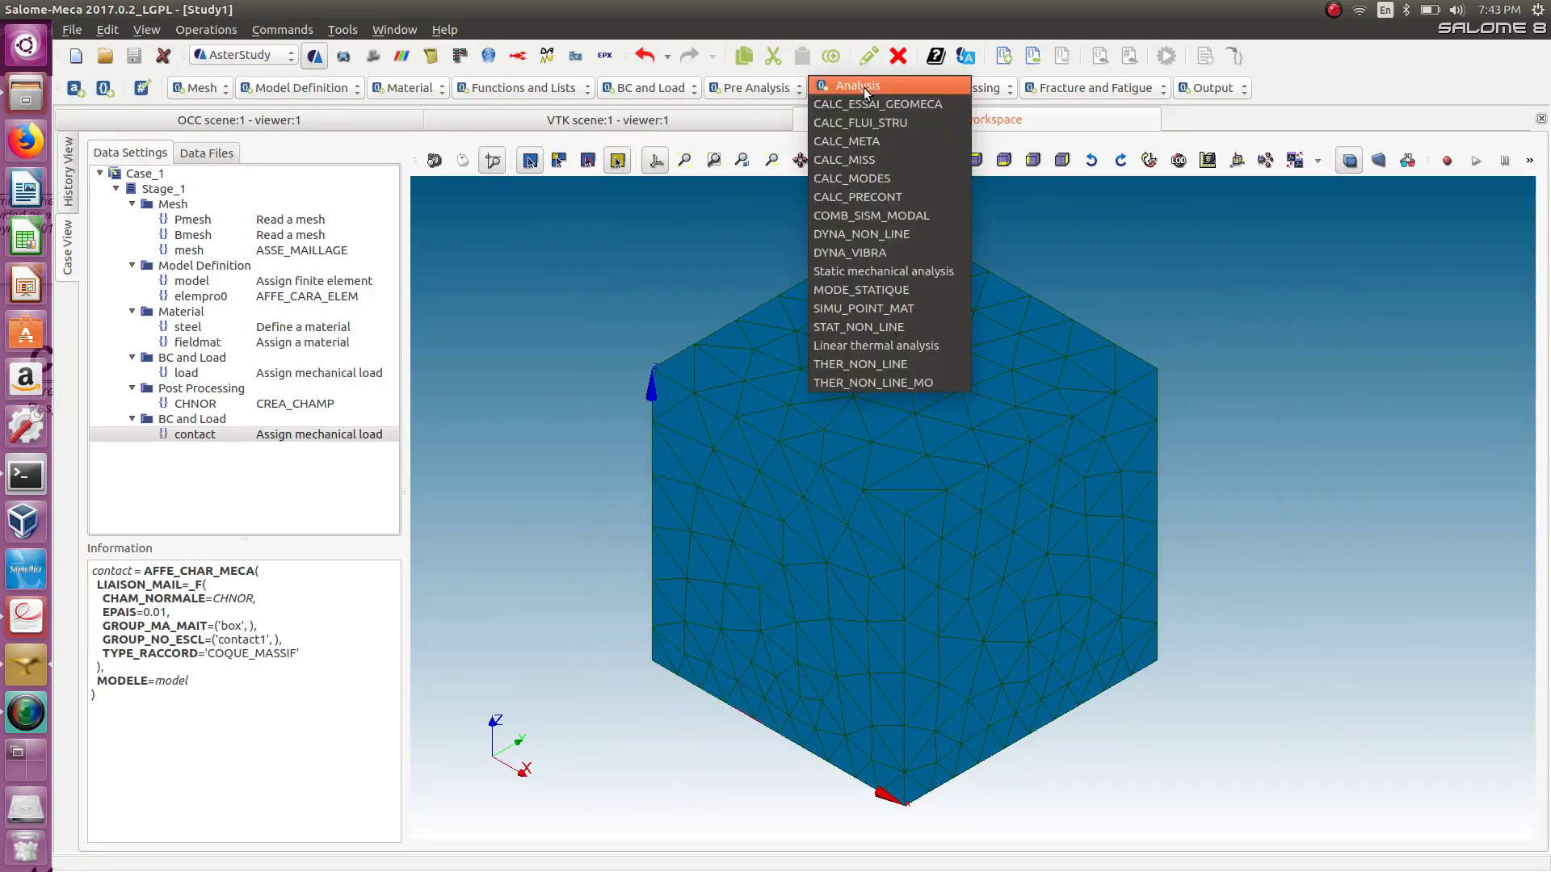
left_click(894, 276)
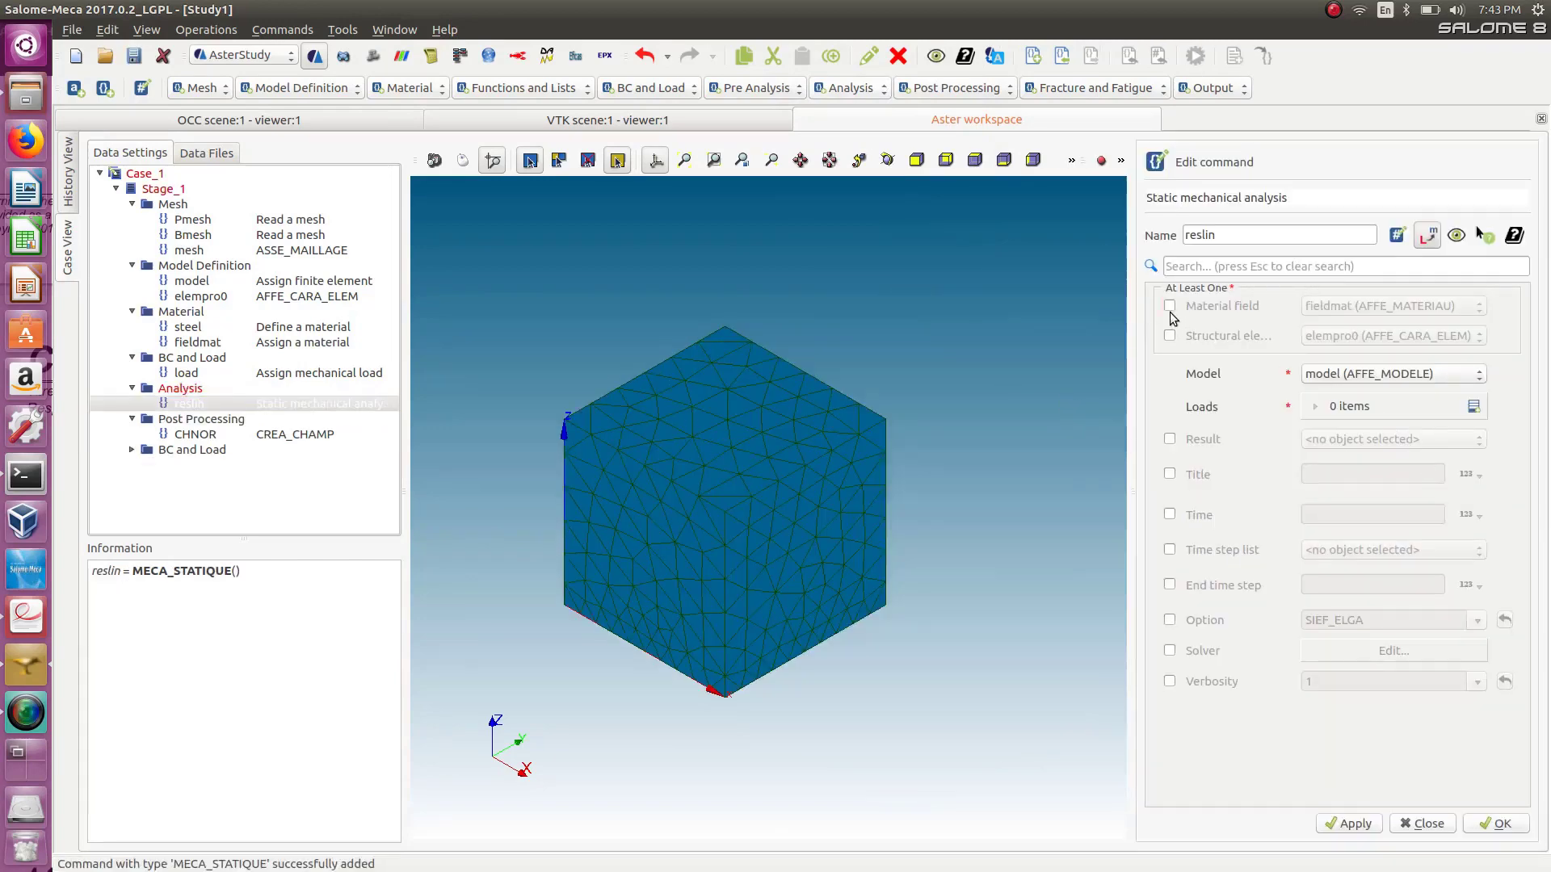
left_click(1170, 307)
left_click(1171, 336)
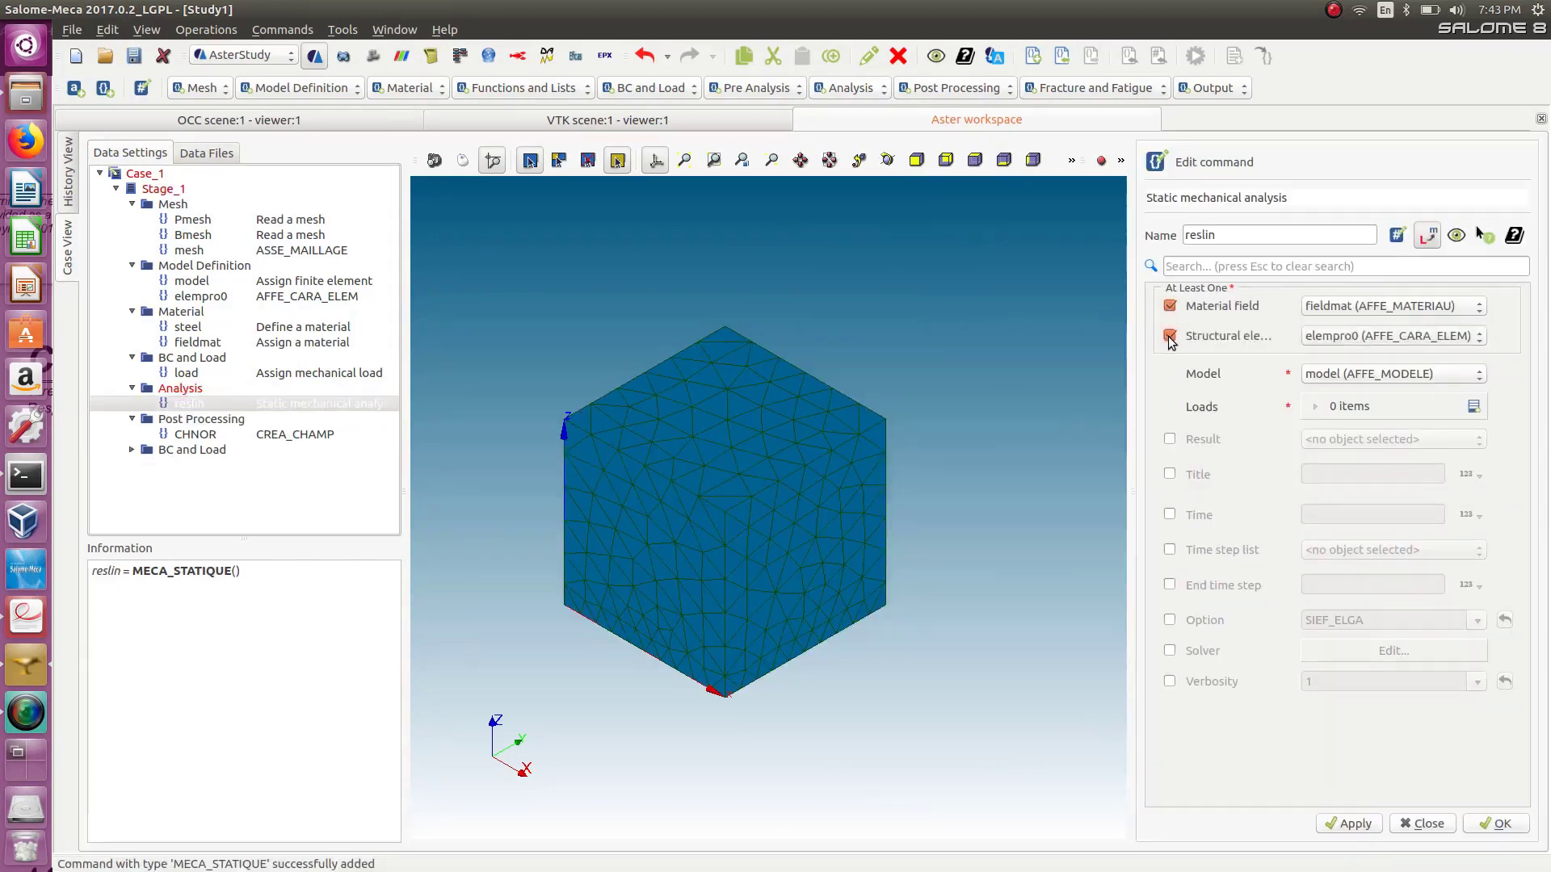
Add a first load entry to the reslin static analysis and set it to load (AFFE_CHAR_MECA).
left_click(1173, 336)
left_click(1171, 336)
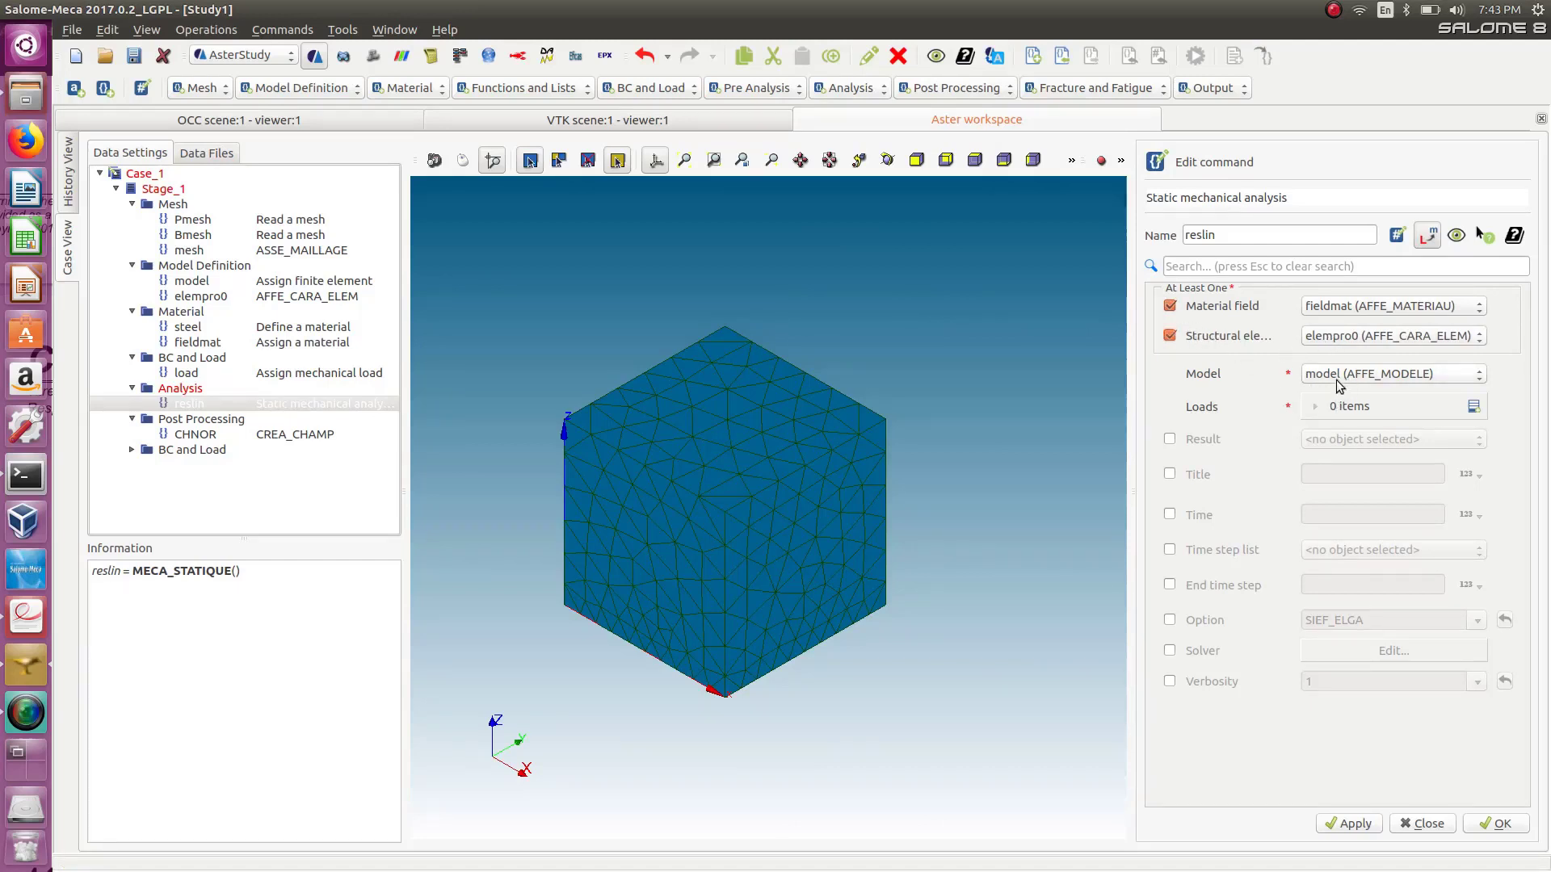
left_click(1474, 406)
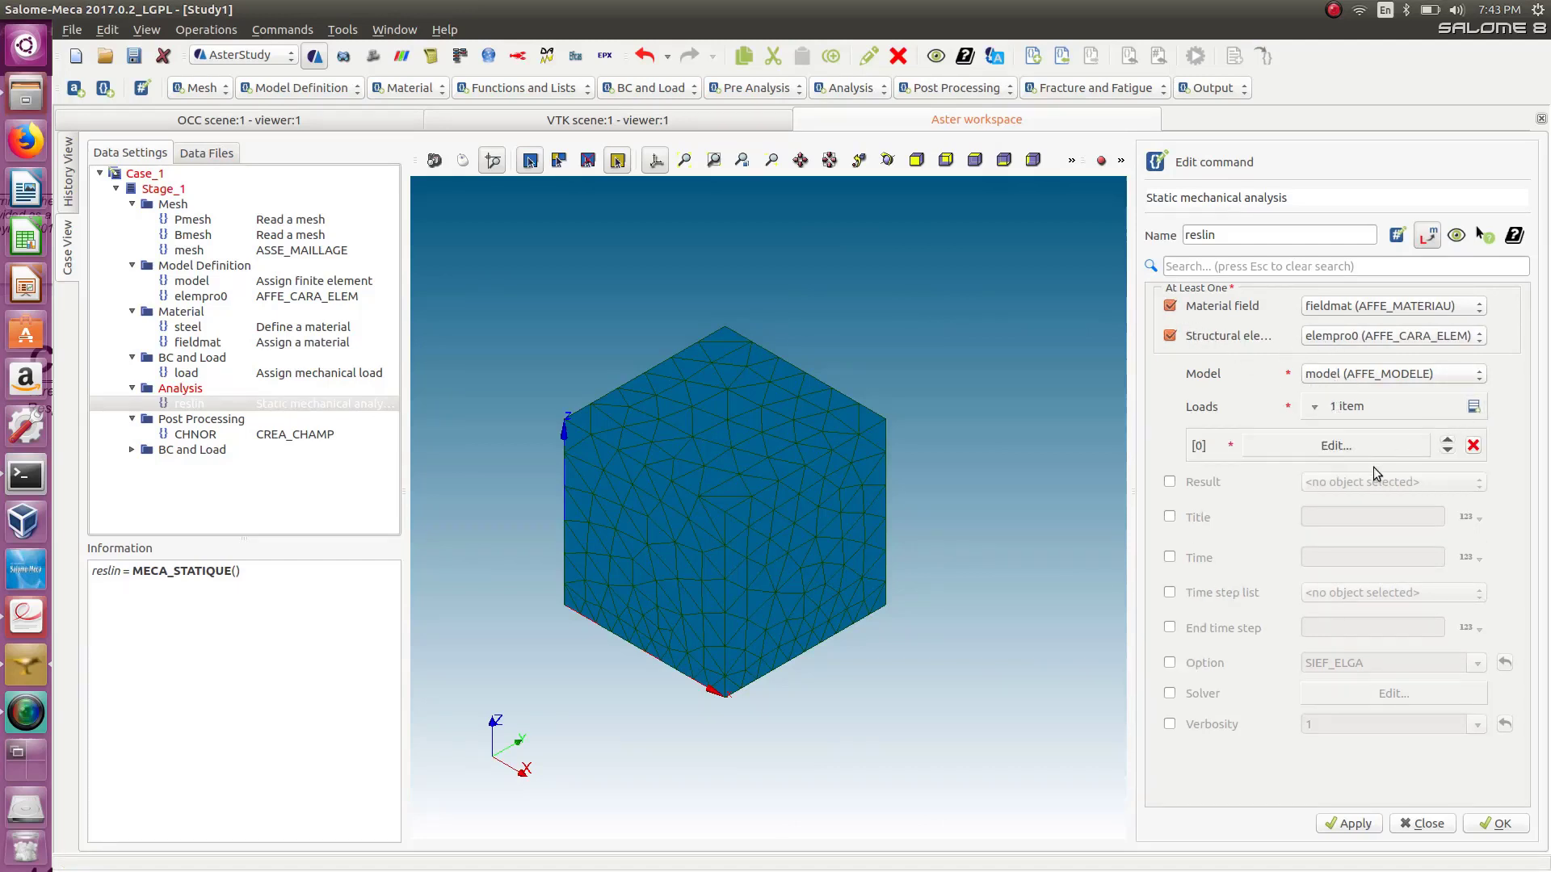
left_click(1373, 467)
left_click(1339, 301)
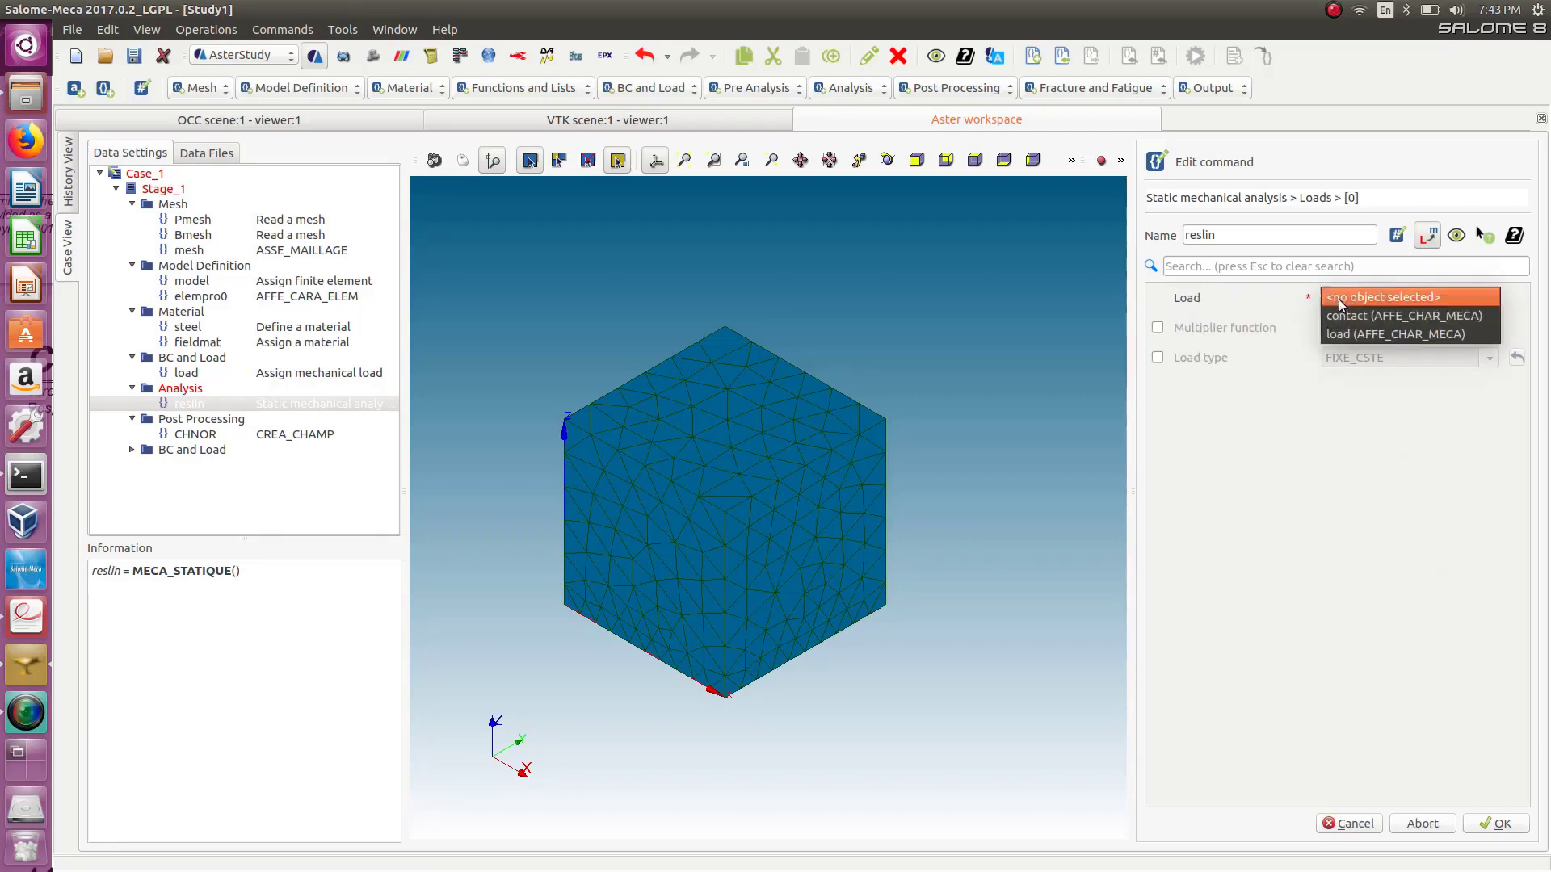
left_click(1344, 334)
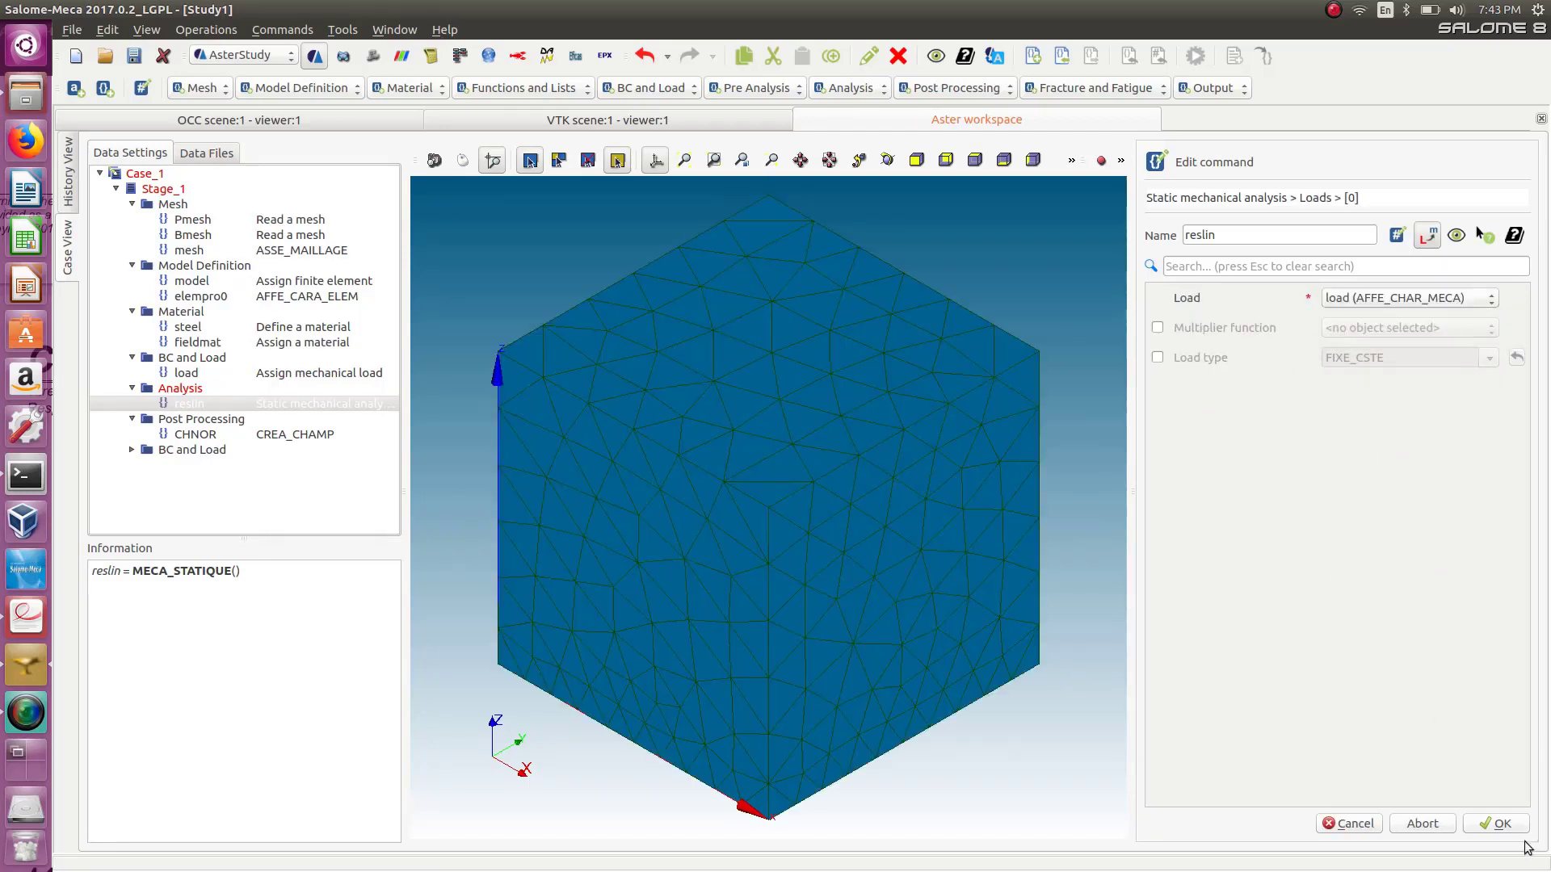
left_click(1510, 828)
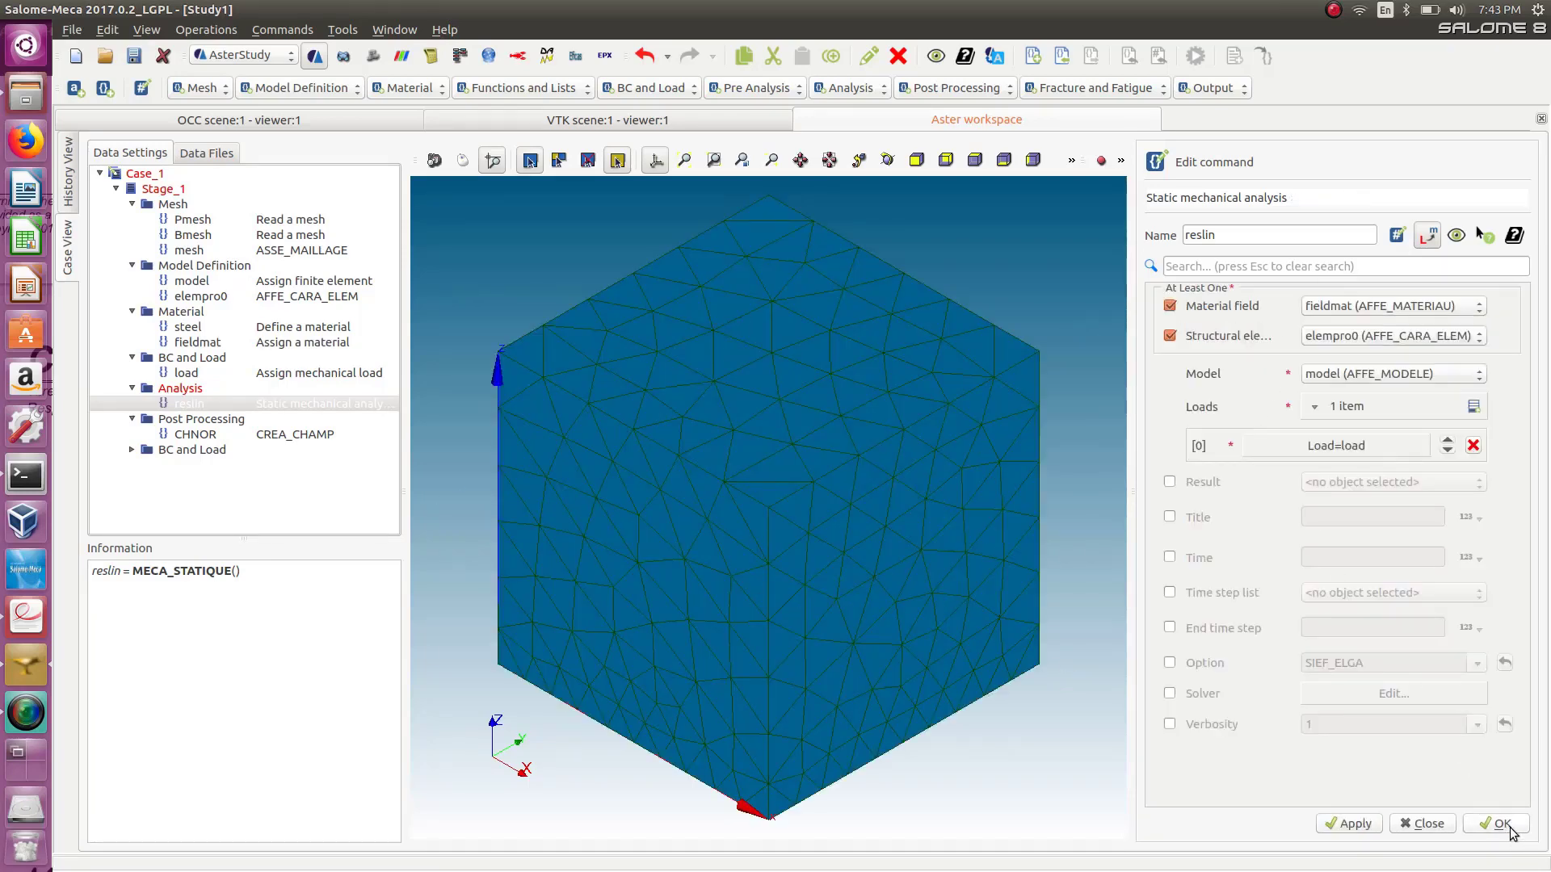
Add a second load entry set to contact (AFFE_CHAR_MECA) and save the static analysis.
left_click(1474, 408)
left_click(1378, 478)
left_click(1409, 298)
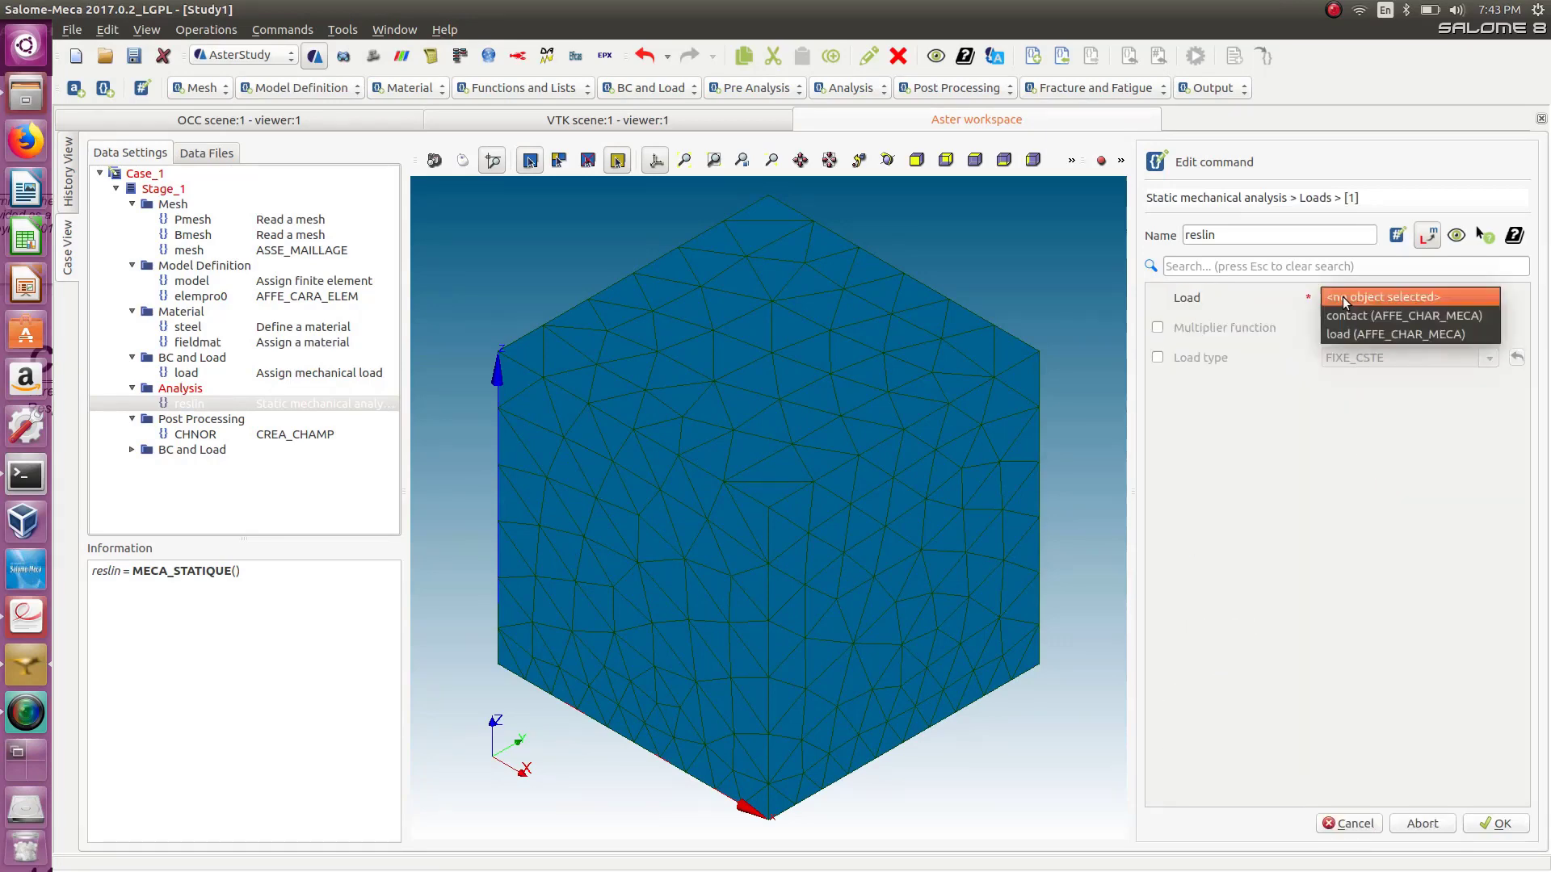
left_click(1389, 313)
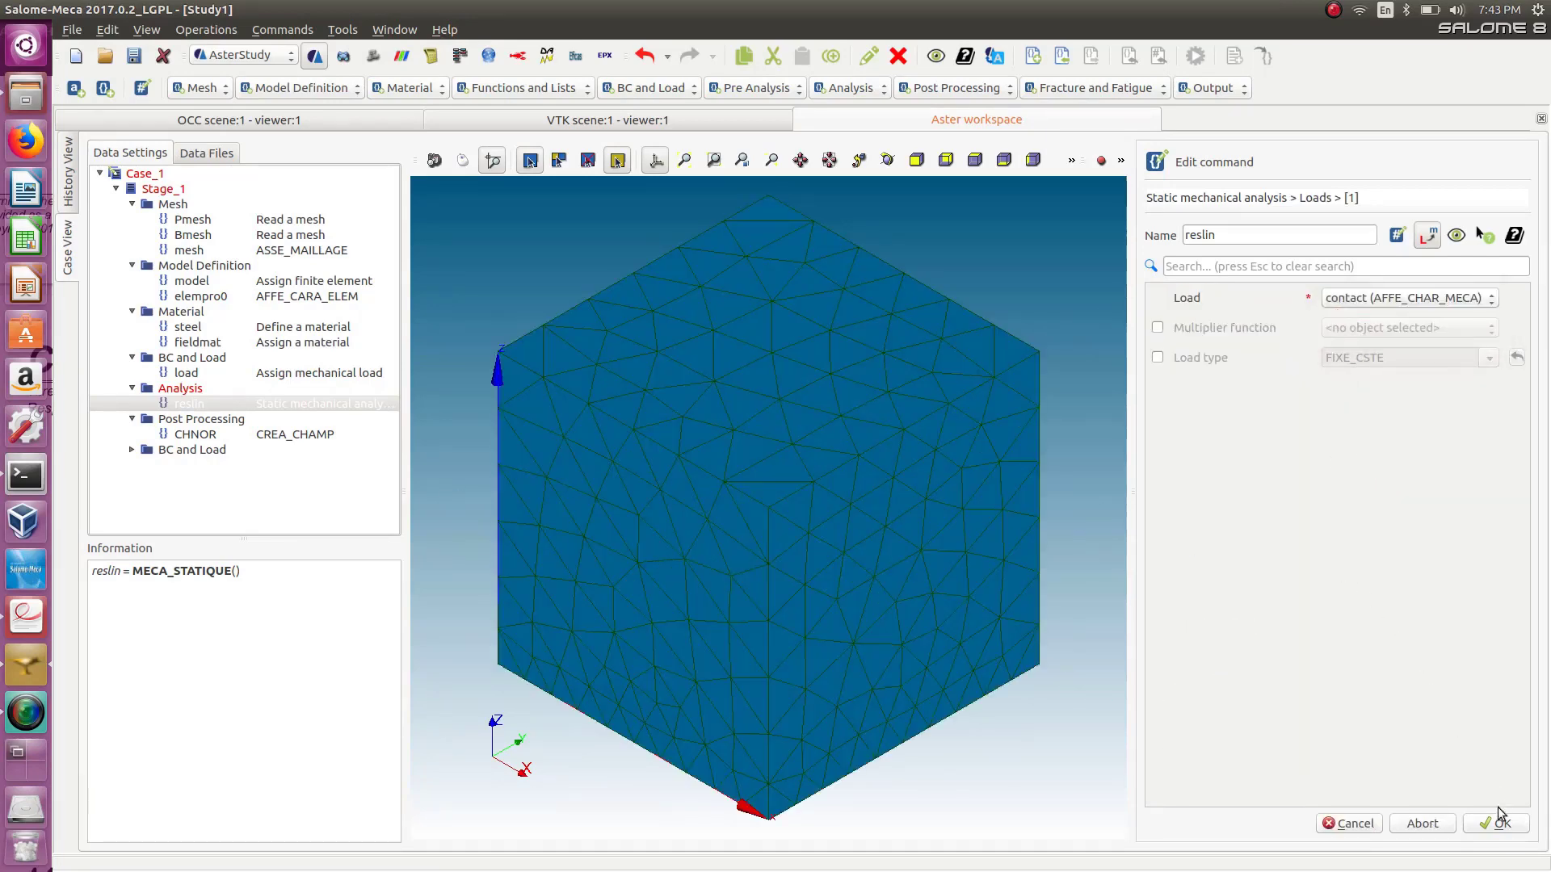
left_click(1499, 823)
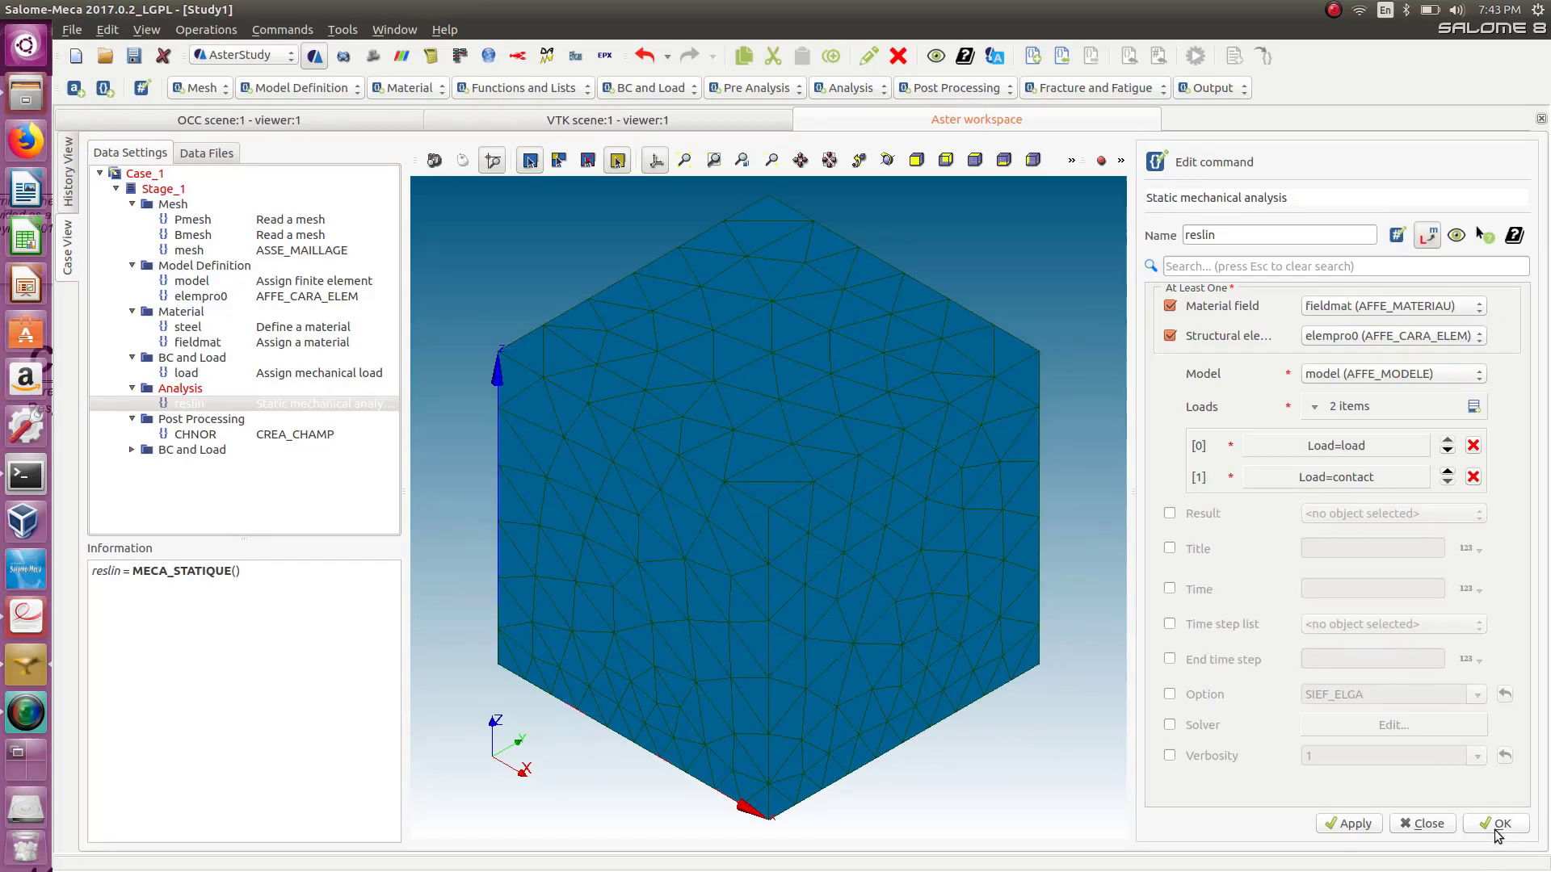
left_click(1496, 832)
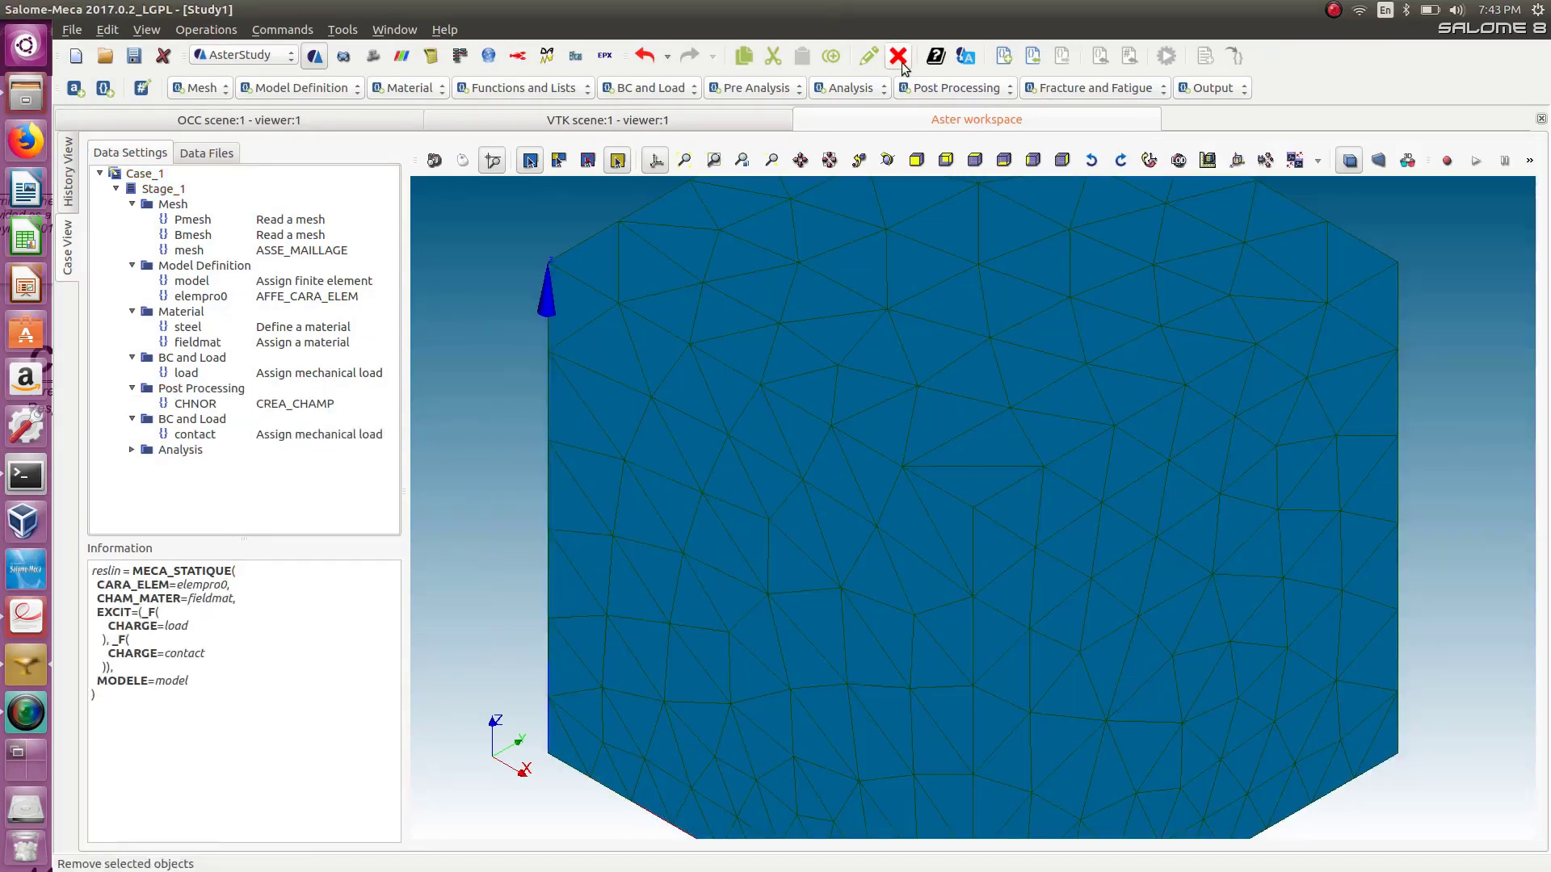
Add a CALC_CHAMP post-processing command on the reslin (MECA_STATIQUE) result and name it reslin.
left_click(957, 88)
left_click(956, 103)
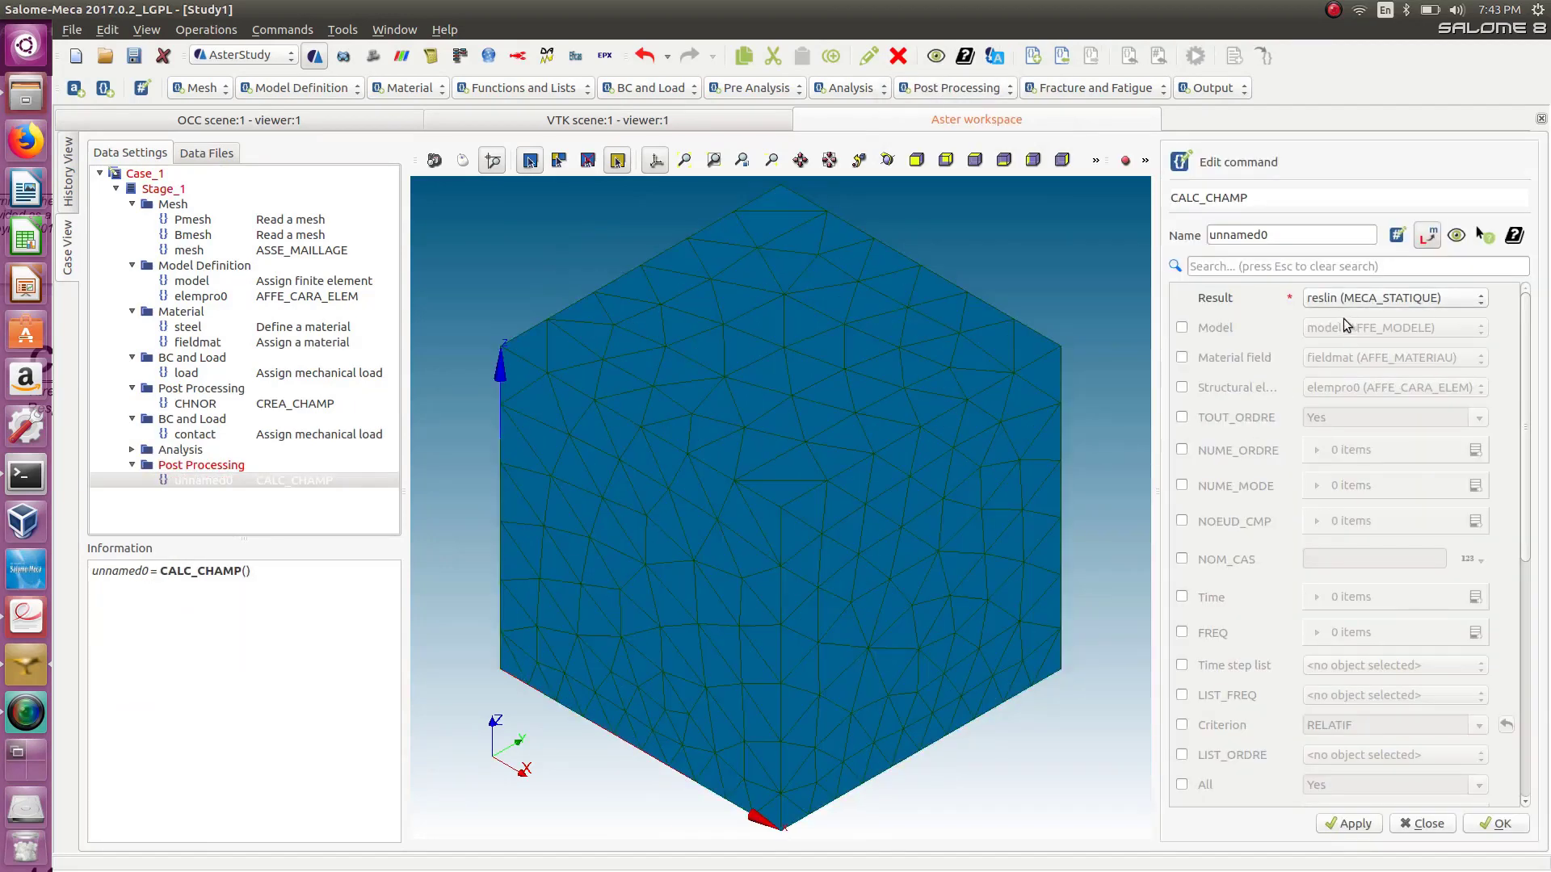
left_click(1335, 299)
left_click(1335, 298)
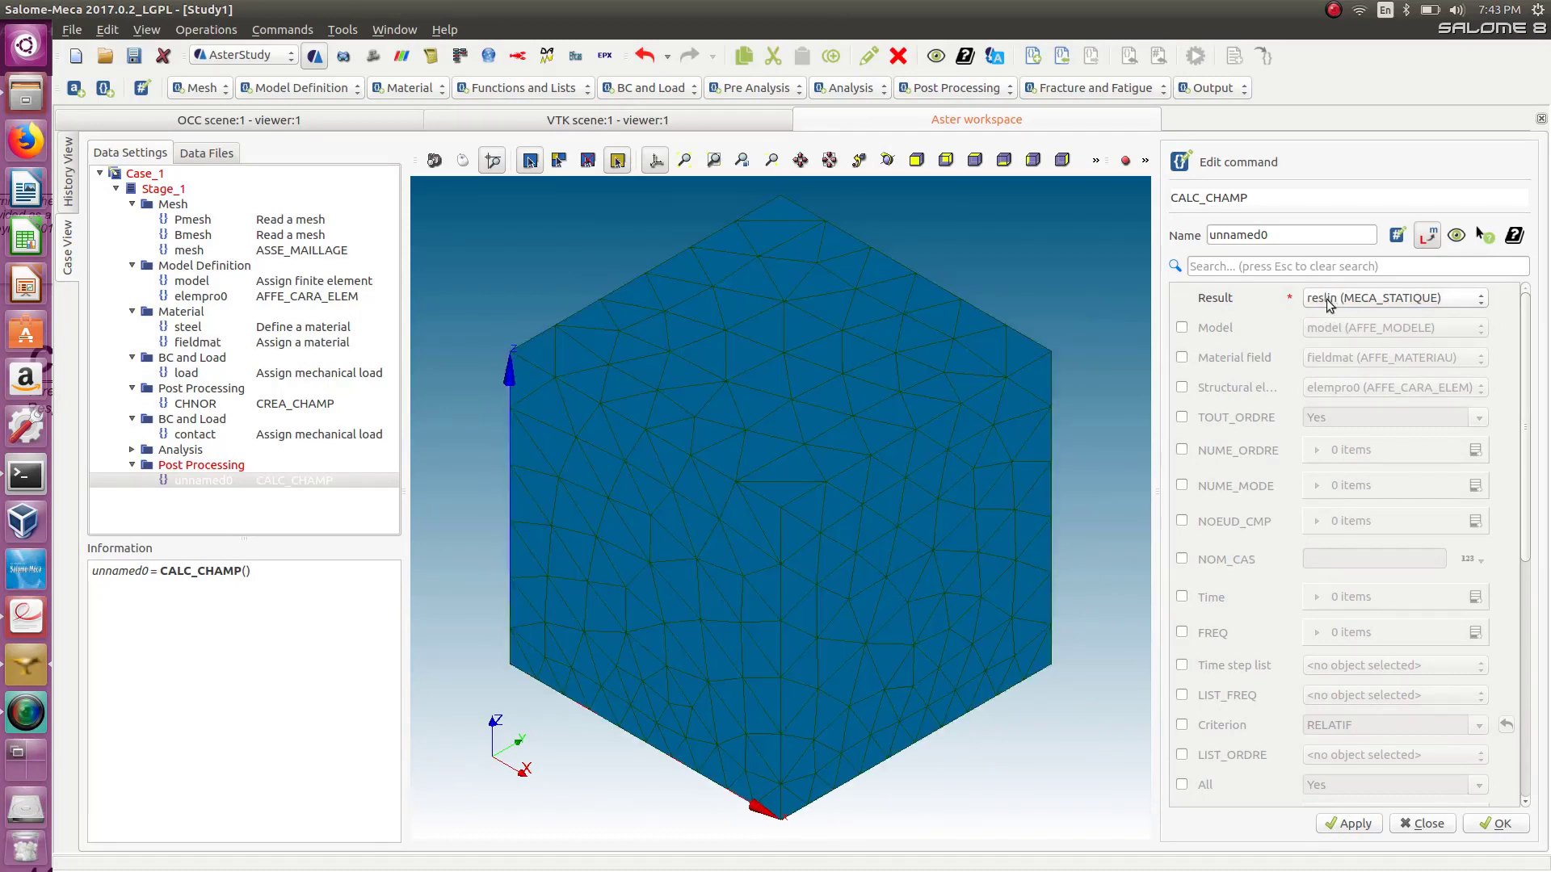
left_click_drag(1274, 235, 1215, 234)
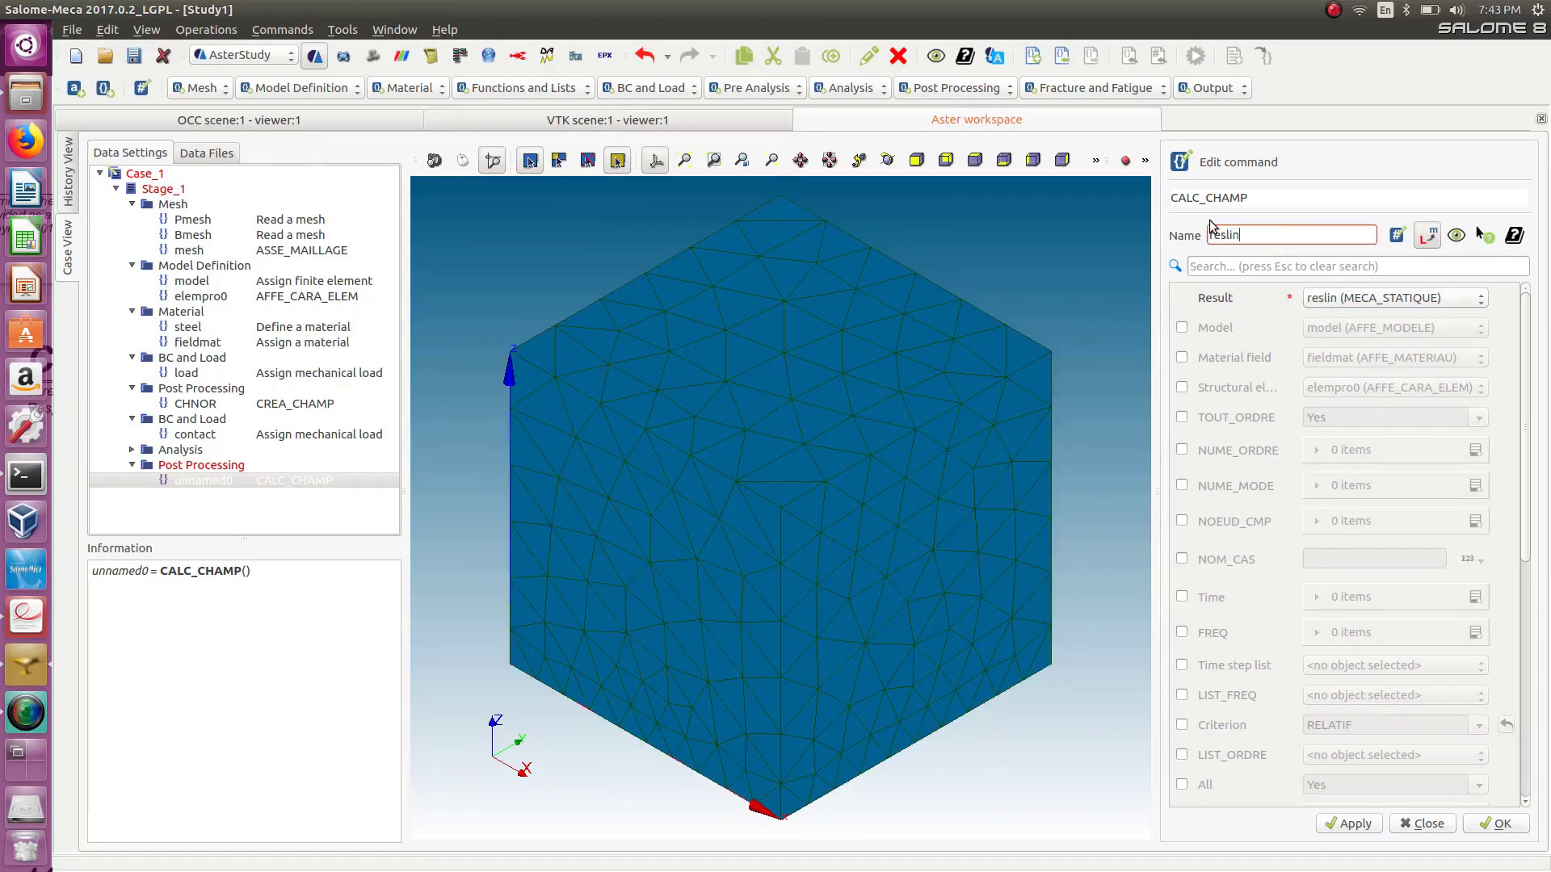
Enable CONTRAINTE in the CALC_CHAMP command with one SIGM_ELNO item and save the command.
left_click_drag(1525, 392, 1524, 692)
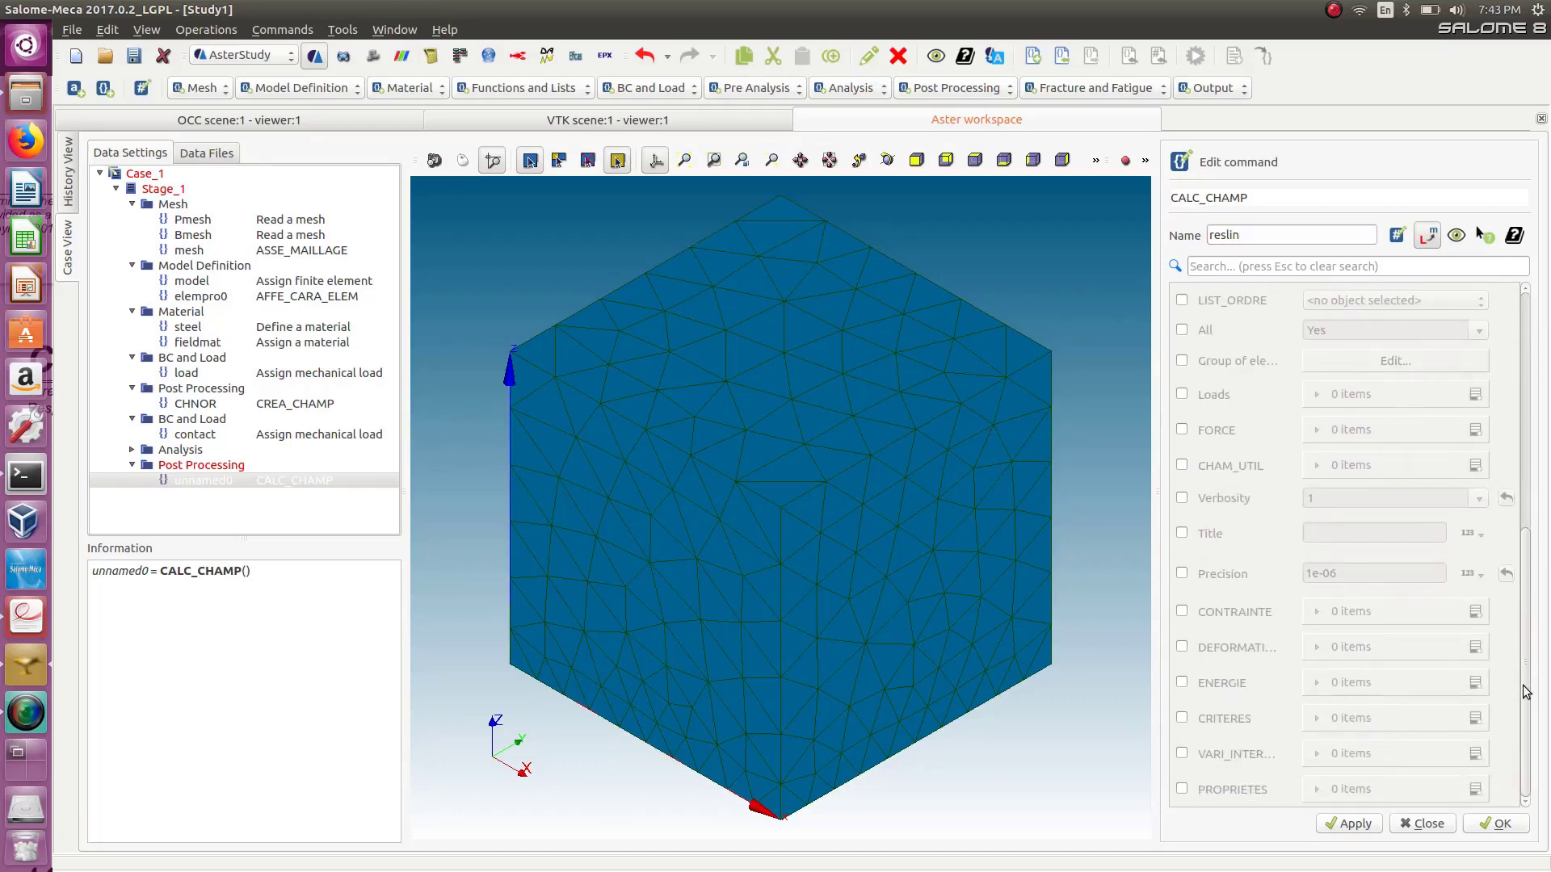
left_click(1181, 612)
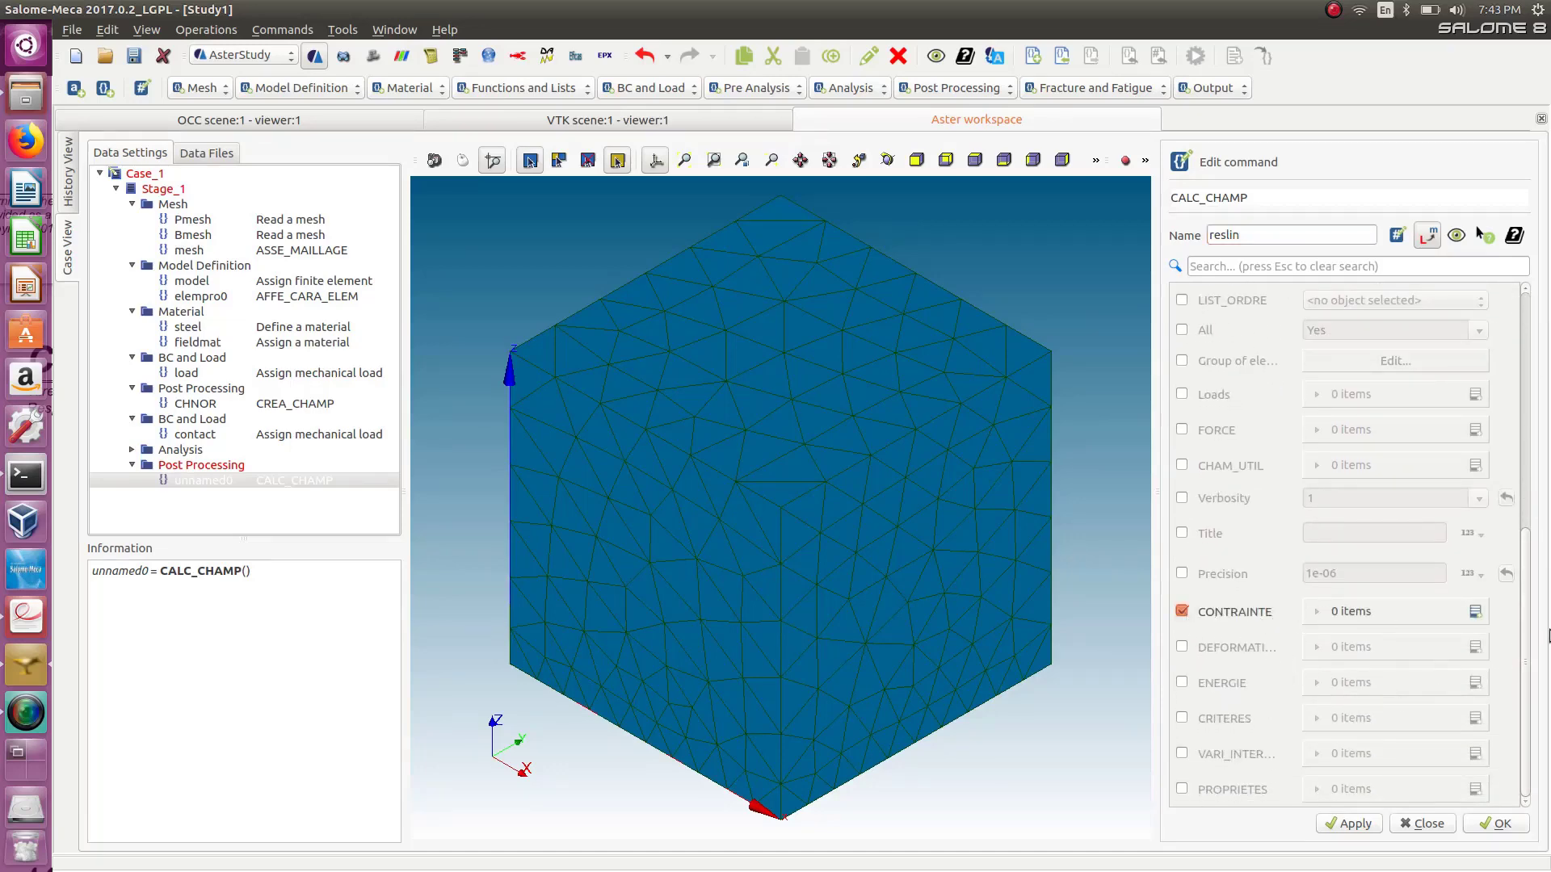
left_click(1474, 612)
left_click(1421, 651)
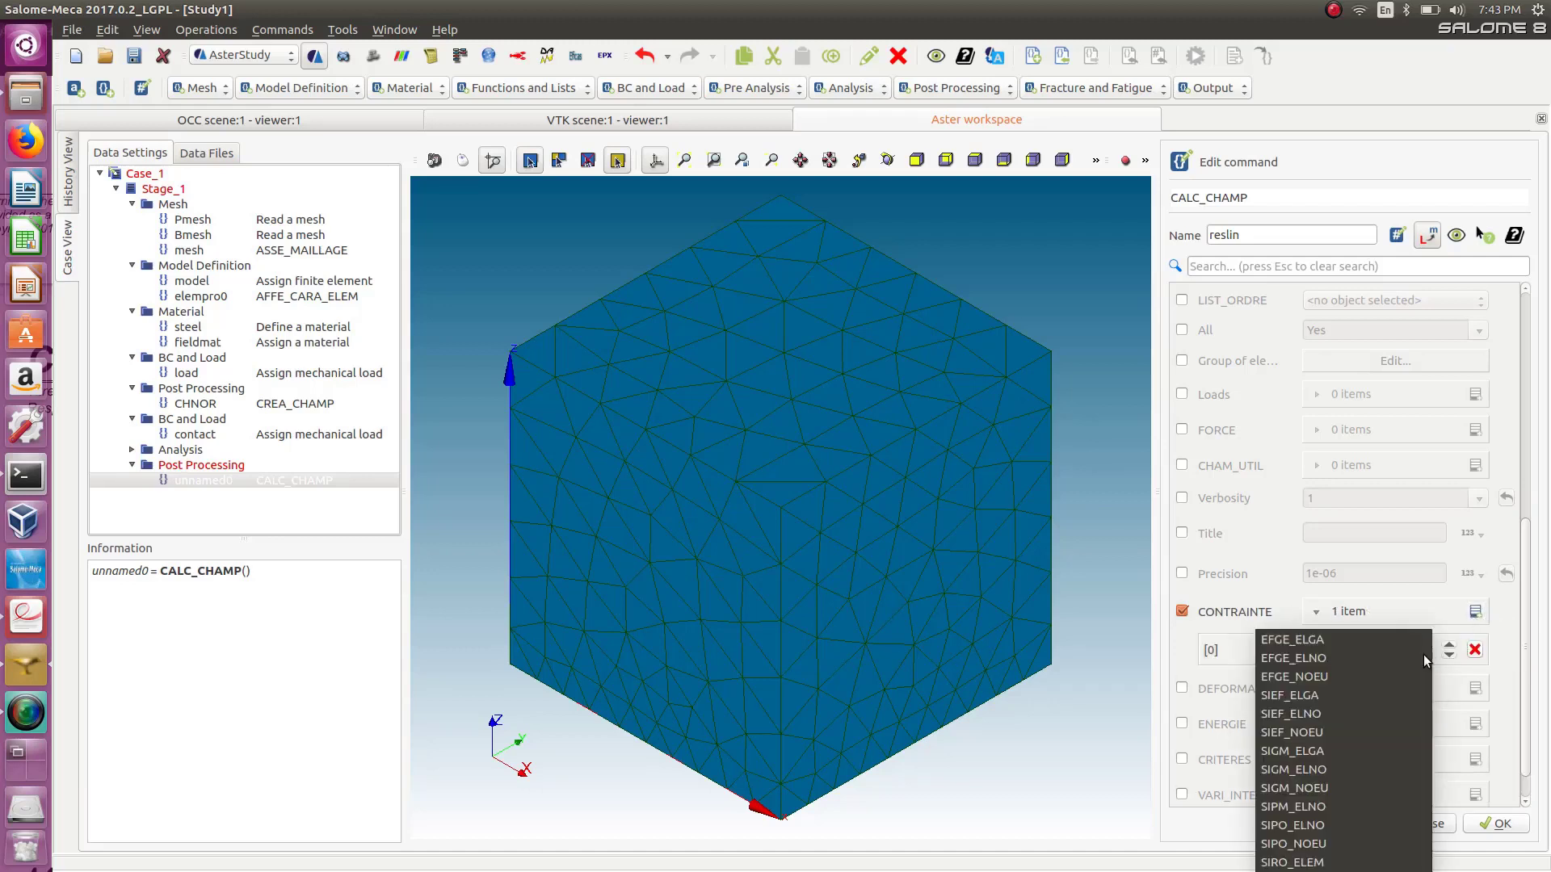
left_click(1278, 772)
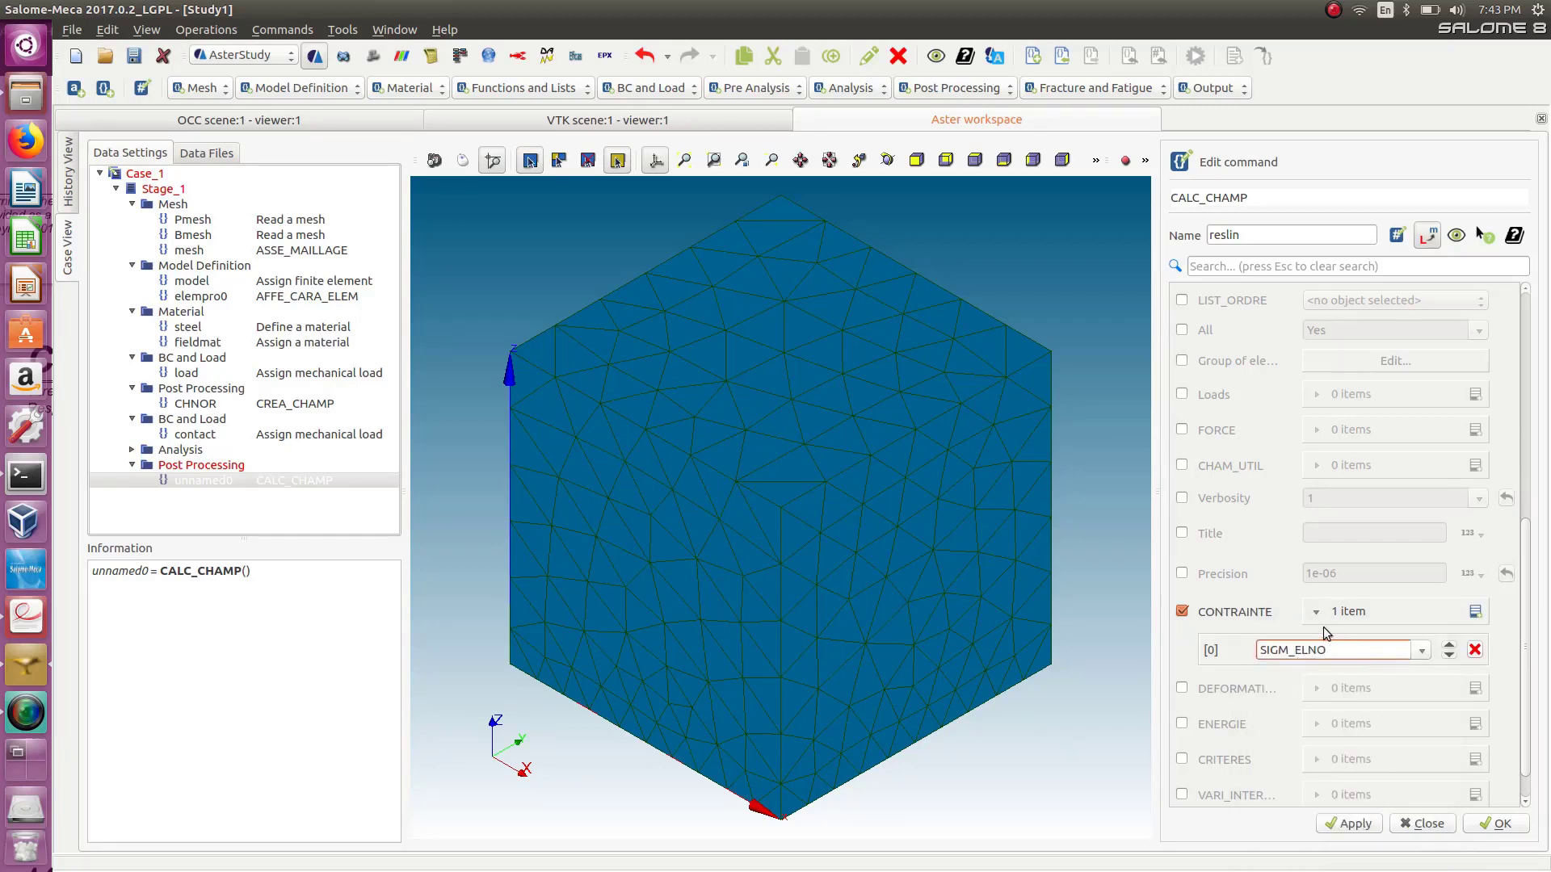
left_click(1500, 832)
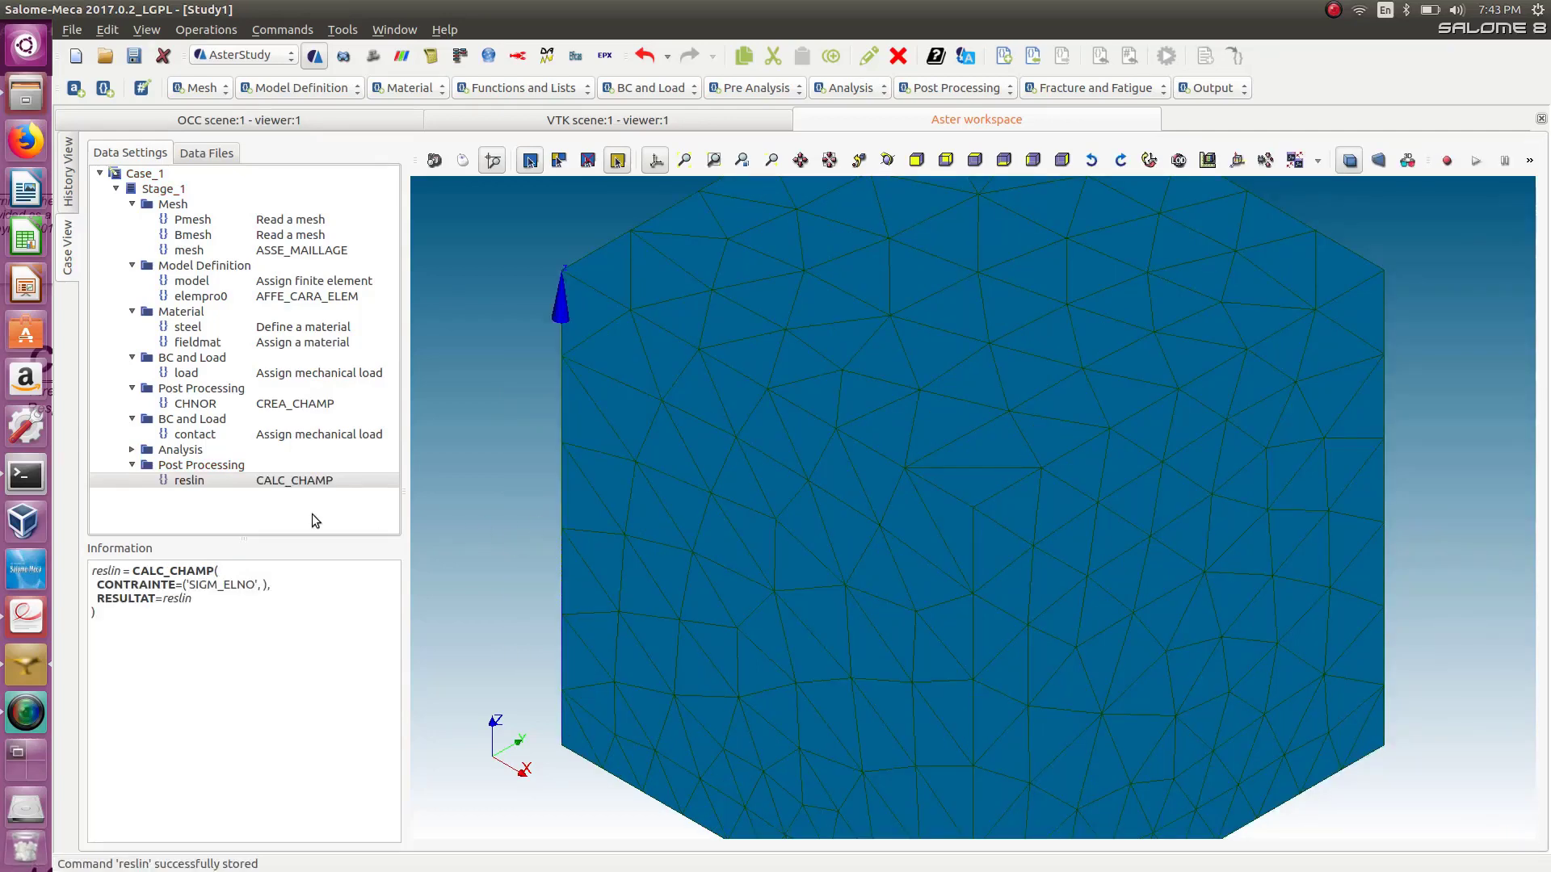
Add a Set output results command with study1.rmed in the contact2 folder as its result file.
left_click(1207, 90)
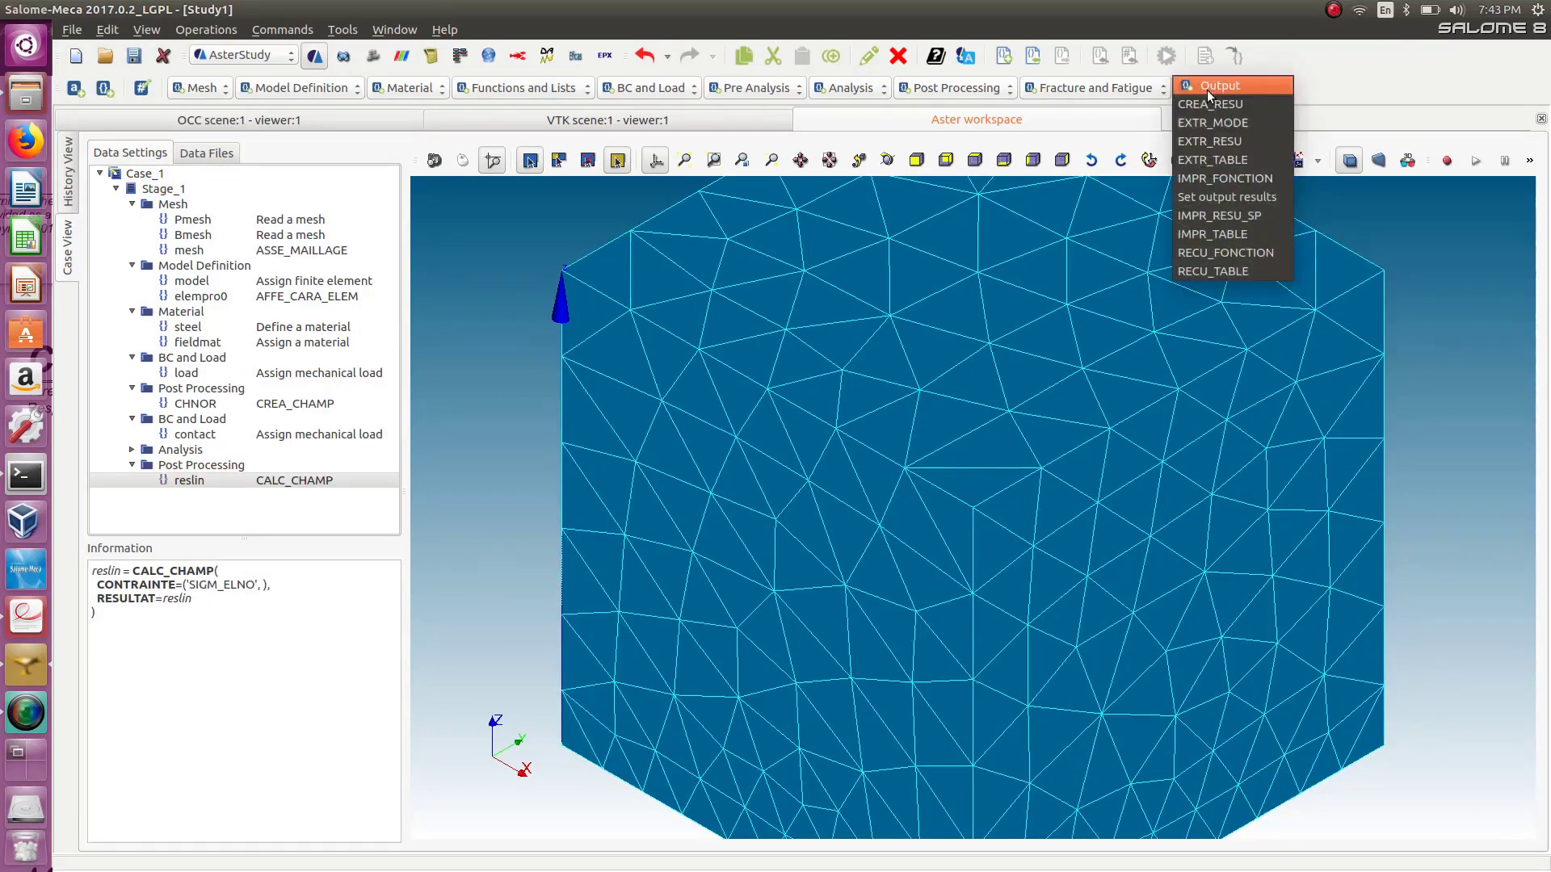
left_click(1221, 197)
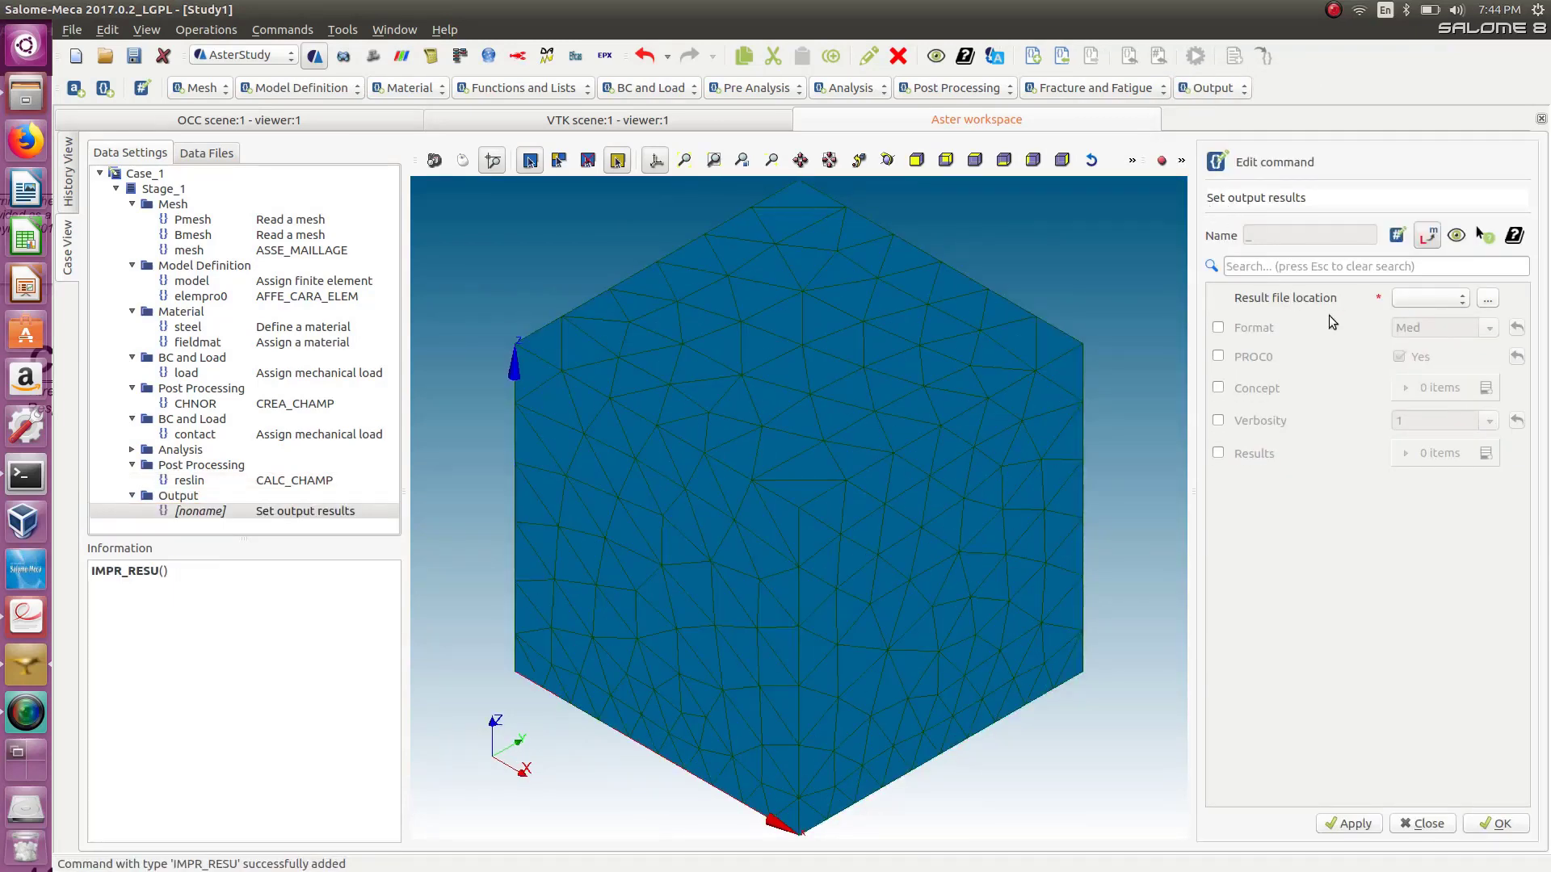
left_click(1487, 298)
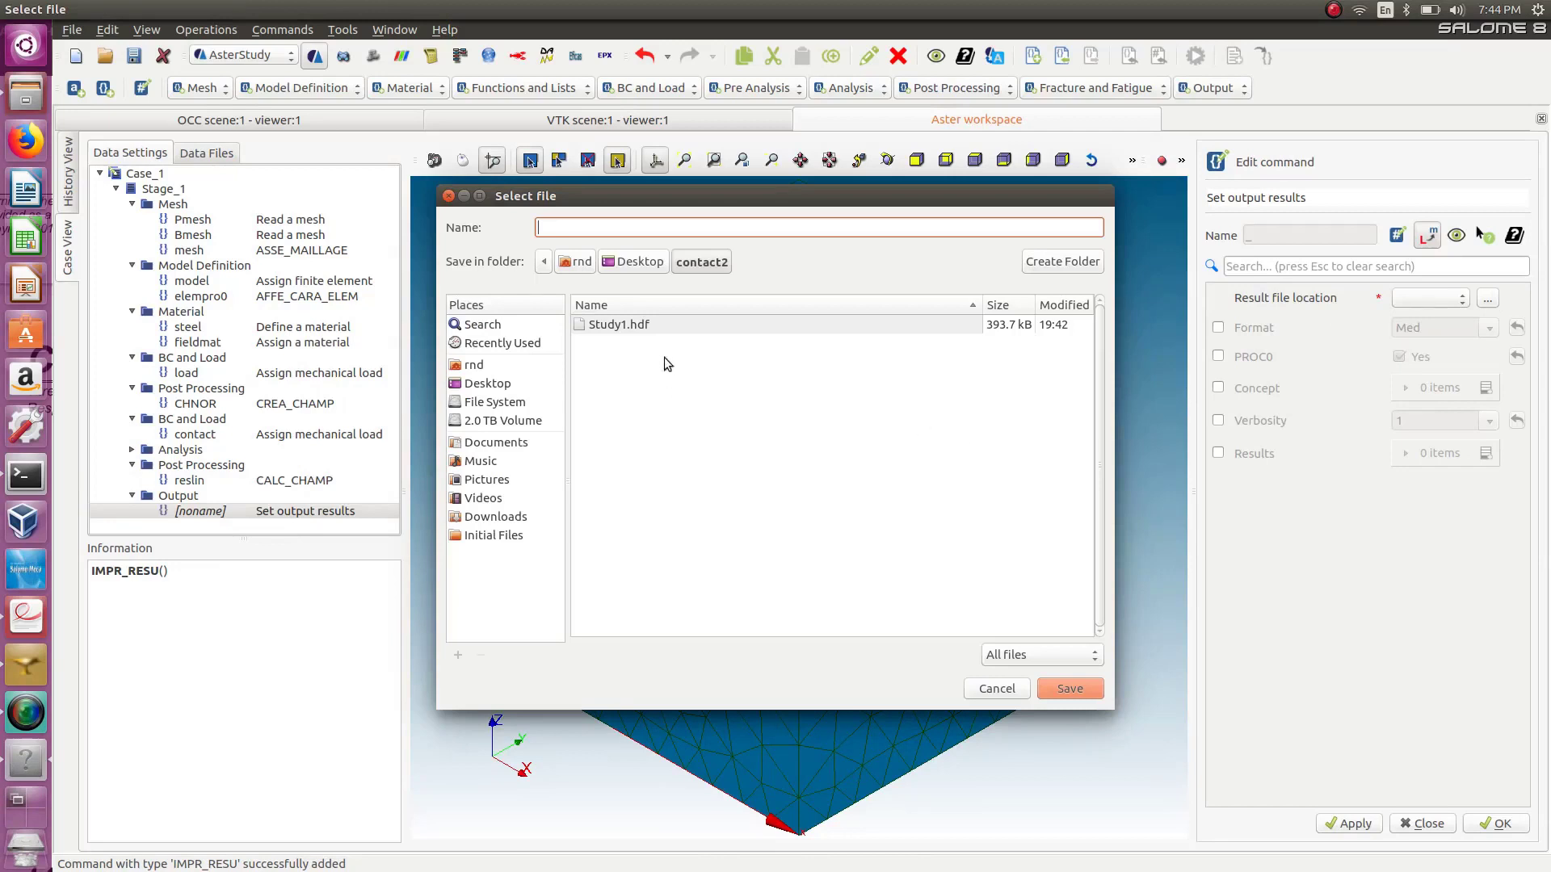
type("study1.rmed")
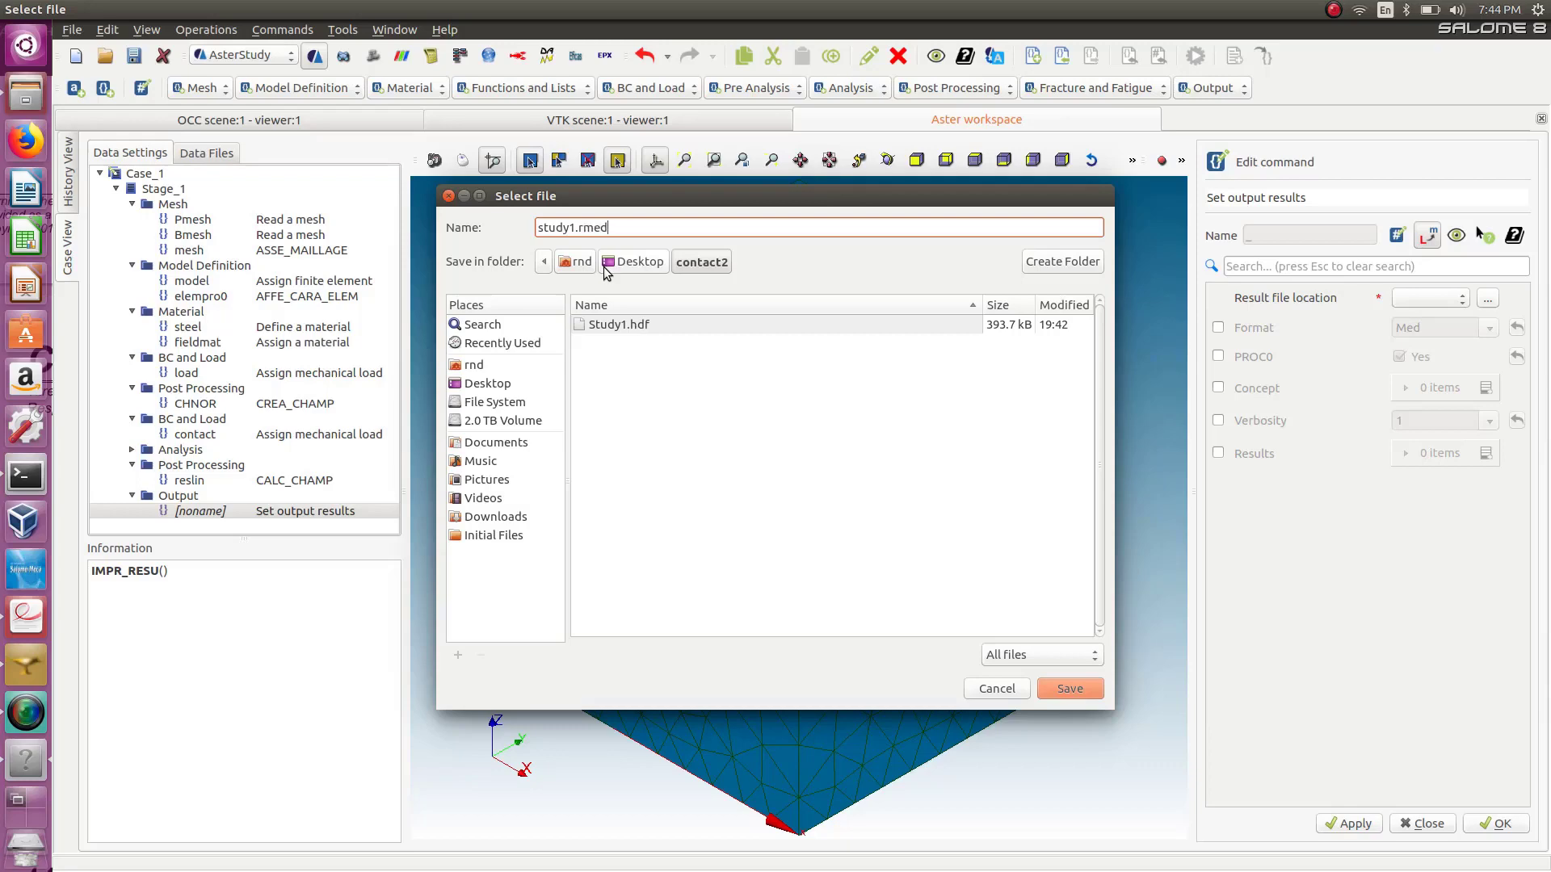
left_click(1067, 688)
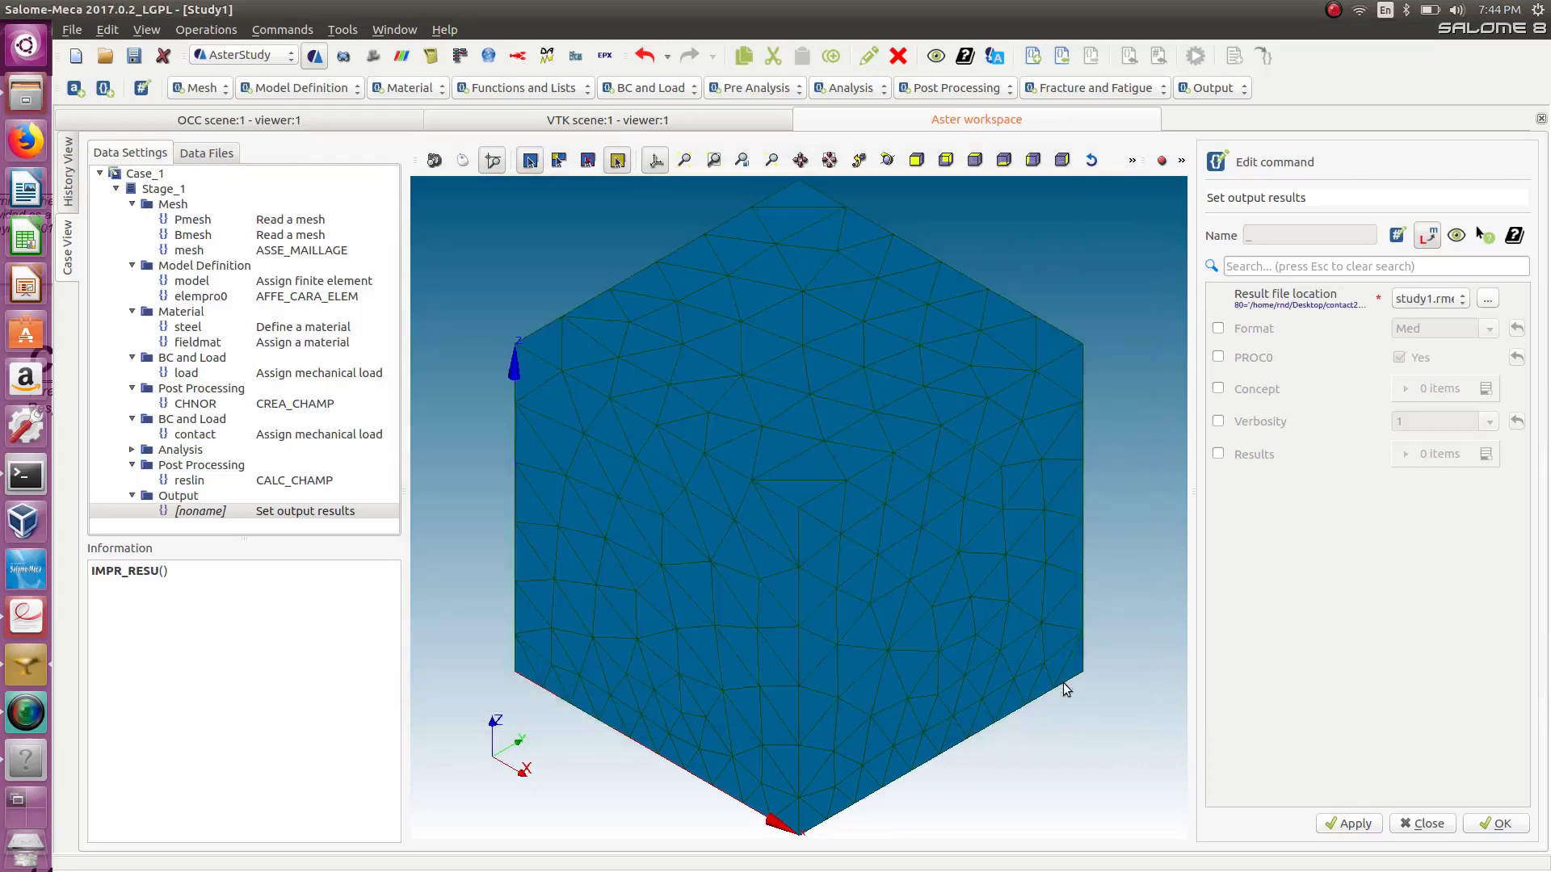
Enable Med format and add a results entry for reslin (CALC_CHAMP) in the output command, and save it.
left_click(1217, 331)
left_click(1218, 454)
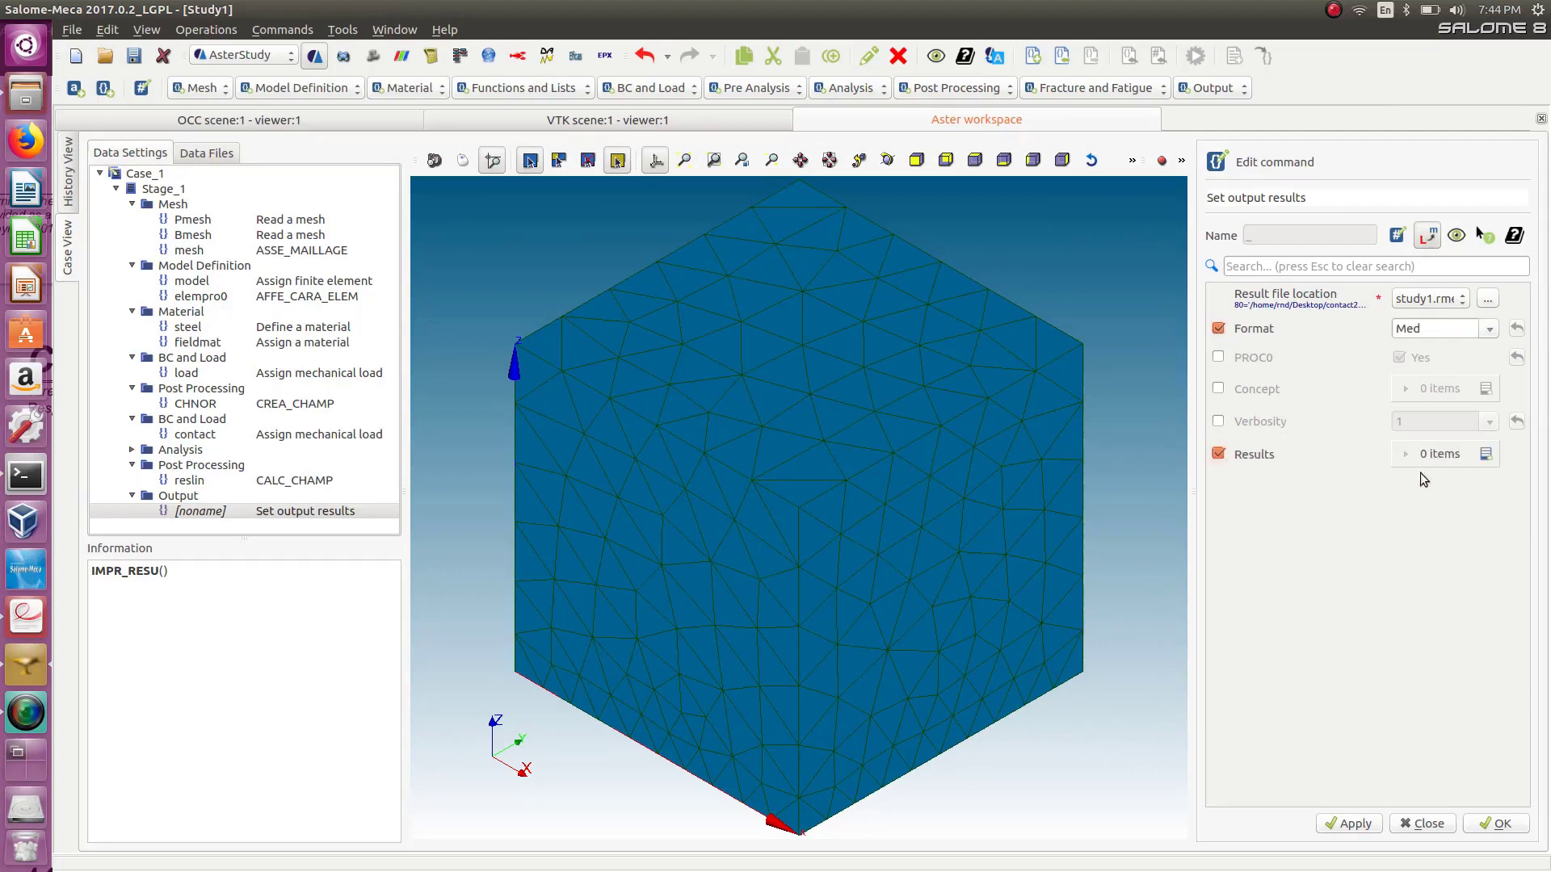
left_click(1484, 454)
left_click(1428, 492)
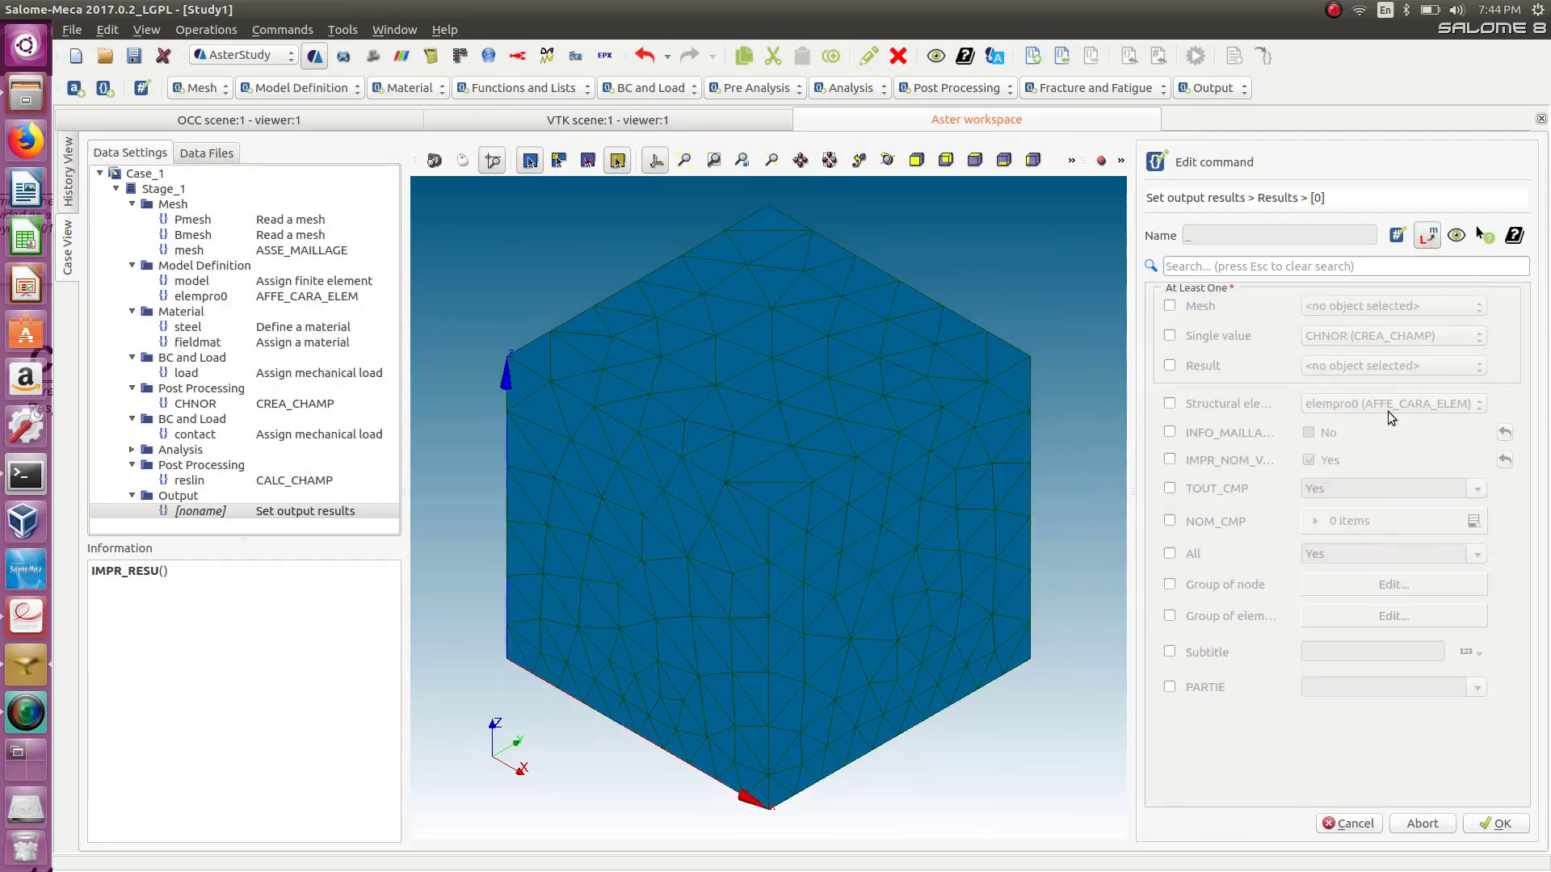
left_click(1169, 366)
left_click(1325, 374)
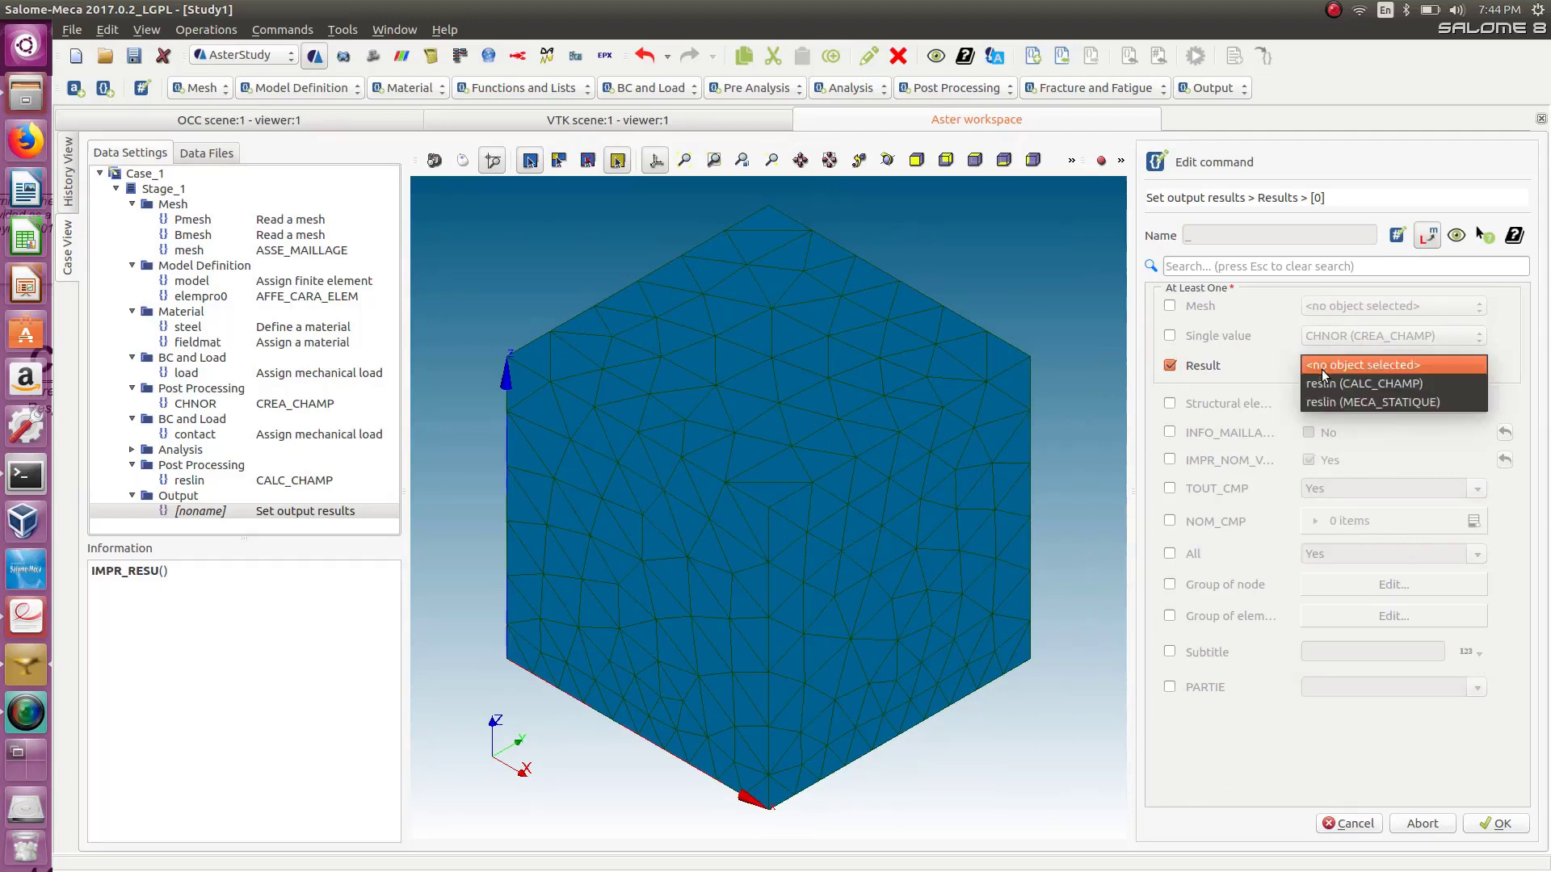
left_click(1326, 386)
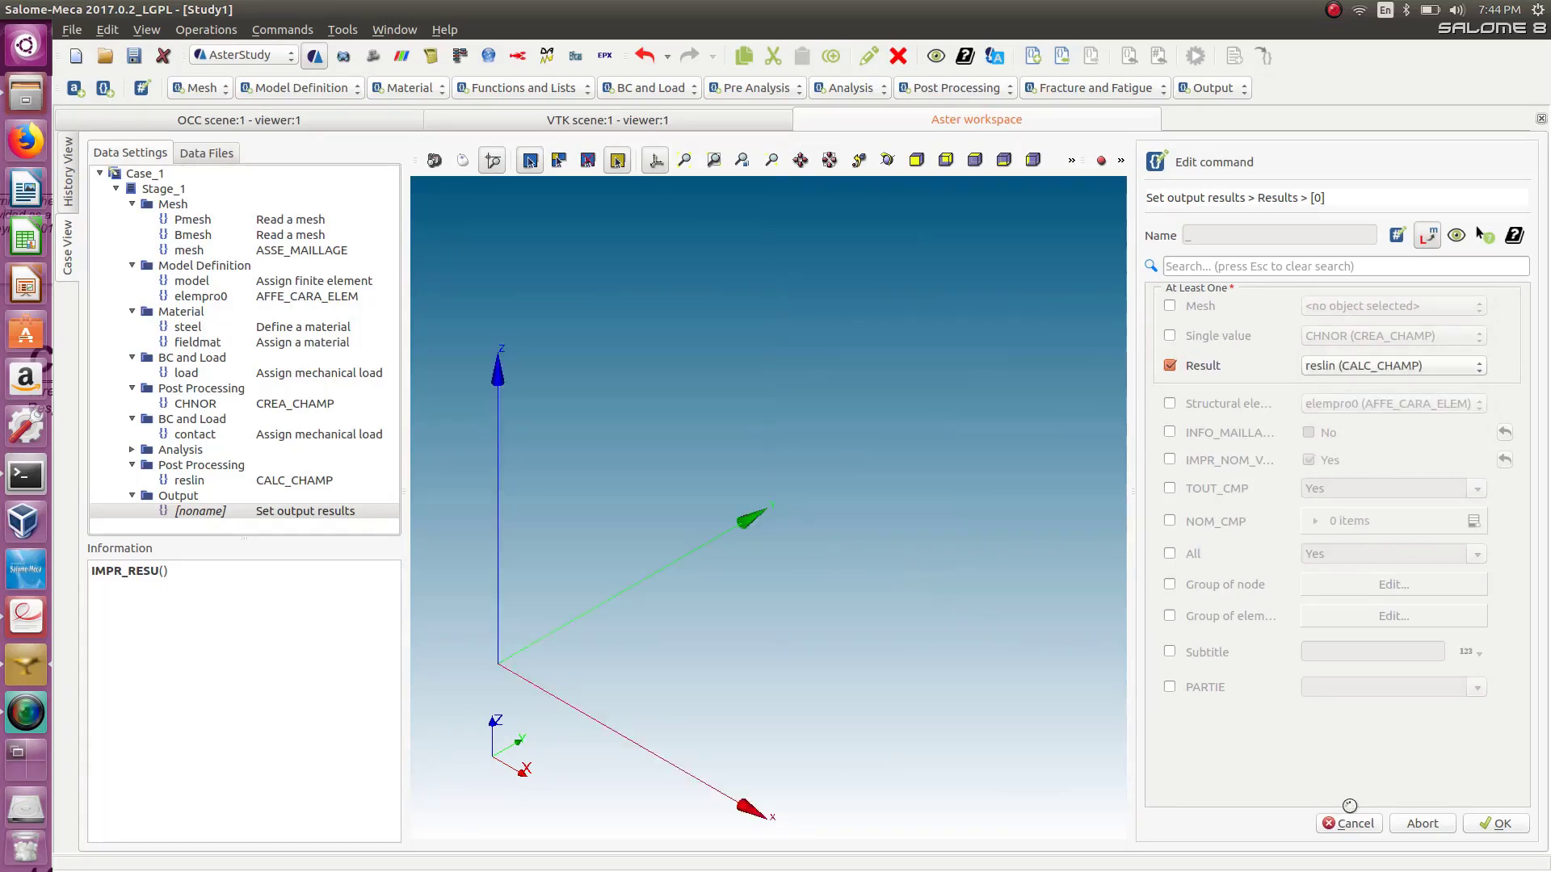
left_click(1496, 824)
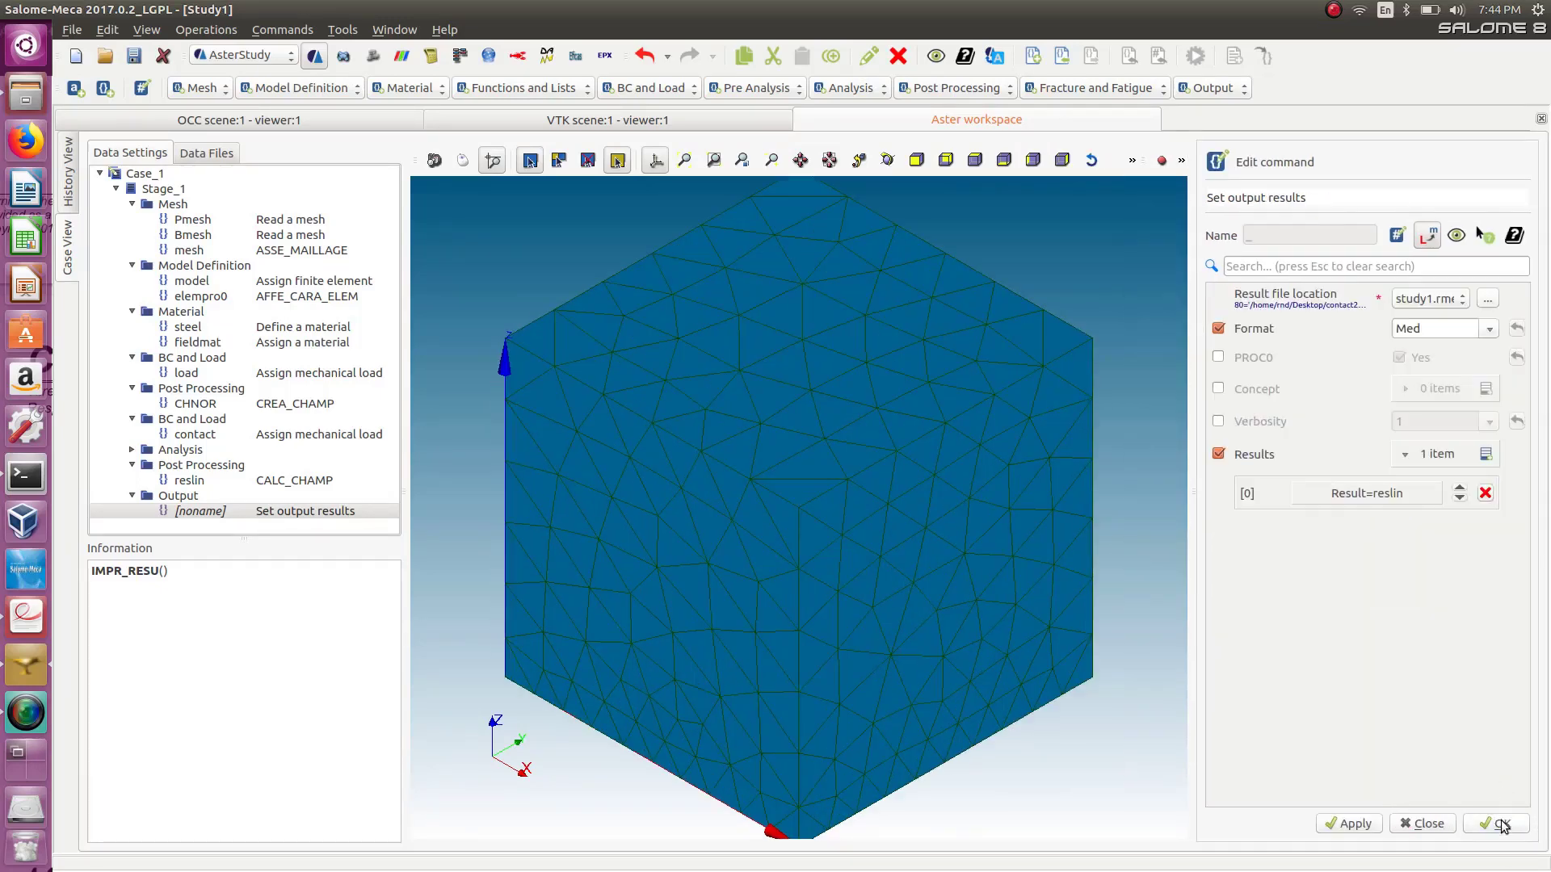
left_click(1503, 824)
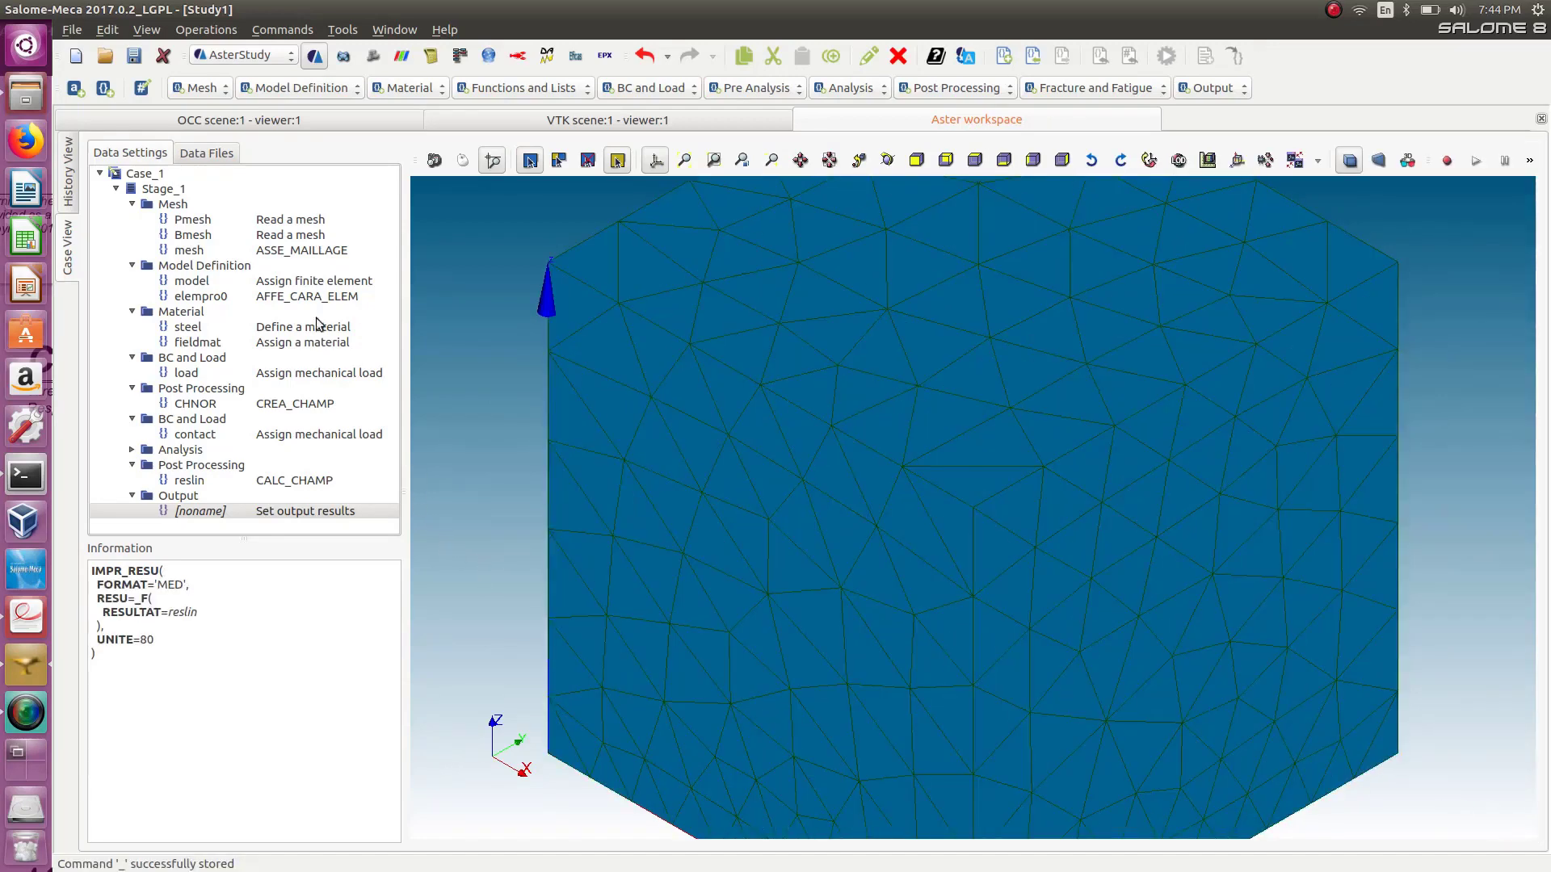
Save the study and run Stage_1 of Case_1 on localhost with memory set to 2024.
left_click(132, 54)
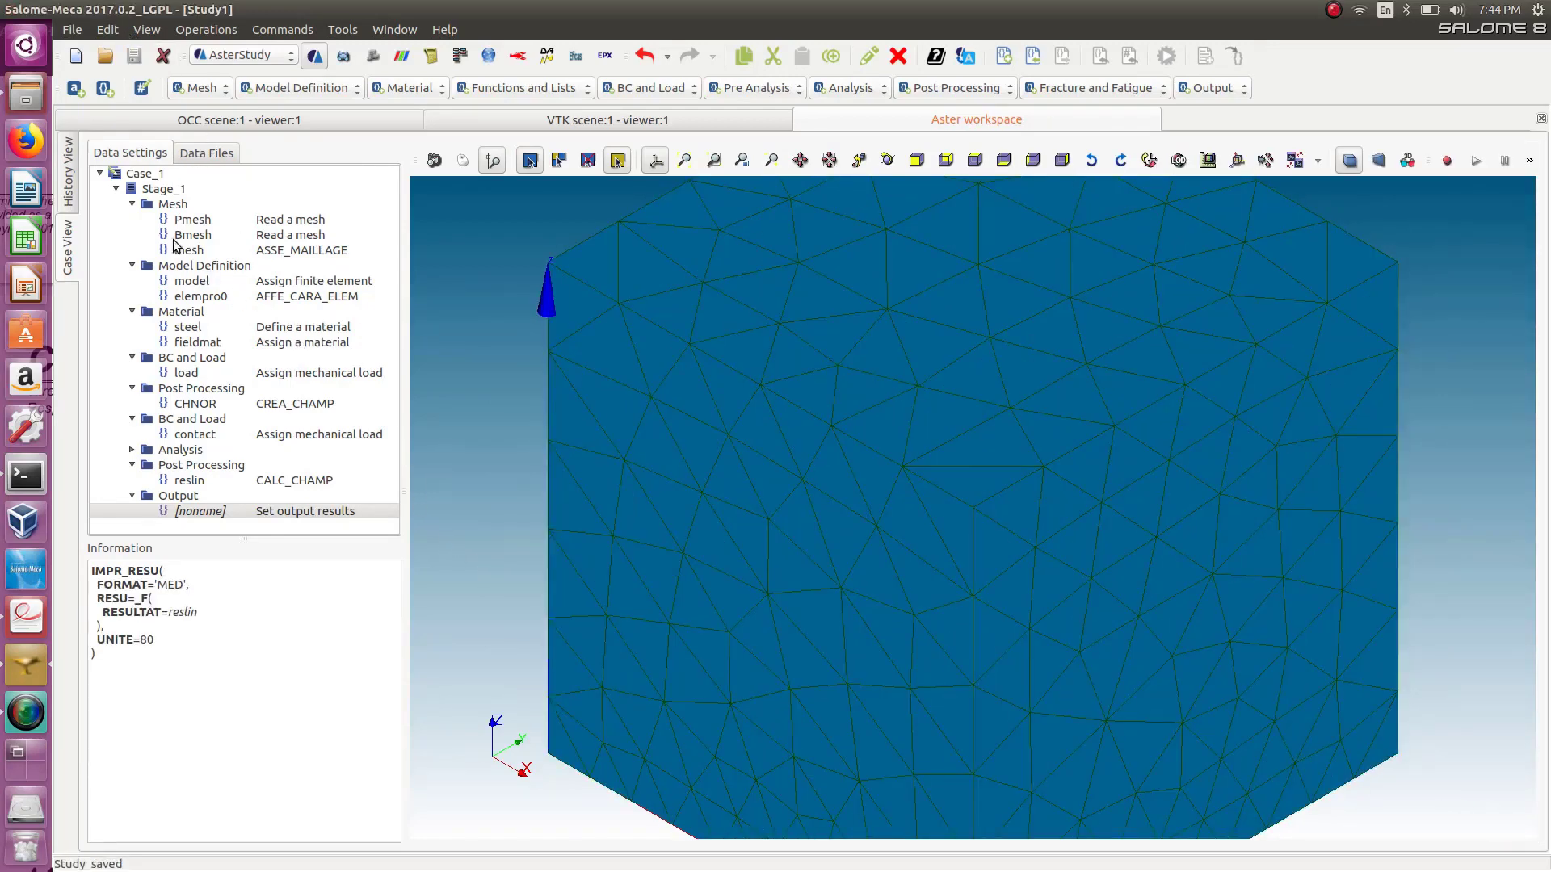
left_click(68, 165)
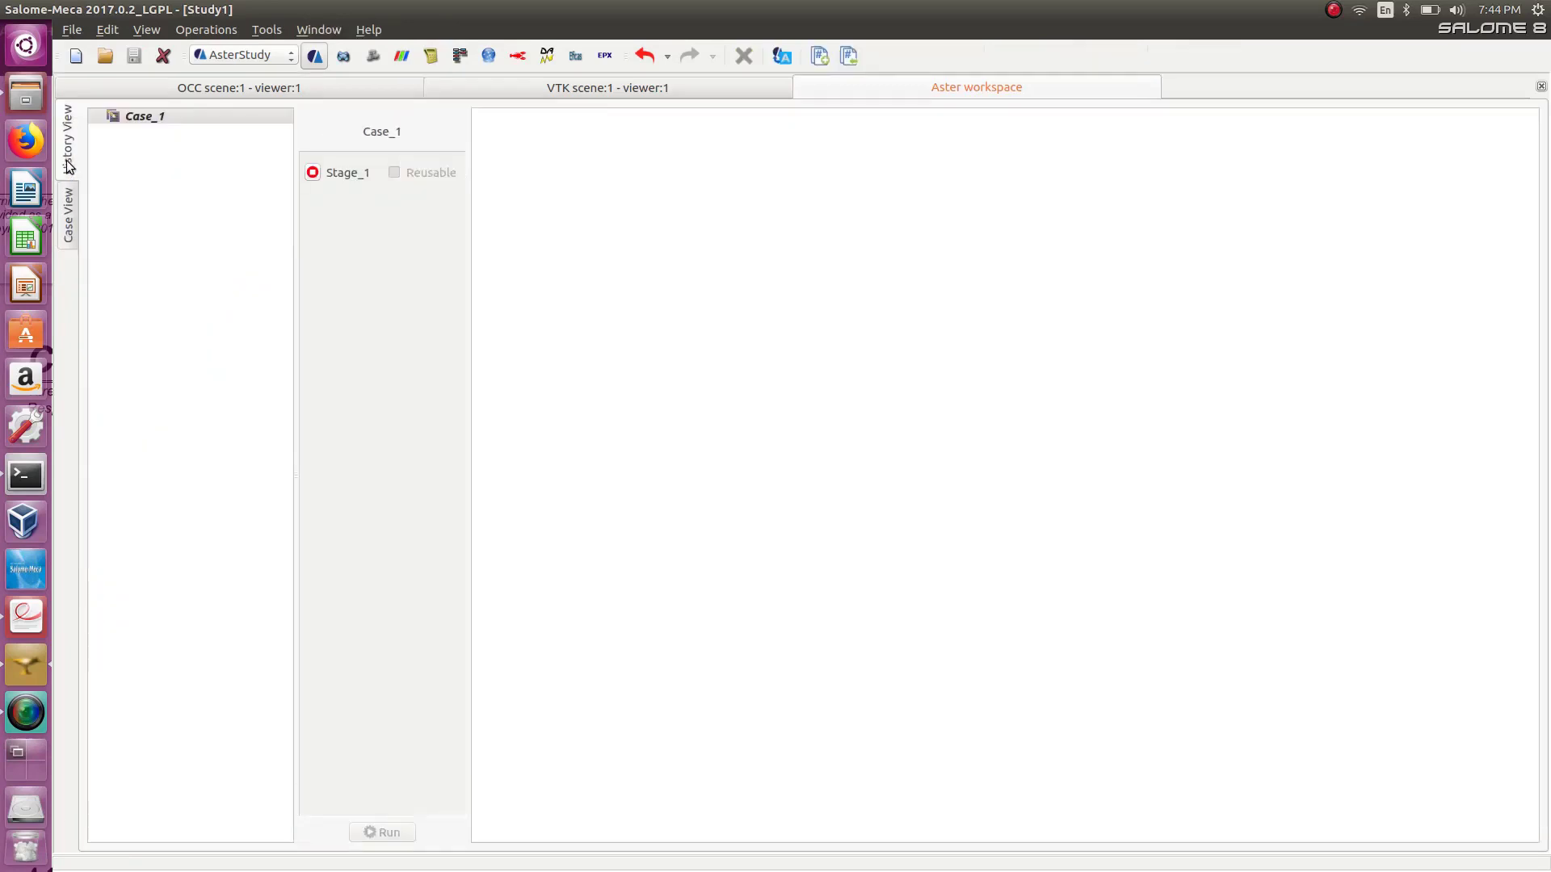
left_click(312, 175)
left_click(402, 833)
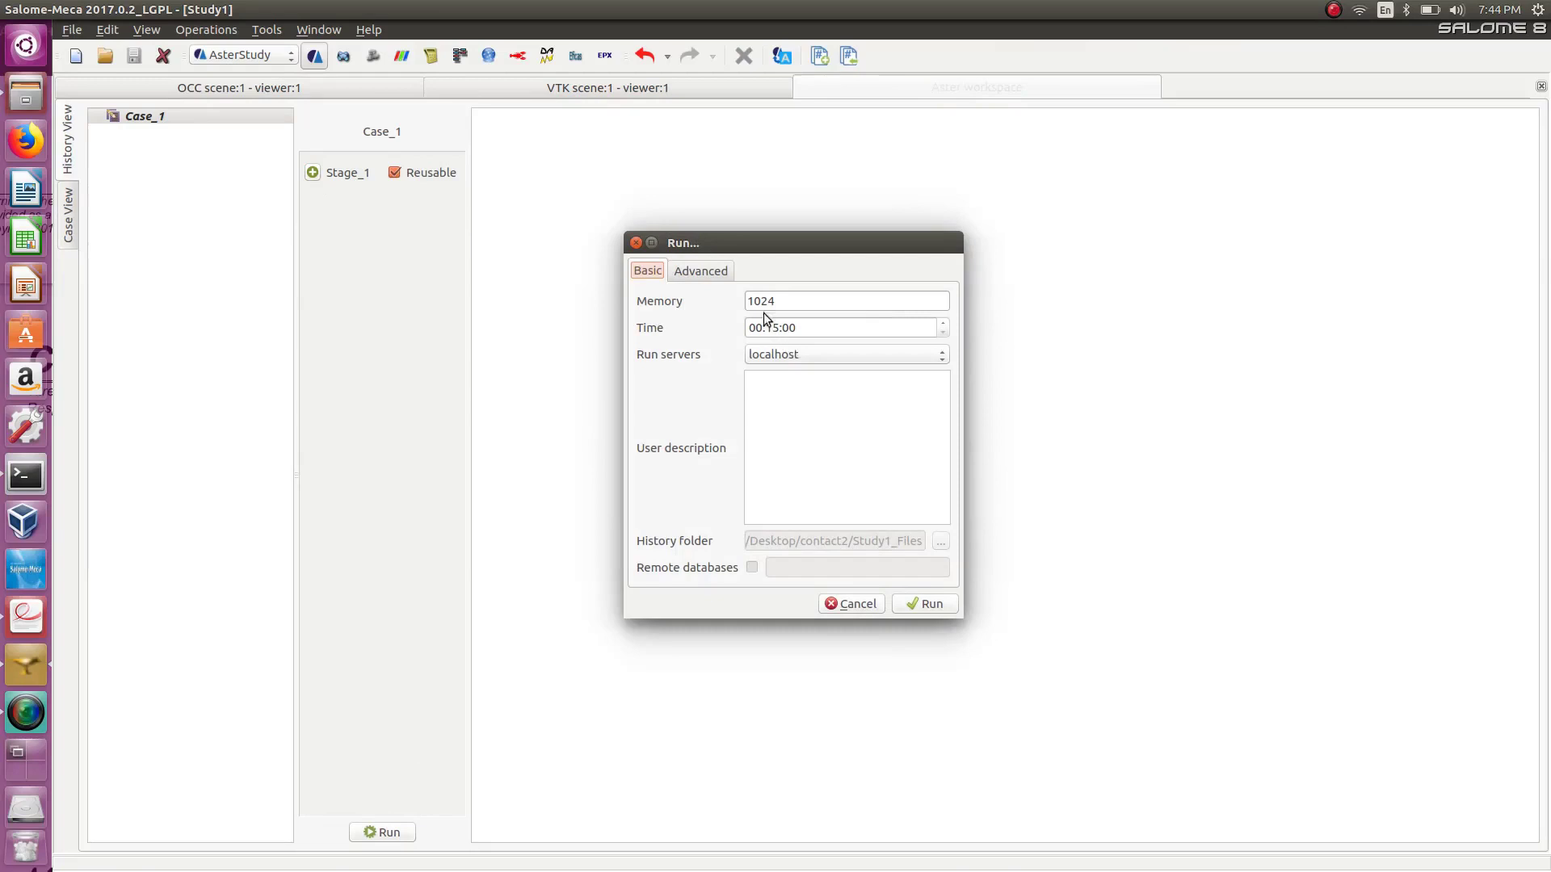
left_click(756, 301)
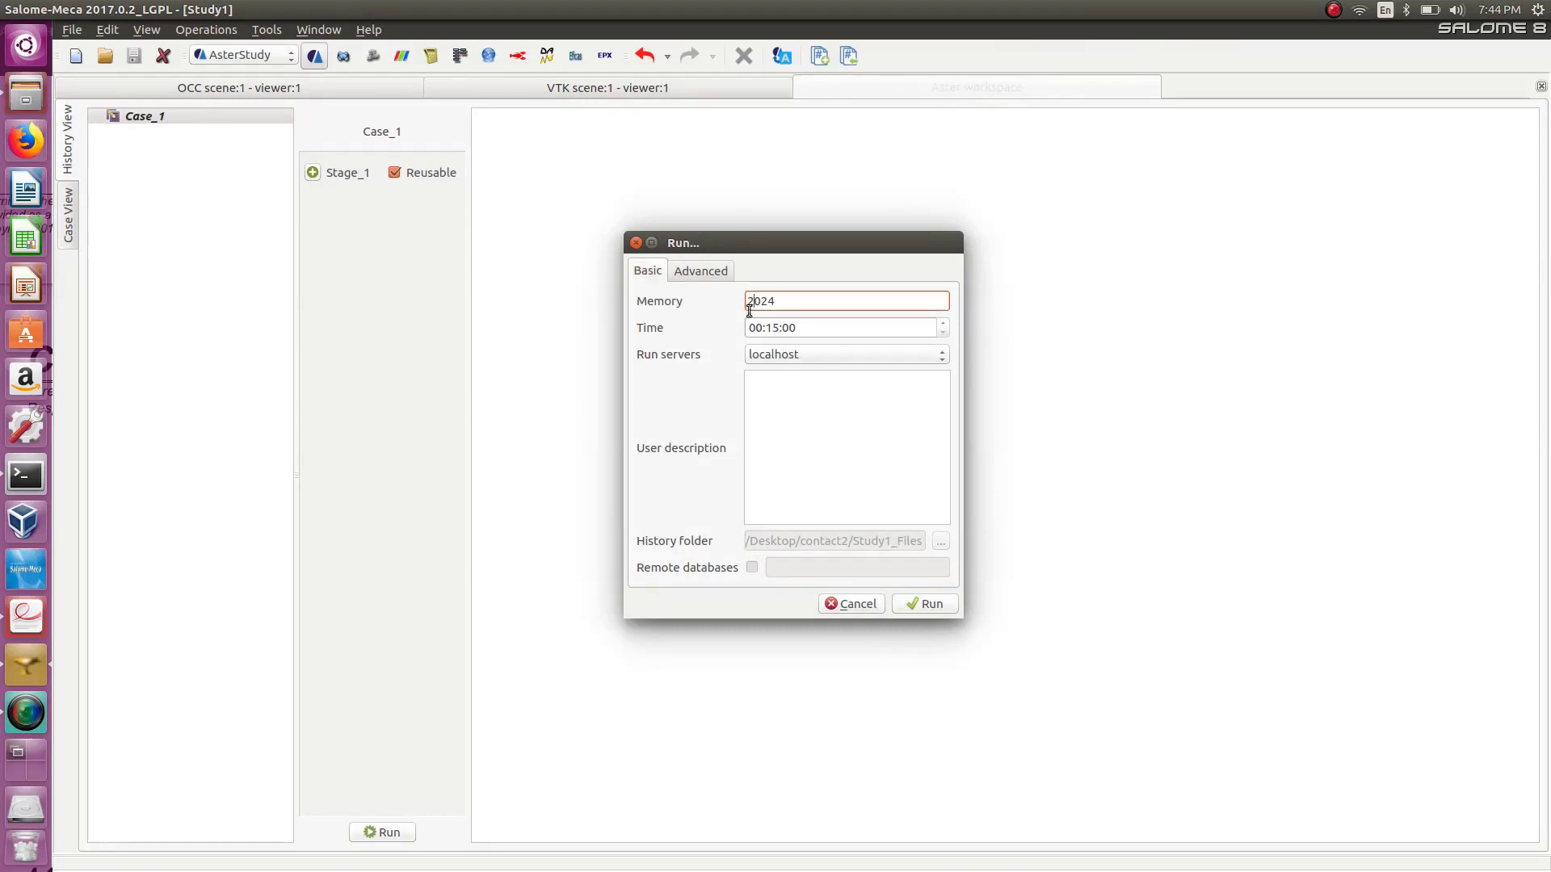
left_click(914, 604)
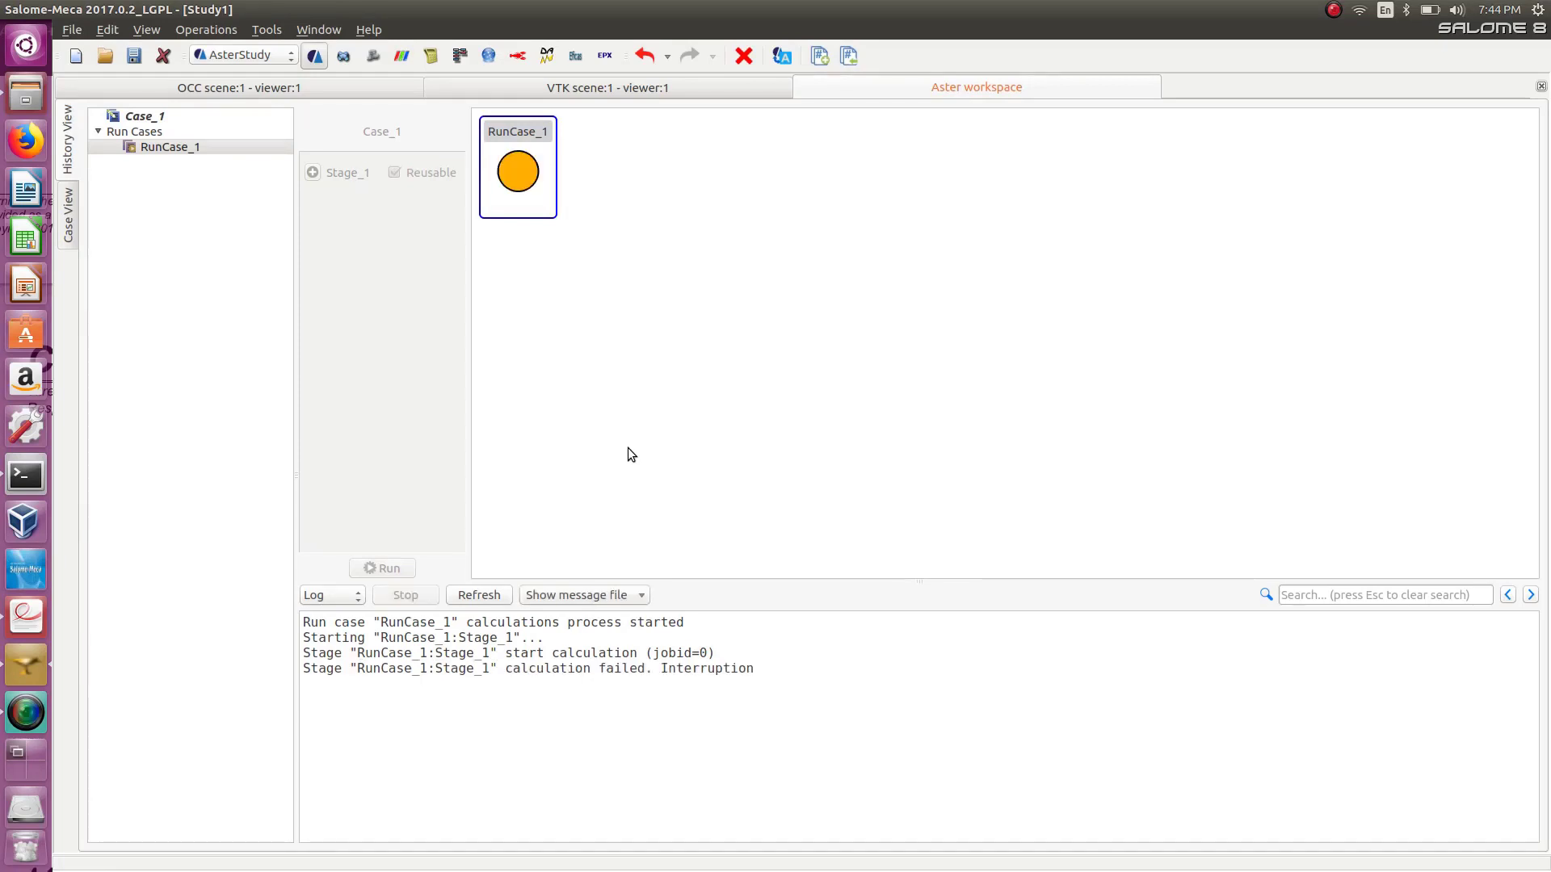
Open the Stage_1 message file of RunCase_1.
left_click(582, 596)
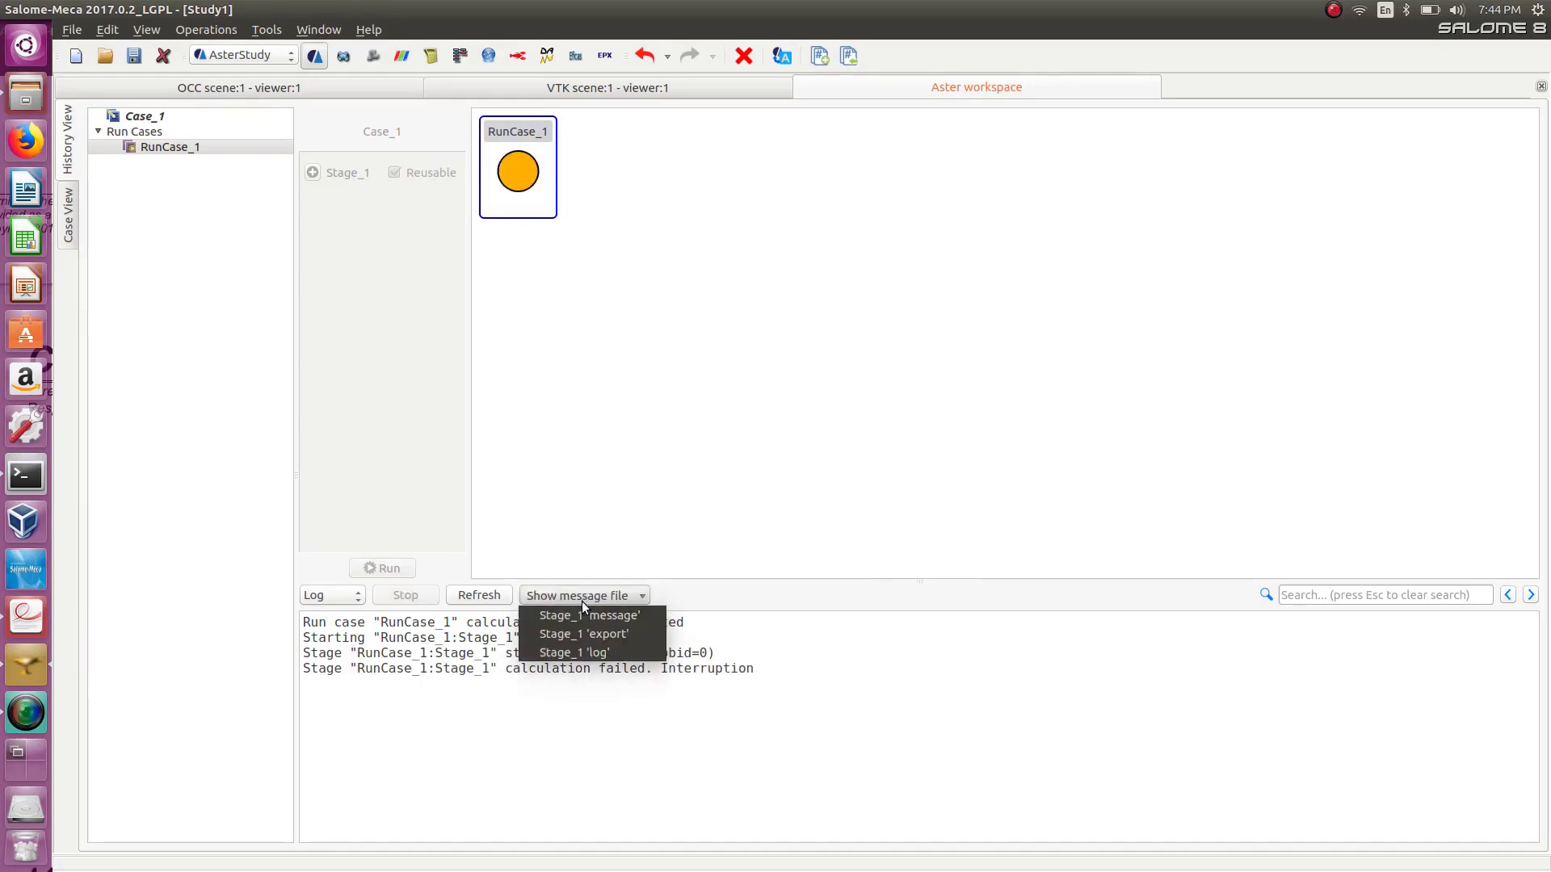
left_click(583, 613)
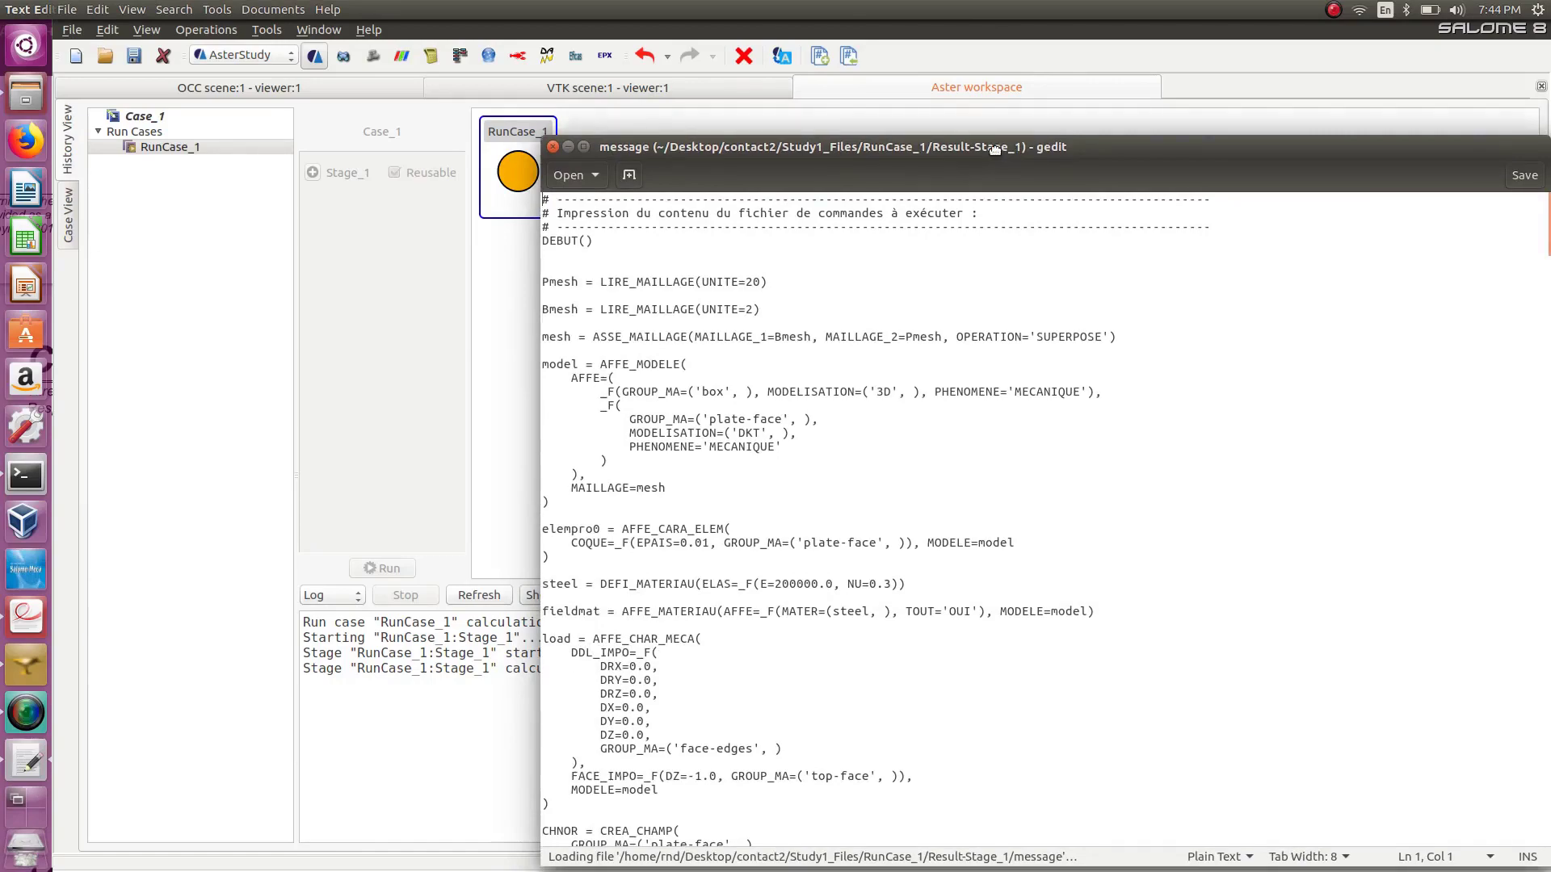
Examine the group-name alarms in the run's message file, including those for face-edges and plate-face, and close the file.
left_click_drag(995, 149, 884, 97)
scroll(800, 713, "down", 20)
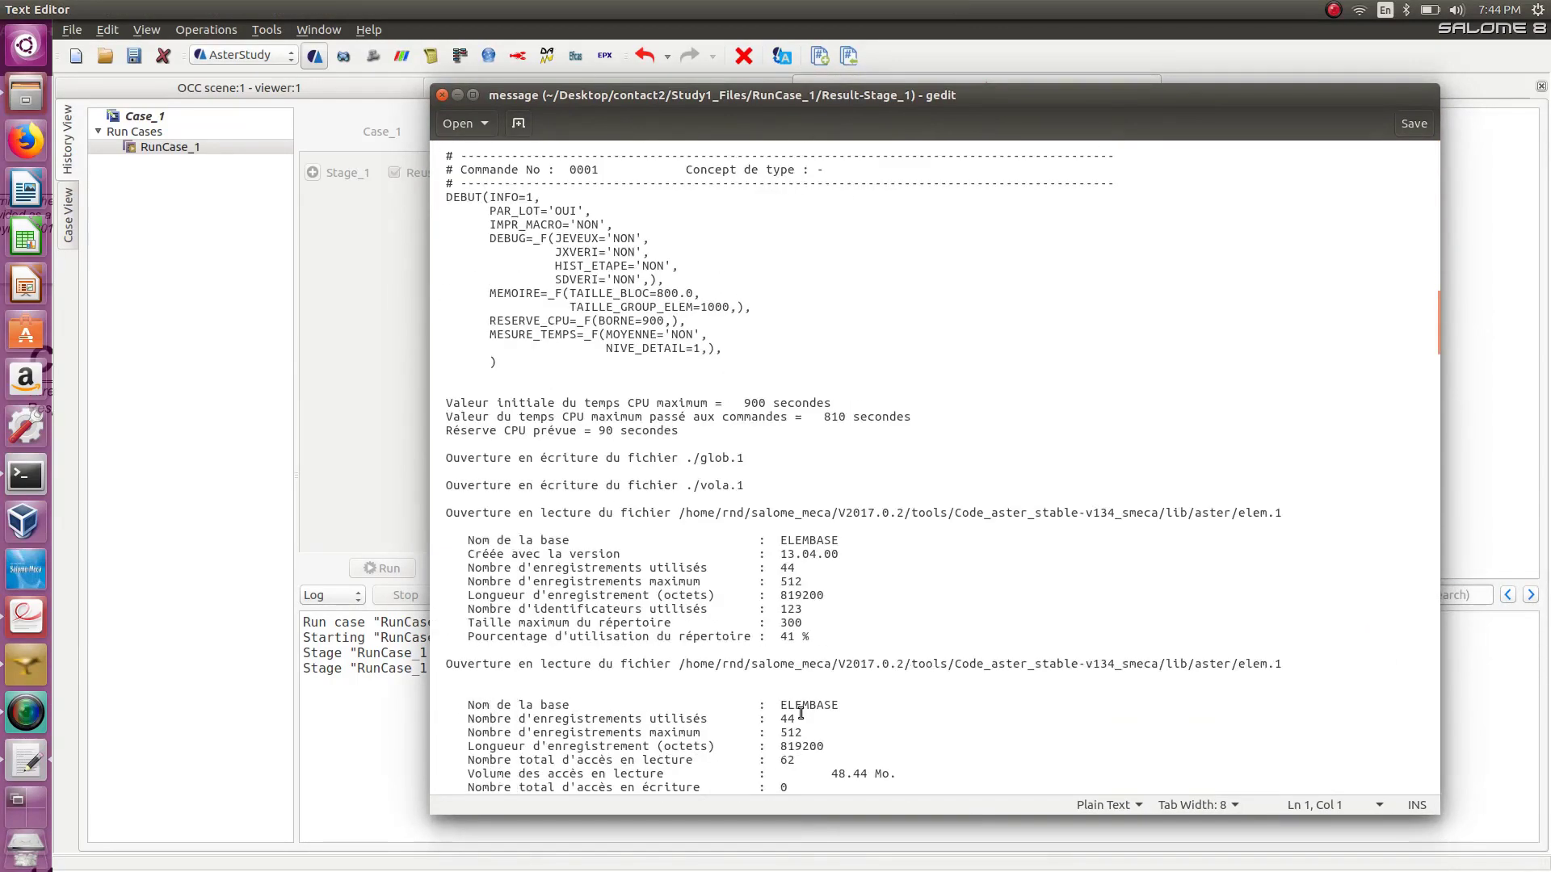
scroll(801, 713, "down", 20)
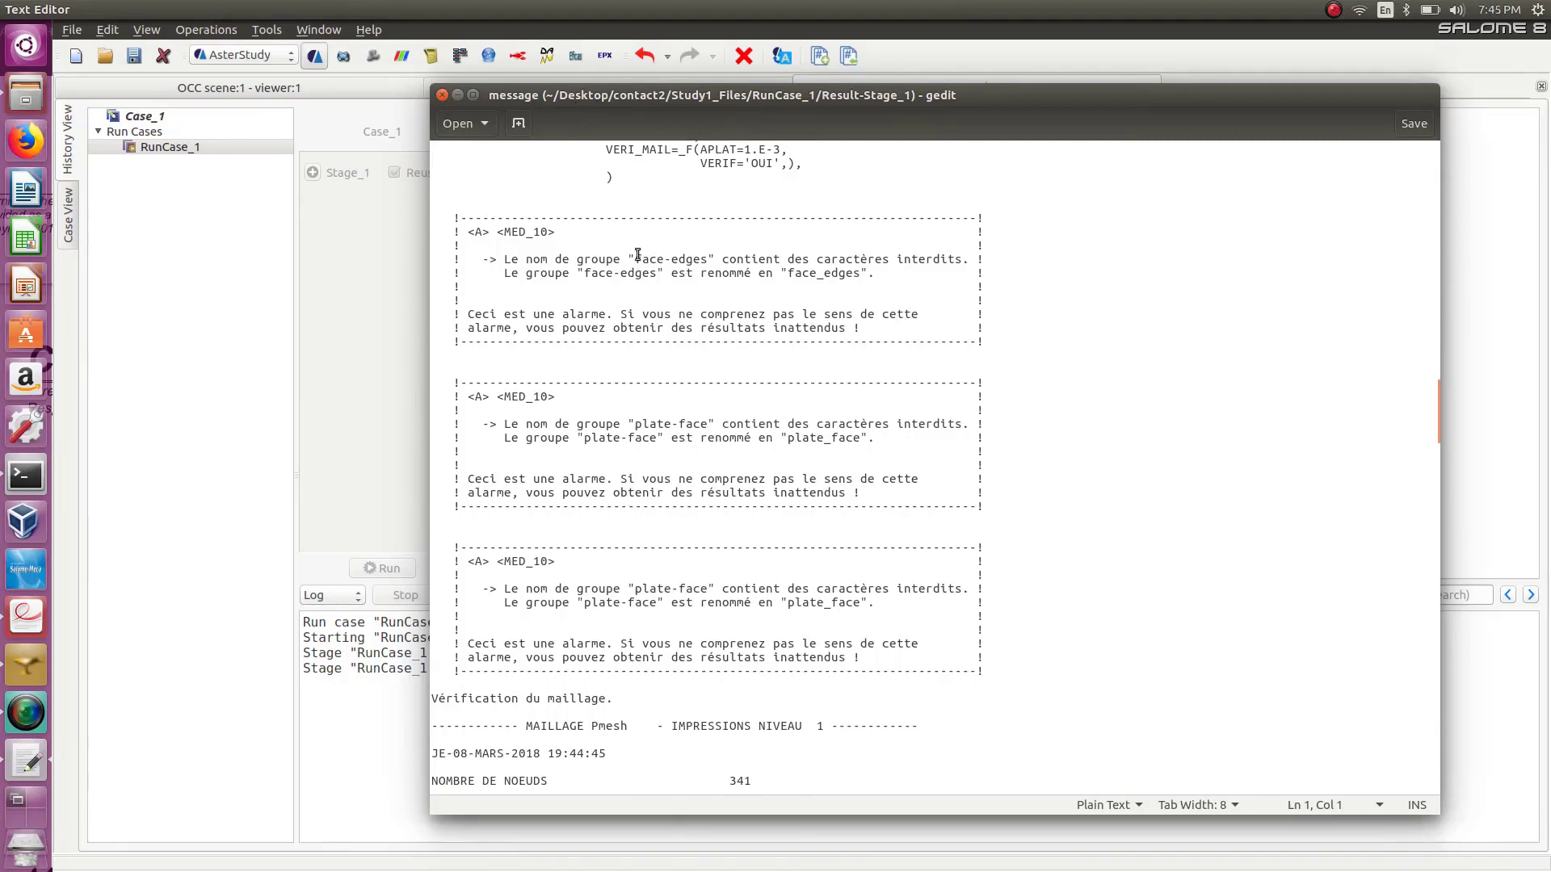
scroll(638, 256, "up", 9)
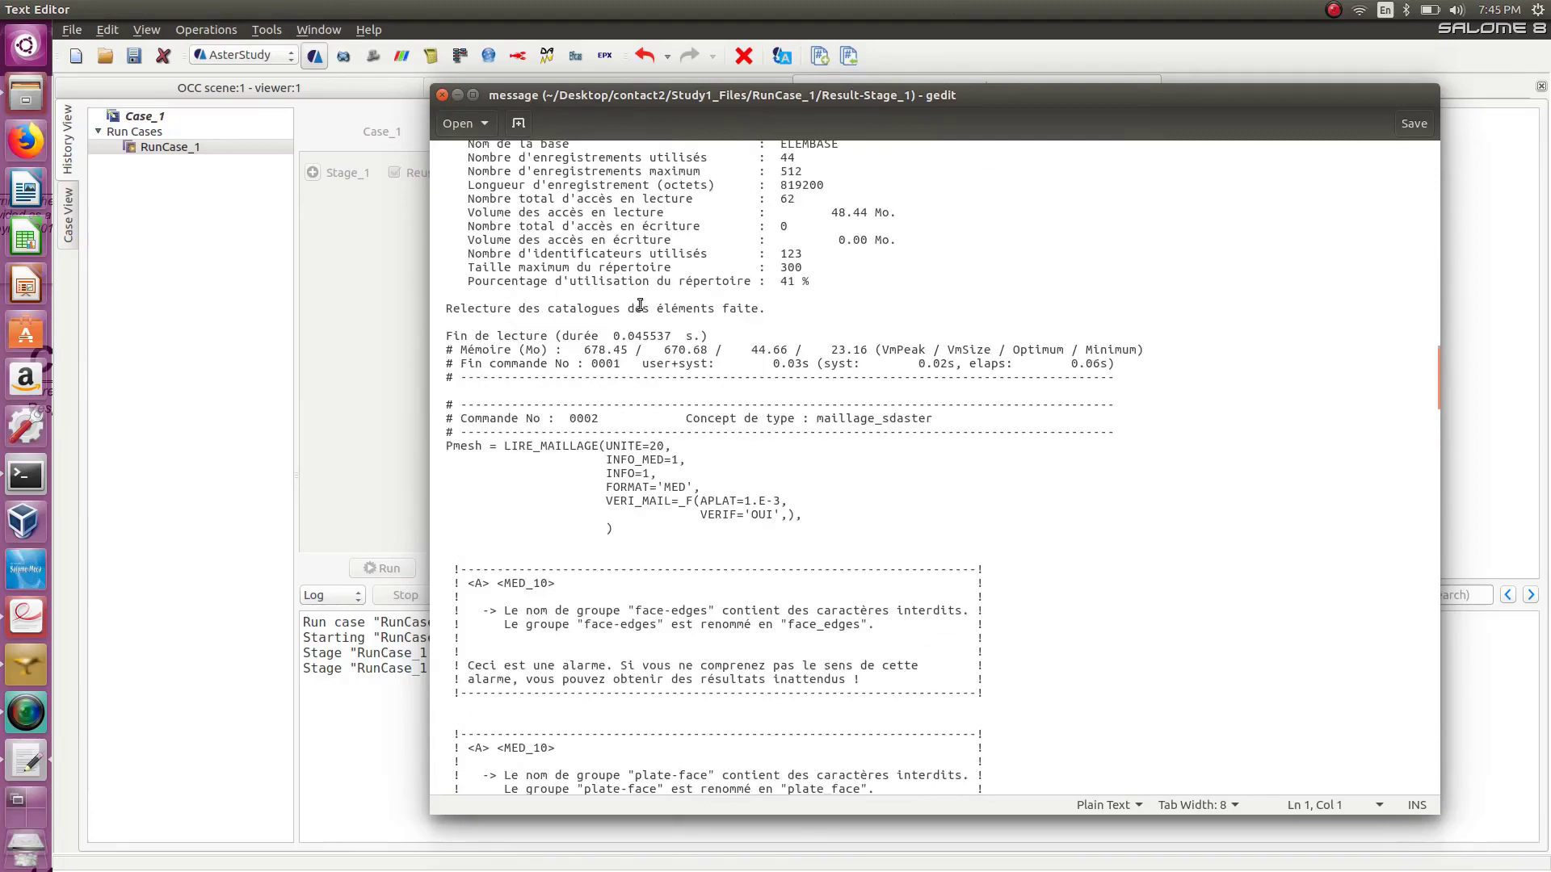
scroll(610, 489, "down", 2)
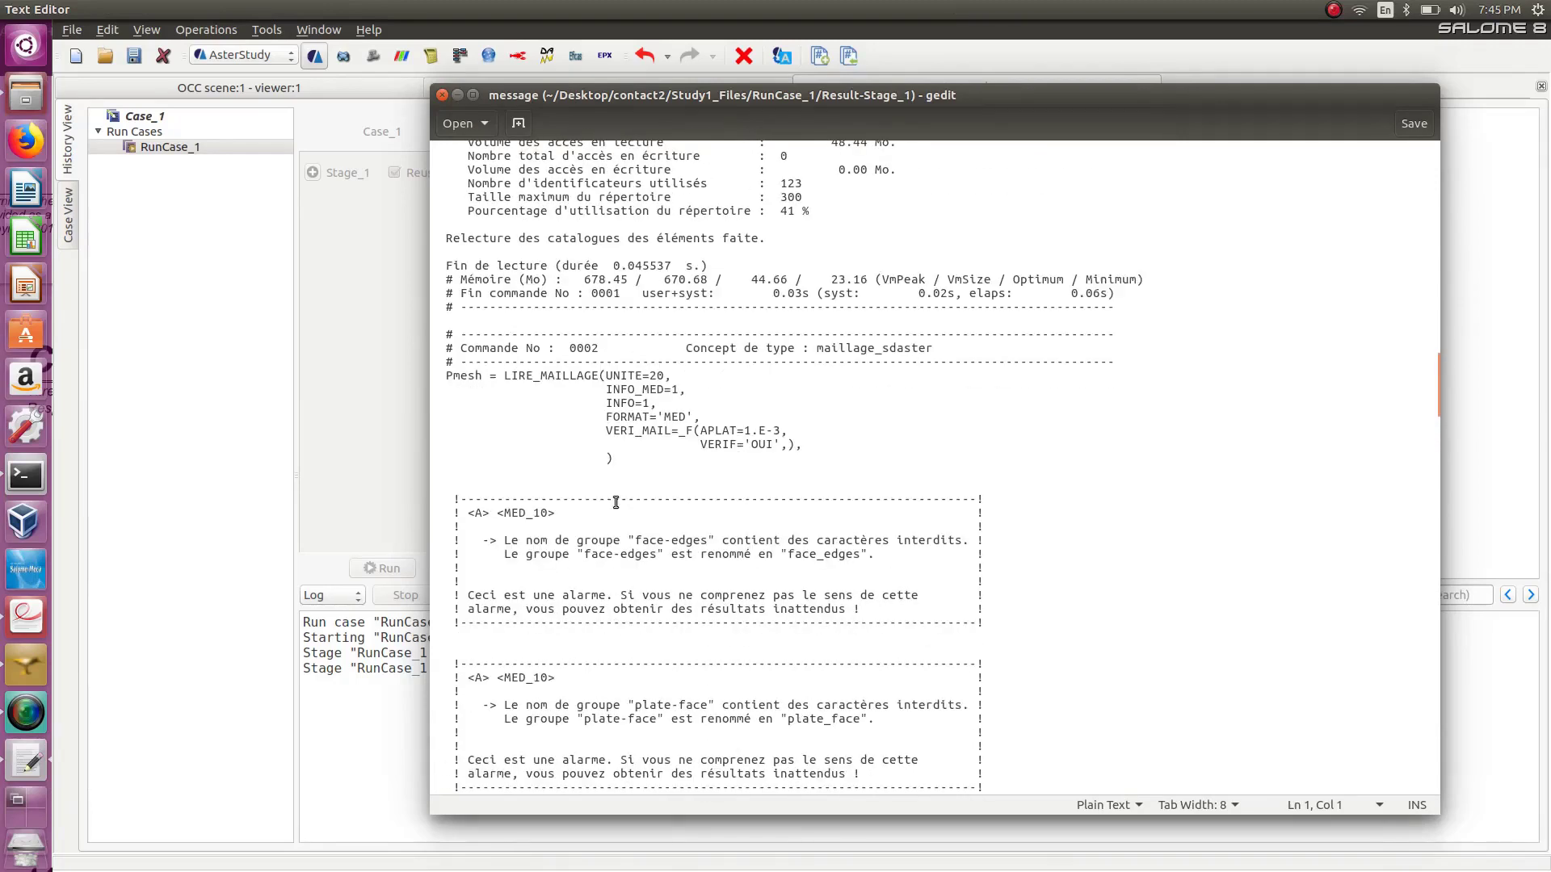
scroll(837, 561, "down", 2)
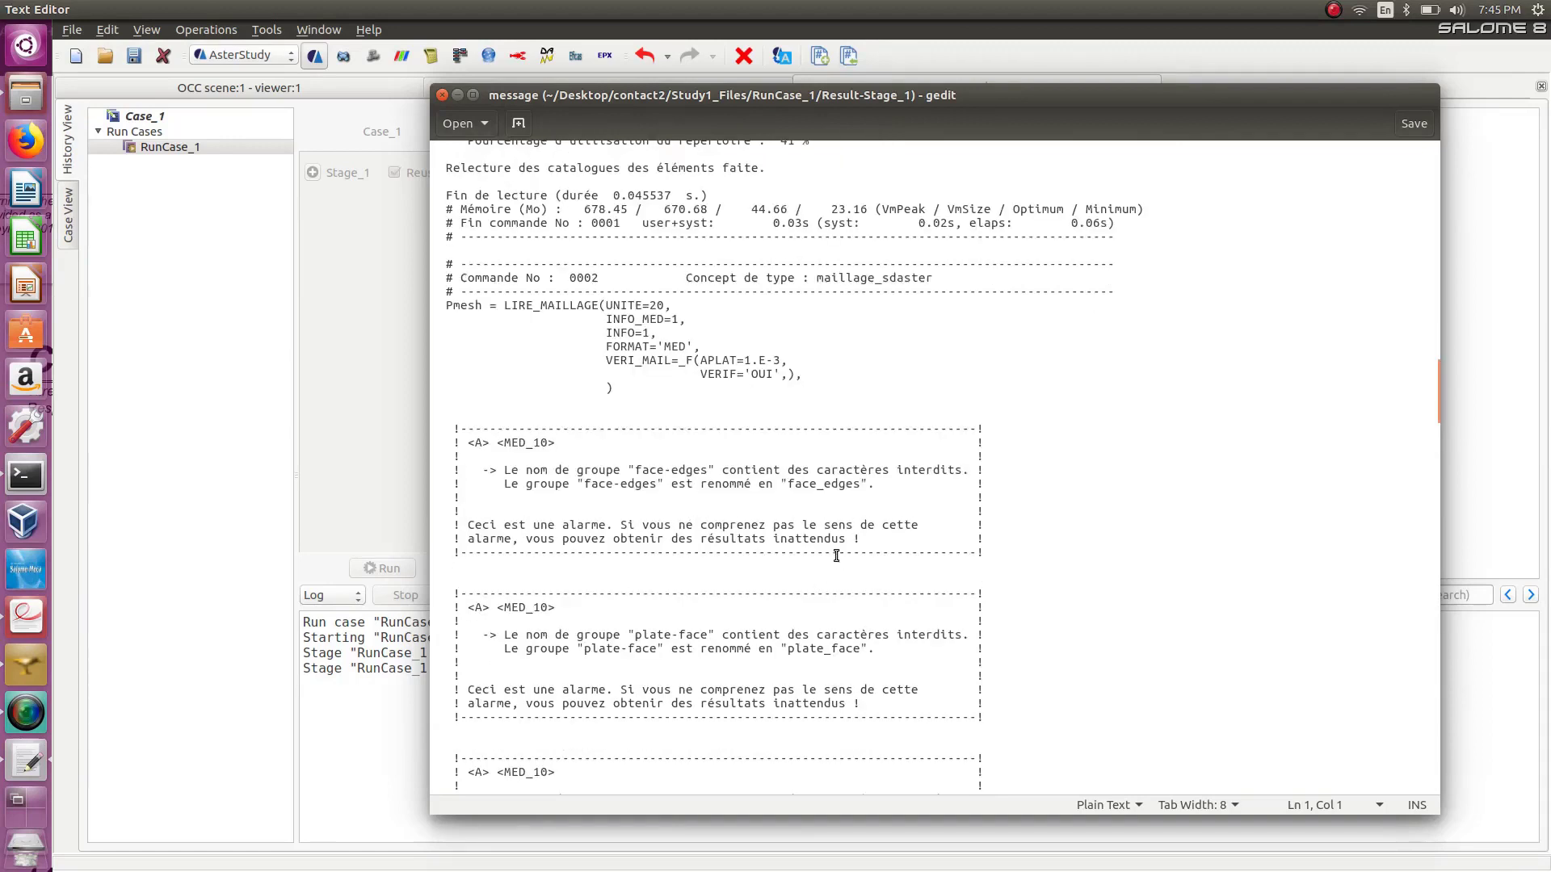
left_click_drag(656, 471, 501, 465)
scroll(514, 492, "down", 5)
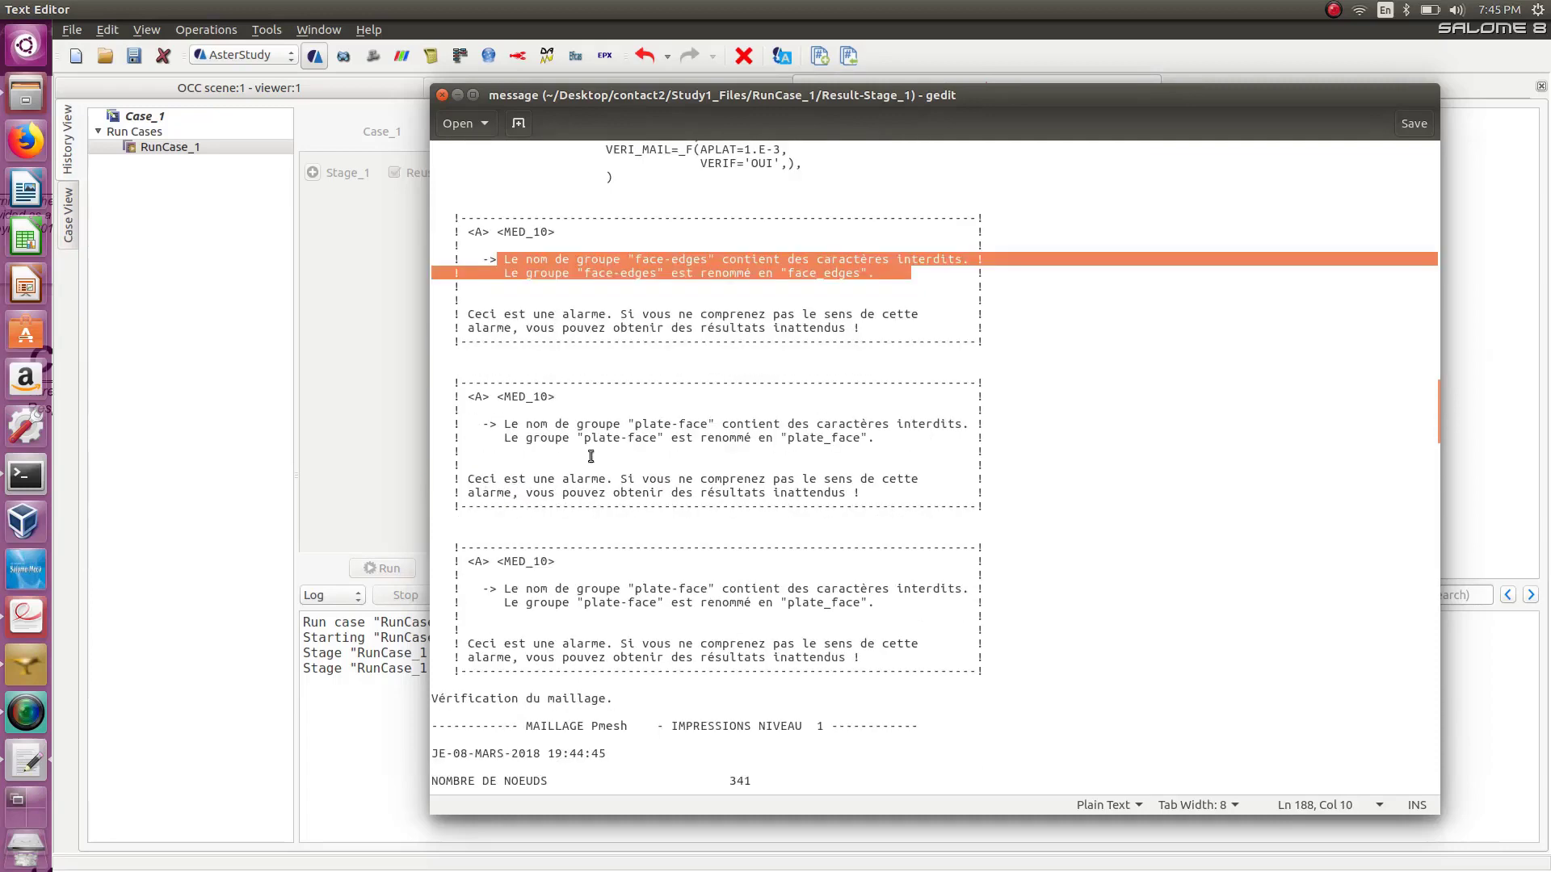
scroll(617, 449, "down", 3)
scroll(616, 444, "up", 8)
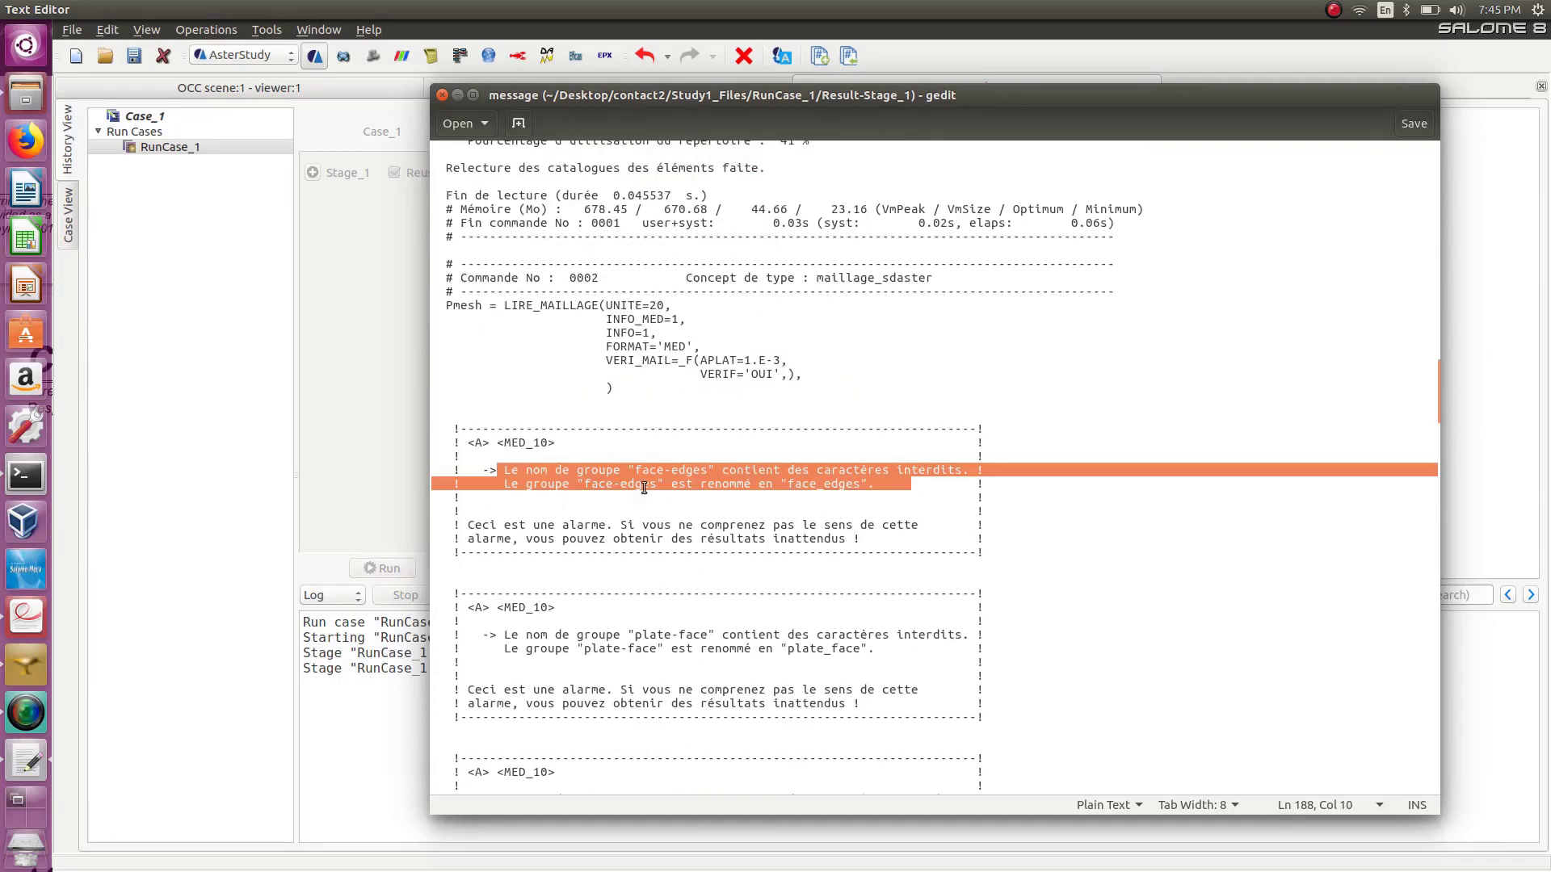
left_click(830, 479)
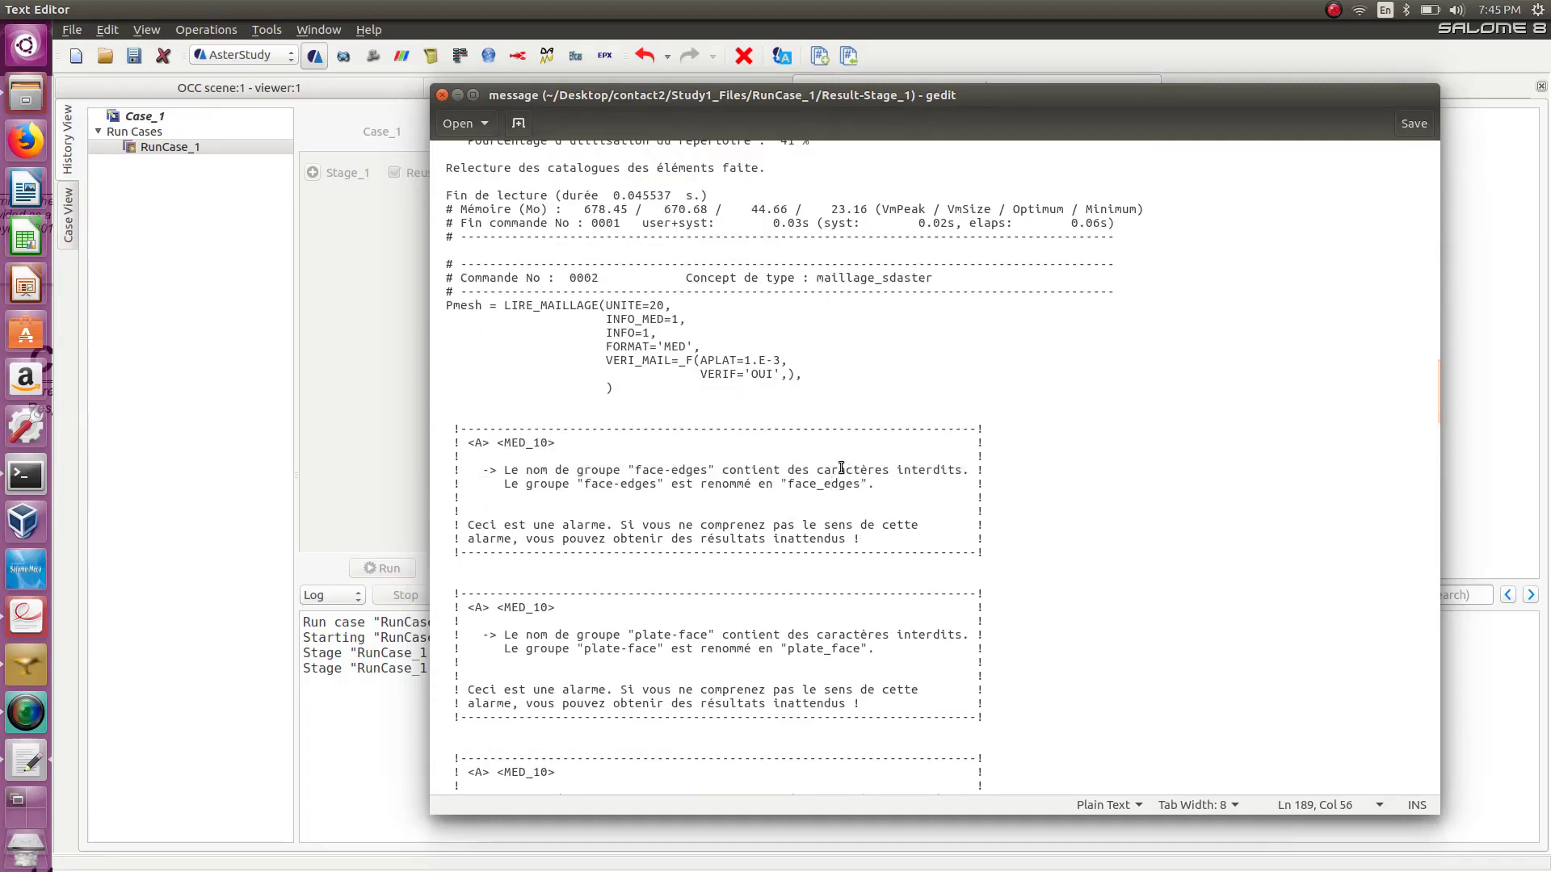
left_click_drag(669, 635, 683, 637)
left_click(440, 93)
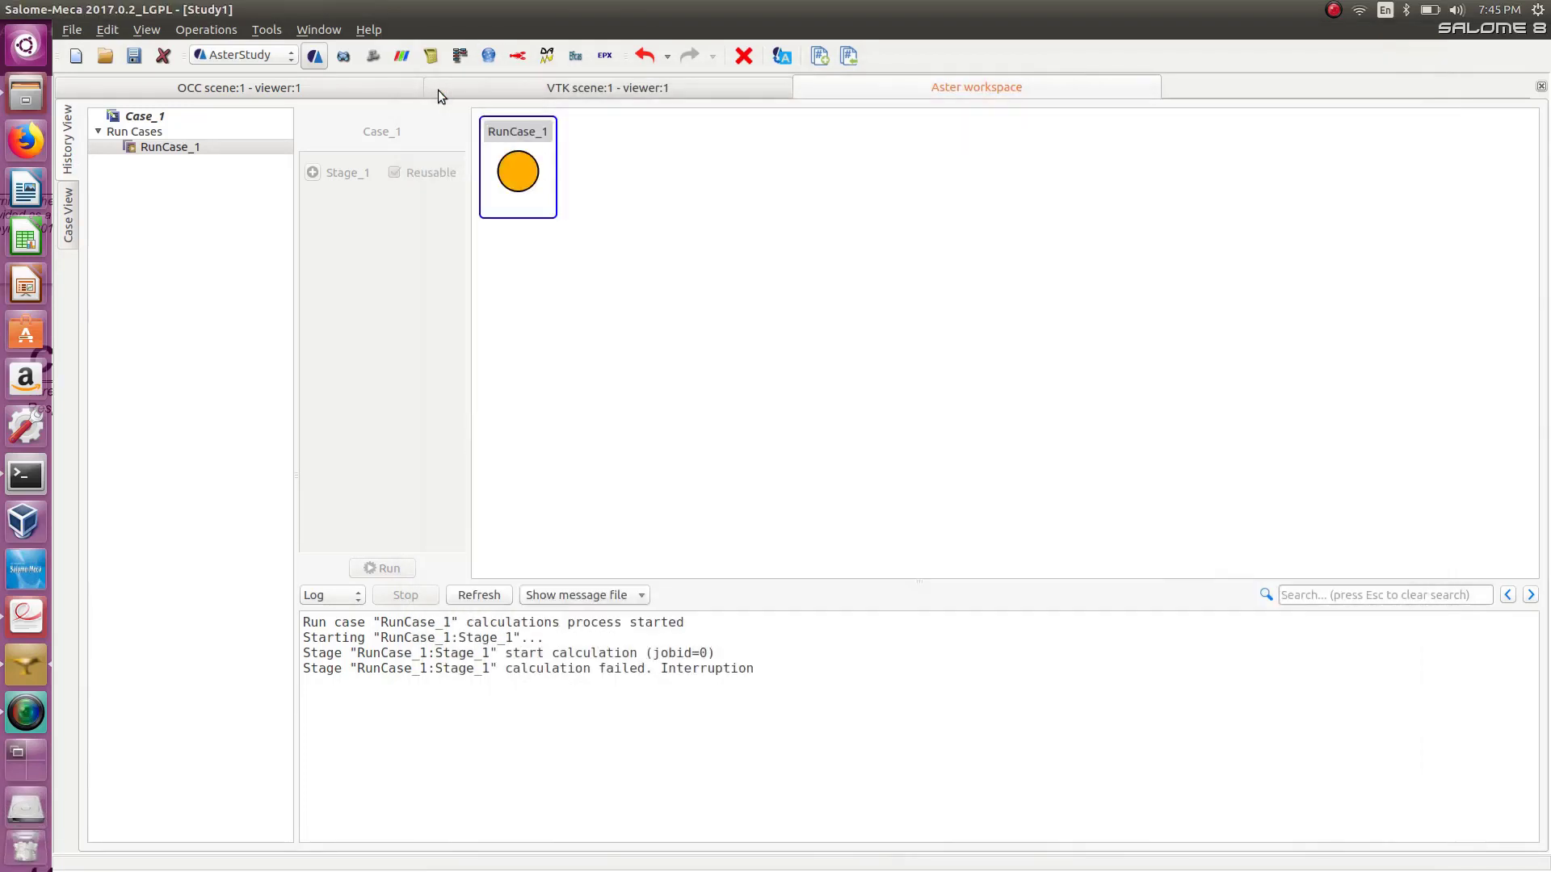
Switch to the Mesh module and expand platemesh and boxmesh down to their individual node, edge, face and volume groups.
left_click(68, 235)
left_click(255, 56)
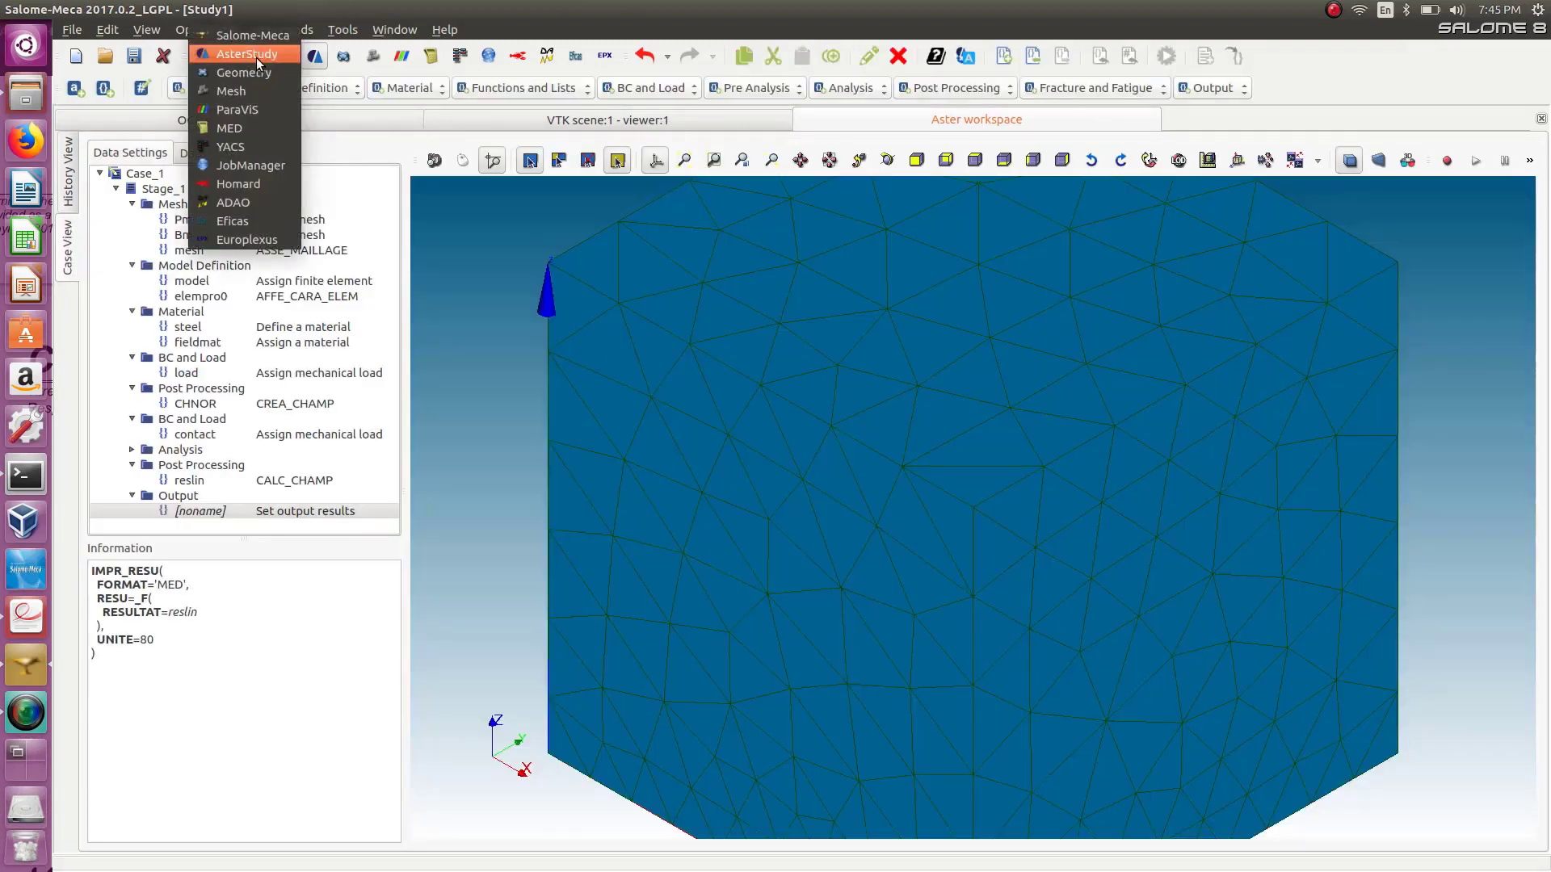
left_click(245, 83)
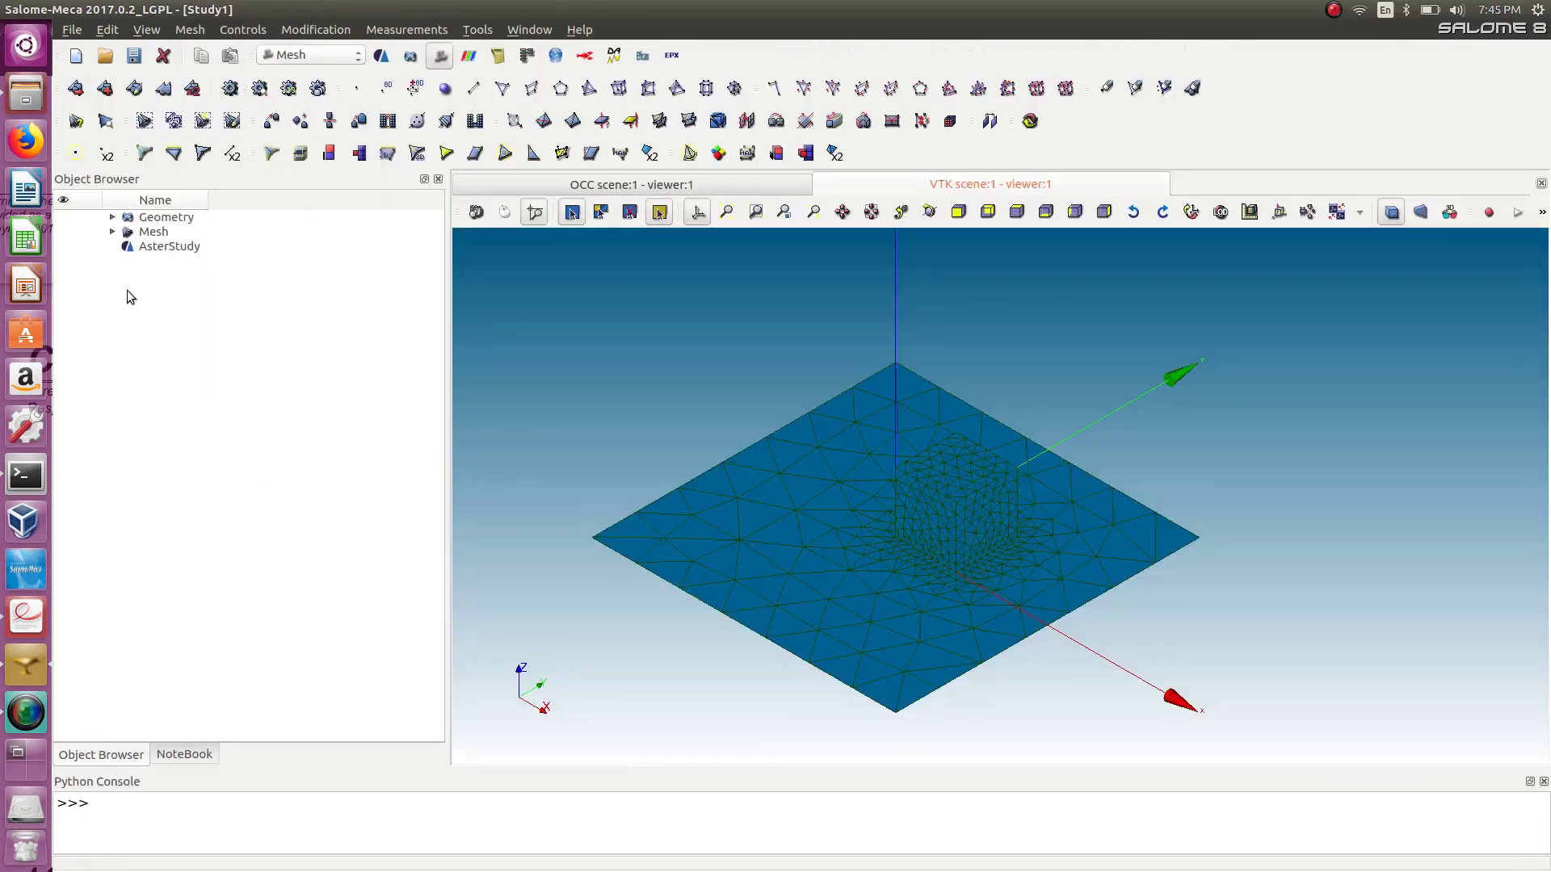
left_click(112, 231)
left_click(112, 217)
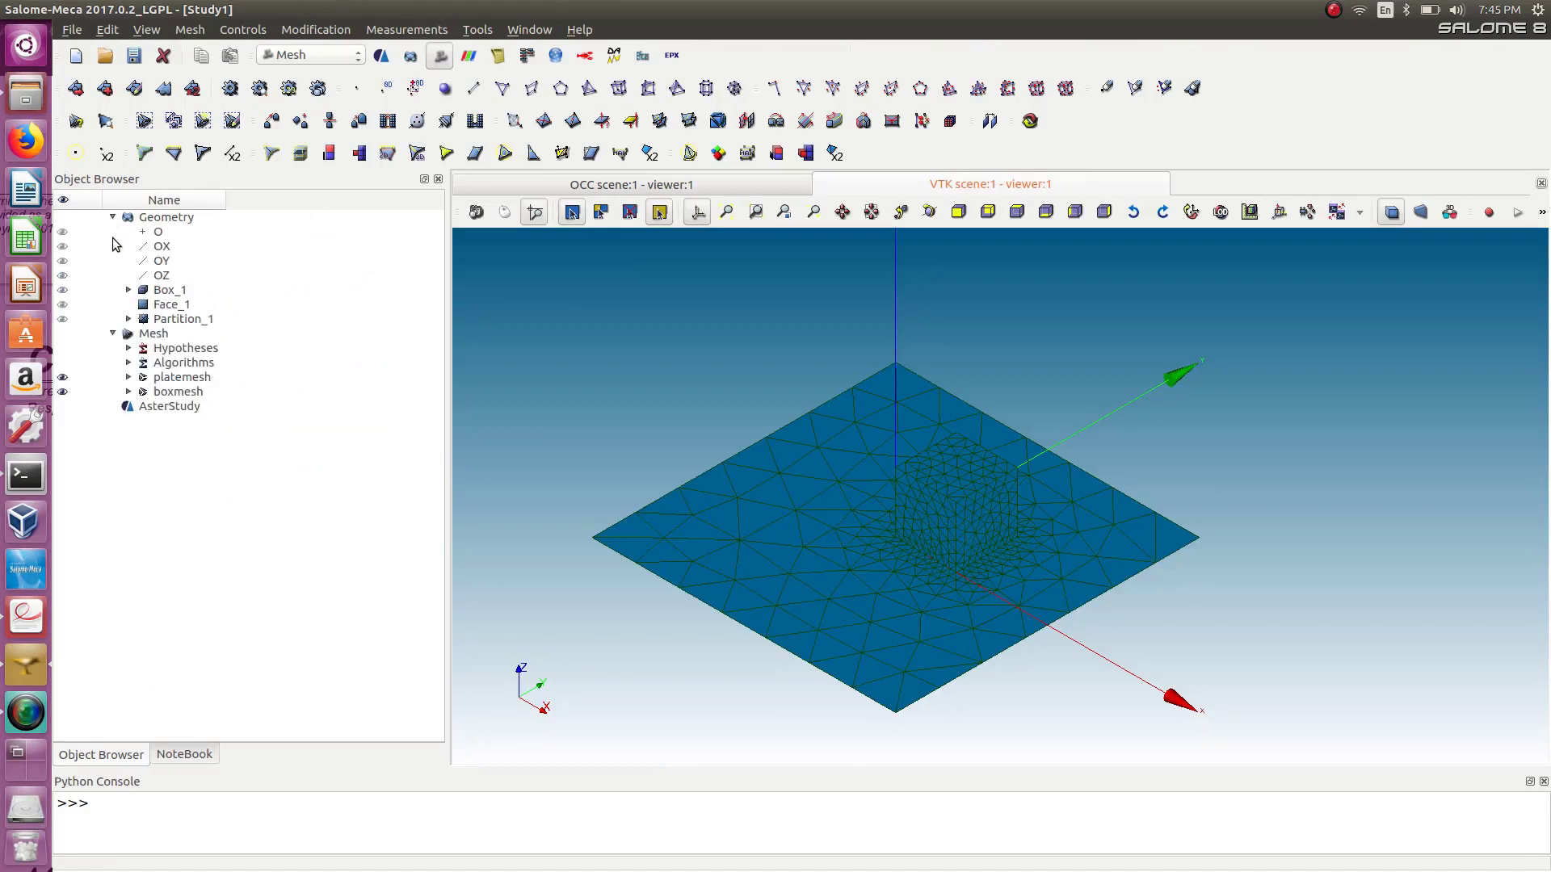
left_click(129, 392)
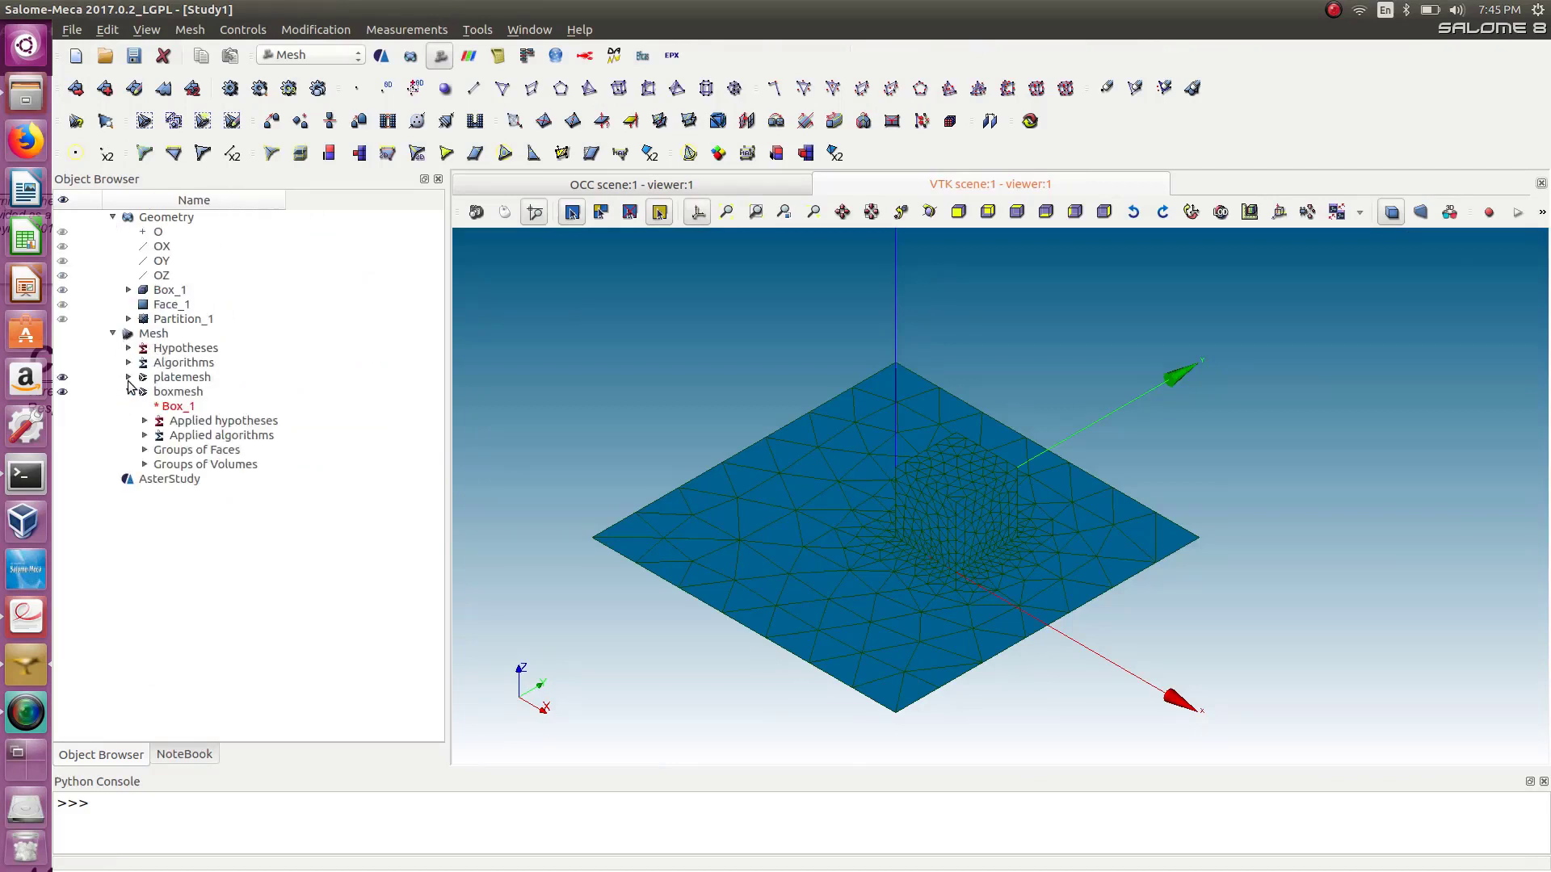
left_click(128, 377)
left_click(128, 363)
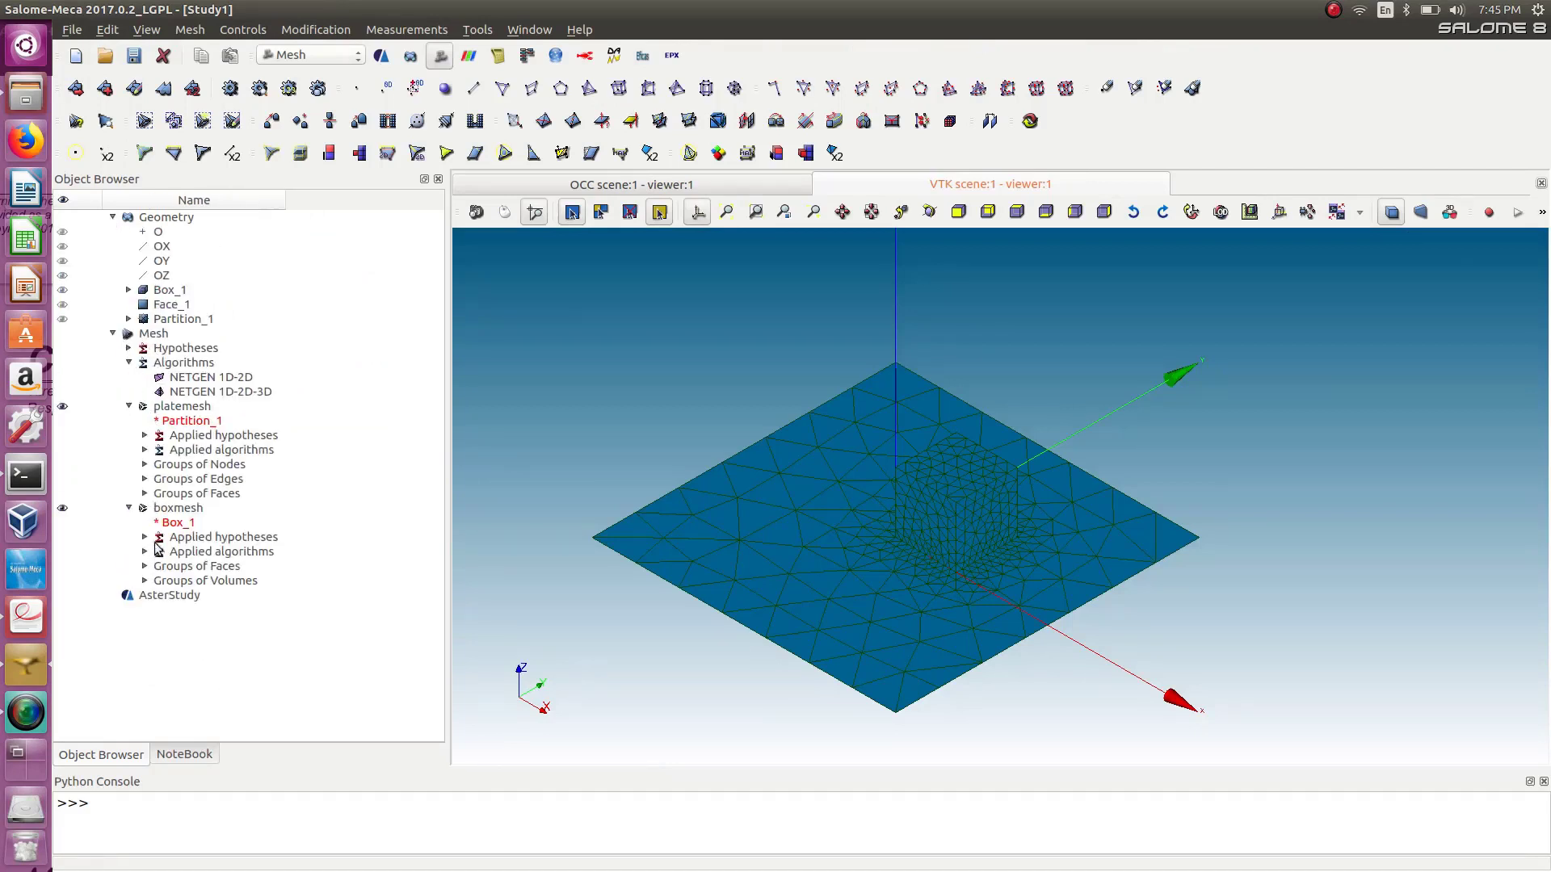
left_click(145, 493)
left_click(144, 479)
left_click(144, 465)
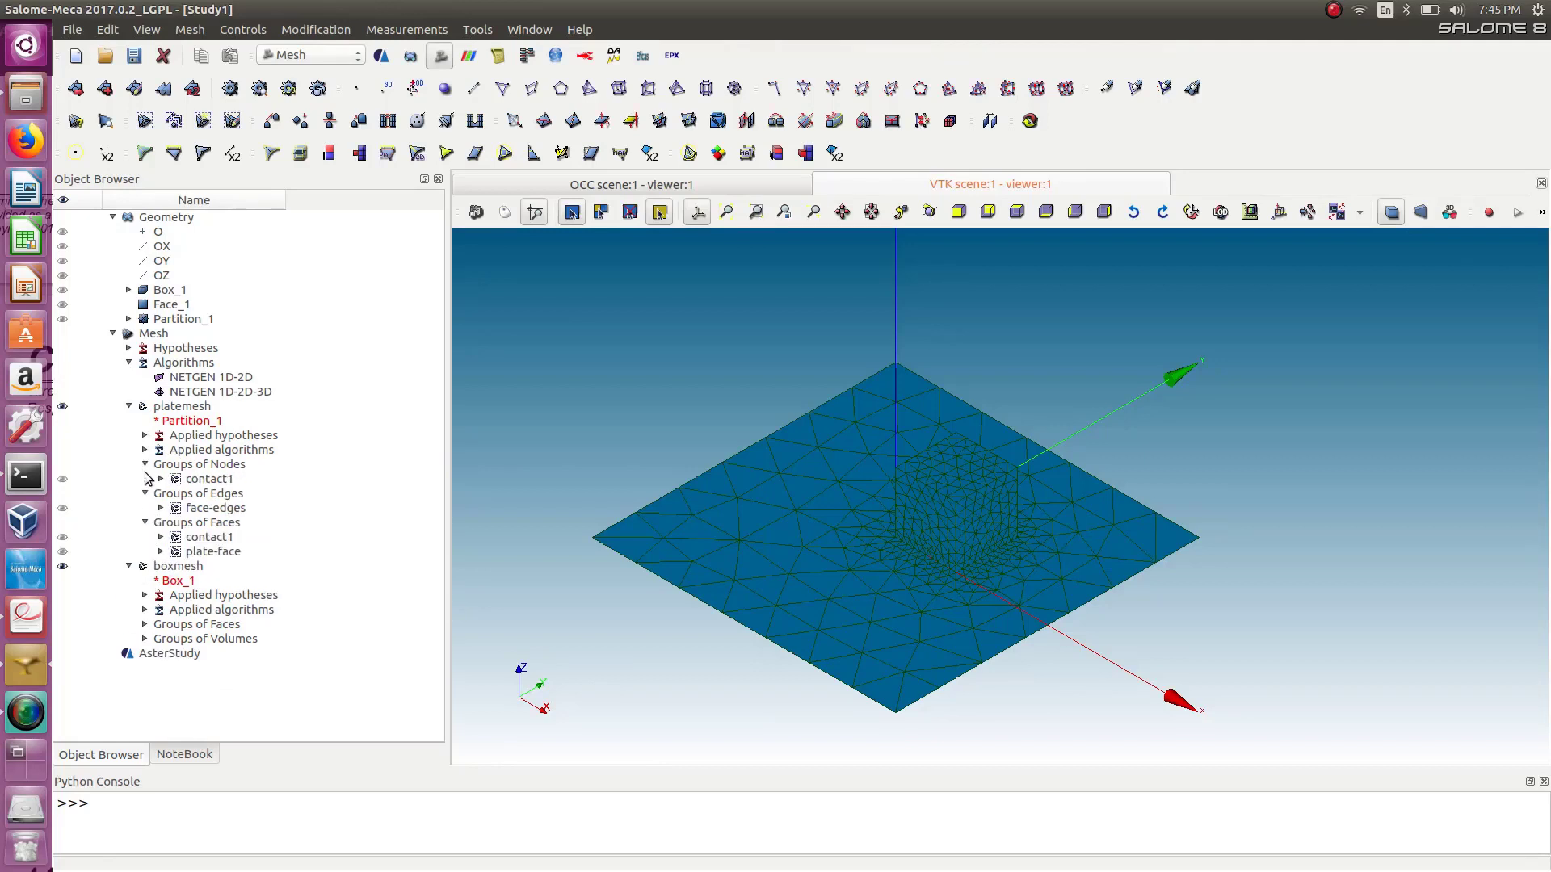
left_click(145, 639)
left_click(145, 624)
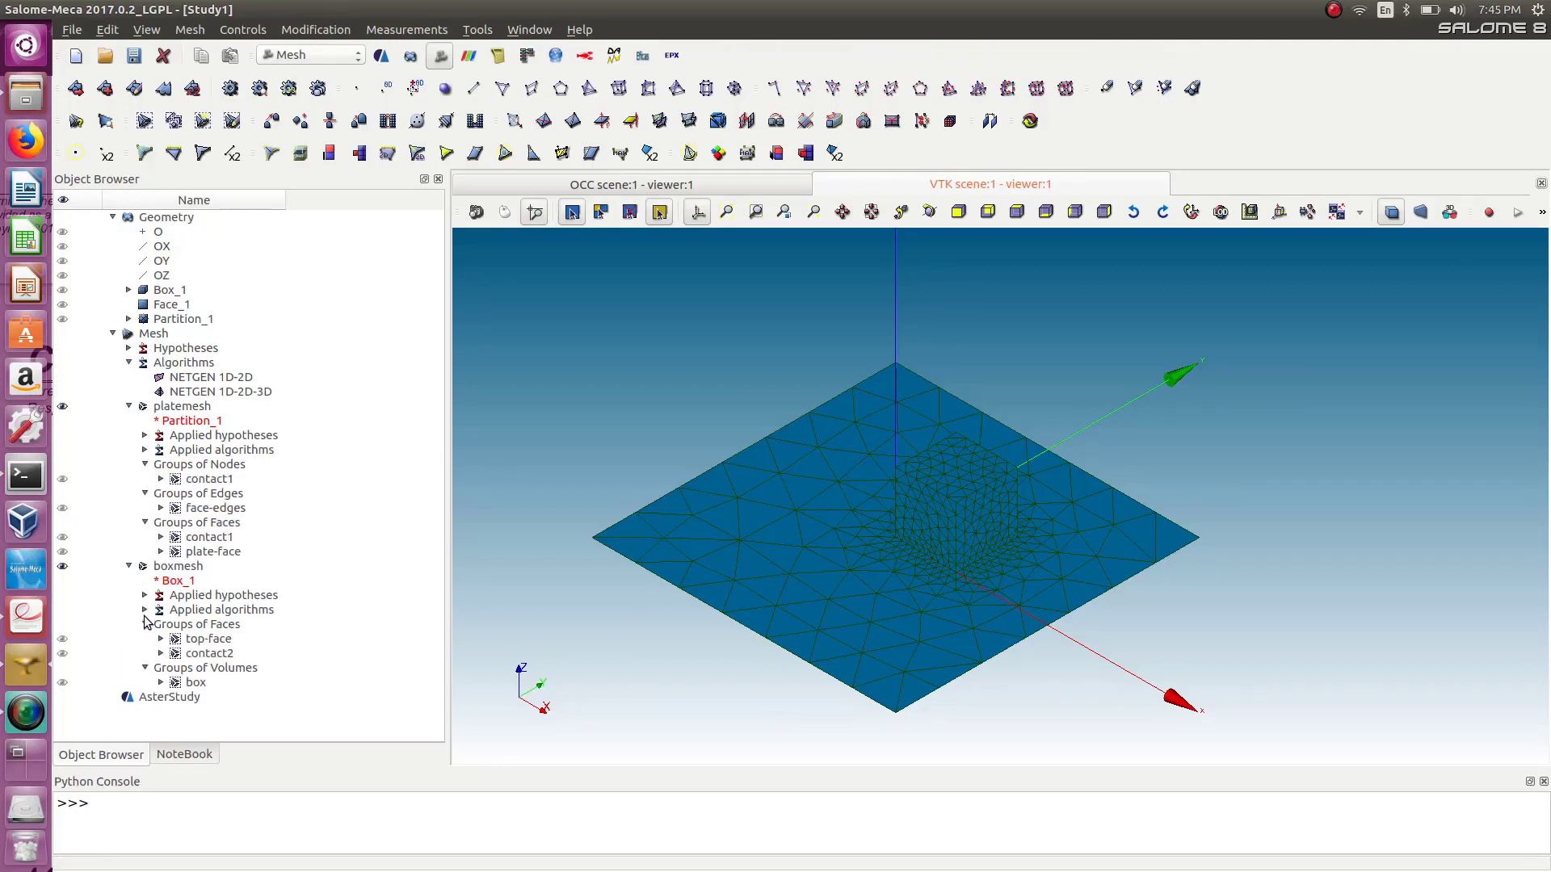
left_click(145, 610)
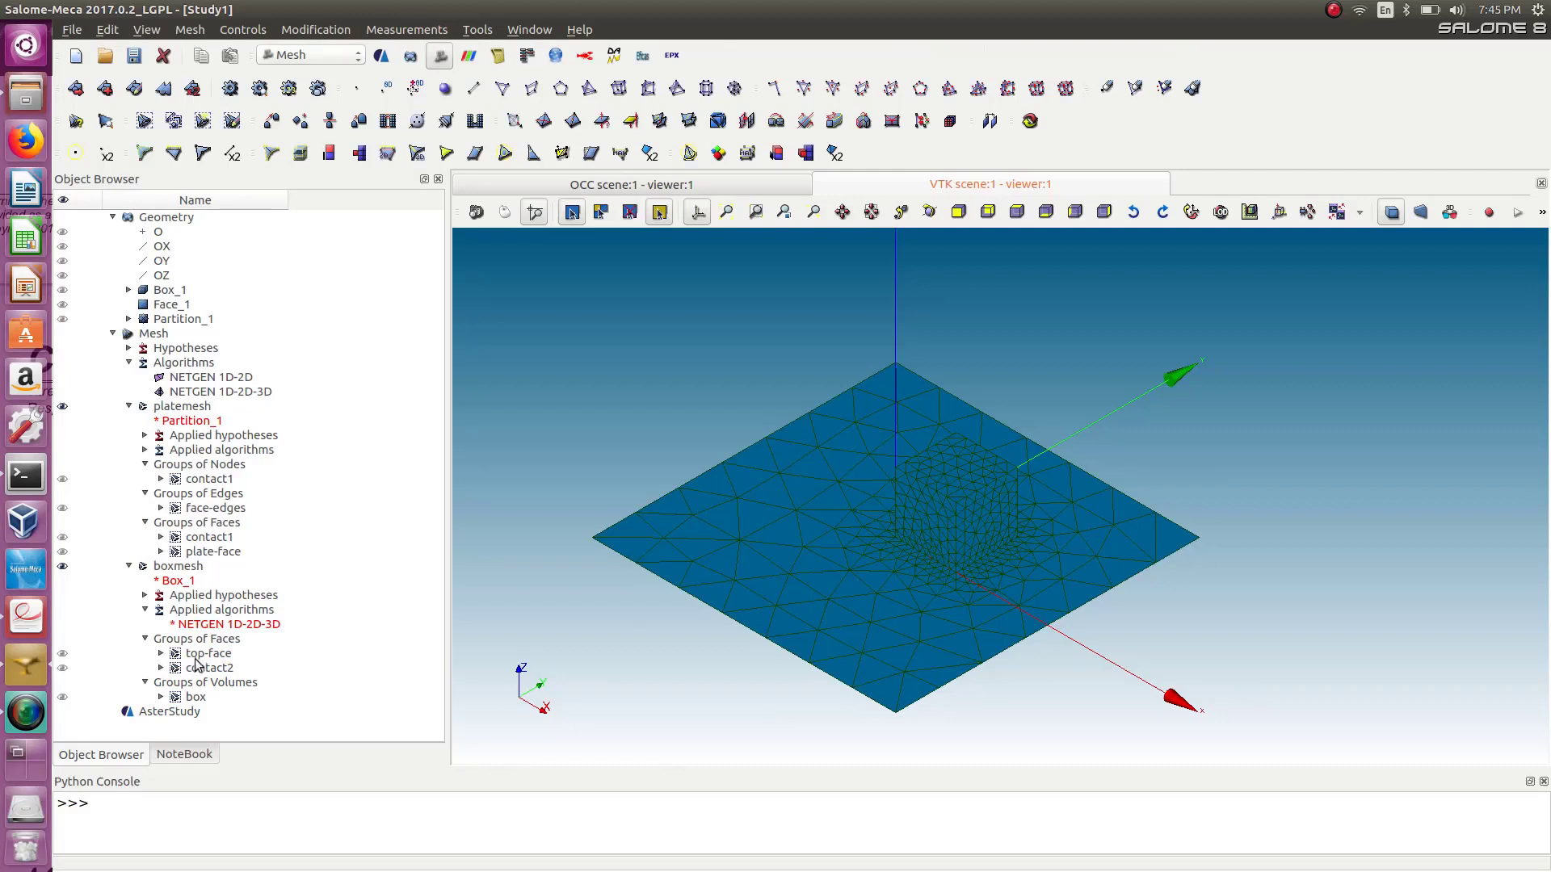
Rename the edge group face-edges of platemesh as faceedges.
right_click(217, 511)
left_click(254, 523)
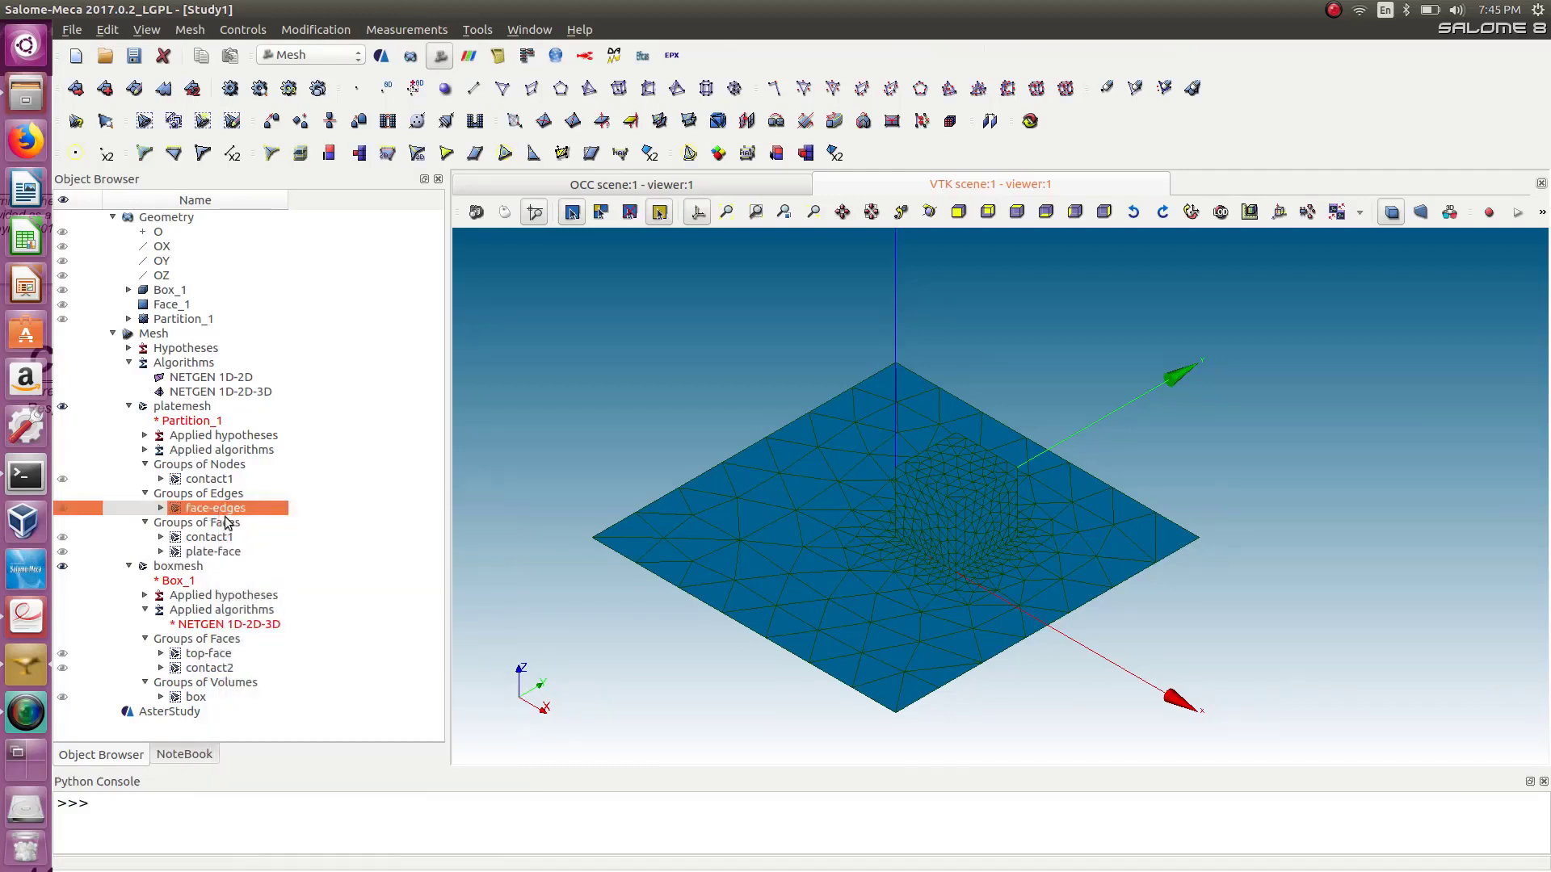
left_click(213, 510)
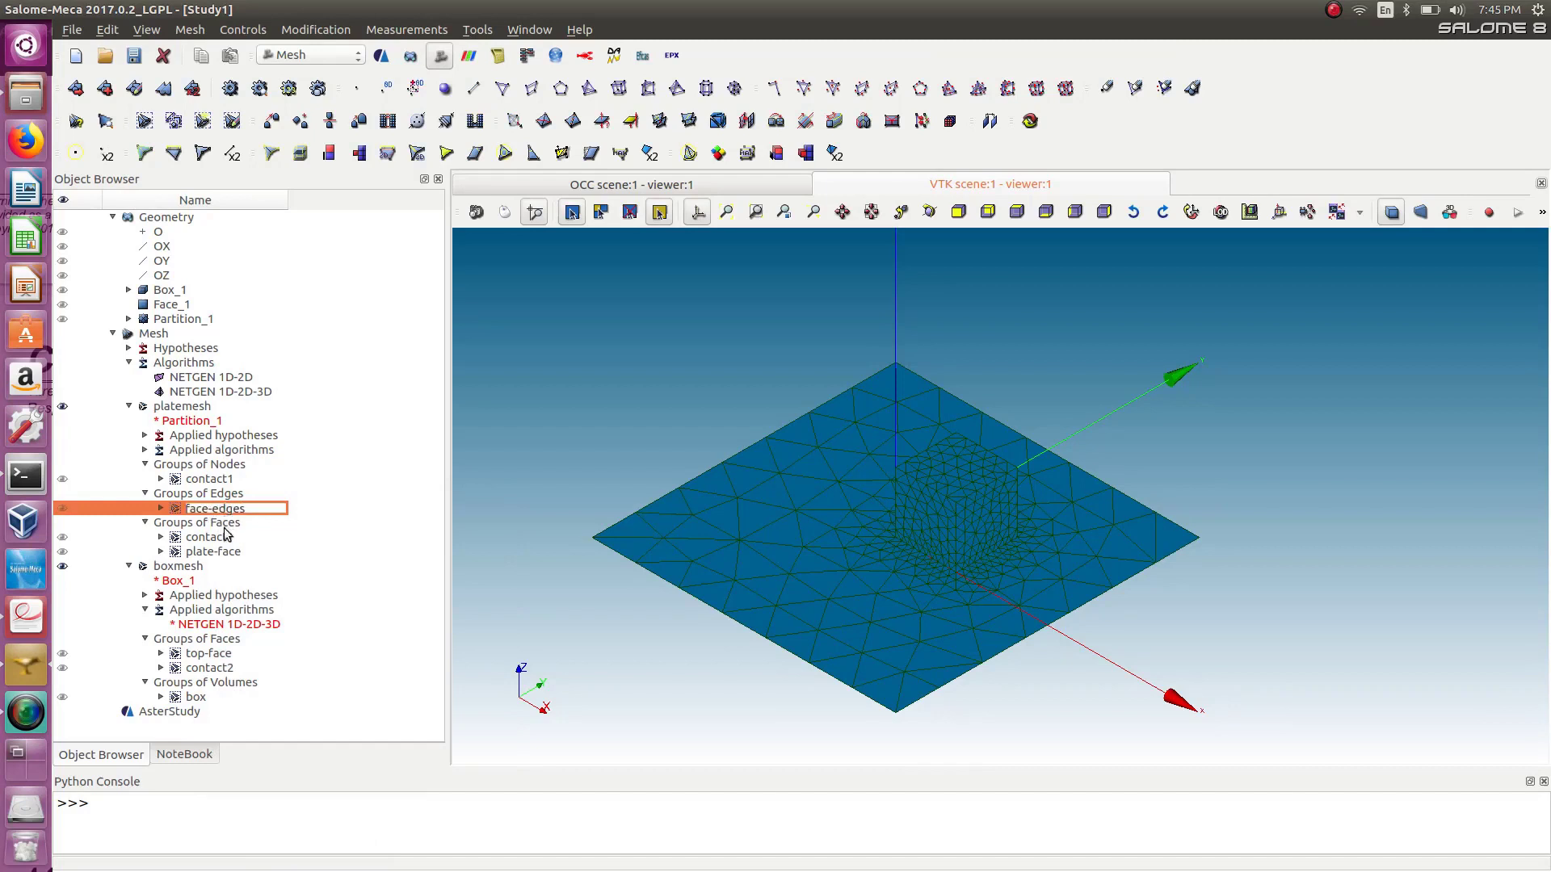
key("BackSpace")
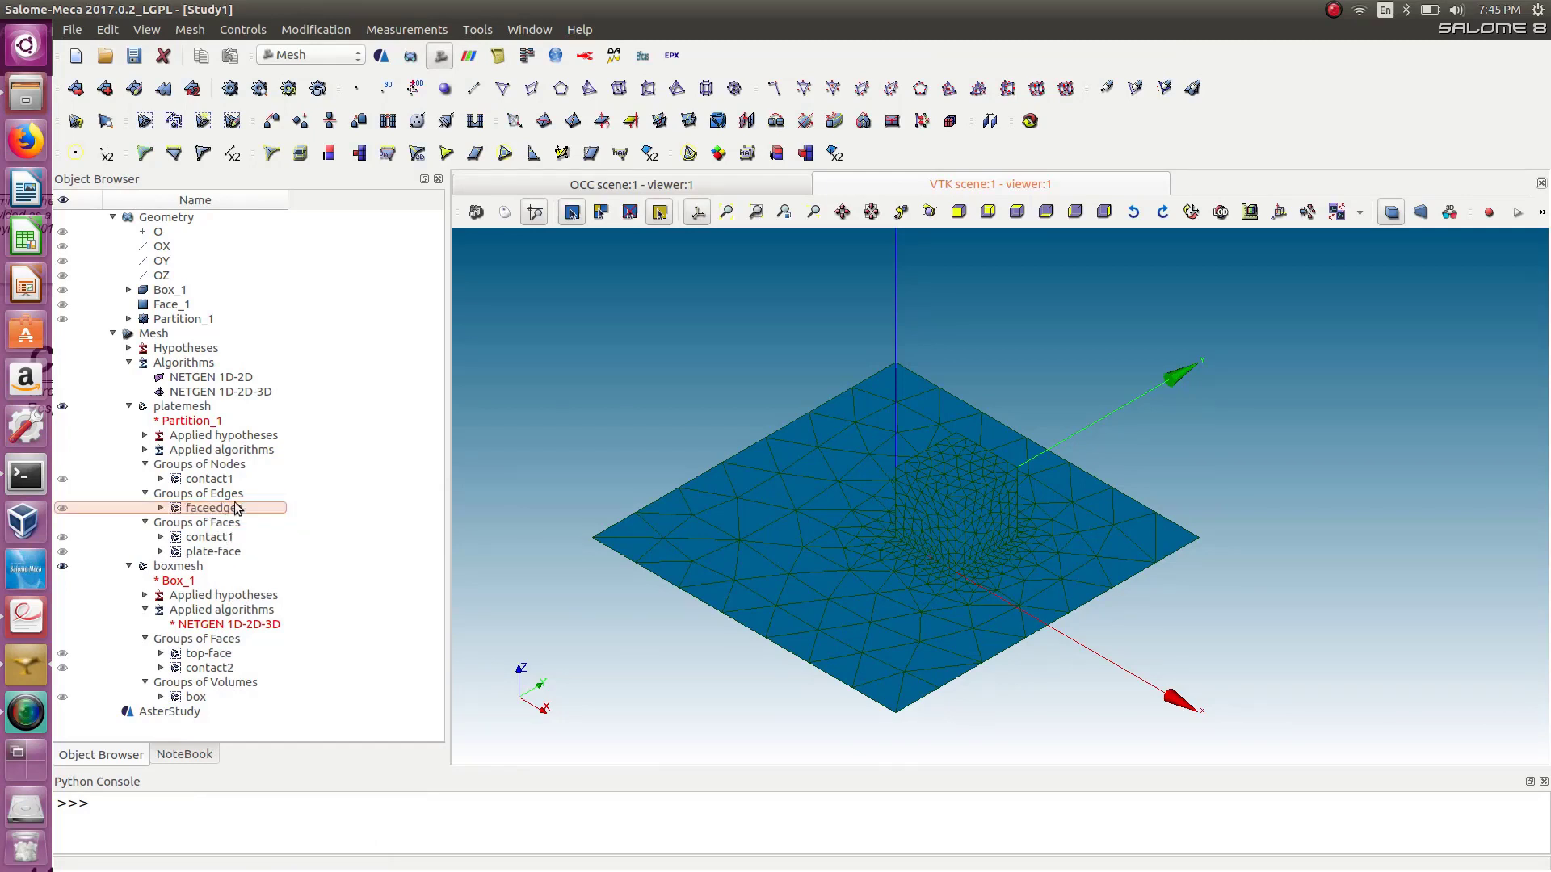
Rename the face group plate-face of platemesh as plateface.
left_click(221, 553)
left_click(215, 553)
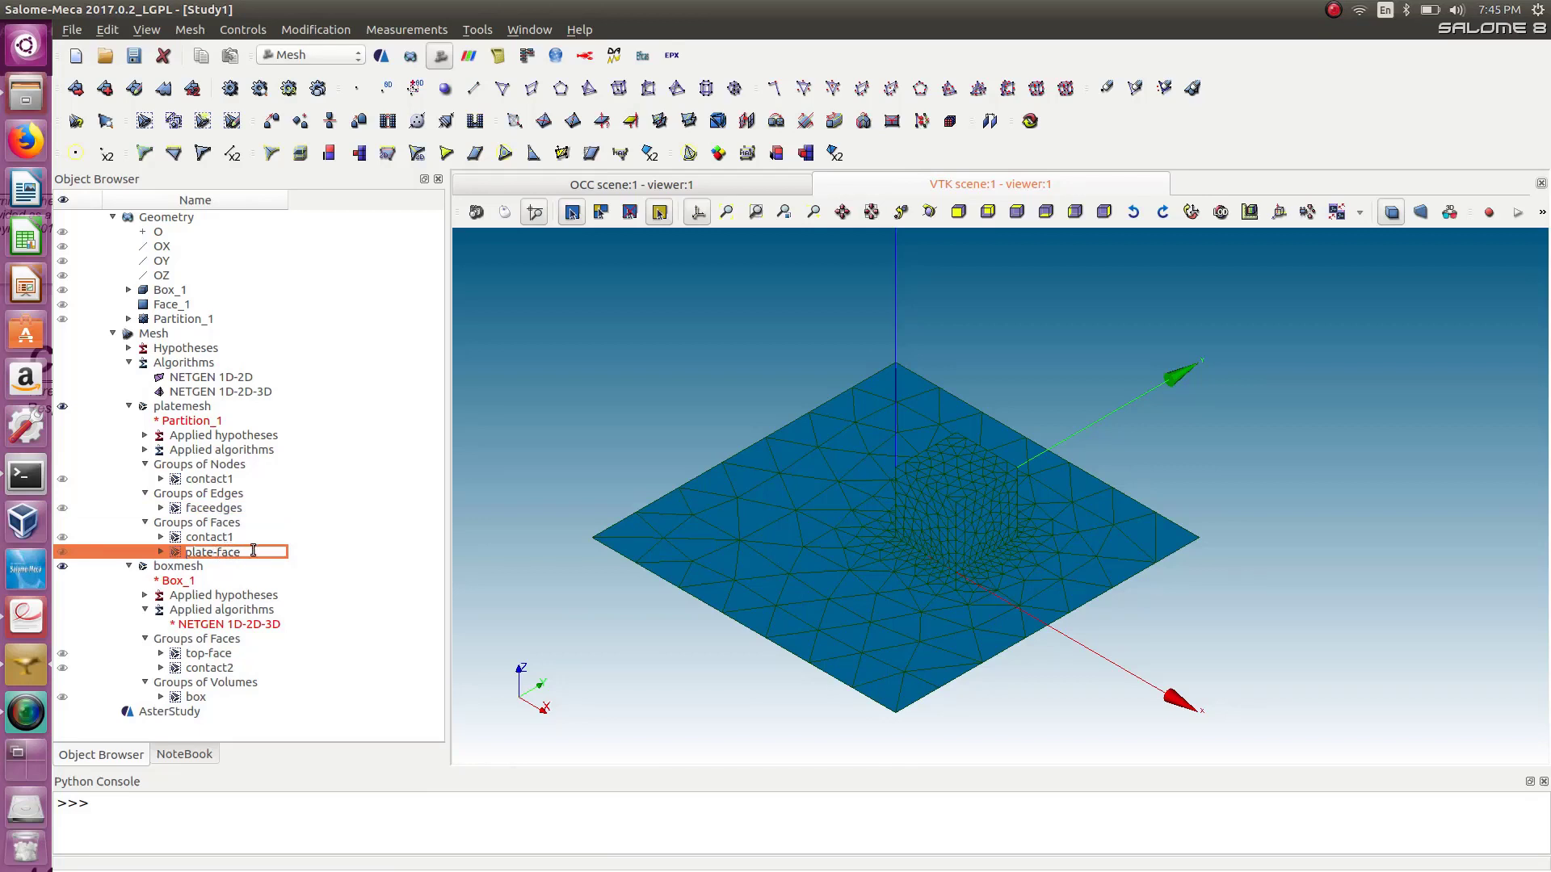
left_click(281, 570)
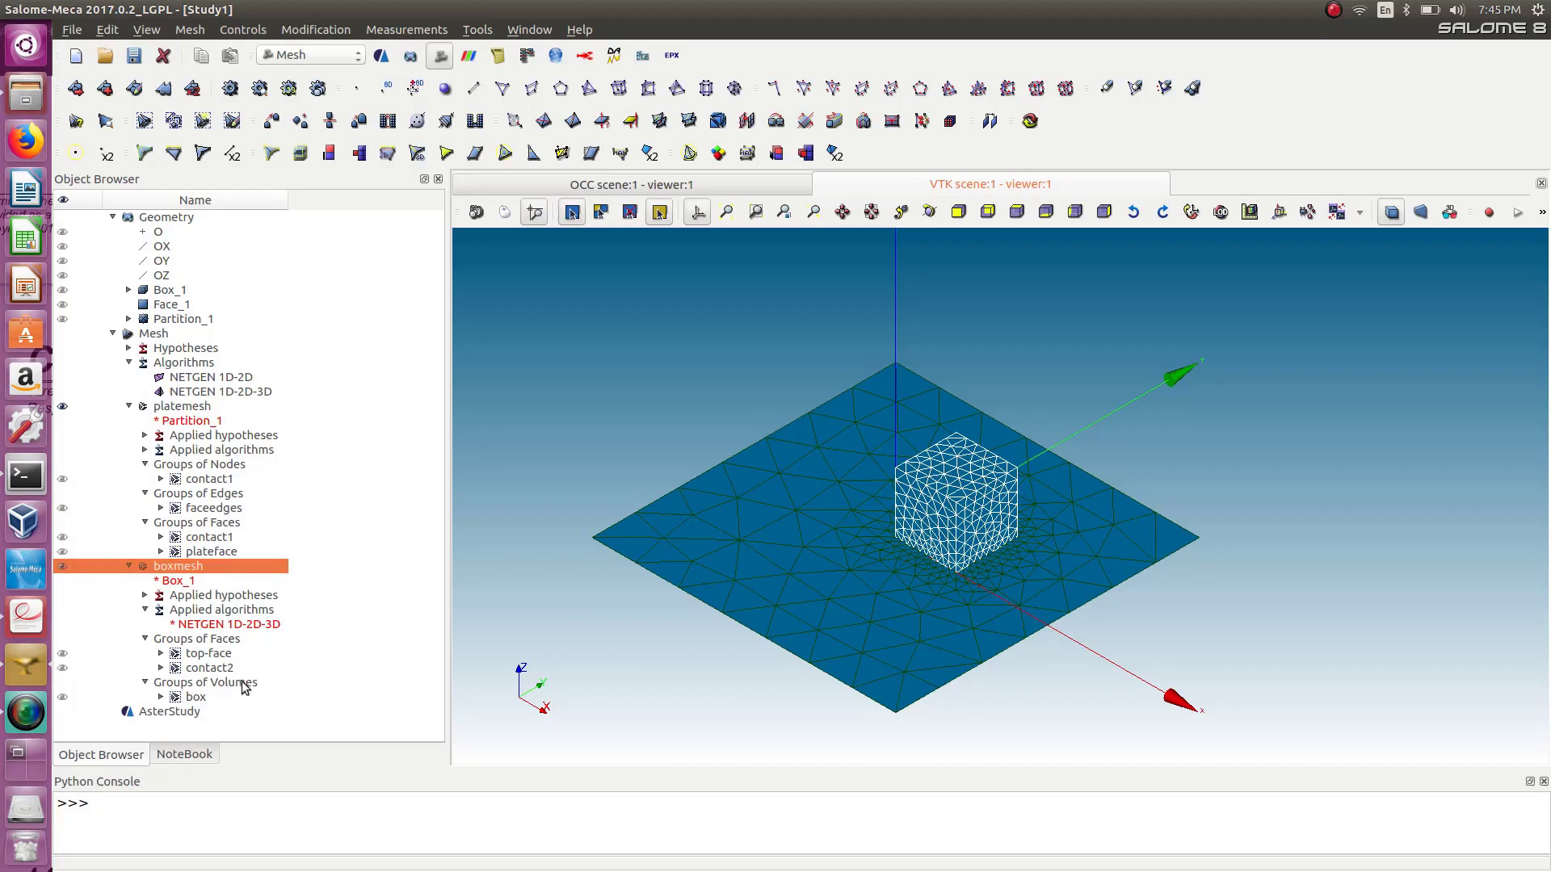
Rename the face group top-face of boxmesh as topface.
left_click(222, 656)
left_click(221, 656)
left_click(209, 657)
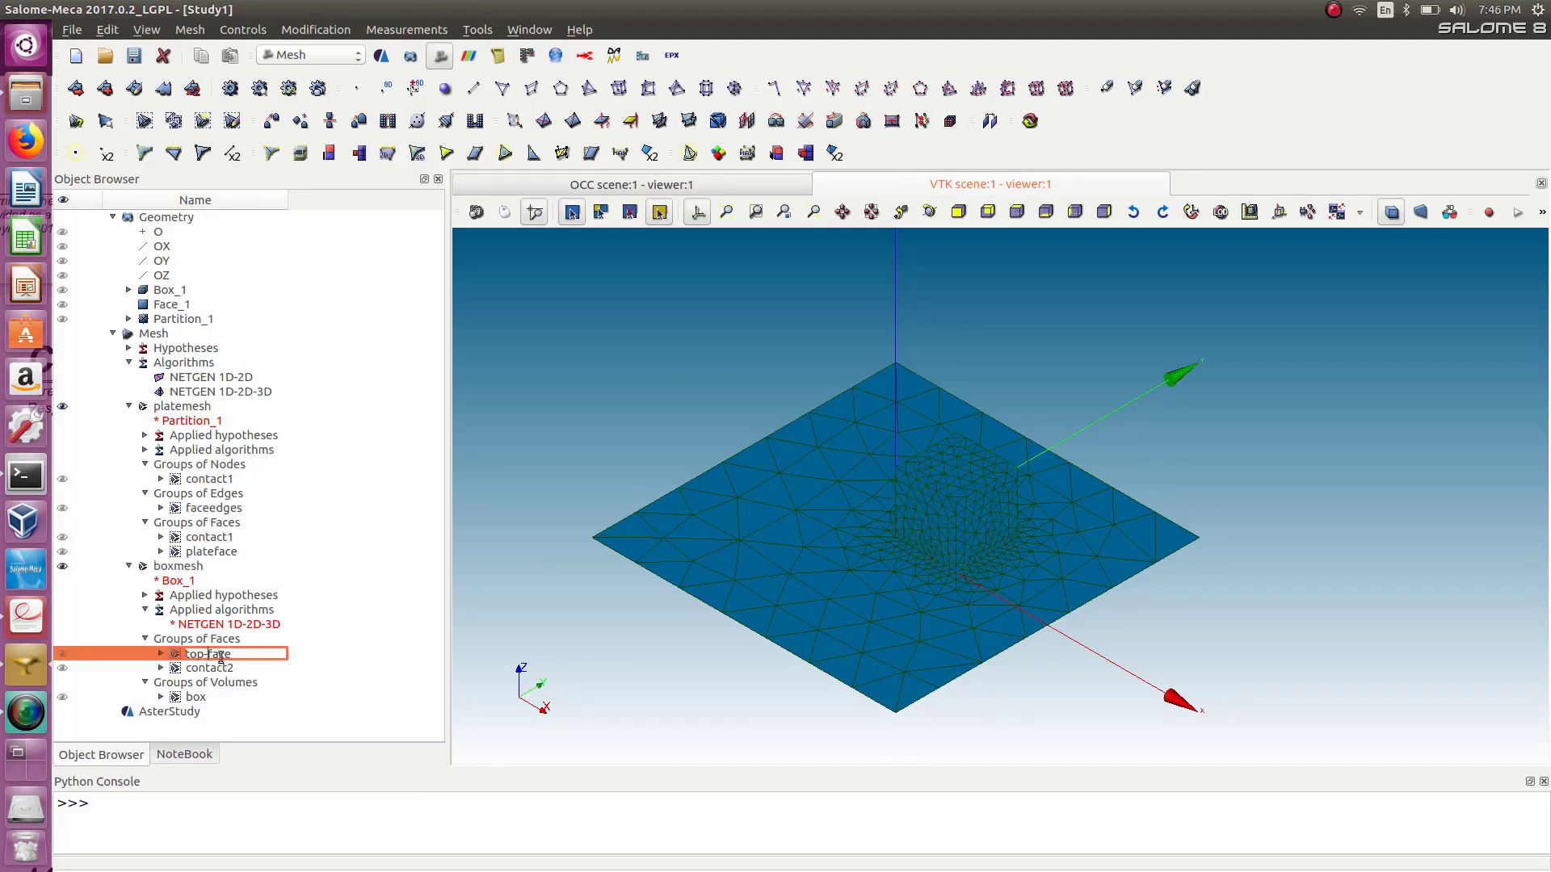
key("BackSpace")
key("Return")
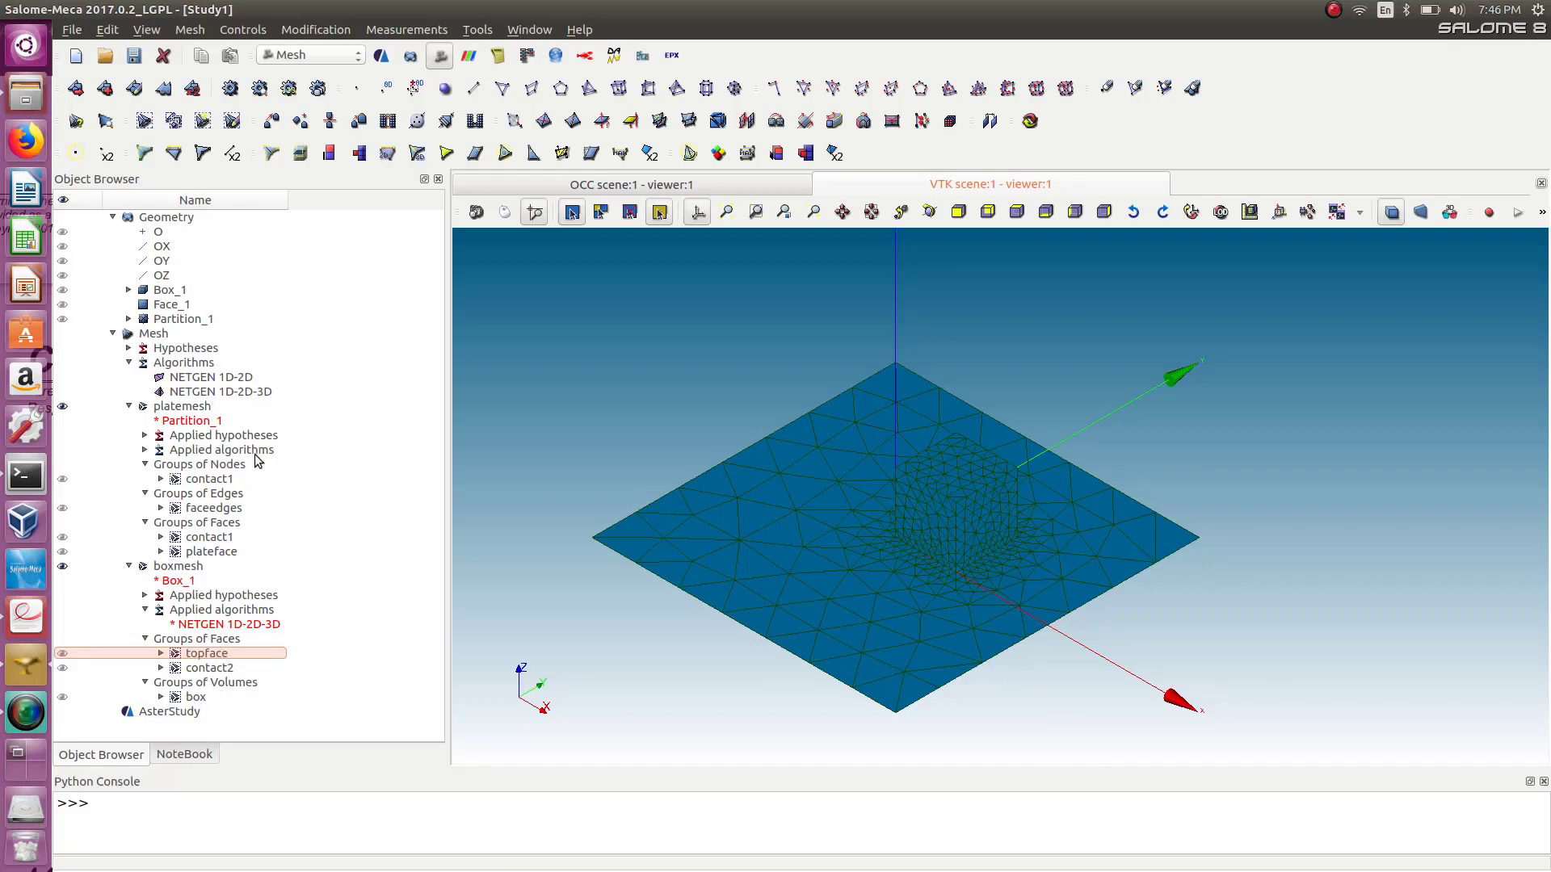
Return to the AsterStudy module and check the Pmesh, Bmesh and ASSE_MAILLAGE mesh commands of Stage_1.
left_click(312, 55)
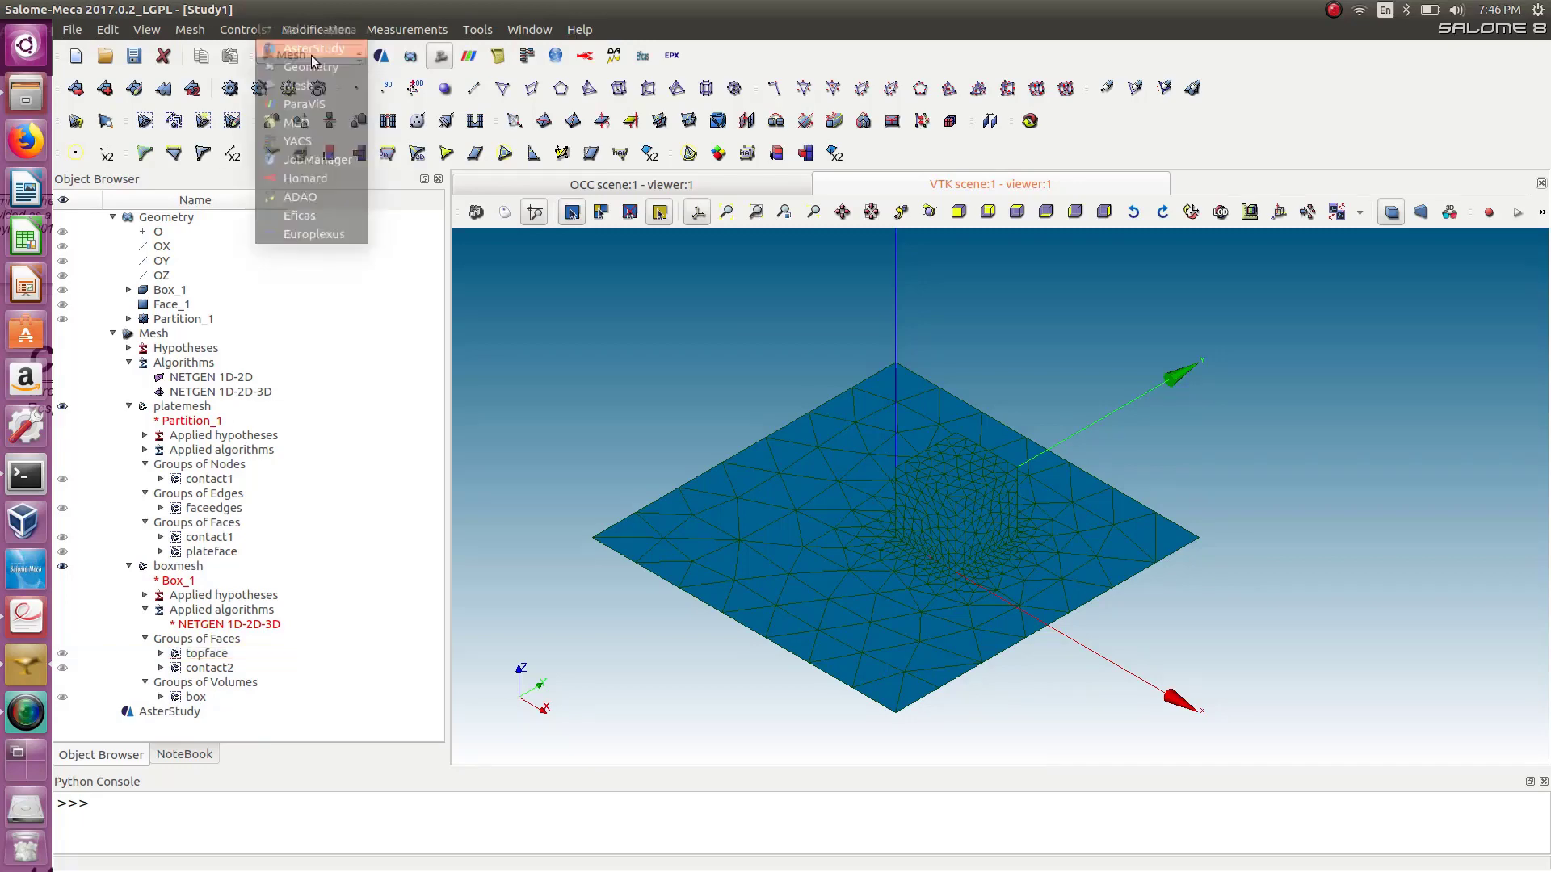
left_click(313, 48)
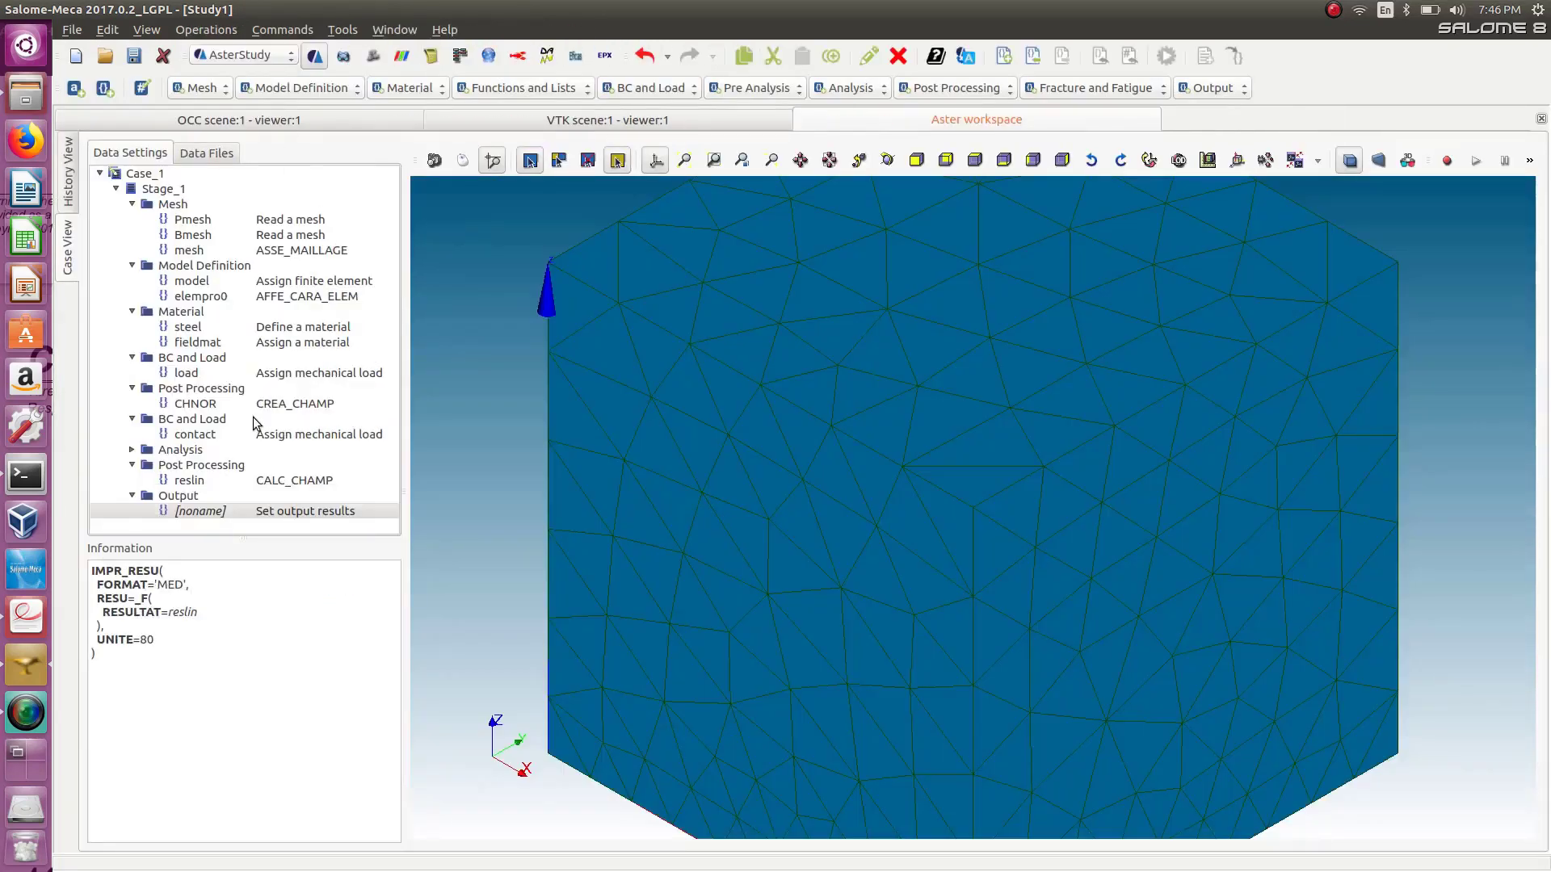
left_click(245, 219)
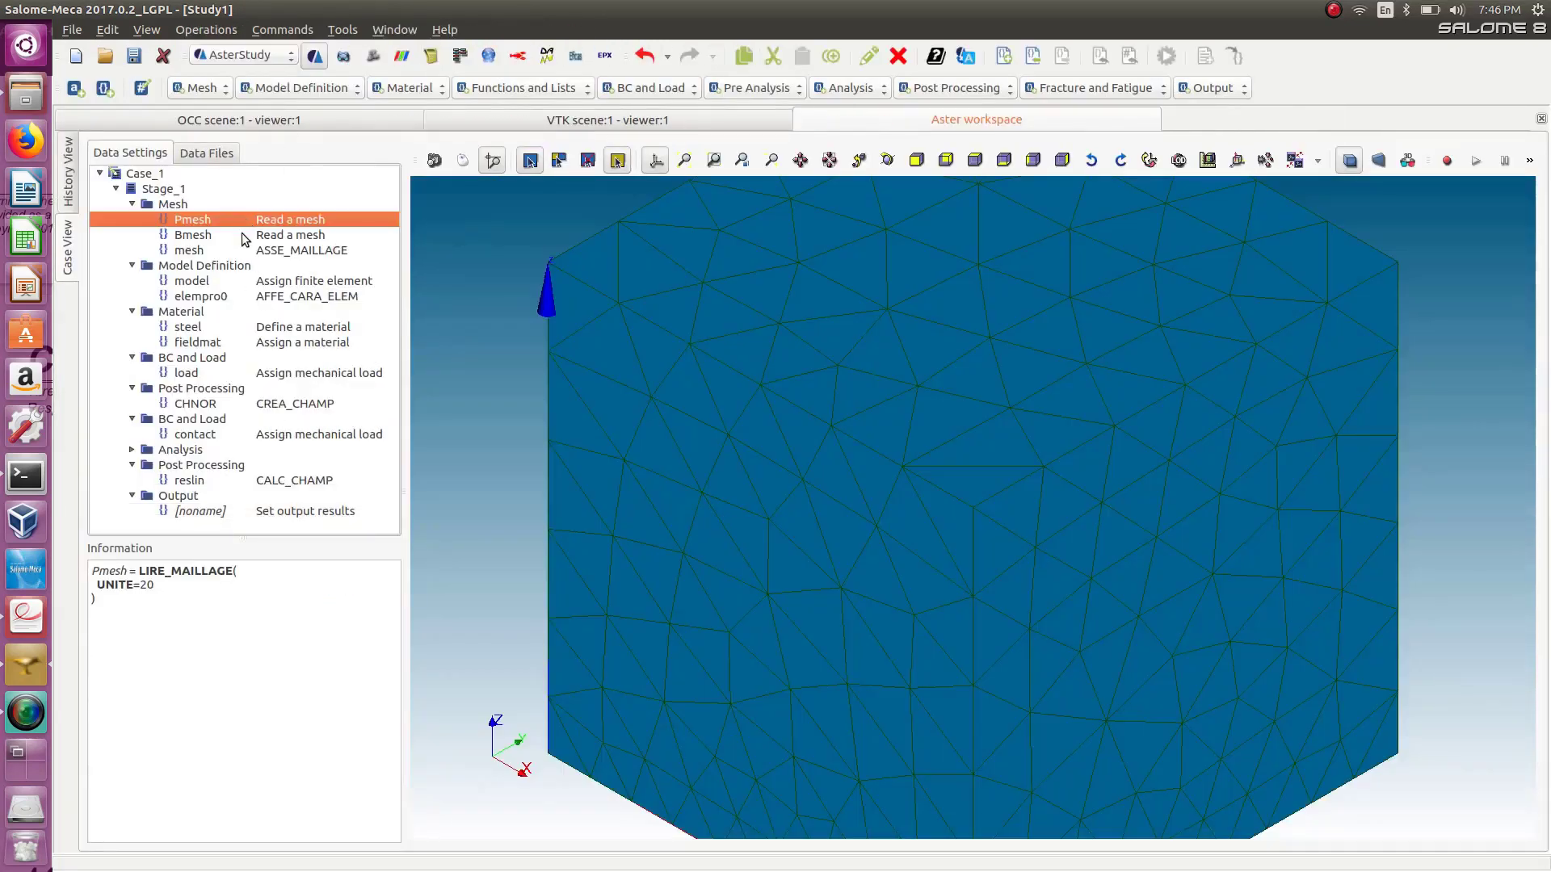
left_click(241, 233)
double_click(242, 251)
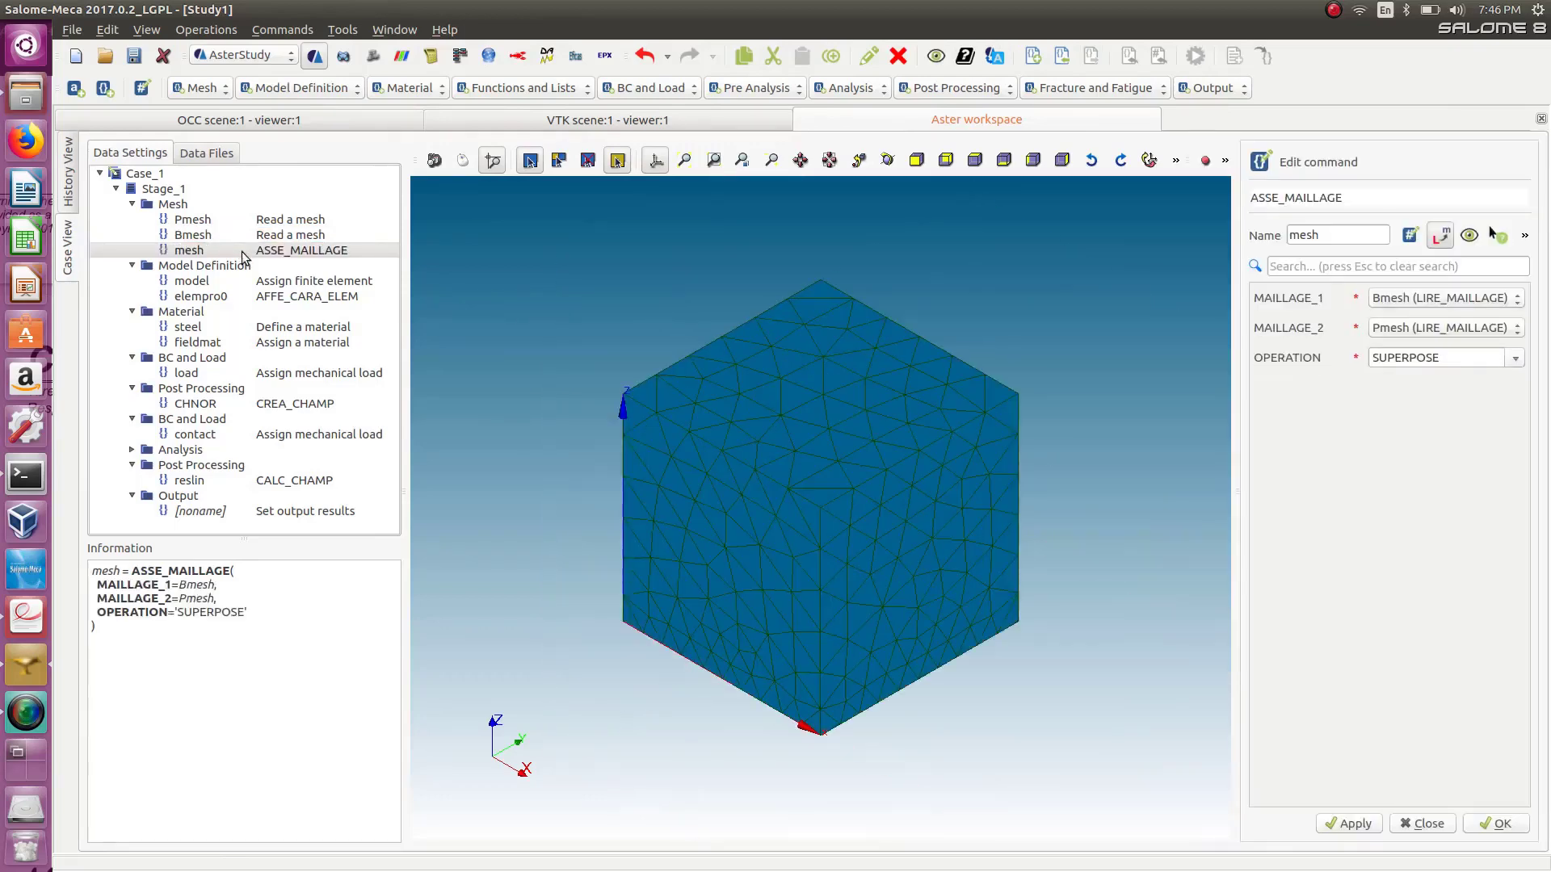
In the model command's second finite element assignment, replace the plate-face element group with plateface from Pmesh.
double_click(252, 282)
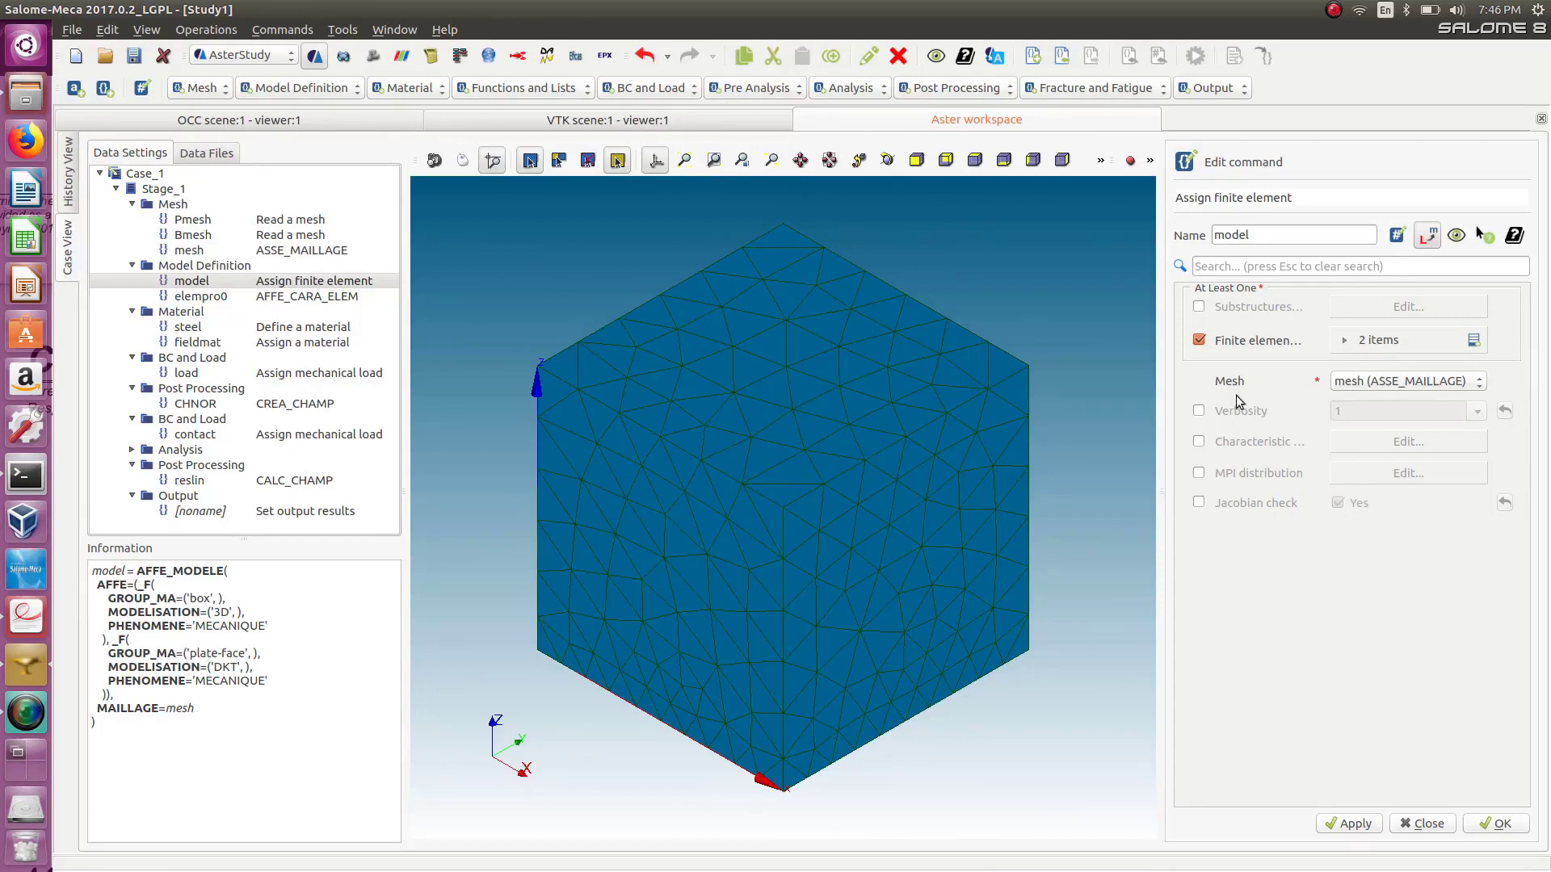
left_click(1344, 340)
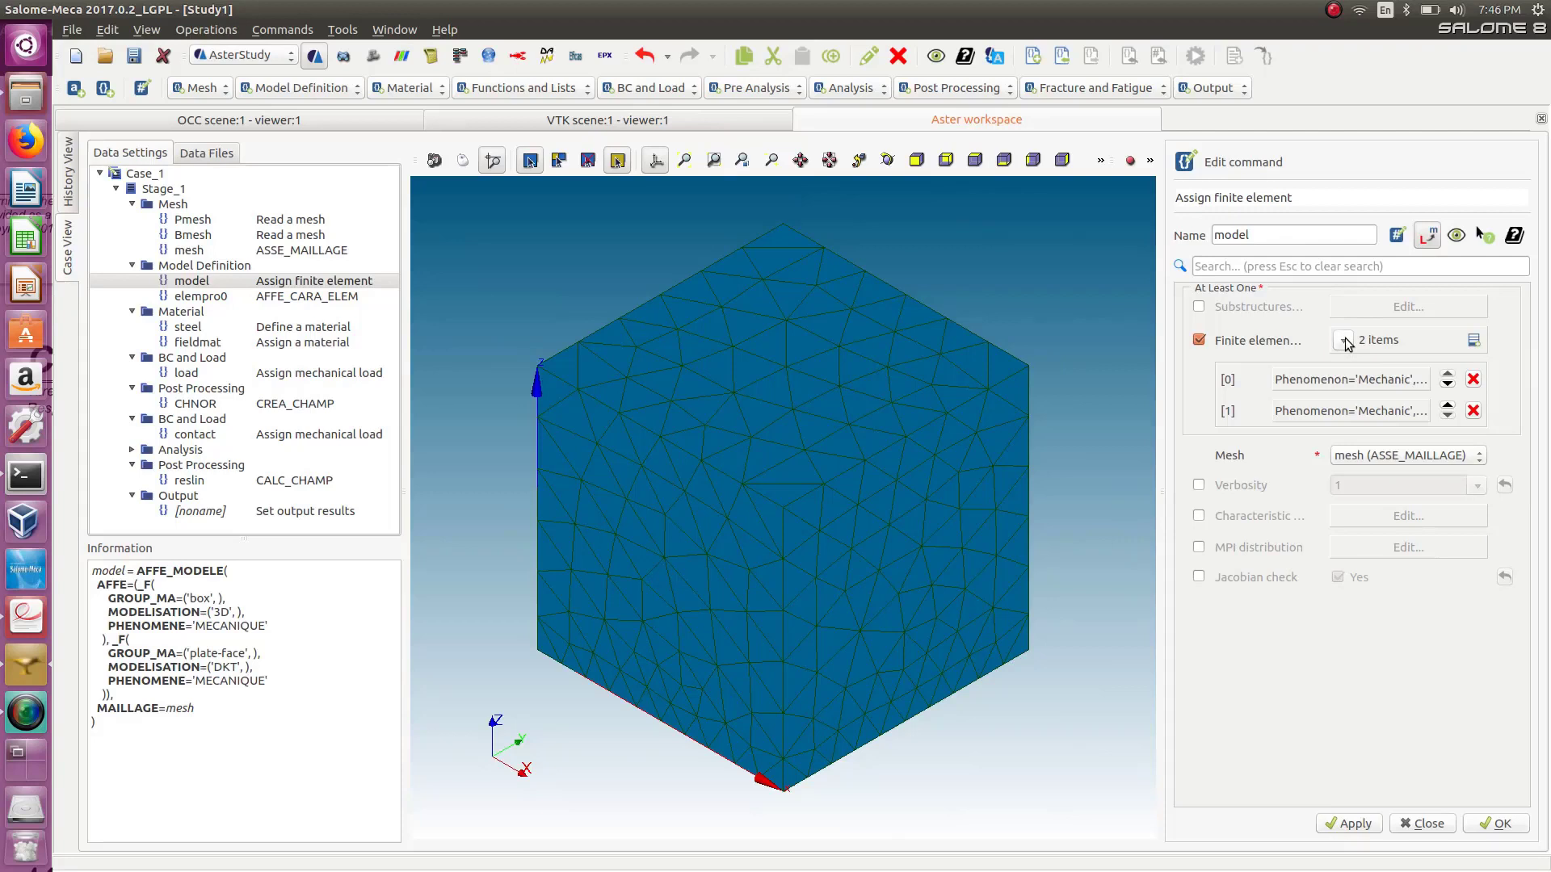
left_click(1330, 414)
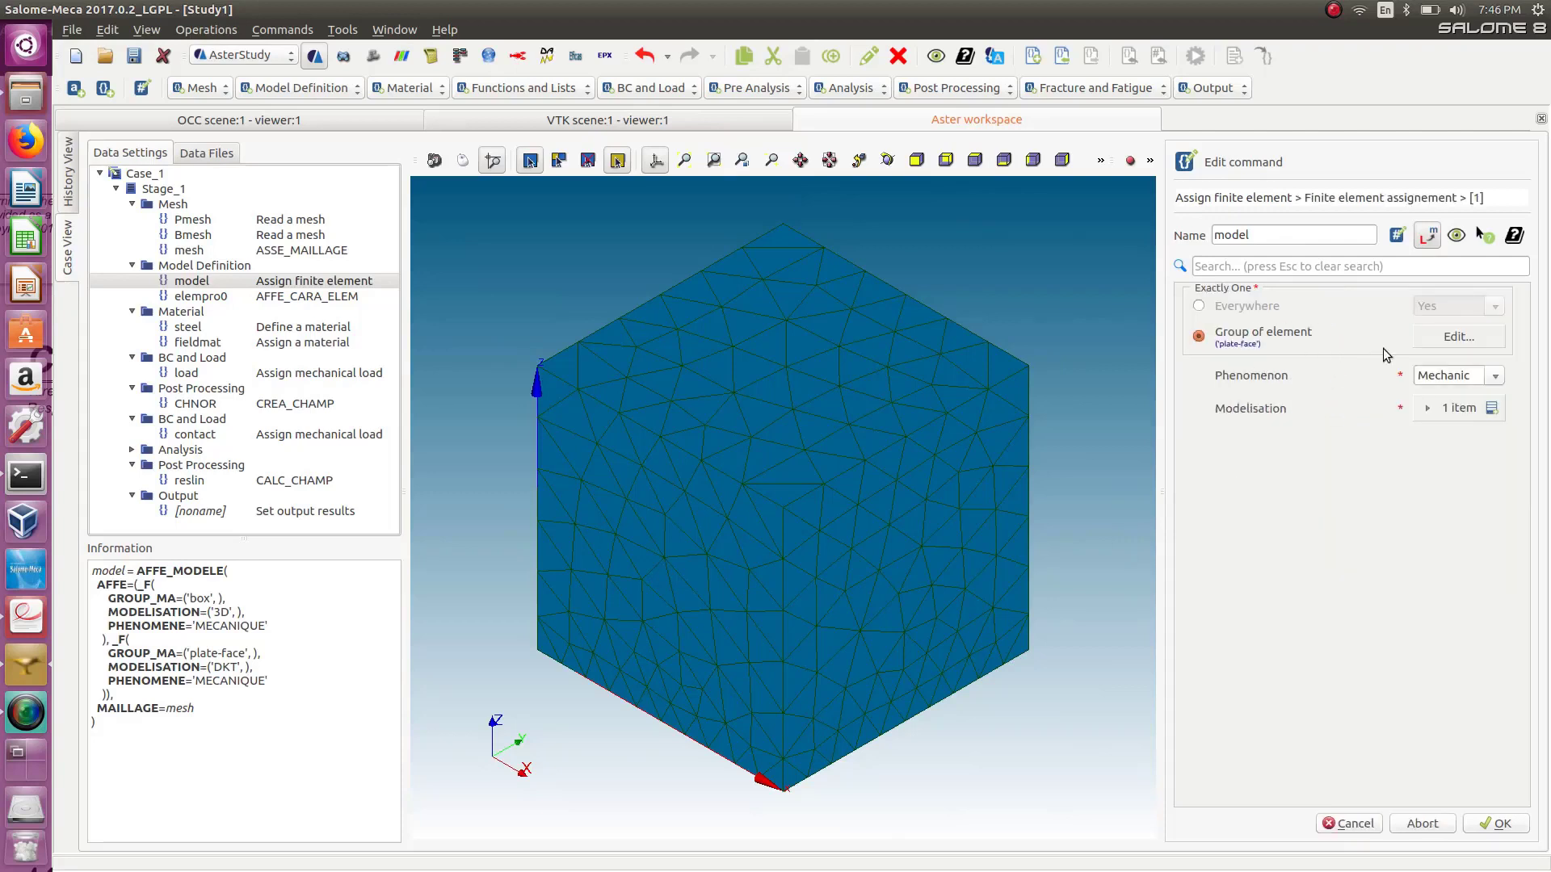
left_click(1454, 343)
left_click_drag(1259, 792, 1172, 777)
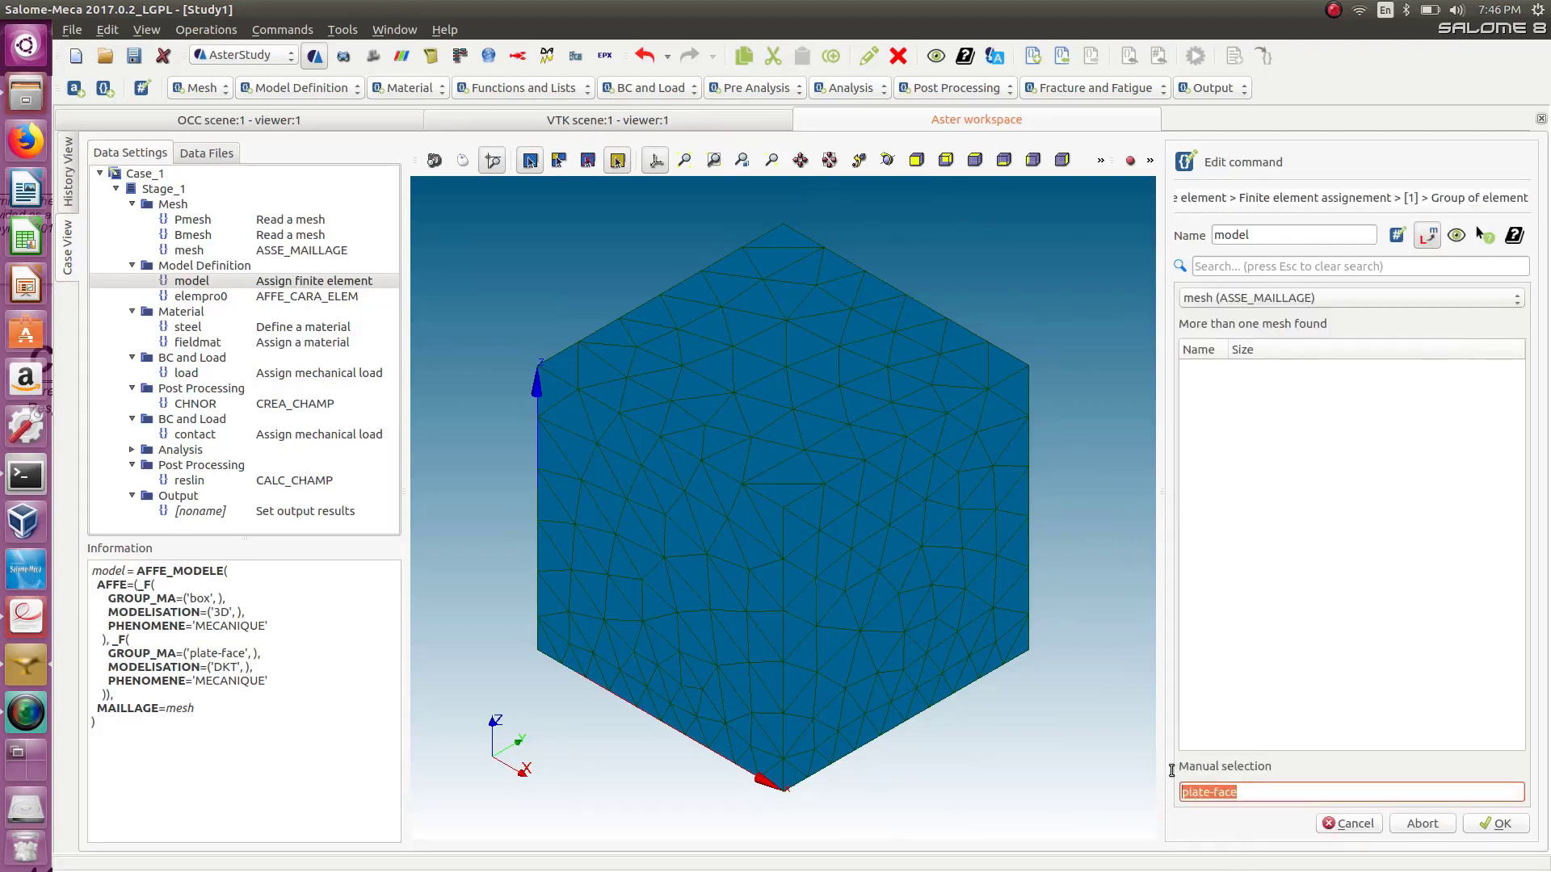
key("BackSpace")
left_click(1225, 299)
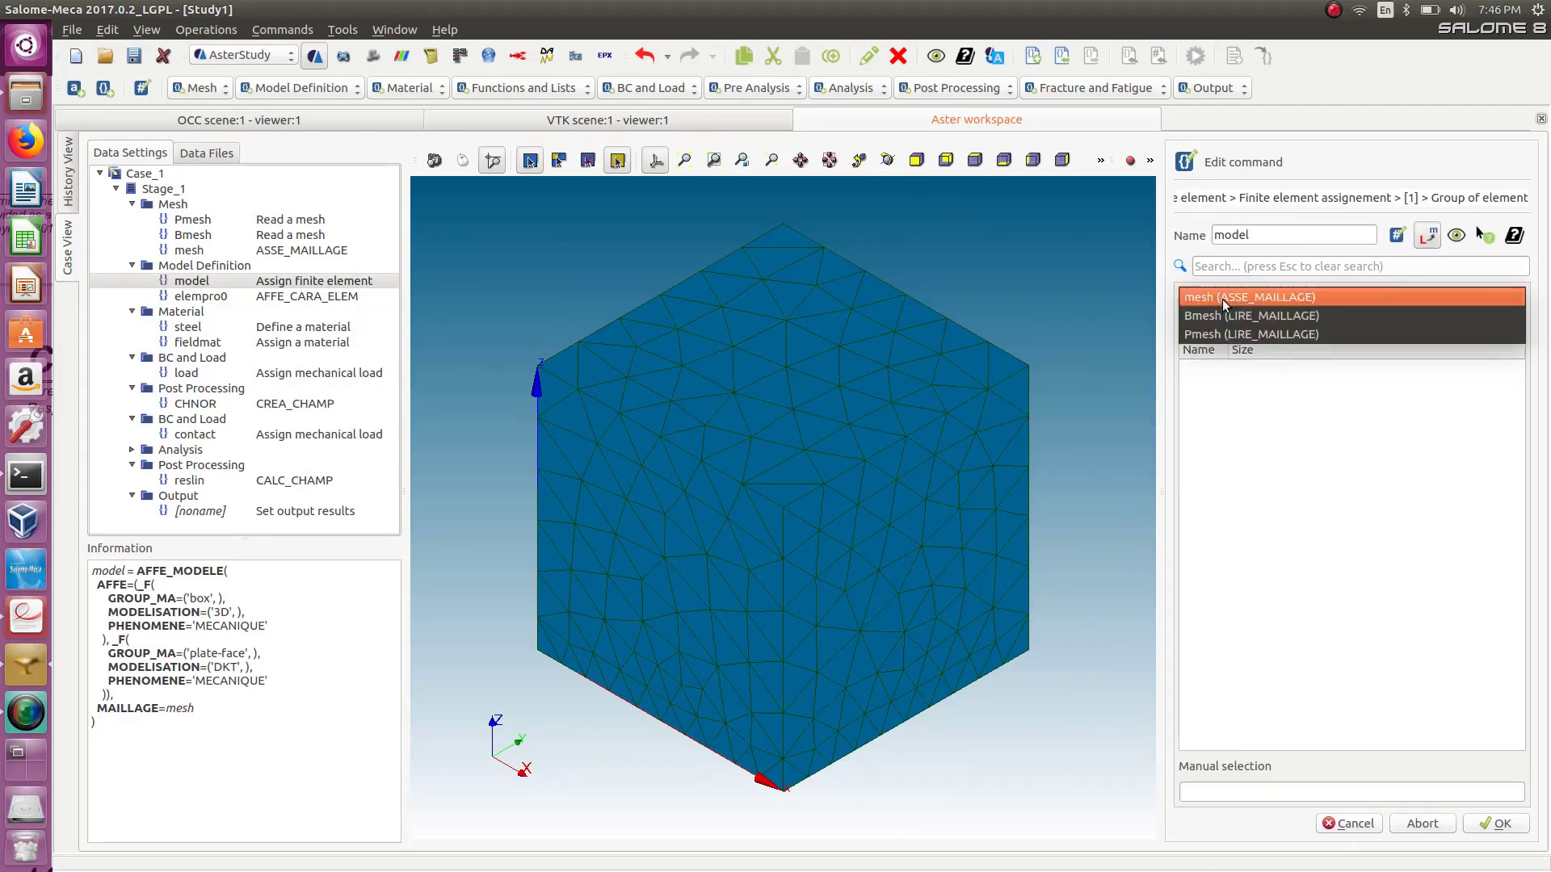
left_click(1226, 329)
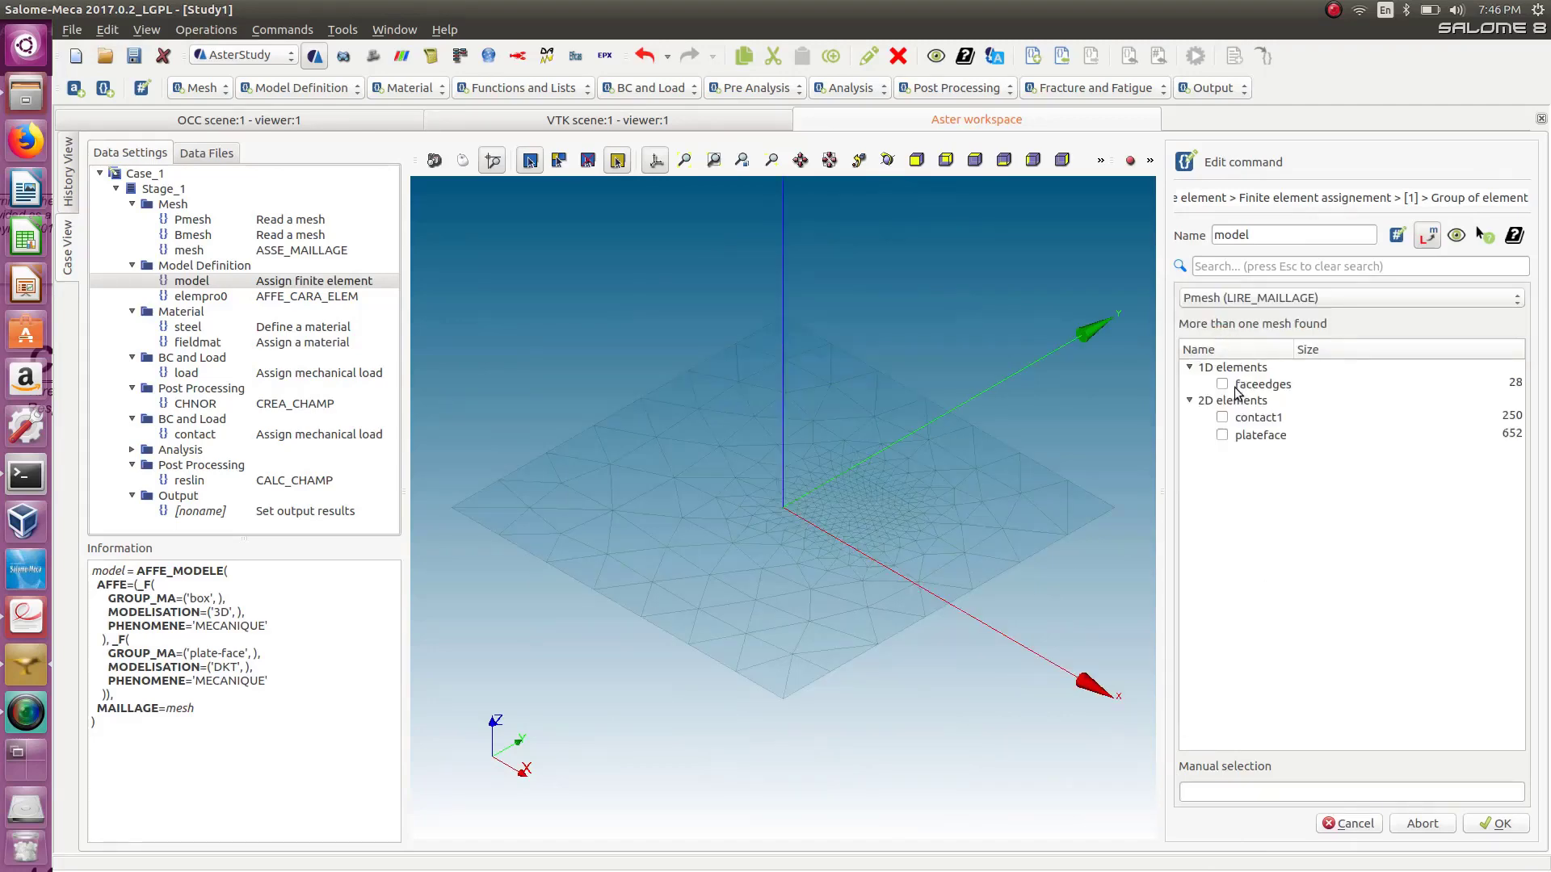
left_click(1222, 435)
left_click(1504, 826)
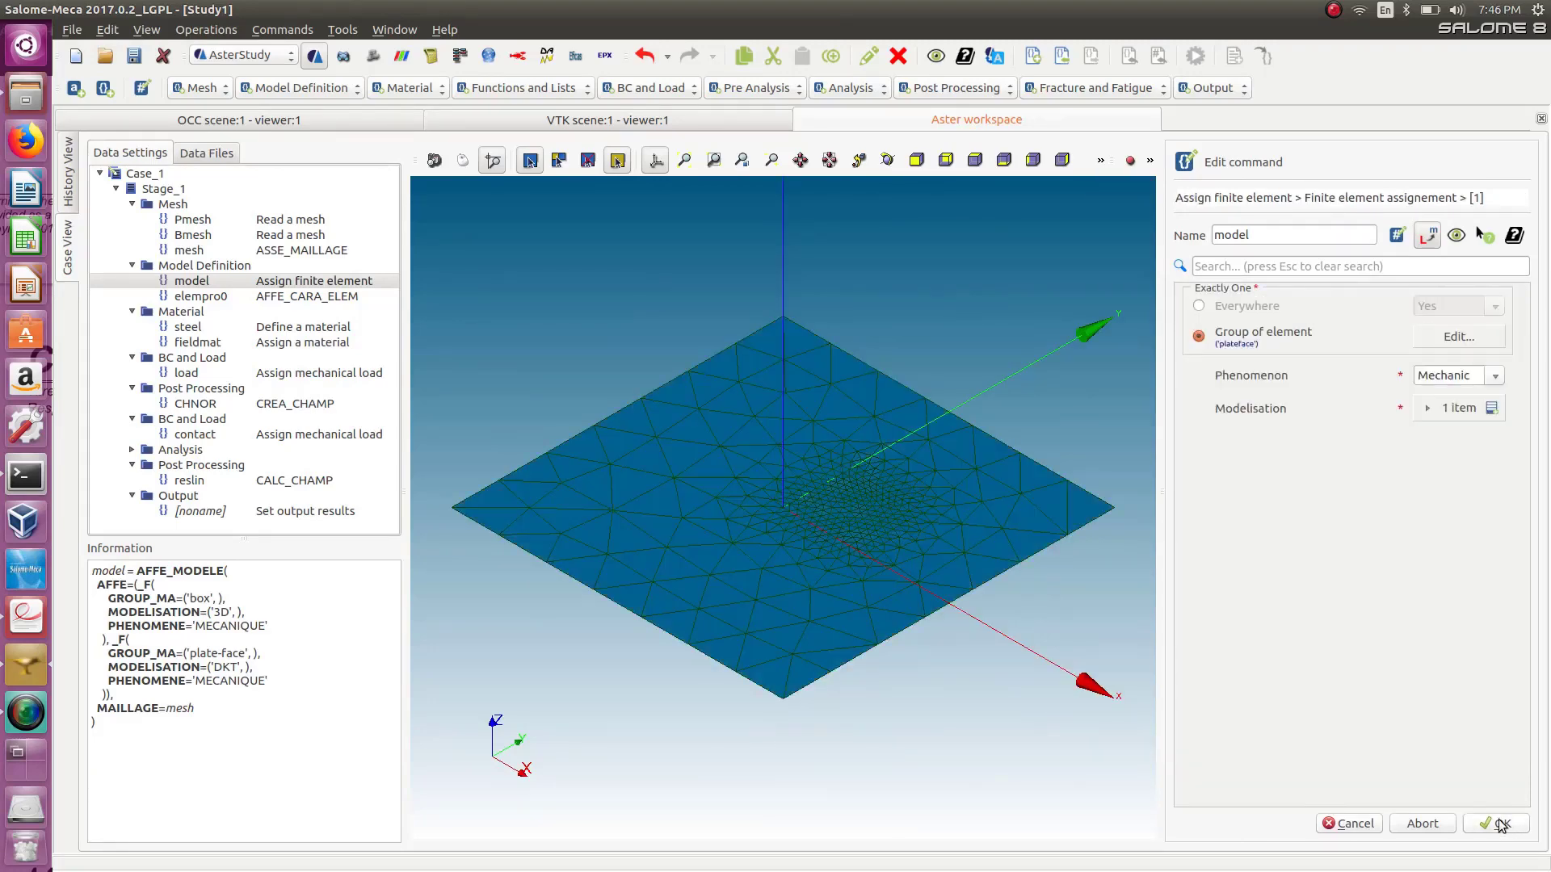
Save the edited model command and open the Stage_1 command file in text mode for editing.
left_click(1501, 823)
left_click(1494, 826)
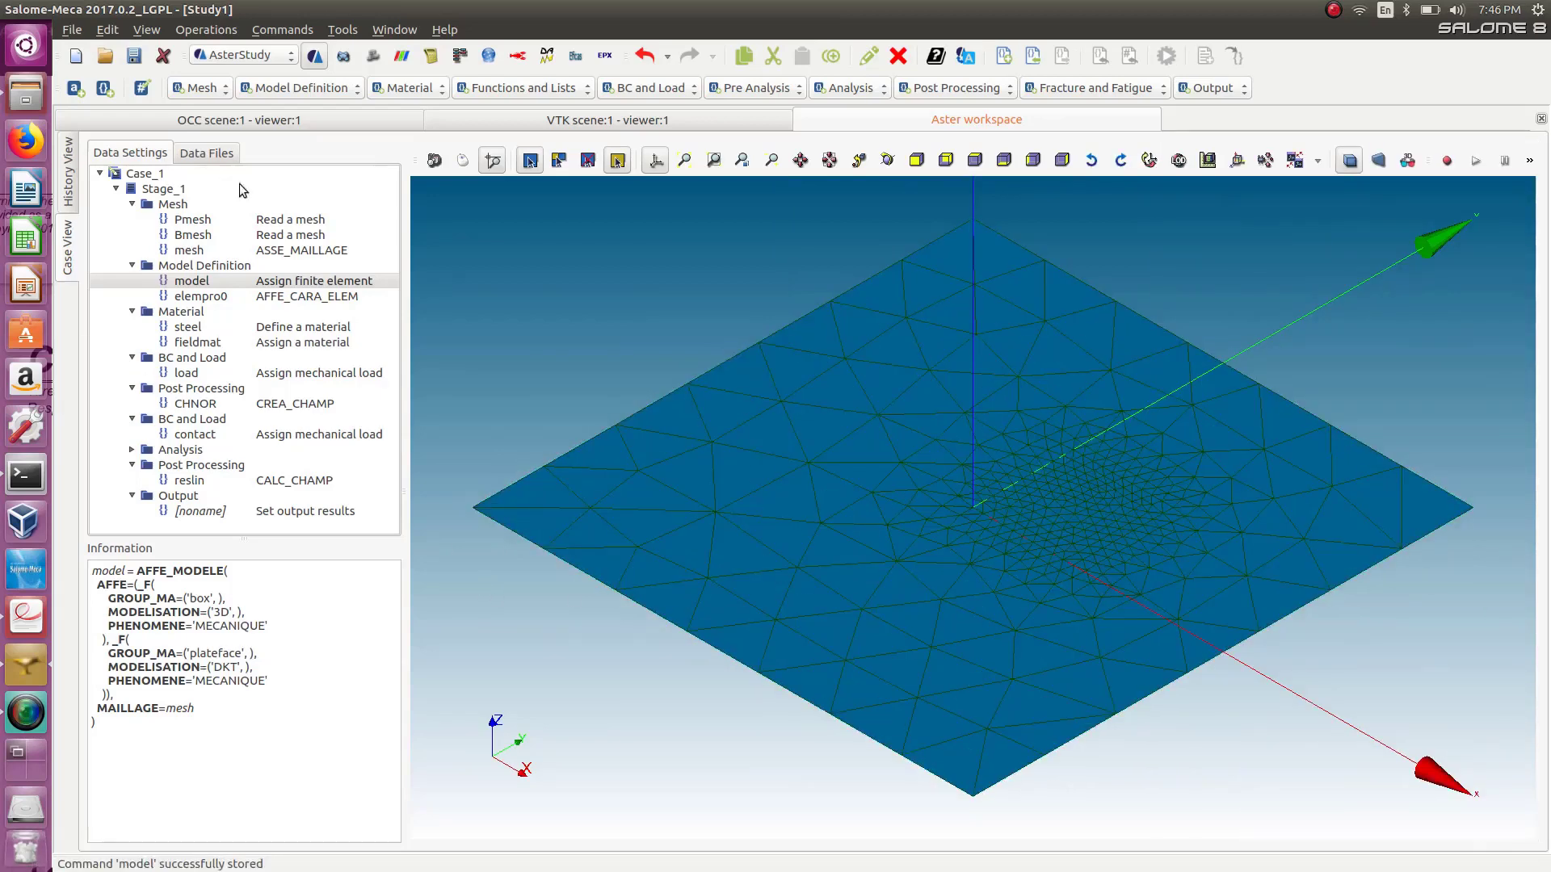
left_click(167, 188)
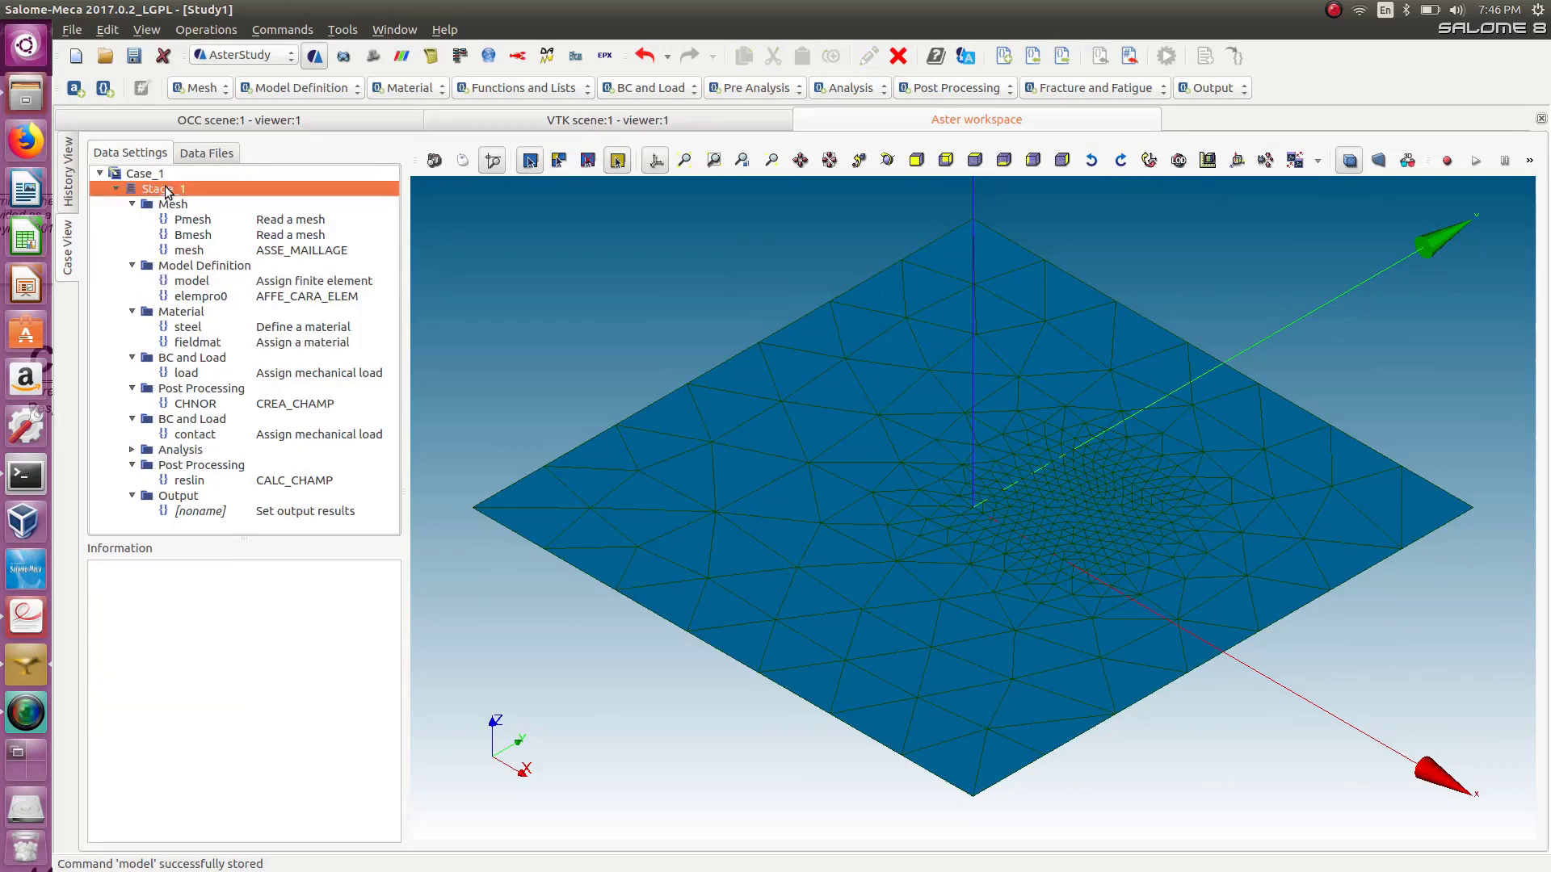
right_click(167, 189)
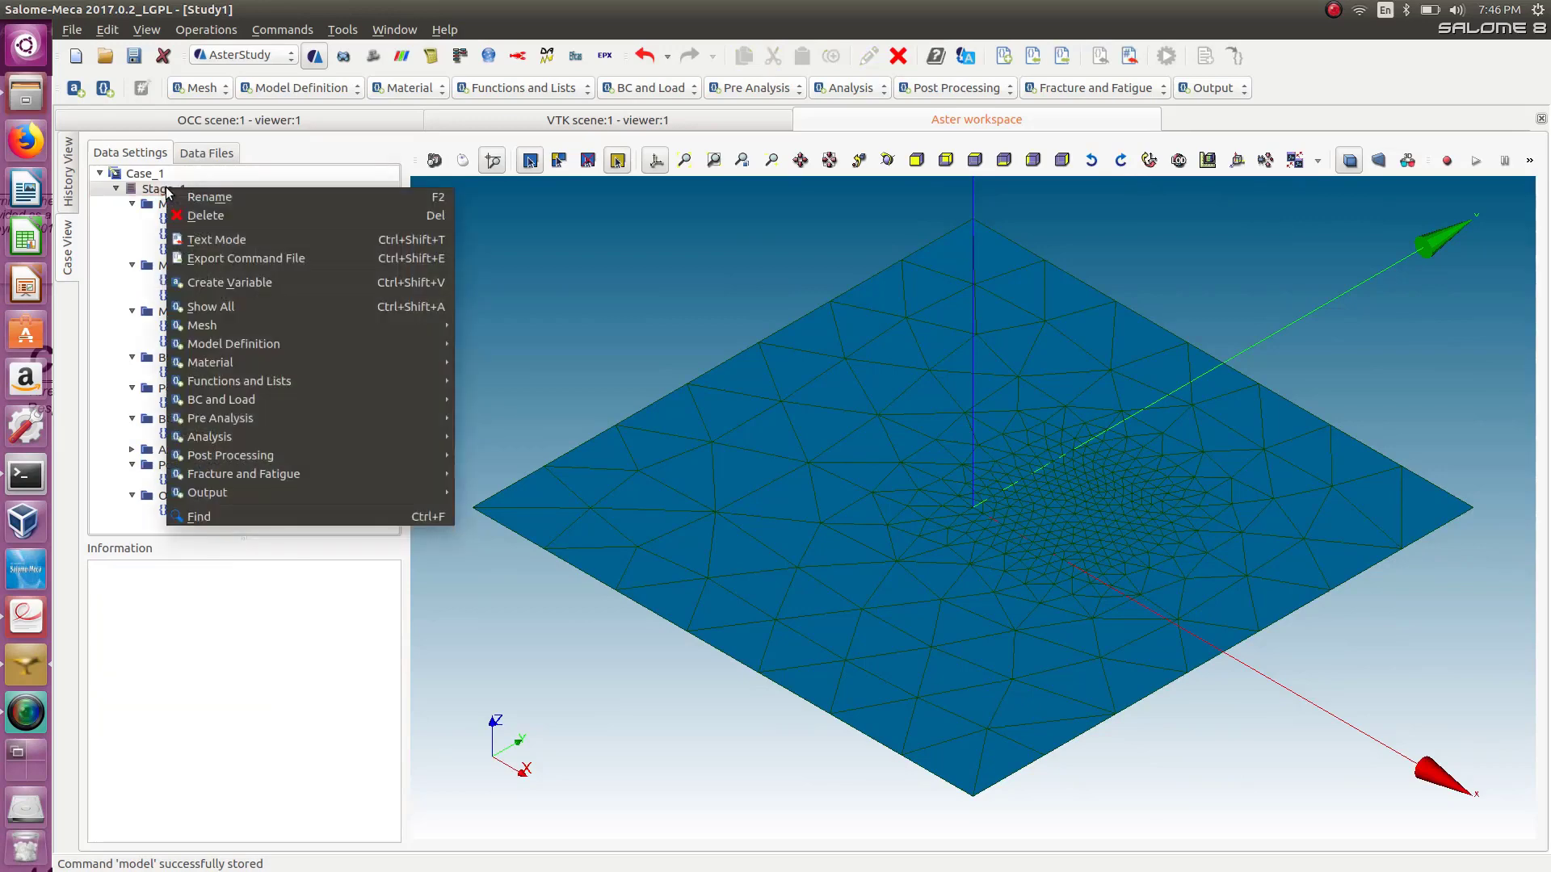
left_click(210, 239)
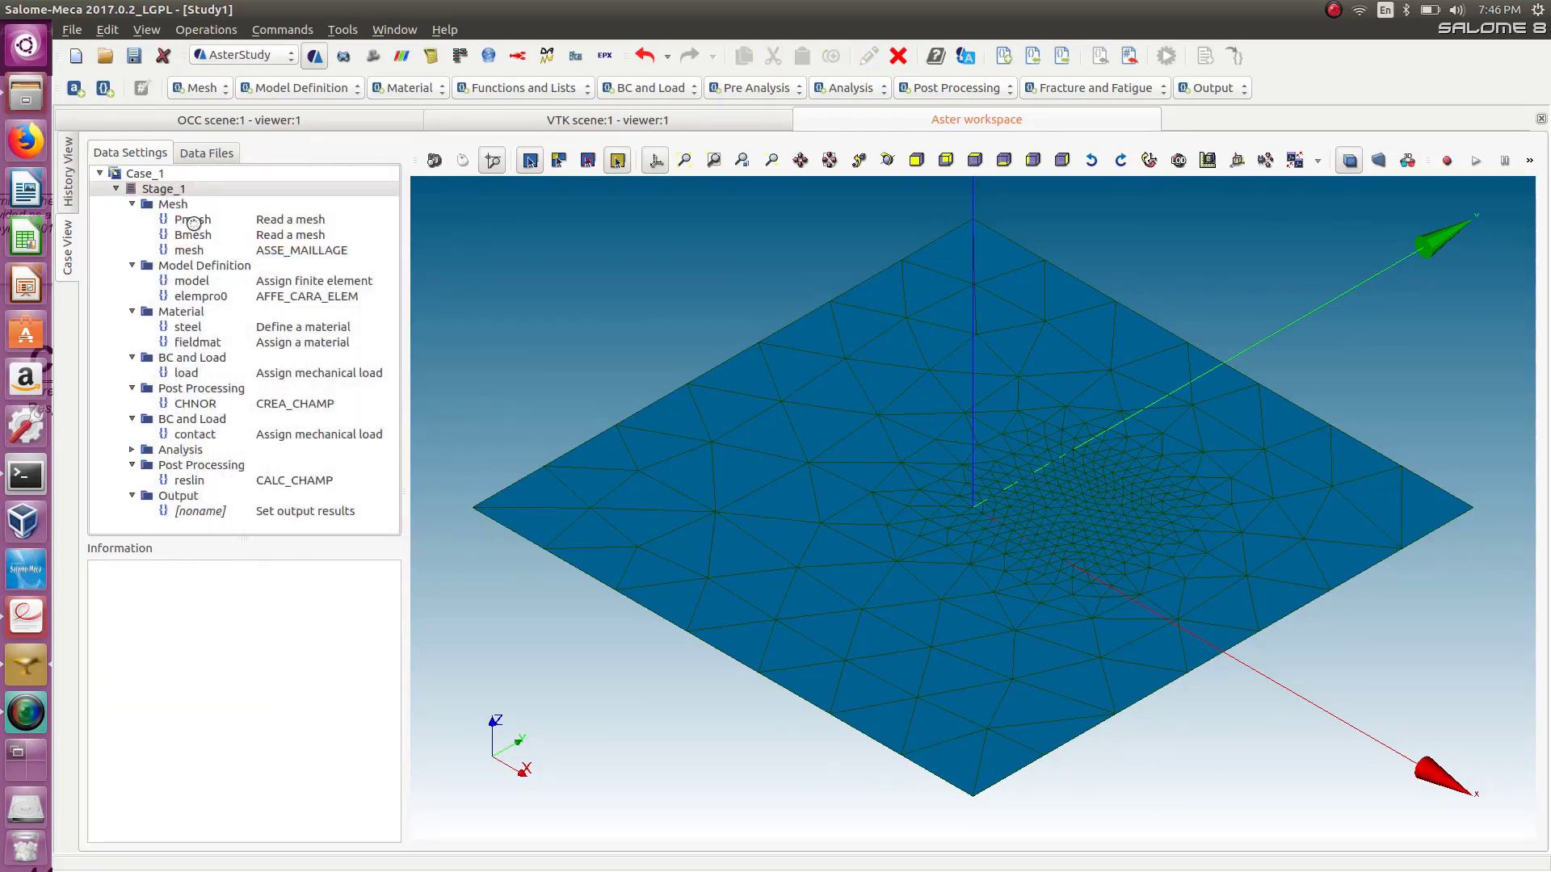
right_click(170, 197)
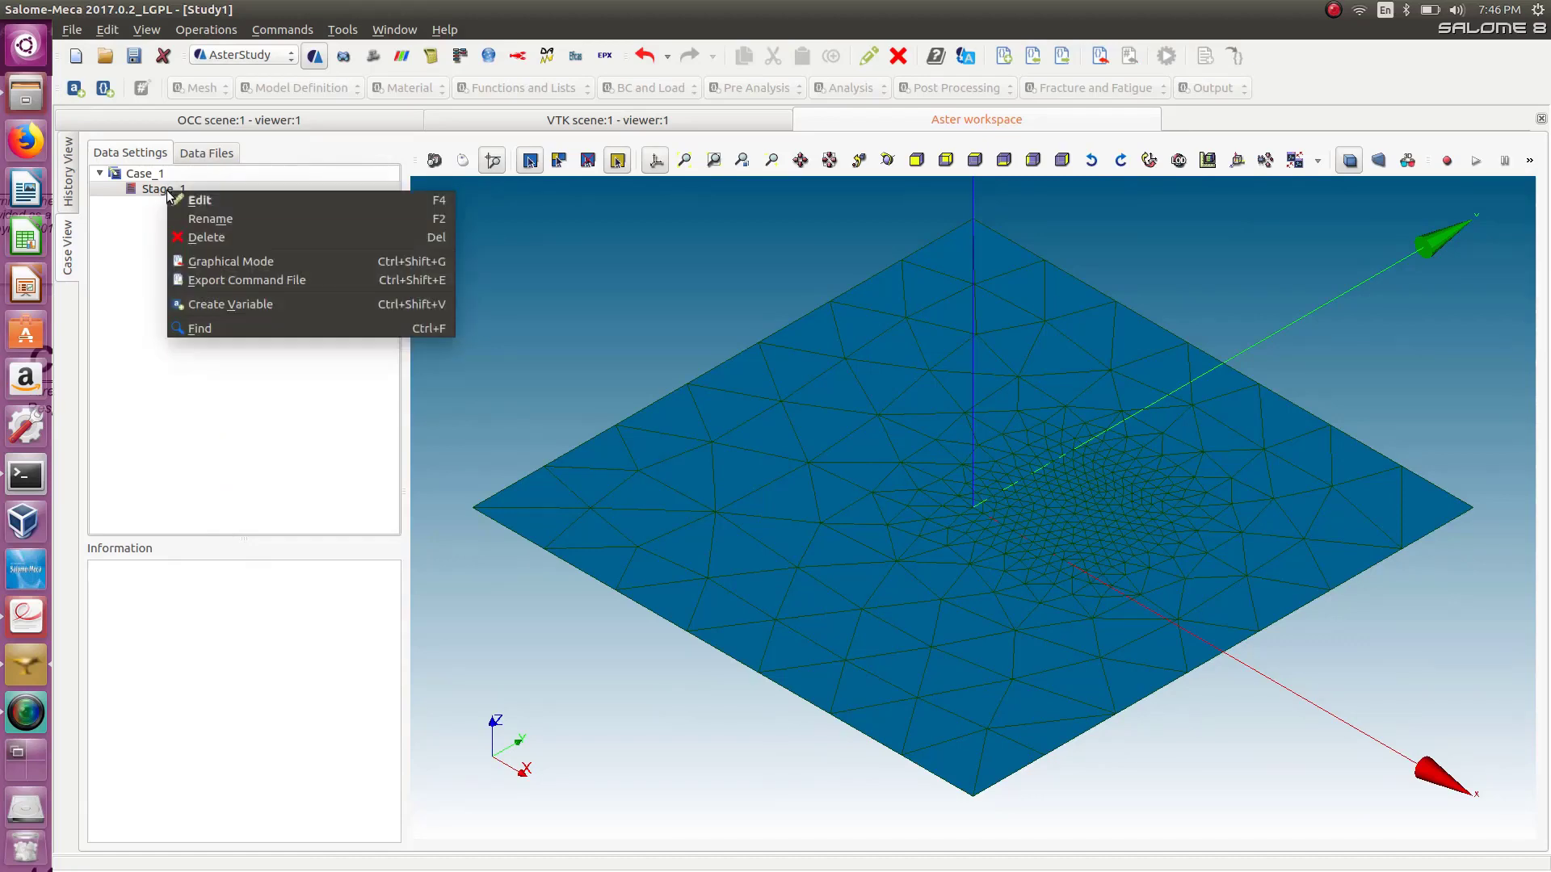
left_click(197, 201)
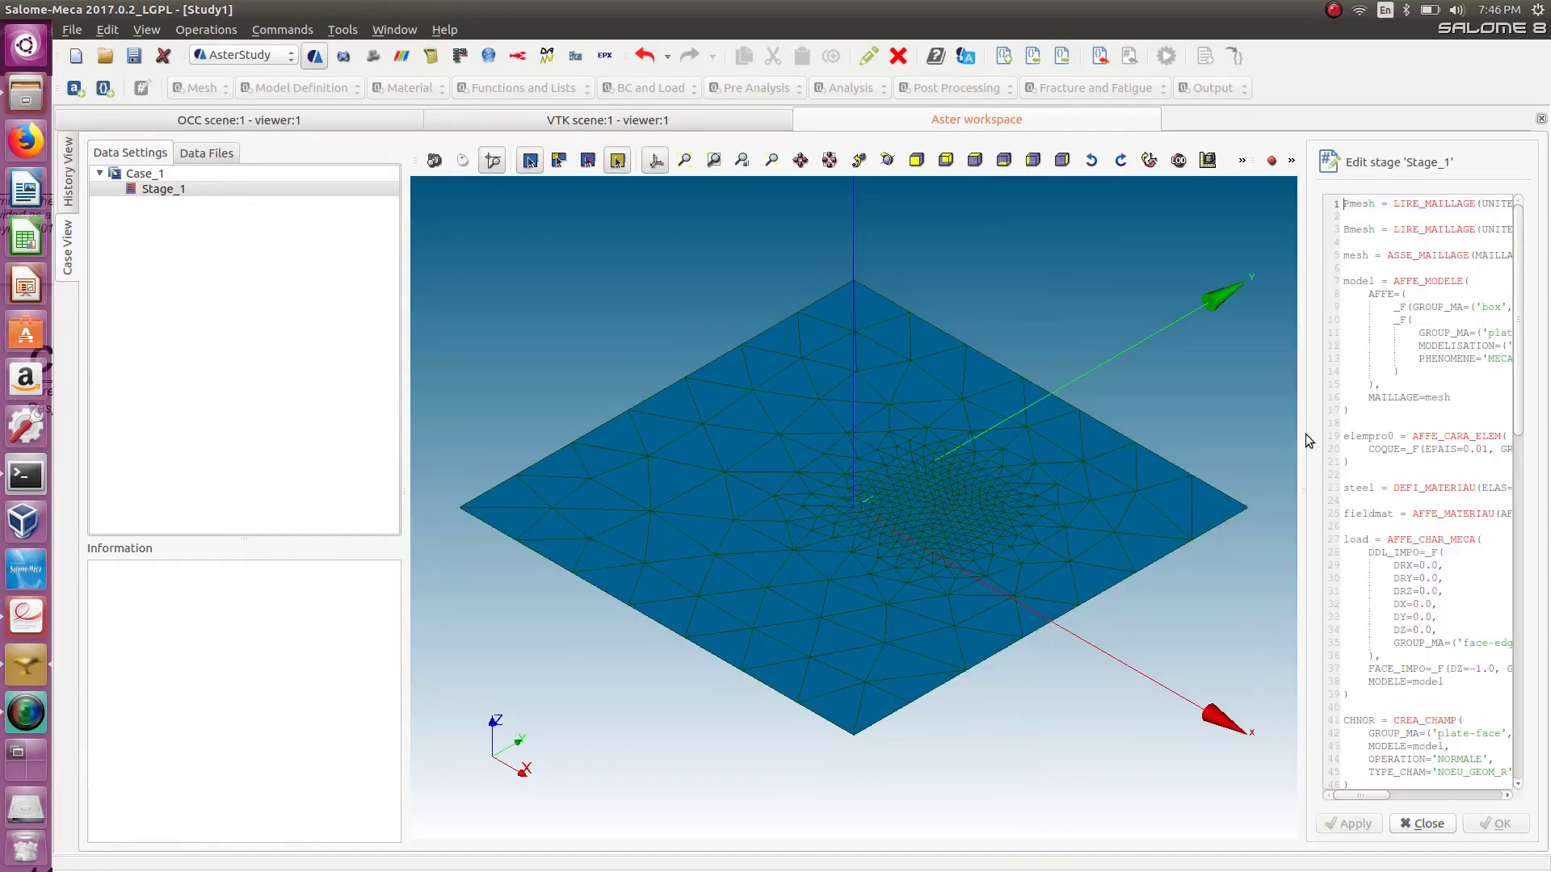
left_click_drag(1304, 436, 922, 457)
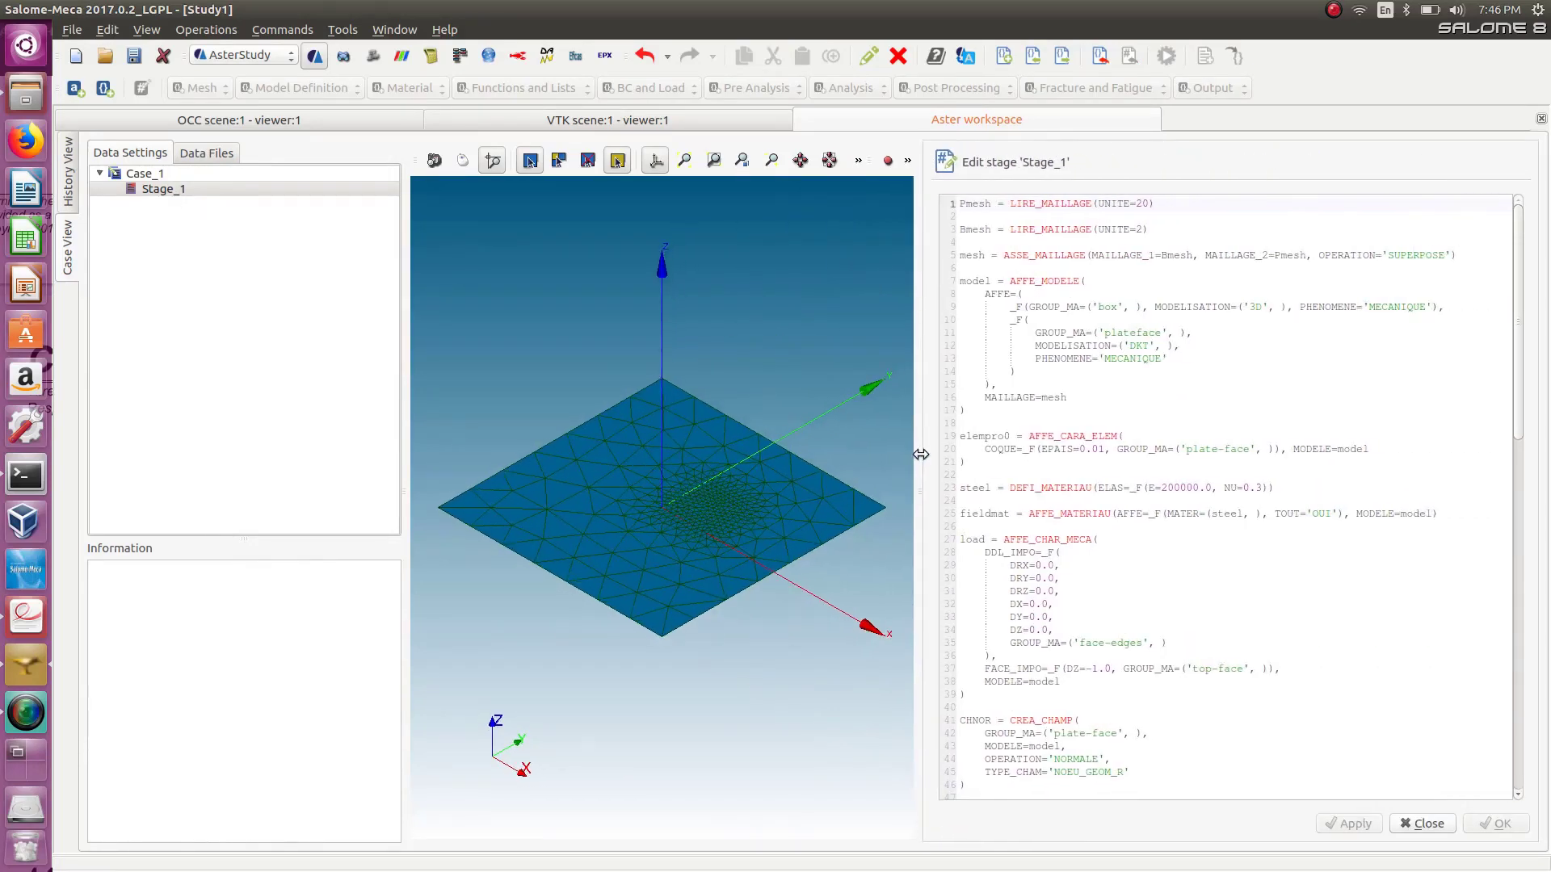
In the elempro0 command's COQUE definition, change the plate-face element group to plateface.
double_click(1134, 334)
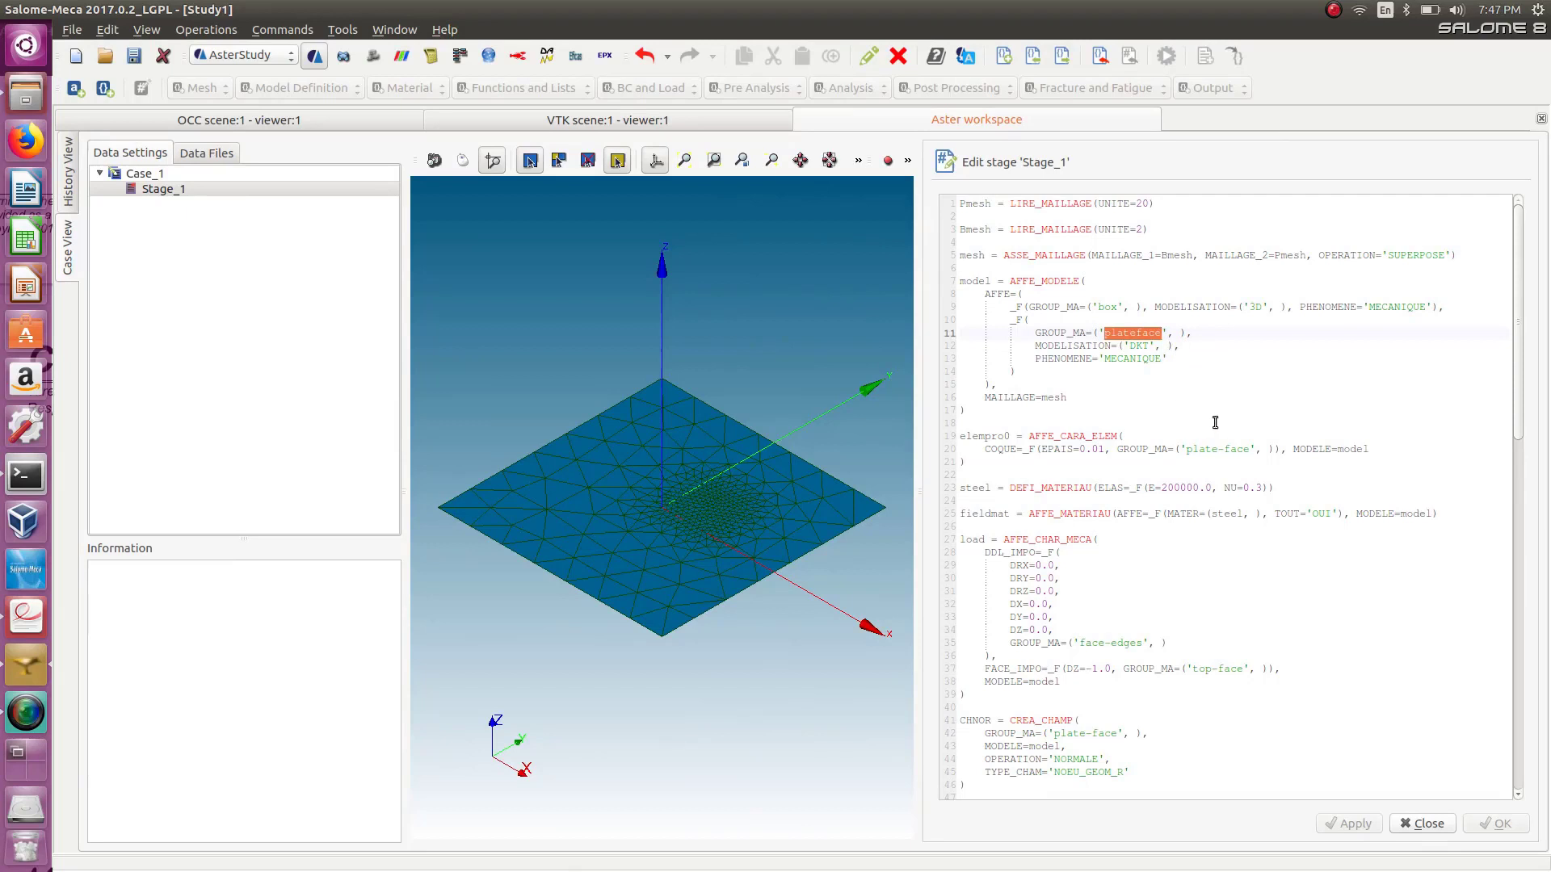
scroll(1135, 343, "down", 2)
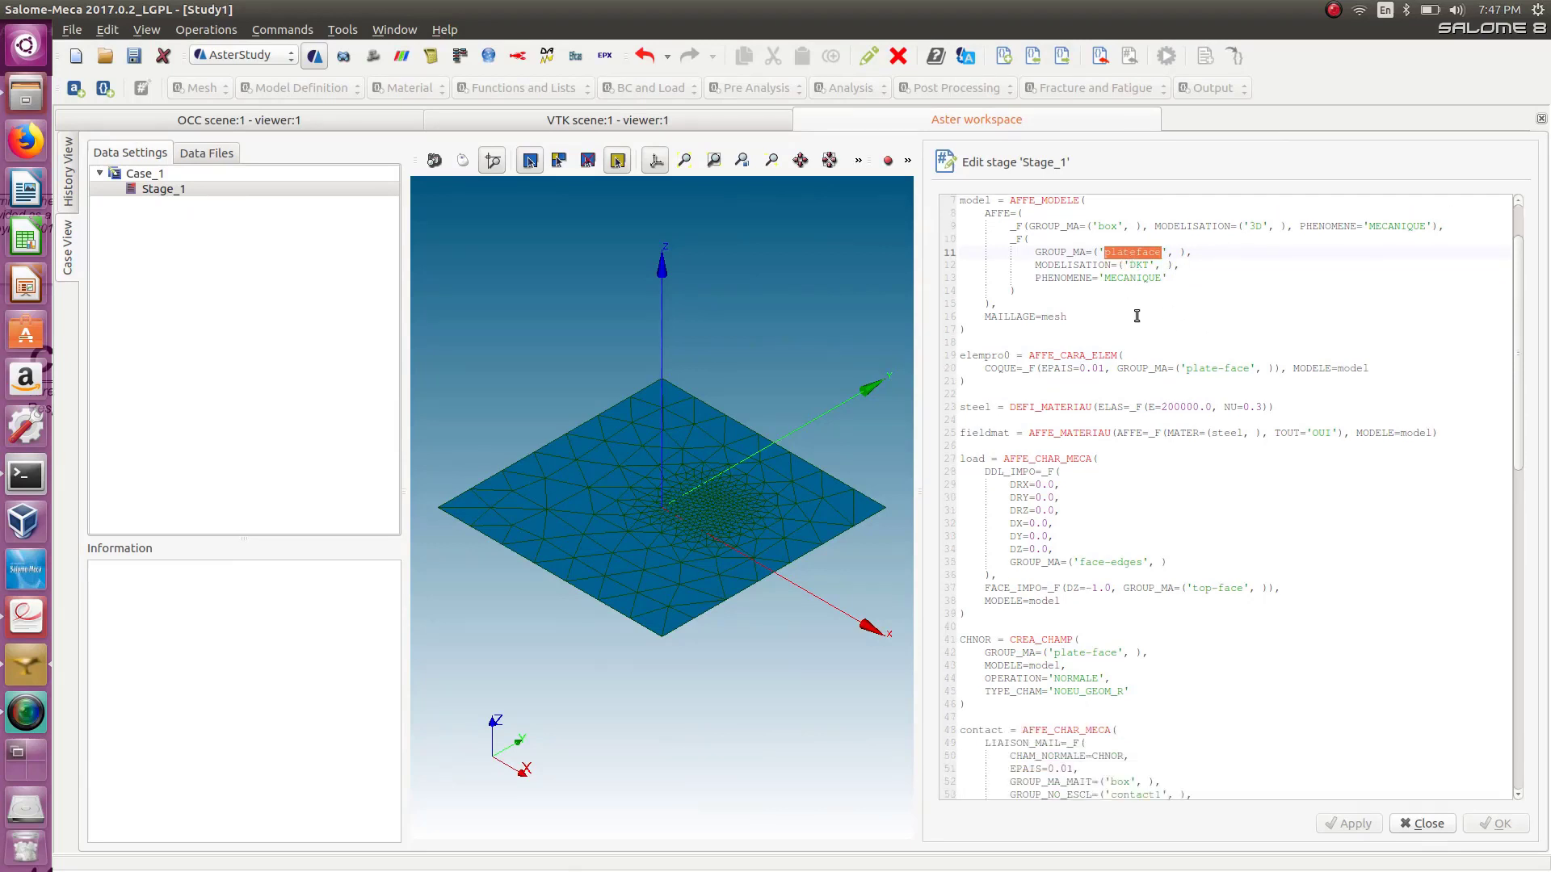
double_click(1226, 367)
key("Delete")
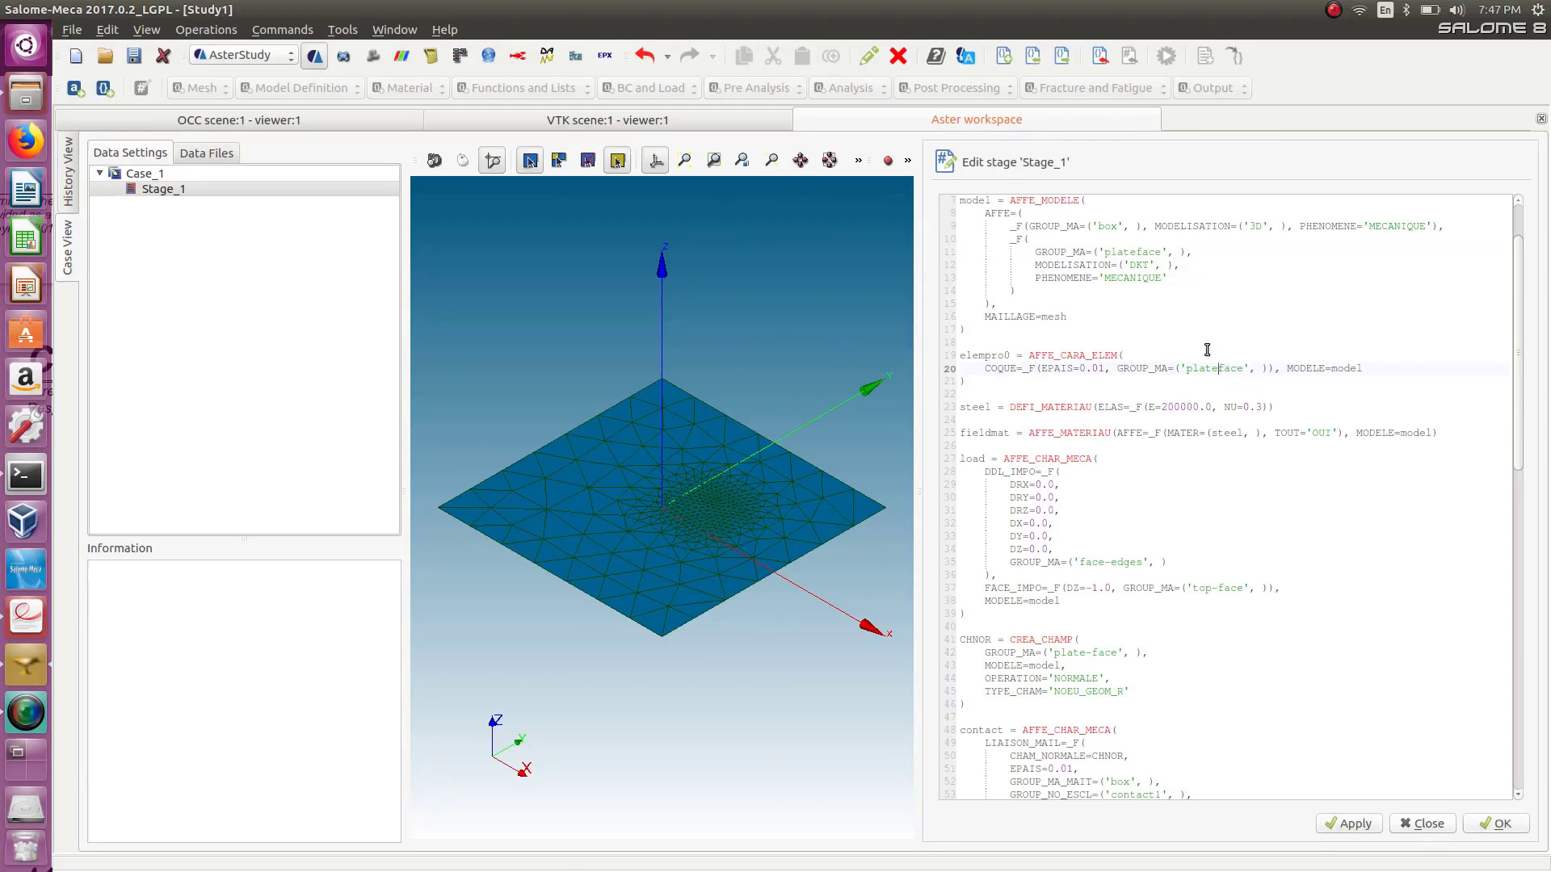
In the load command, change the DDL_IMPO group to faceedges and the FACE_IMPO group to topface.
scroll(1207, 349, "down", 2)
scroll(1004, 391, "down", 1)
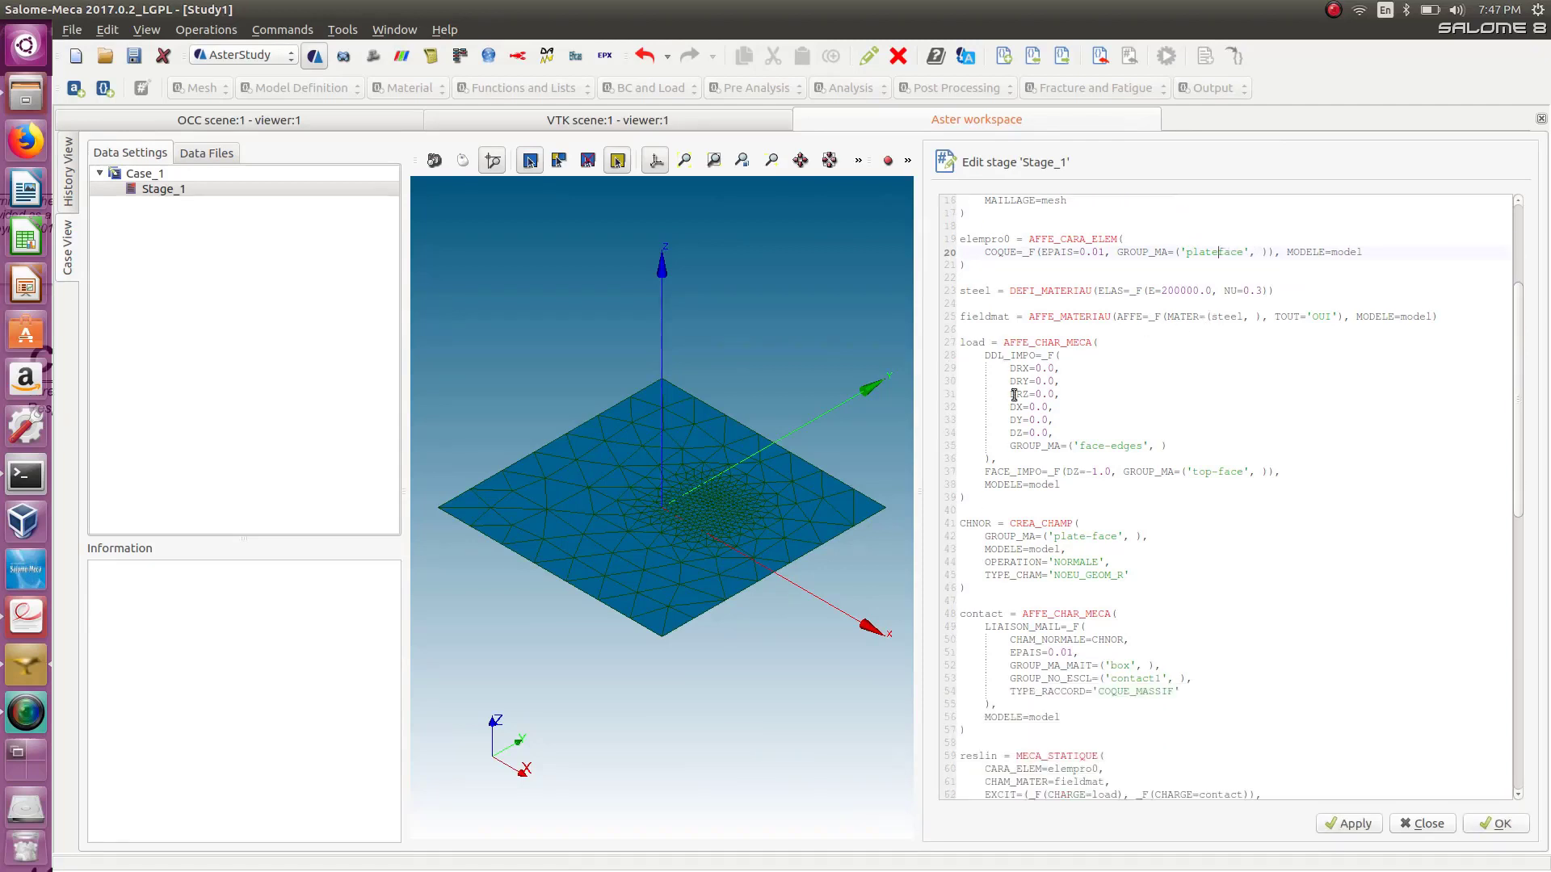
left_click(1112, 446)
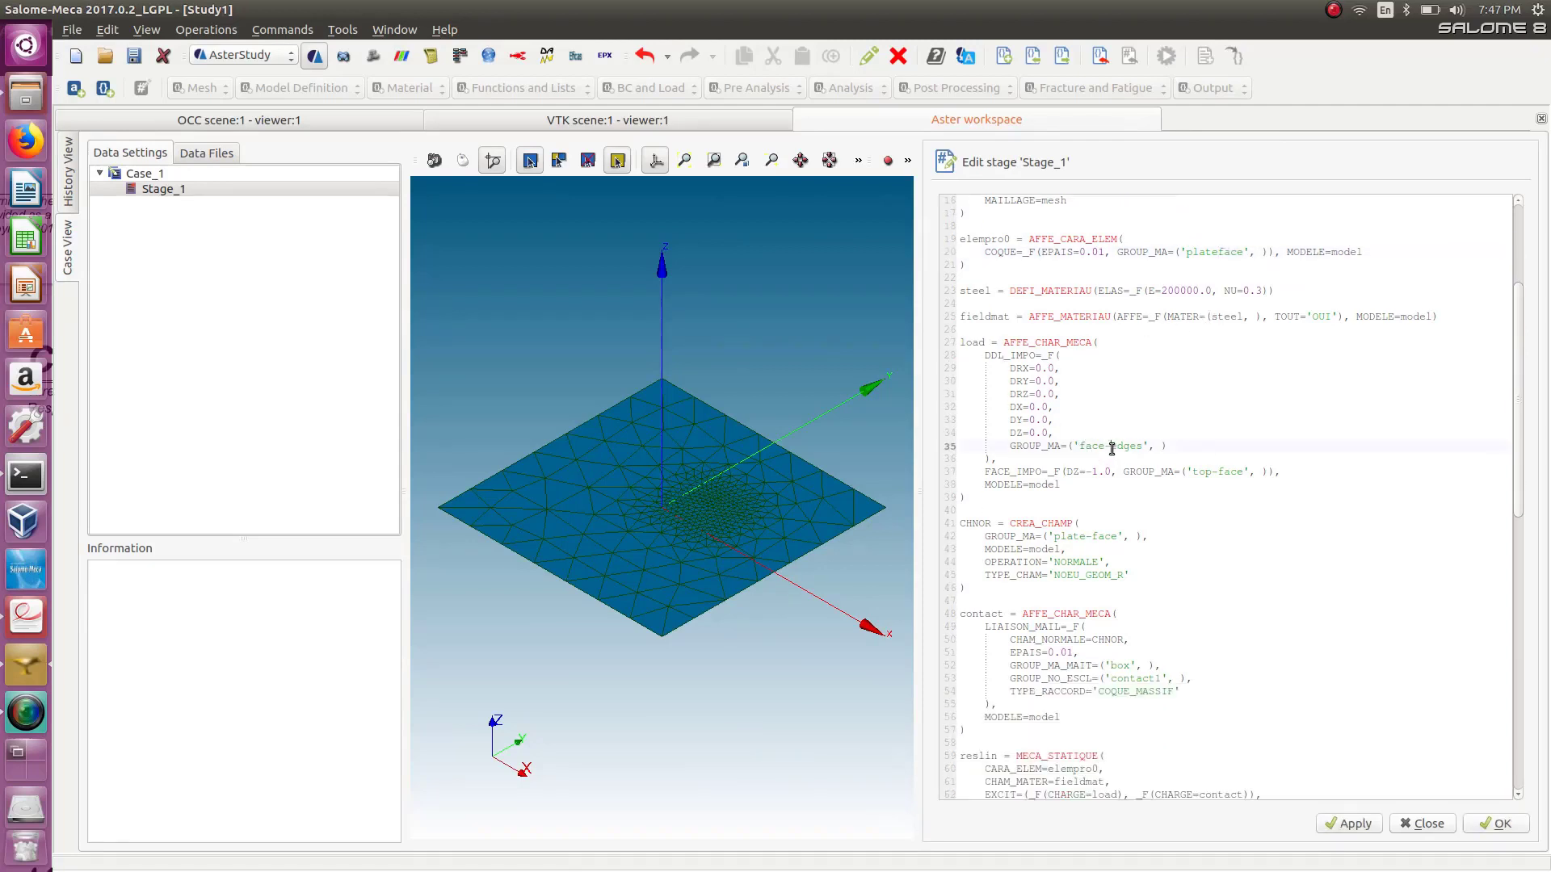
left_click(1211, 473)
key("Delete")
Change the CHNOR command's group to plateface, check the remaining commands for hyphenated names, and save the stage text.
scroll(1196, 507, "down", 2)
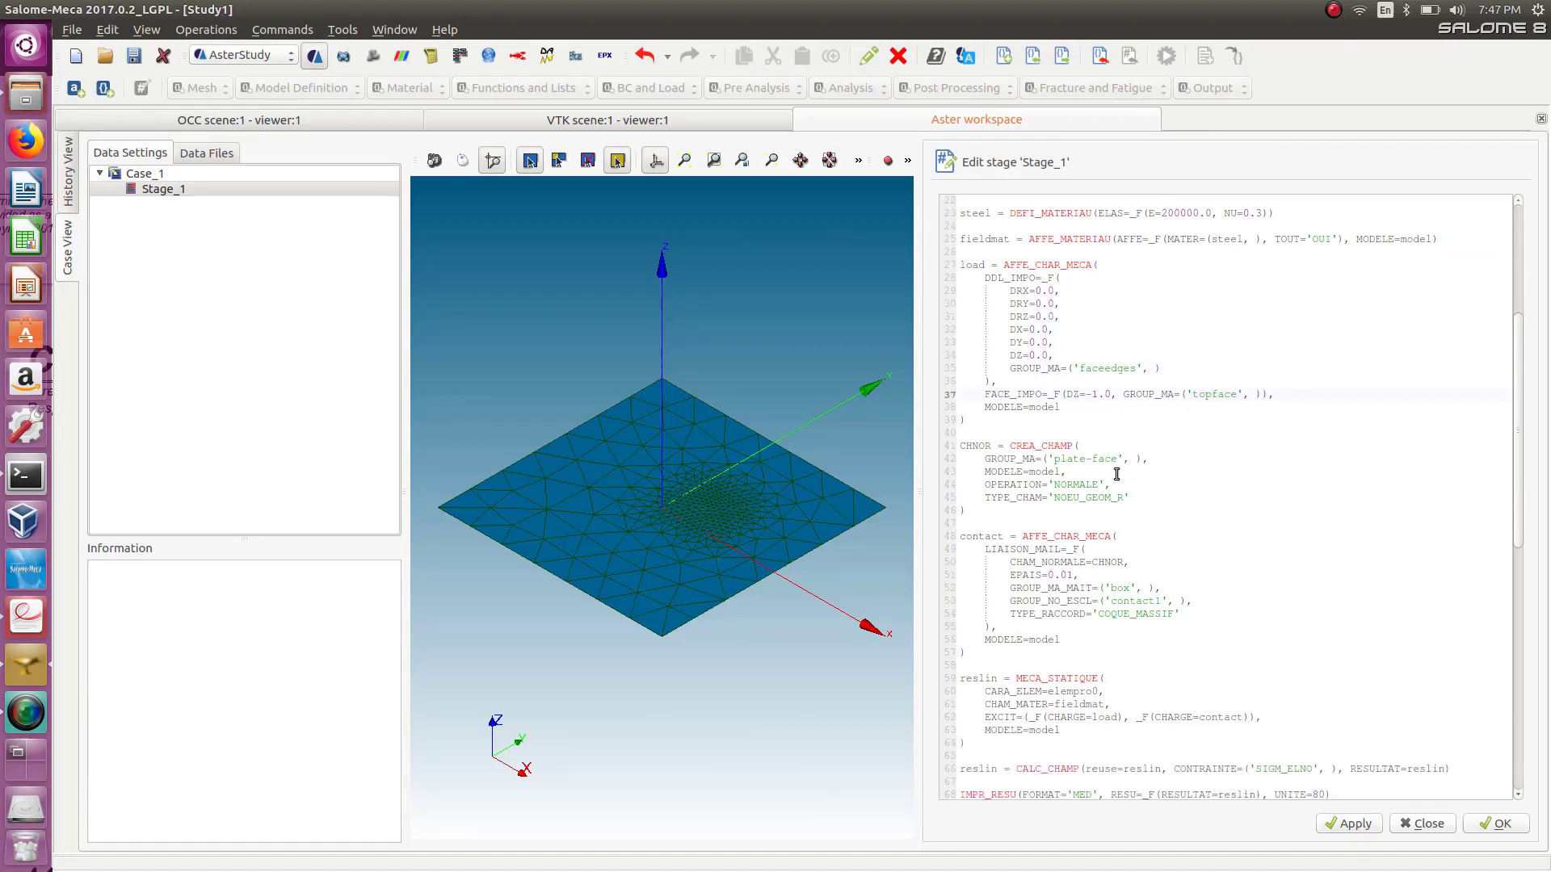
key("Delete")
scroll(1111, 464, "down", 3)
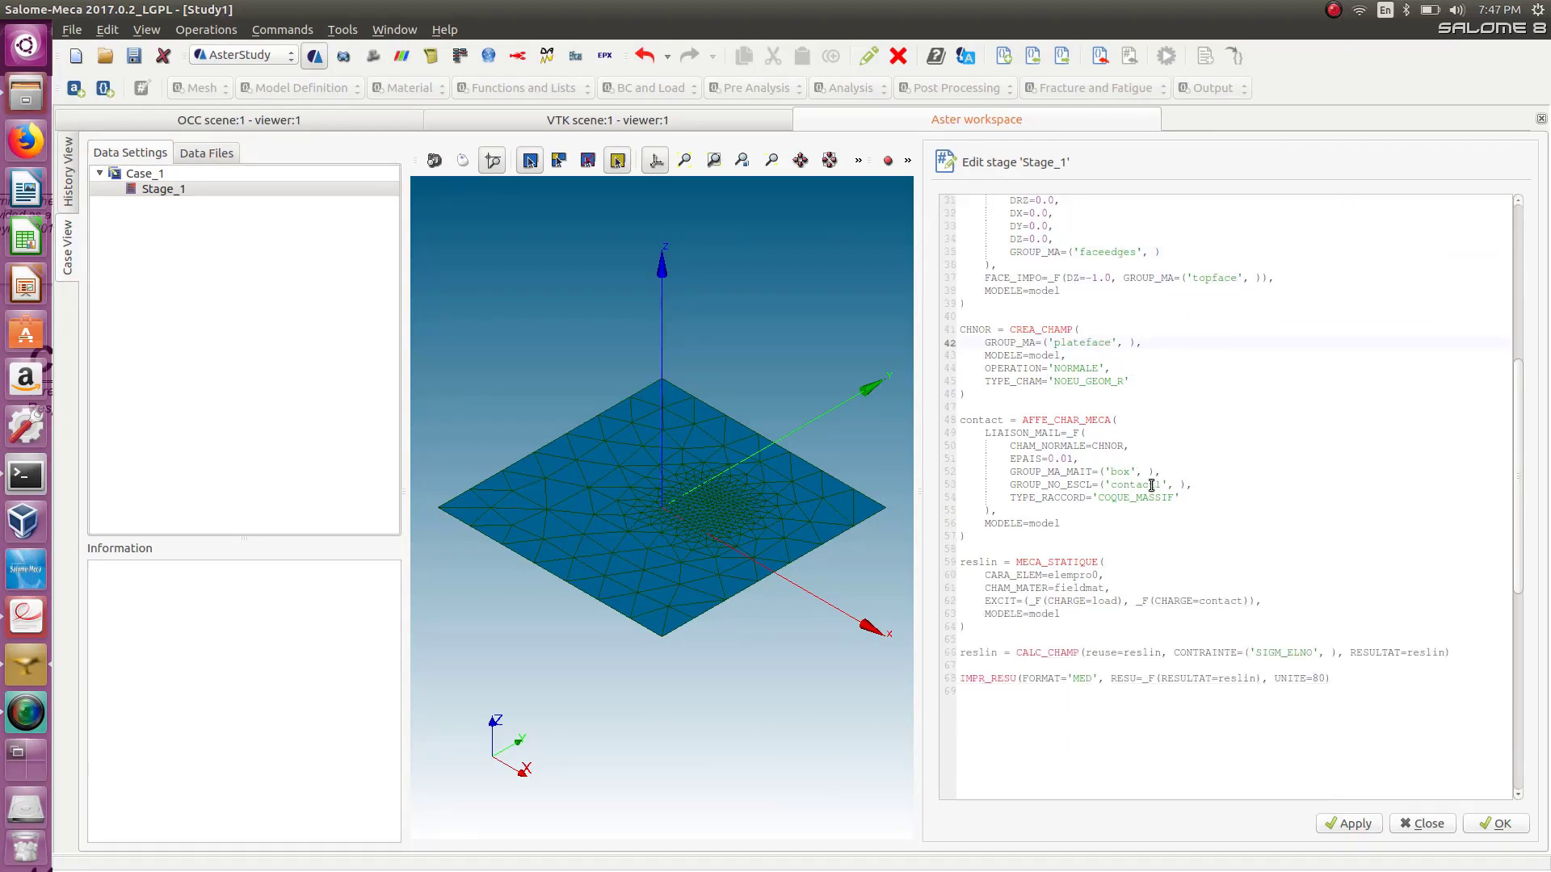
scroll(1135, 495, "down", 1)
scroll(1106, 501, "down", 2)
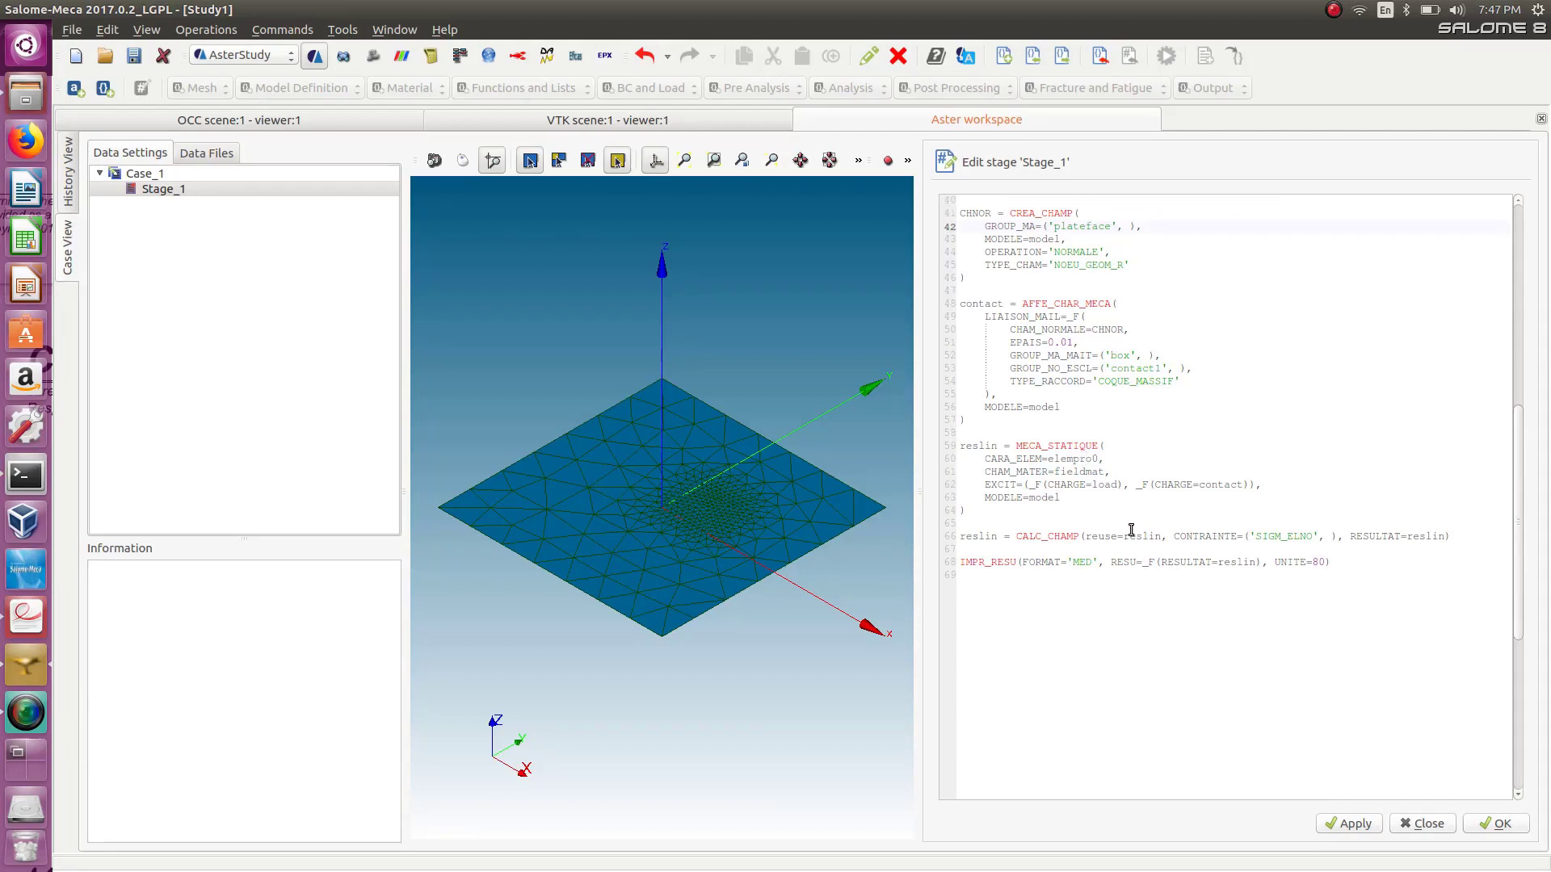
scroll(1310, 570, "up", 11)
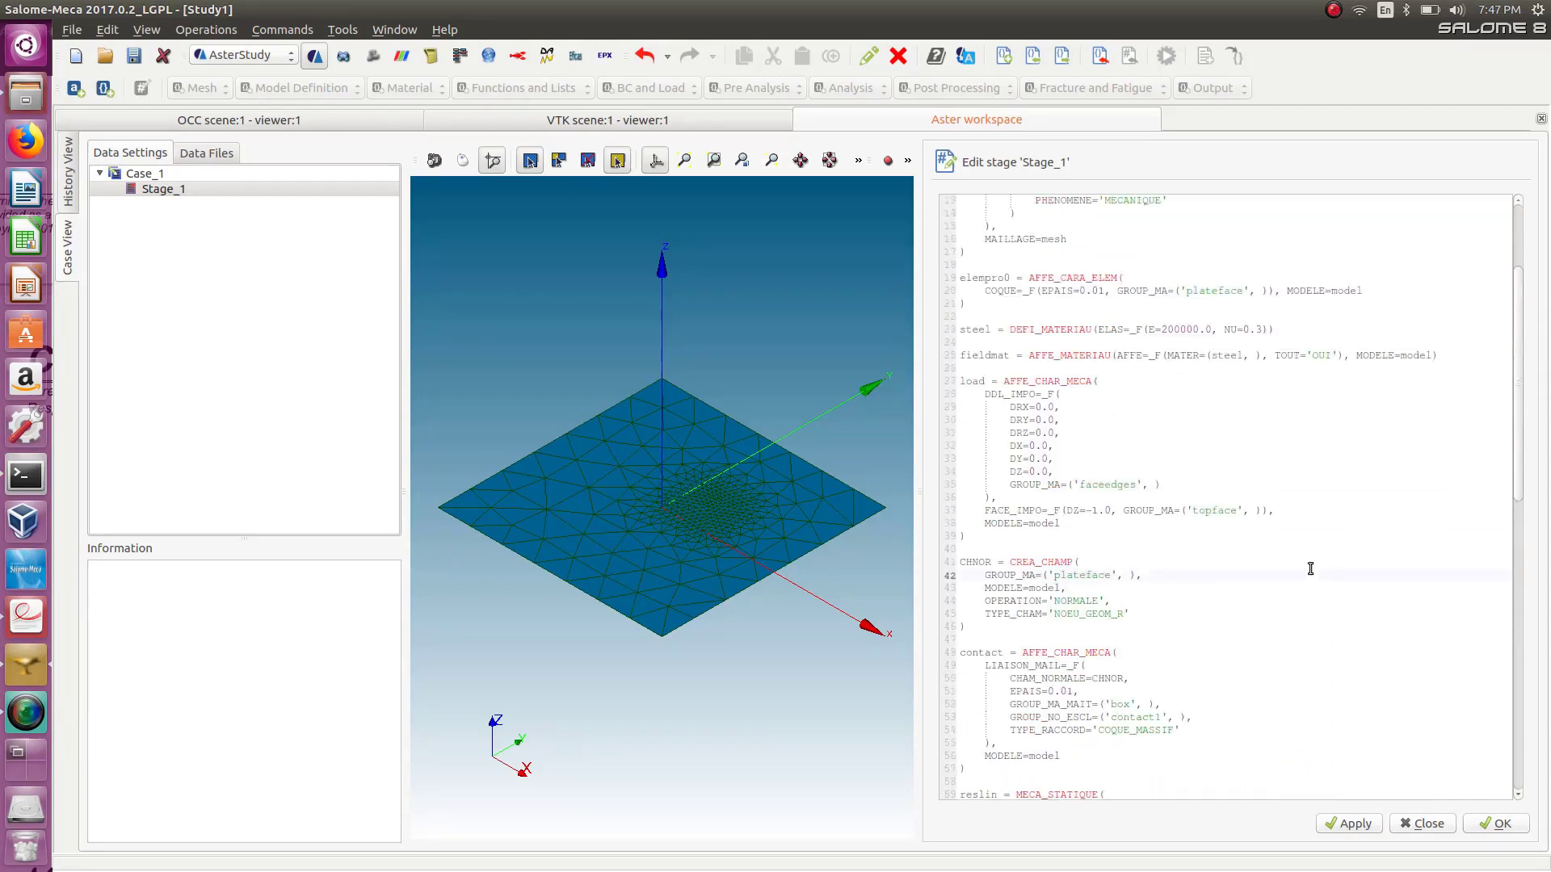
scroll(1306, 563, "up", 2)
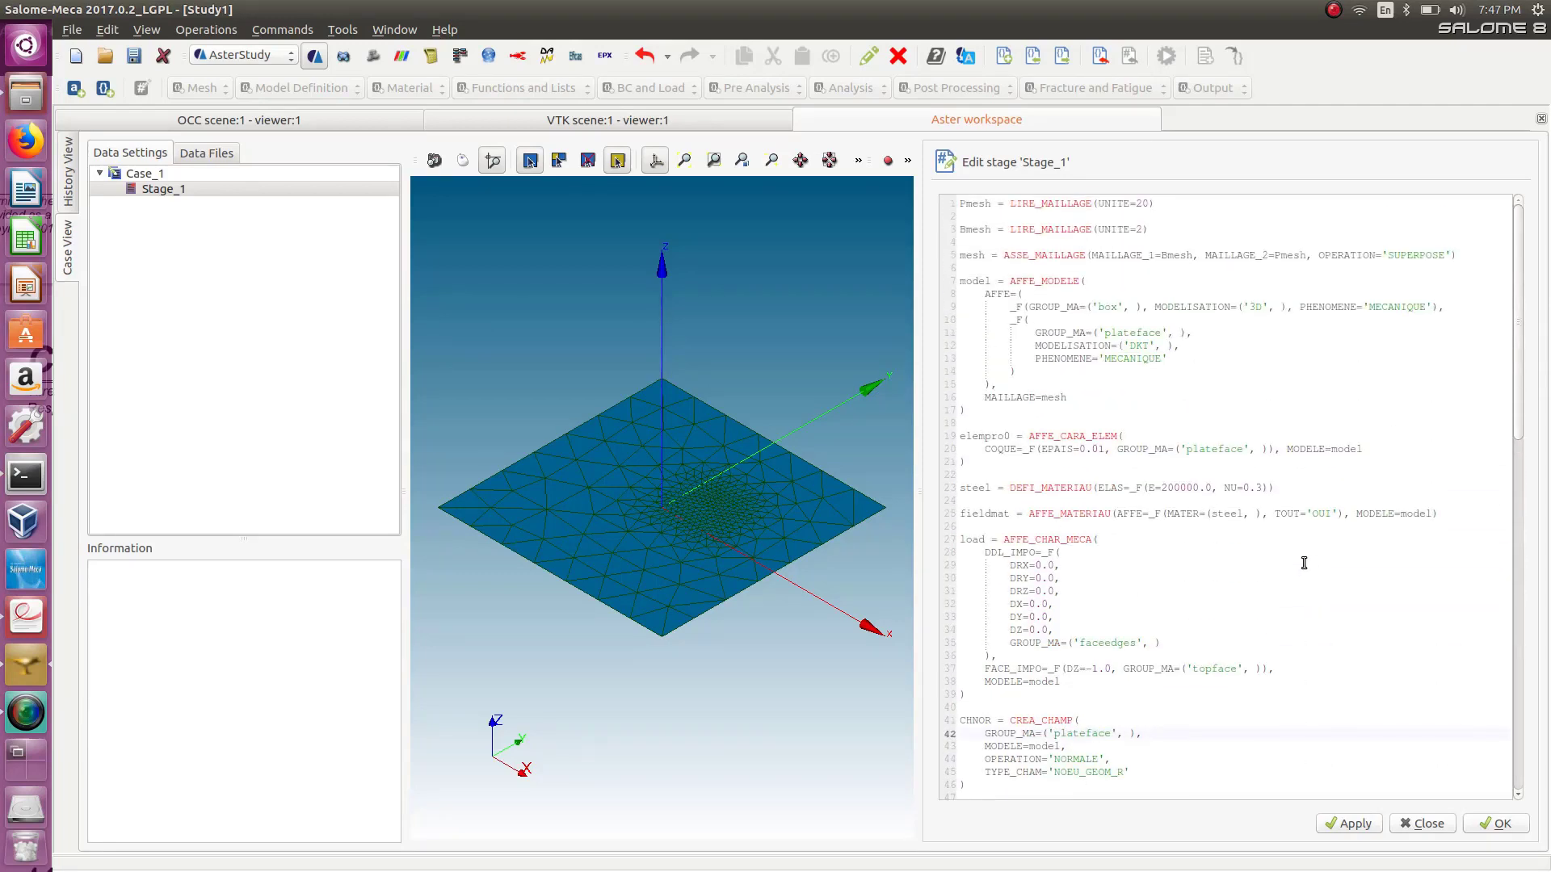
left_click(1499, 824)
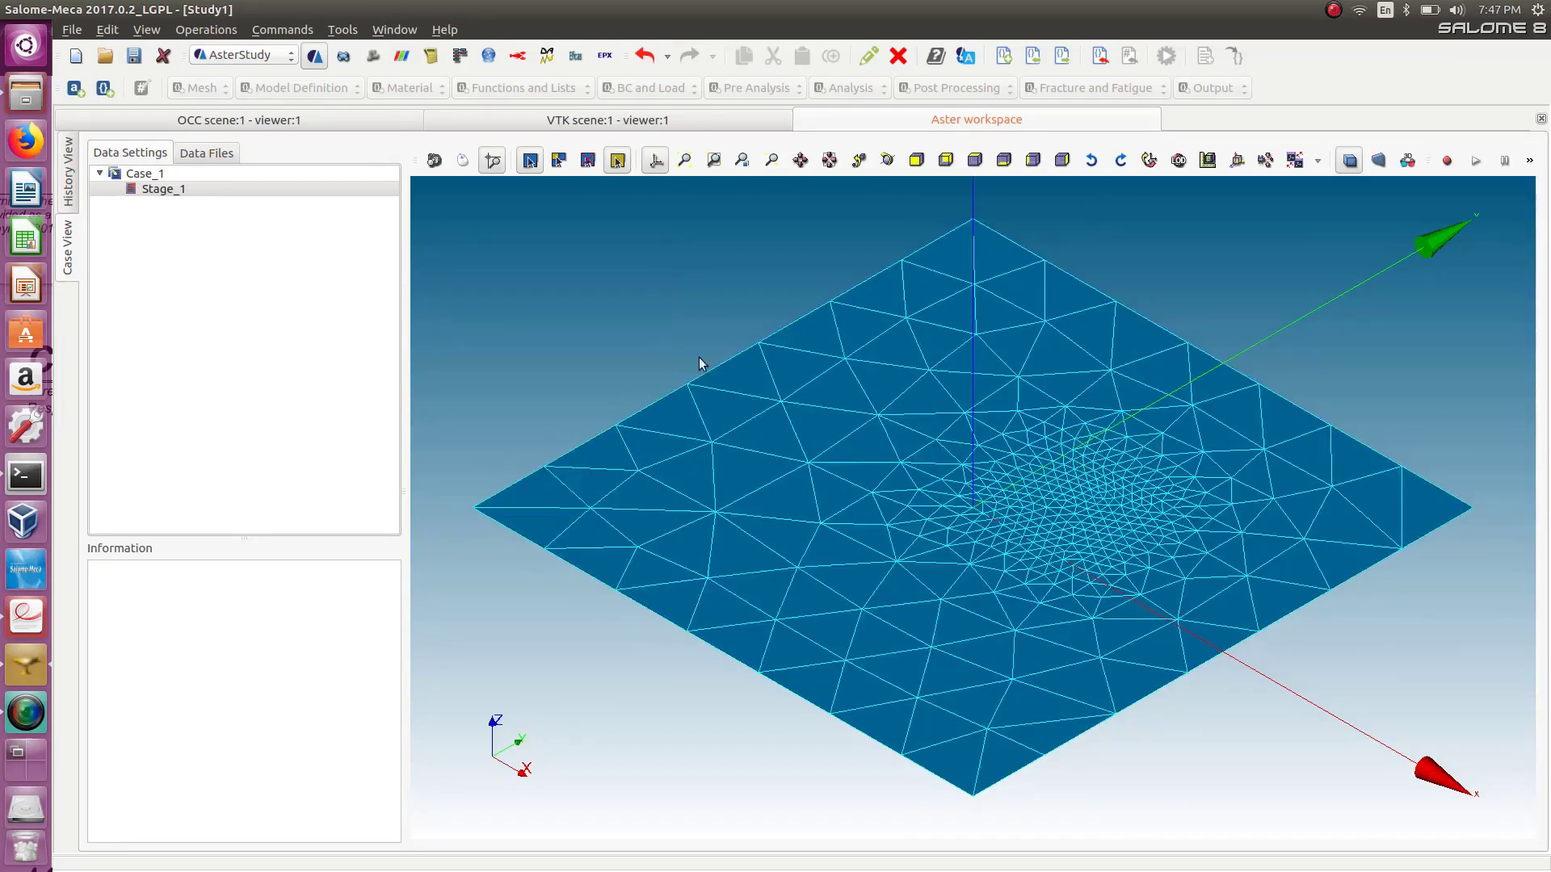
Return Stage_1 to graphical mode and expand its Output and last Post Processing categories.
right_click(216, 194)
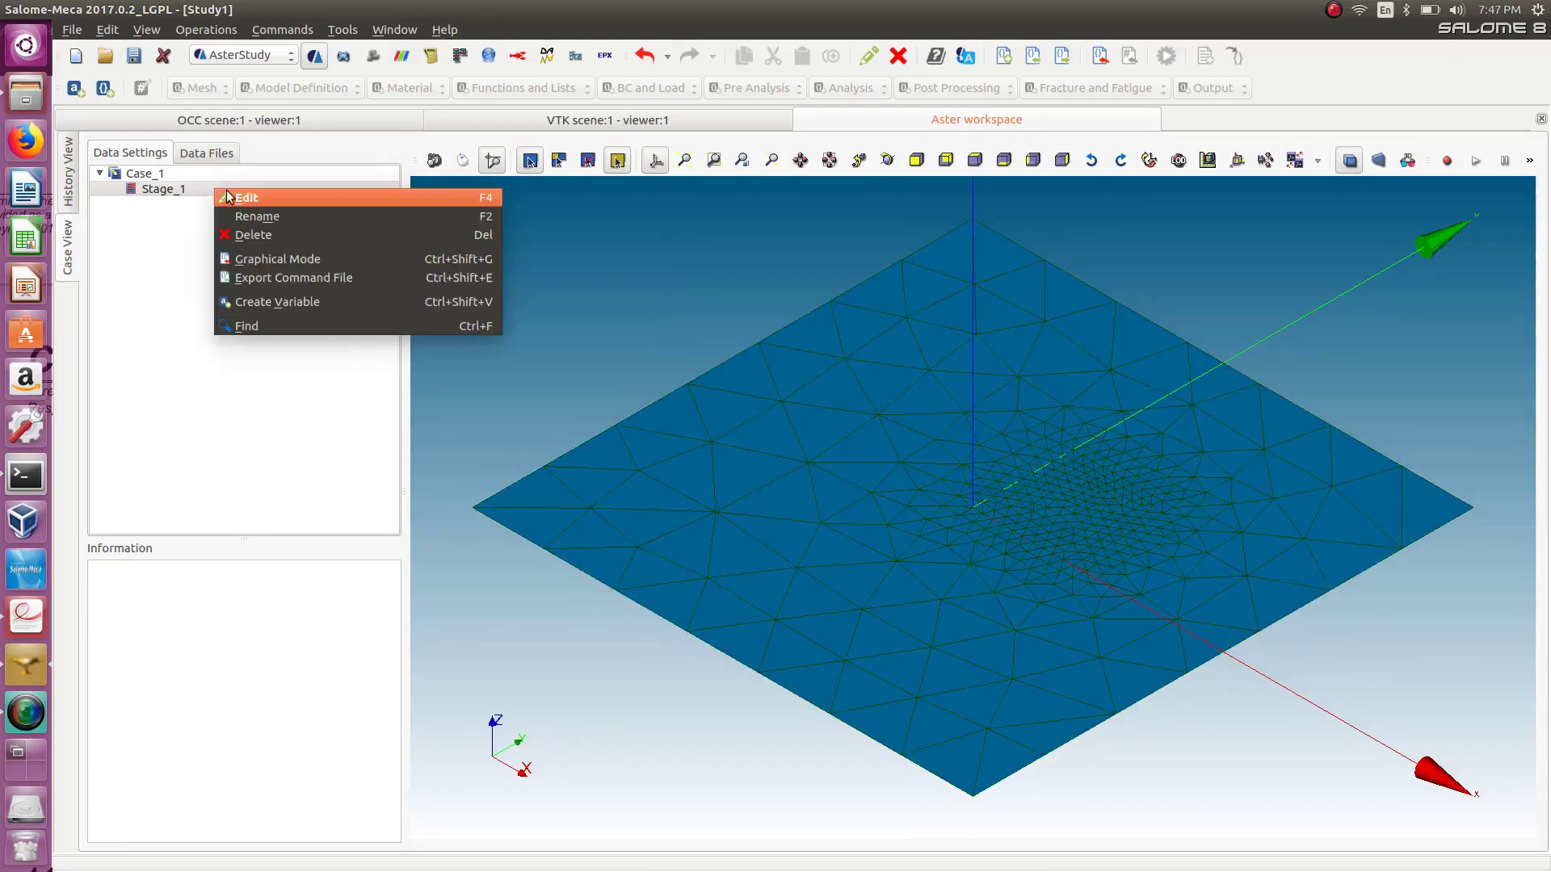
left_click(276, 260)
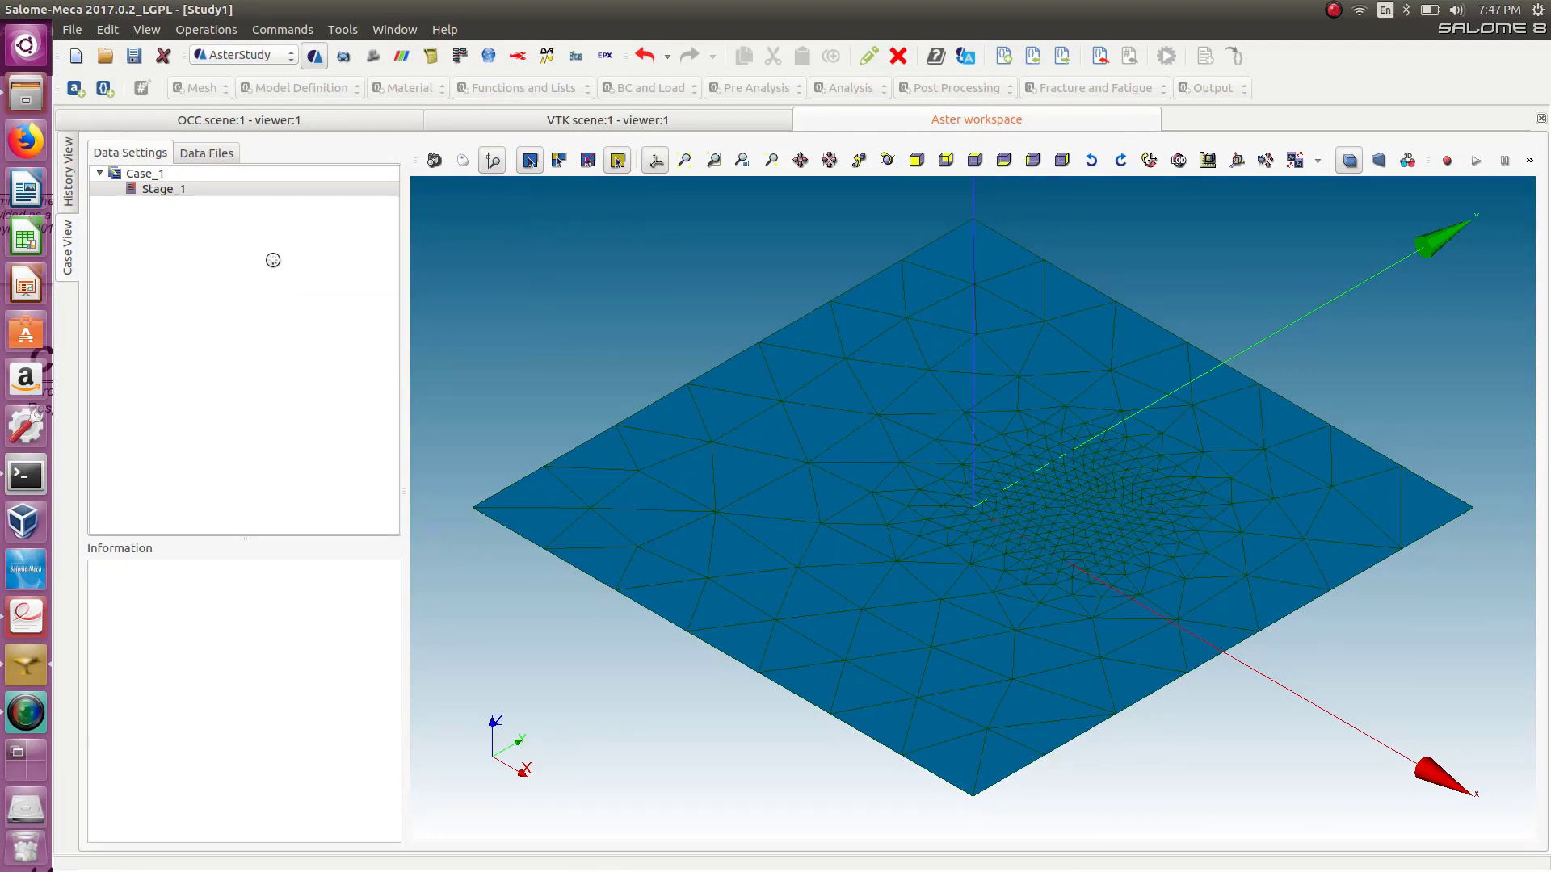
left_click(133, 327)
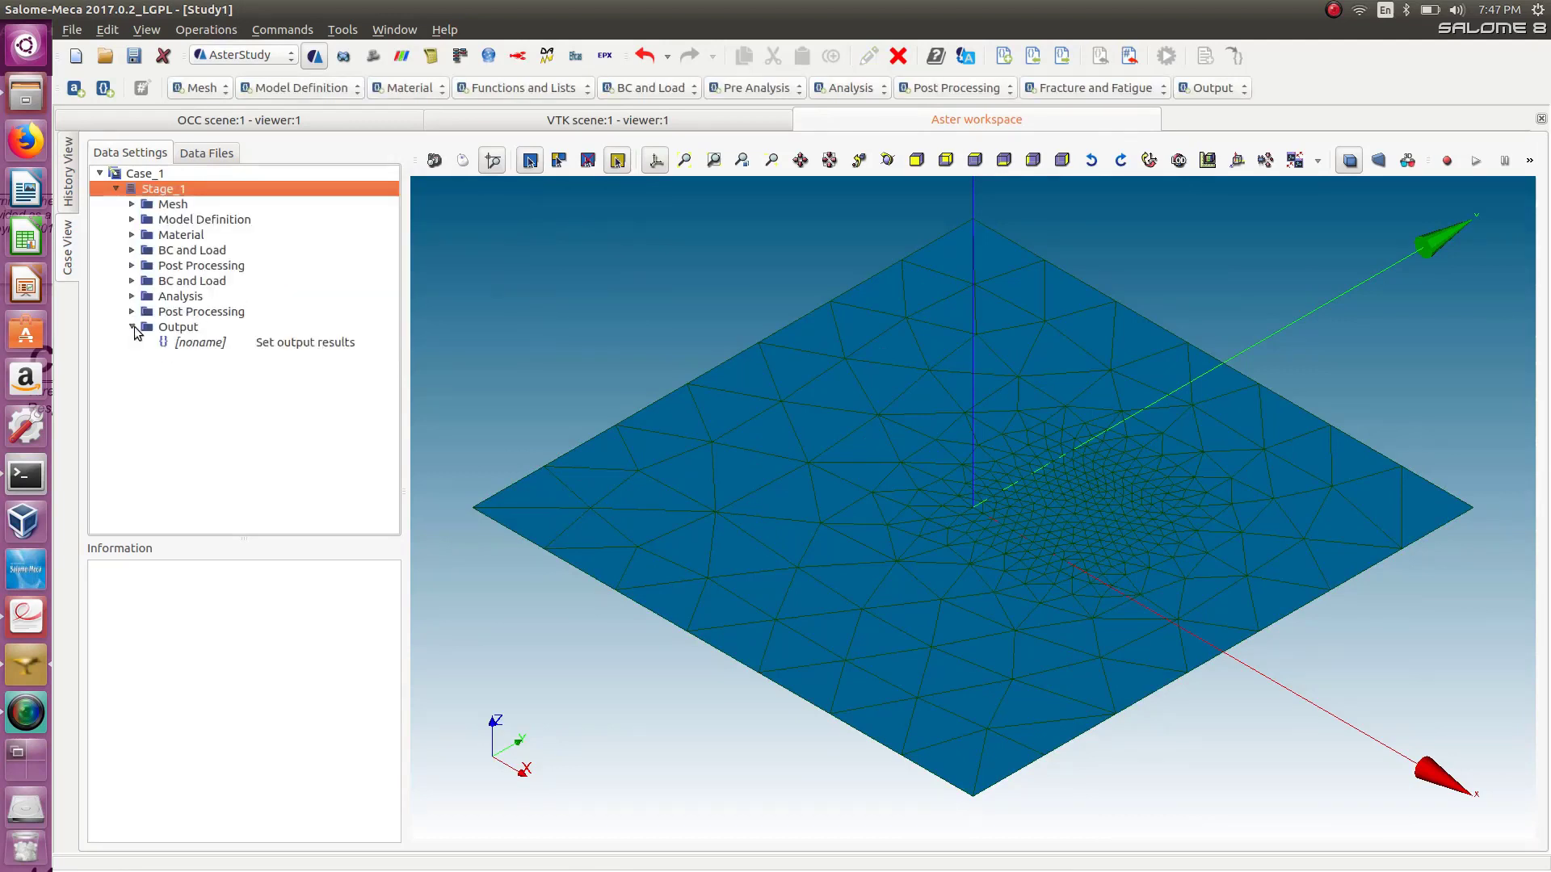
left_click(133, 313)
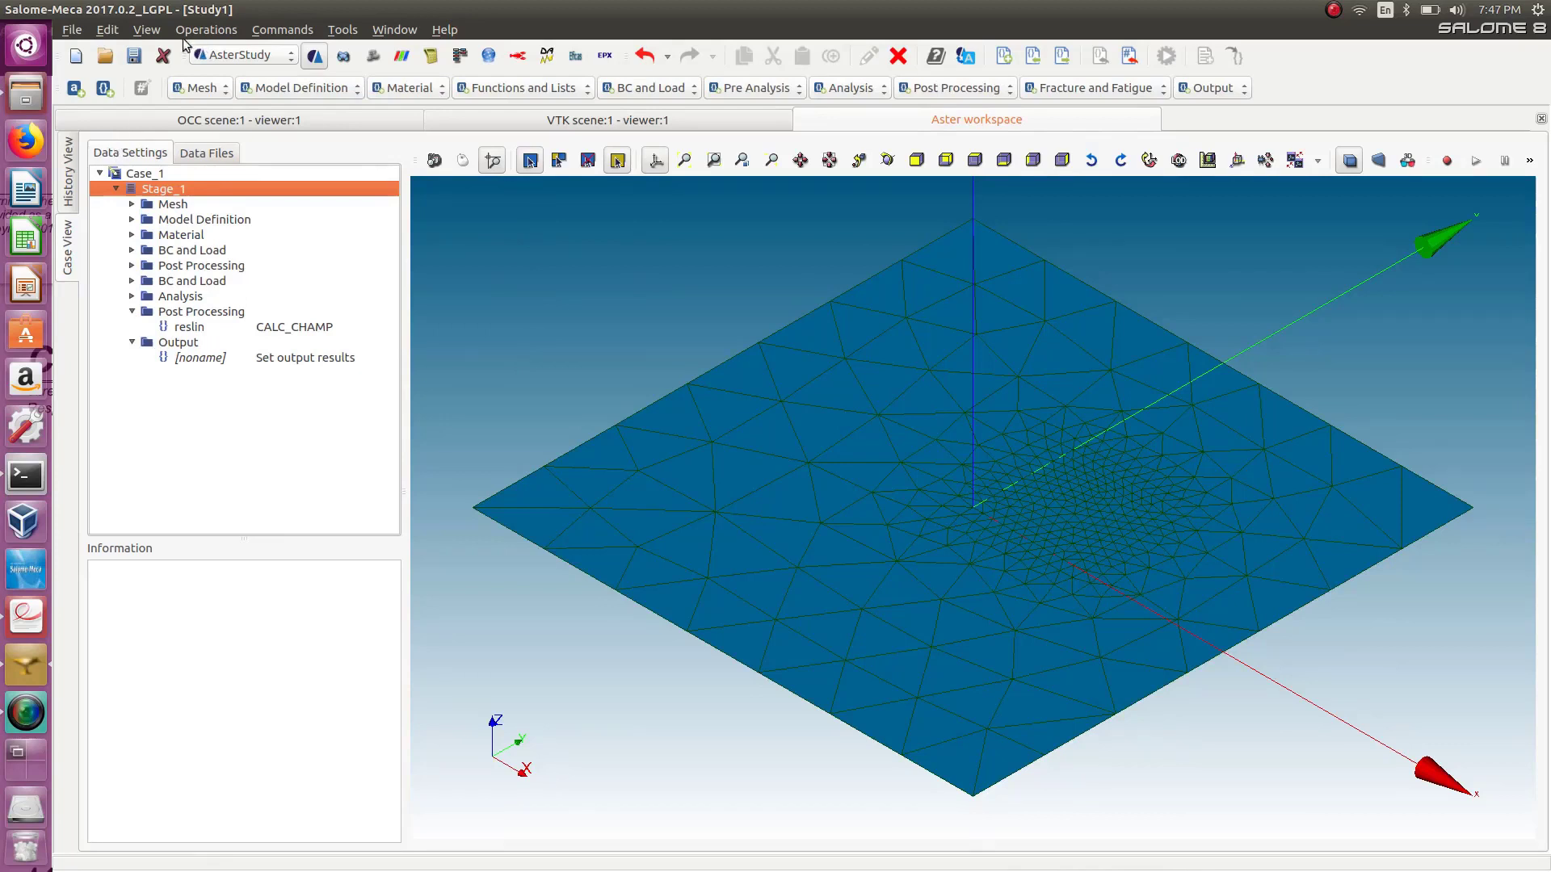
Save the study and run Case_1 on localhost with 2024 memory and a 00:15:00 time limit.
left_click(135, 57)
left_click(79, 172)
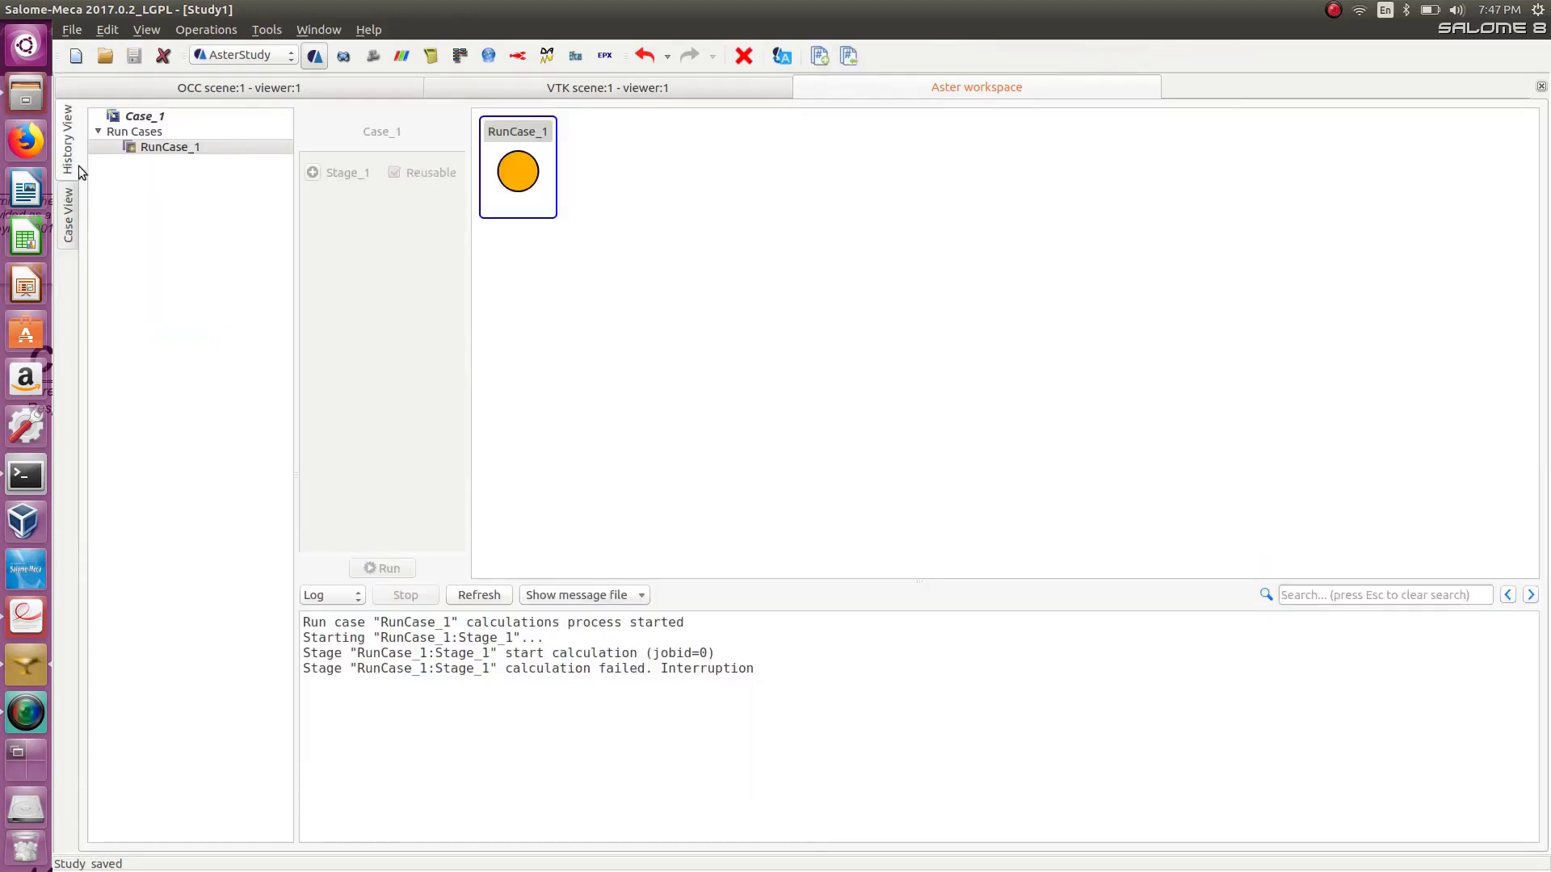
left_click(146, 117)
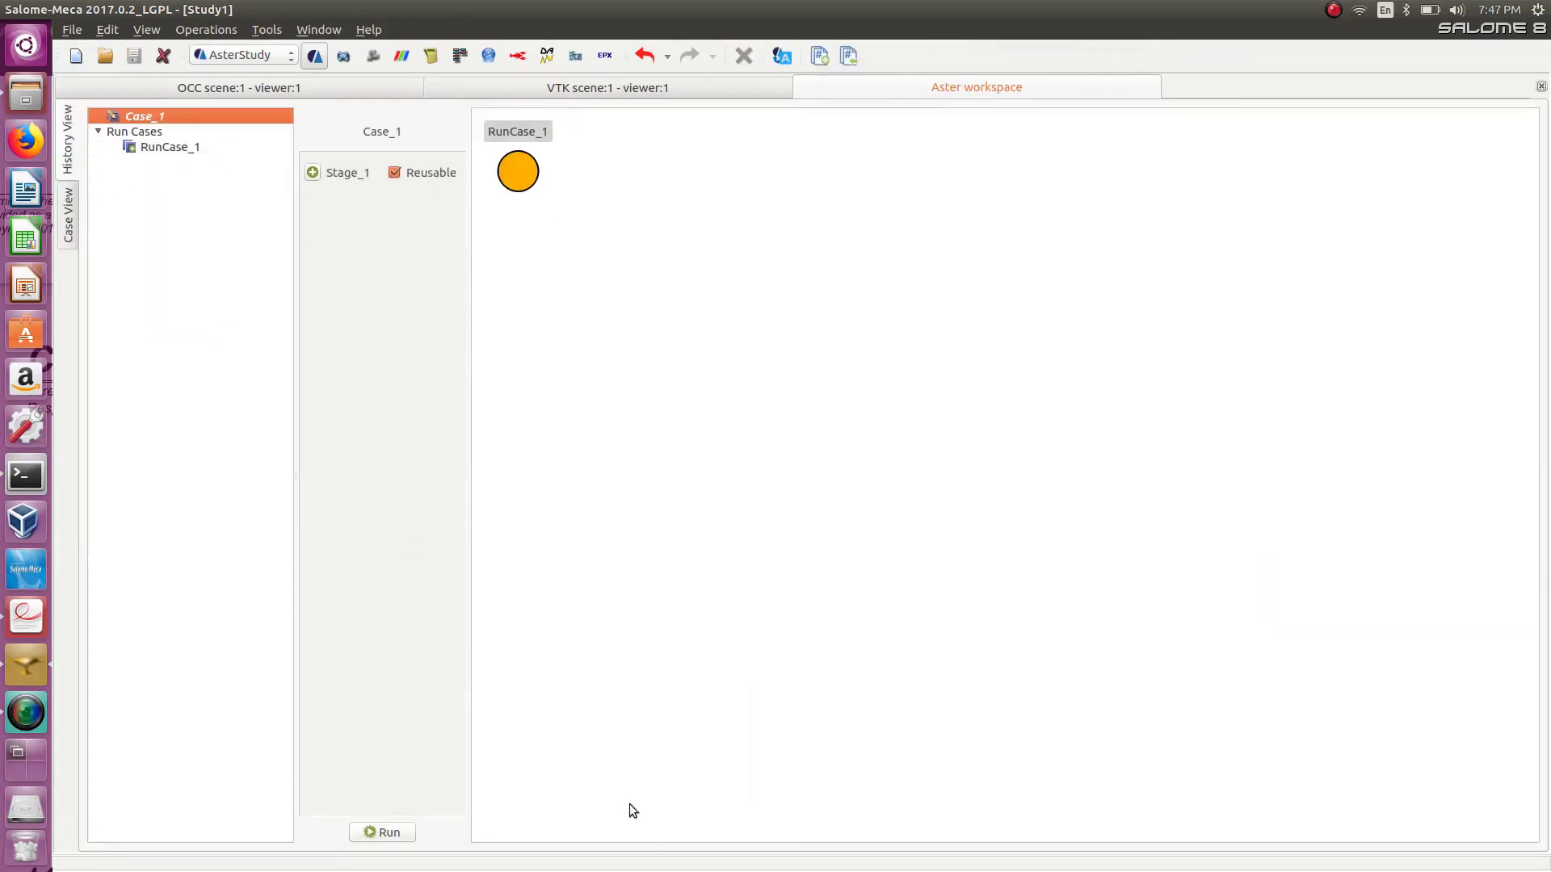
left_click(388, 832)
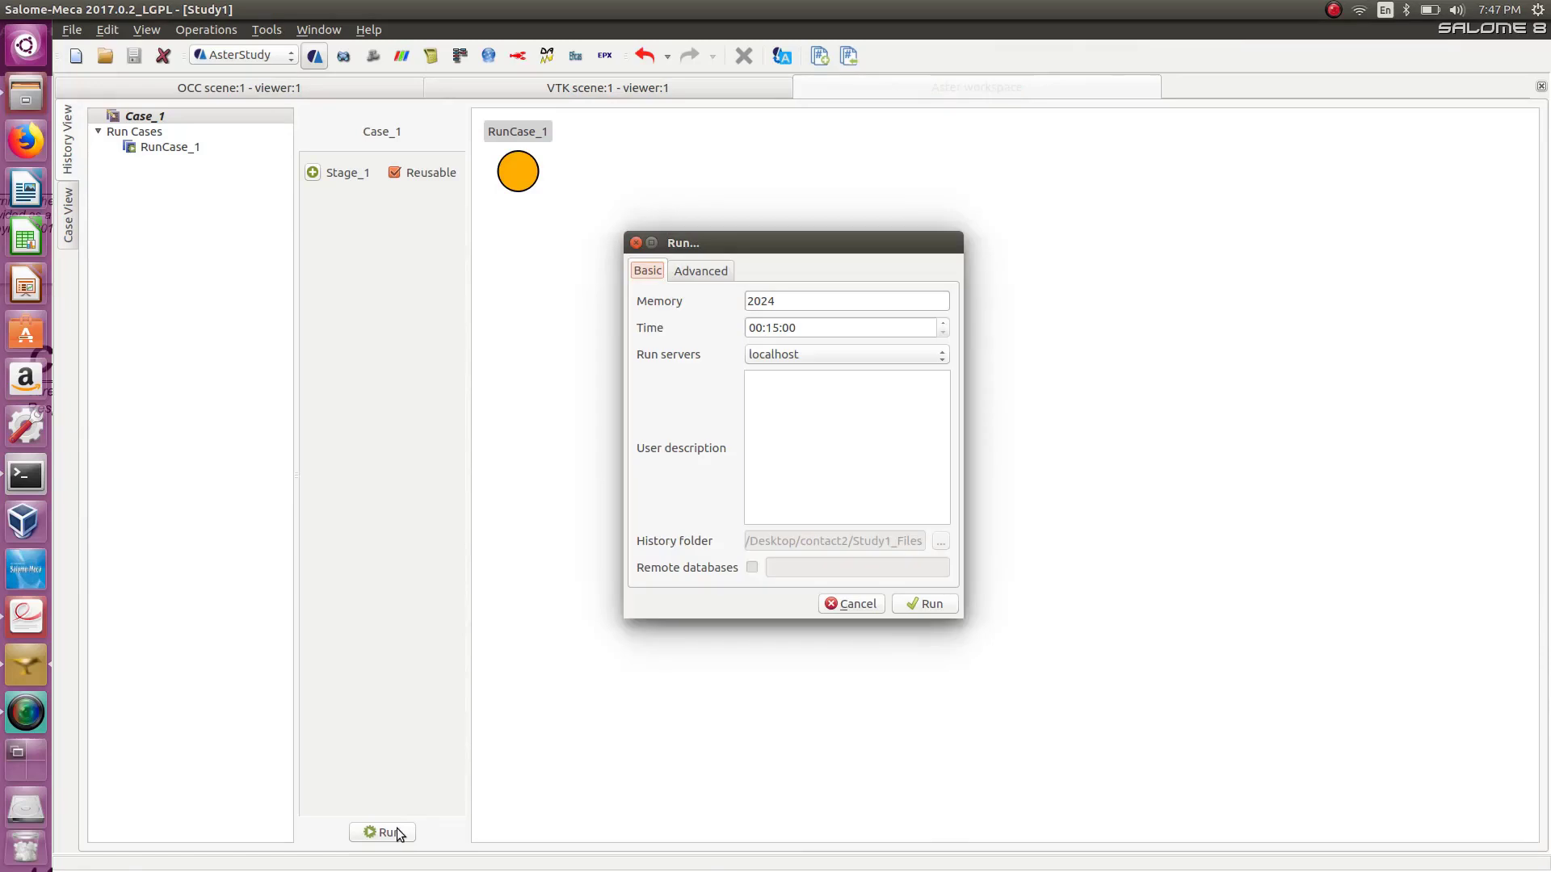
left_click(926, 604)
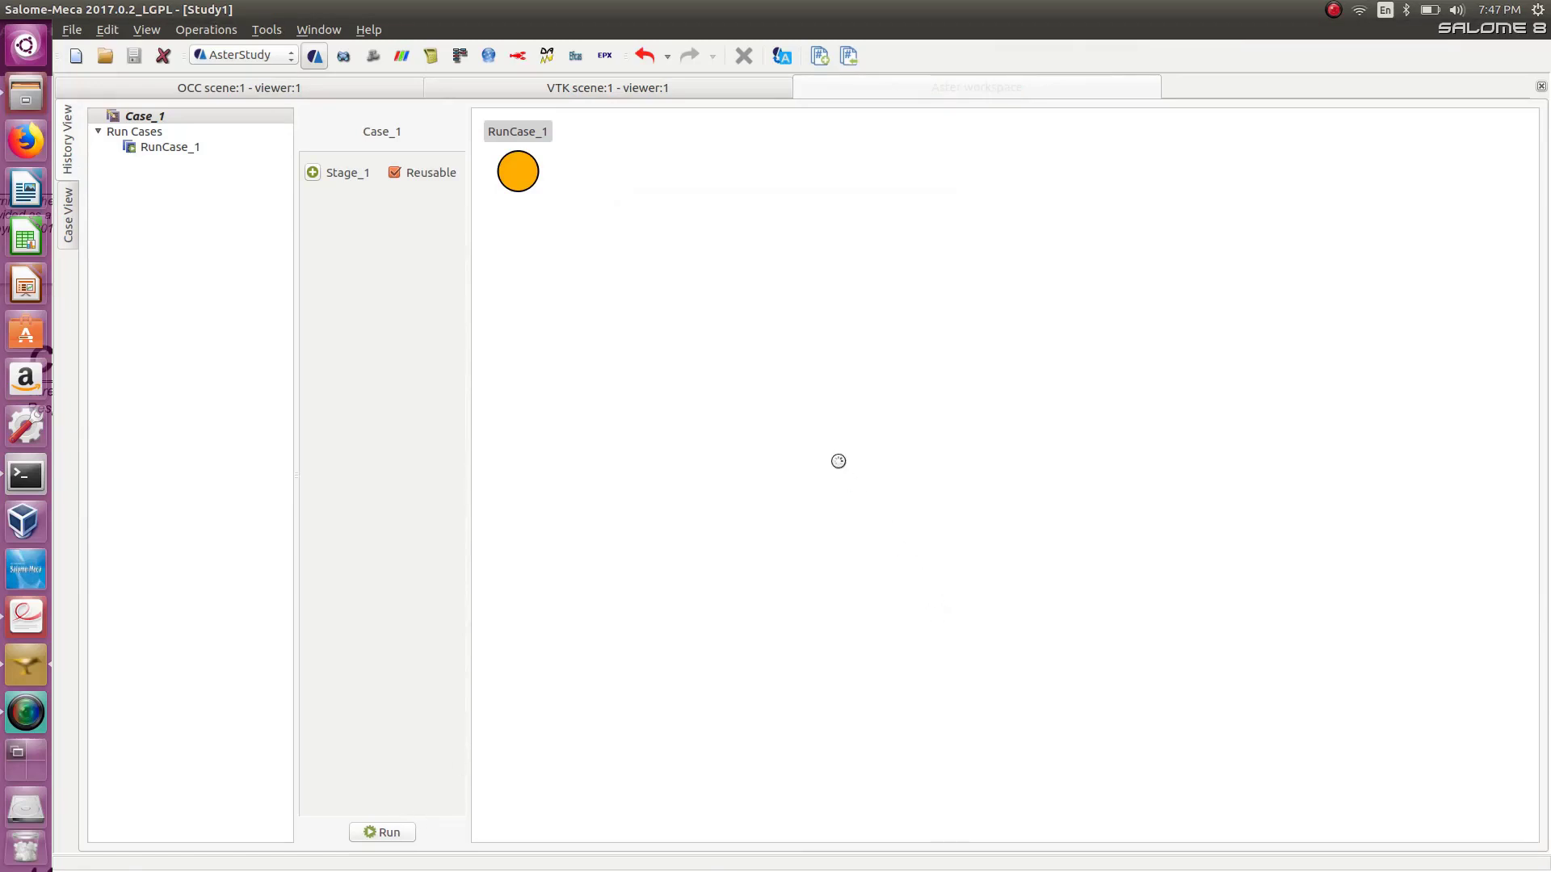
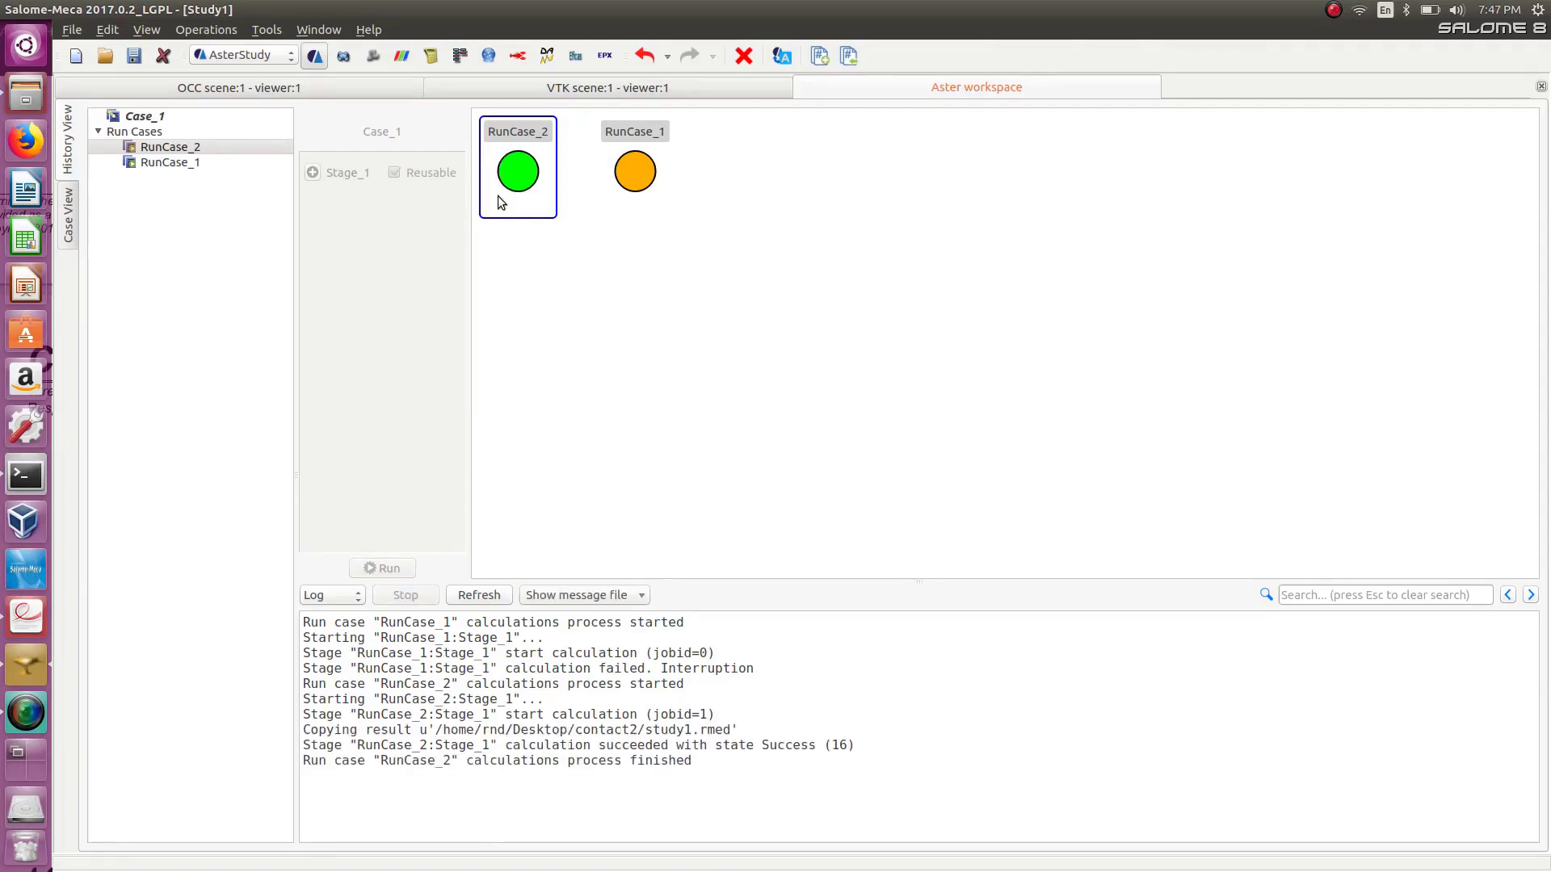
Open the output file study1.rmed of Stage_1 in ParaVis.
left_click(69, 220)
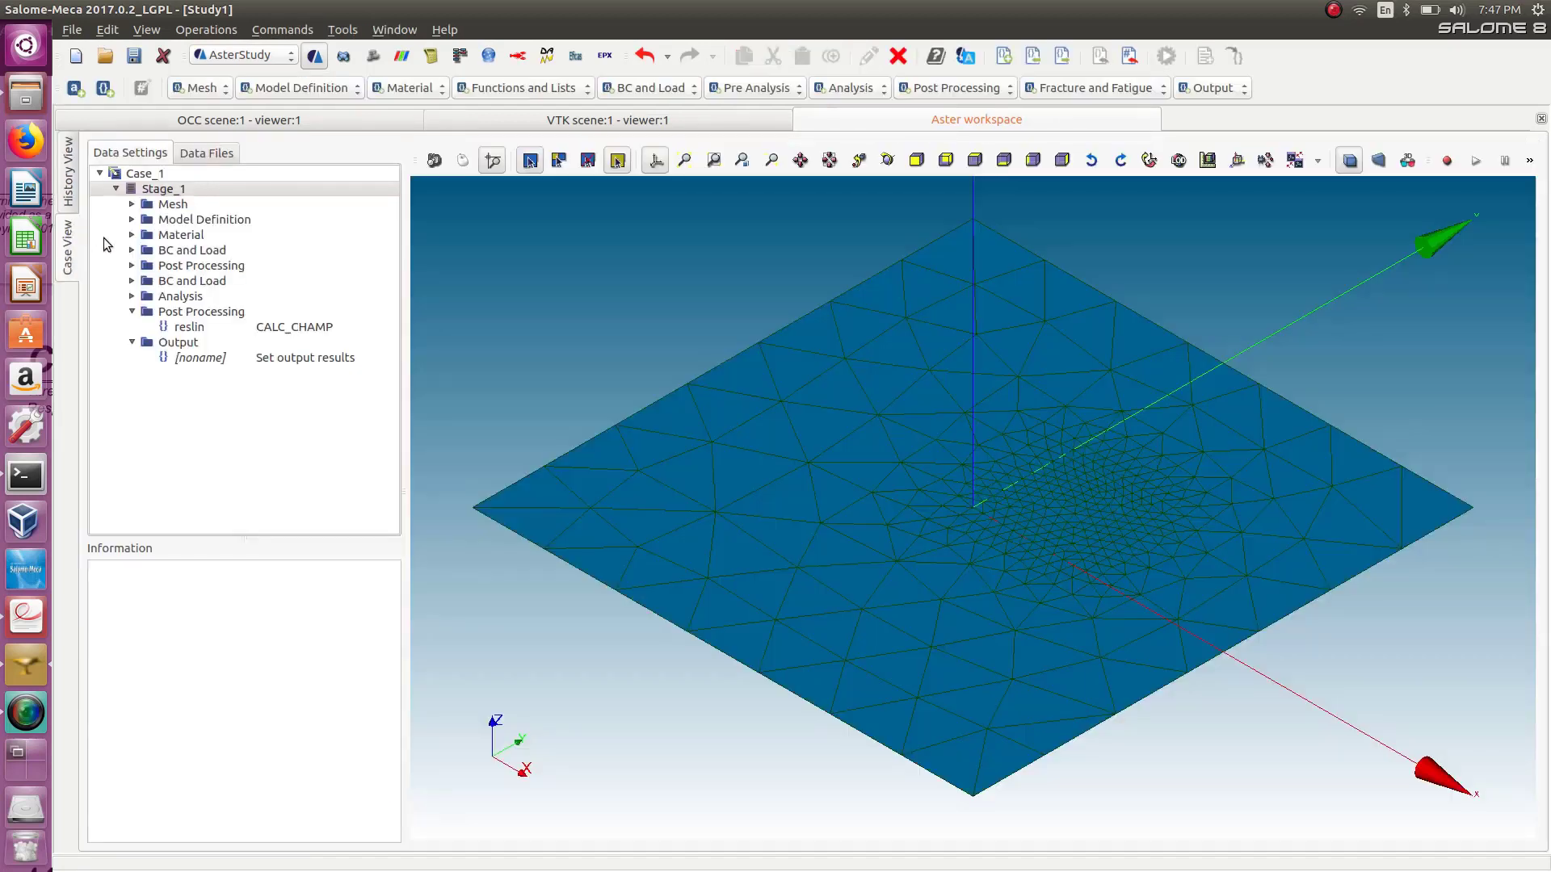
left_click(205, 155)
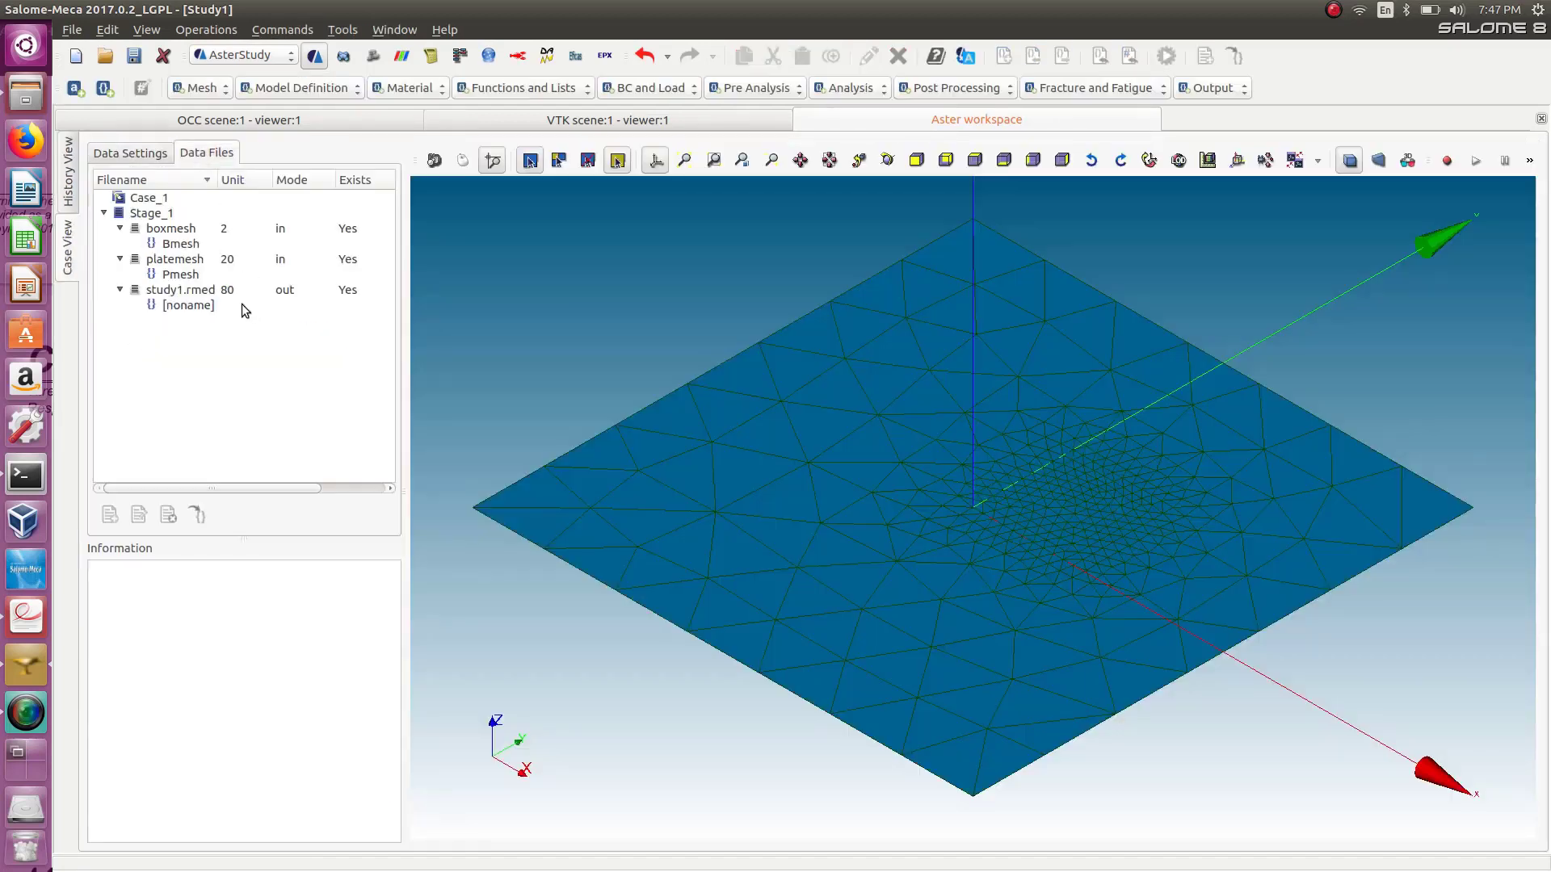
left_click(195, 292)
right_click(195, 292)
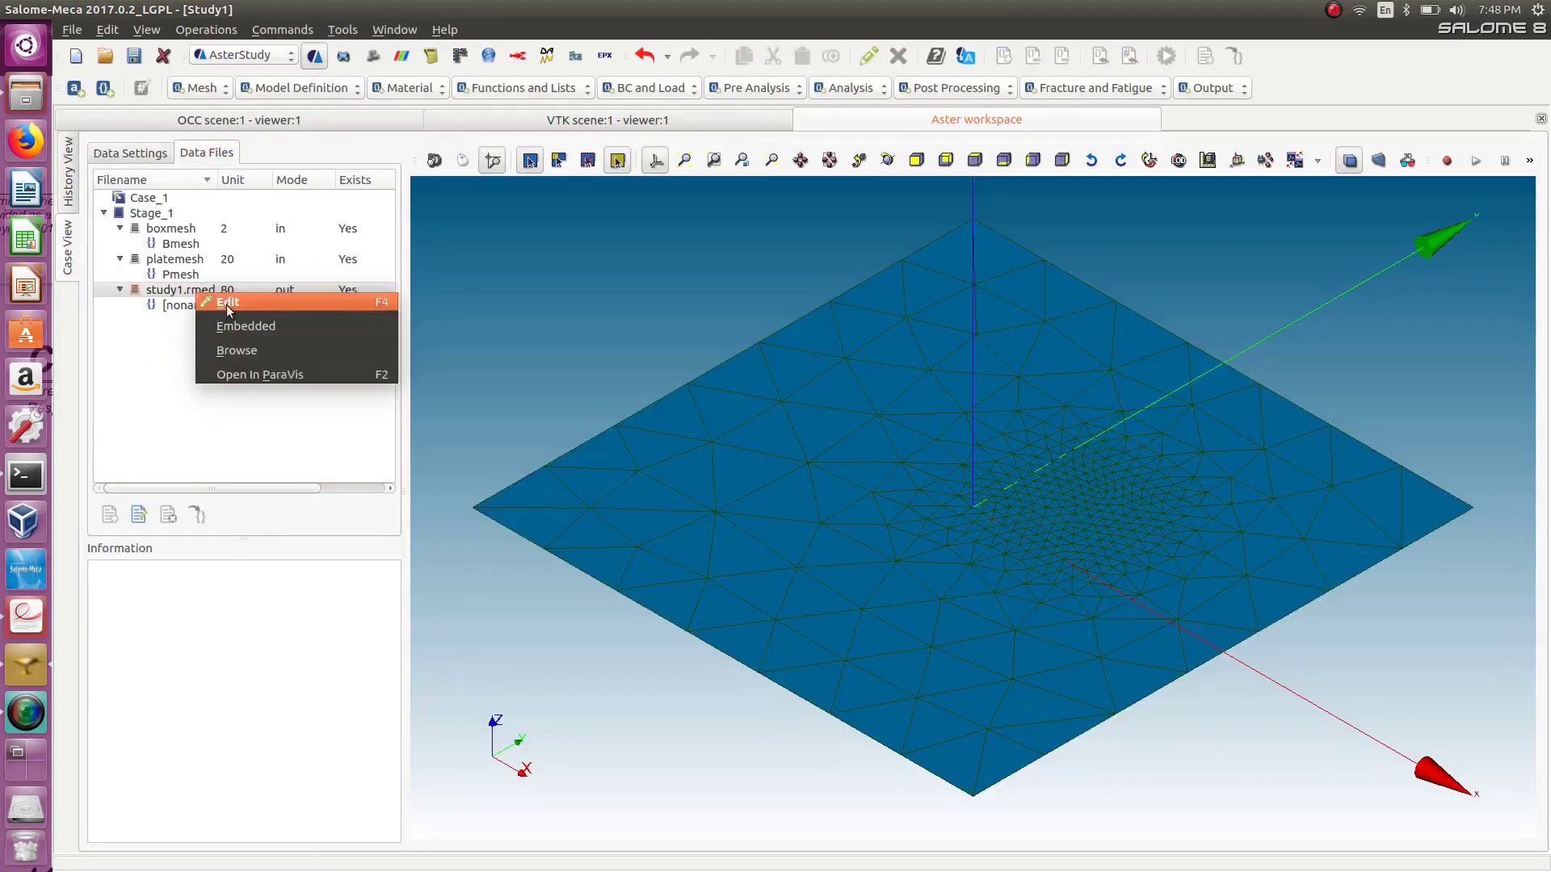
left_click(273, 374)
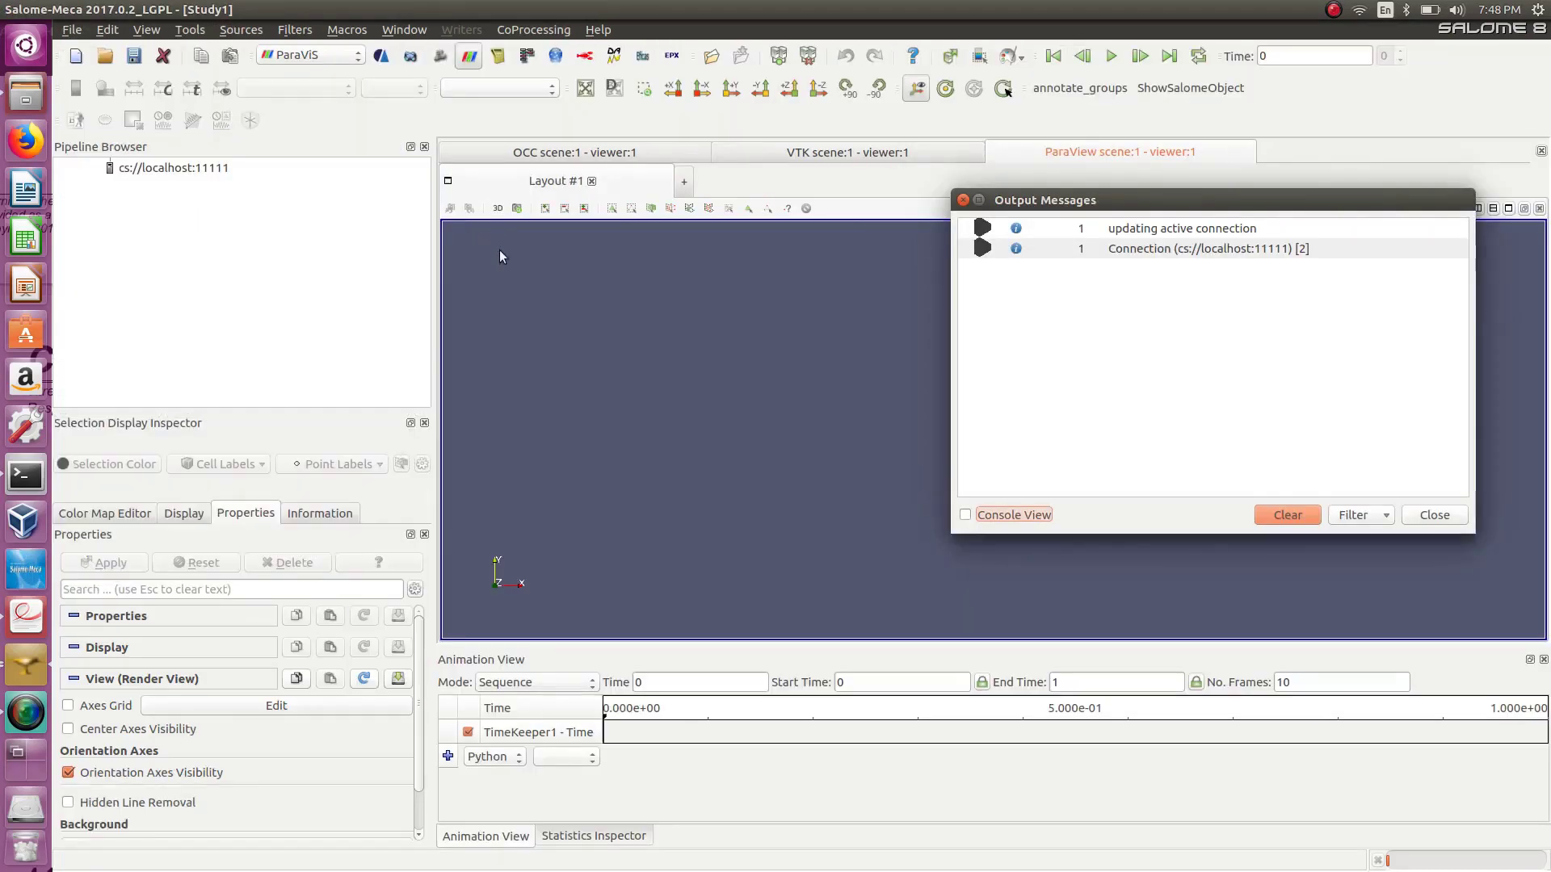
Load only the reslin__DEPL field from ComSup1 under TS0 for the MED result.
left_click_drag(1021, 436, 990, 414)
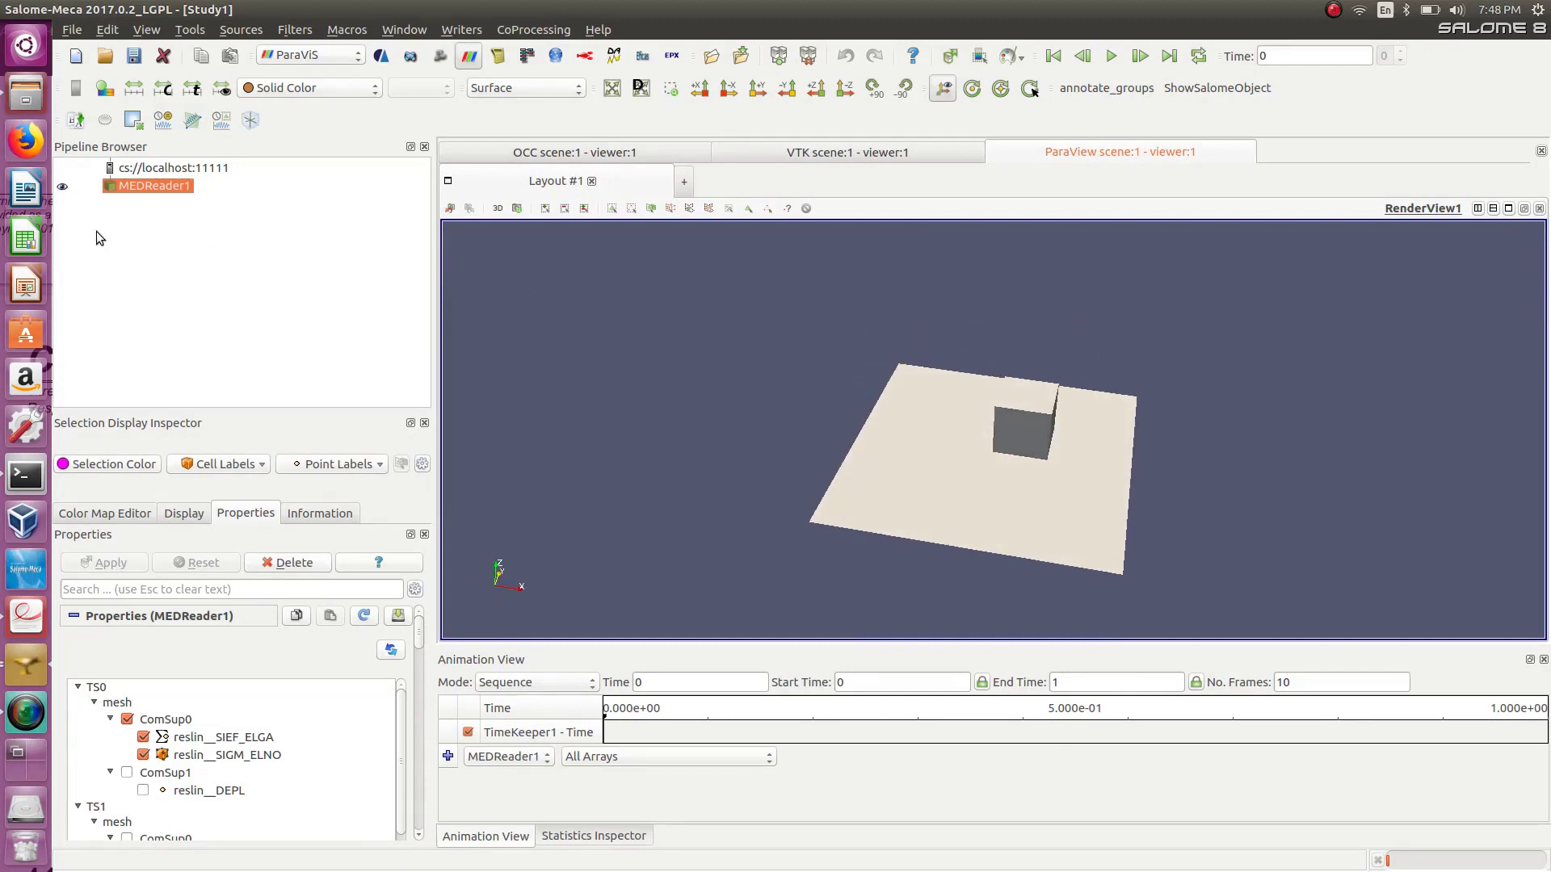
left_click(297, 89)
left_click(294, 84)
left_click(143, 790)
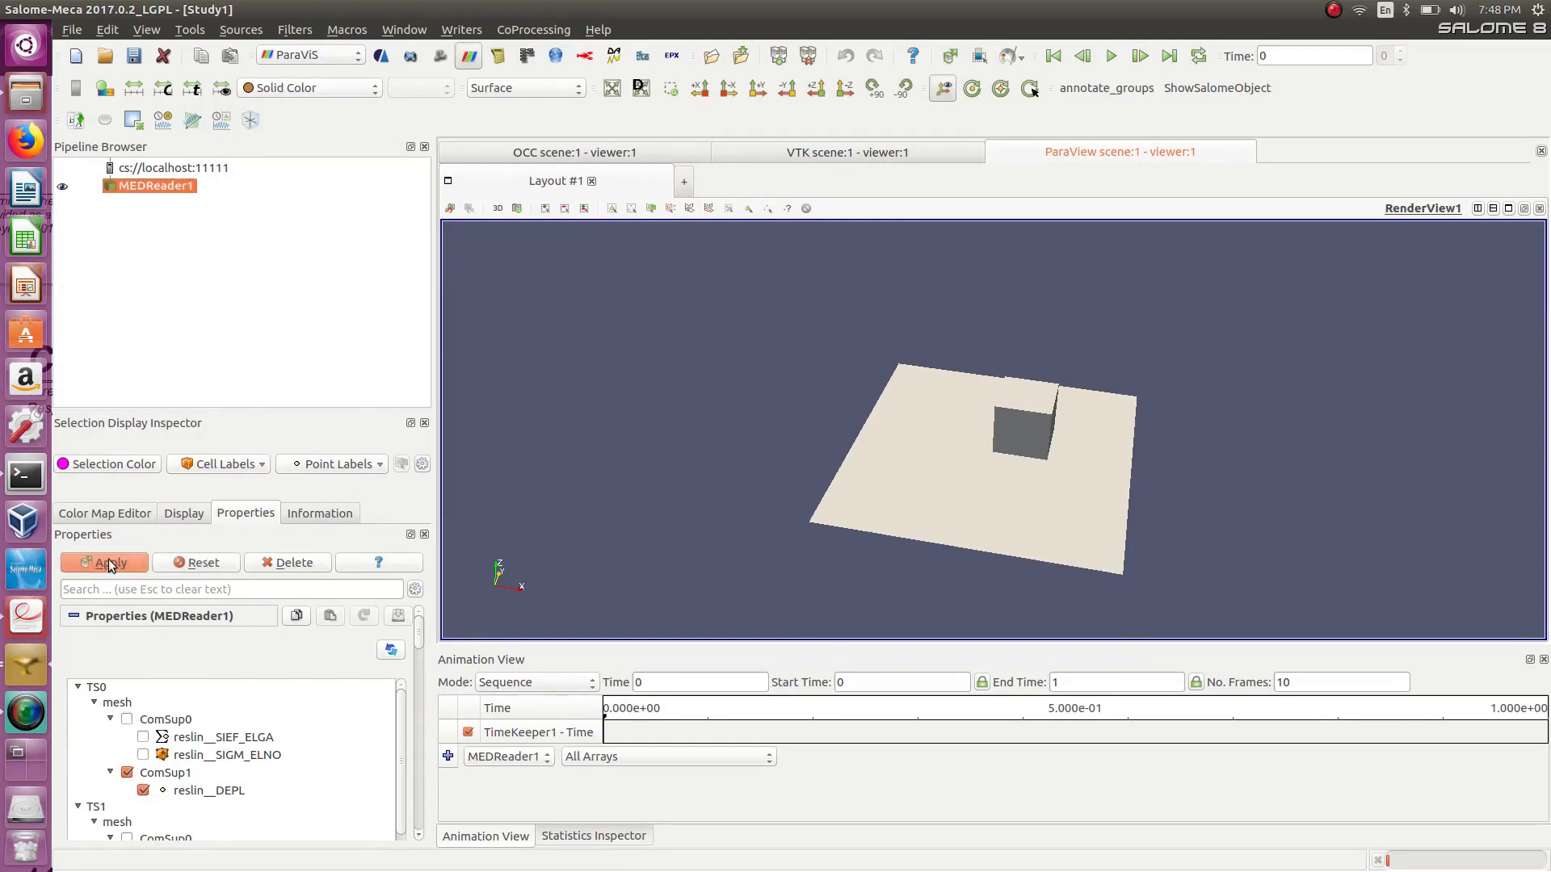
left_click(111, 564)
Color the plate and block by the reslin__DEPL displacement magnitude and inspect it in an oblique view.
left_click(307, 89)
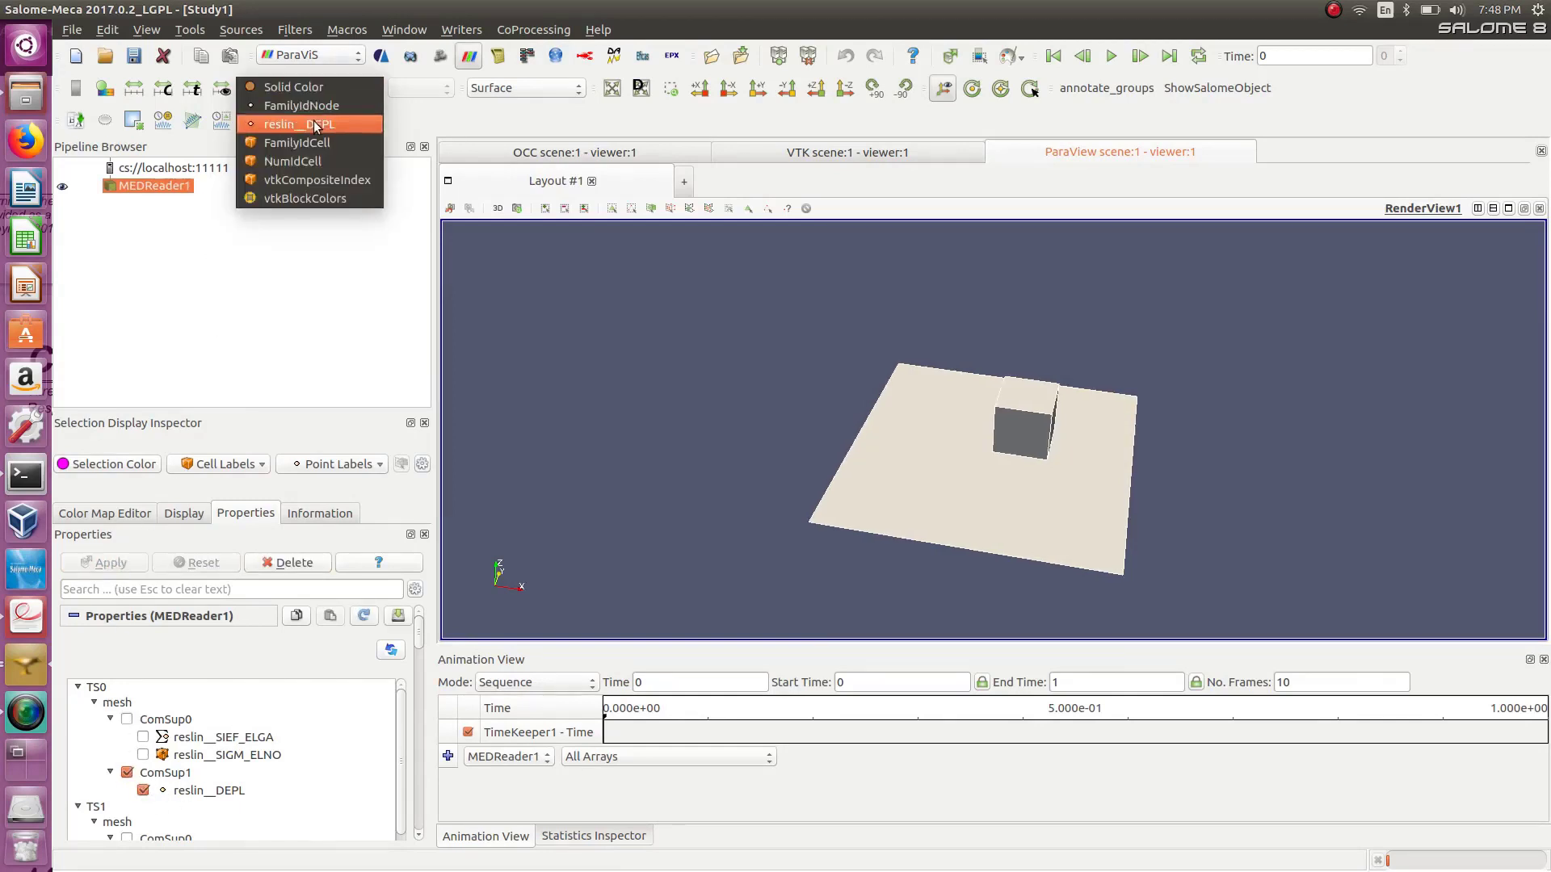
left_click(313, 121)
left_click_drag(934, 526, 1054, 427)
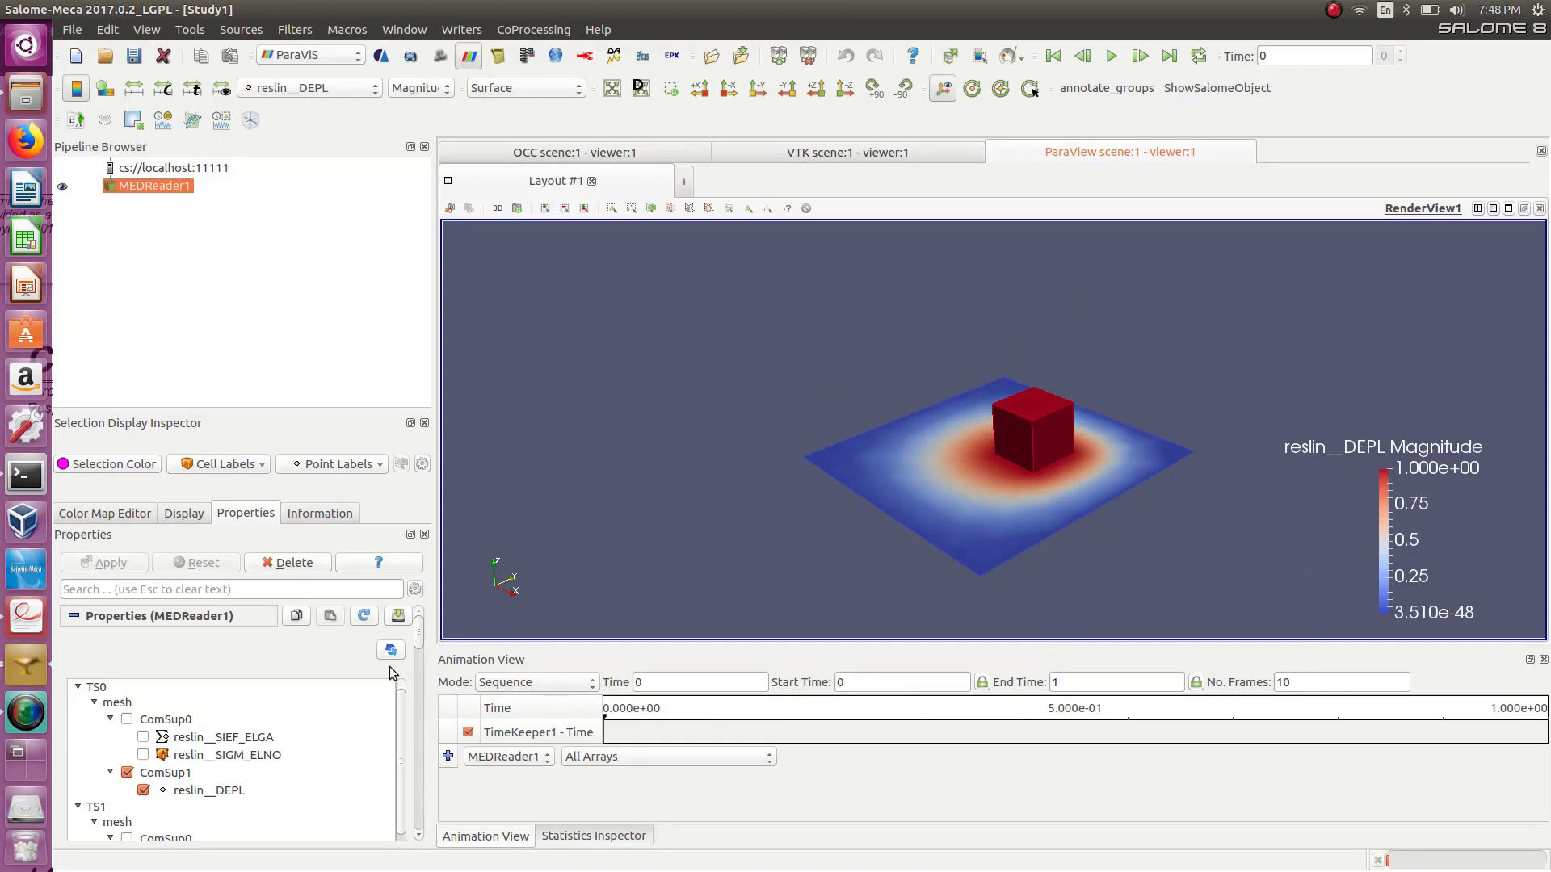
Enlarge the properties area and enable GenerateVectors for the MED result.
scroll(395, 735, "down", 1)
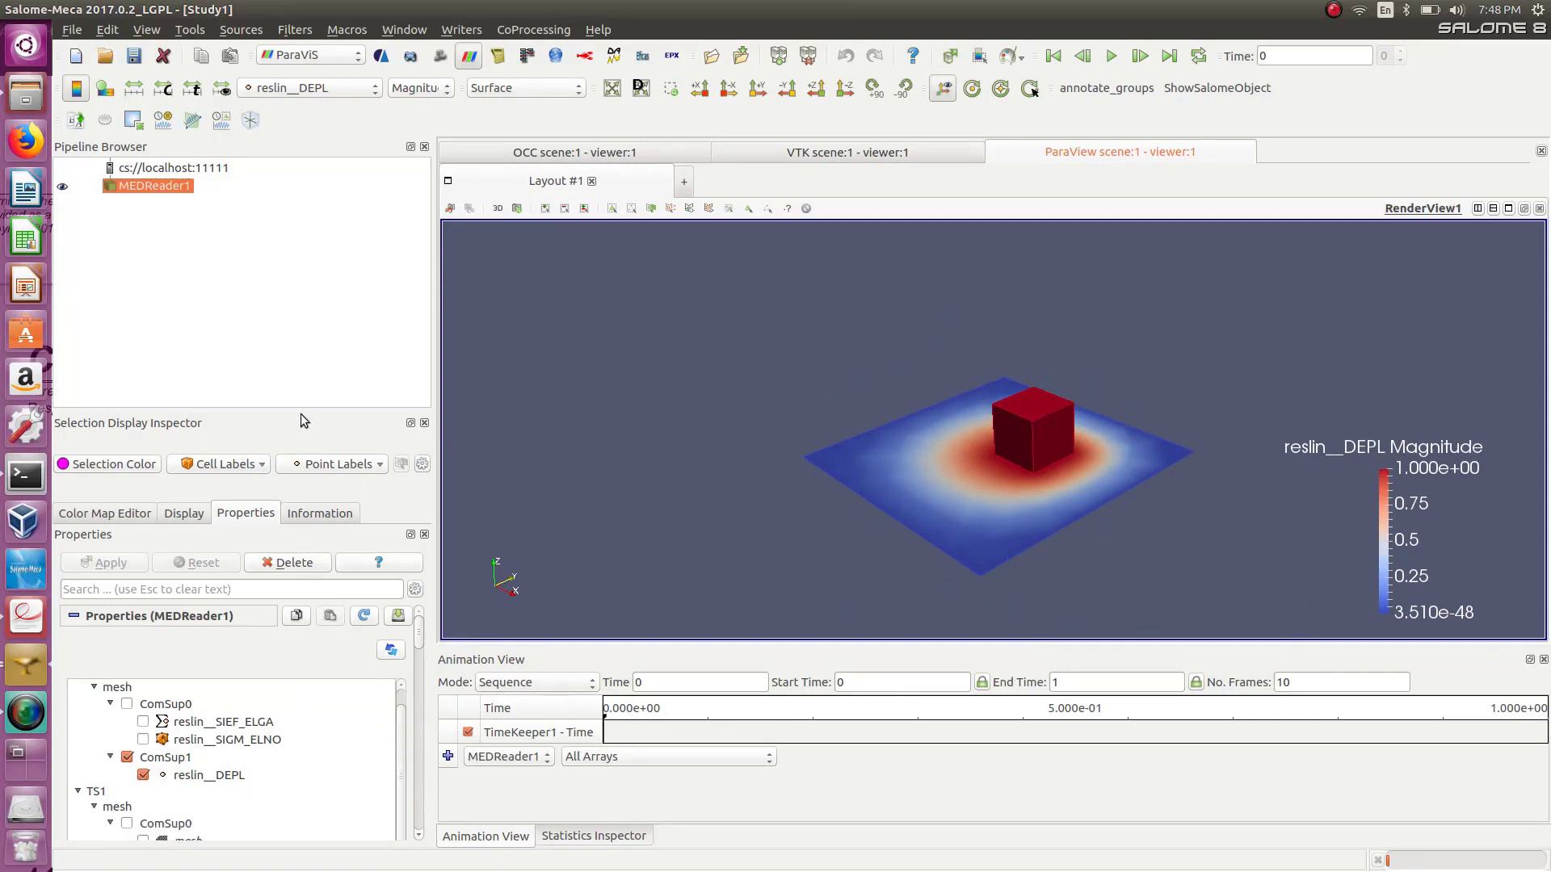
left_click_drag(300, 411, 306, 284)
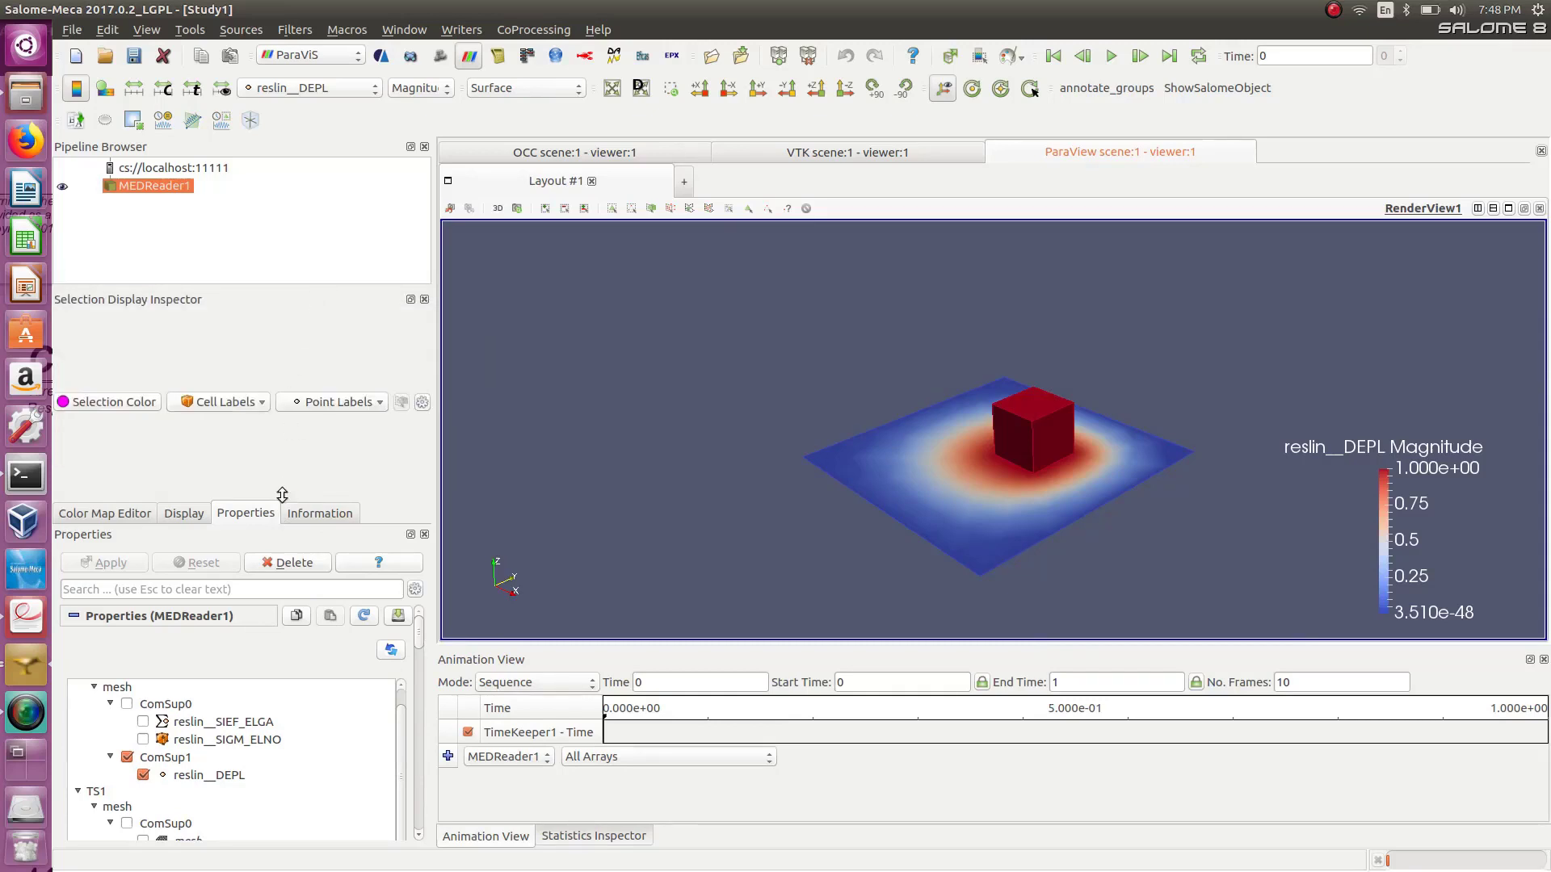
left_click_drag(285, 500, 287, 437)
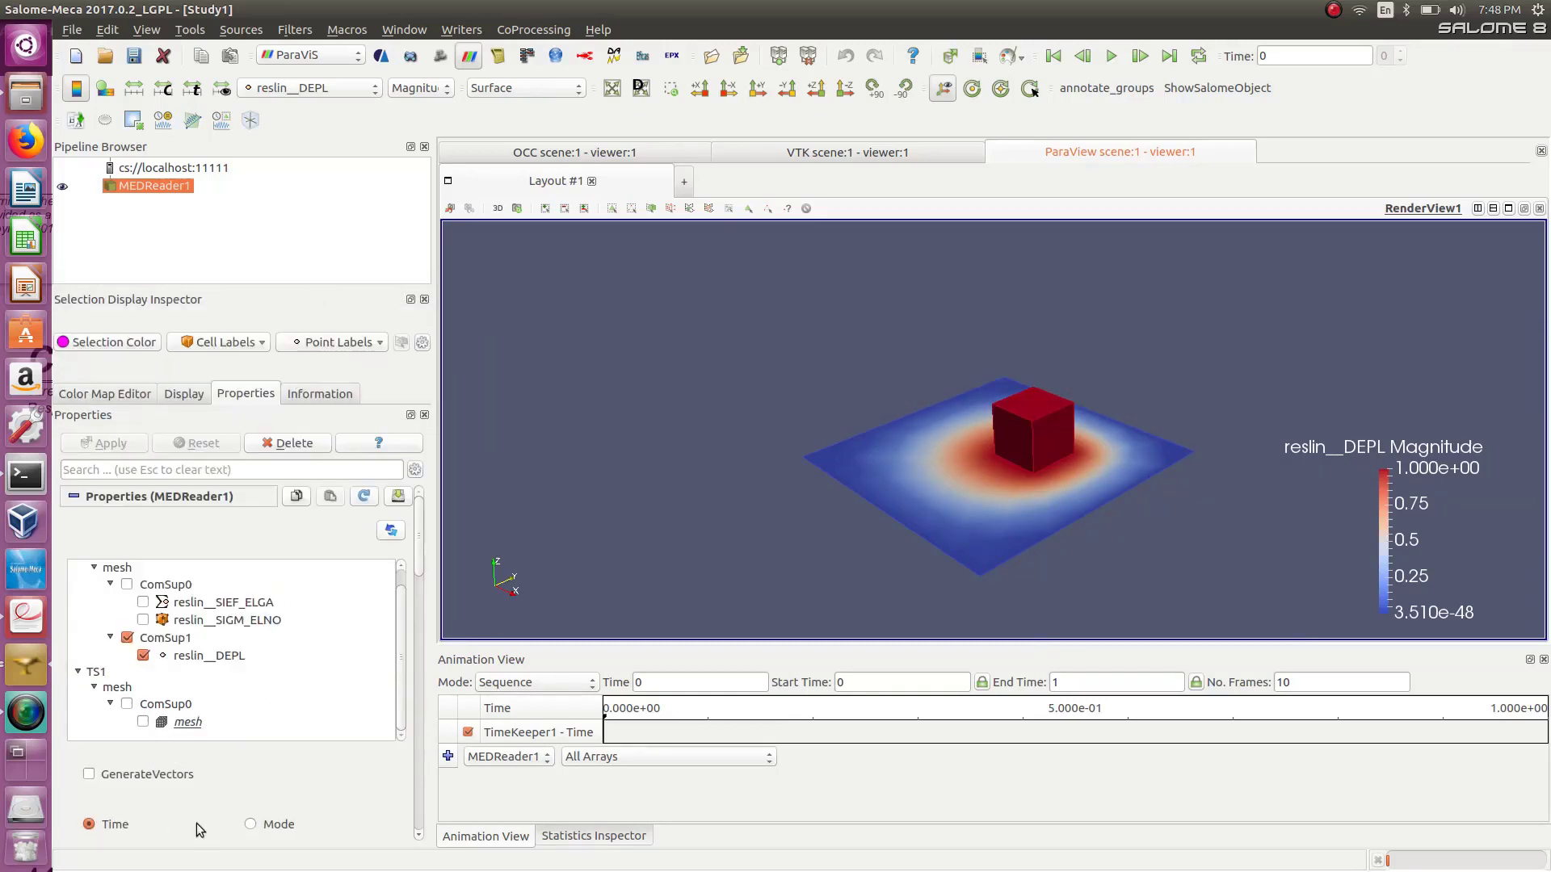
left_click(90, 775)
left_click(98, 445)
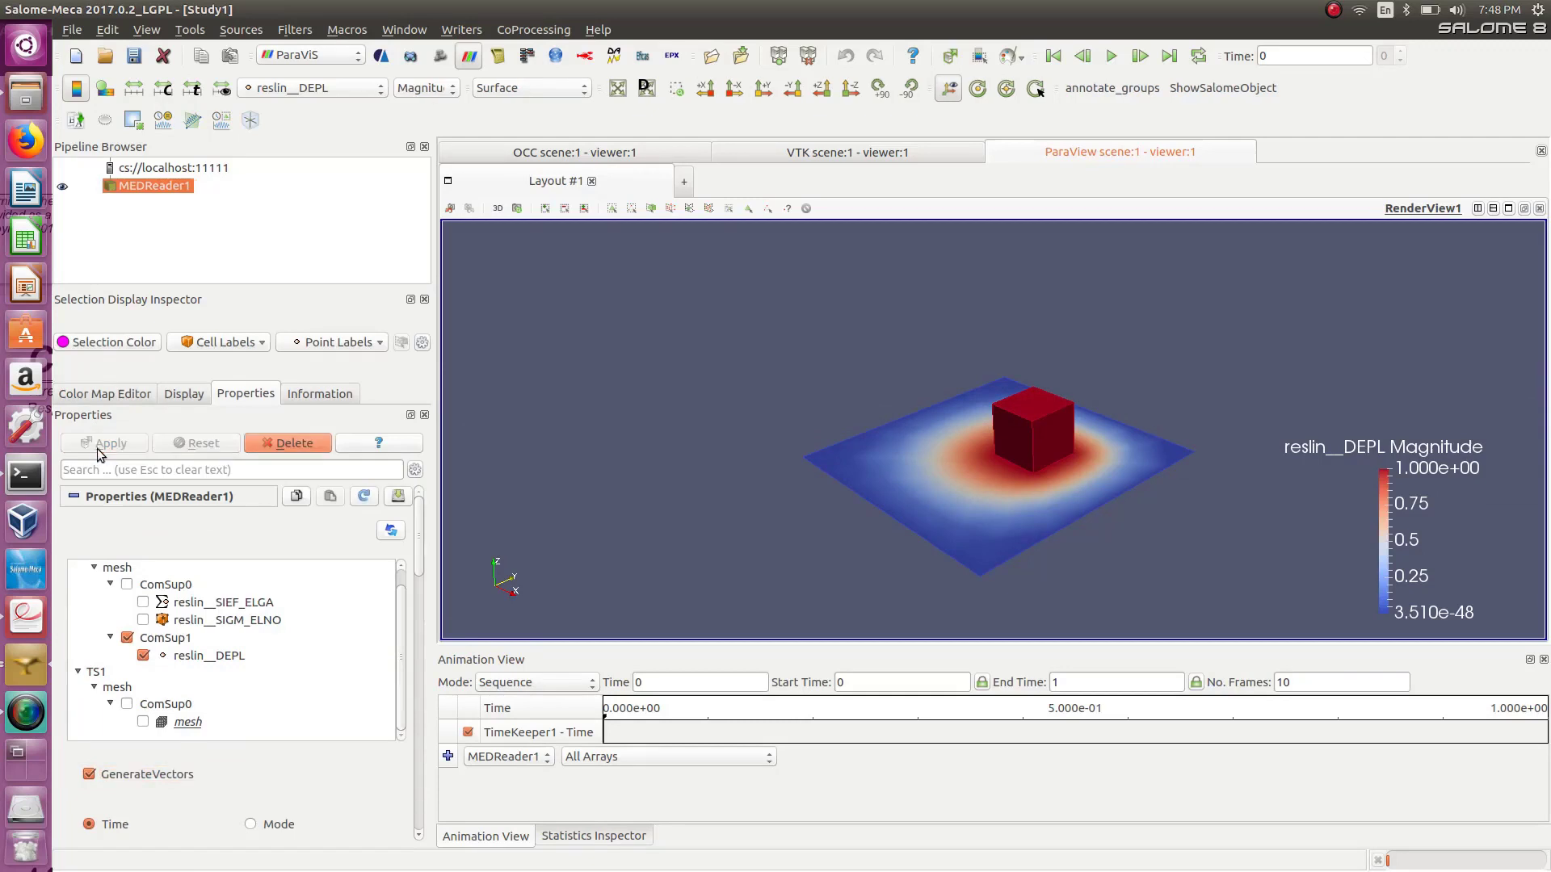
Add a Warp By Vector filter to the MED result using reslin__DEPL_Vector and show it.
left_click(294, 30)
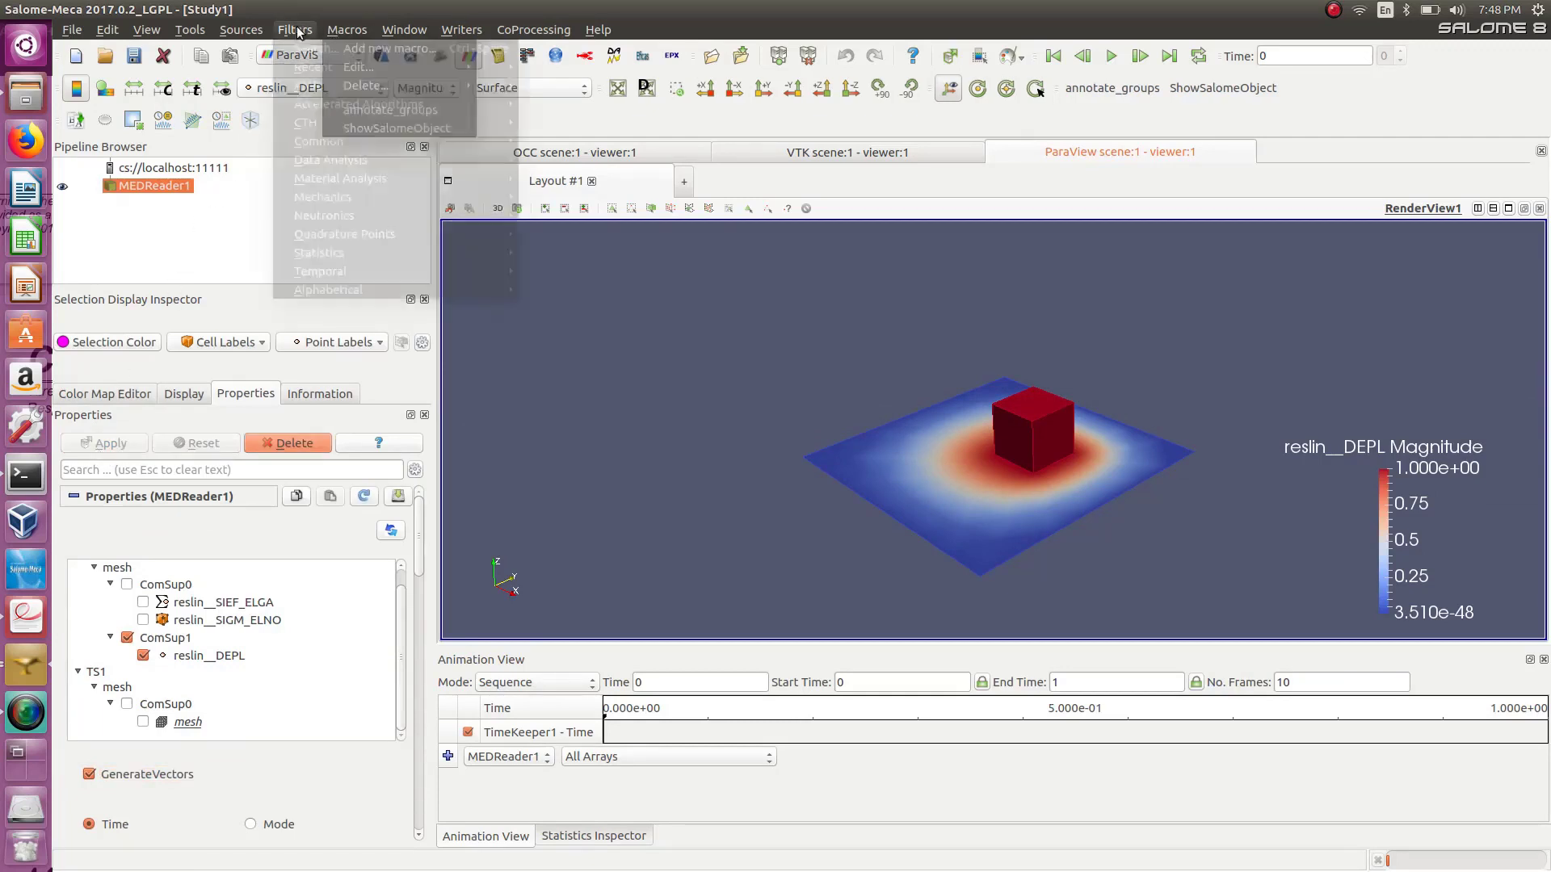
mouse_move(357, 139)
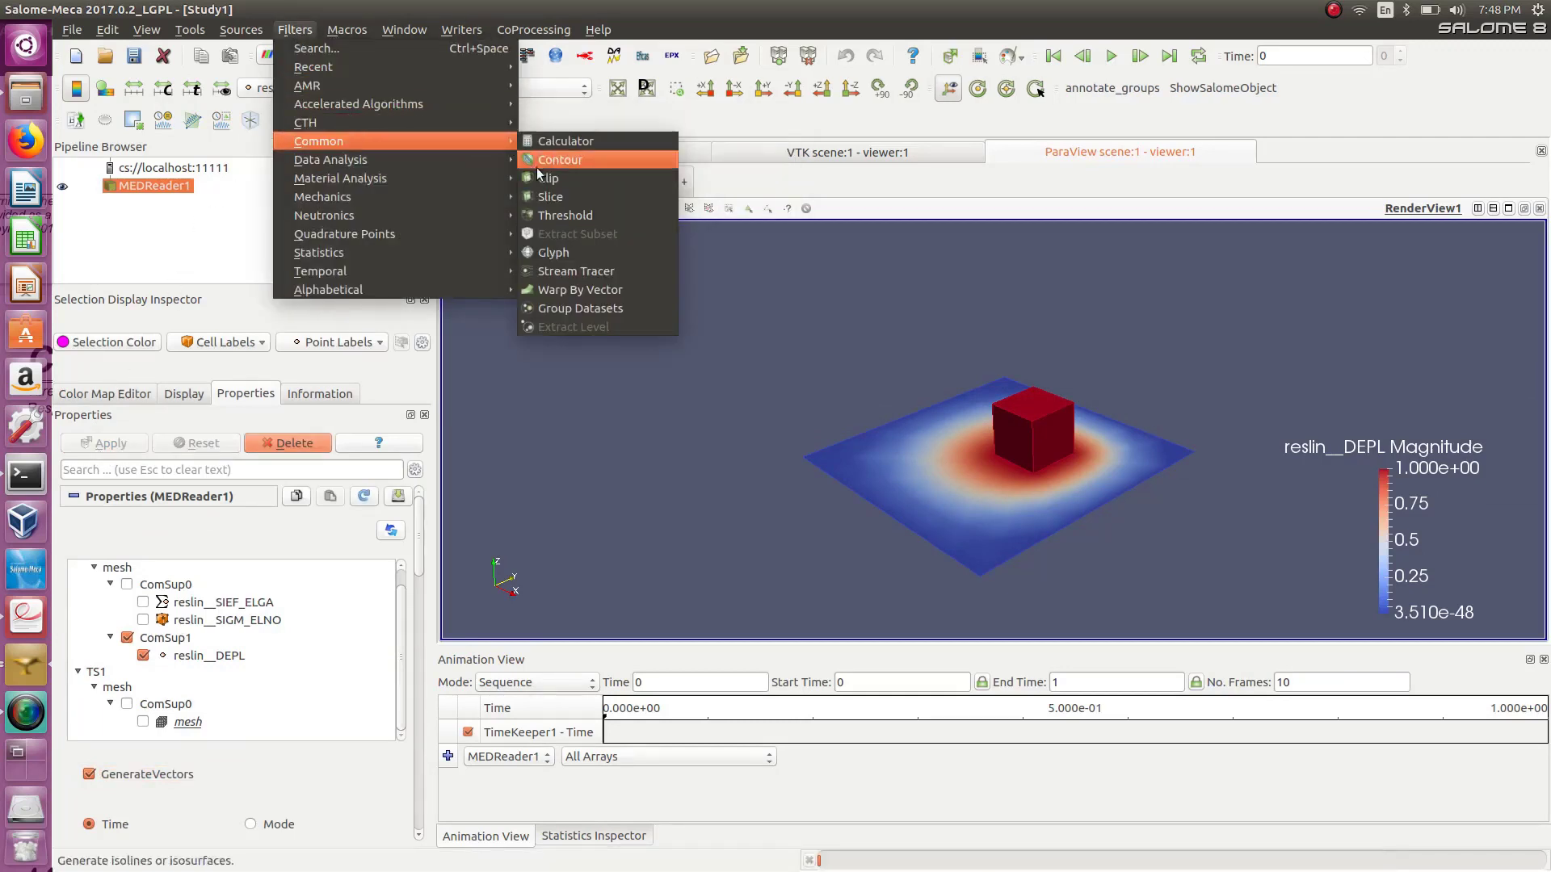
left_click(570, 289)
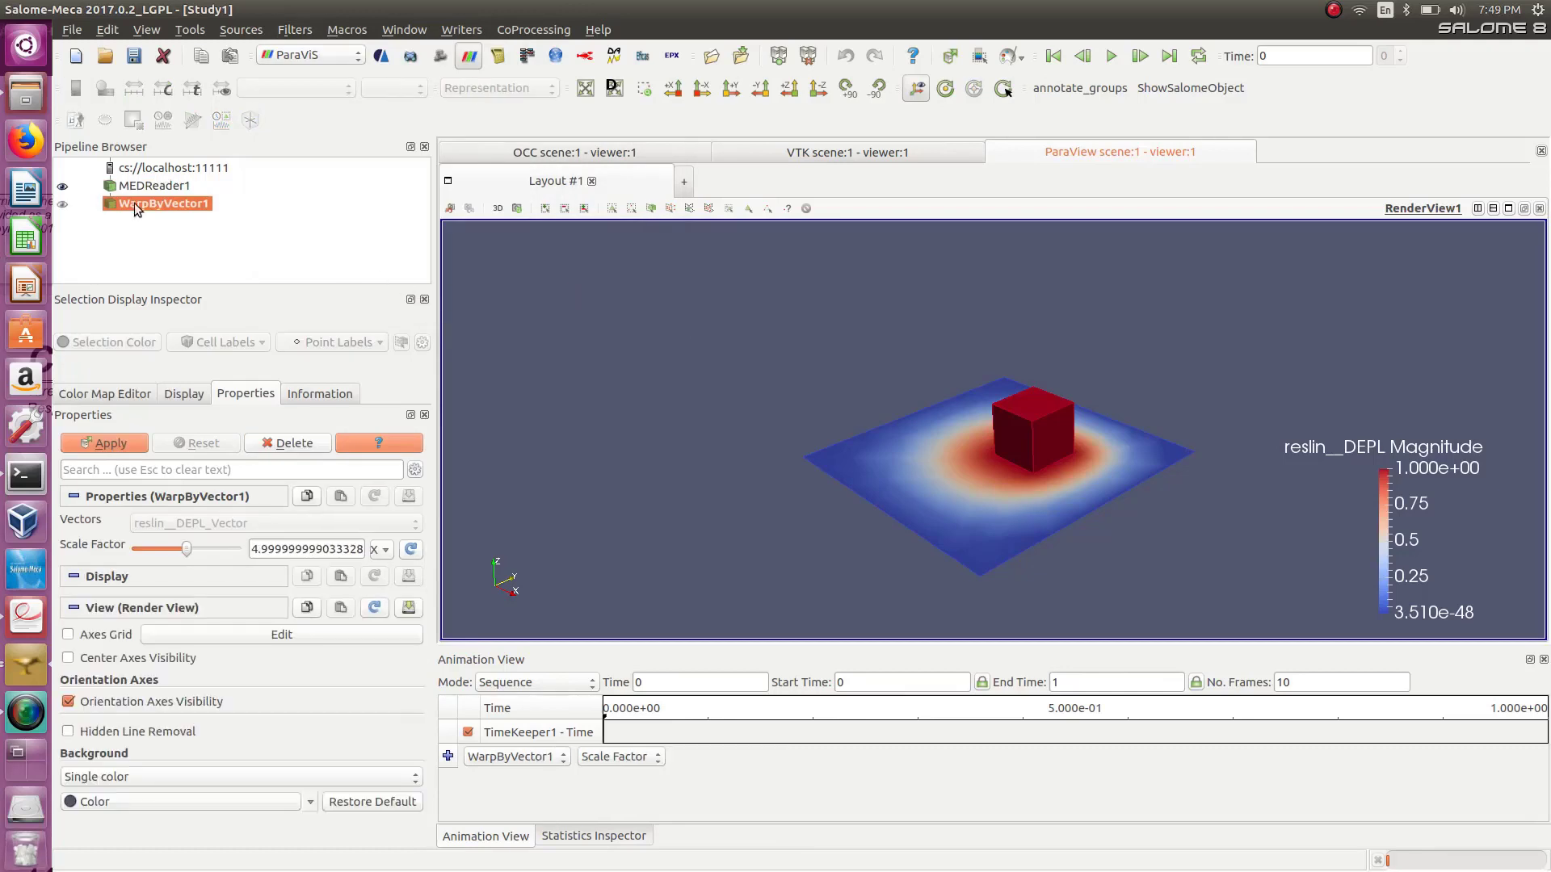
left_click(63, 204)
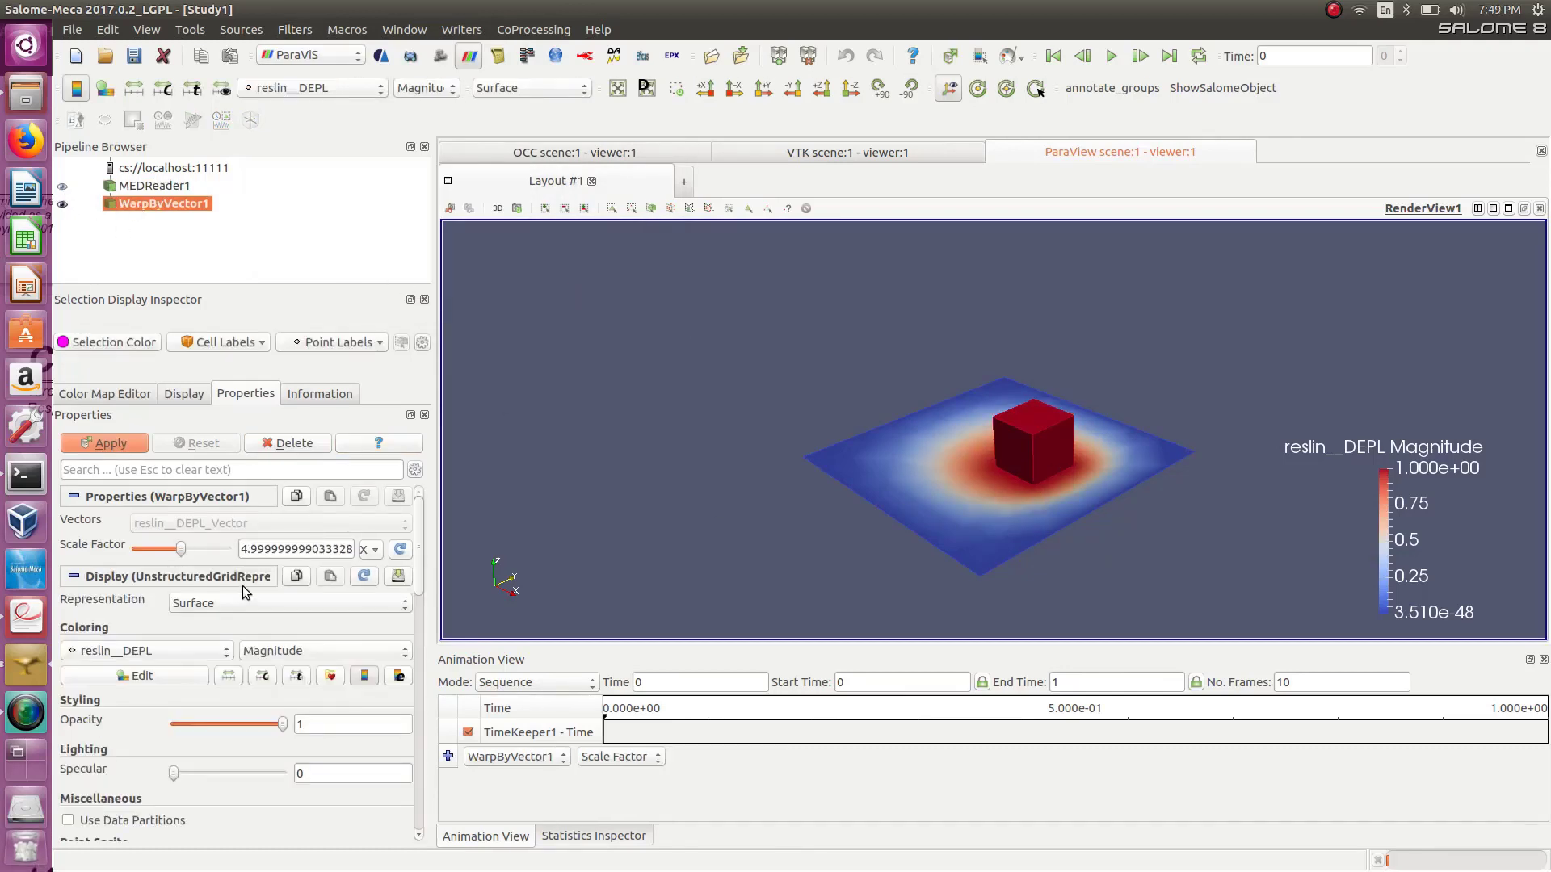
Set the warp scale factor to 6.7 and inspect the deformed plate and block.
left_click_drag(181, 548, 196, 549)
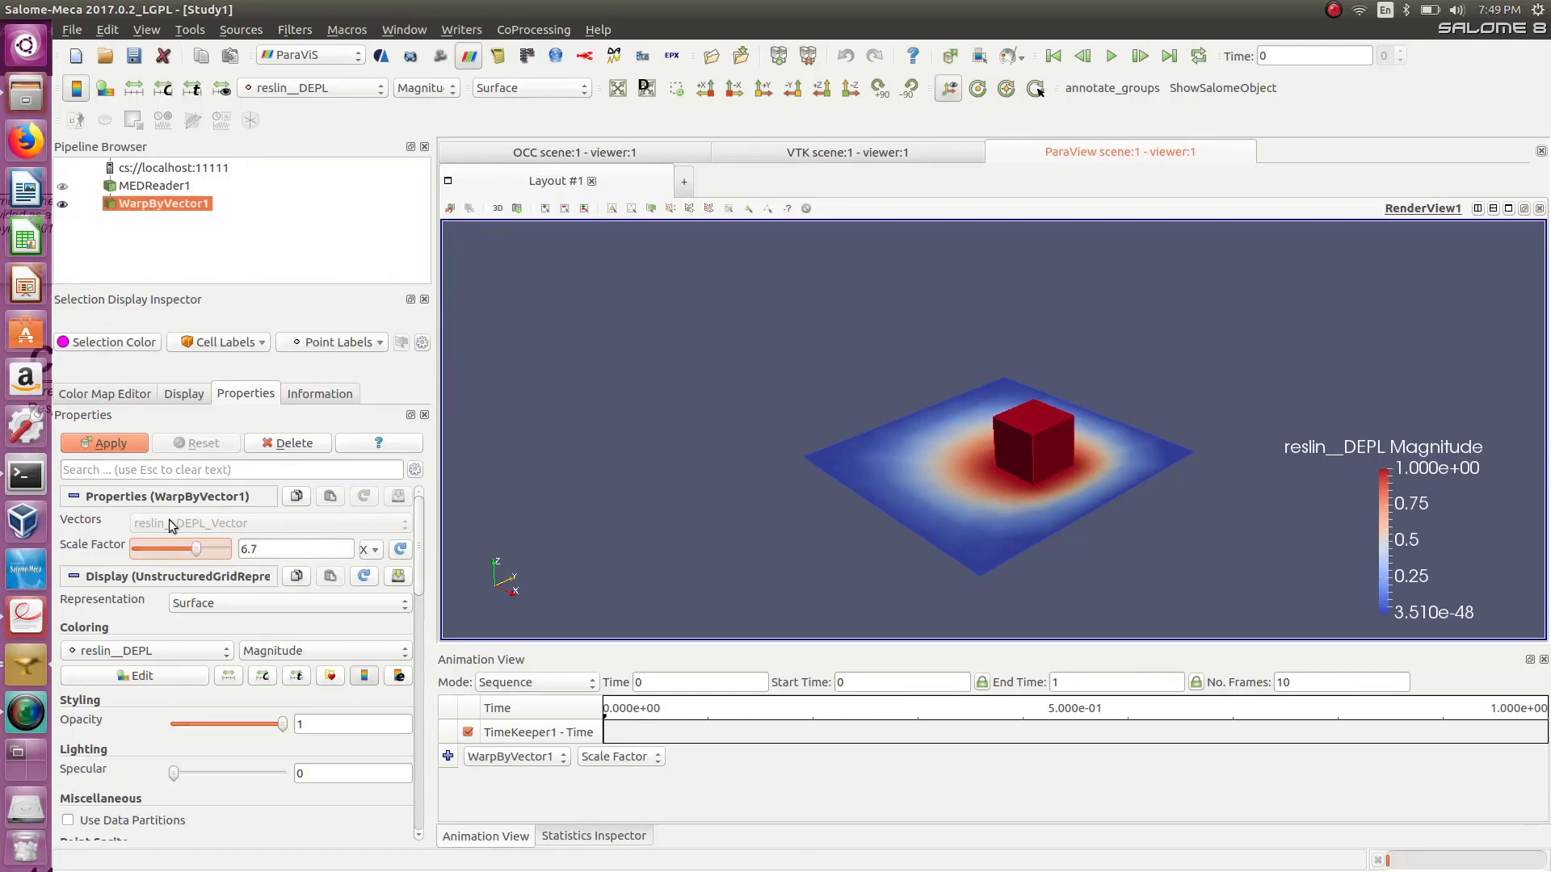
left_click(114, 442)
left_click_drag(814, 559, 981, 458)
left_click_drag(1021, 461, 883, 364)
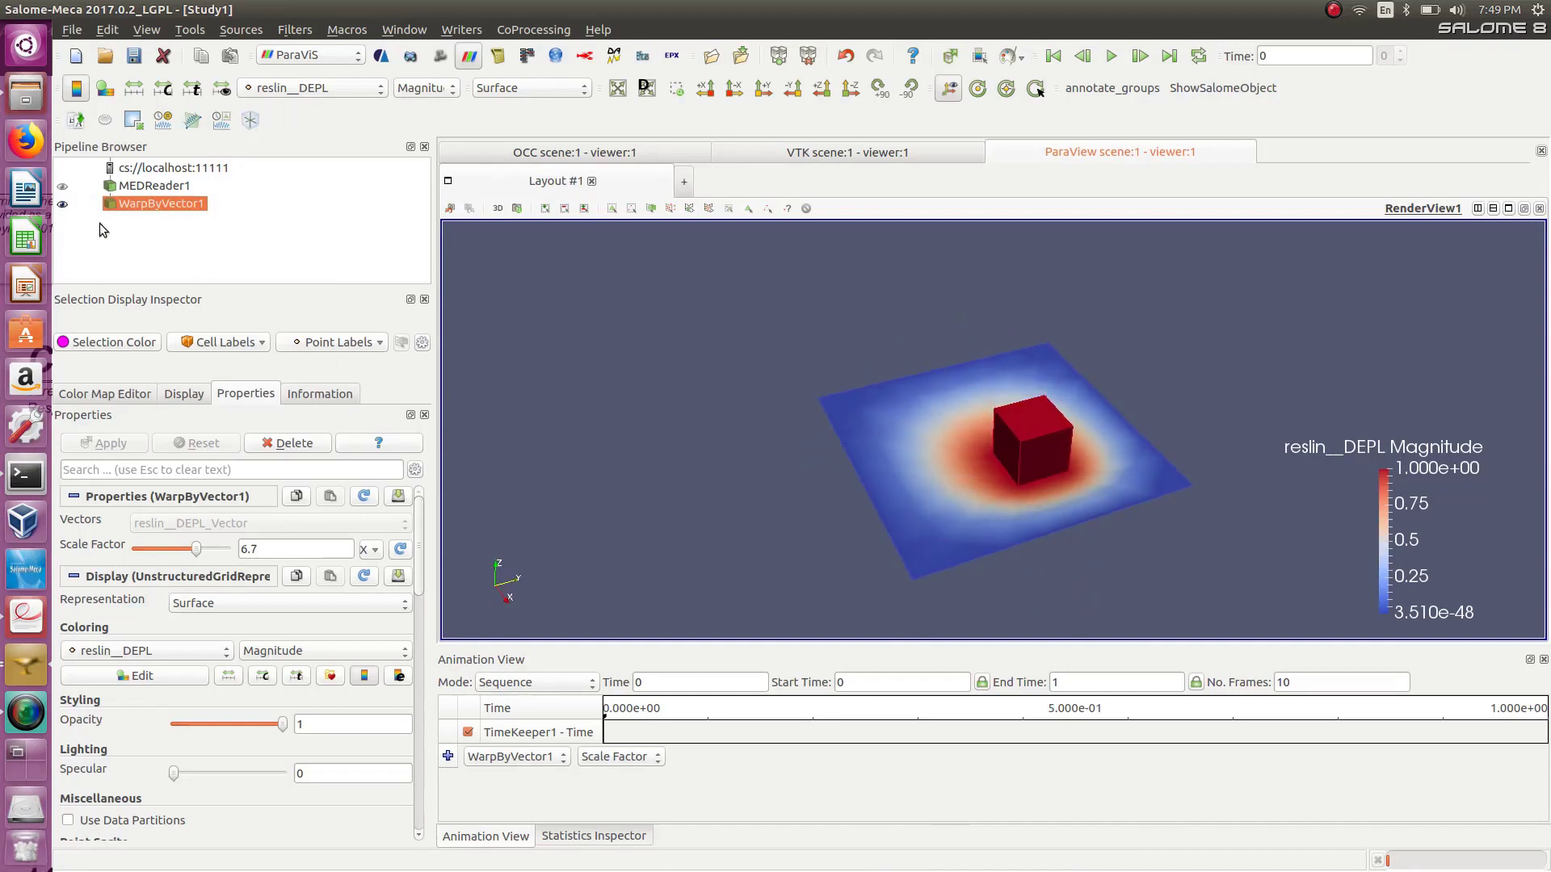
Hide the warped result, show the MED result, and load its reslin__SIEF_ELGA and reslin__SIGM_ELNO fields from ComSup0.
left_click(62, 205)
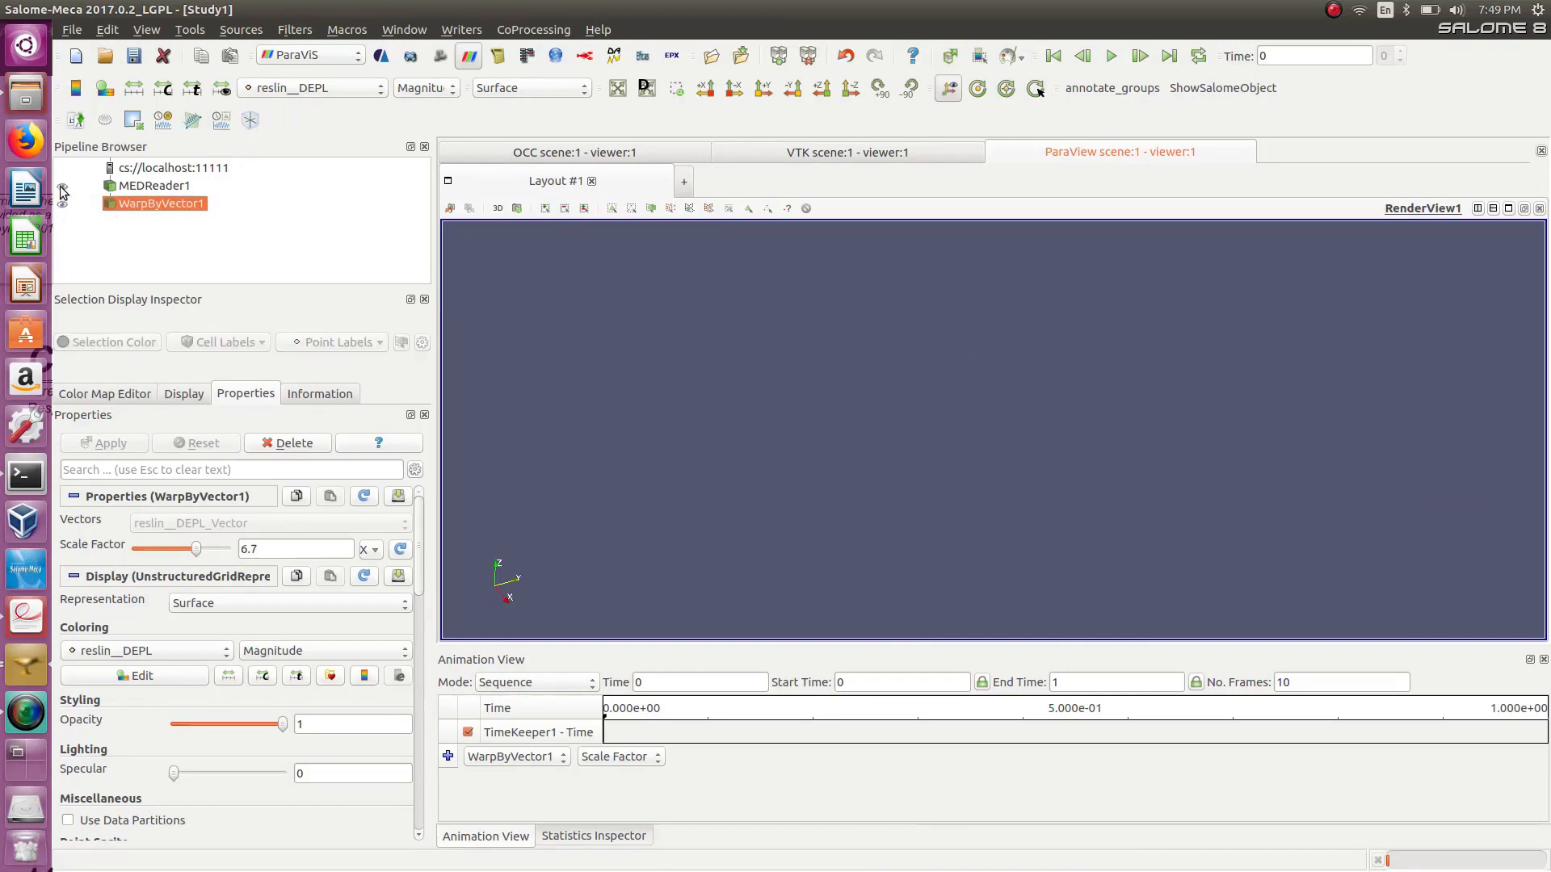
left_click(62, 188)
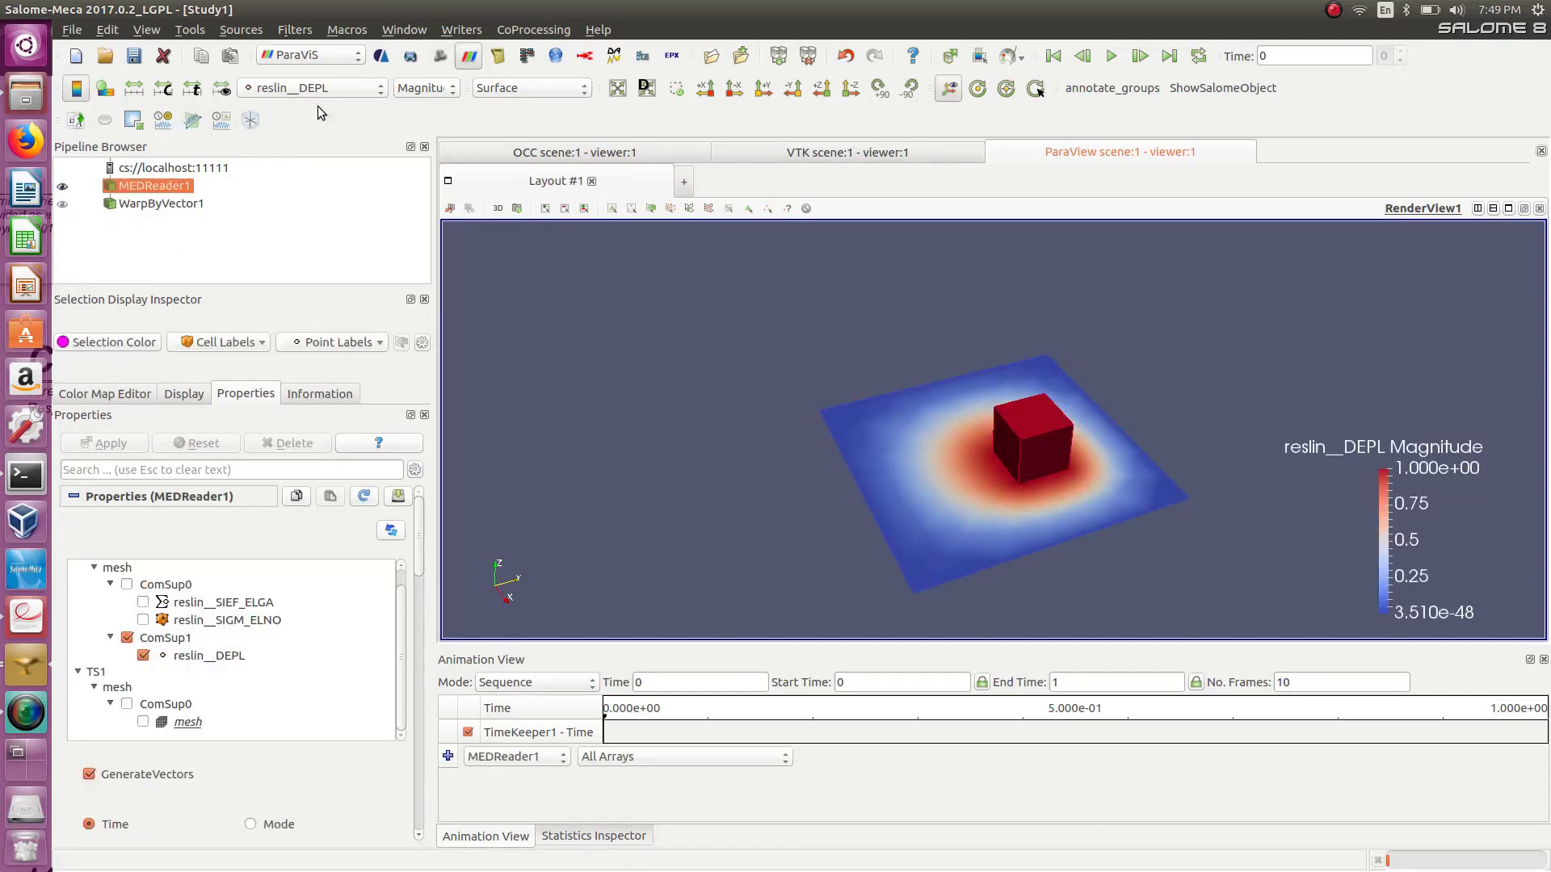
left_click(143, 620)
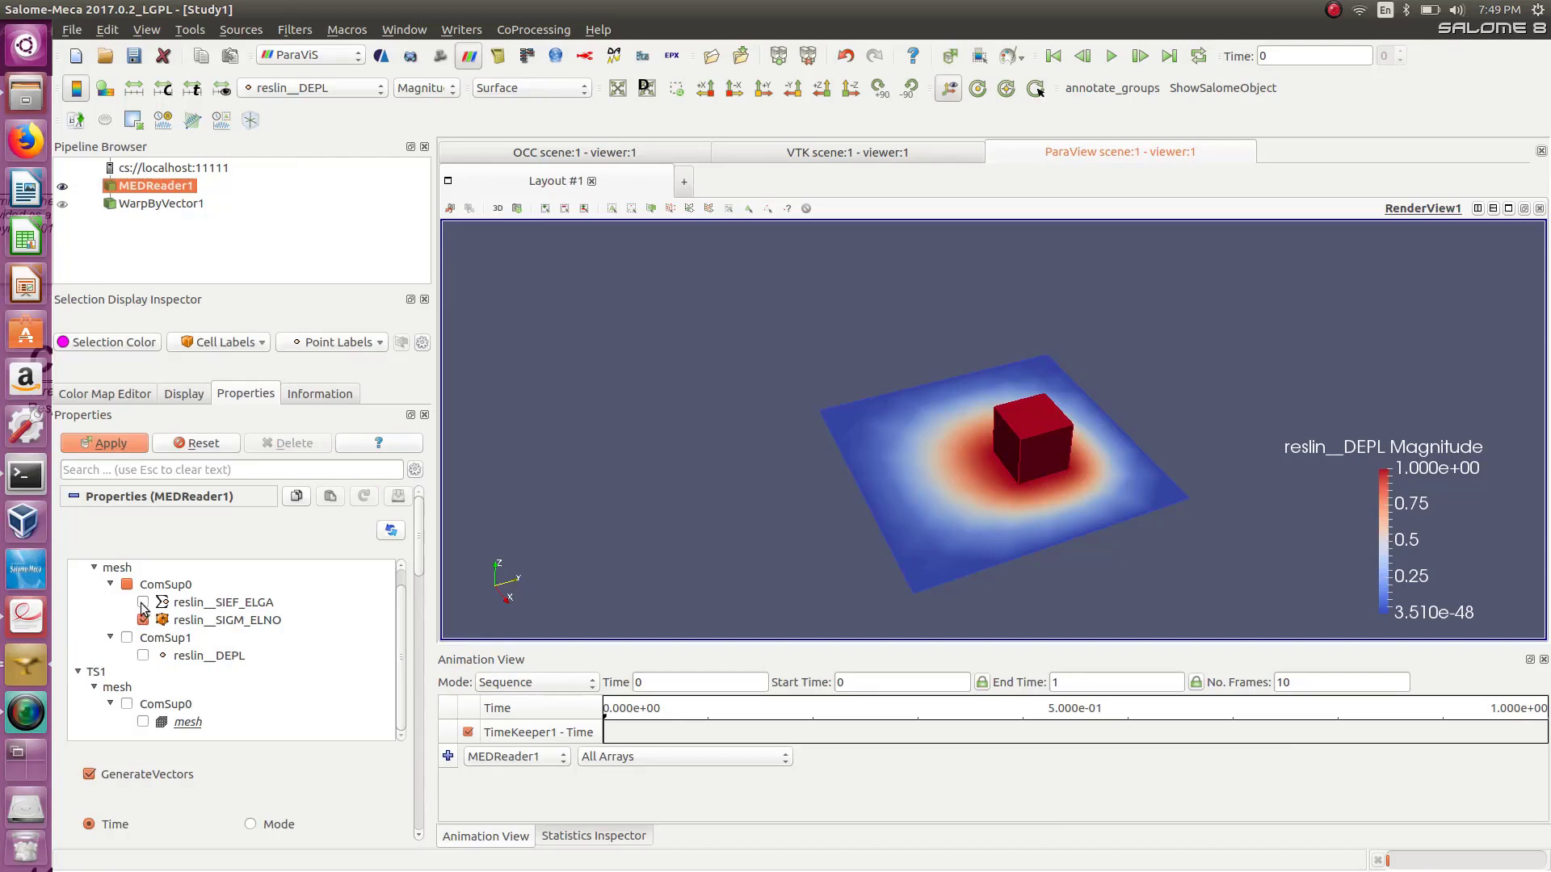
left_click(143, 603)
left_click(108, 445)
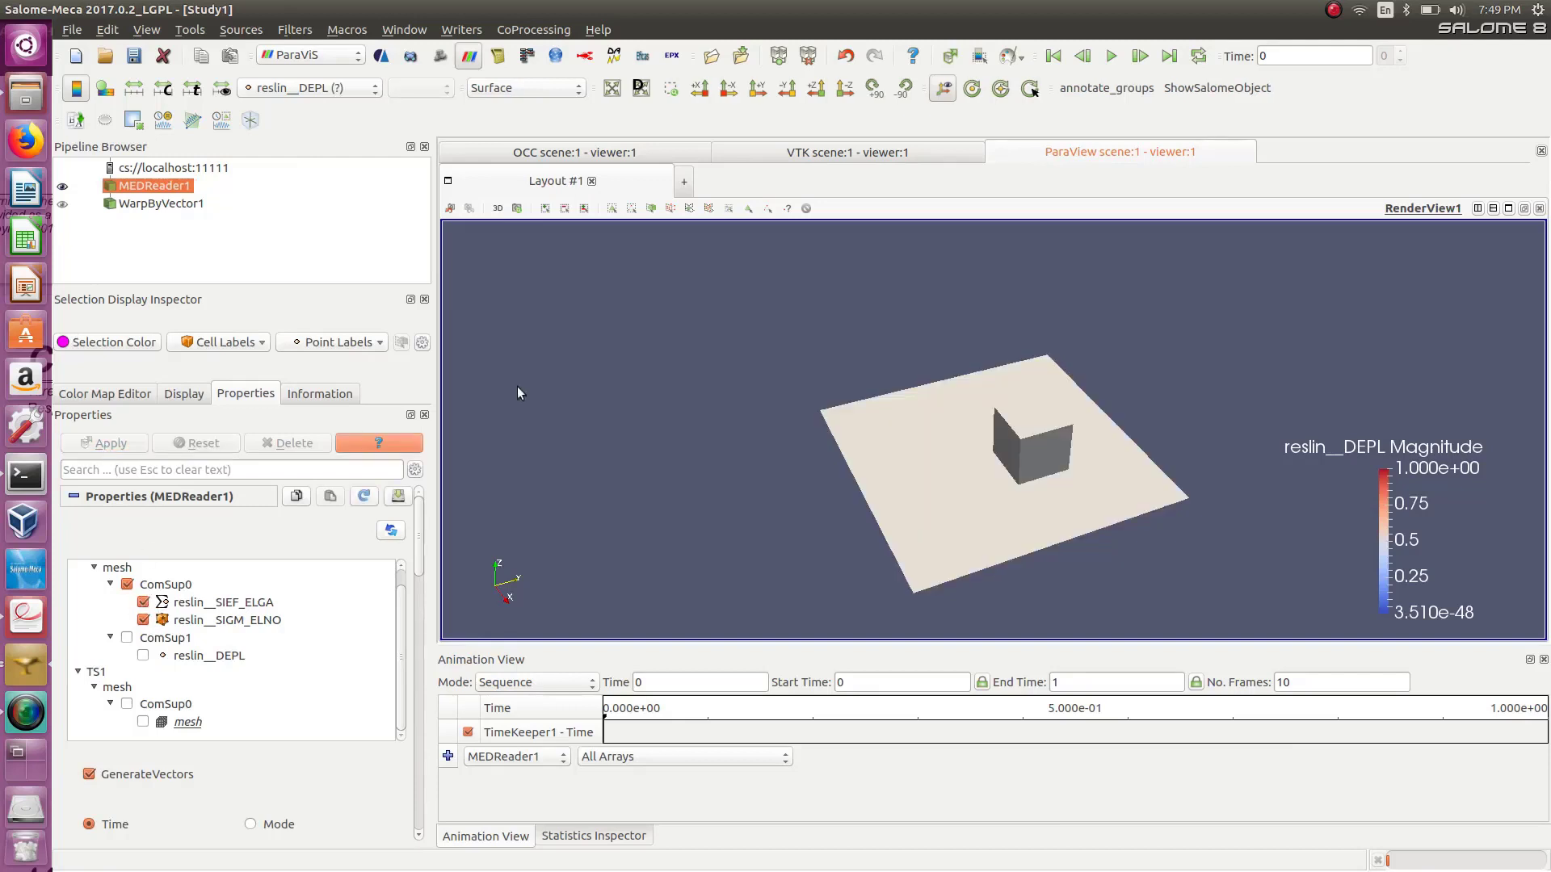
Add an ELNO field To Surface filter to the MED result and show it.
left_click(346, 84)
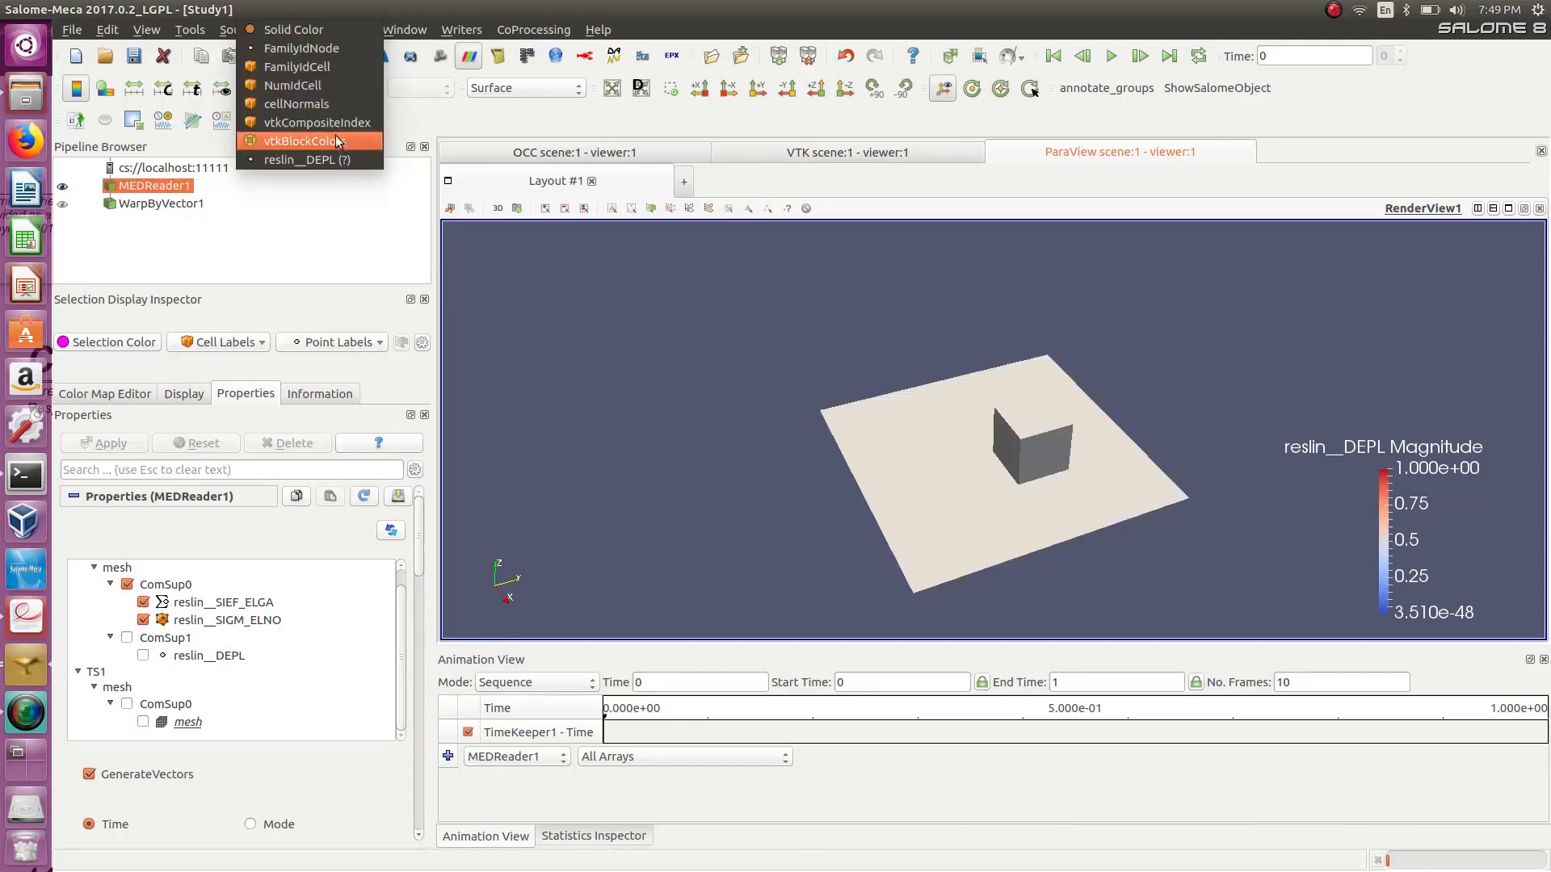
left_click(308, 250)
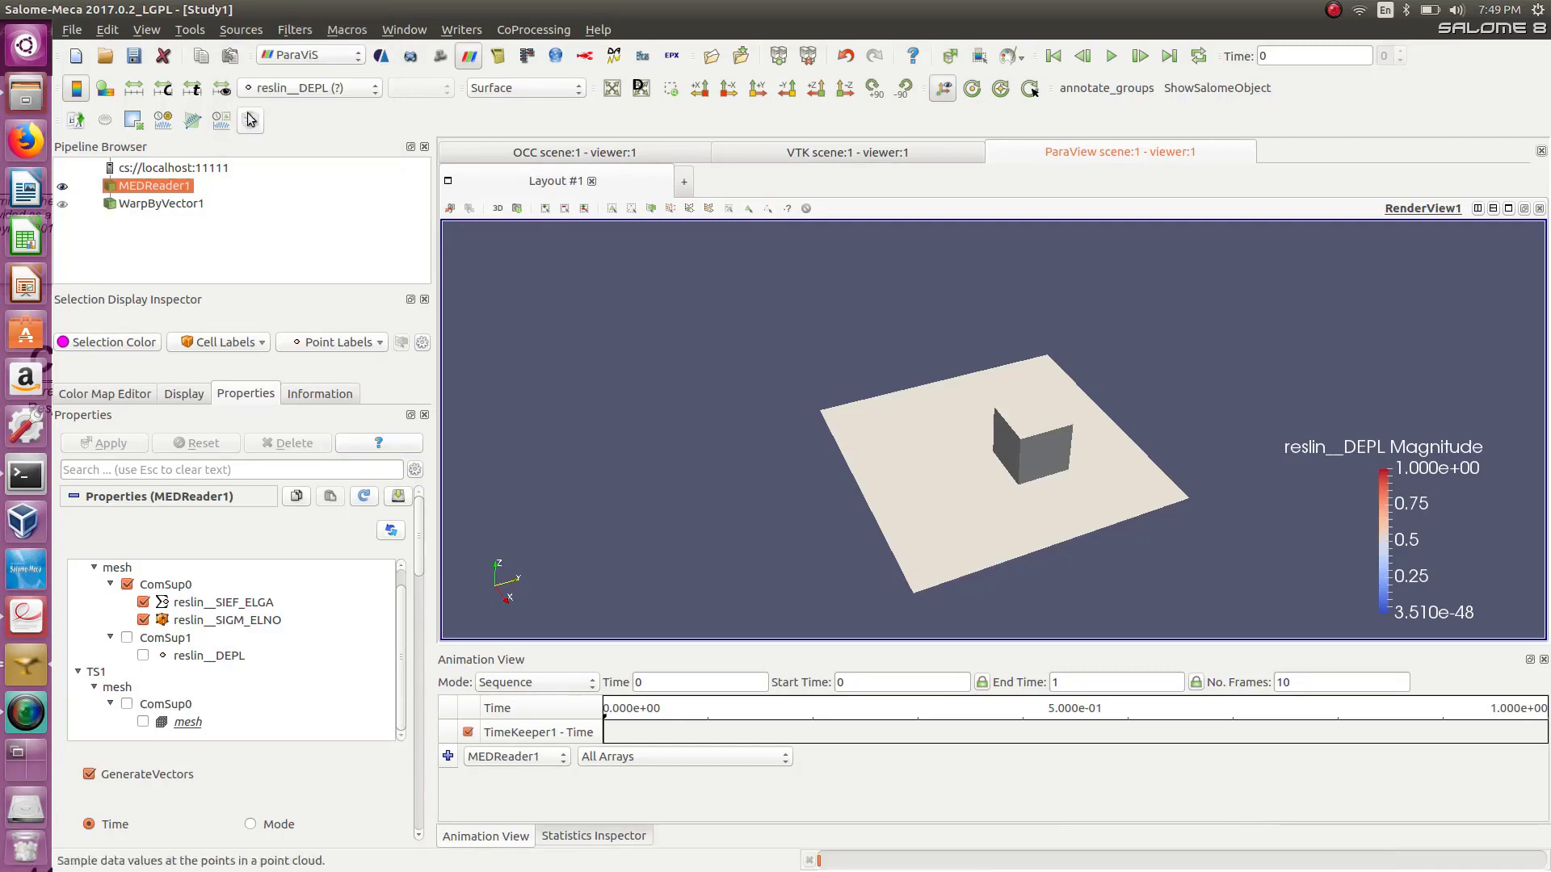
left_click(295, 31)
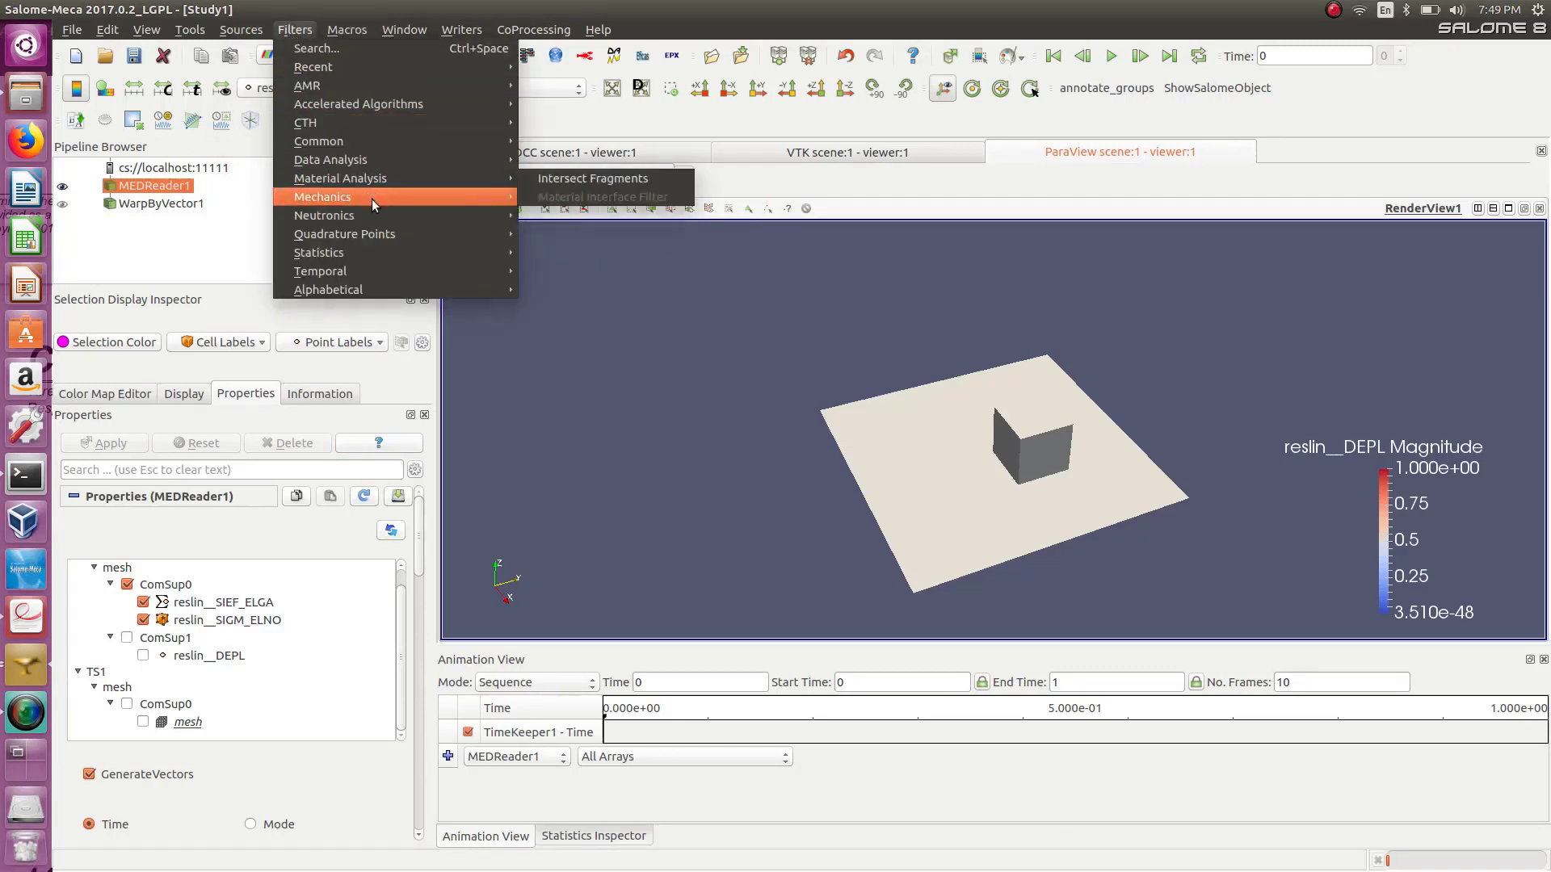
mouse_move(420, 207)
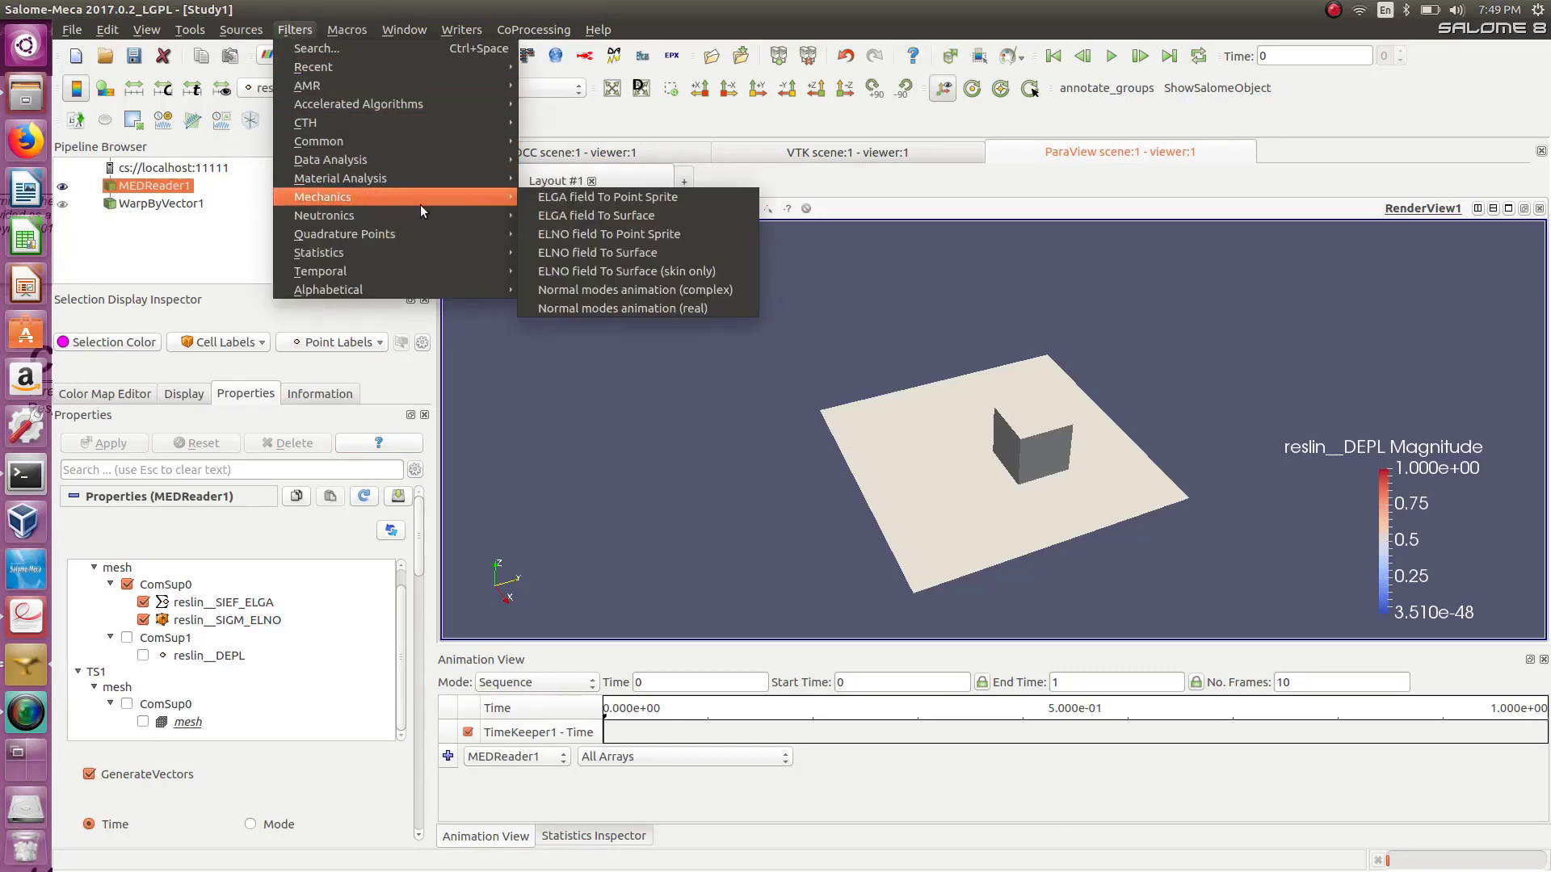
left_click(577, 253)
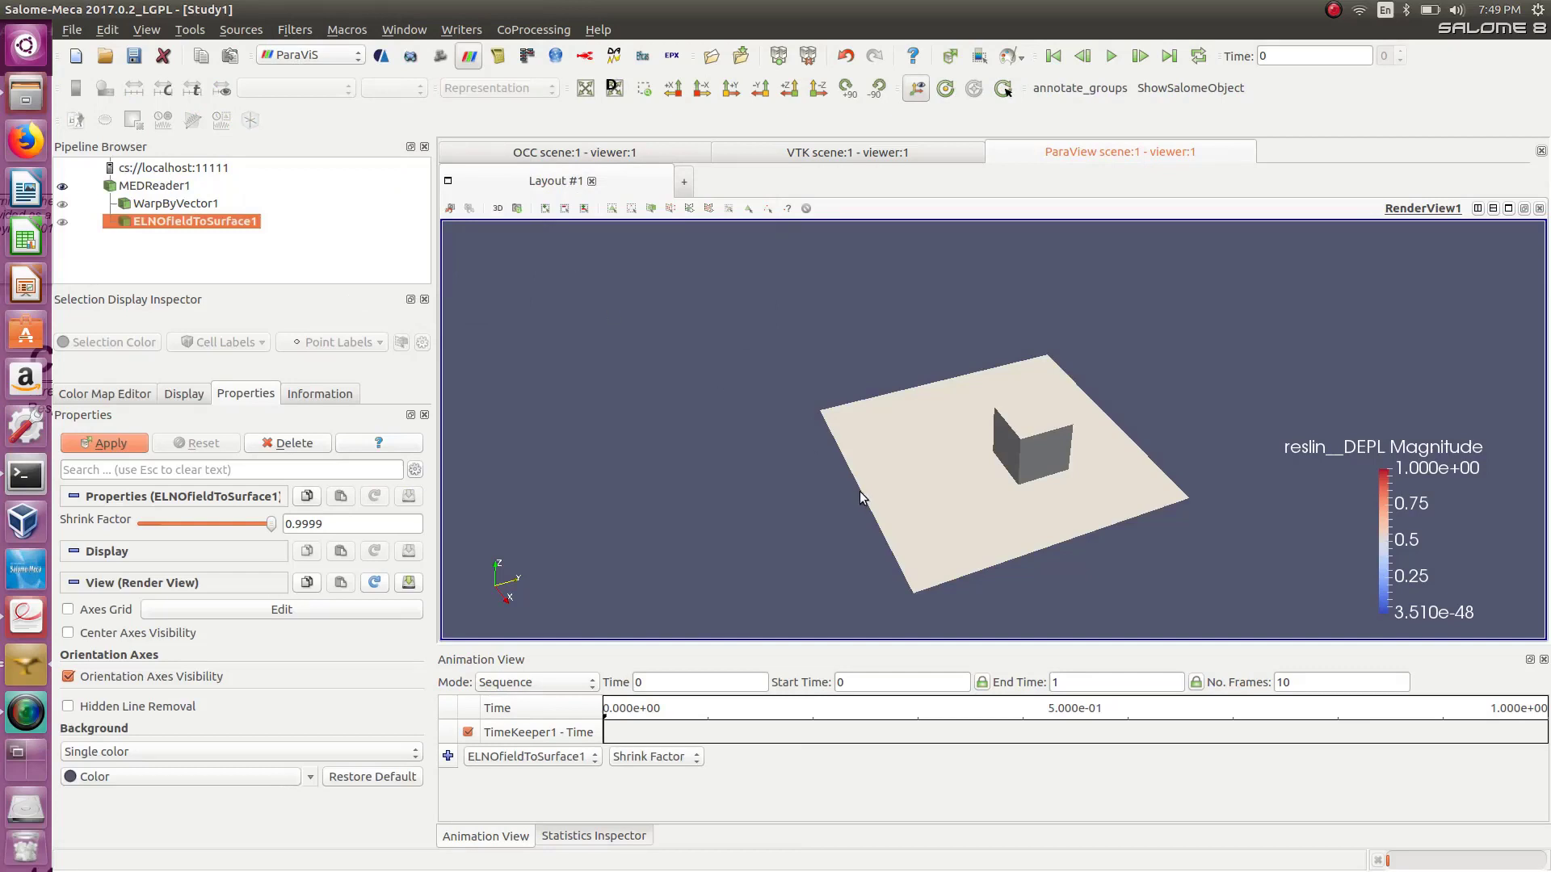
left_click(63, 221)
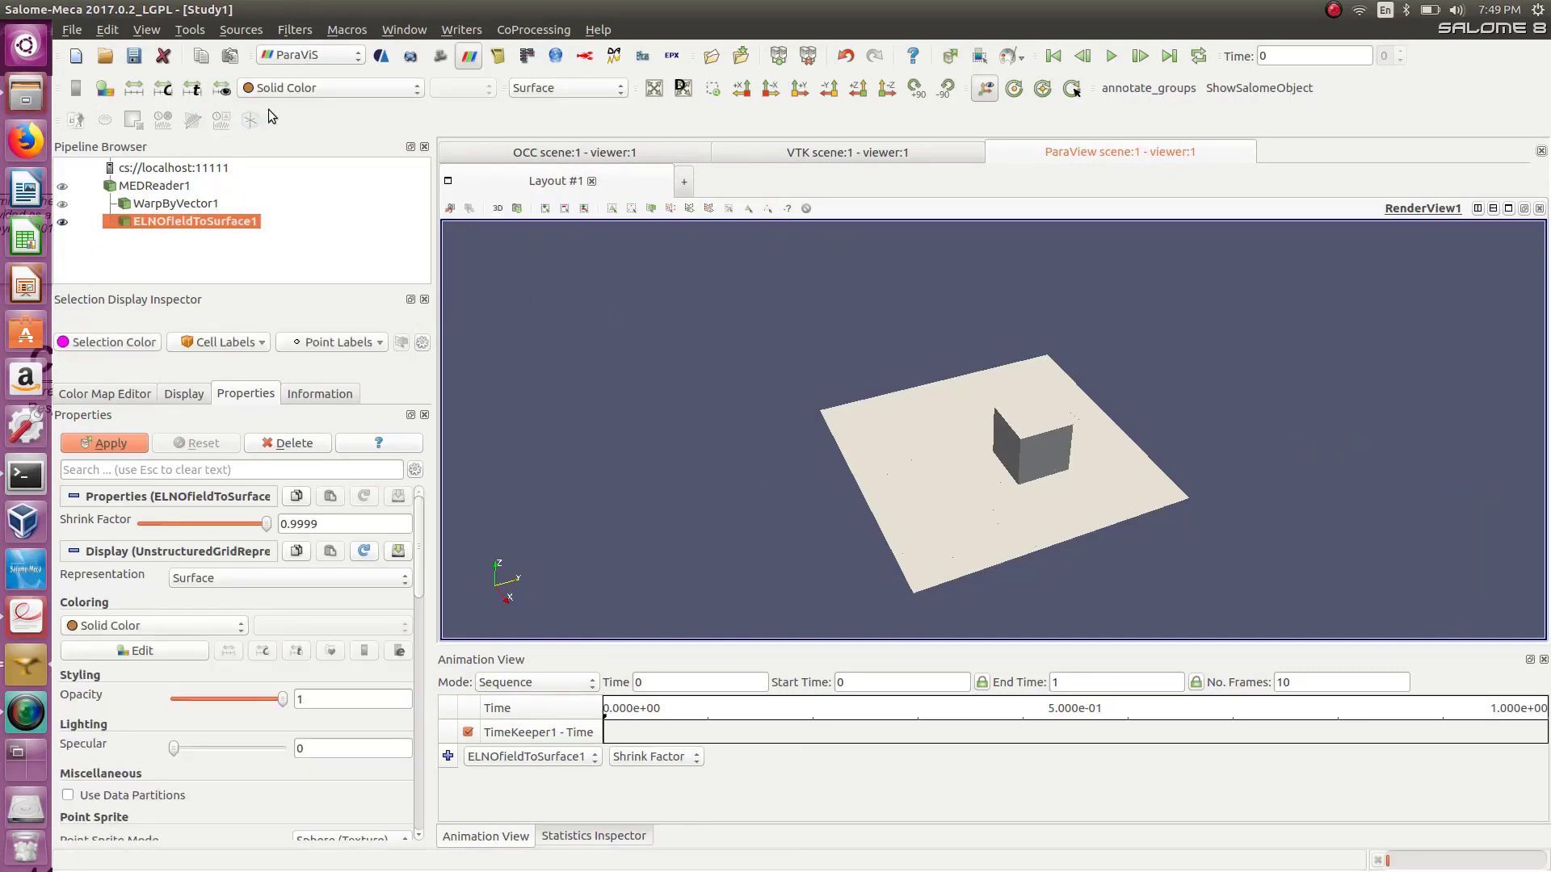
Color the ELNO surface by the reslin__SIGM_ELNO magnitude and inspect the stresses around the block.
left_click(288, 85)
left_click(322, 128)
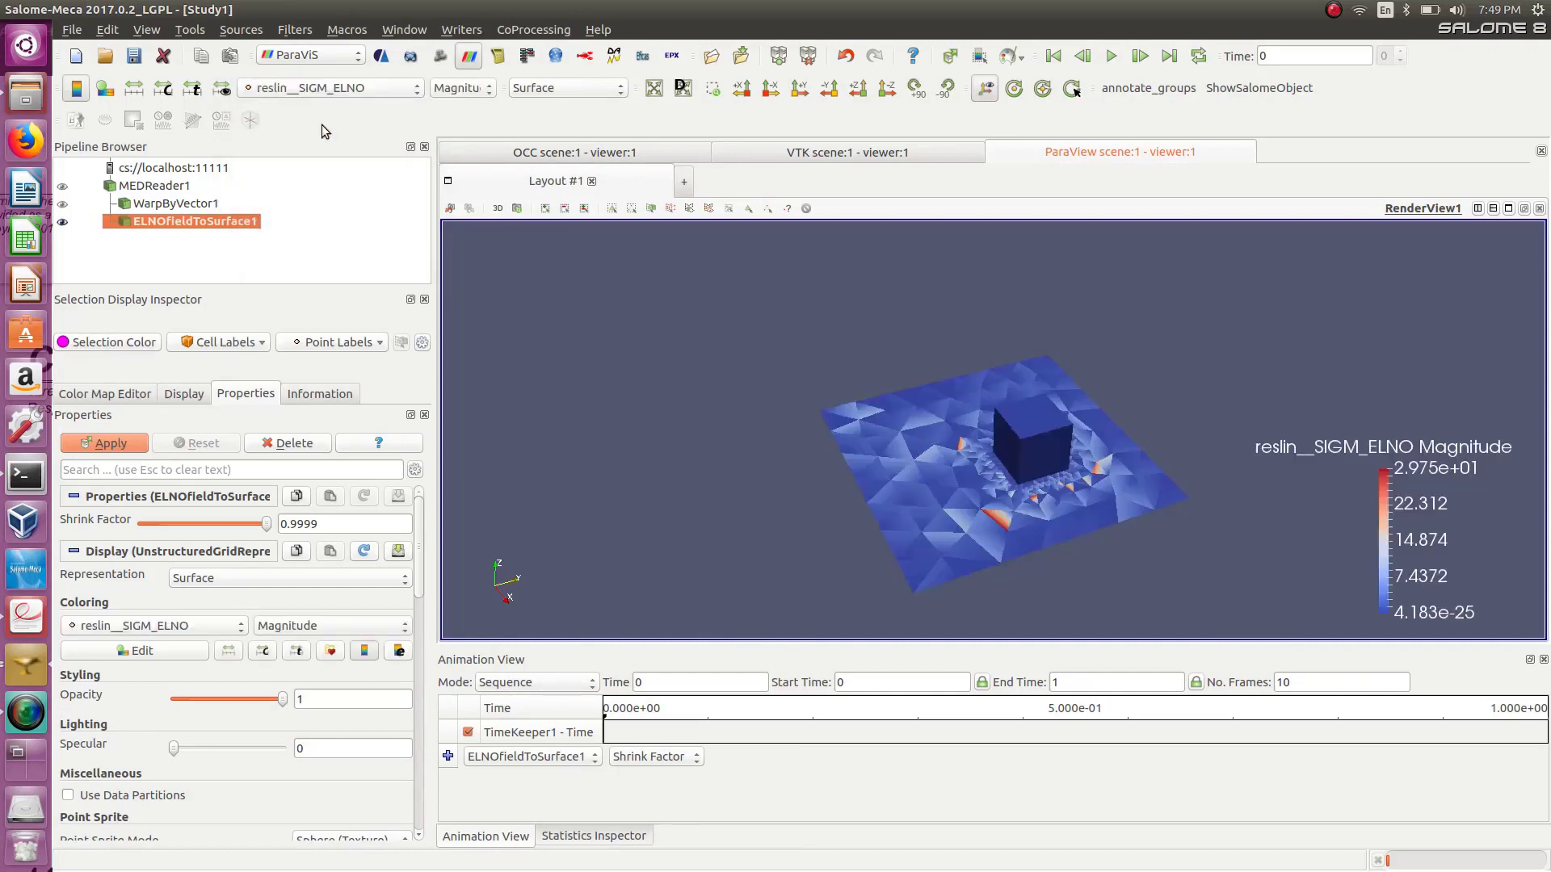
left_click_drag(1077, 512, 1010, 517)
scroll(1050, 585, "up", 5)
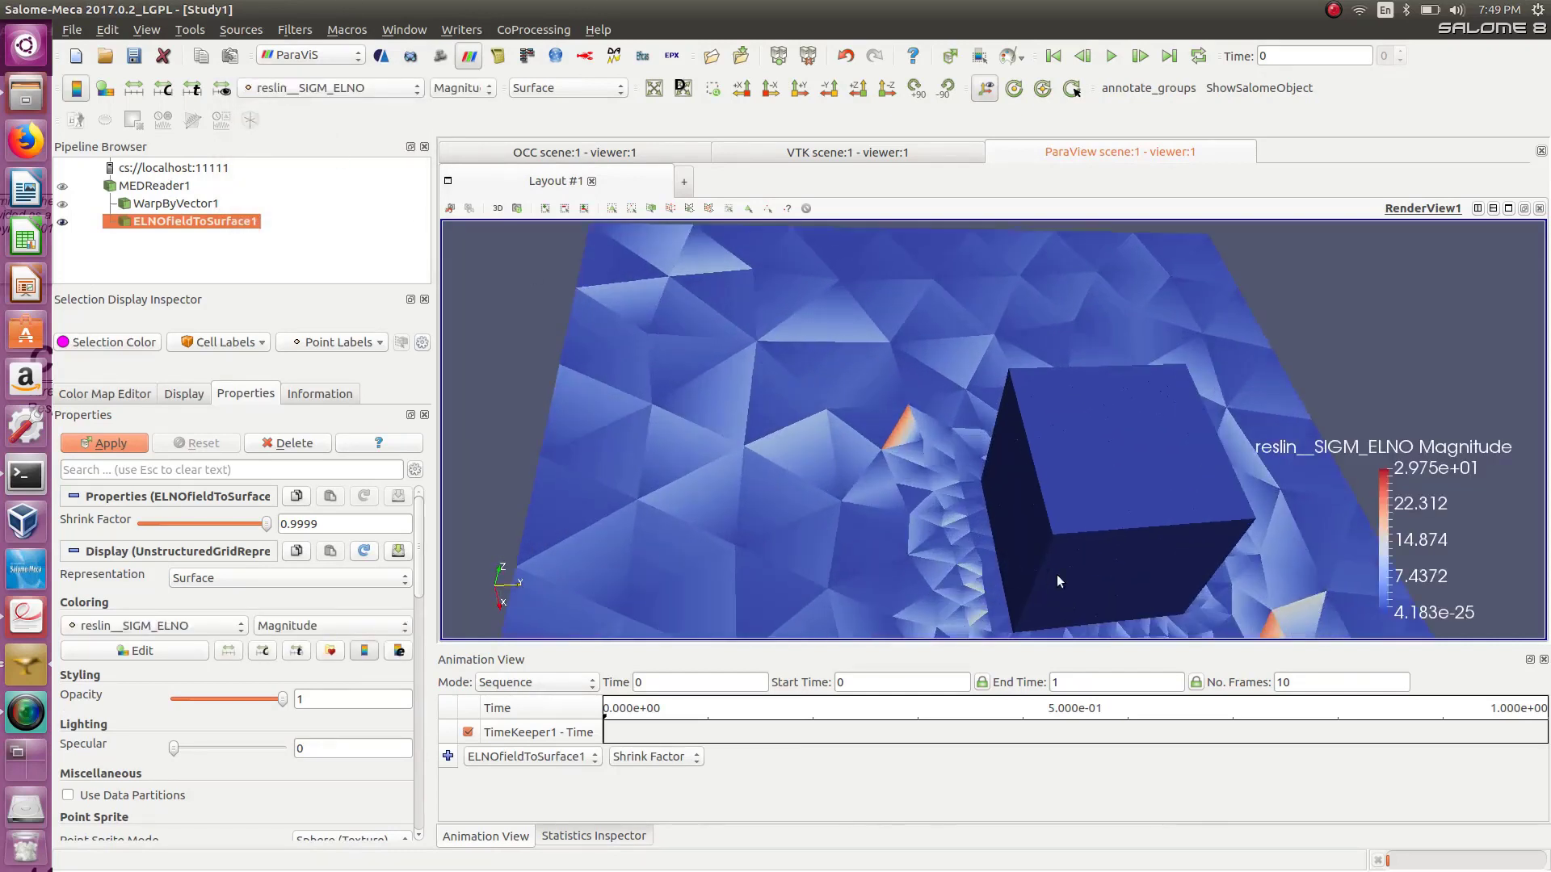
scroll(1040, 540, "down", 5)
mouse_move(1041, 539)
left_mouse_down()
mouse_move(1022, 377)
mouse_move(1048, 481)
mouse_move(1035, 535)
mouse_move(1075, 339)
mouse_move(1045, 651)
mouse_move(1166, 401)
mouse_move(1058, 560)
mouse_move(1069, 371)
mouse_move(1032, 566)
left_mouse_up()
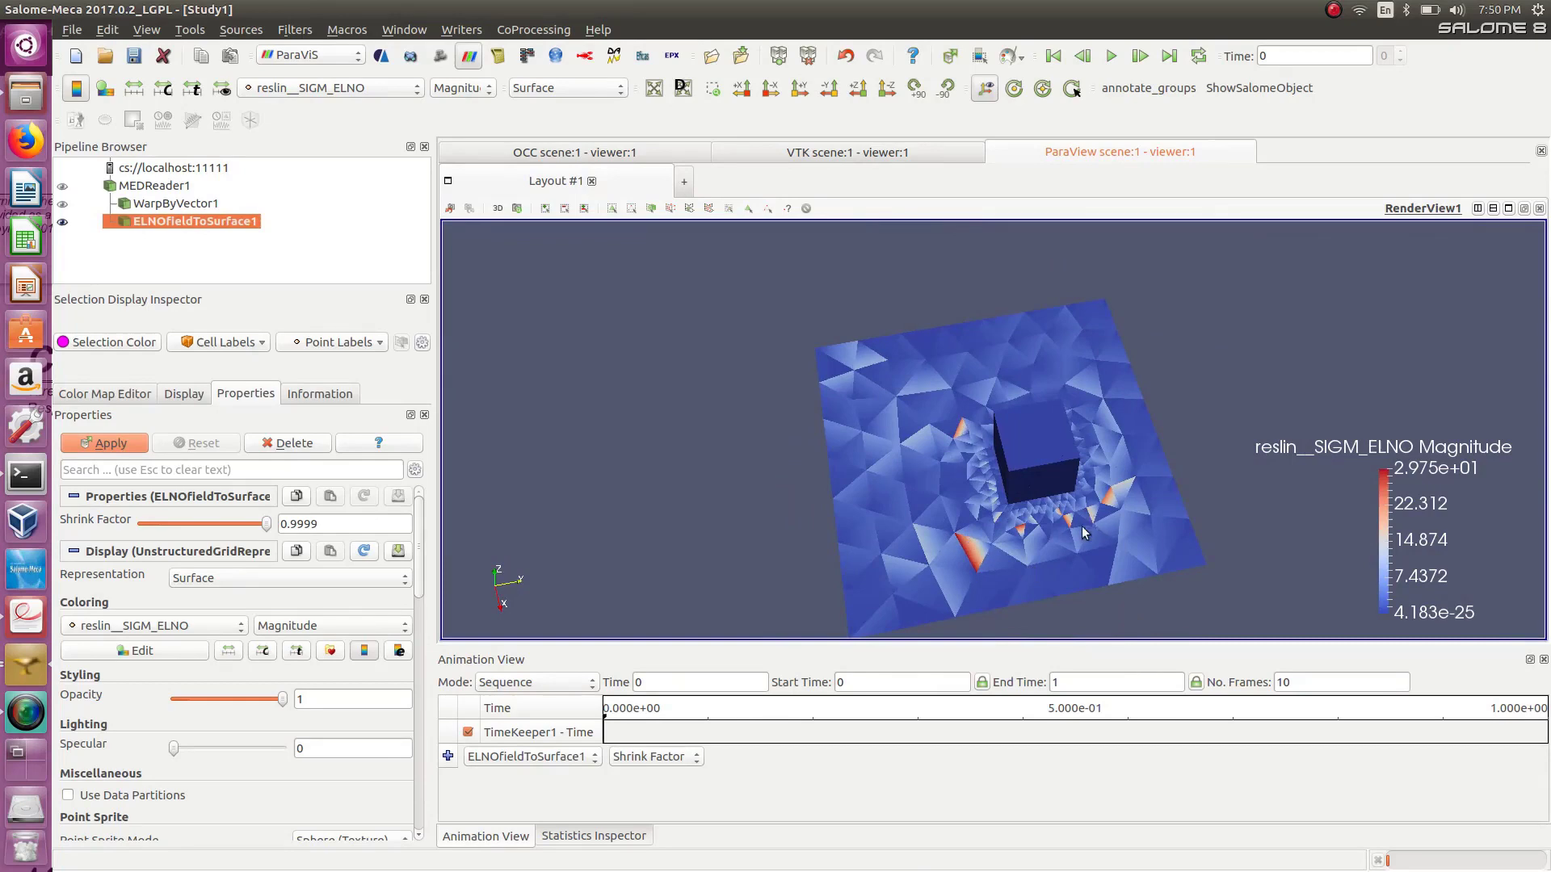
left_click_drag(1083, 532, 1006, 502)
scroll(1049, 367, "down", 6)
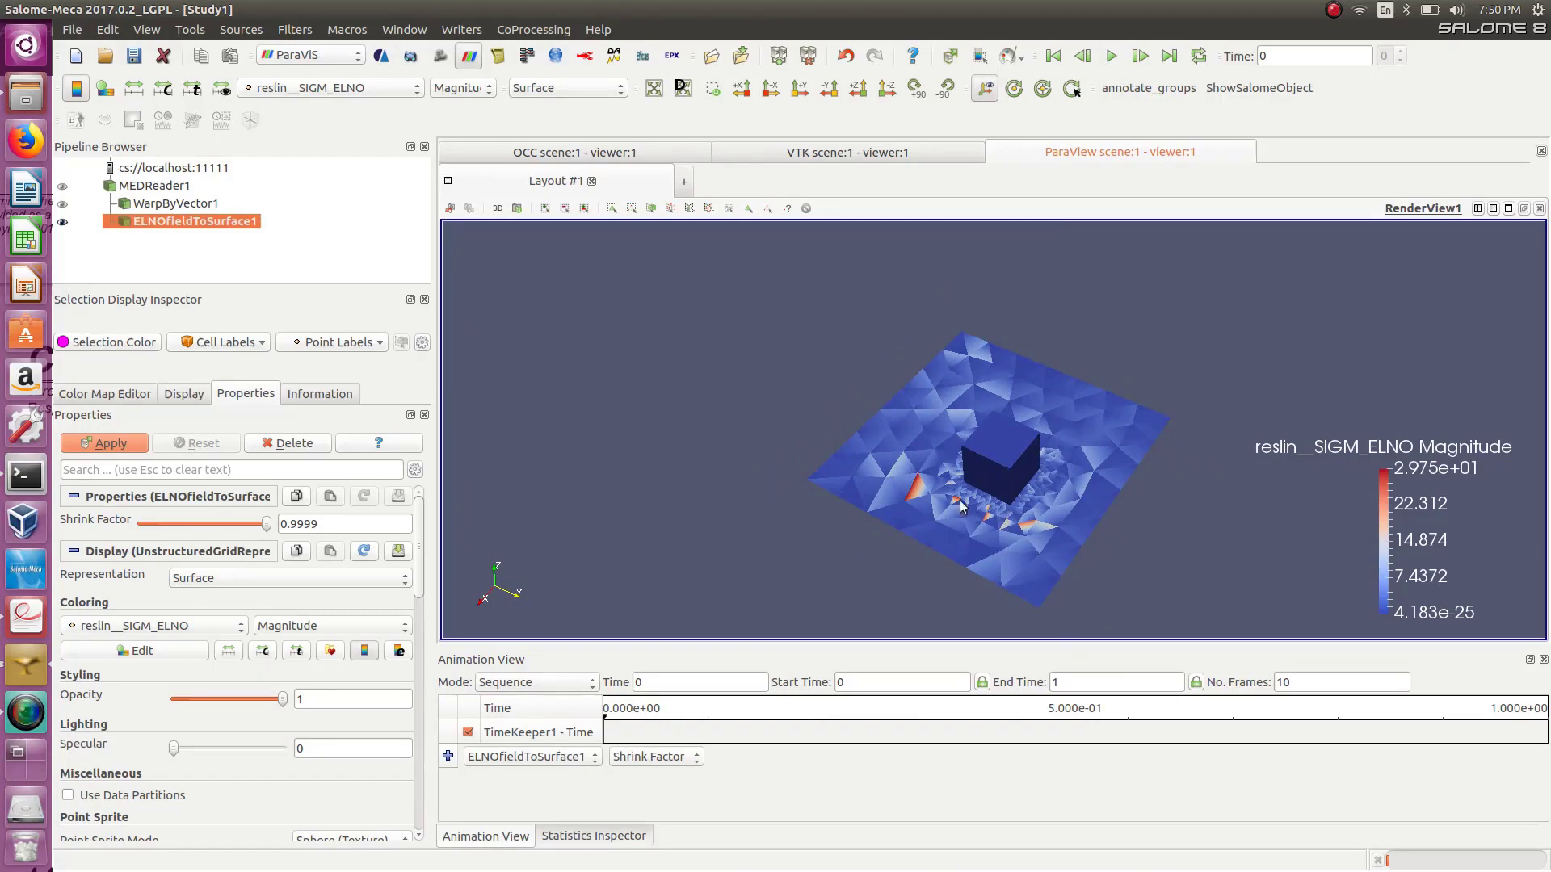
Switch to AsterStudy and expand every command category of Stage_1 in the data settings to review the full setup.
left_click(318, 60)
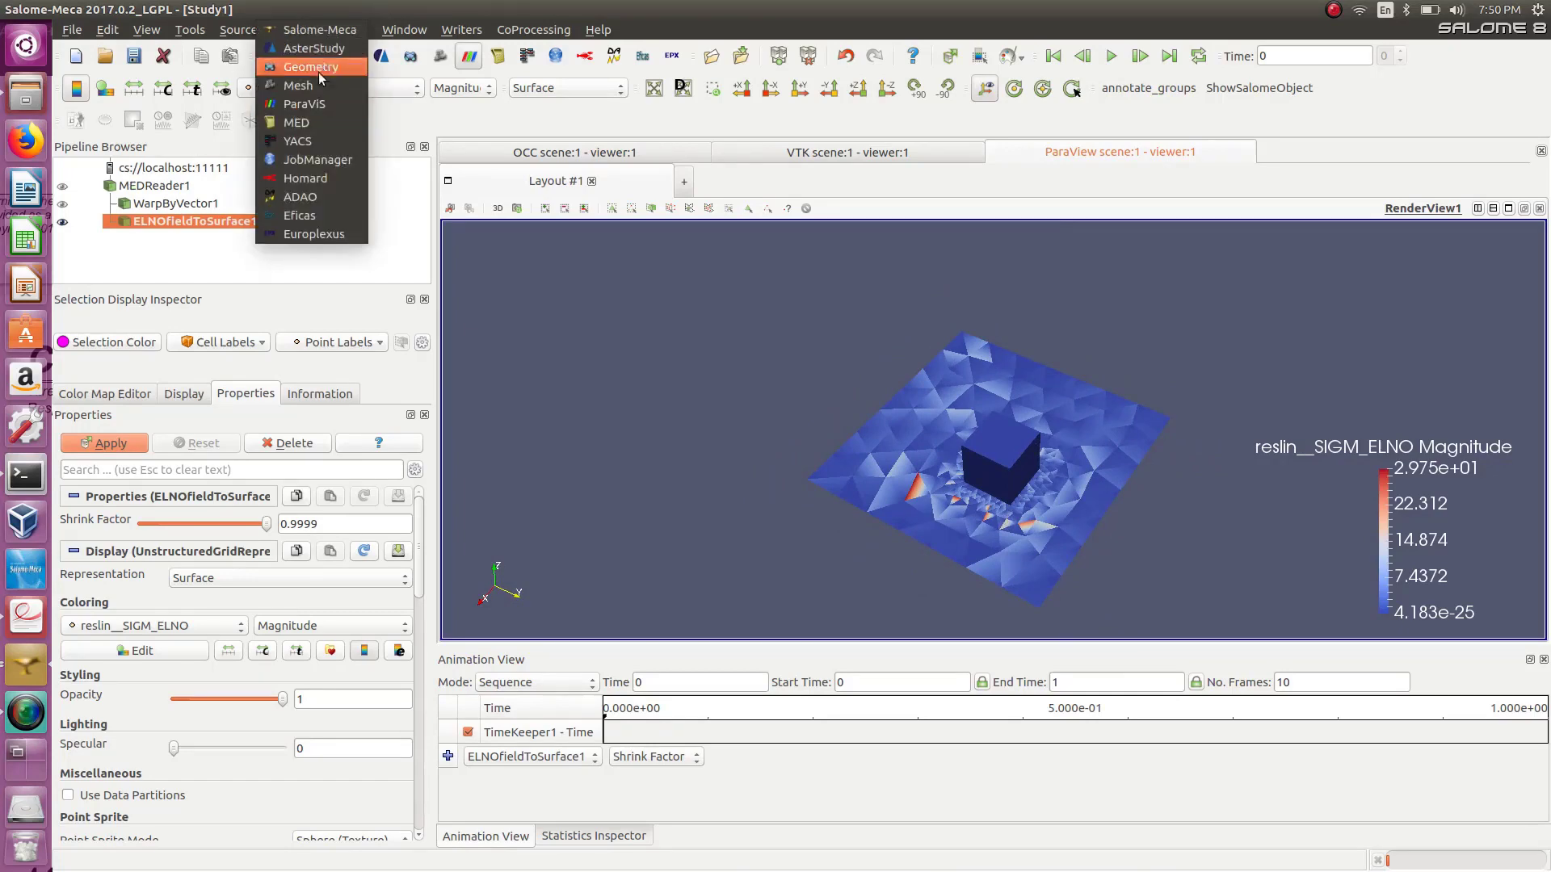
left_click(307, 45)
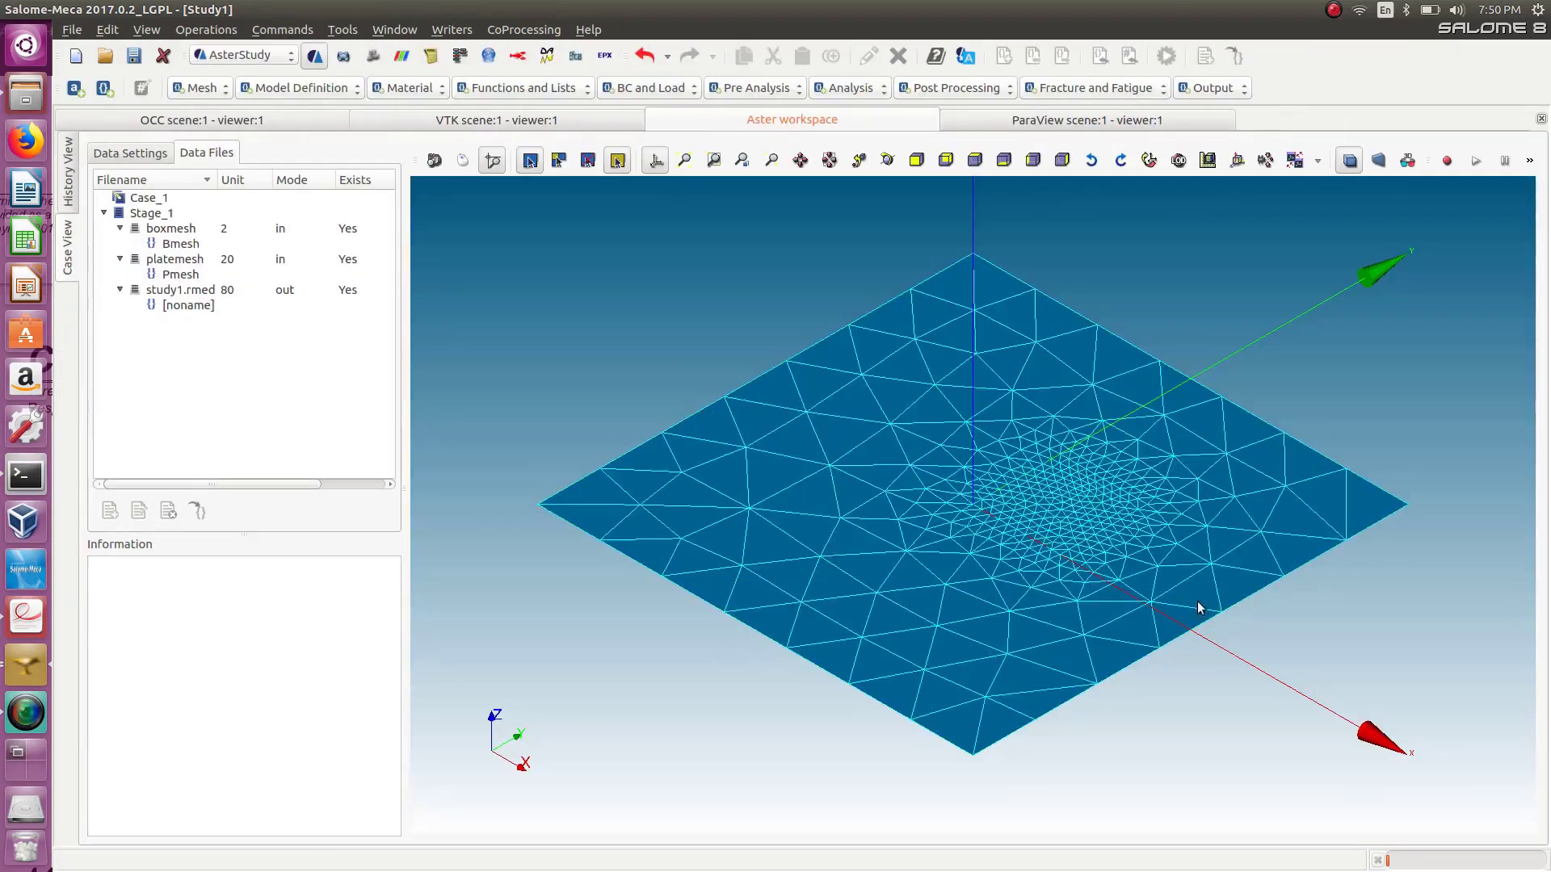
left_click(134, 153)
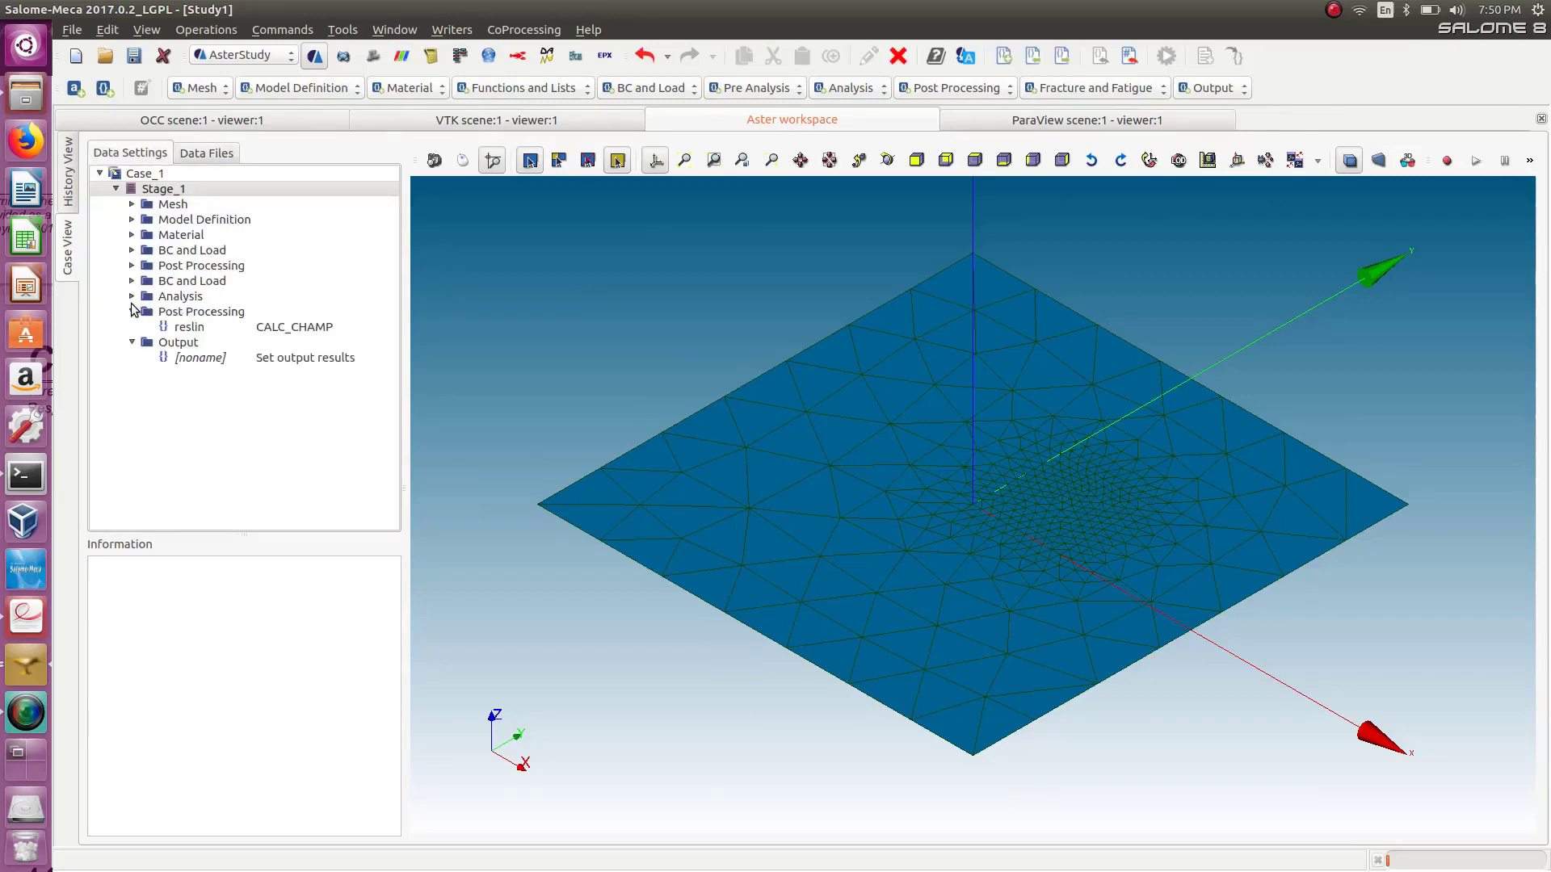
left_click(132, 295)
left_click(131, 280)
left_click(132, 265)
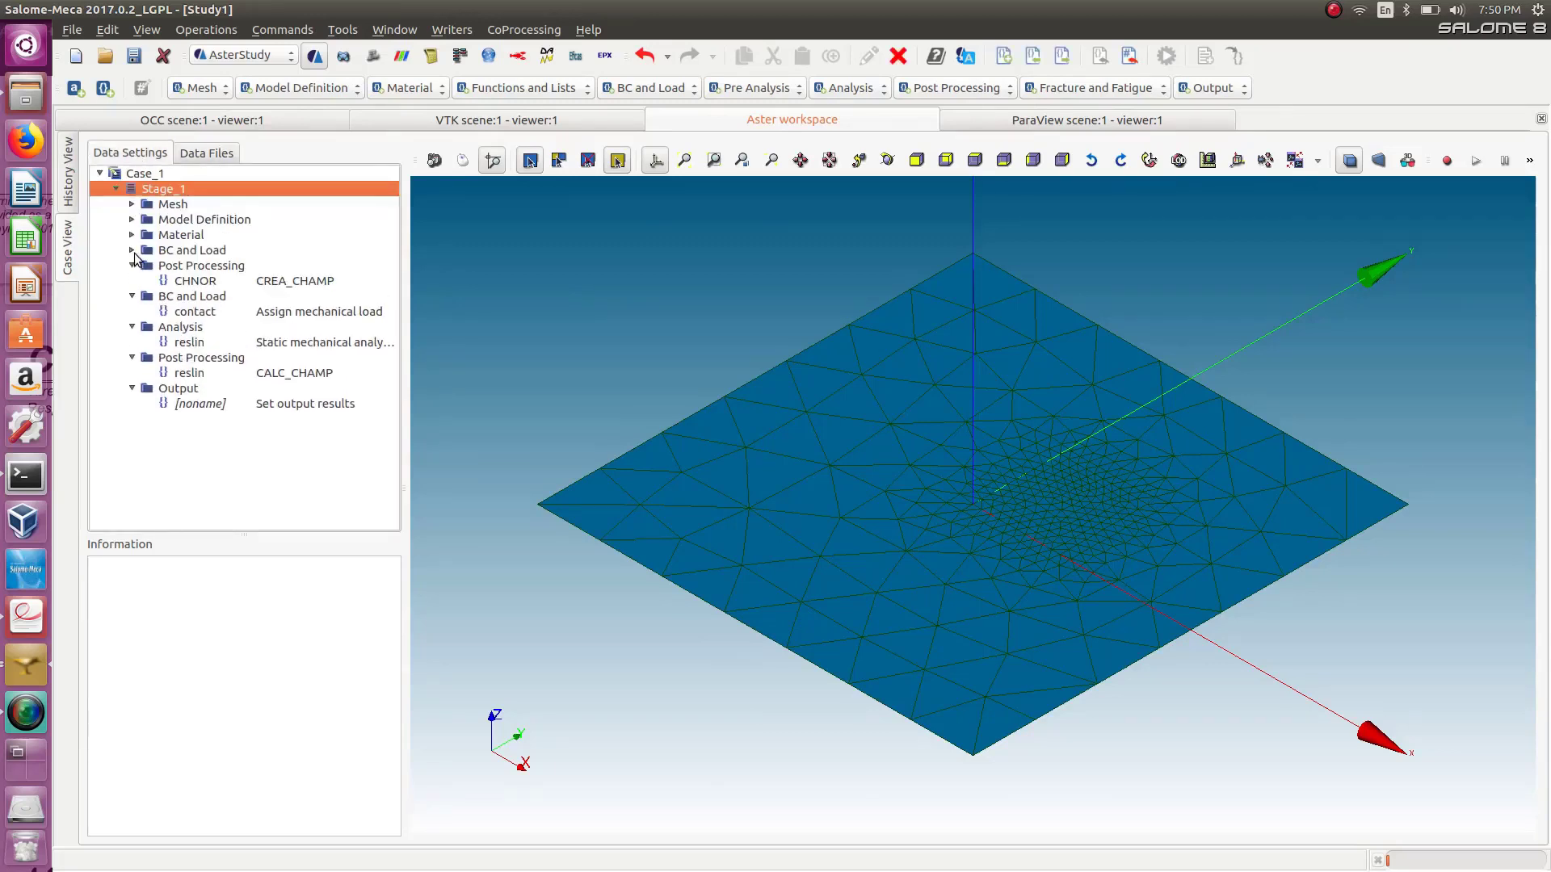
left_click(131, 250)
left_click(132, 234)
left_click(132, 219)
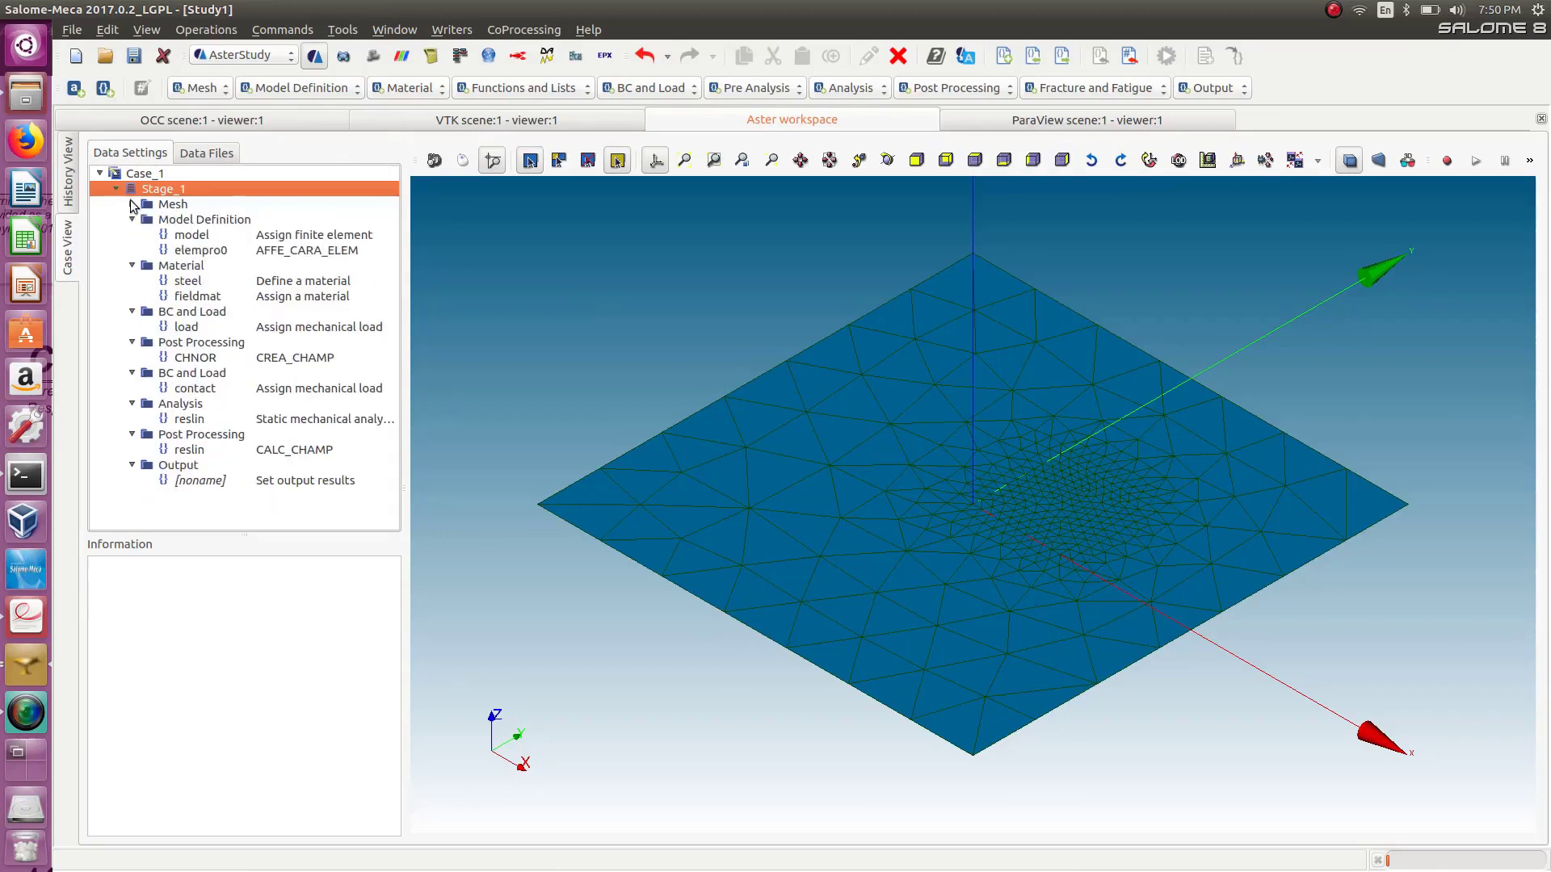
left_click(132, 204)
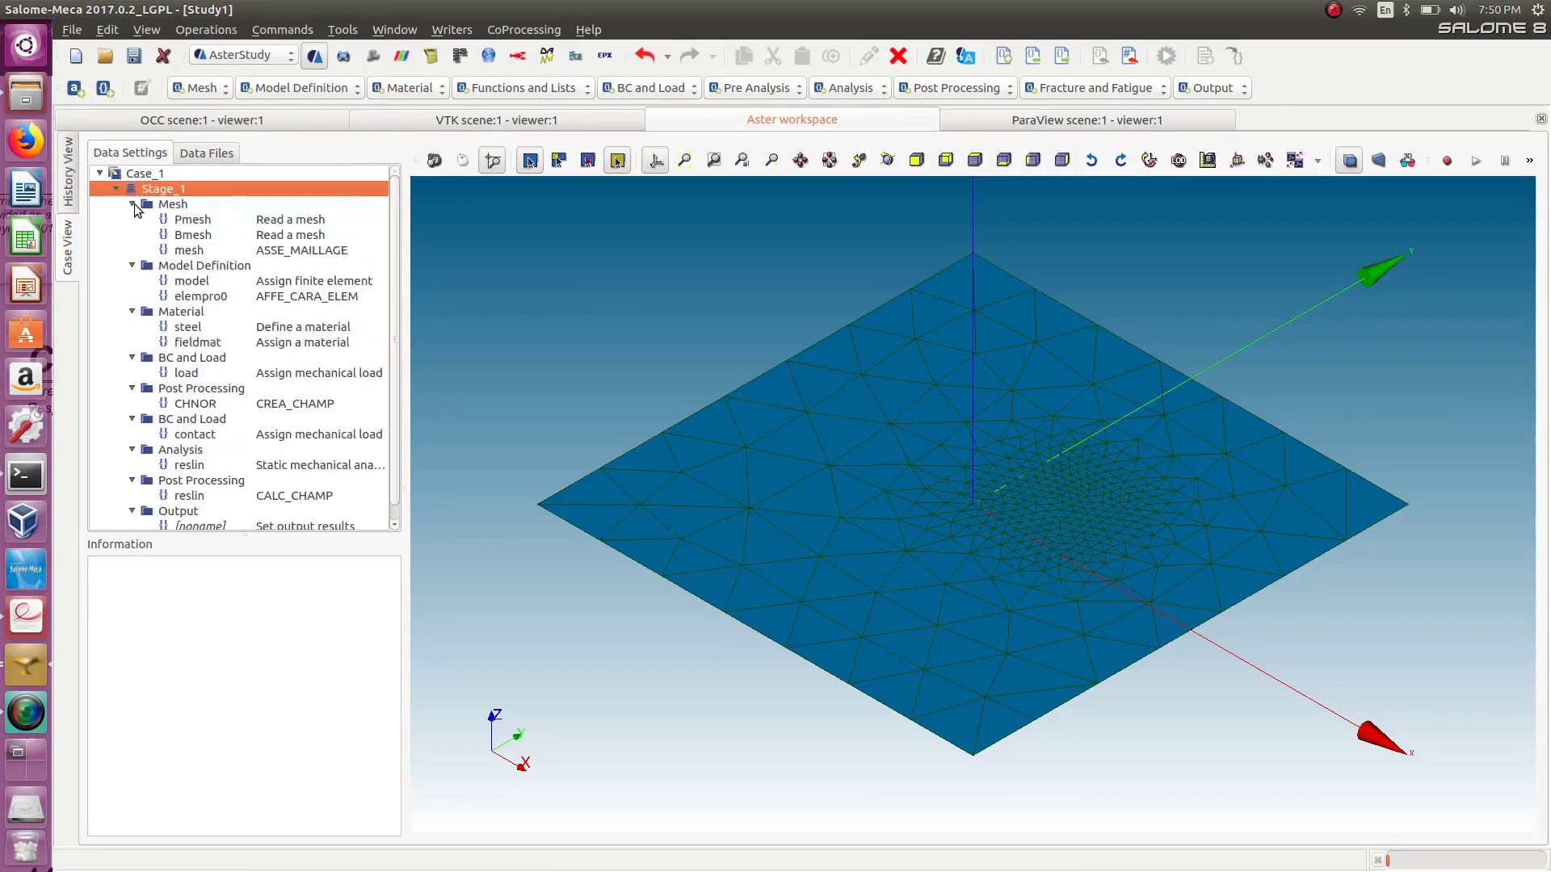
scroll(396, 348, "down", 1)
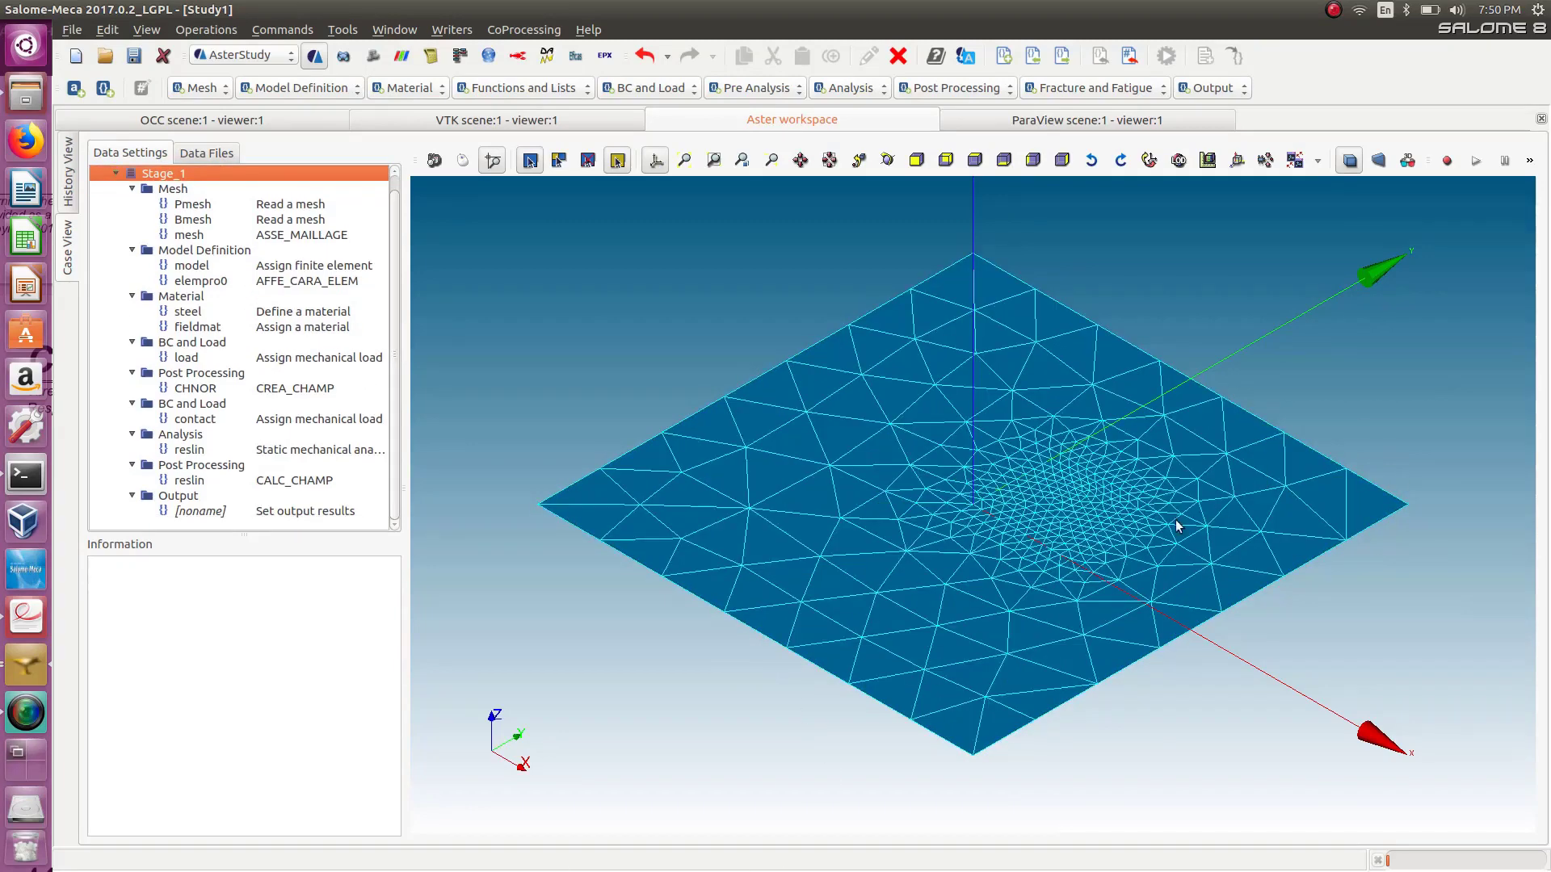
scroll(1063, 526, "down", 10)
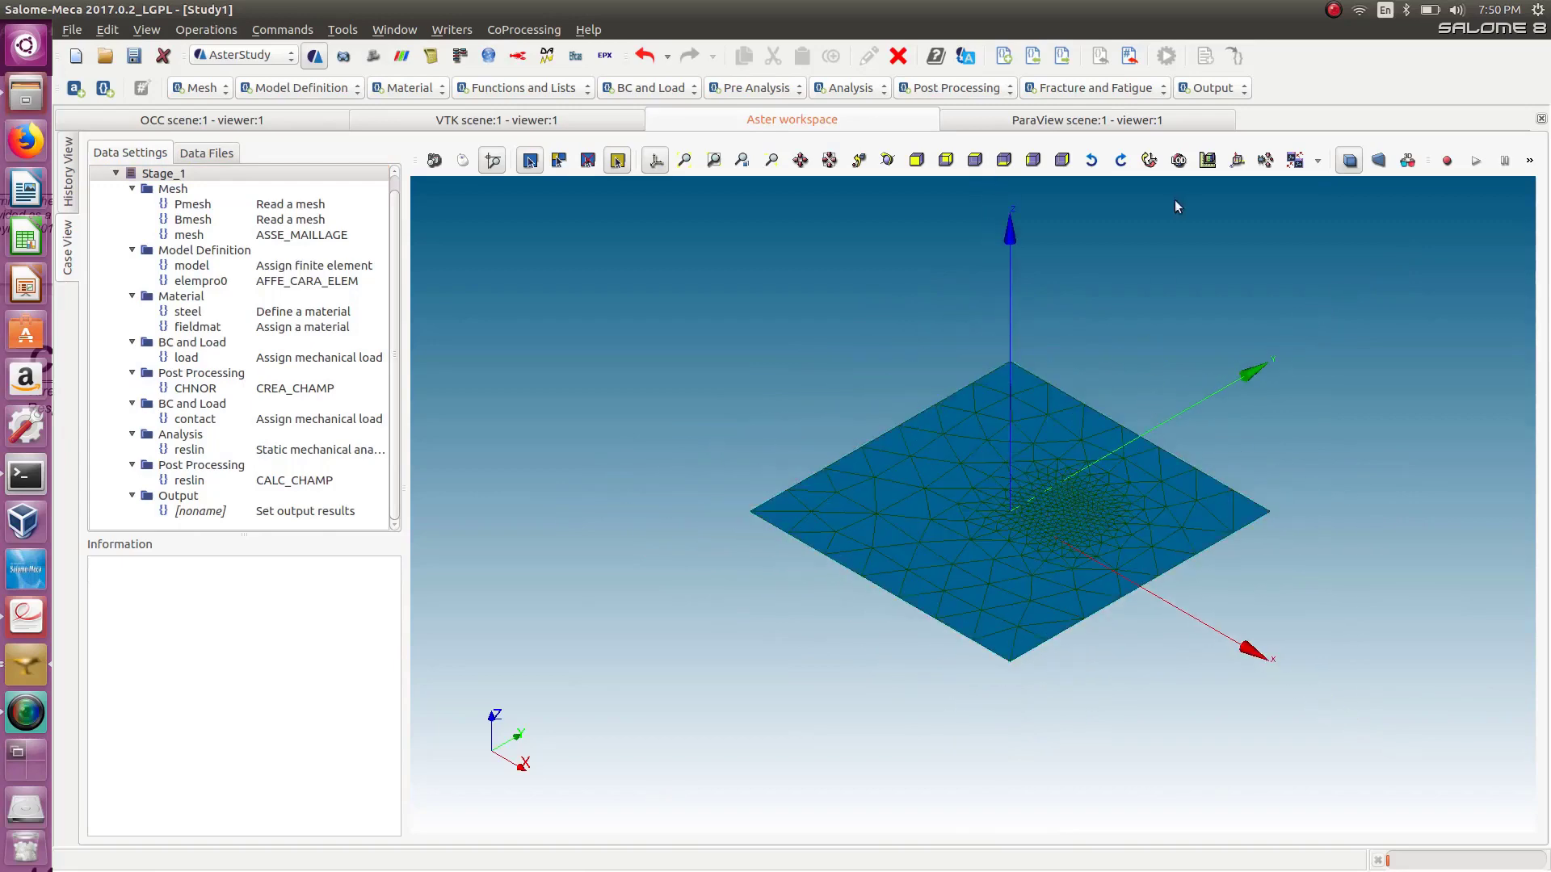
scroll(1138, 239, "up", 6)
scroll(1139, 242, "down", 3)
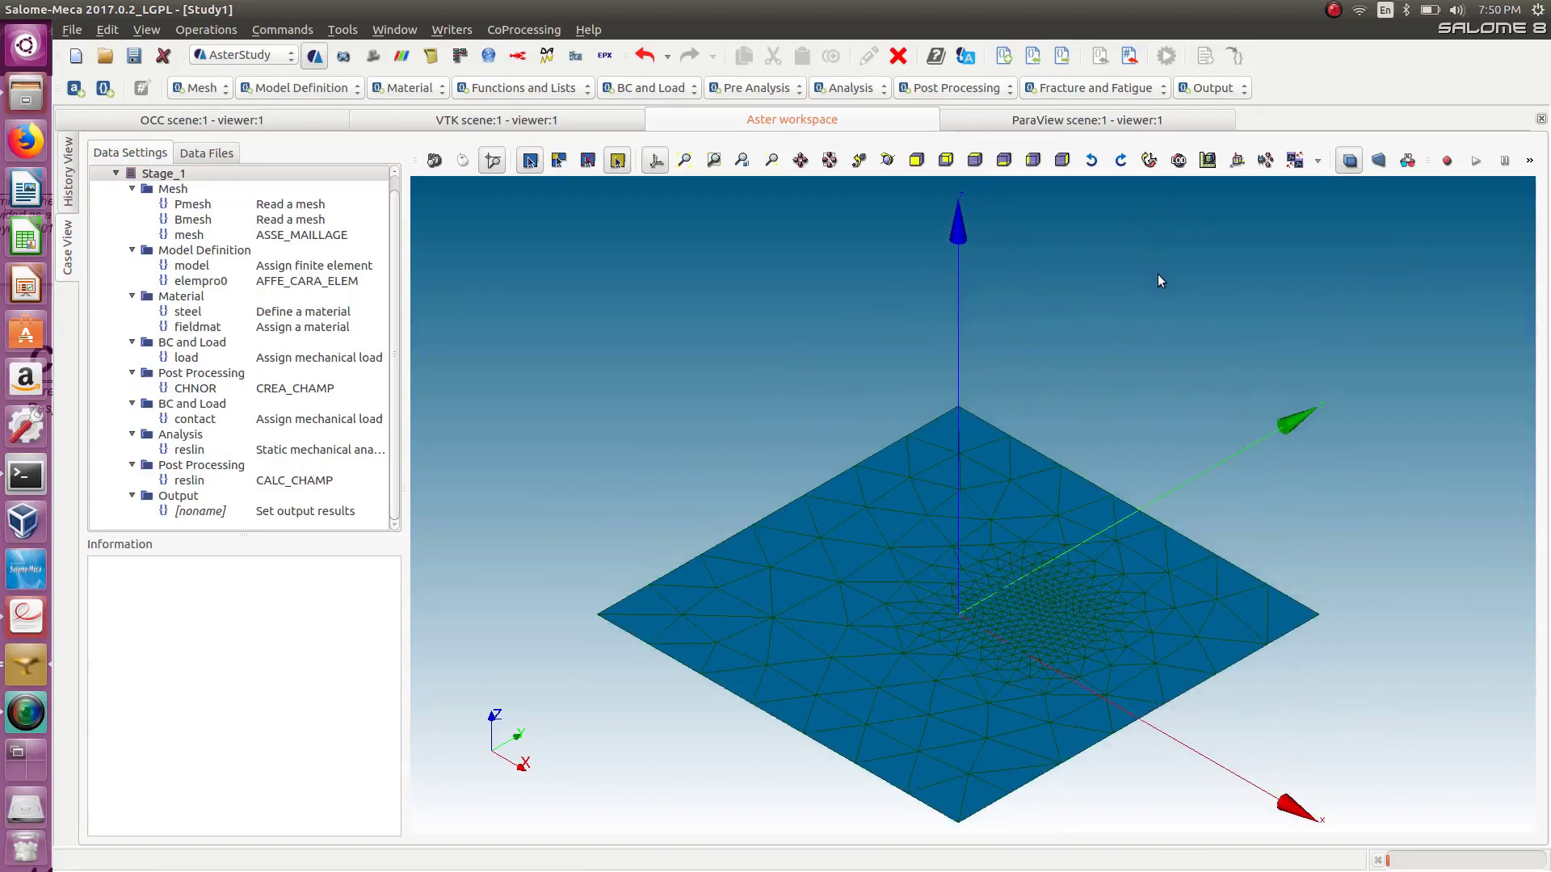